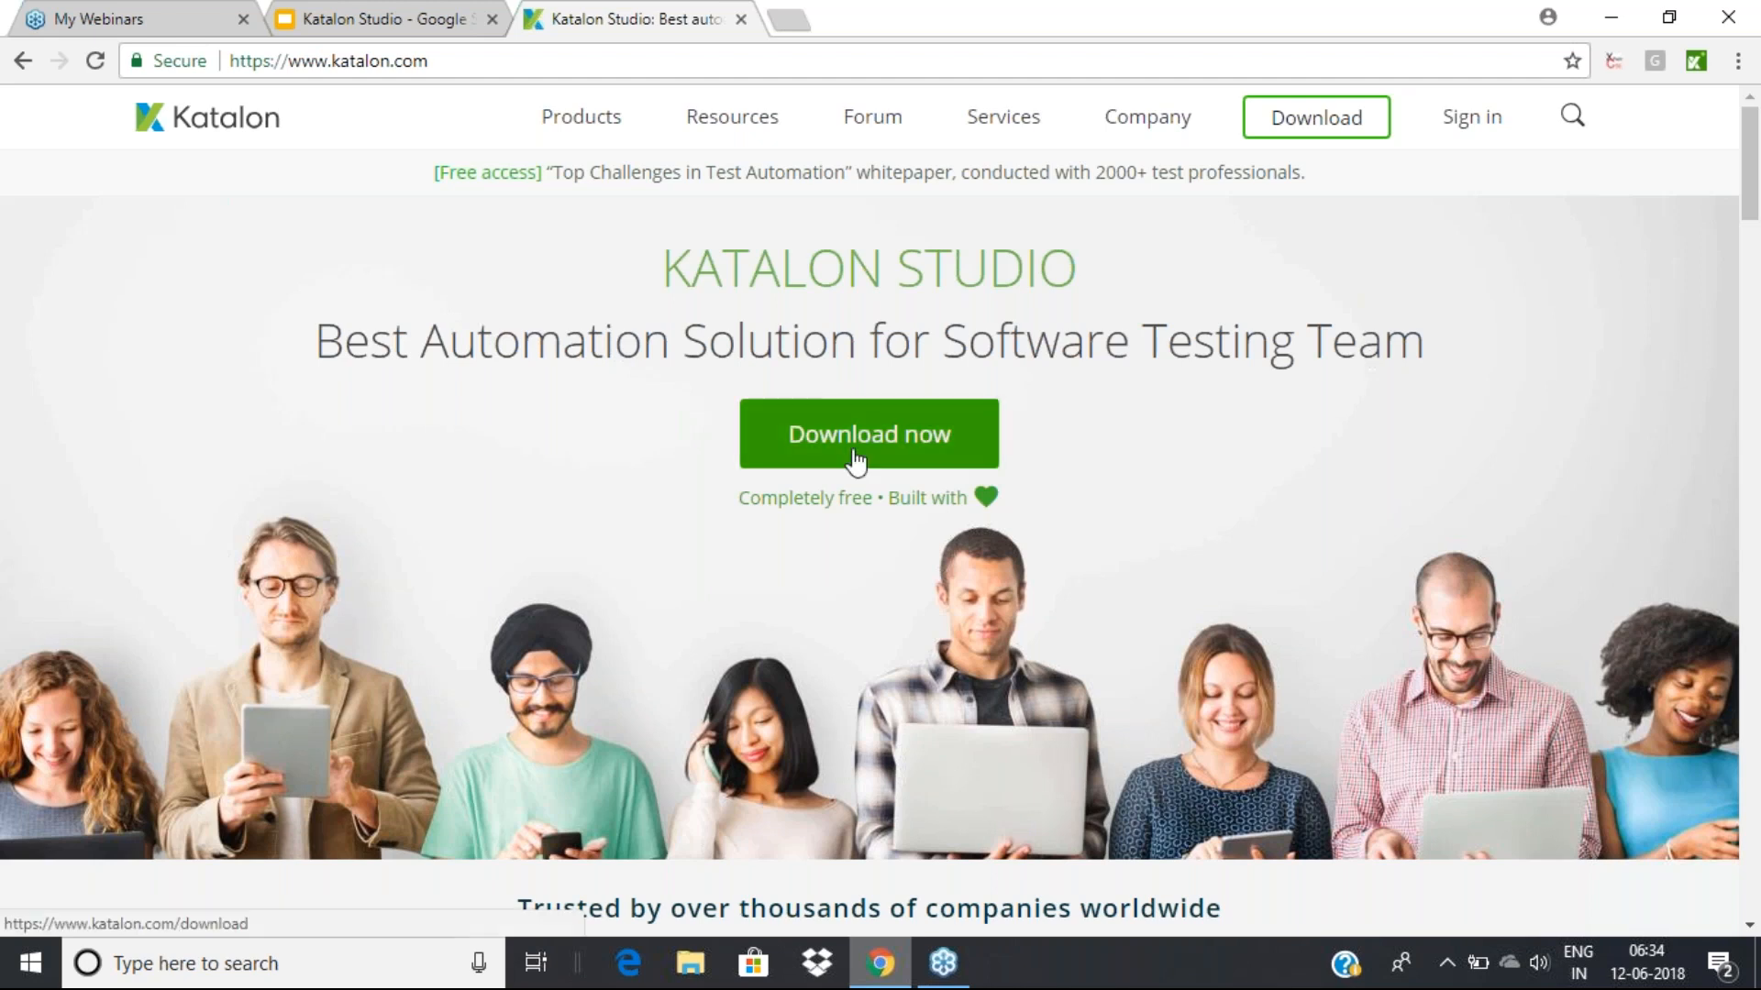
# Browse from This PC through C:\Users to the profile's Katalon Studio folder
pyautogui.click(690, 963)
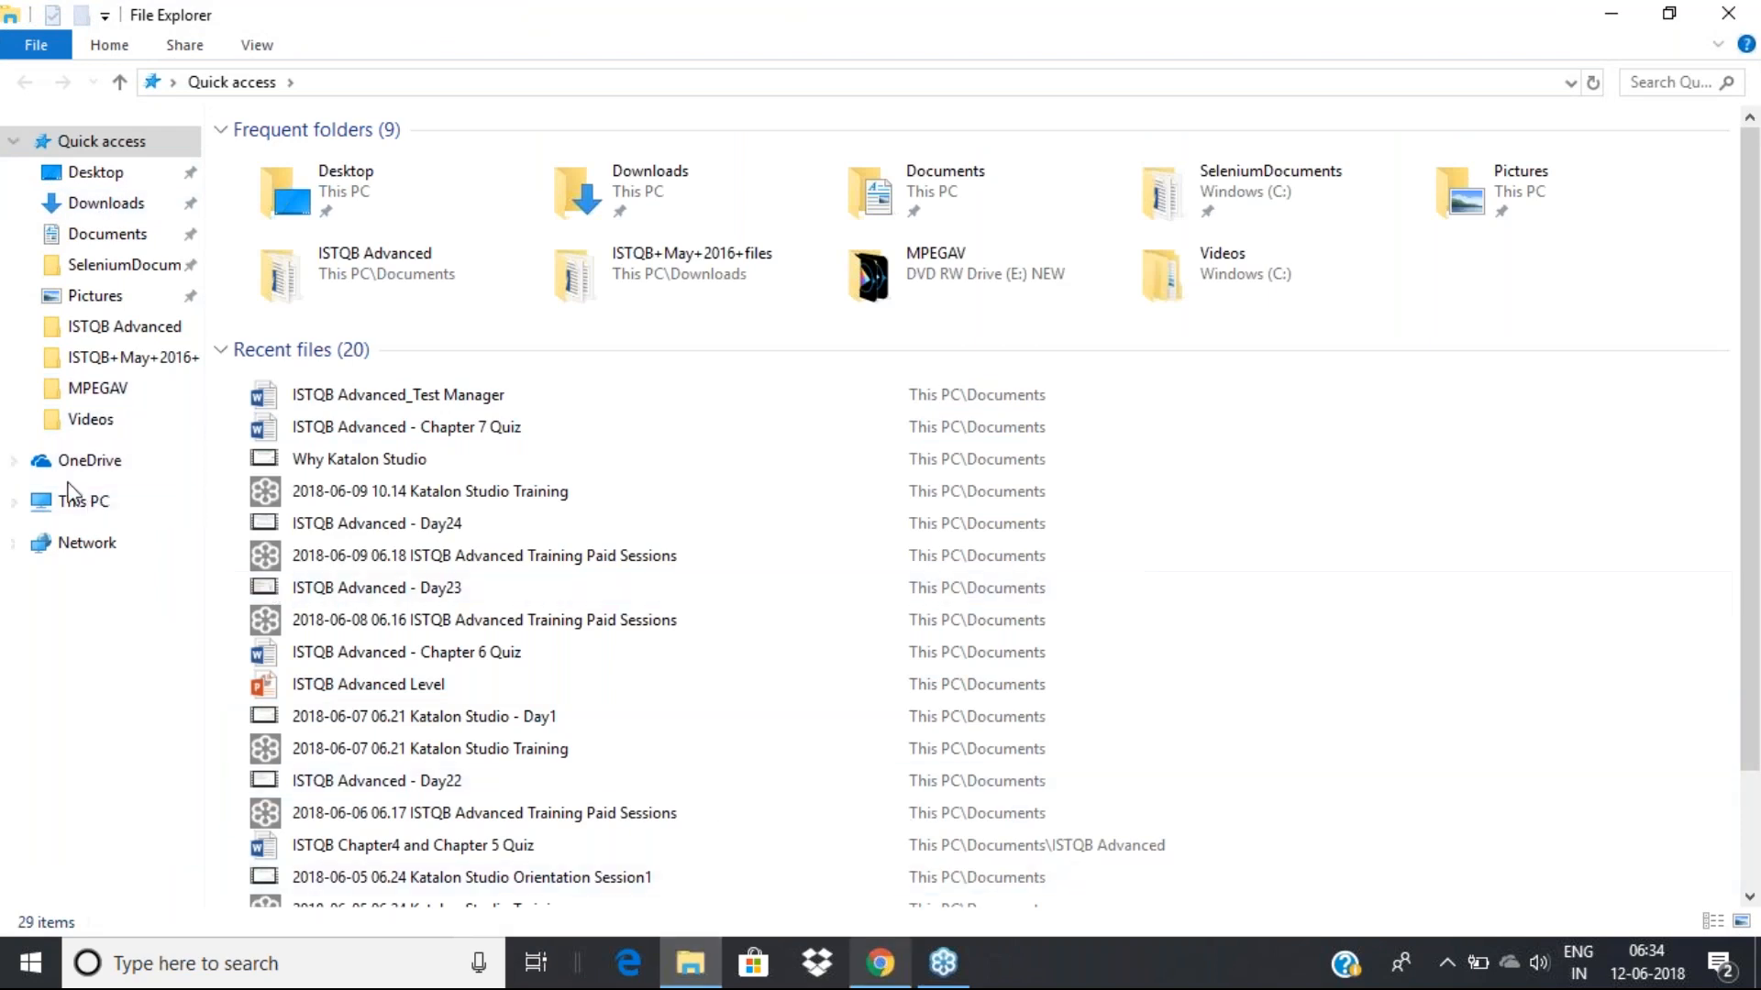
pyautogui.click(89, 506)
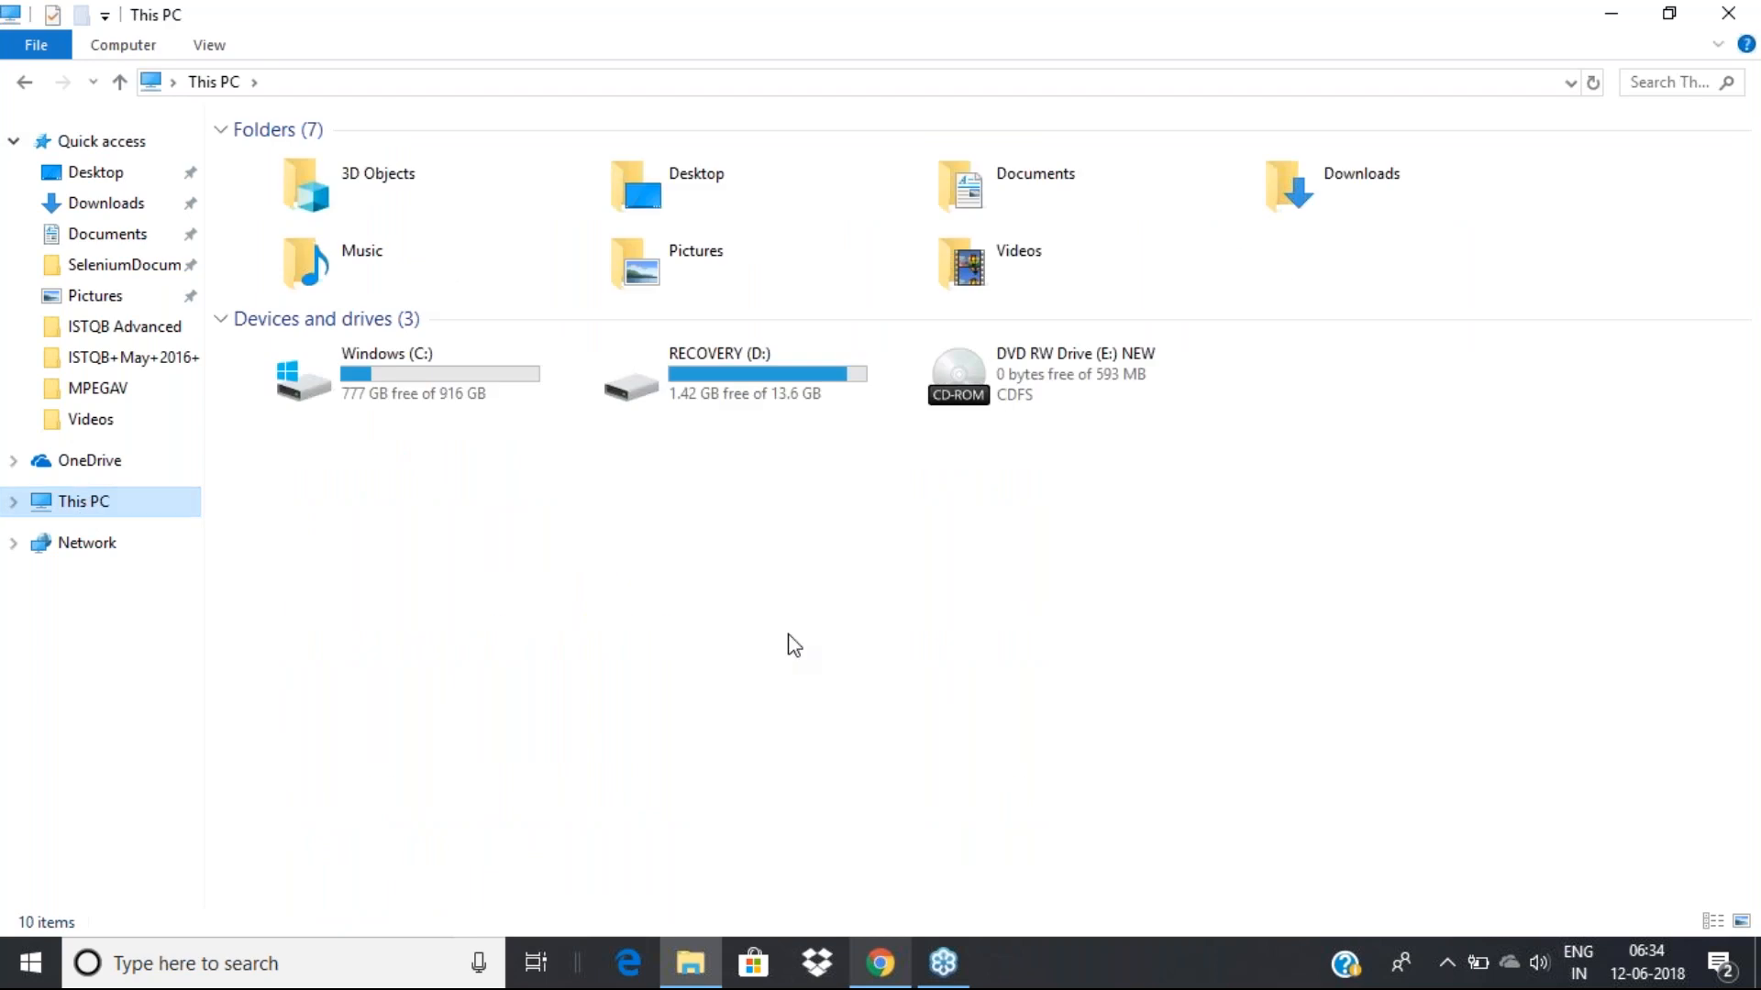
pyautogui.doubleClick(367, 399)
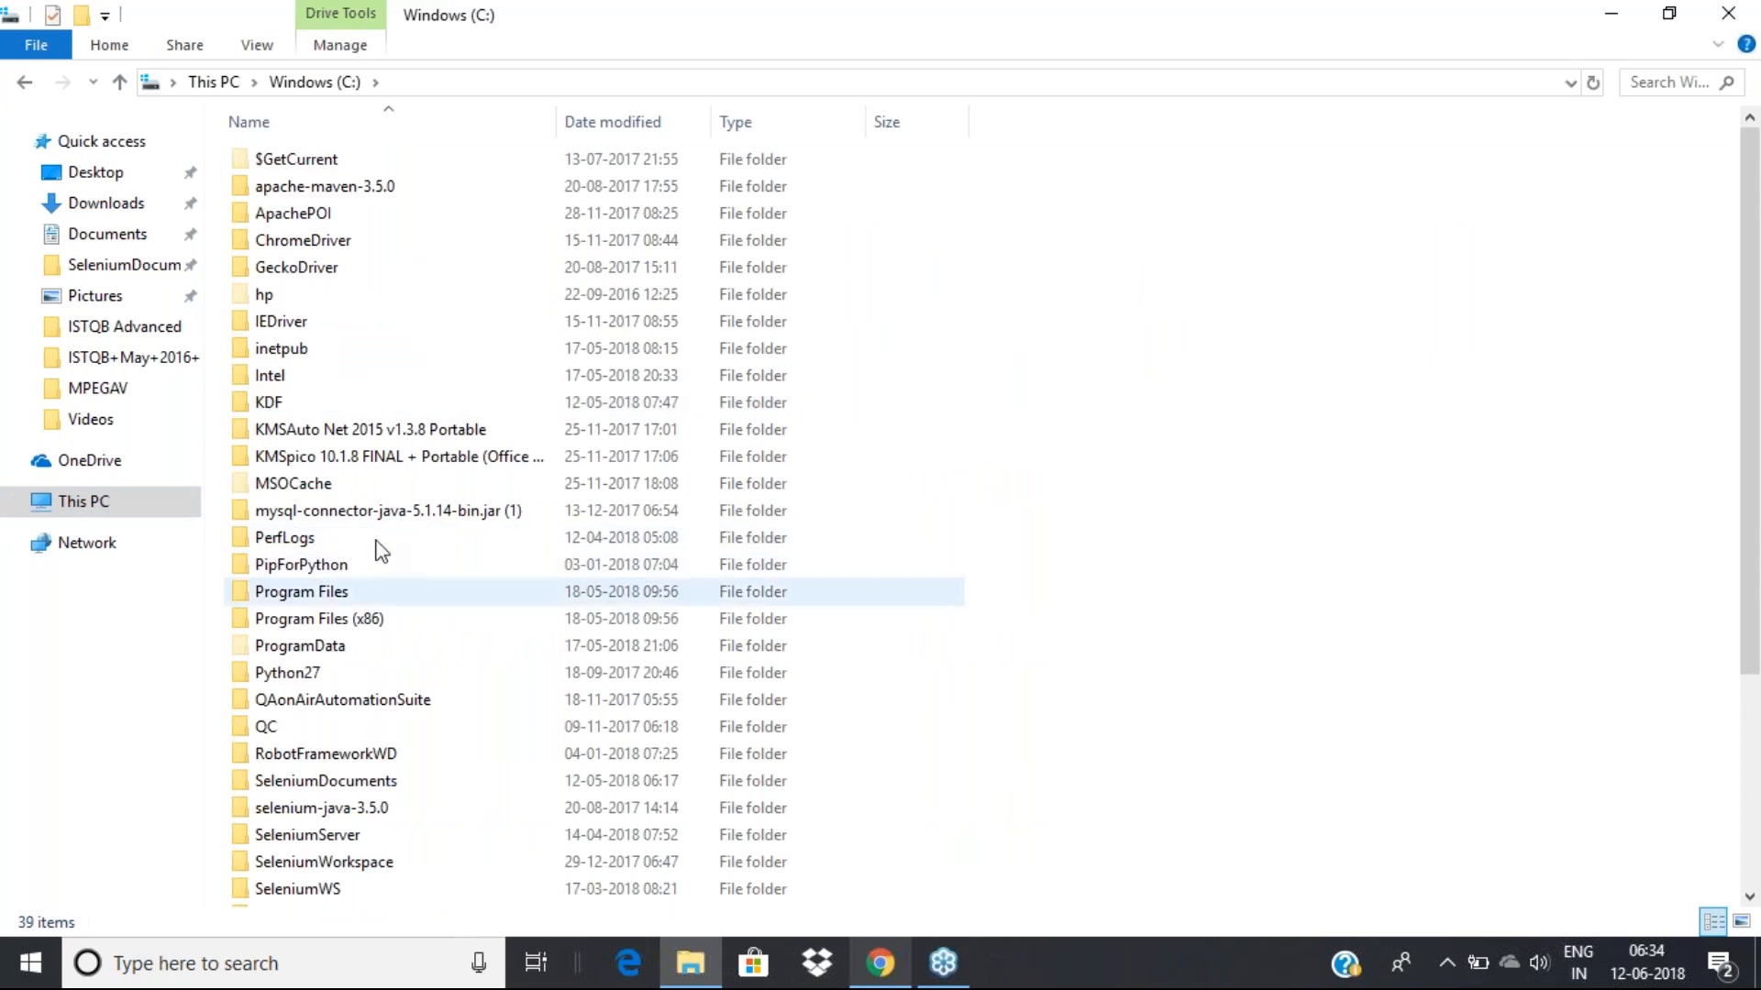
pyautogui.click(321, 569)
pyautogui.press('u')
pyautogui.doubleClick(274, 788)
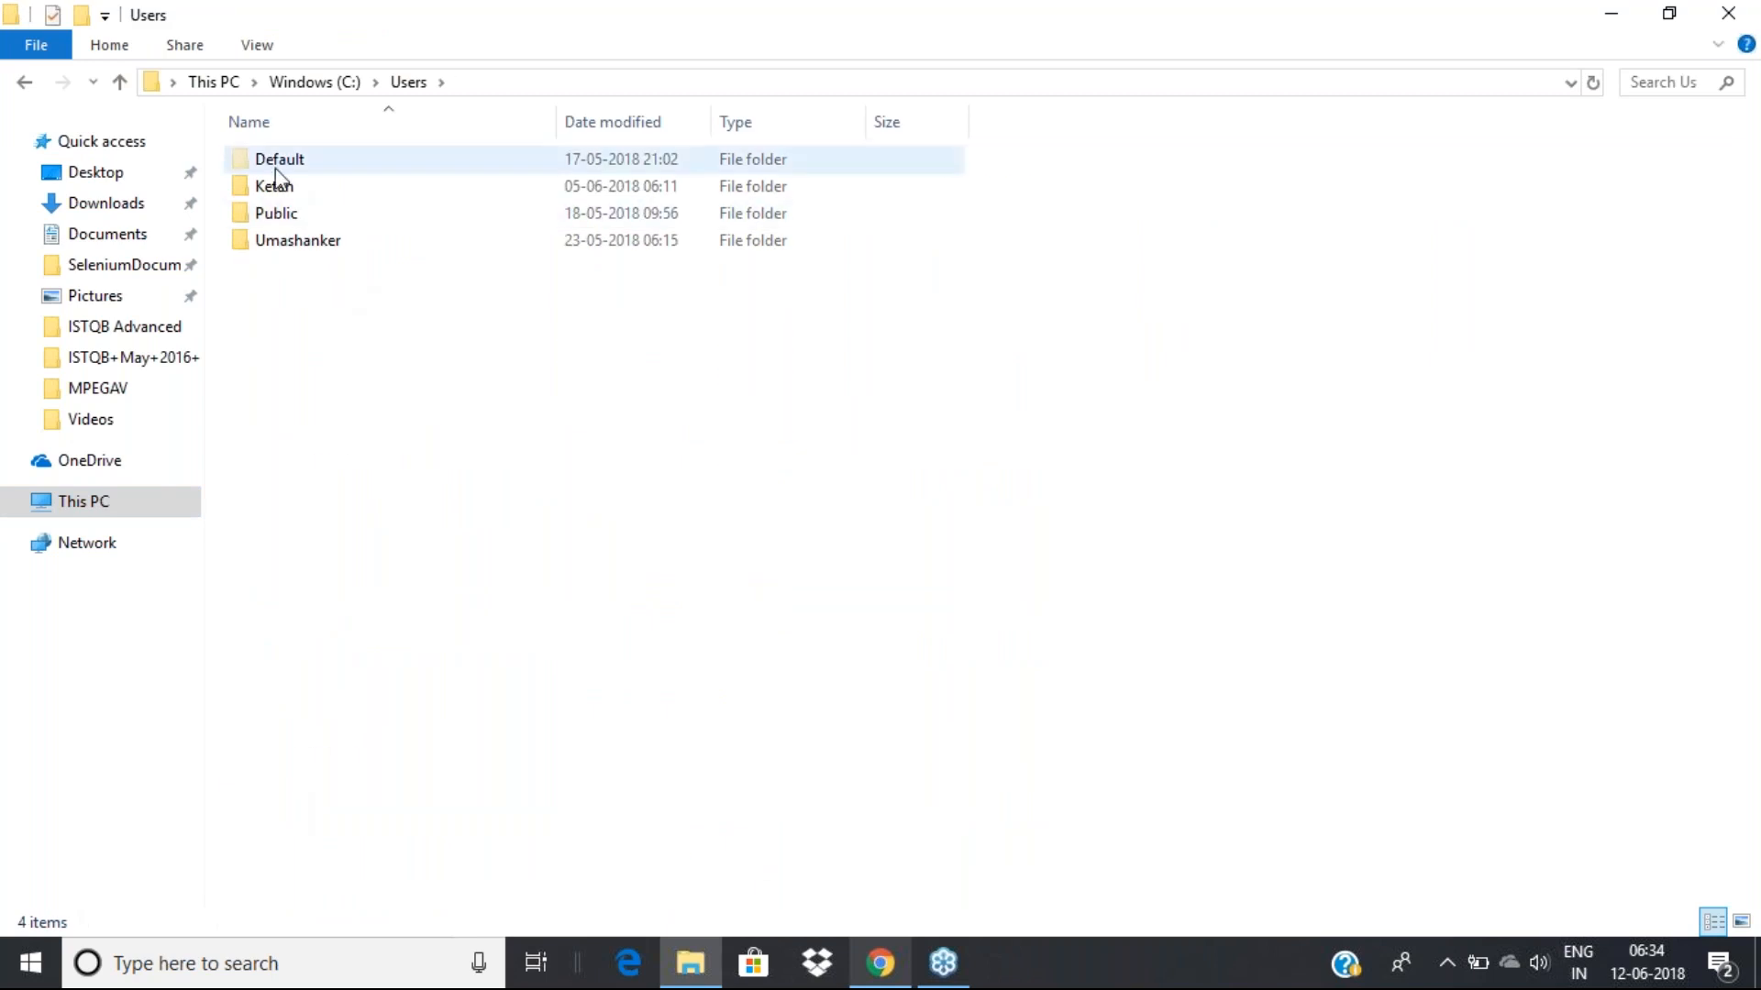
pyautogui.doubleClick(283, 240)
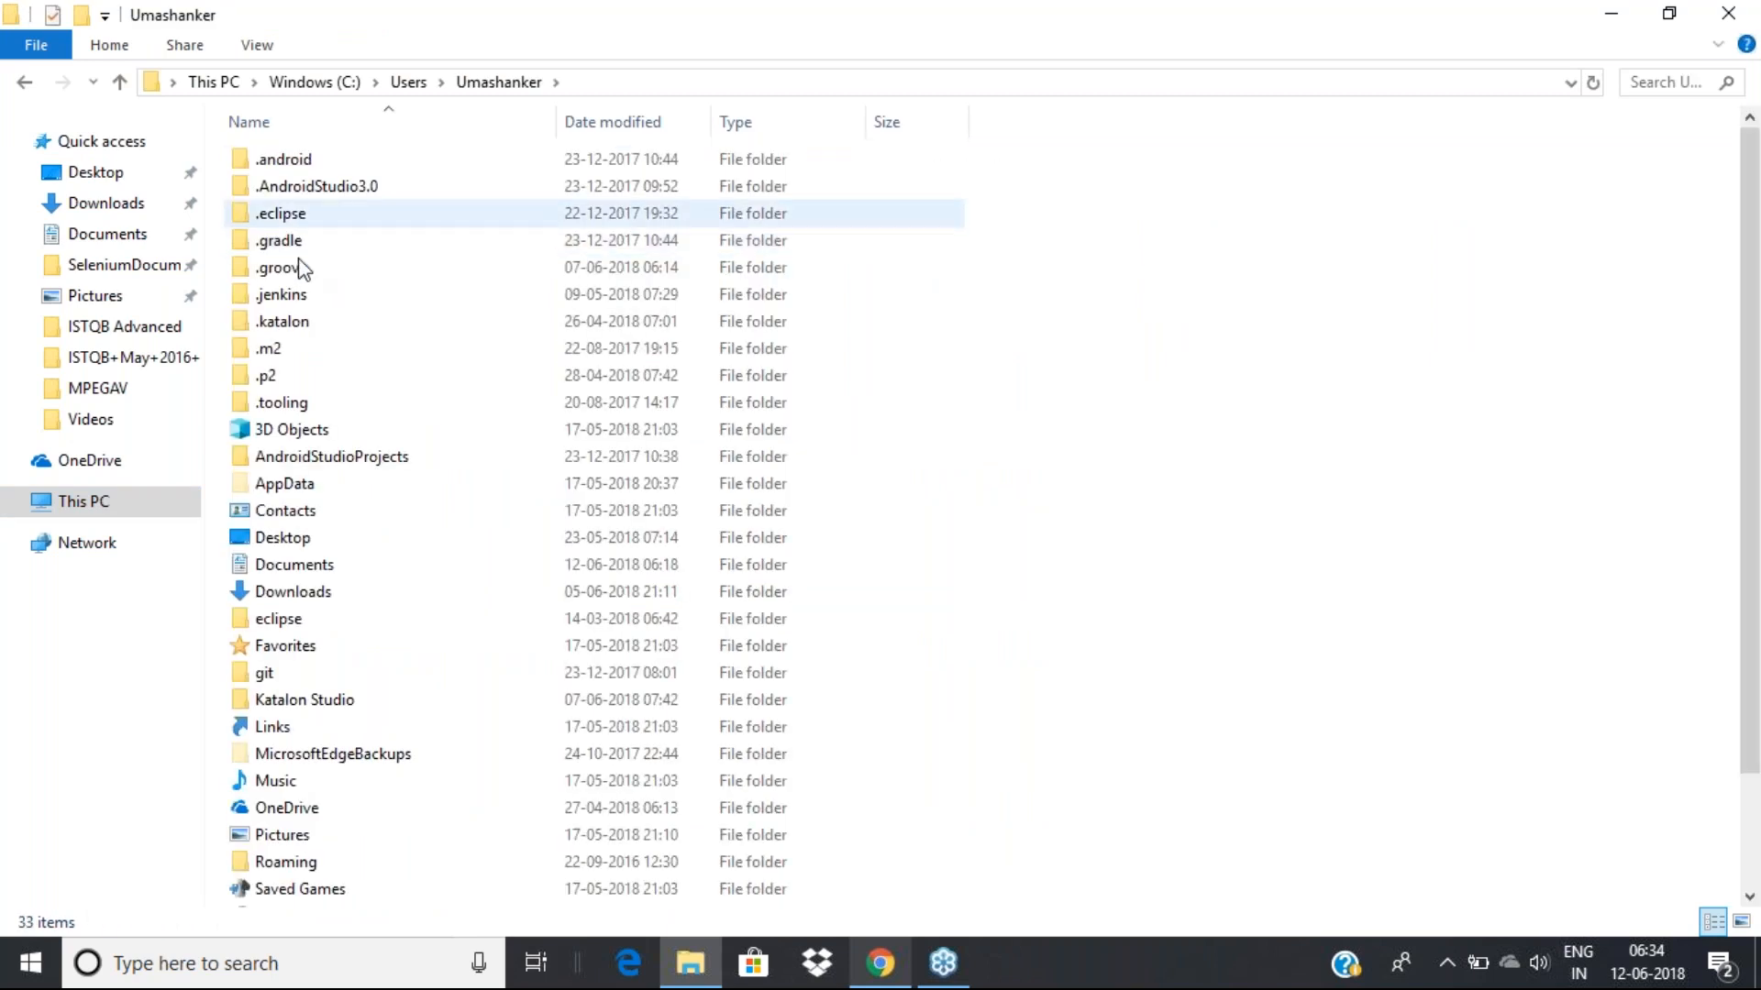
pyautogui.scroll(-1, 312, 435)
pyautogui.doubleClick(308, 625)
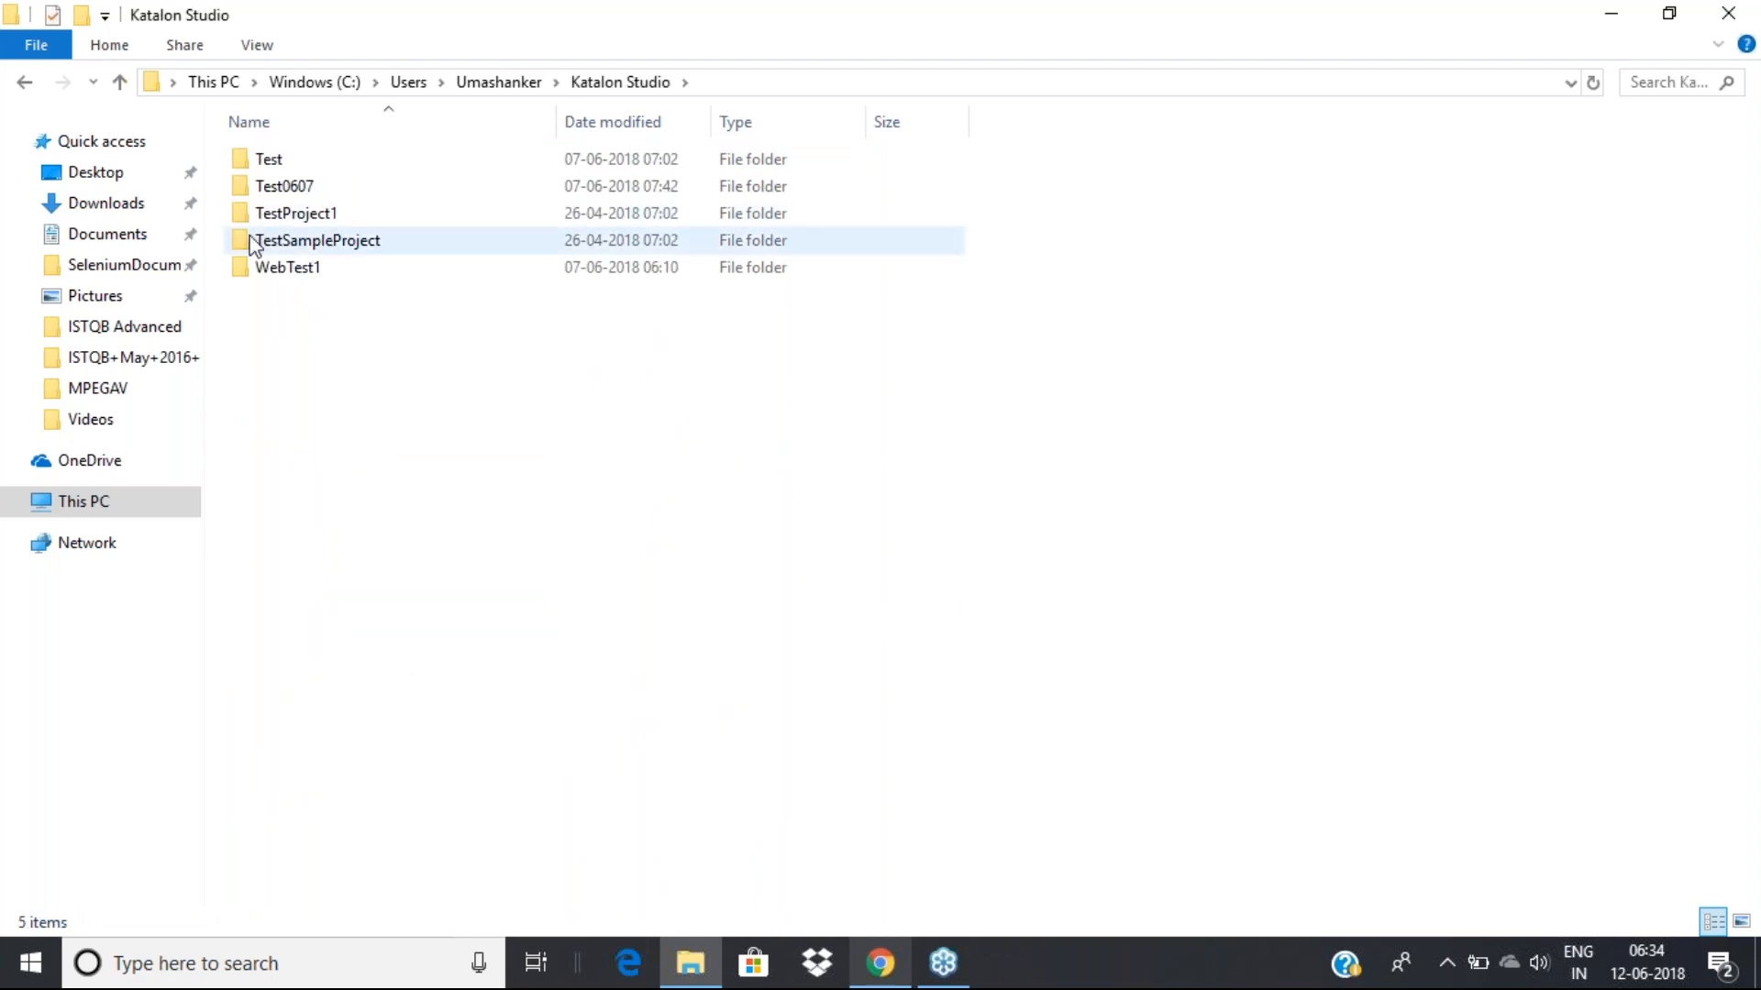
# Look through the profile's Downloads folder, then reopen Katalon Studio via a 'kata' search
pyautogui.click(25, 83)
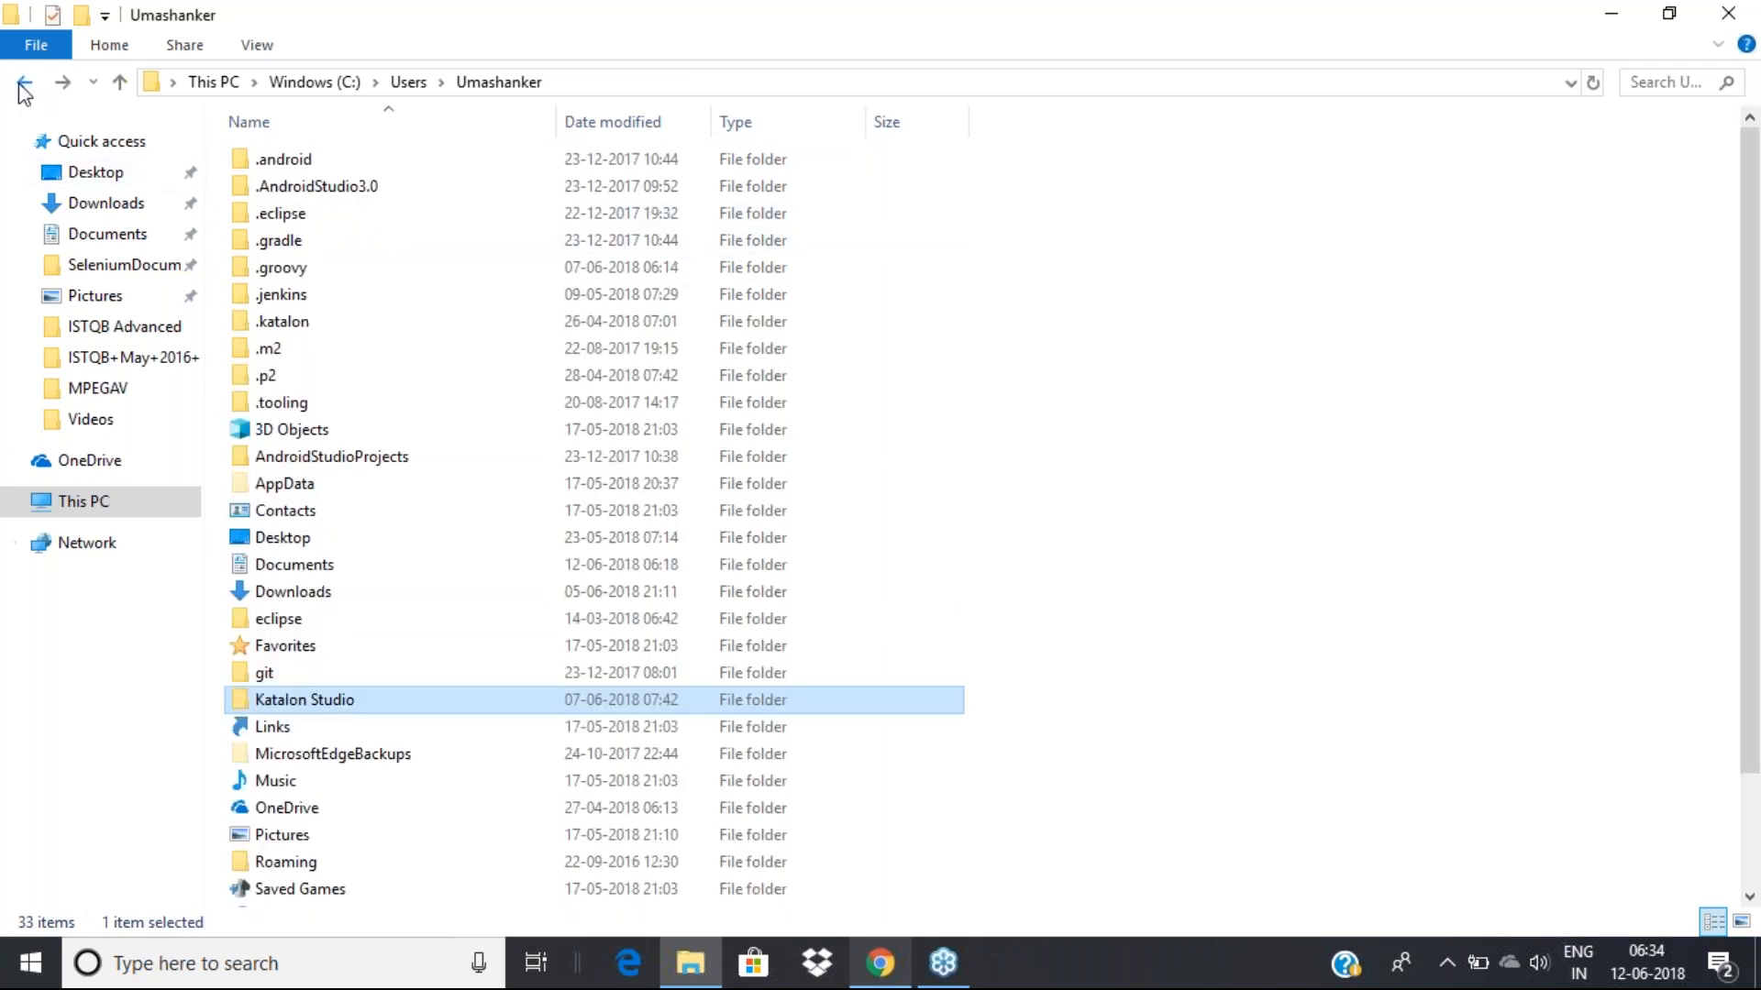
pyautogui.scroll(-2, 321, 729)
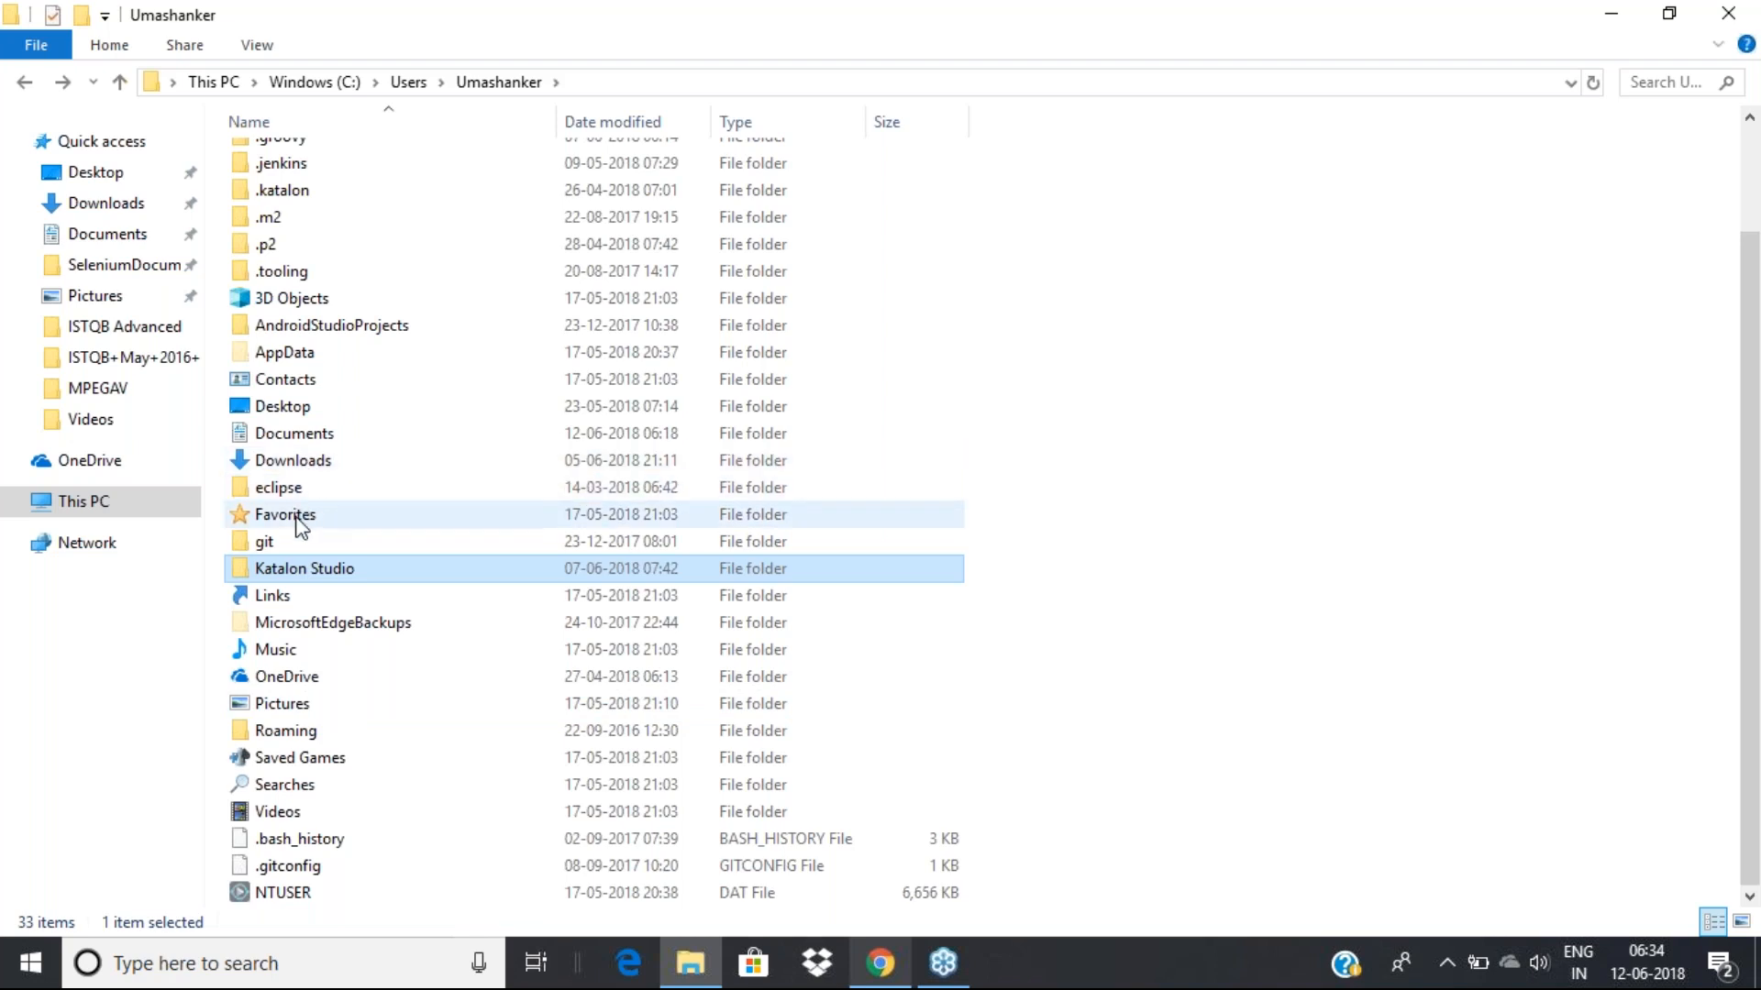
pyautogui.doubleClick(303, 465)
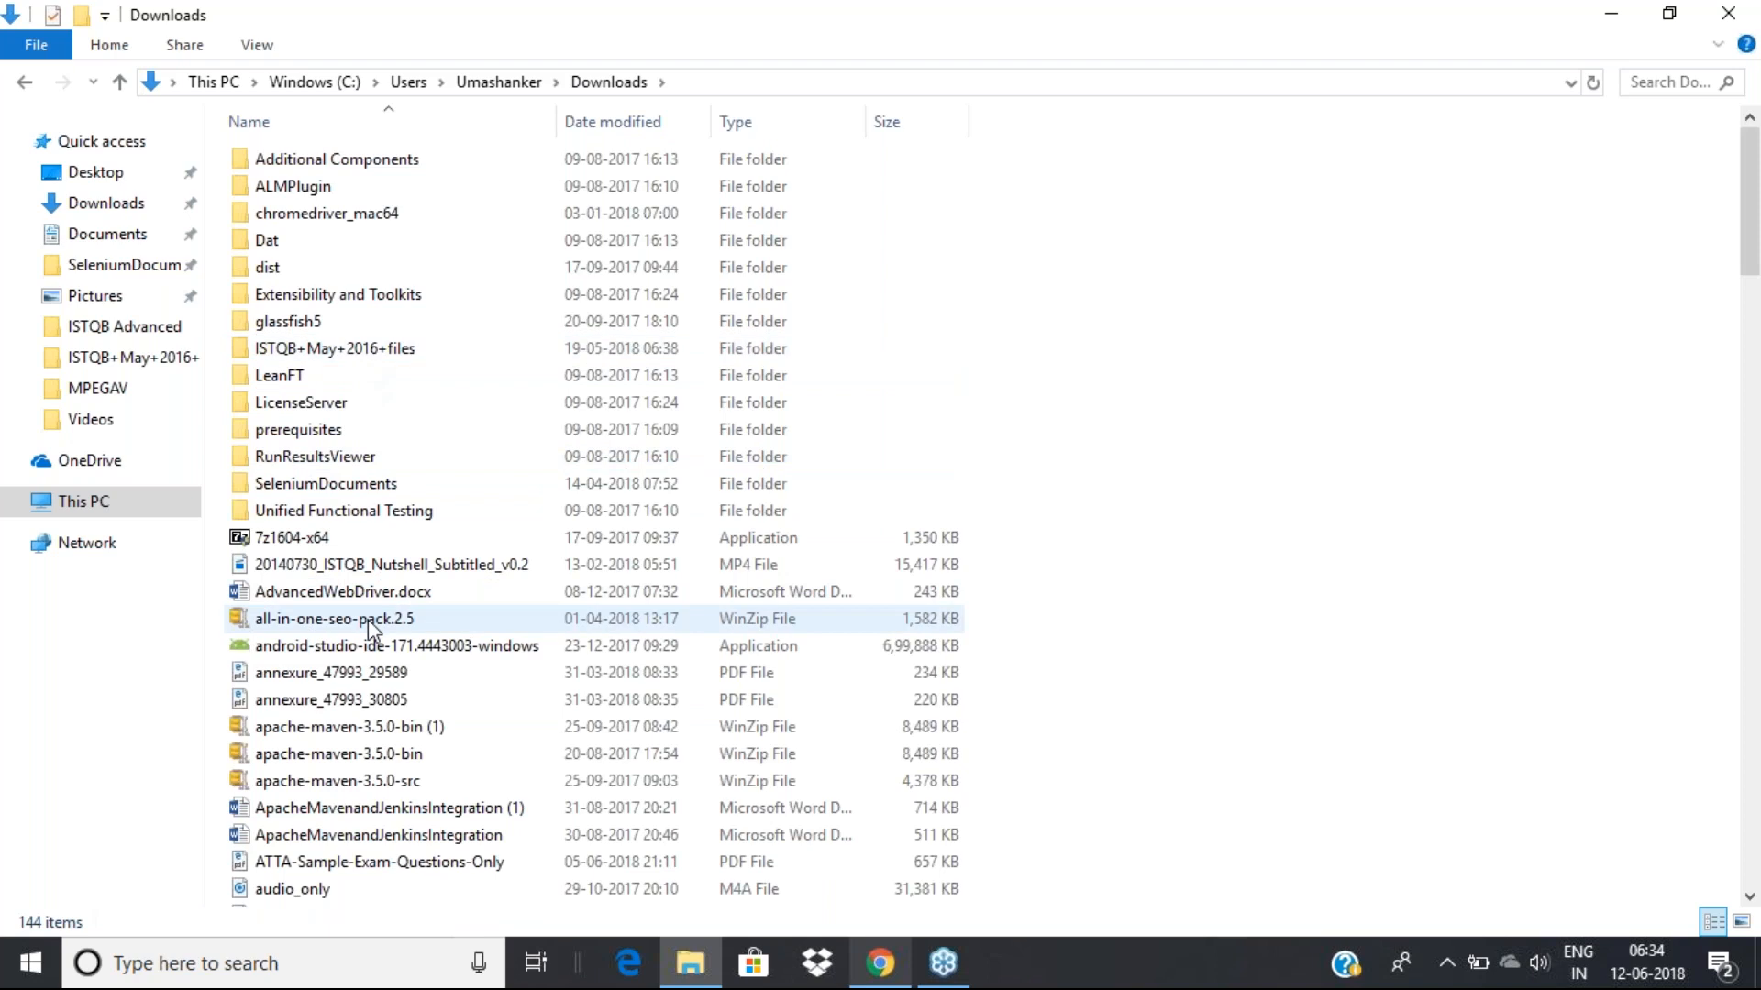
pyautogui.scroll(-1, 370, 620)
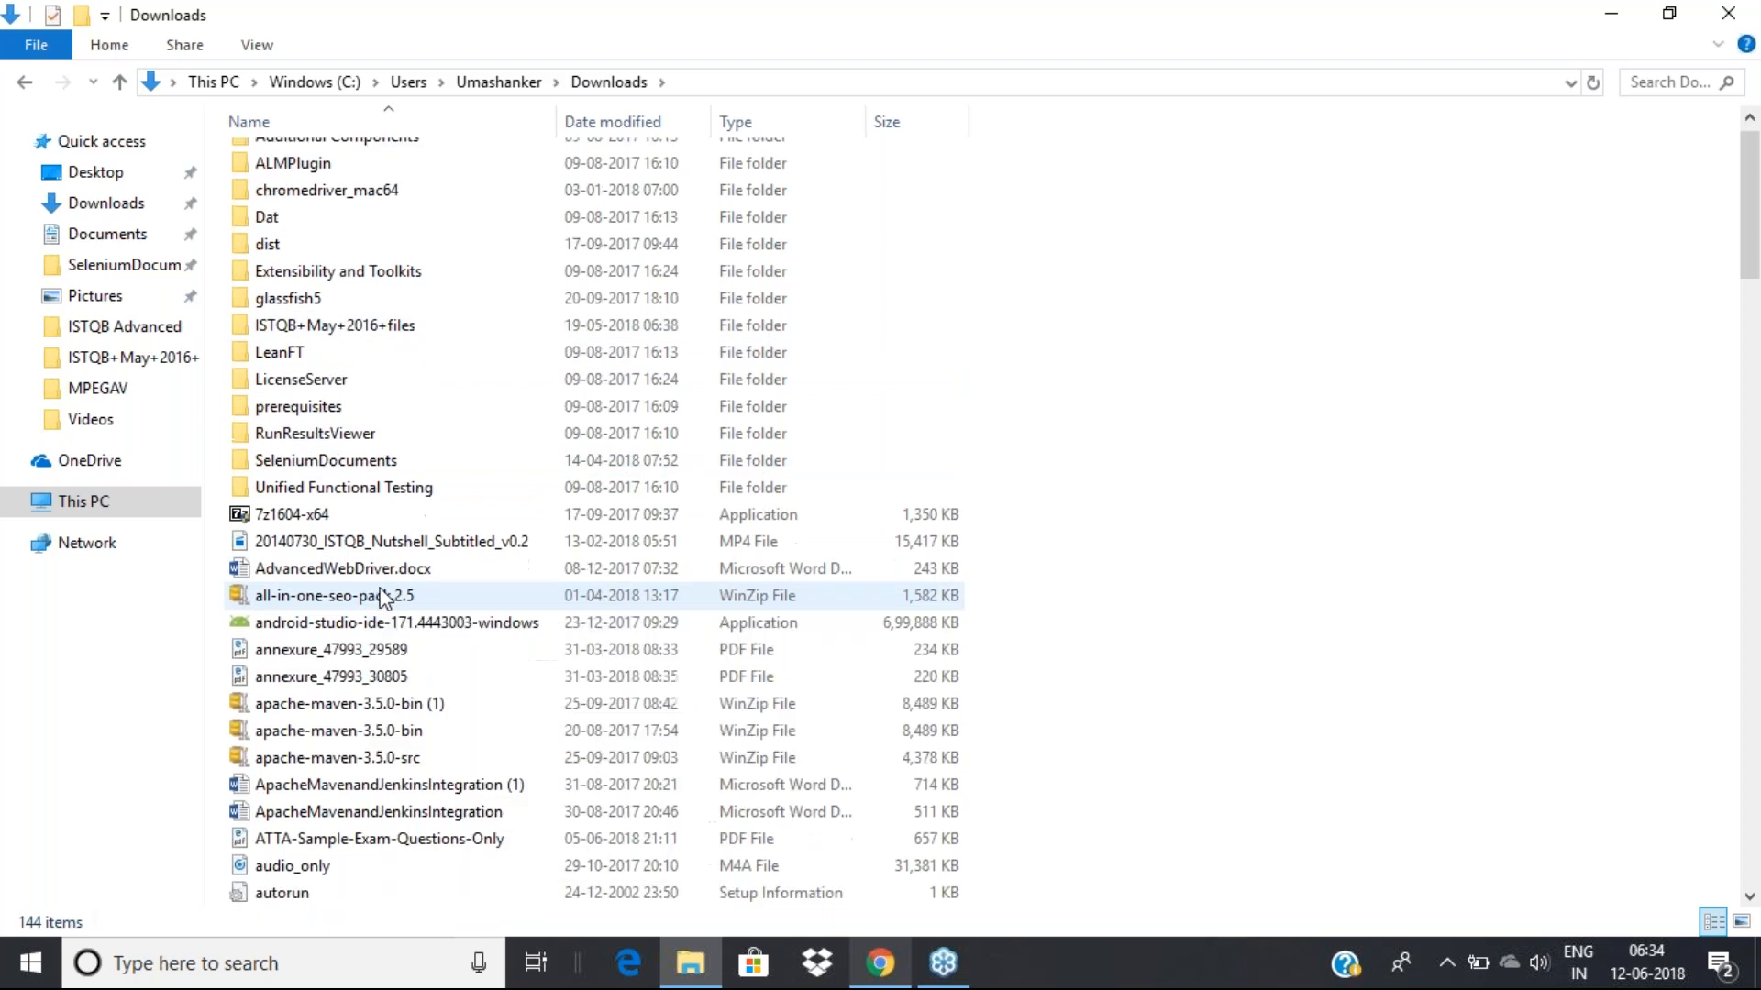
pyautogui.click(316, 969)
pyautogui.write('kata')
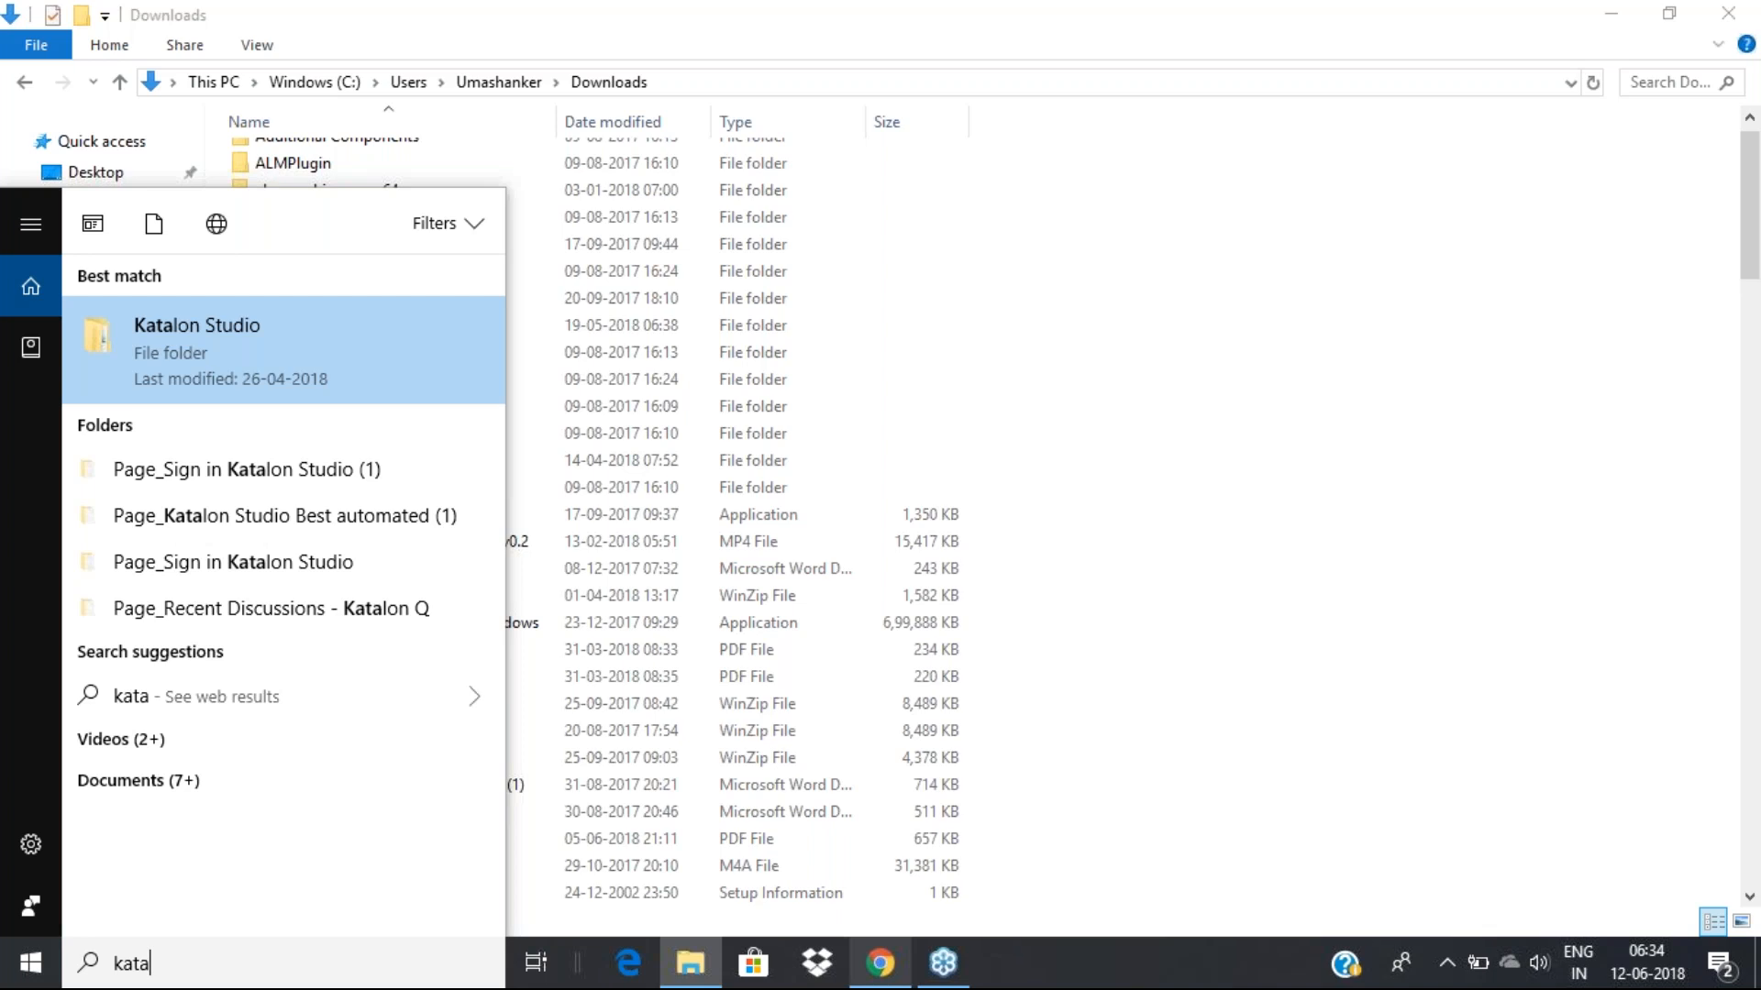
pyautogui.click(251, 362)
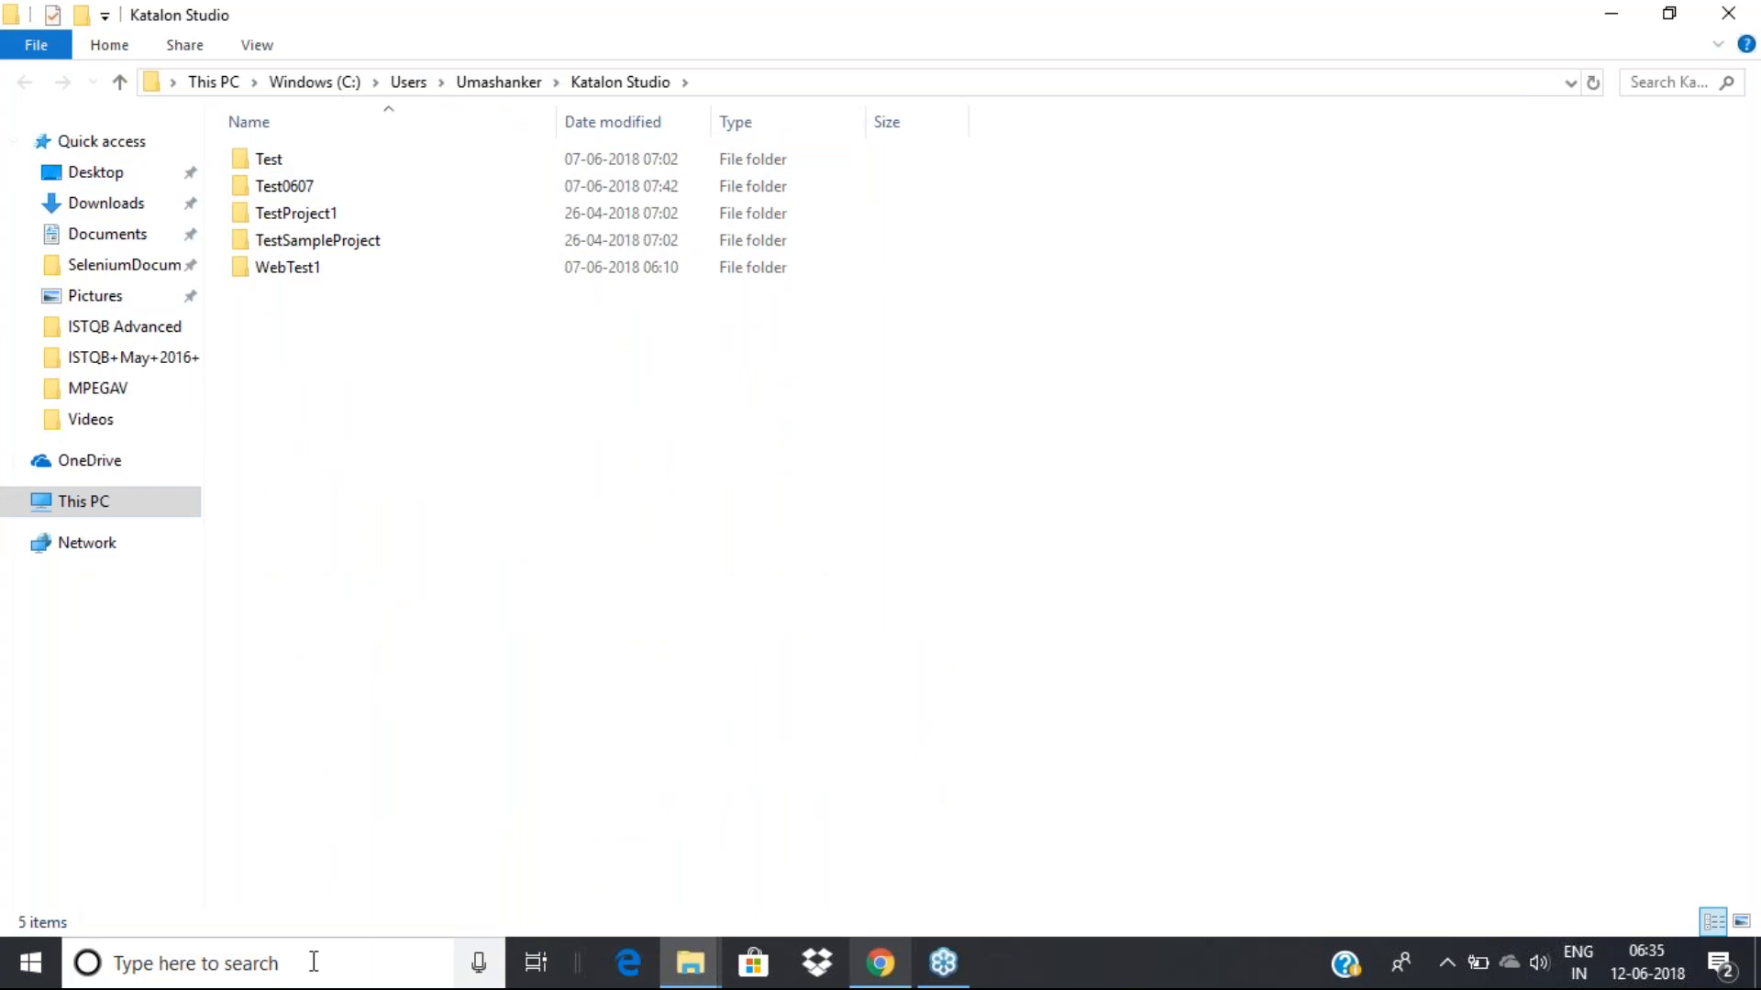
# Locate the Katalon Studio zip file in the Downloads folder
pyautogui.click(110, 209)
pyautogui.click(367, 374)
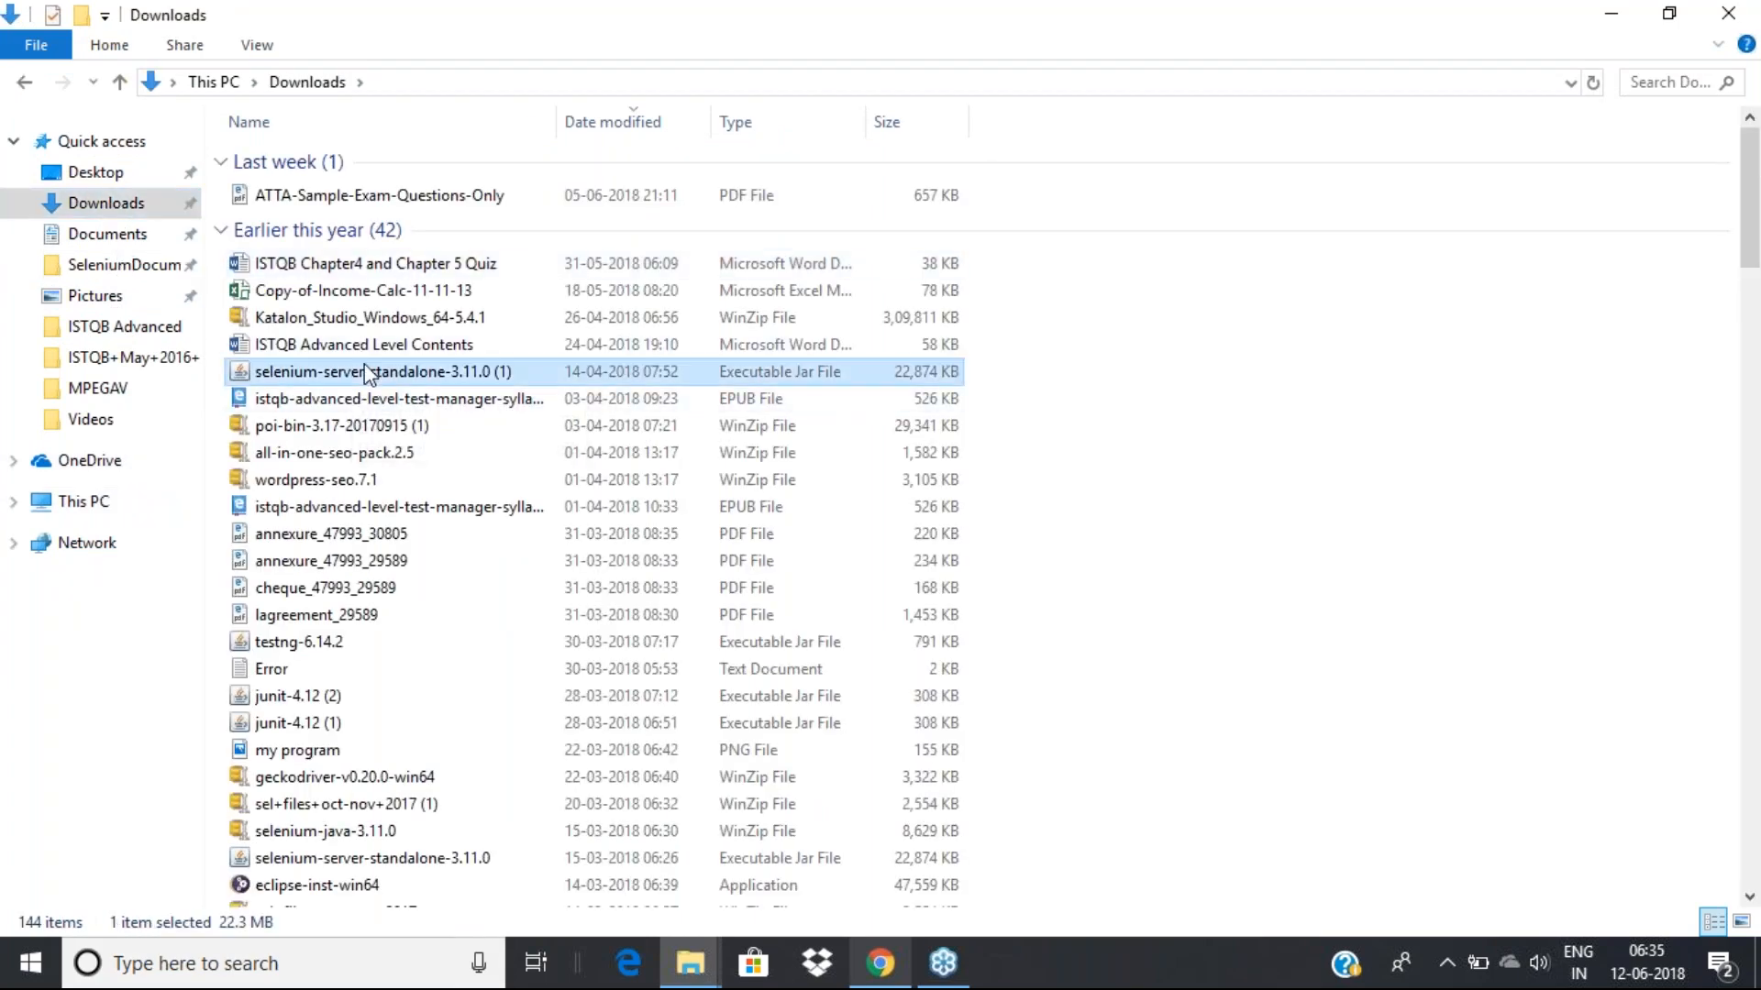
pyautogui.press('k')
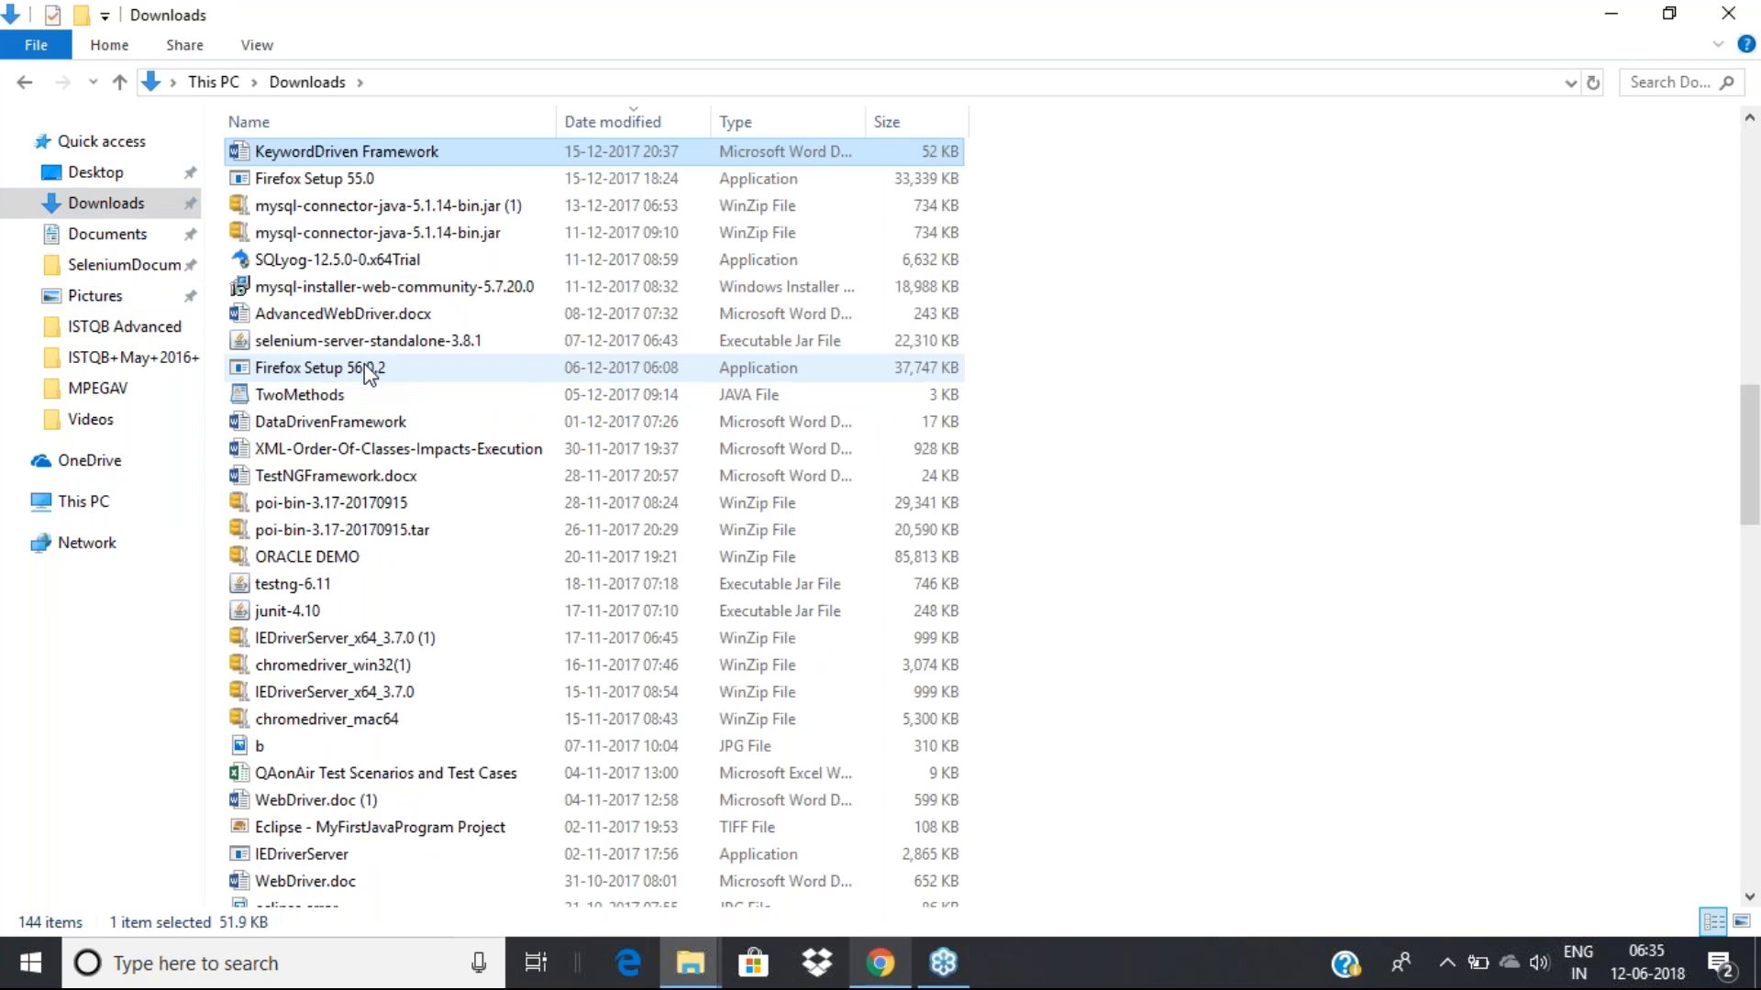
pyautogui.press('a')
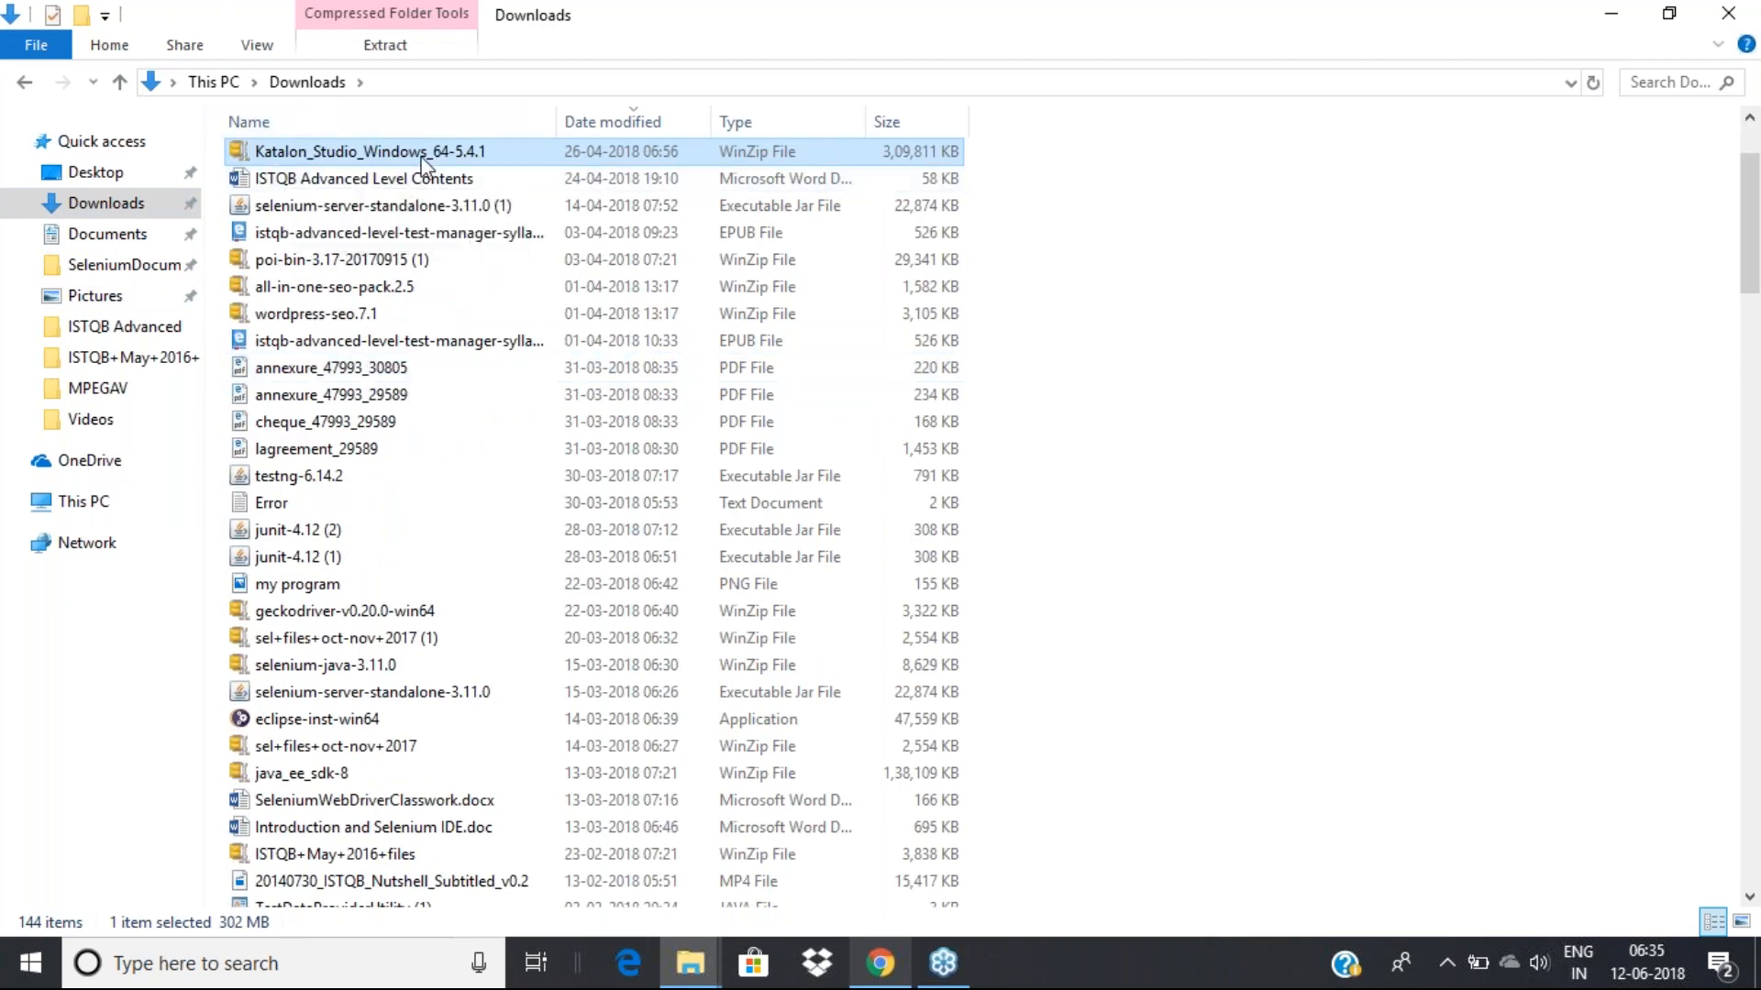
pyautogui.moveTo(470, 170)
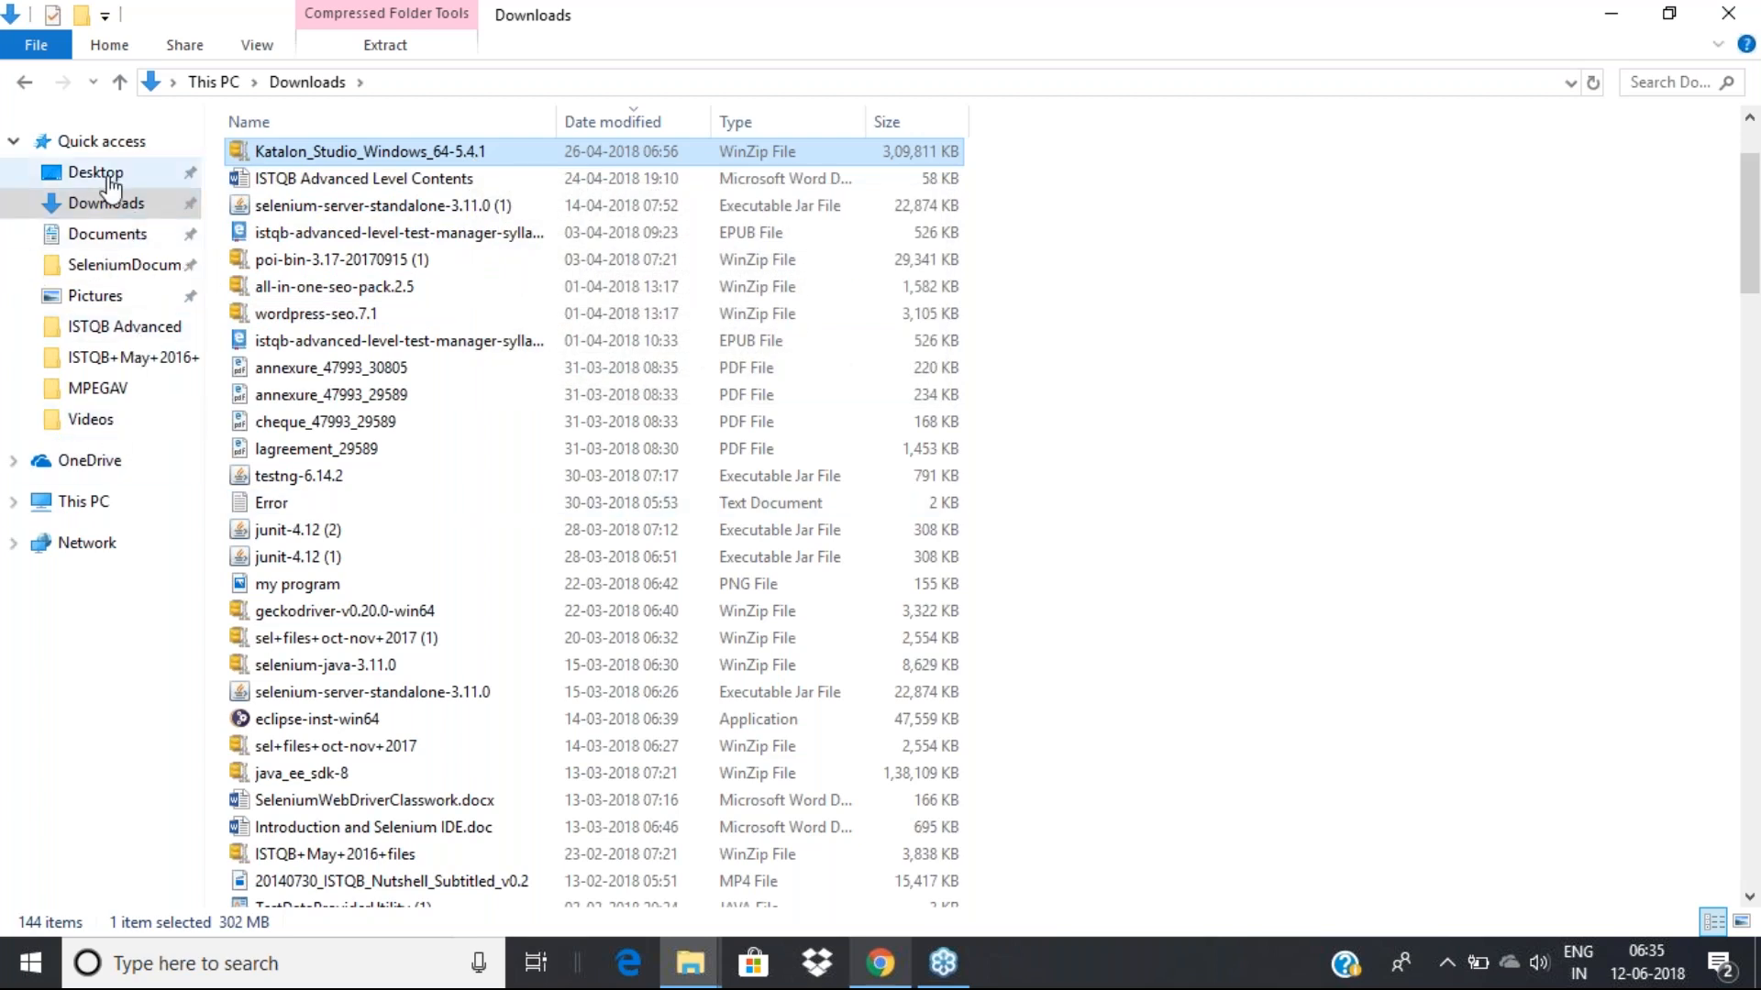
# Find the Katalon Studio Topics document in the Documents folder
pyautogui.click(108, 235)
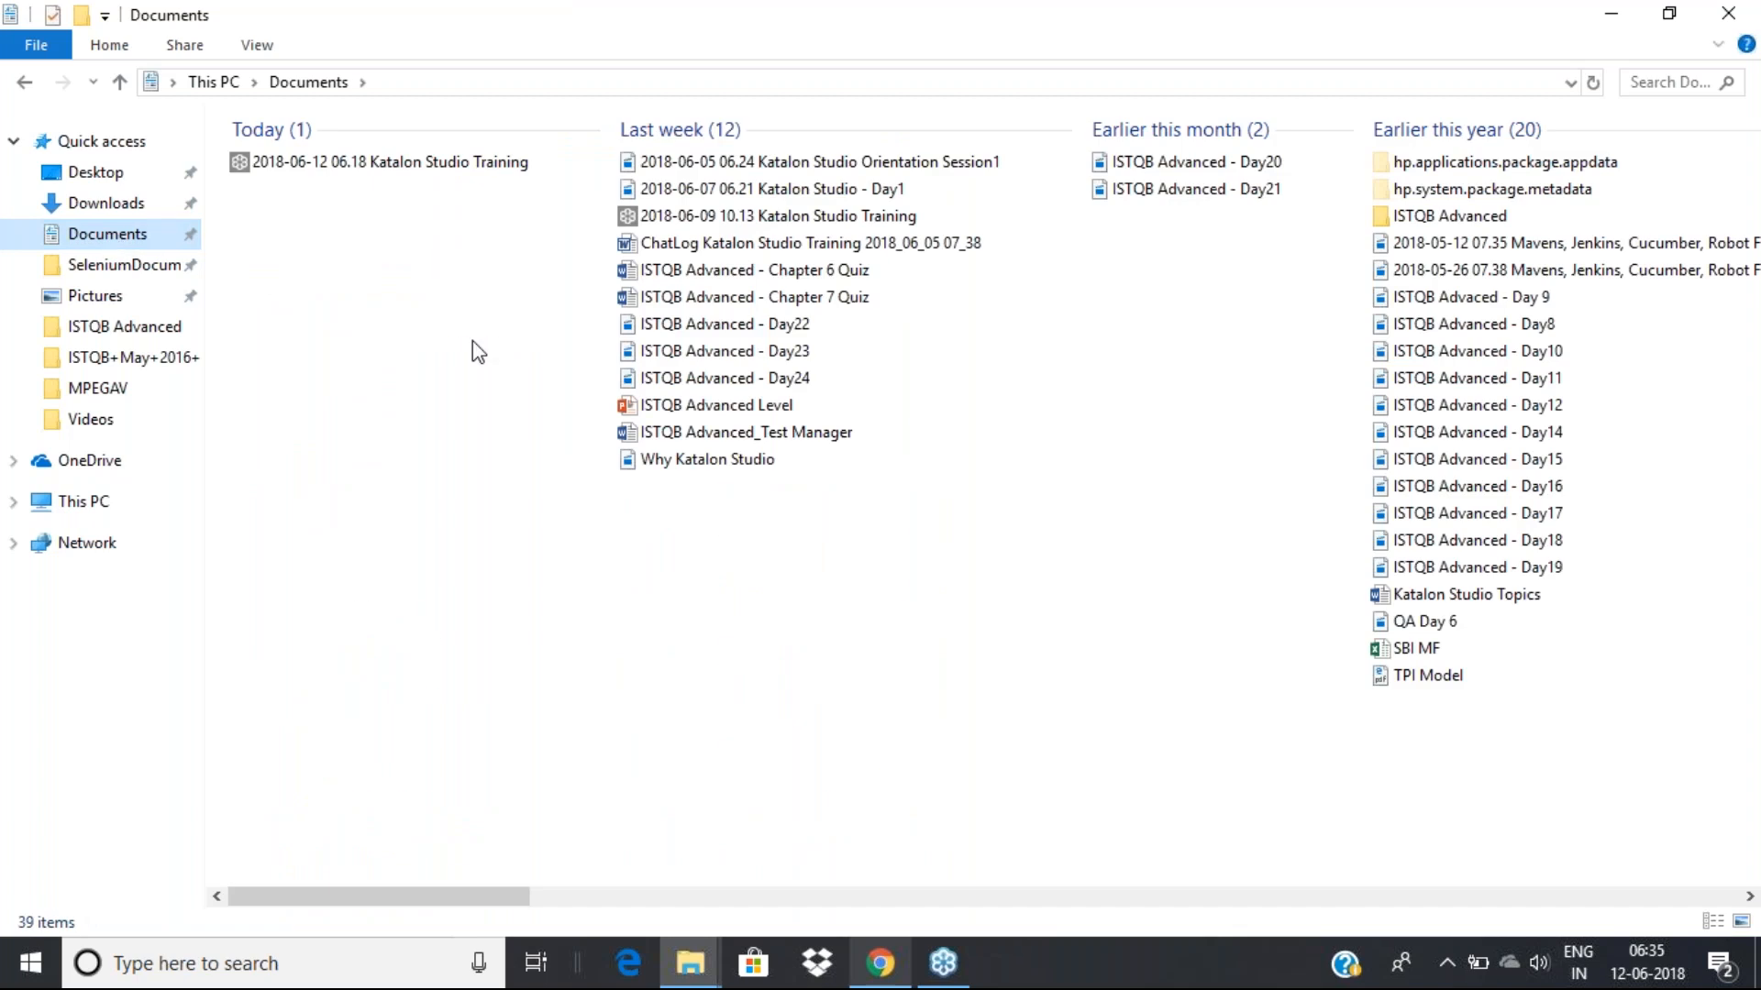
pyautogui.click(772, 279)
pyautogui.press('k')
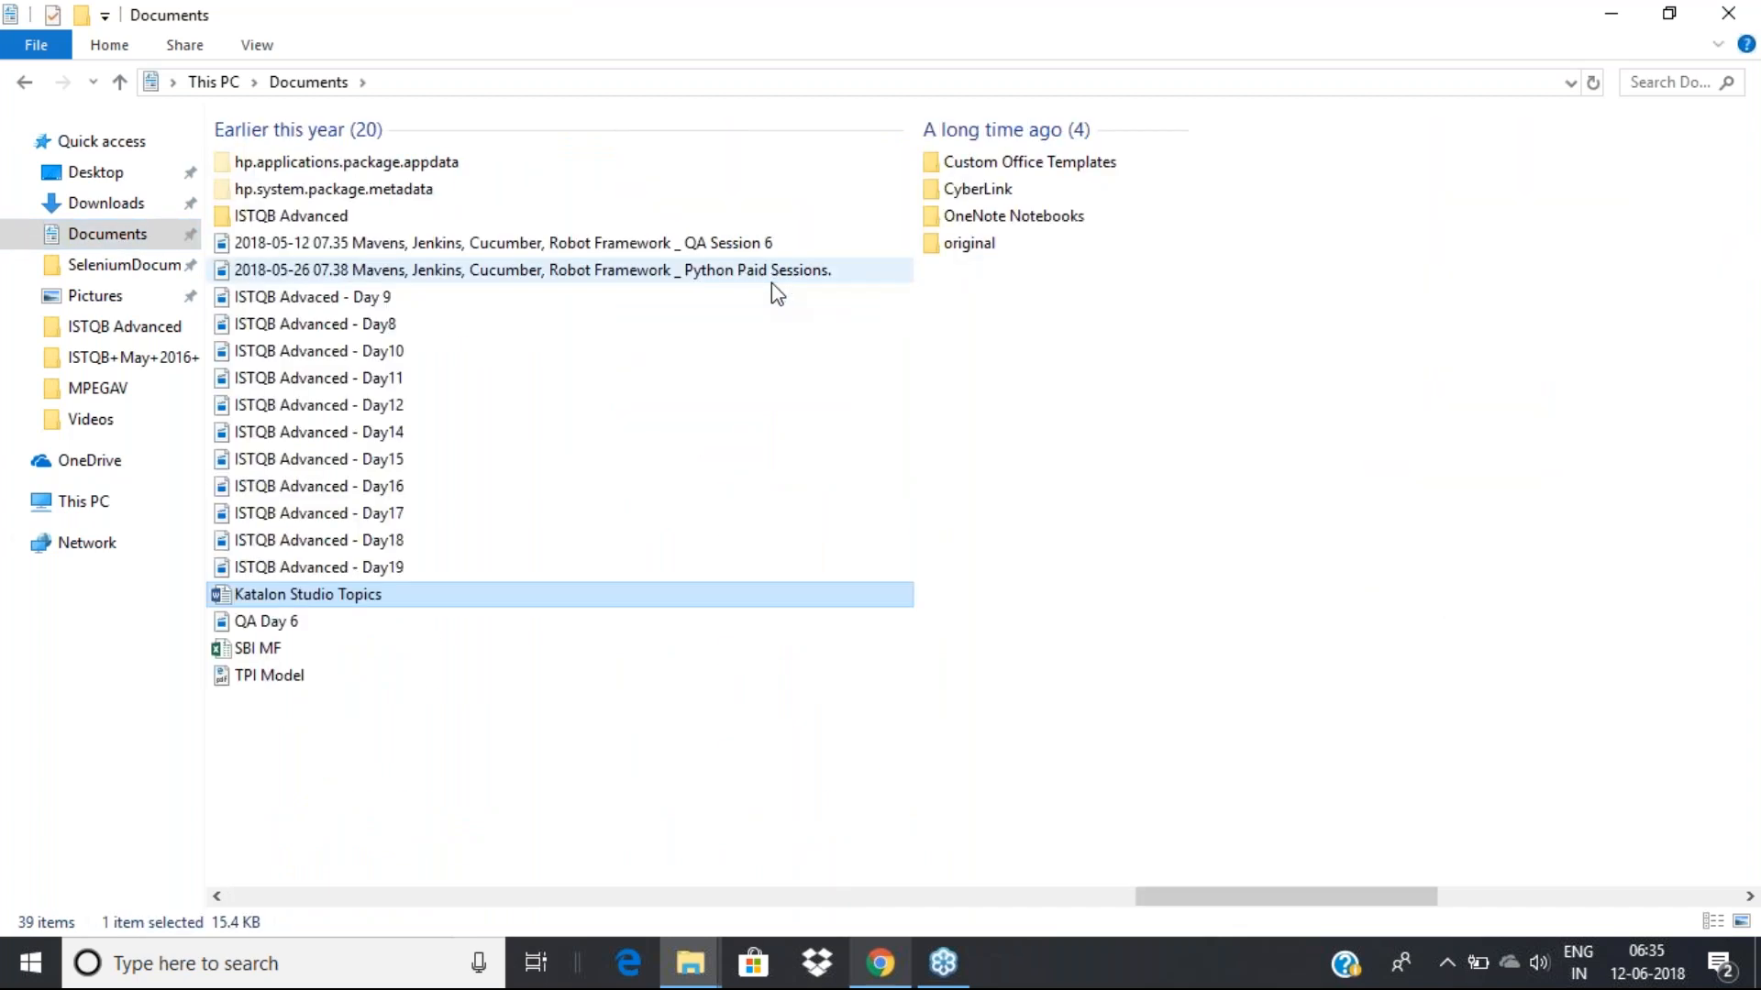
pyautogui.scroll(5, 343, 221)
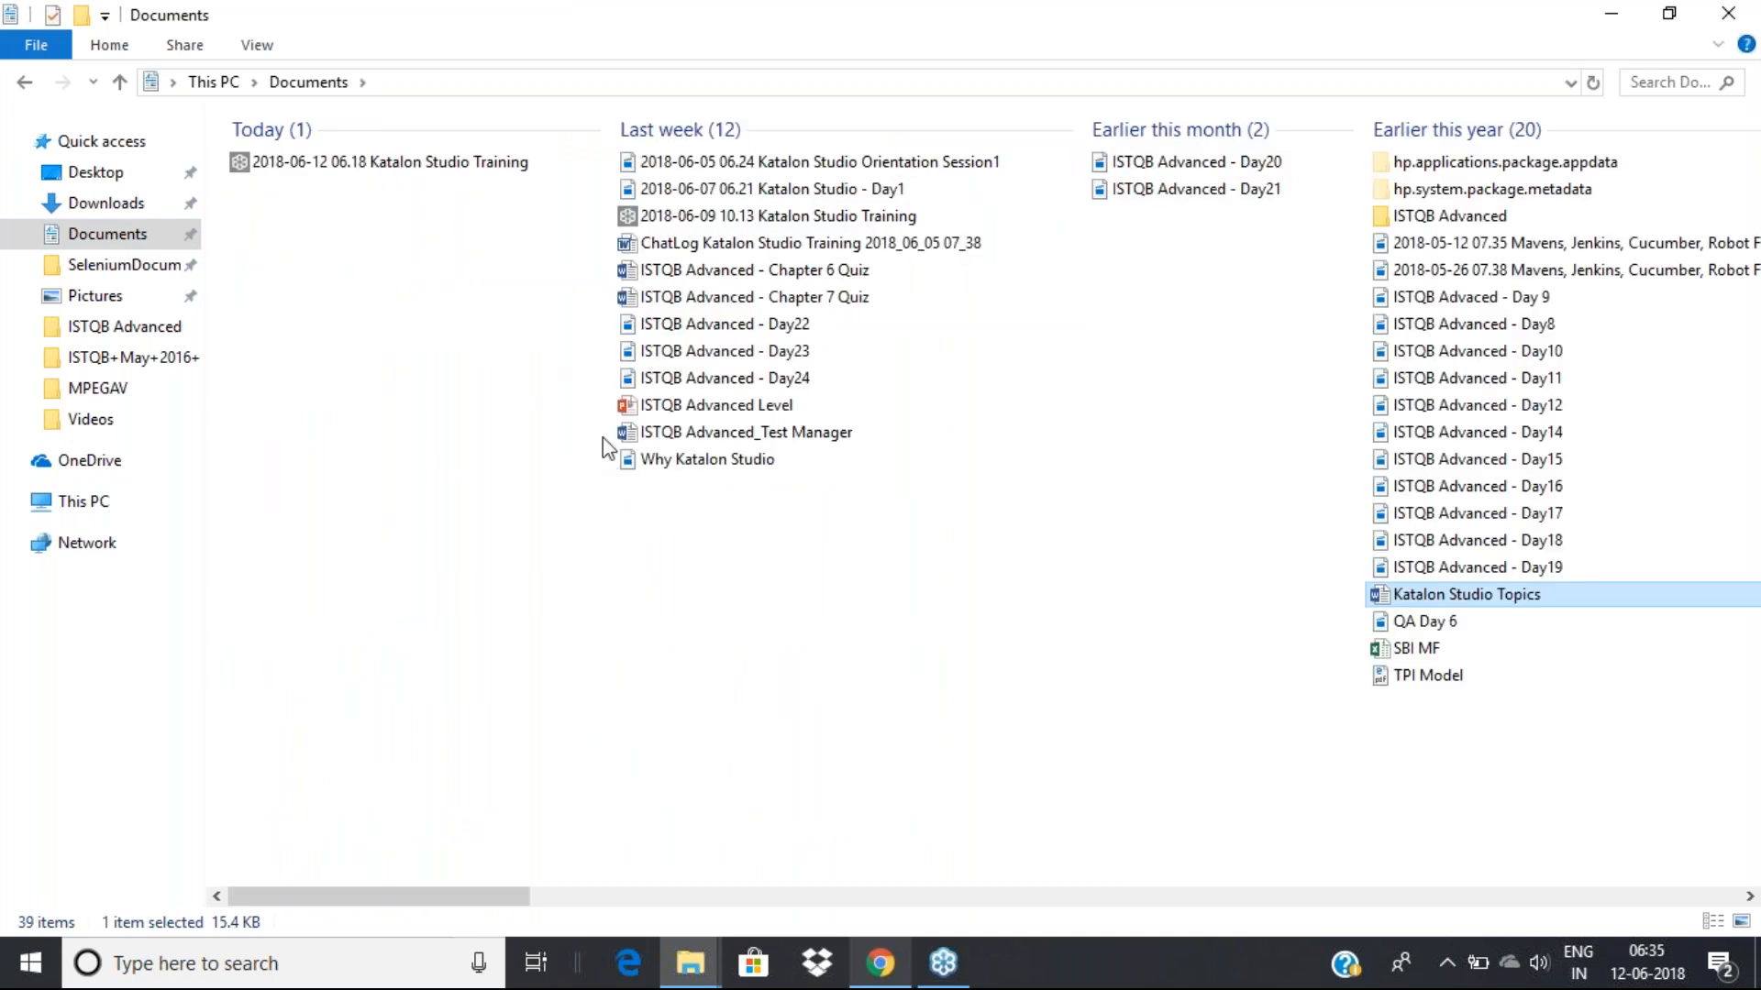
# Browse SeleniumDocuments and Downloads, then show This PC with its drives
pyautogui.click(148, 268)
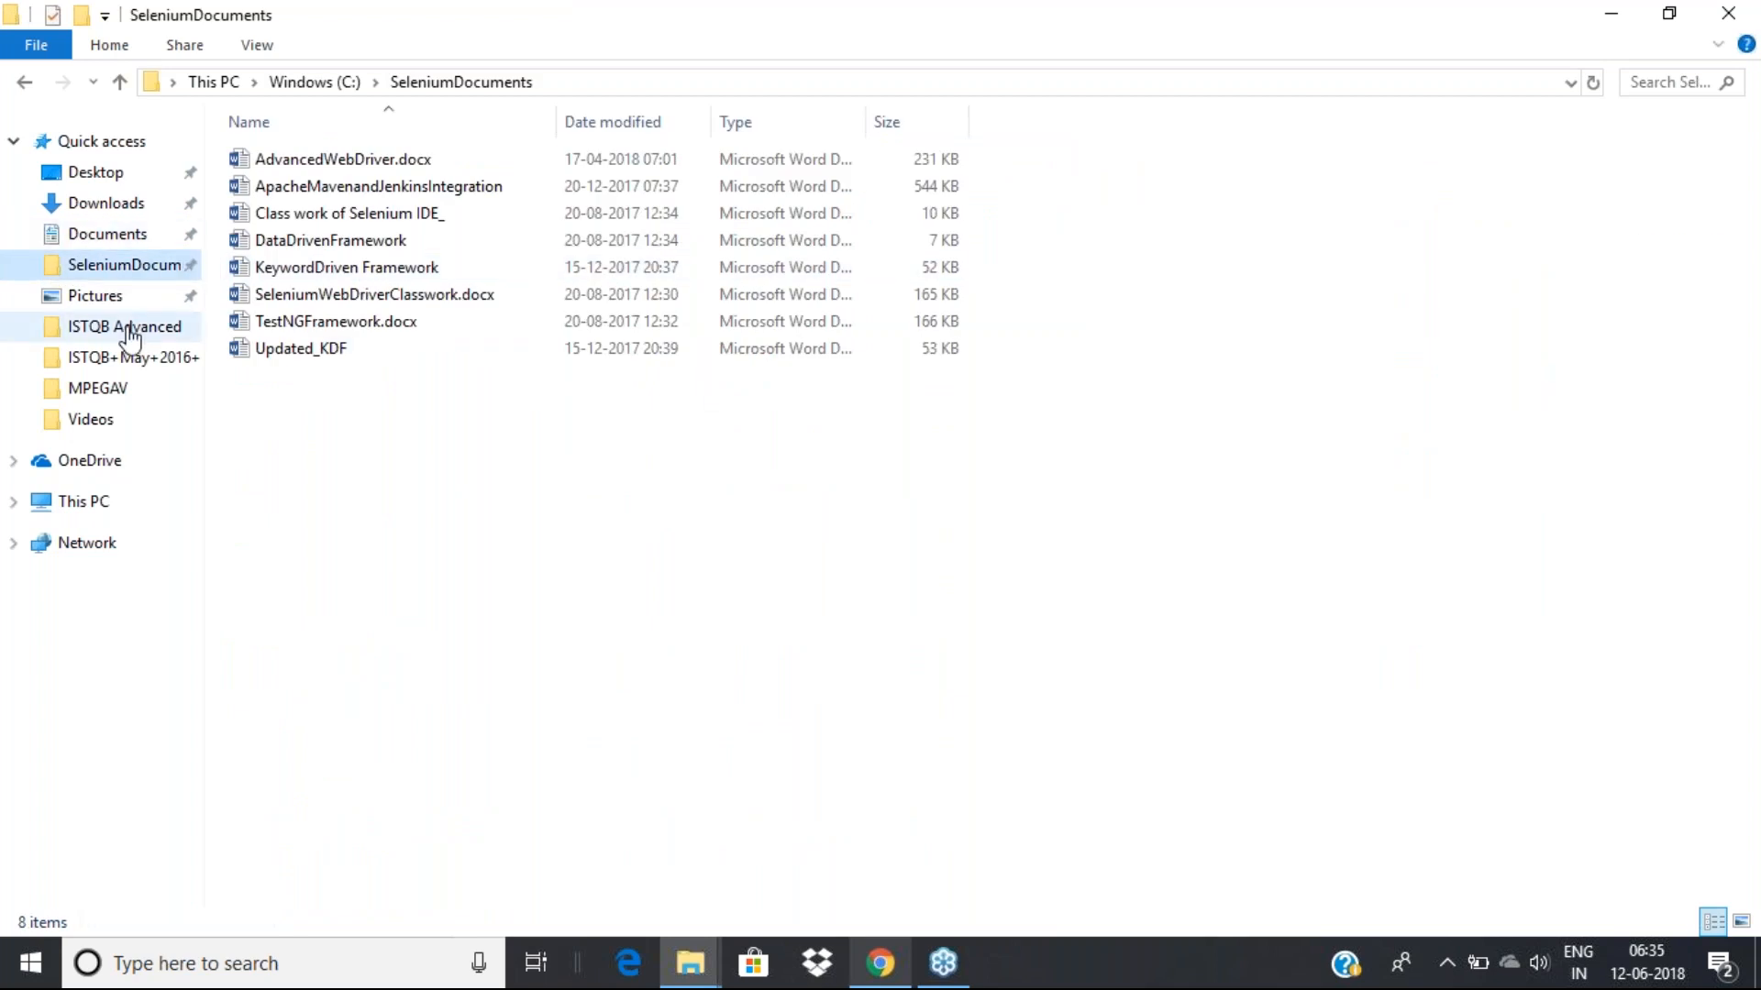
pyautogui.click(121, 211)
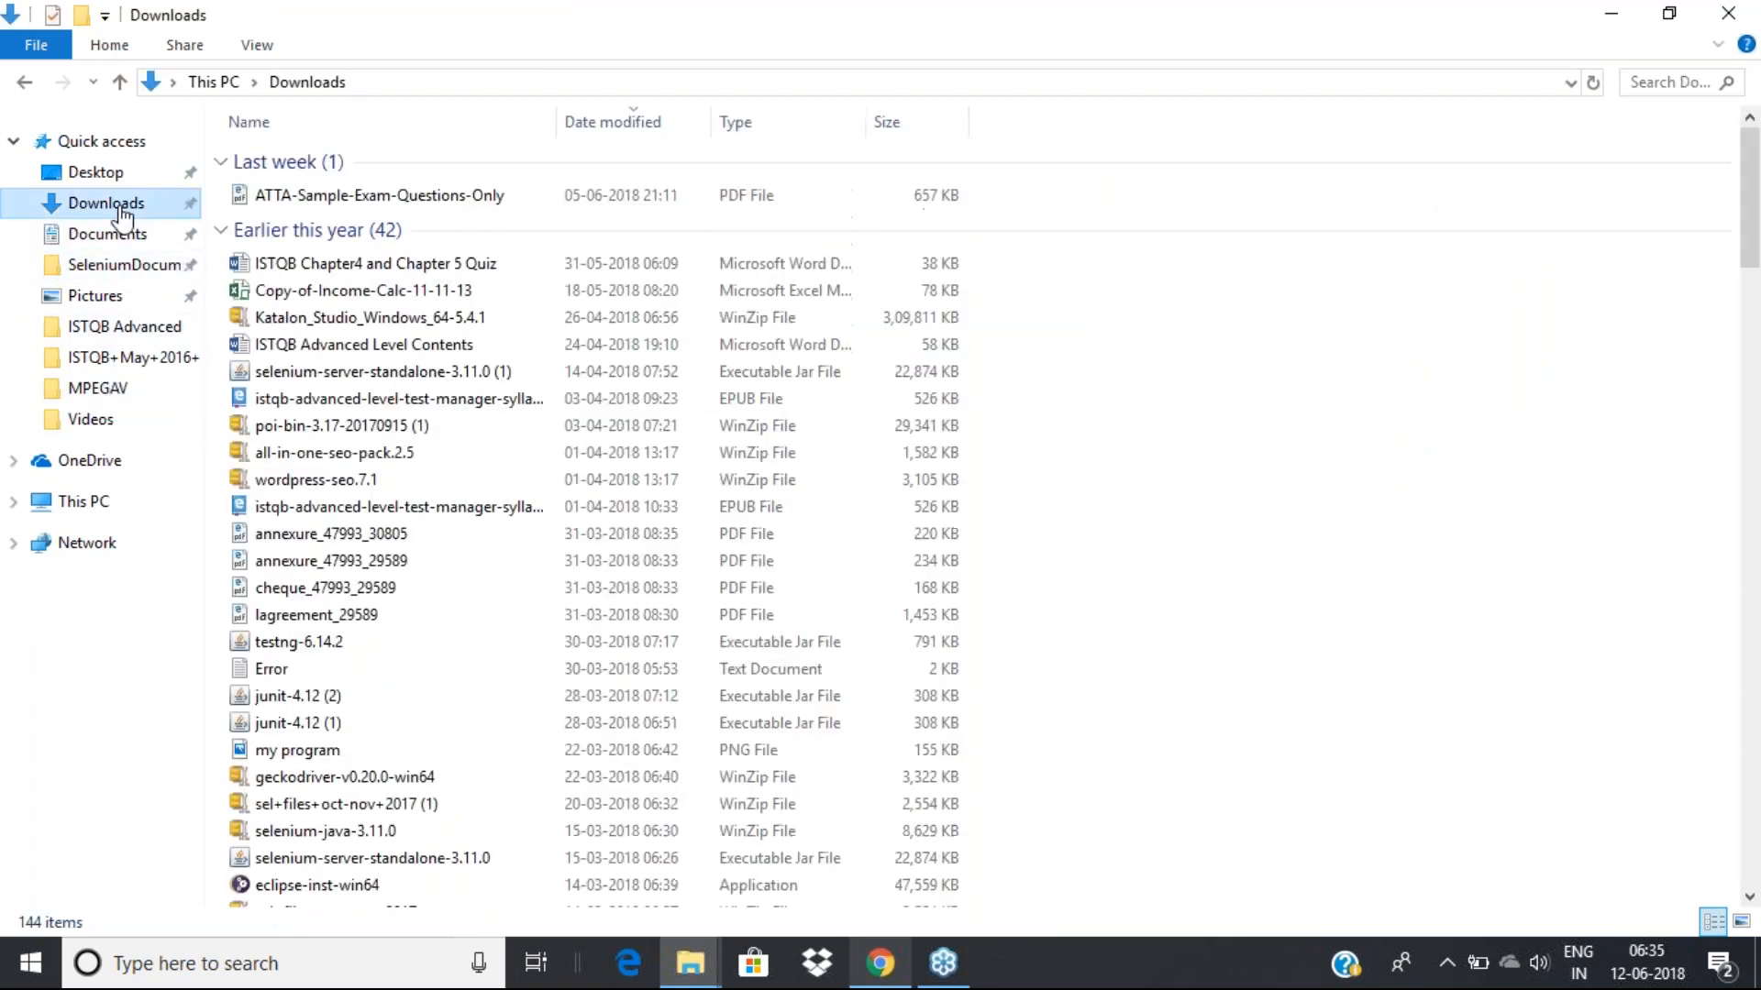
pyautogui.scroll(-1, 363, 563)
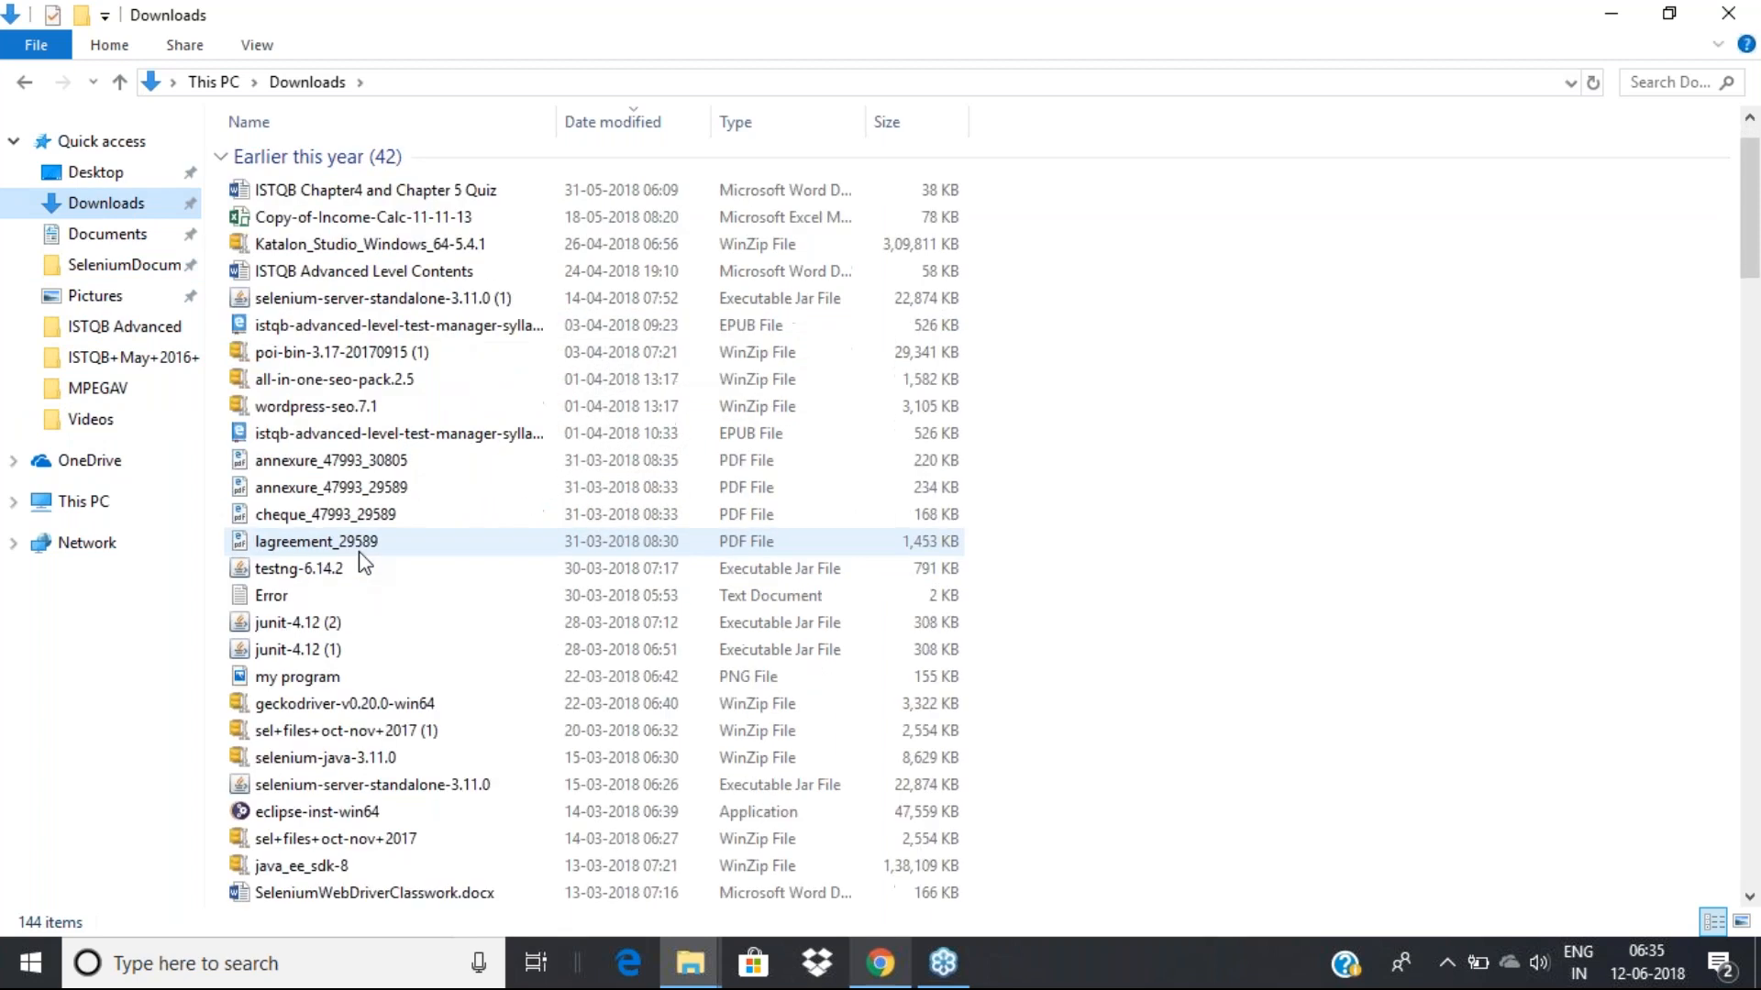
pyautogui.scroll(-1, 364, 563)
pyautogui.scroll(-3, 363, 563)
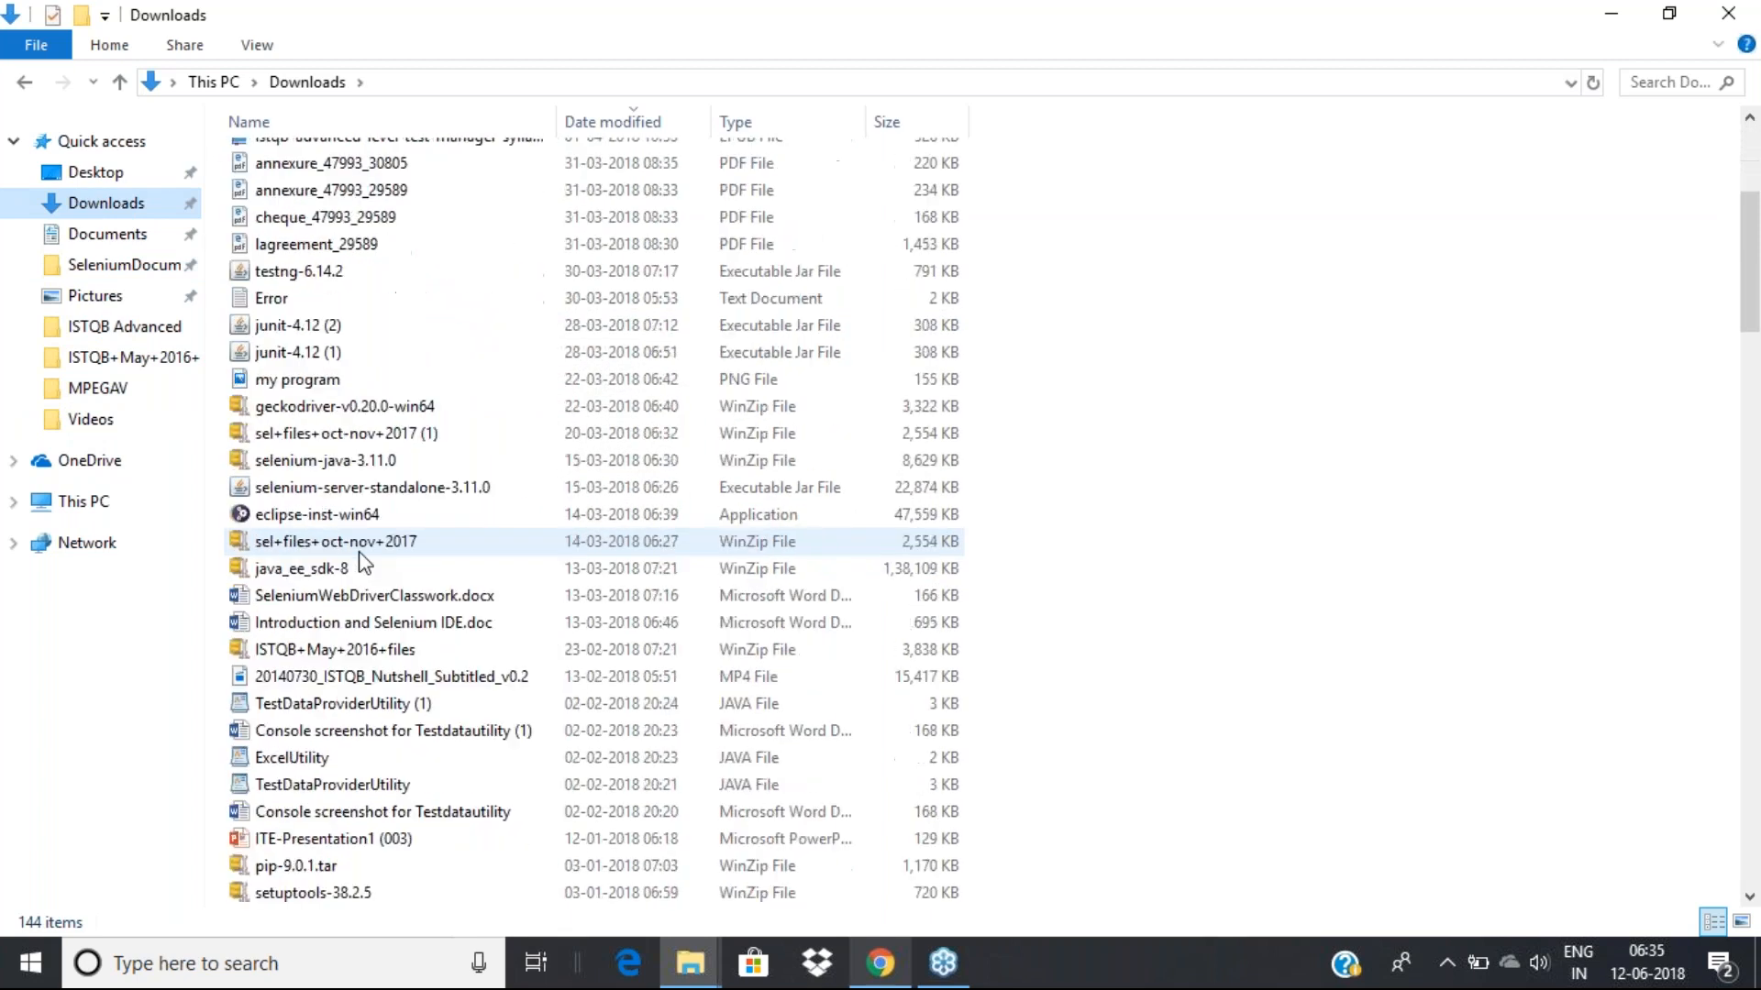
pyautogui.scroll(-3, 360, 553)
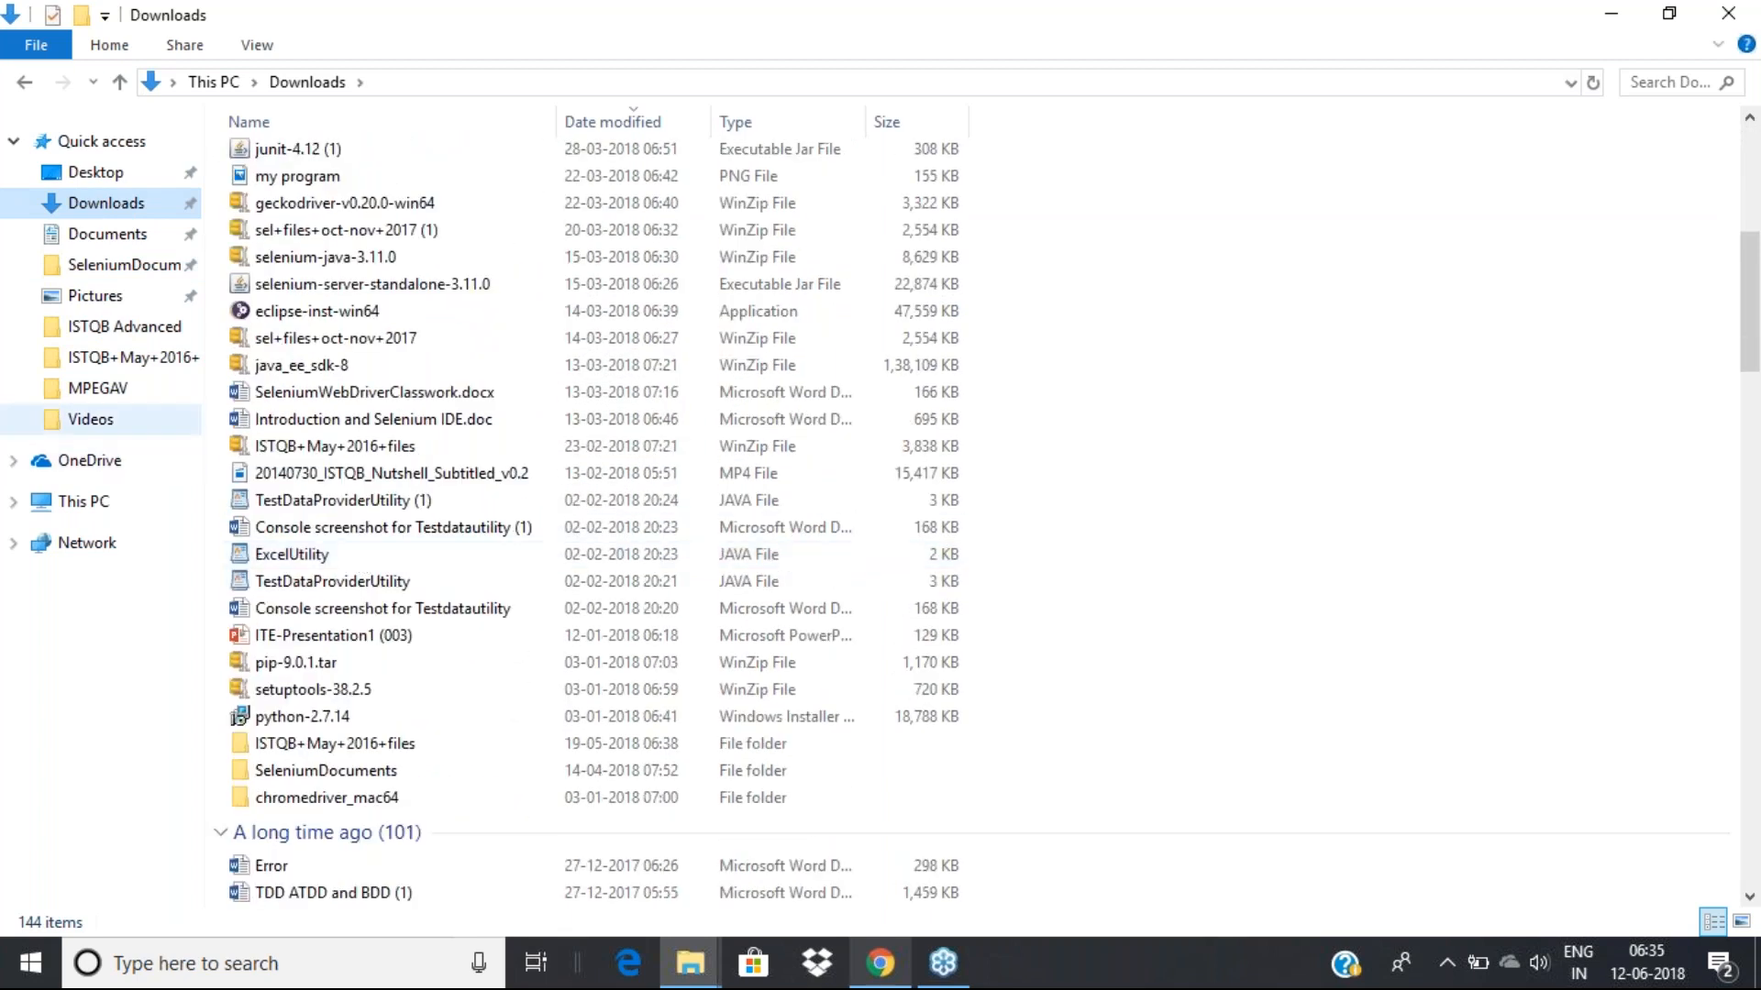
pyautogui.click(89, 504)
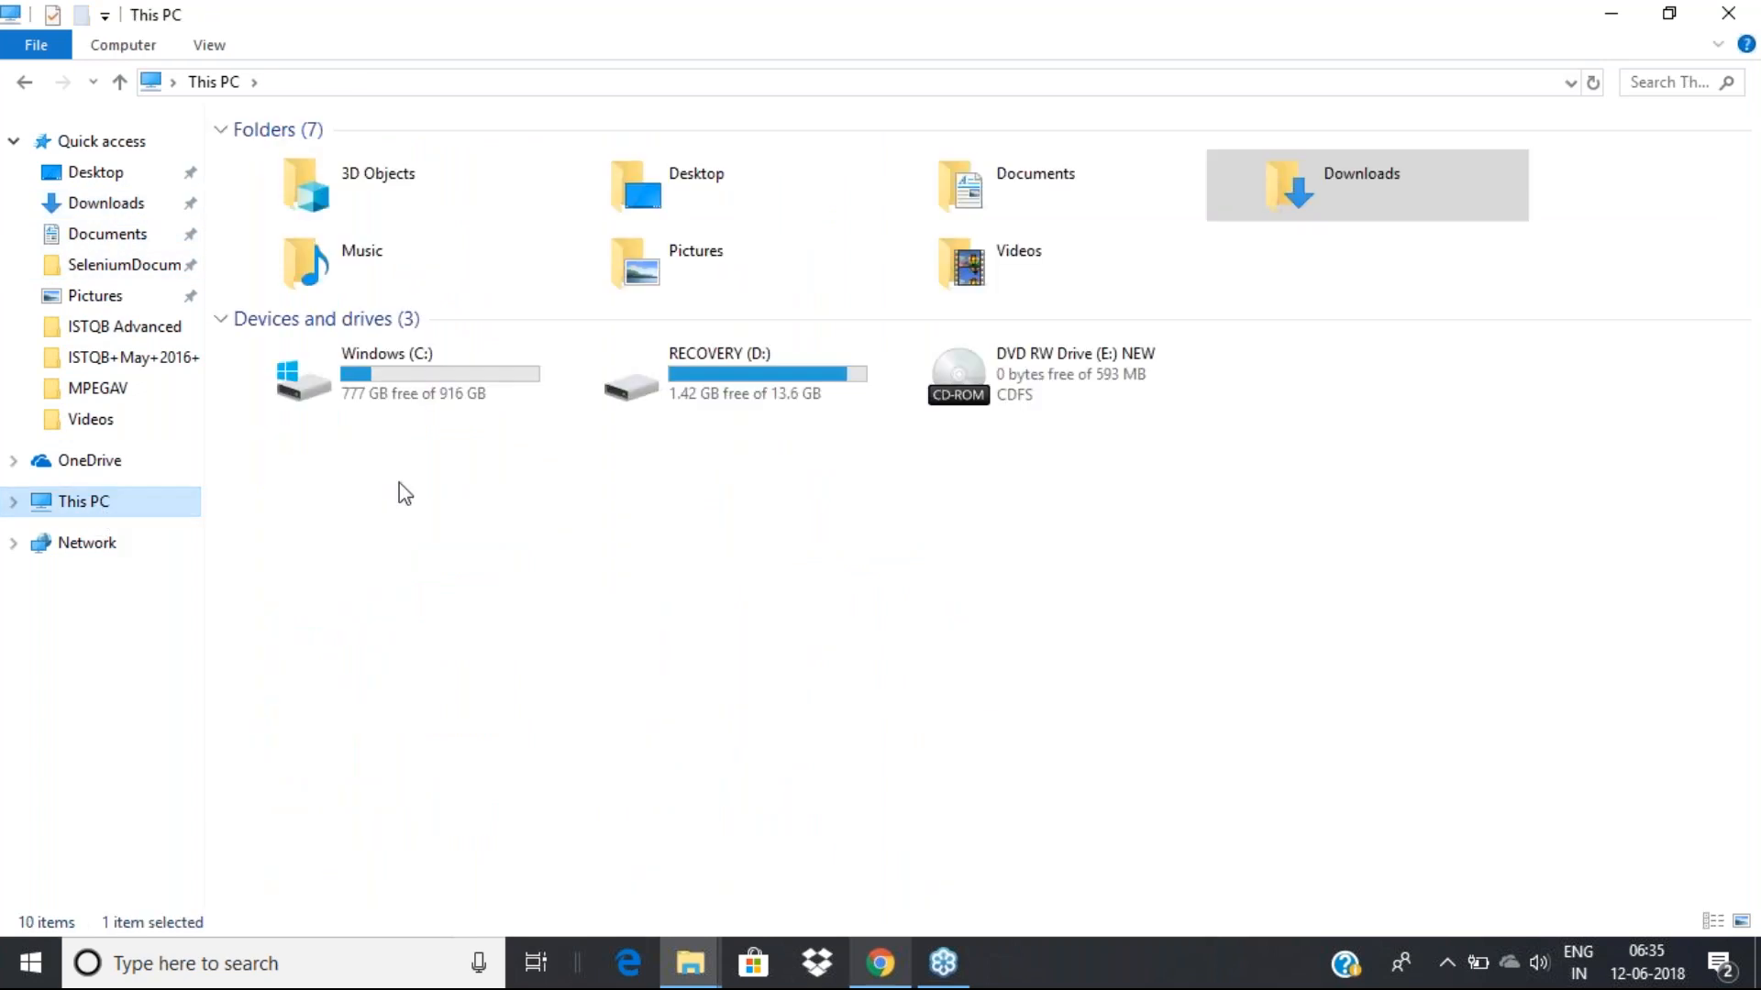
# Go through C:\Tools into the nested Katalon_Studio_Windows_64-5.4.1 folder and select the katalon application
pyautogui.doubleClick(447, 348)
pyautogui.scroll(-4, 400, 396)
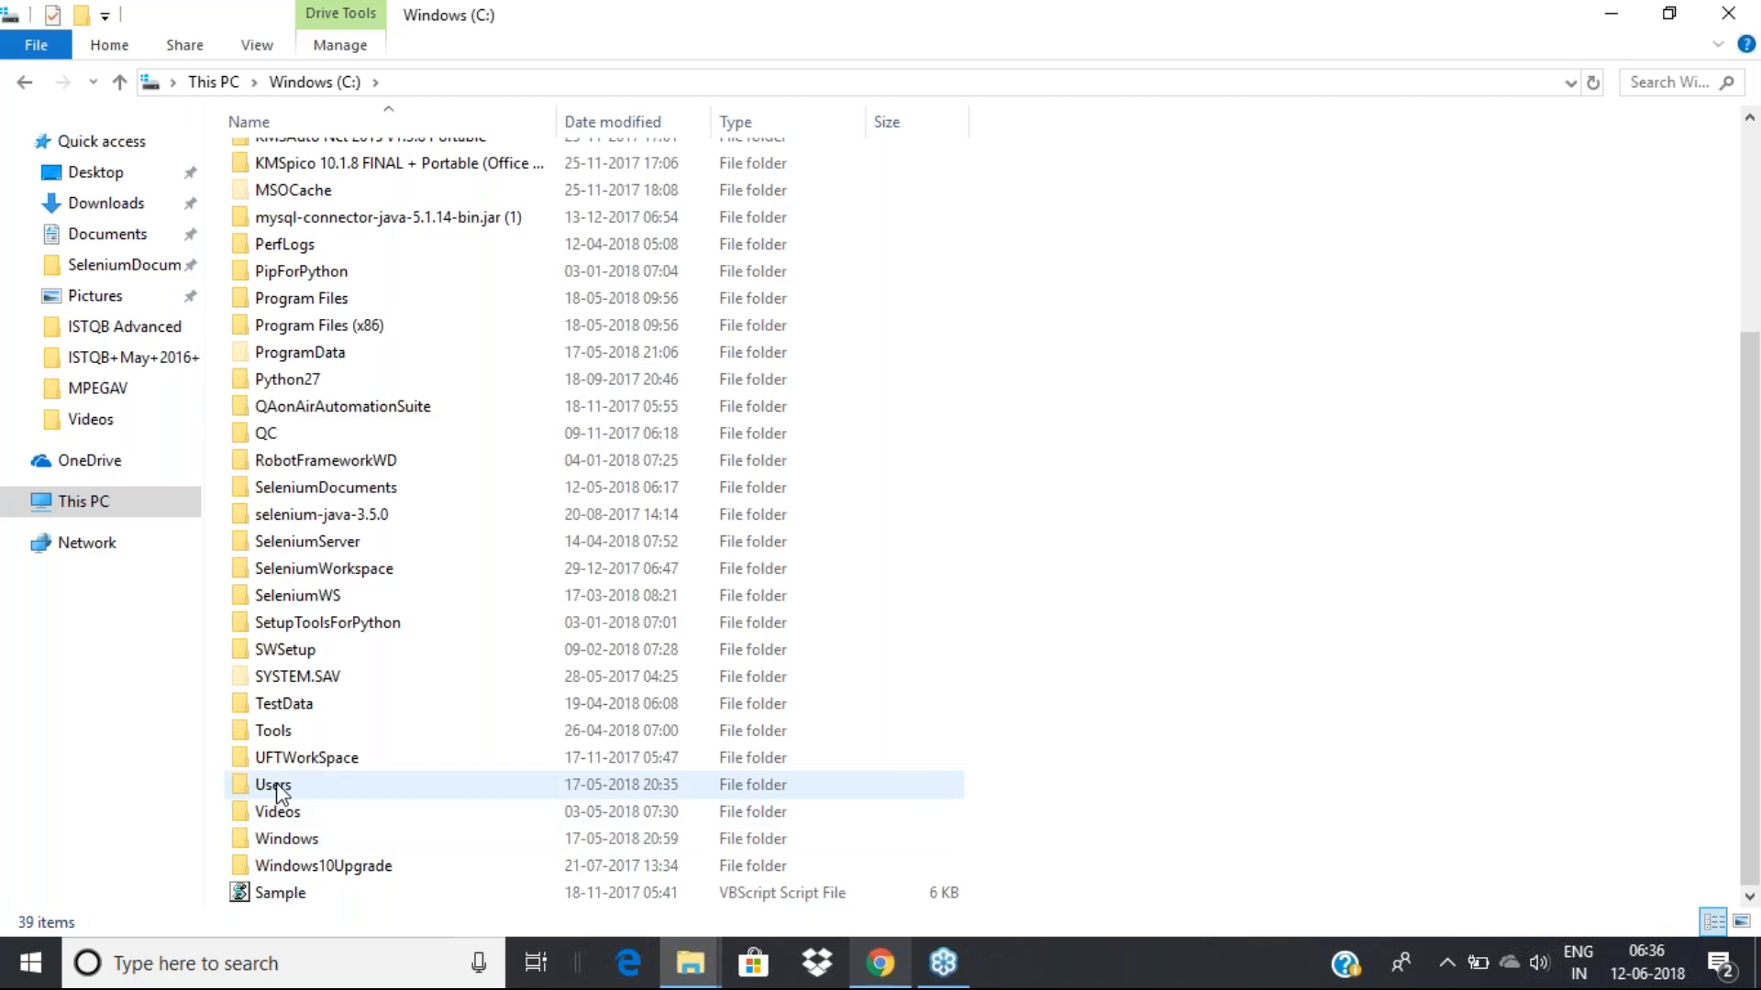
pyautogui.doubleClick(275, 734)
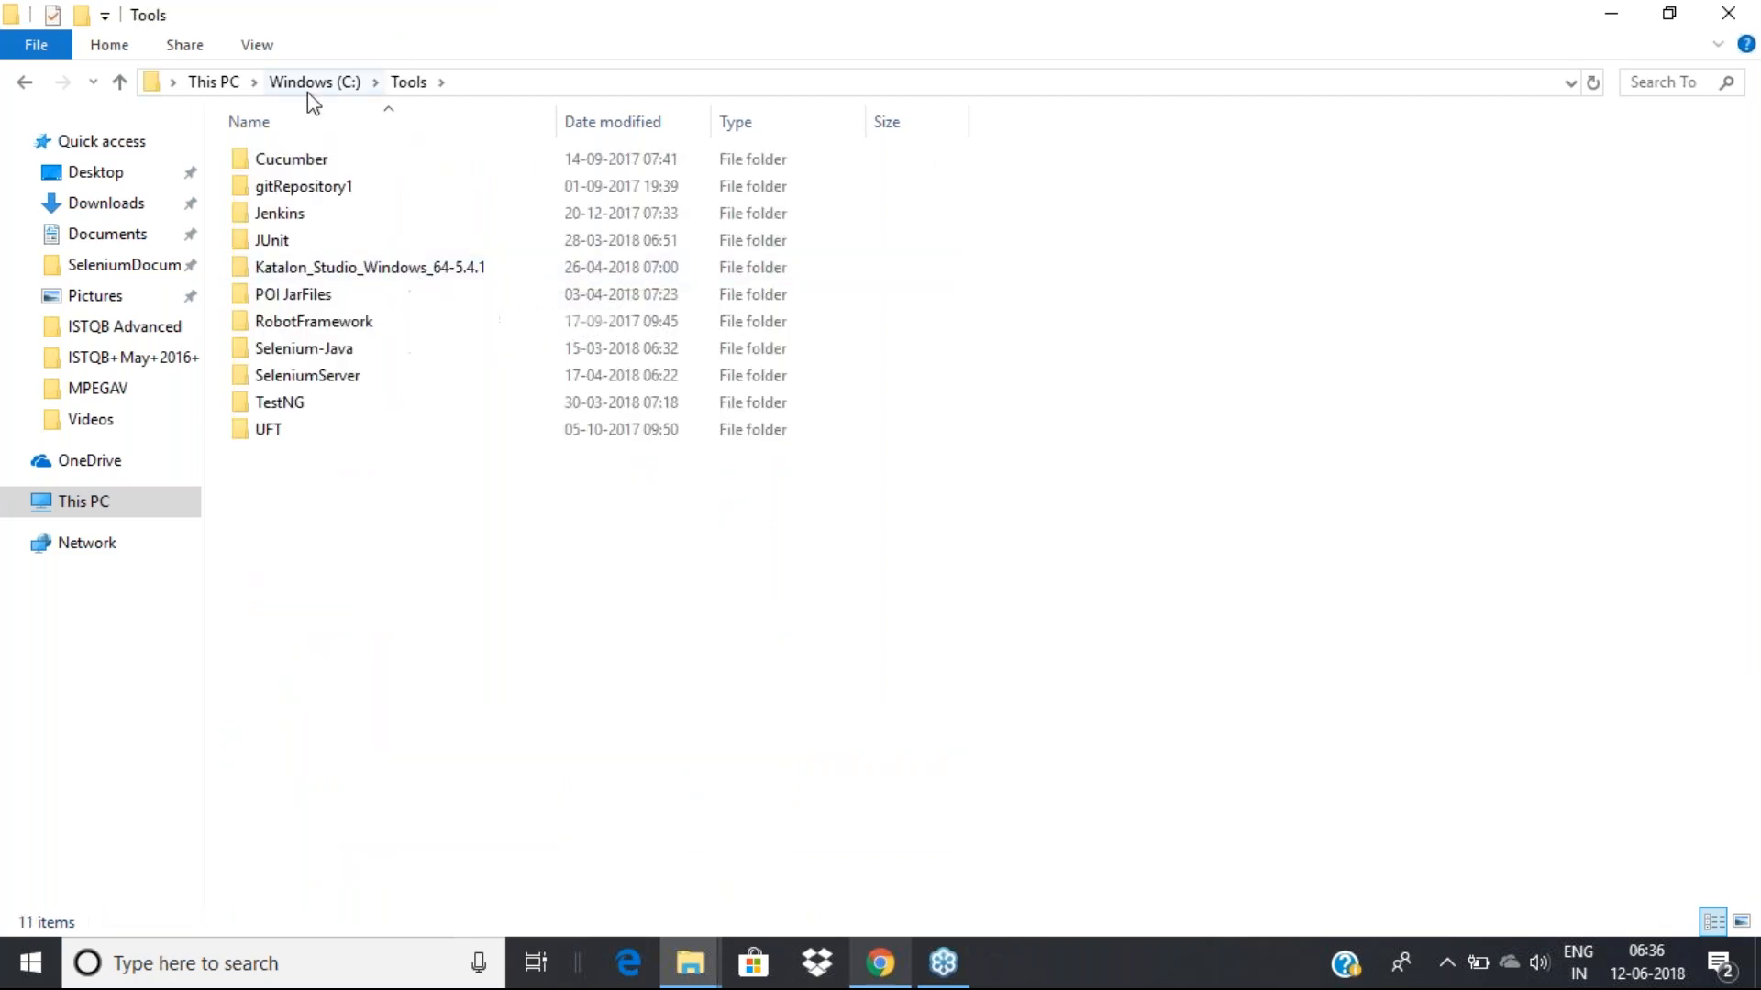
pyautogui.doubleClick(389, 271)
pyautogui.click(455, 165)
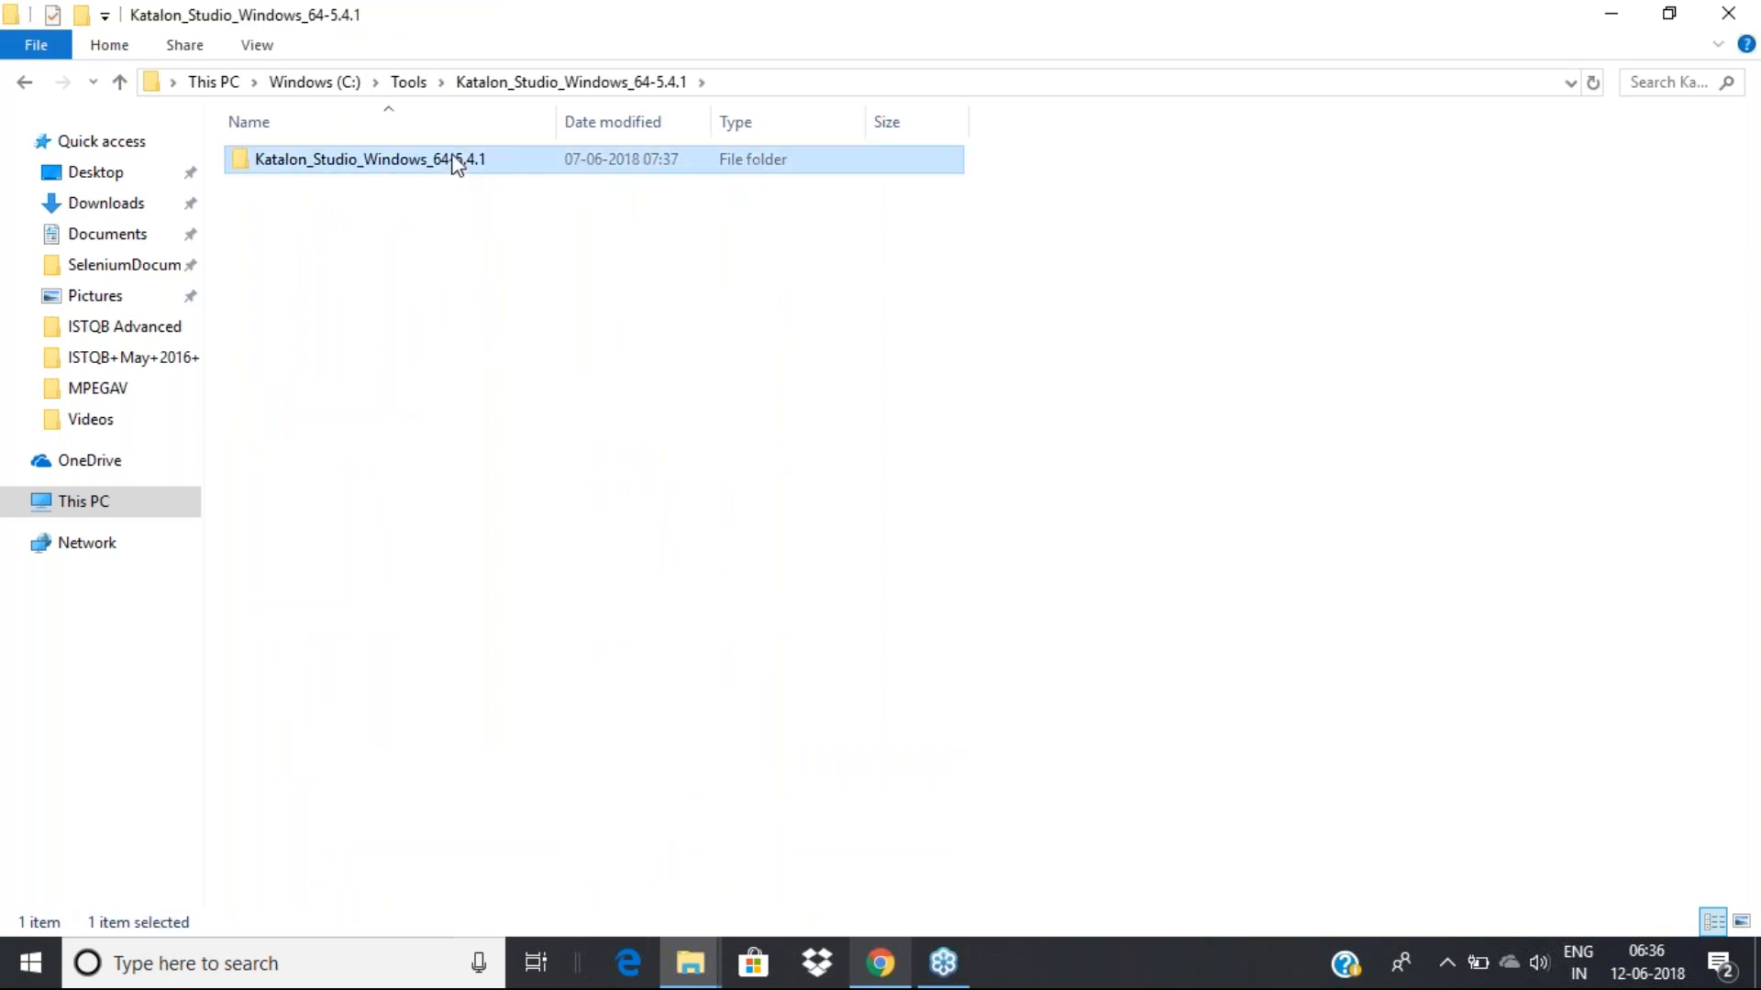
pyautogui.doubleClick(385, 161)
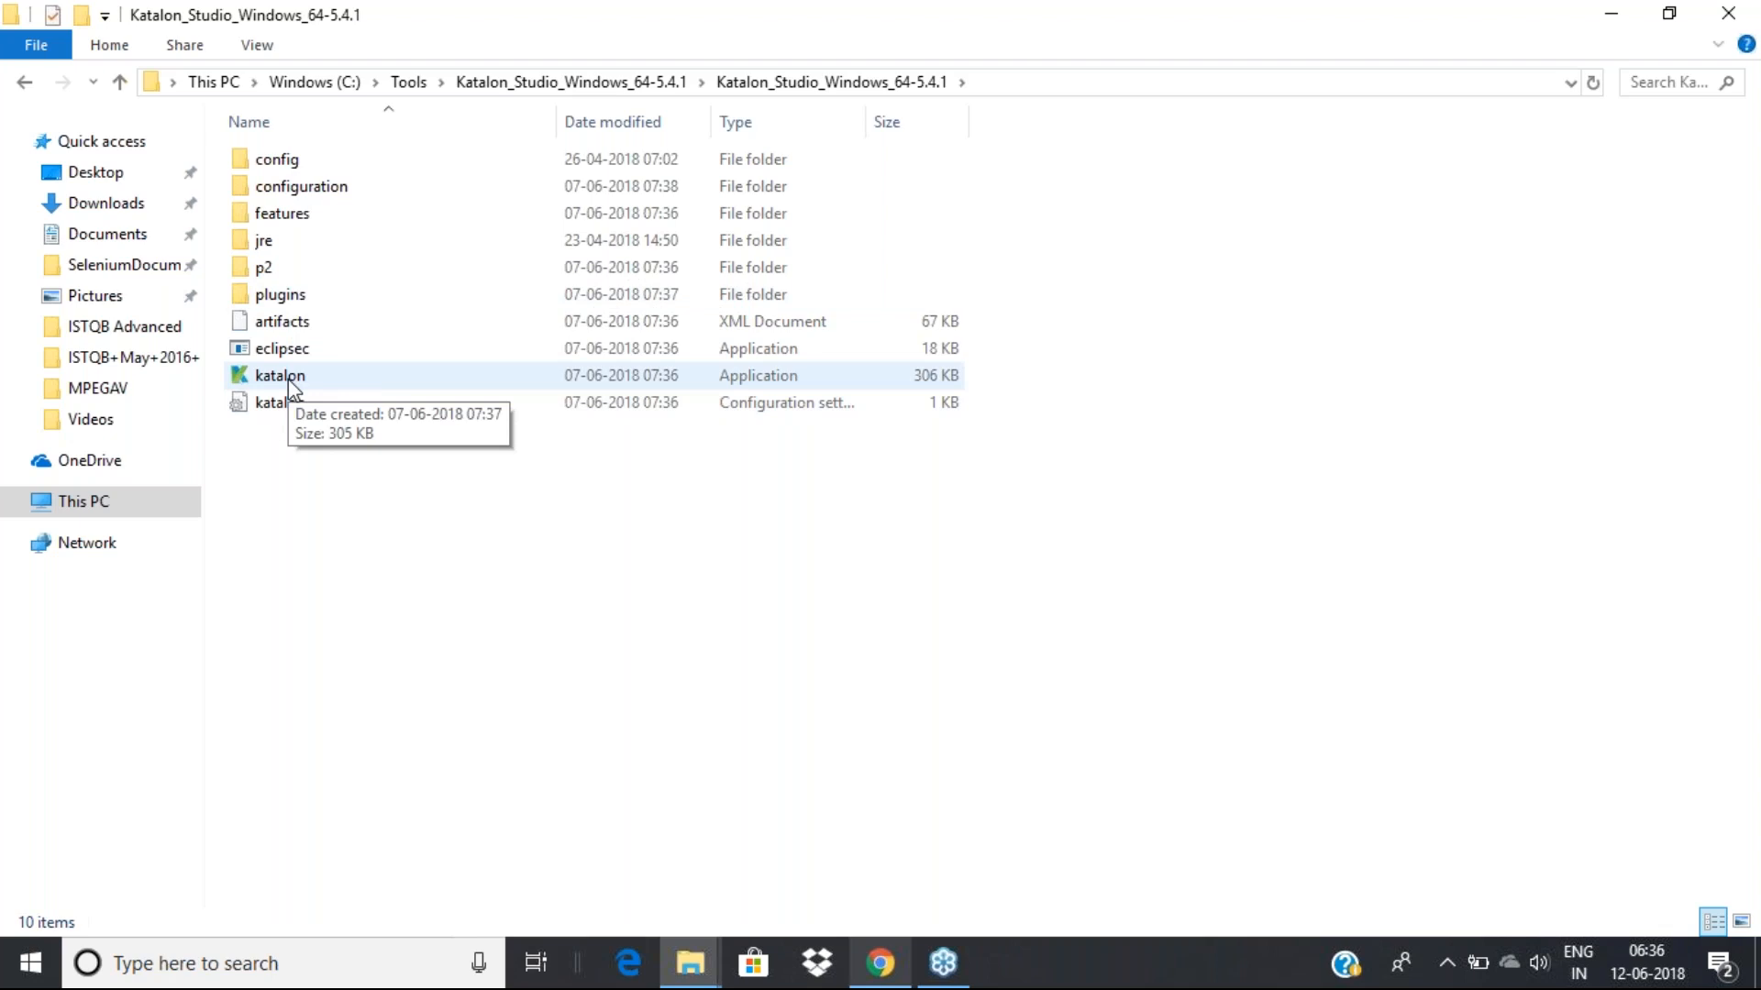
pyautogui.click(279, 376)
# Launch katalon.exe, then restore and maximize the Katalon Studio 5.4.2 window
pyautogui.doubleClick(289, 380)
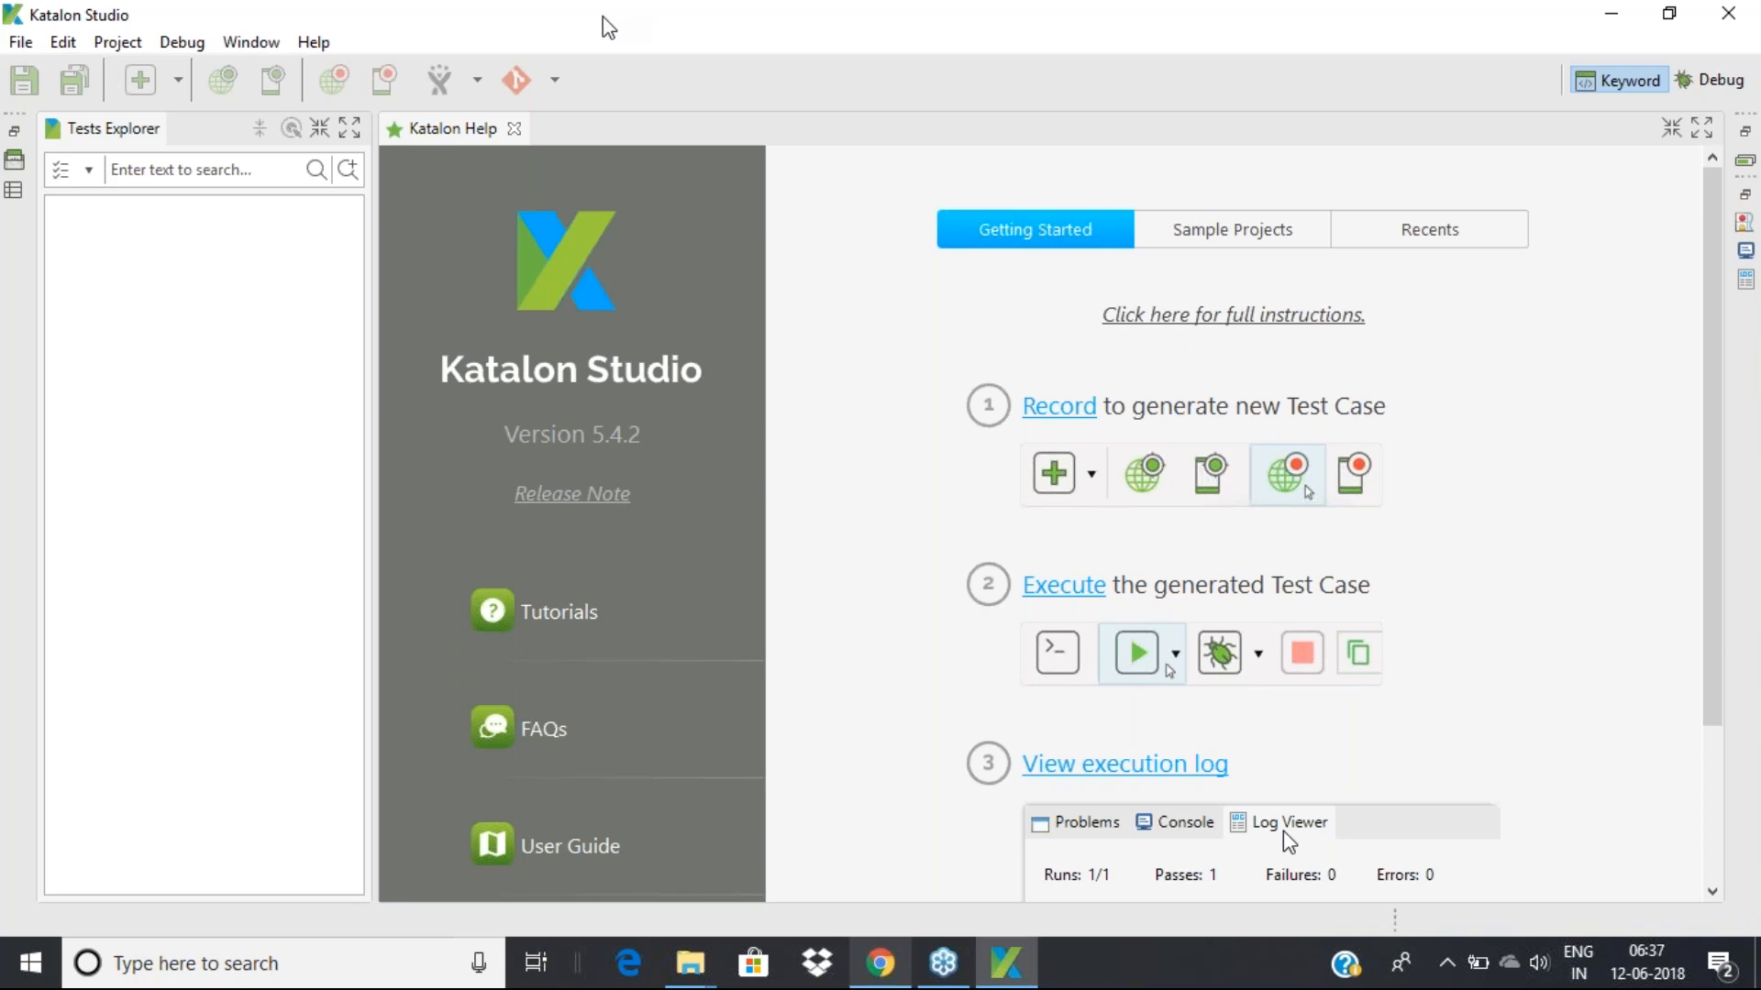
pyautogui.moveTo(608, 28); pyautogui.dragTo(560, 30)
pyautogui.moveTo(561, 30); pyautogui.dragTo(562, 38)
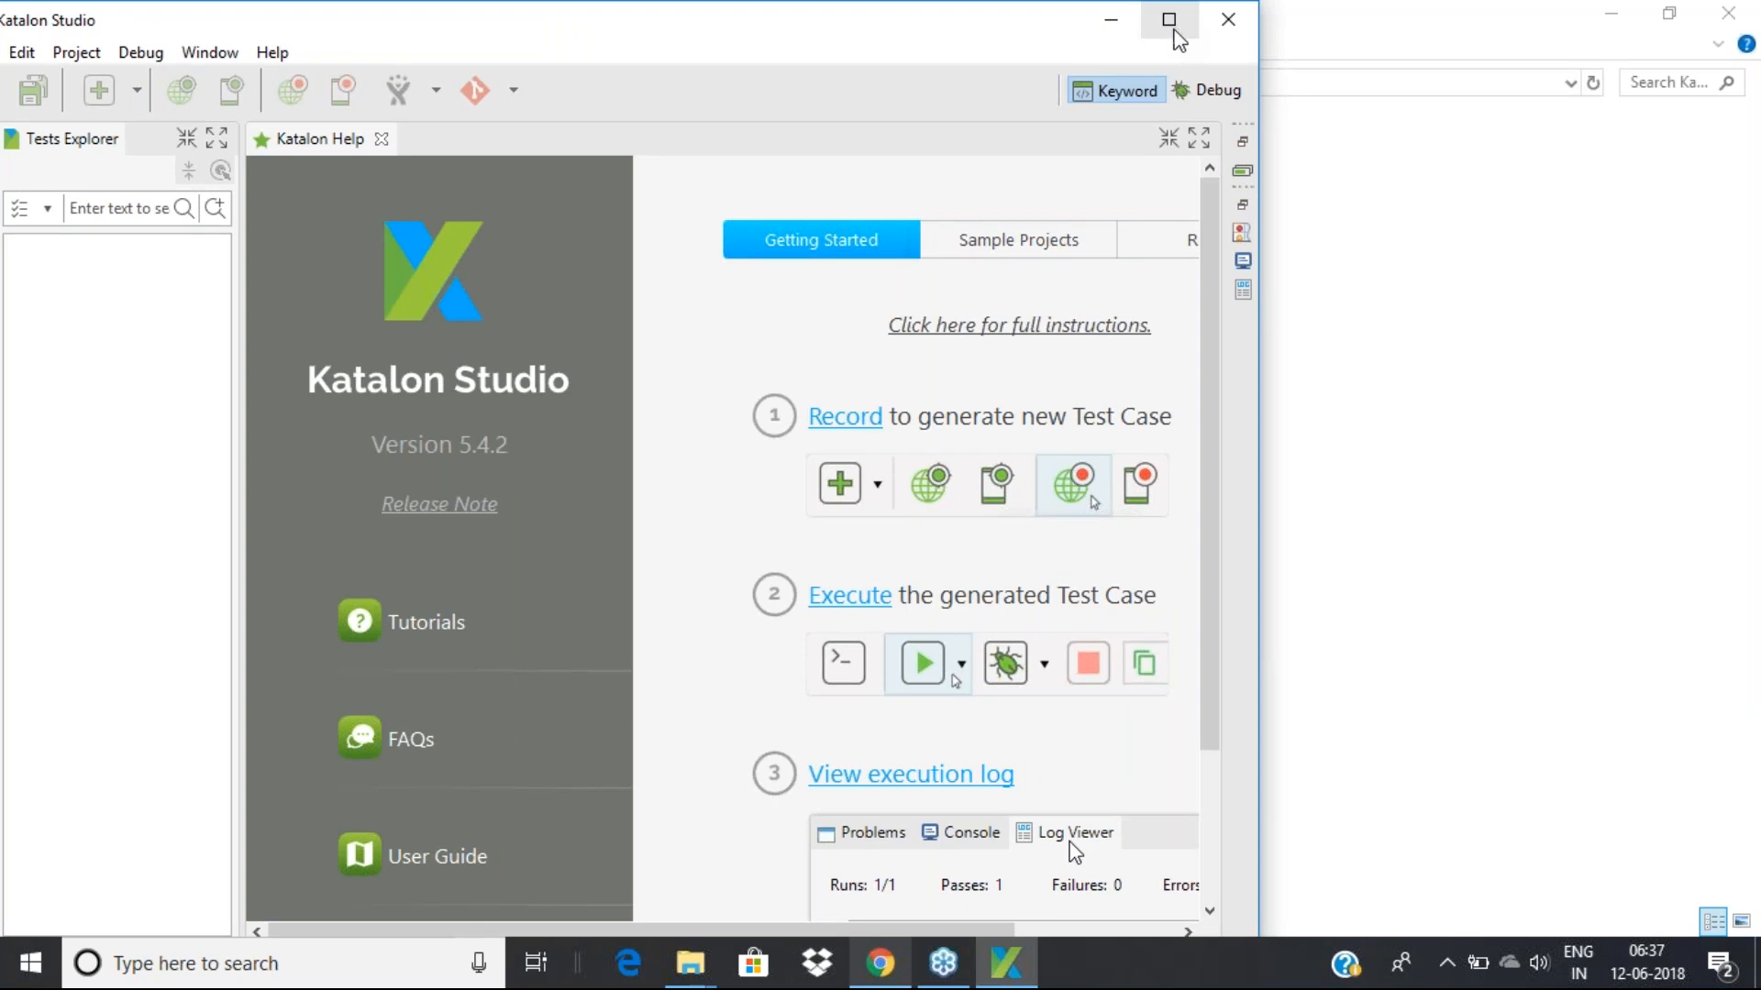
pyautogui.click(1170, 26)
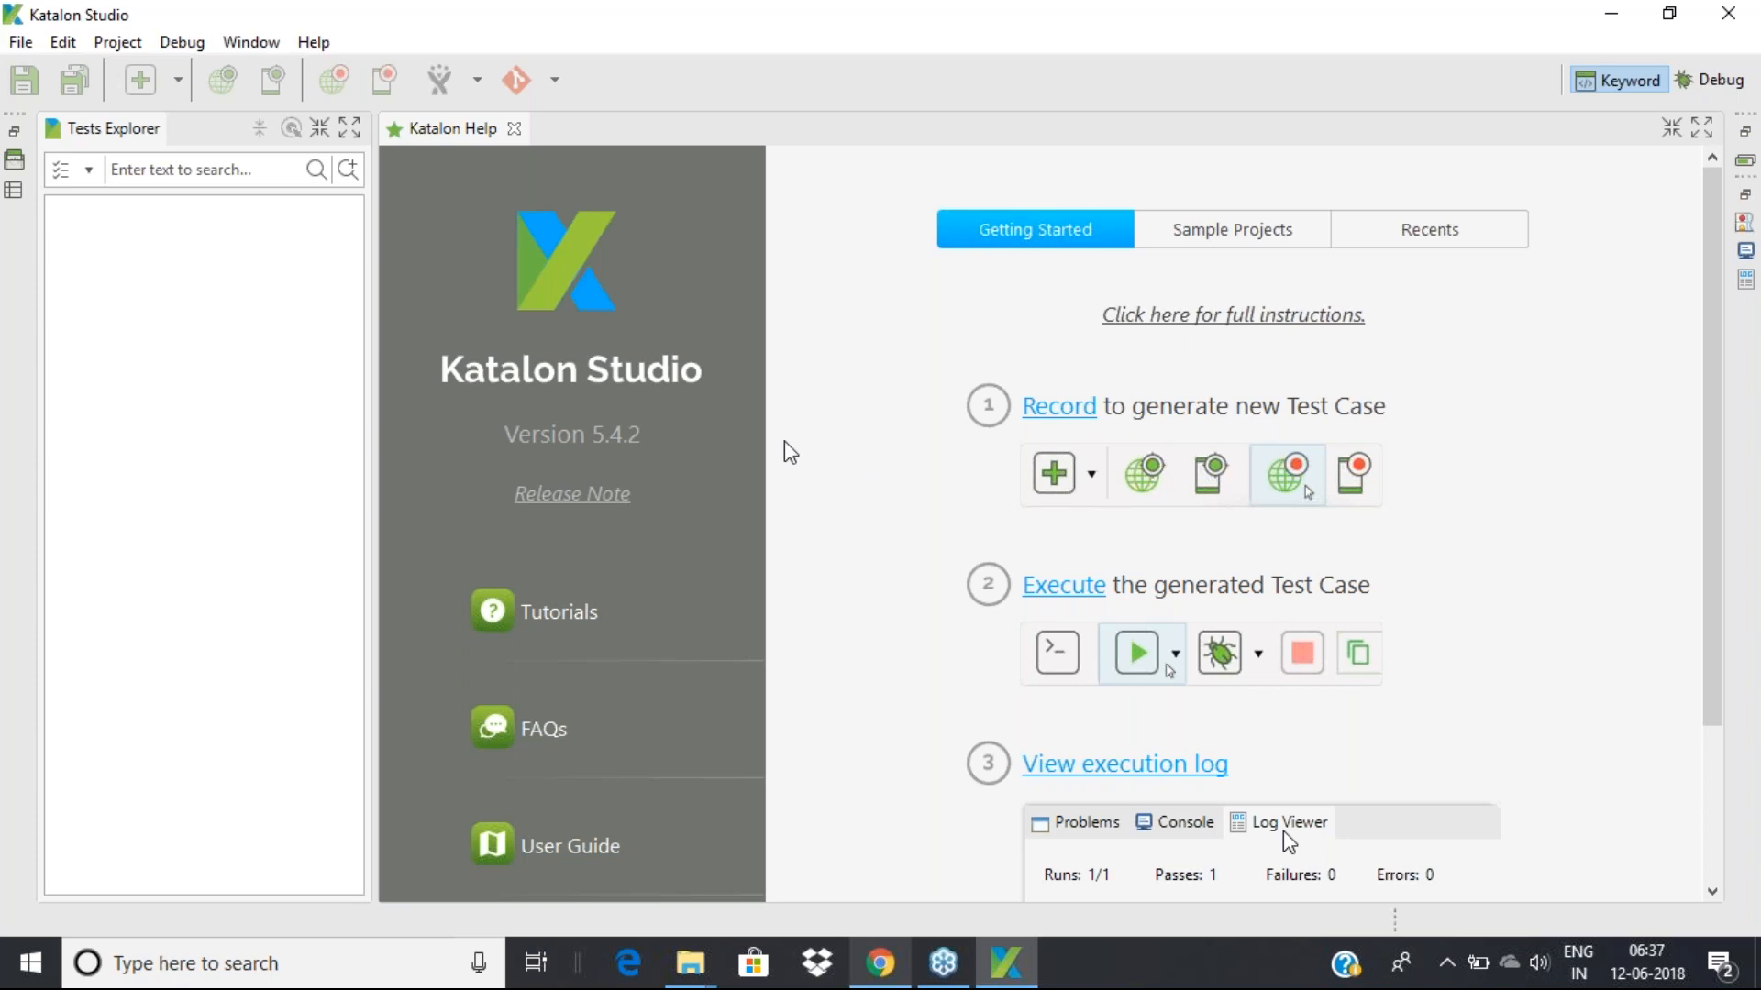
# Open katalon.com's Download now sign-up form, then switch to the Google Slides Agenda tab
pyautogui.click(878, 963)
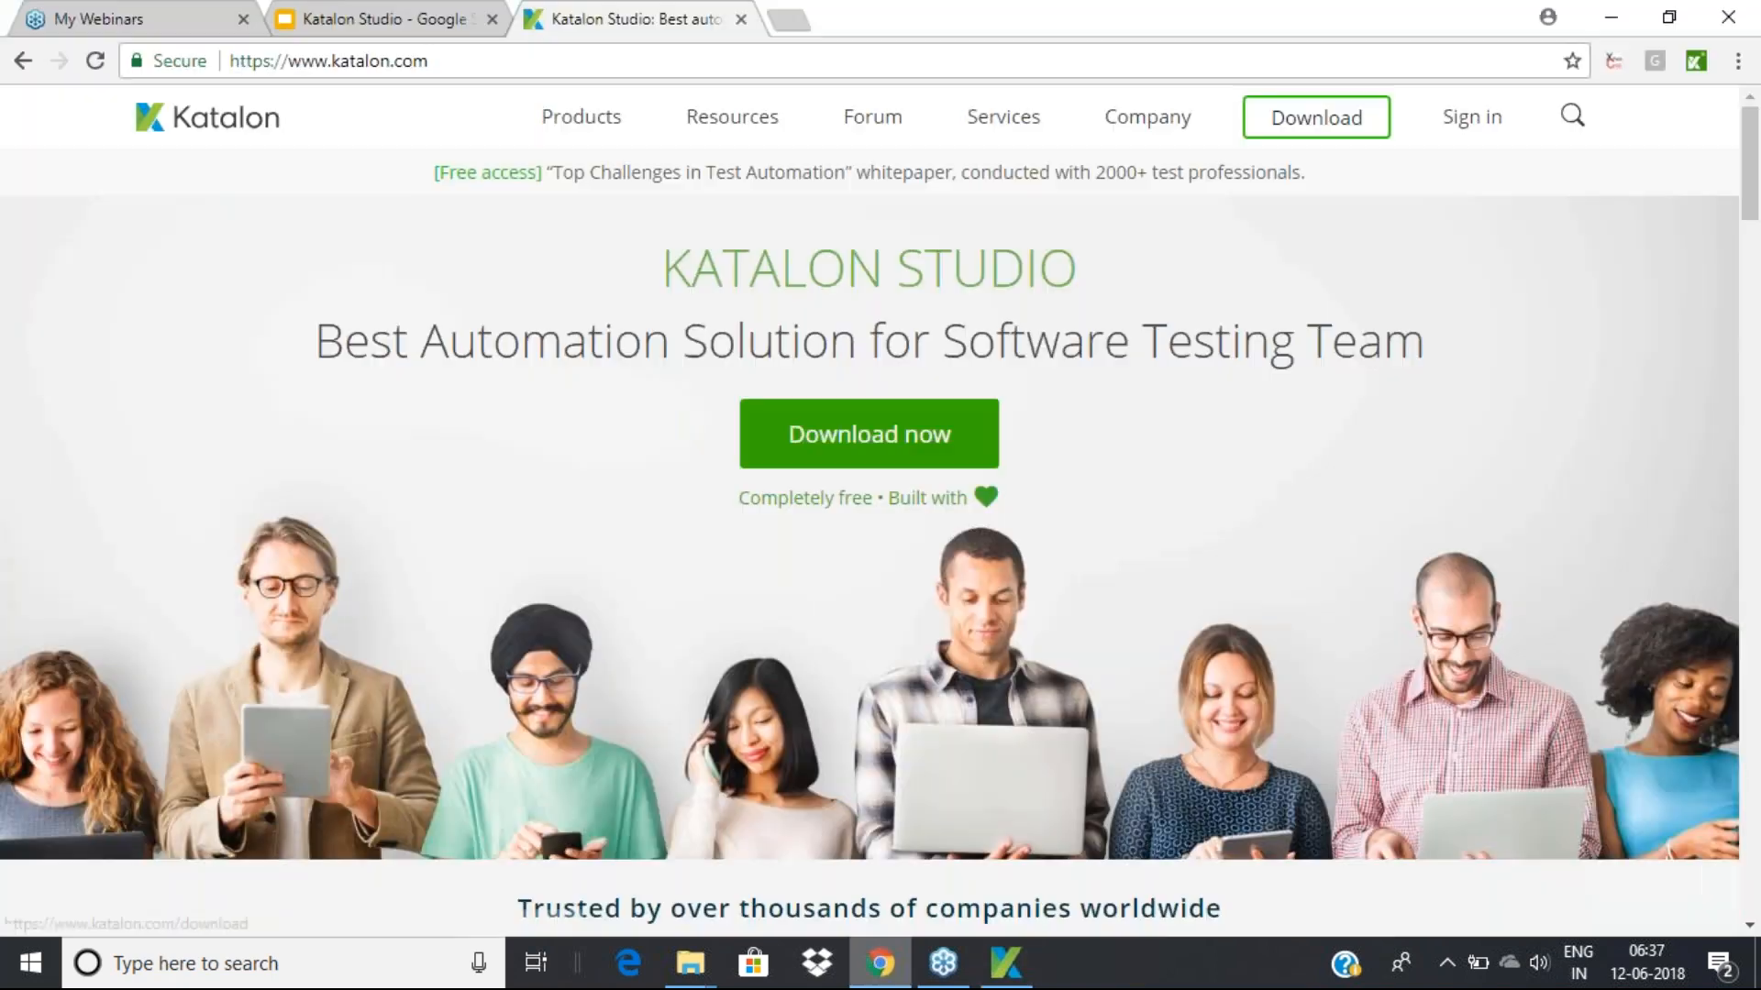
pyautogui.click(892, 456)
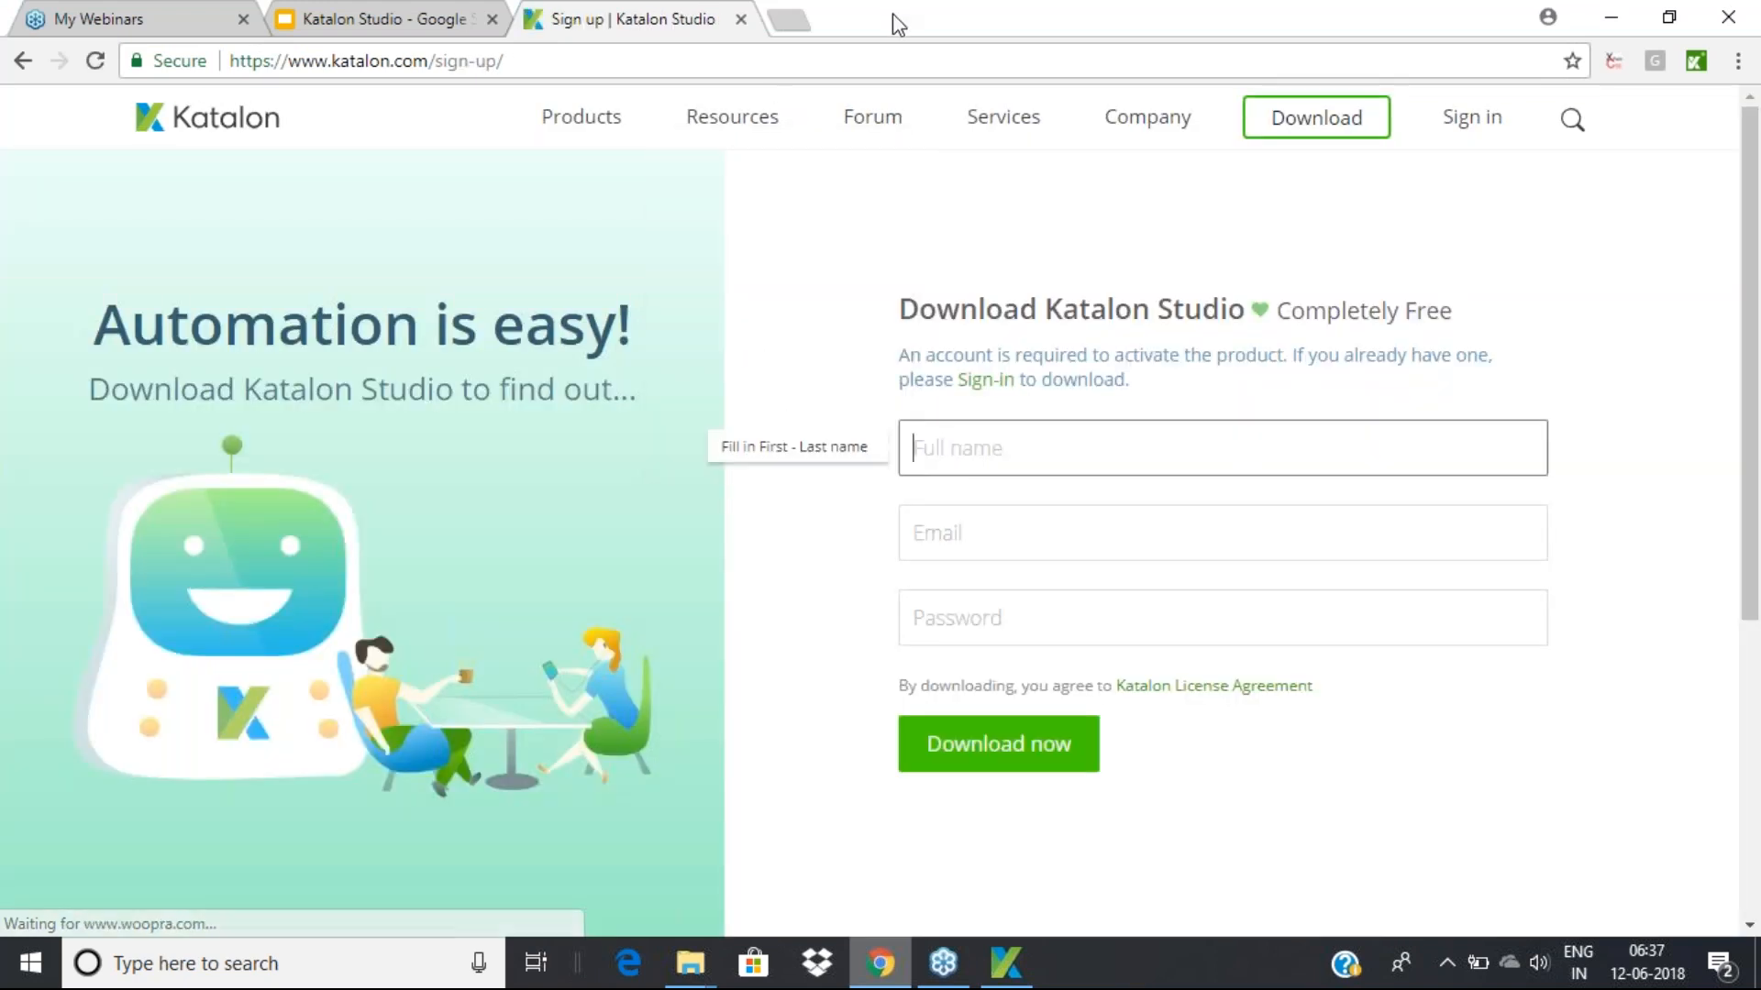
pyautogui.moveTo(896, 24); pyautogui.dragTo(587, 44)
pyautogui.click(681, 484)
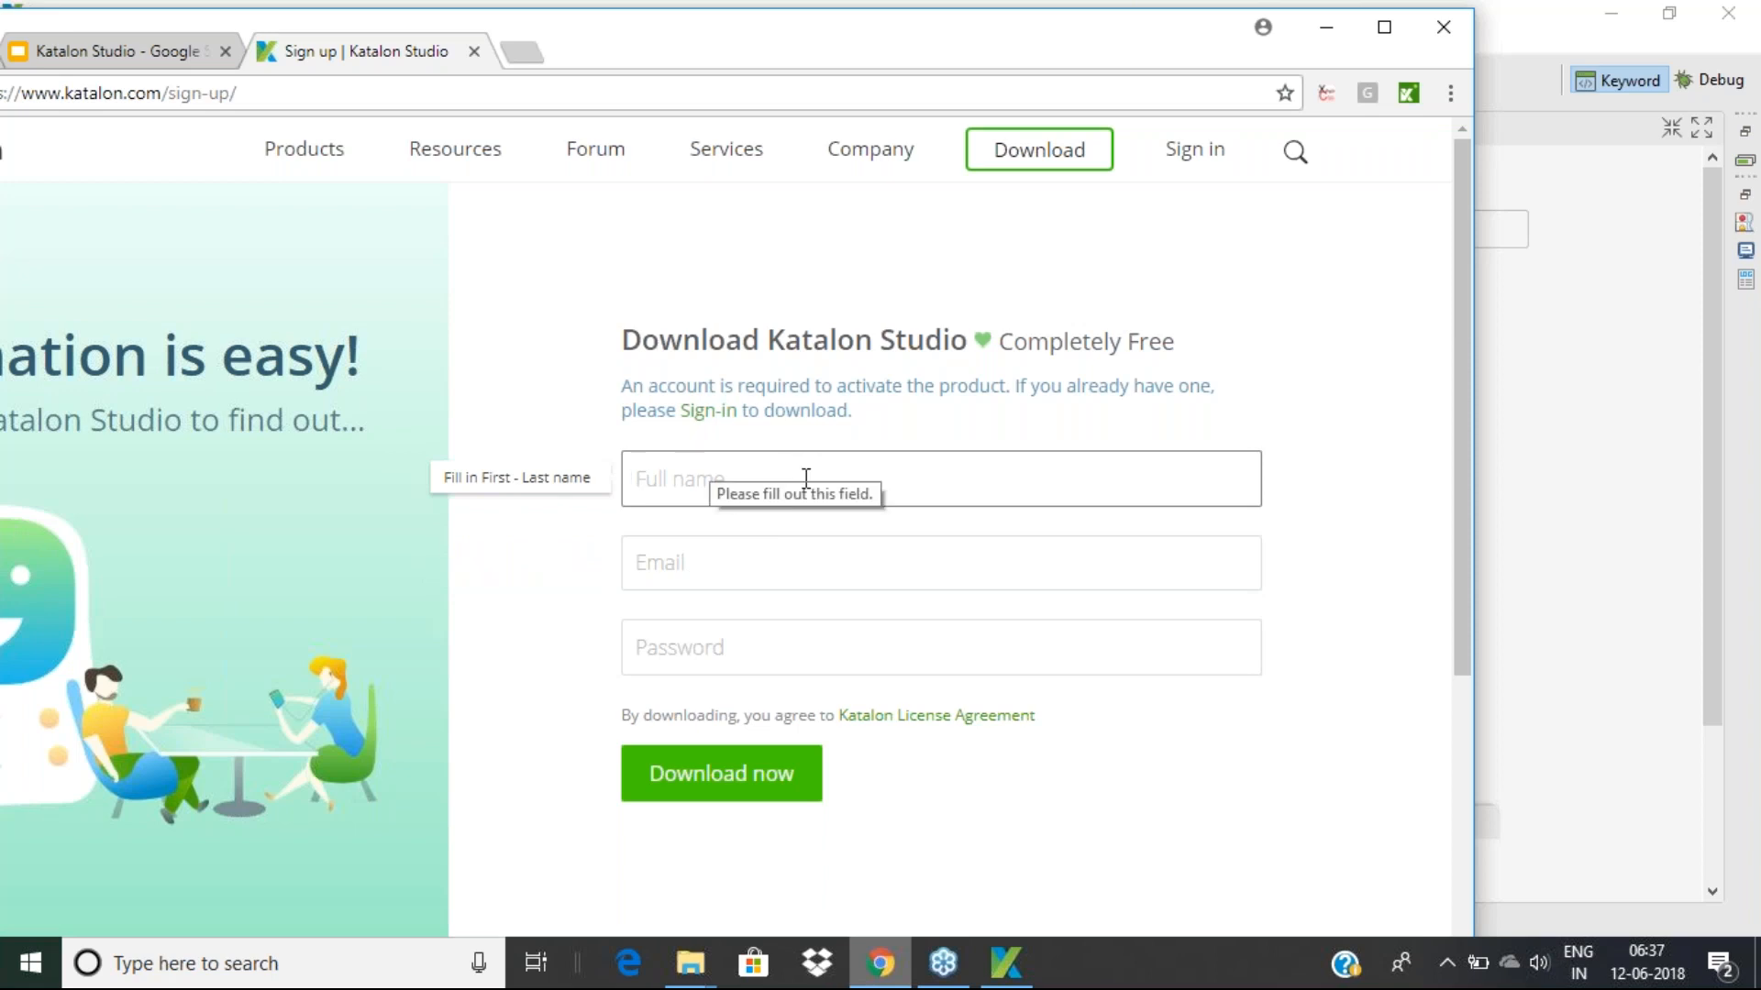
pyautogui.click(131, 62)
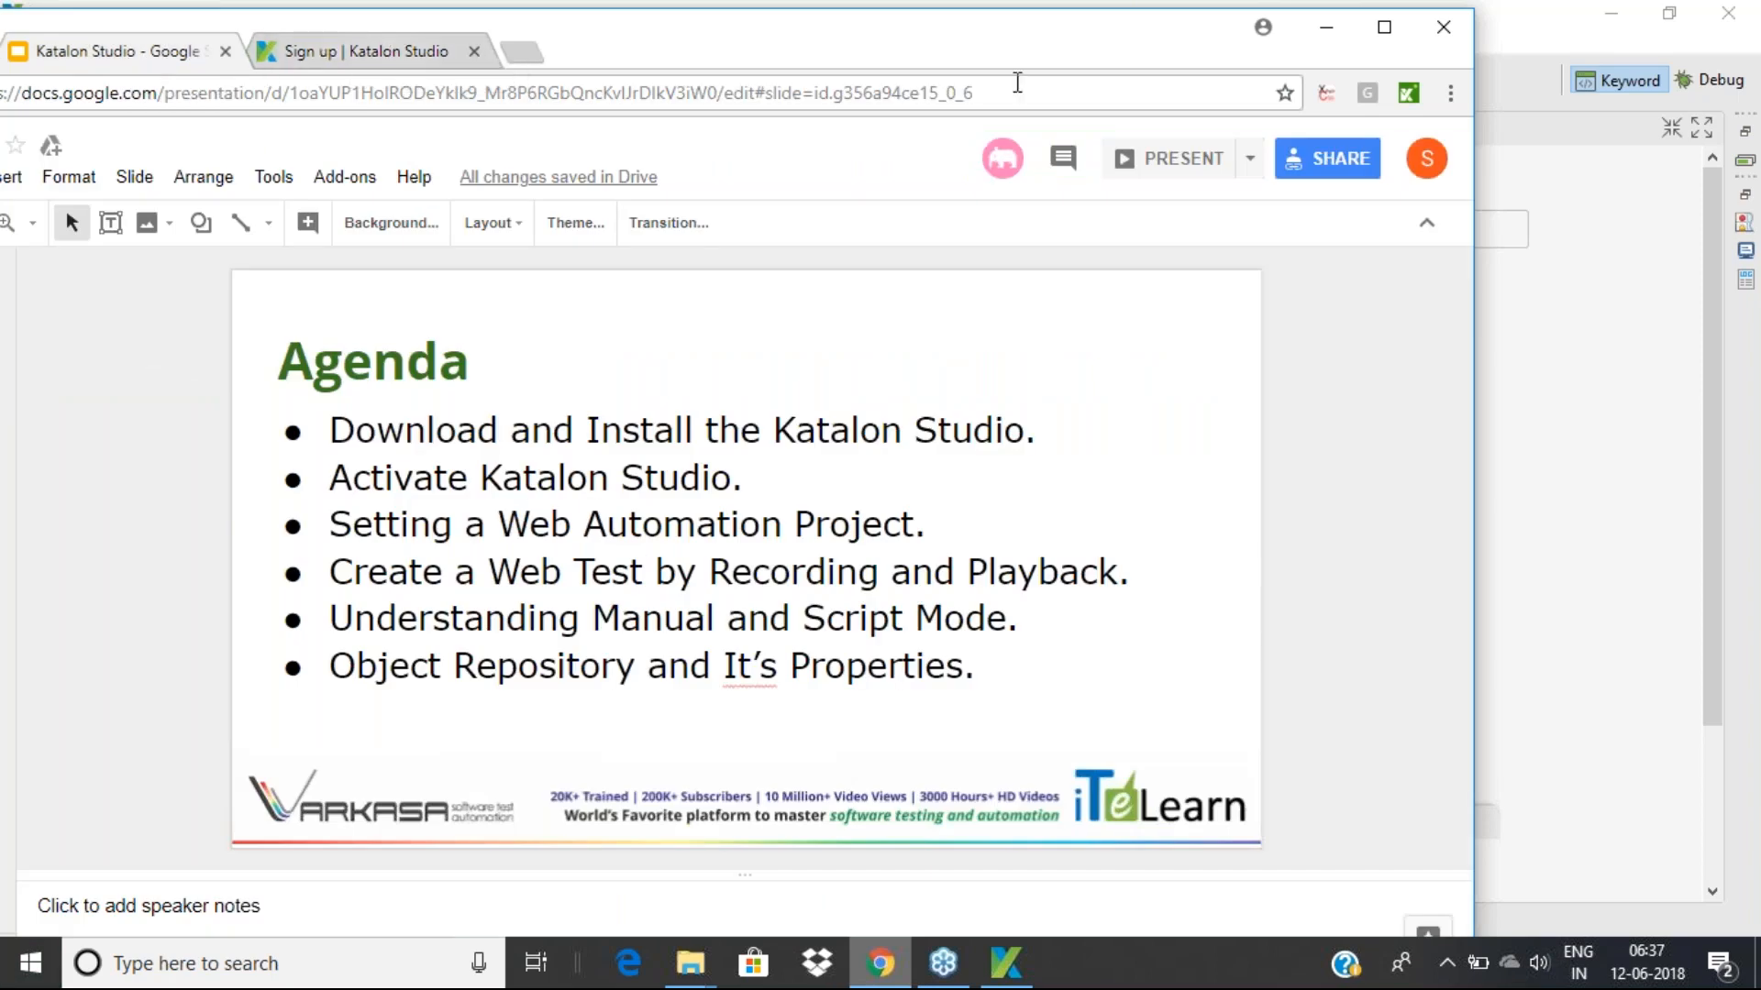
# Minimize Chrome so the Katalon Studio Help page is in front again
pyautogui.click(1318, 30)
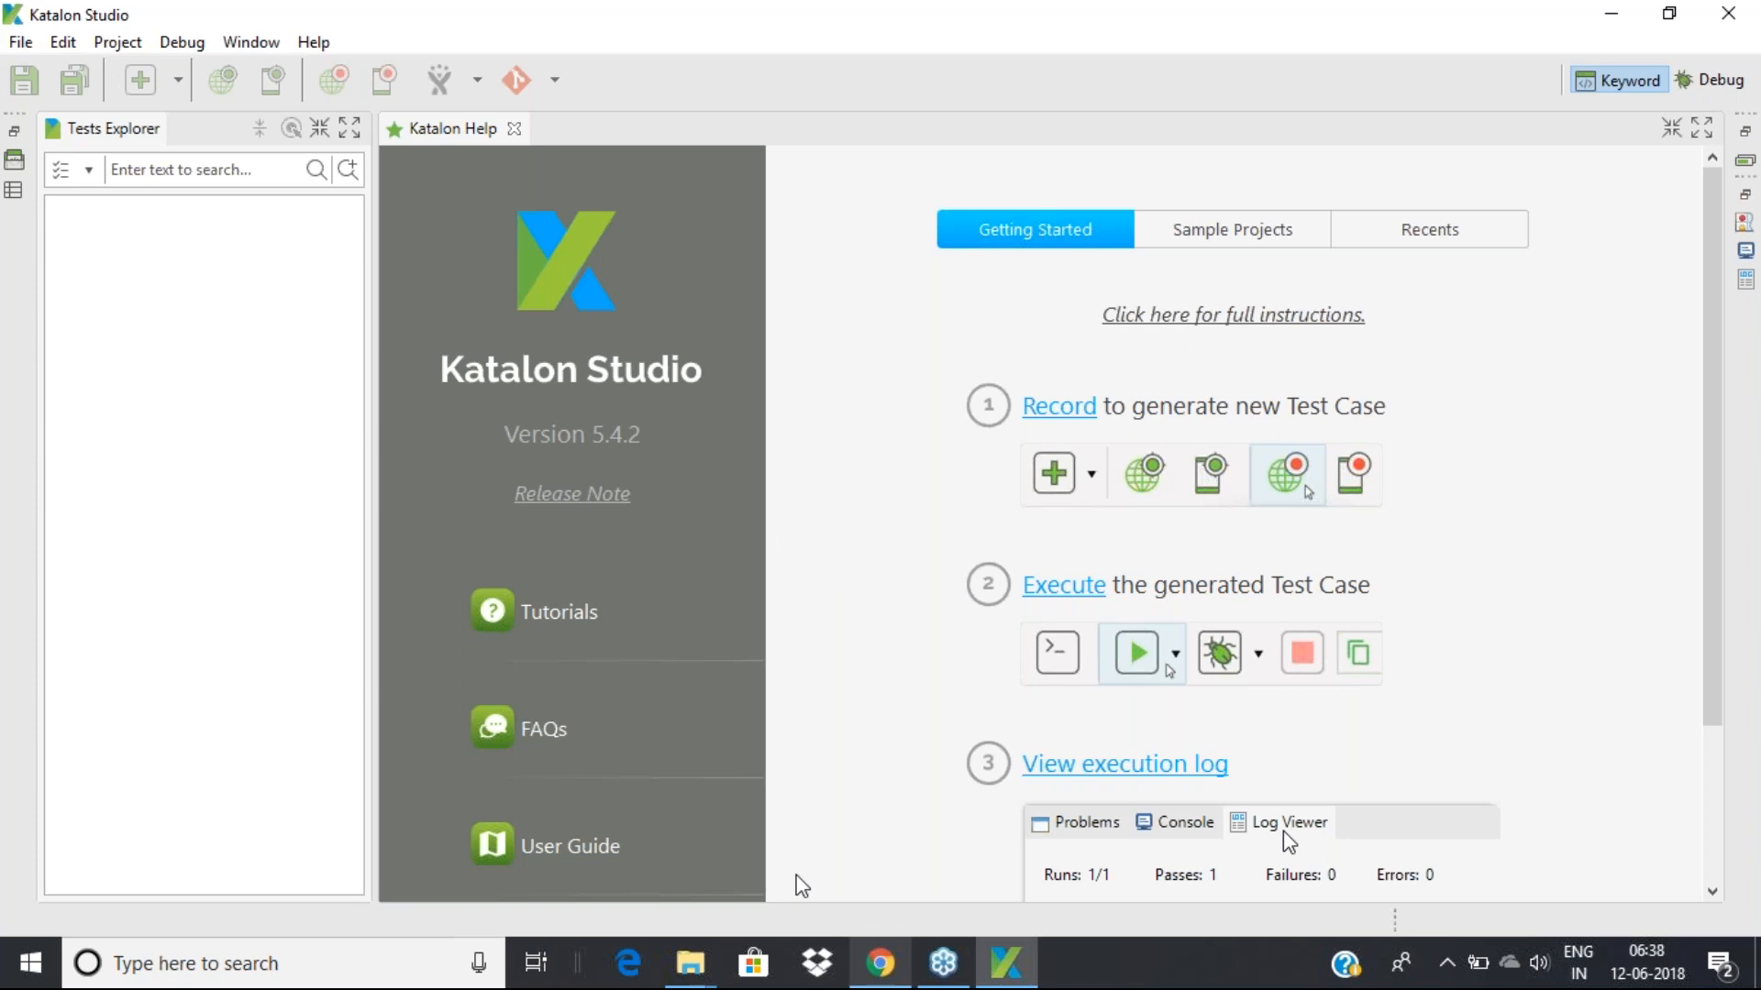
pyautogui.moveTo(871, 980)
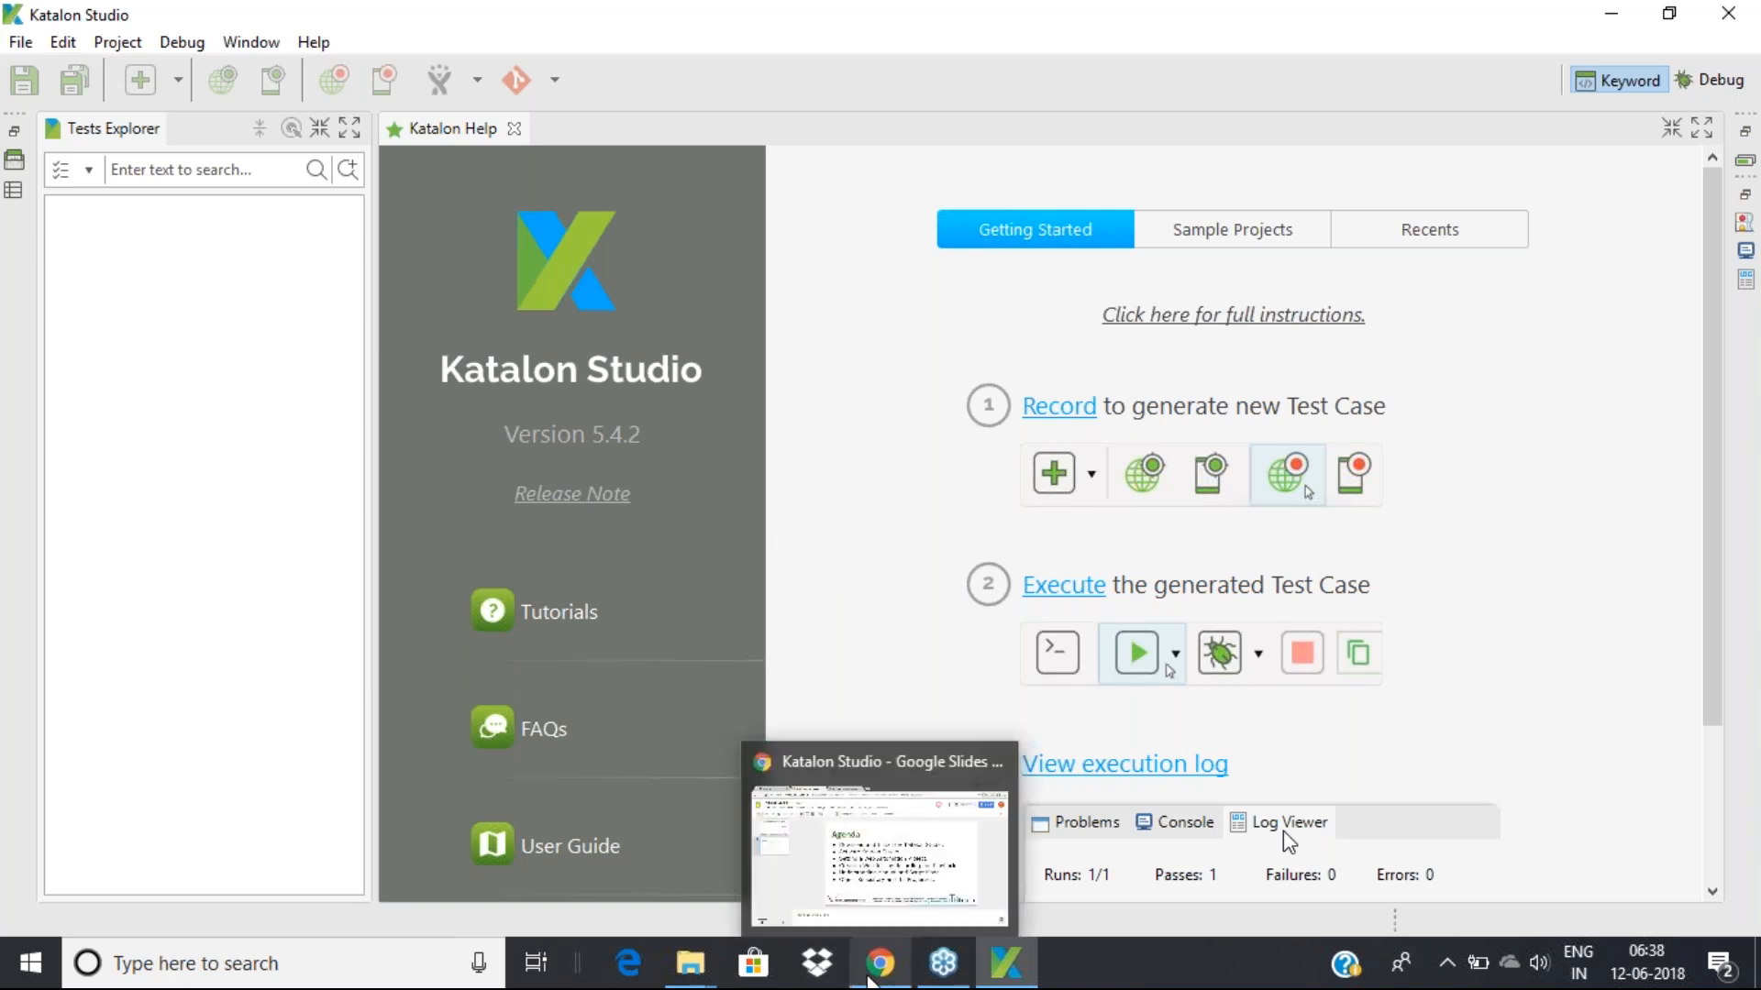
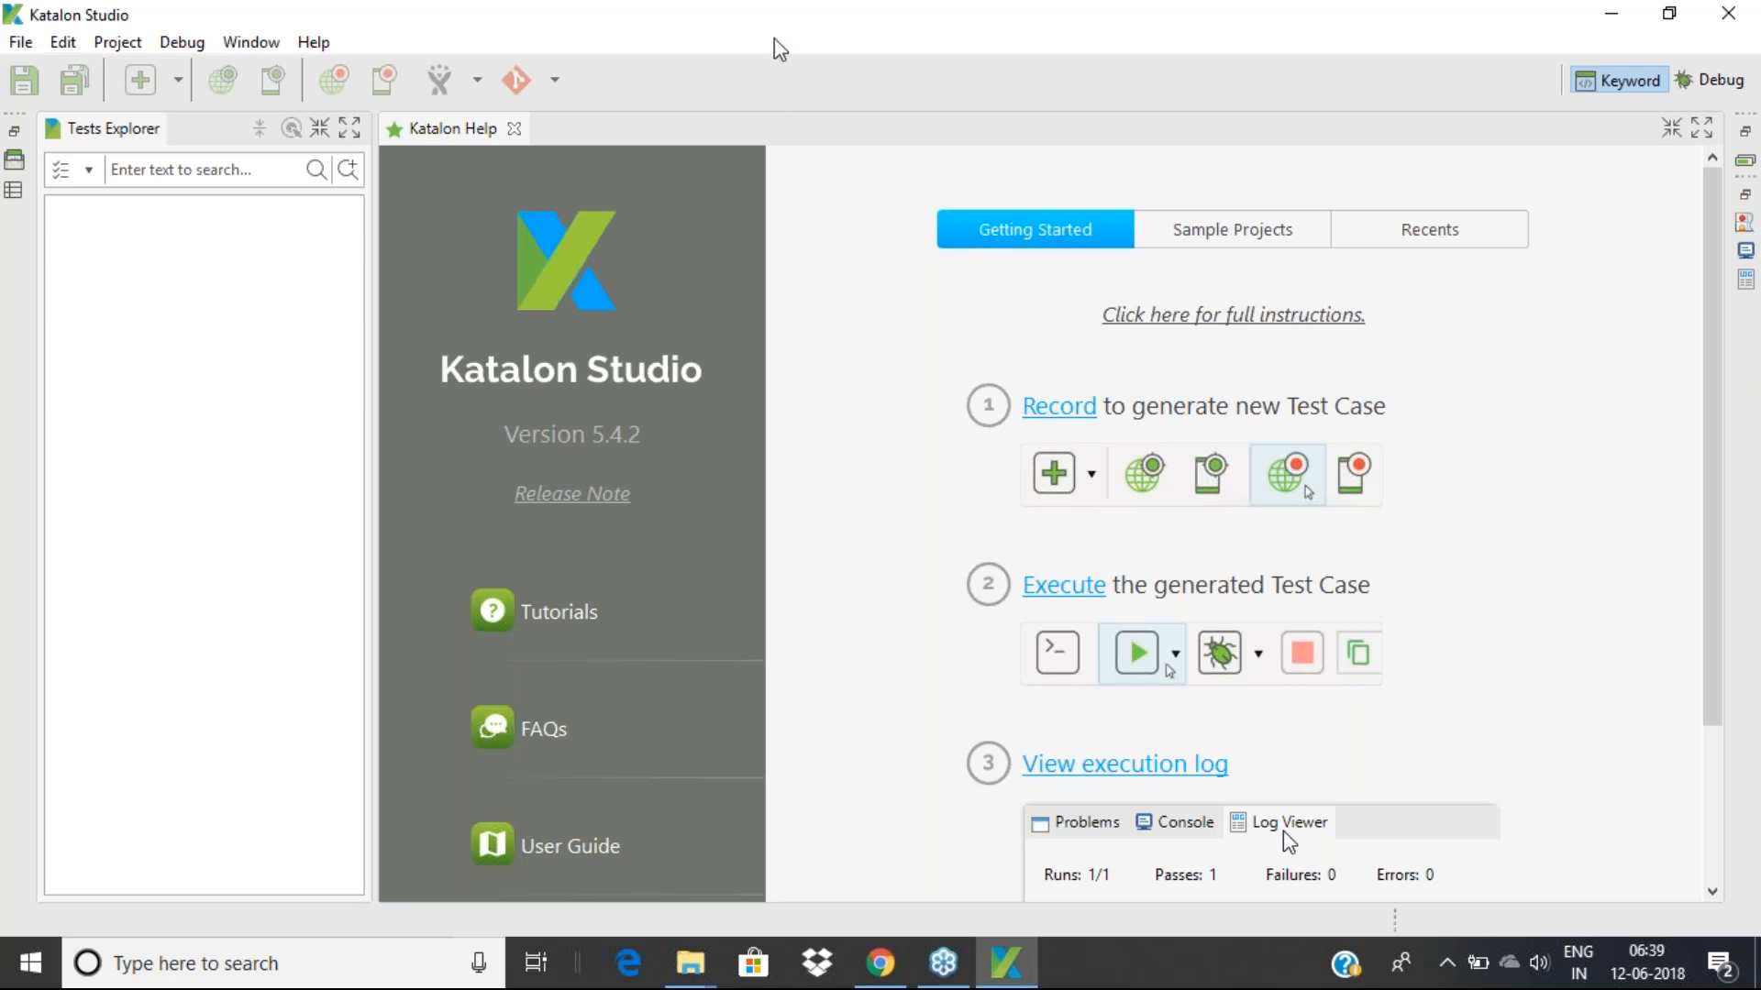
# Restore, shift and re-maximize the Katalon window, then show the File menu's recent projects
pyautogui.moveTo(765, 25); pyautogui.dragTo(612, 4)
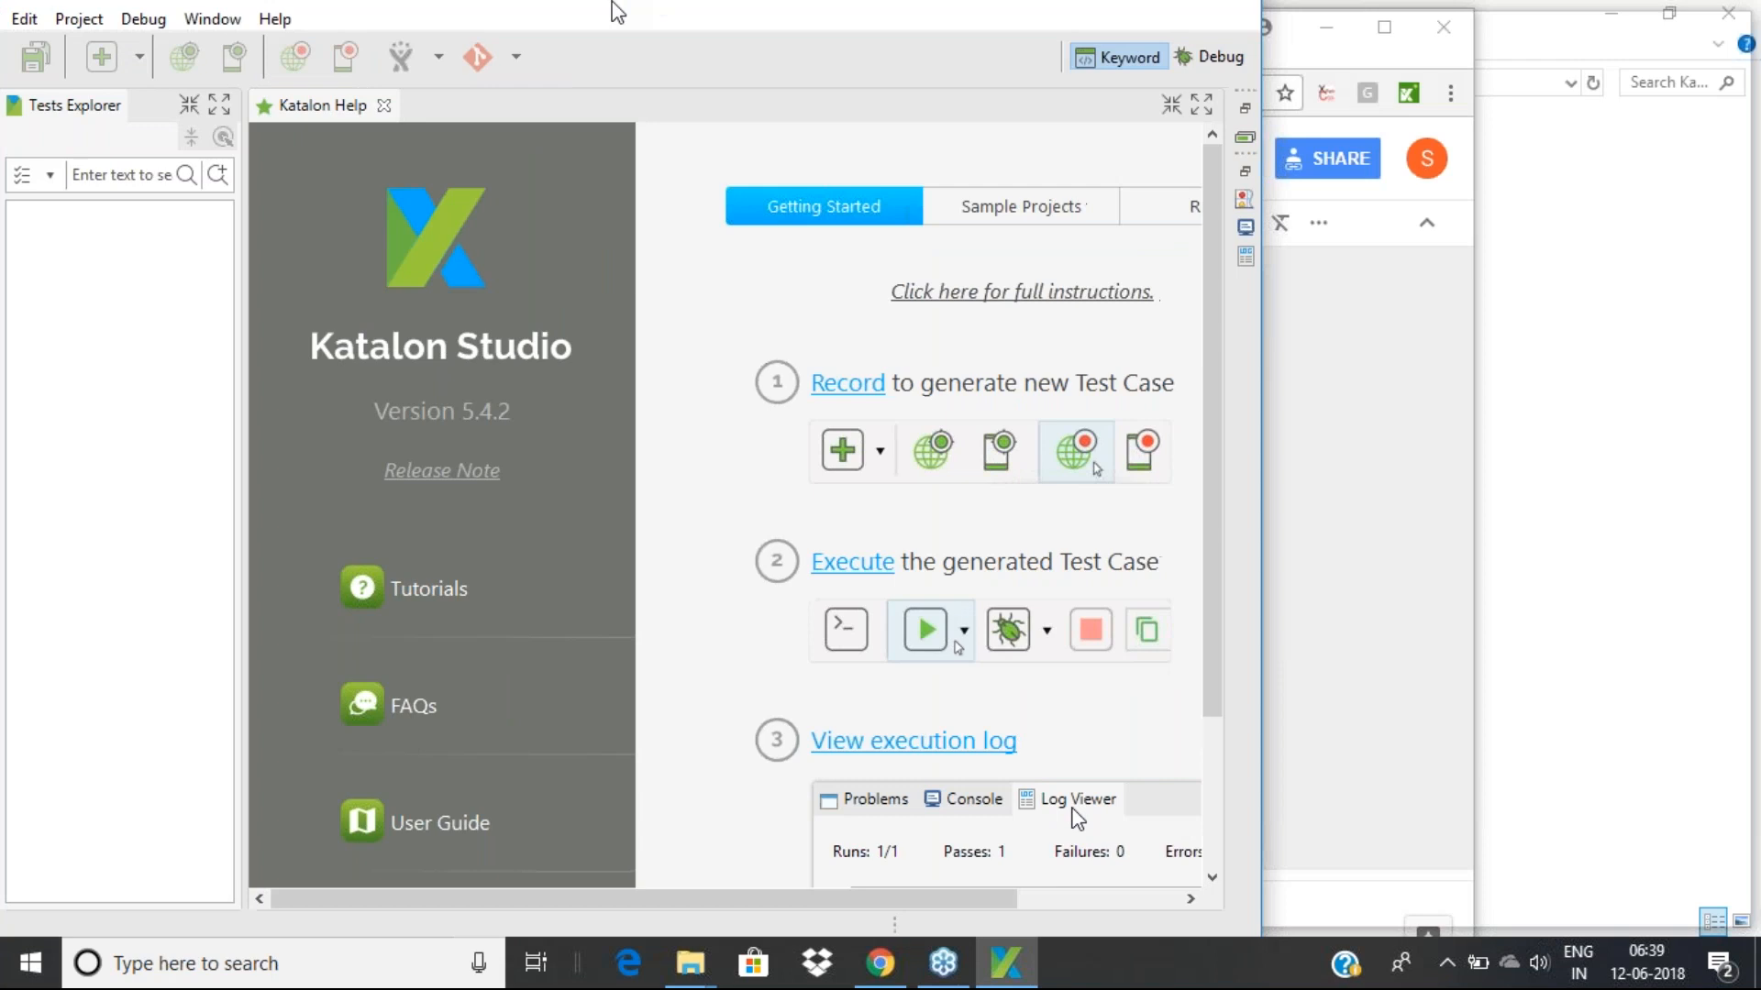
pyautogui.moveTo(612, 4); pyautogui.dragTo(648, 32)
pyautogui.doubleClick(644, 23)
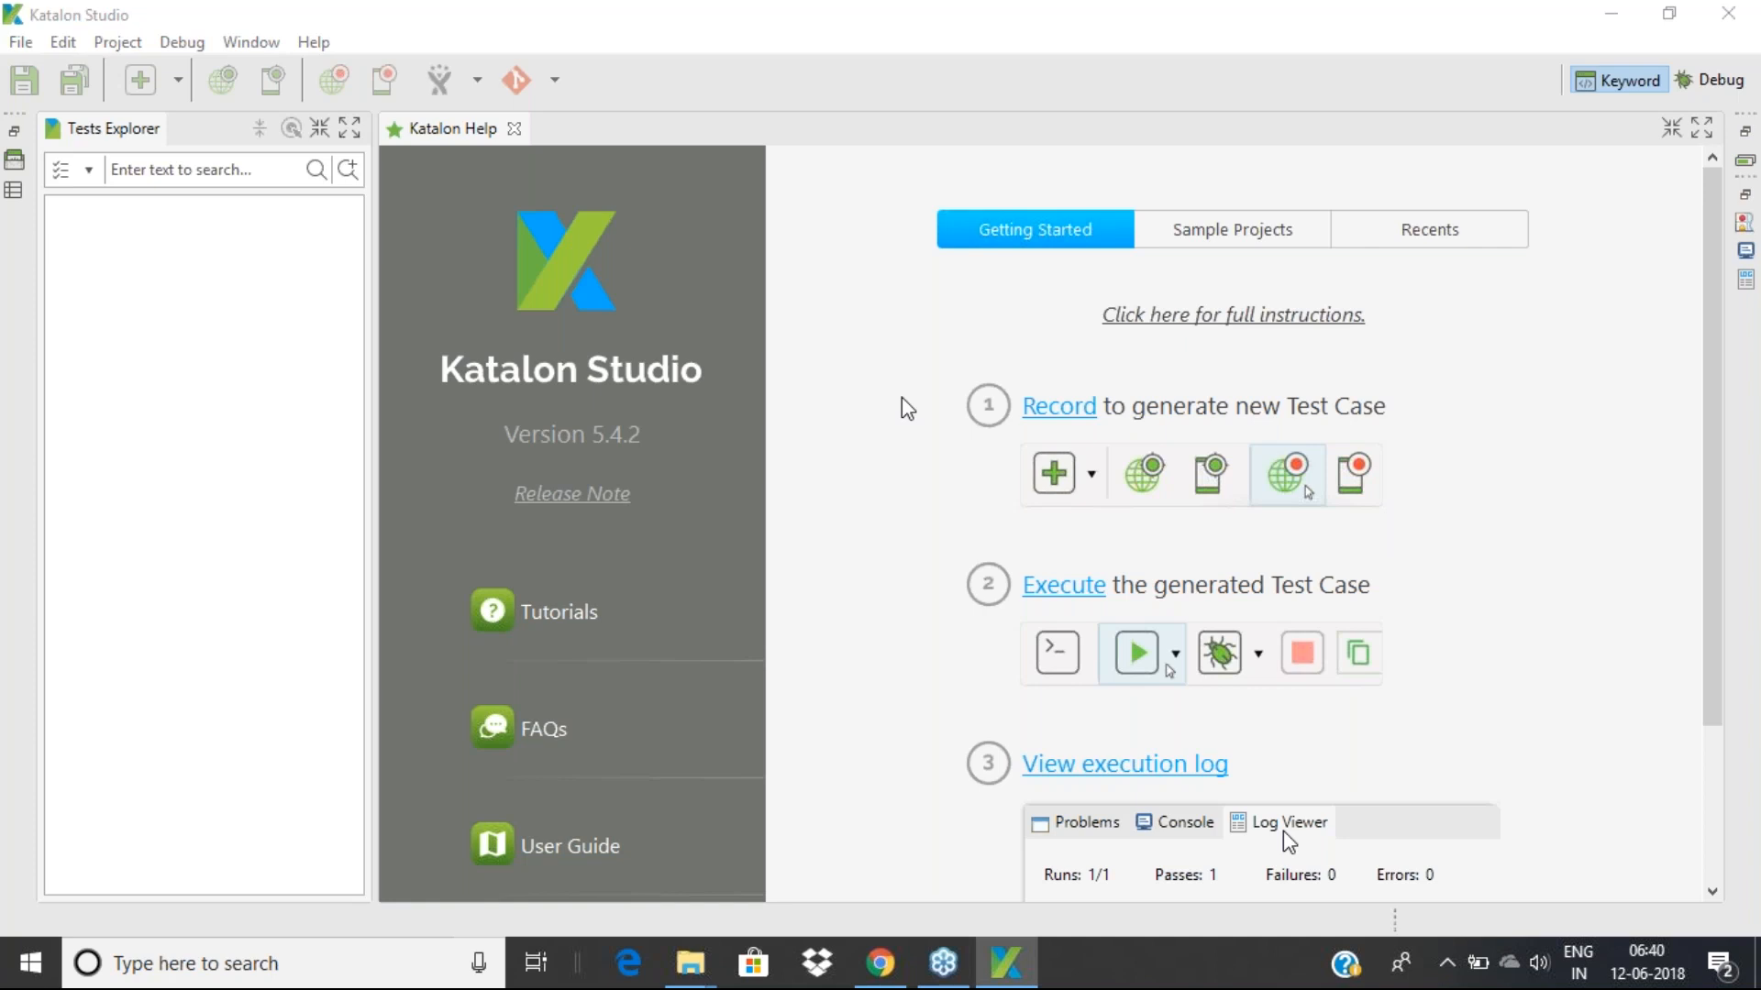
pyautogui.click(22, 44)
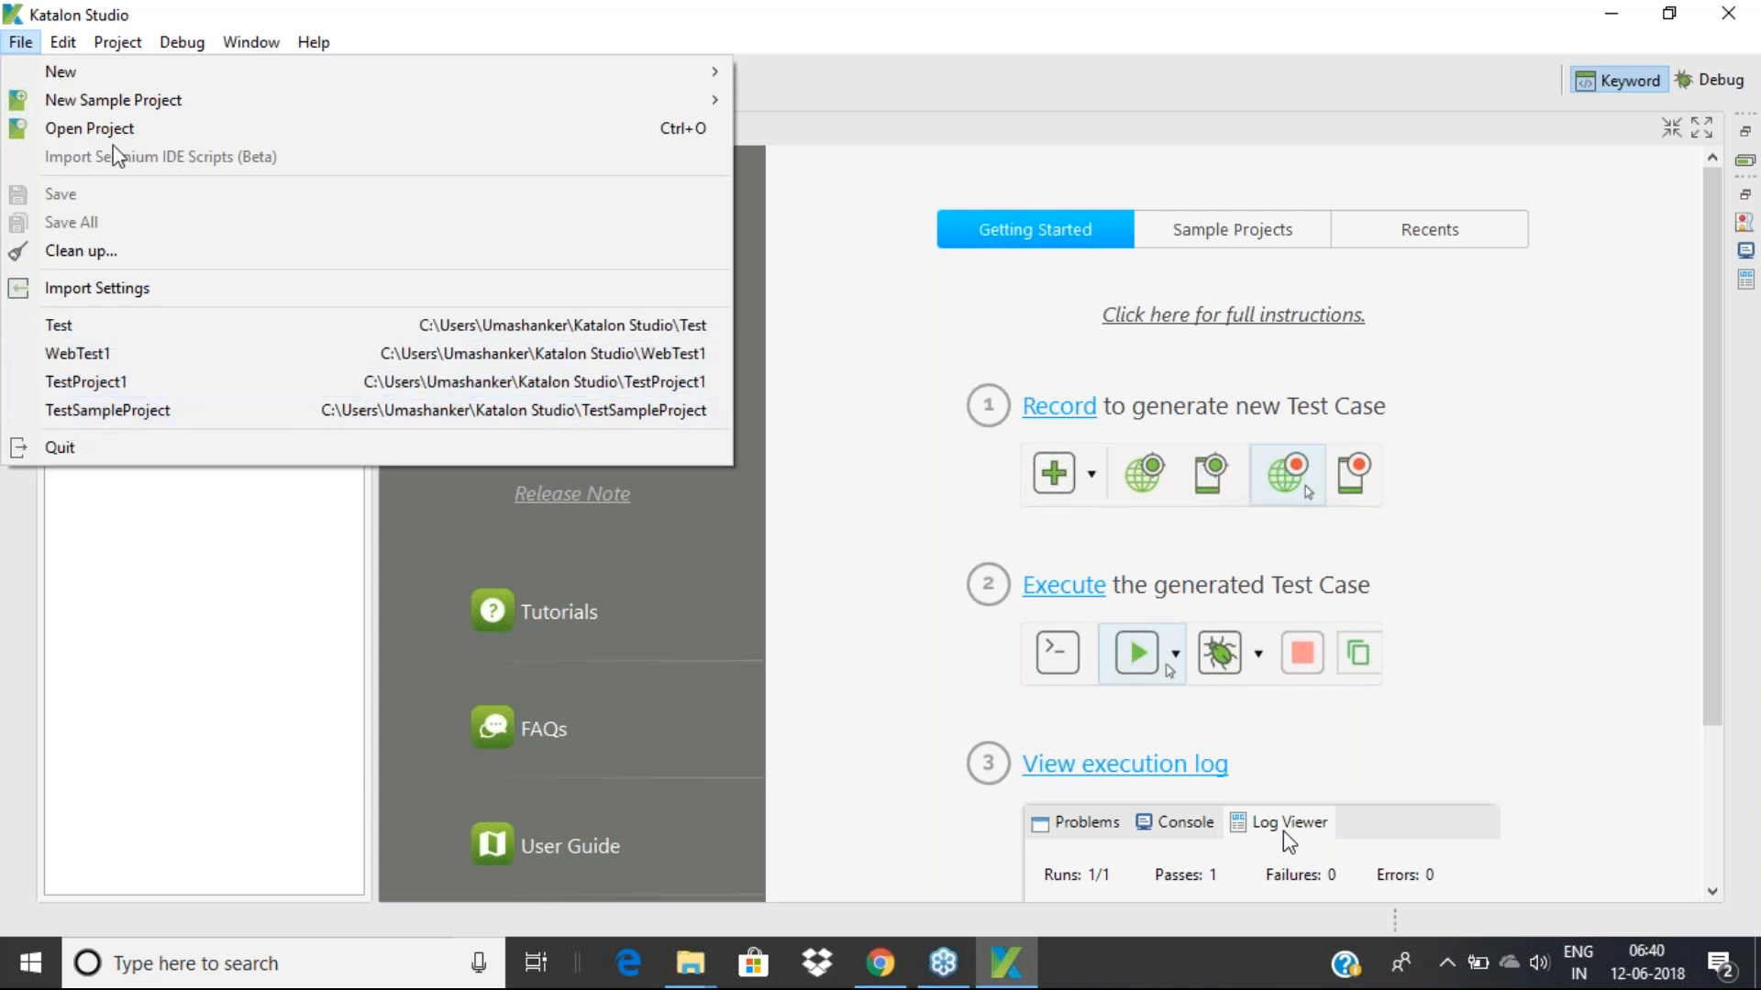
# Start a new project from File > New > Project named WebTestProject1
pyautogui.moveTo(50, 76)
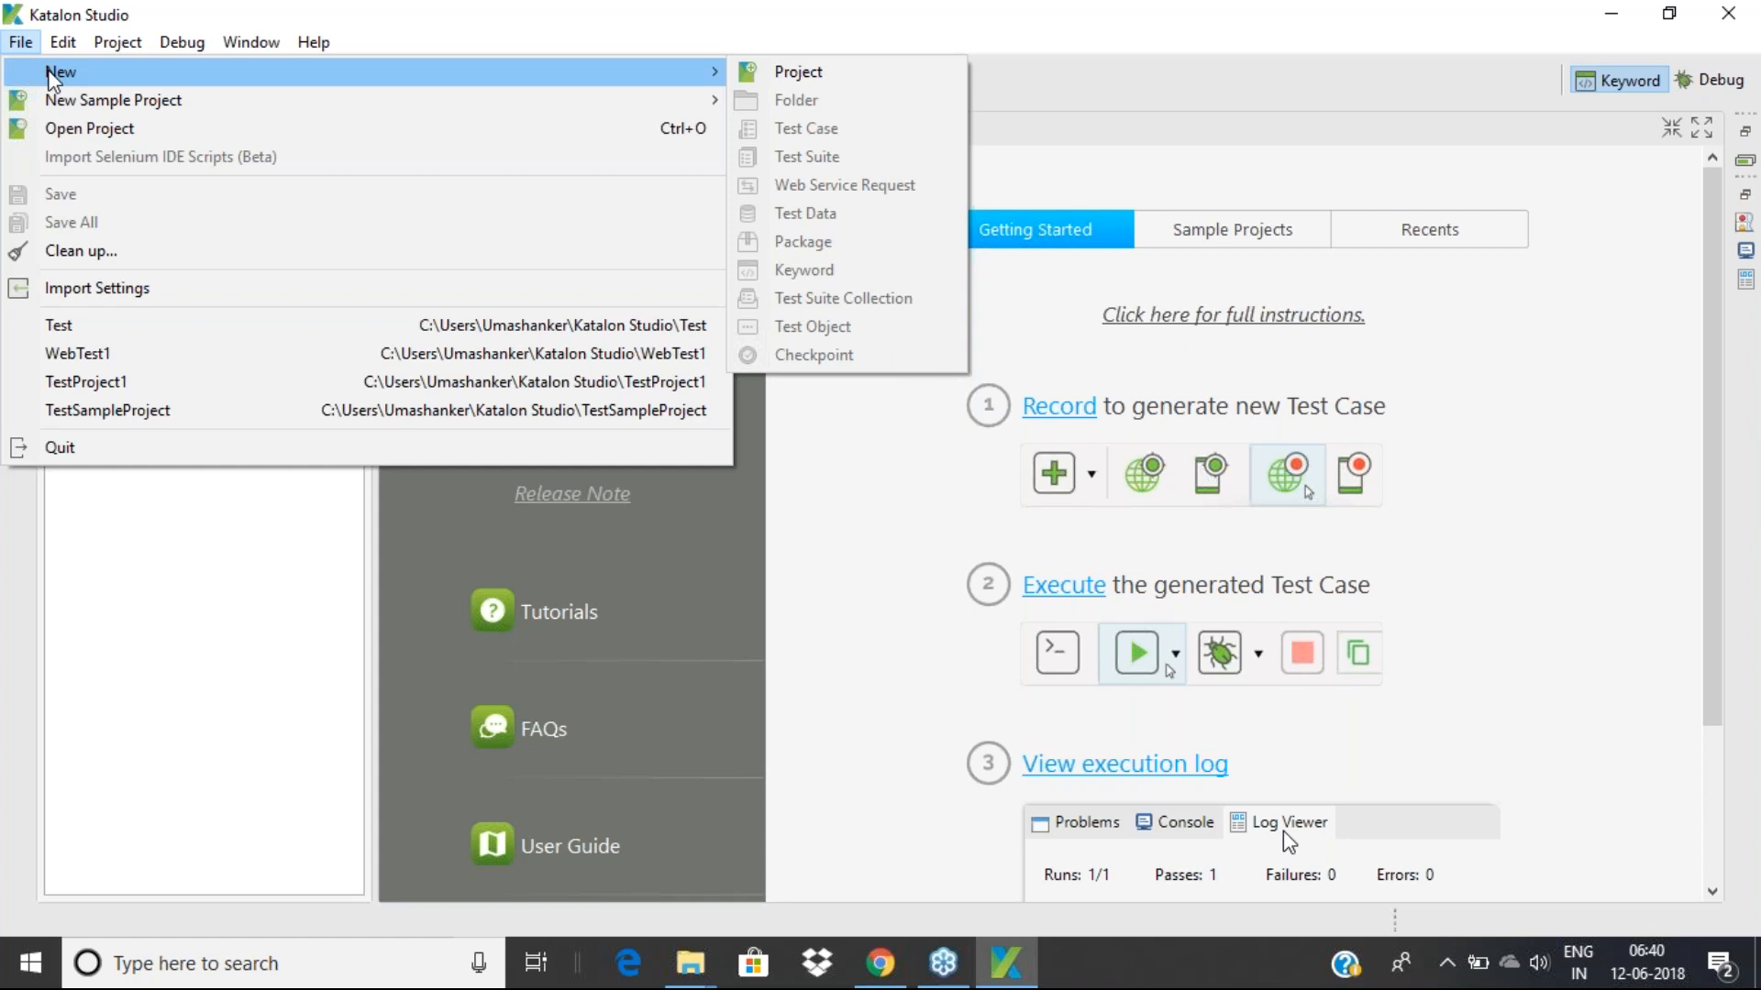
pyautogui.click(792, 77)
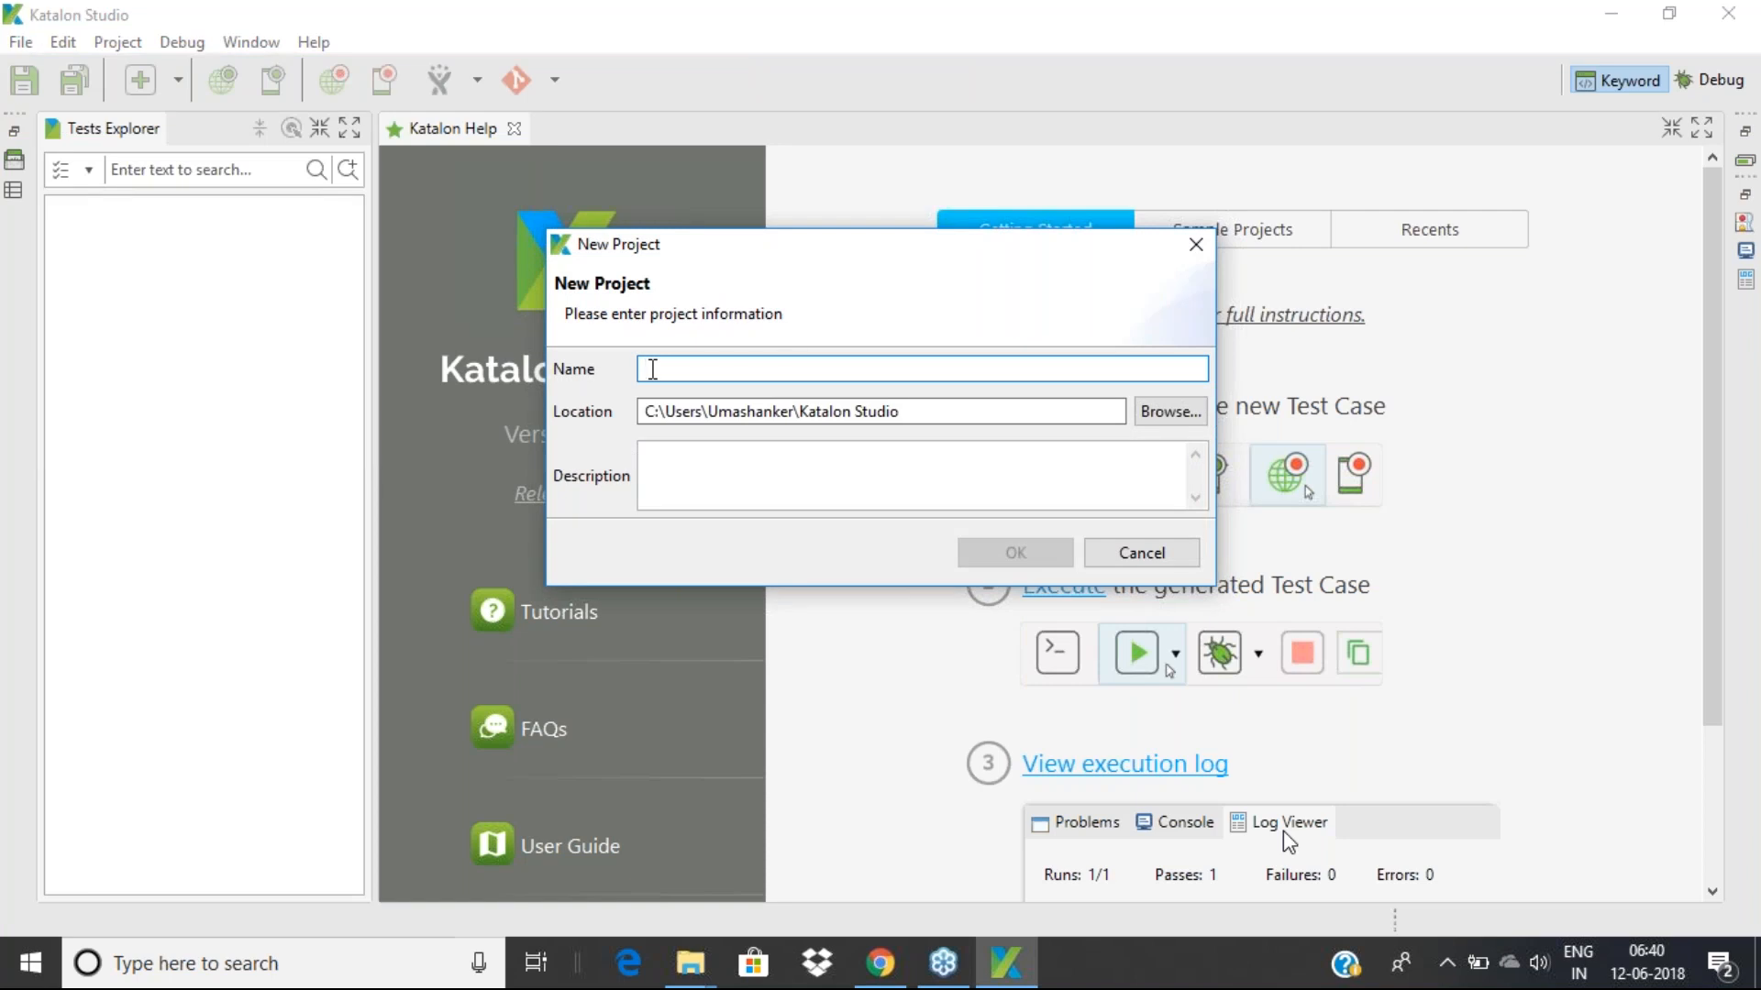
pyautogui.write('WebTestProject1')
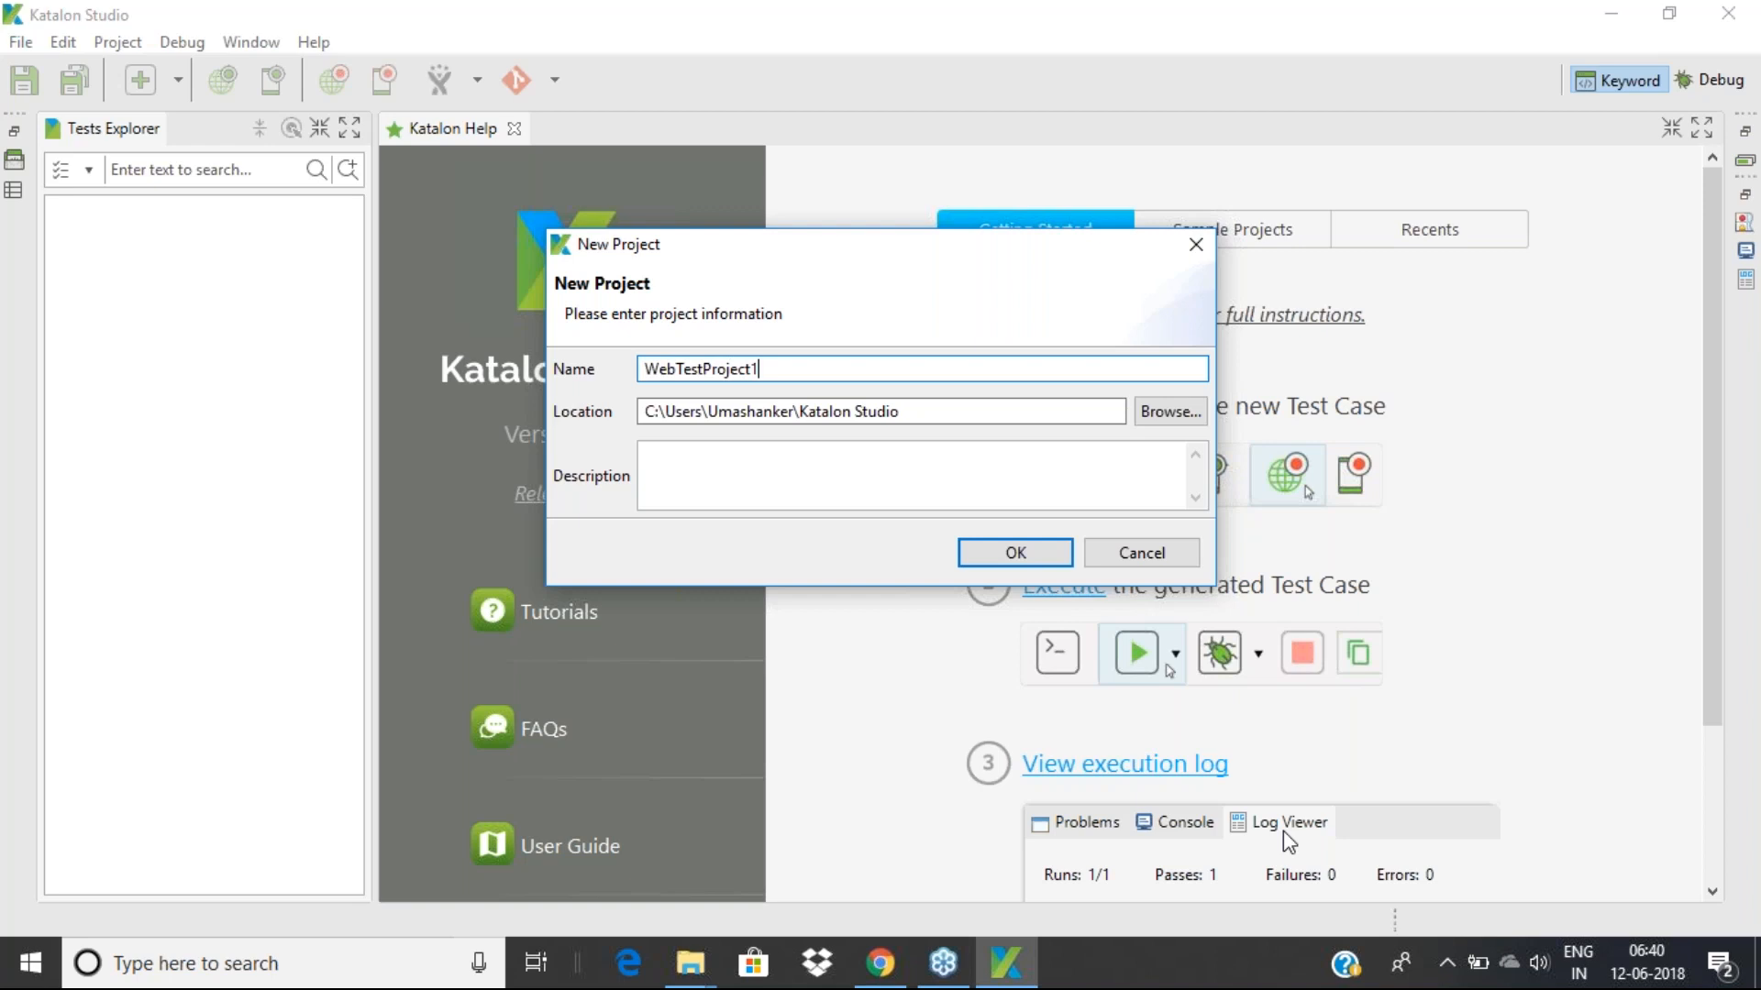
# Browse for a project location and accept the default Katalon Studio folder
pyautogui.click(1170, 412)
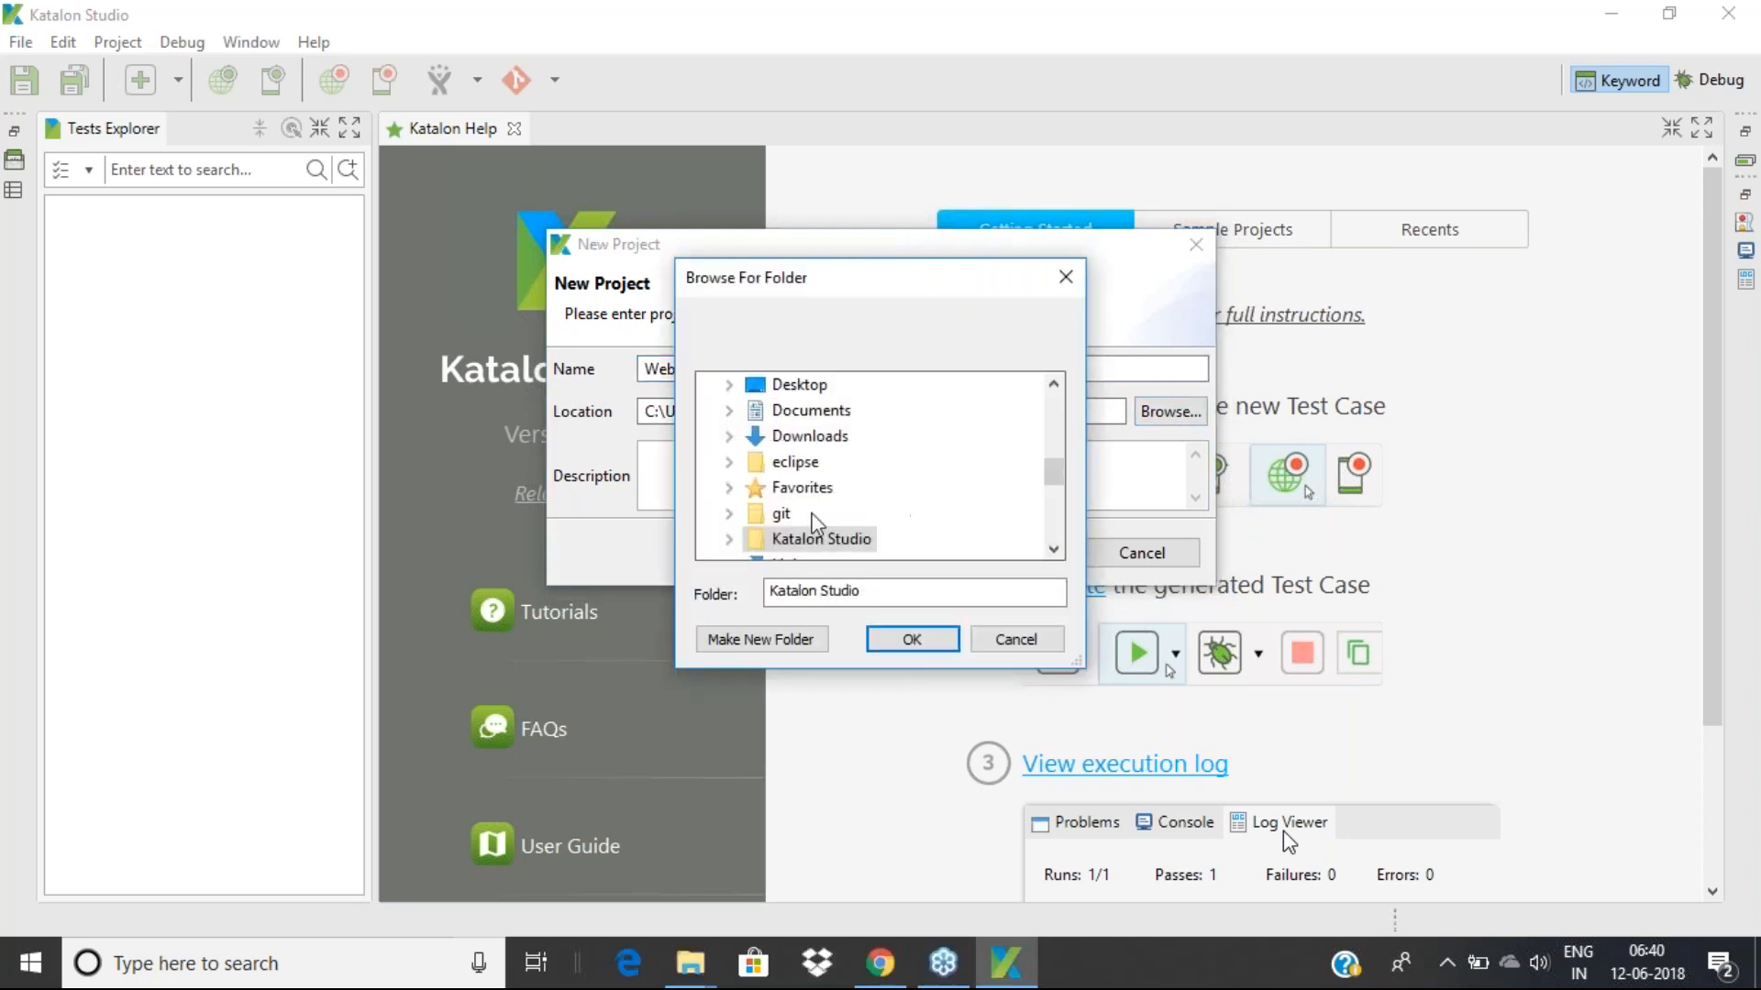
pyautogui.moveTo(1051, 469)
pyautogui.mouseDown()
pyautogui.moveTo(1050, 402)
pyautogui.moveTo(1051, 507)
pyautogui.moveTo(1052, 461)
pyautogui.moveTo(1046, 480)
pyautogui.mouseUp()
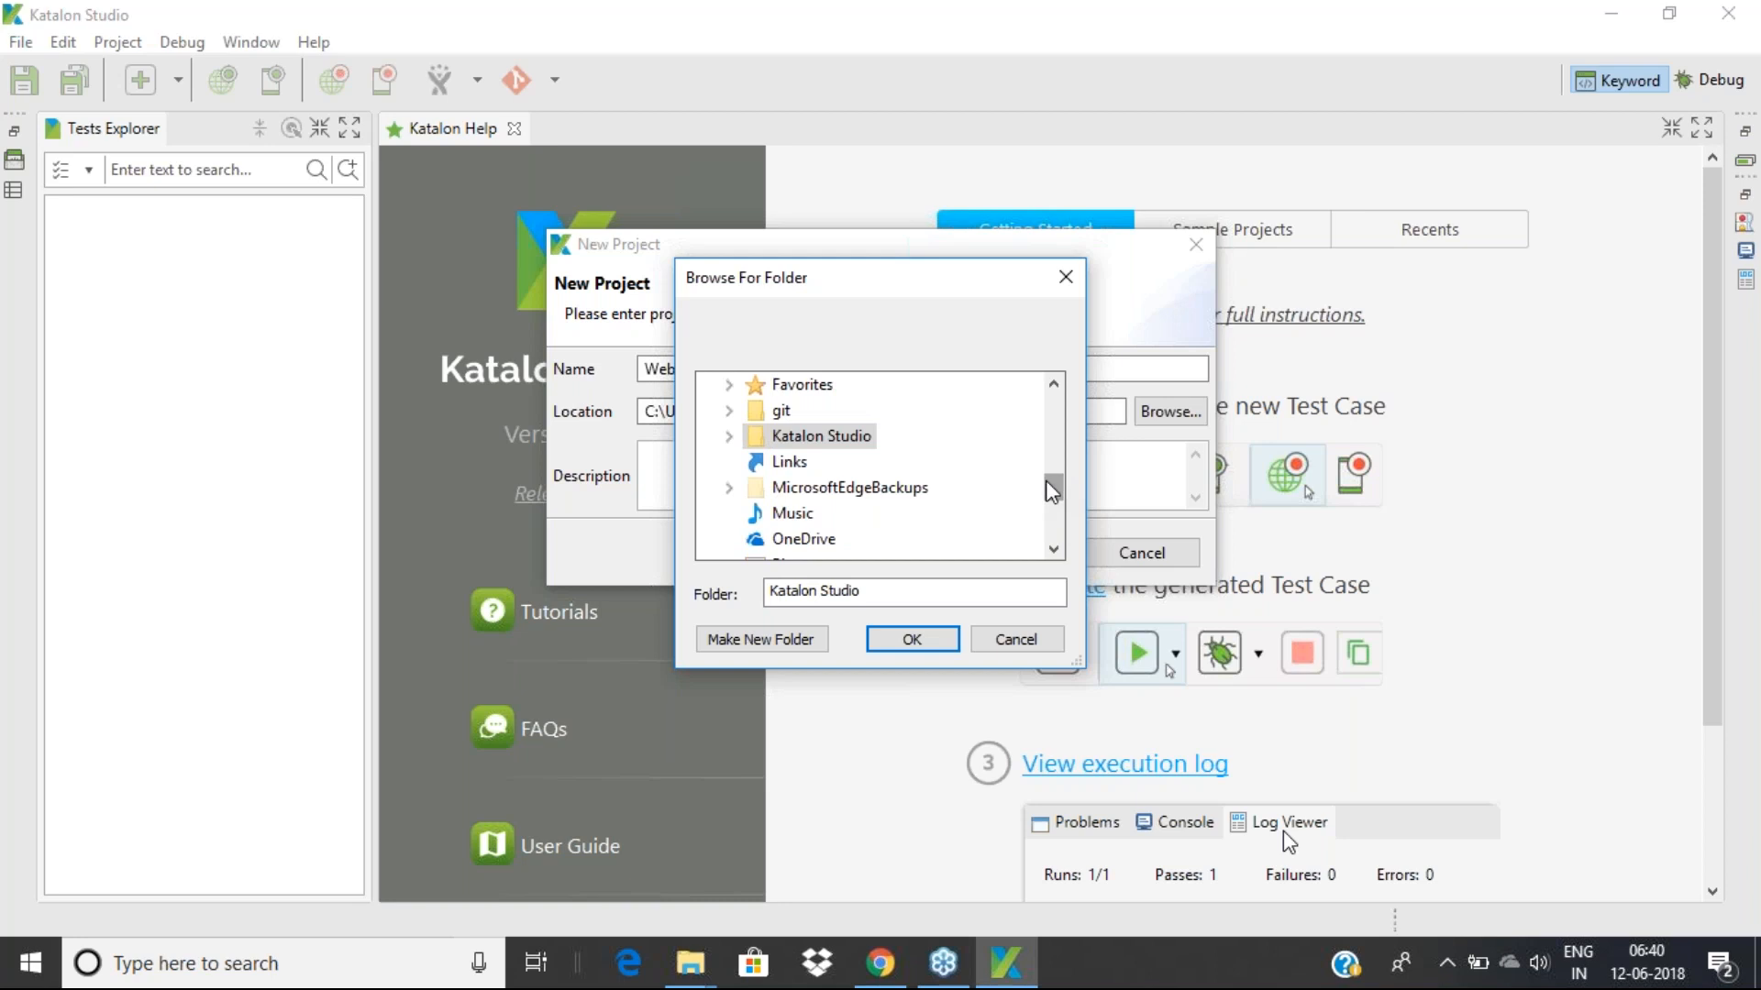
pyautogui.click(729, 436)
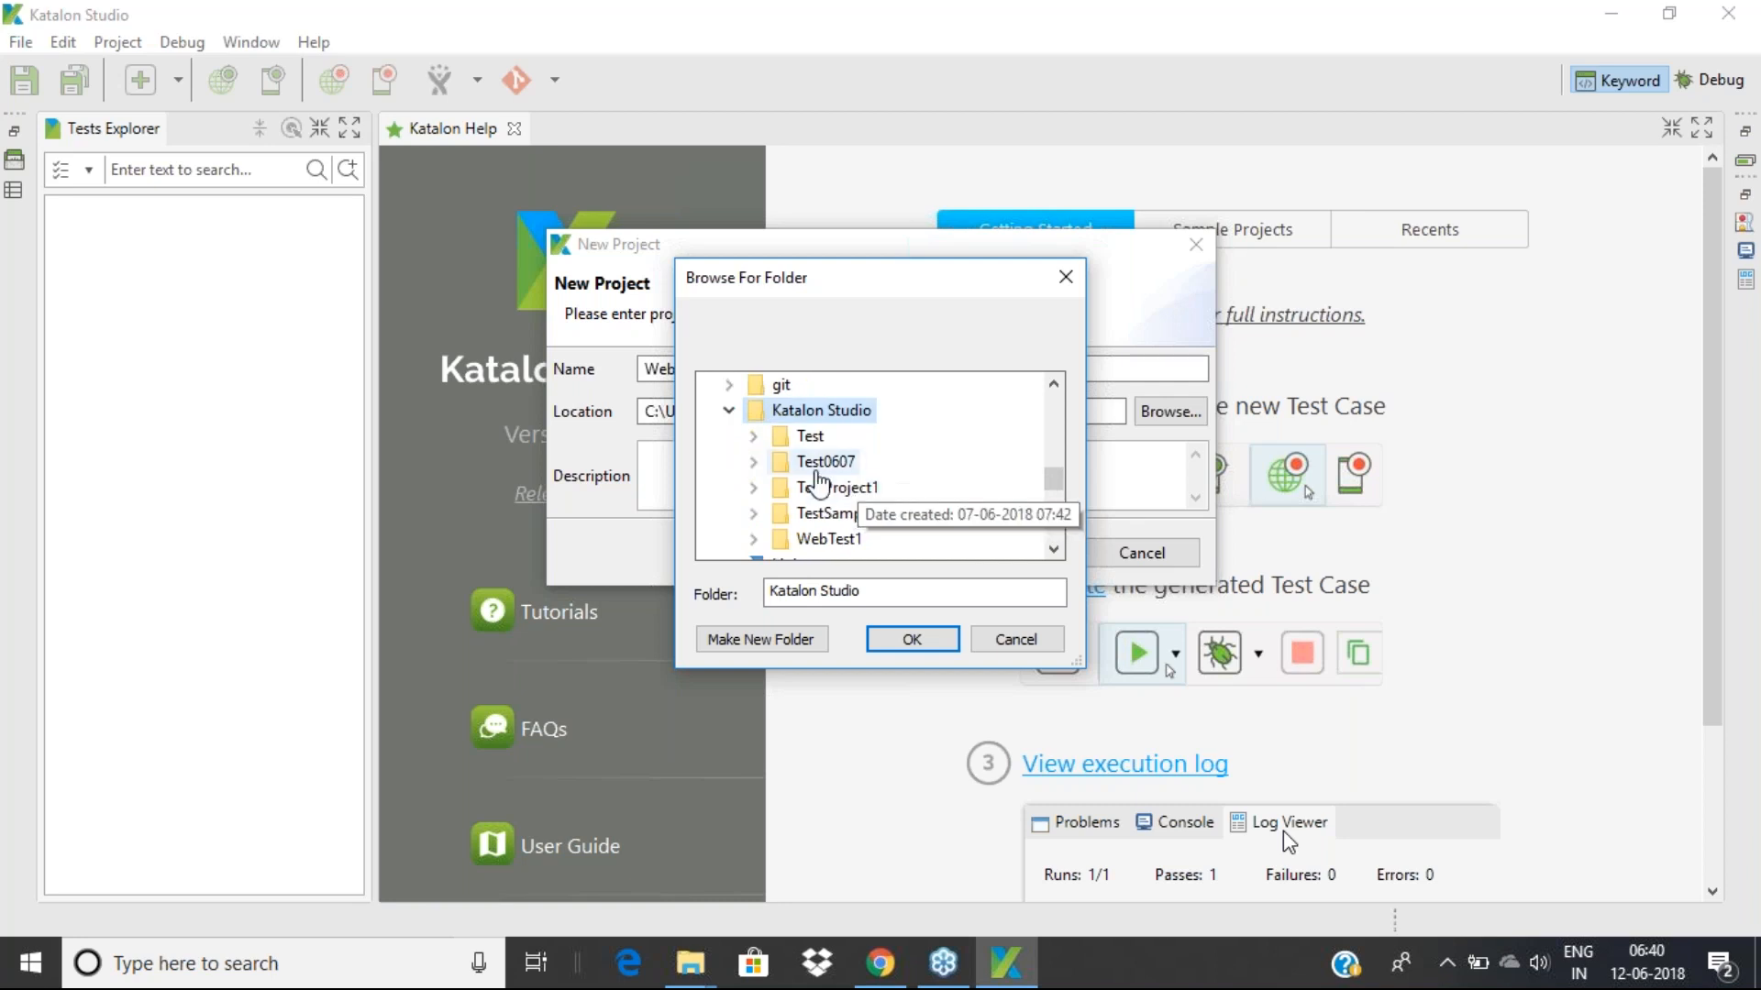
pyautogui.click(730, 413)
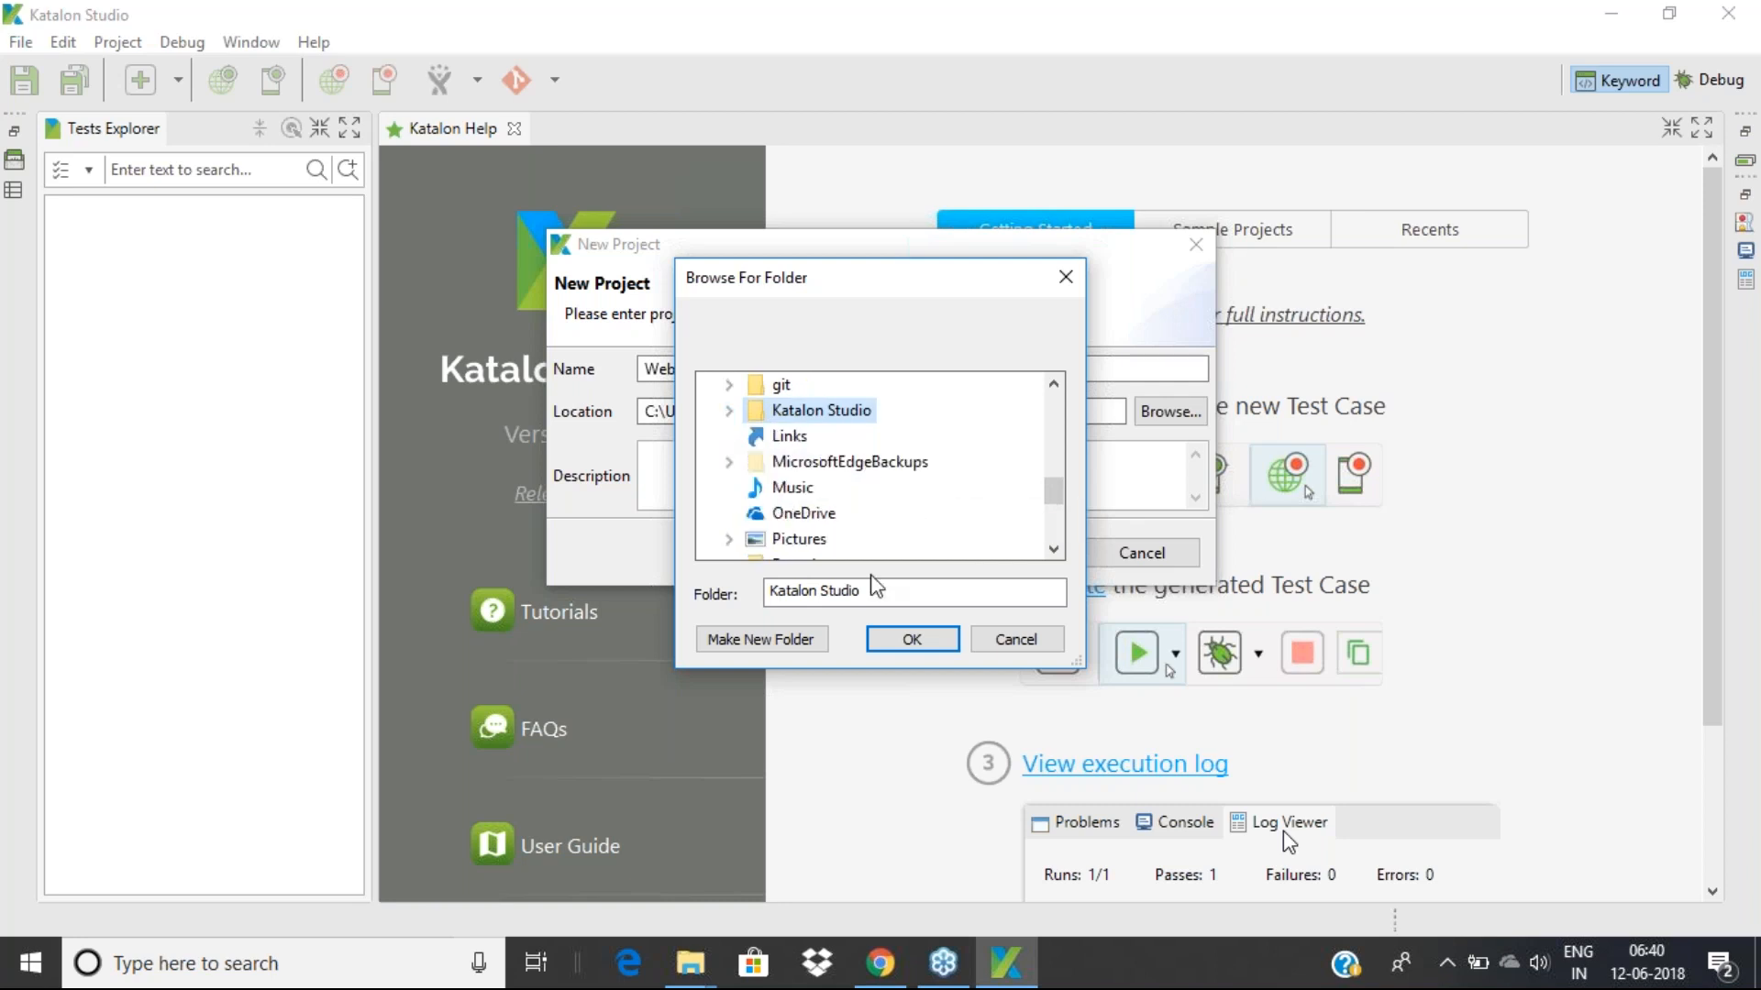
pyautogui.click(911, 642)
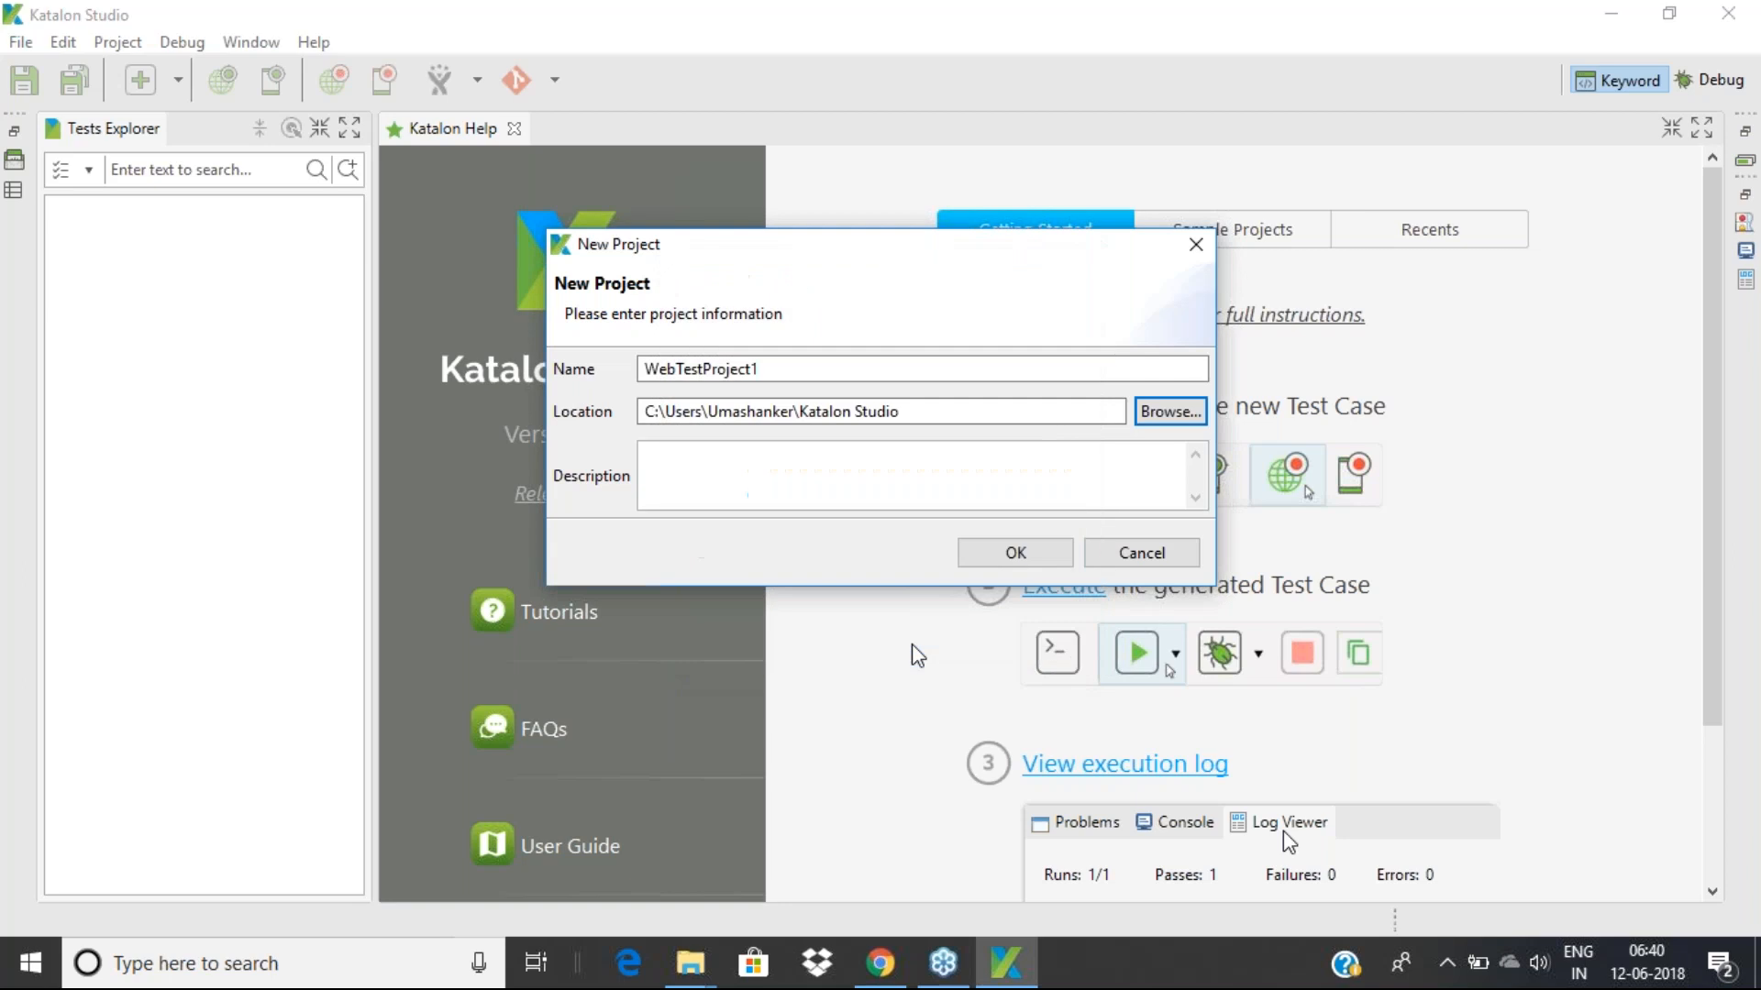
# Create a new folder 'Katalon Studio WS' on the C: drive and set it as the project location
pyautogui.click(1171, 413)
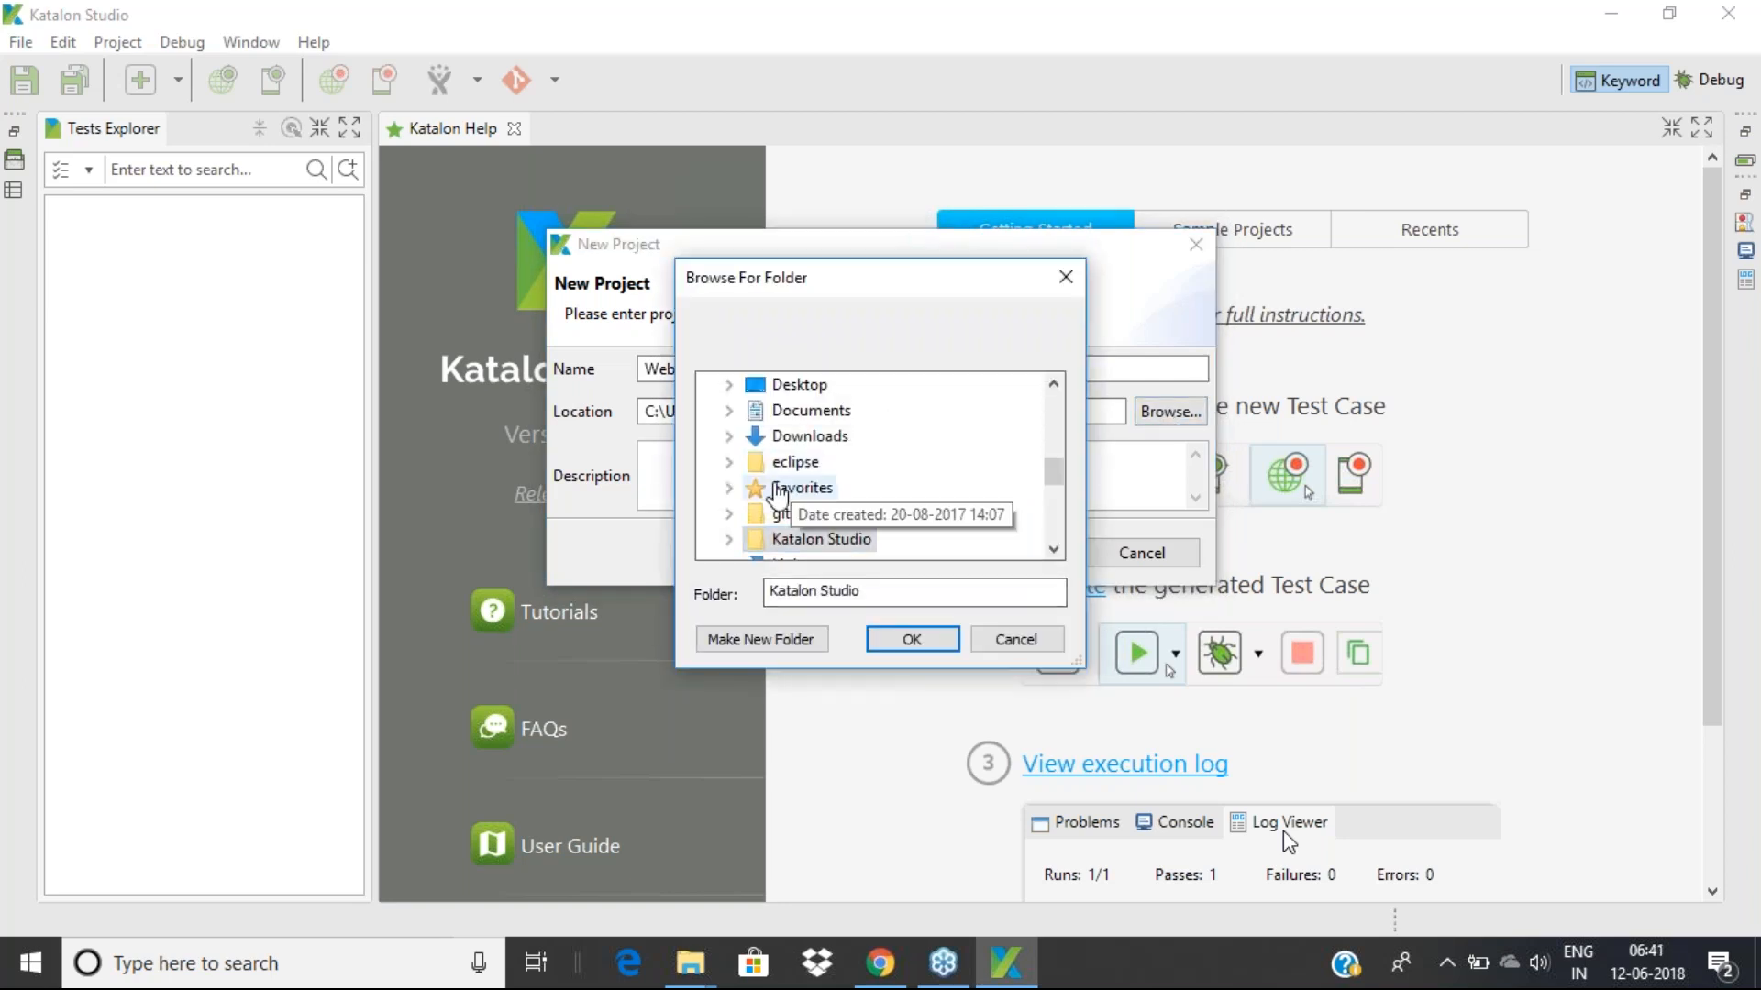
pyautogui.moveTo(1055, 470); pyautogui.dragTo(1050, 514)
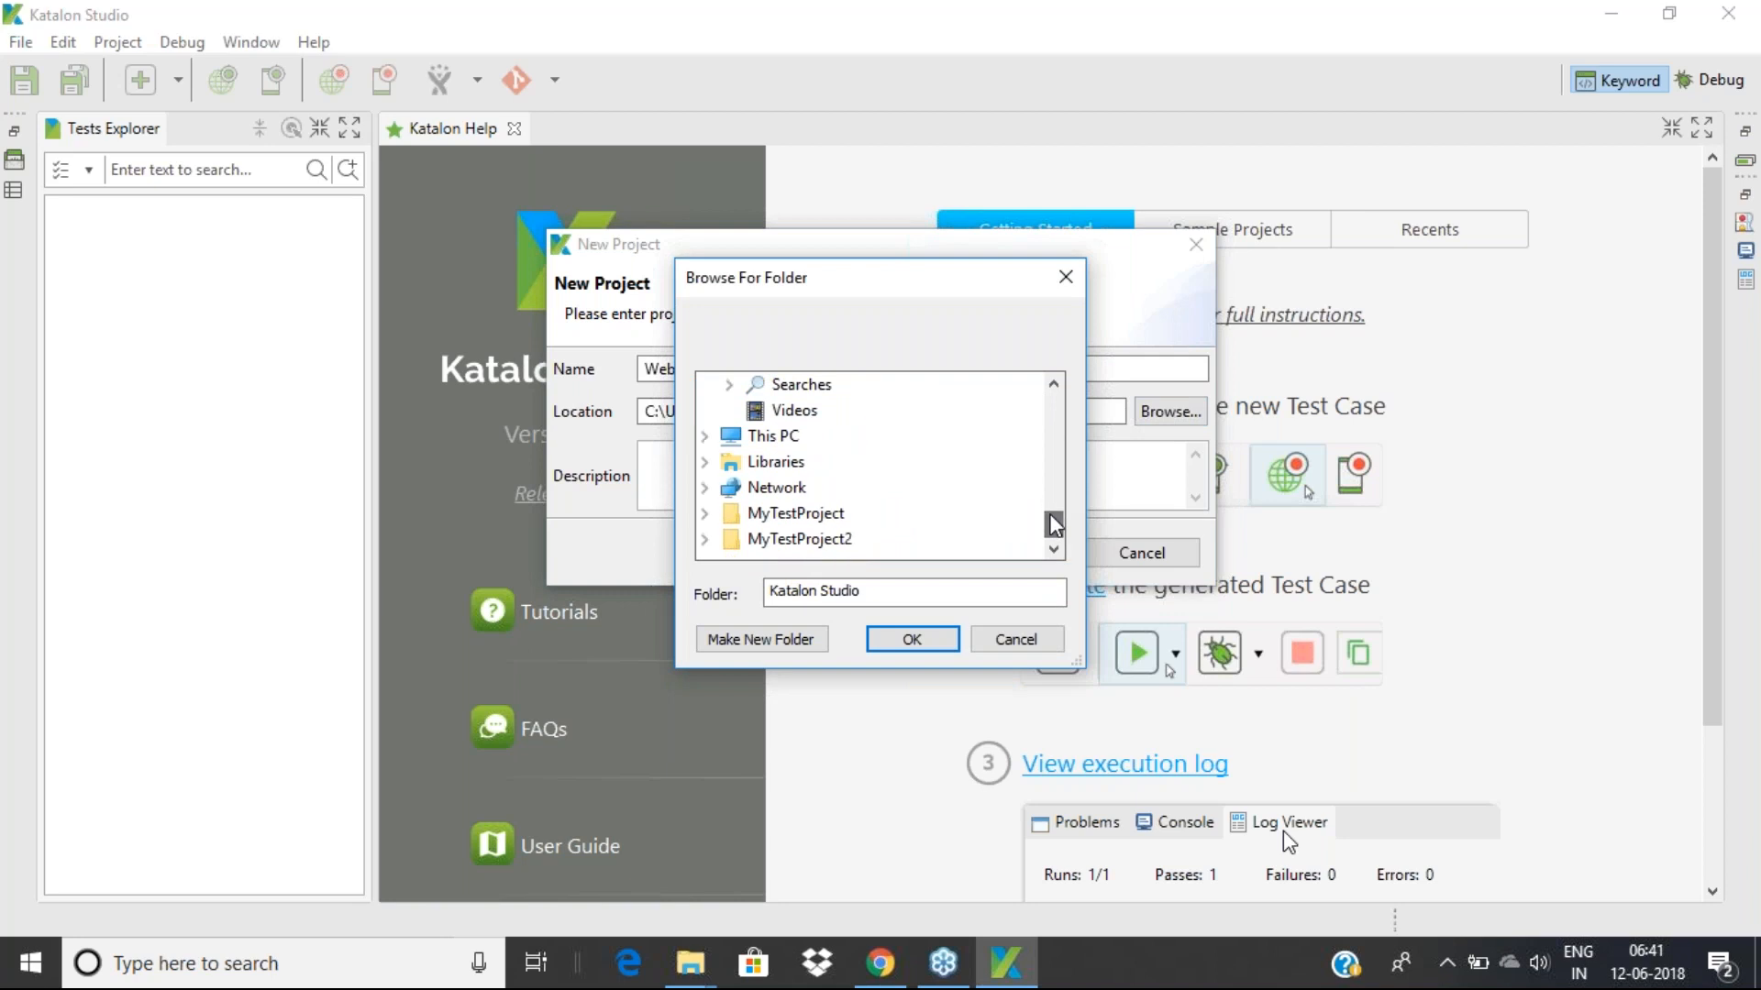
pyautogui.click(704, 435)
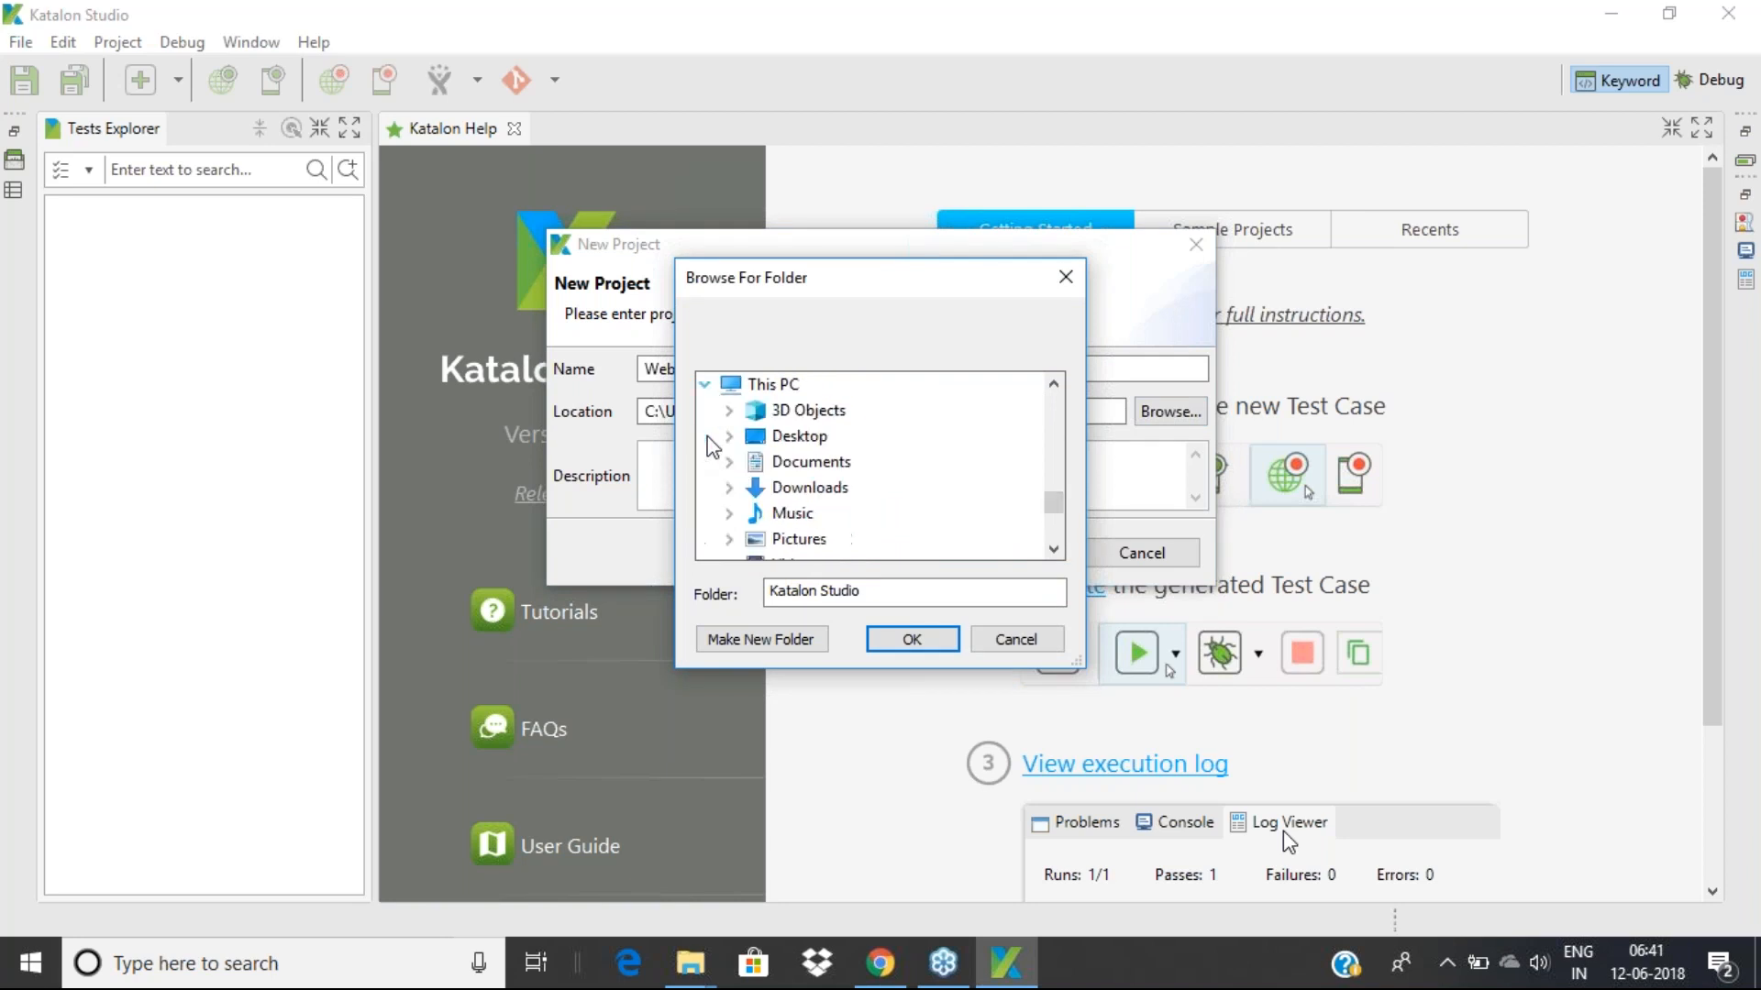
pyautogui.moveTo(1055, 507); pyautogui.dragTo(1049, 511)
pyautogui.click(803, 464)
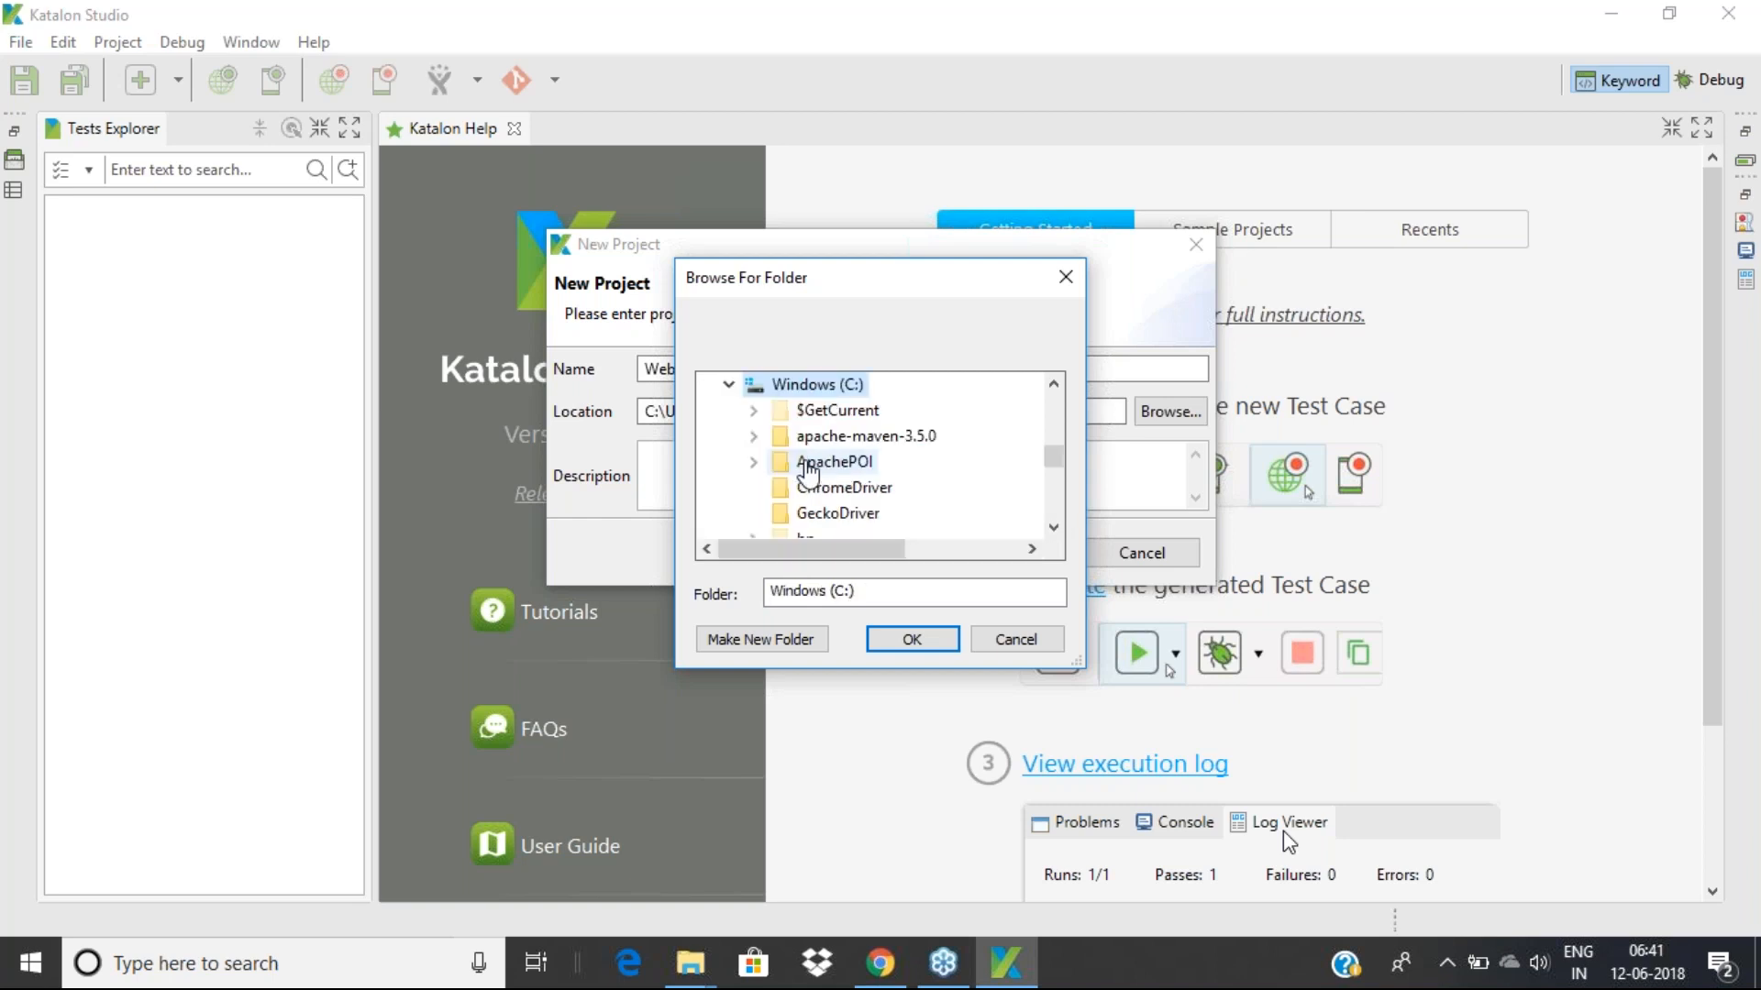
pyautogui.click(791, 639)
pyautogui.write('Katalo')
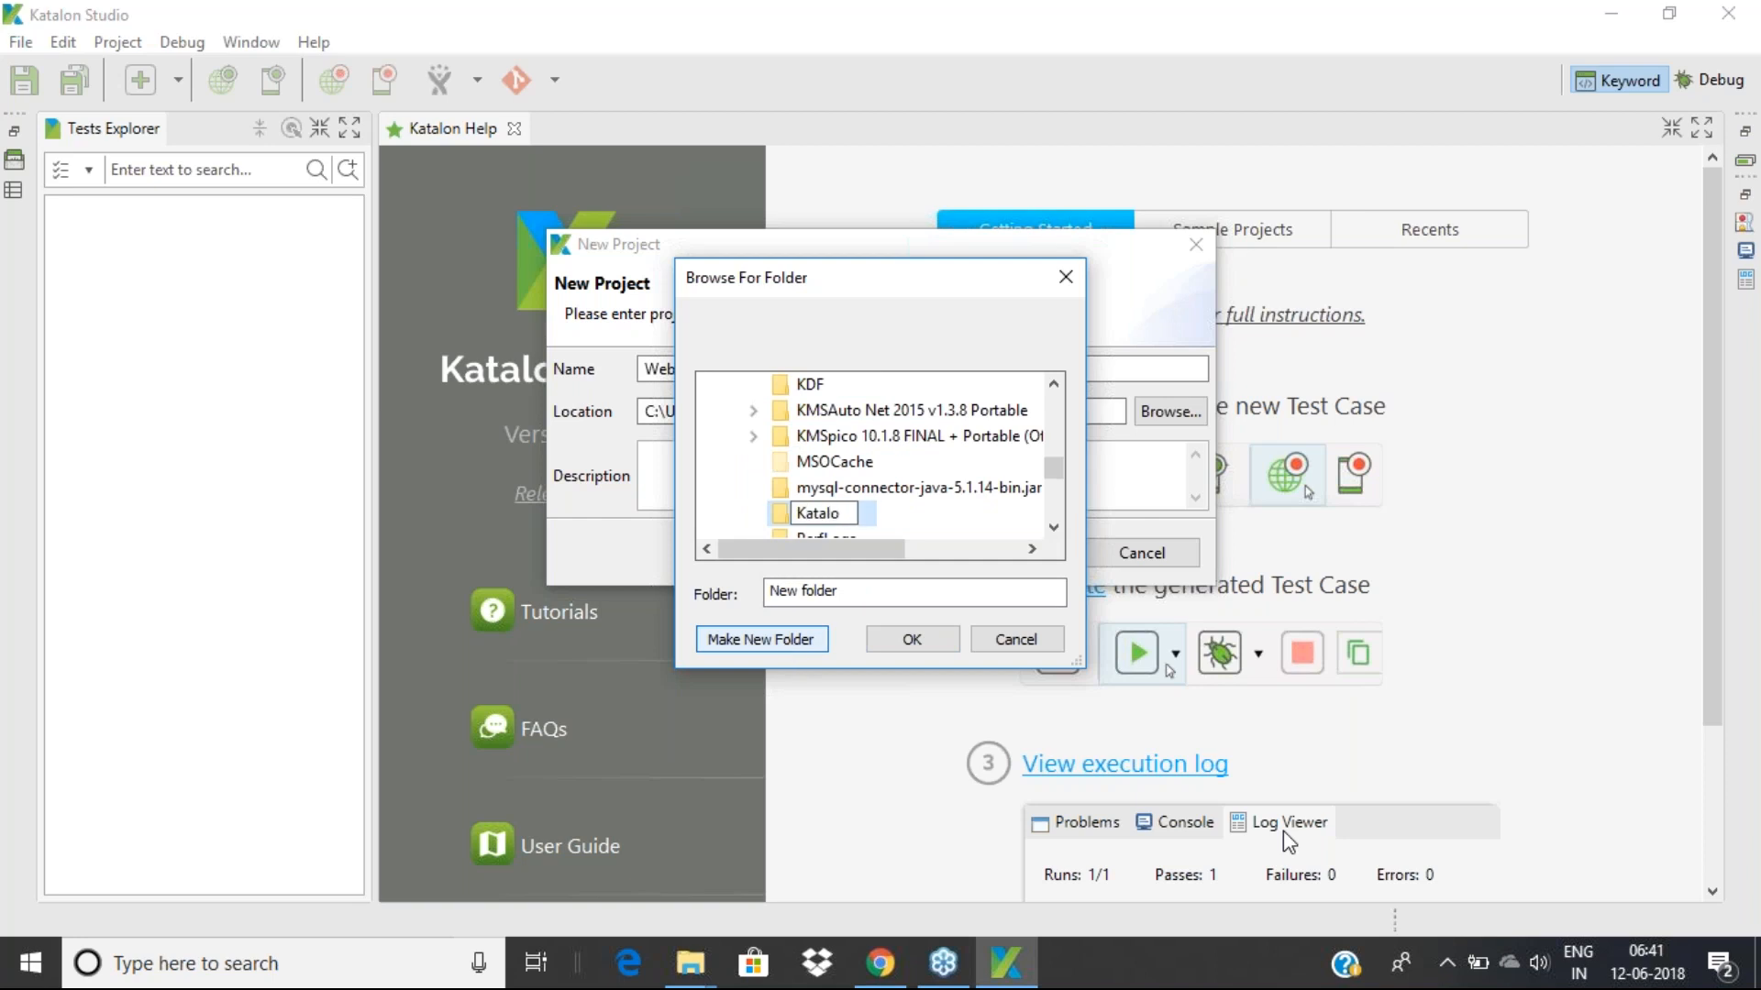
pyautogui.write('n Studio WS')
pyautogui.press('Return')
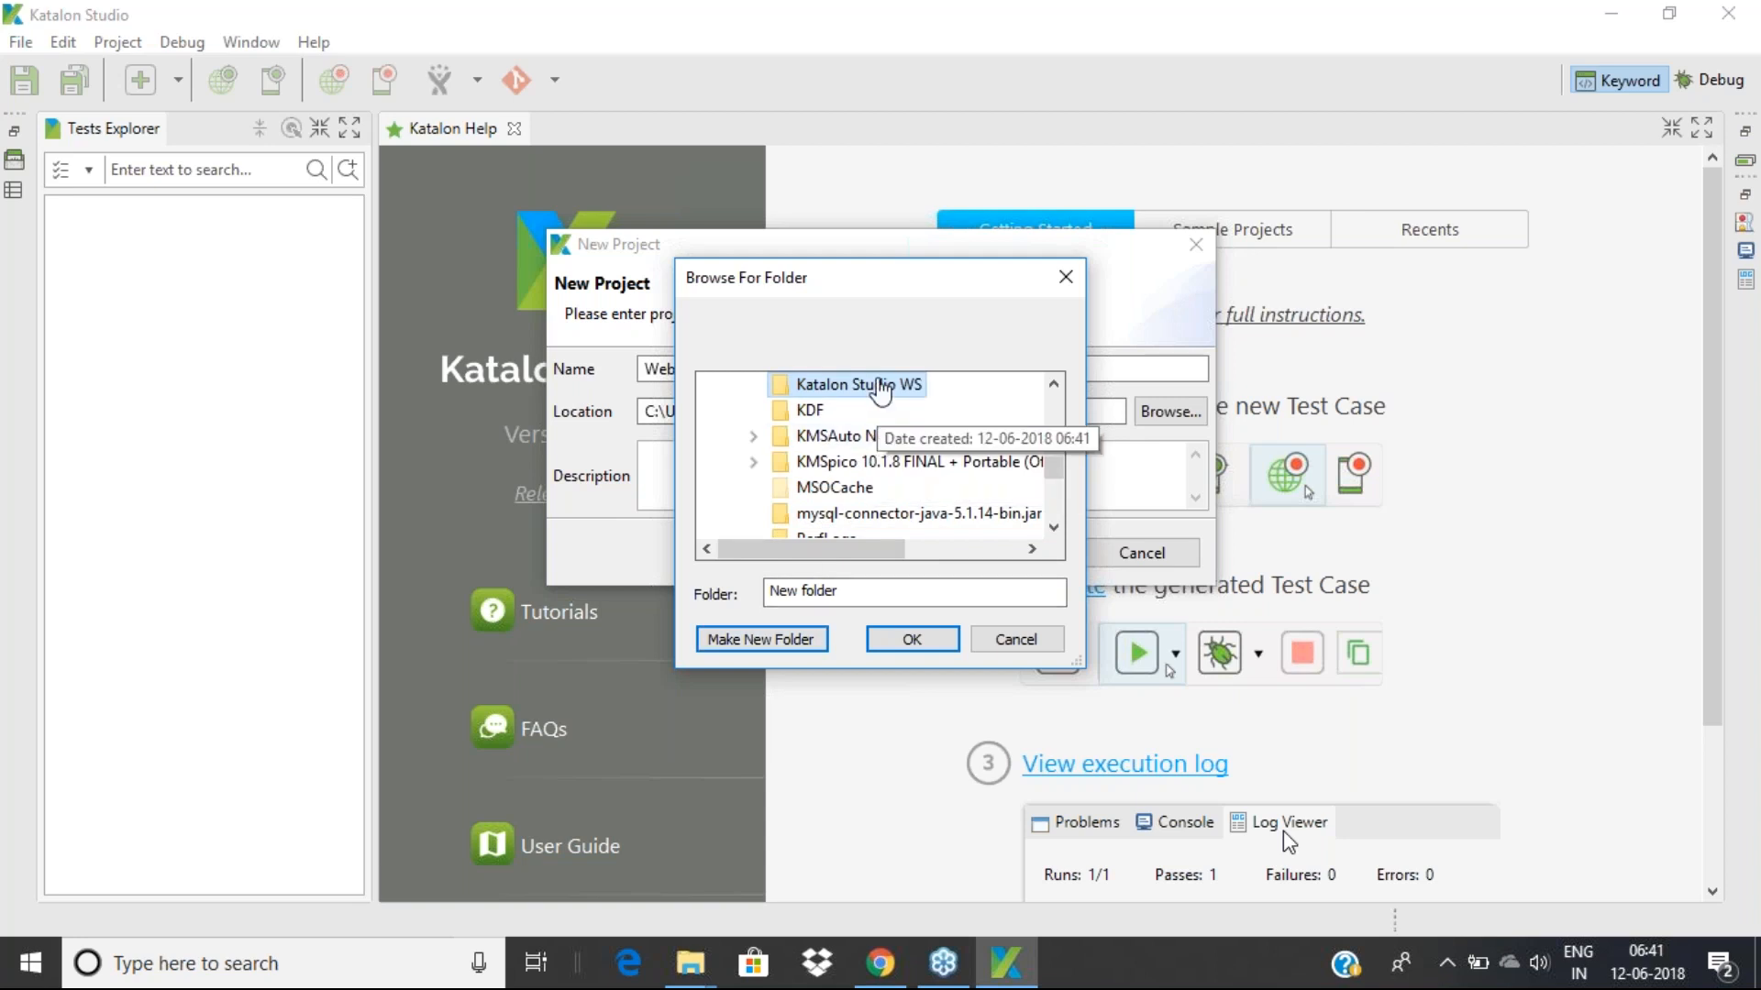
pyautogui.click(908, 639)
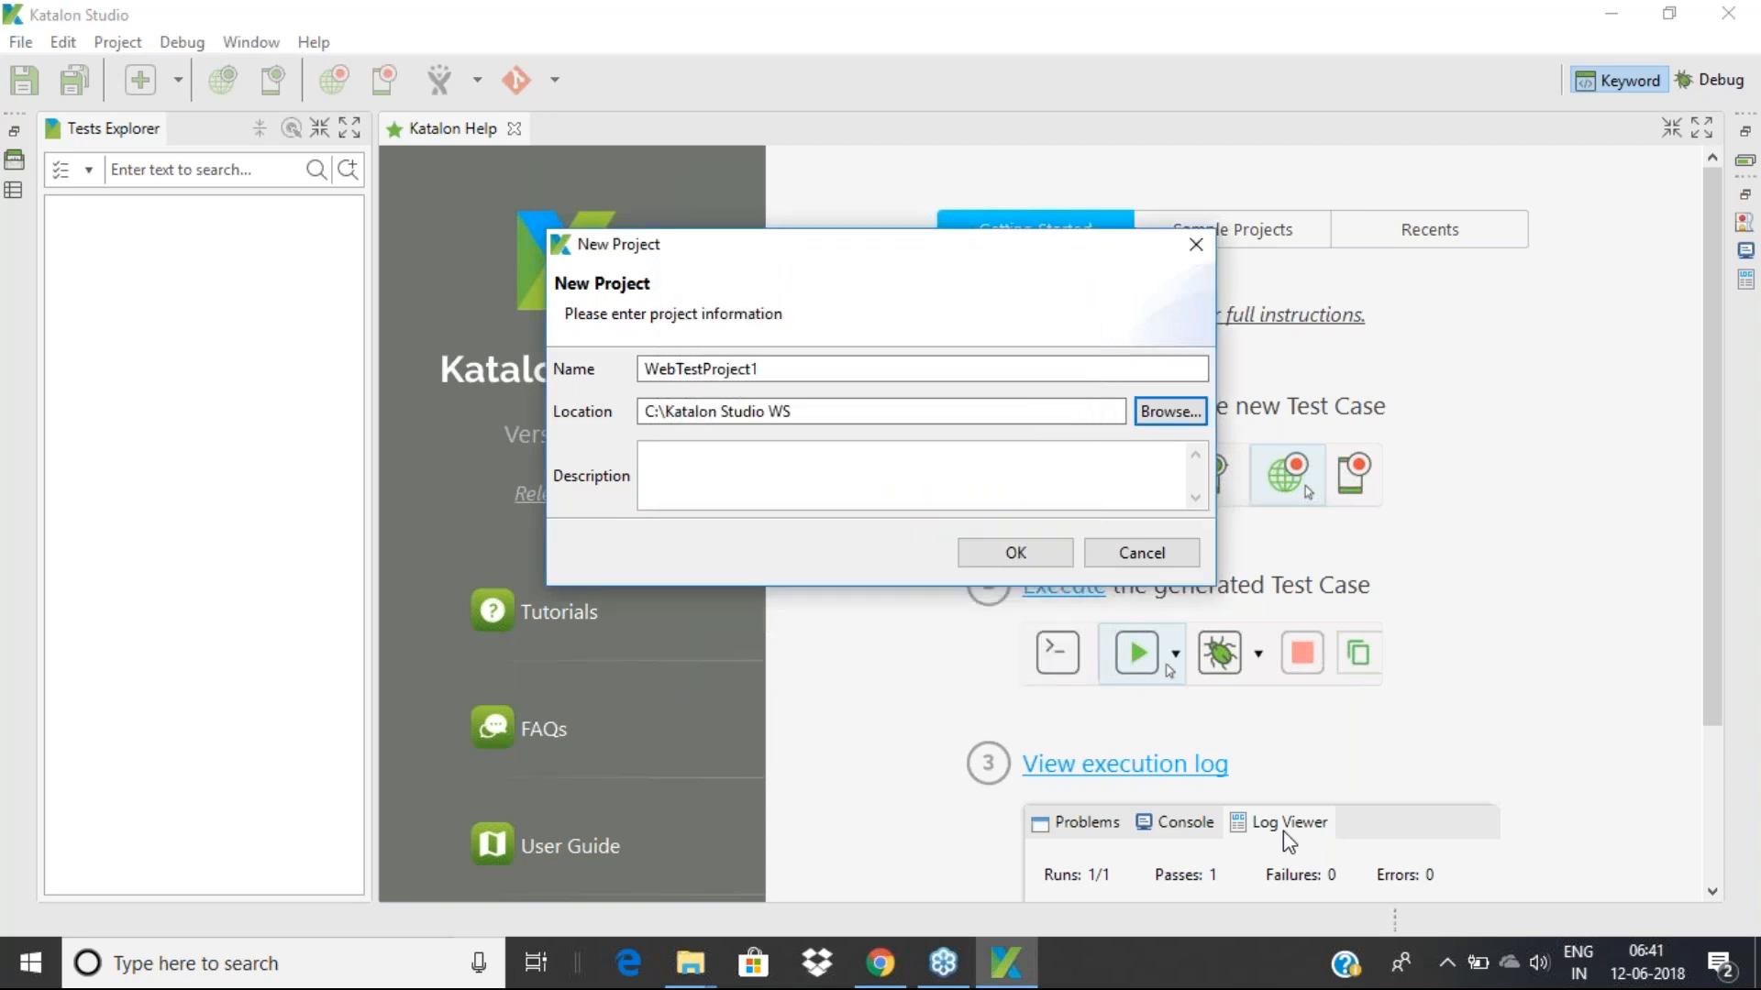
# Add the description 'Automate a Web Project' and create WebTestProject1 in C:\Katalon Studio WS
pyautogui.moveTo(798, 413); pyautogui.dragTo(630, 421)
pyautogui.click(706, 468)
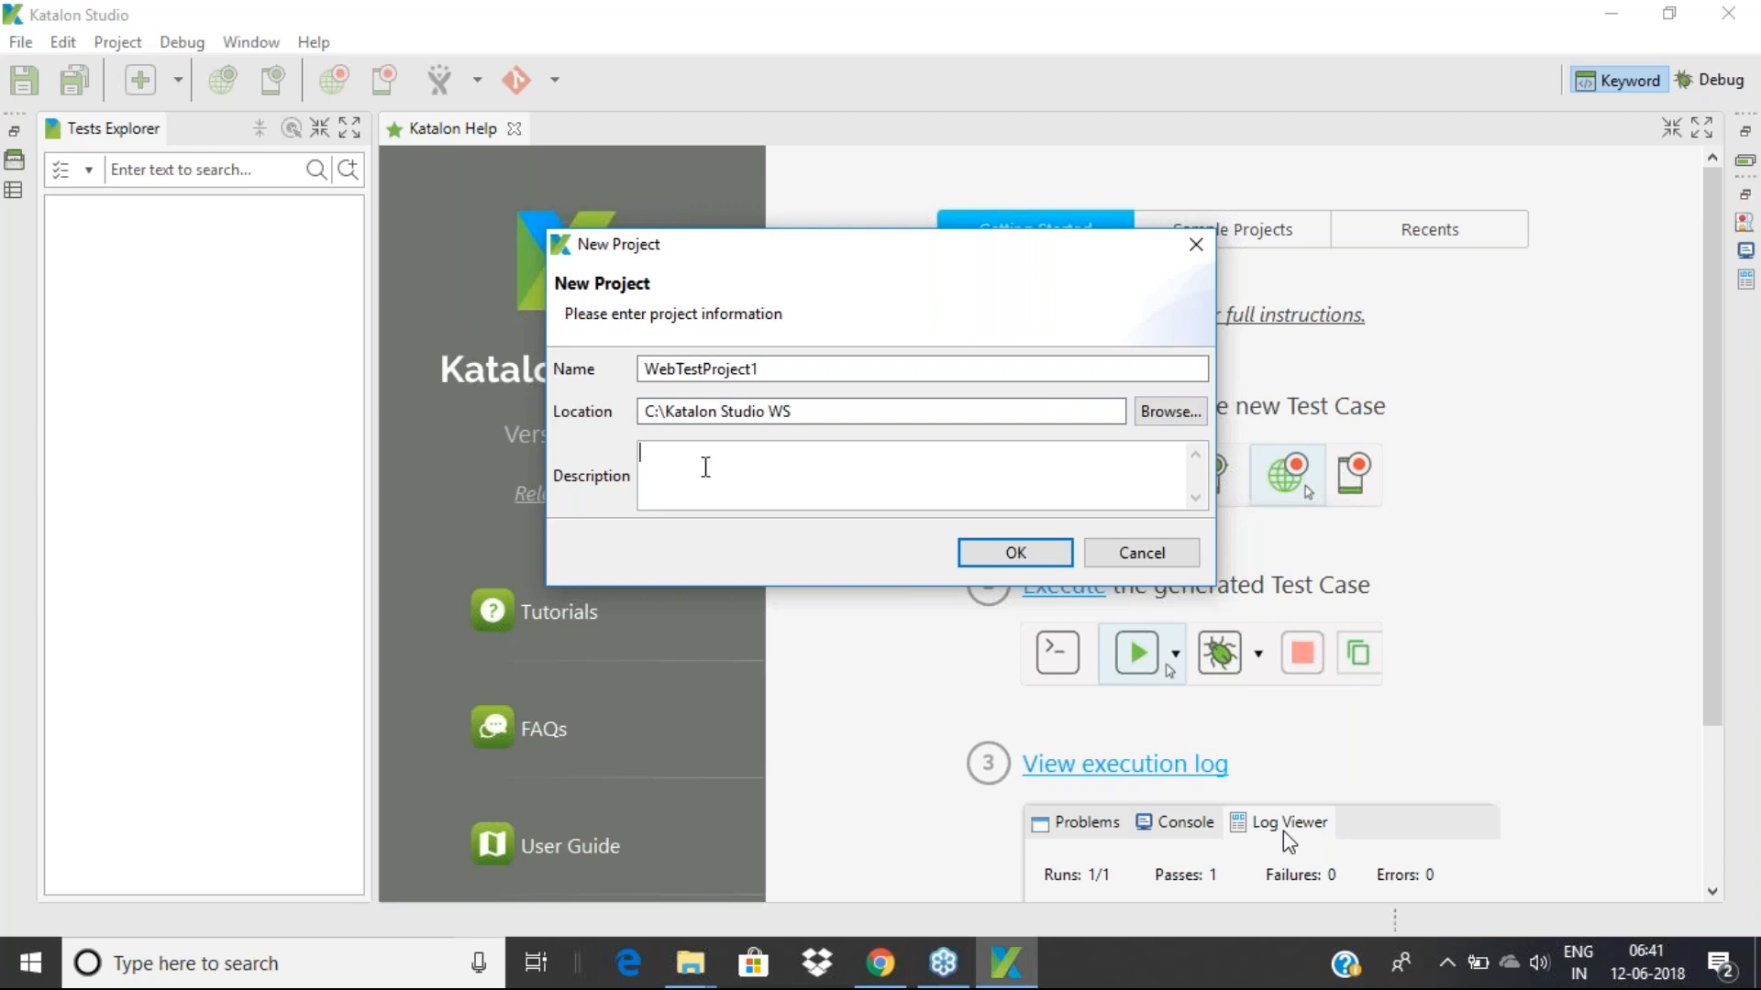
pyautogui.write('Automate a Web Project')
pyautogui.click(984, 559)
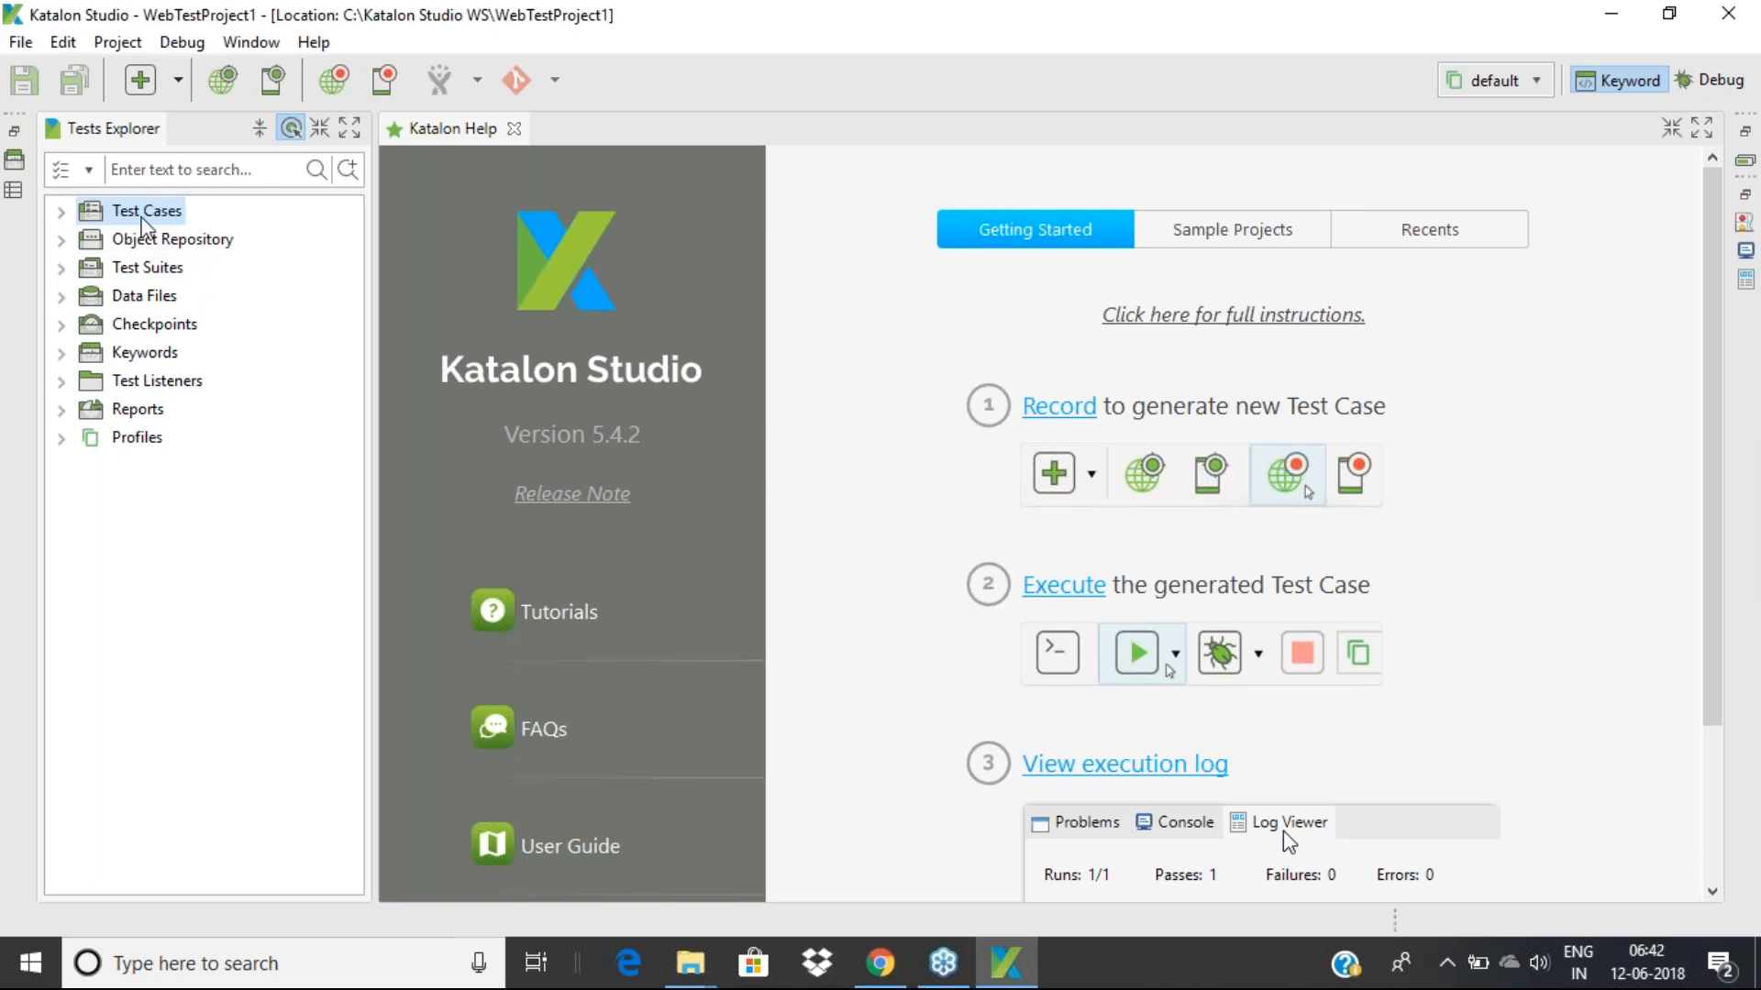
pyautogui.click(61, 213)
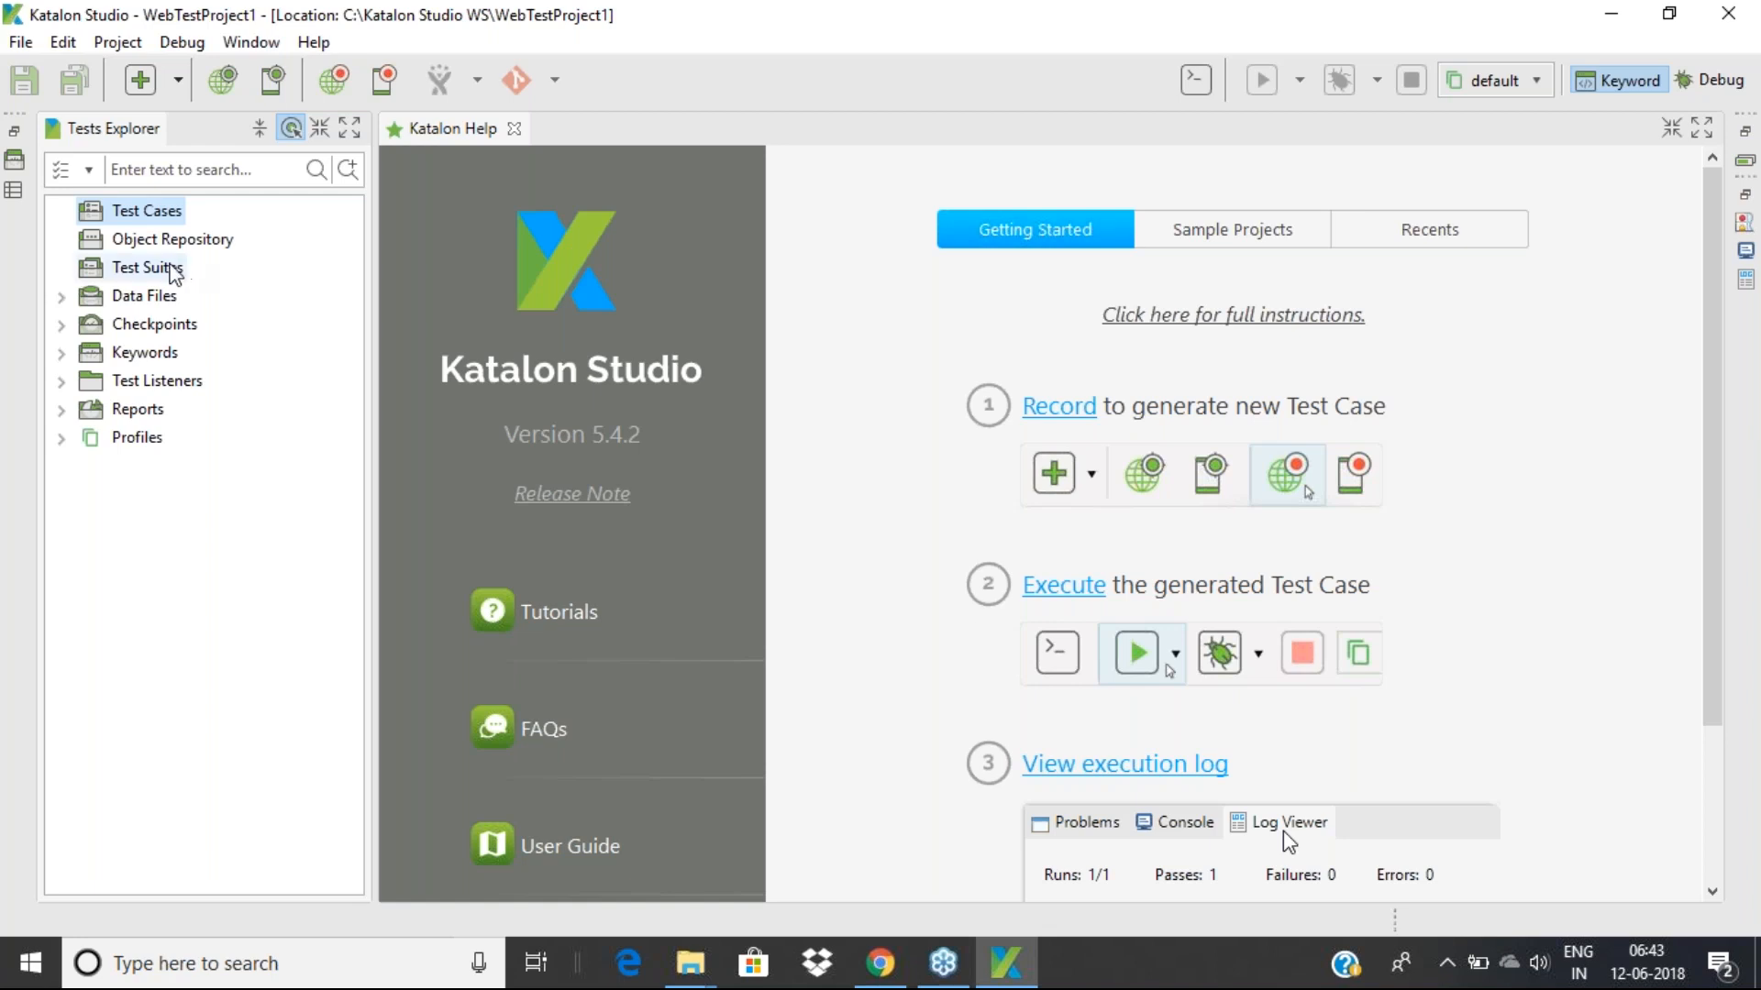
pyautogui.click(137, 299)
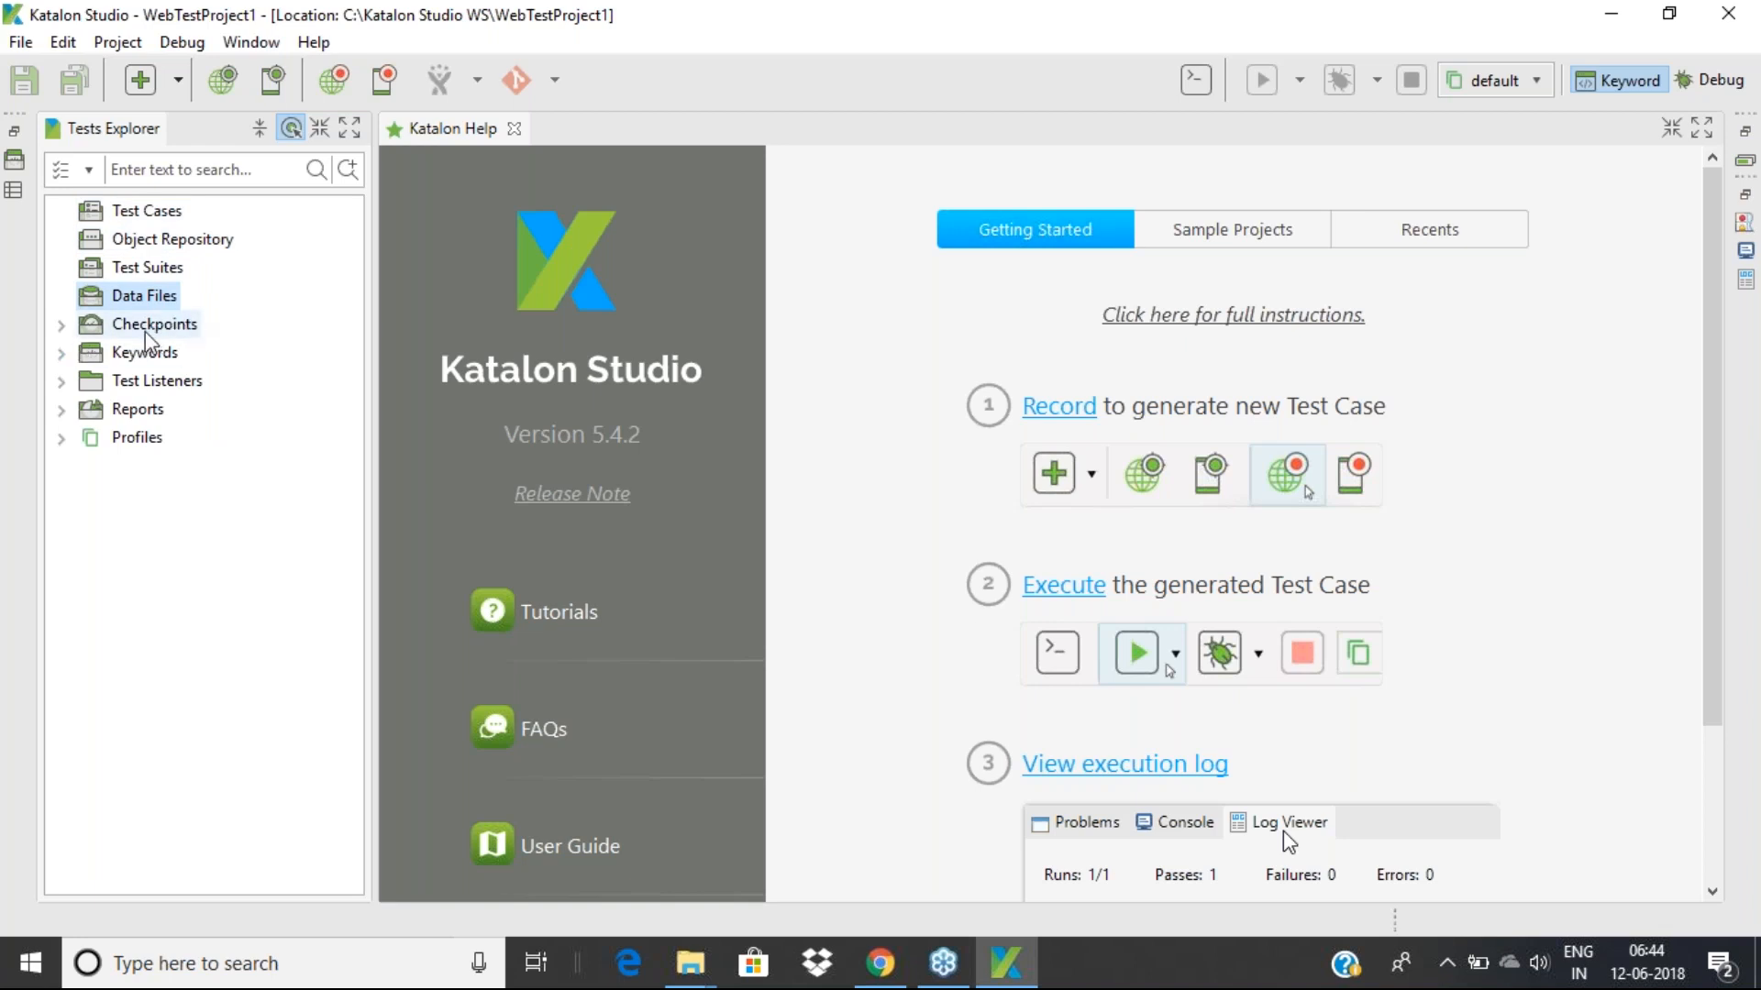
# Browse the Checkpoints, Keywords, Test Listeners, Reports and Profiles folders, leaving Keywords and Profiles collapsed
pyautogui.click(186, 328)
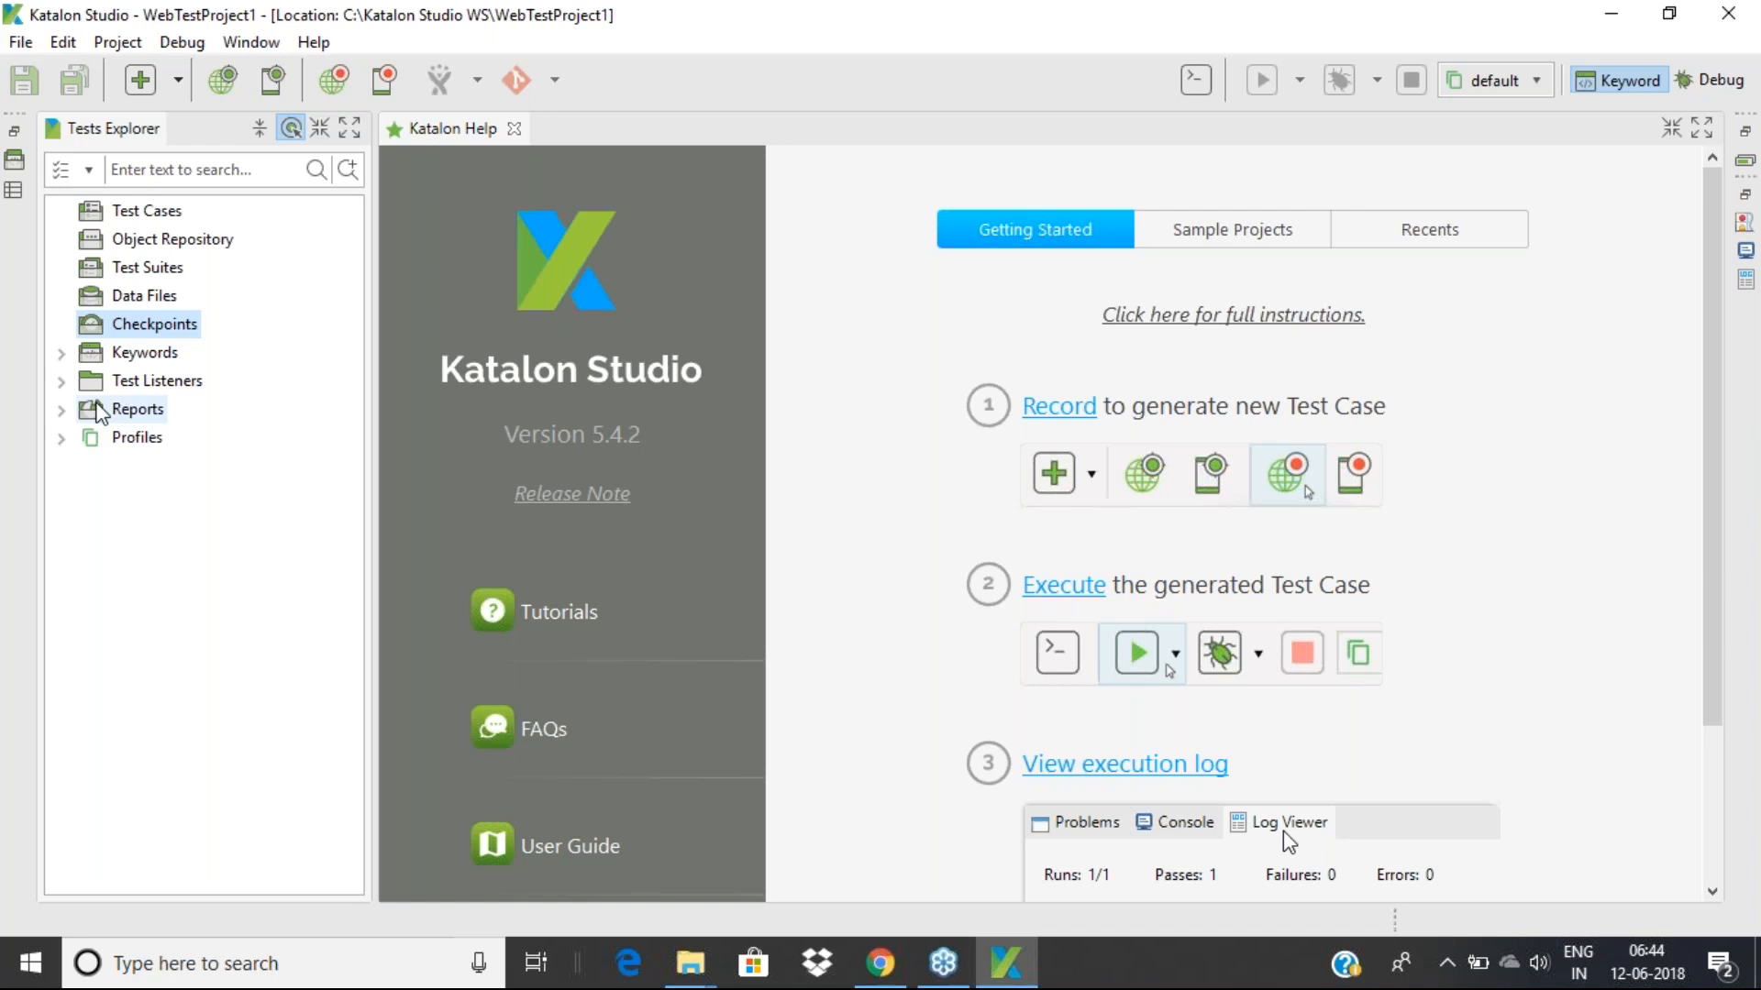
pyautogui.click(61, 353)
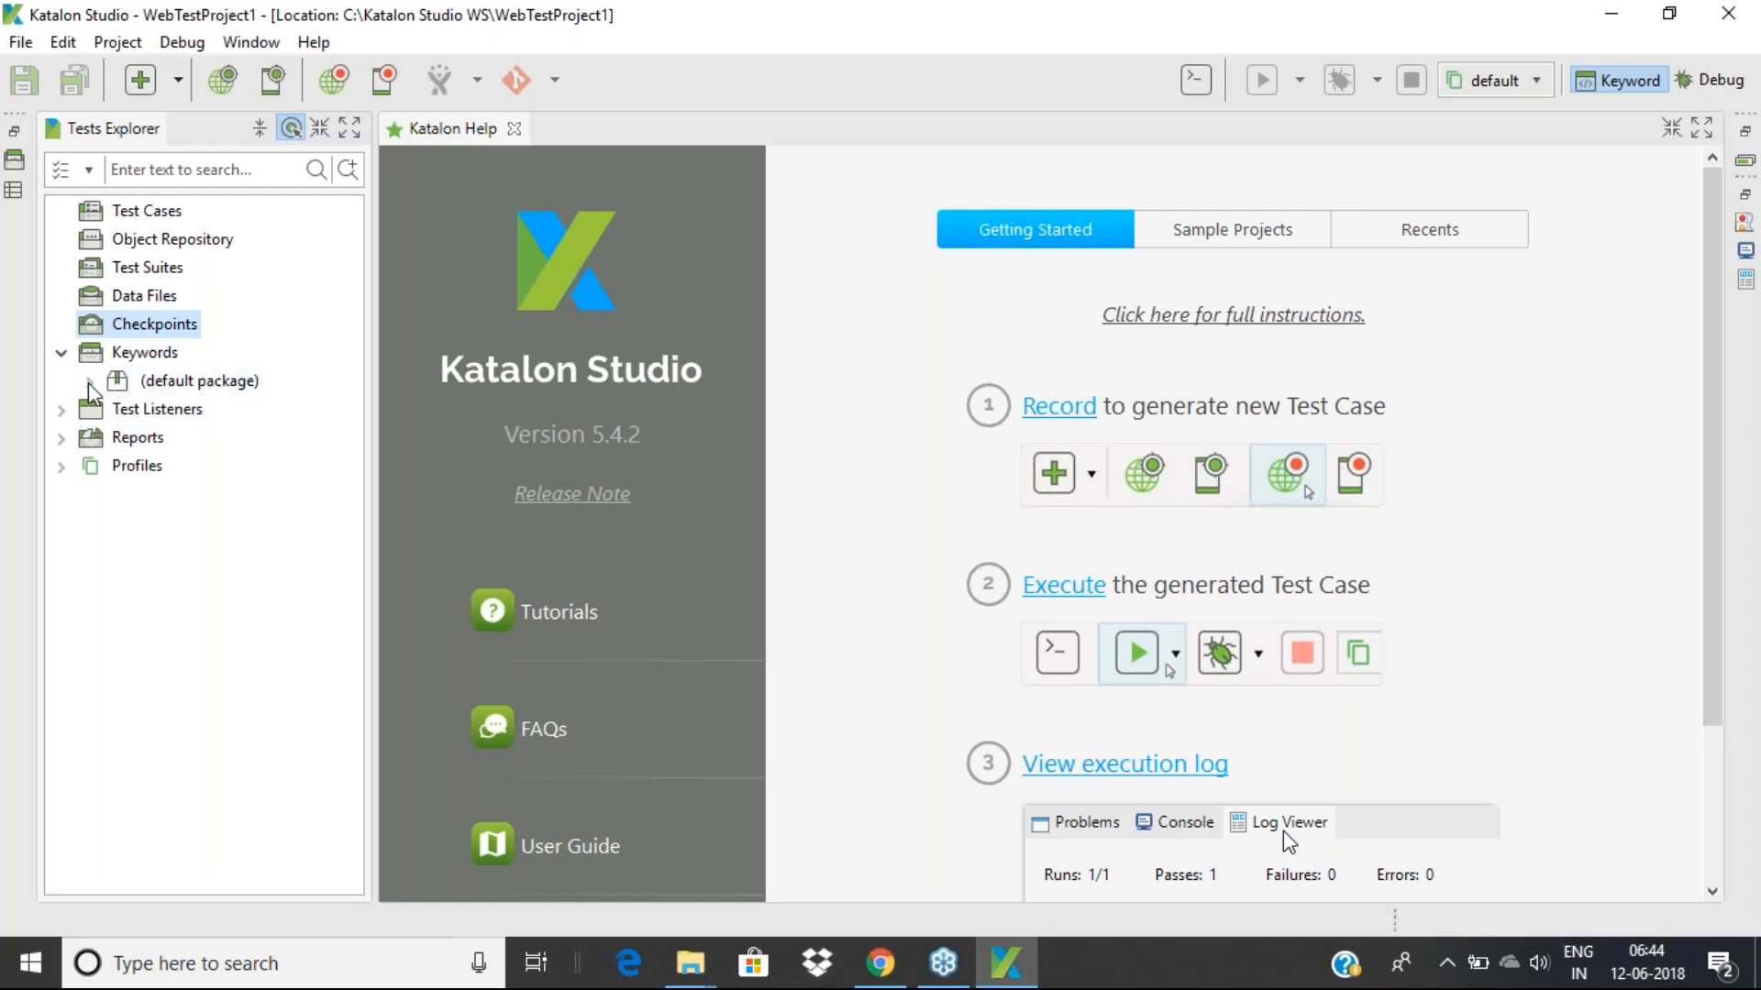
pyautogui.click(153, 357)
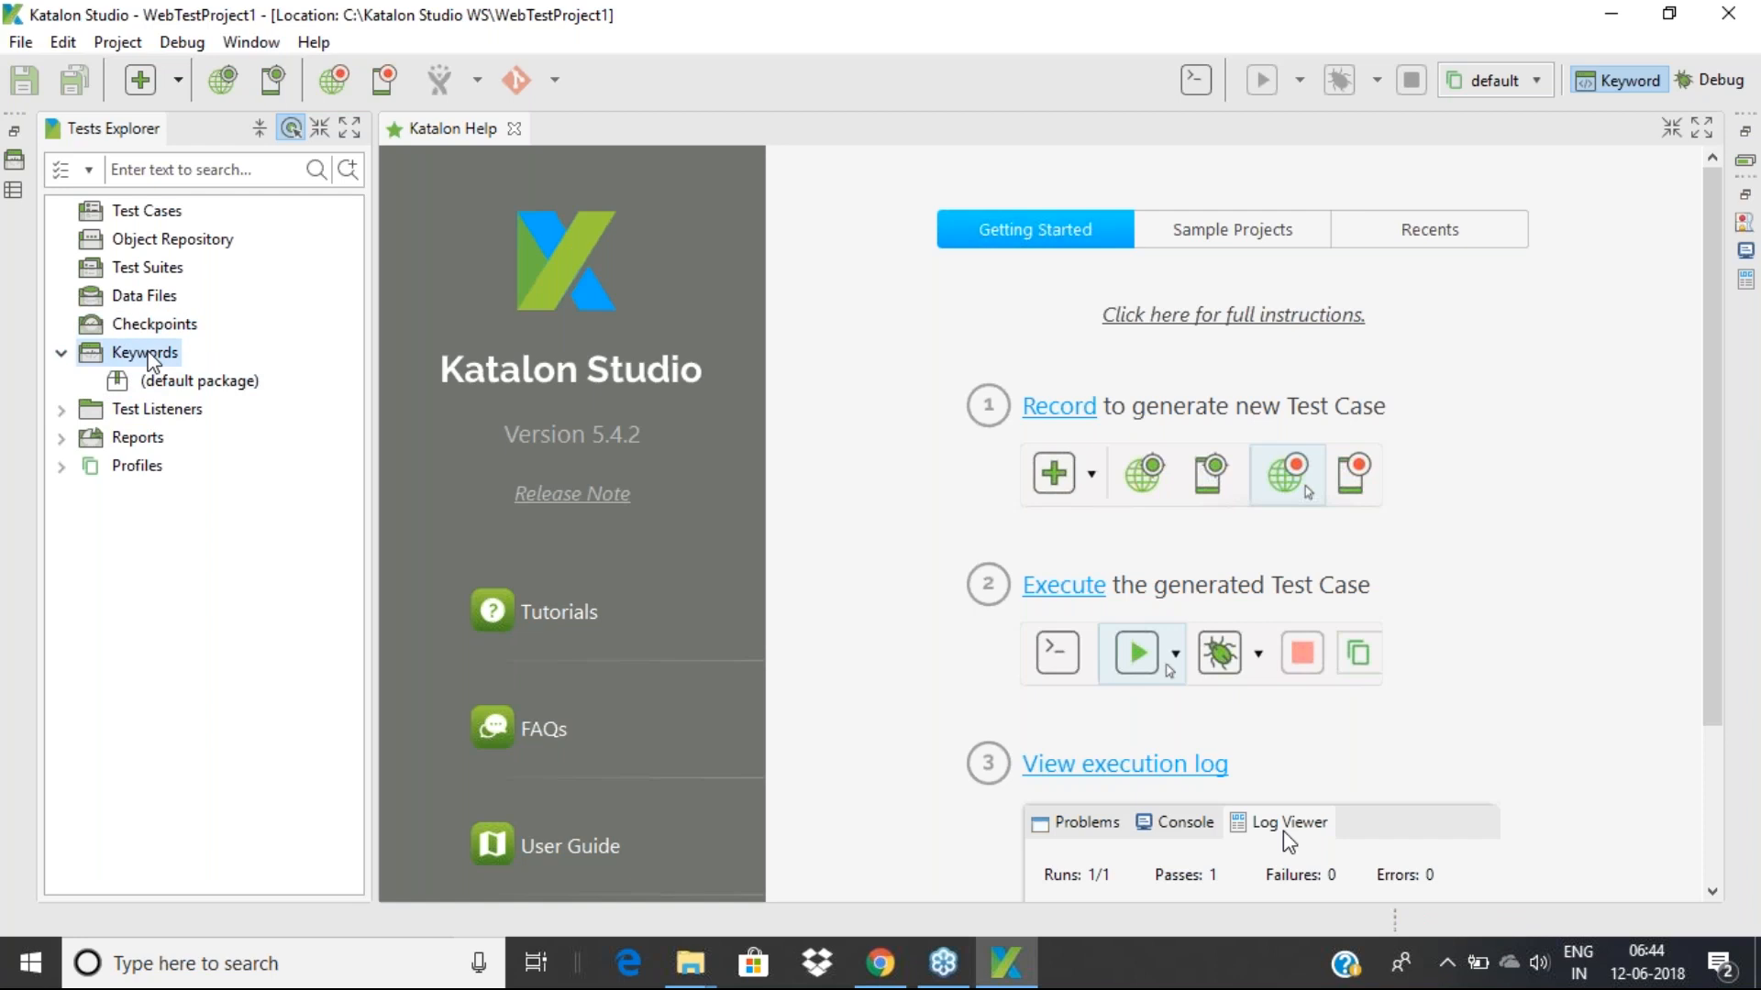
pyautogui.click(61, 354)
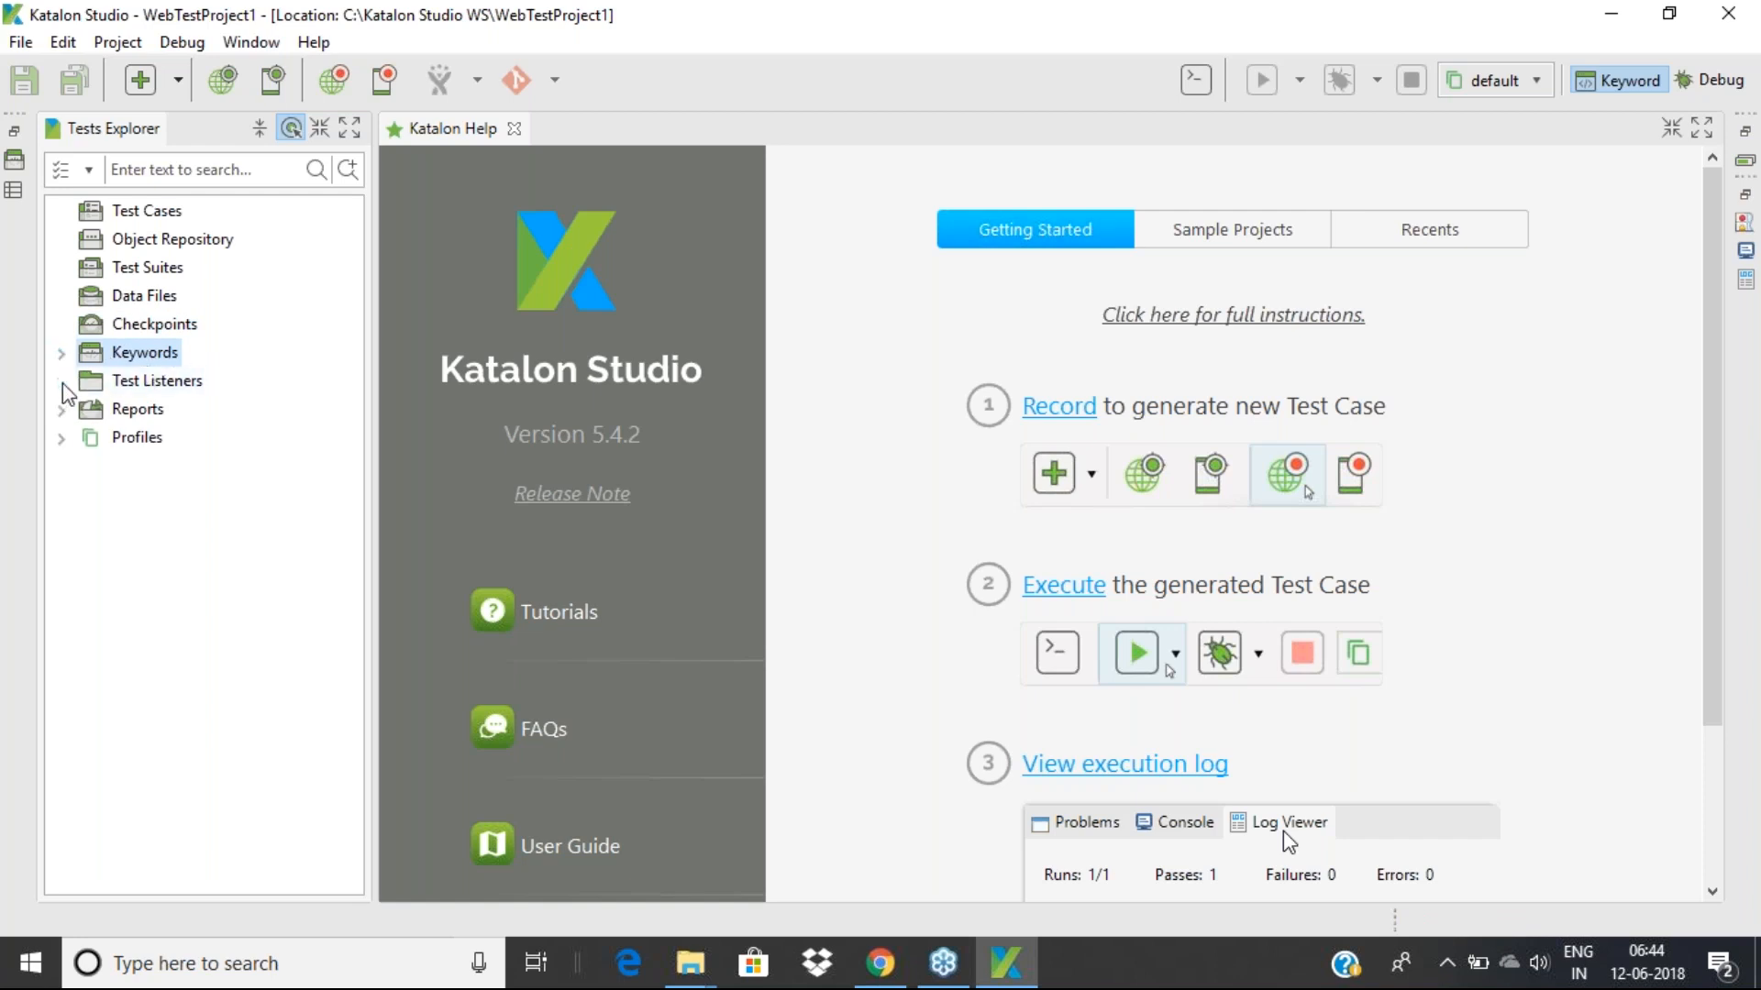
pyautogui.click(139, 383)
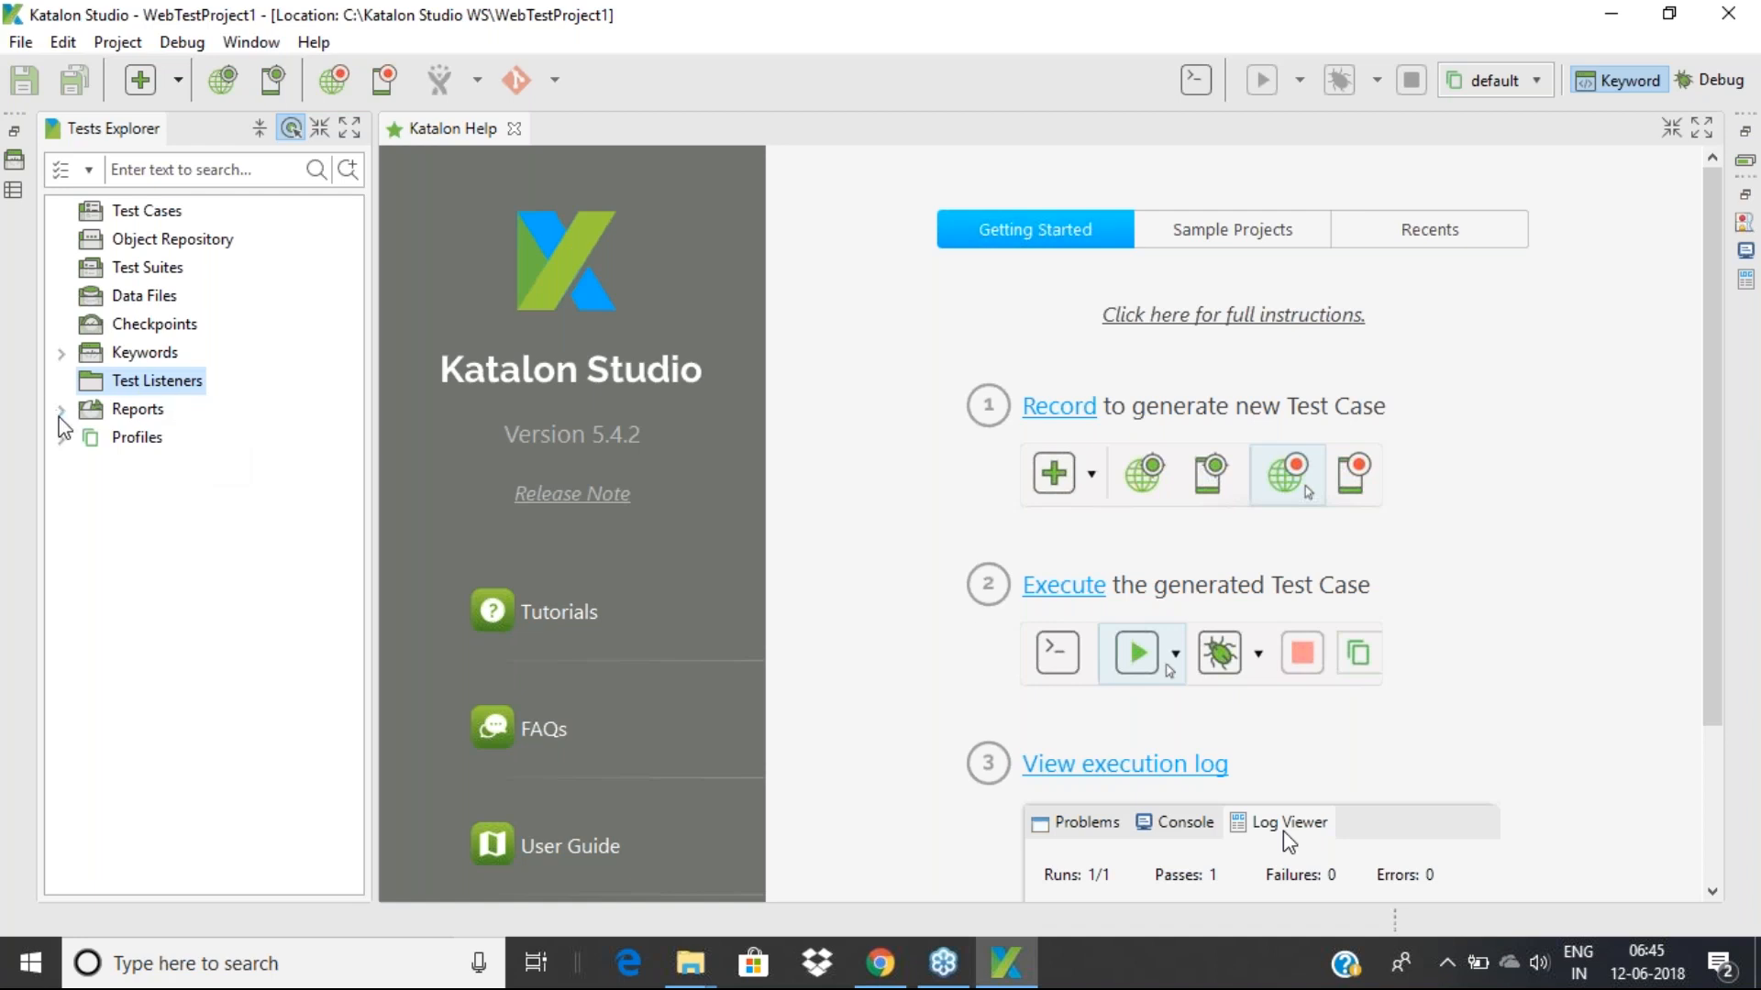
pyautogui.click(138, 415)
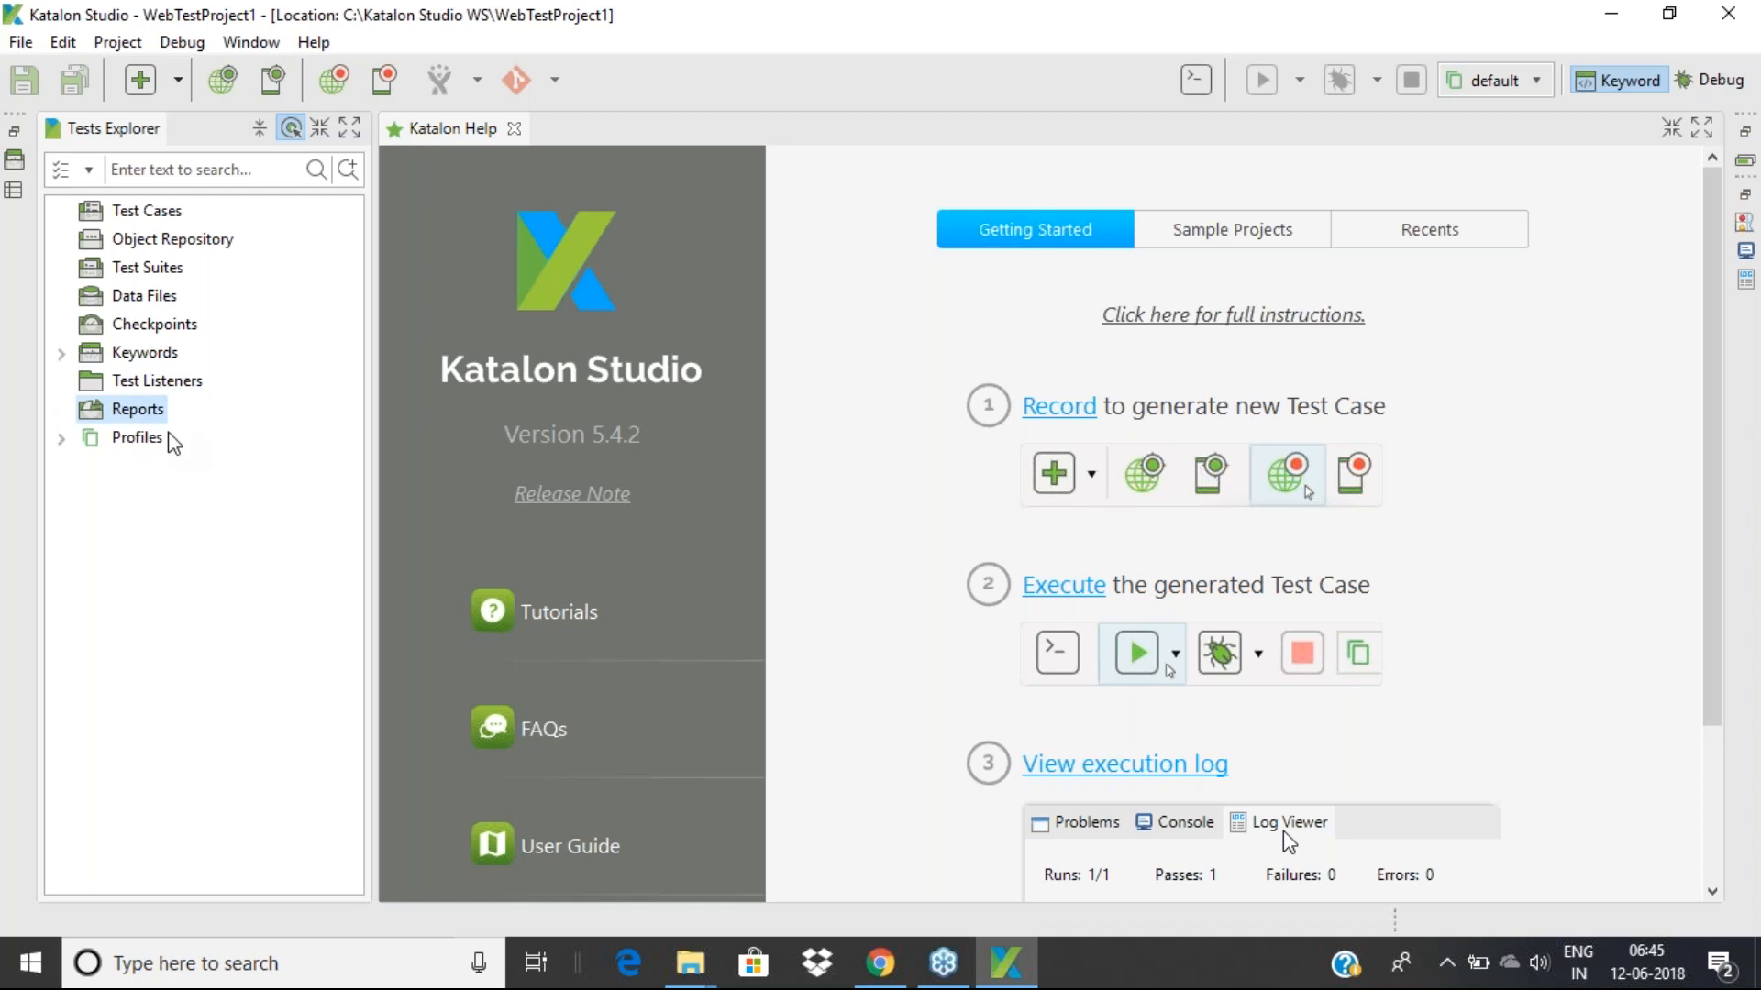
pyautogui.click(61, 440)
pyautogui.click(73, 442)
pyautogui.click(64, 439)
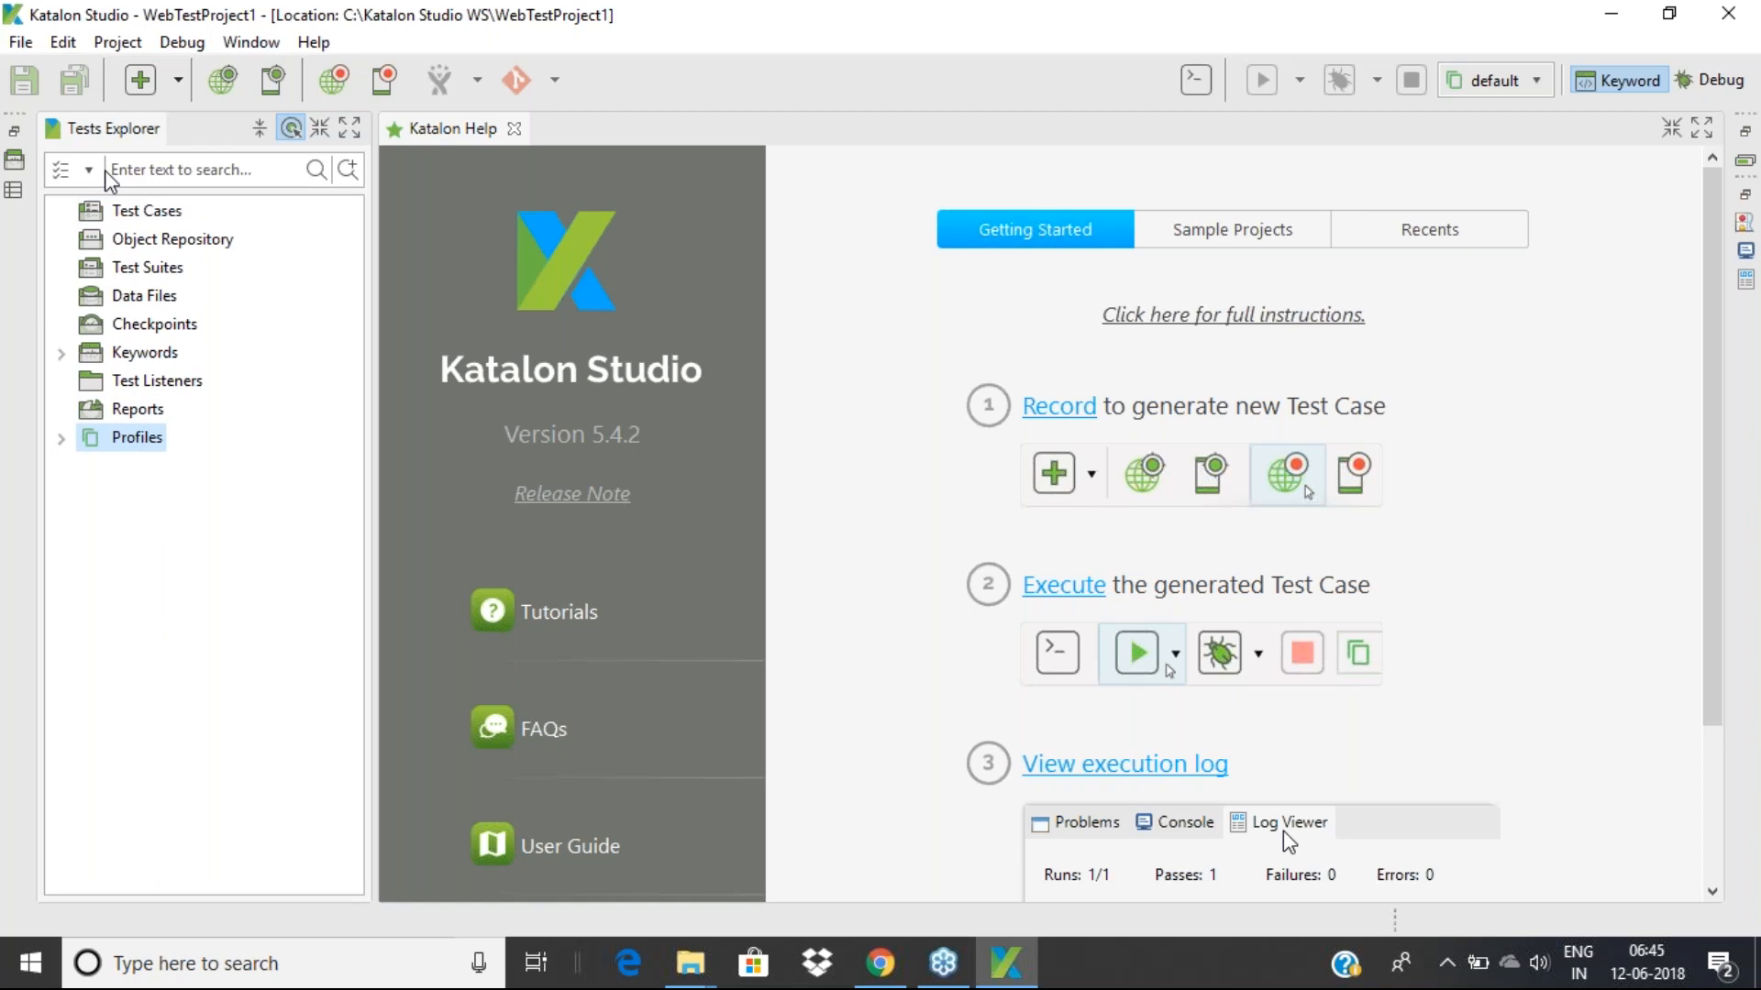
pyautogui.click(160, 169)
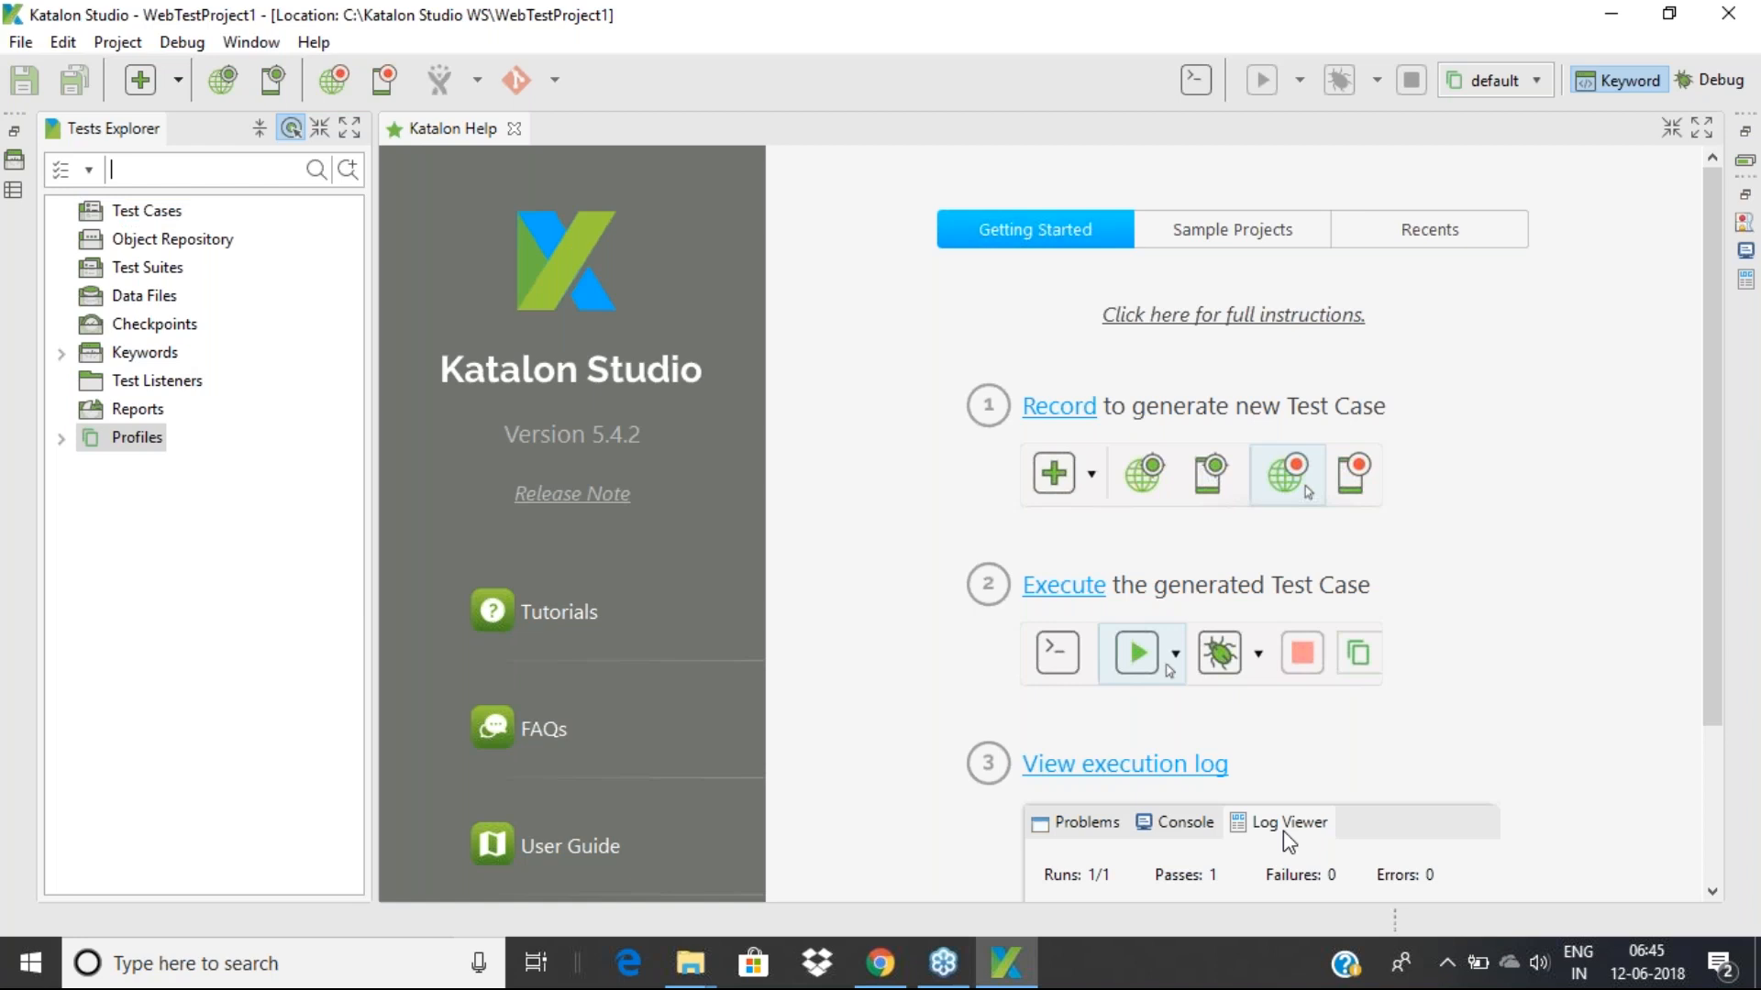
# Filter the Tests Explorer to Test case, Test data, then Keyword, restore All, and show the Project menu
pyautogui.click(89, 171)
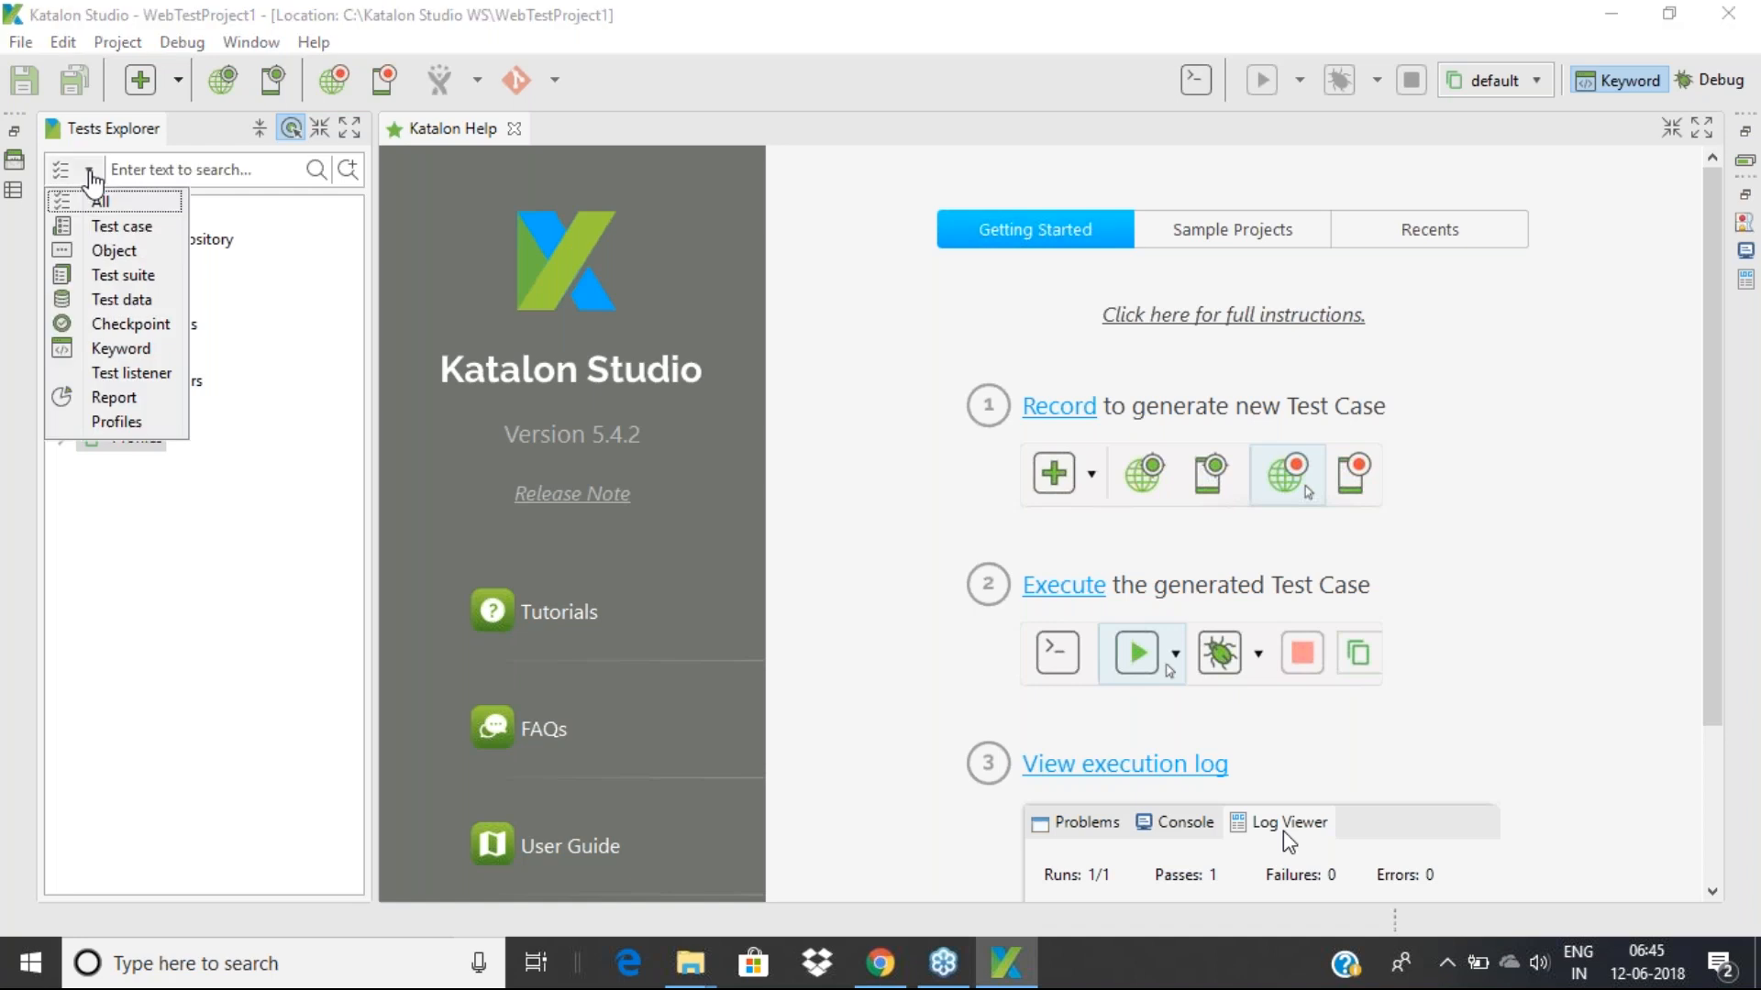
pyautogui.click(119, 228)
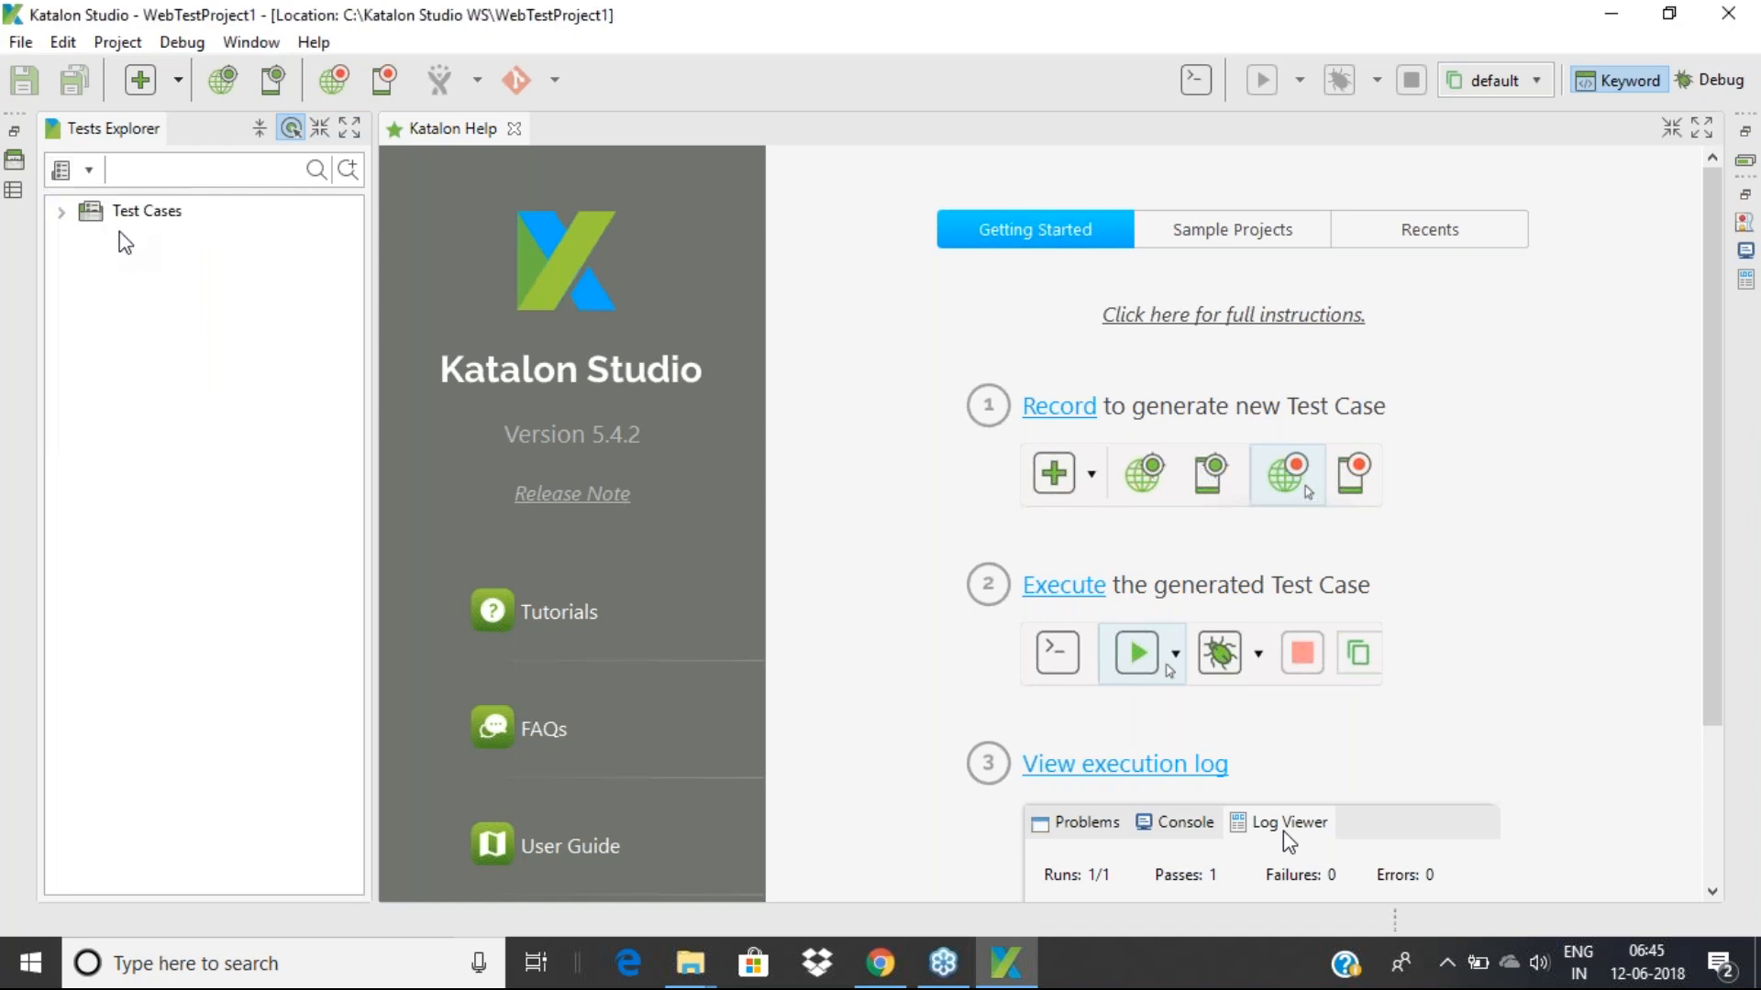
pyautogui.click(89, 171)
pyautogui.click(109, 299)
pyautogui.click(89, 171)
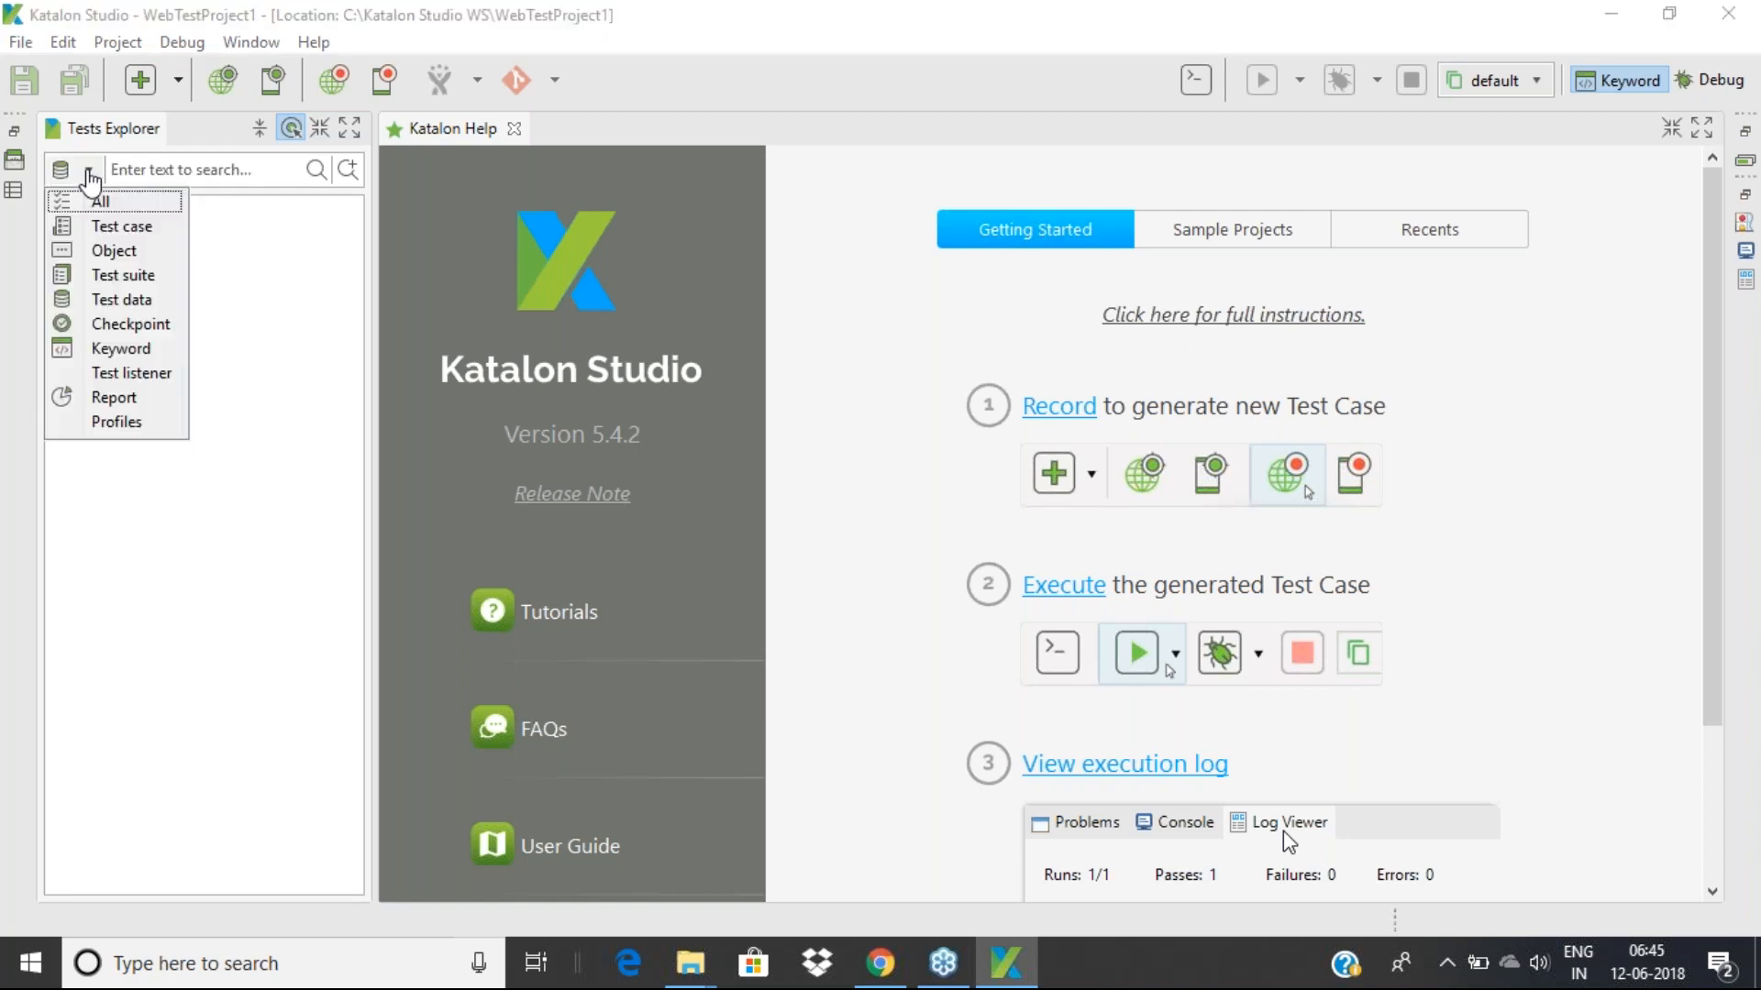
pyautogui.click(104, 354)
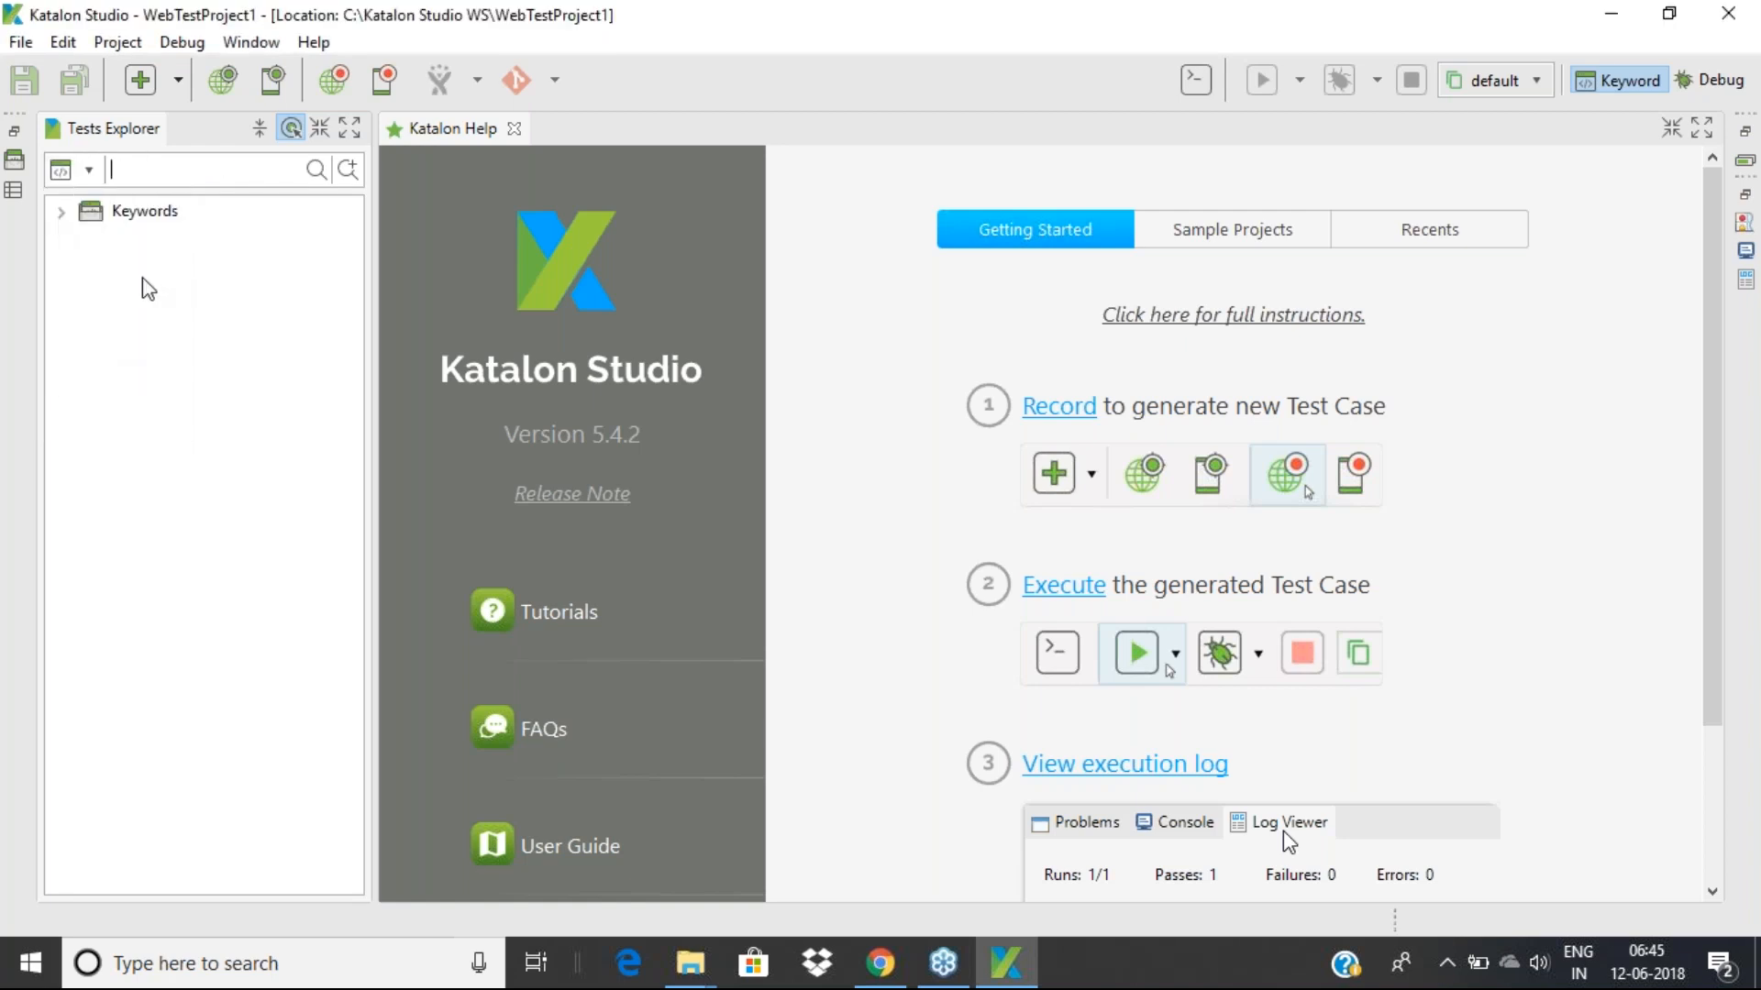
pyautogui.click(90, 170)
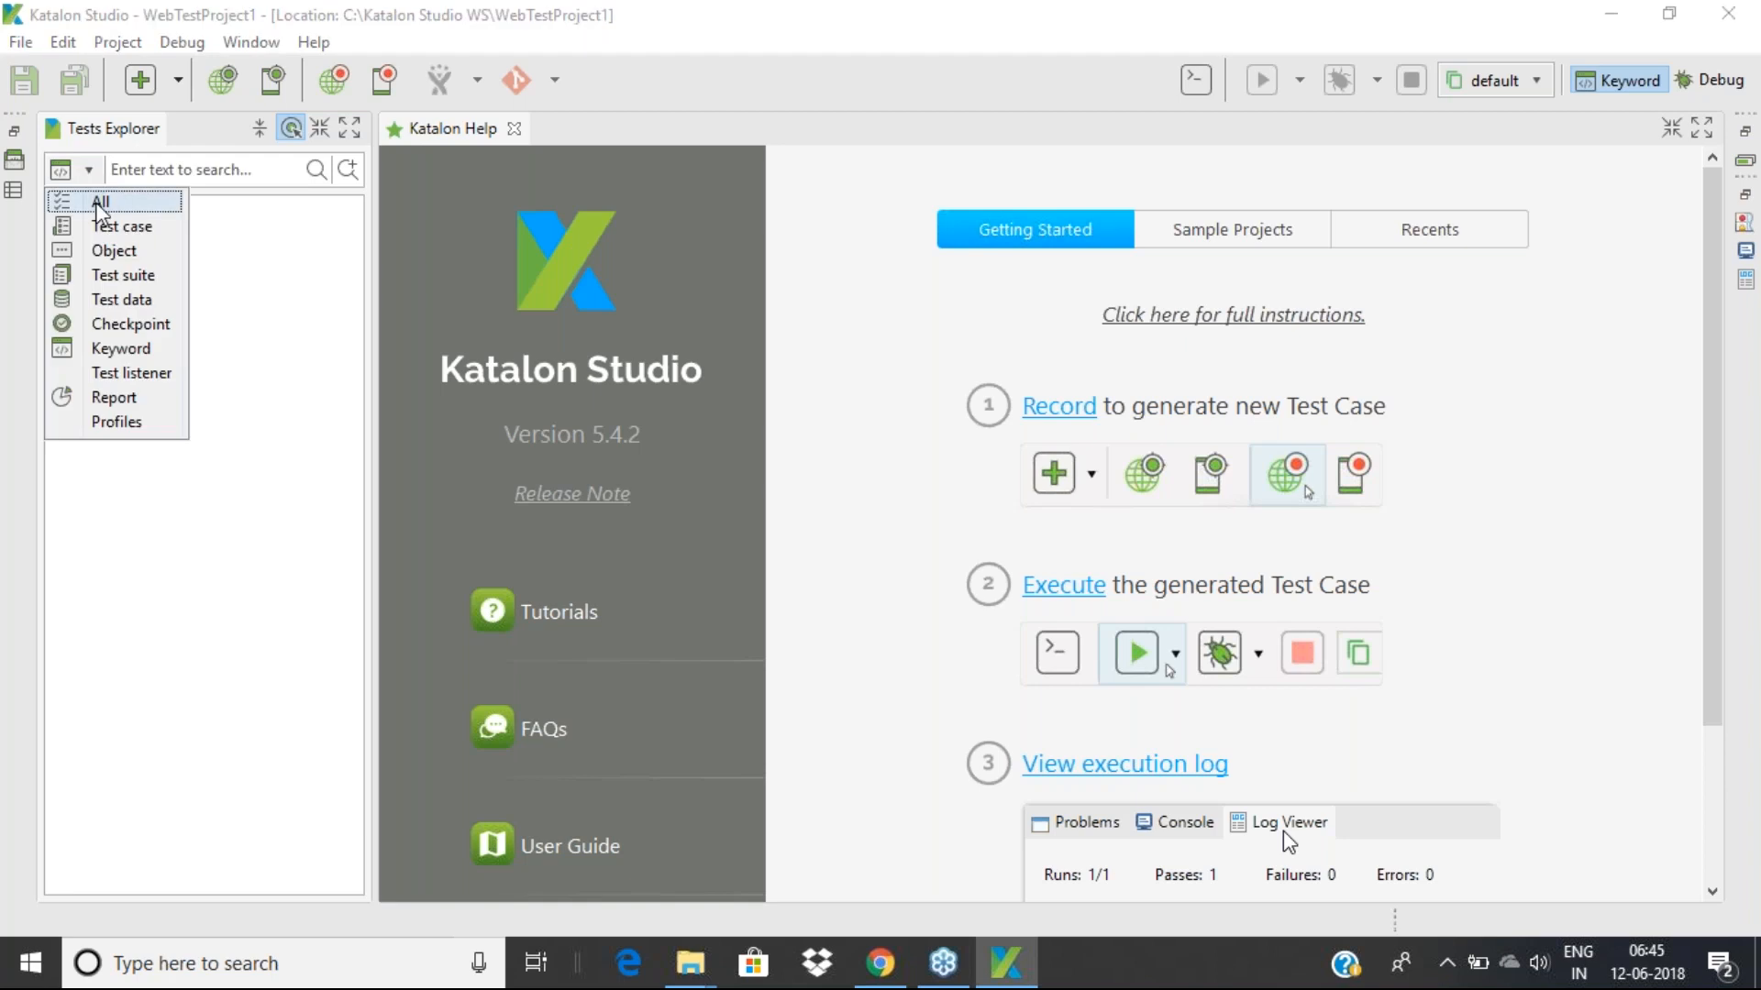
pyautogui.click(99, 205)
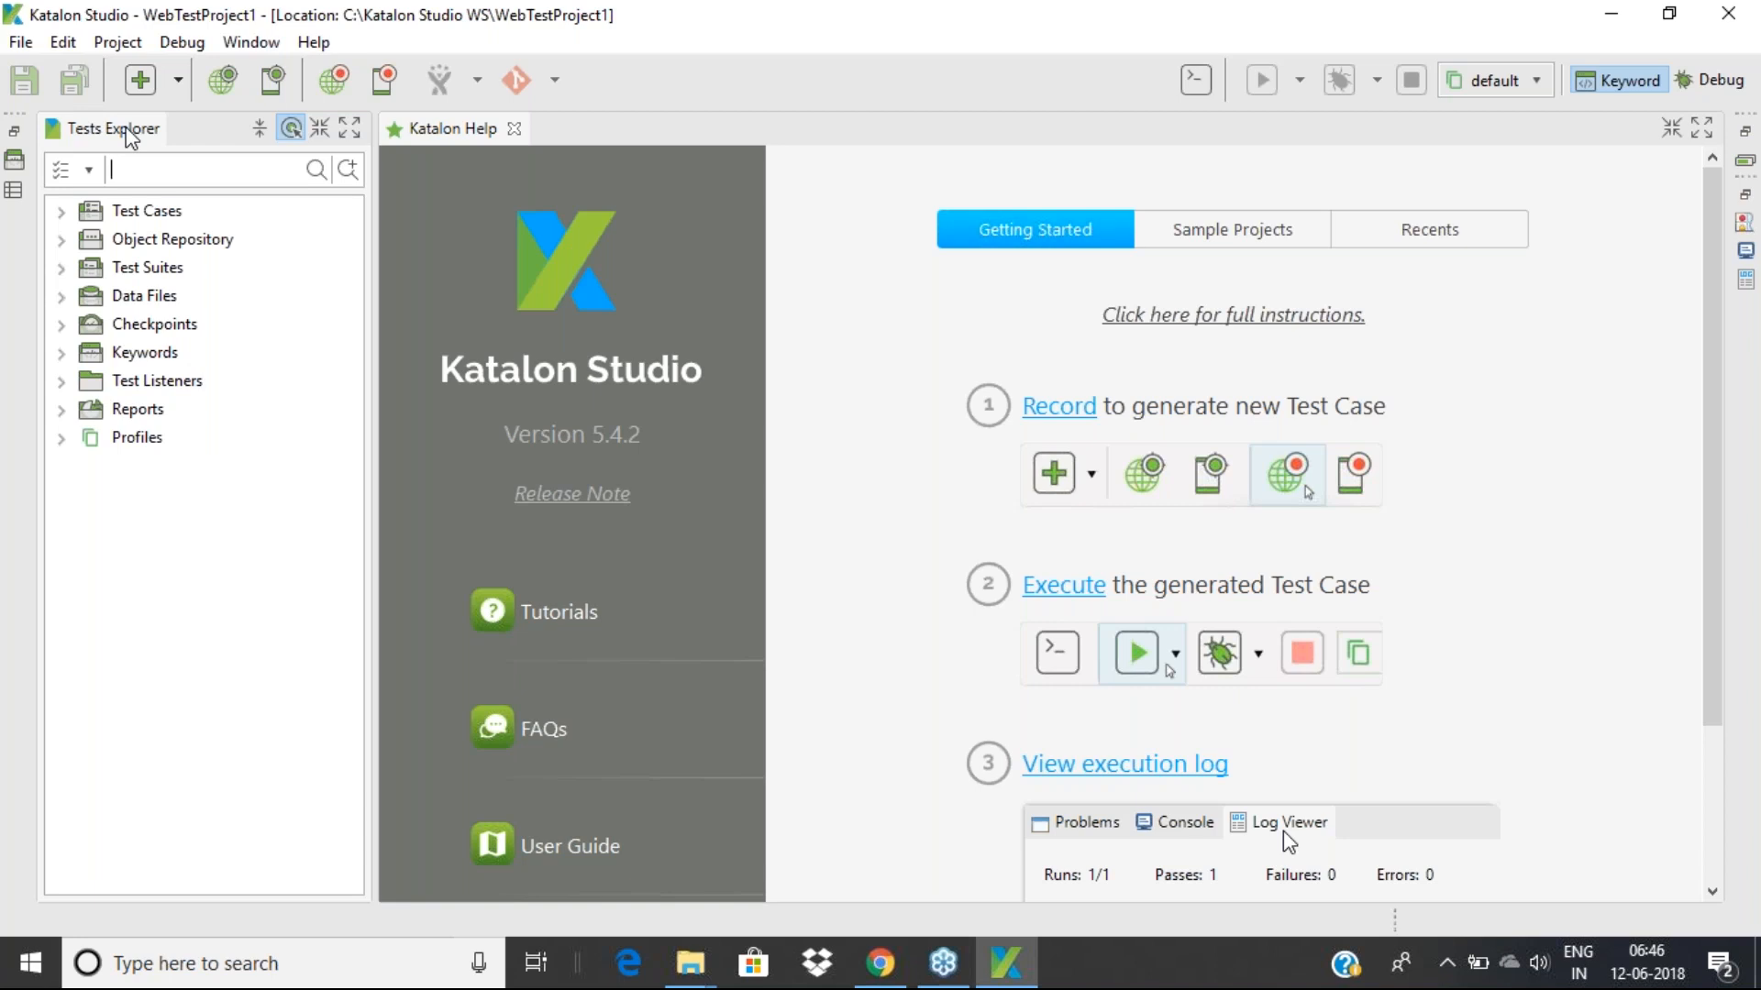
pyautogui.click(117, 42)
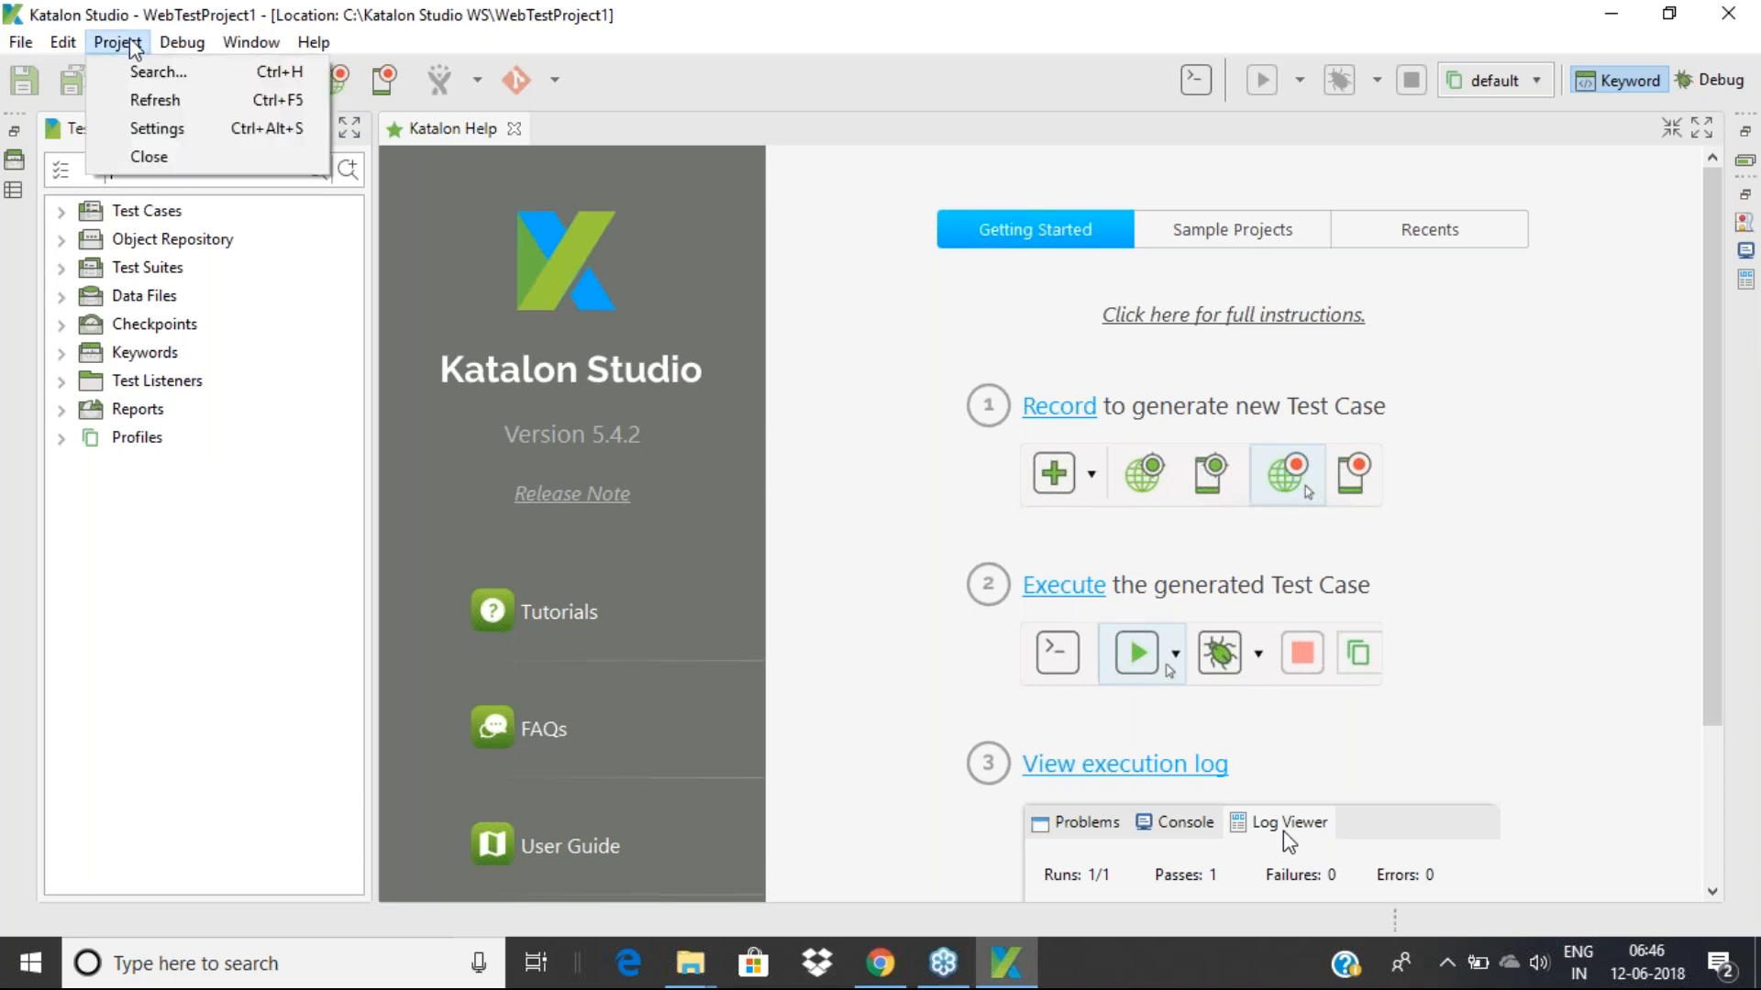
pyautogui.click(169, 136)
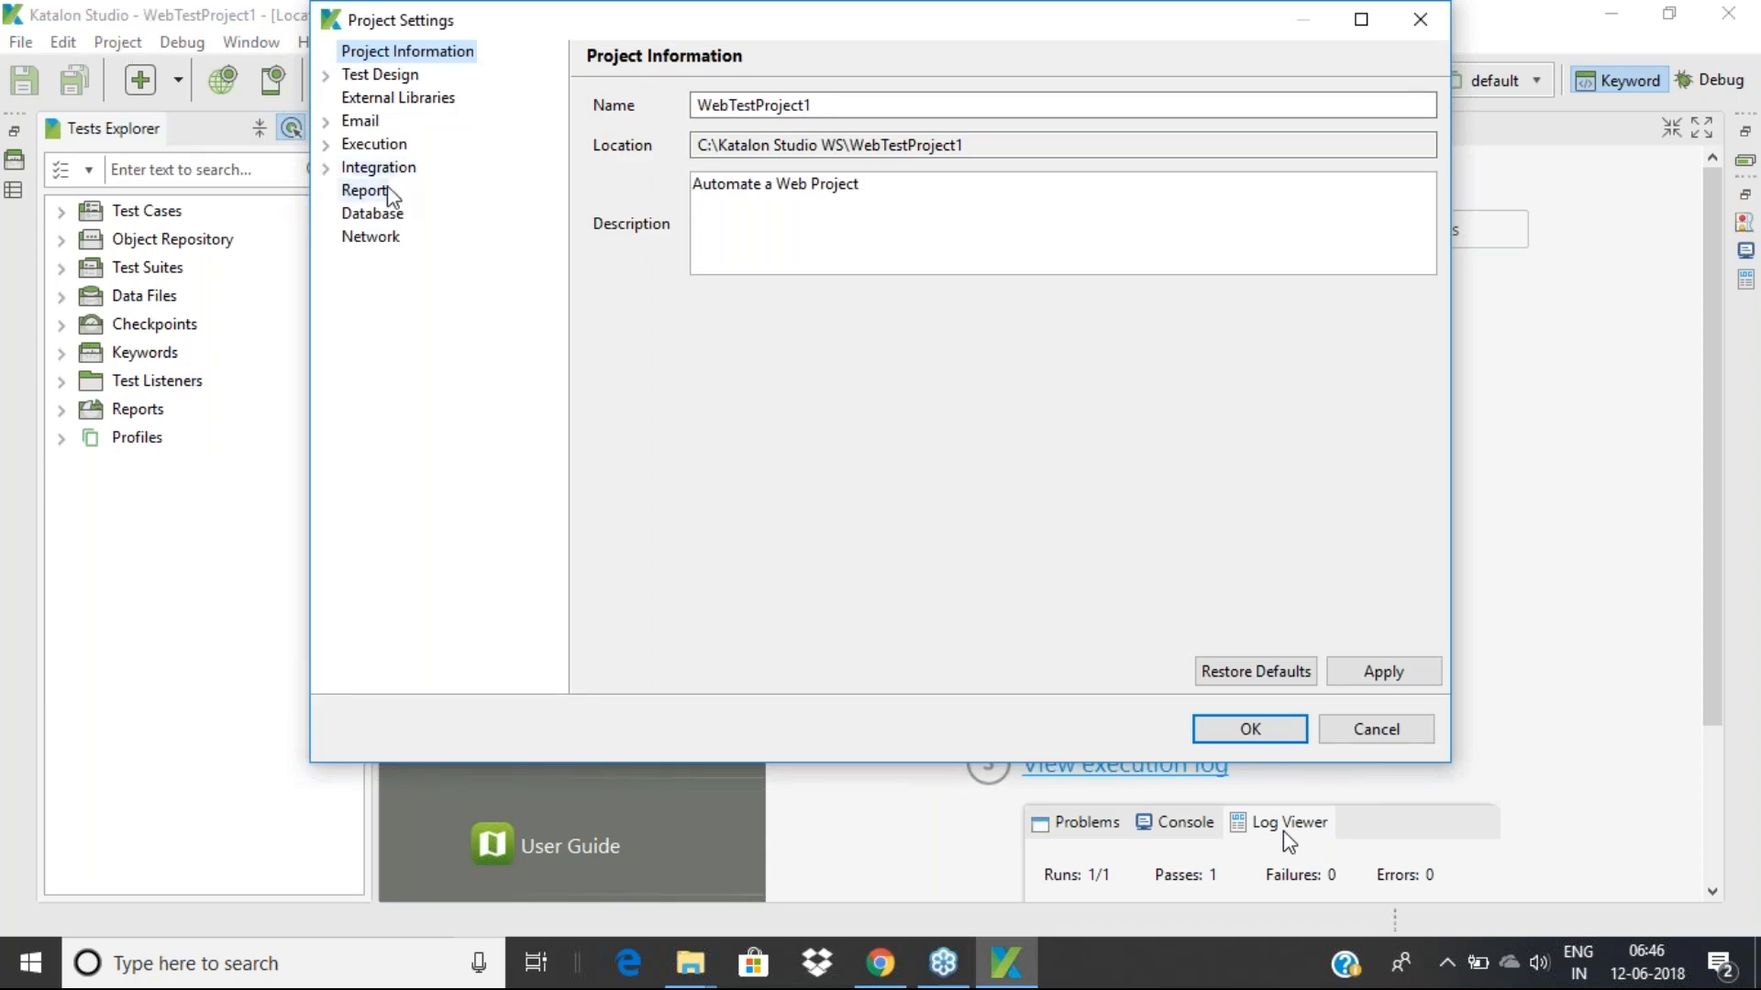
pyautogui.click(1344, 729)
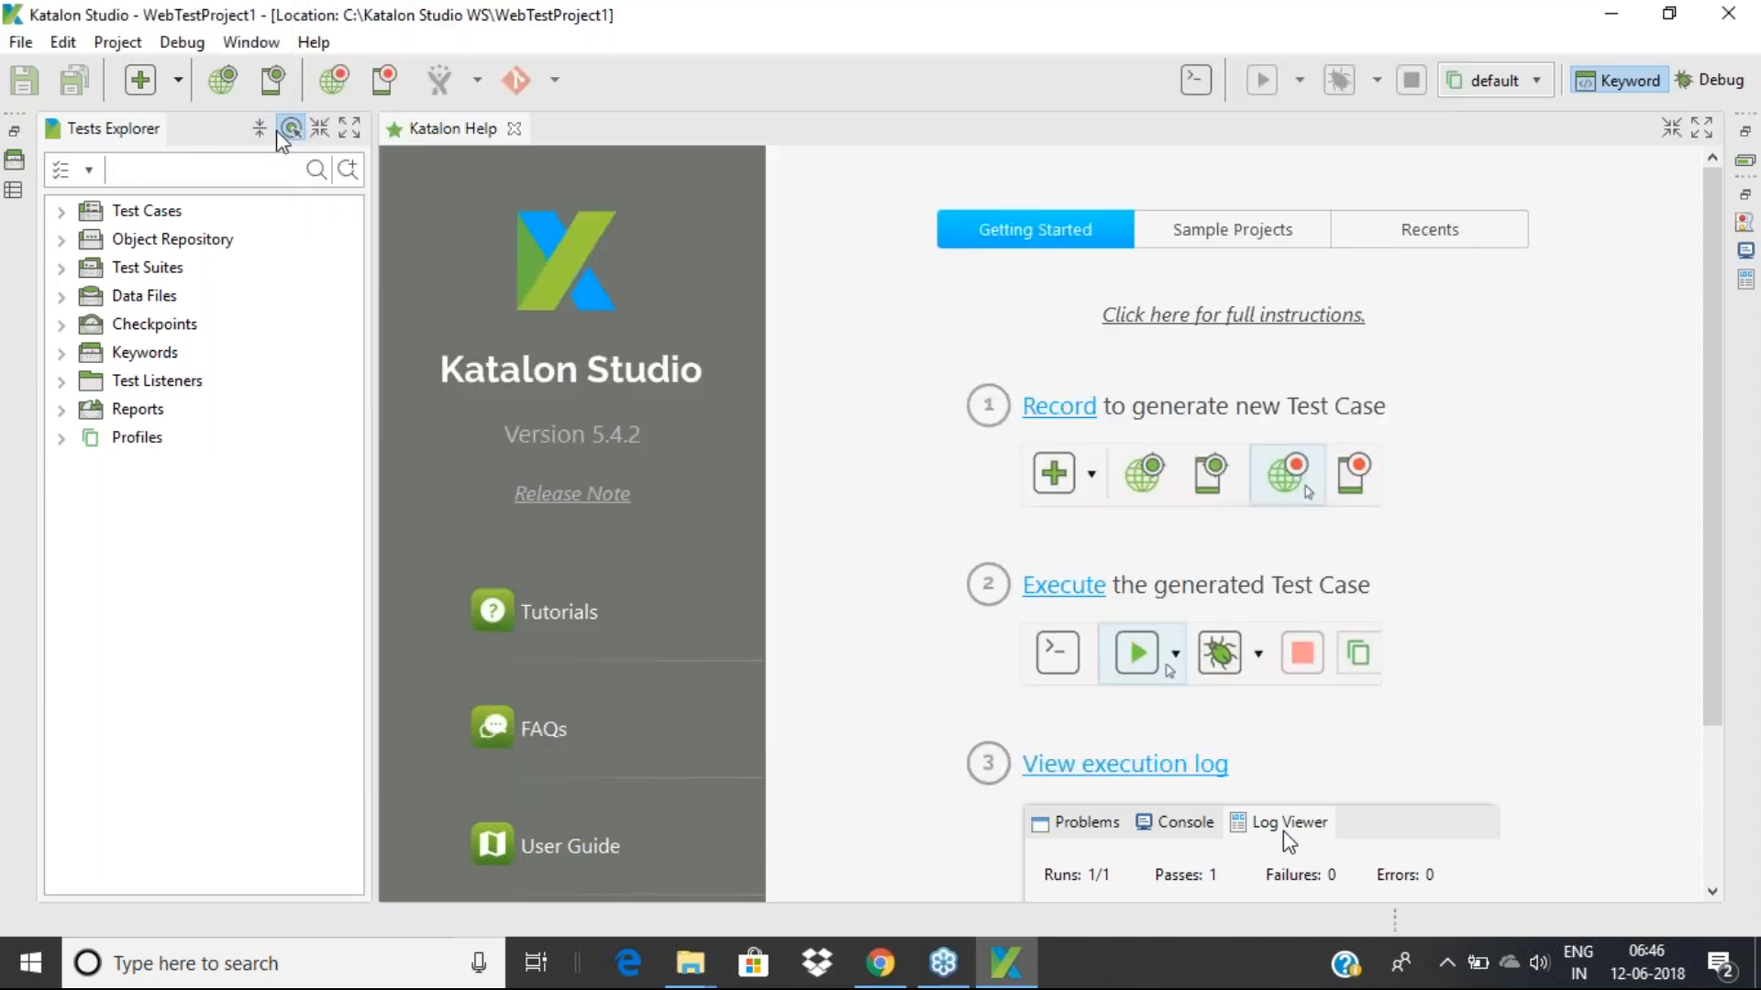
pyautogui.click(127, 42)
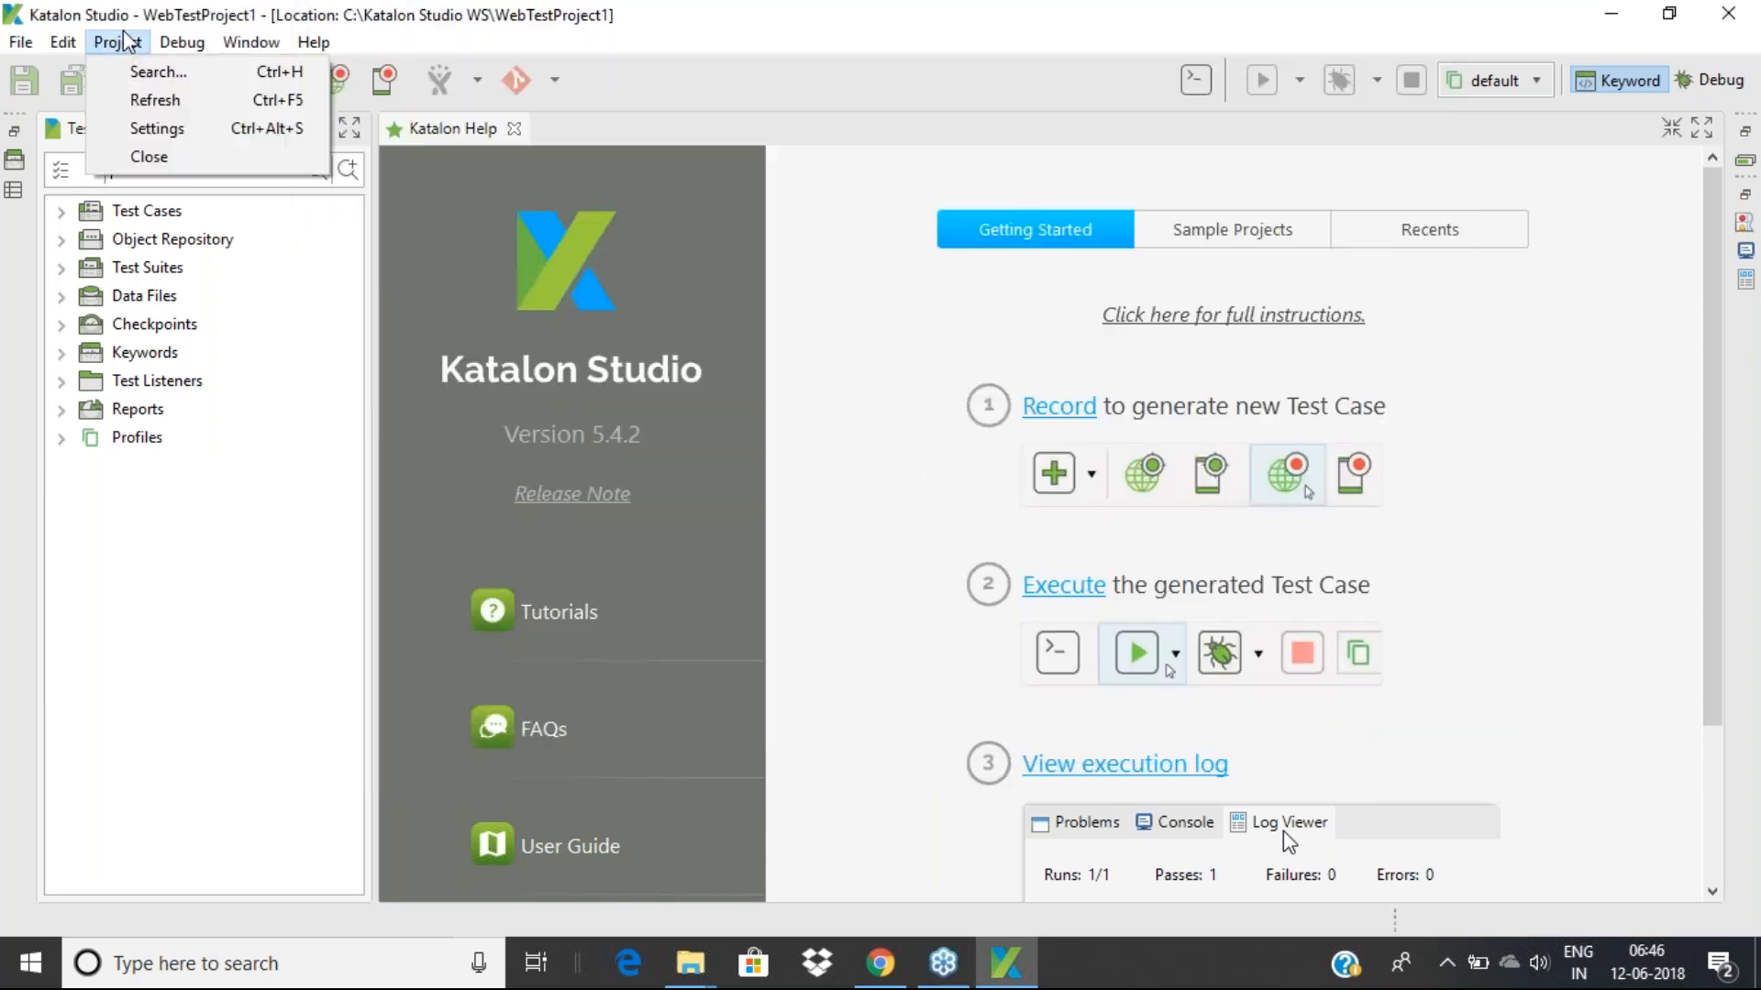
# Open Project Settings and review the project name, location and description fields
pyautogui.click(154, 134)
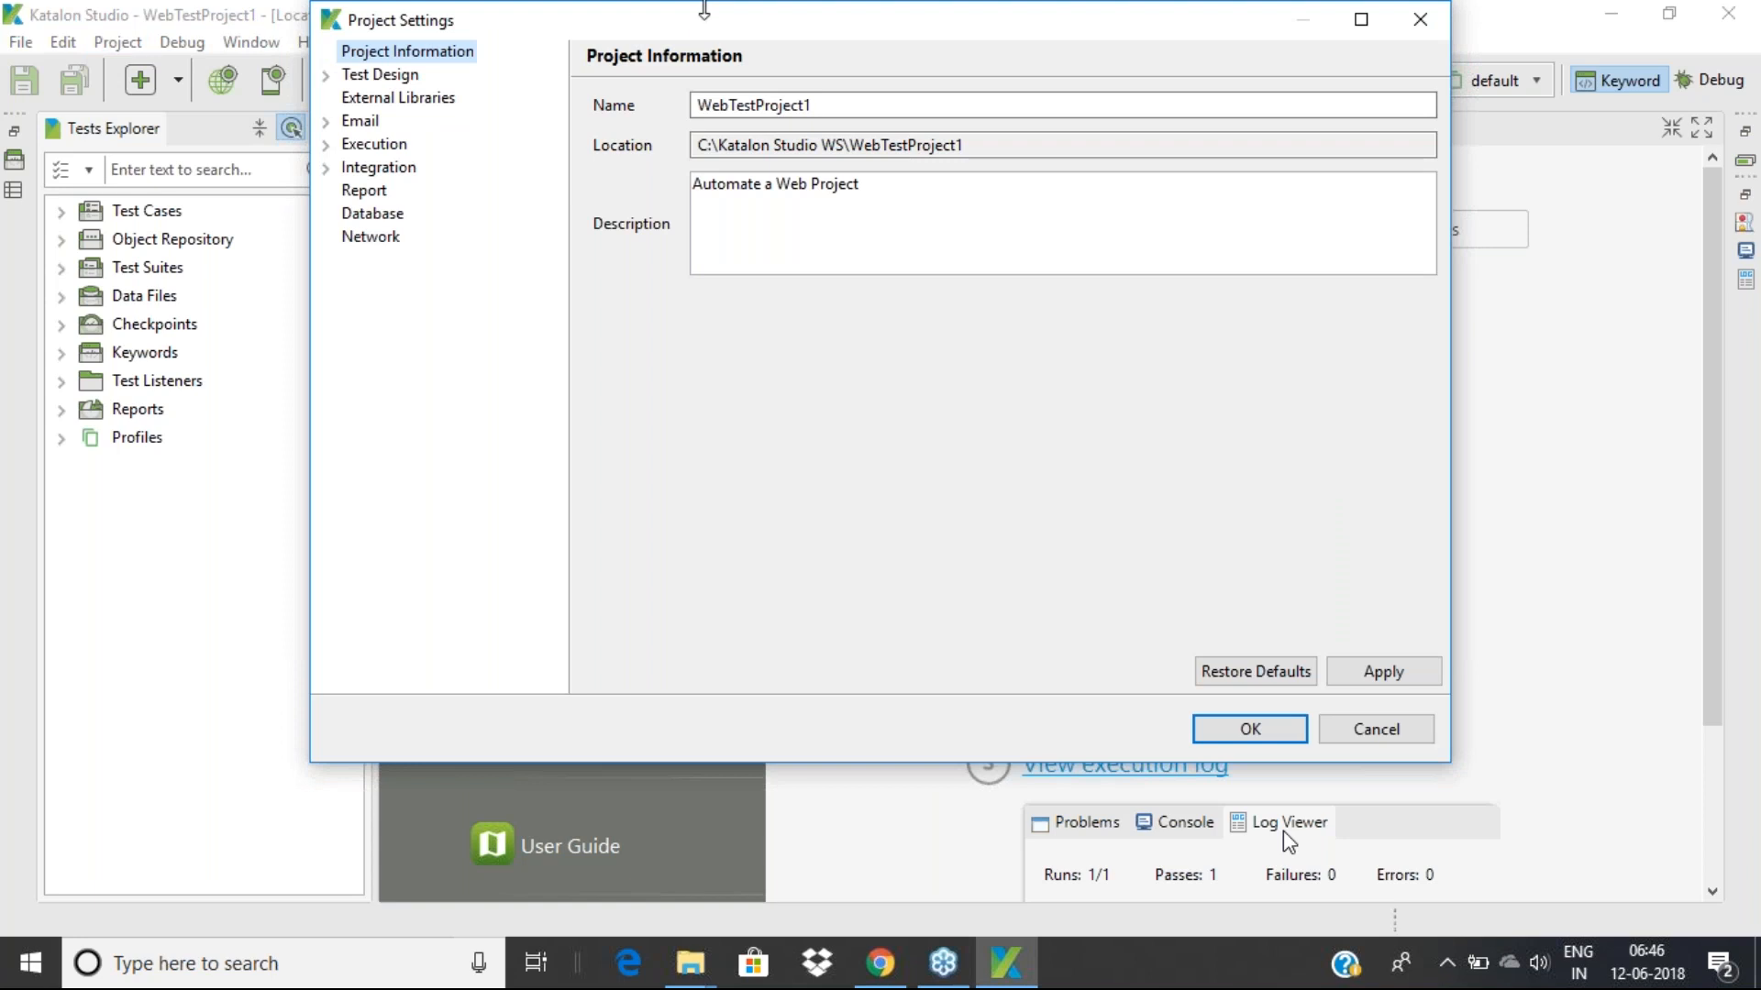
pyautogui.moveTo(696, 24); pyautogui.dragTo(578, 248)
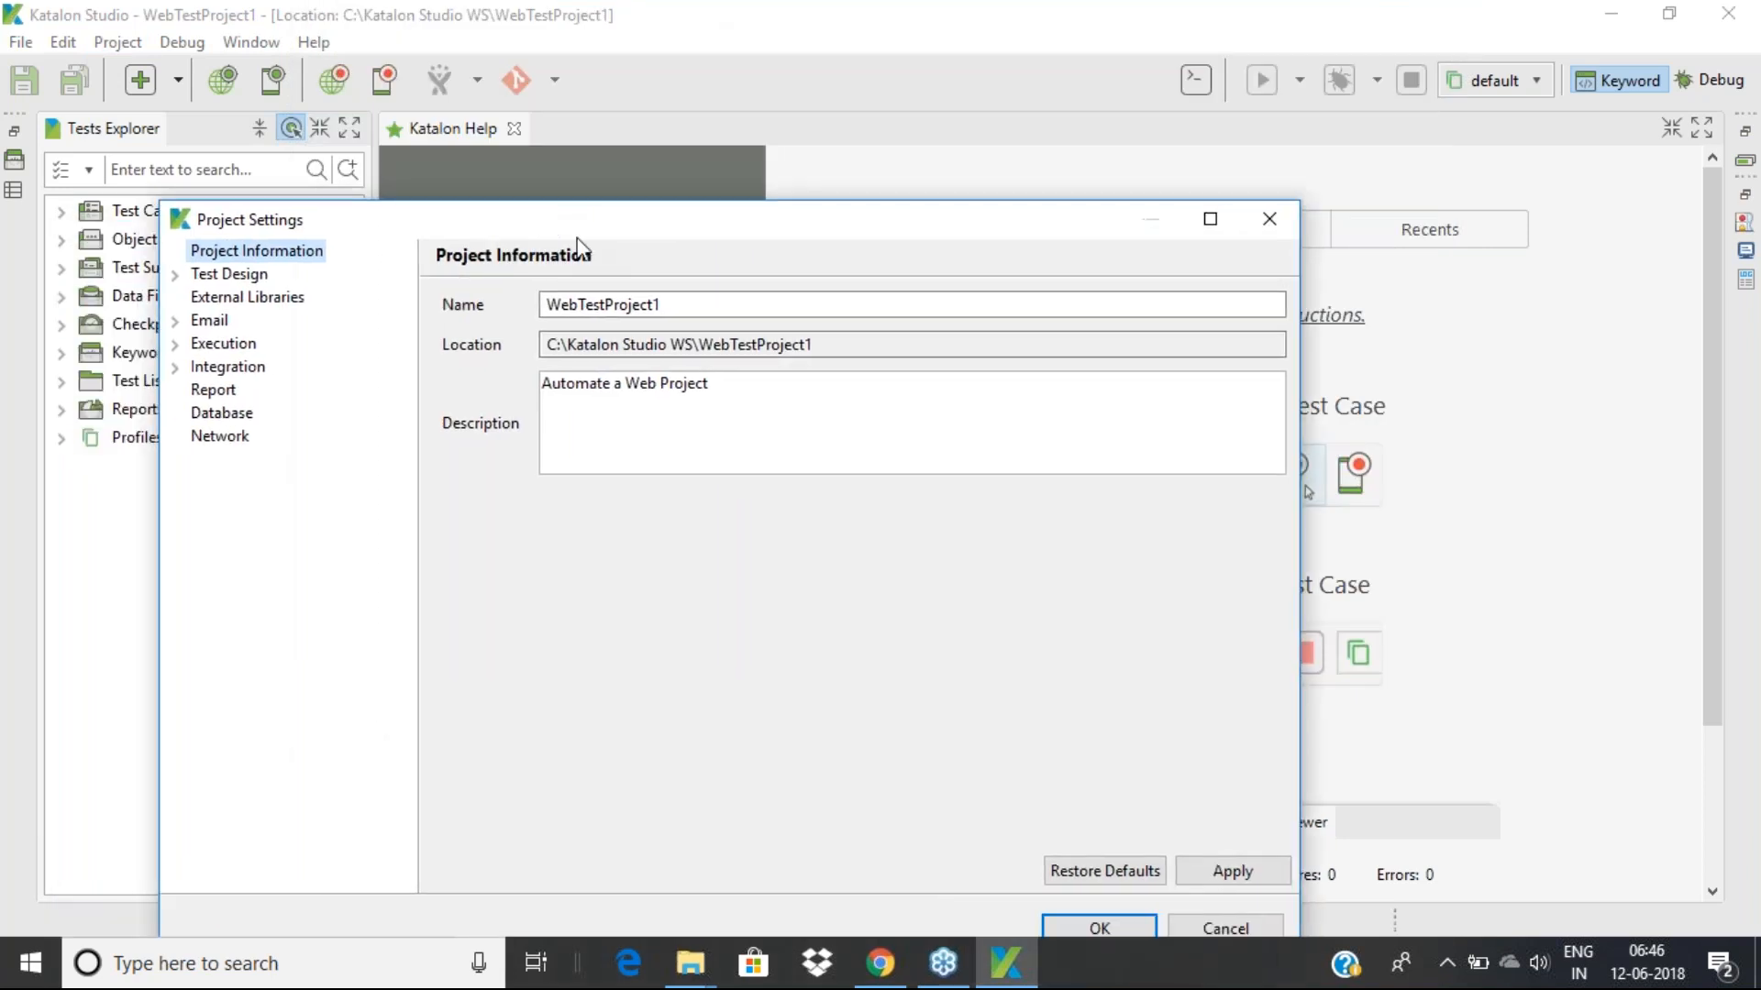
pyautogui.moveTo(668, 303); pyautogui.dragTo(493, 306)
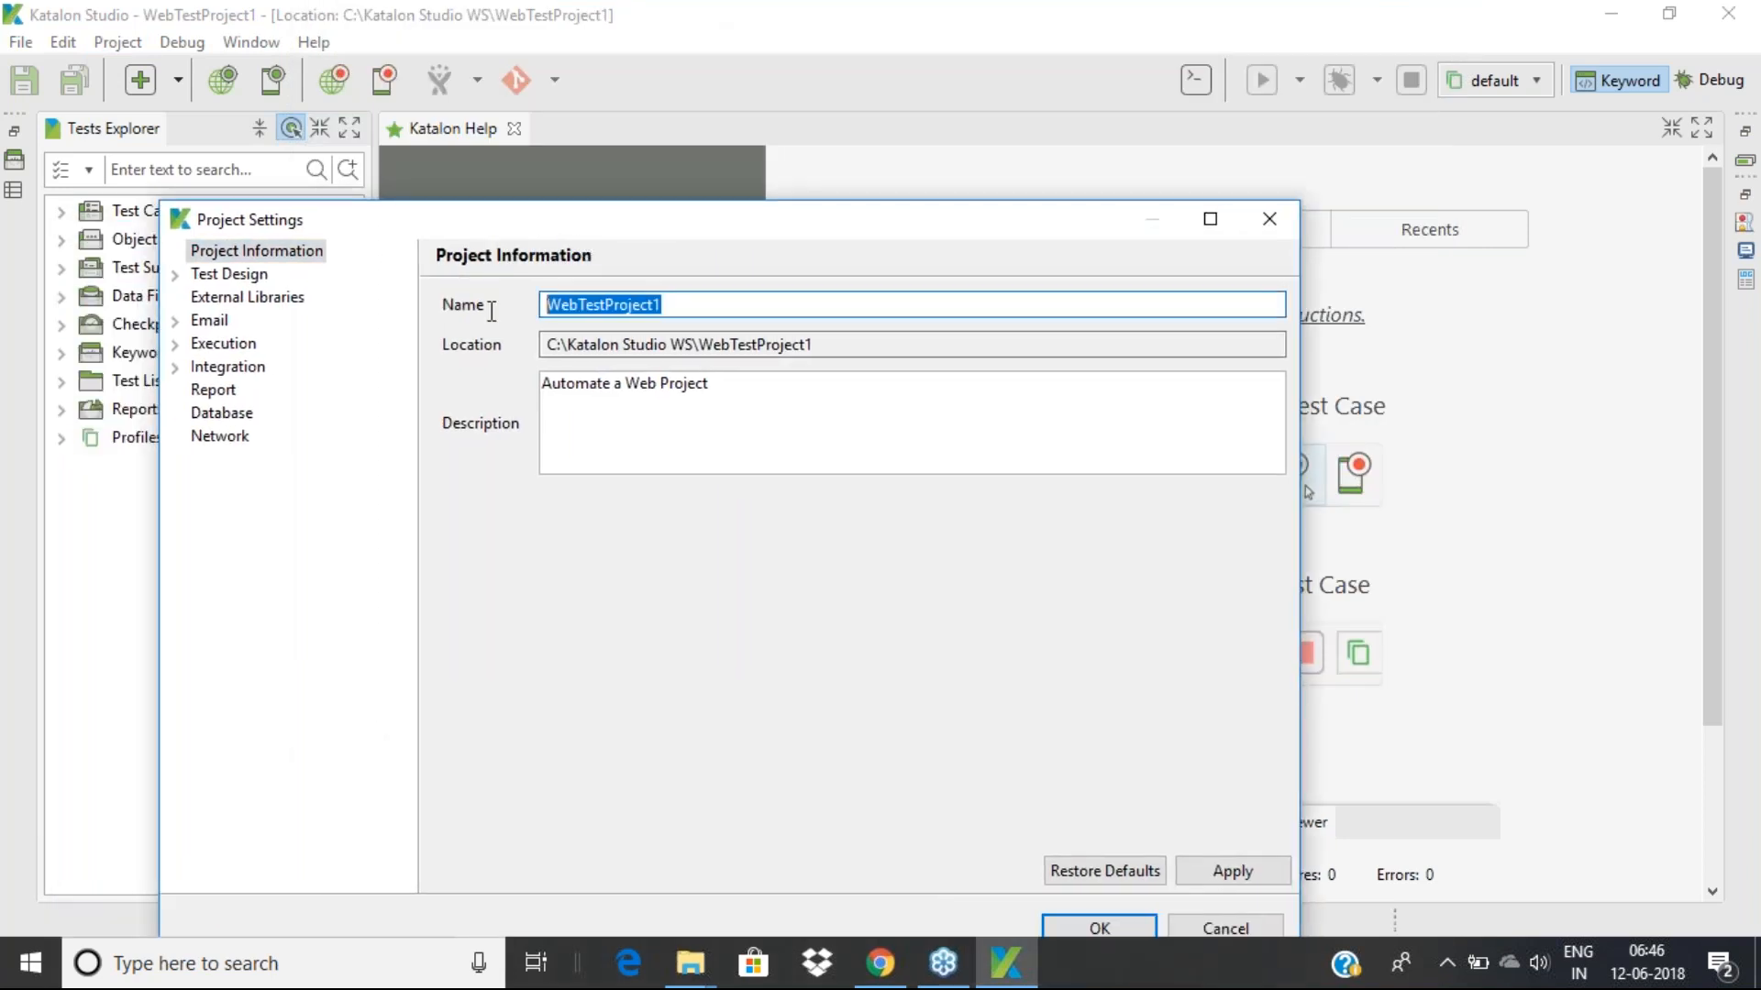
pyautogui.moveTo(831, 347); pyautogui.dragTo(540, 356)
pyautogui.moveTo(723, 391); pyautogui.dragTo(461, 396)
# Show the Test Design > Web Locators page listing the checked id, name, alt and href locators
pyautogui.click(175, 275)
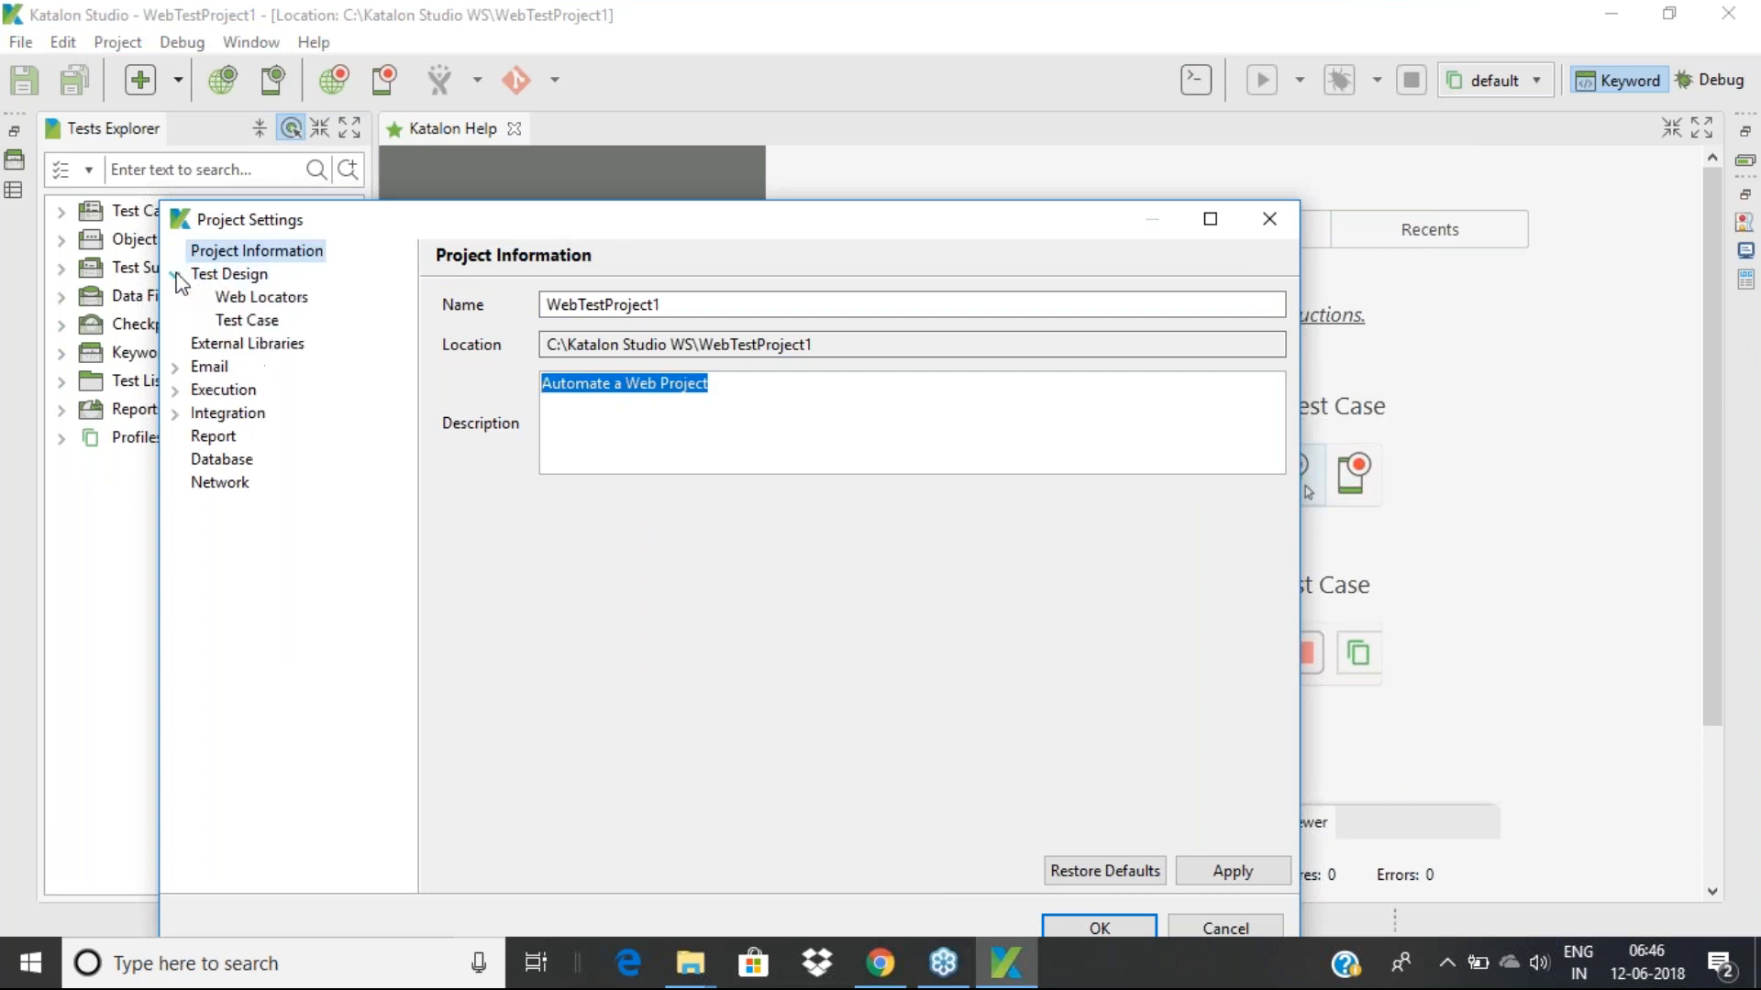
pyautogui.click(229, 274)
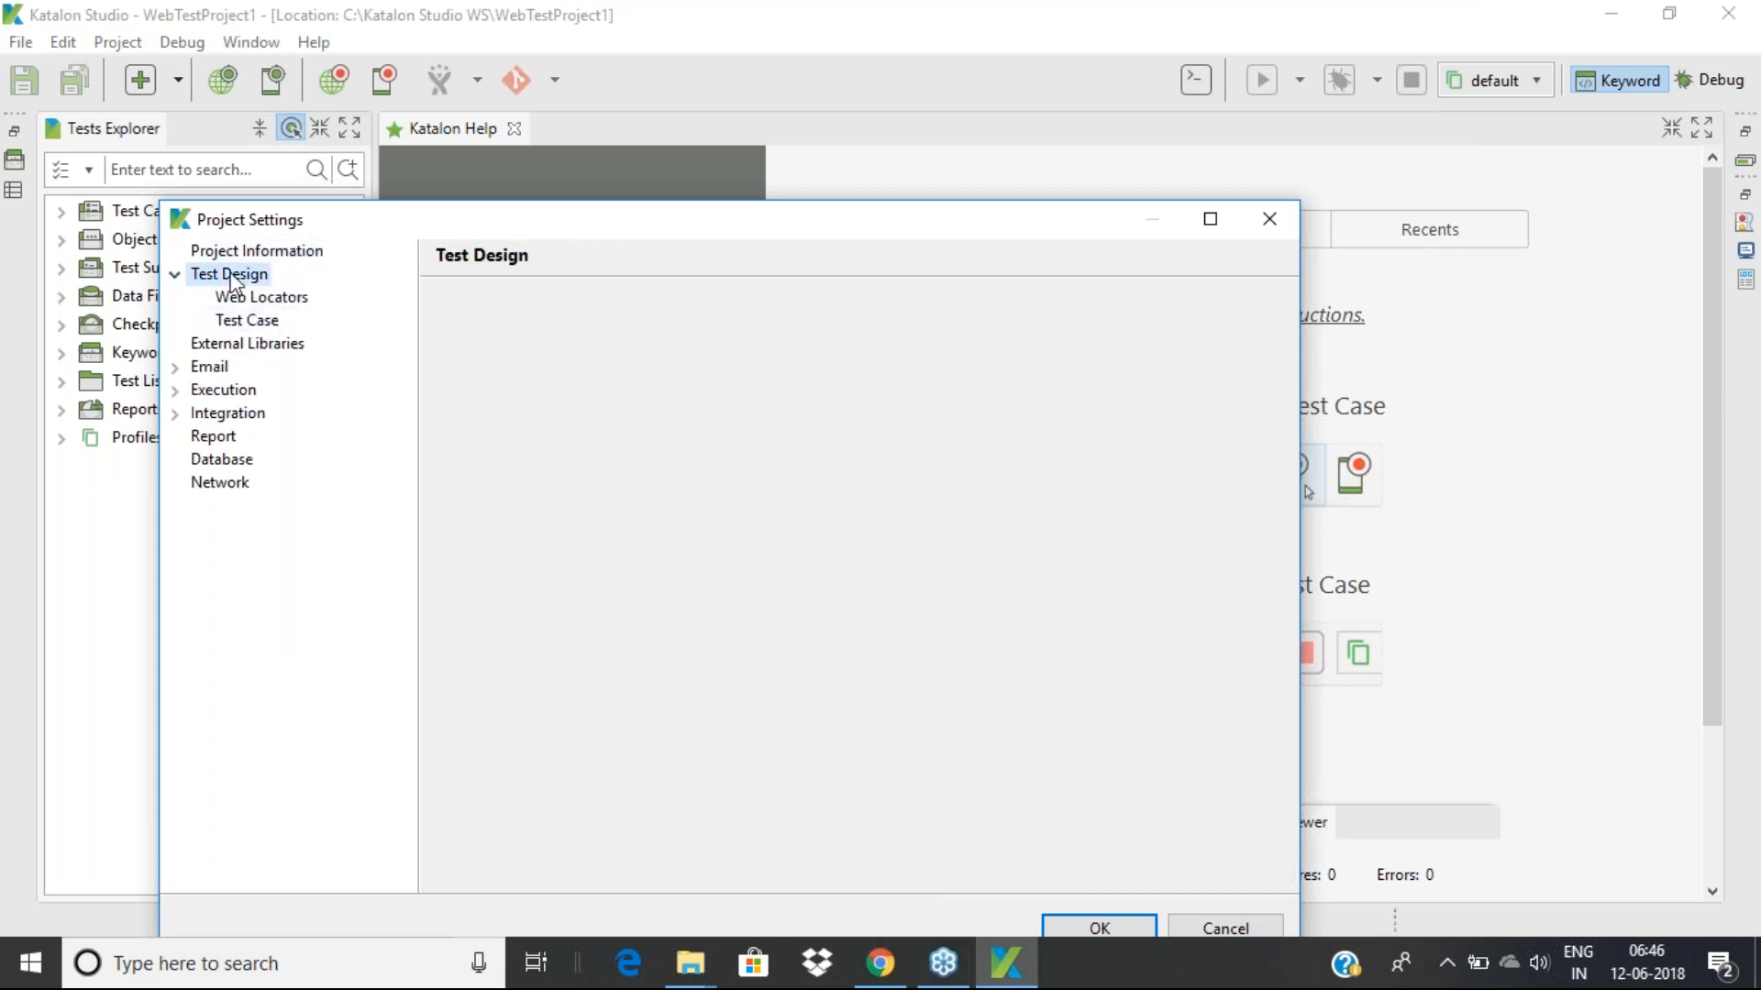
pyautogui.click(266, 298)
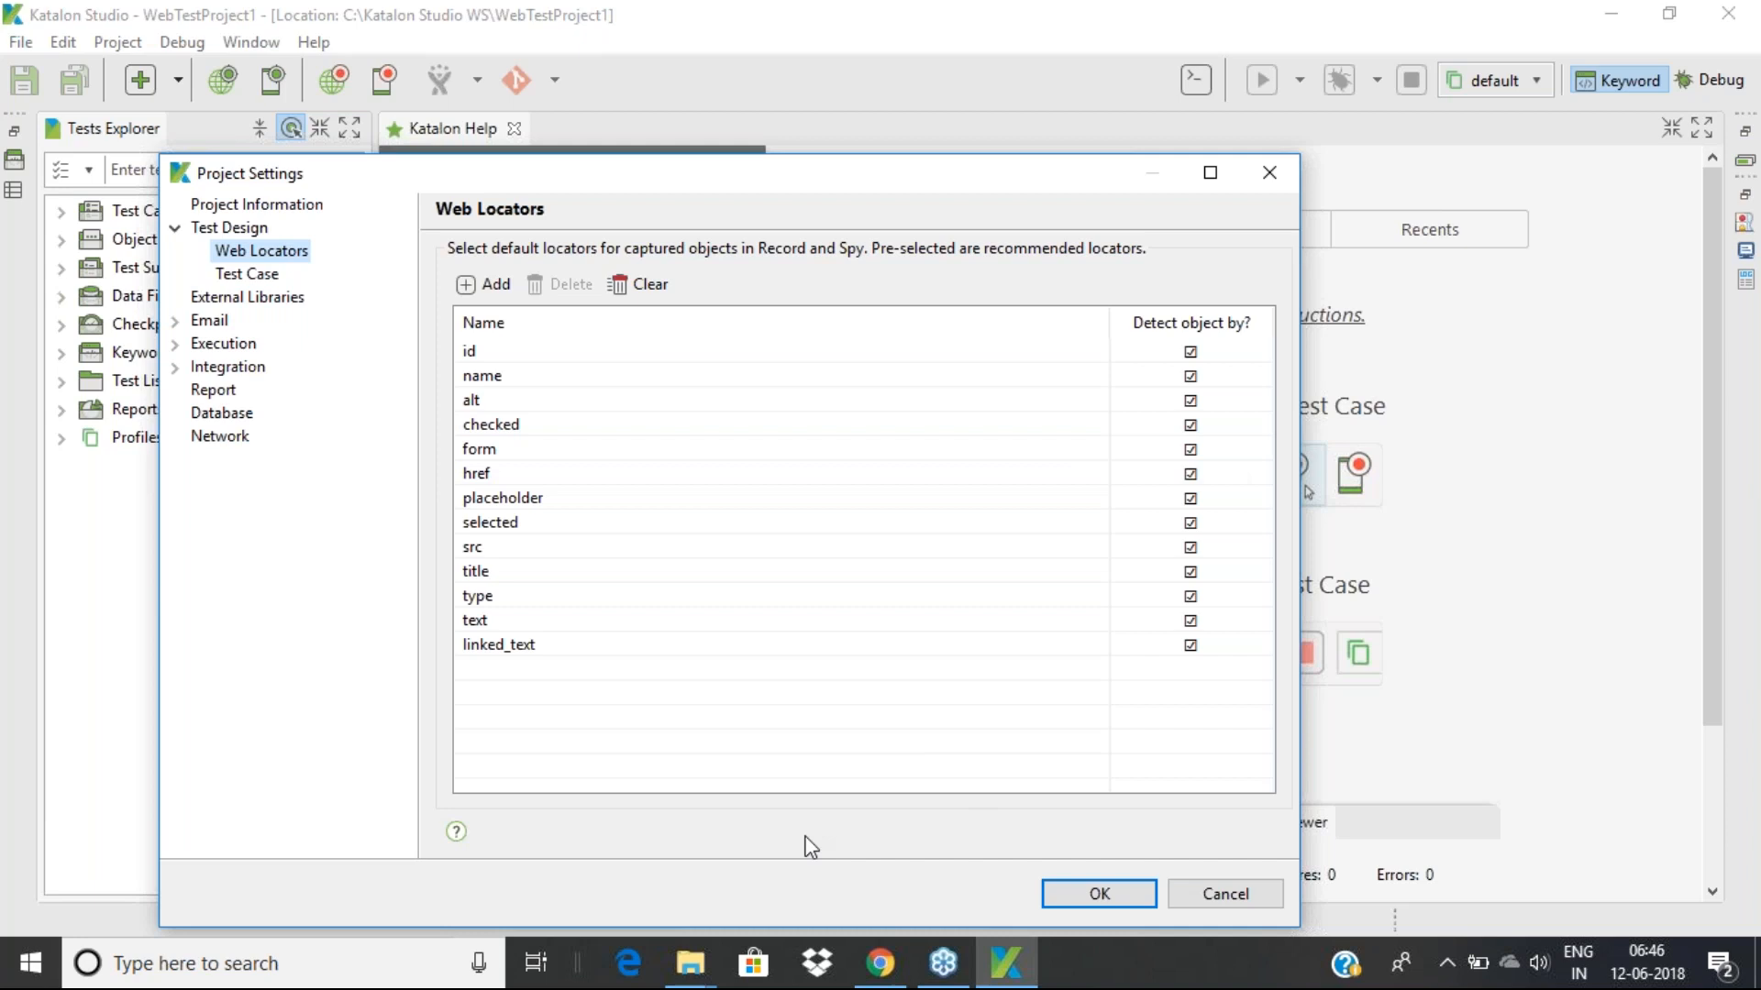
pyautogui.moveTo(886, 978)
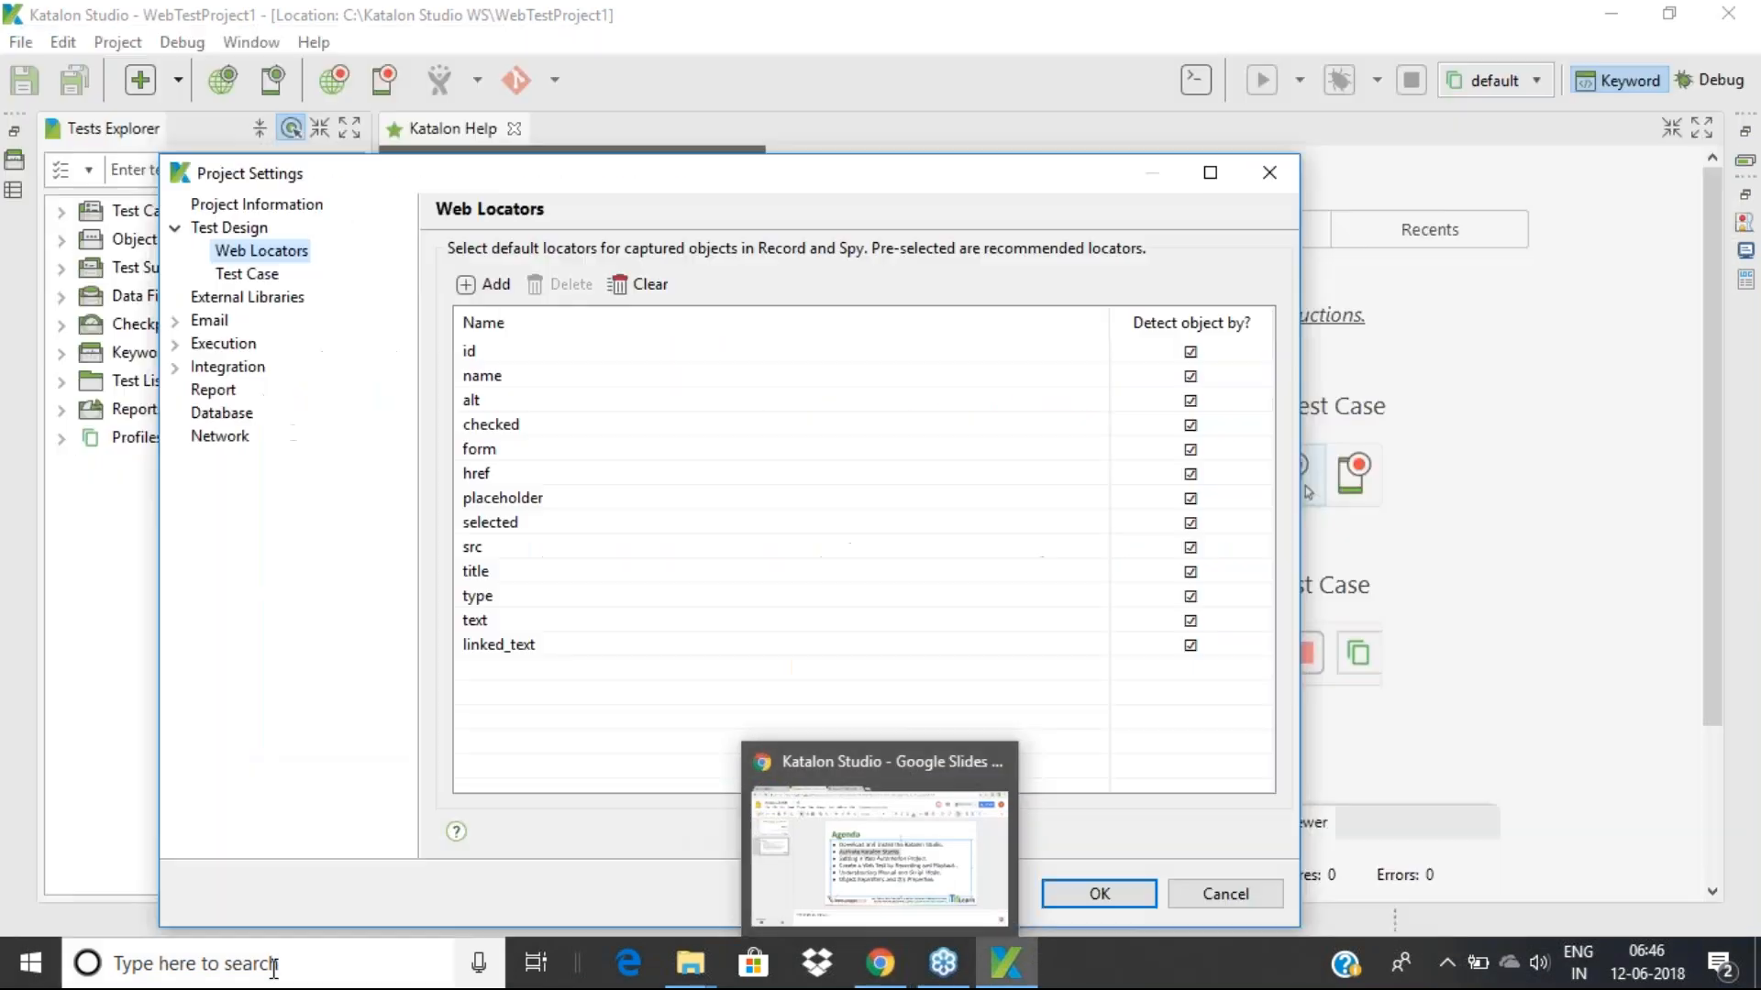
# Launch Firefox by searching 'fire' in Windows and go to slideshare.net by entering 'slid'
pyautogui.click(273, 966)
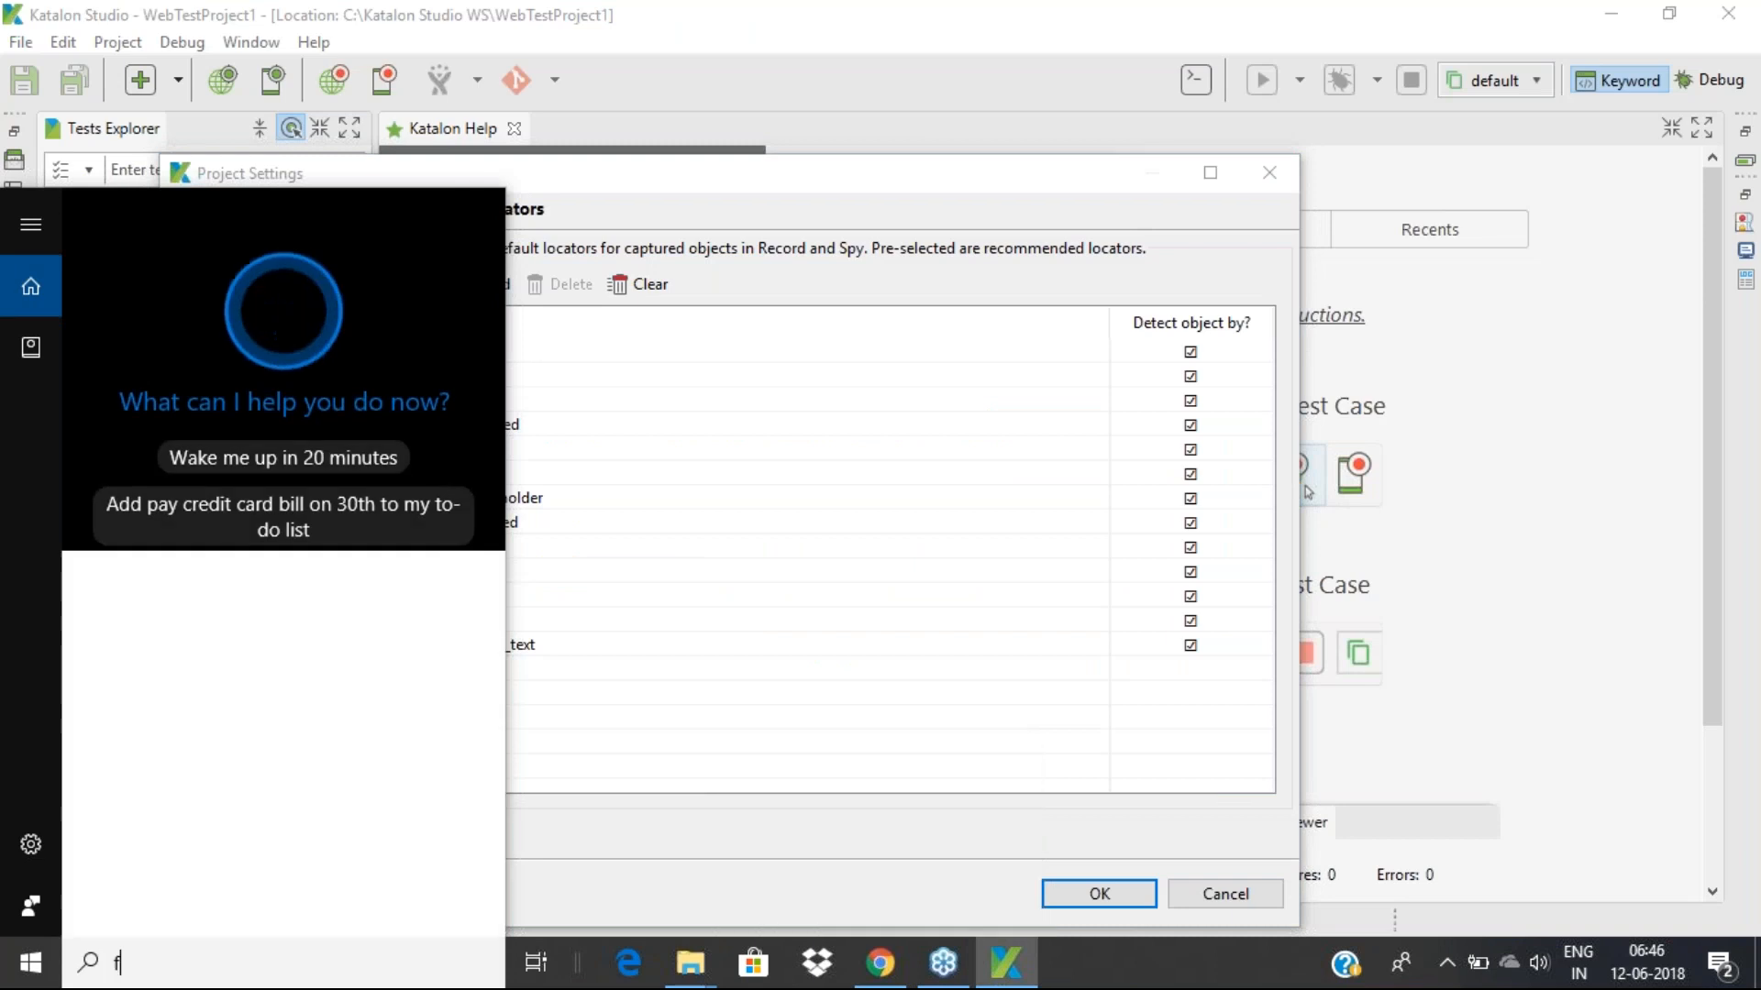
pyautogui.write('fire')
pyautogui.press('Return')
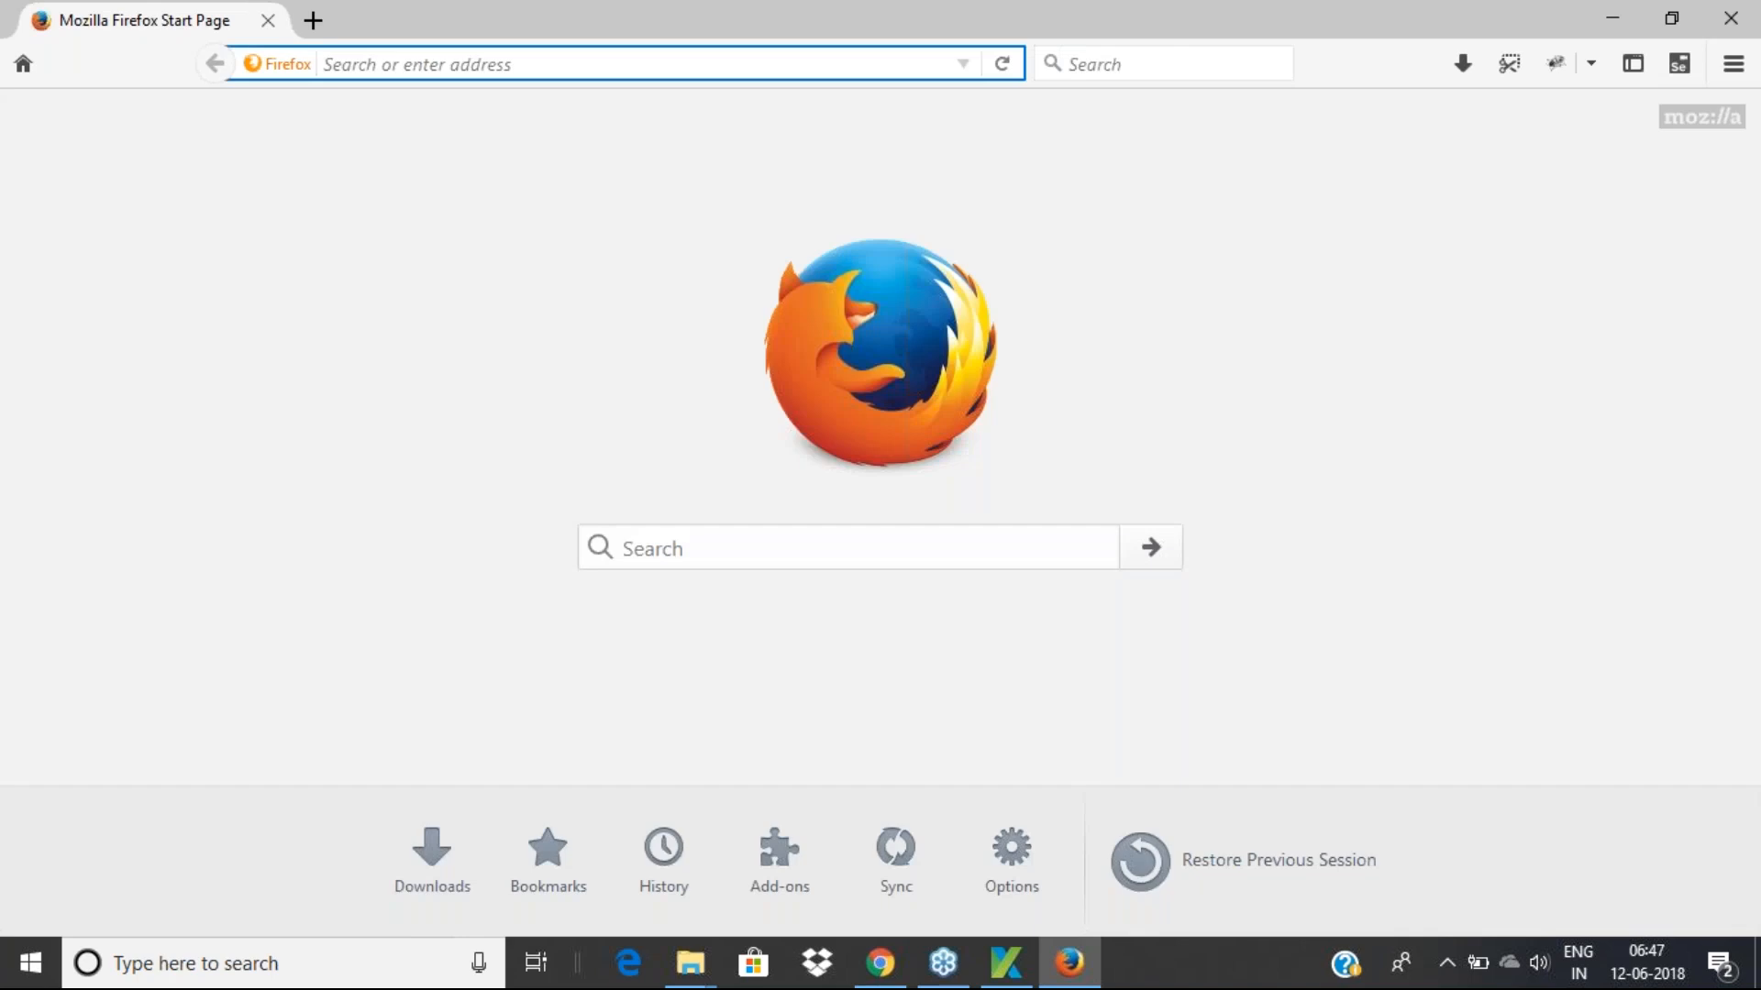
pyautogui.write('slideshare.net')
pyautogui.press('Return')
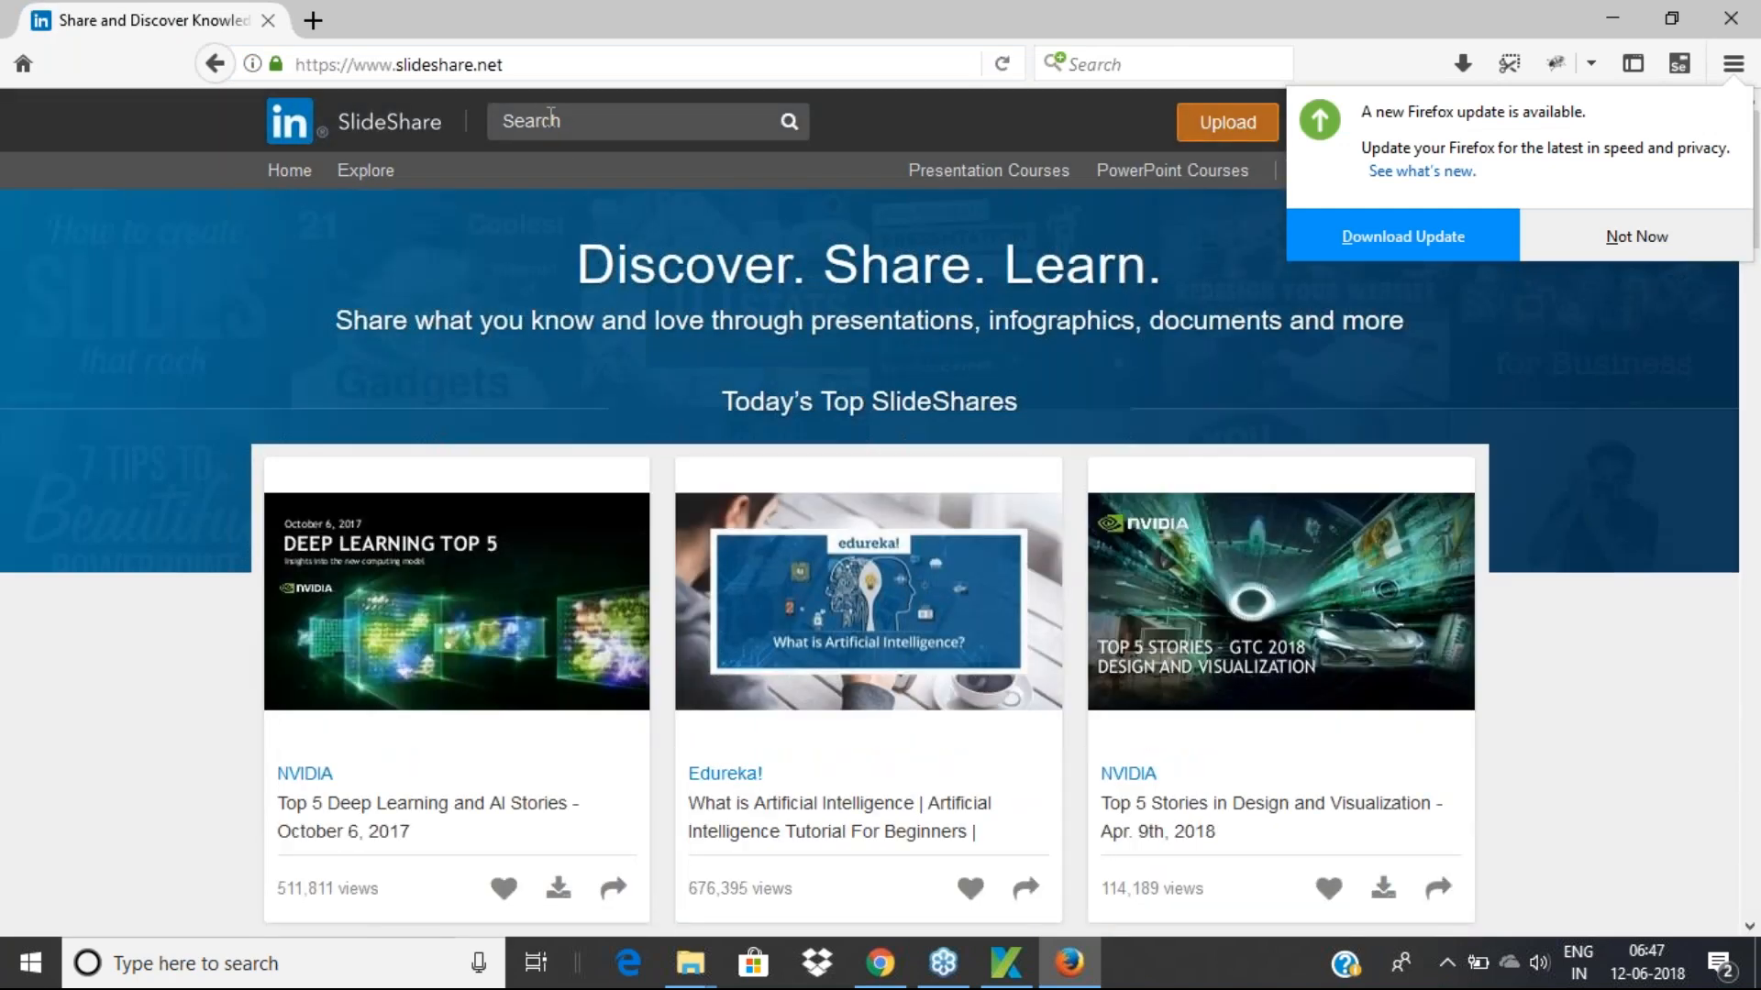
# Inspect the SlideShare search box to reveal its input with id nav-search-query and name q
pyautogui.rightClick(550, 114)
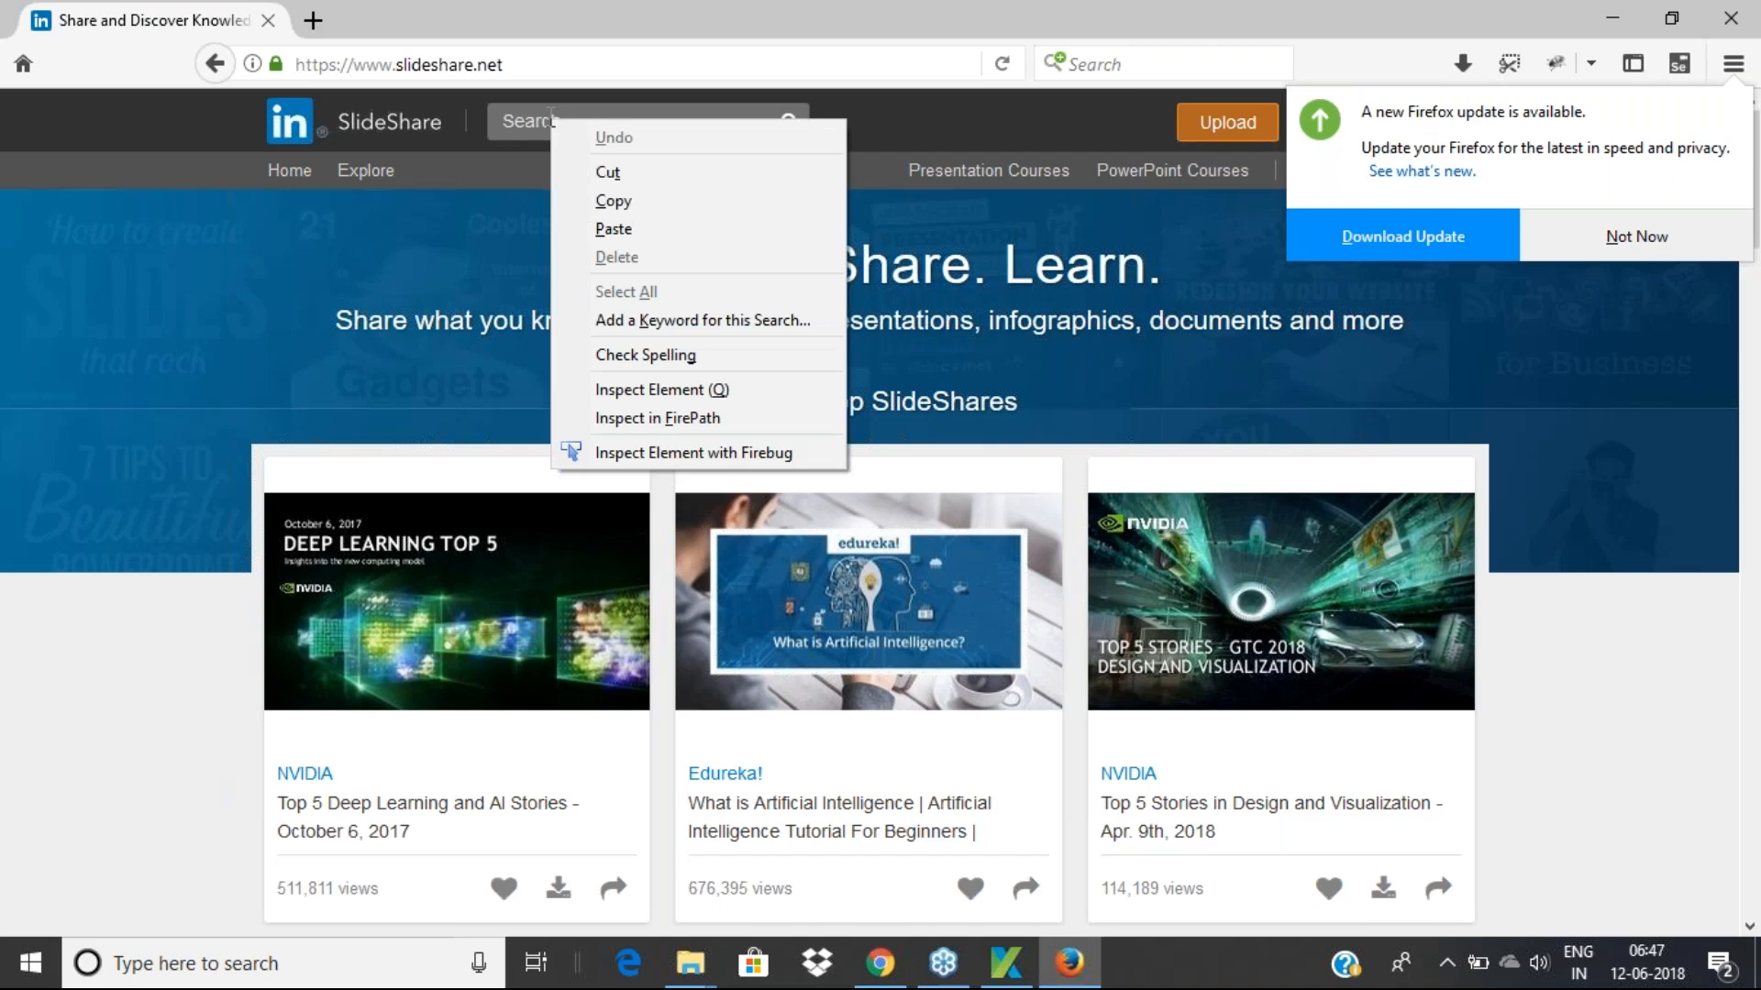
pyautogui.click(614, 392)
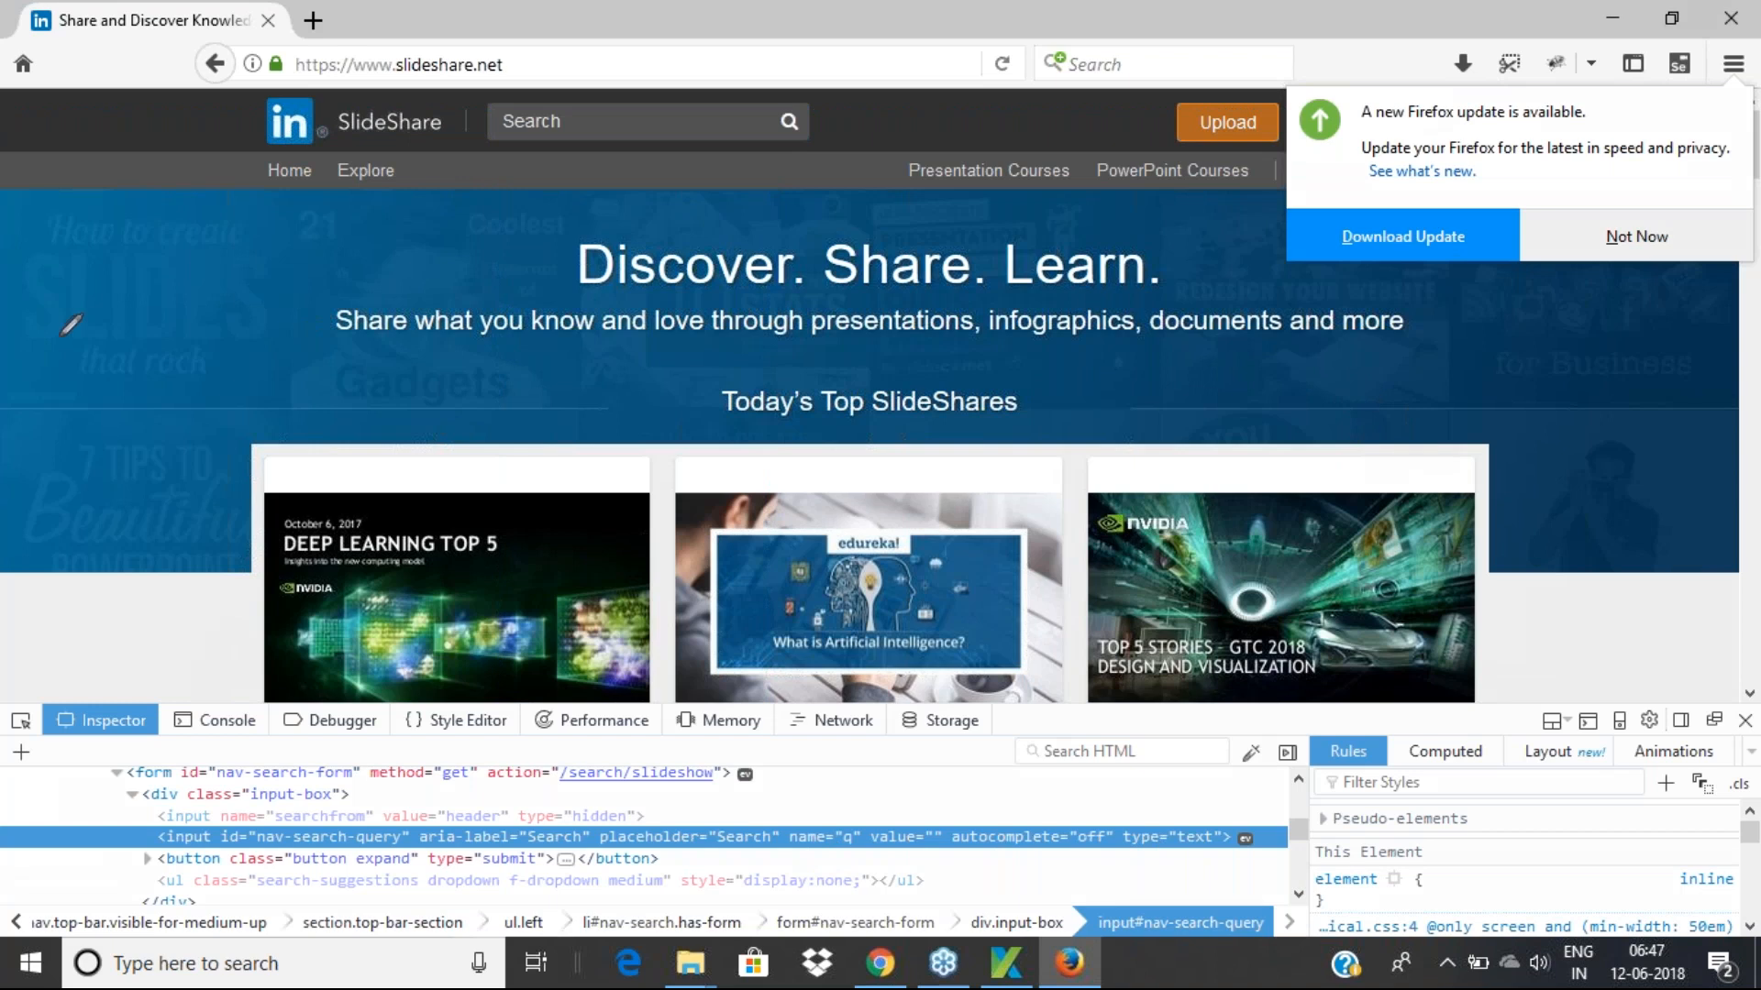
# Sketch a blue page outline with a label over the SlideShare banner
pyautogui.moveTo(71, 309); pyautogui.dragTo(156, 536)
pyautogui.moveTo(68, 305)
pyautogui.mouseDown()
pyautogui.moveTo(266, 241)
pyautogui.moveTo(362, 489)
pyautogui.moveTo(235, 536)
pyautogui.moveTo(154, 541)
pyautogui.mouseUp()
pyautogui.moveTo(101, 273)
pyautogui.mouseDown()
pyautogui.moveTo(156, 209)
pyautogui.moveTo(182, 237)
pyautogui.moveTo(168, 192)
pyautogui.mouseUp()
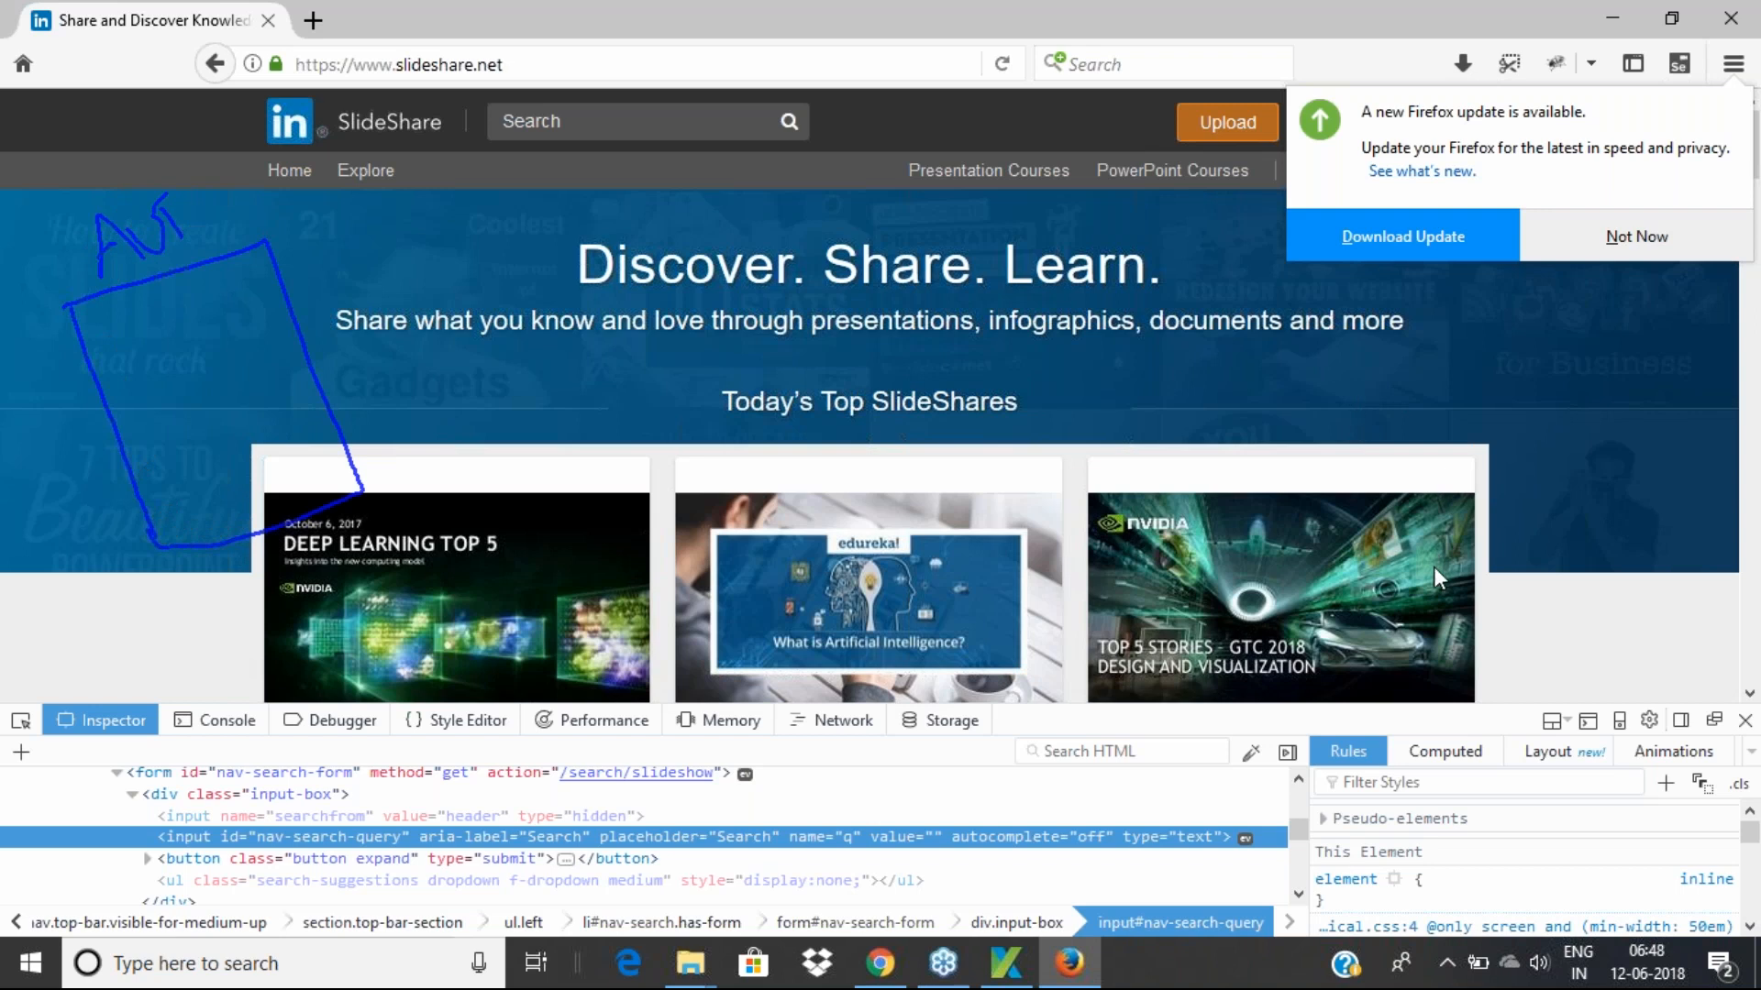
# Switch to red and sketch rectangles, loops, dashes and ticks inside the blue box
pyautogui.click(1185, 571)
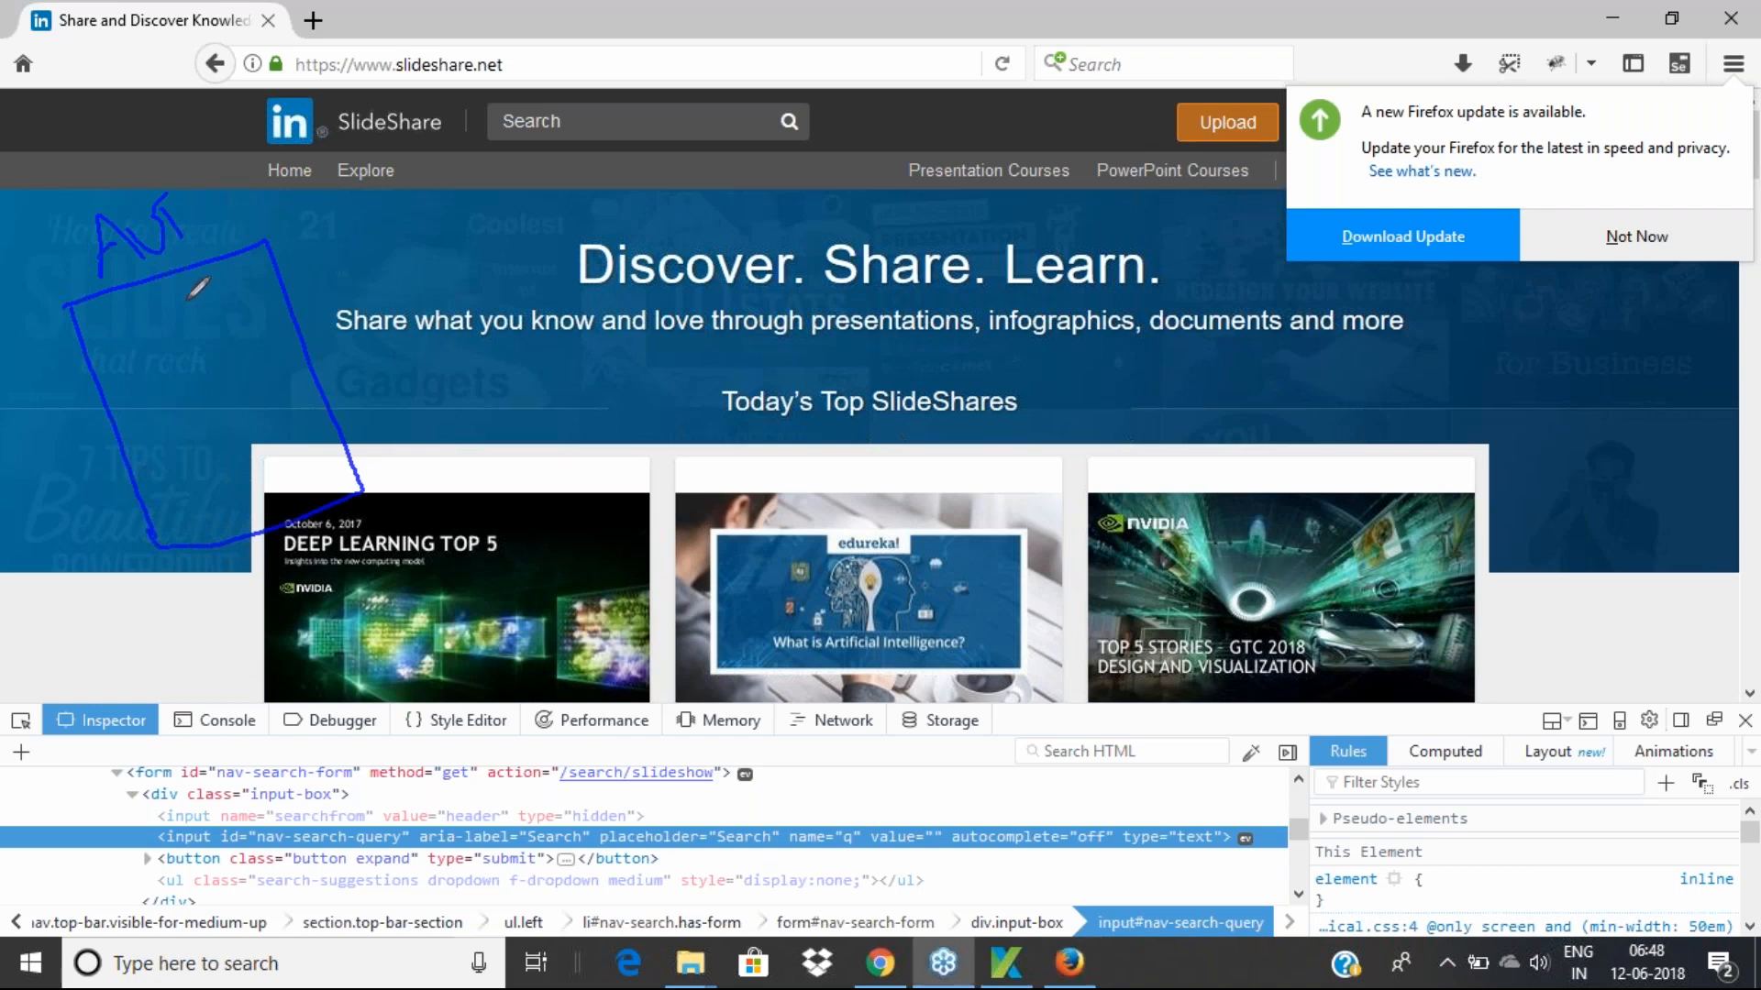
pyautogui.moveTo(183, 289)
pyautogui.mouseDown()
pyautogui.moveTo(190, 305)
pyautogui.moveTo(196, 281)
pyautogui.moveTo(254, 276)
pyautogui.moveTo(195, 305)
pyautogui.moveTo(203, 336)
pyautogui.moveTo(257, 303)
pyautogui.moveTo(264, 317)
pyautogui.moveTo(235, 330)
pyautogui.mouseUp()
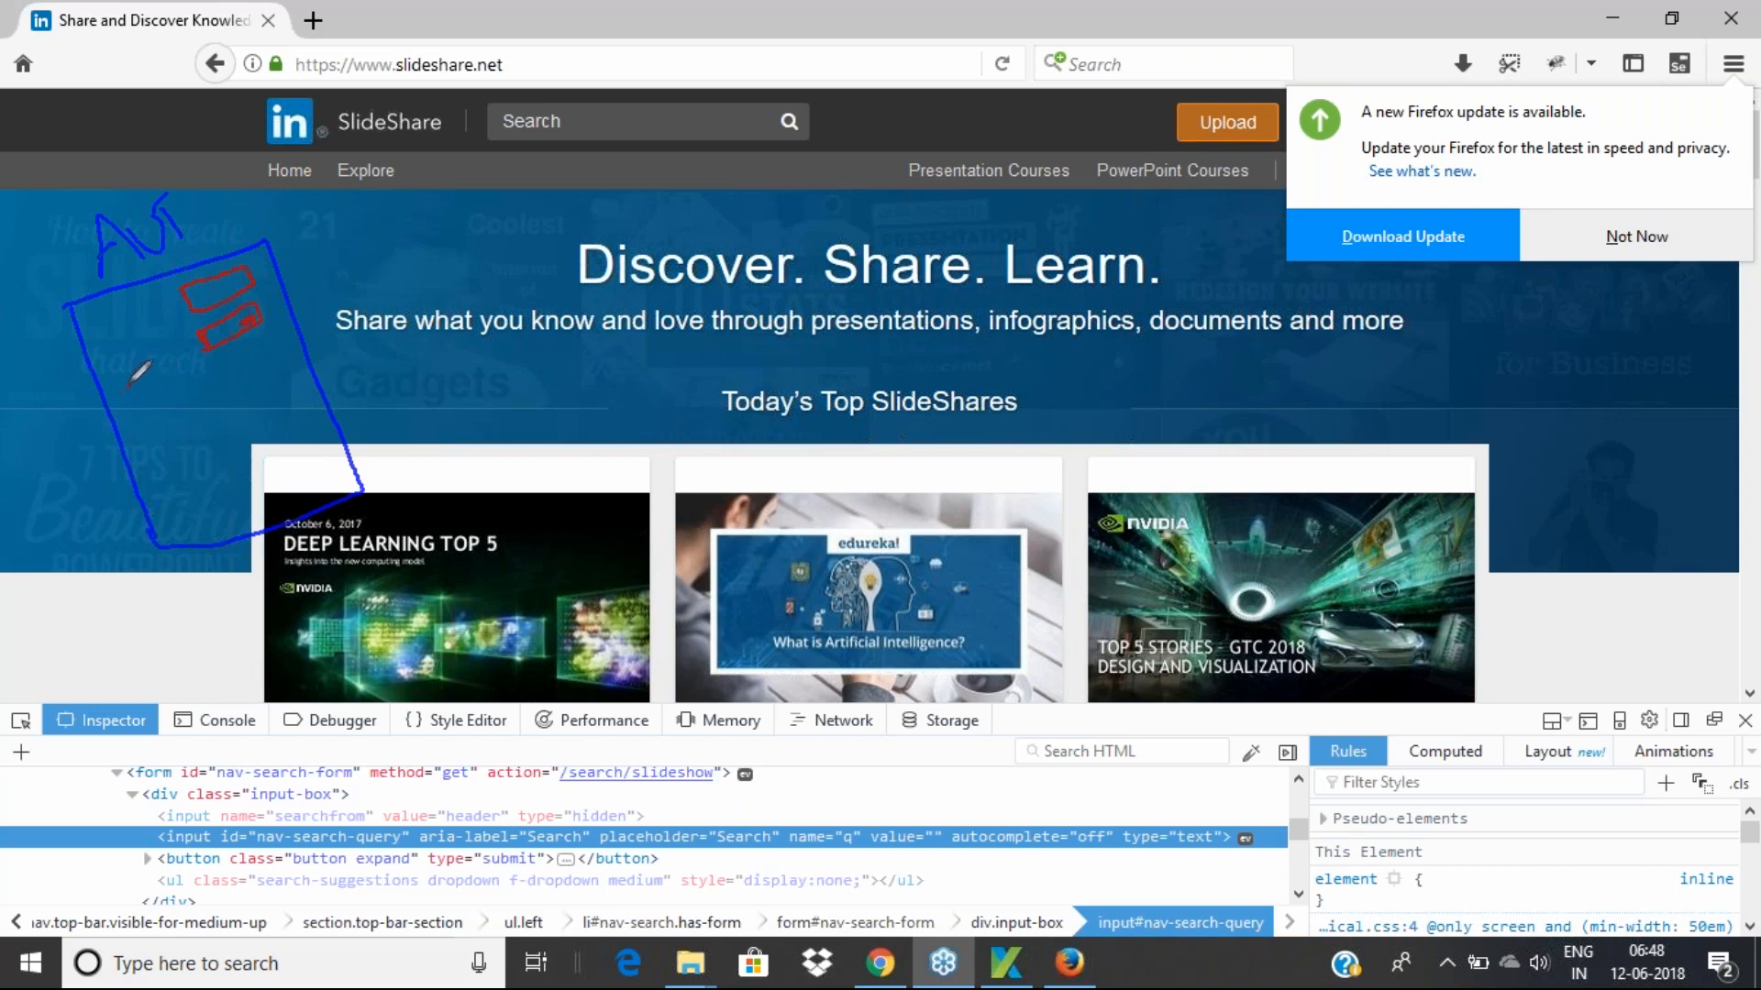
pyautogui.moveTo(115, 390)
pyautogui.mouseDown()
pyautogui.moveTo(136, 396)
pyautogui.moveTo(137, 445)
pyautogui.moveTo(209, 355)
pyautogui.moveTo(225, 365)
pyautogui.moveTo(203, 390)
pyautogui.mouseUp()
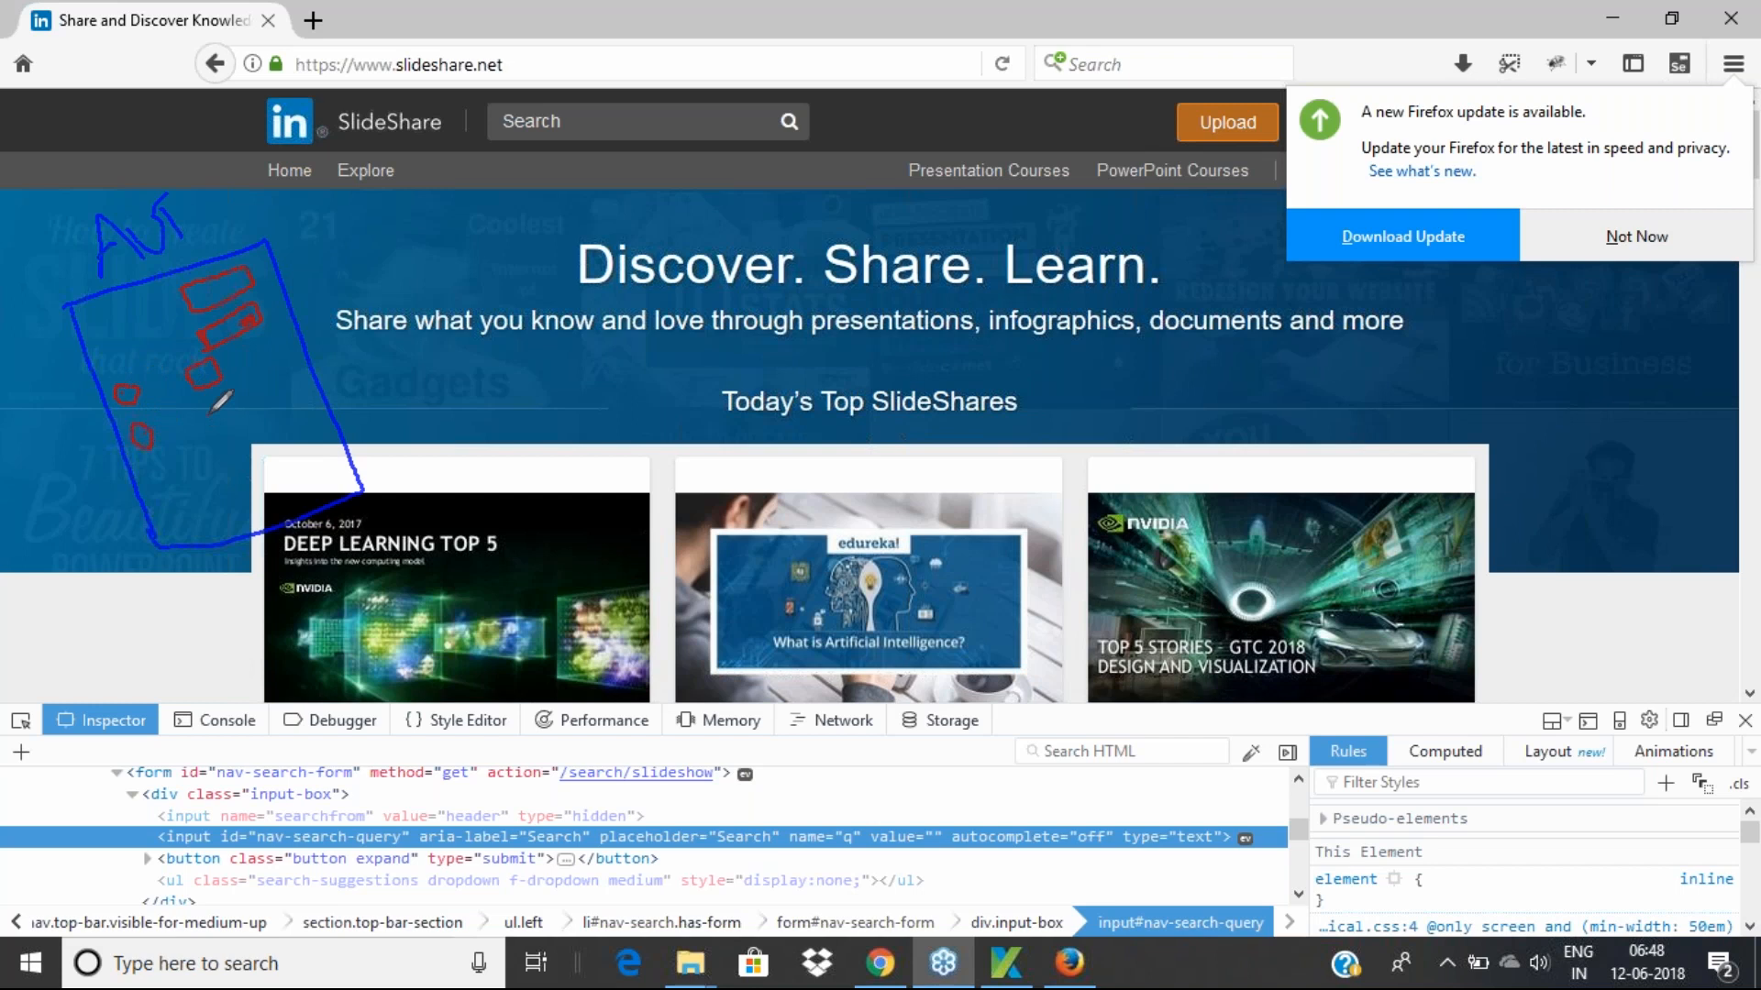
pyautogui.moveTo(226, 400)
pyautogui.mouseDown()
pyautogui.moveTo(231, 422)
pyautogui.moveTo(219, 403)
pyautogui.mouseUp()
pyautogui.moveTo(275, 393)
pyautogui.mouseDown()
pyautogui.moveTo(255, 347)
pyautogui.moveTo(280, 321)
pyautogui.moveTo(307, 365)
pyautogui.moveTo(279, 391)
pyautogui.moveTo(290, 365)
pyautogui.moveTo(307, 380)
pyautogui.moveTo(300, 364)
pyautogui.mouseUp()
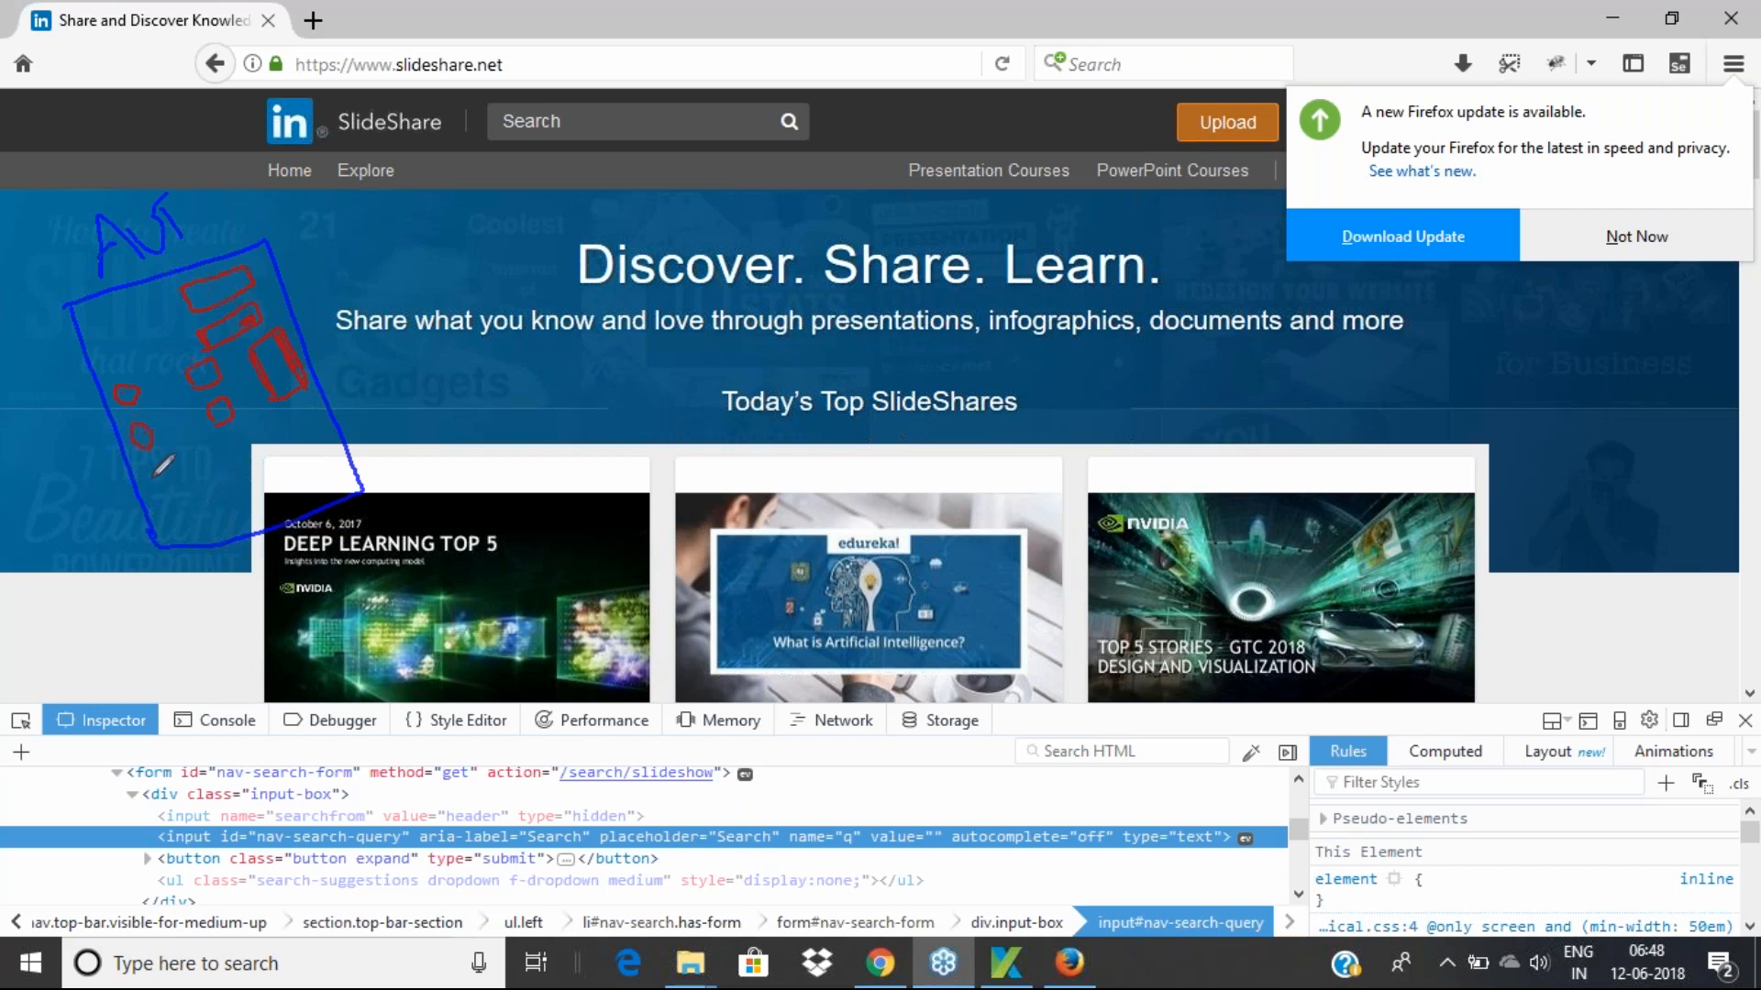
pyautogui.moveTo(151, 493); pyautogui.dragTo(308, 422)
pyautogui.moveTo(181, 532)
pyautogui.mouseDown()
pyautogui.moveTo(229, 491)
pyautogui.moveTo(241, 515)
pyautogui.moveTo(197, 541)
pyautogui.moveTo(188, 521)
pyautogui.moveTo(267, 466)
pyautogui.moveTo(314, 466)
pyautogui.moveTo(275, 488)
pyautogui.mouseUp()
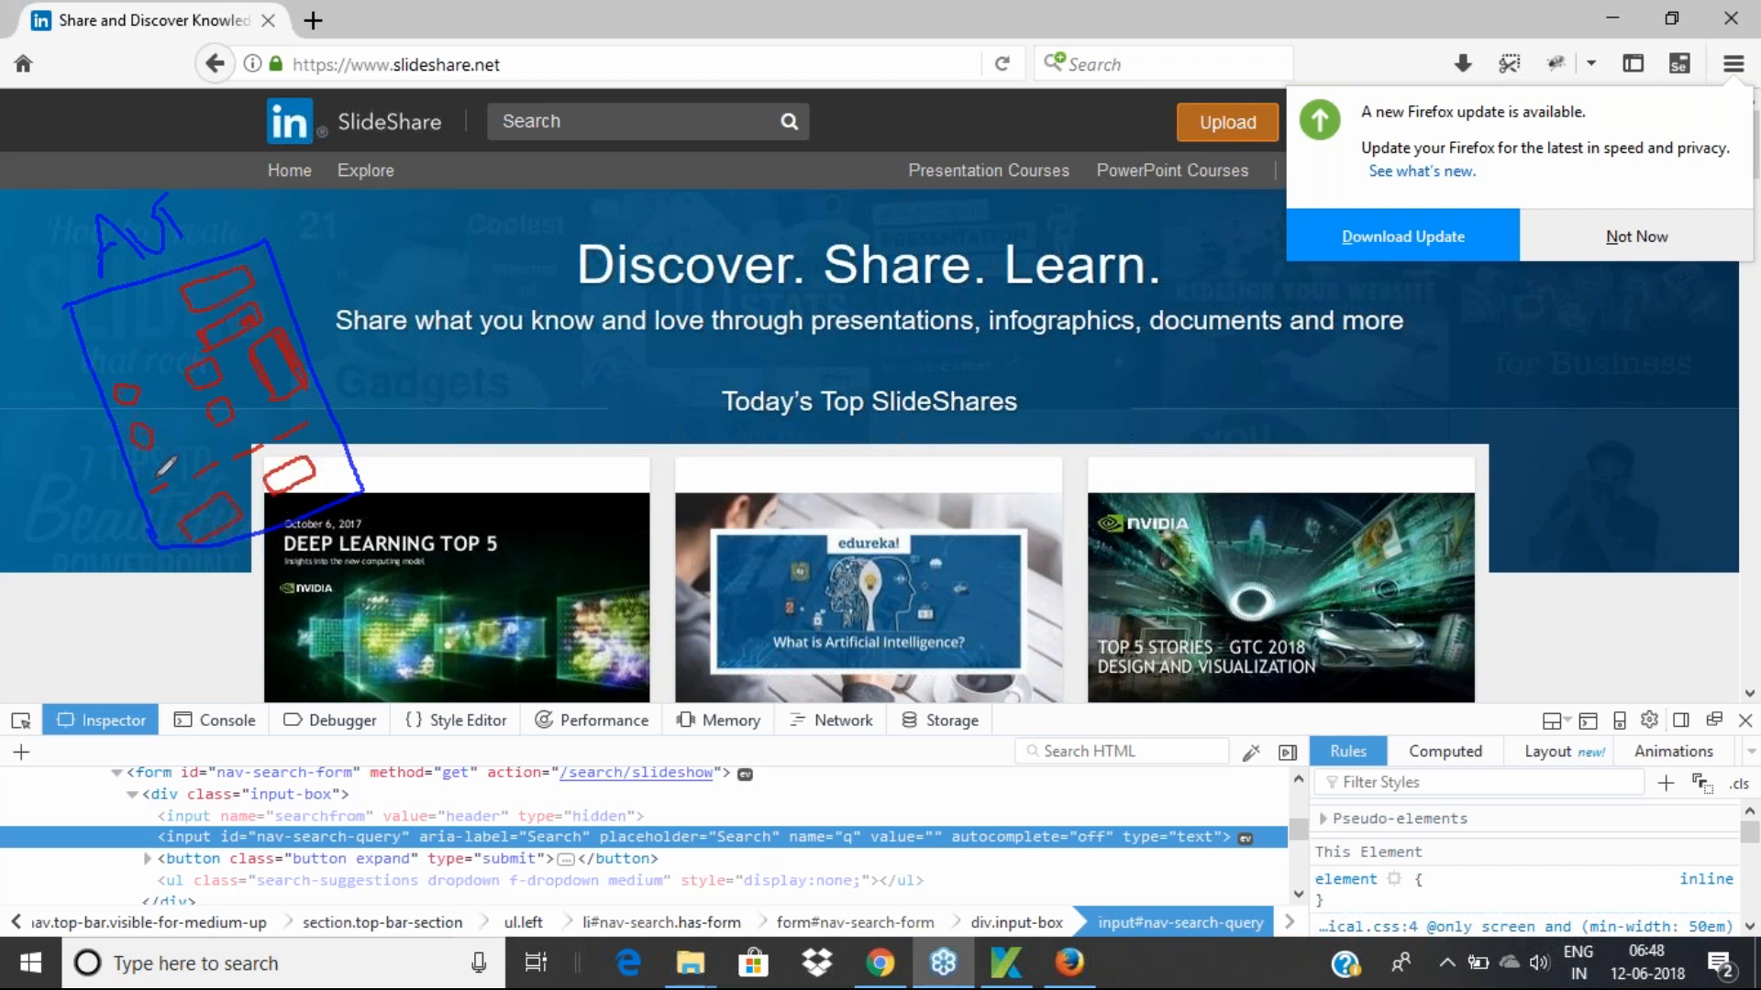
pyautogui.moveTo(263, 265); pyautogui.dragTo(284, 245)
pyautogui.moveTo(283, 294); pyautogui.dragTo(296, 263)
pyautogui.moveTo(96, 411); pyautogui.dragTo(95, 388)
pyautogui.moveTo(186, 553)
pyautogui.mouseDown()
pyautogui.moveTo(199, 542)
pyautogui.moveTo(129, 510)
pyautogui.moveTo(131, 483)
pyautogui.mouseUp()
# Write 'Dom' in red beside the sketch and underline the form and button markup in the Inspector
pyautogui.moveTo(135, 785); pyautogui.dragTo(300, 782)
pyautogui.moveTo(354, 250)
pyautogui.mouseDown()
pyautogui.moveTo(389, 267)
pyautogui.moveTo(363, 278)
pyautogui.mouseUp()
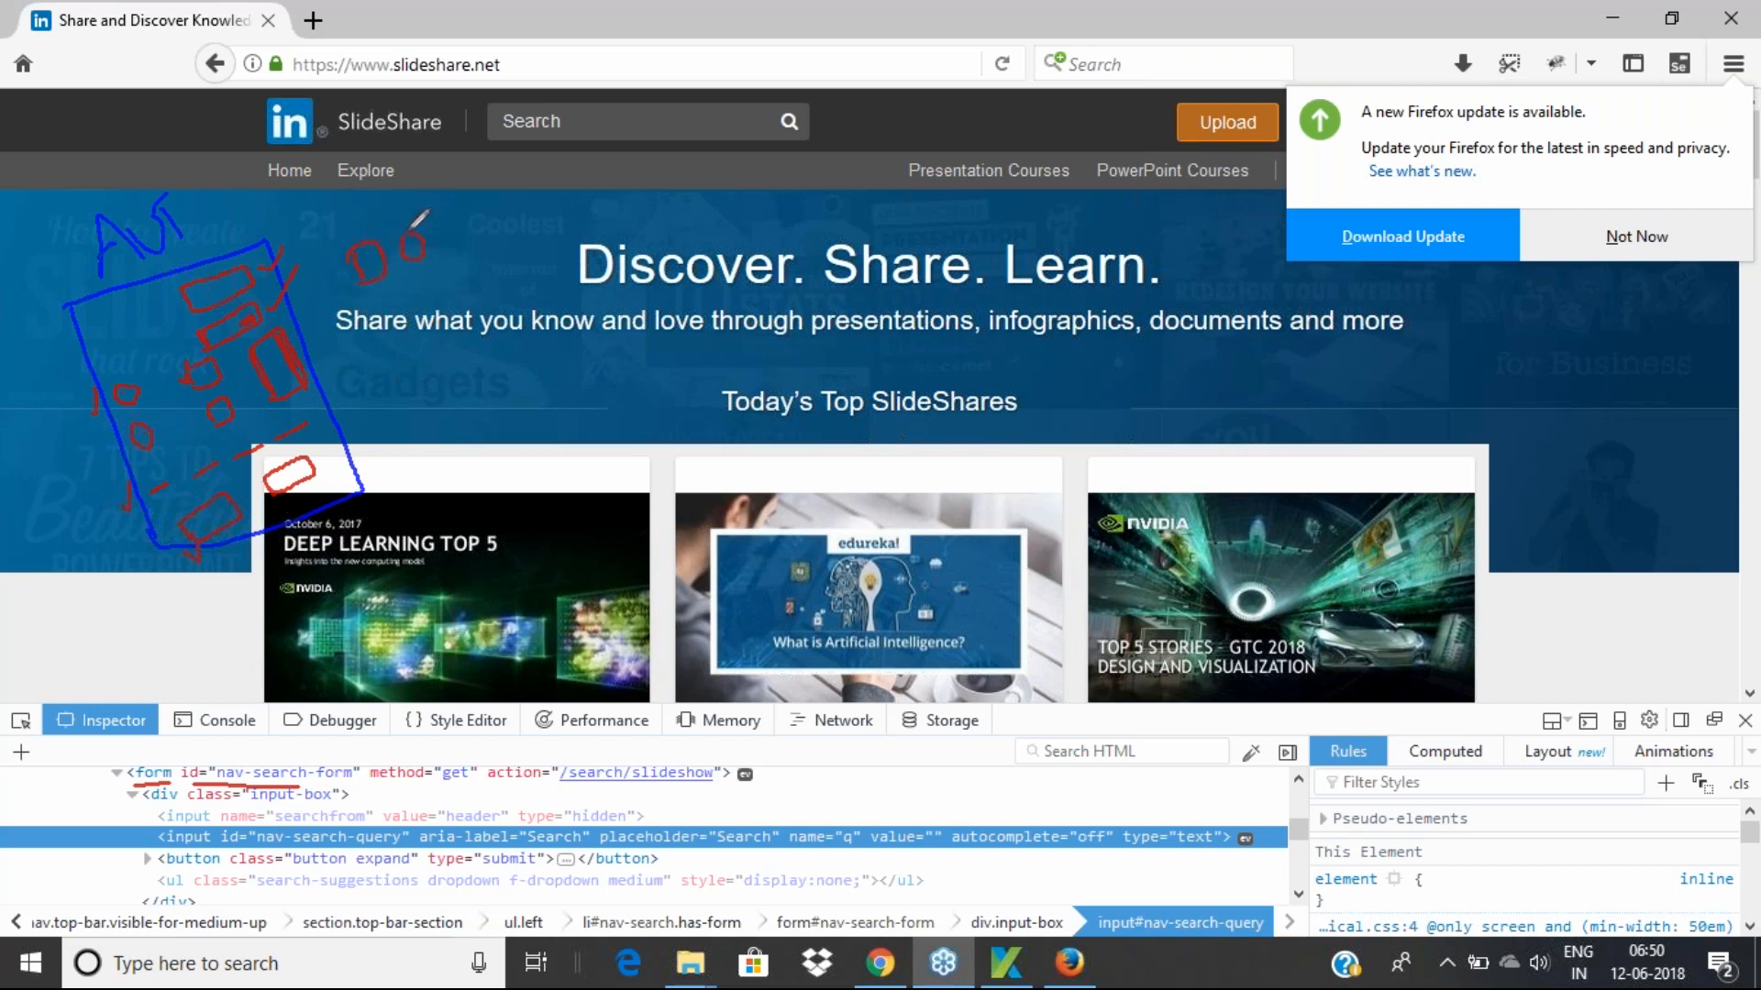
pyautogui.moveTo(455, 222); pyautogui.dragTo(474, 229)
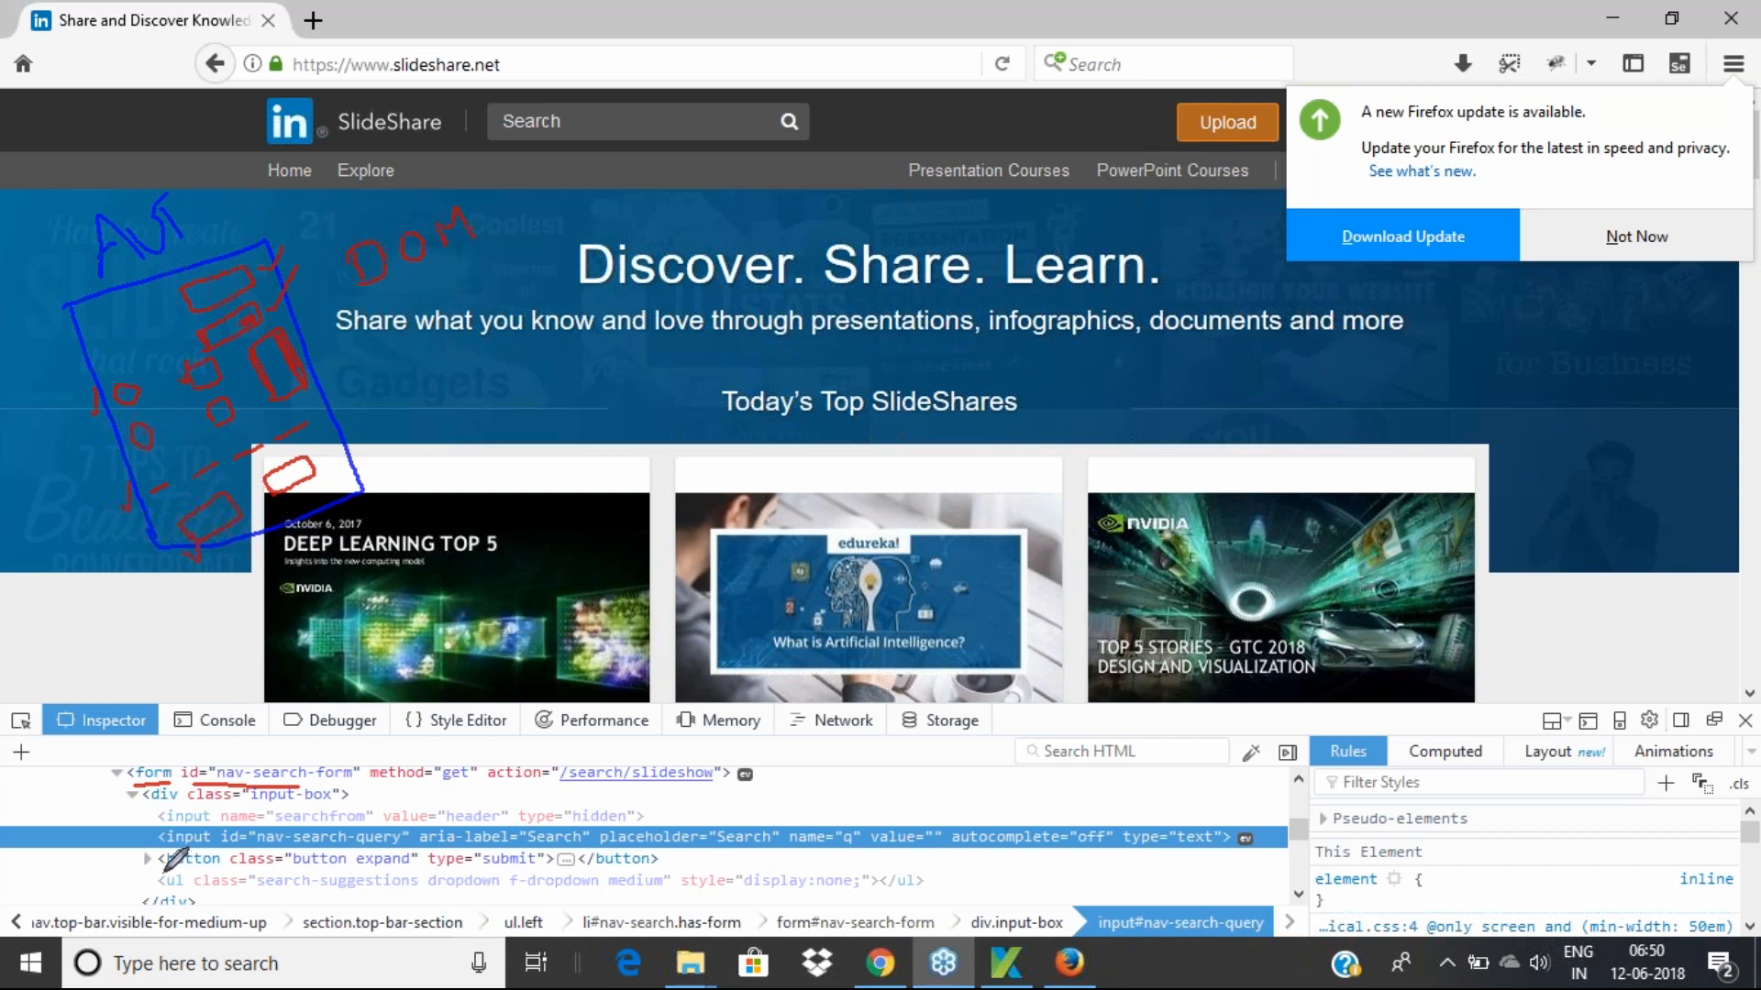
pyautogui.moveTo(163, 871); pyautogui.dragTo(537, 871)
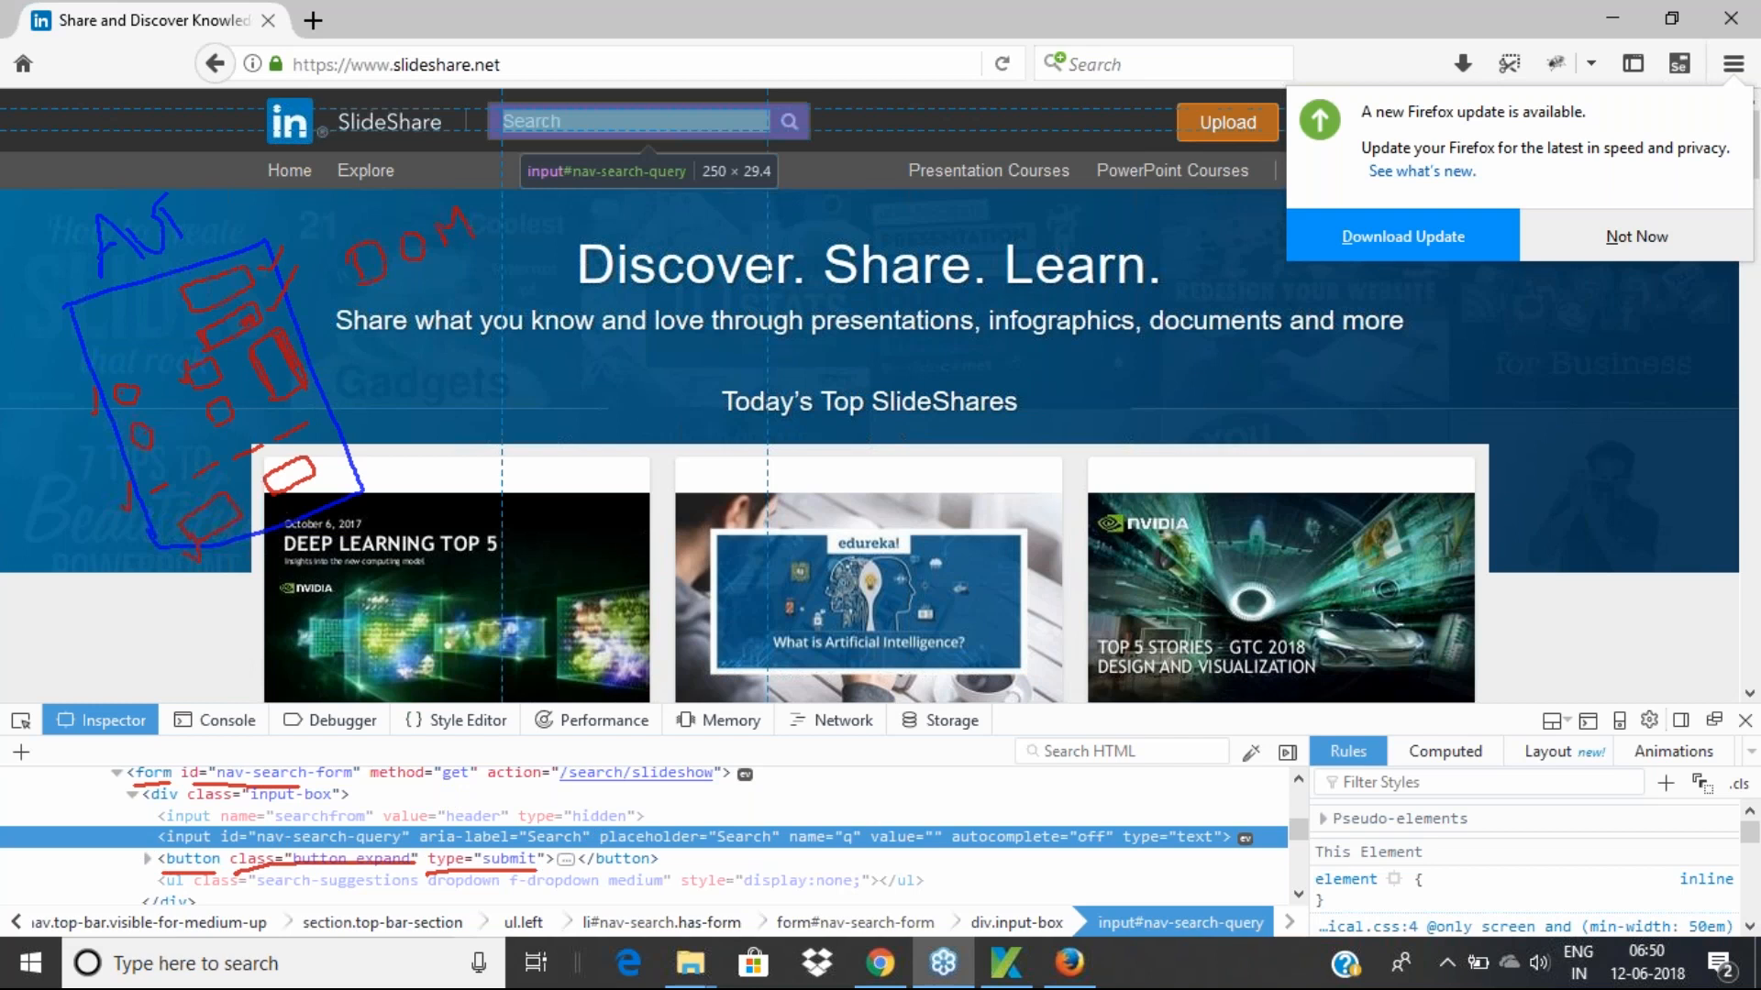
pyautogui.click(992, 963)
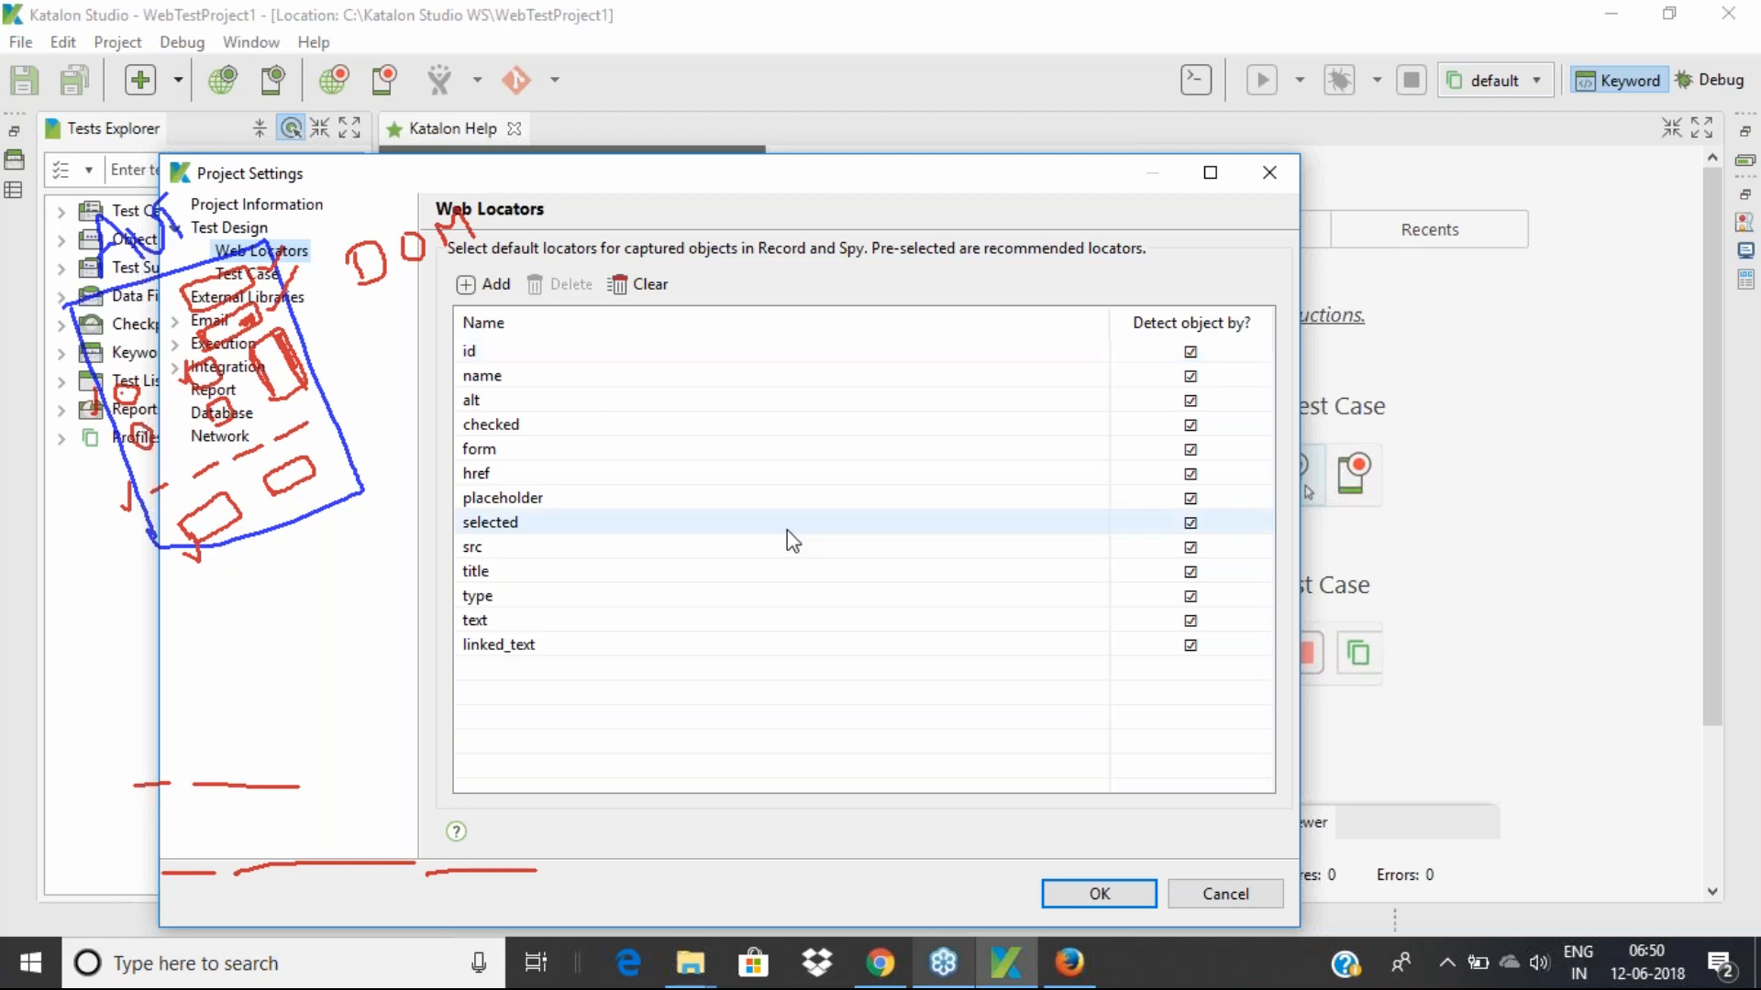
# Draw a red tick beside the id locator in Web Locators, then return to Firefox
pyautogui.click(1372, 377)
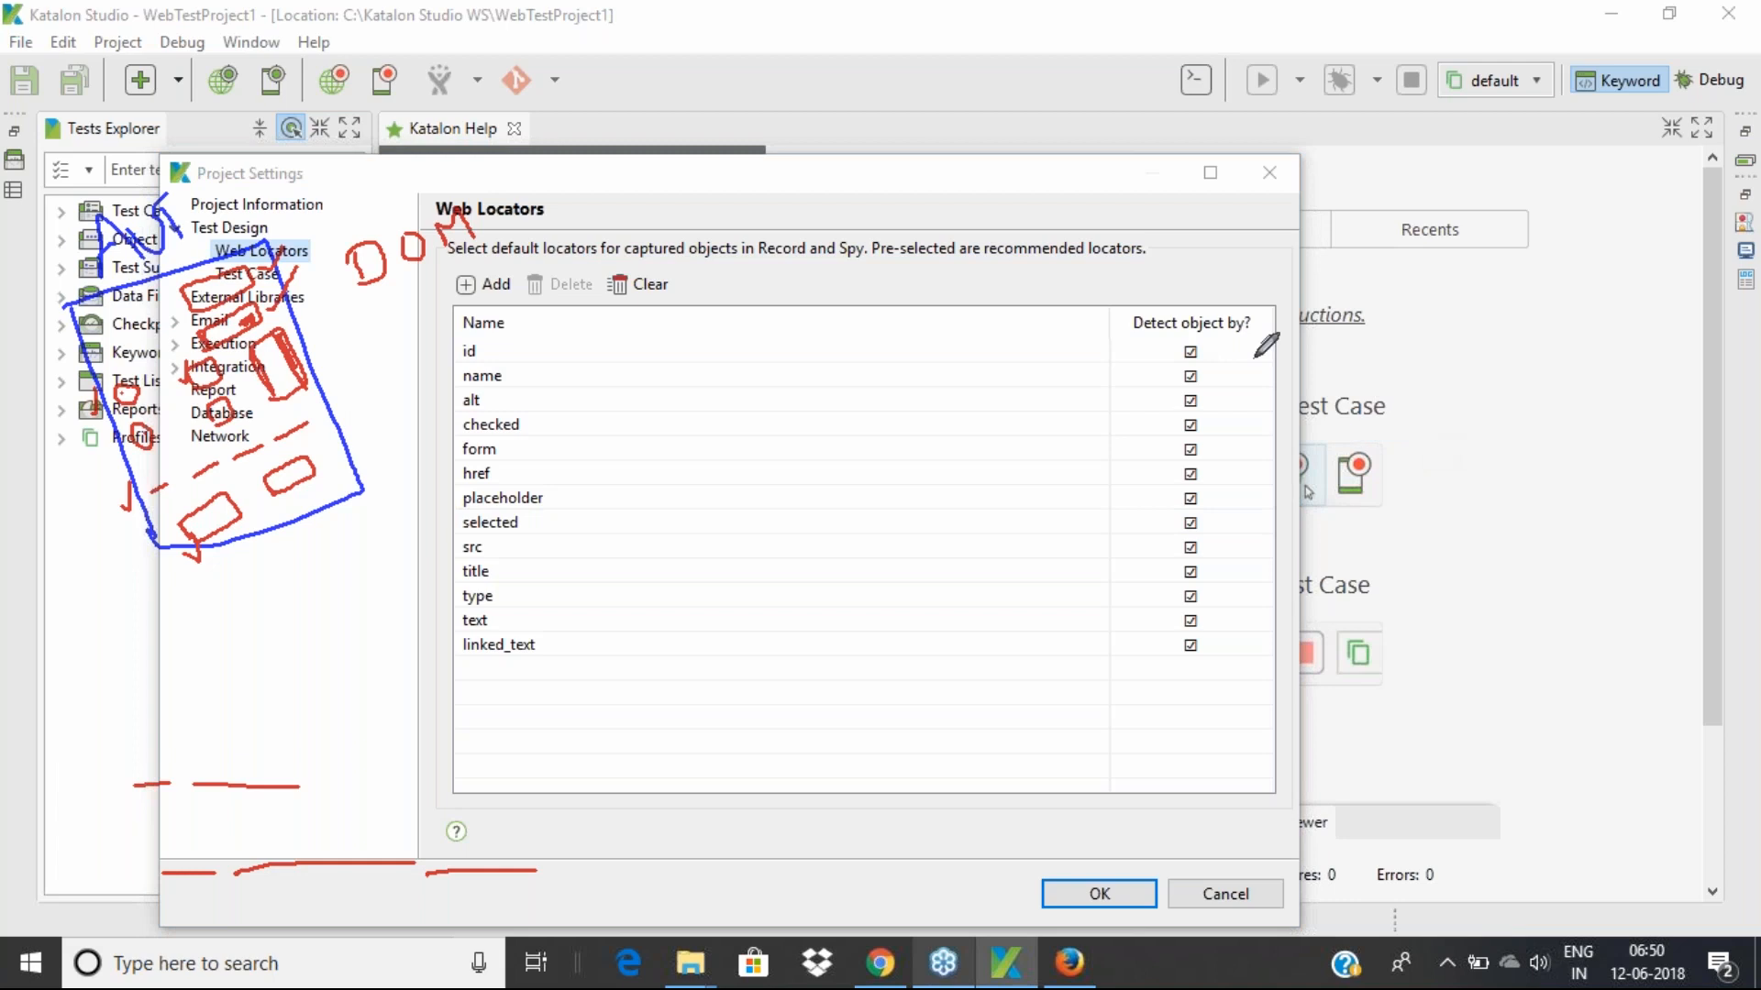
pyautogui.moveTo(442, 363); pyautogui.dragTo(456, 336)
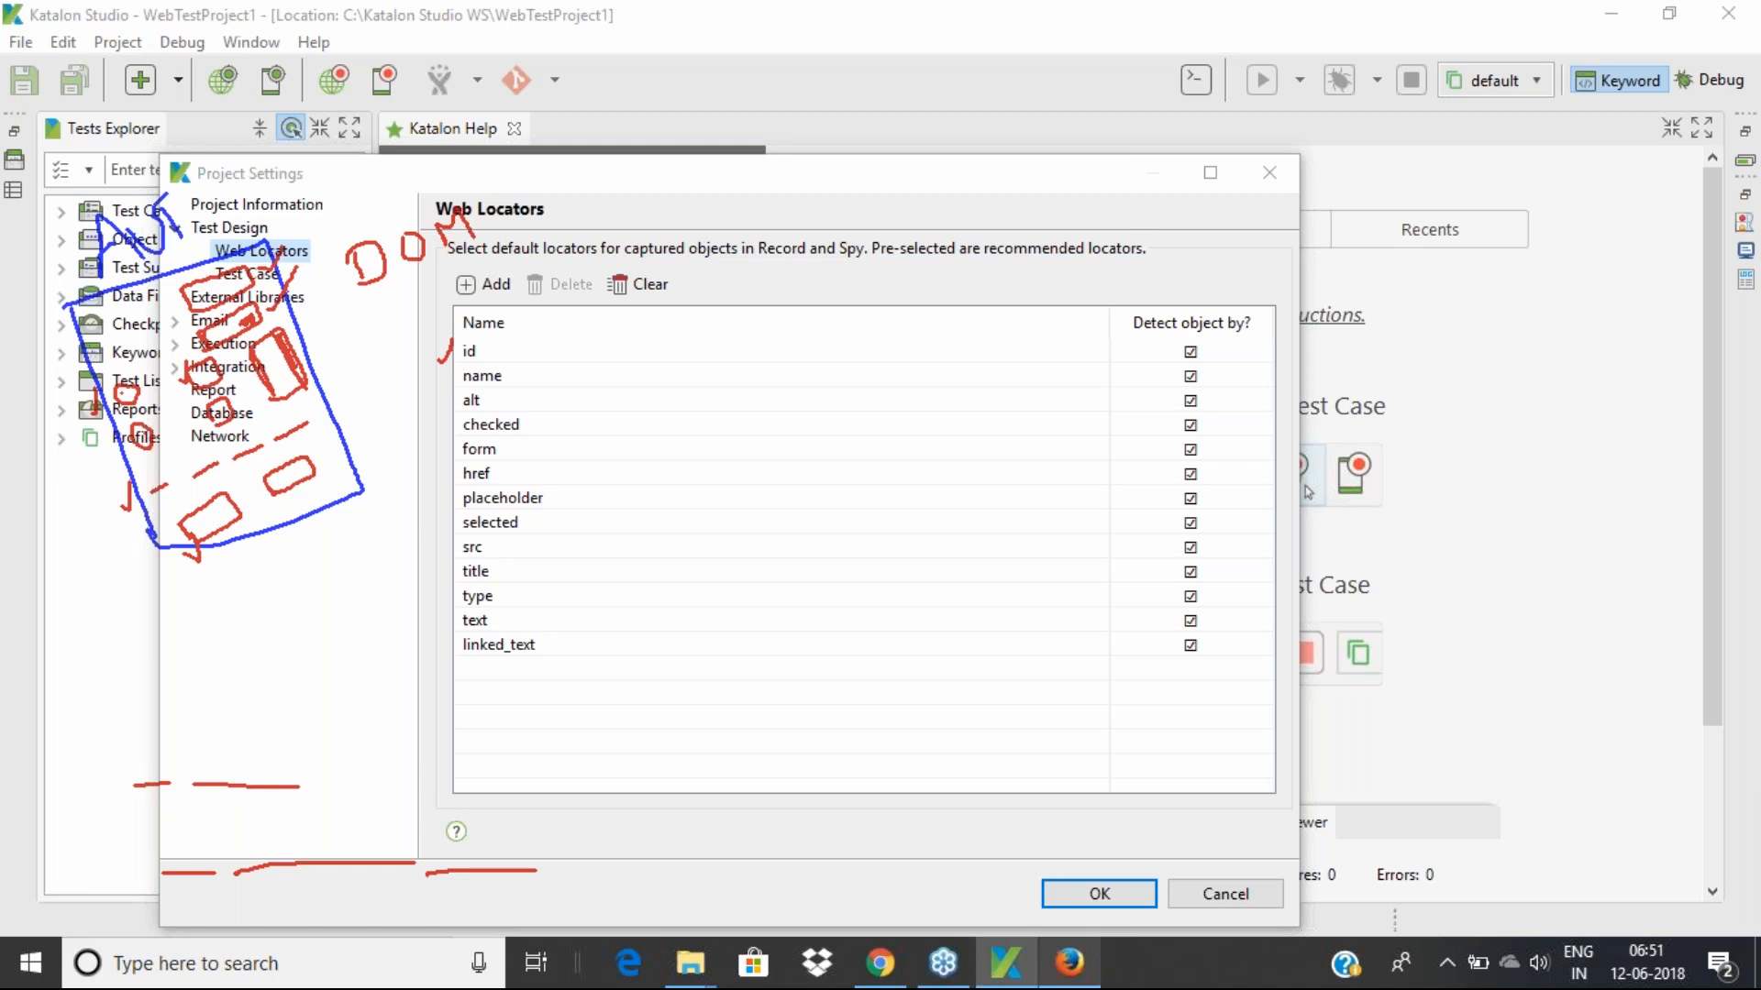
pyautogui.click(1069, 963)
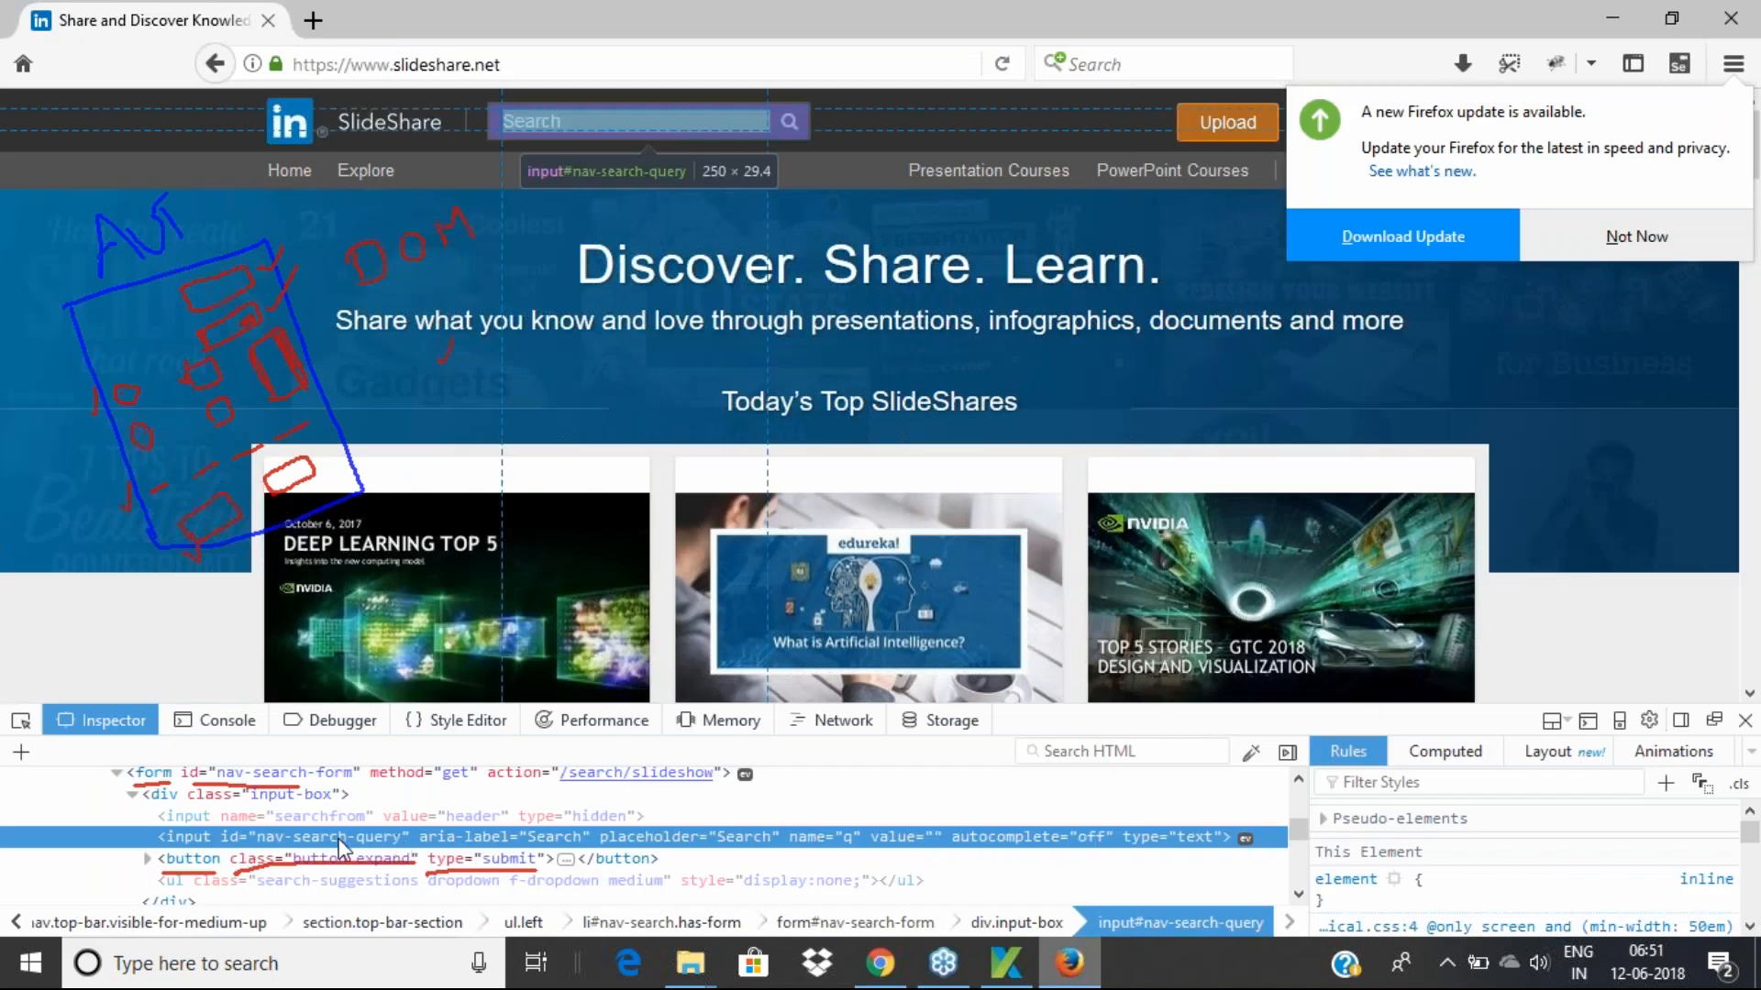
pyautogui.doubleClick(339, 837)
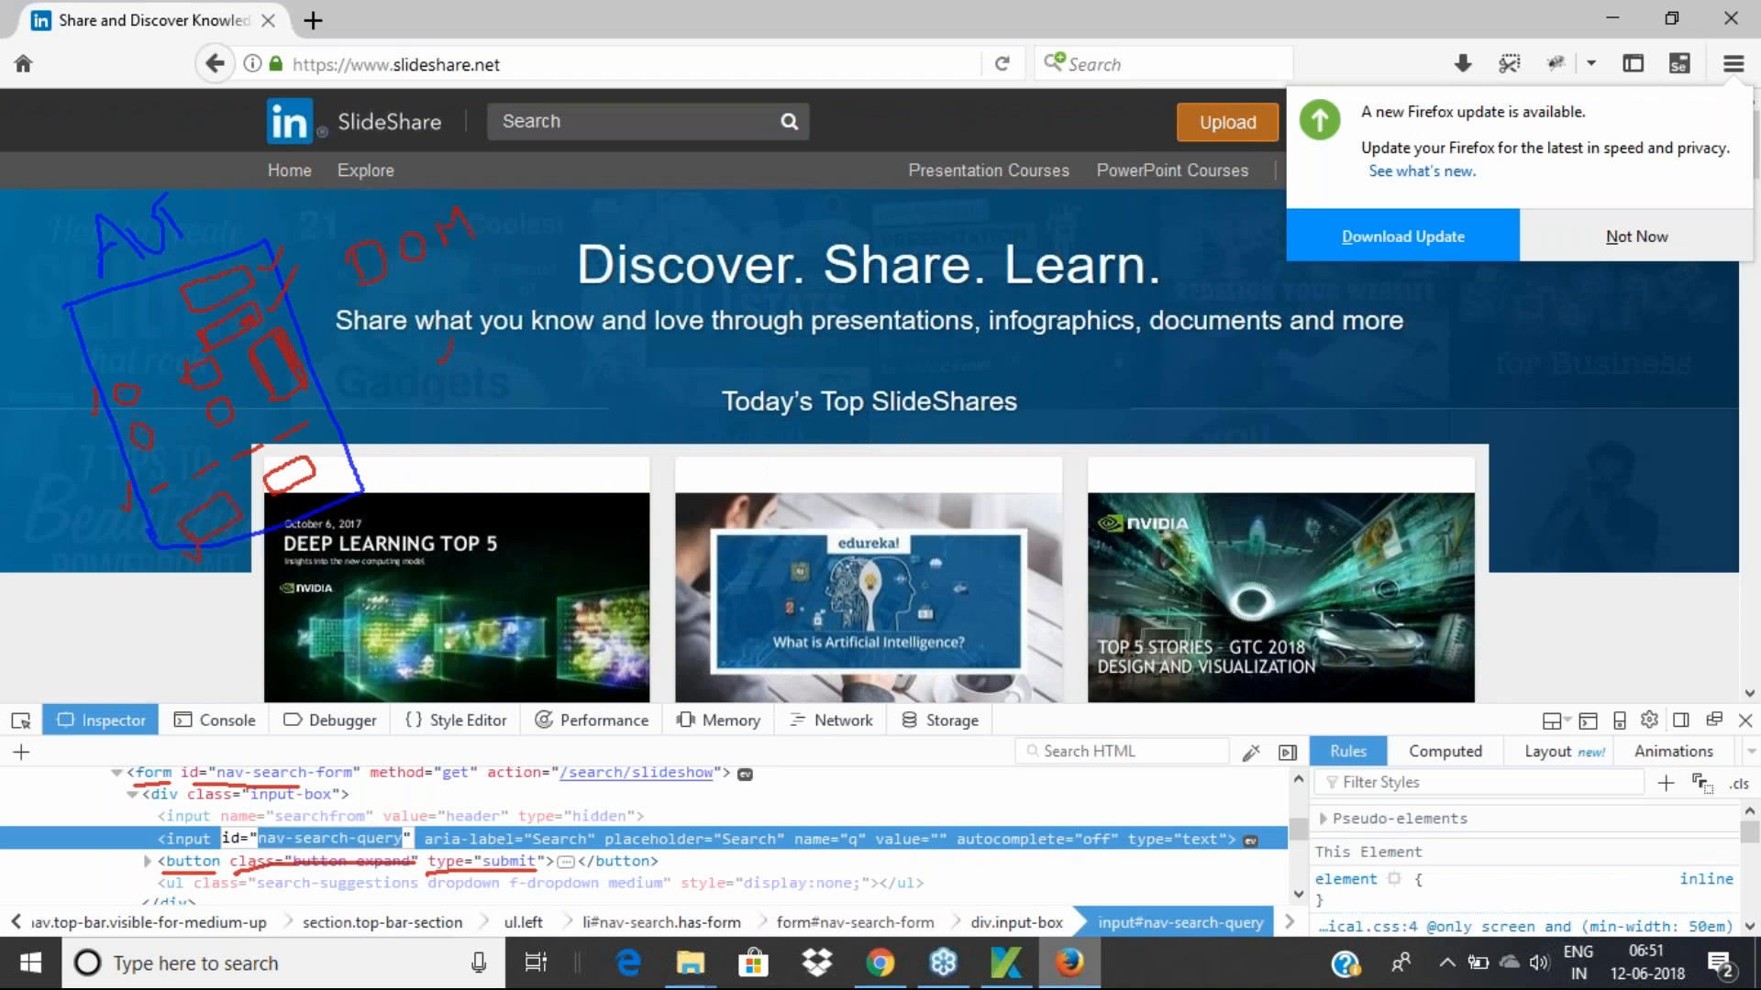
pyautogui.moveTo(1000, 964)
pyautogui.click(1001, 963)
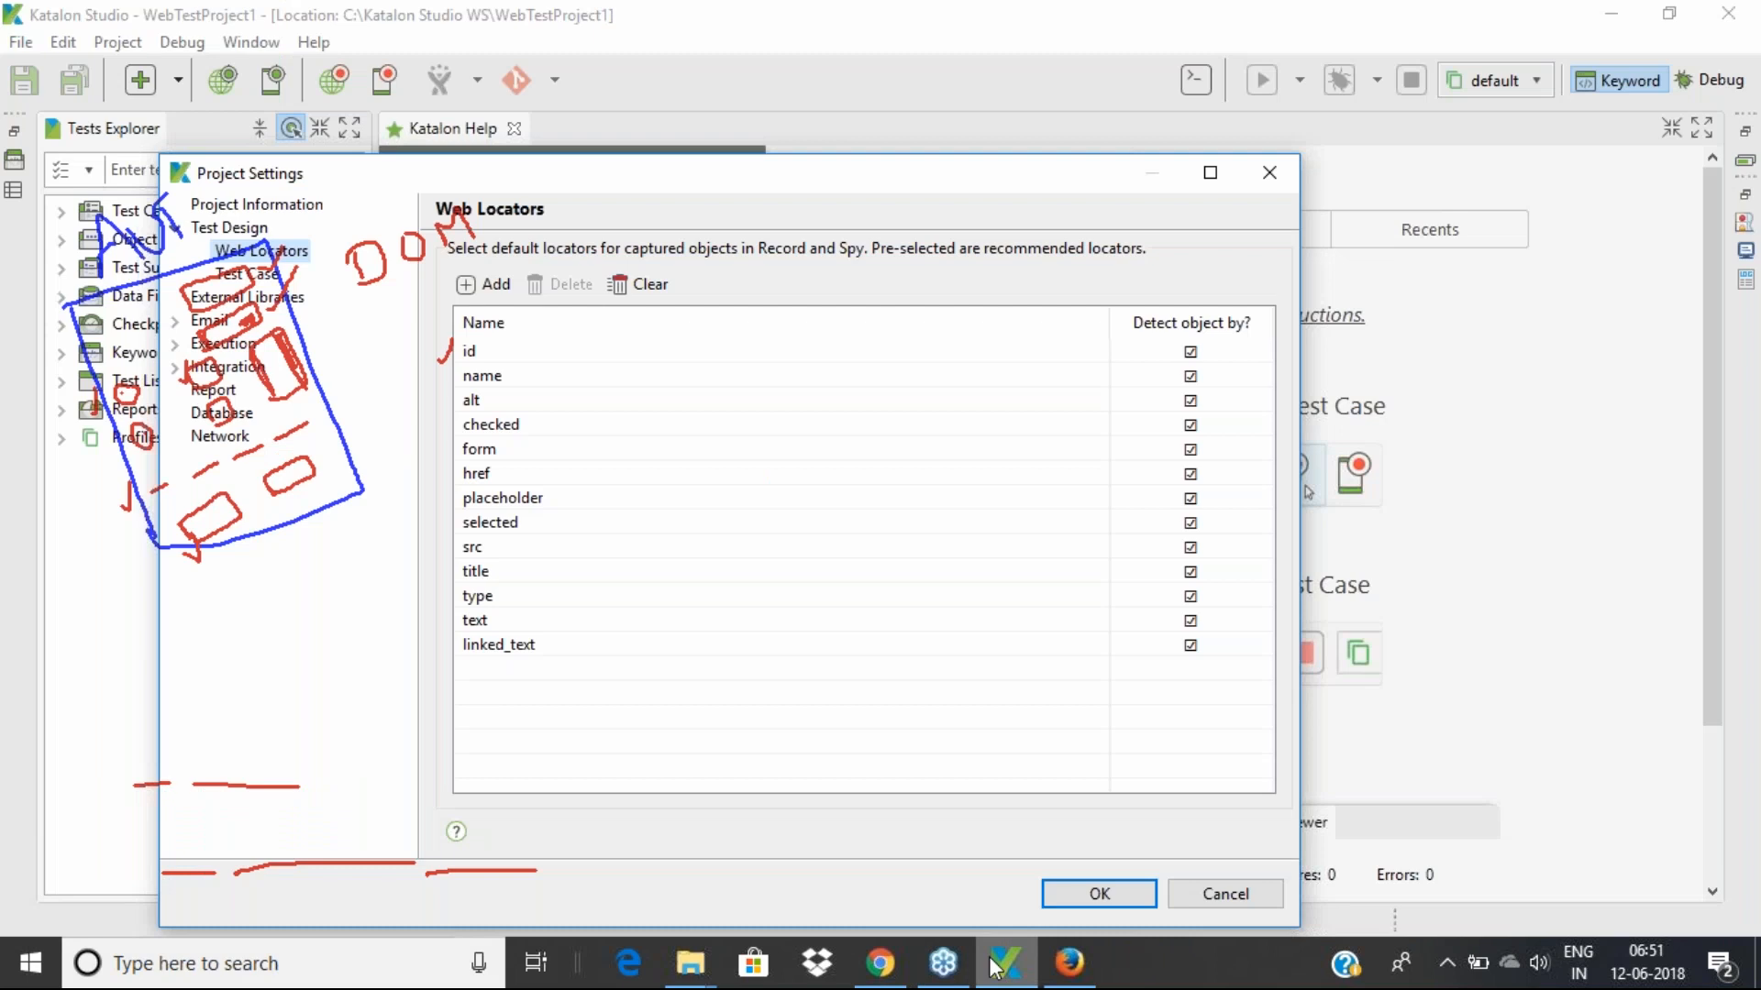
pyautogui.click(1367, 382)
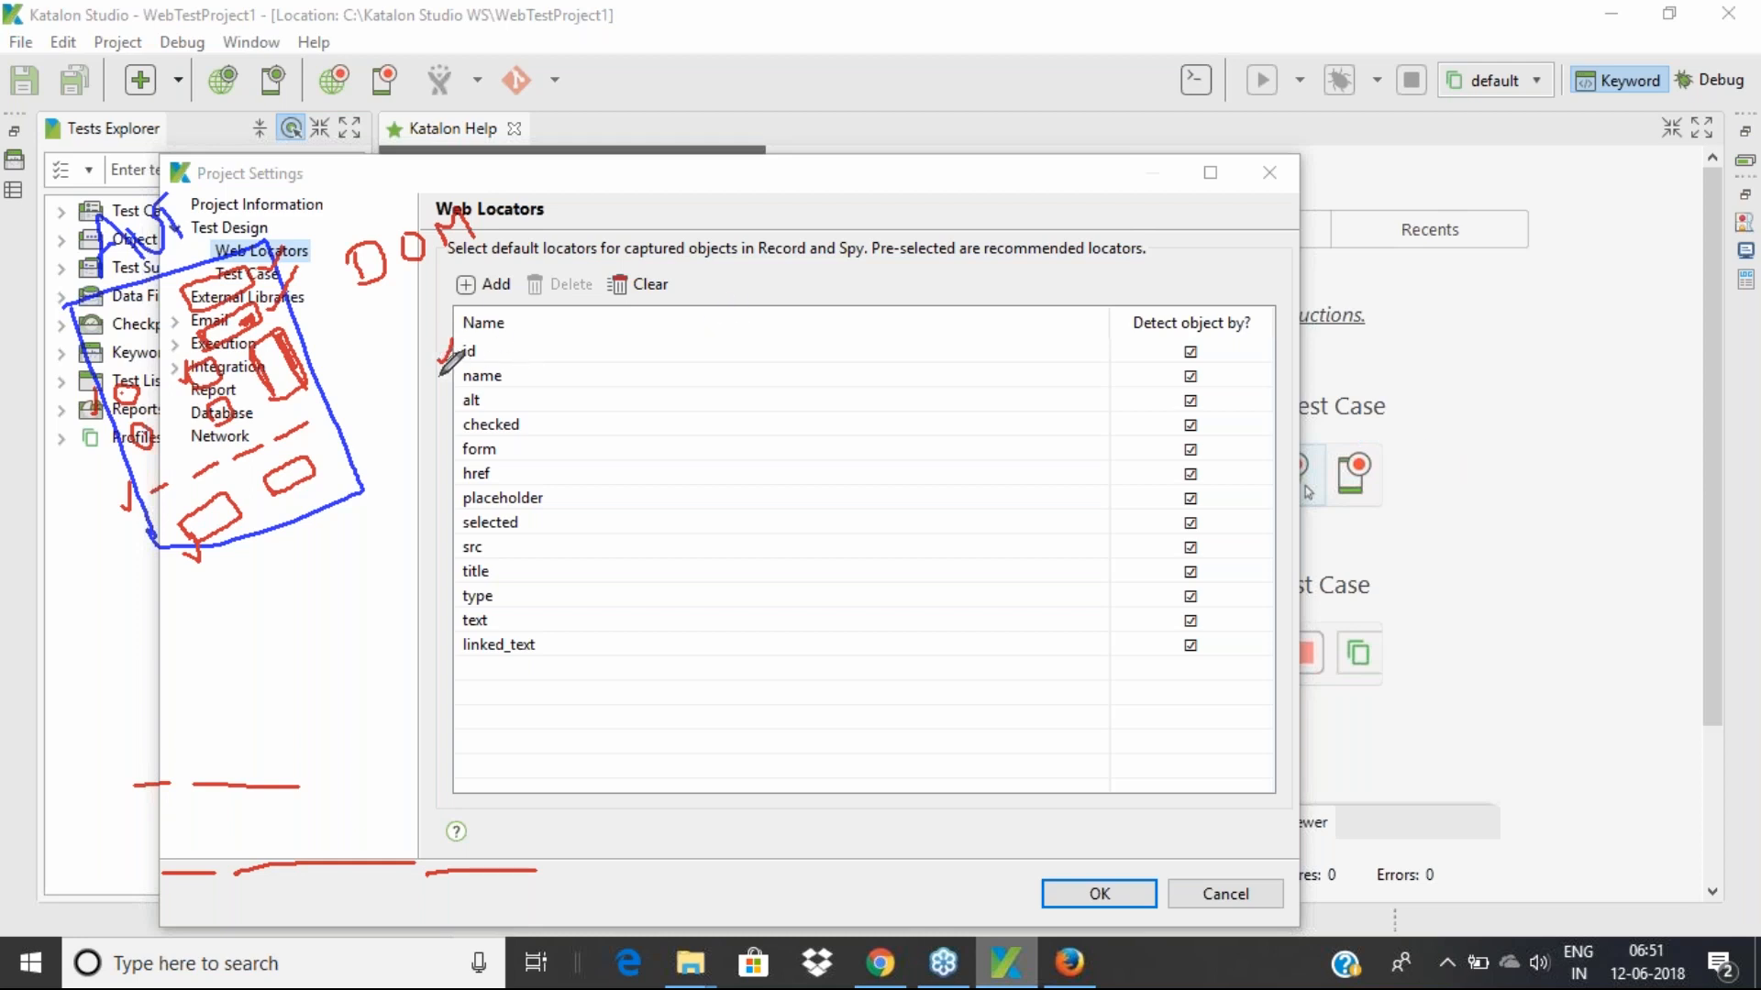
pyautogui.moveTo(436, 376); pyautogui.dragTo(451, 367)
pyautogui.moveTo(440, 411); pyautogui.dragTo(457, 396)
pyautogui.moveTo(446, 439); pyautogui.dragTo(454, 423)
pyautogui.moveTo(445, 461); pyautogui.dragTo(450, 447)
pyautogui.moveTo(444, 482); pyautogui.dragTo(450, 467)
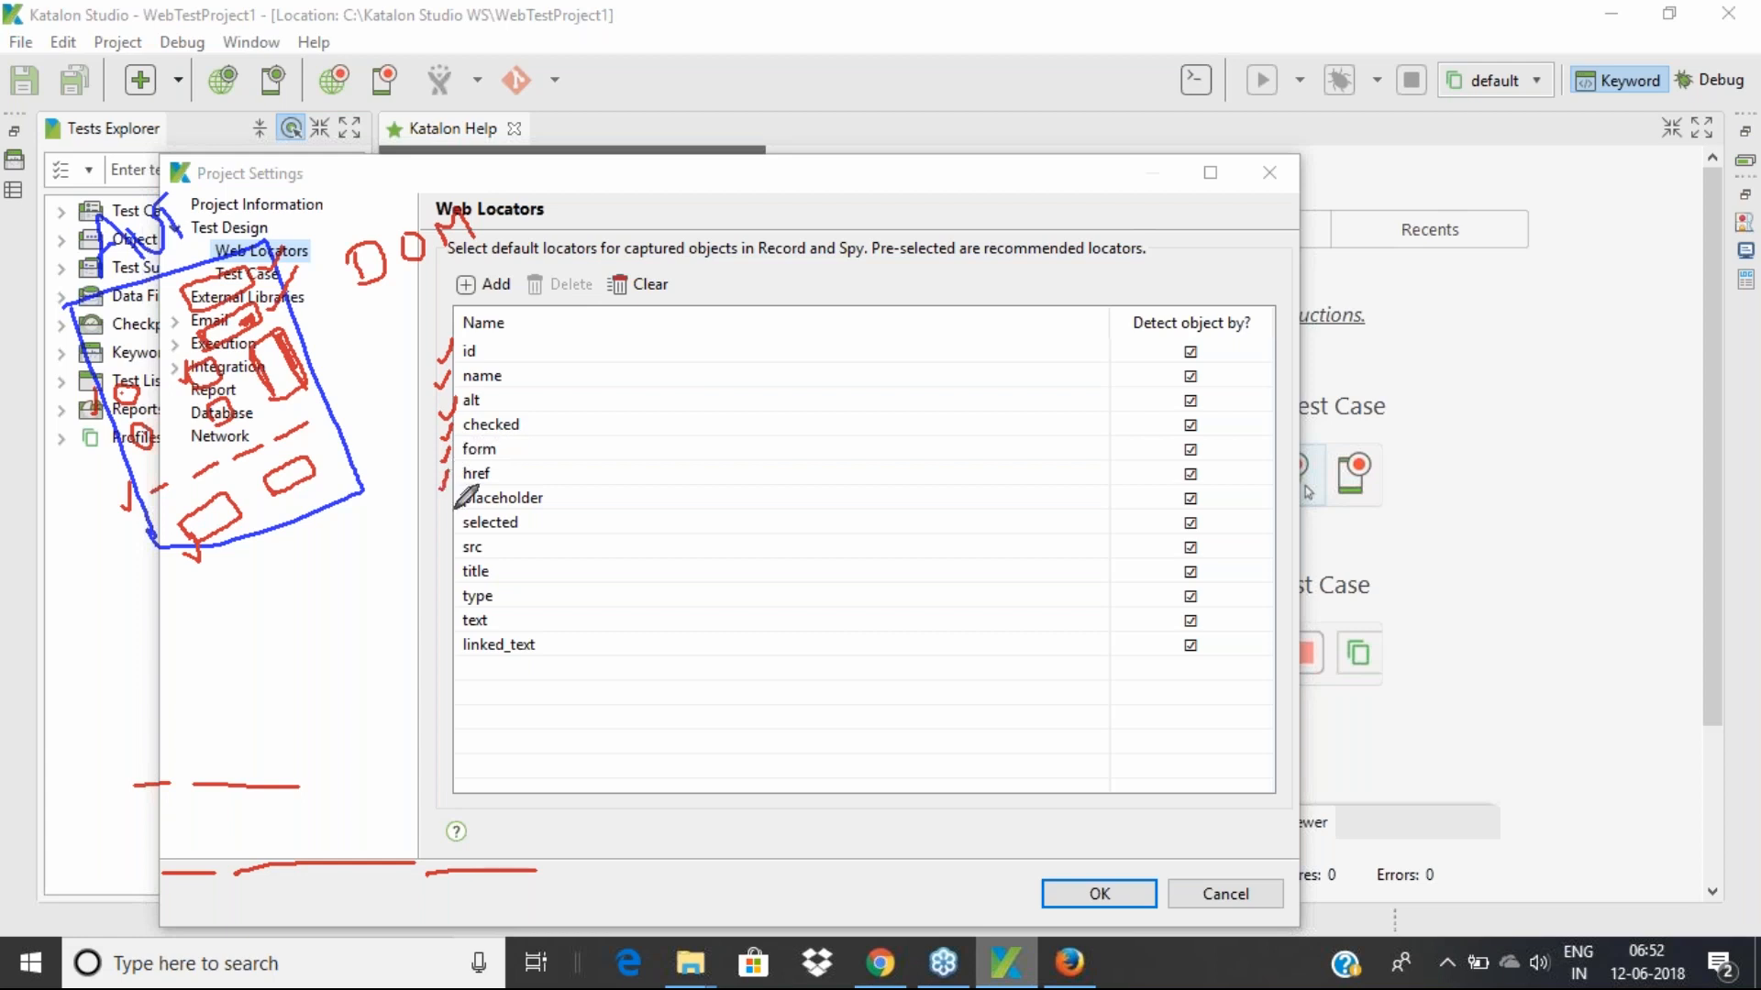
pyautogui.moveTo(444, 527); pyautogui.dragTo(456, 519)
pyautogui.moveTo(447, 562)
pyautogui.mouseDown()
pyautogui.moveTo(454, 549)
pyautogui.moveTo(448, 658)
pyautogui.moveTo(457, 641)
pyautogui.mouseUp()
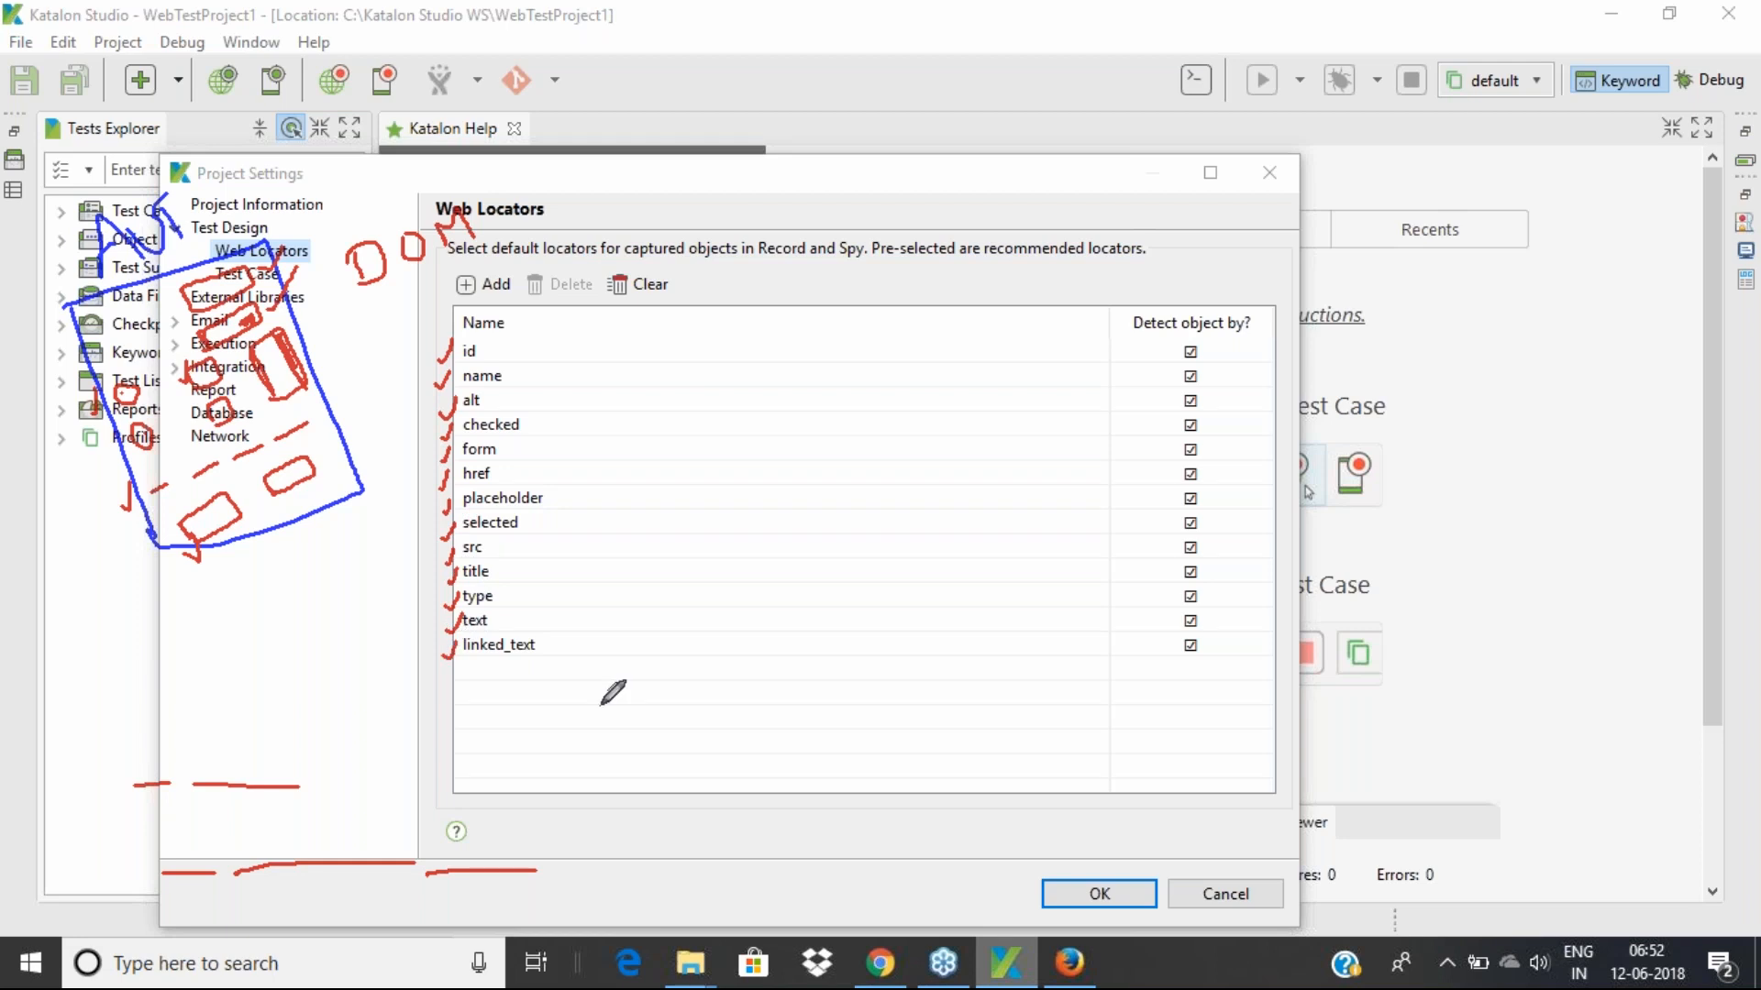
pyautogui.moveTo(458, 663)
pyautogui.mouseDown()
pyautogui.moveTo(541, 661)
pyautogui.moveTo(493, 632)
pyautogui.mouseUp()
pyautogui.moveTo(460, 362)
pyautogui.mouseDown()
pyautogui.moveTo(502, 363)
pyautogui.moveTo(473, 387)
pyautogui.moveTo(511, 387)
pyautogui.mouseUp()
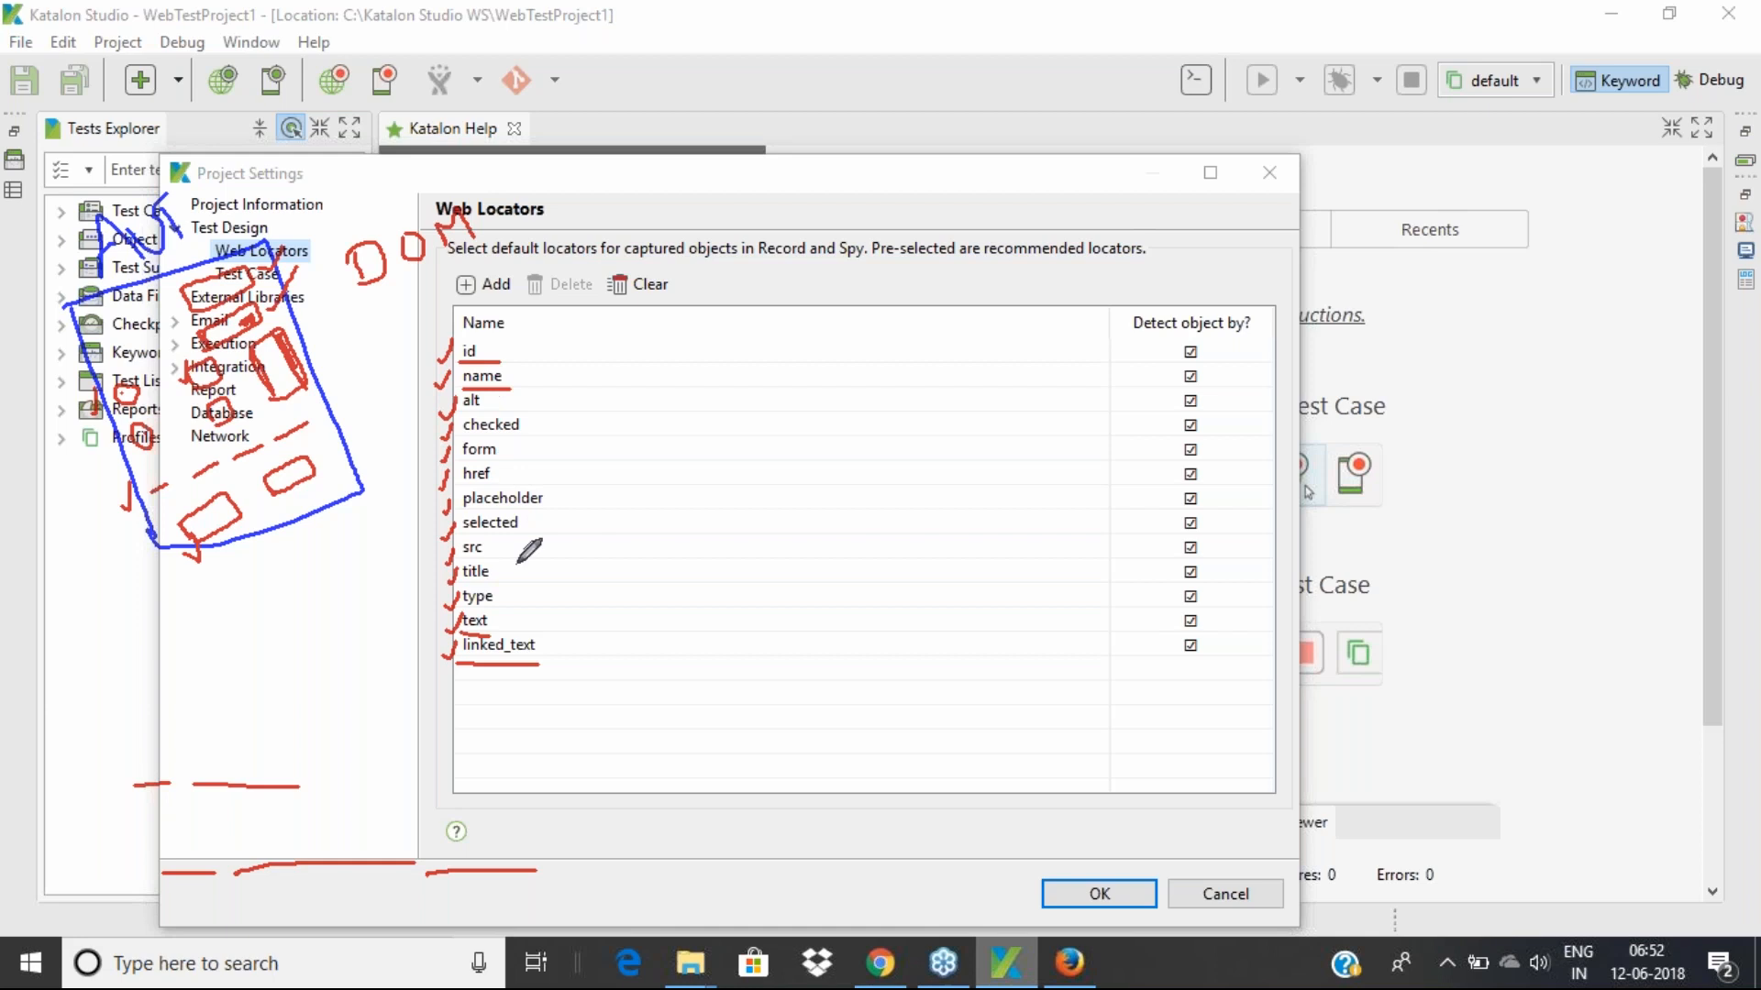
pyautogui.moveTo(493, 581); pyautogui.dragTo(510, 583)
pyautogui.moveTo(765, 505)
pyautogui.mouseDown()
pyautogui.moveTo(784, 533)
pyautogui.moveTo(794, 486)
pyautogui.moveTo(839, 503)
pyautogui.moveTo(845, 478)
pyautogui.moveTo(903, 461)
pyautogui.mouseUp()
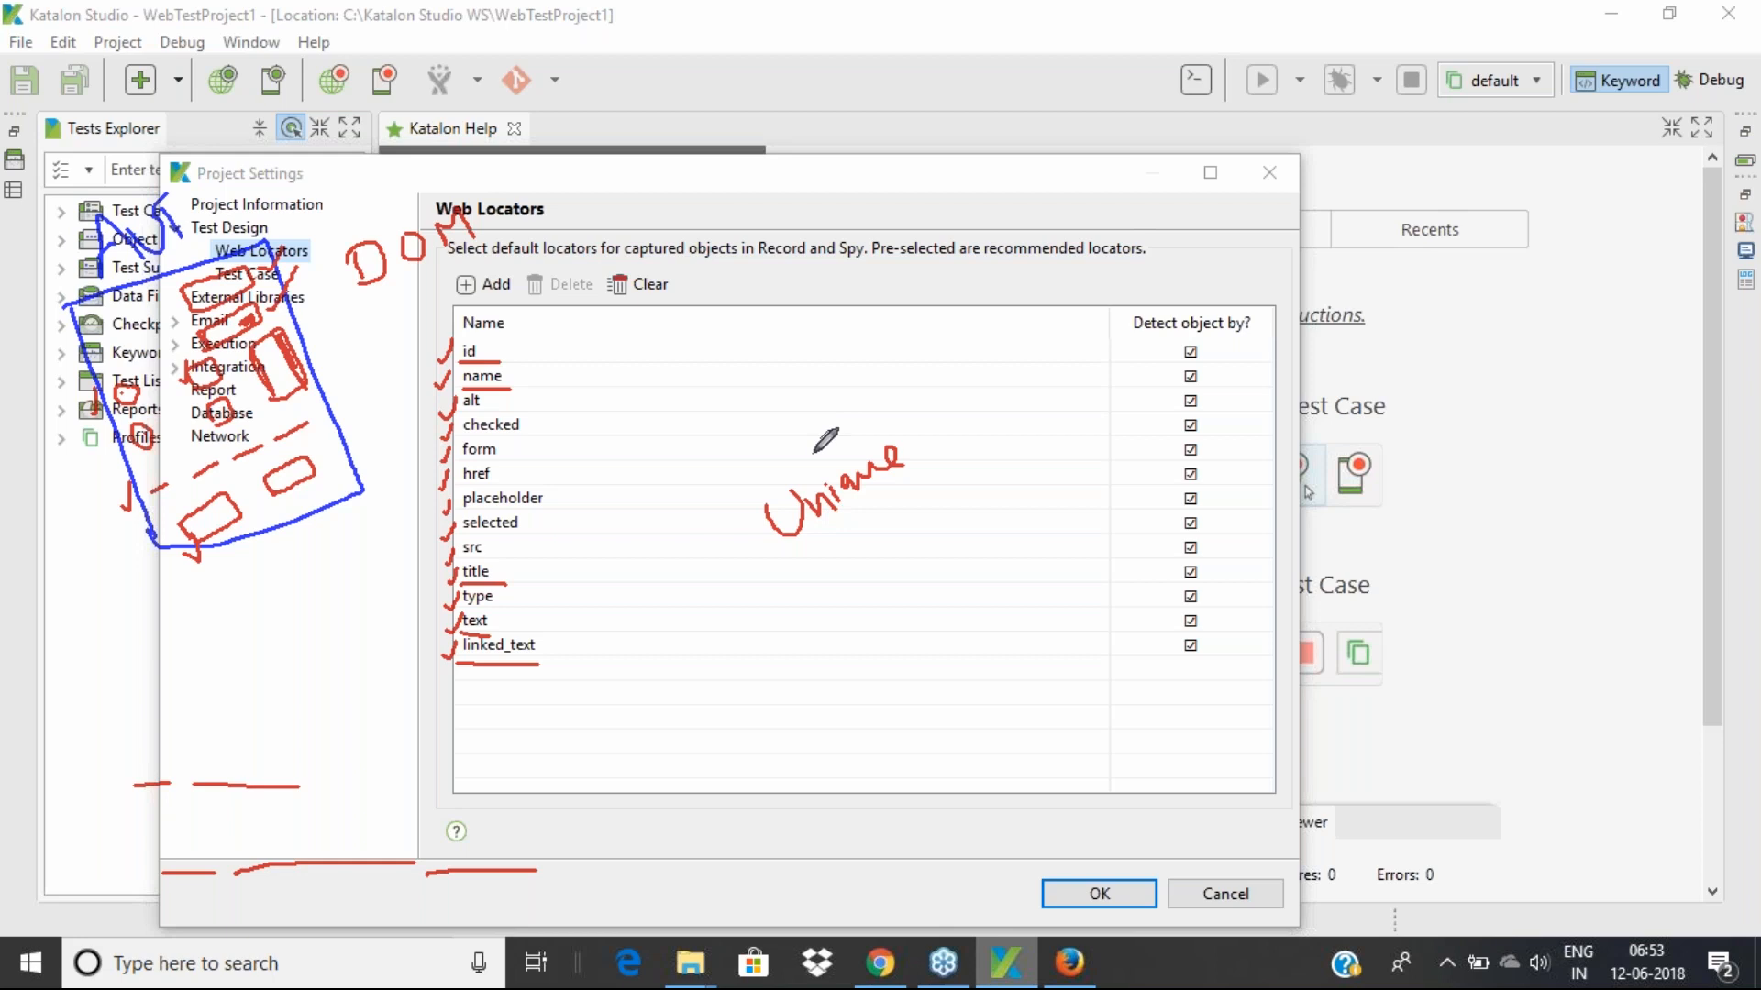
pyautogui.moveTo(829, 623); pyautogui.dragTo(844, 511)
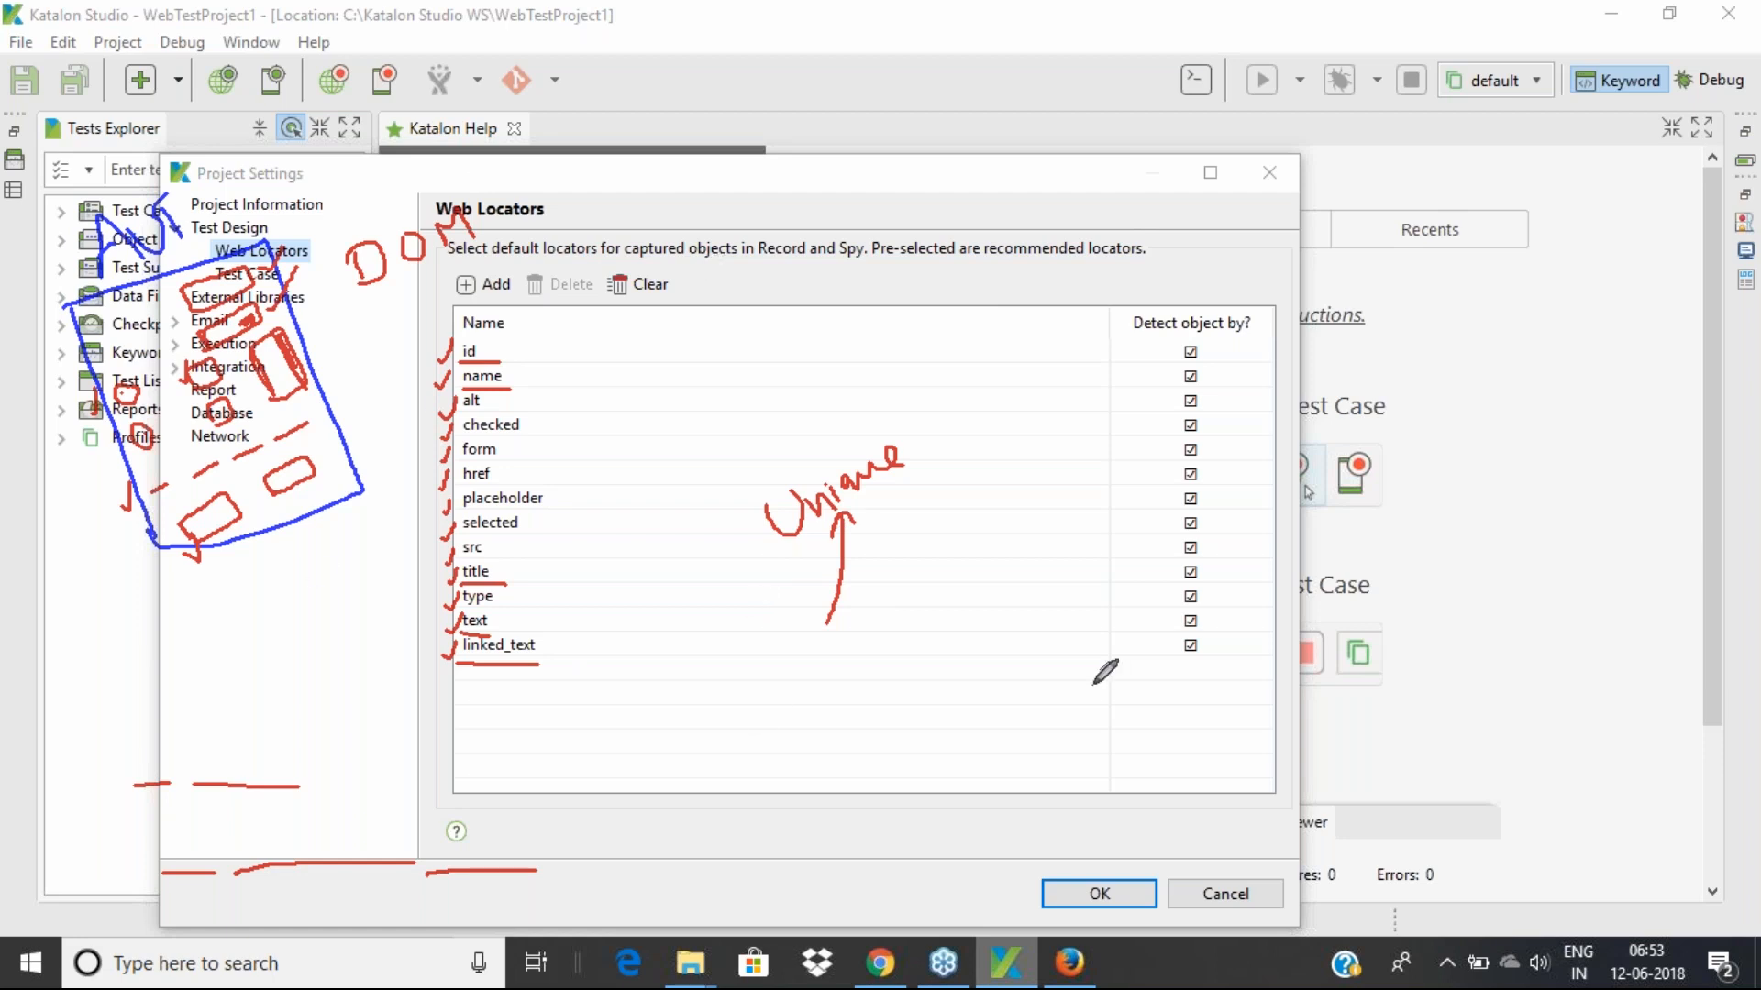
pyautogui.moveTo(941, 662)
pyautogui.mouseDown()
pyautogui.moveTo(987, 668)
pyautogui.moveTo(963, 693)
pyautogui.moveTo(998, 649)
pyautogui.moveTo(1005, 667)
pyautogui.moveTo(1018, 627)
pyautogui.moveTo(1076, 636)
pyautogui.moveTo(1096, 607)
pyautogui.moveTo(1104, 629)
pyautogui.mouseUp()
pyautogui.moveTo(1126, 565)
pyautogui.mouseDown()
pyautogui.moveTo(1117, 593)
pyautogui.moveTo(1163, 580)
pyautogui.mouseUp()
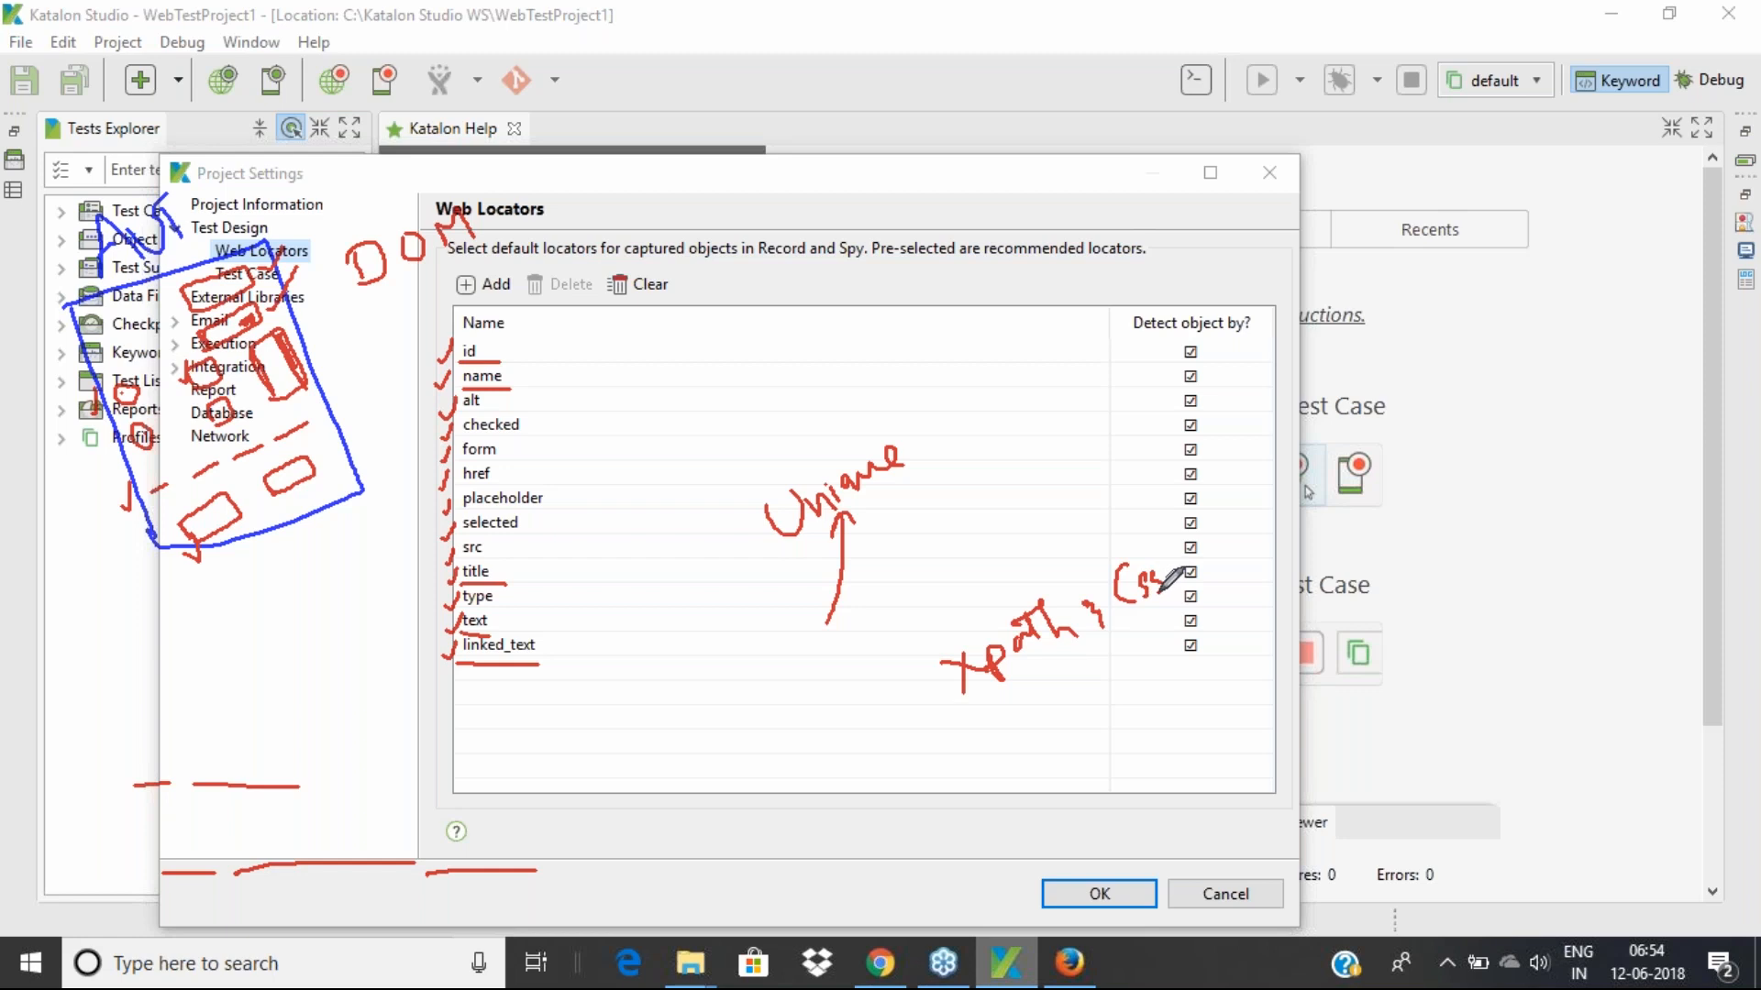
pyautogui.moveTo(1006, 701); pyautogui.dragTo(1155, 622)
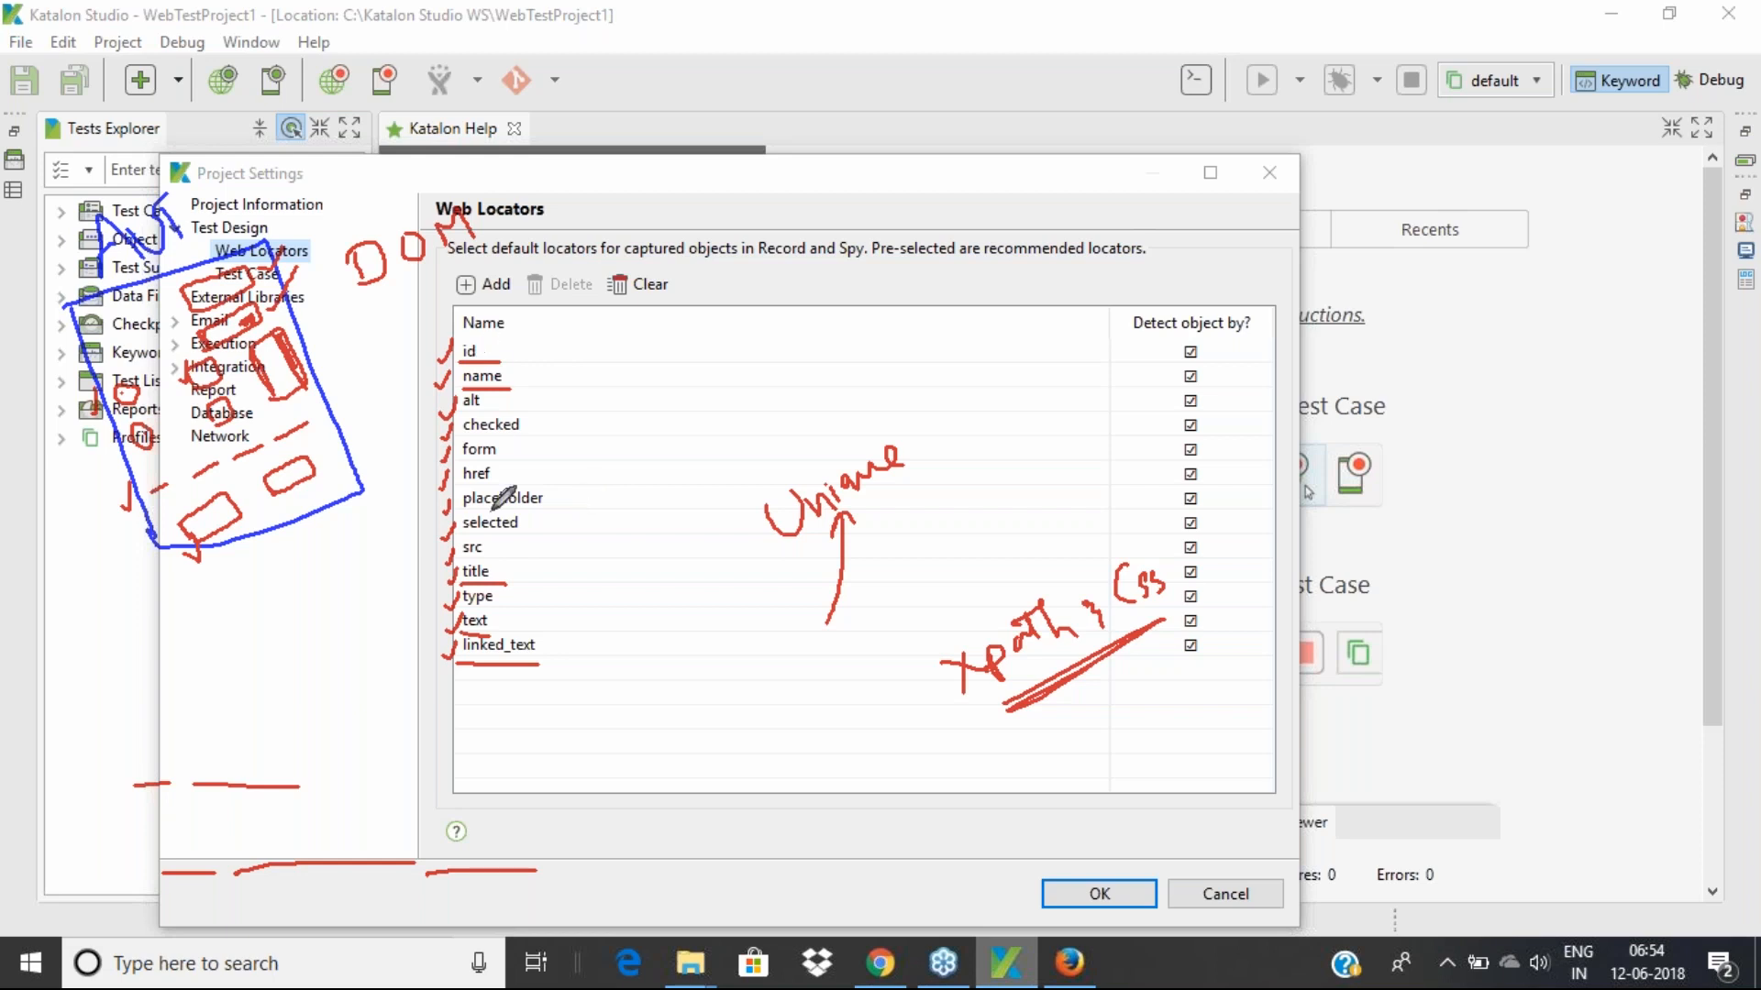
pyautogui.moveTo(1068, 610)
pyautogui.mouseDown()
pyautogui.moveTo(1062, 593)
pyautogui.moveTo(977, 598)
pyautogui.moveTo(1027, 727)
pyautogui.moveTo(1091, 594)
pyautogui.mouseUp()
pyautogui.moveTo(1046, 705)
pyautogui.mouseDown()
pyautogui.moveTo(1015, 777)
pyautogui.moveTo(1069, 710)
pyautogui.moveTo(1121, 723)
pyautogui.mouseUp()
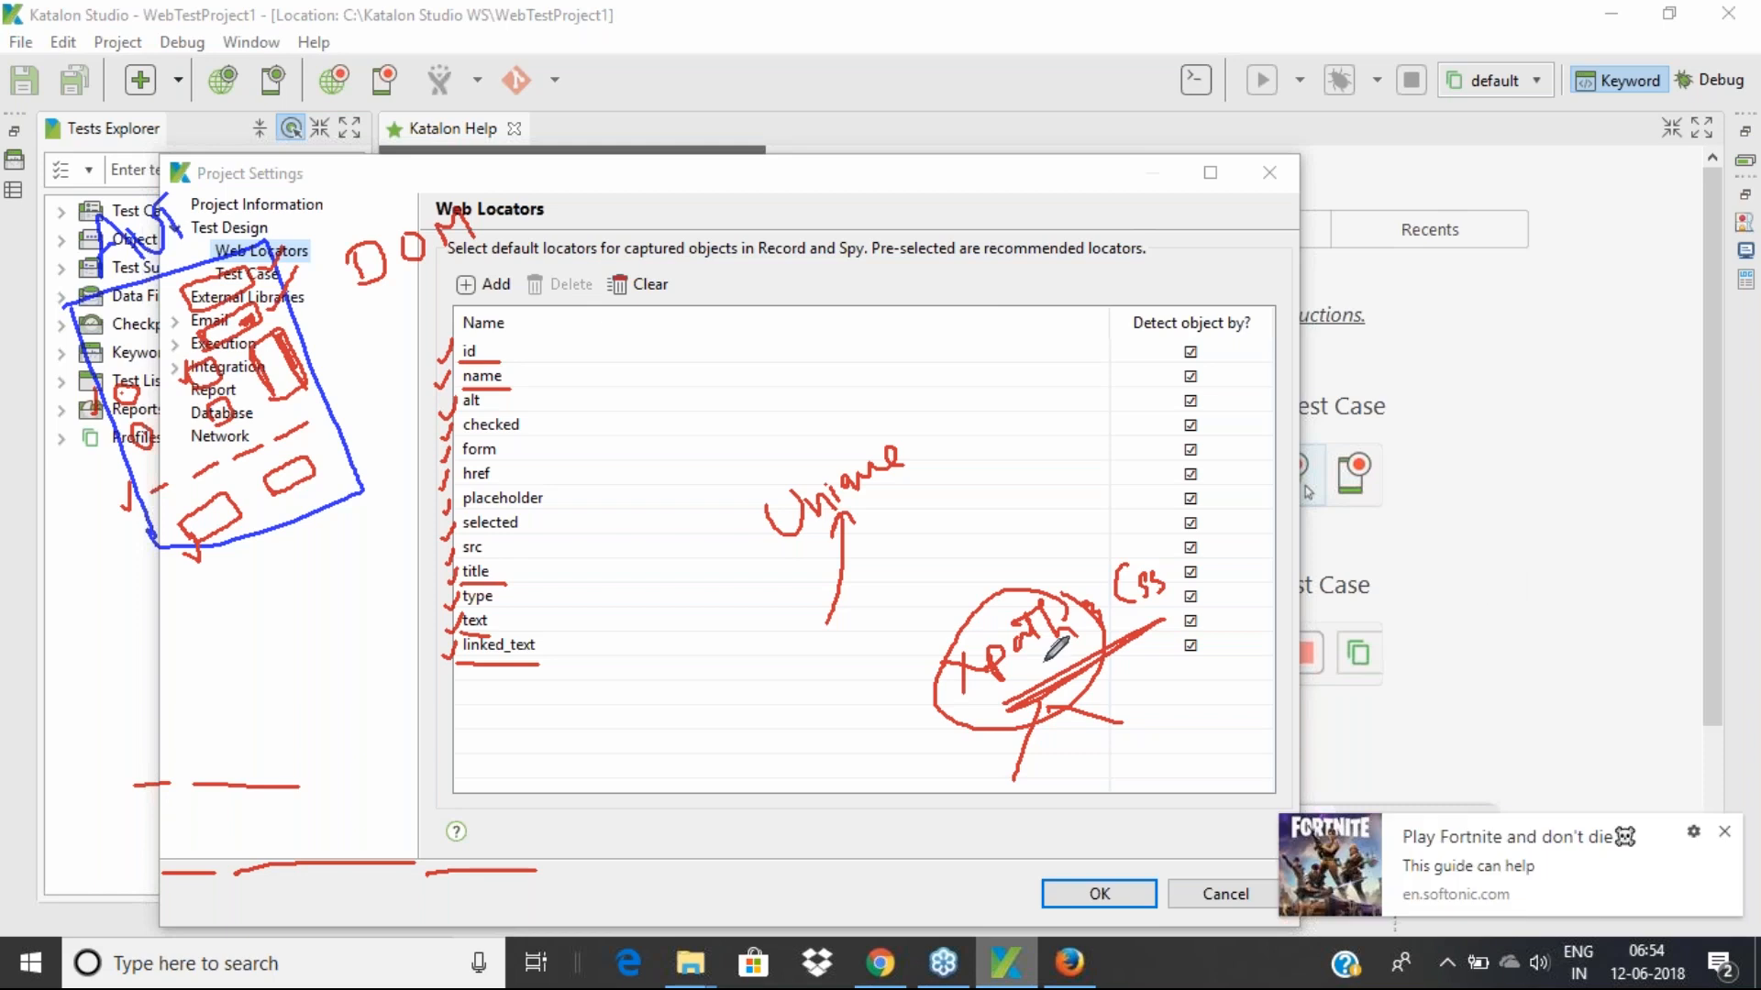
pyautogui.click(1723, 833)
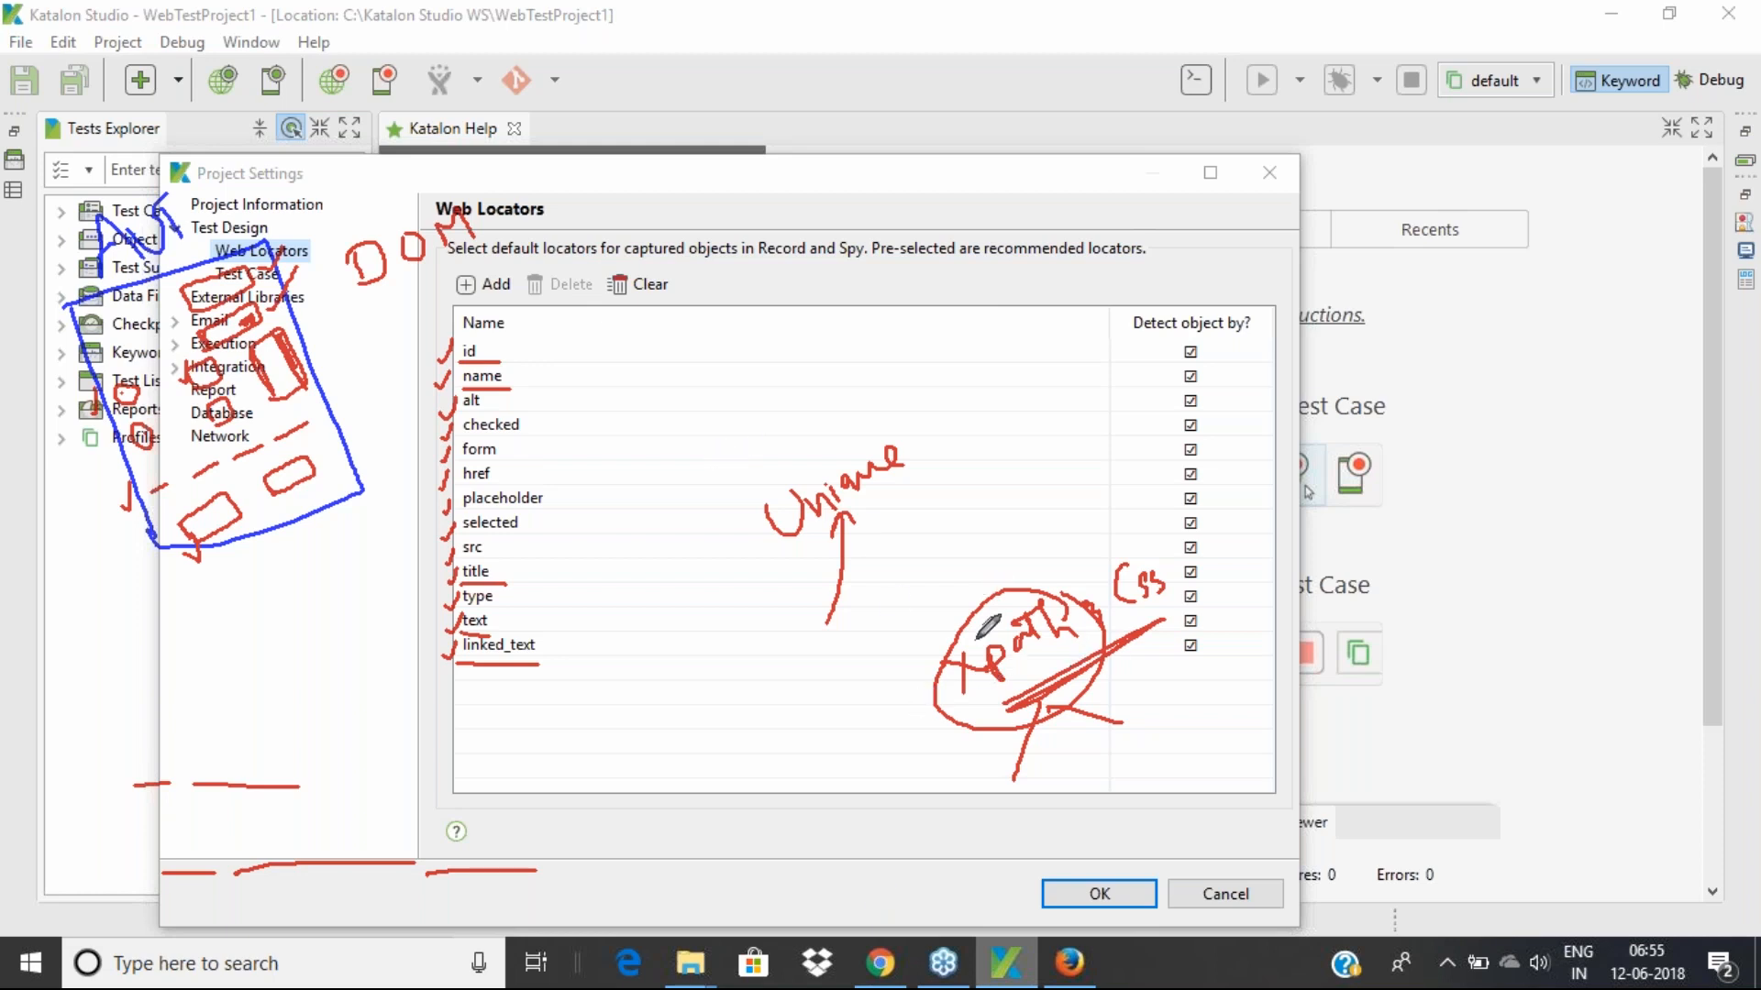
# Go to Test Design > Test Case, where failure handling defaults to STOP_ON_FAILURE
pyautogui.moveTo(998, 786)
pyautogui.mouseDown()
pyautogui.moveTo(987, 823)
pyautogui.moveTo(1121, 769)
pyautogui.mouseUp()
pyautogui.moveTo(1136, 750); pyautogui.dragTo(1132, 730)
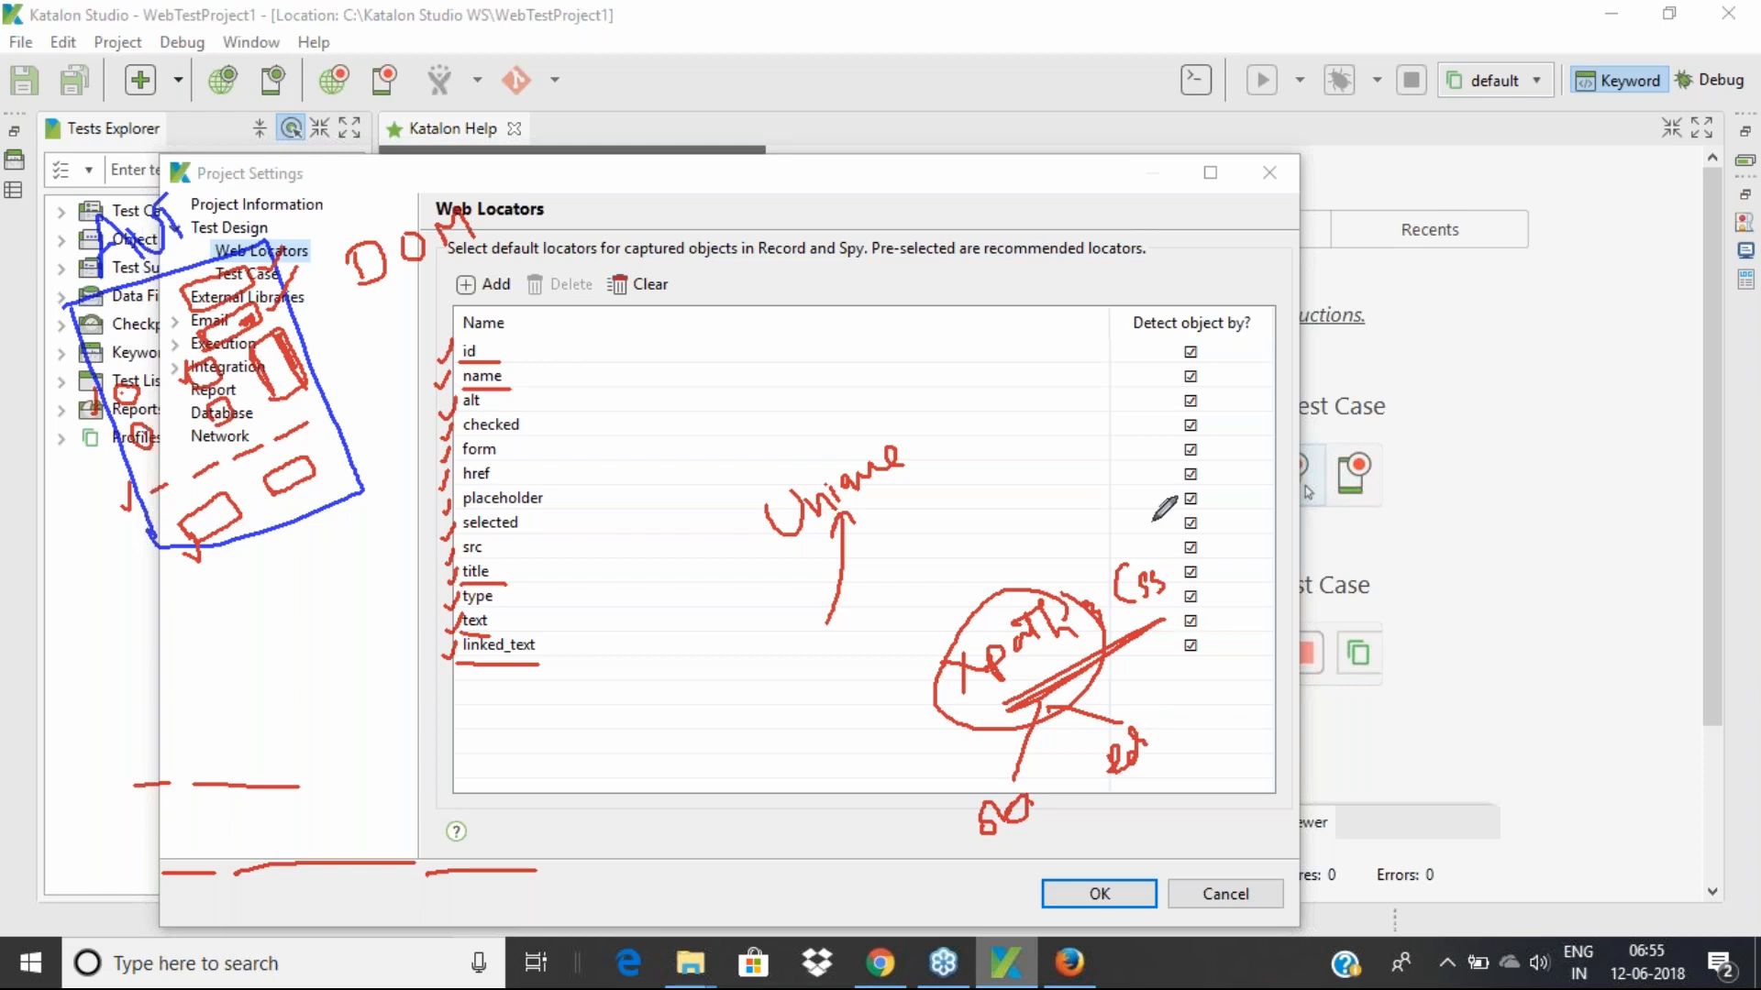
pyautogui.moveTo(1167, 544)
pyautogui.mouseDown()
pyautogui.moveTo(1112, 557)
pyautogui.moveTo(1171, 620)
pyautogui.moveTo(1163, 527)
pyautogui.mouseUp()
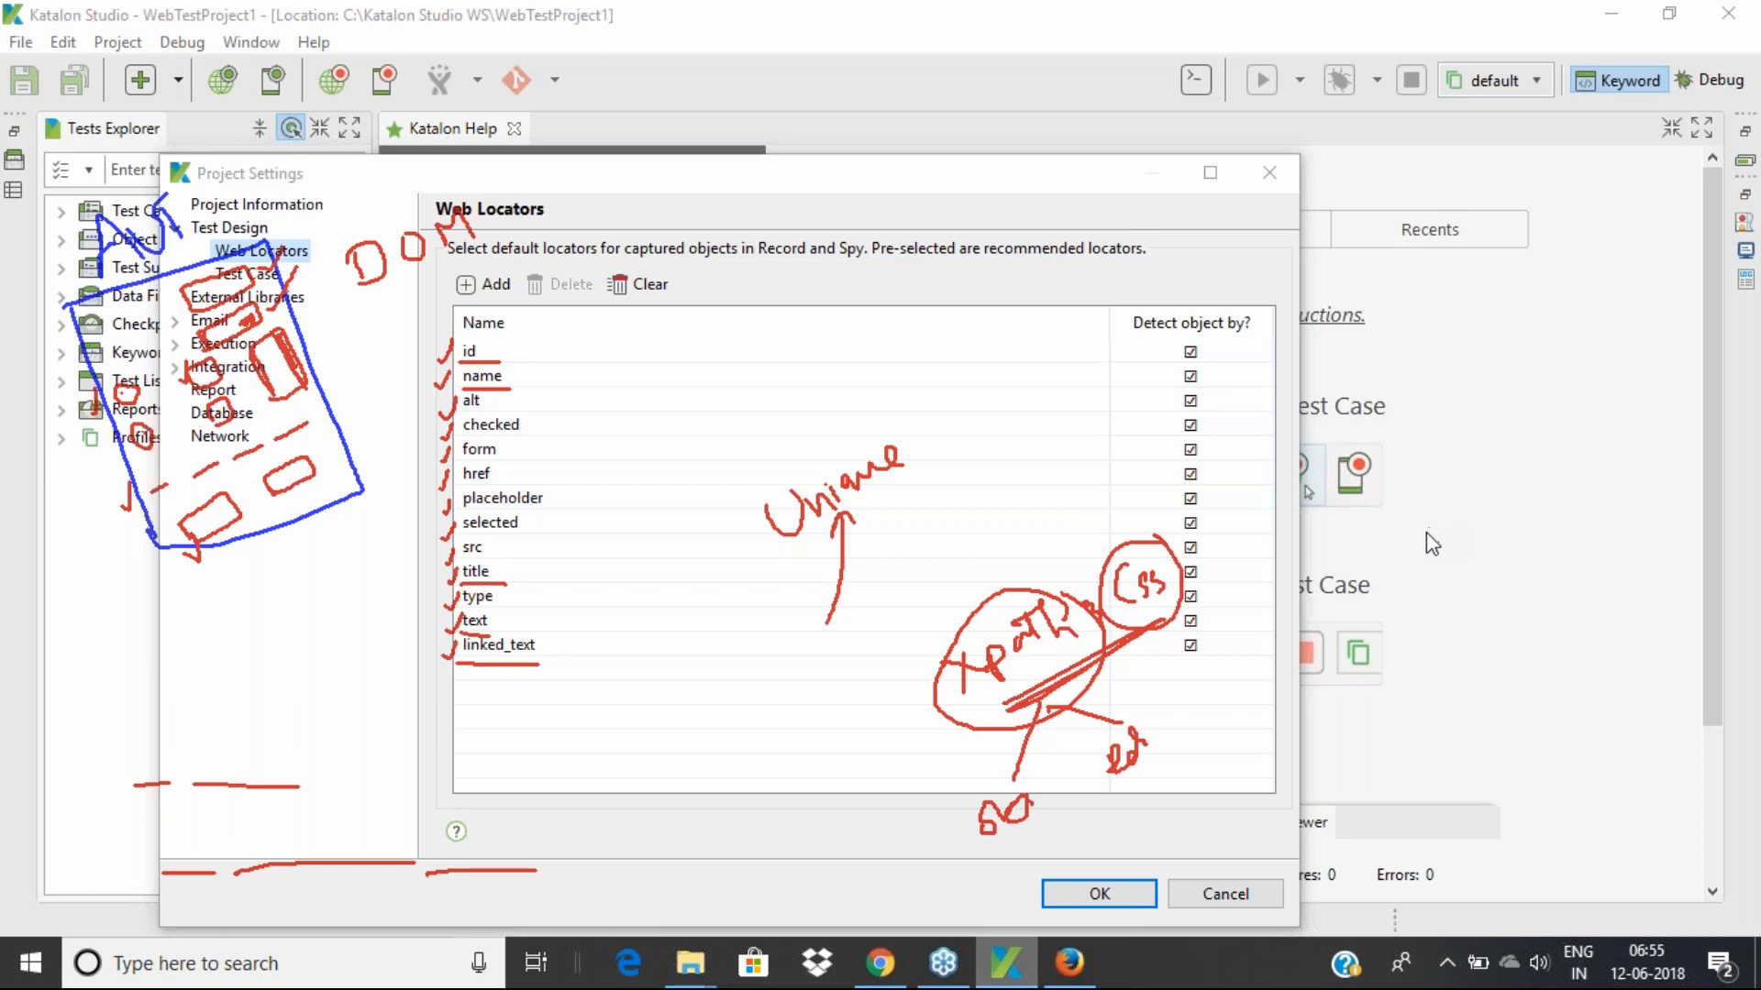
pyautogui.click(246, 274)
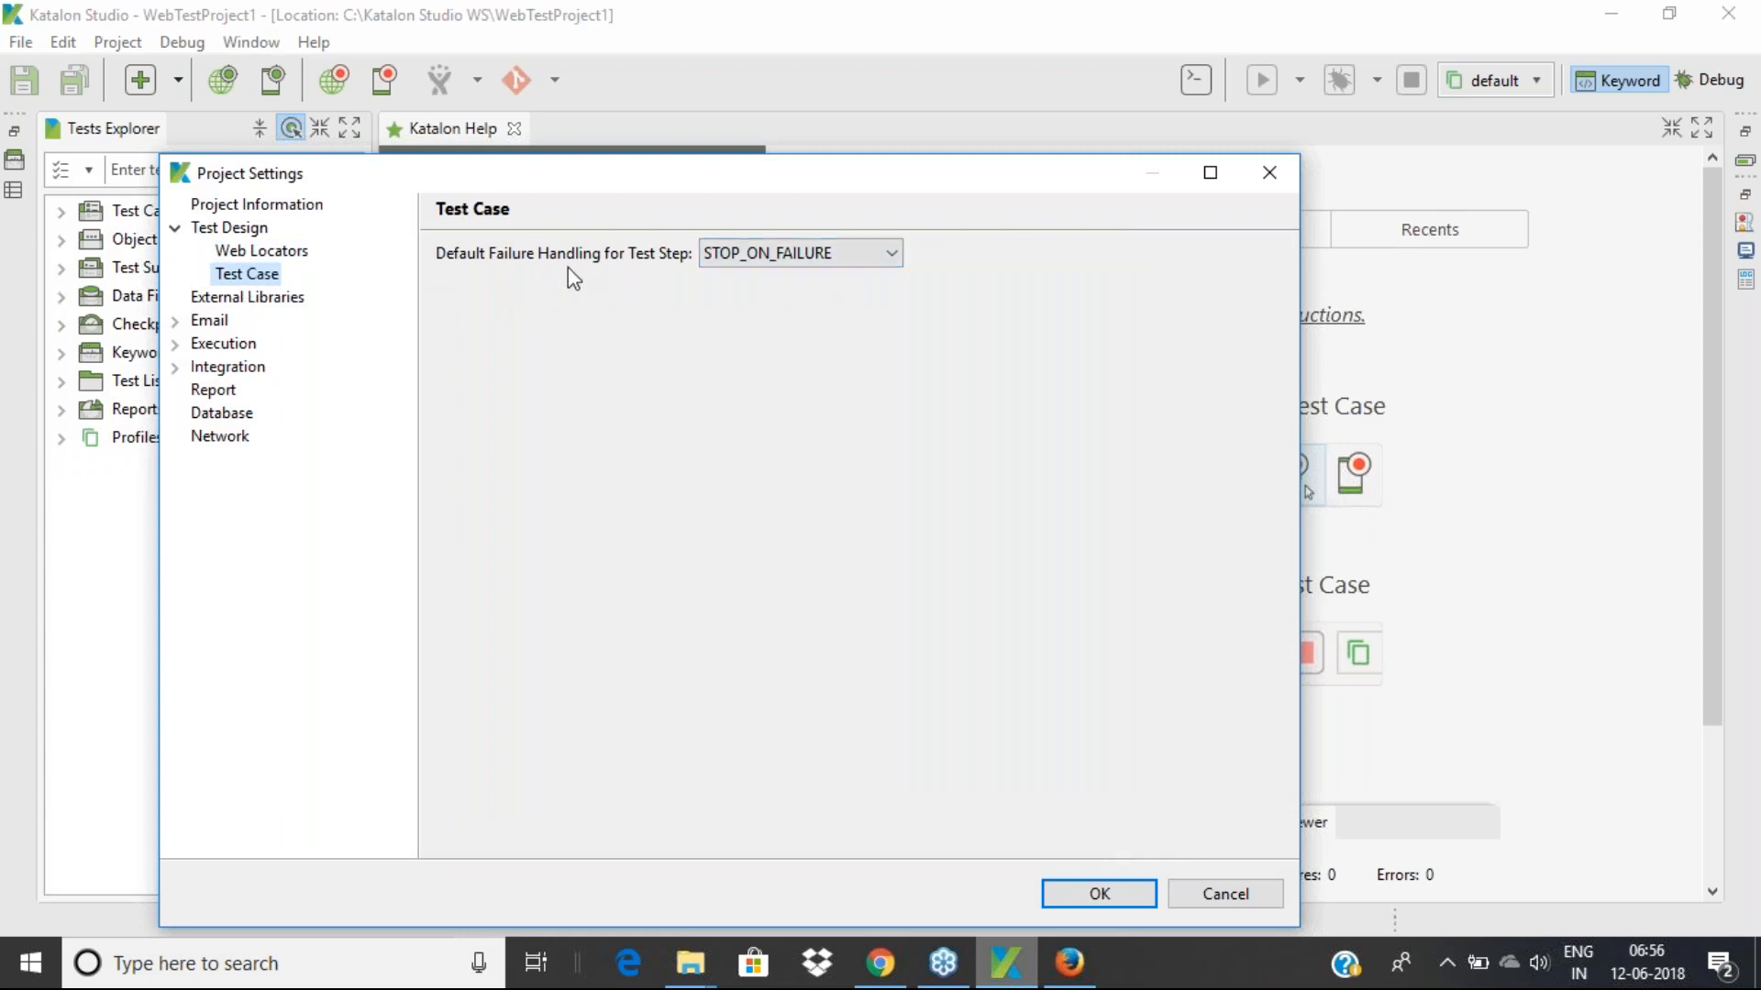
# Change Default Failure Handling to OPTIONAL, then view the empty External Libraries page
pyautogui.click(784, 254)
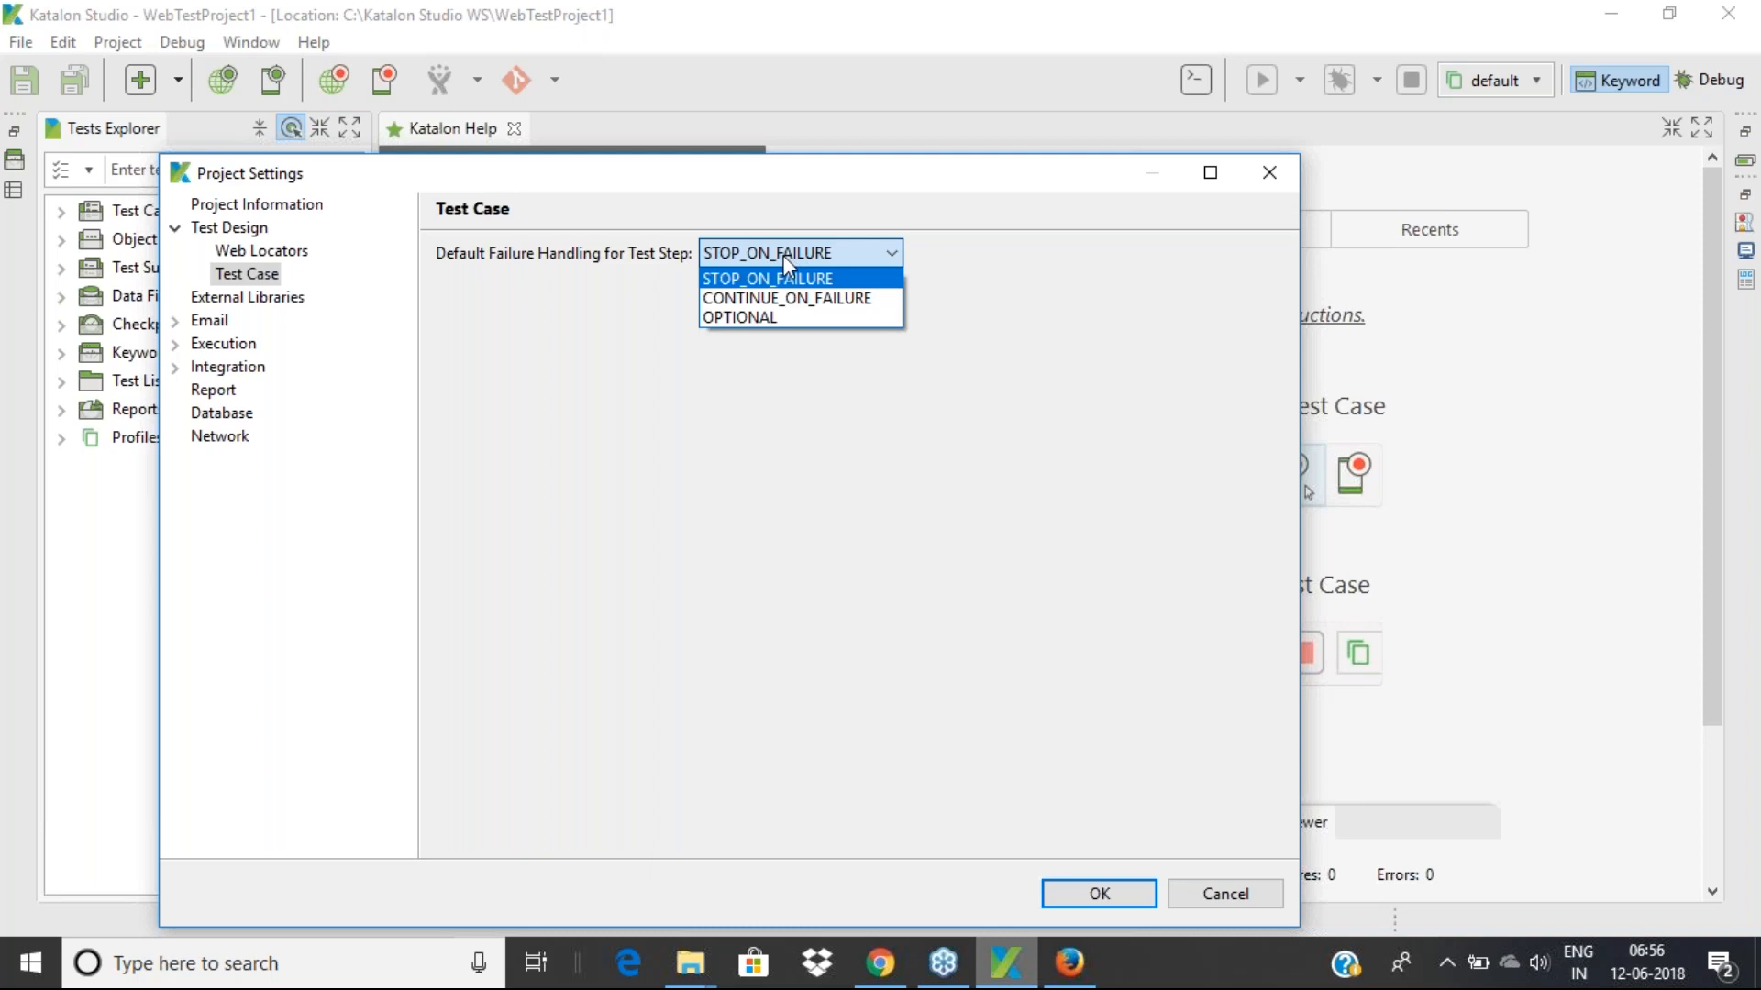
pyautogui.click(736, 321)
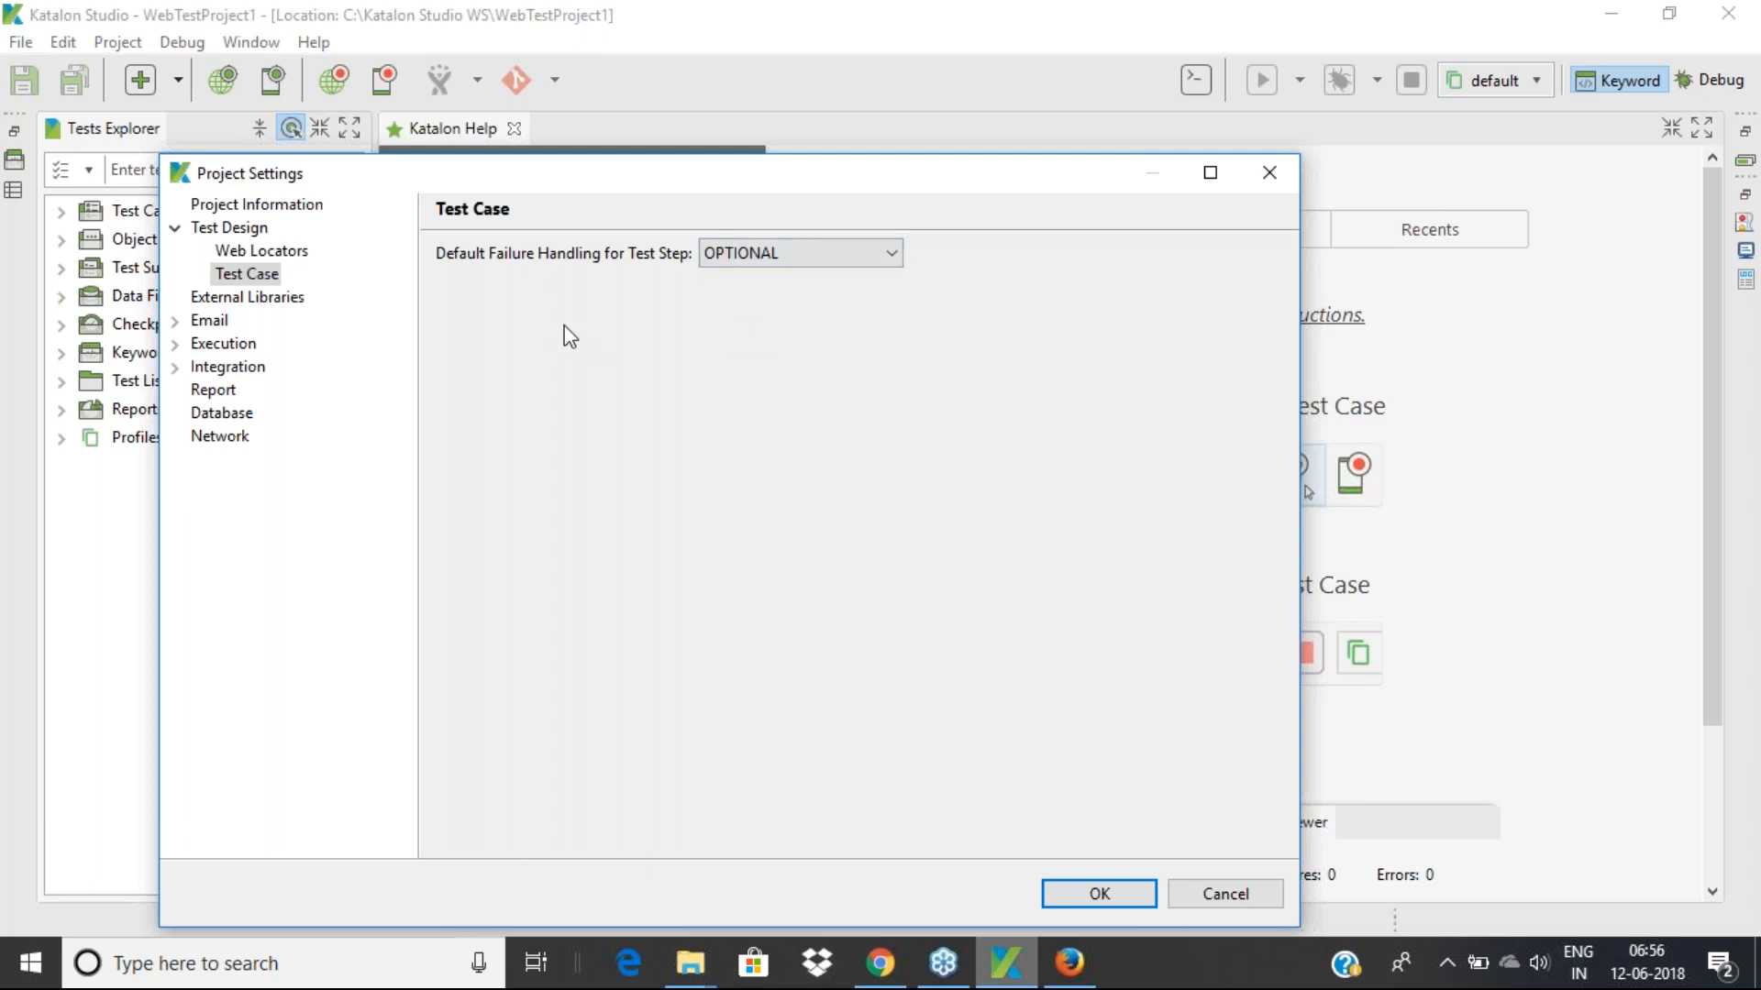
pyautogui.click(293, 299)
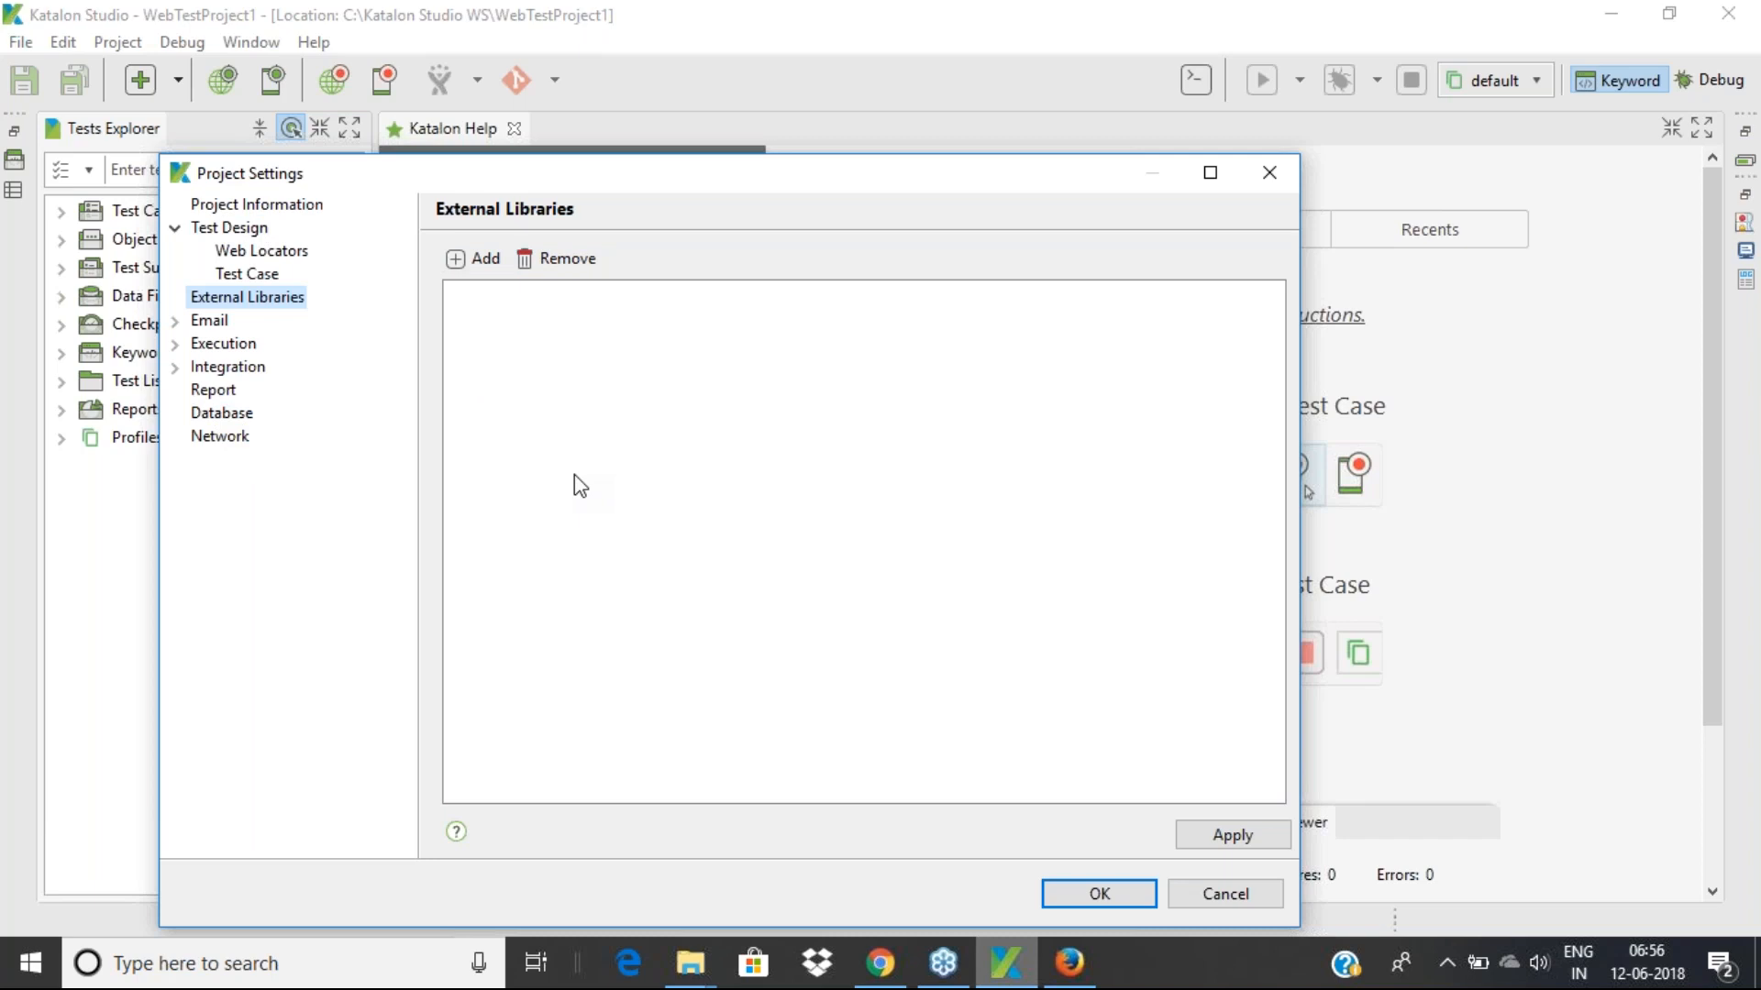
pyautogui.click(478, 262)
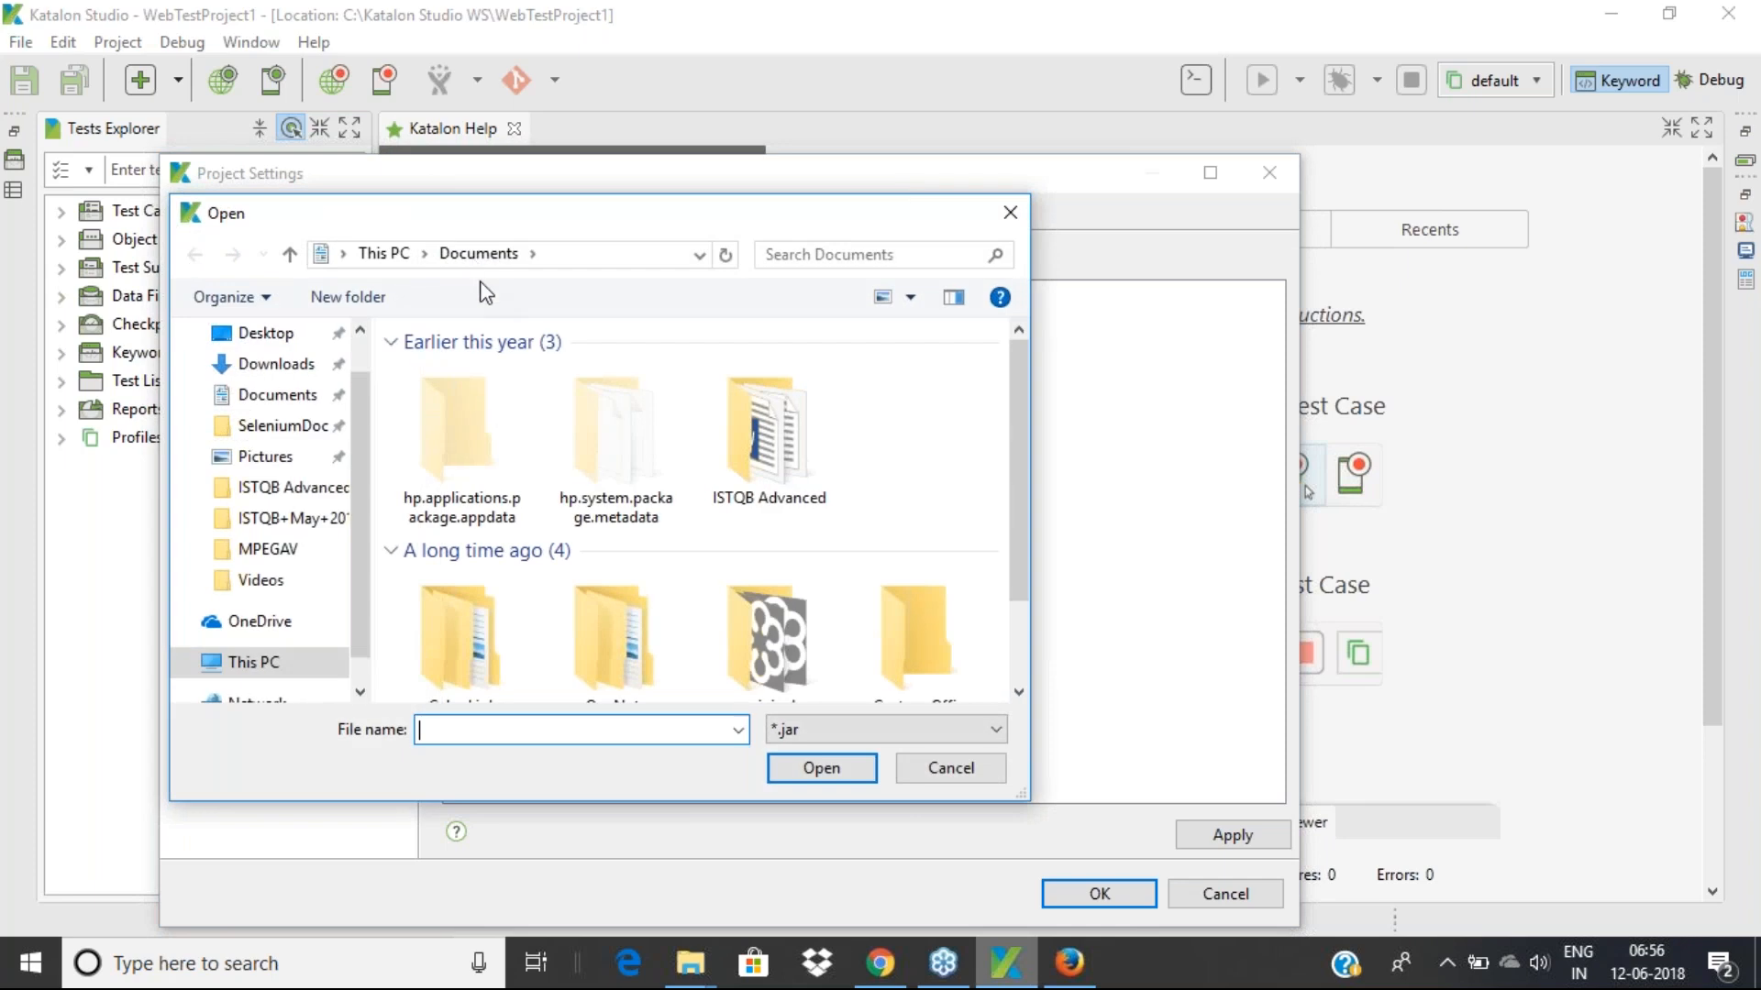
pyautogui.click(930, 734)
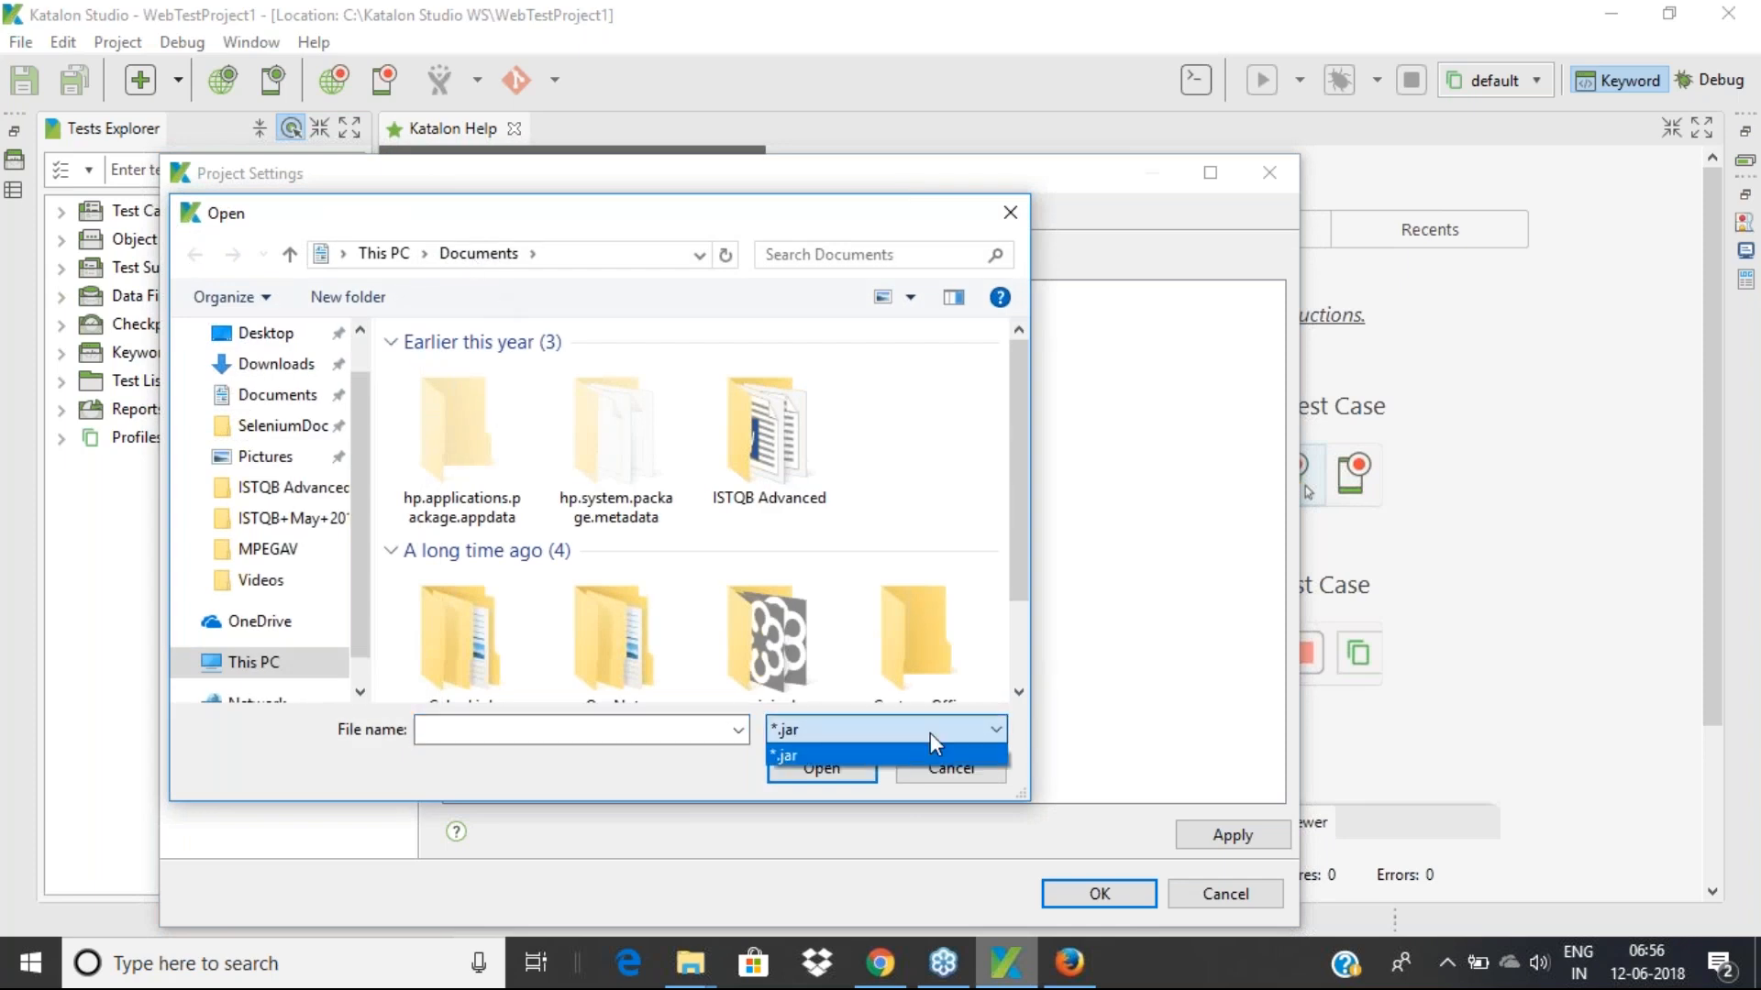
pyautogui.click(816, 757)
pyautogui.click(610, 734)
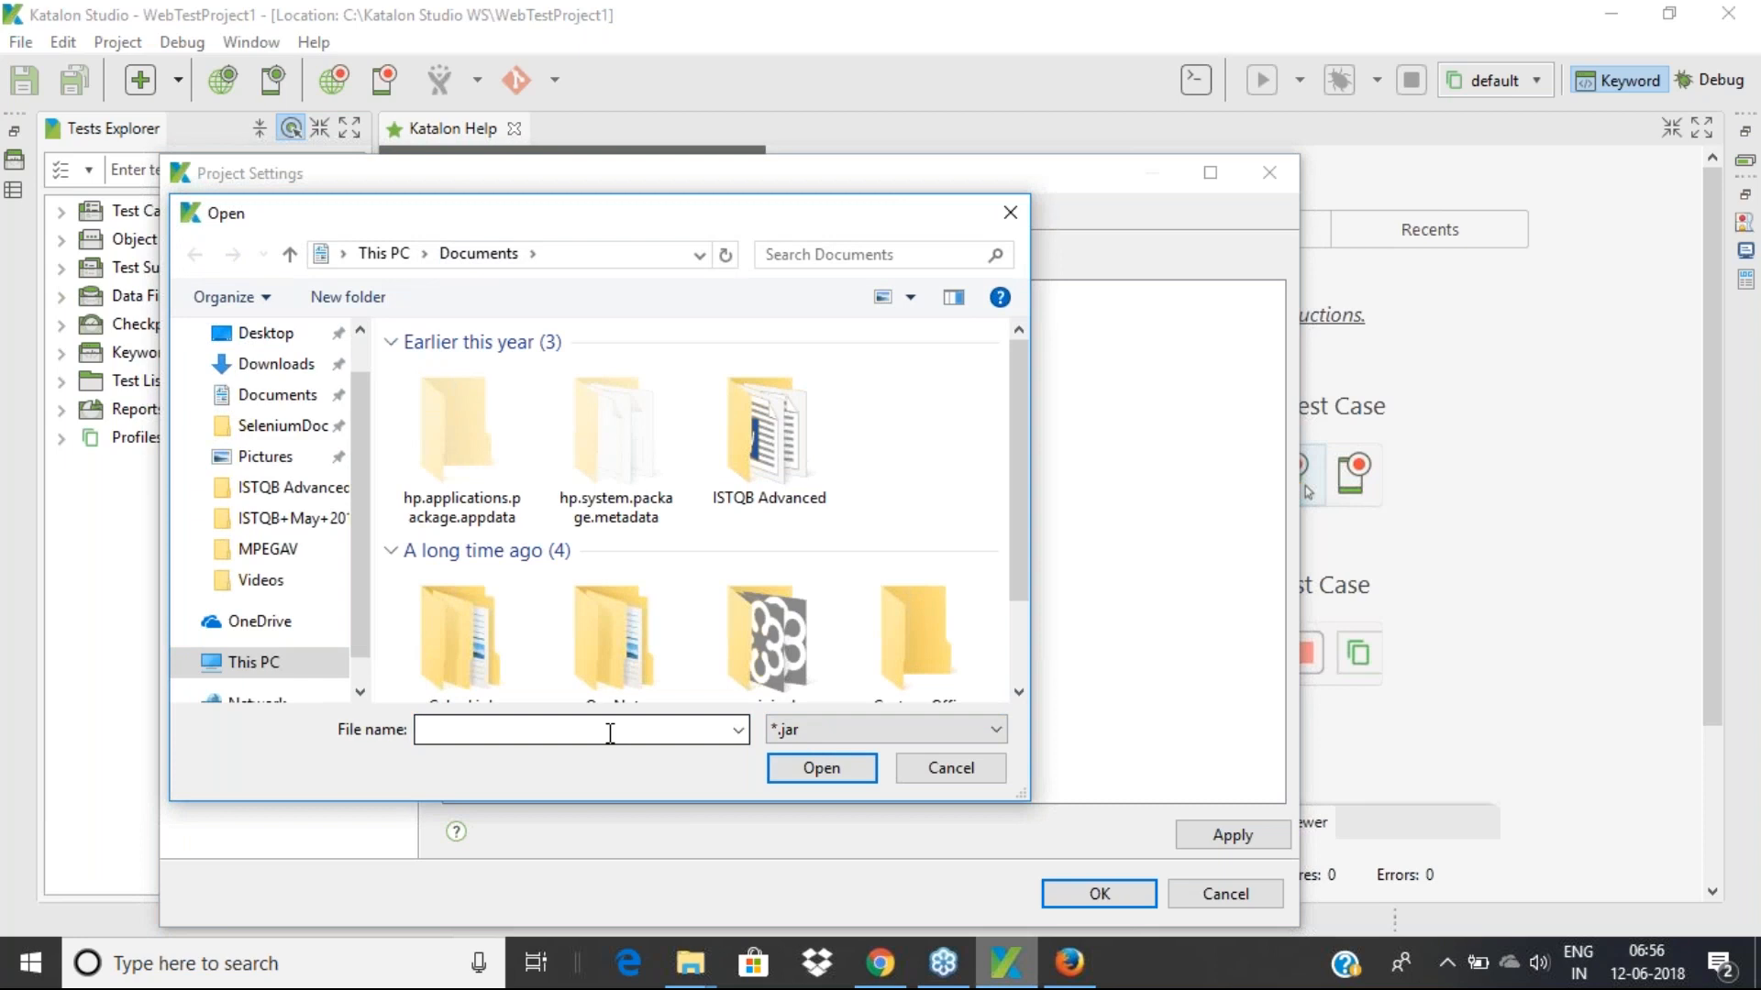
pyautogui.click(954, 771)
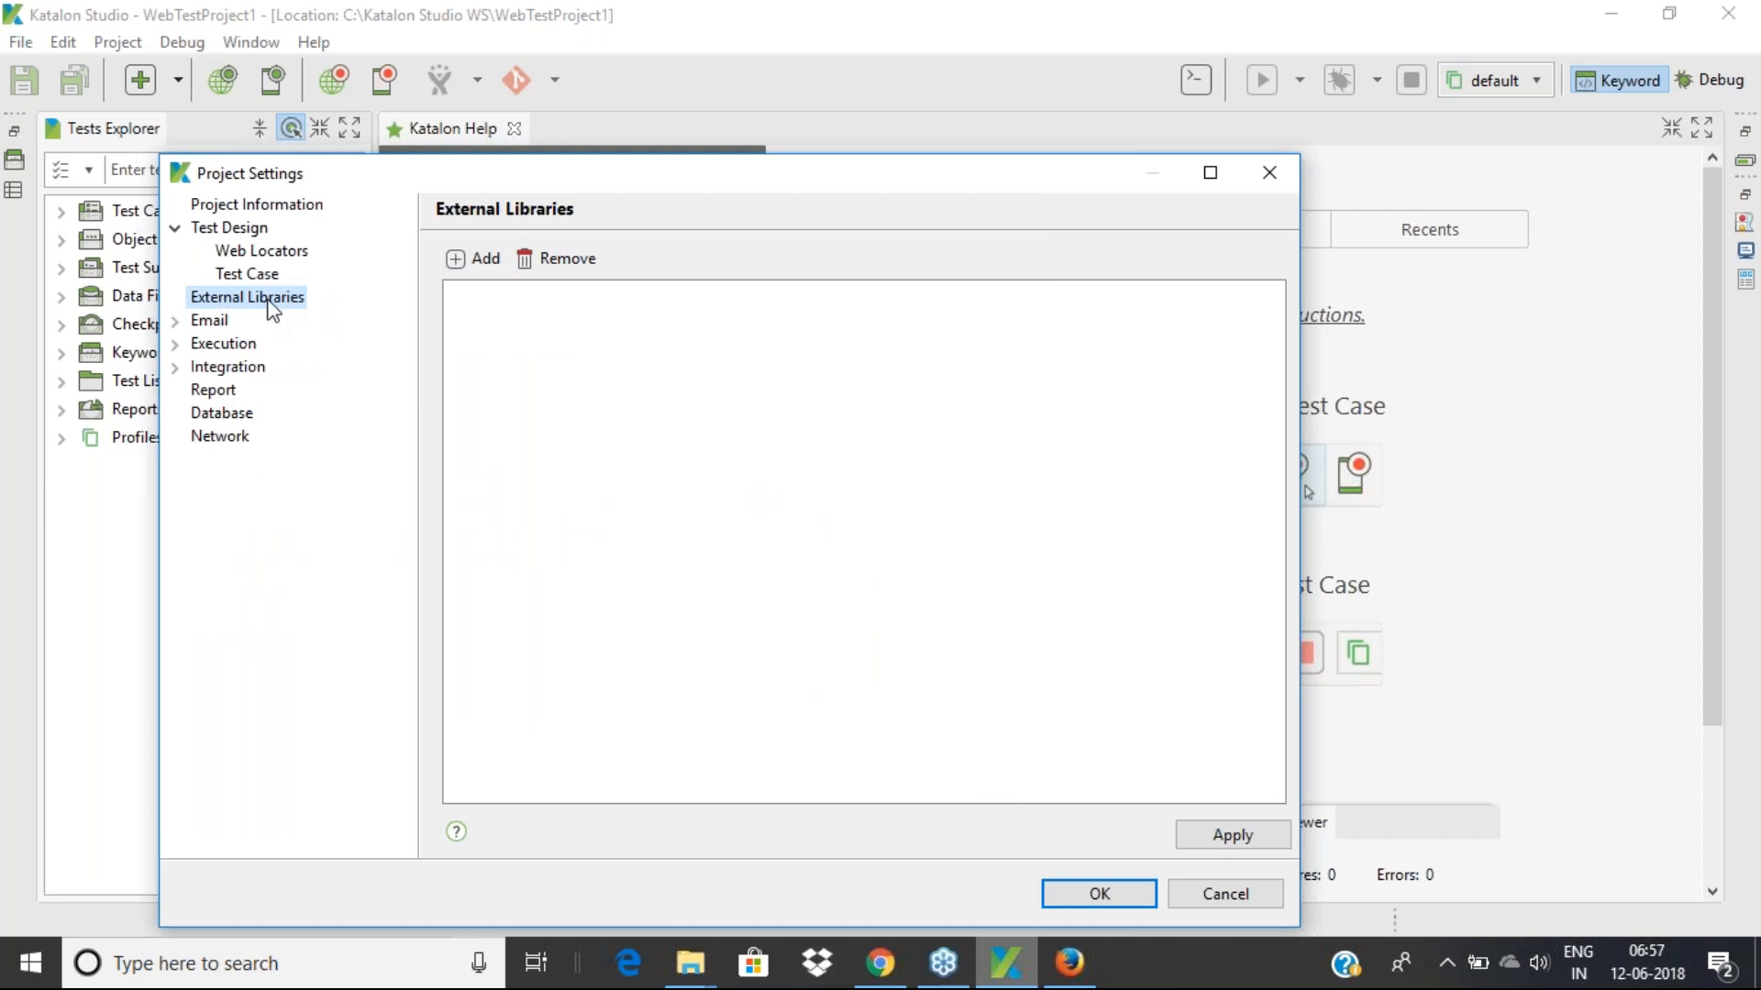
pyautogui.click(175, 321)
# On the Email page, visit the empty Host, Username and Password fields, leaving protocol None
pyautogui.click(228, 329)
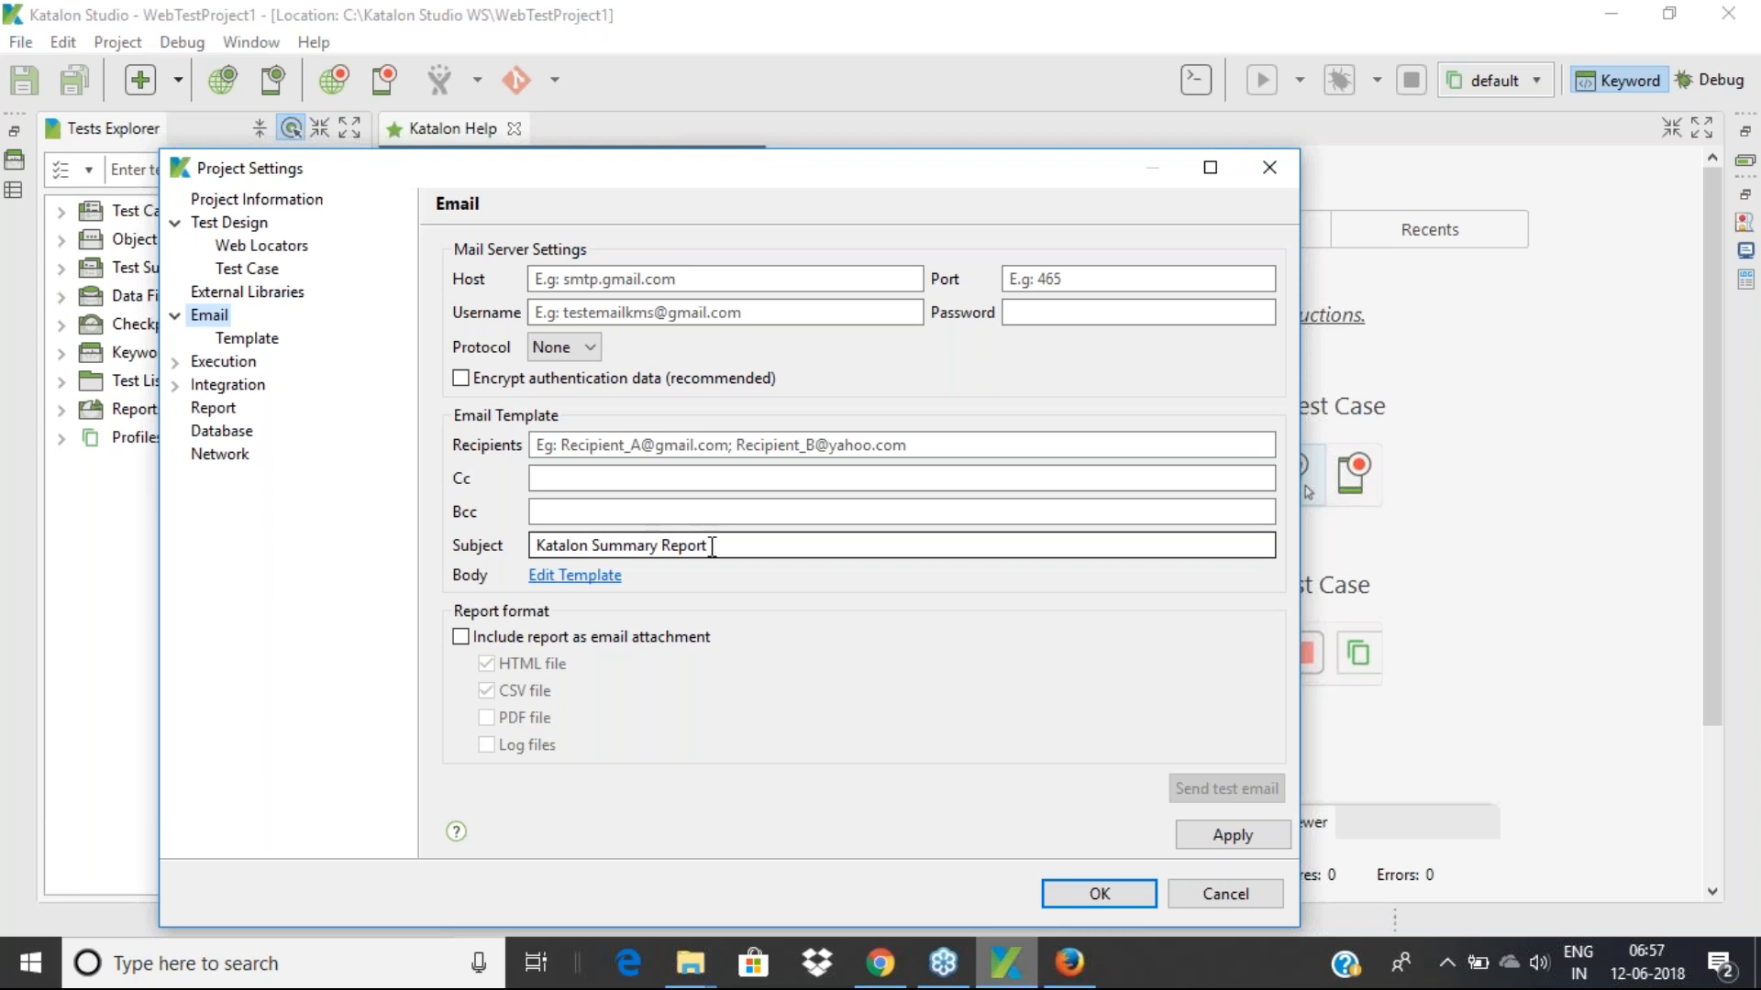
pyautogui.click(655, 282)
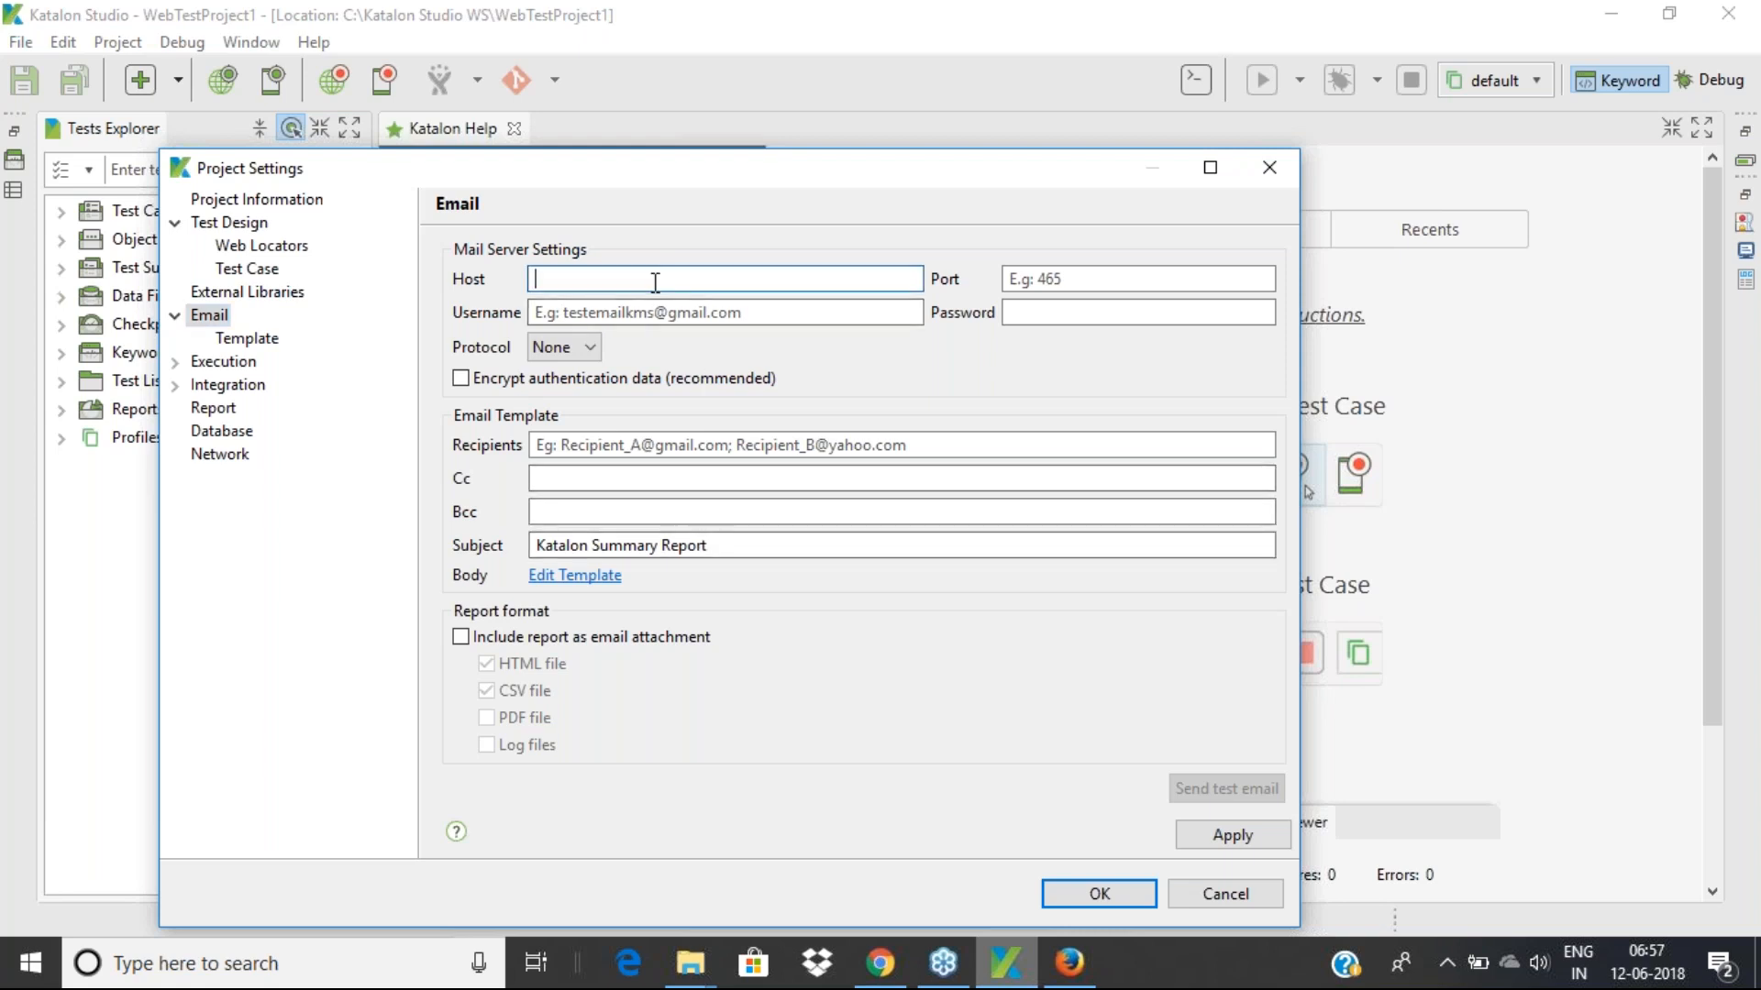
pyautogui.click(748, 310)
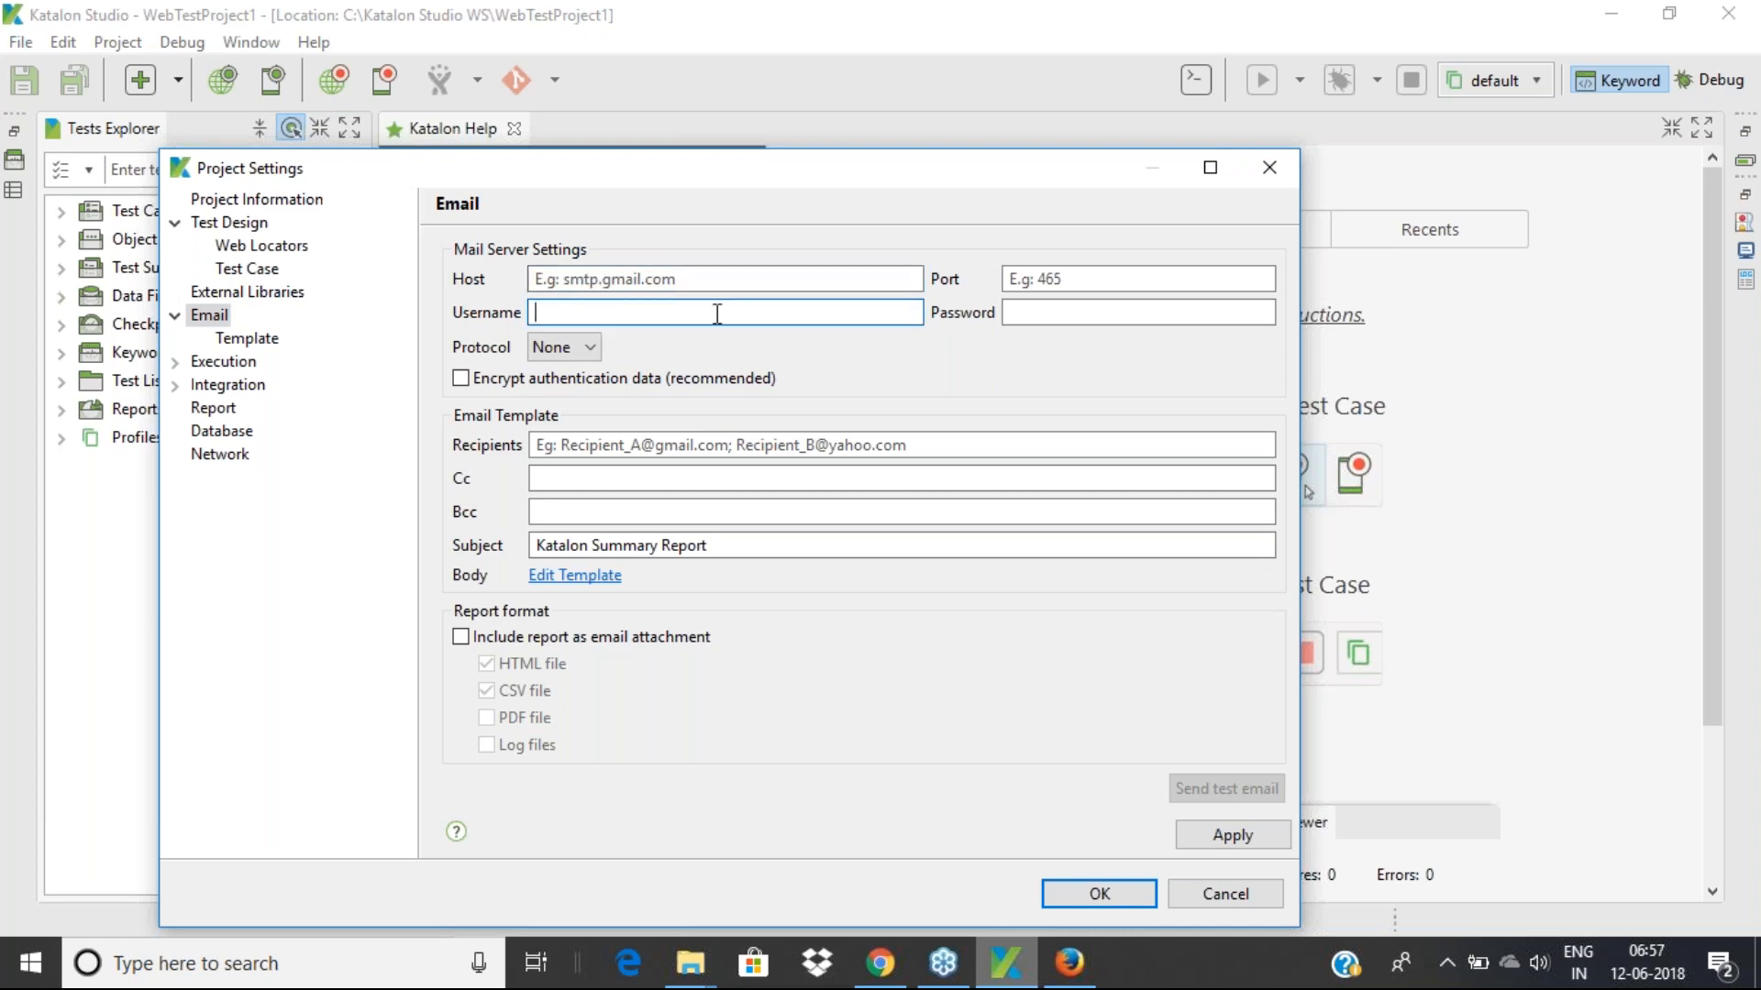
pyautogui.click(1022, 277)
pyautogui.click(1022, 312)
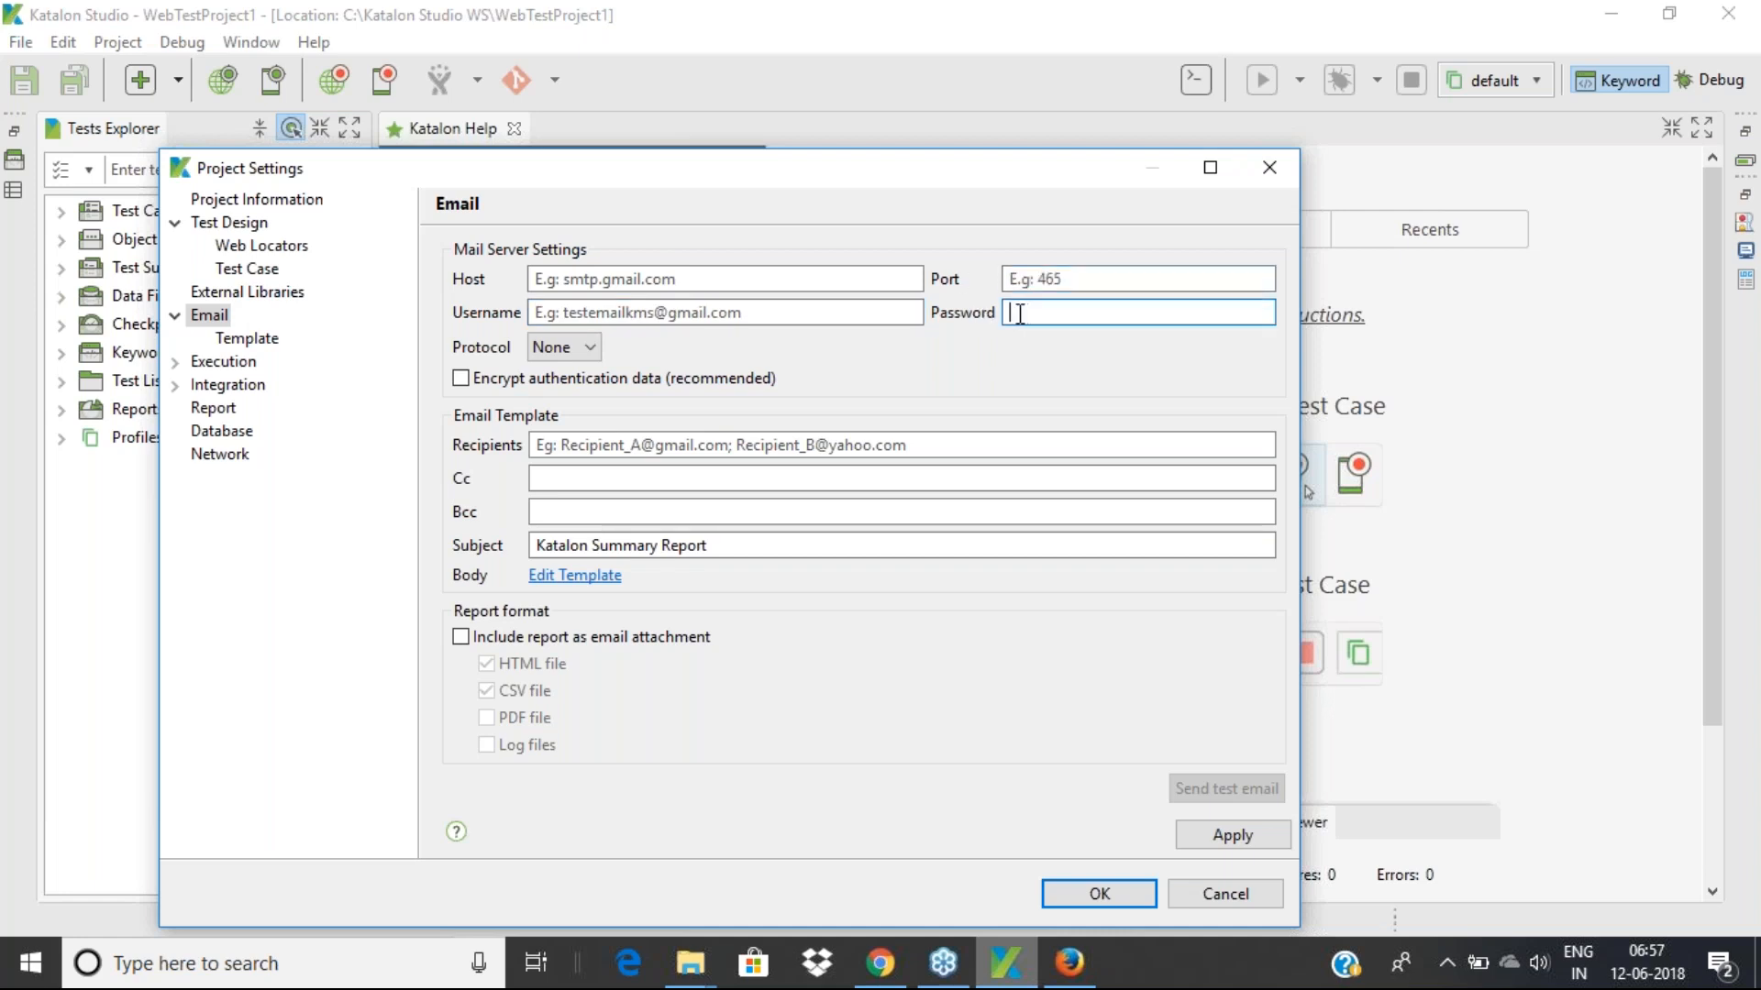
pyautogui.click(591, 349)
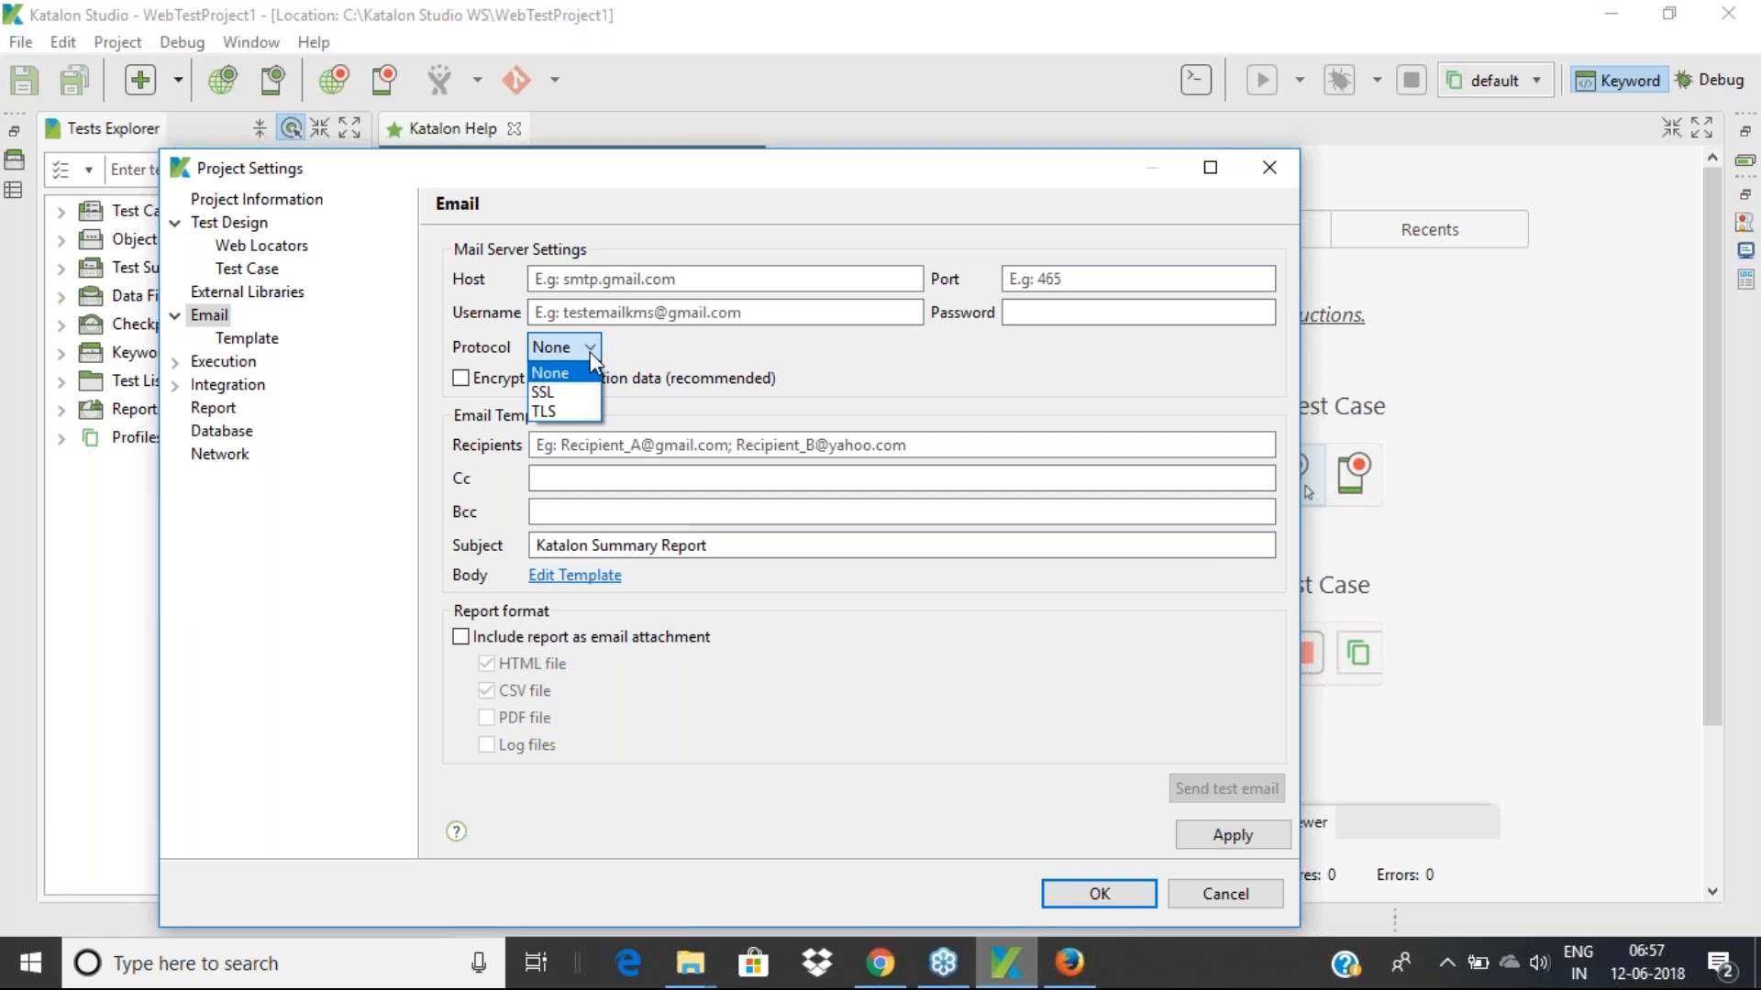
pyautogui.click(828, 389)
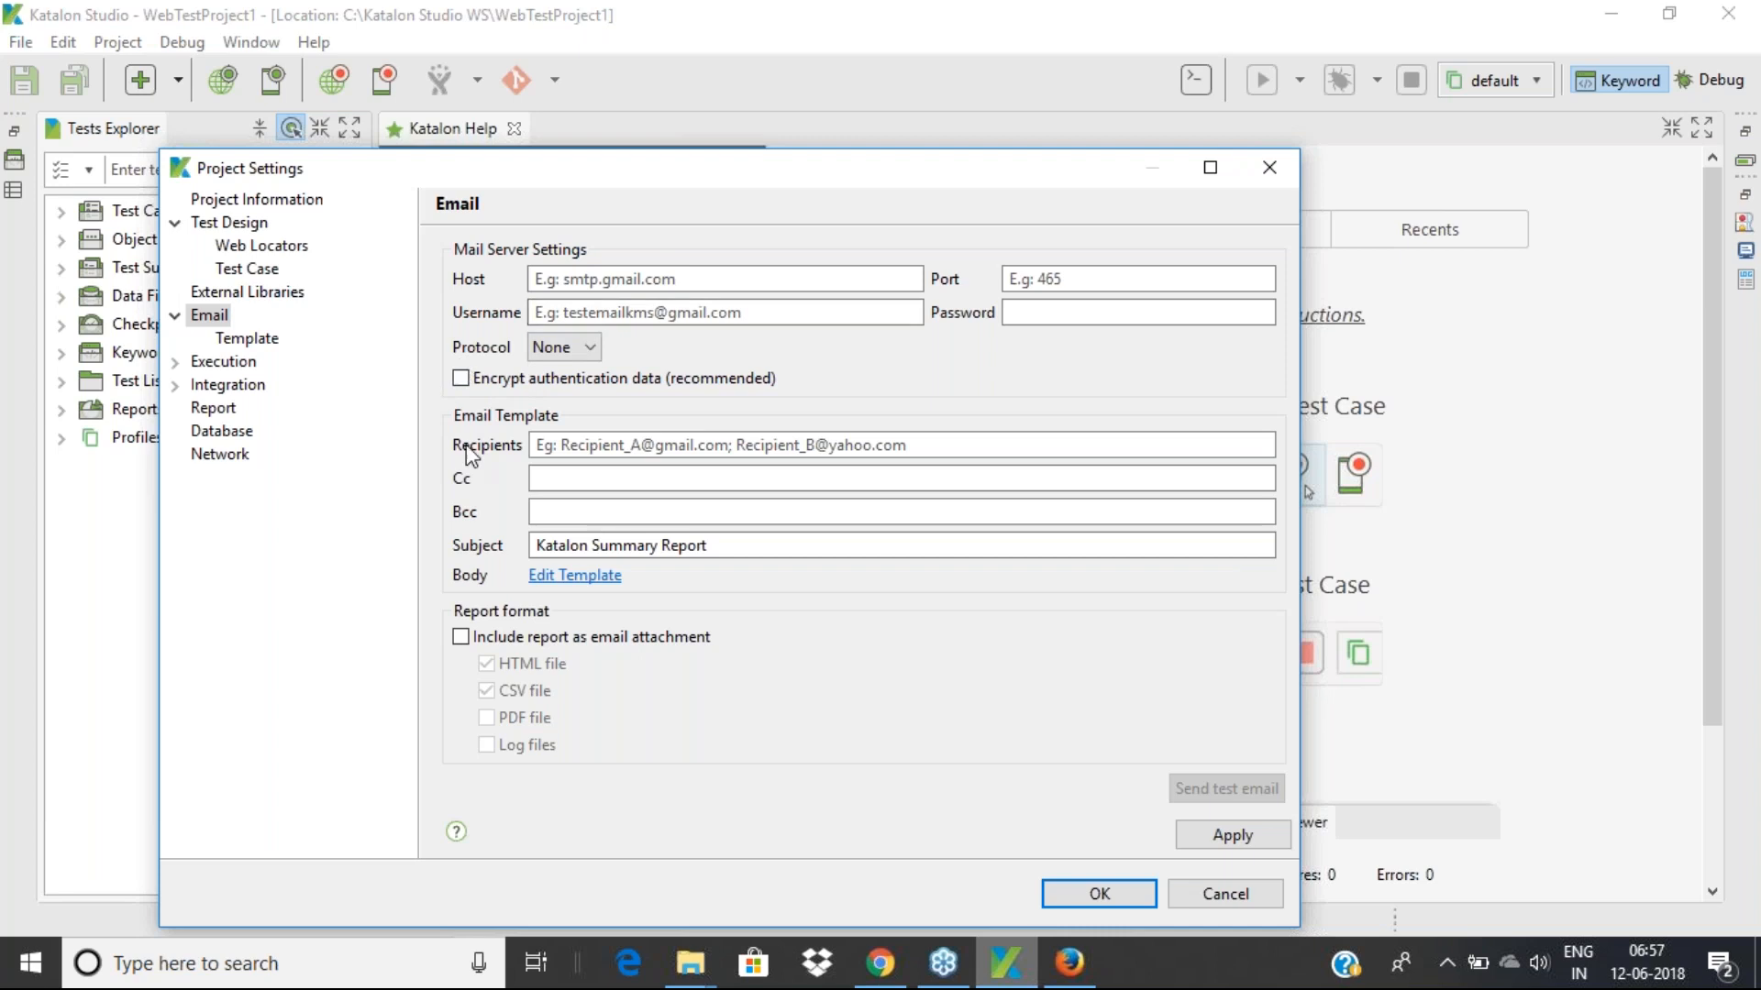
# Step through the Cc and Bcc fields and open the email body template
pyautogui.click(554, 478)
pyautogui.press('Tab')
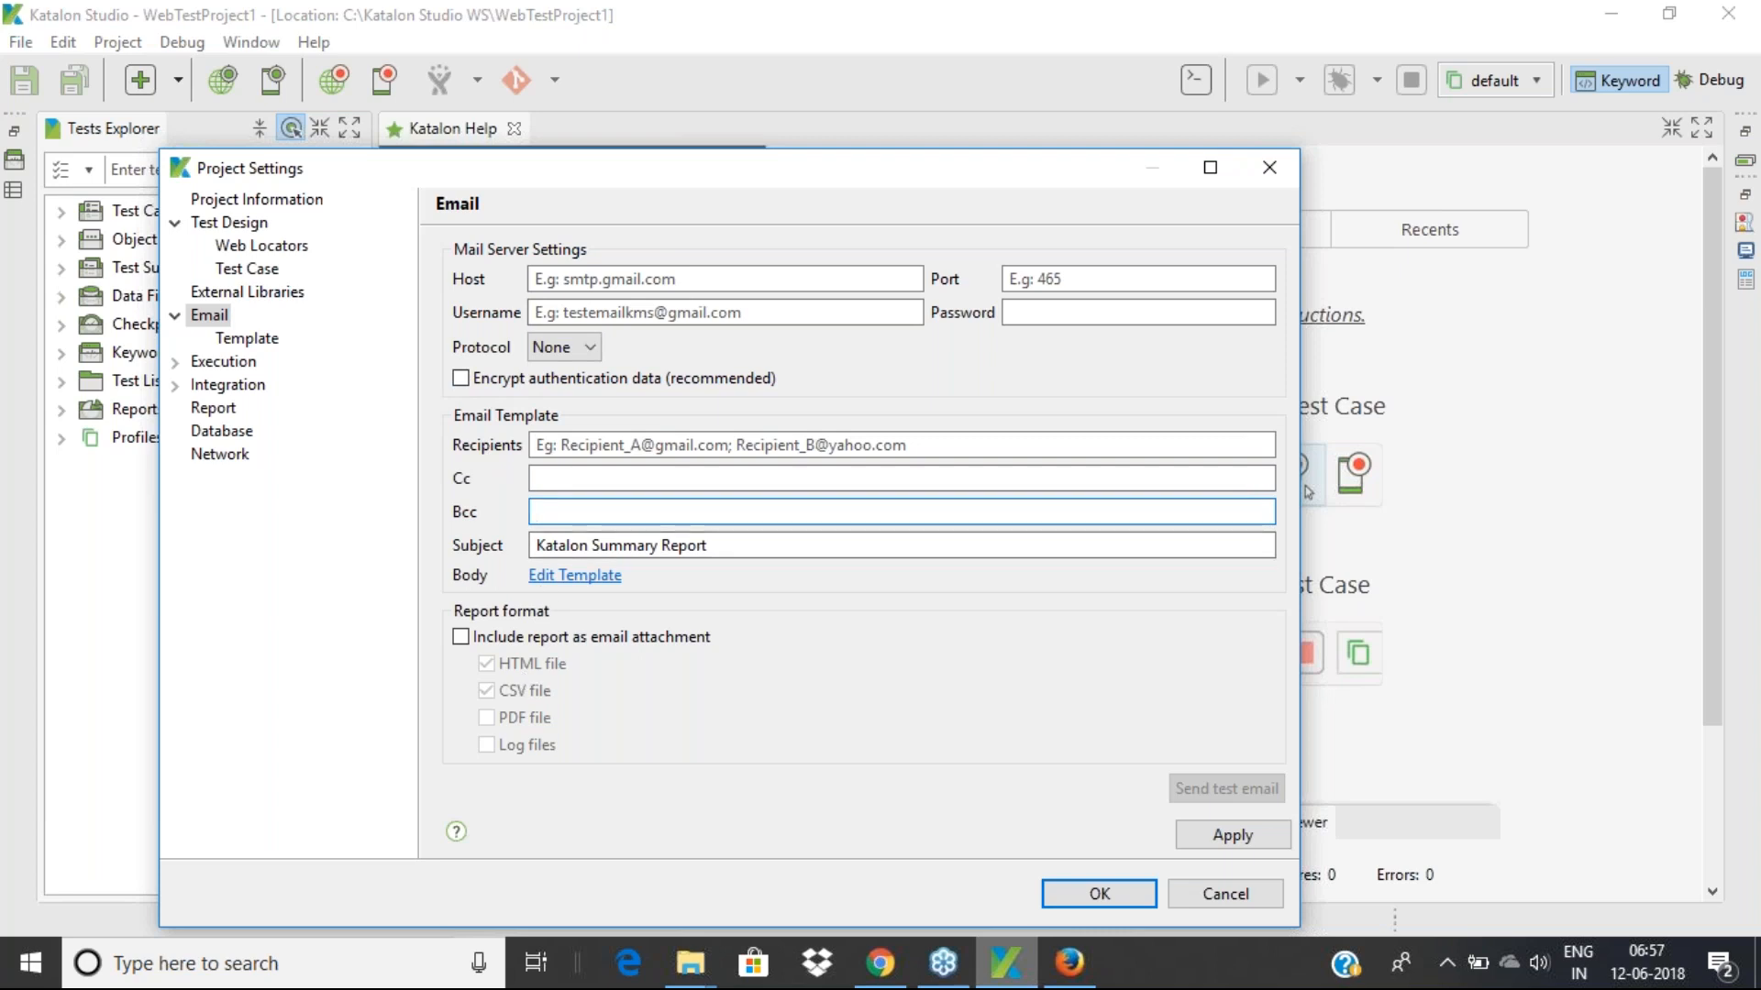
pyautogui.click(578, 576)
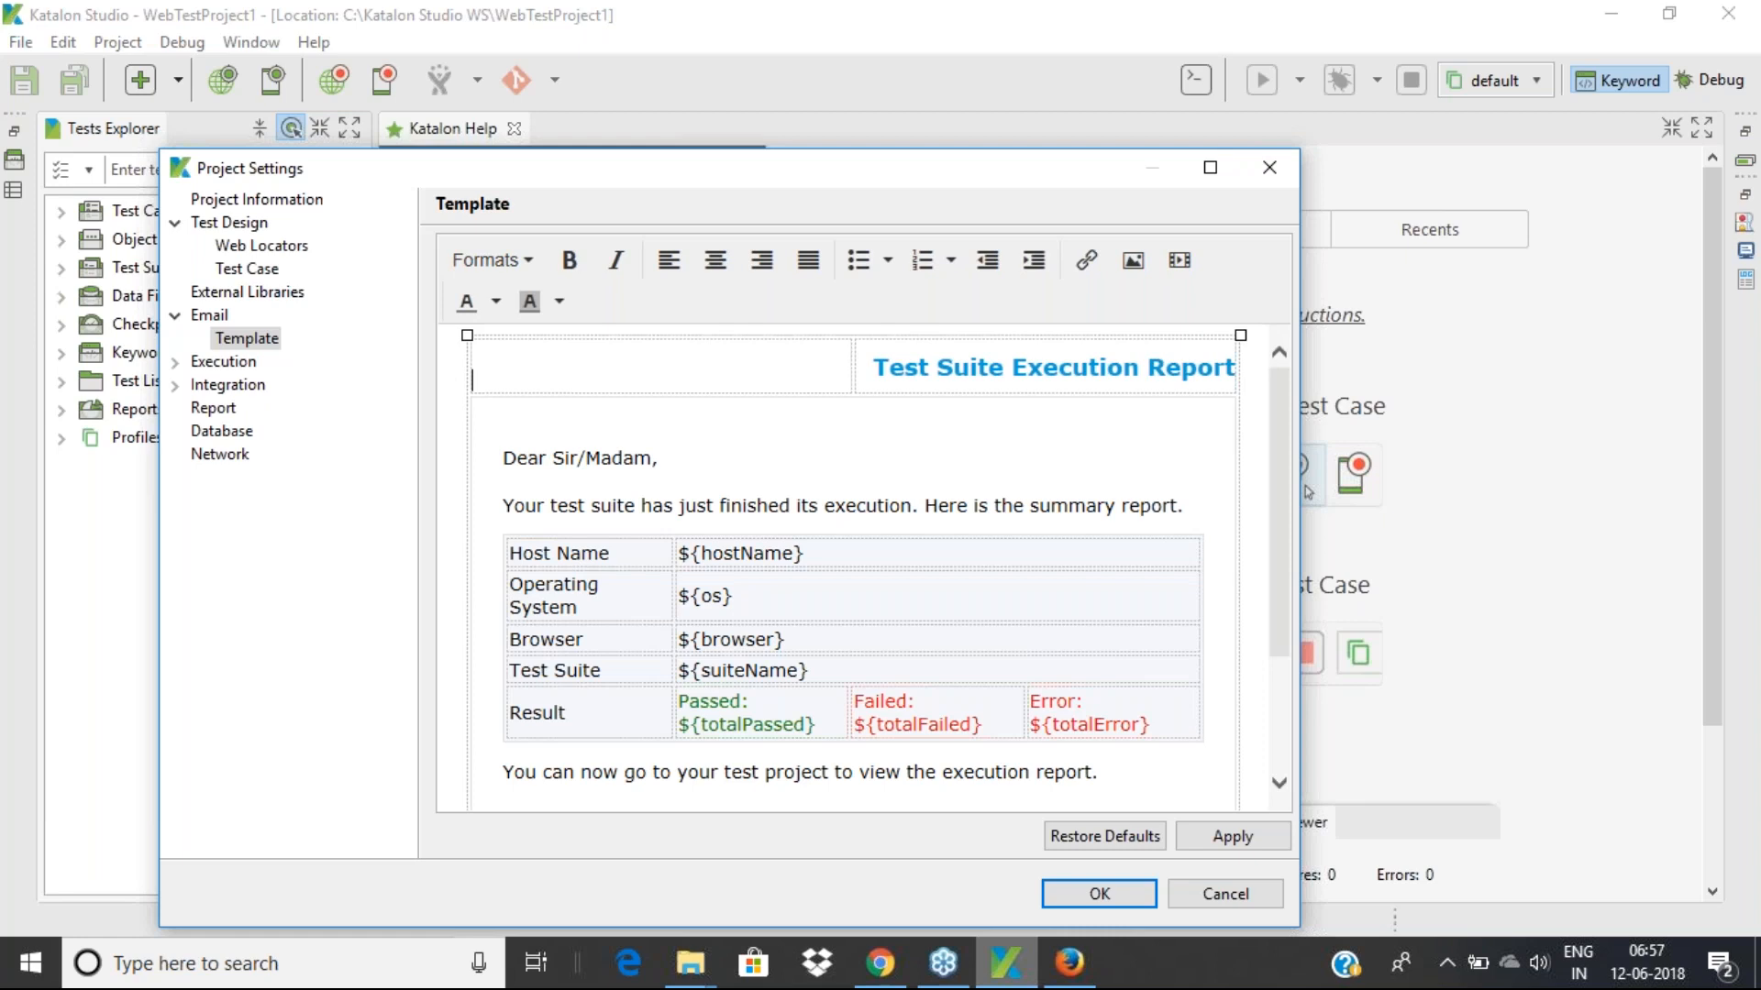
# Select the Host Name, Operating System and Browser rows and the suiteName placeholder in the template
pyautogui.scroll(-3, 852, 564)
pyautogui.scroll(3, 853, 565)
pyautogui.moveTo(812, 537); pyautogui.dragTo(551, 537)
pyautogui.moveTo(778, 583); pyautogui.dragTo(559, 580)
pyautogui.moveTo(798, 618); pyautogui.dragTo(550, 622)
pyautogui.moveTo(827, 652); pyautogui.dragTo(568, 653)
pyautogui.click(849, 661)
# Scroll the rest of the template, clear the selection, and go back to Email settings
pyautogui.scroll(-1, 853, 568)
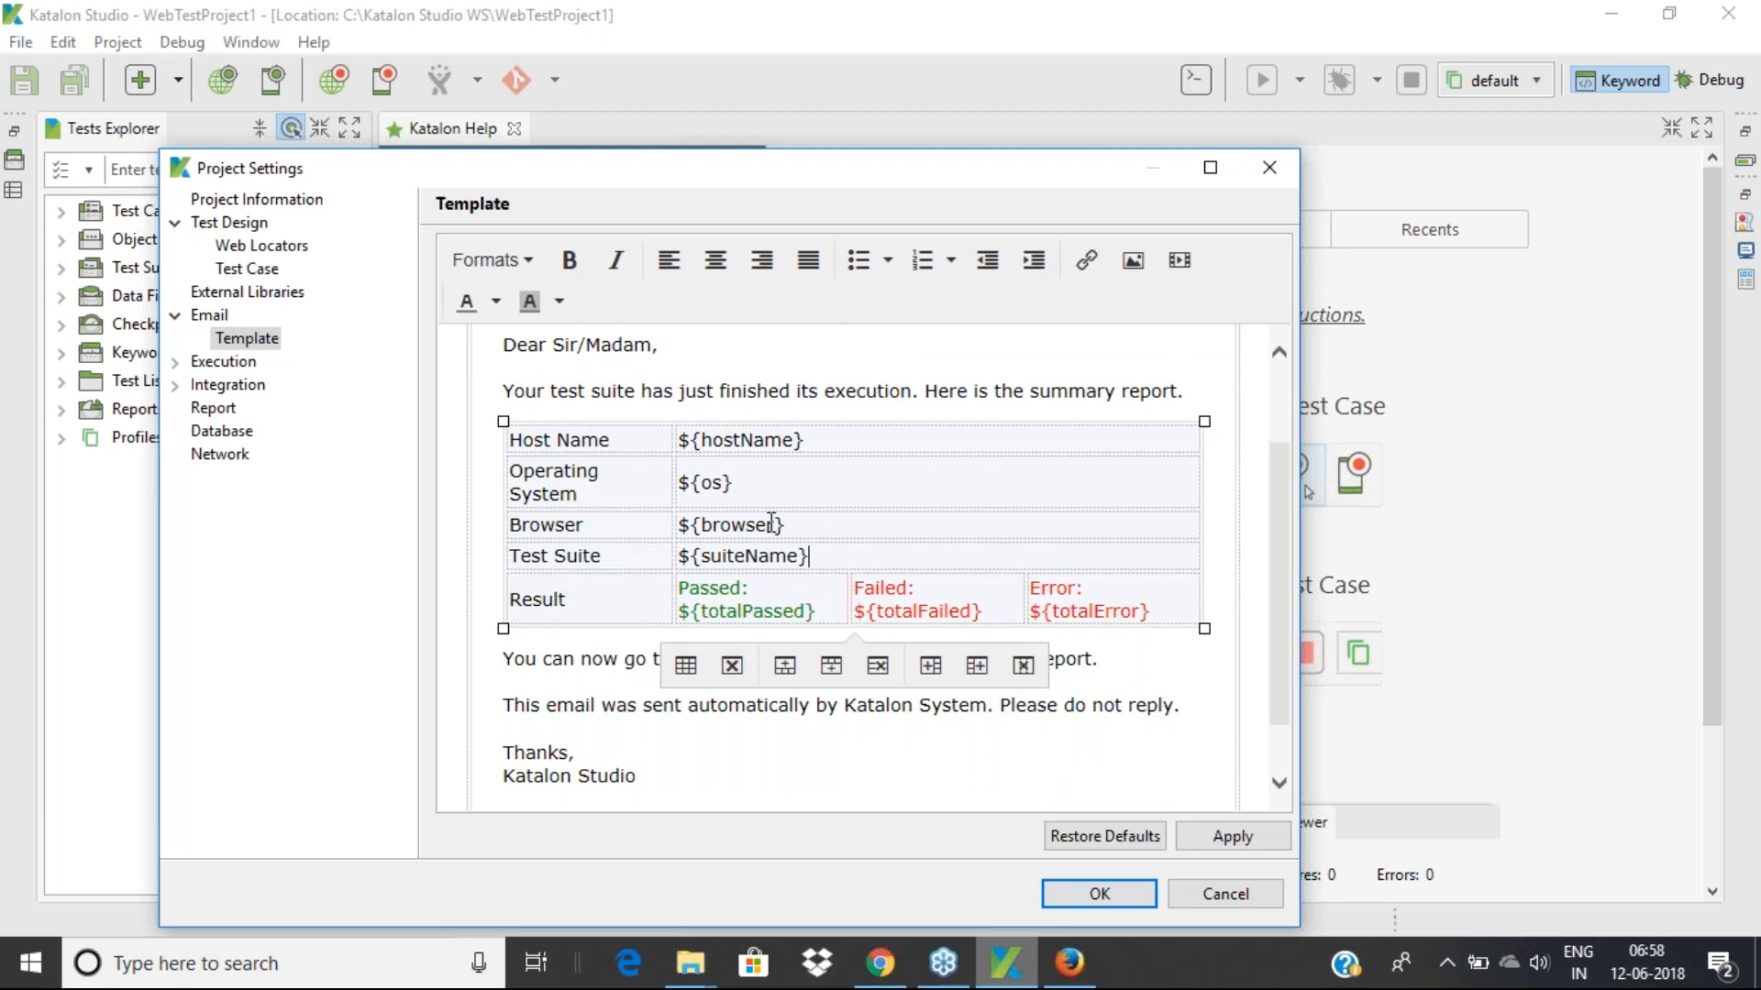
pyautogui.scroll(1, 770, 523)
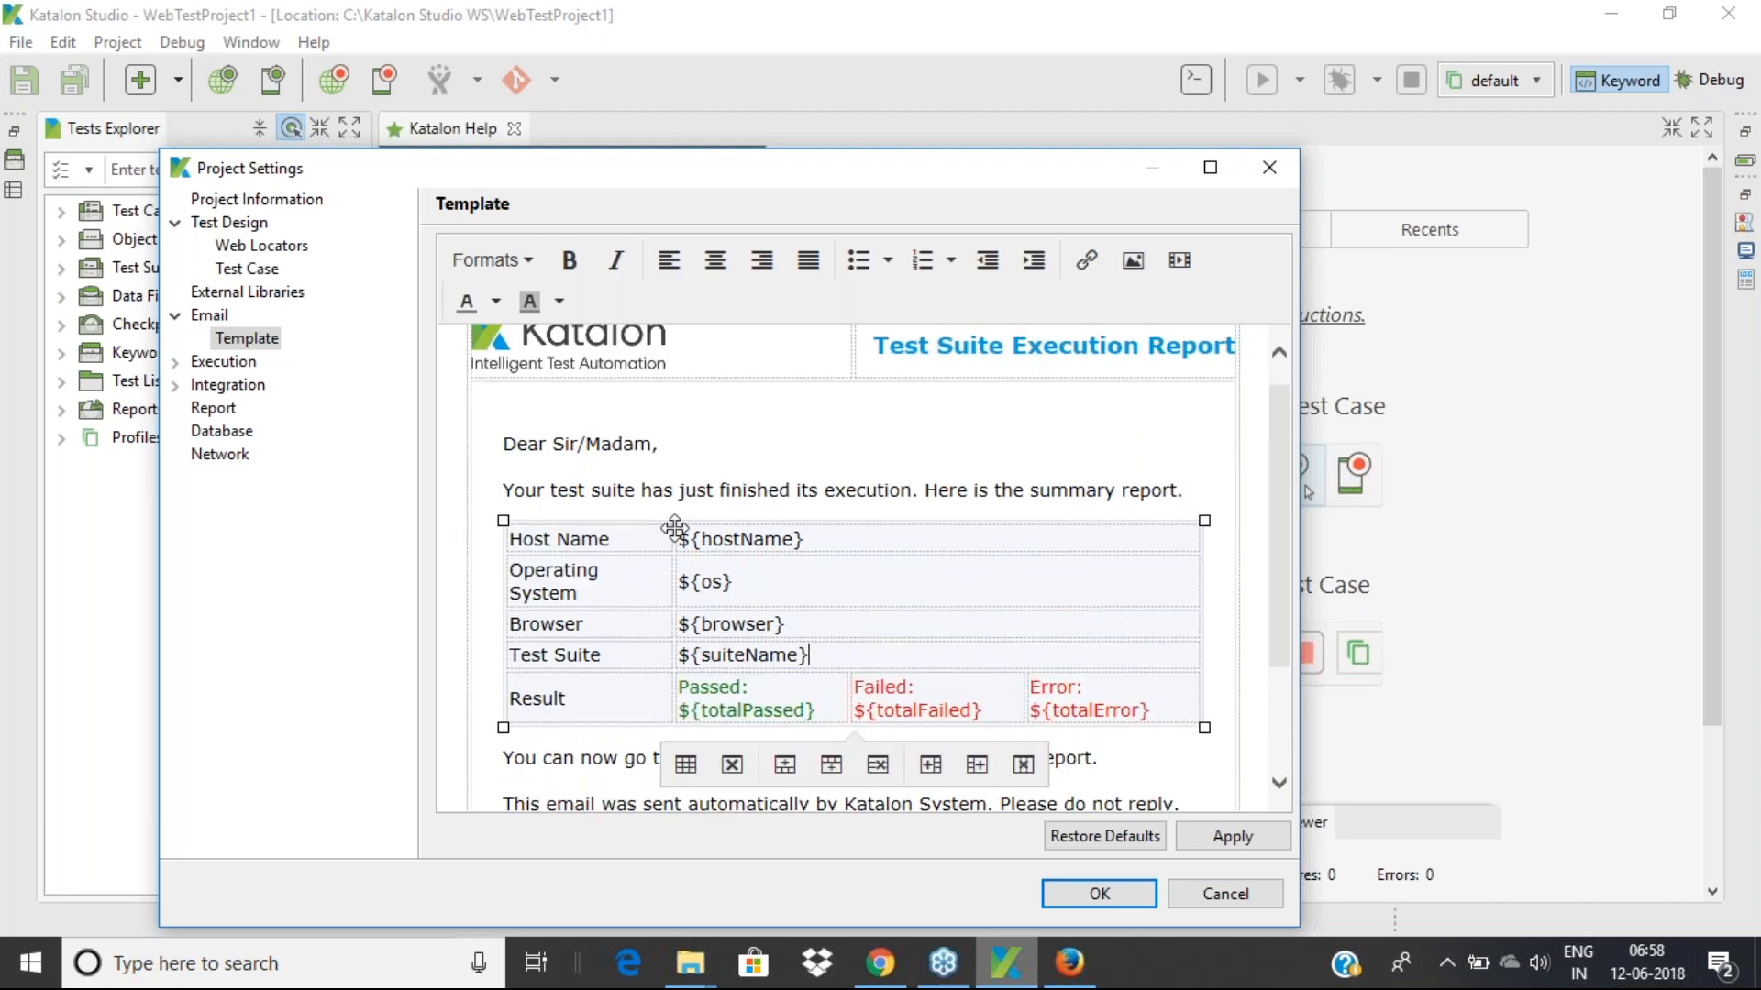
pyautogui.scroll(-1, 727, 603)
pyautogui.scroll(-2, 728, 602)
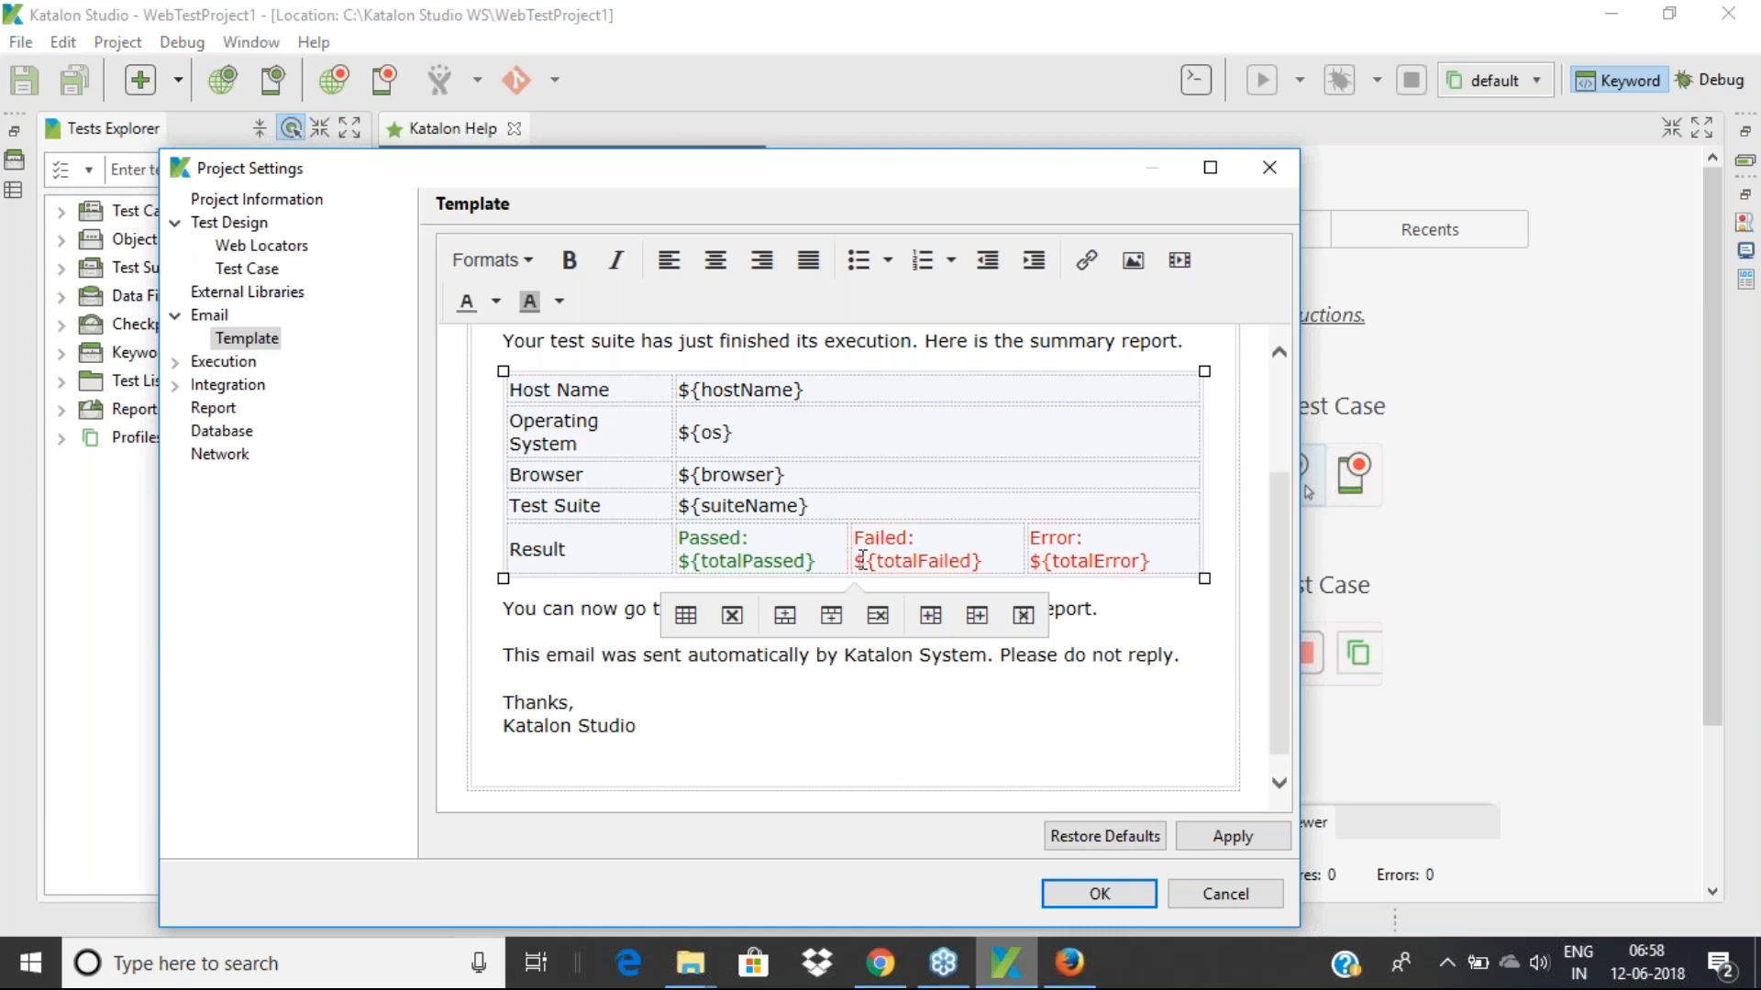
pyautogui.click(666, 733)
pyautogui.scroll(1, 667, 733)
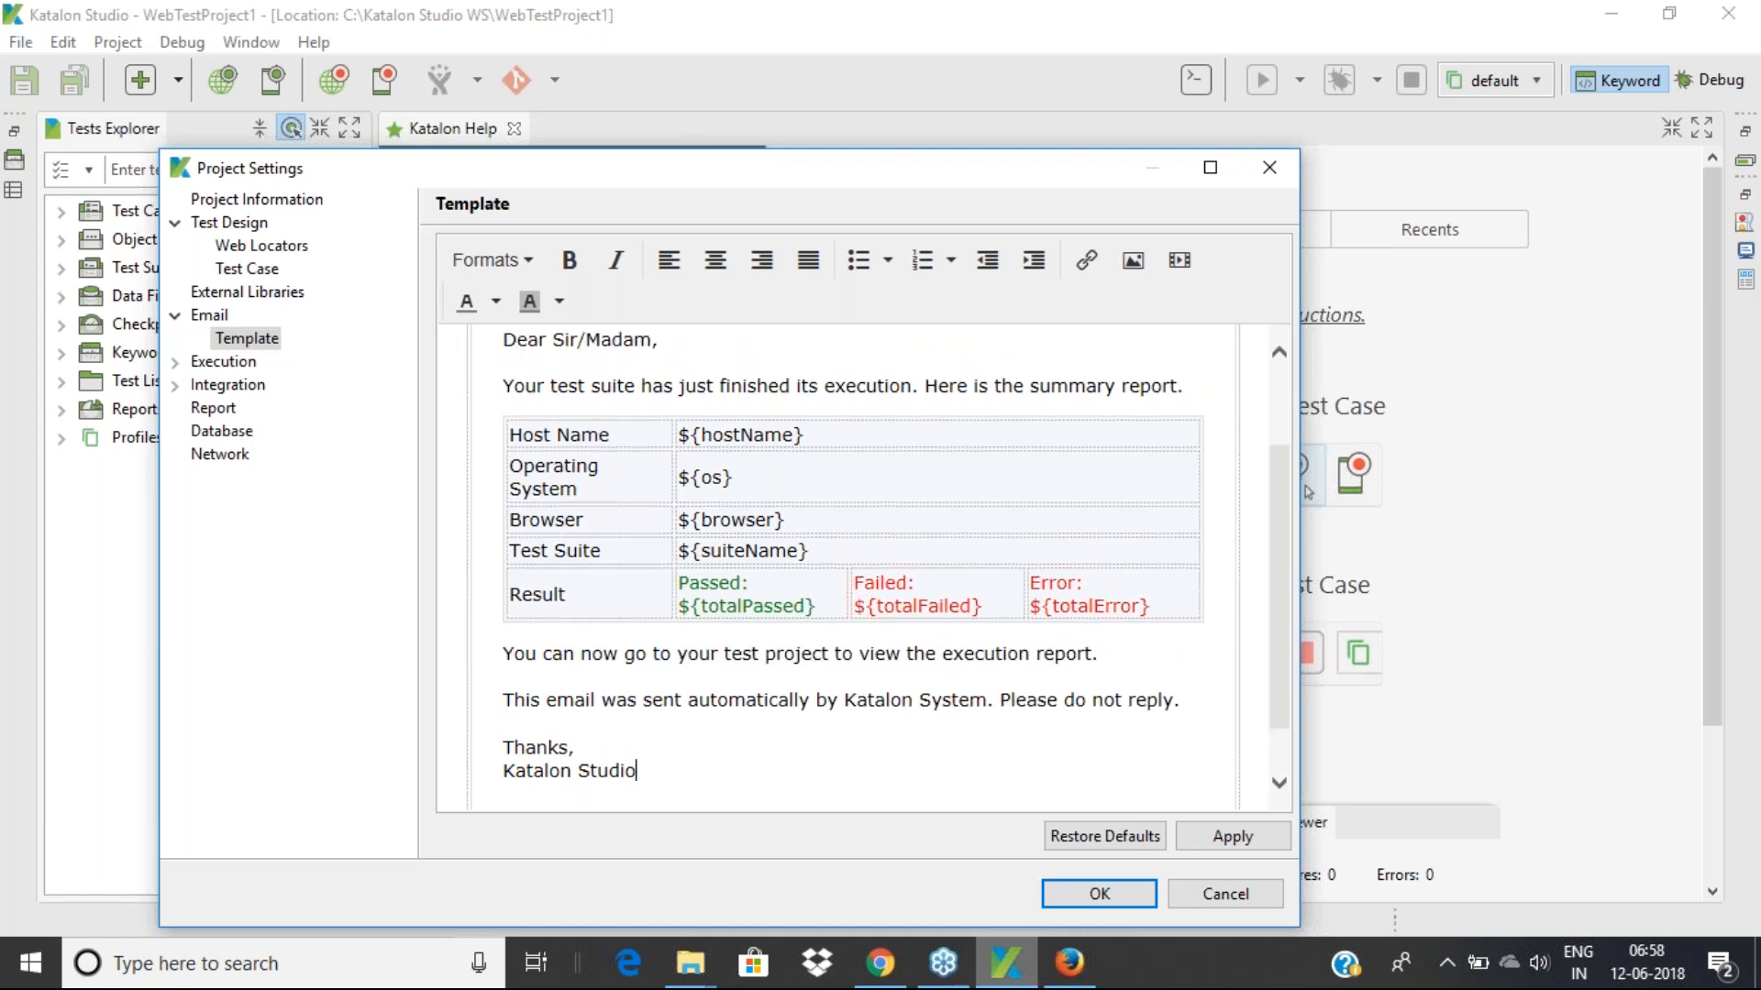
pyautogui.click(206, 319)
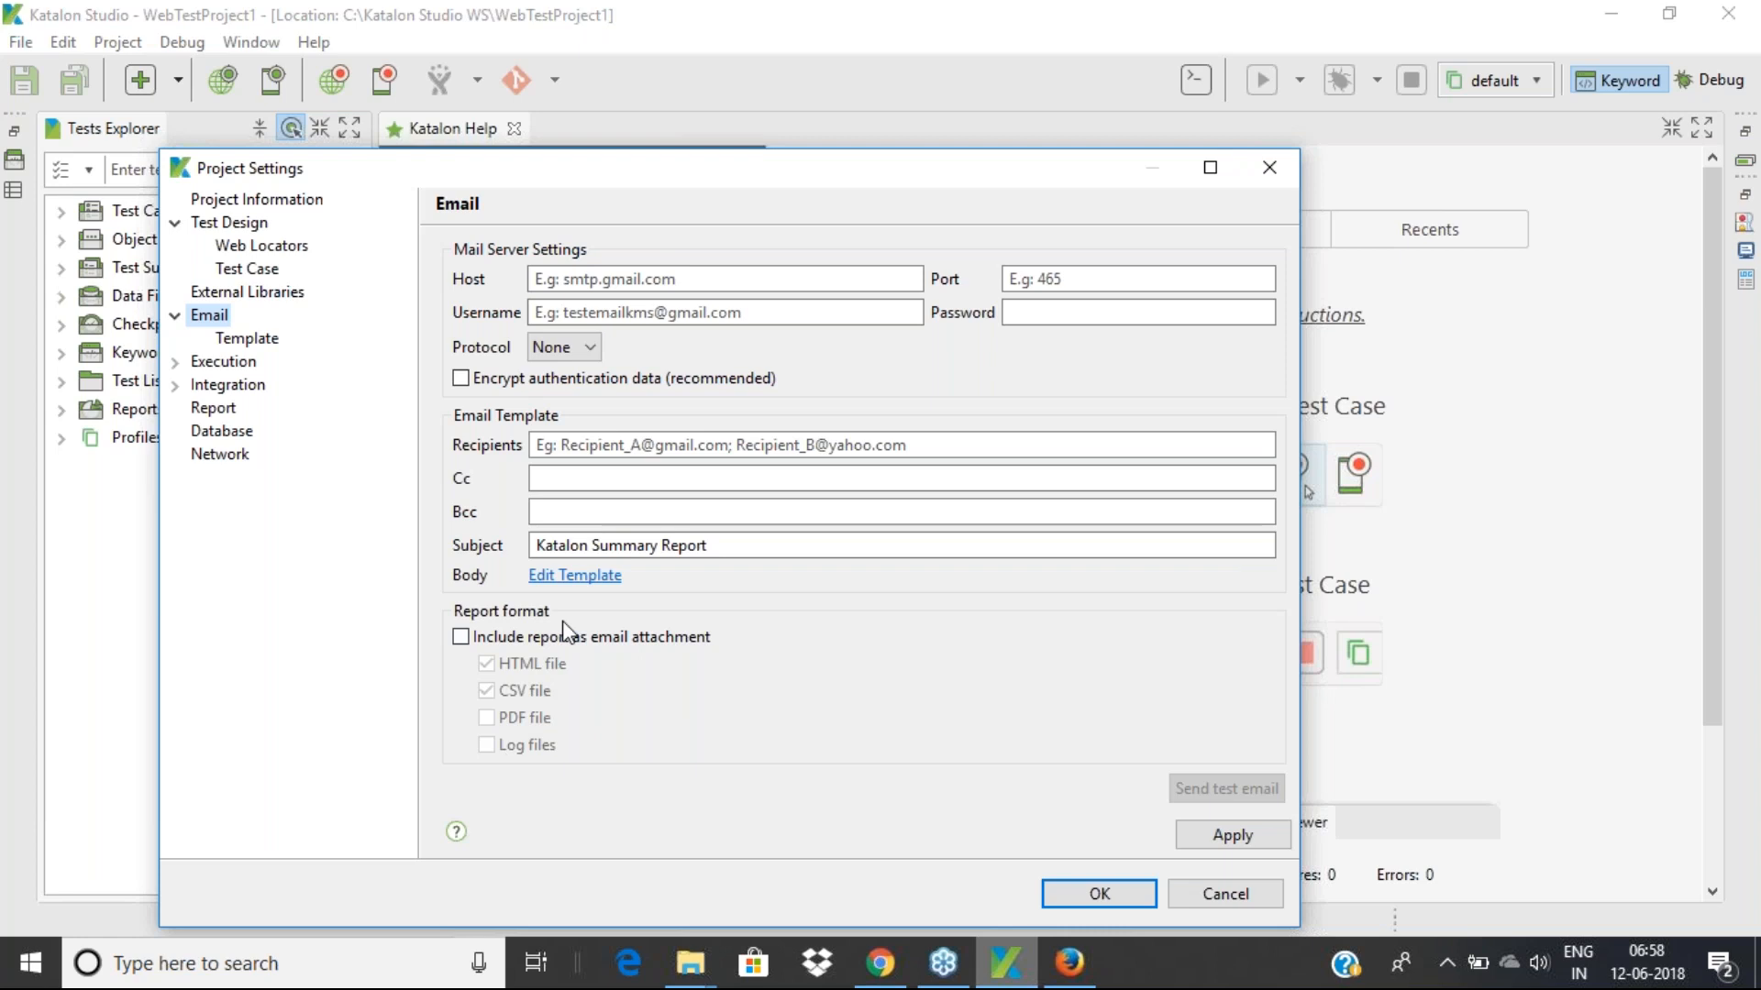
# Go to Execution > Default and review the browser list, keeping Firefox
pyautogui.click(210, 364)
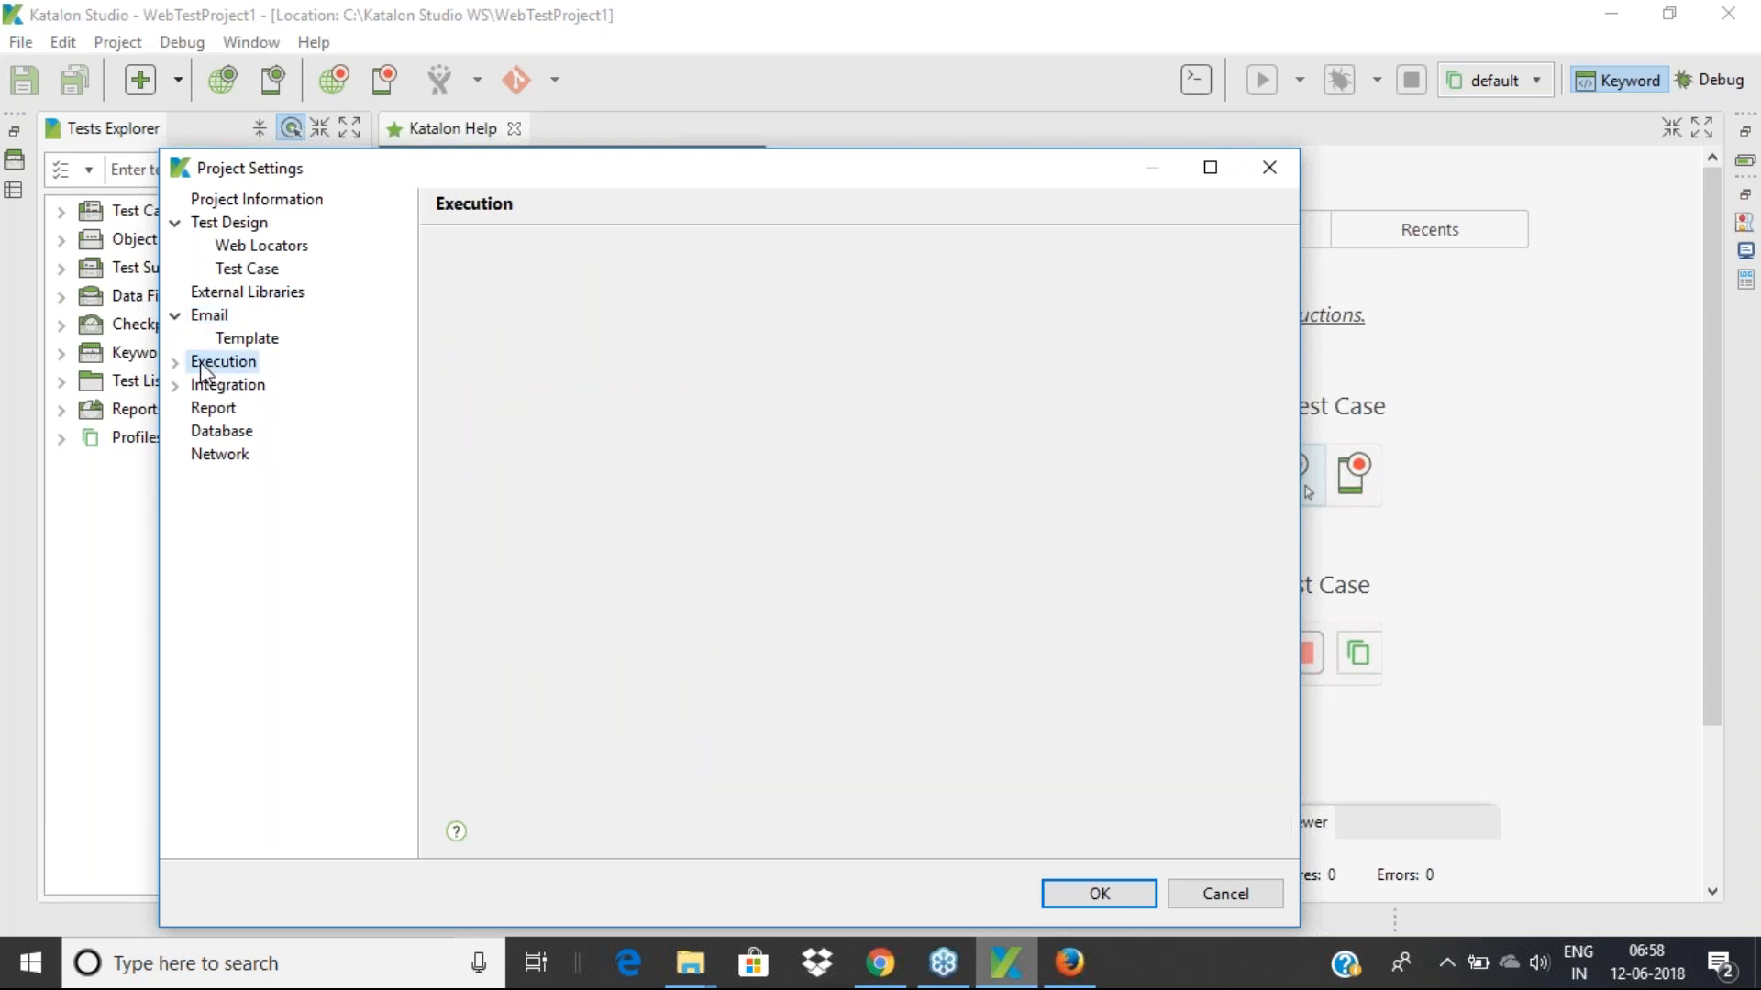
pyautogui.click(175, 362)
pyautogui.click(243, 389)
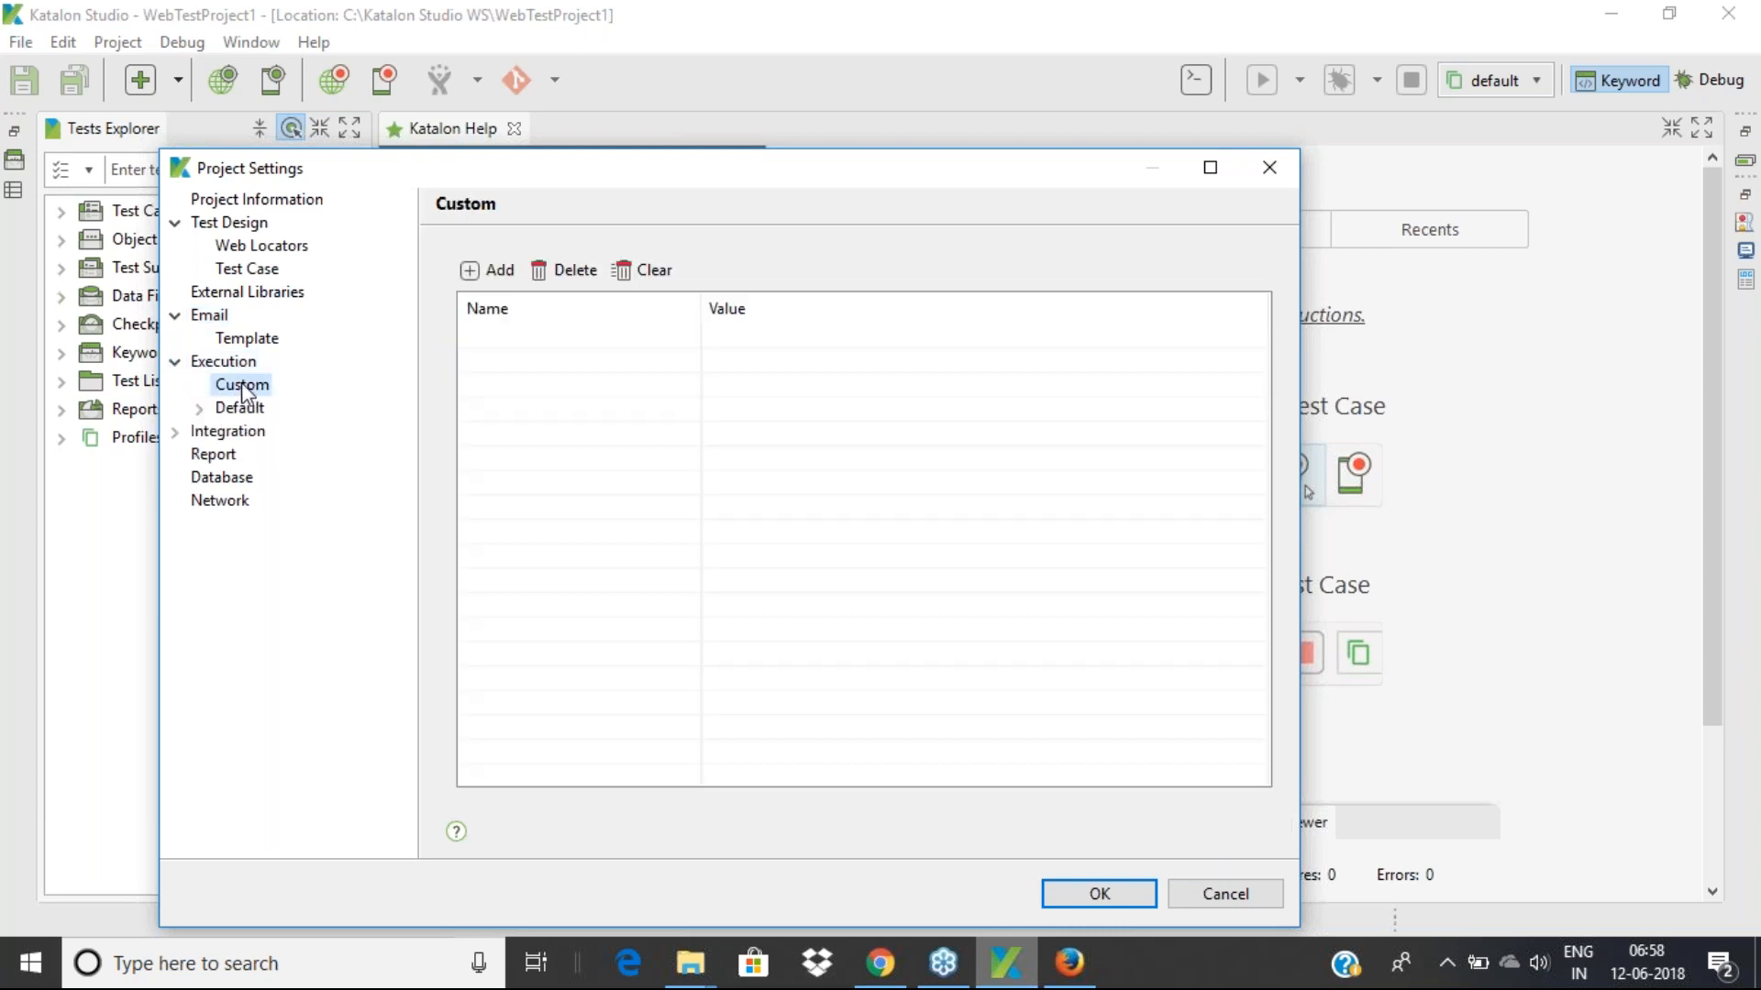
pyautogui.click(231, 412)
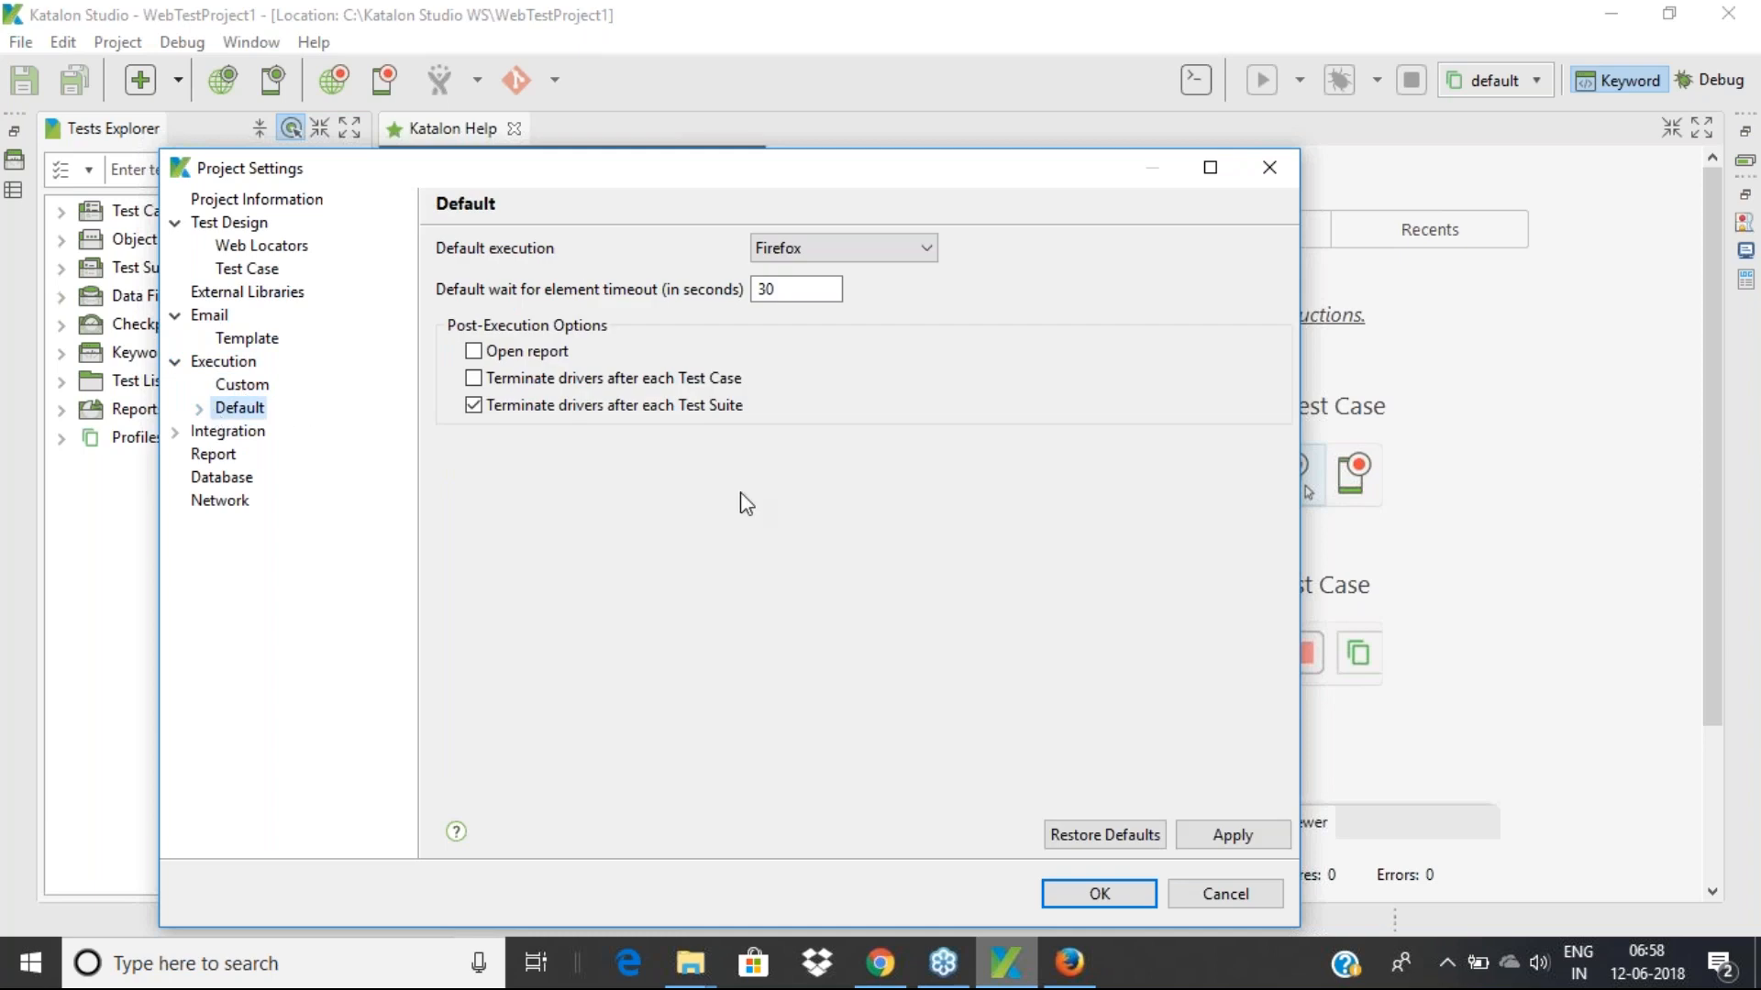
pyautogui.click(817, 253)
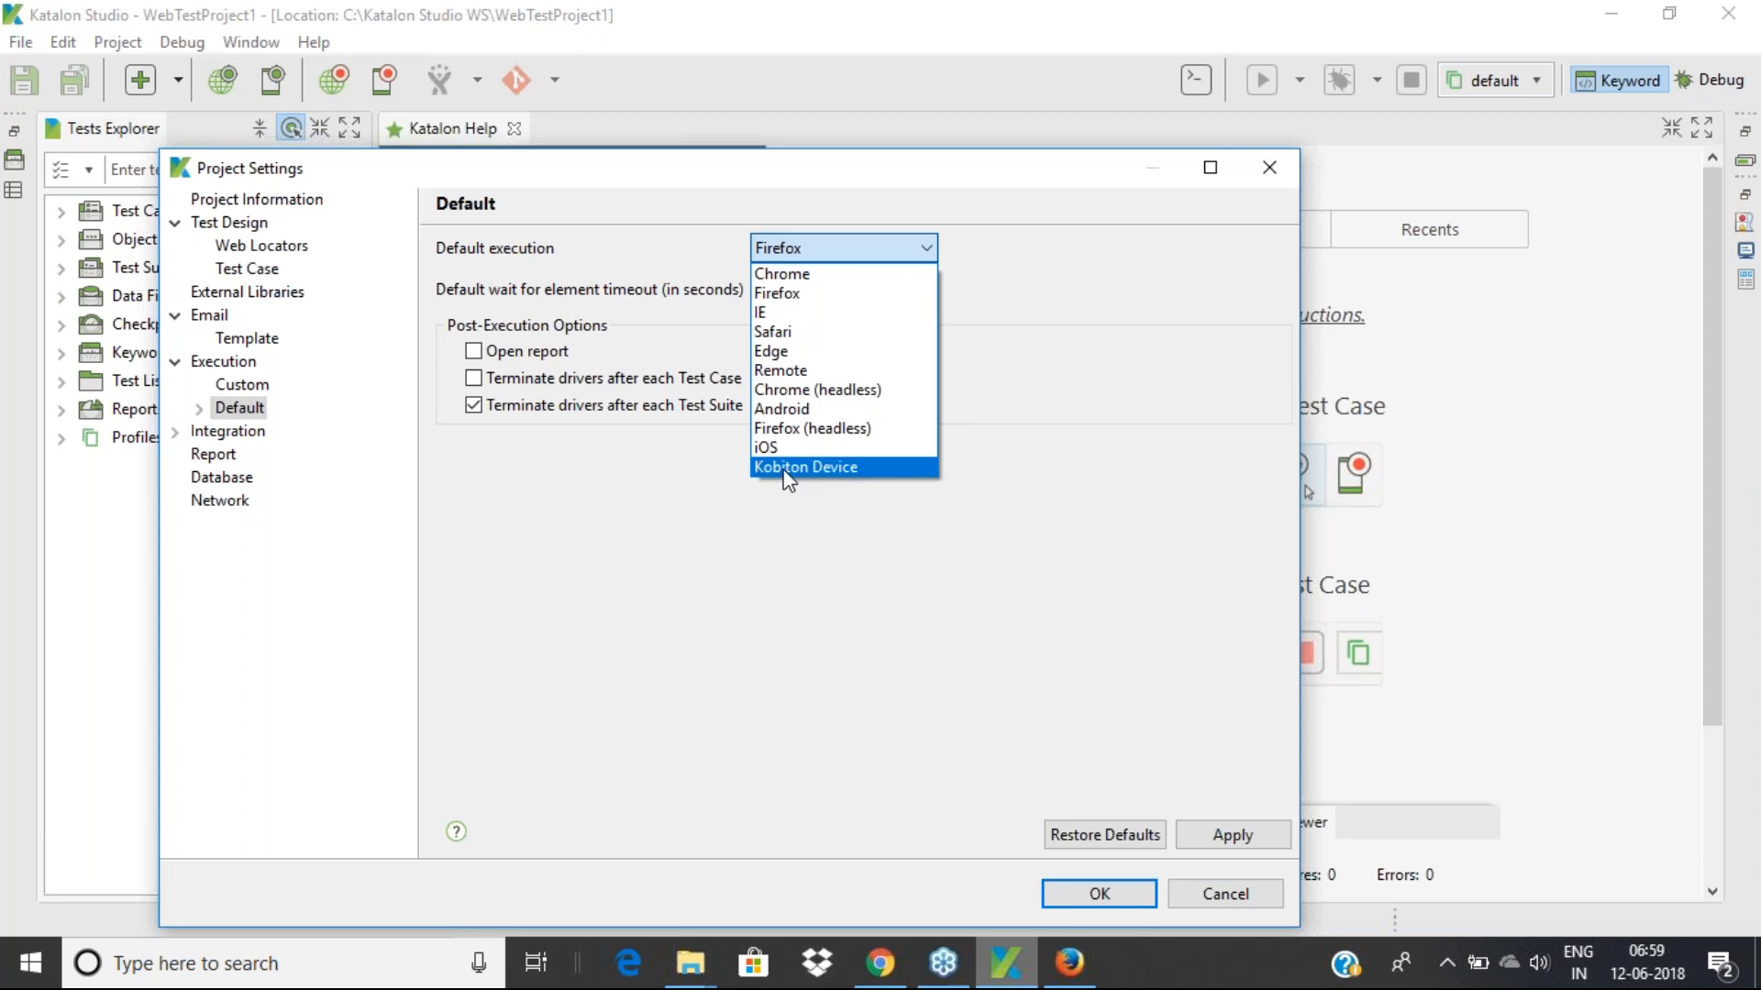
pyautogui.click(646, 645)
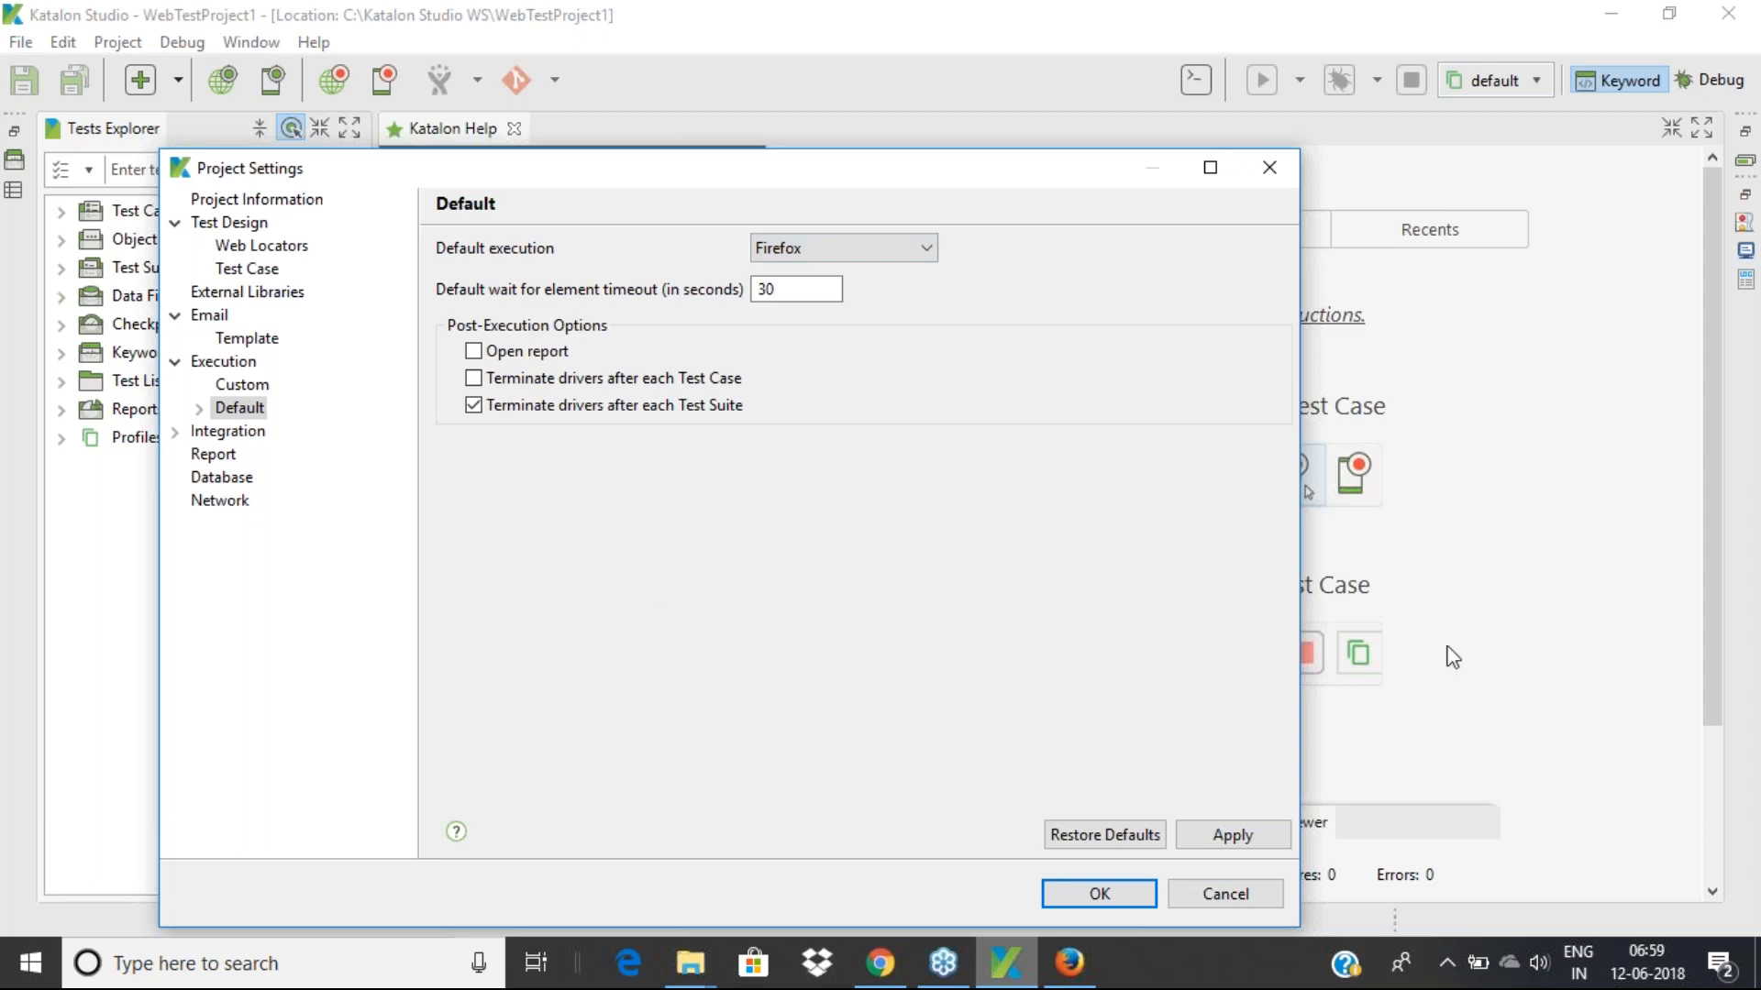
pyautogui.click(1607, 554)
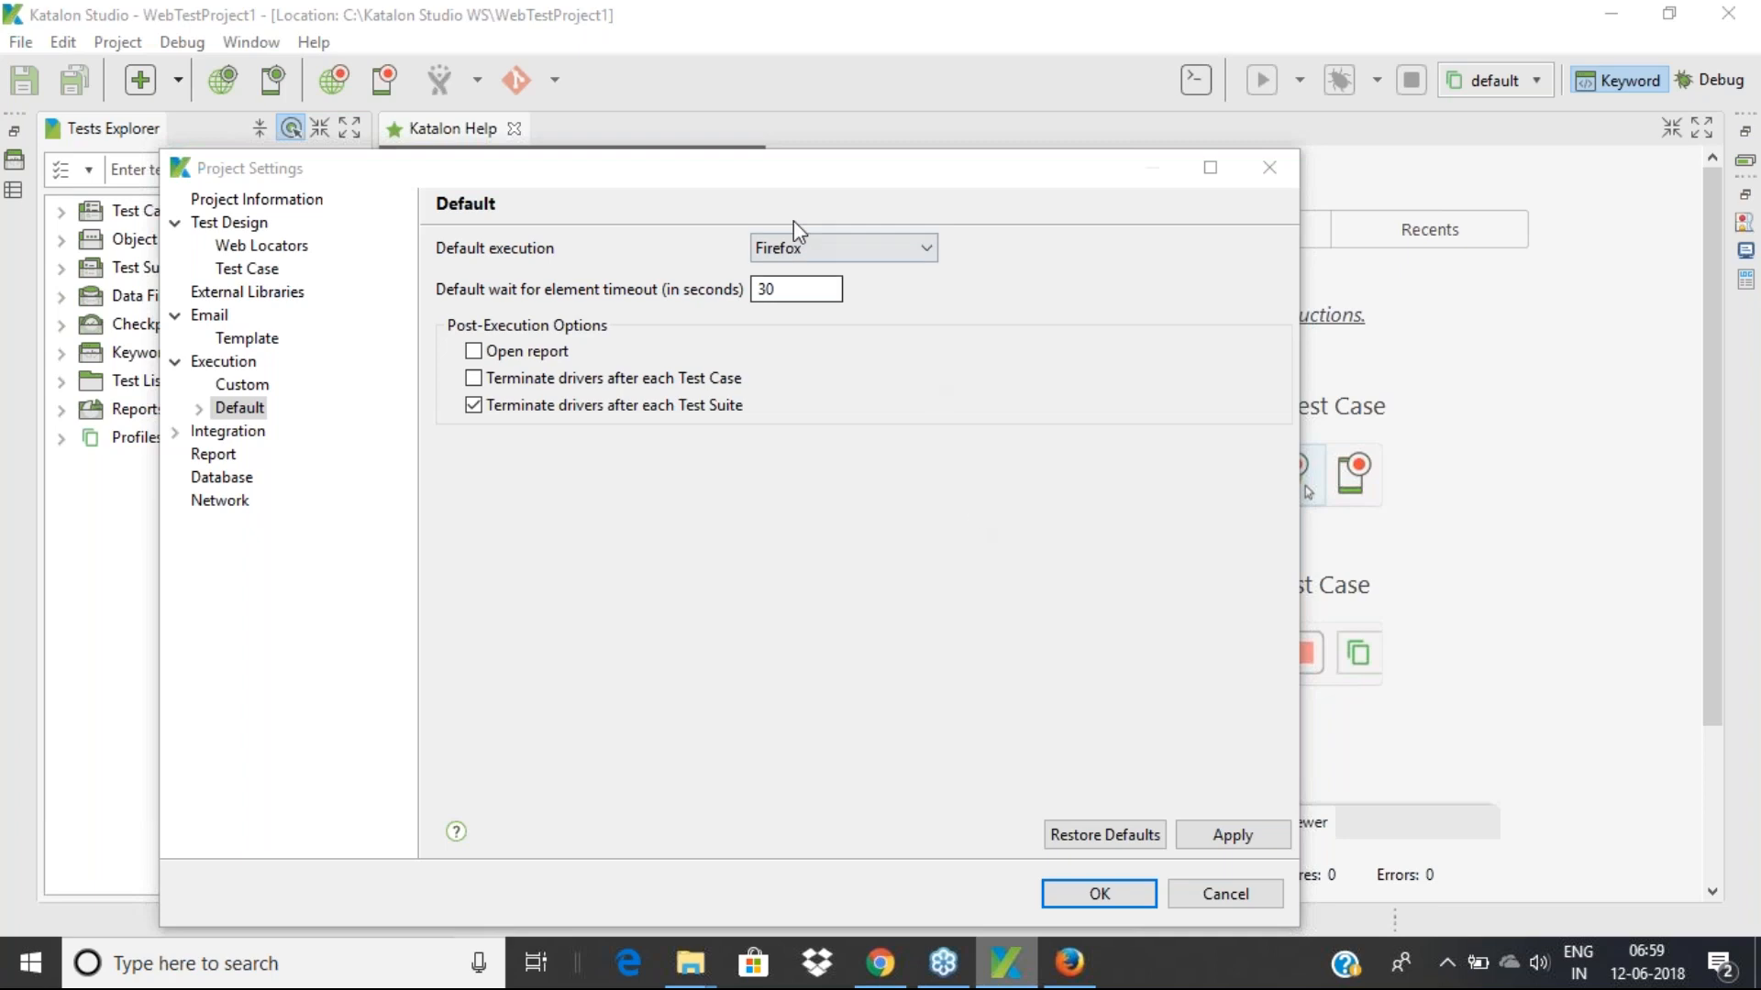
# Try Safari and Edge as default browser, revert to Firefox, and select the 30-second timeout
pyautogui.click(790, 248)
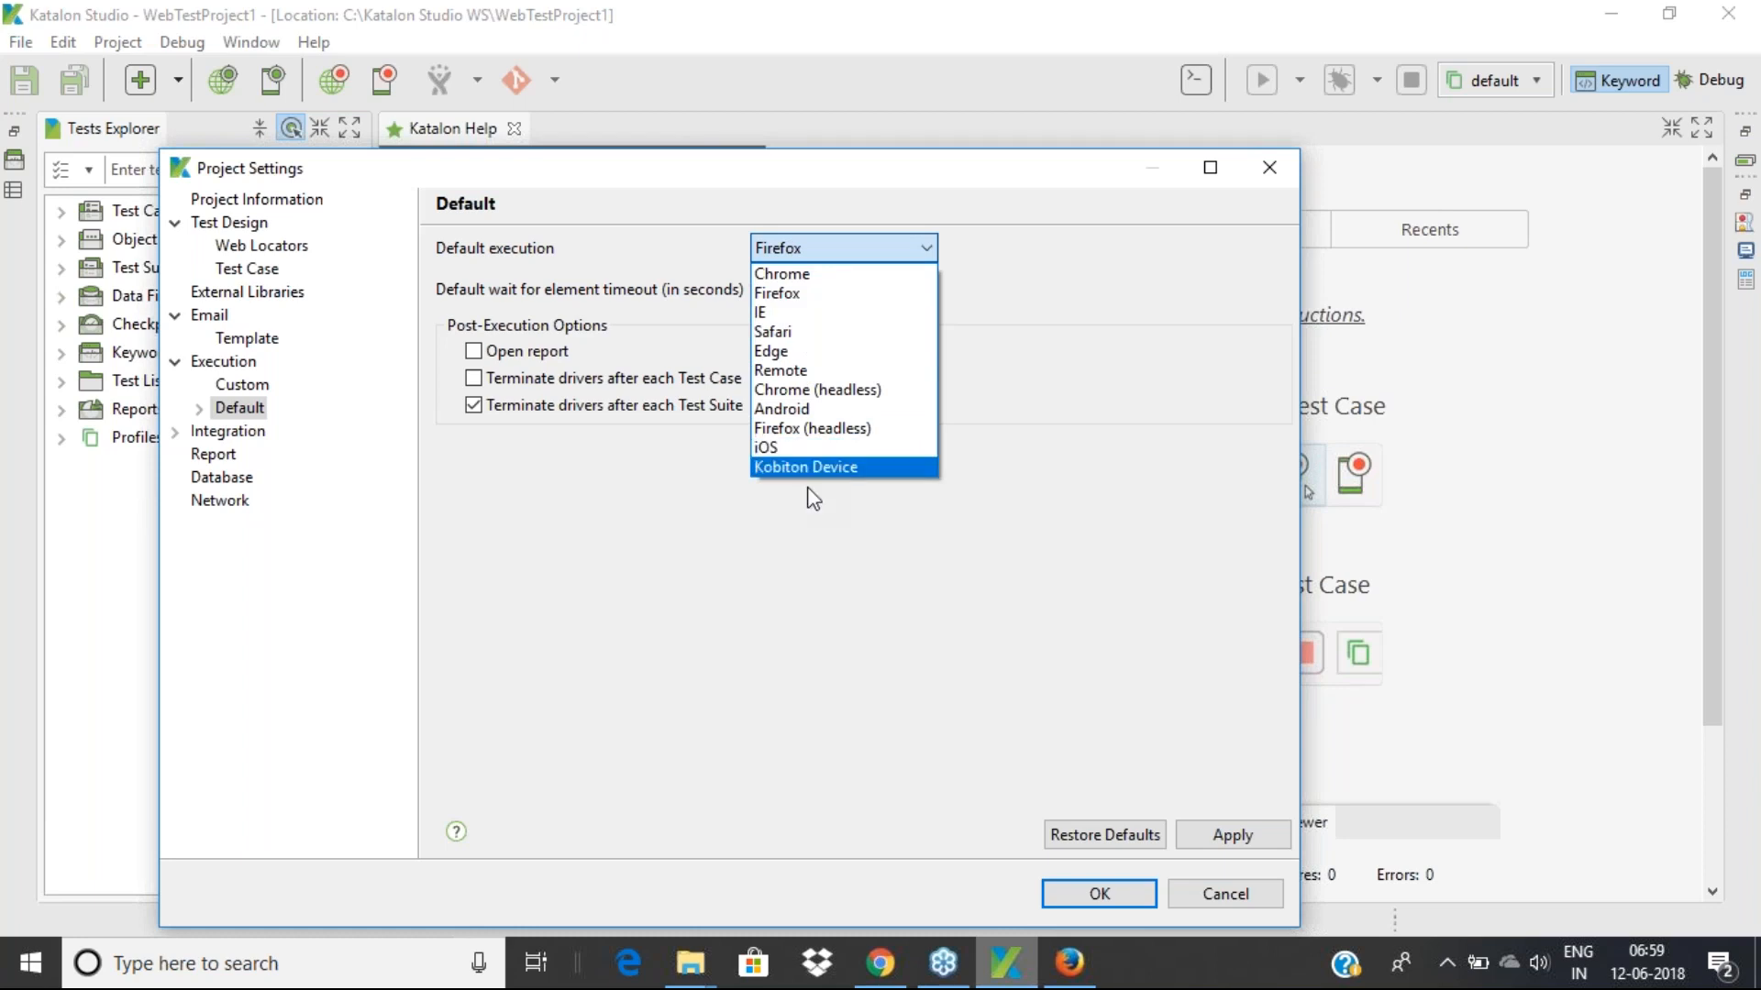
pyautogui.click(803, 519)
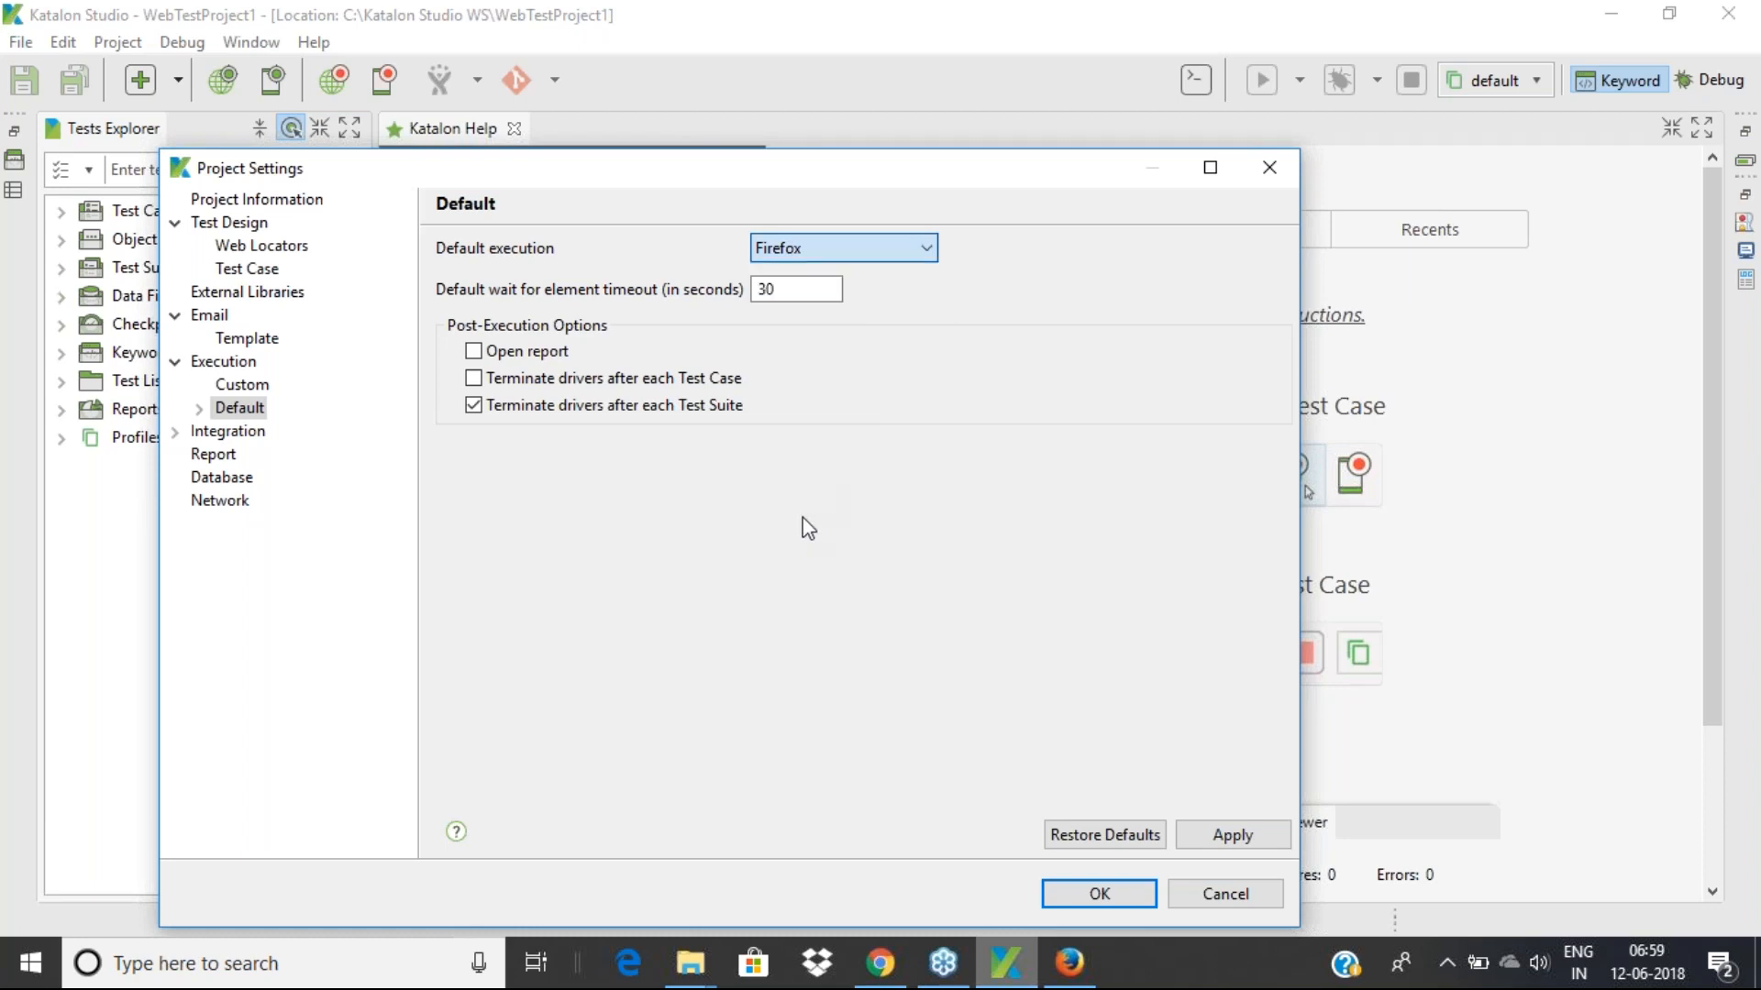
pyautogui.click(785, 253)
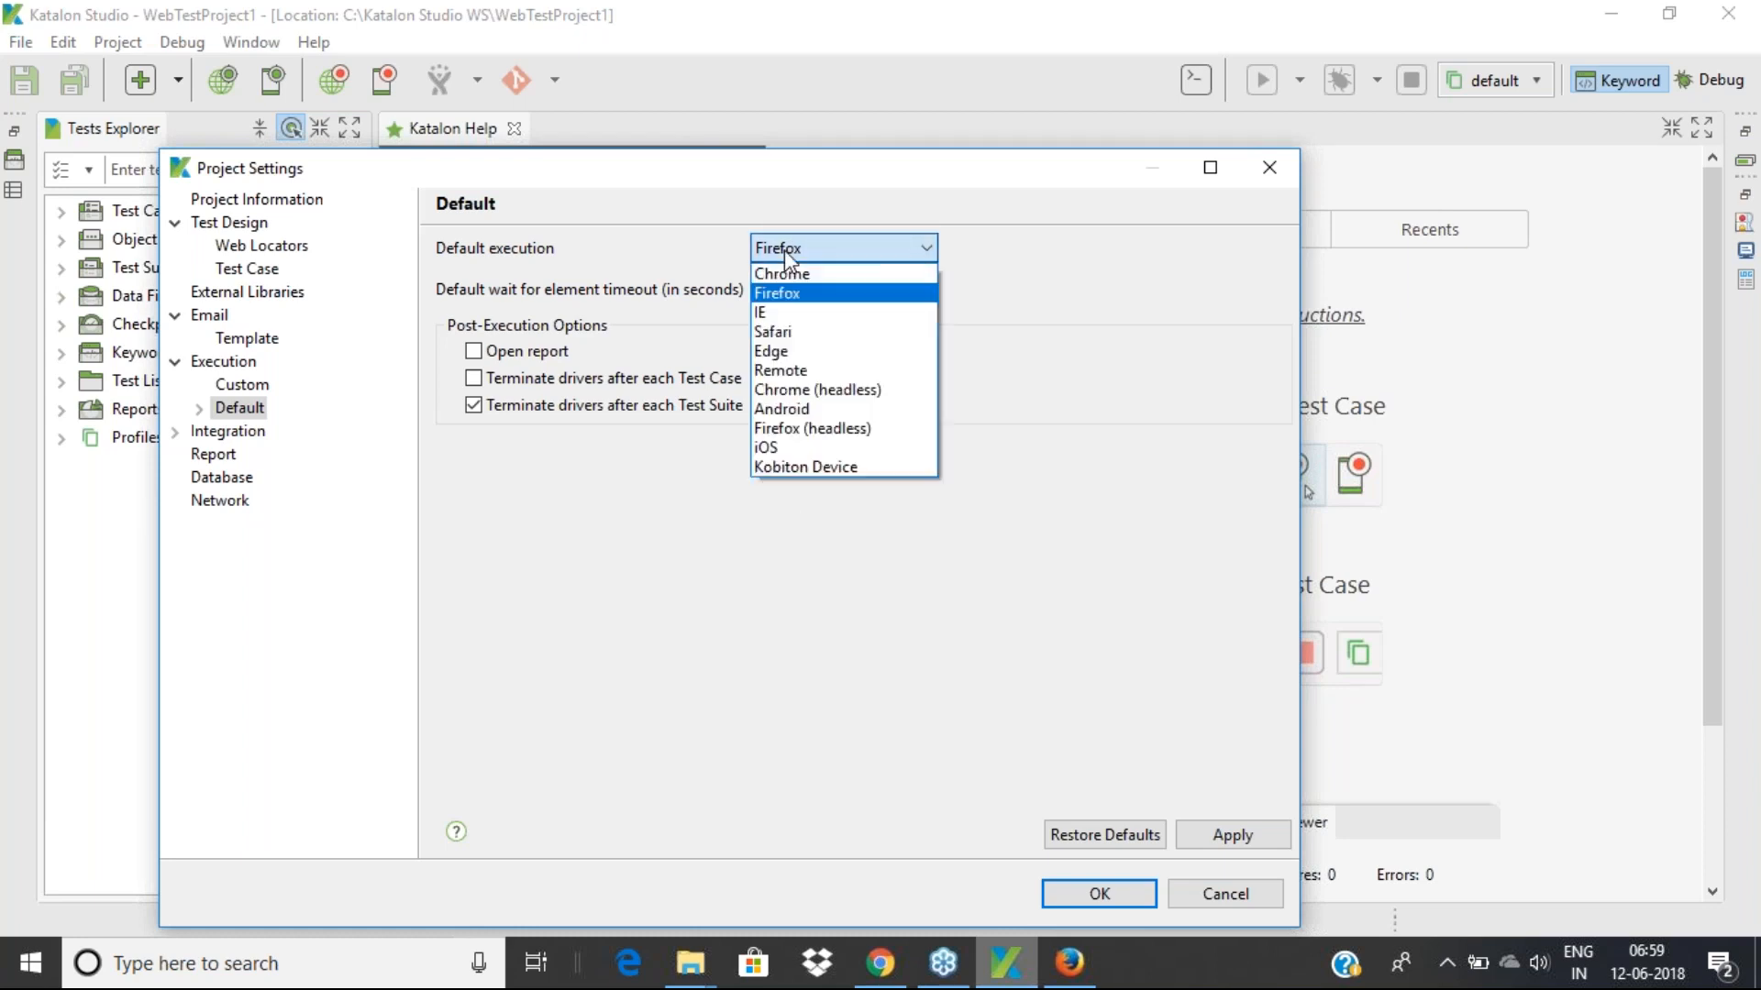
pyautogui.click(785, 334)
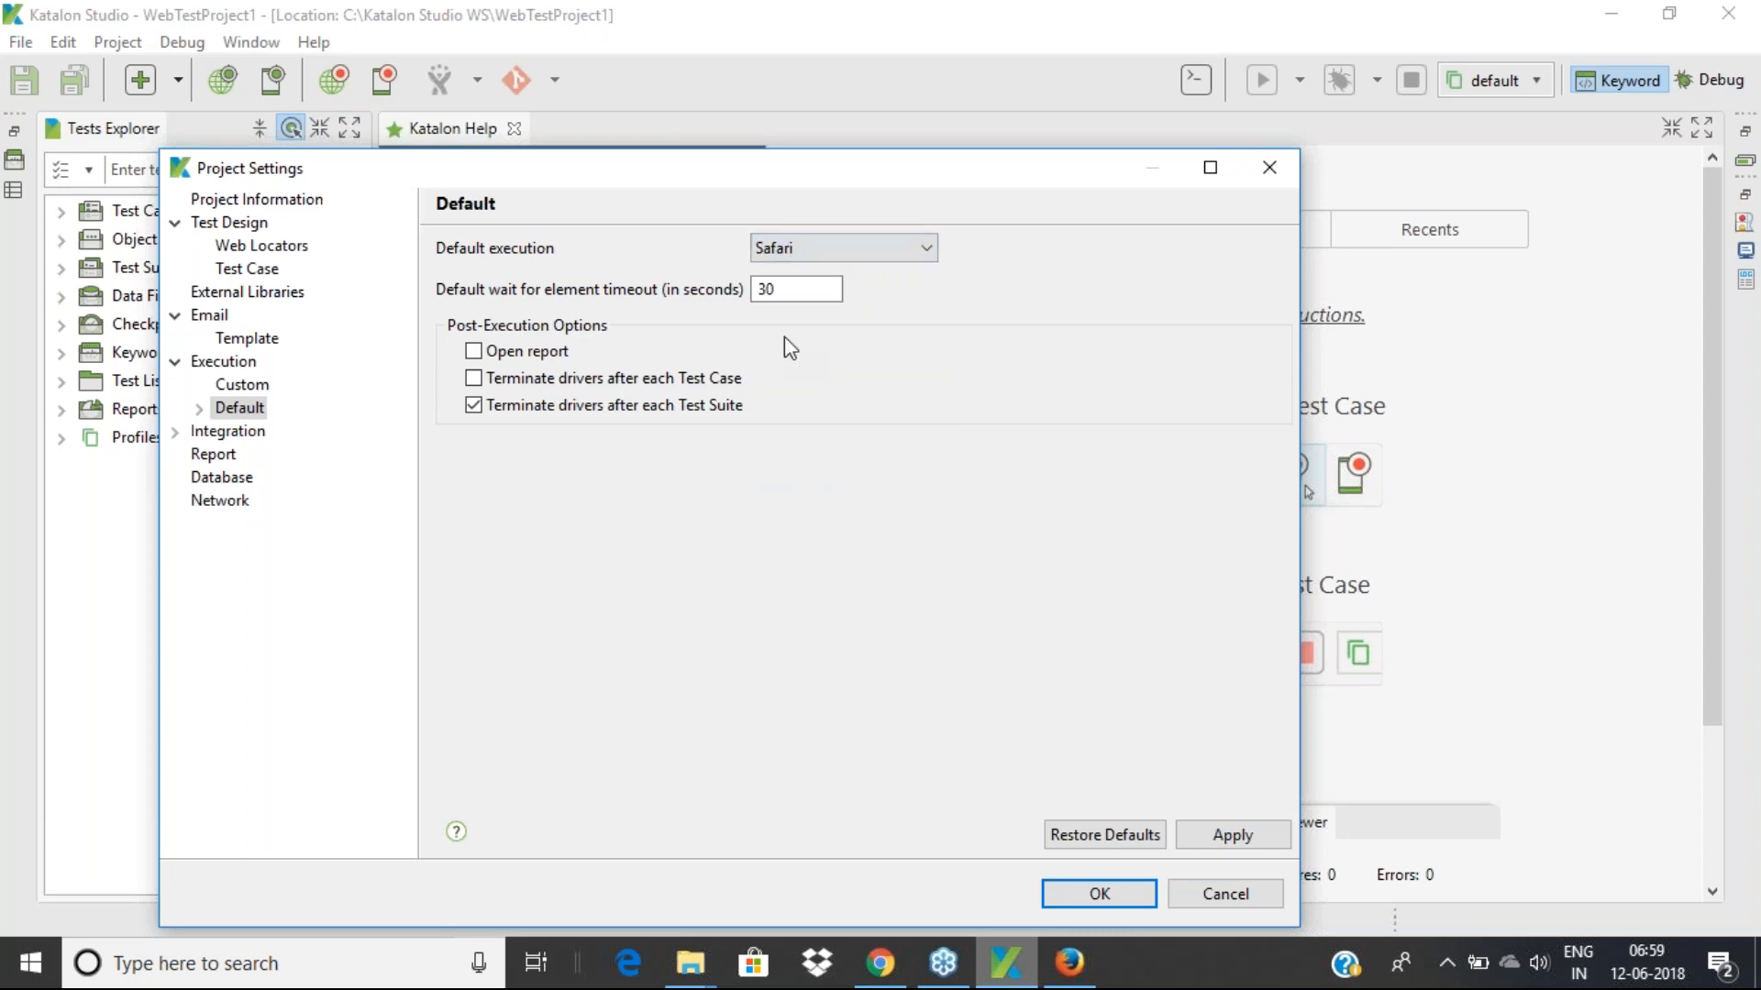
pyautogui.click(787, 255)
pyautogui.click(780, 354)
pyautogui.click(800, 246)
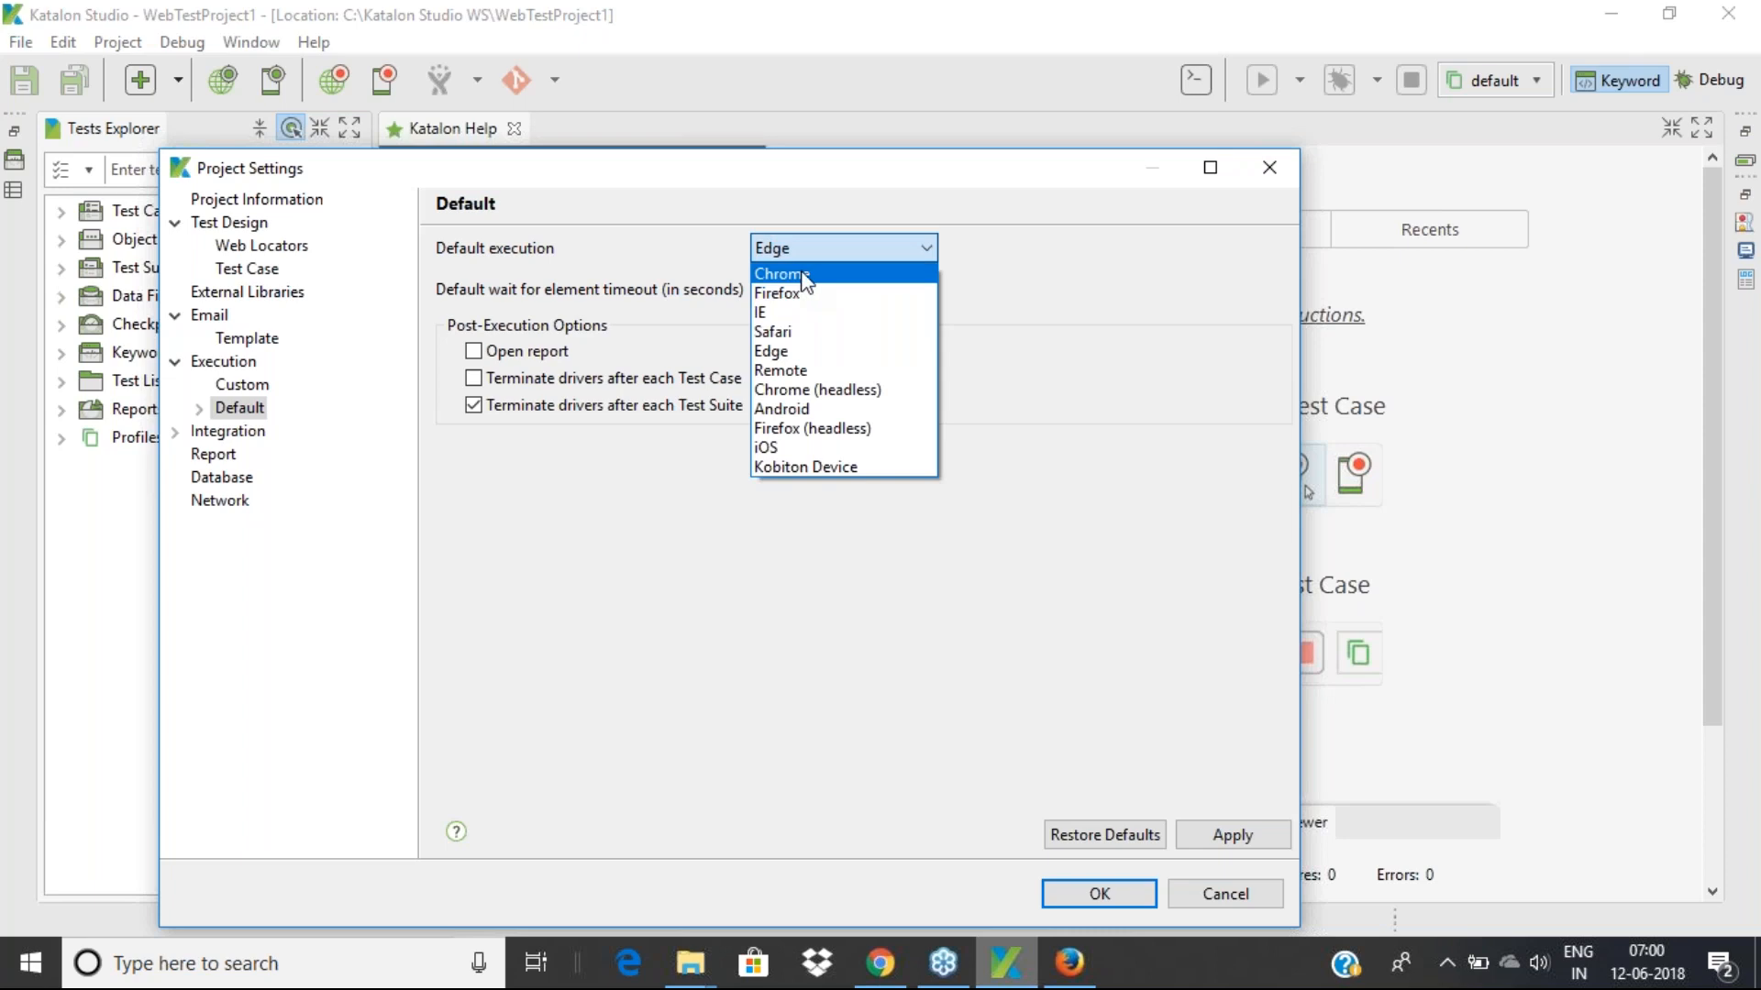
pyautogui.click(787, 293)
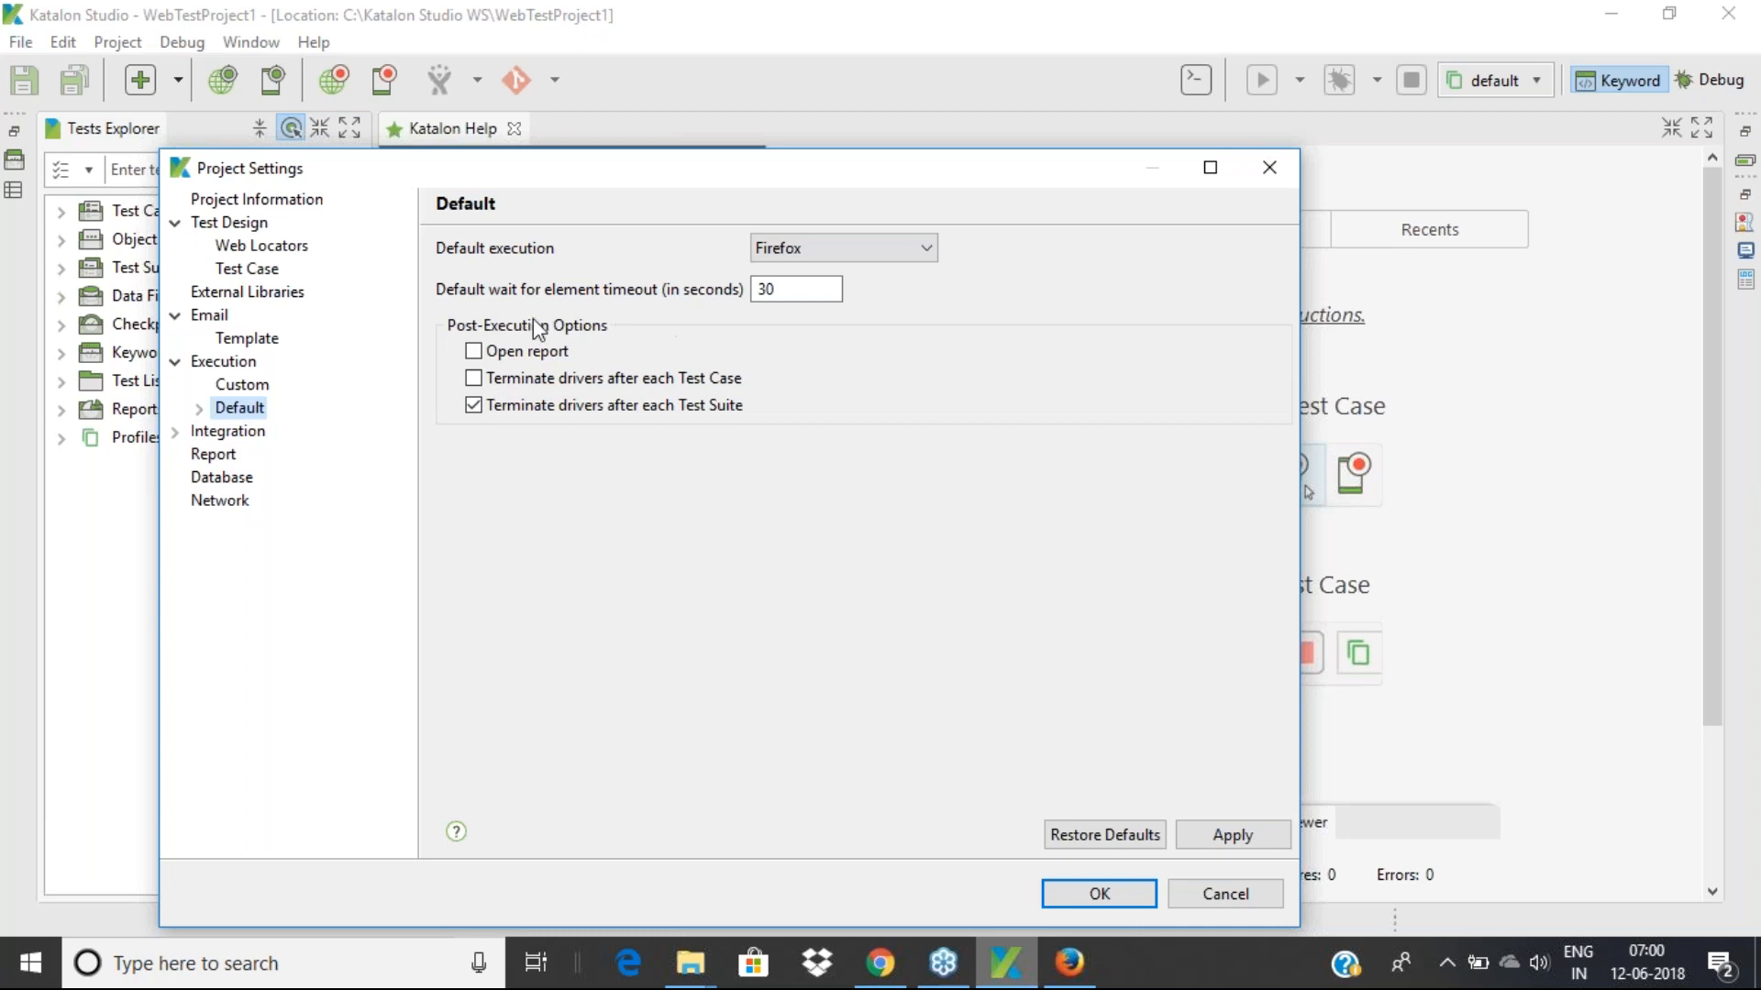
pyautogui.doubleClick(787, 289)
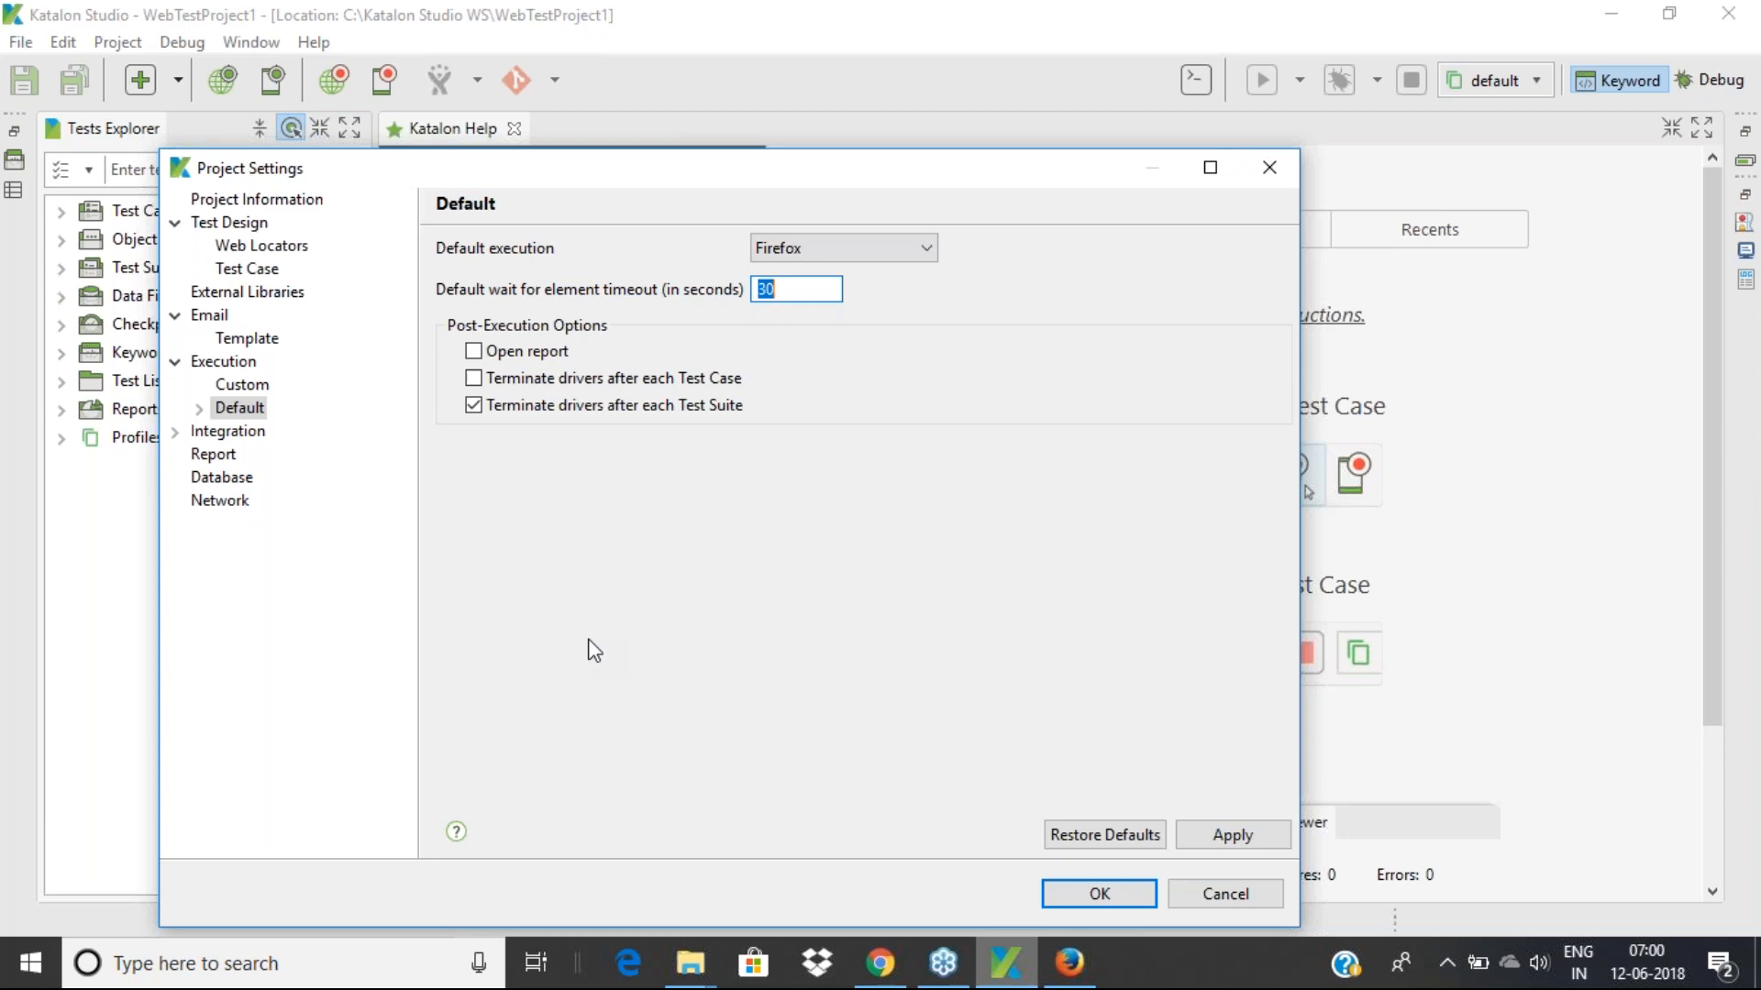
# Toggle Open report and Terminate drivers, leaving only Open report after execution checked
pyautogui.click(473, 353)
pyautogui.click(474, 378)
pyautogui.click(473, 351)
pyautogui.click(473, 377)
pyautogui.click(474, 351)
# Browse the JIRA, qTest and Katalon Analytics integration pages, then view Report settings
pyautogui.click(176, 431)
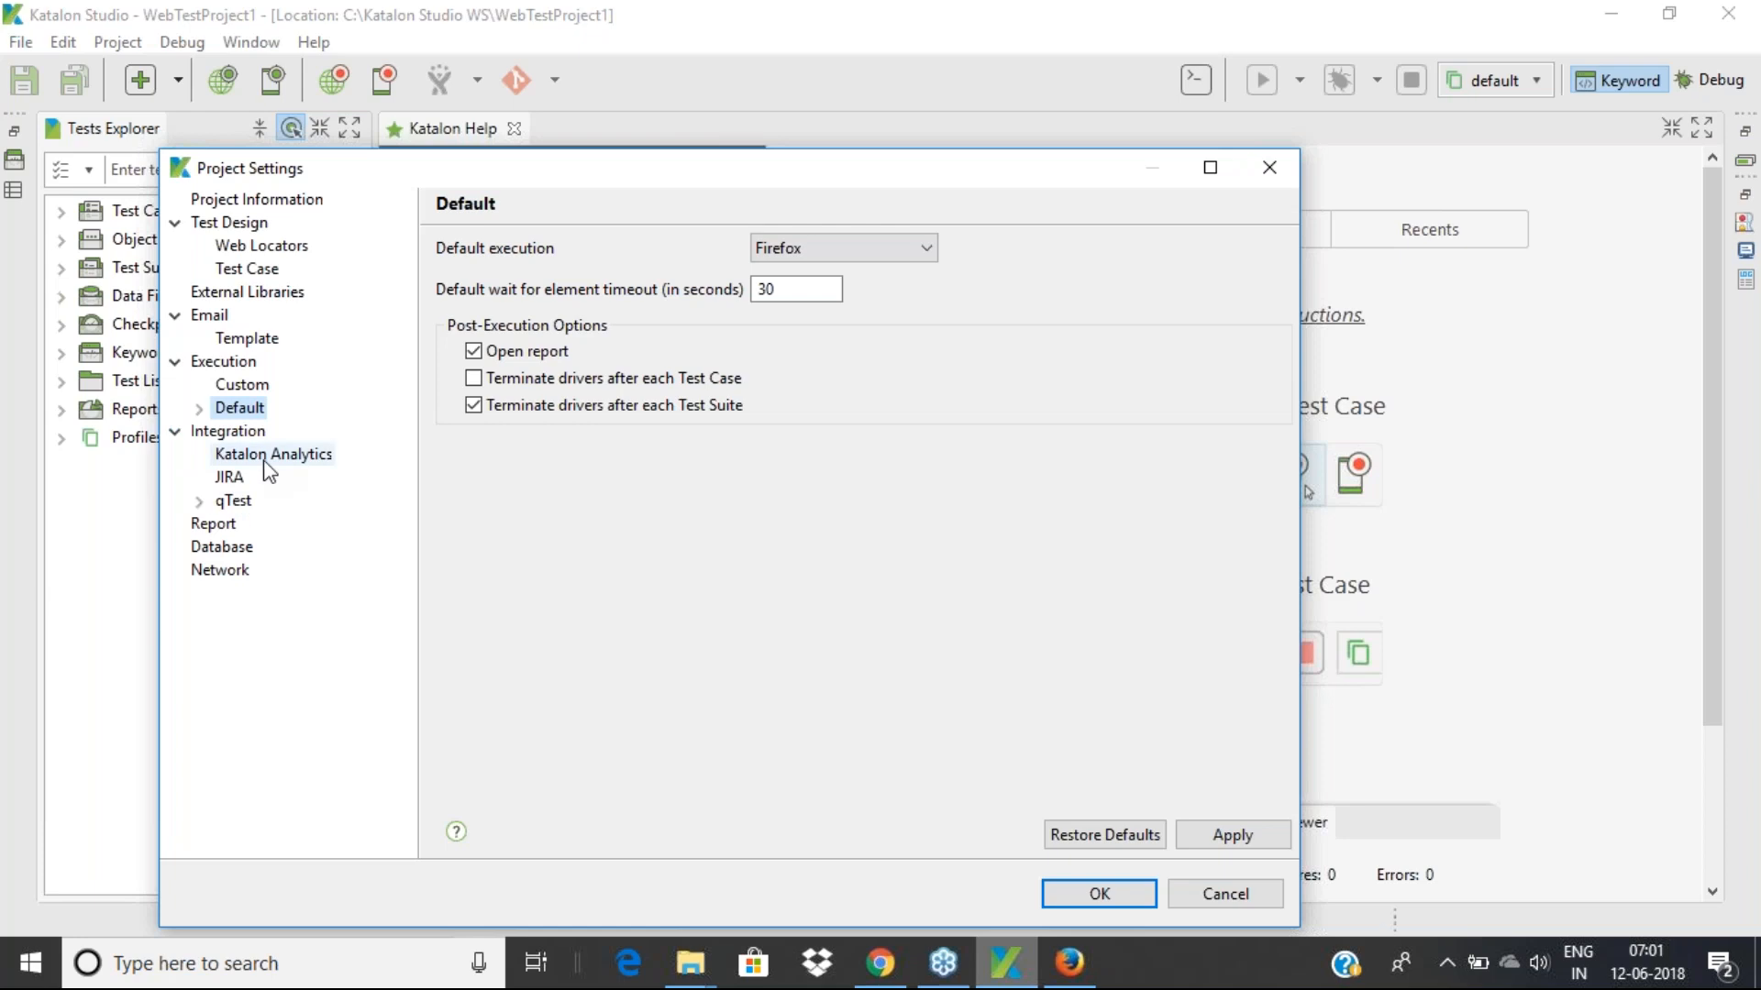
pyautogui.click(229, 478)
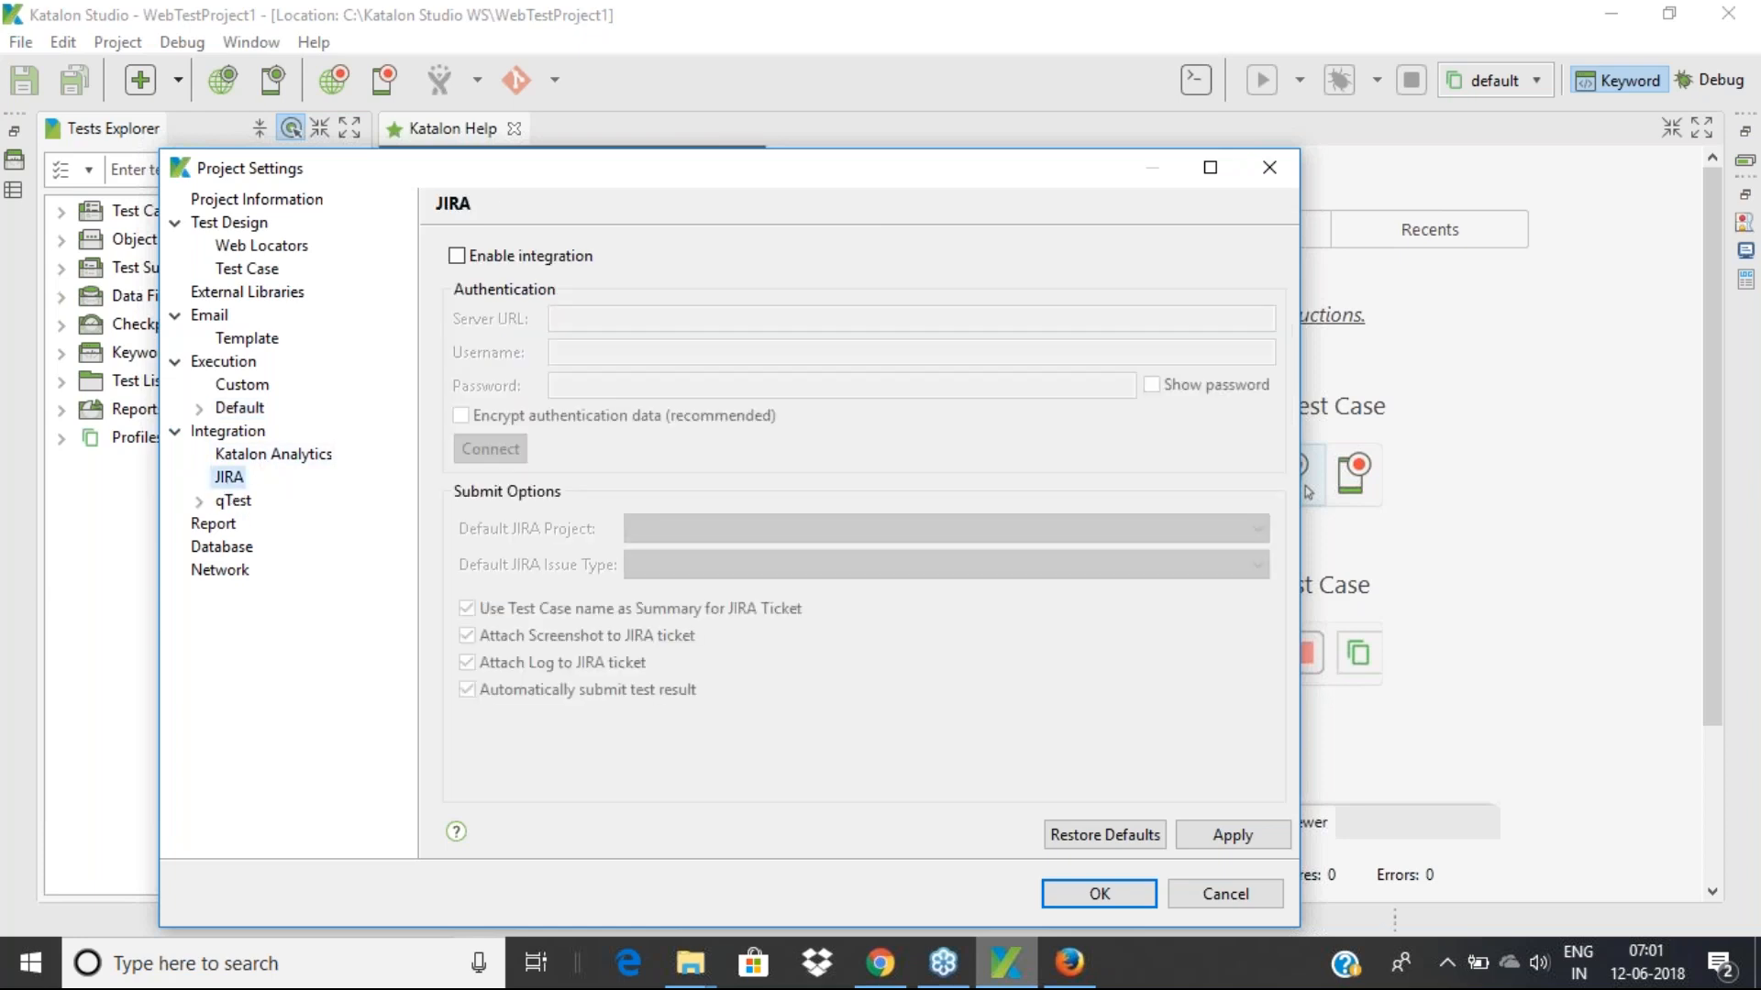
pyautogui.click(199, 501)
pyautogui.click(234, 501)
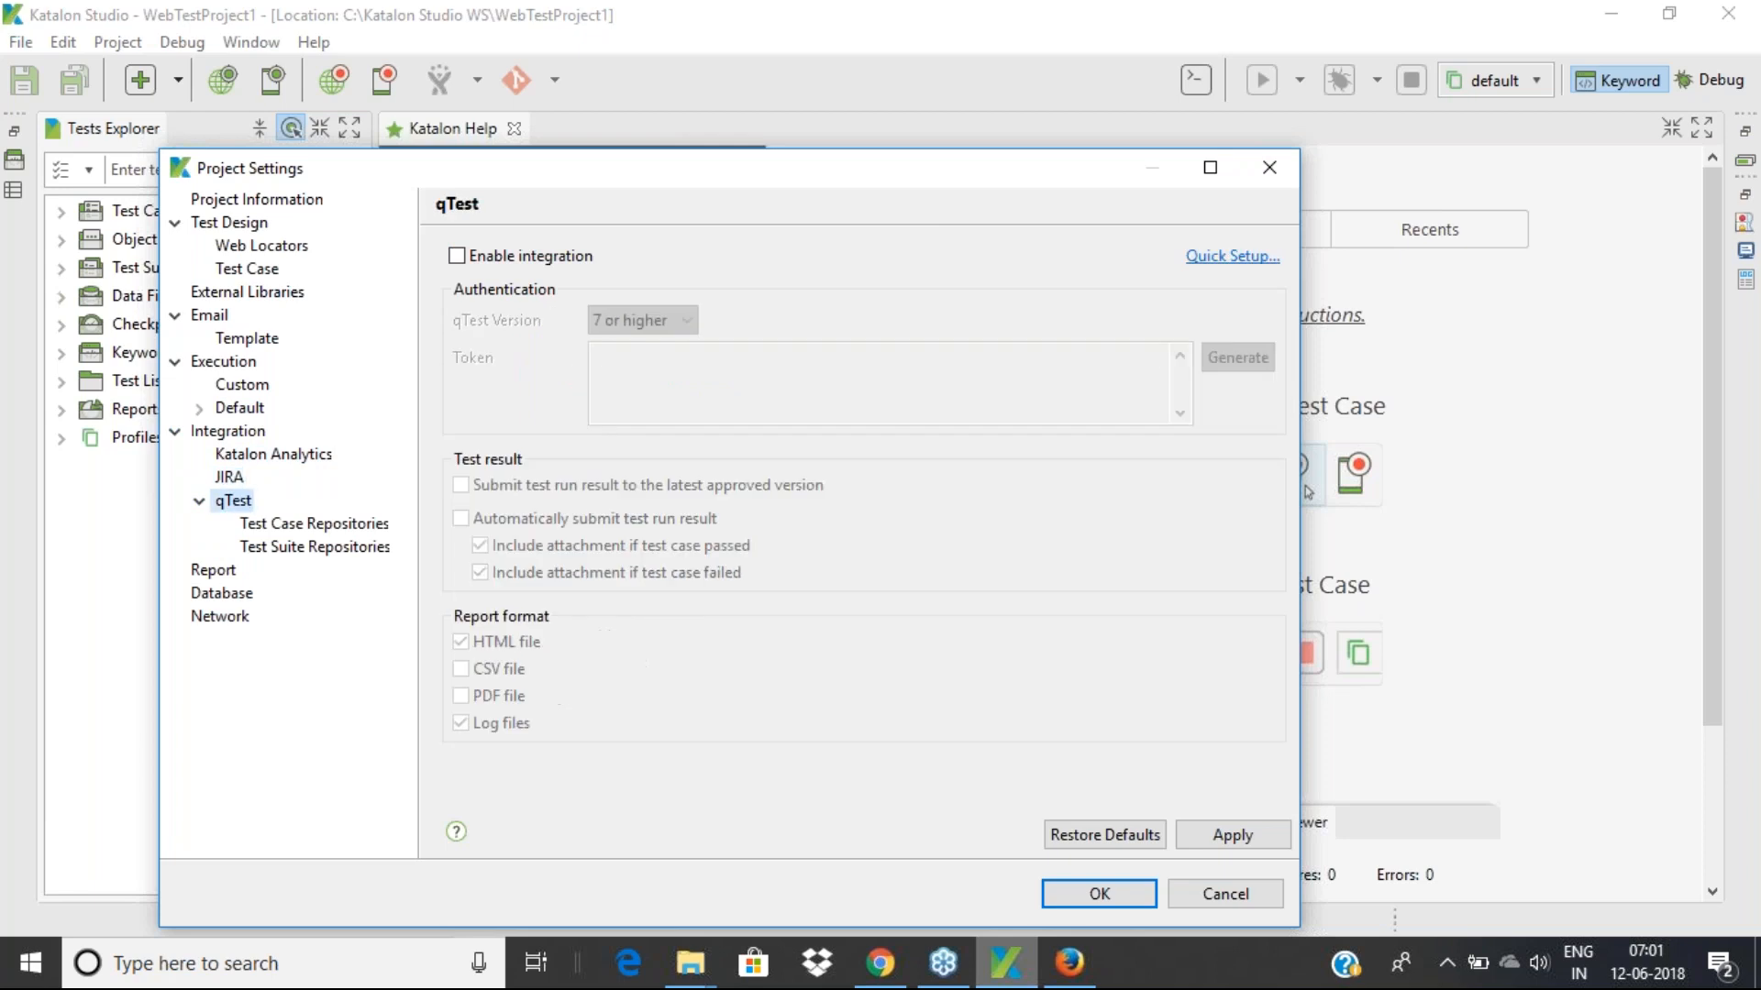
pyautogui.click(287, 456)
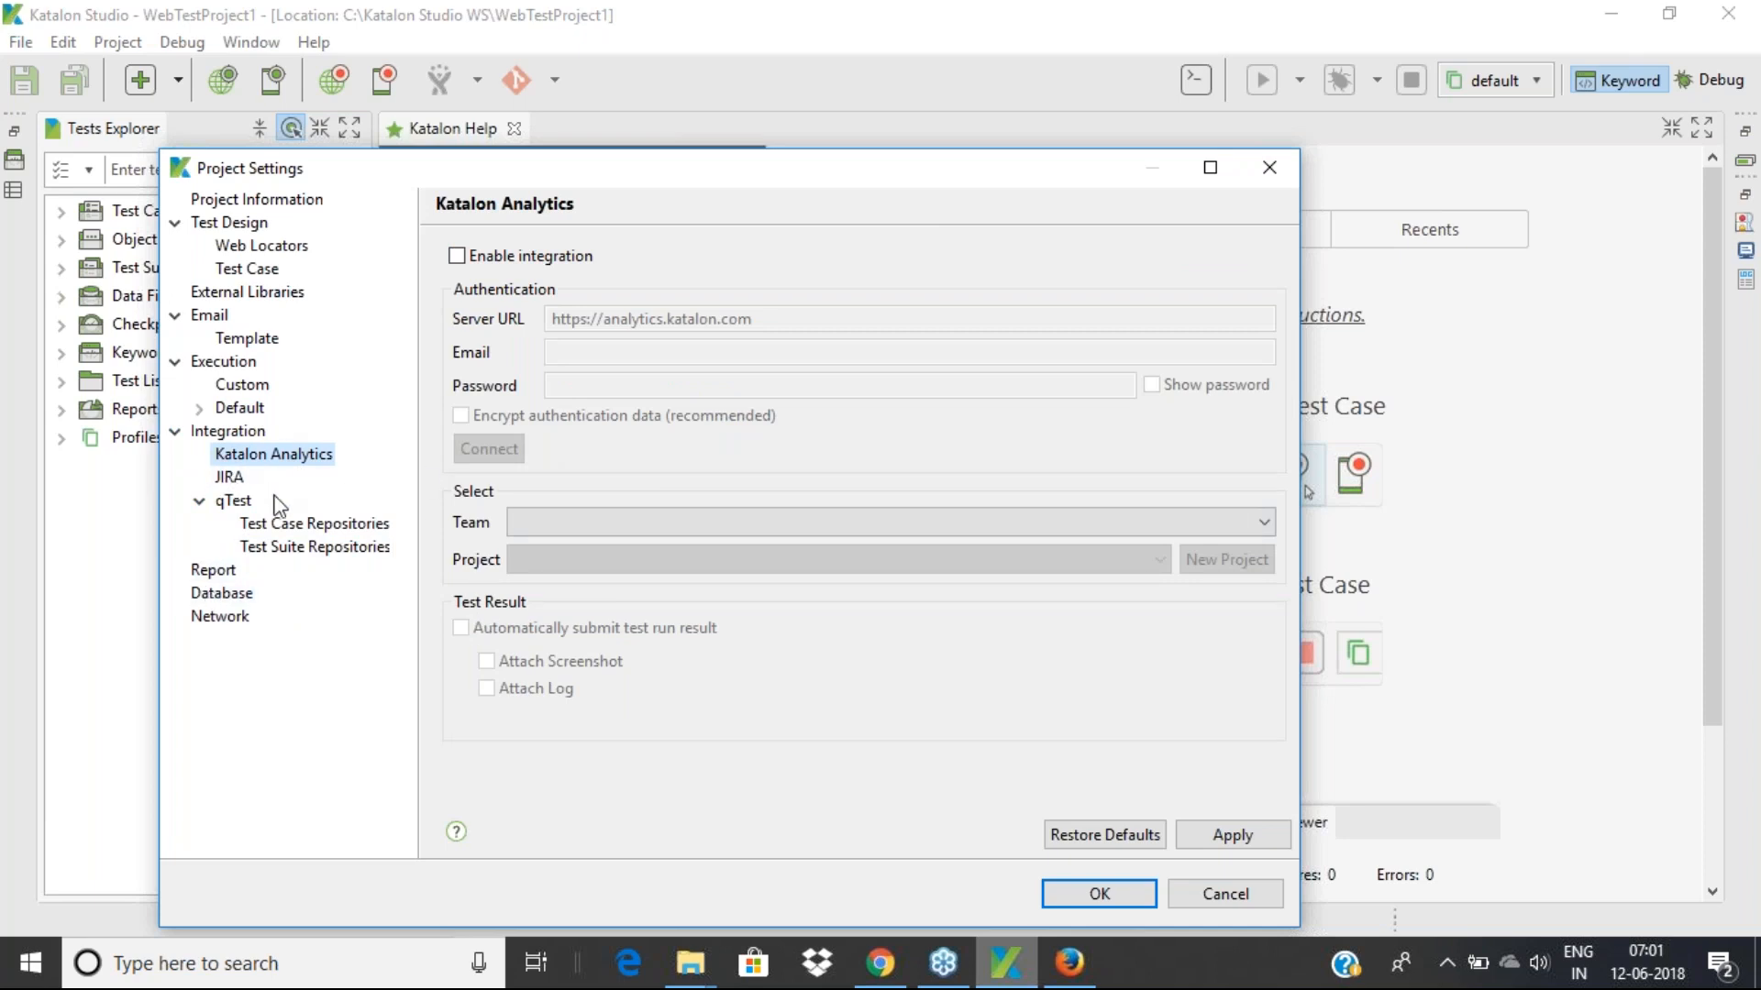
pyautogui.click(225, 572)
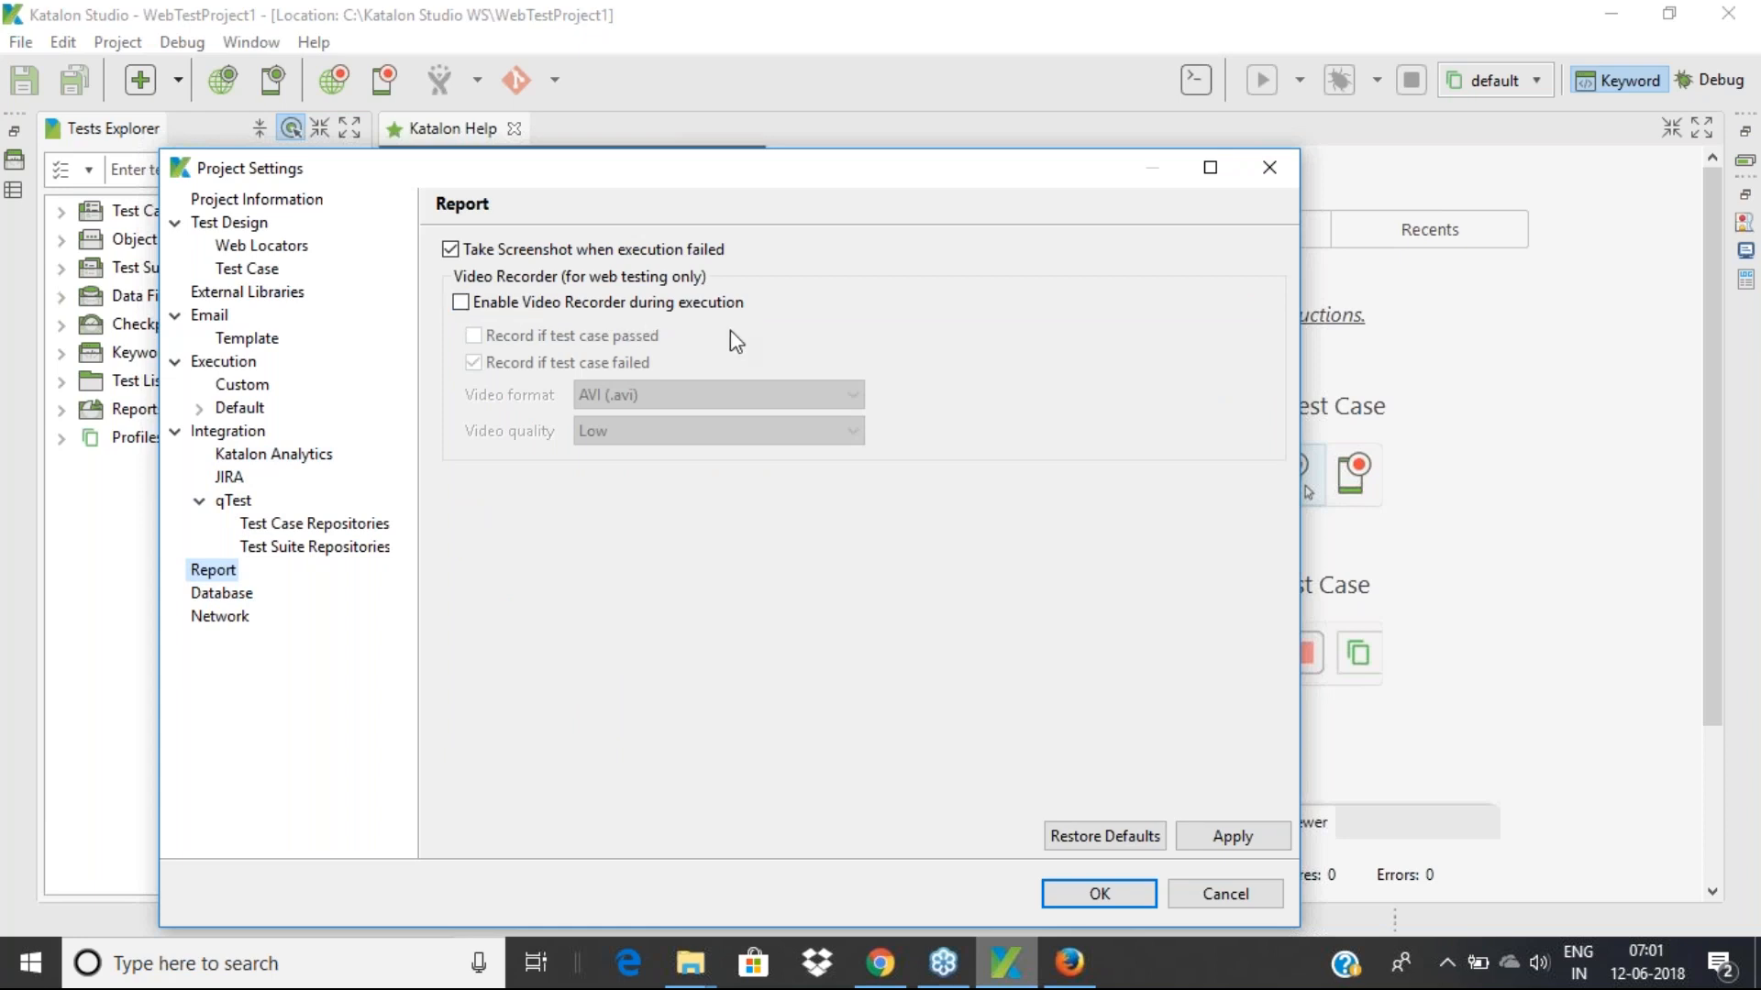
# Toggle the video recorder, untick Record if failed, leave recording disabled, then view Database
pyautogui.click(462, 307)
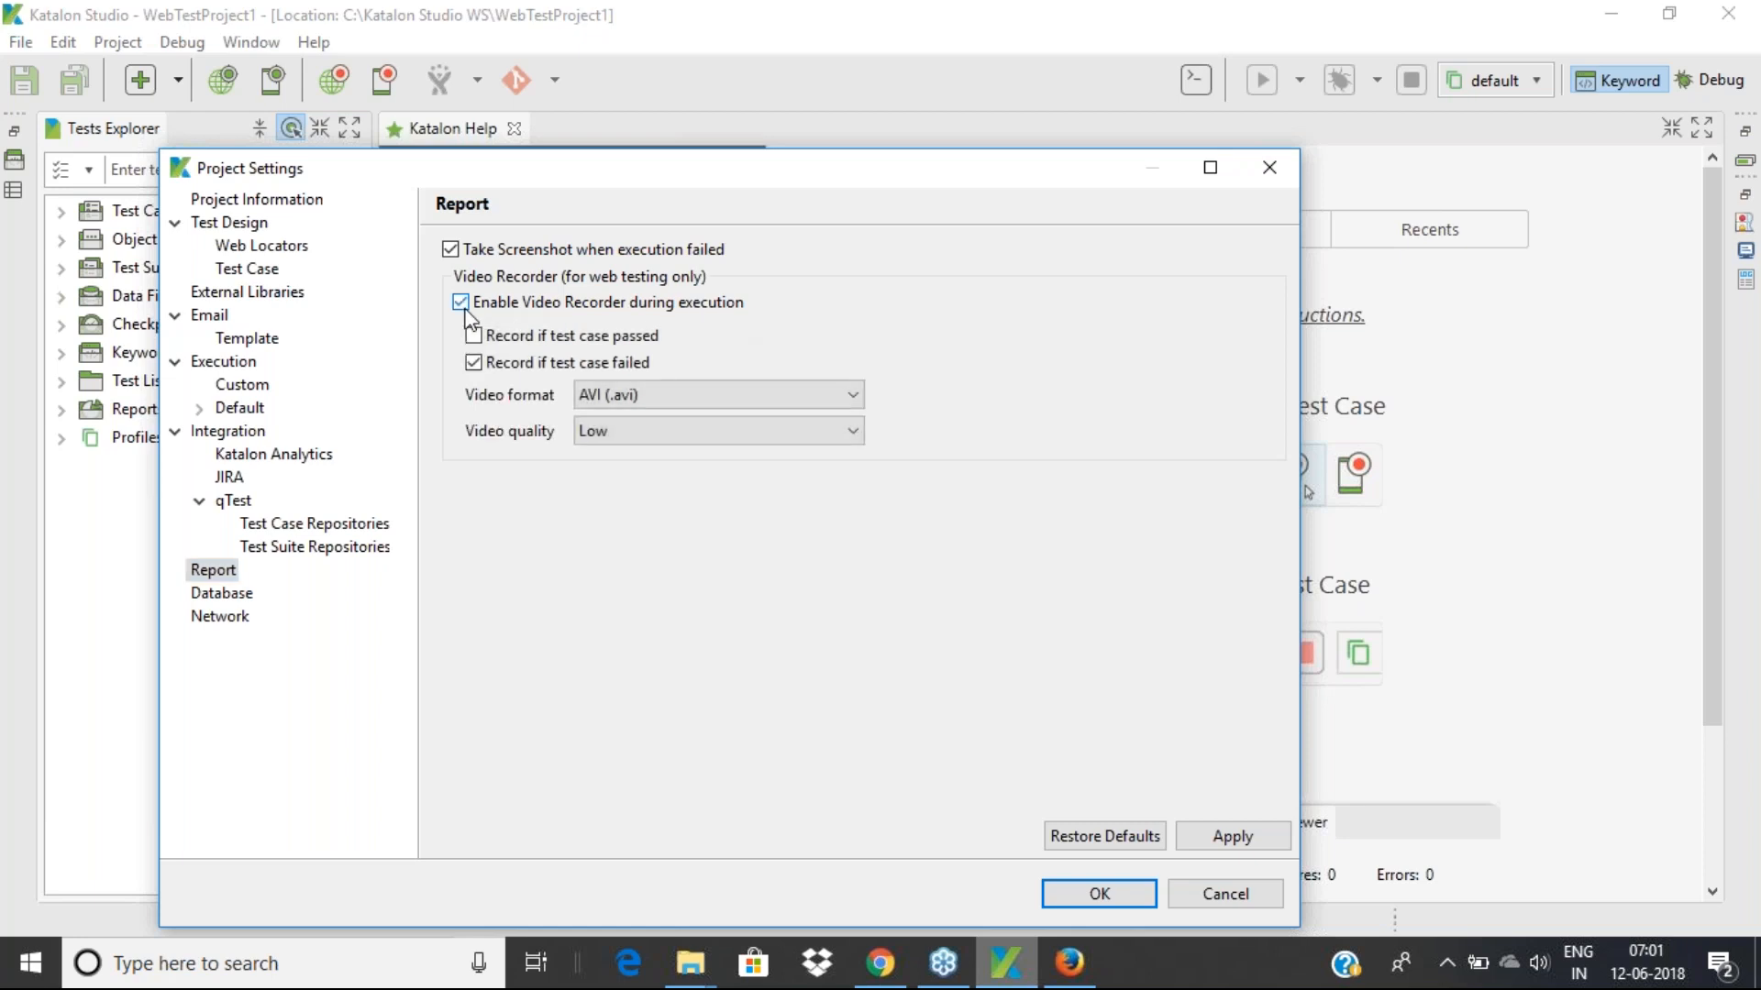
pyautogui.click(463, 306)
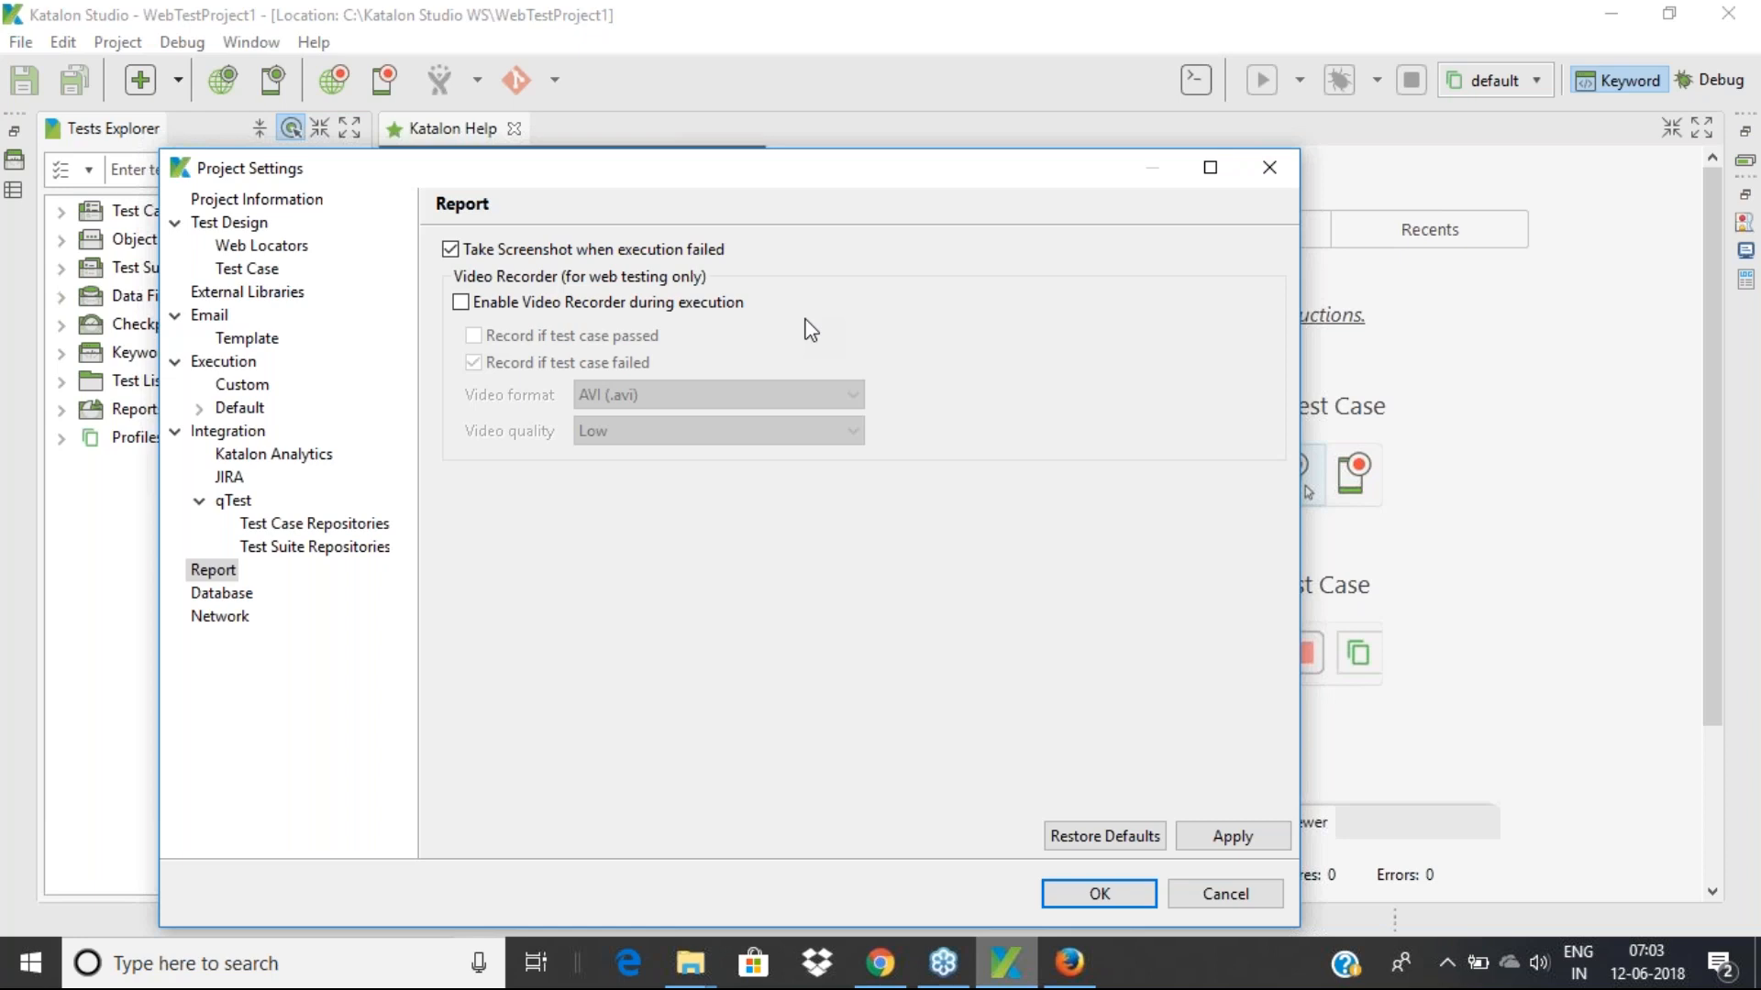
pyautogui.click(460, 303)
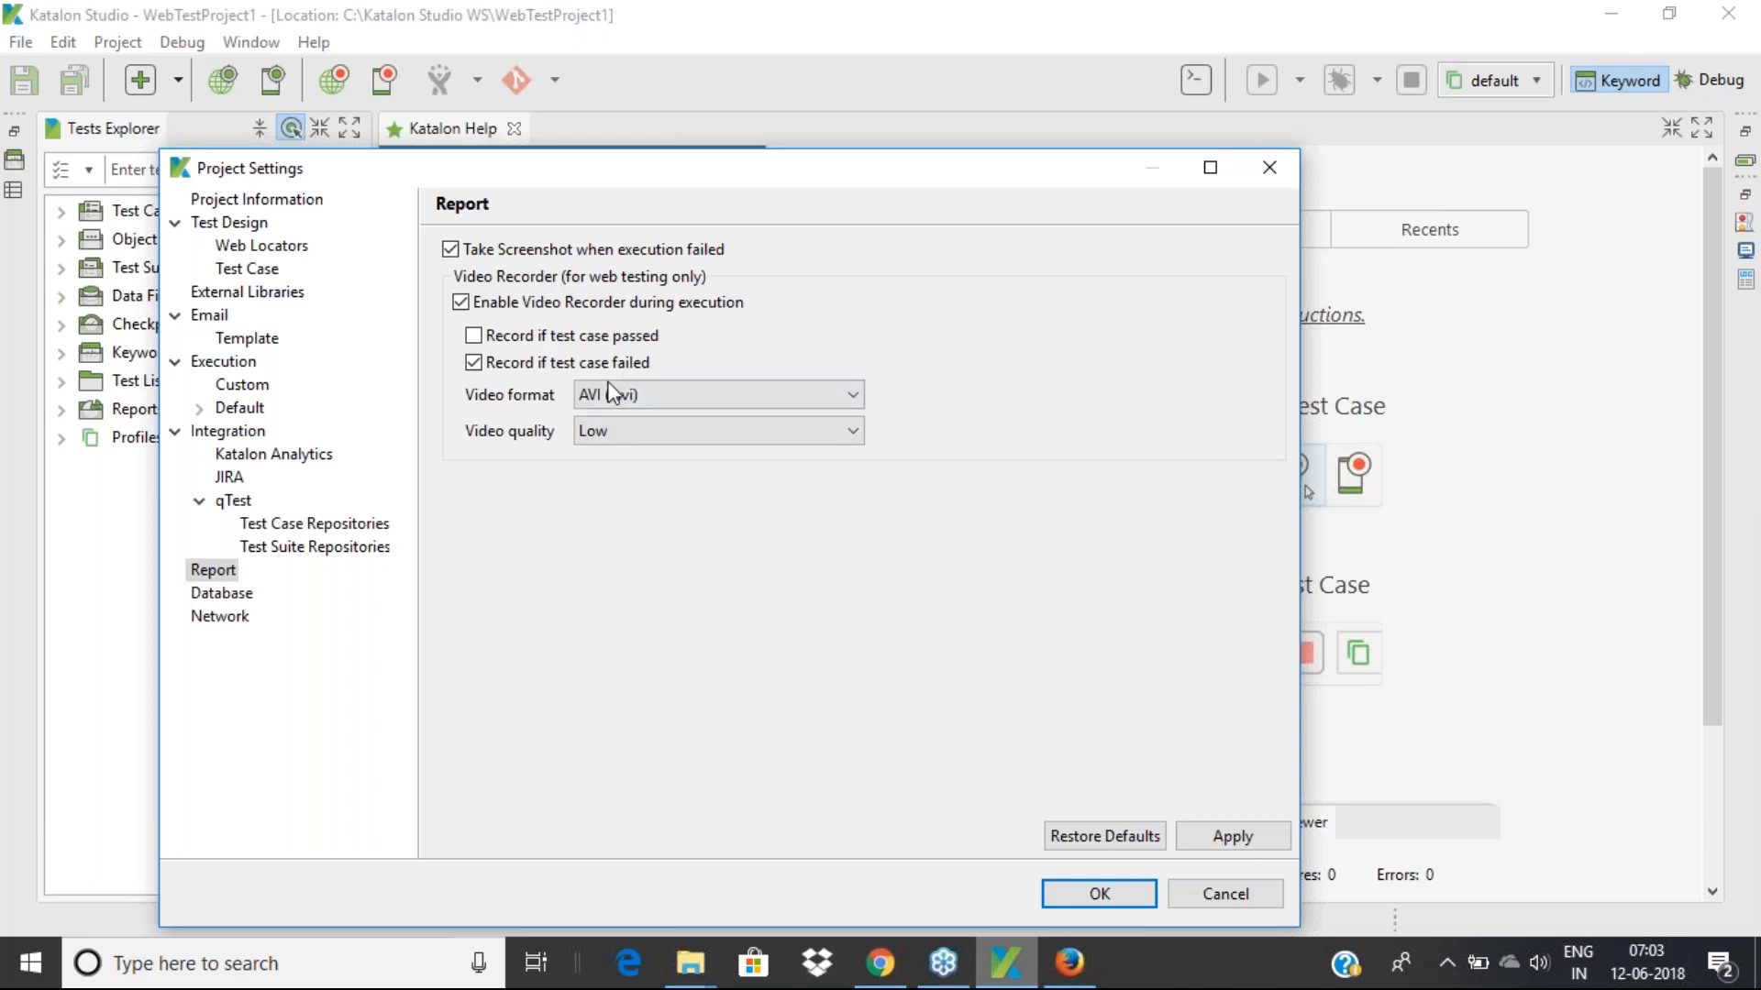
pyautogui.click(475, 365)
pyautogui.click(460, 302)
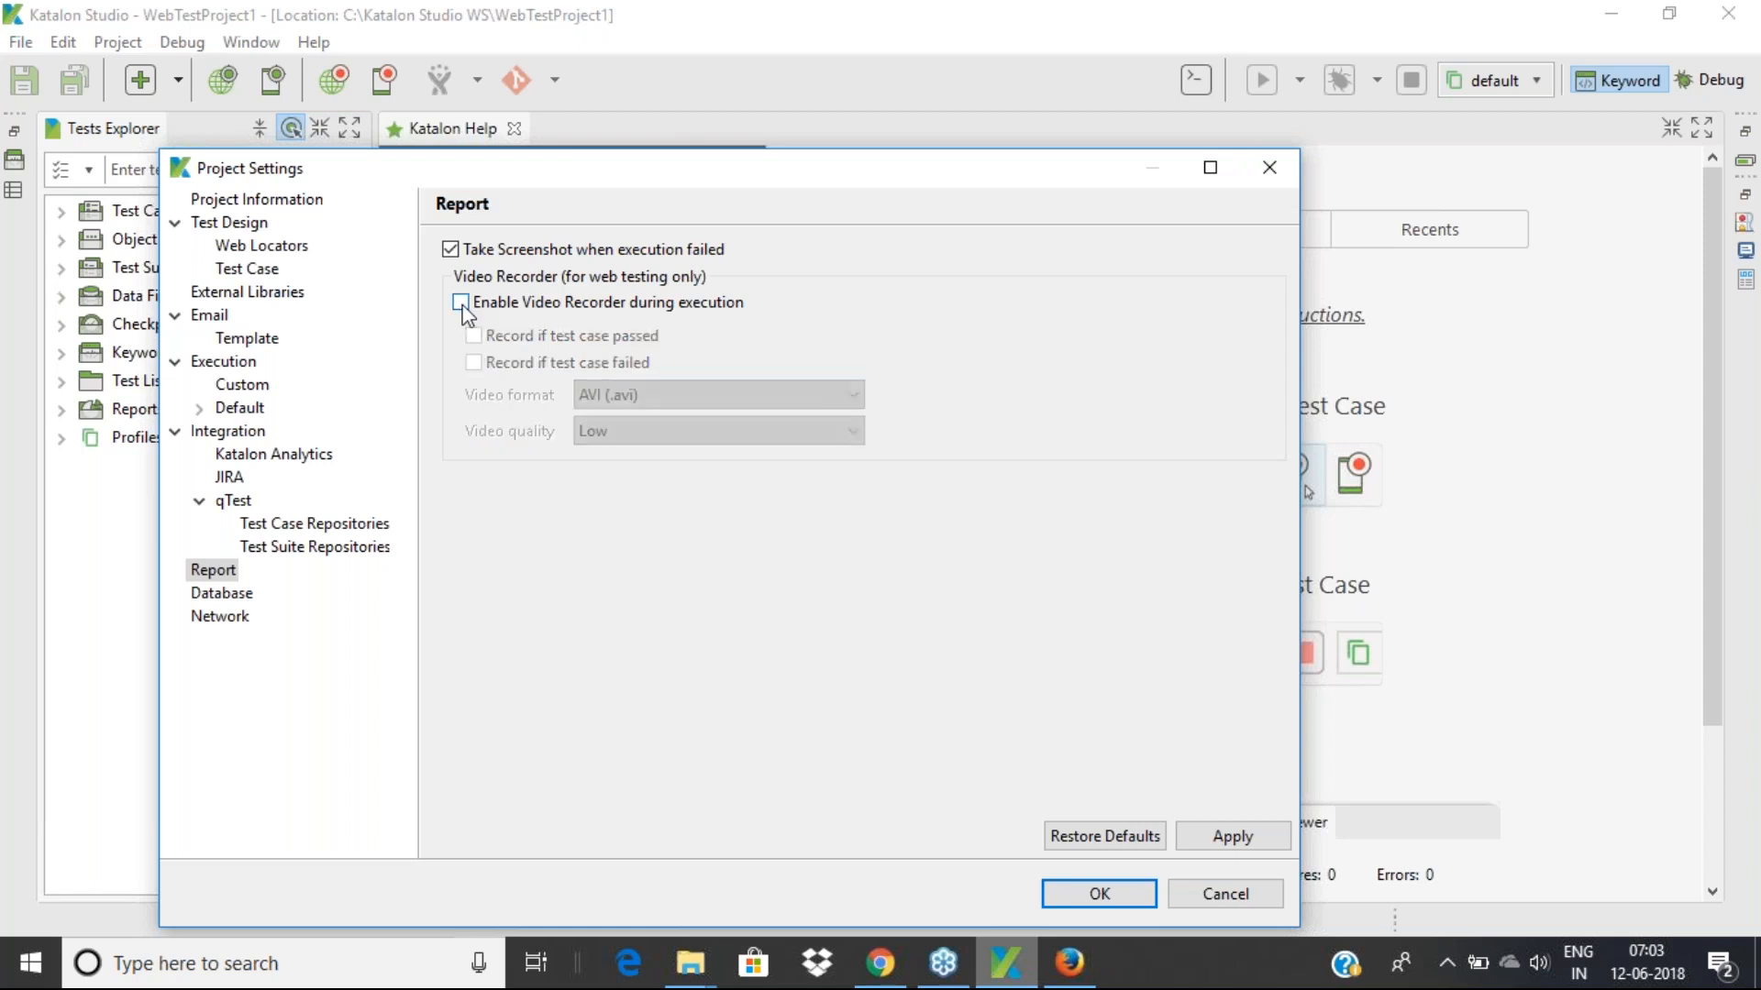
pyautogui.click(241, 594)
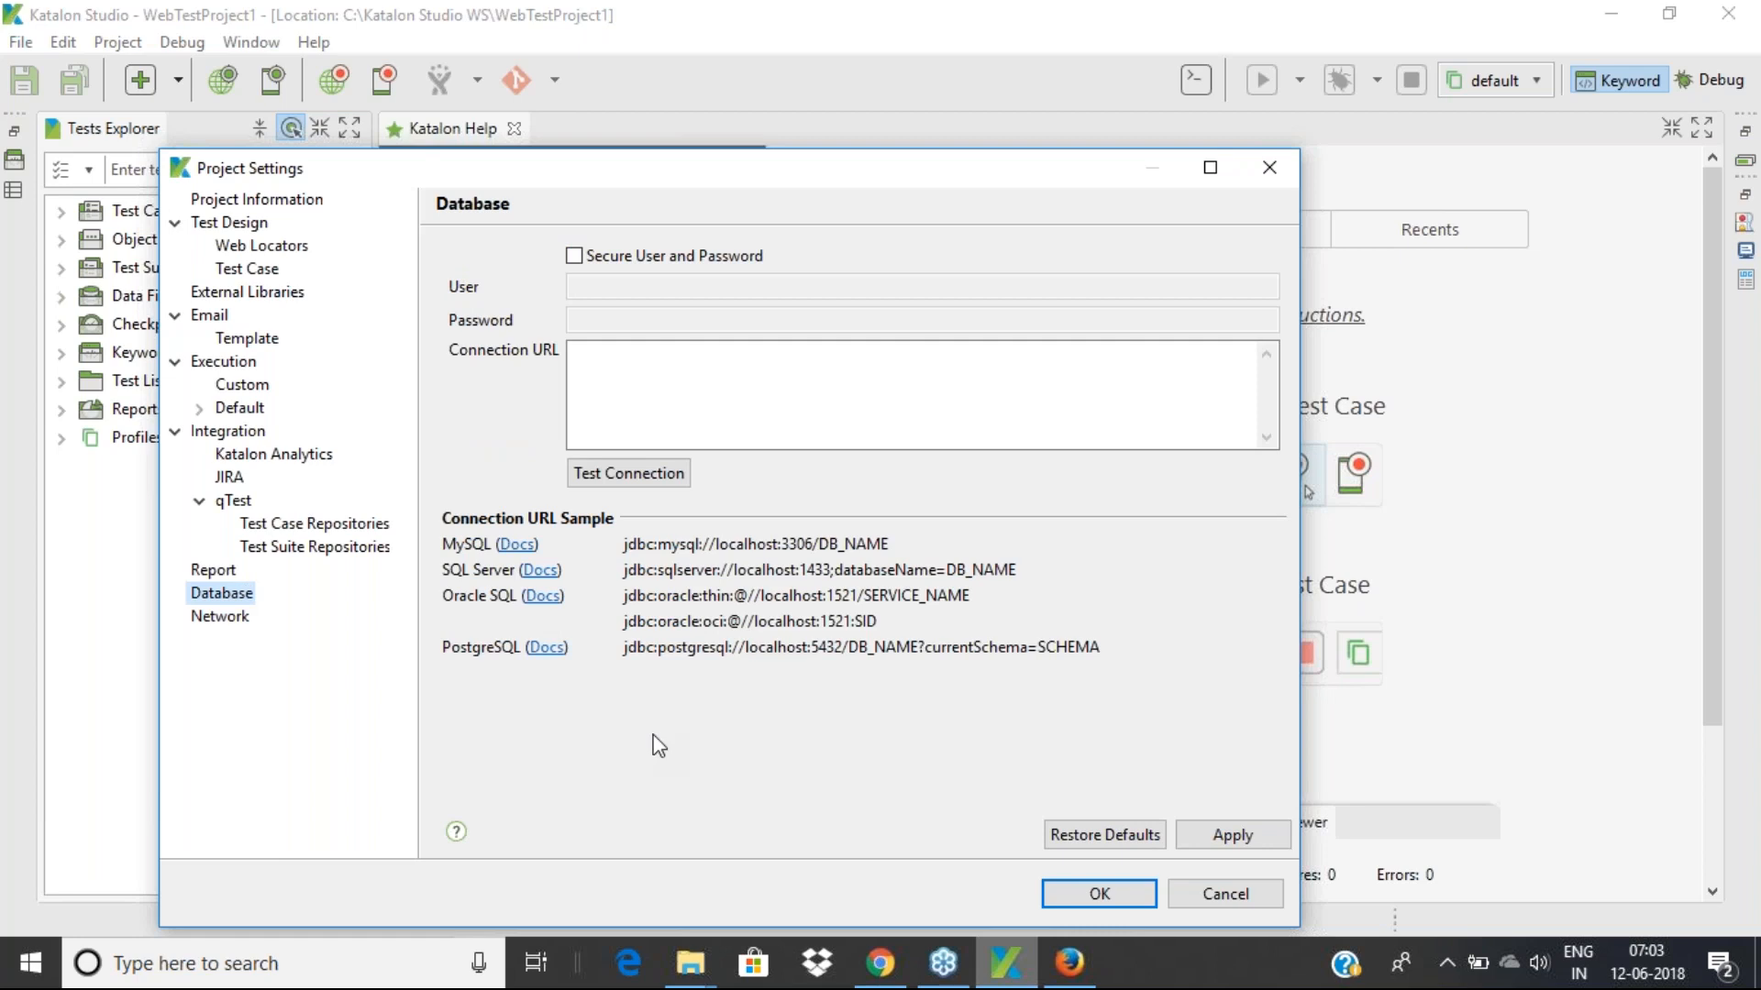
# Make several marks on screen, then view the Network page set to Bypass certificate validation
pyautogui.click(1382, 389)
pyautogui.click(1444, 435)
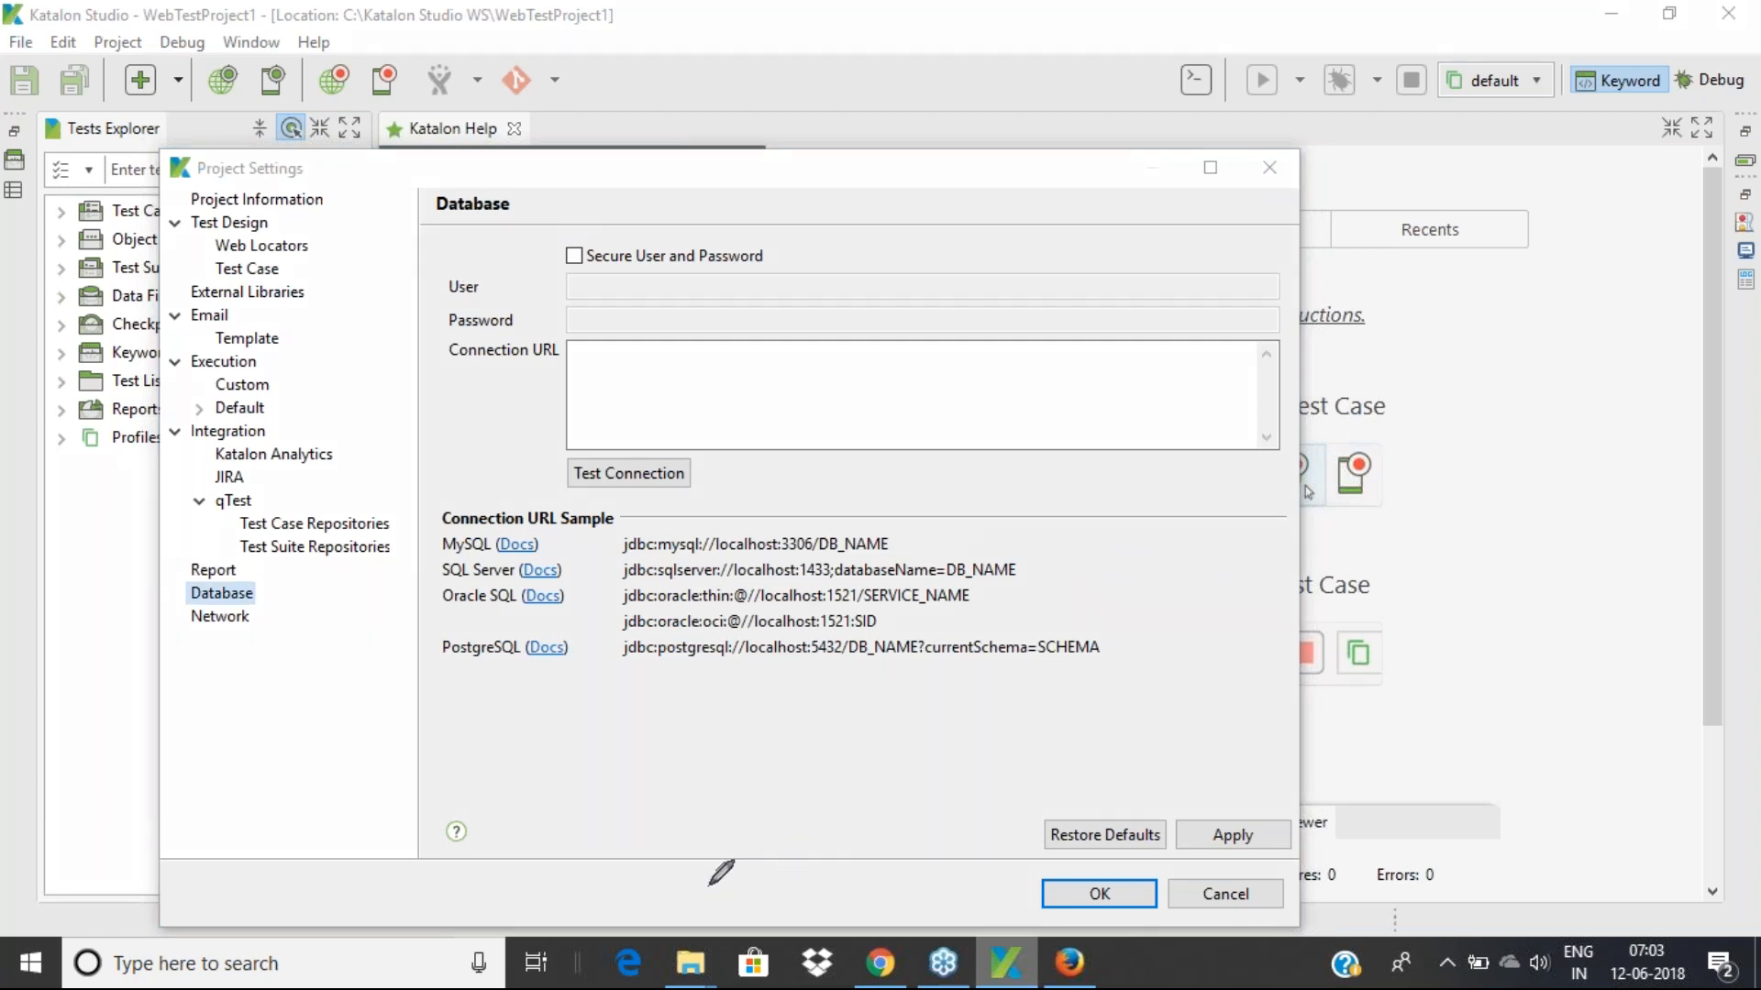
pyautogui.moveTo(708, 888)
pyautogui.mouseDown()
pyautogui.moveTo(701, 869)
pyautogui.moveTo(765, 832)
pyautogui.moveTo(796, 851)
pyautogui.moveTo(720, 889)
pyautogui.moveTo(741, 849)
pyautogui.moveTo(744, 871)
pyautogui.mouseUp()
pyautogui.moveTo(755, 851); pyautogui.dragTo(746, 862)
pyautogui.moveTo(746, 862)
pyautogui.mouseDown()
pyautogui.moveTo(766, 868)
pyautogui.moveTo(664, 821)
pyautogui.moveTo(759, 796)
pyautogui.moveTo(677, 839)
pyautogui.moveTo(733, 799)
pyautogui.moveTo(721, 814)
pyautogui.mouseUp()
pyautogui.moveTo(632, 780)
pyautogui.mouseDown()
pyautogui.moveTo(619, 754)
pyautogui.moveTo(689, 720)
pyautogui.moveTo(701, 739)
pyautogui.moveTo(631, 778)
pyautogui.moveTo(708, 723)
pyautogui.mouseUp()
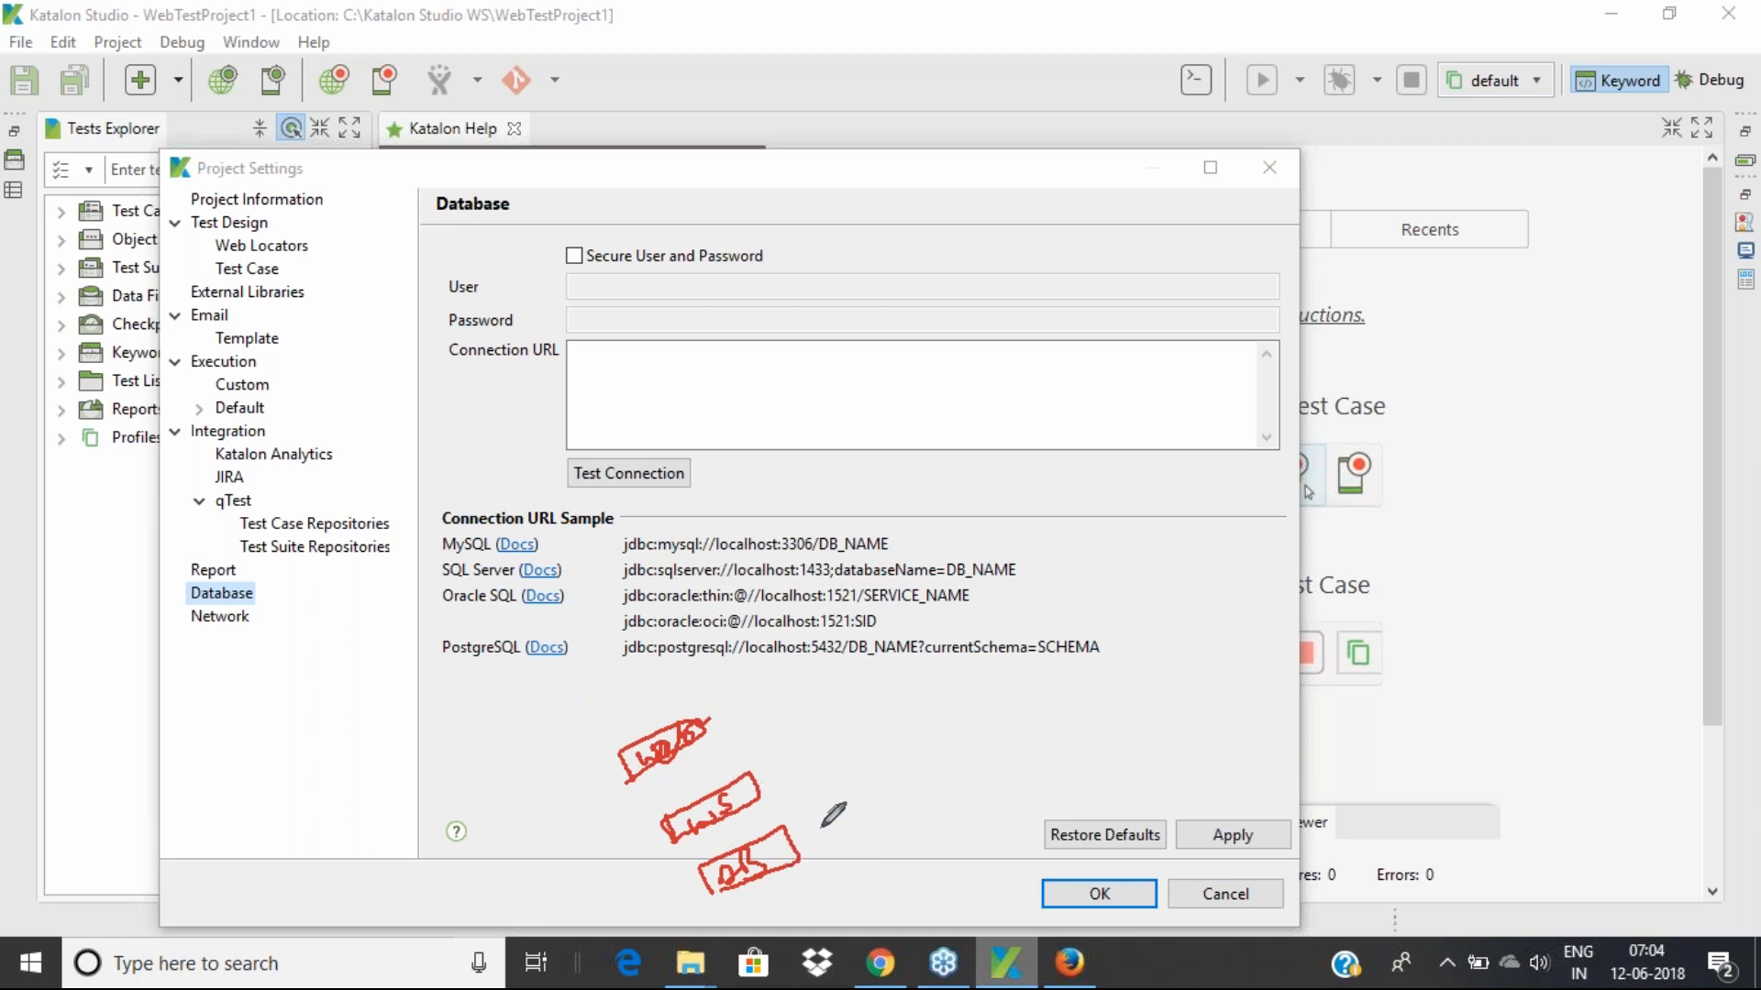
pyautogui.moveTo(860, 816)
pyautogui.mouseDown()
pyautogui.moveTo(792, 849)
pyautogui.moveTo(816, 855)
pyautogui.mouseUp()
pyautogui.moveTo(814, 757); pyautogui.dragTo(766, 778)
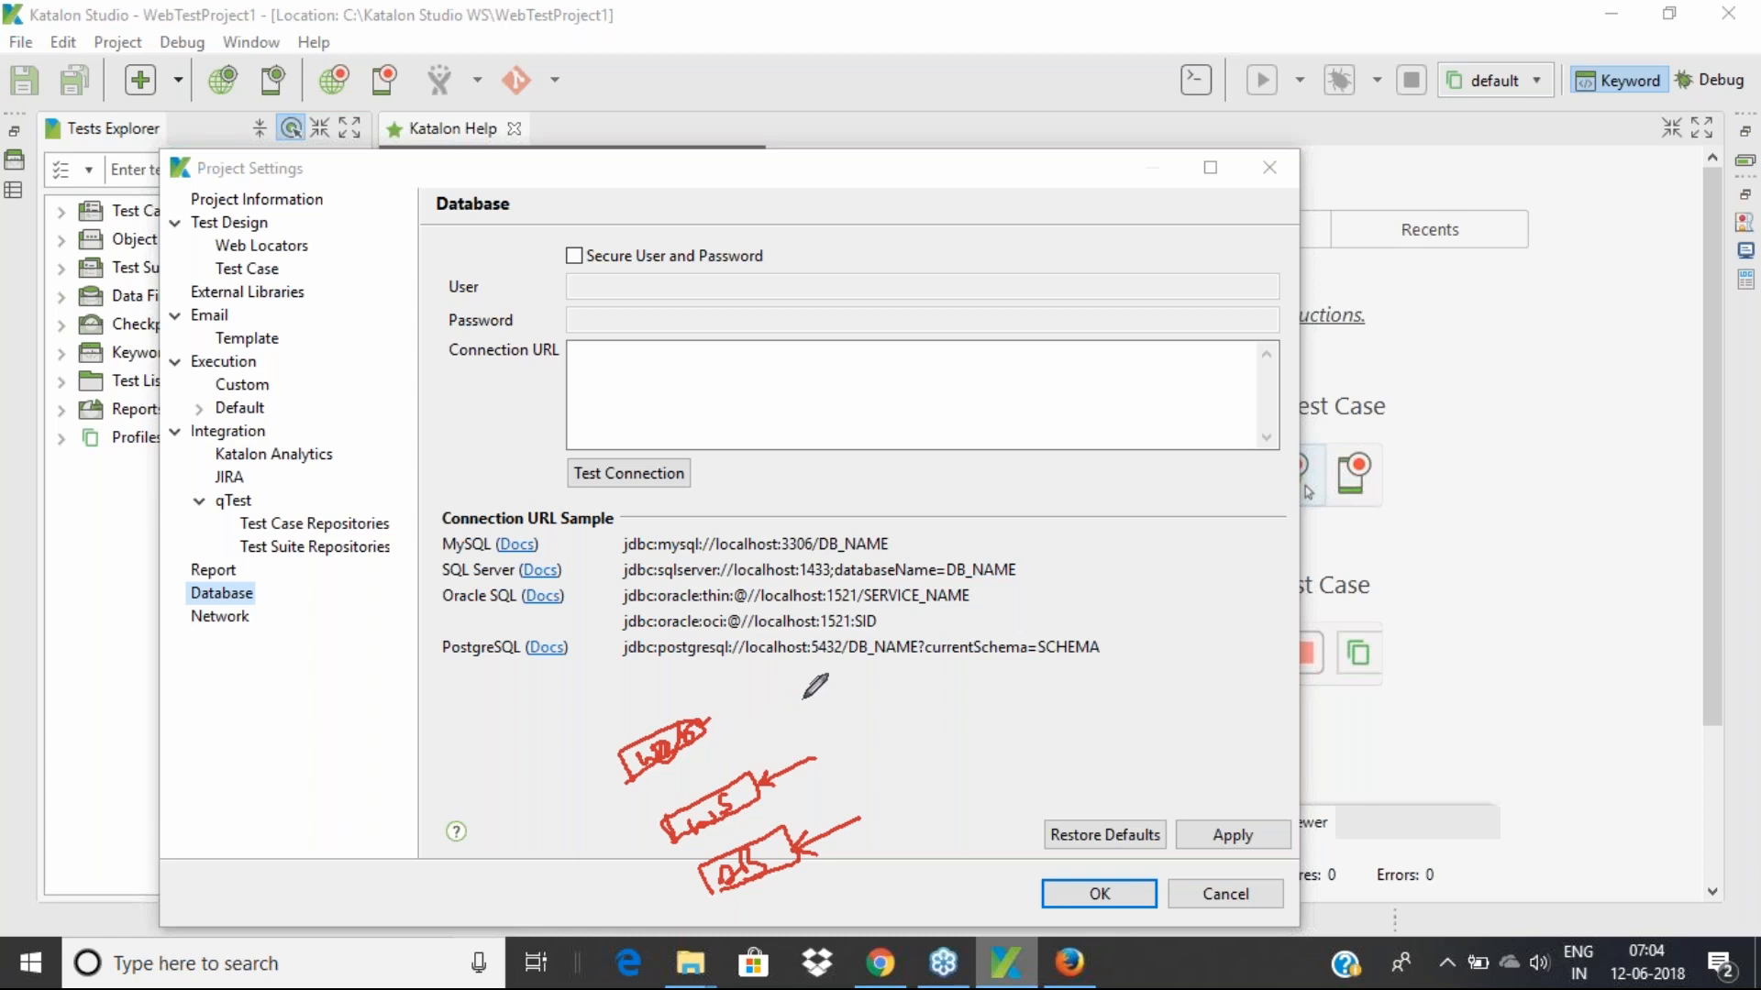
pyautogui.moveTo(780, 684)
pyautogui.mouseDown()
pyautogui.moveTo(705, 727)
pyautogui.moveTo(734, 731)
pyautogui.mouseUp()
pyautogui.click(215, 618)
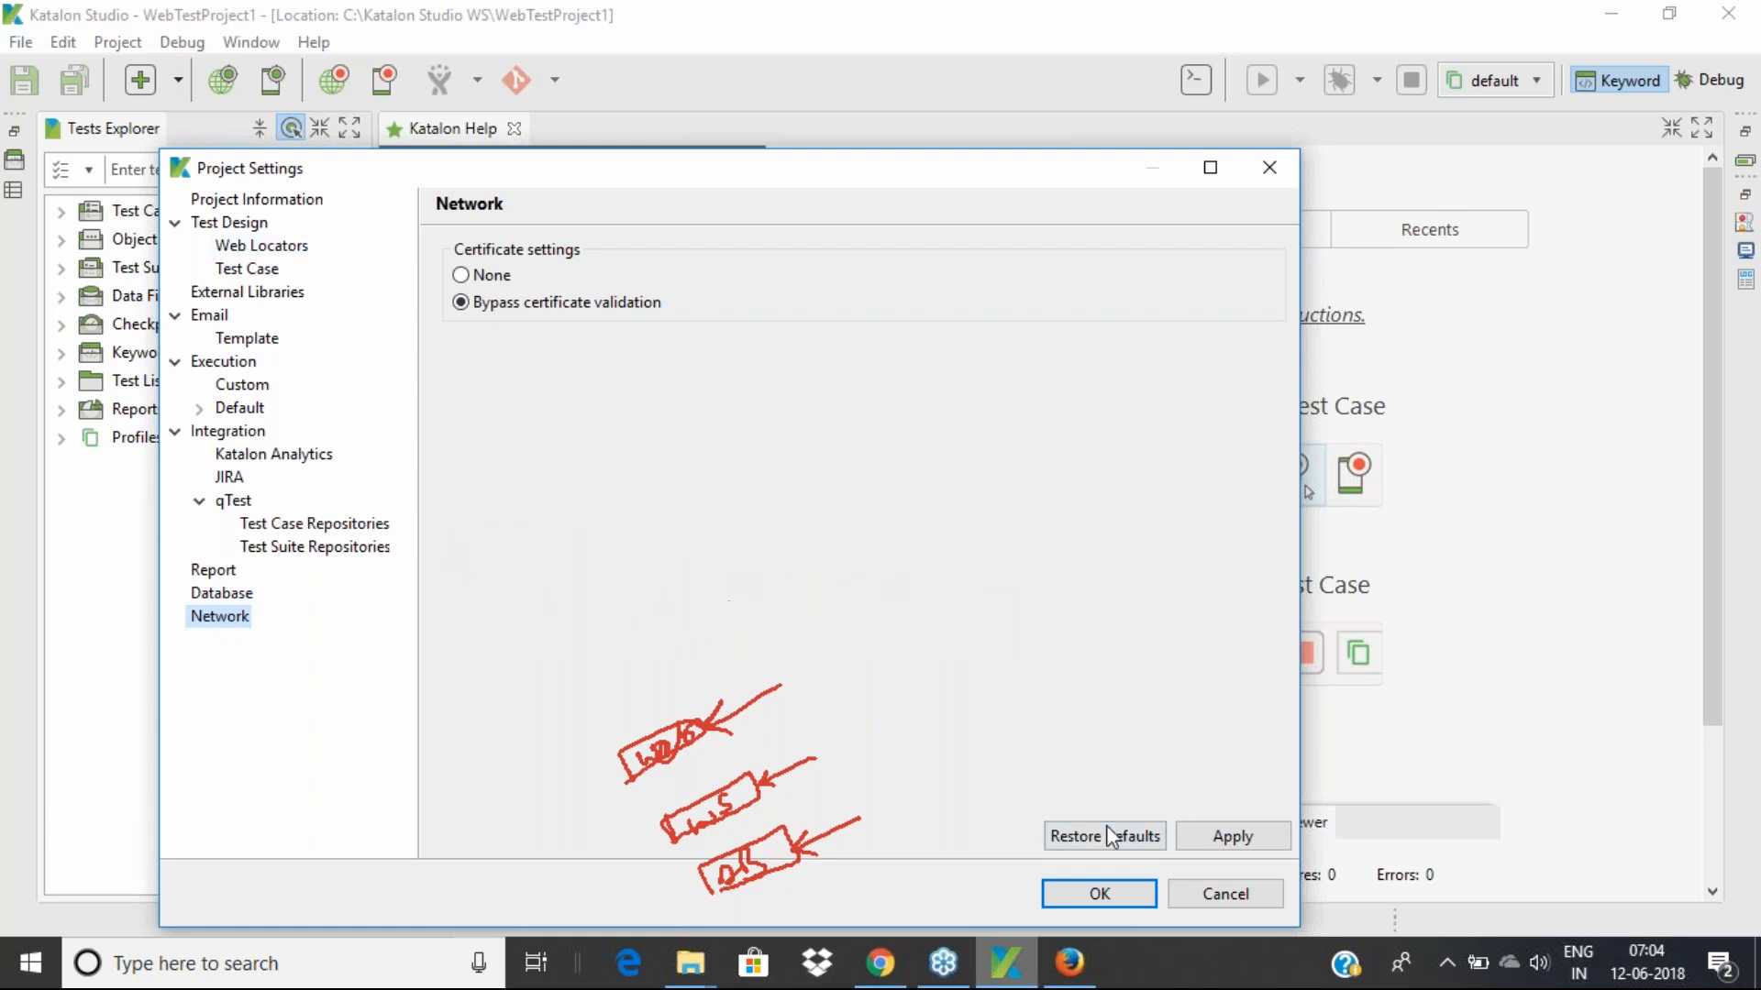
pyautogui.click(1373, 383)
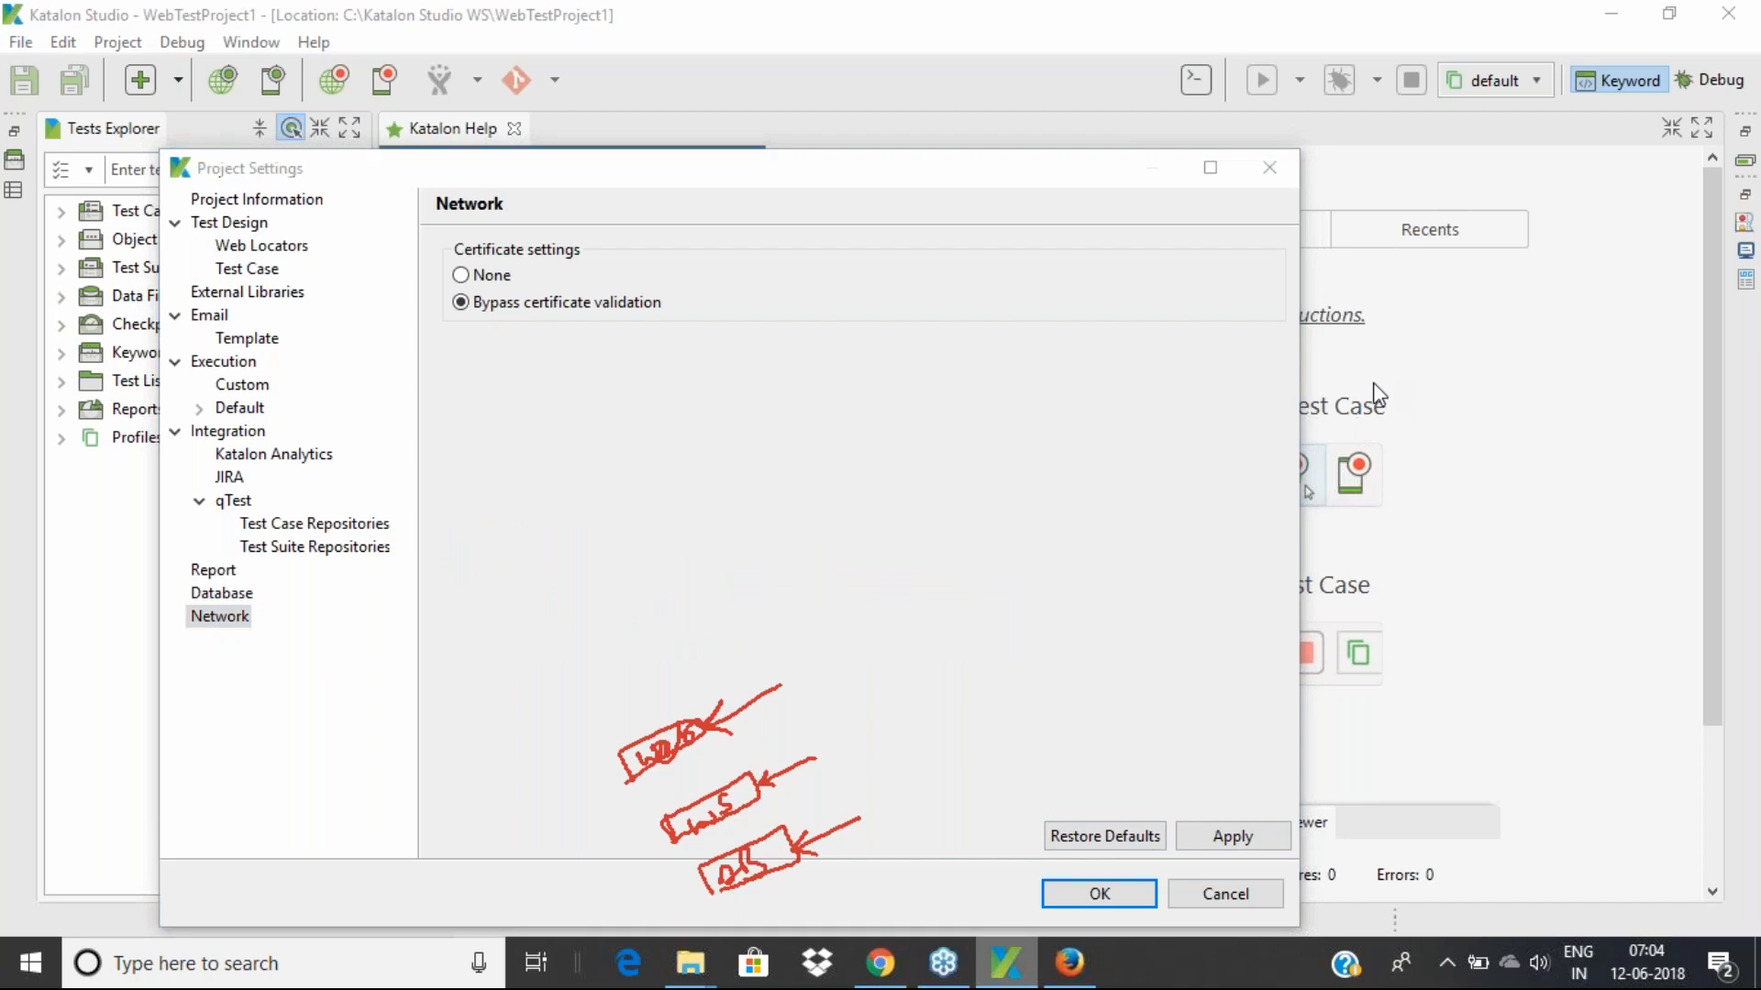
pyautogui.click(1478, 532)
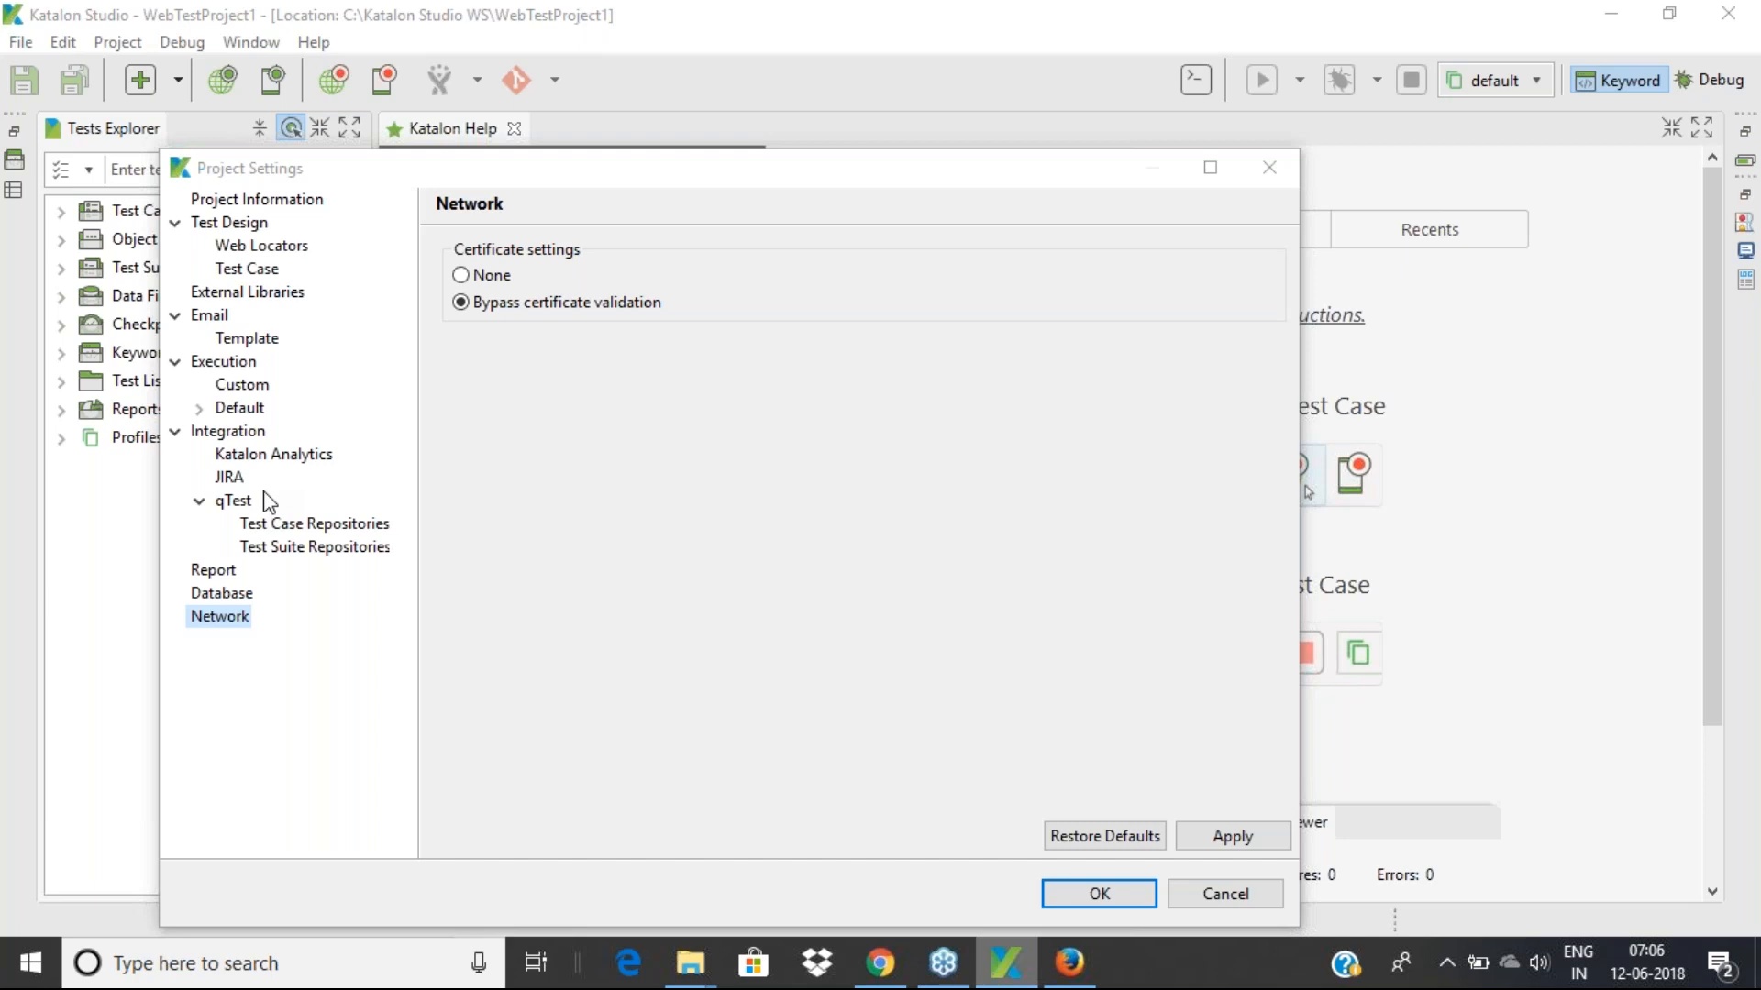
# Browse the Web Locators, Information, Test Case, External Libraries and Execution settings pages
pyautogui.click(284, 246)
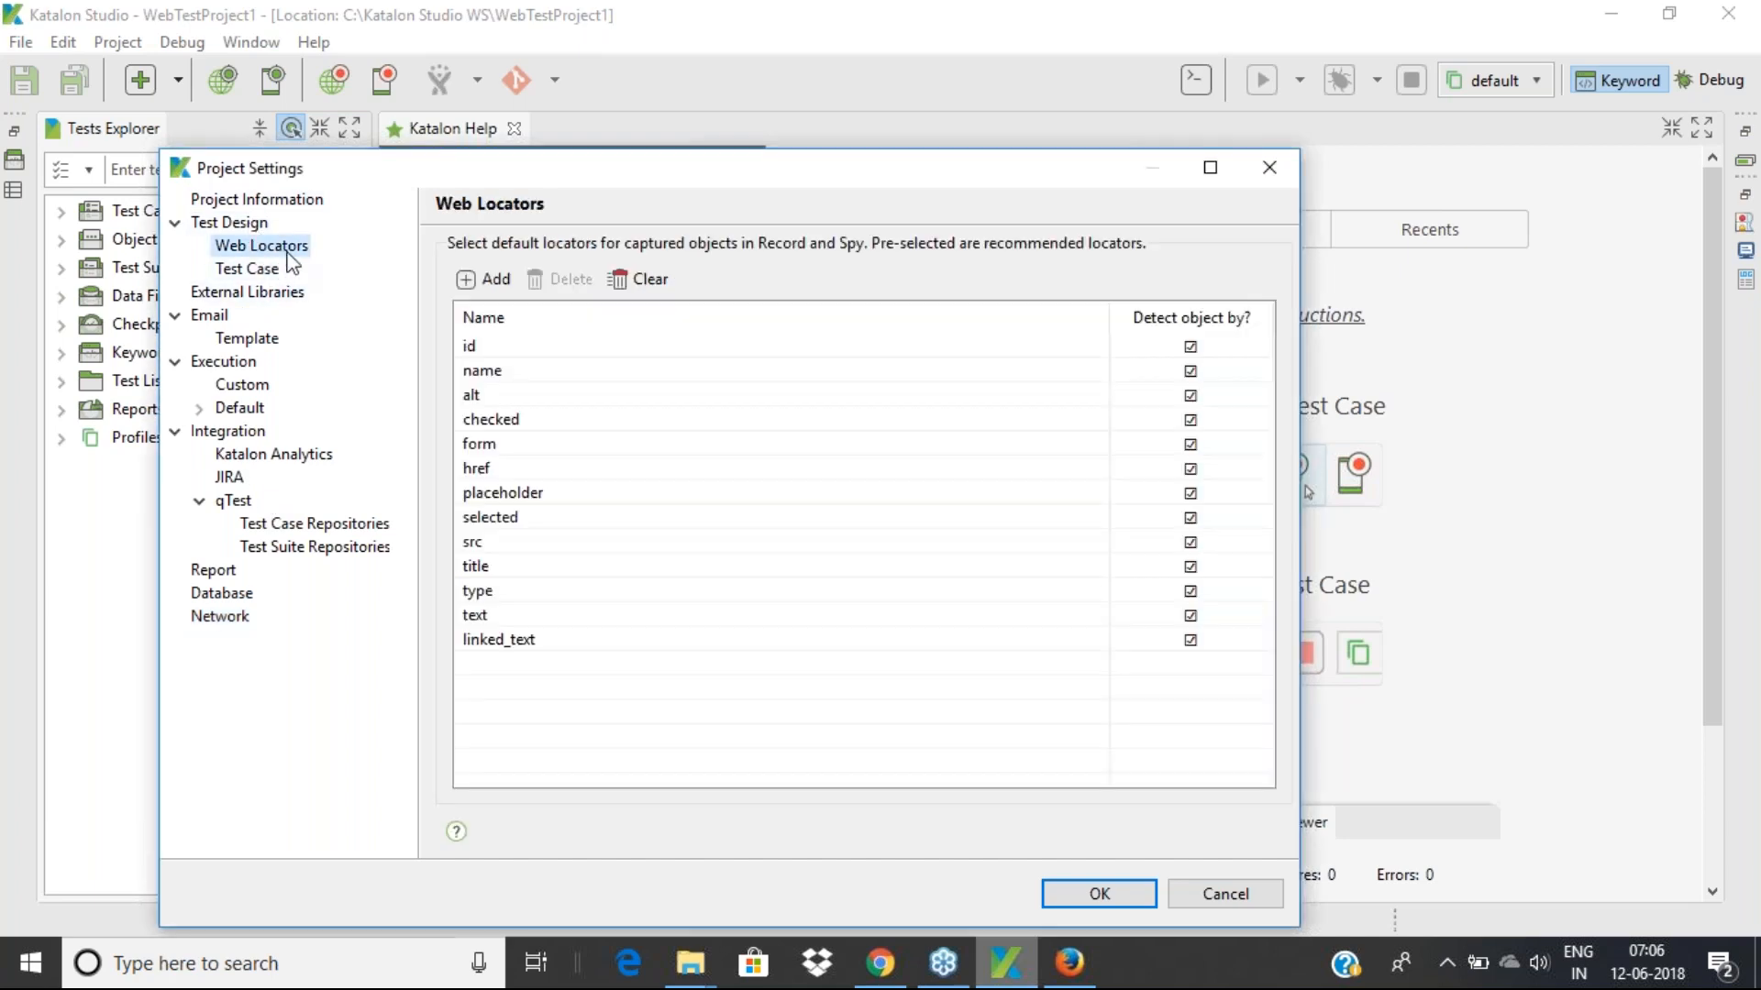
pyautogui.click(253, 201)
pyautogui.click(246, 269)
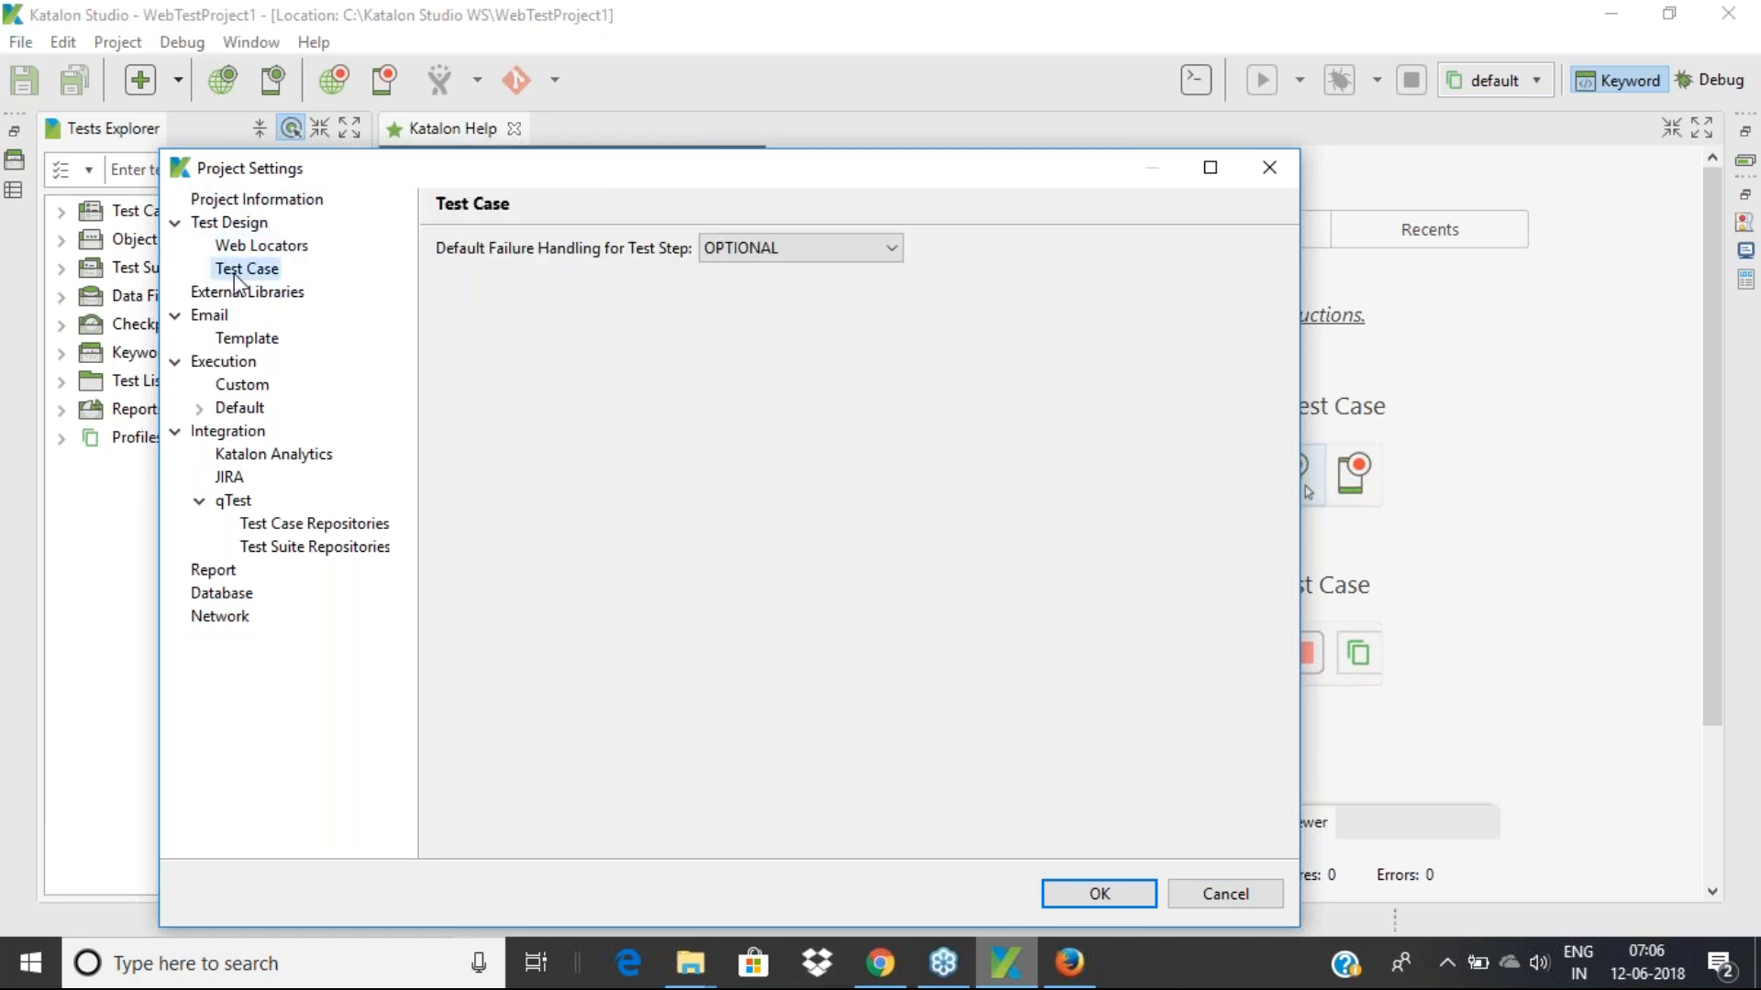
pyautogui.click(248, 292)
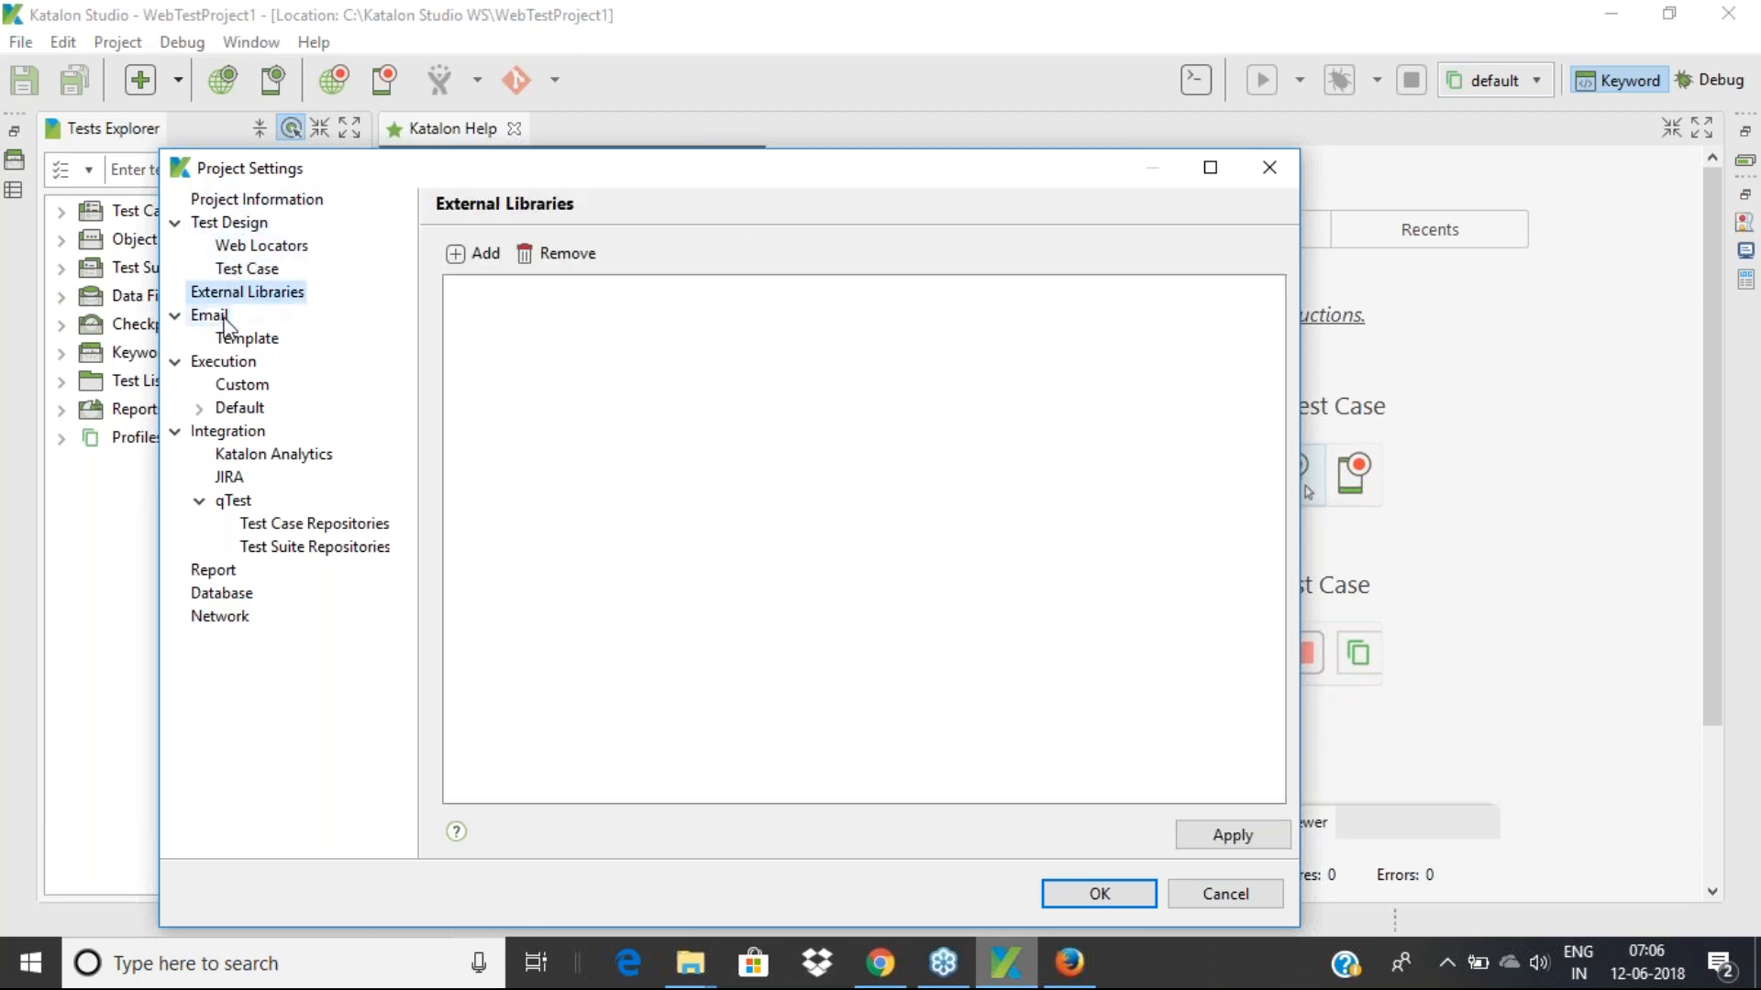
pyautogui.click(242, 385)
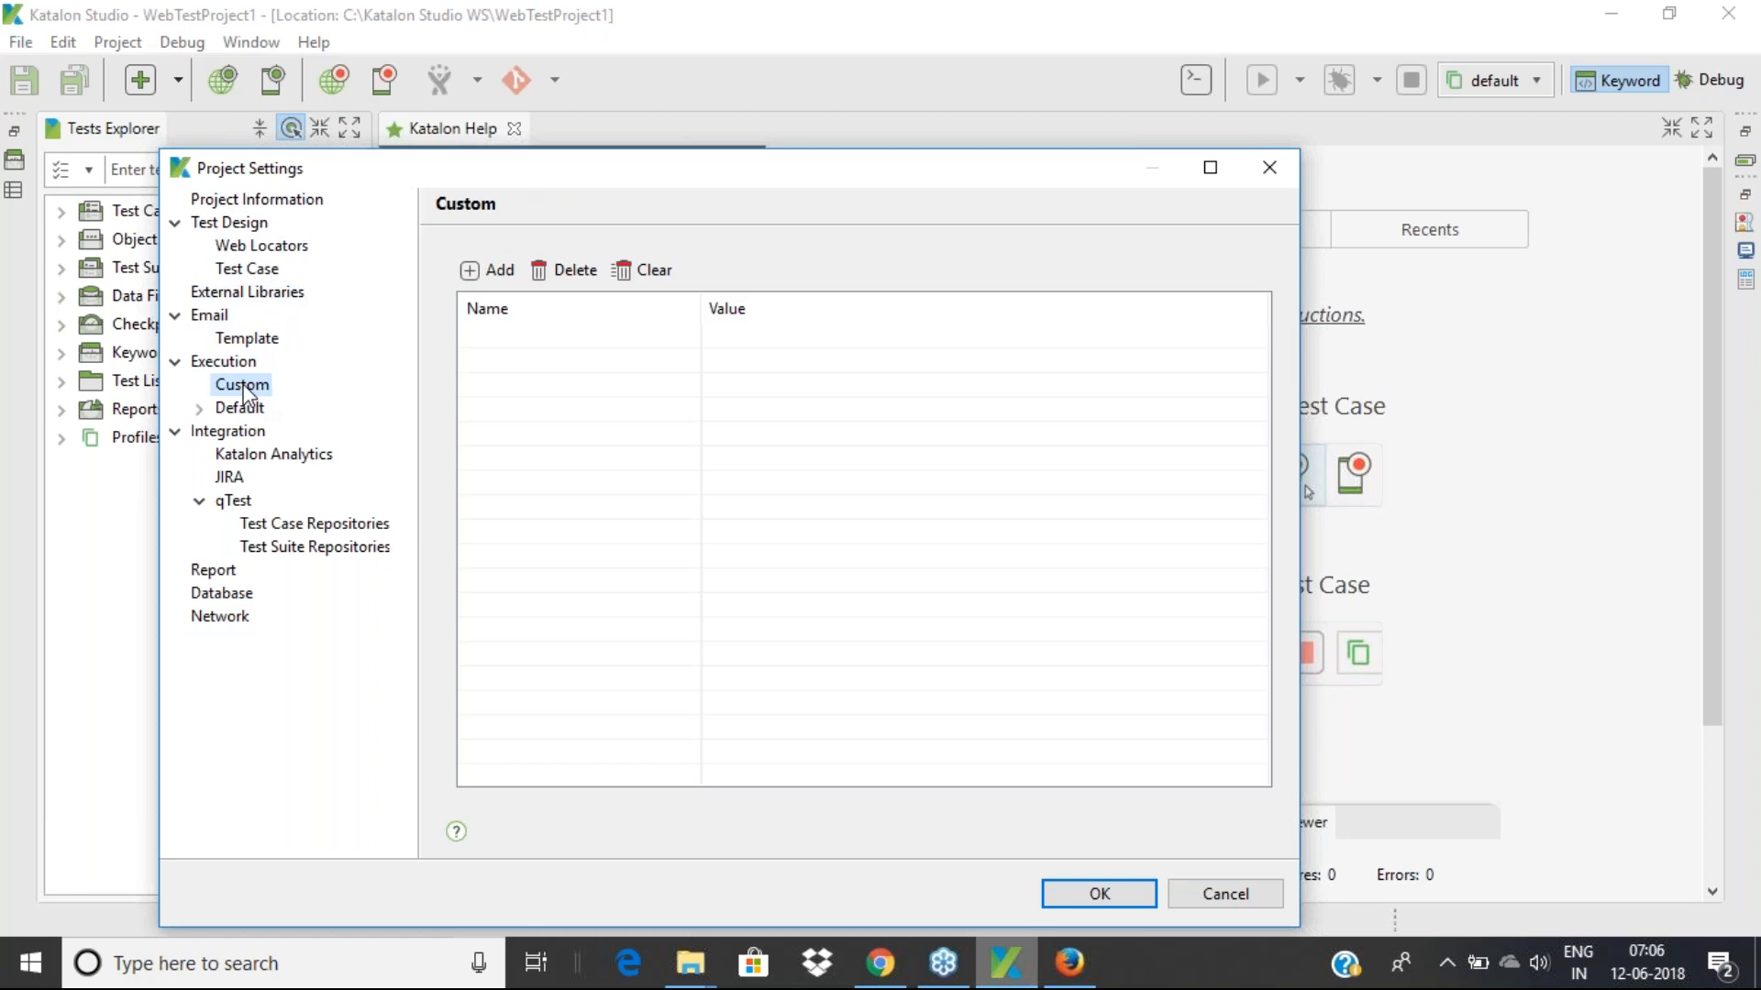
pyautogui.click(240, 412)
# Set the default element wait timeout back to 30 seconds and confirm with OK
pyautogui.doubleClick(766, 289)
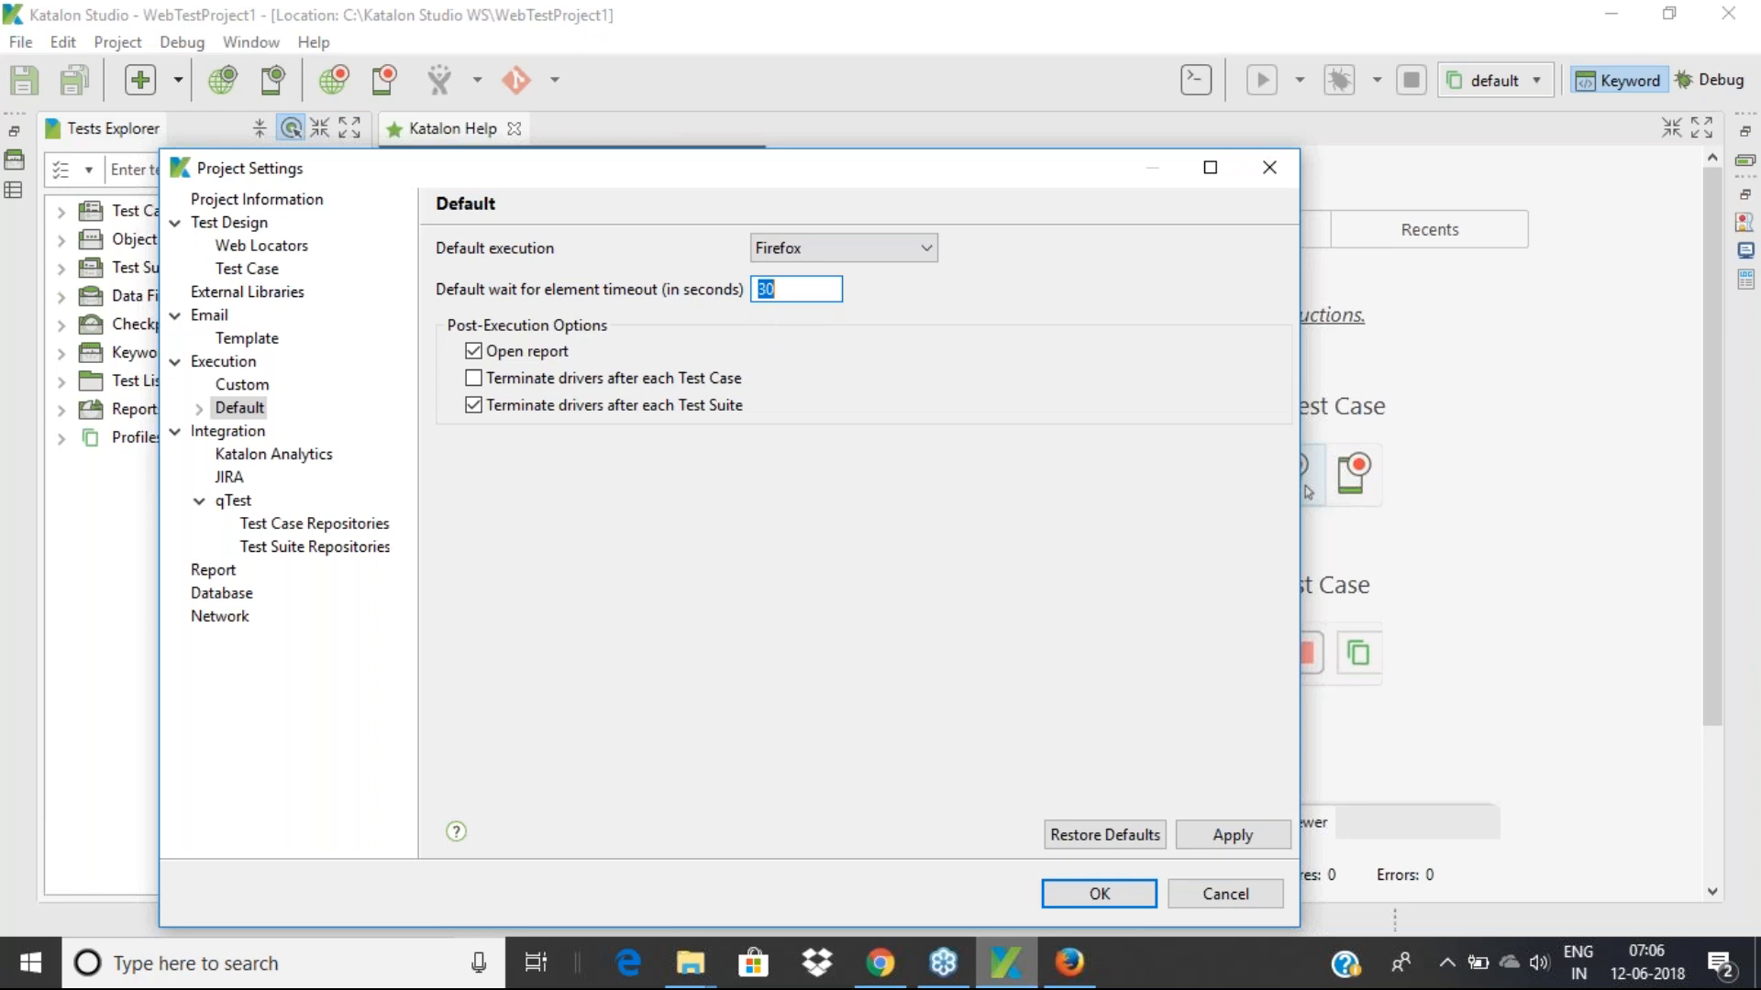
pyautogui.write('50')
pyautogui.press('BackSpace')
pyautogui.doubleClick(788, 287)
pyautogui.write('30')
pyautogui.click(1080, 901)
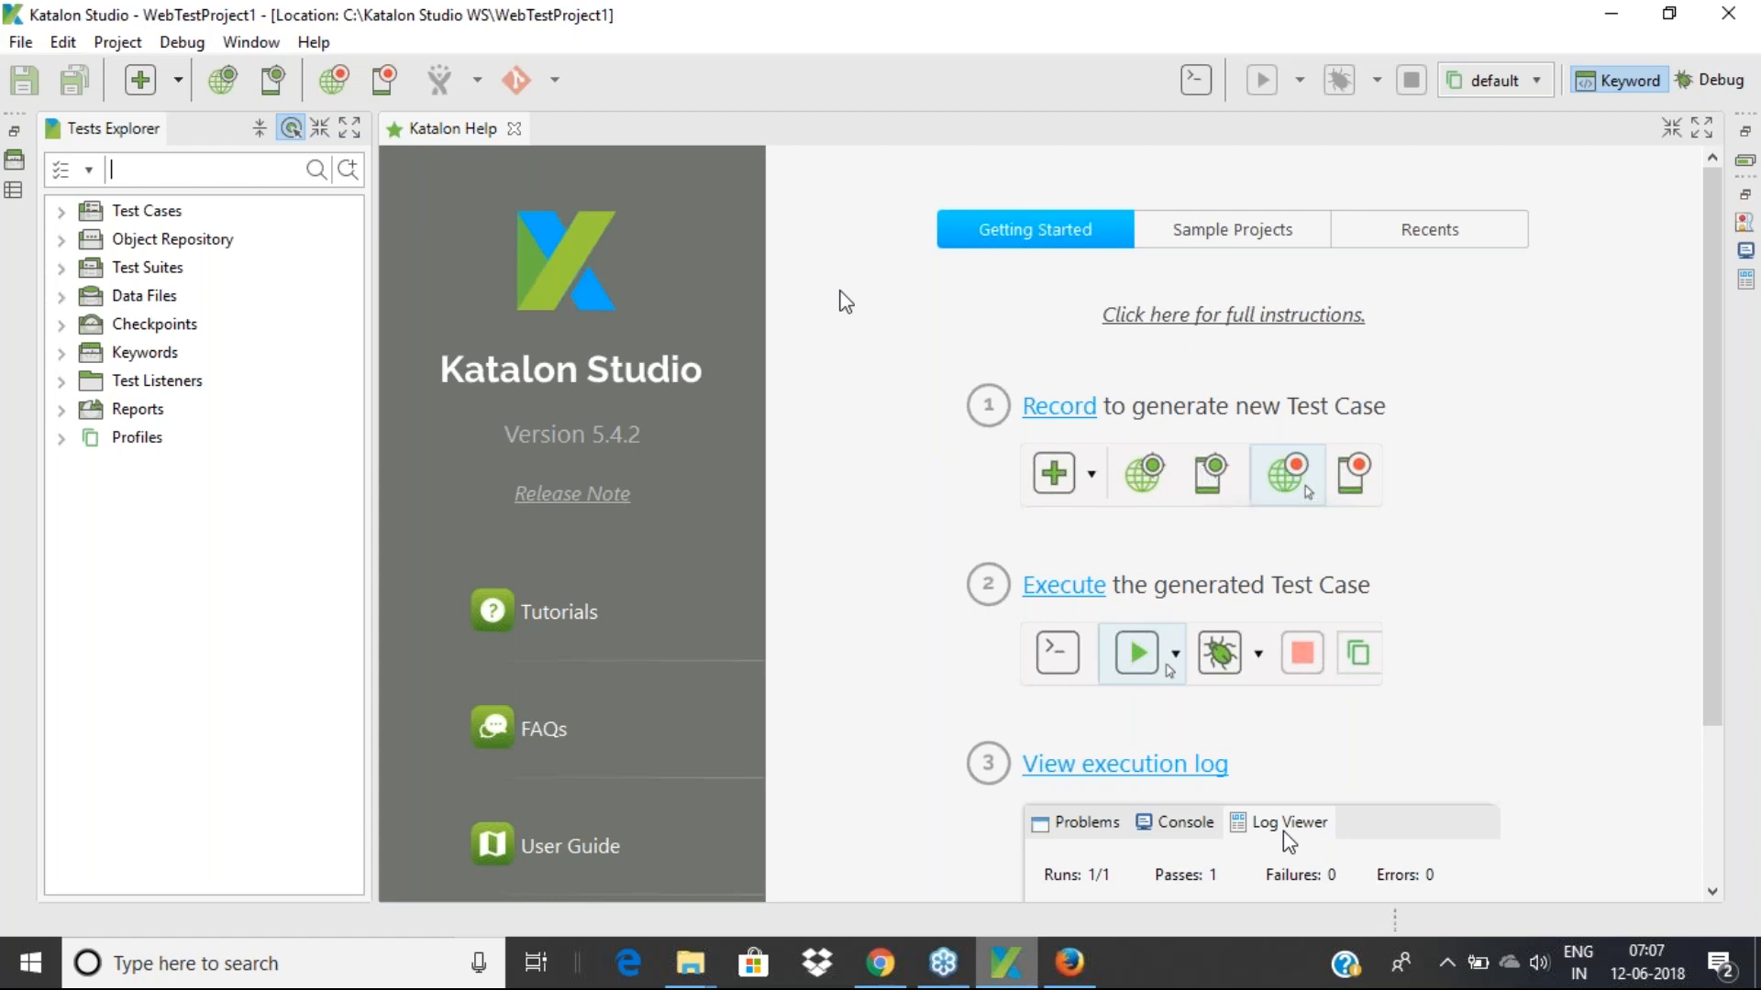
pyautogui.click(338, 86)
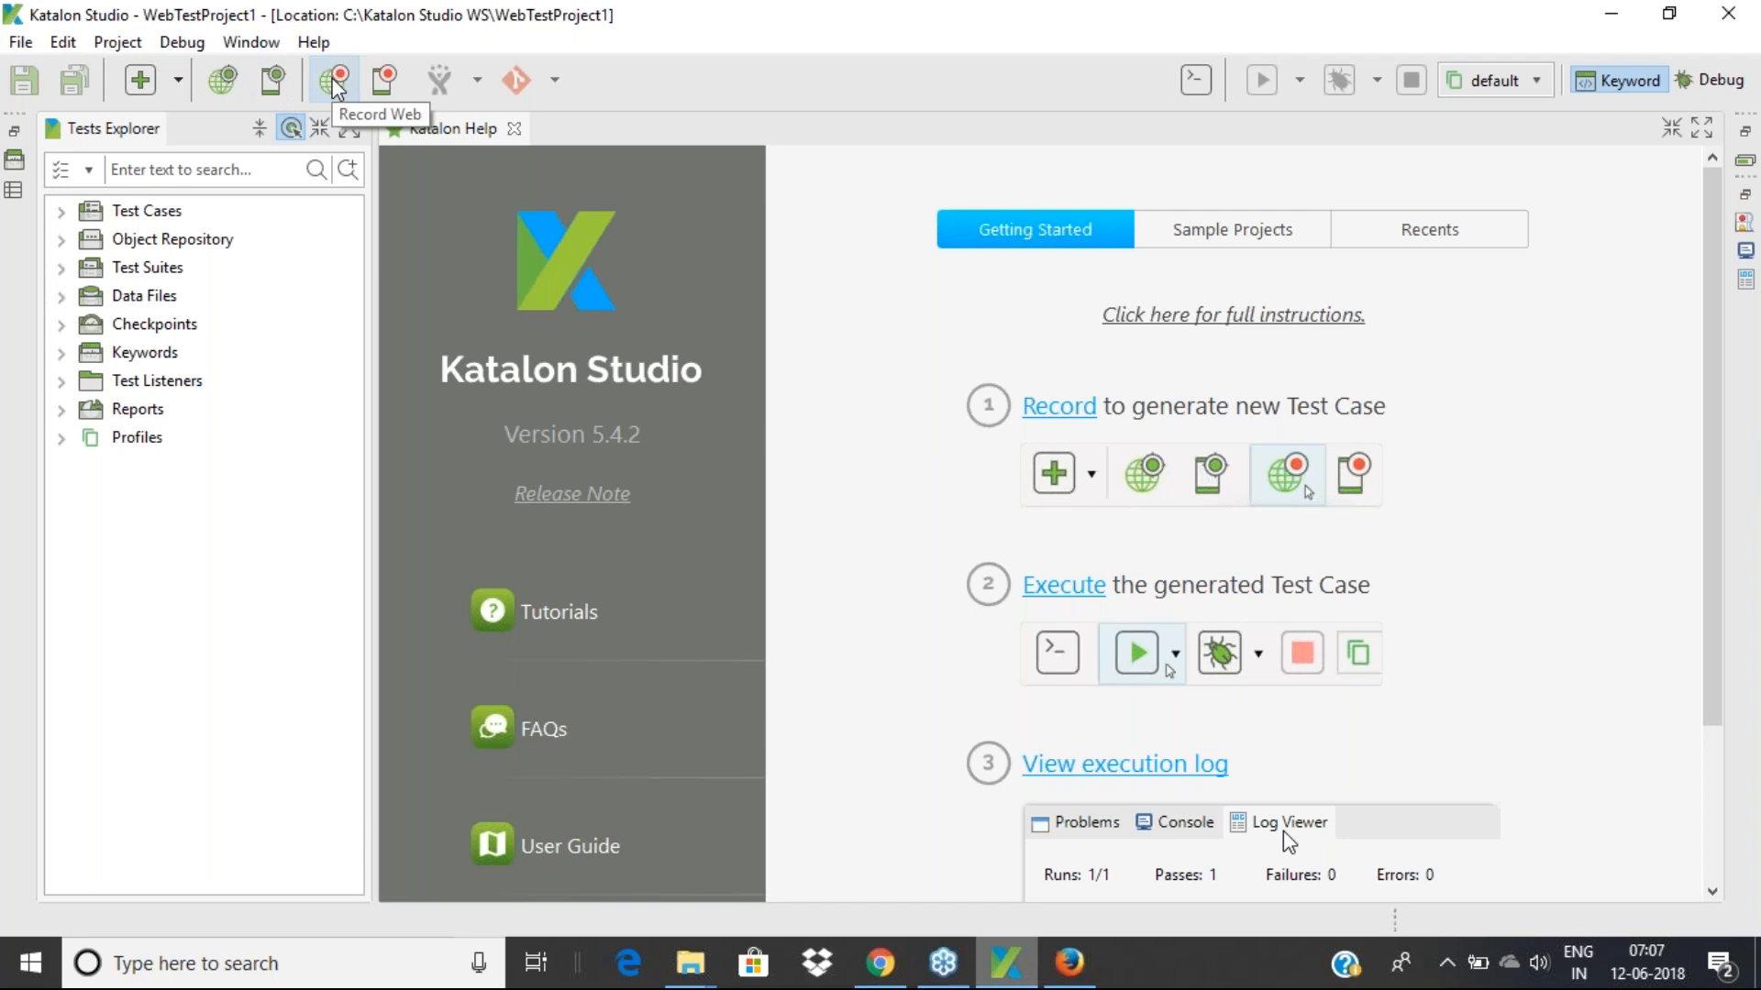
pyautogui.click(179, 82)
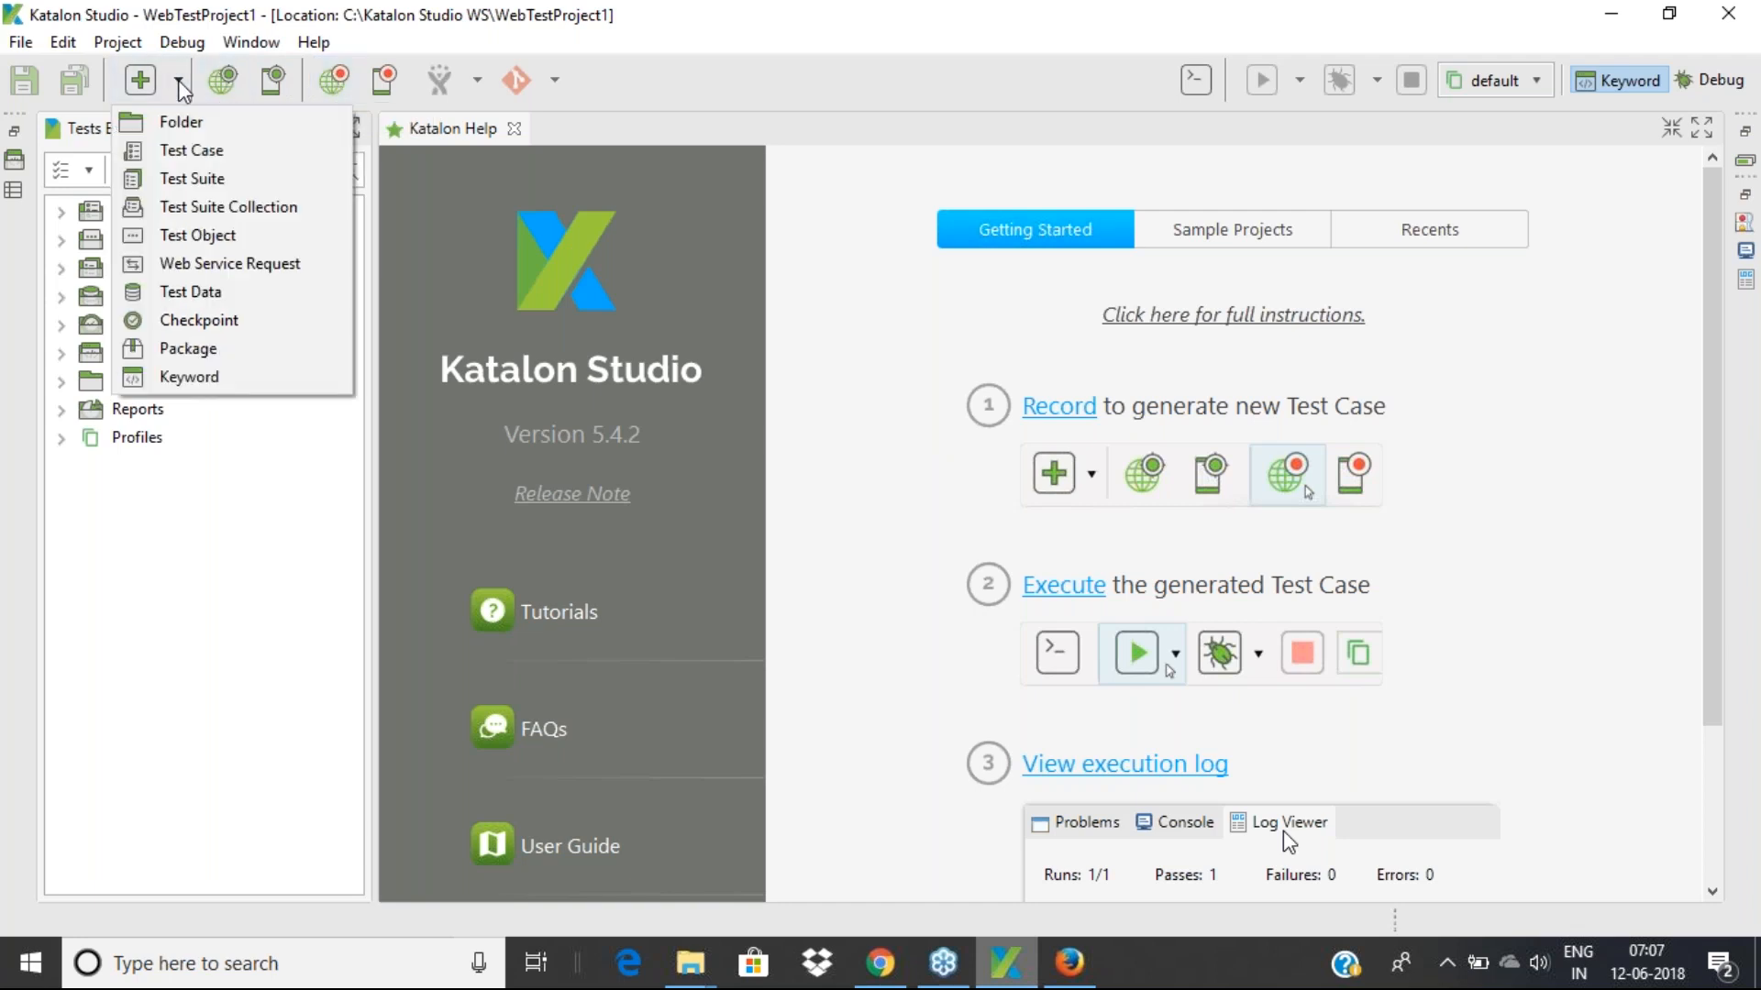
pyautogui.click(178, 133)
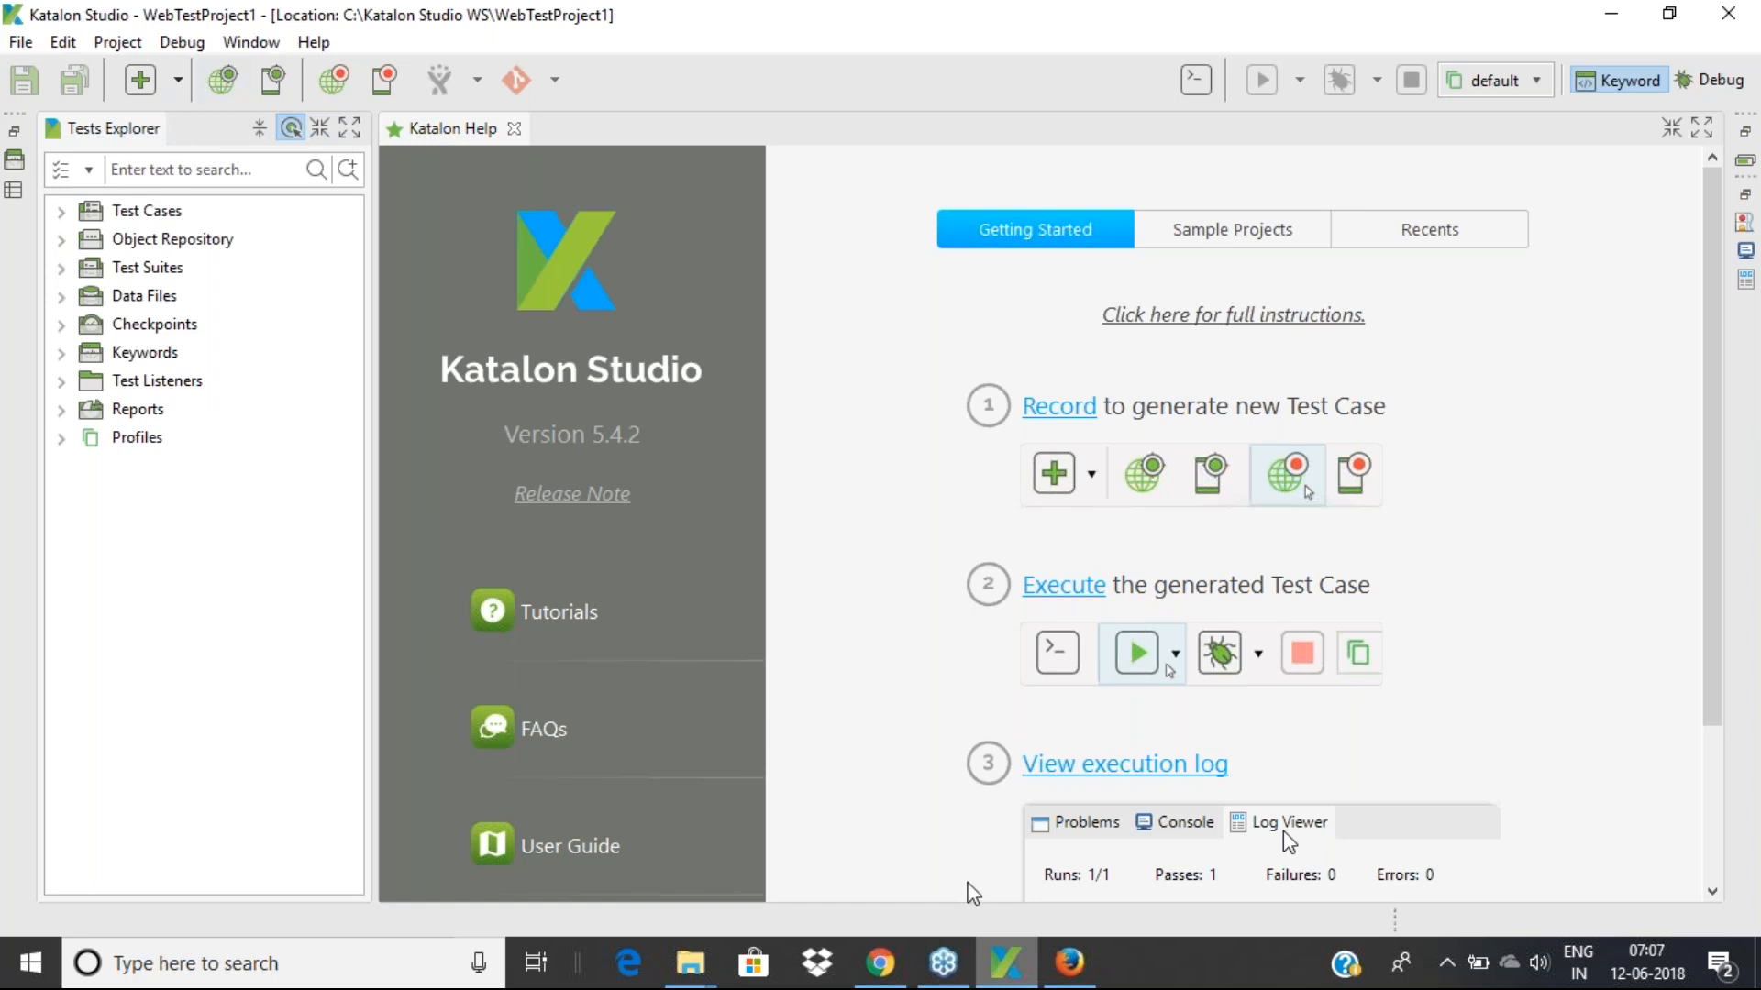
pyautogui.click(1001, 970)
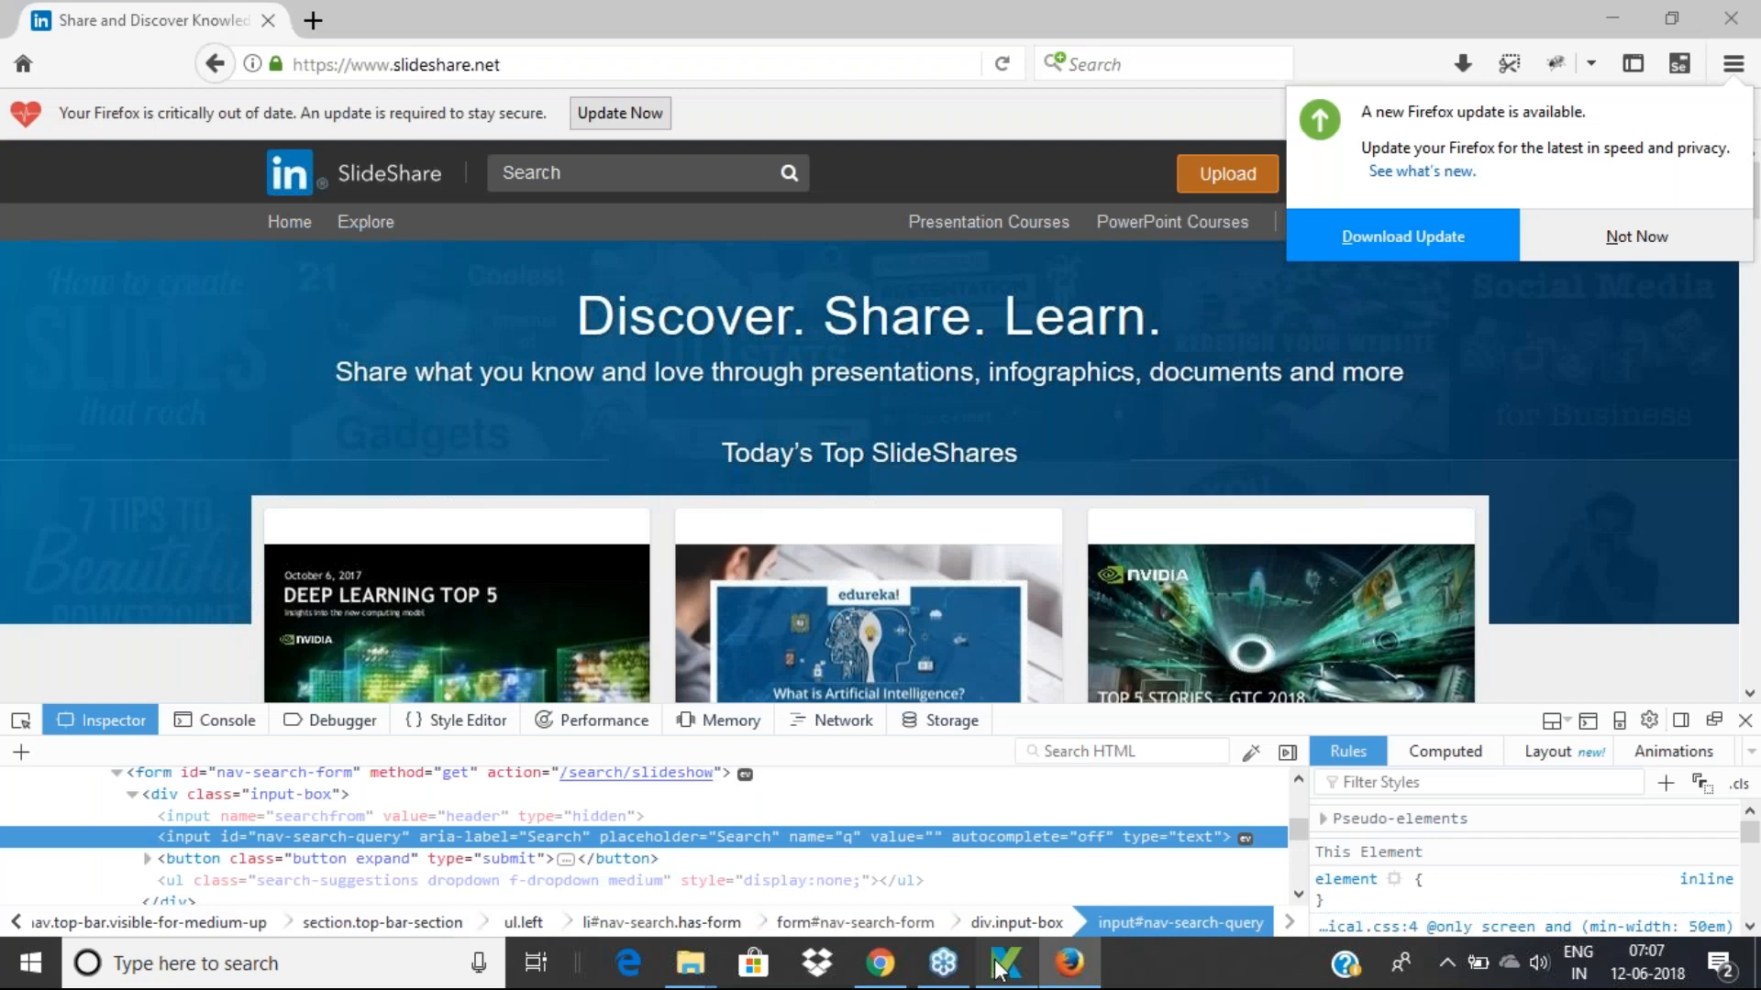
pyautogui.click(1002, 970)
pyautogui.click(177, 84)
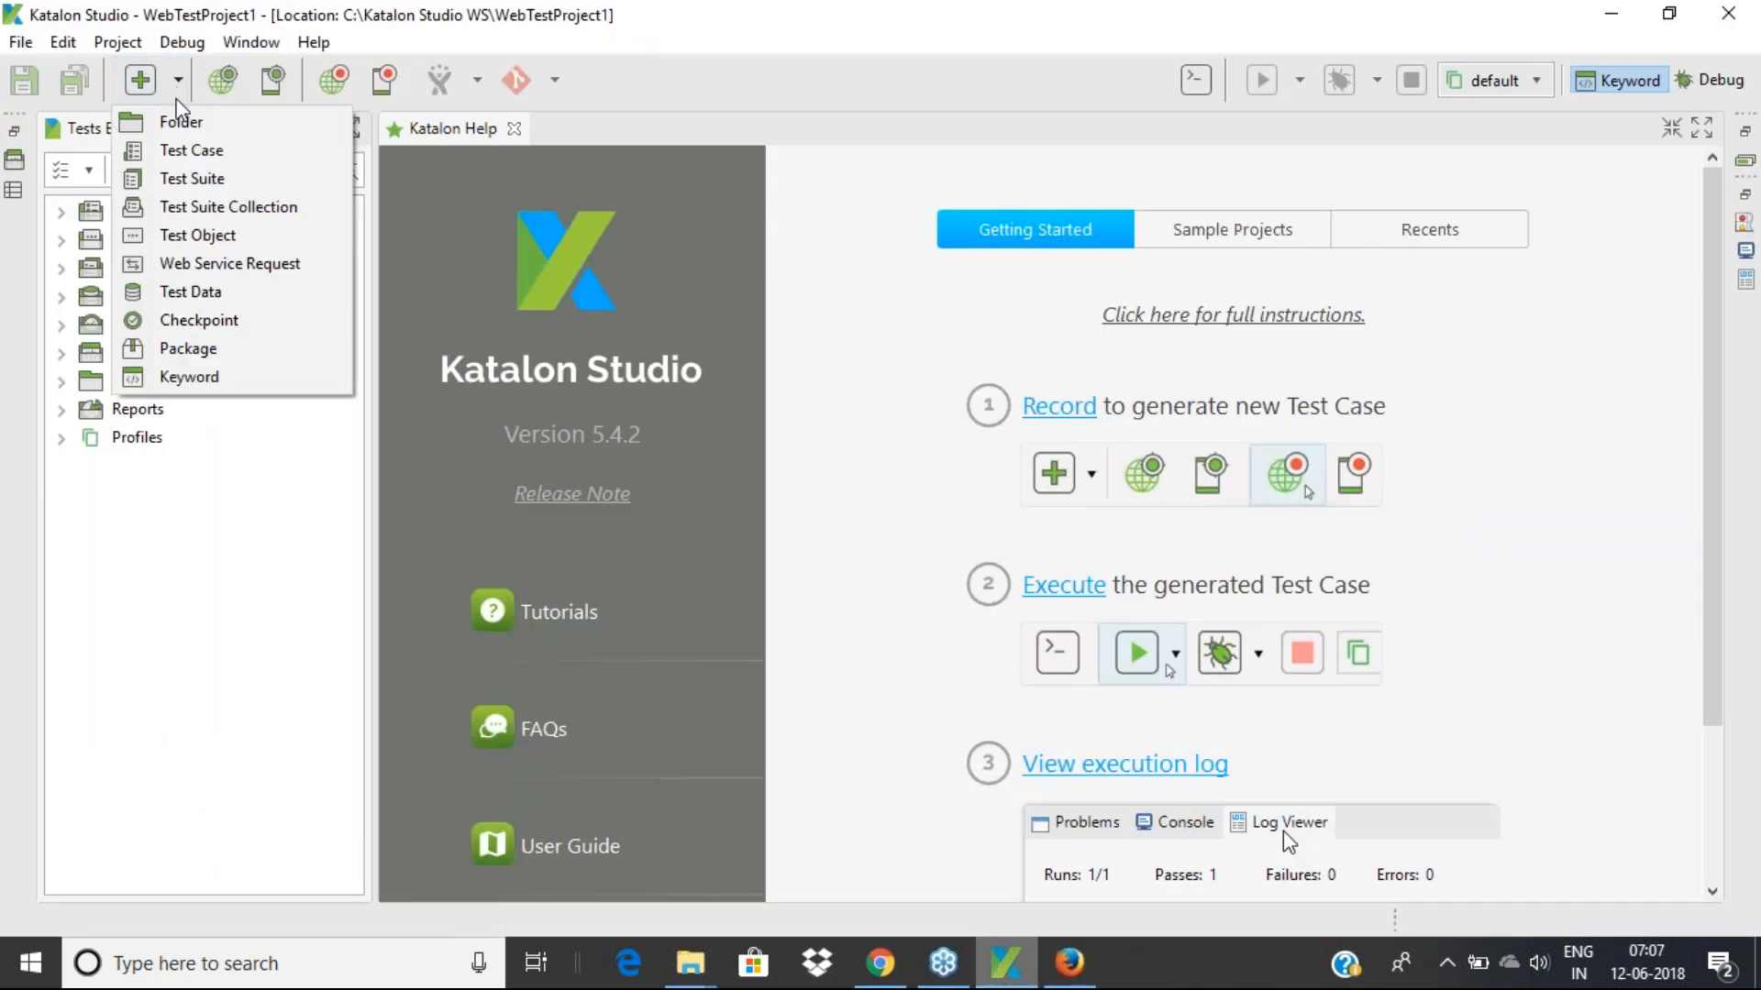
pyautogui.click(181, 124)
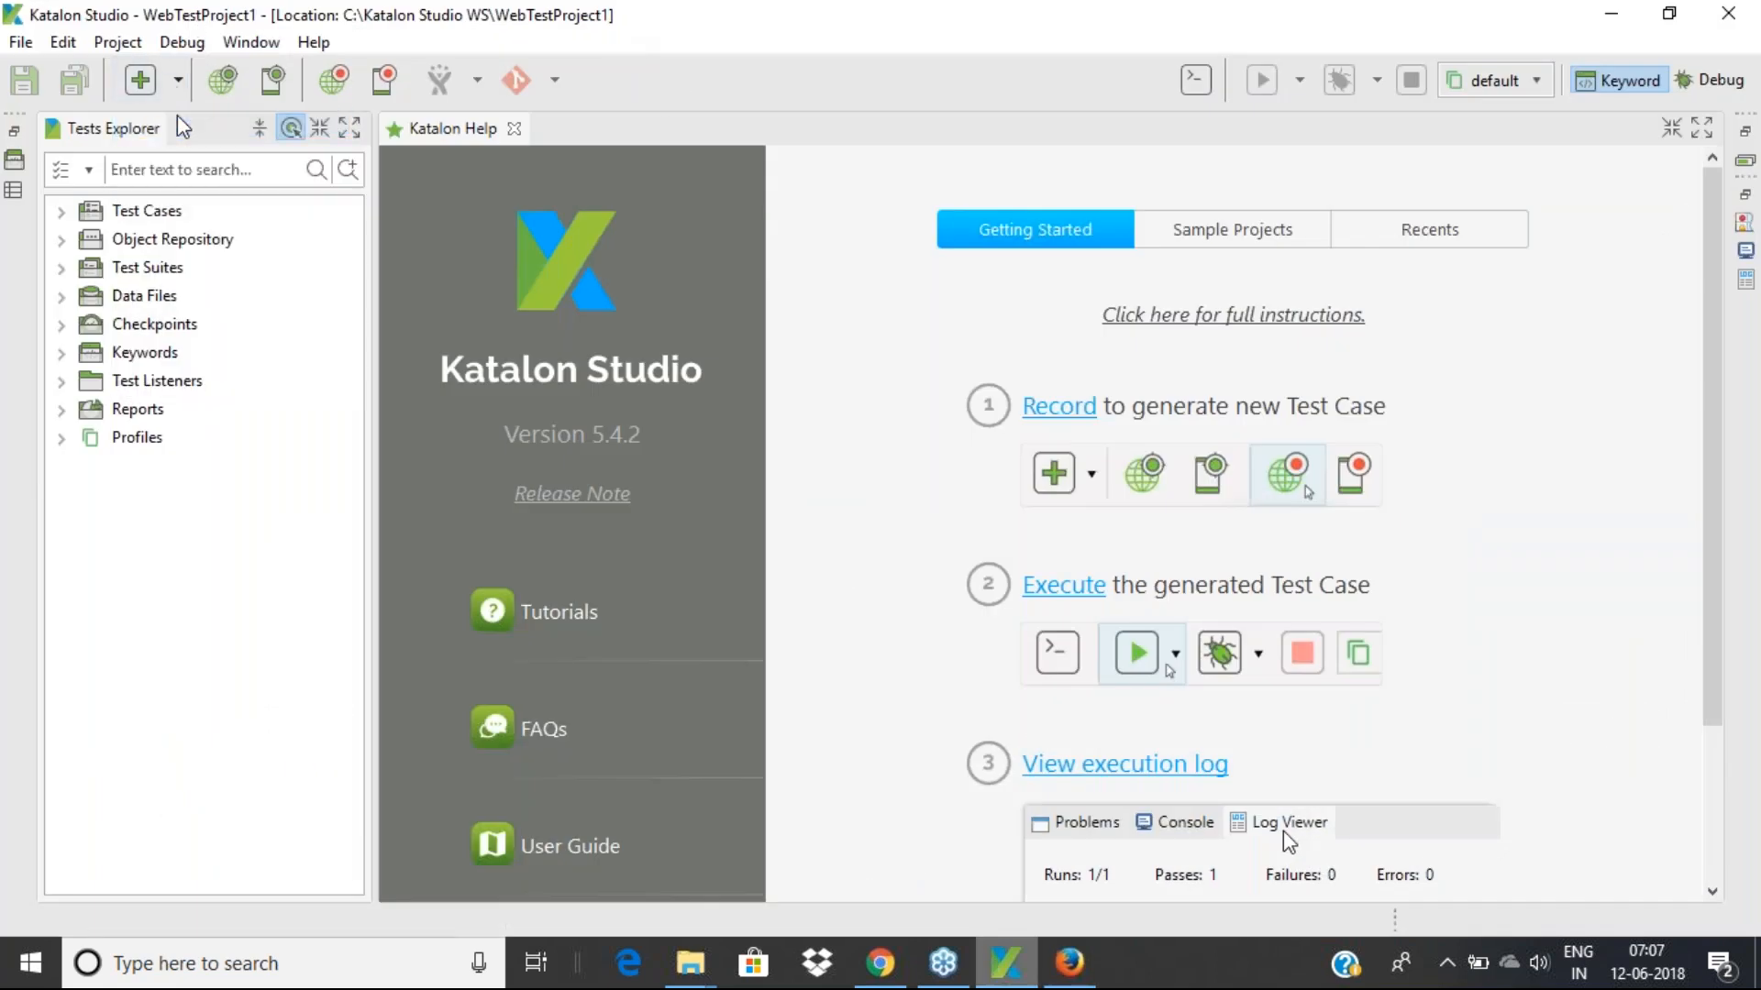
pyautogui.click(133, 220)
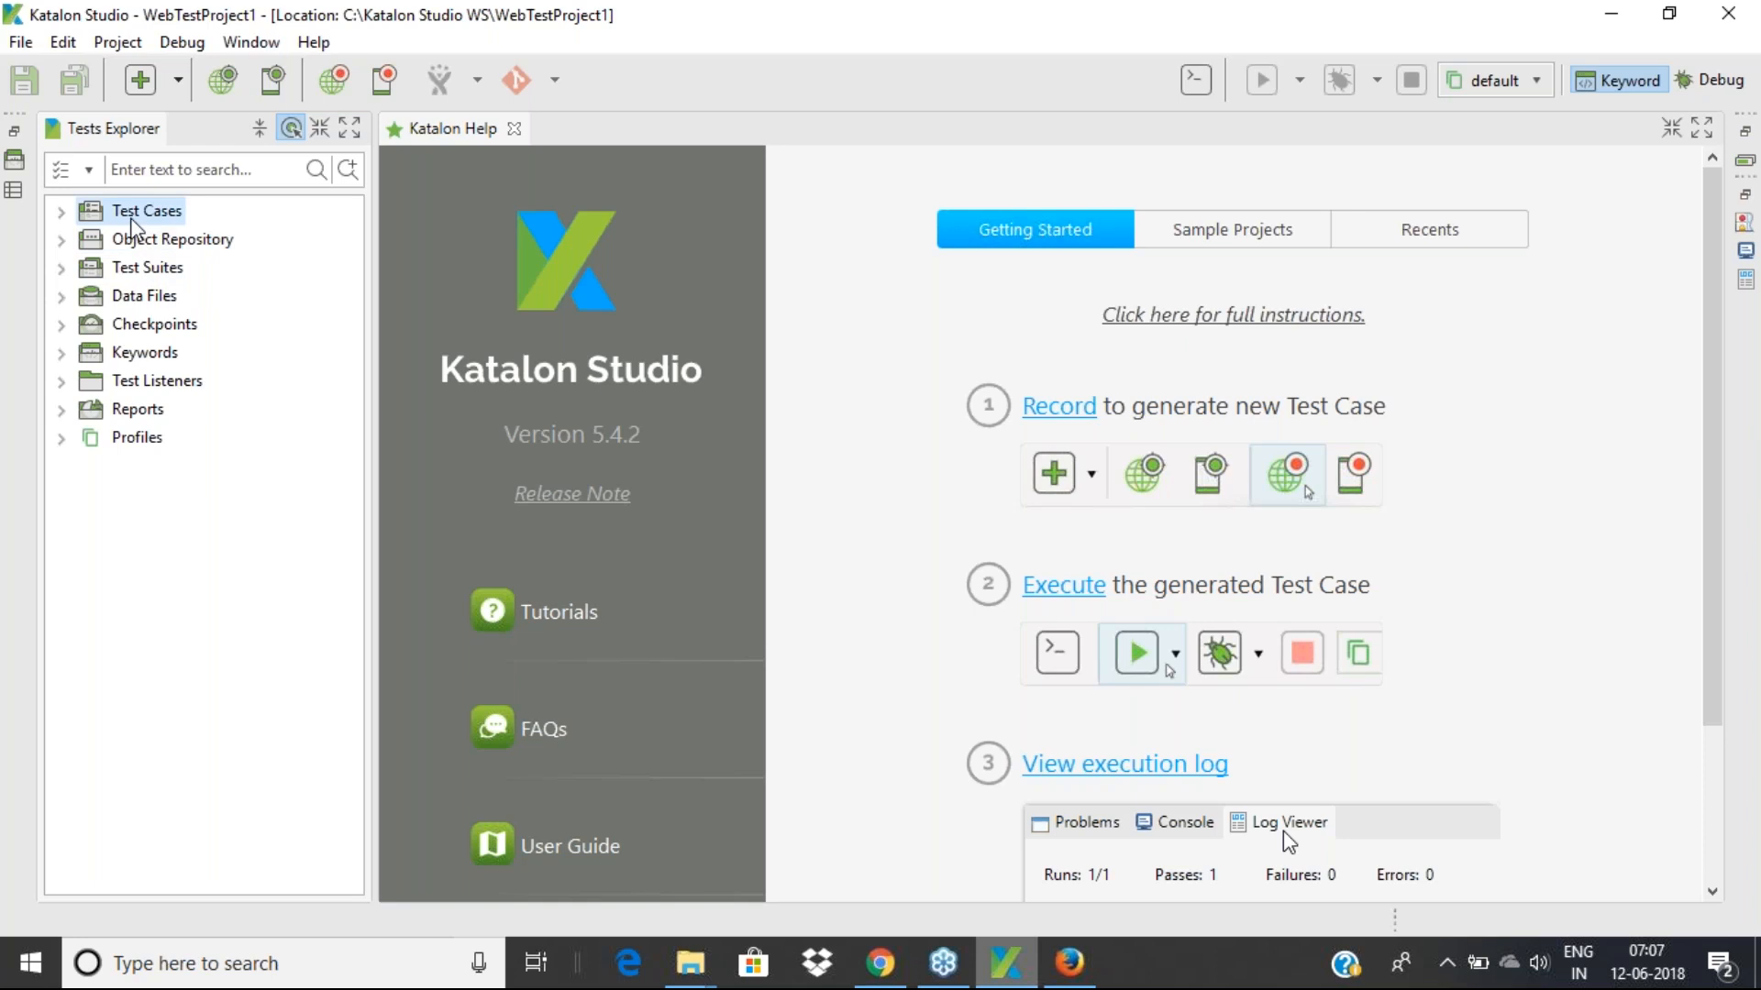
# Create a SlideShareTest folder under Test Cases
pyautogui.click(178, 80)
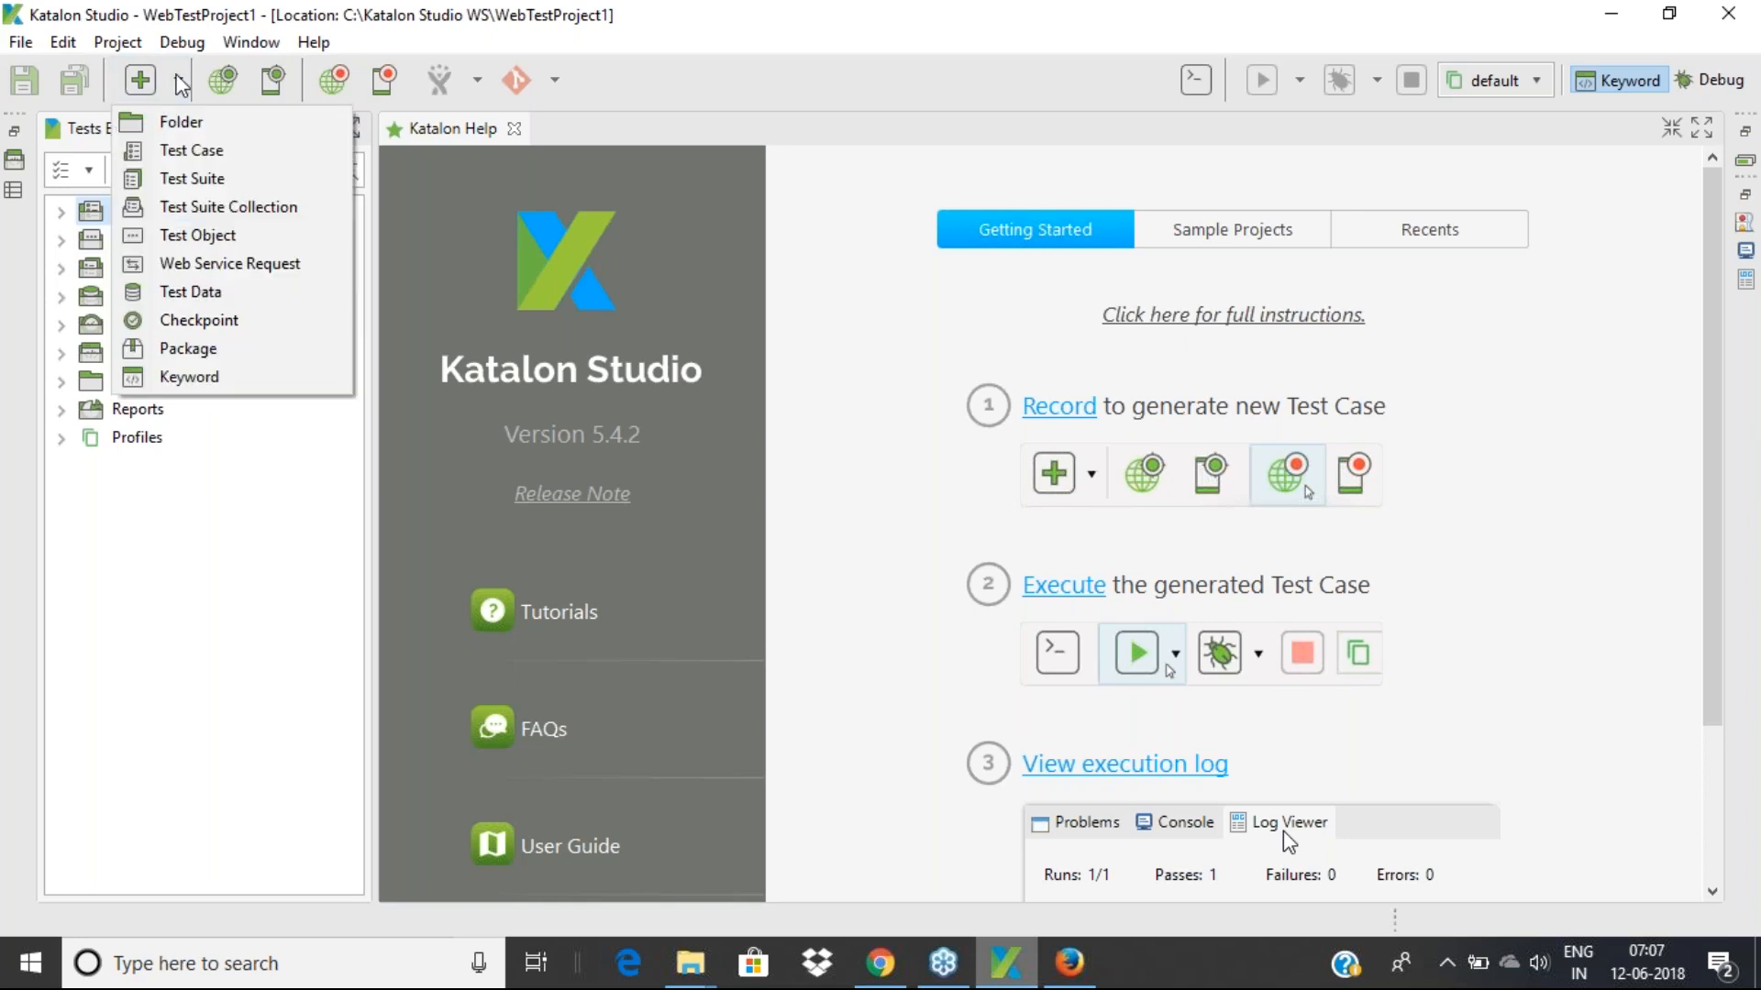
pyautogui.click(189, 126)
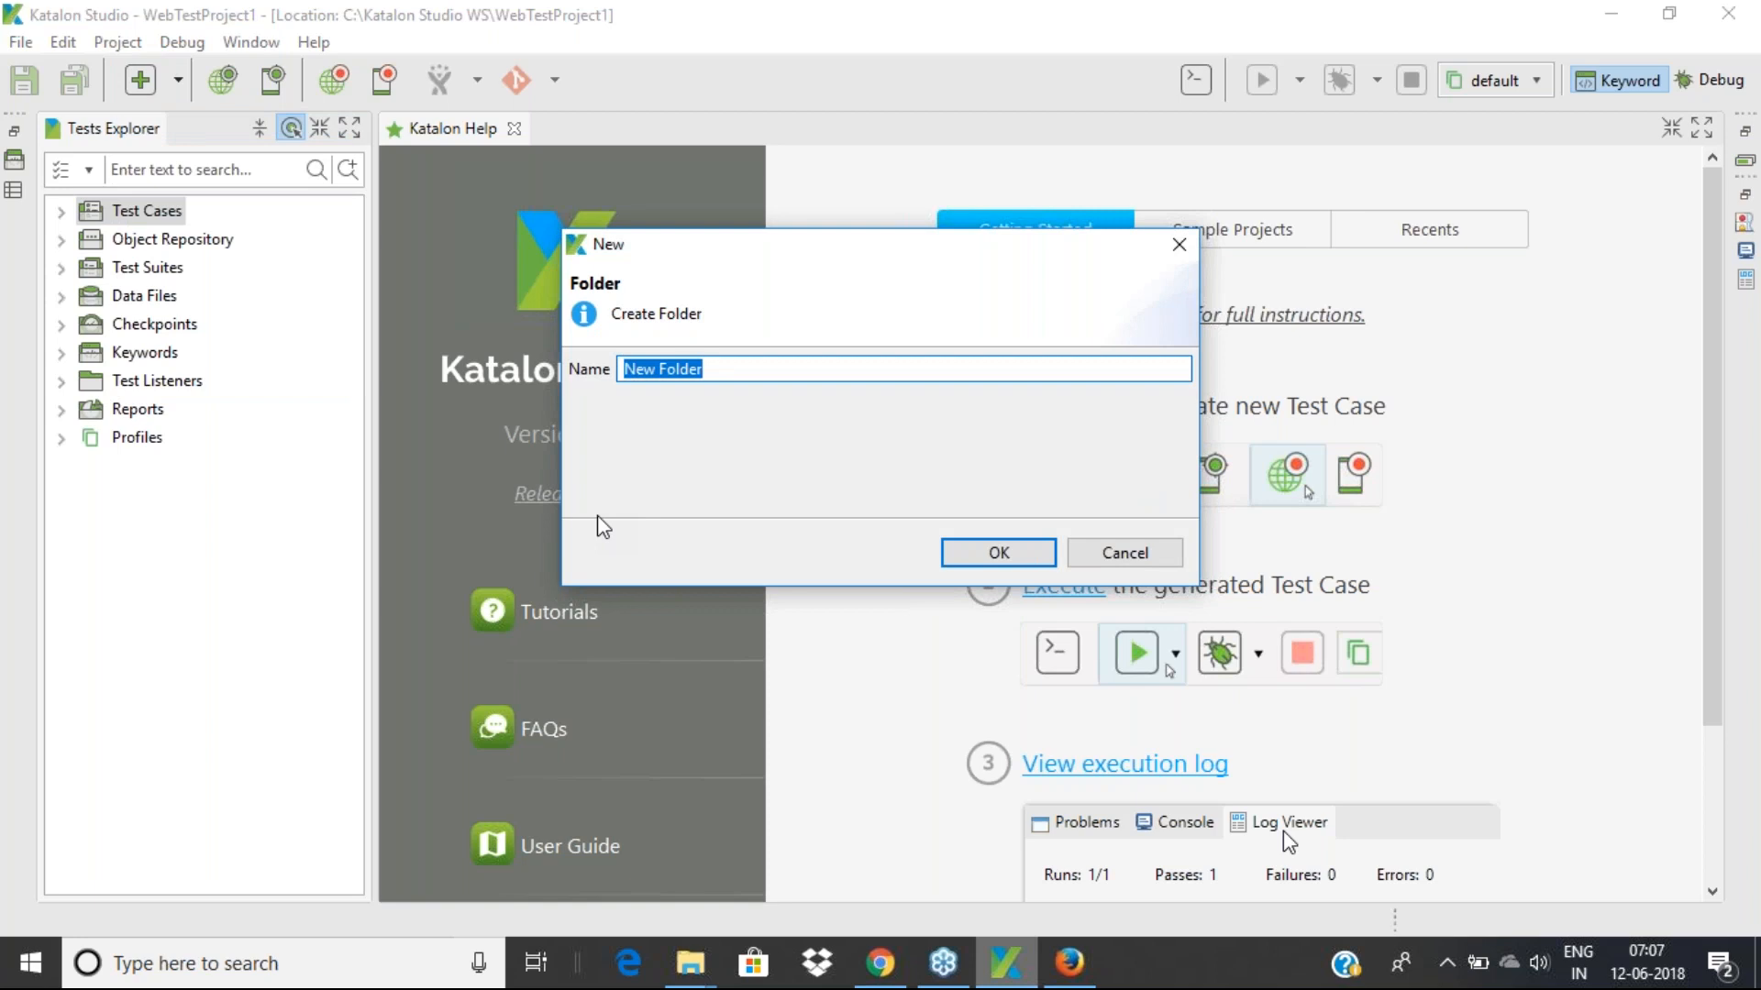
pyautogui.write('Slid')
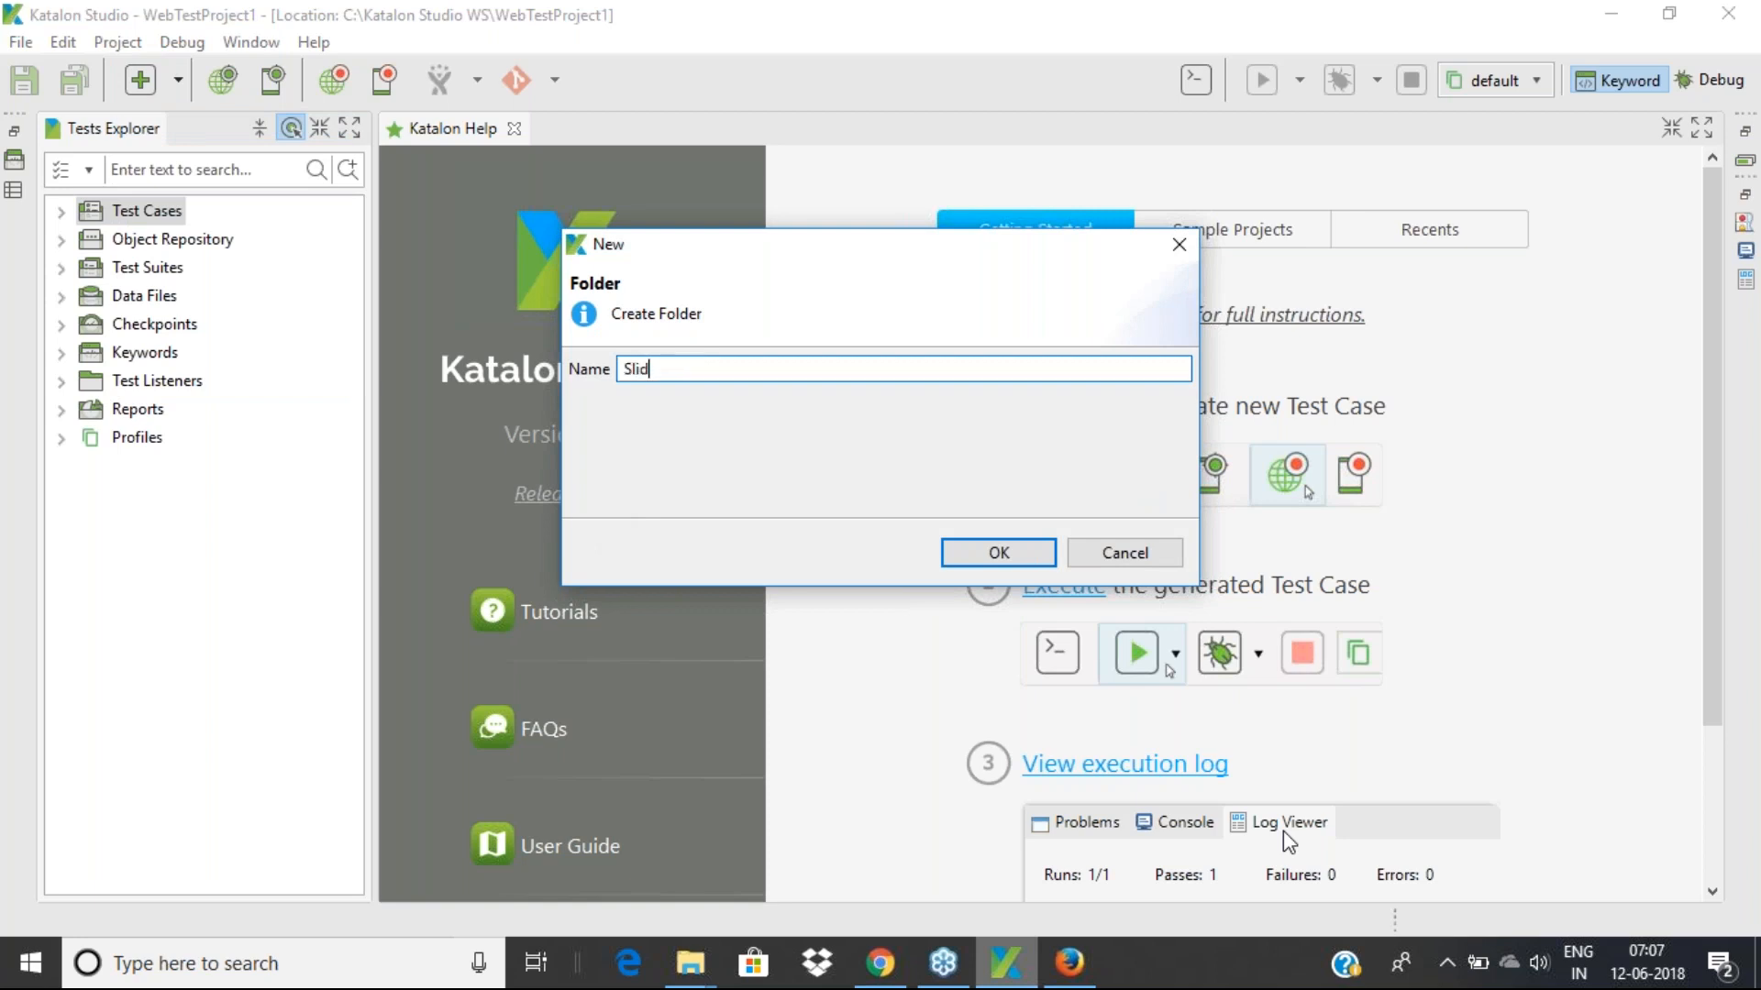
pyautogui.write('eShareTest')
pyautogui.click(981, 555)
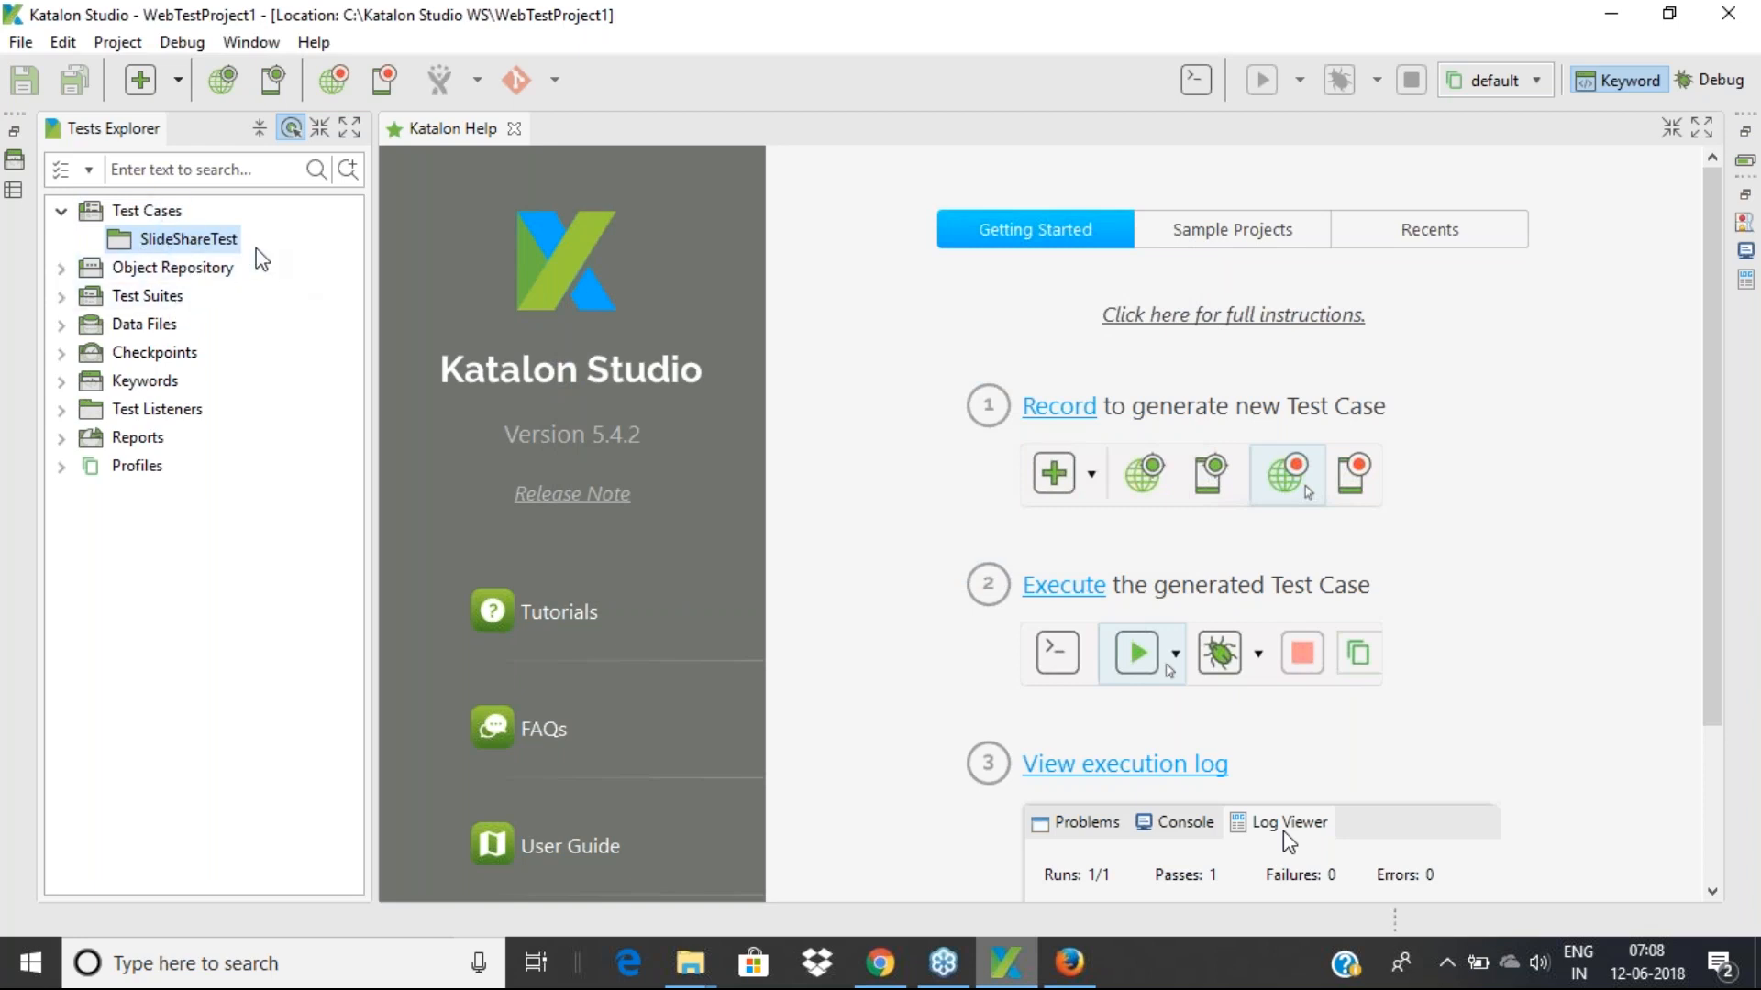
# Create a SmokeTest folder inside SlideShareTest
pyautogui.click(180, 81)
pyautogui.click(193, 128)
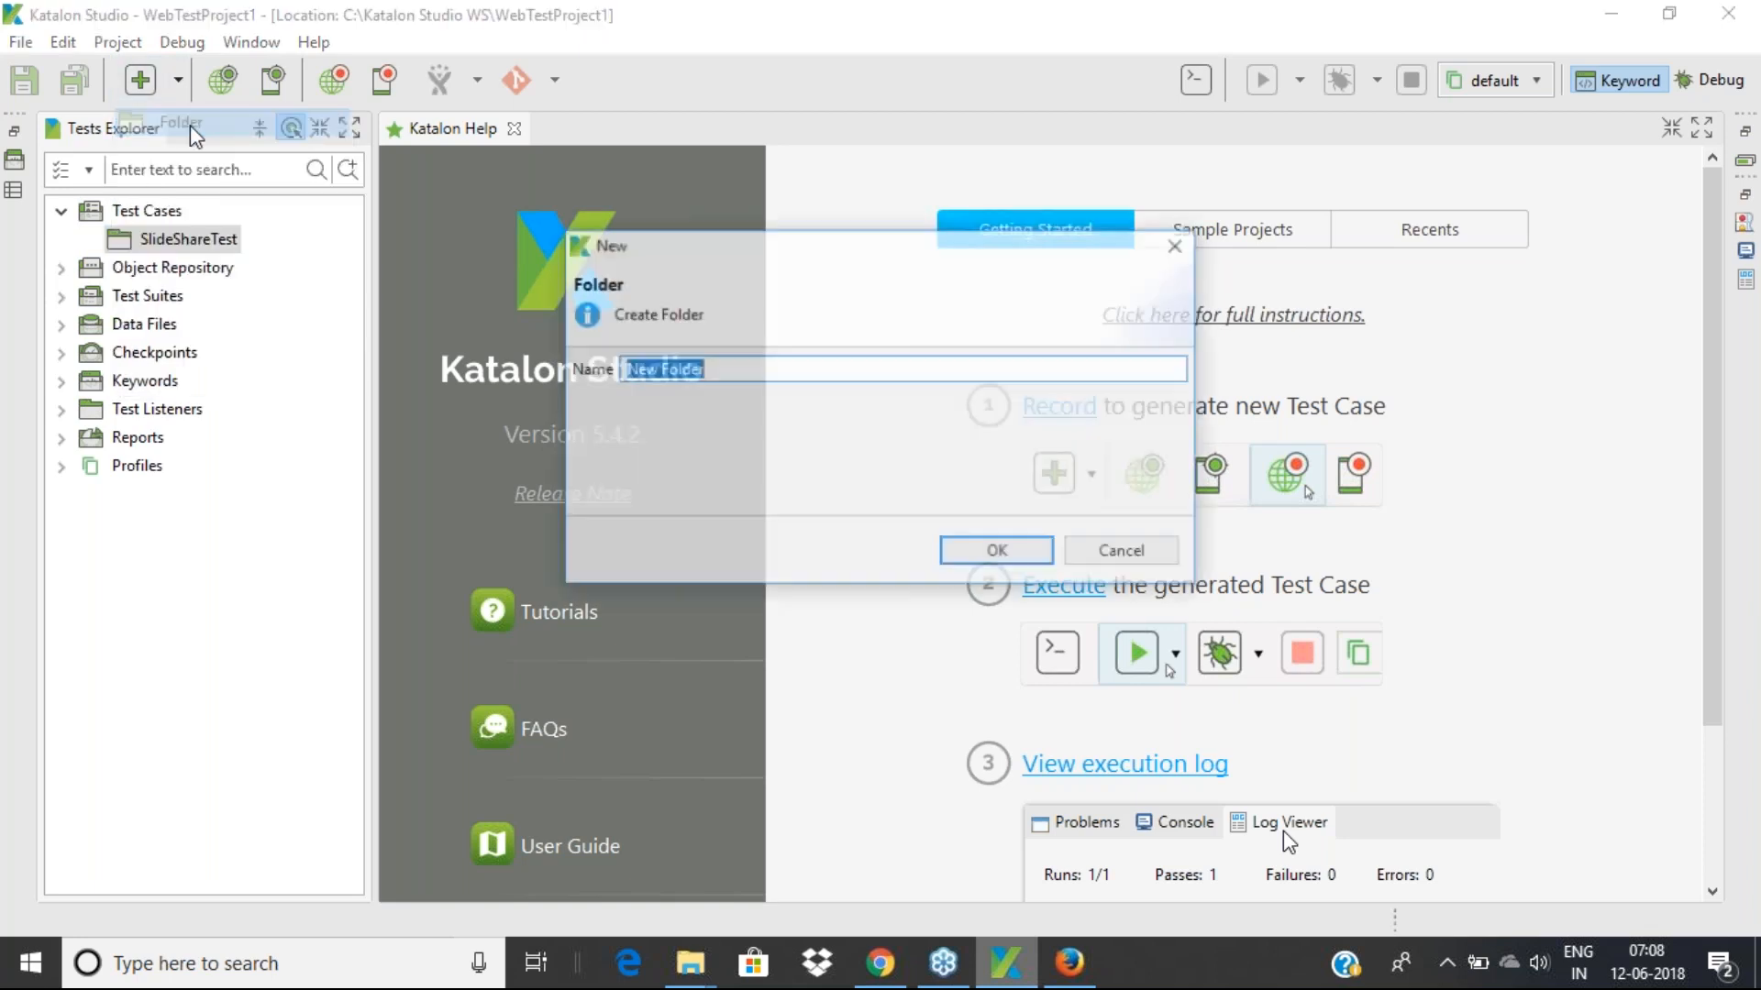
pyautogui.write('S')
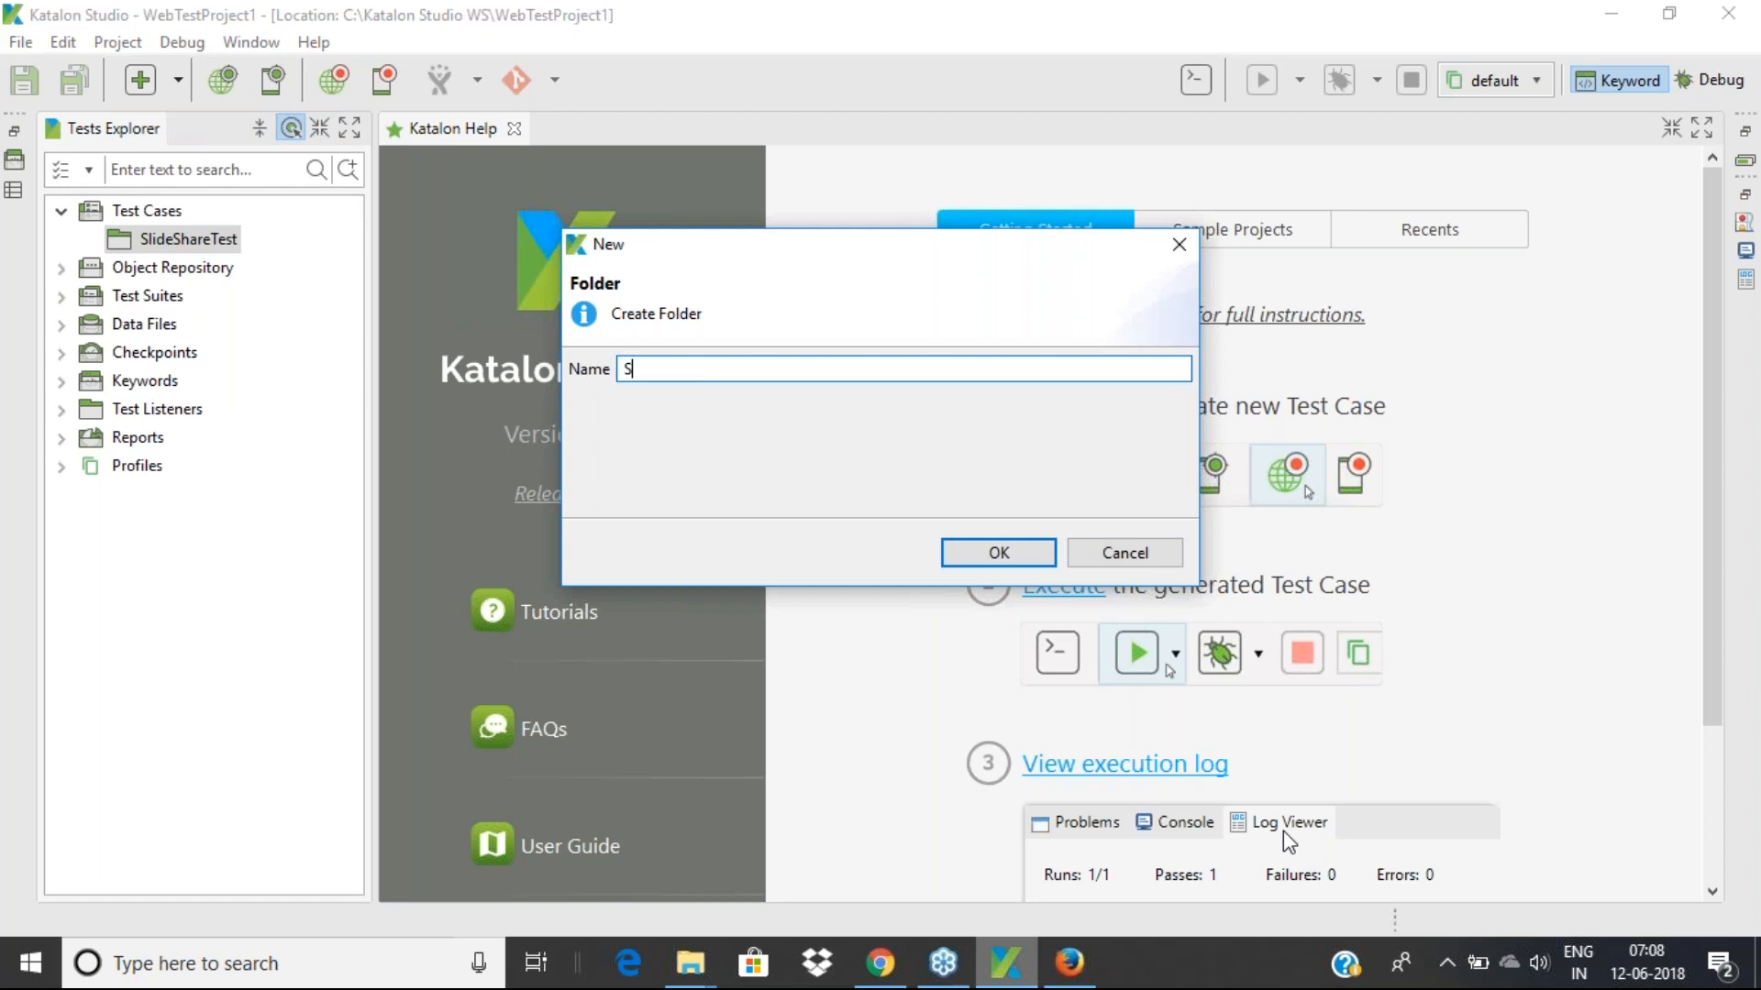
pyautogui.write('mokeTest')
pyautogui.press('Return')
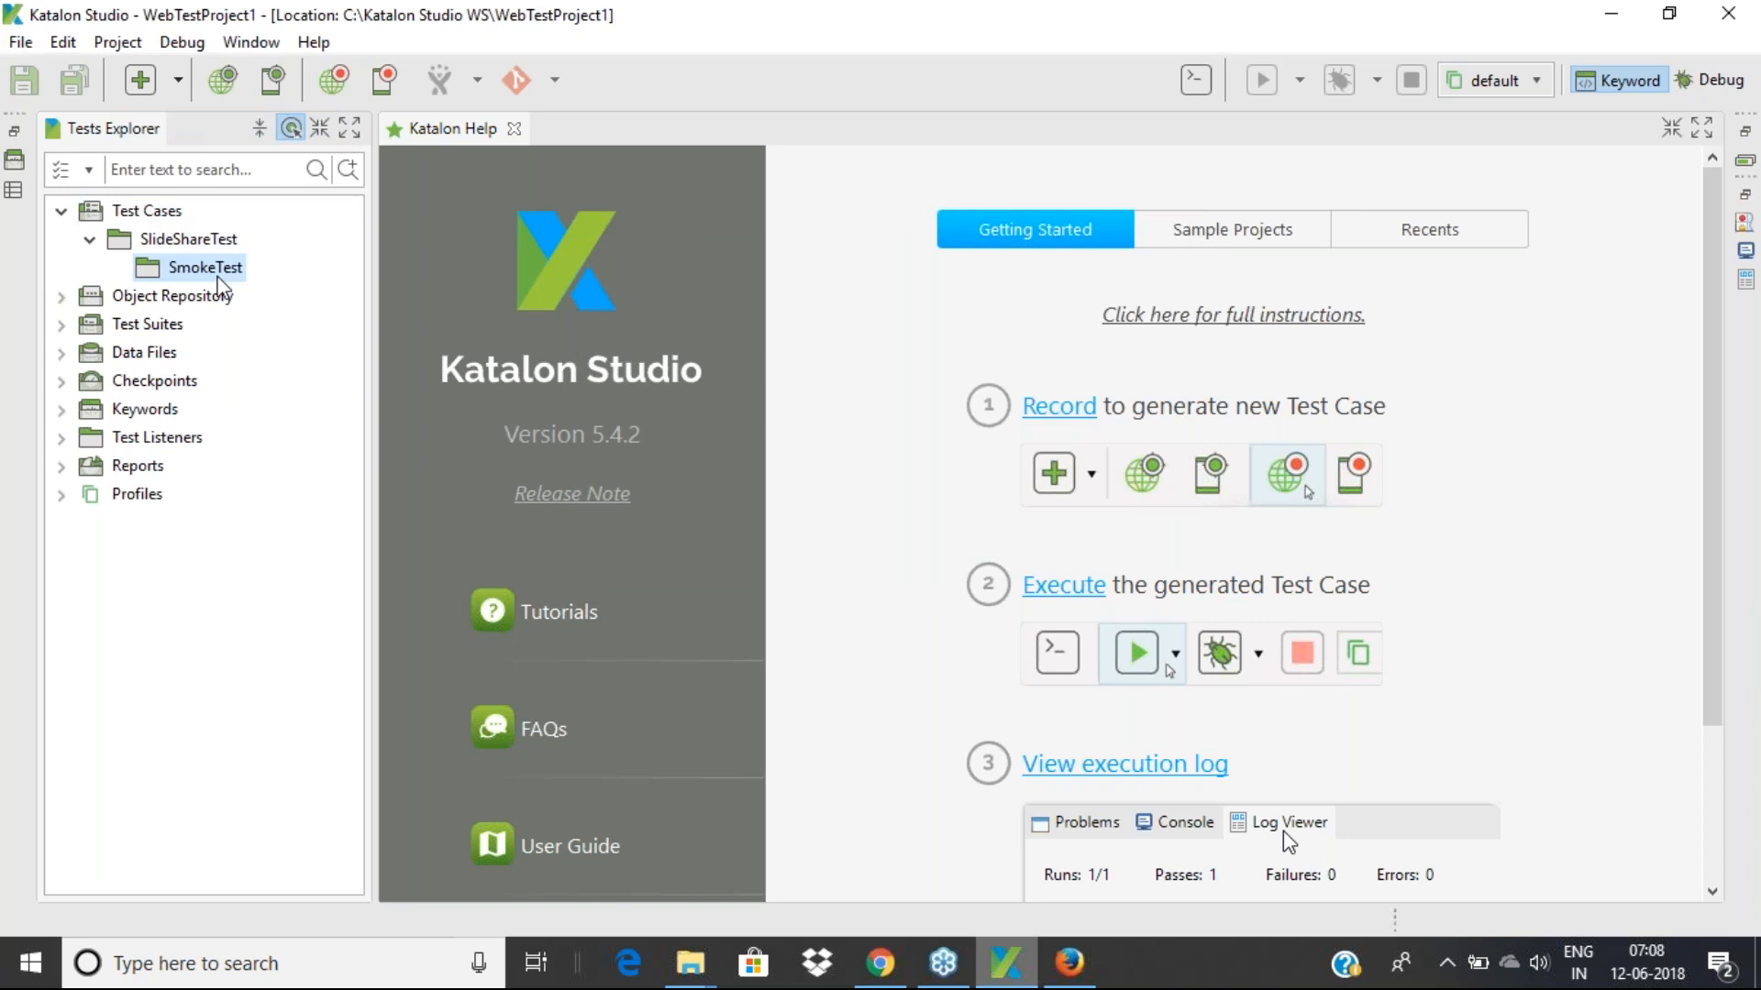
# Check the Test Cases folder tree and select the SmokeTest folder
pyautogui.click(178, 80)
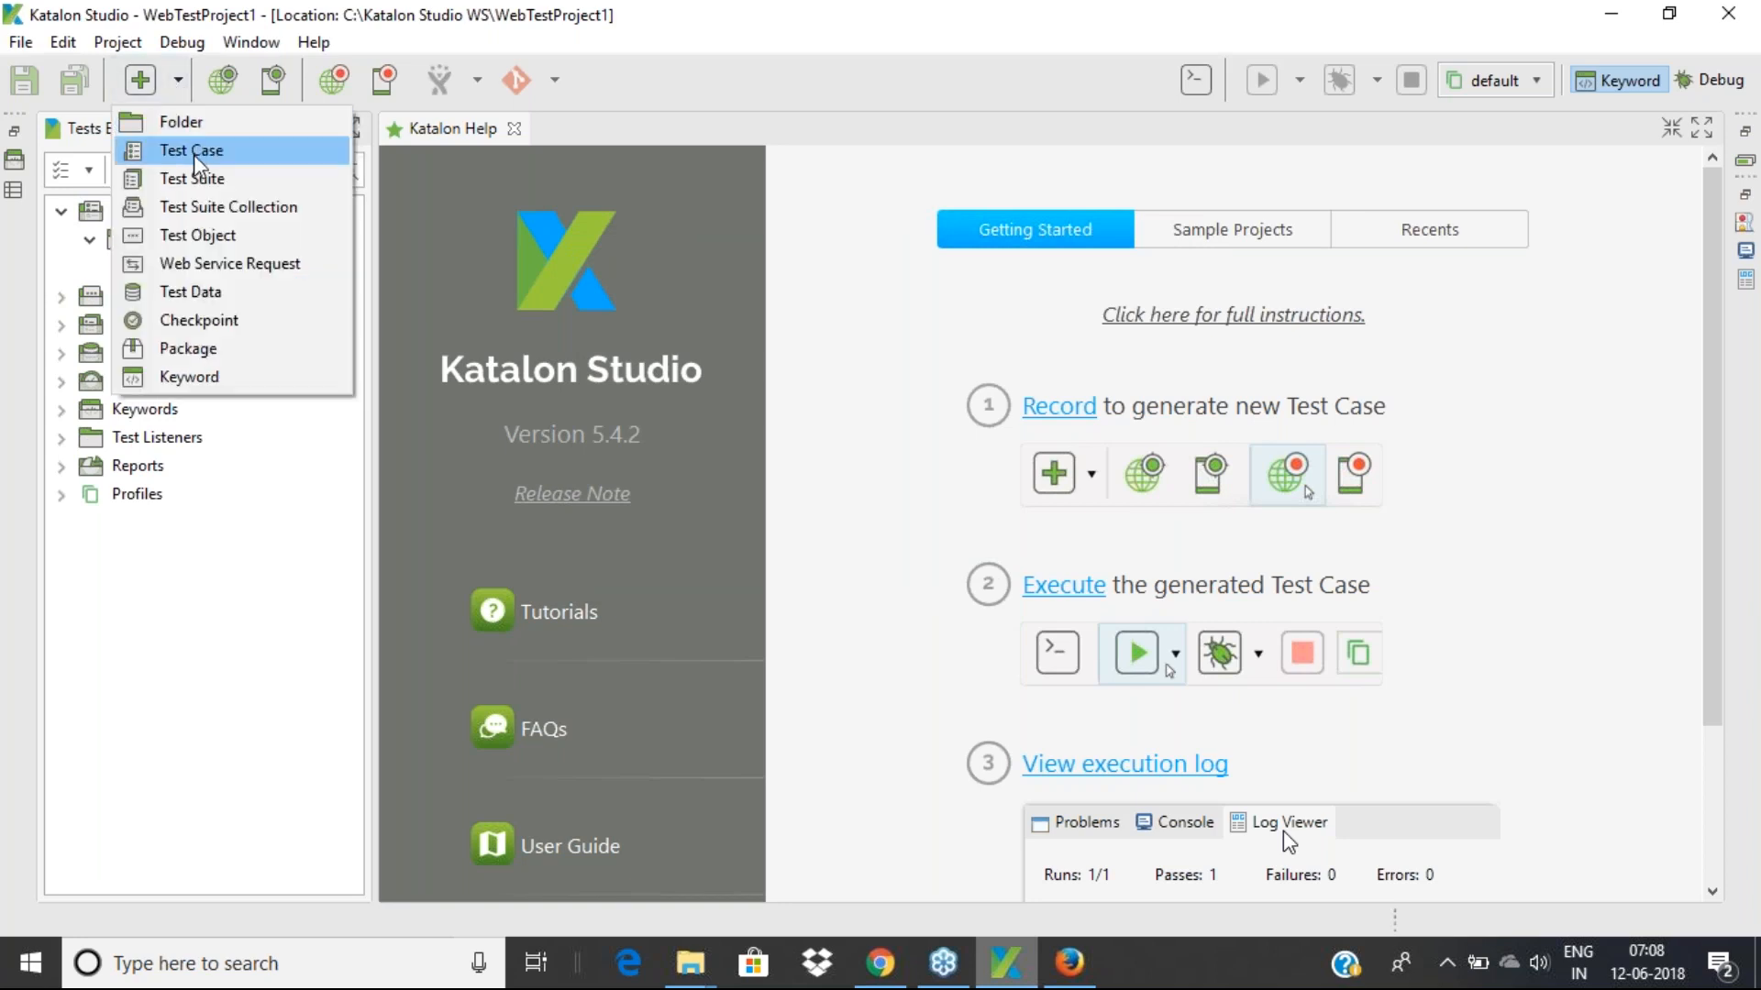
pyautogui.click(320, 657)
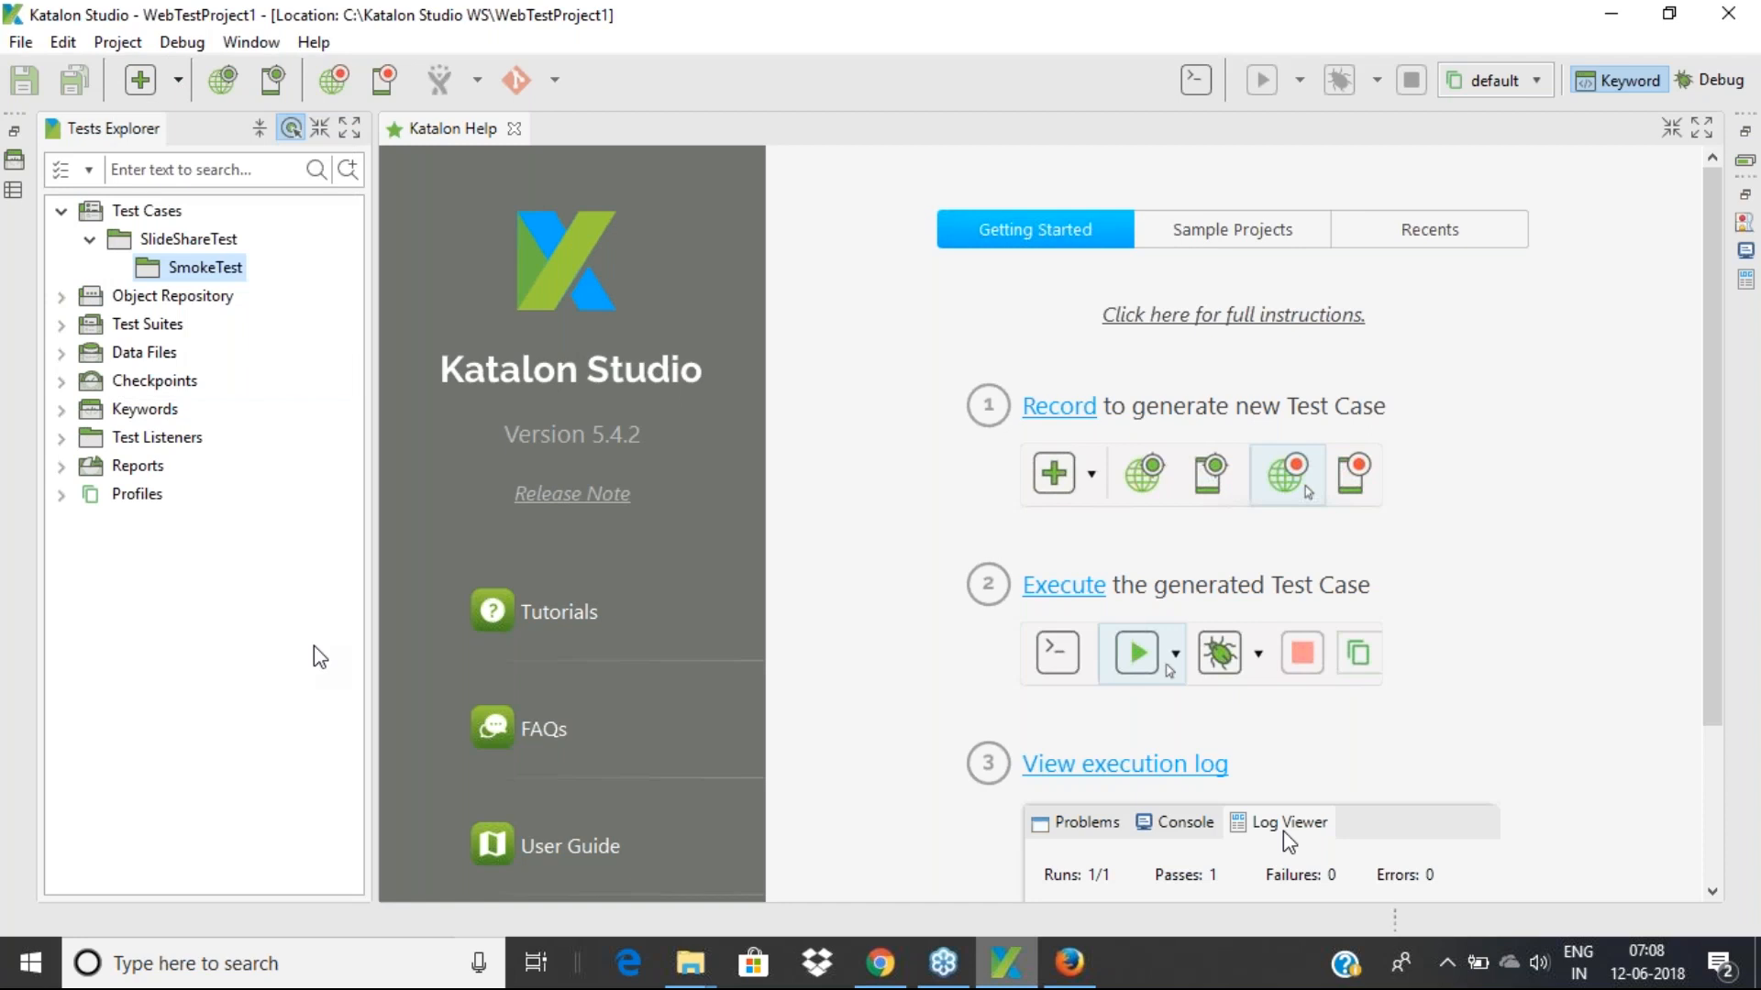
pyautogui.click(144, 213)
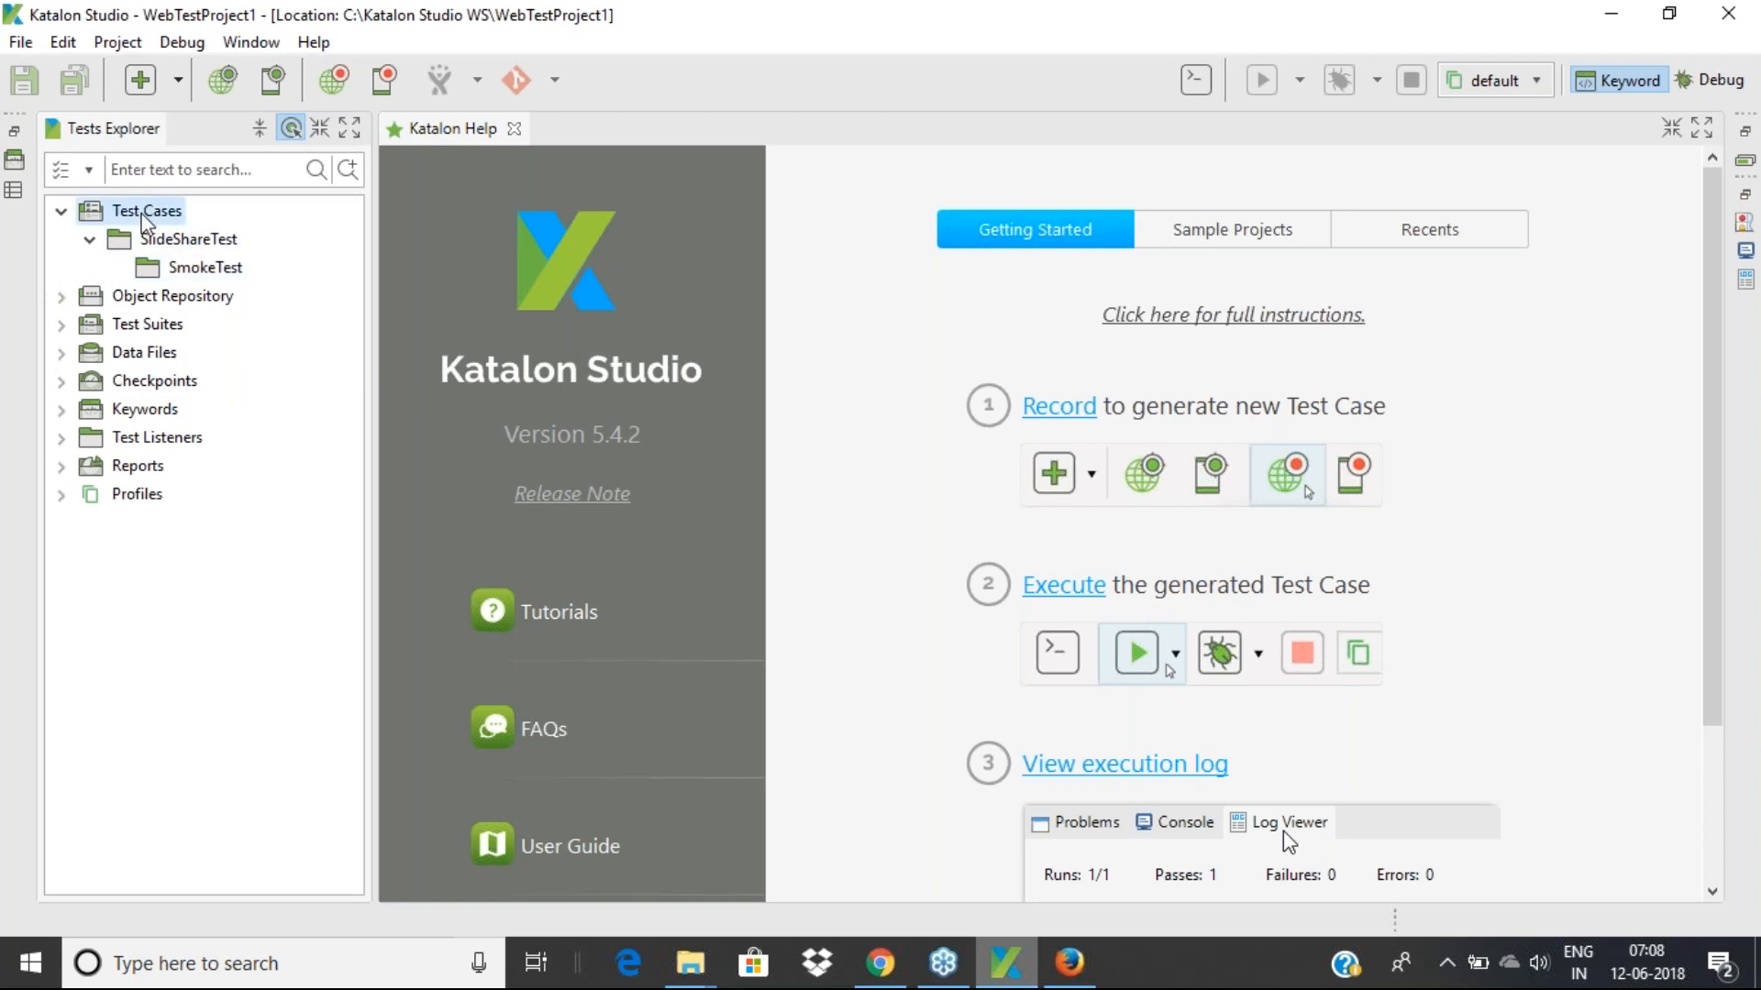
pyautogui.click(191, 241)
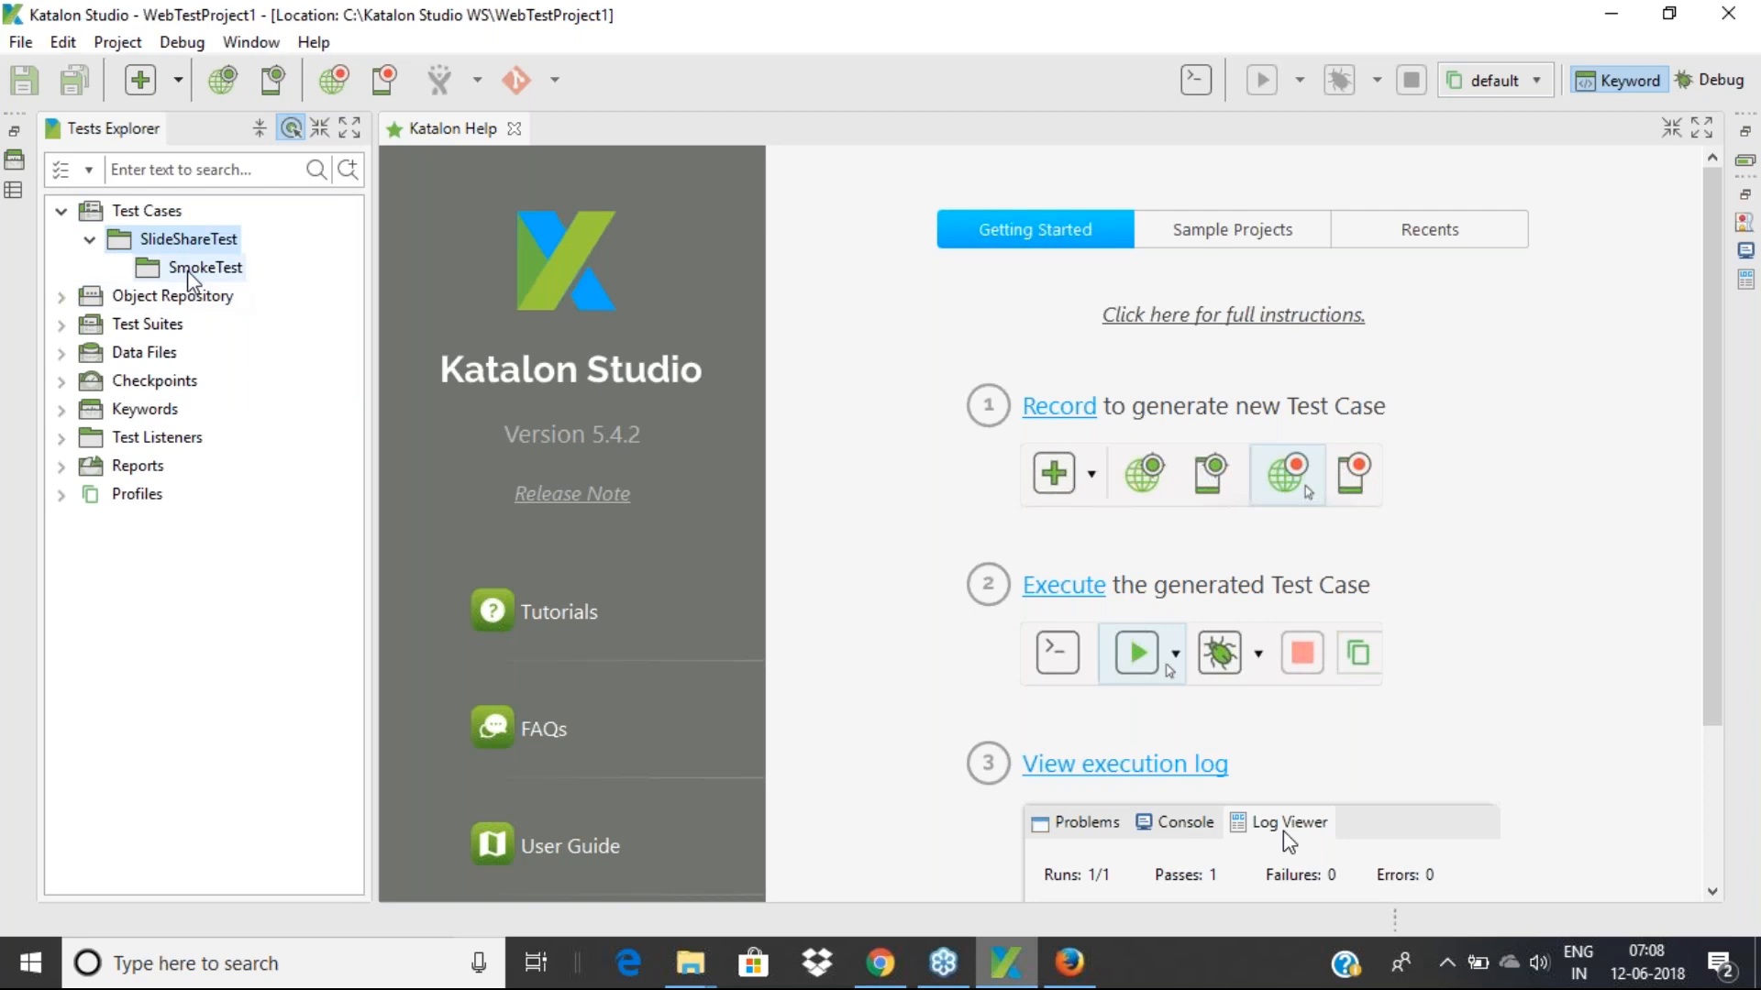
pyautogui.click(149, 210)
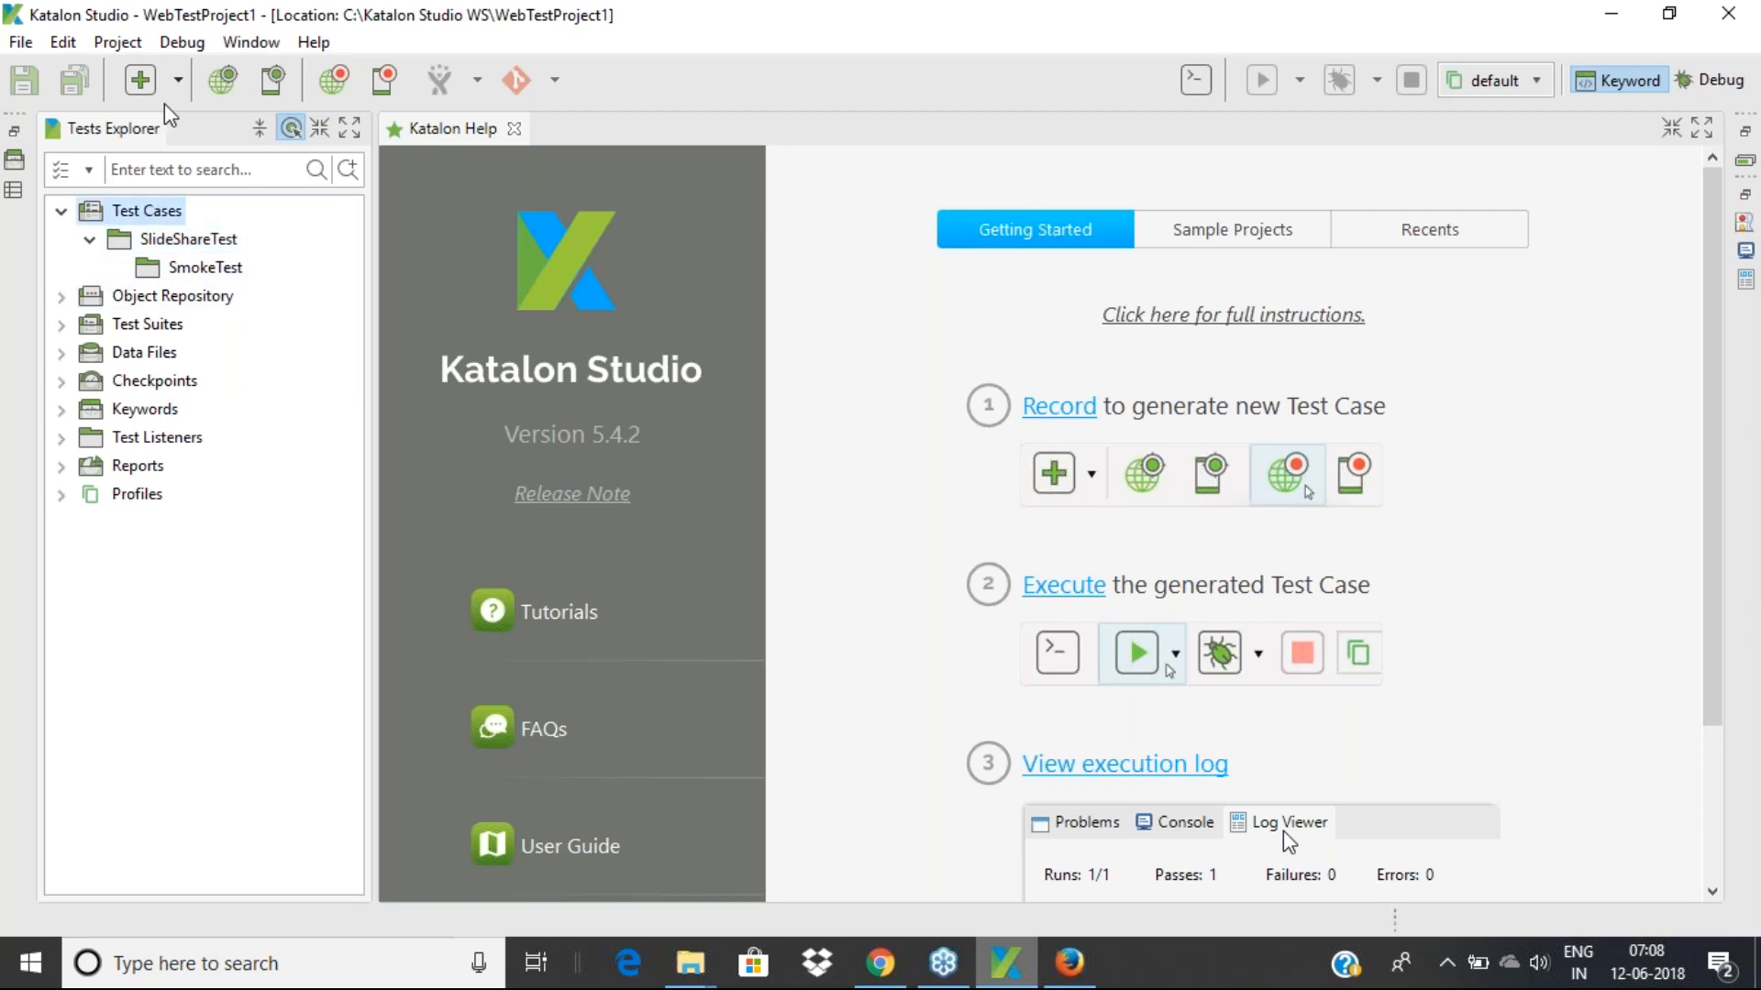
pyautogui.click(175, 85)
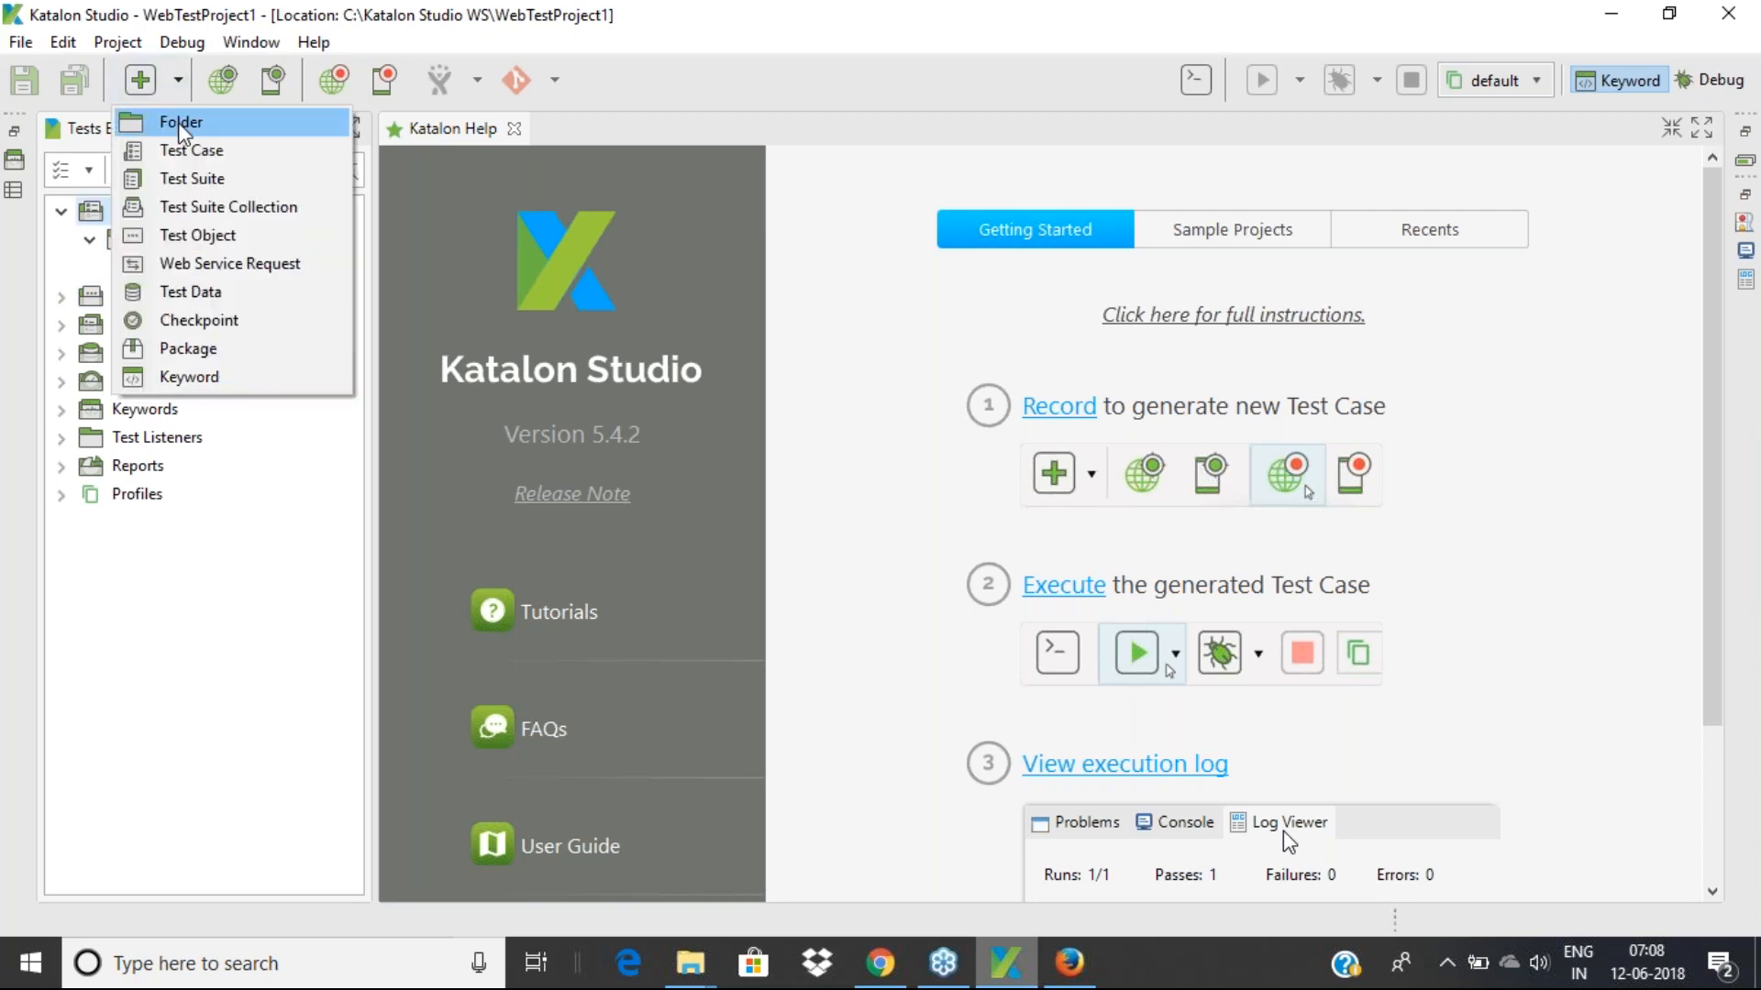
pyautogui.click(251, 597)
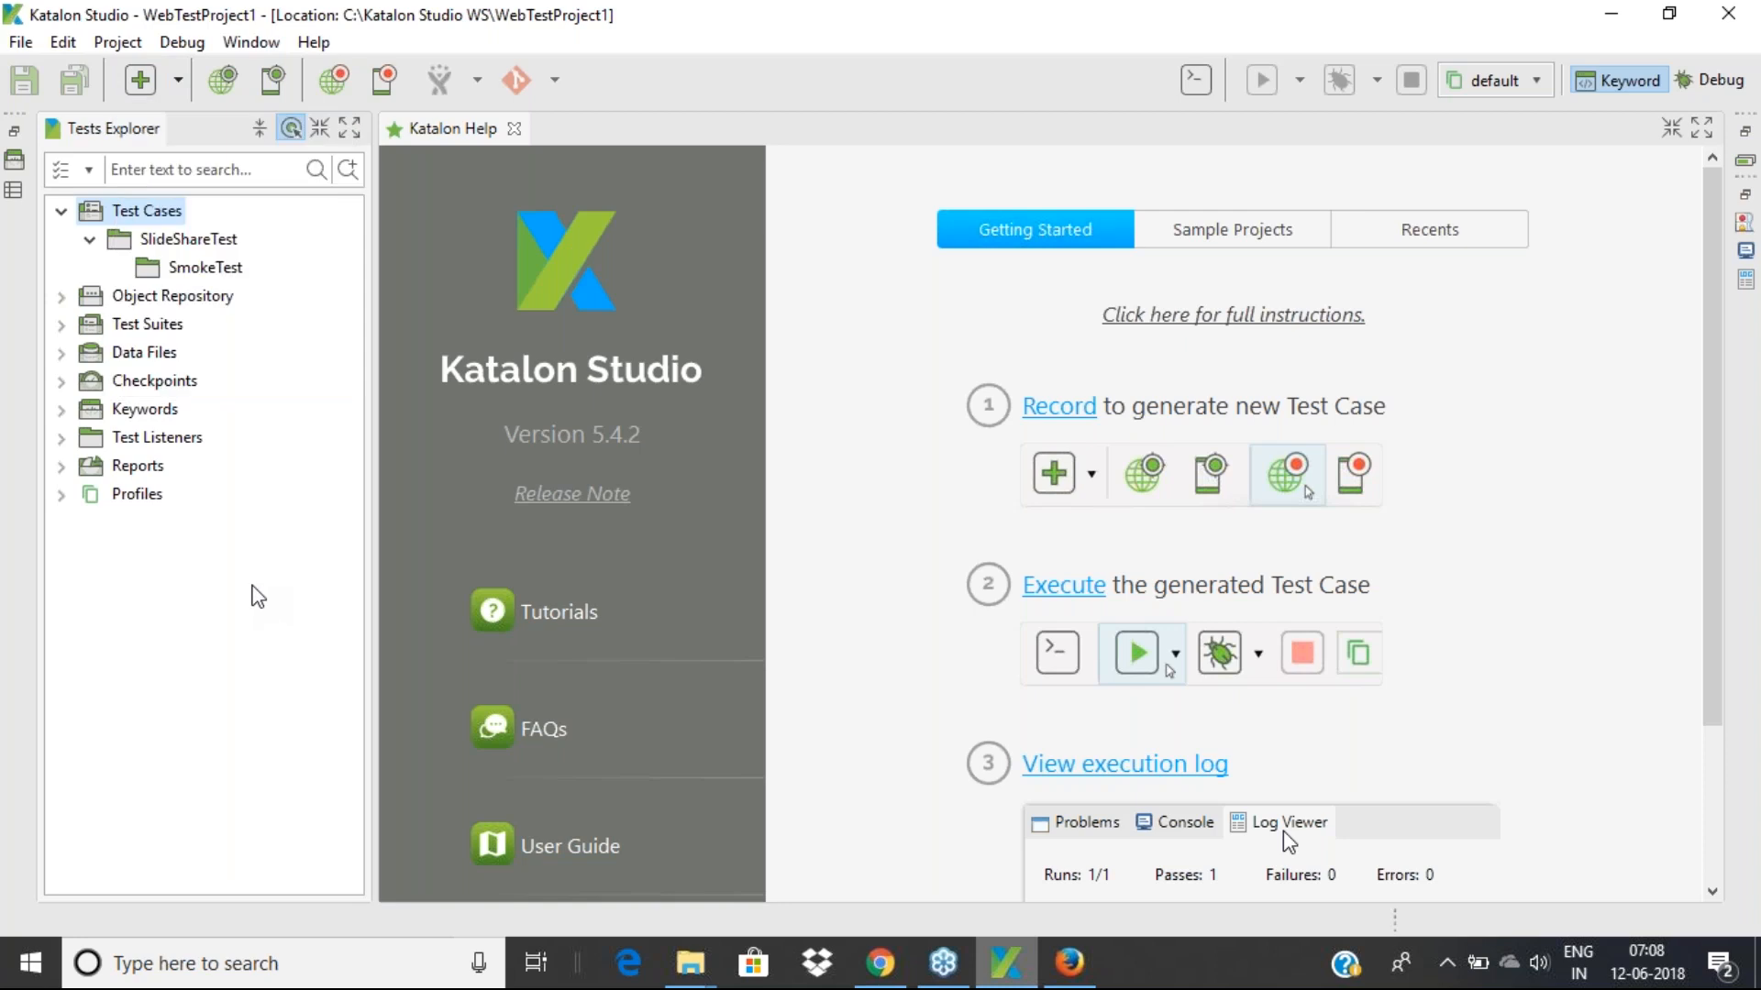
pyautogui.click(203, 267)
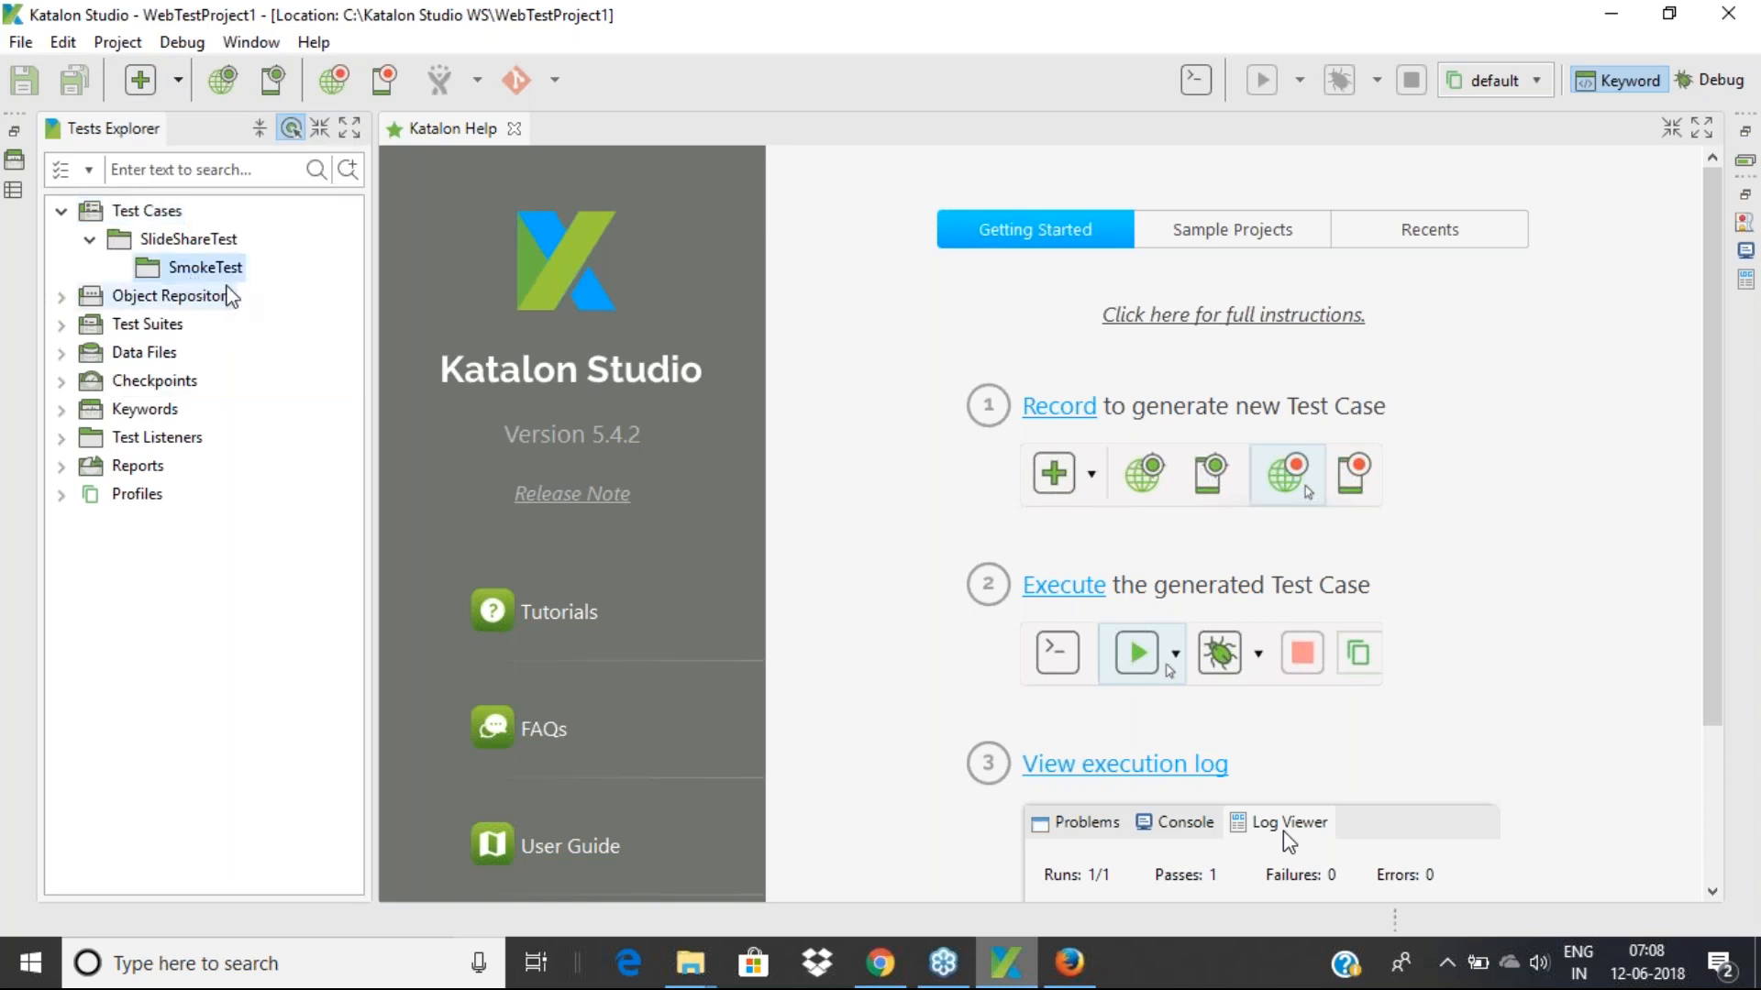
pyautogui.click(178, 82)
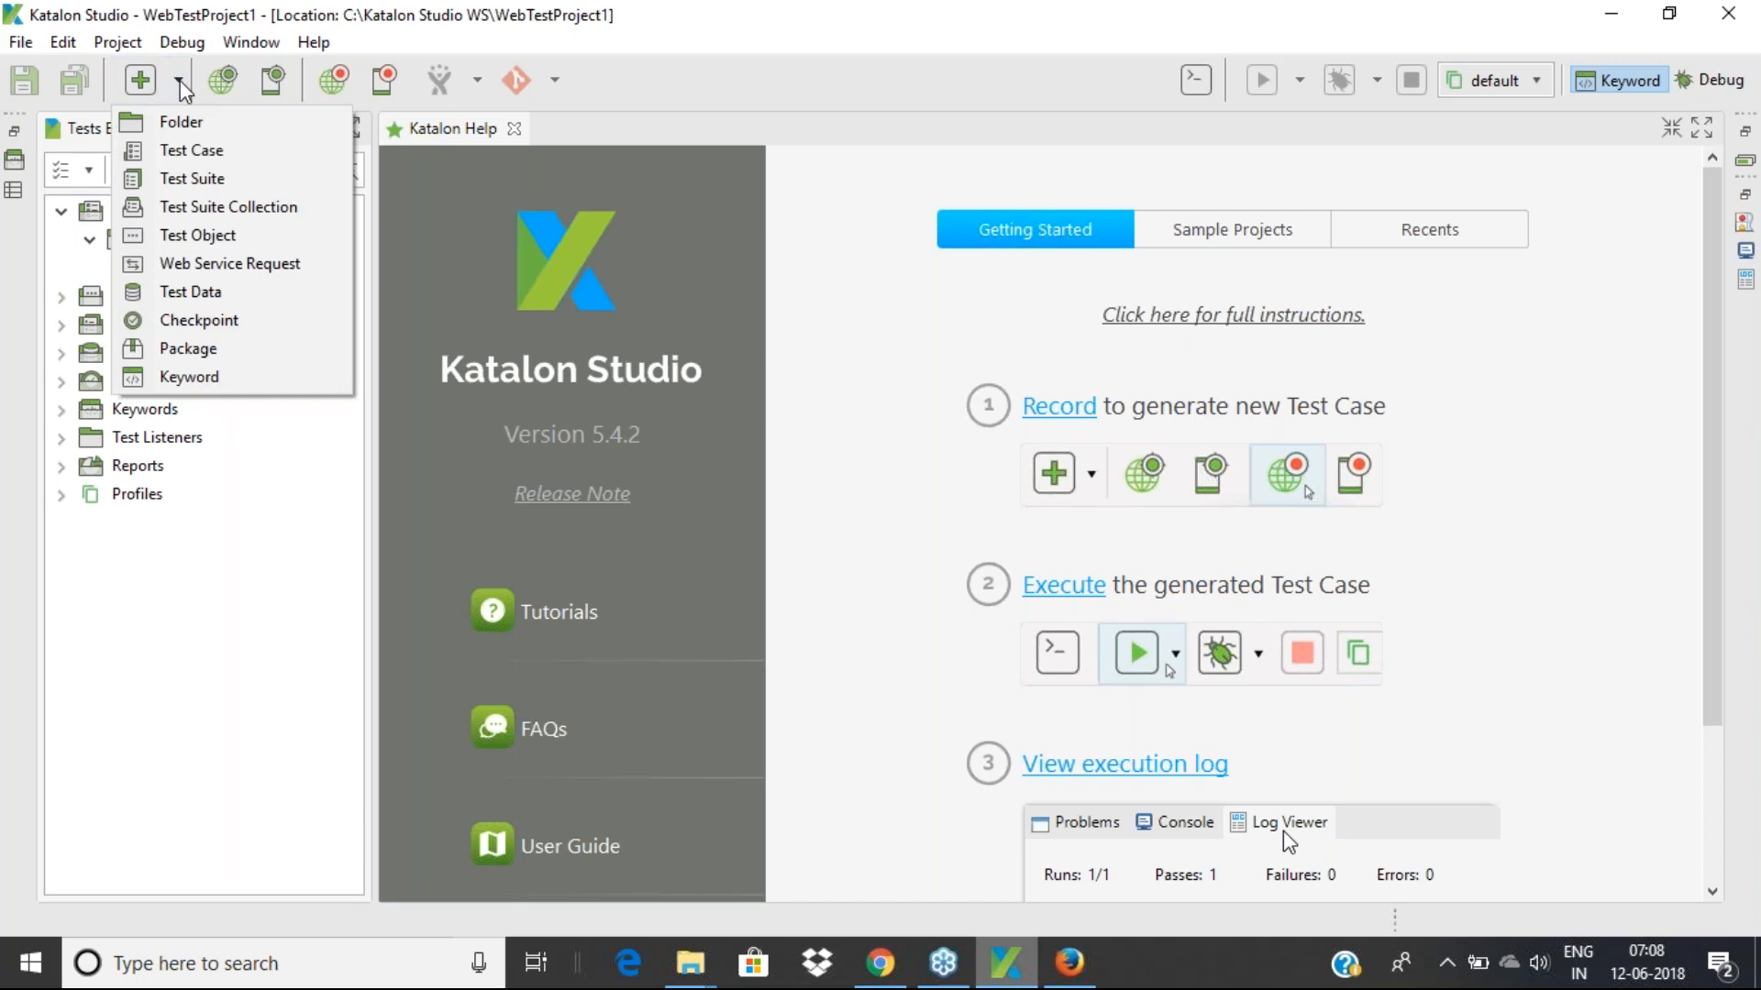
# Start a new test case and name it LoginValidationTest
pyautogui.click(211, 165)
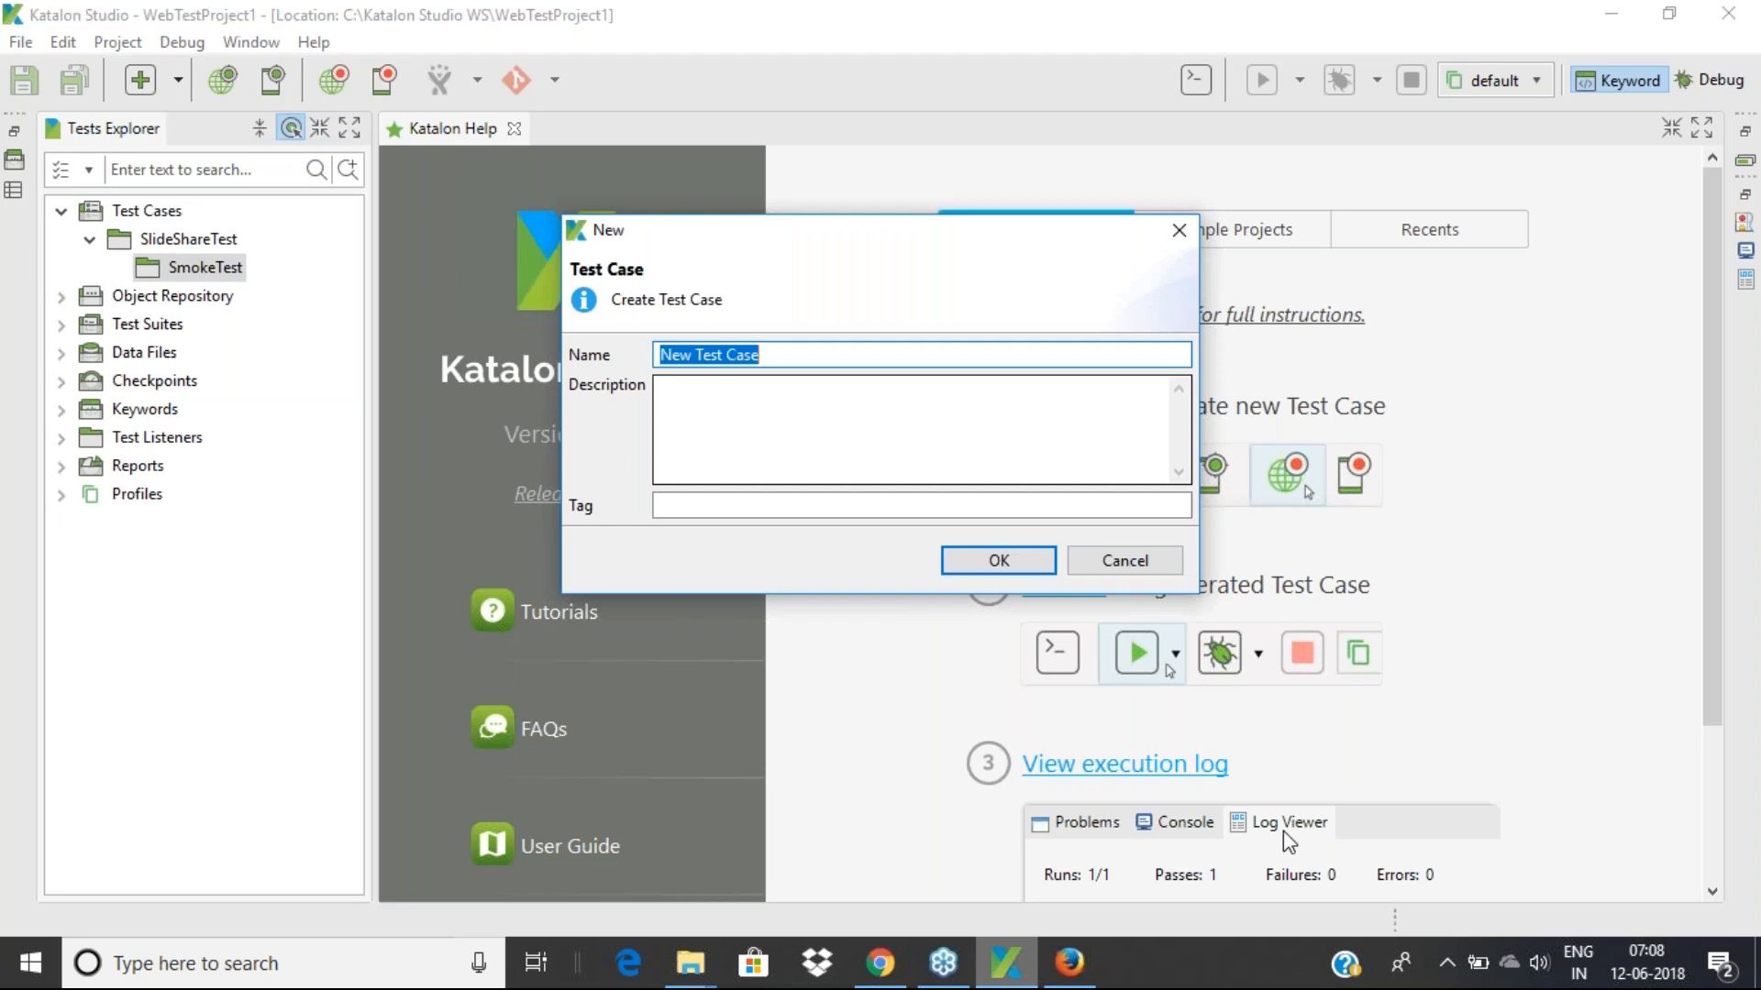
pyautogui.write('Val')
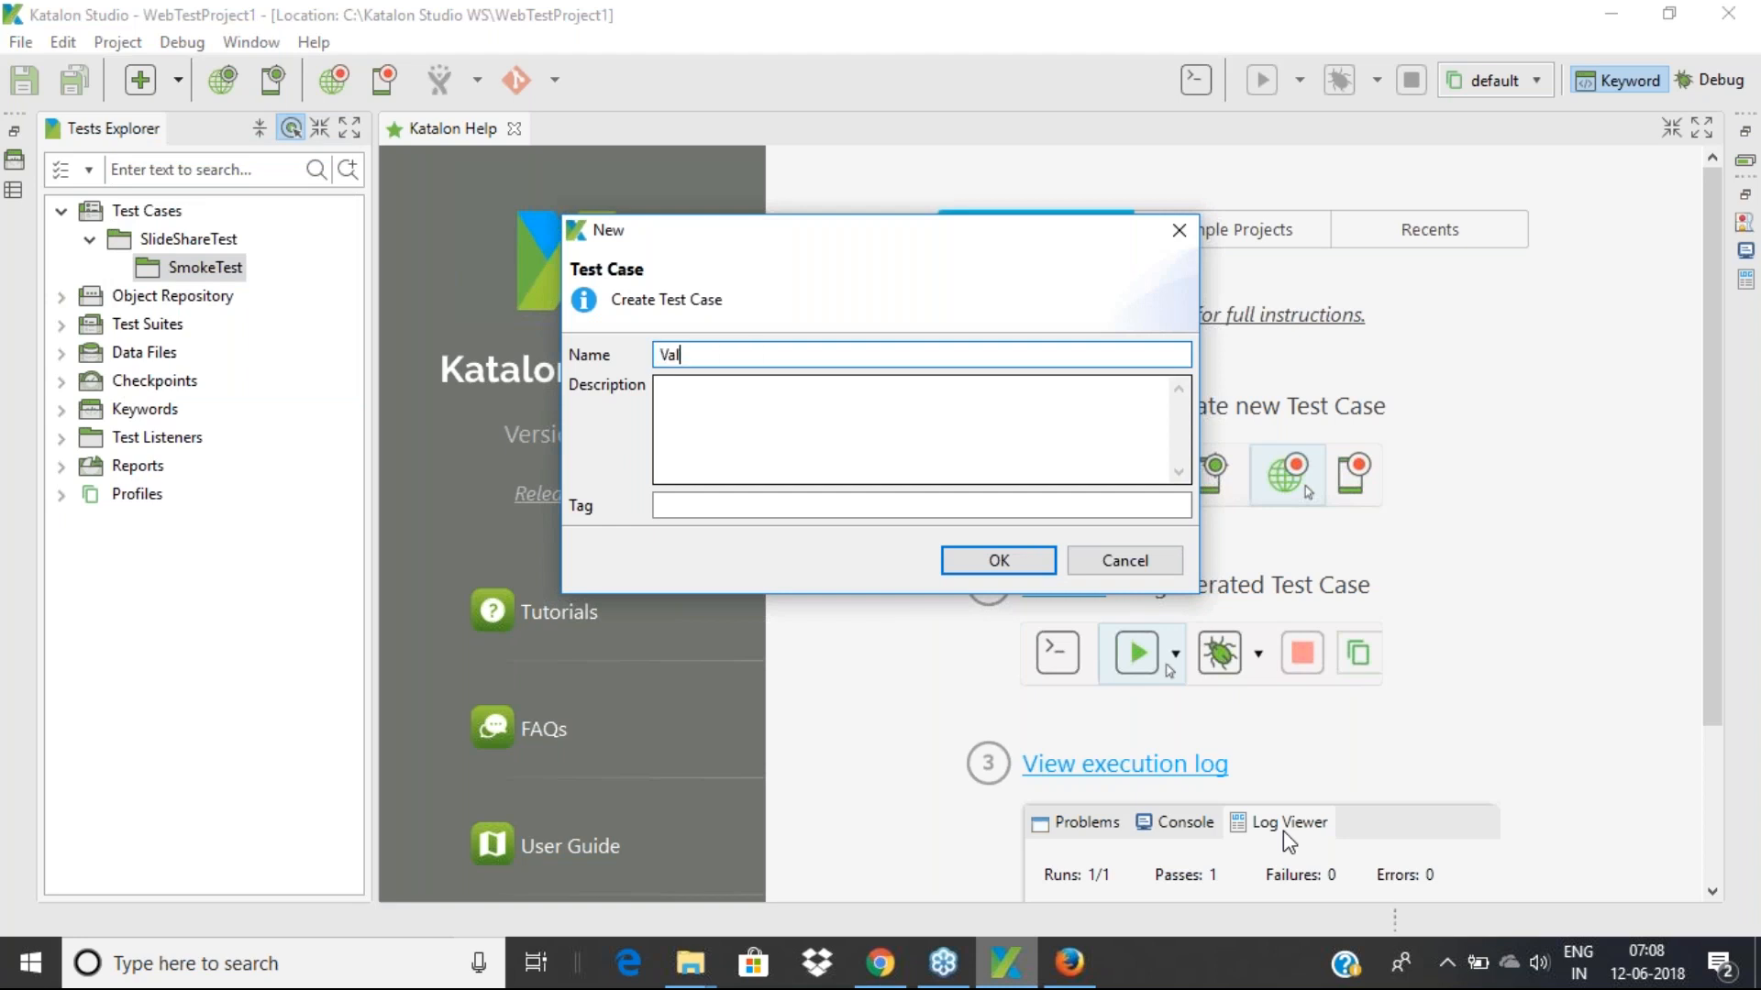
pyautogui.write('idLofin')
pyautogui.press('BackSpace')
pyautogui.press('BackSpace')
pyautogui.press('BackSpace')
pyautogui.write('gin')
pyautogui.press('BackSpace')
pyautogui.press('BackSpace')
pyautogui.press('BackSpace')
pyautogui.press('BackSpace')
pyautogui.press('BackSpace')
pyautogui.press('BackSpace')
pyautogui.press('BackSpace')
pyautogui.press('BackSpace')
pyautogui.press('BackSpace')
pyautogui.press('BackSpace')
pyautogui.write('LoginValidatio')
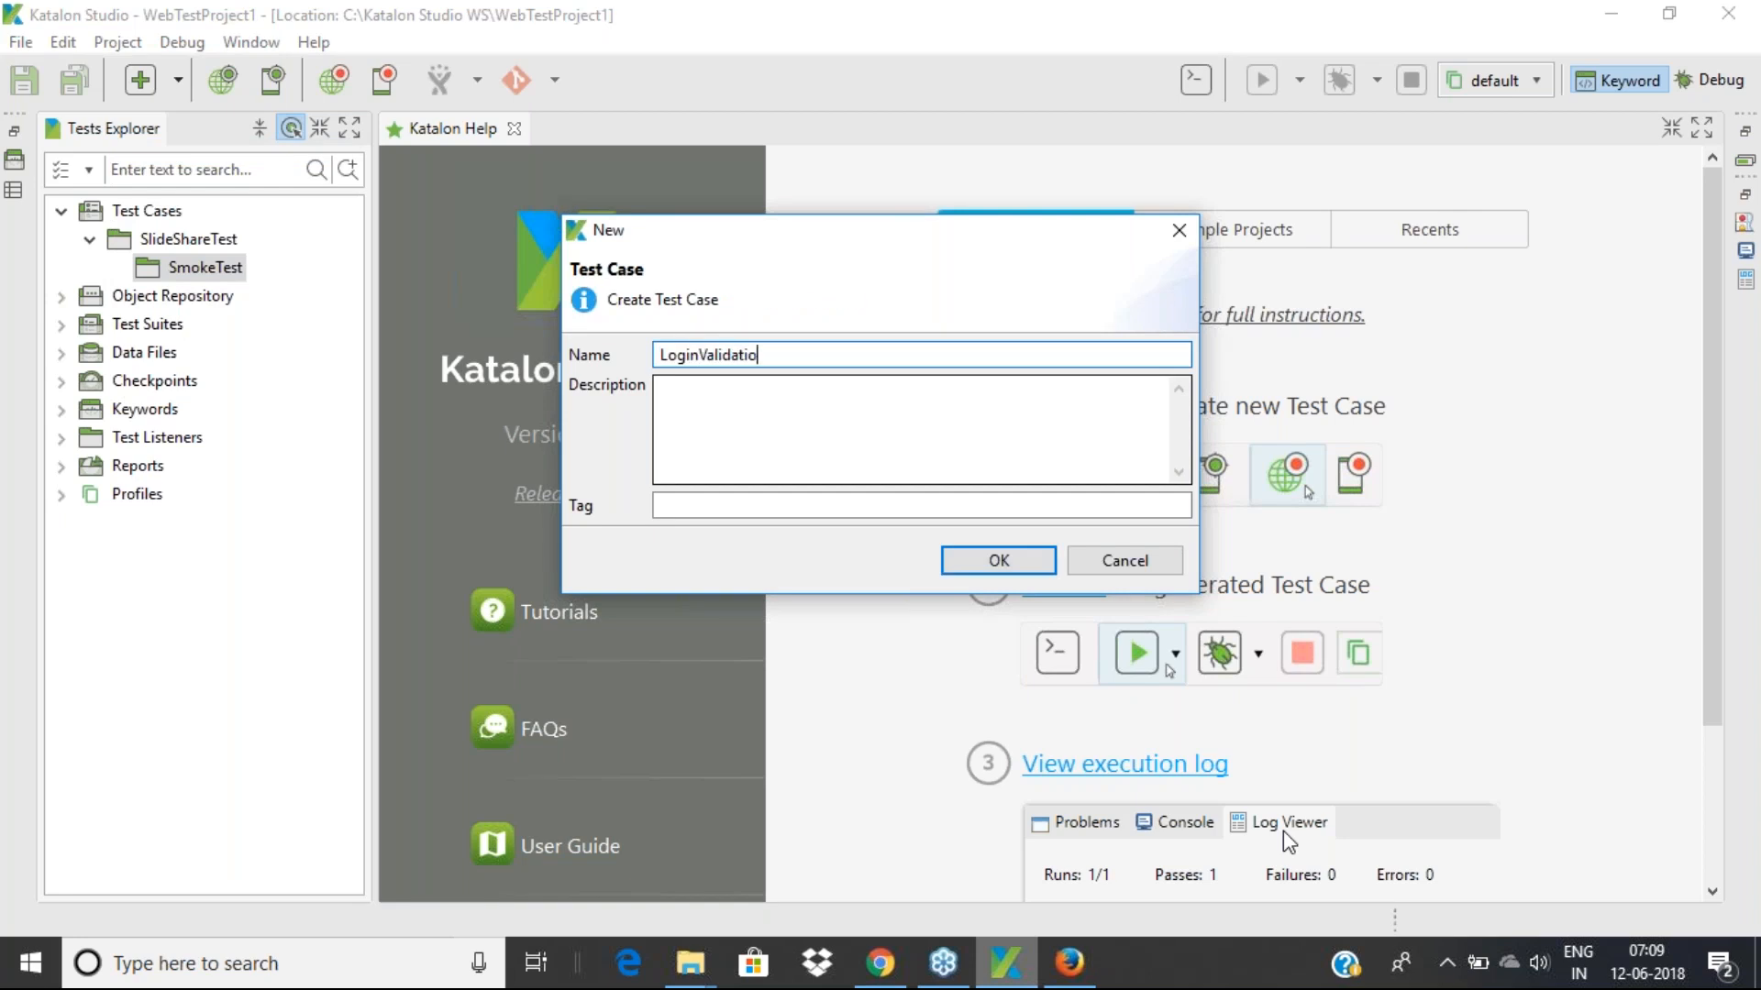
pyautogui.write('nTest')
# Describe it as validating the Slideshare login form and tag it Login
pyautogui.click(762, 425)
pyautogui.write('This')
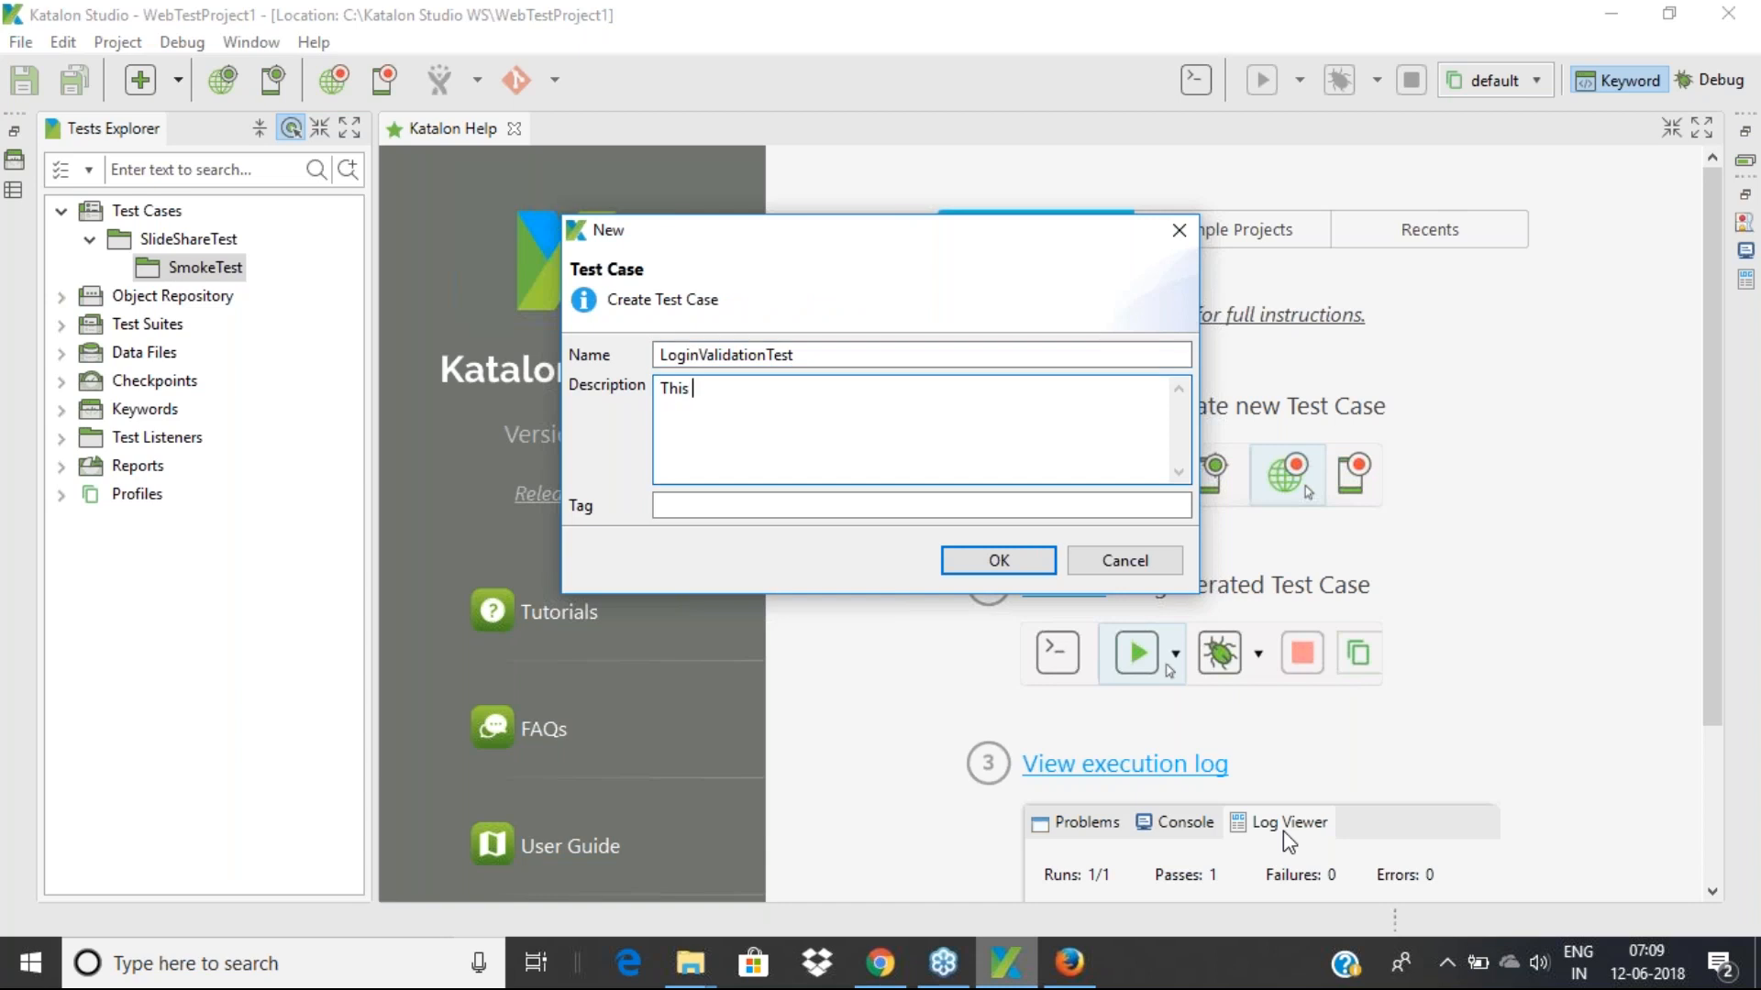
pyautogui.write('test is to validate the Login ')
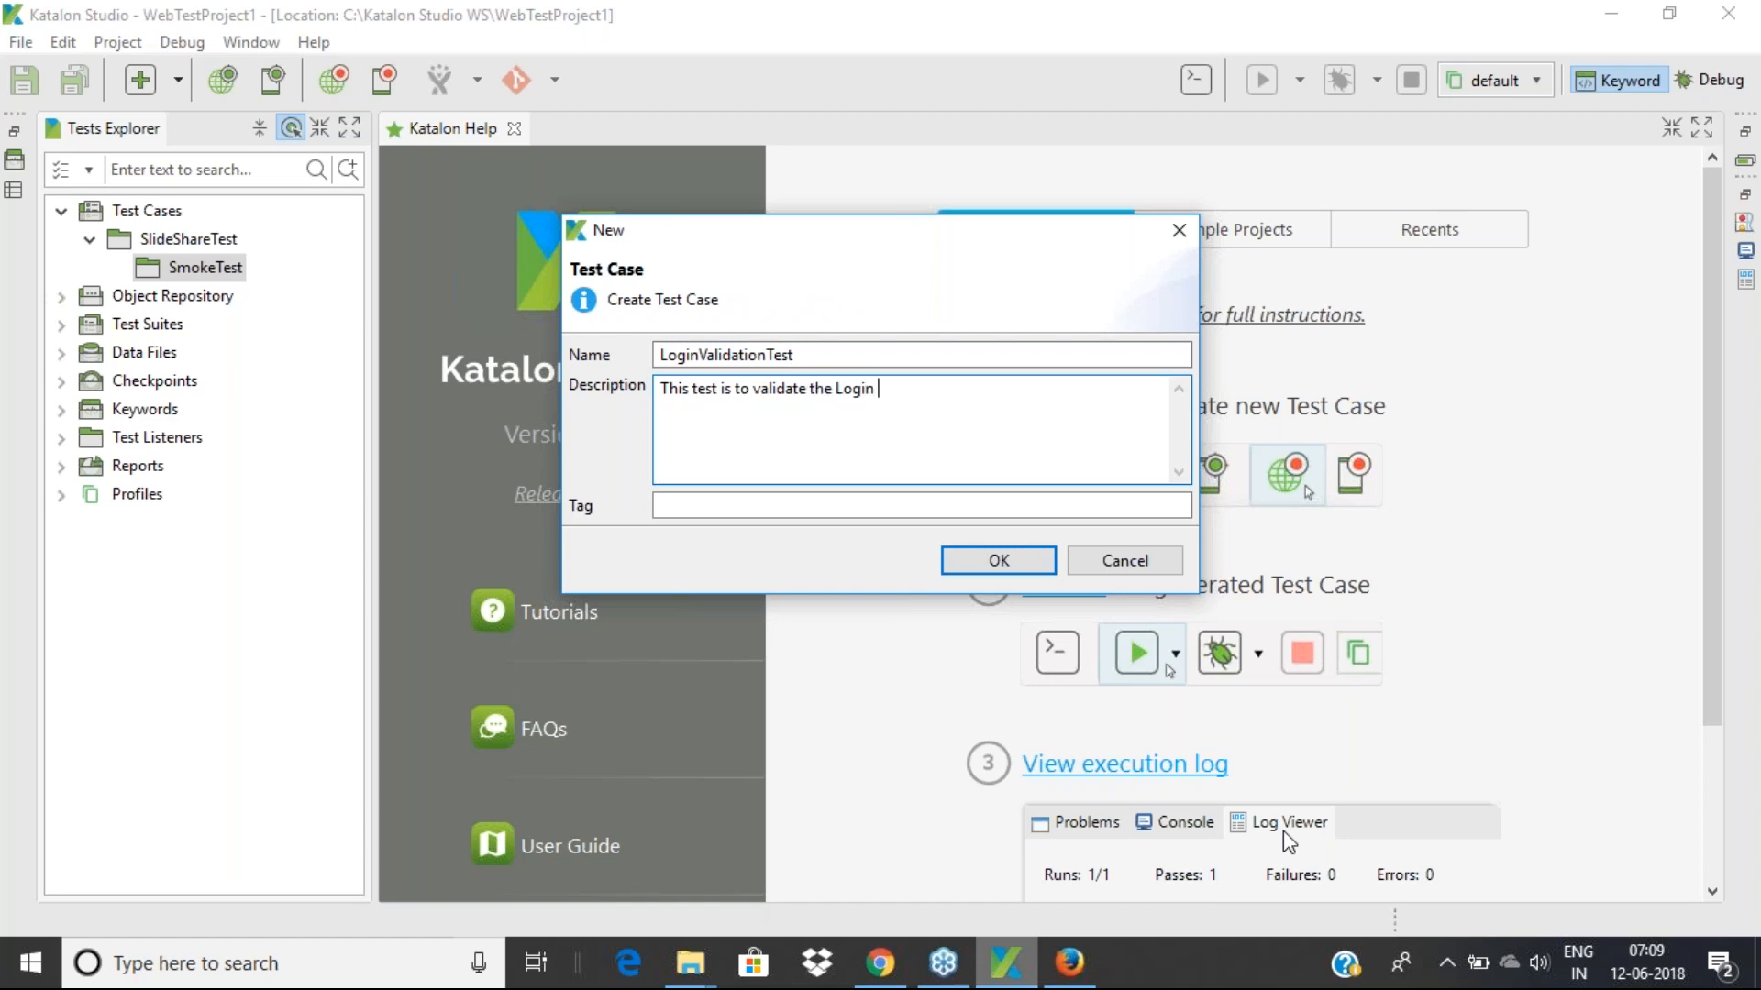
pyautogui.write('form of Slideshare Application')
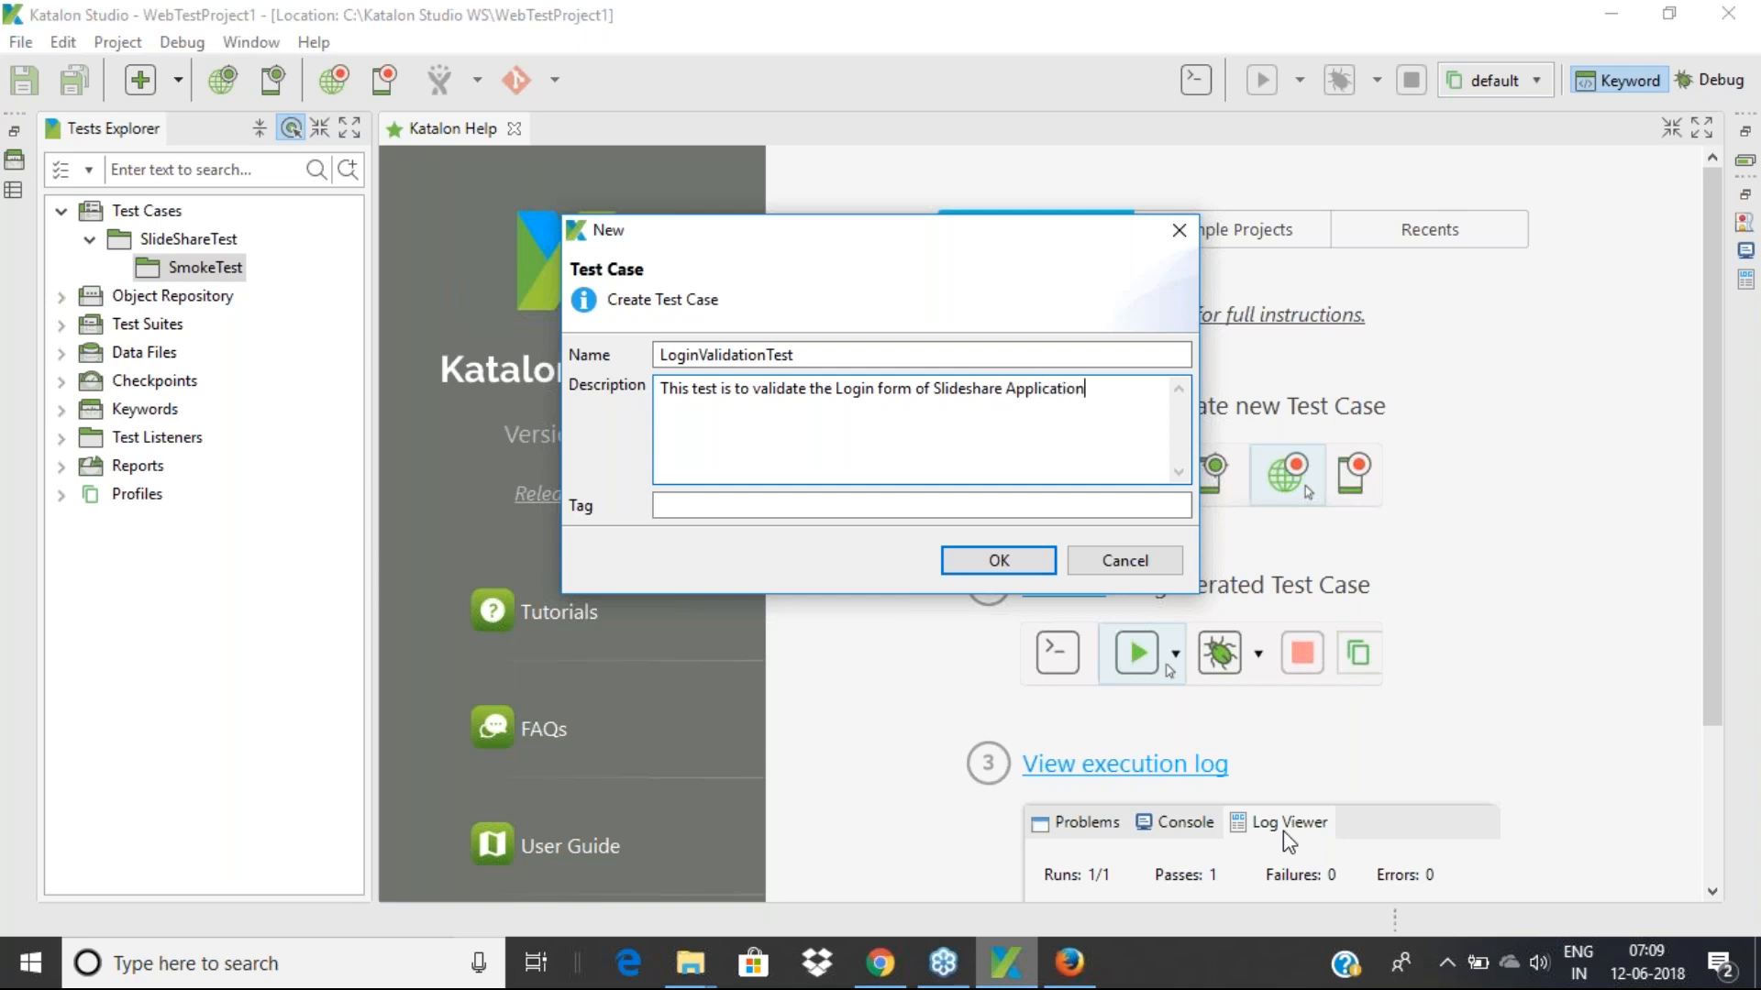
pyautogui.click(716, 504)
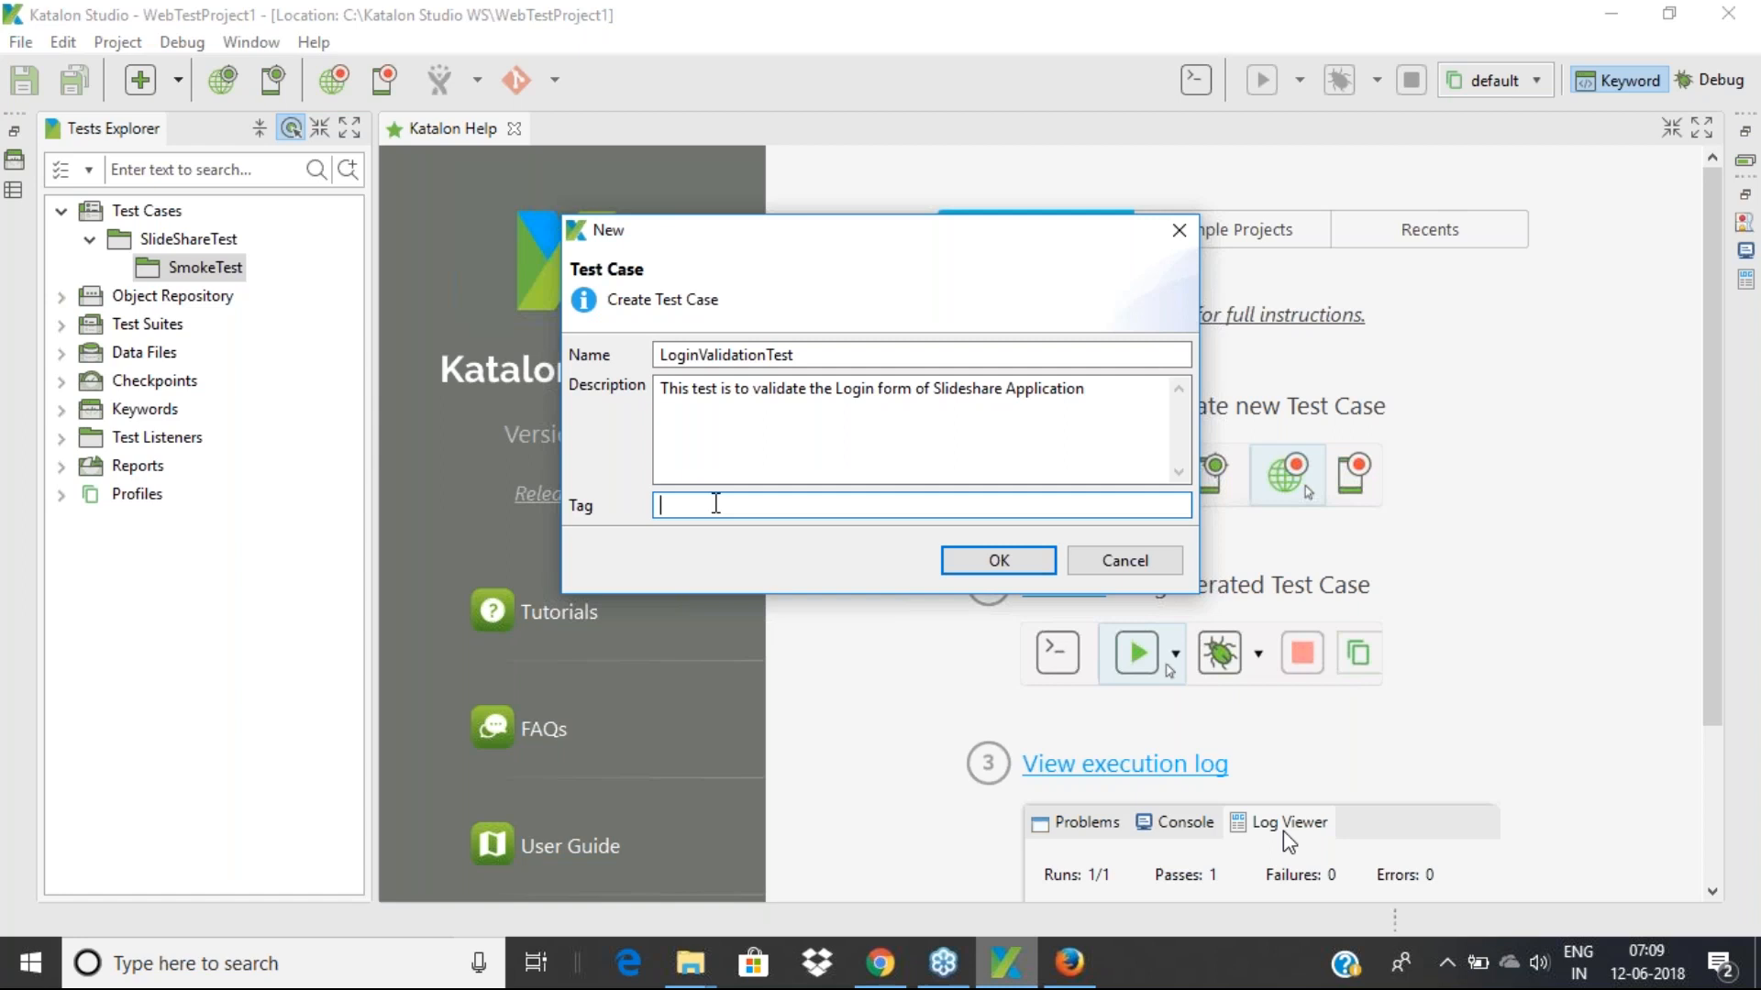
pyautogui.write('Login')
pyautogui.moveTo(711, 507); pyautogui.dragTo(629, 503)
pyautogui.click(828, 417)
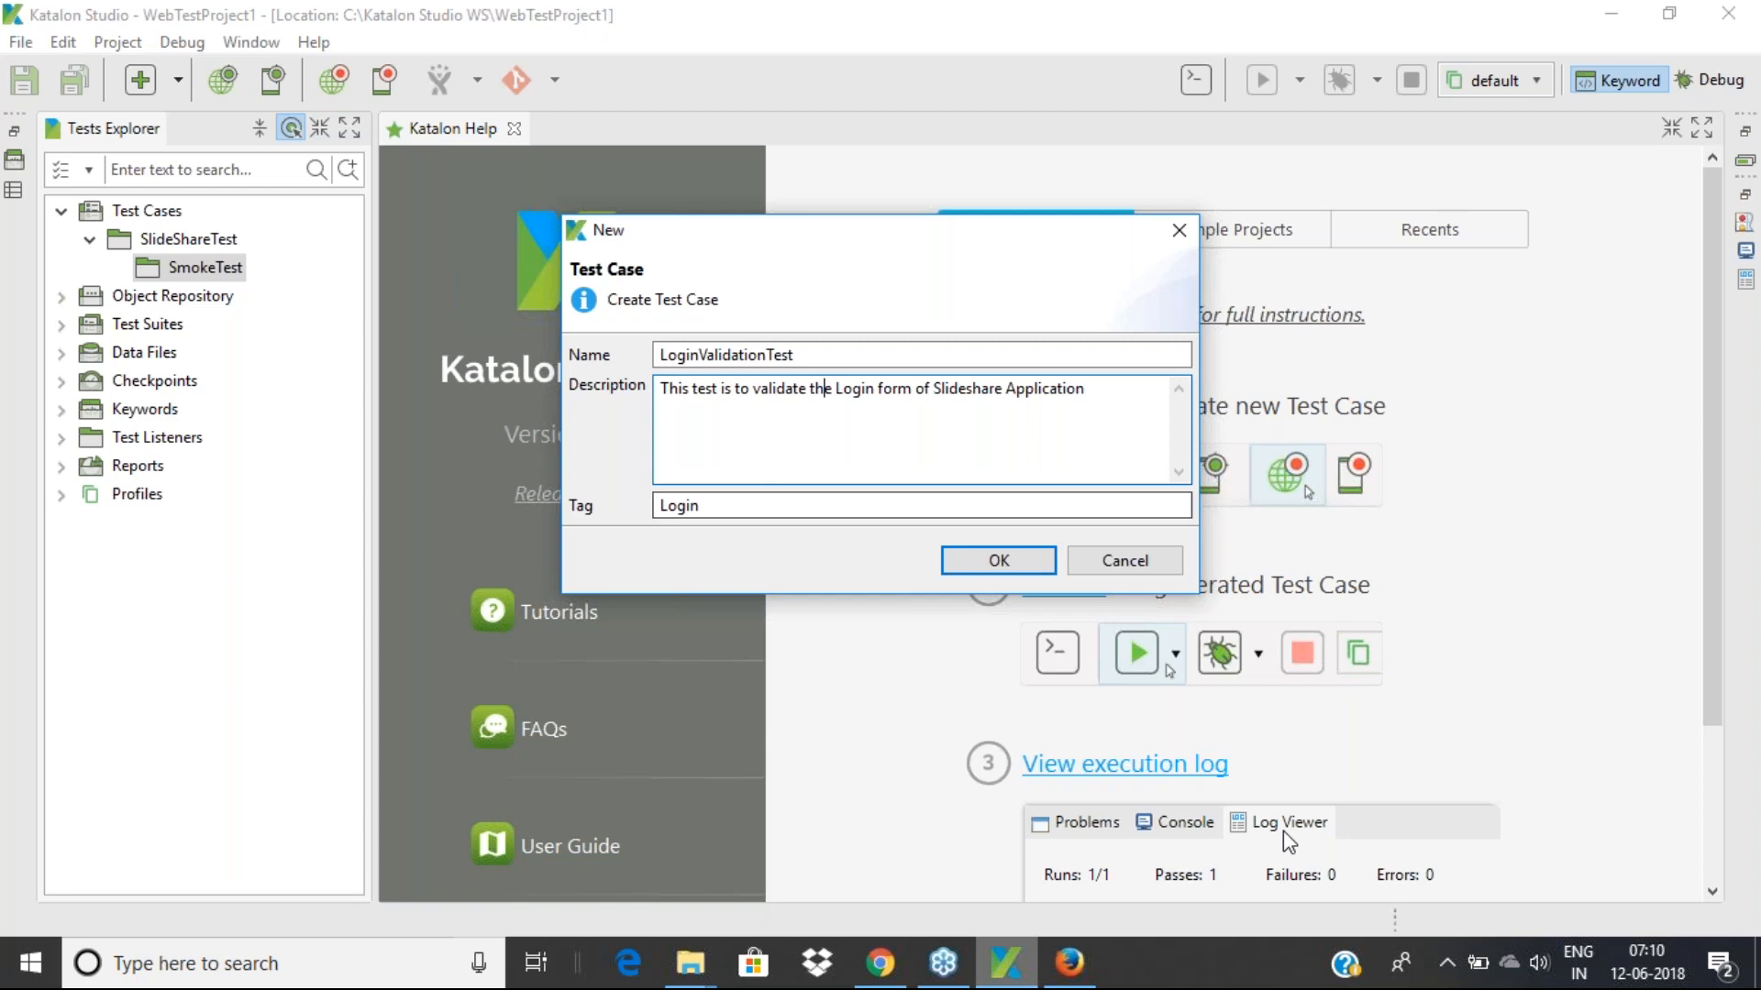
pyautogui.moveTo(711, 504); pyautogui.dragTo(622, 502)
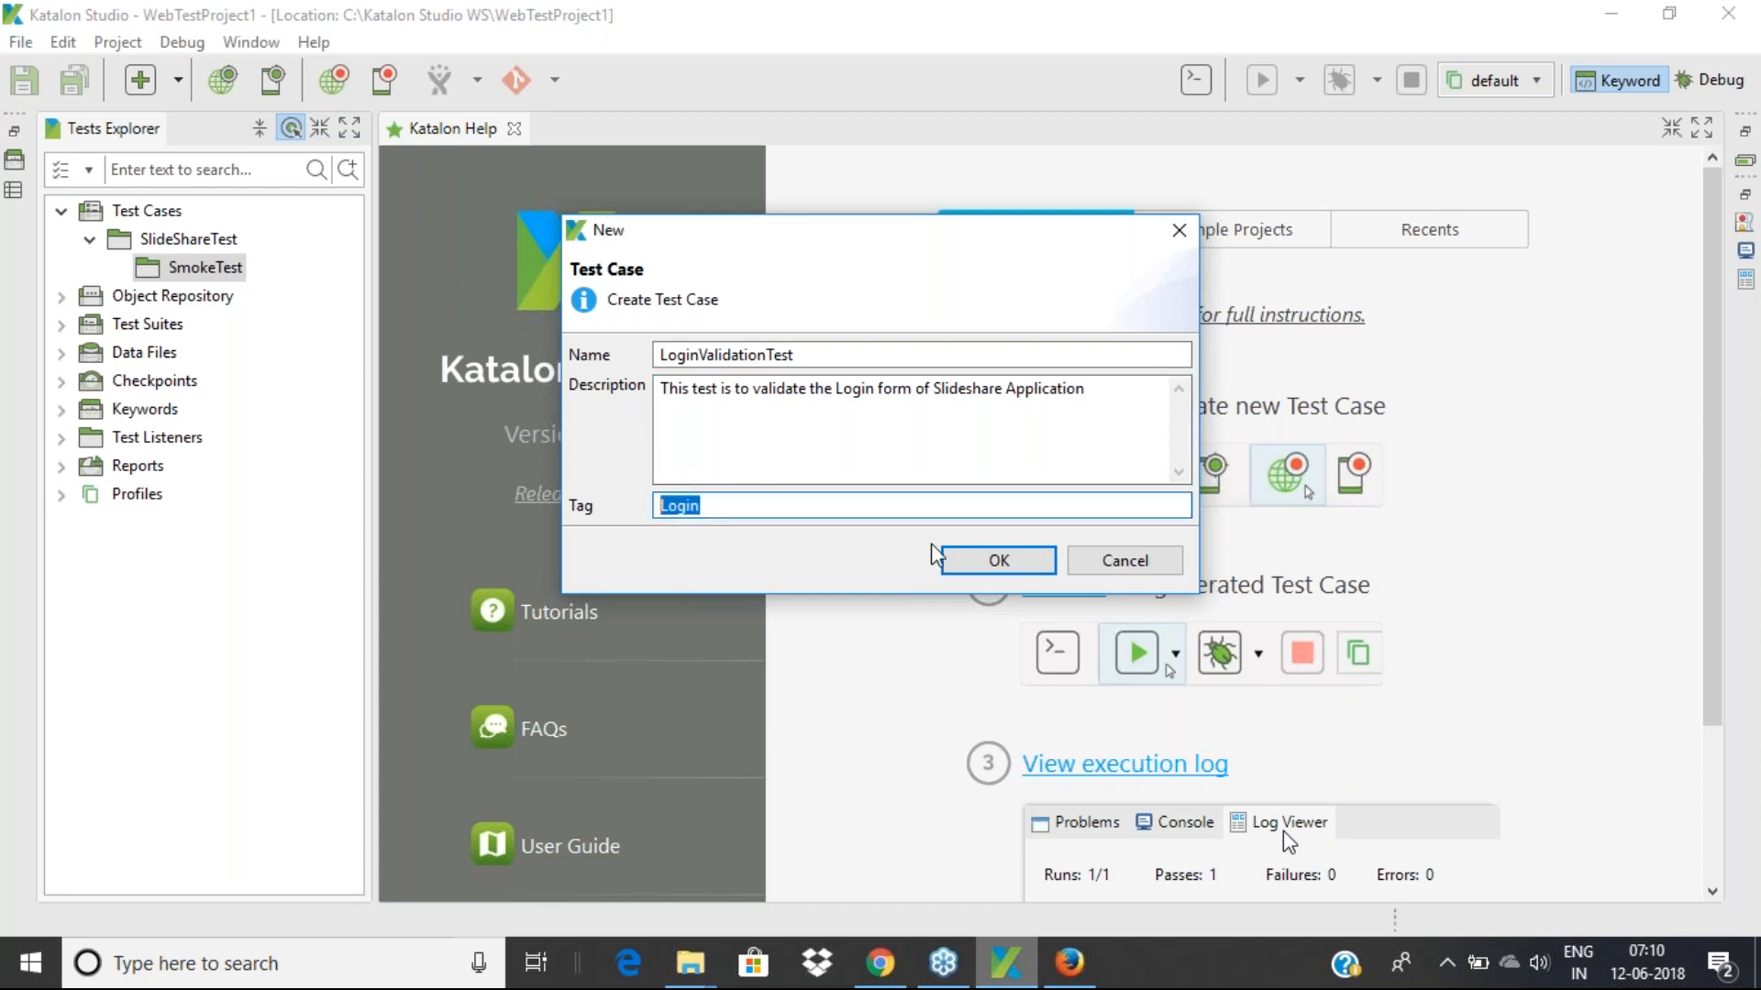
# Create LoginValidationTest, open it, and look at its Script and Variables tabs
pyautogui.click(977, 568)
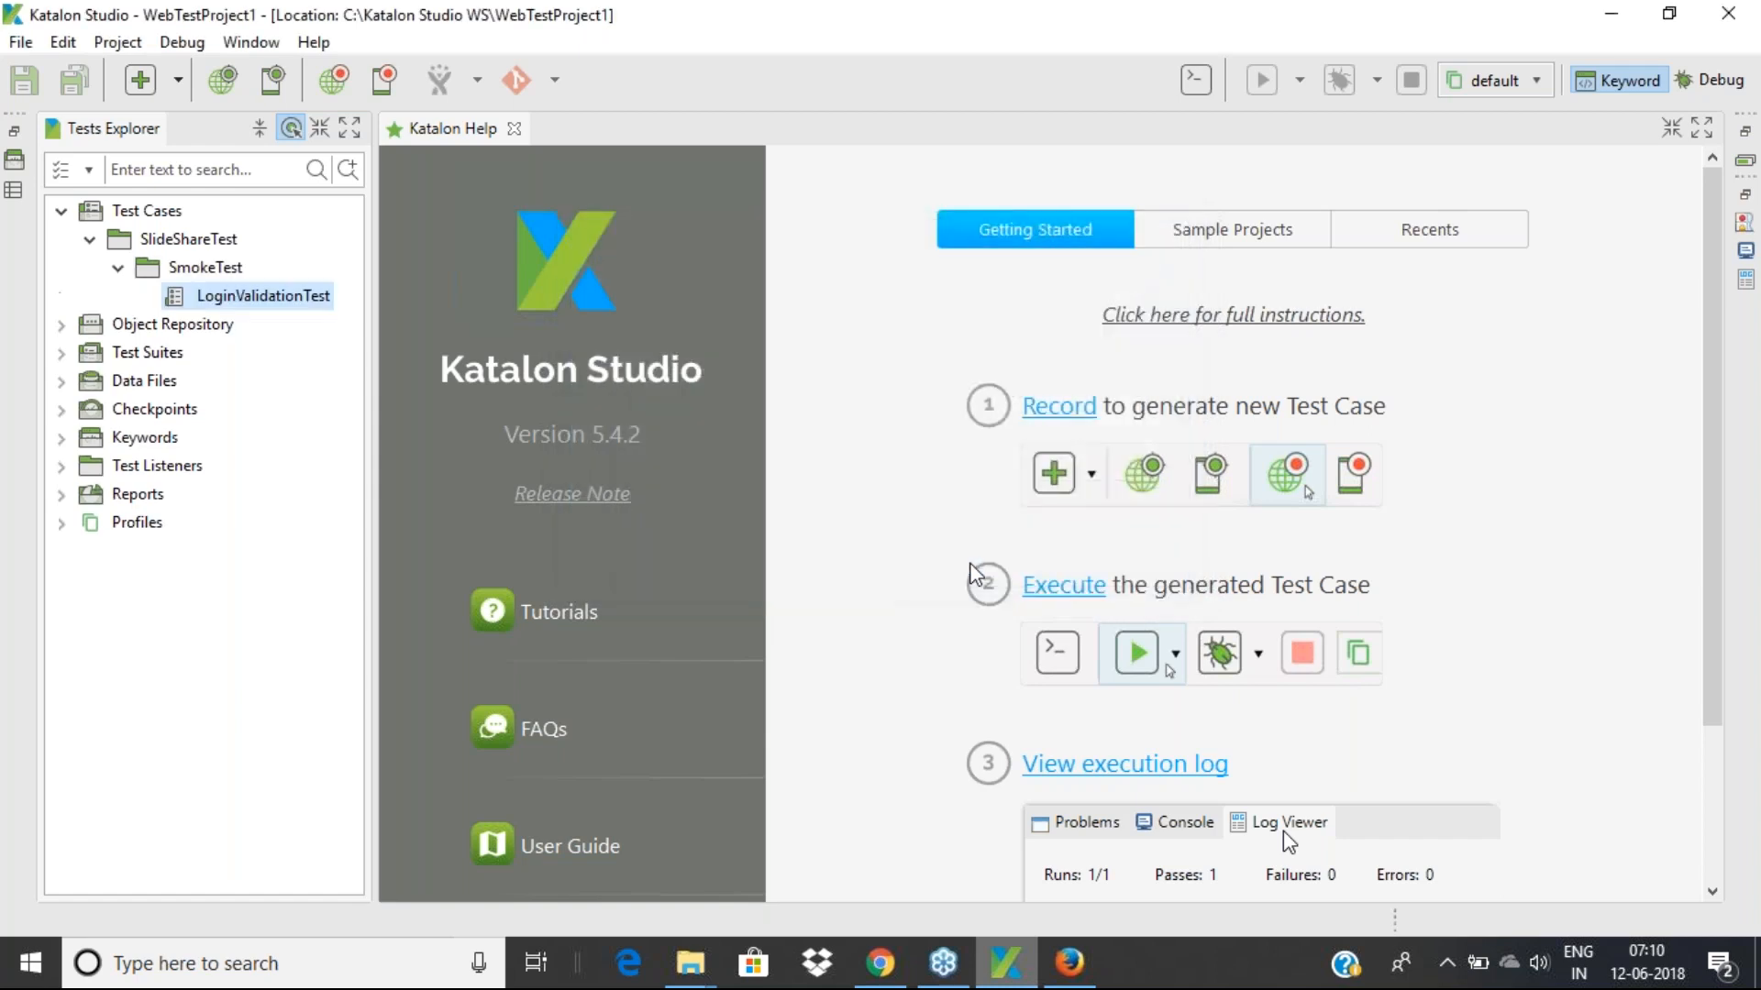
pyautogui.doubleClick(273, 297)
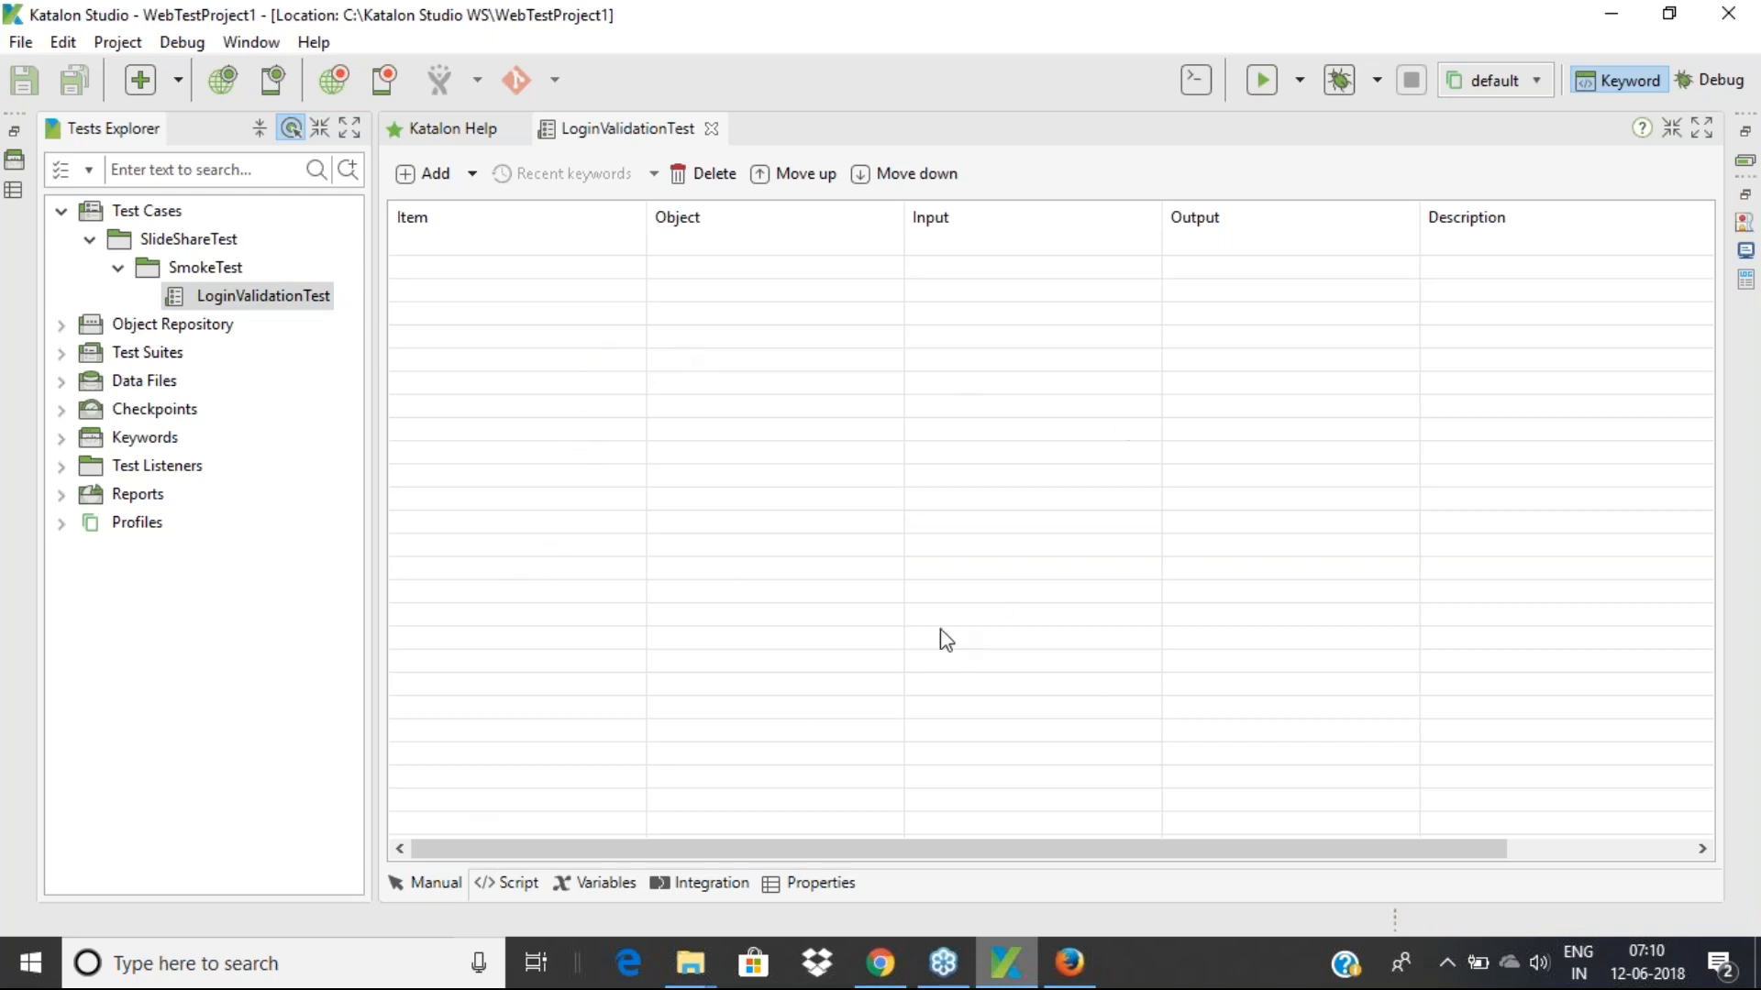
pyautogui.click(513, 885)
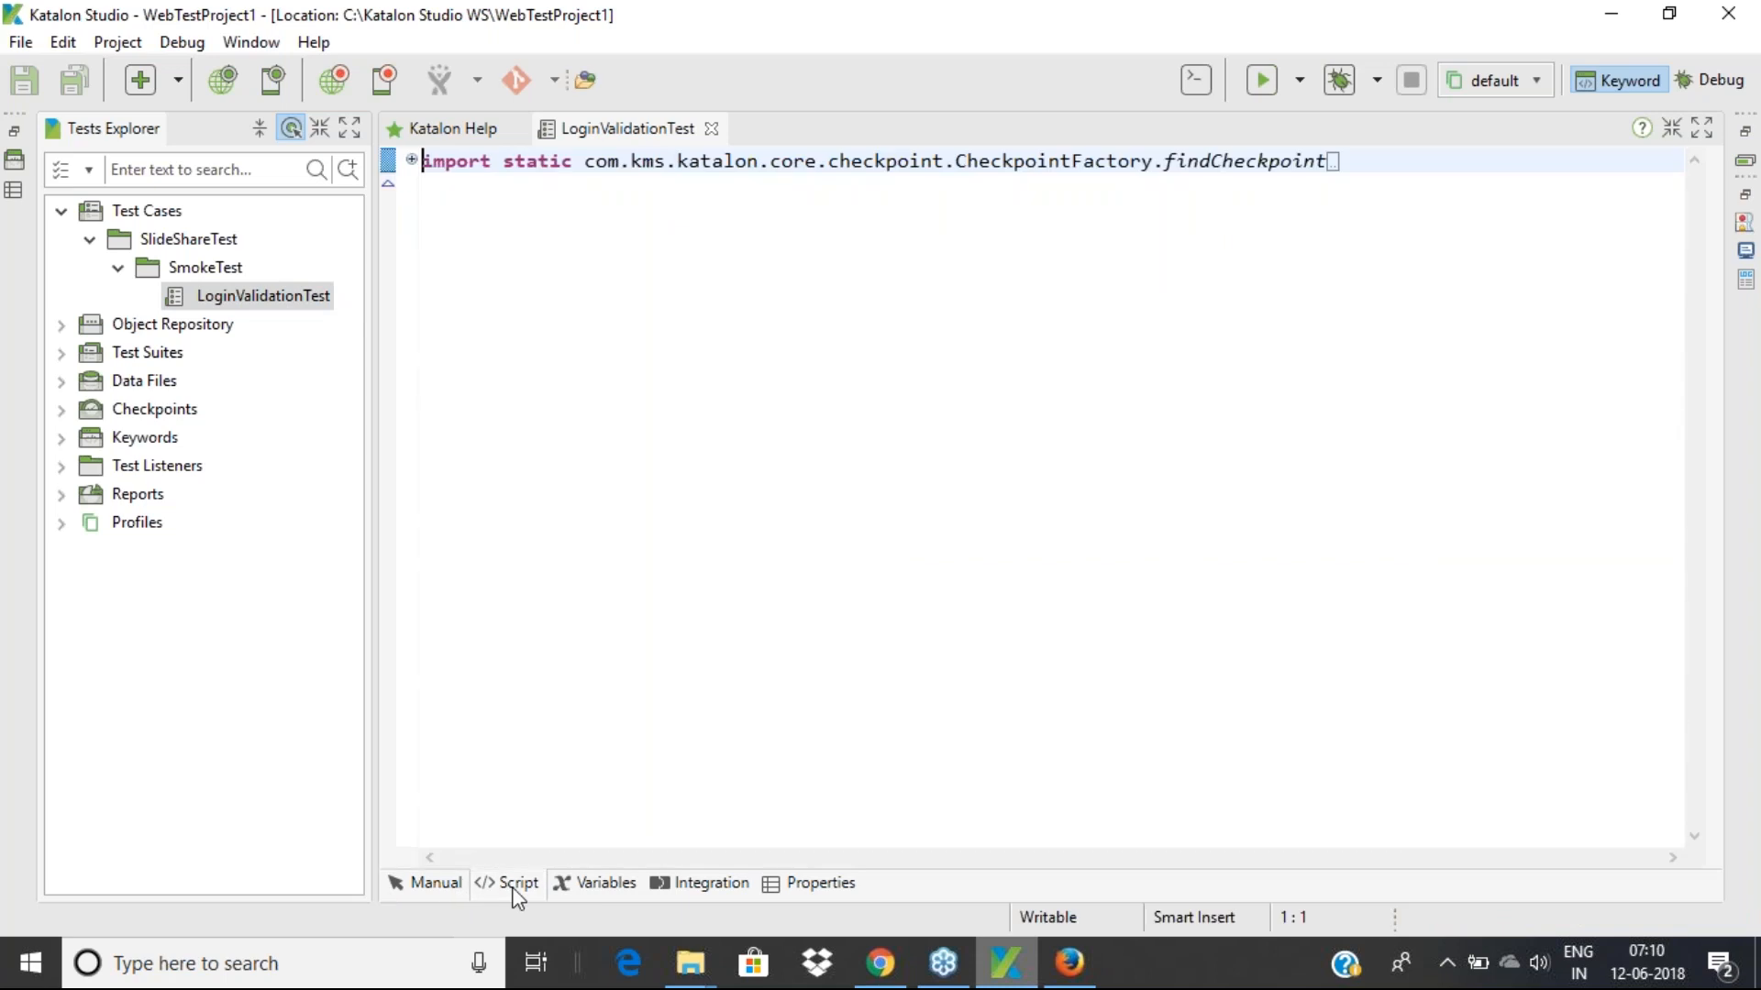
pyautogui.click(435, 887)
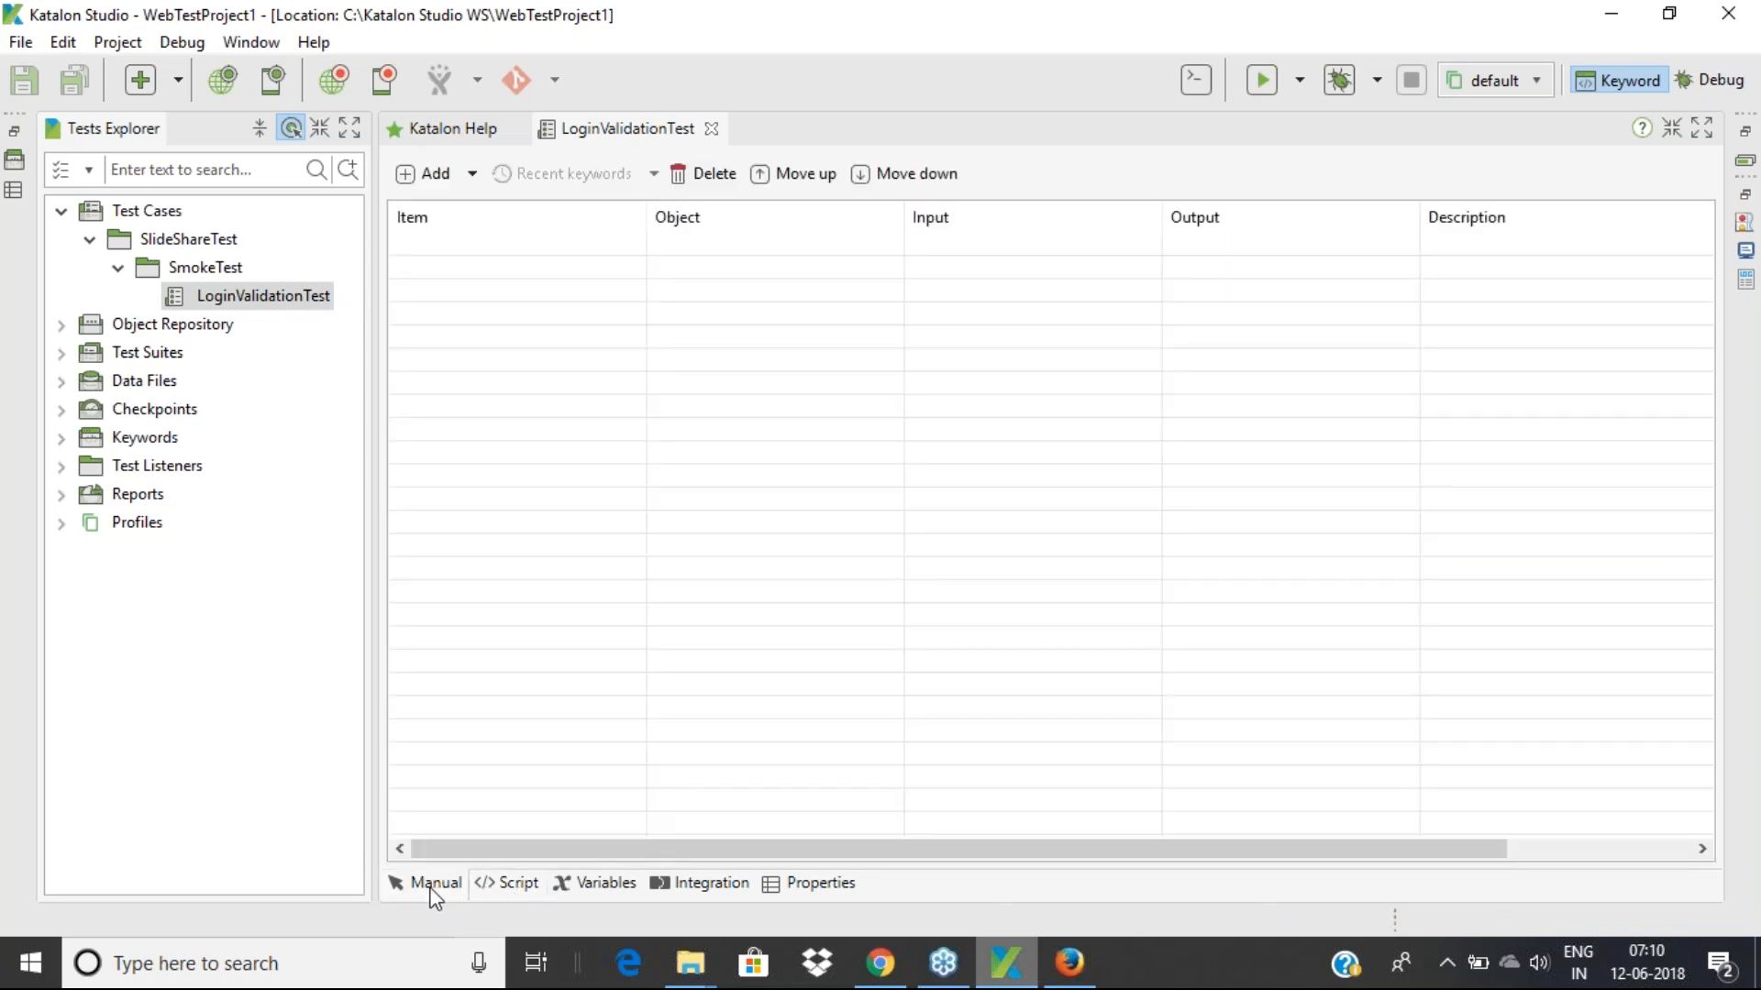
pyautogui.click(607, 882)
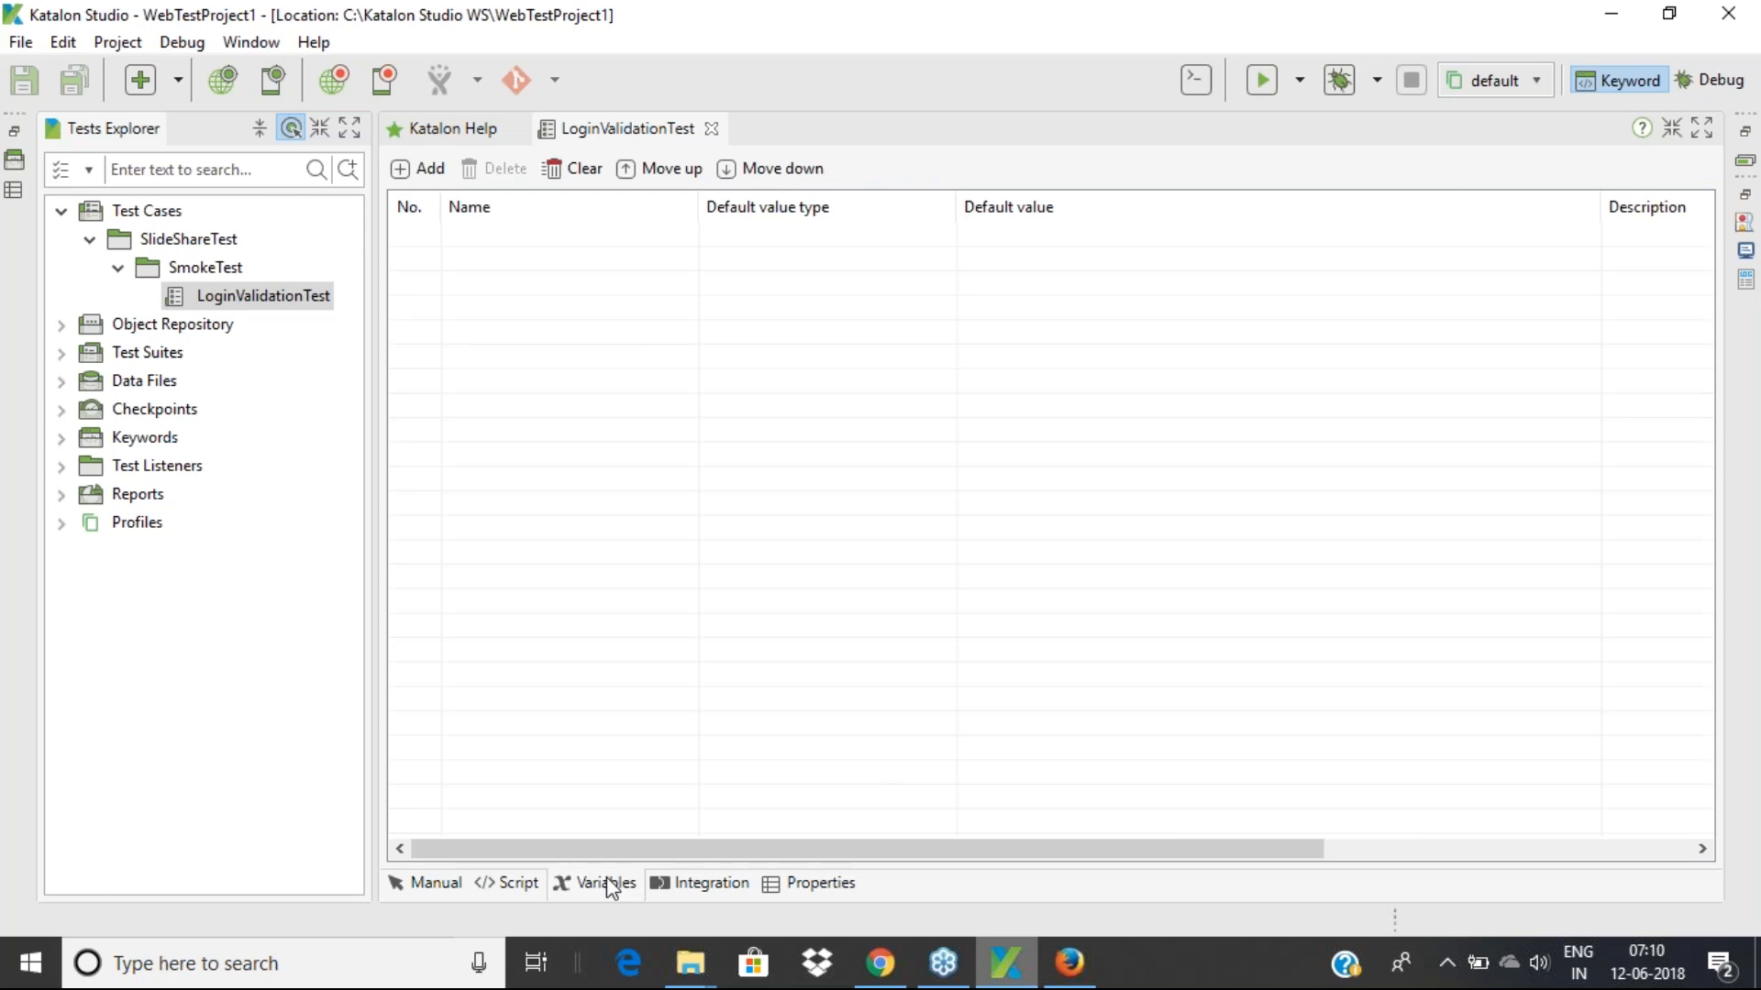
pyautogui.click(719, 888)
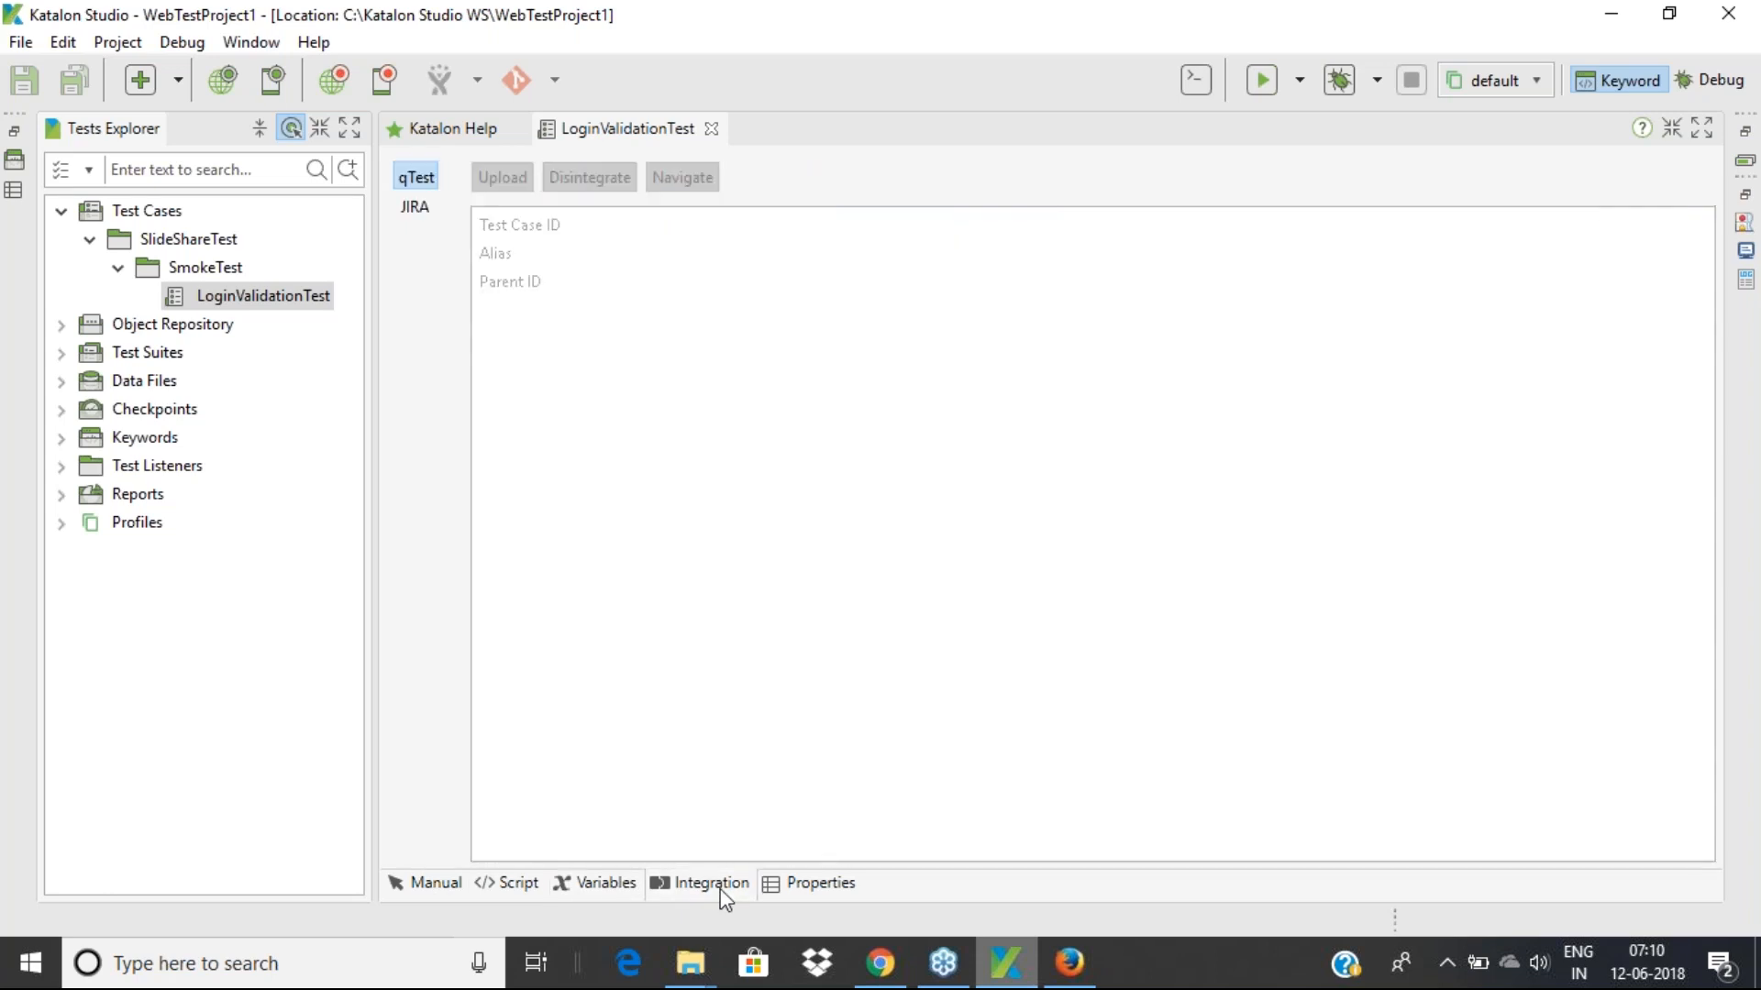
# Review the qTest and JIRA integration fields, then view the test case properties
pyautogui.click(409, 210)
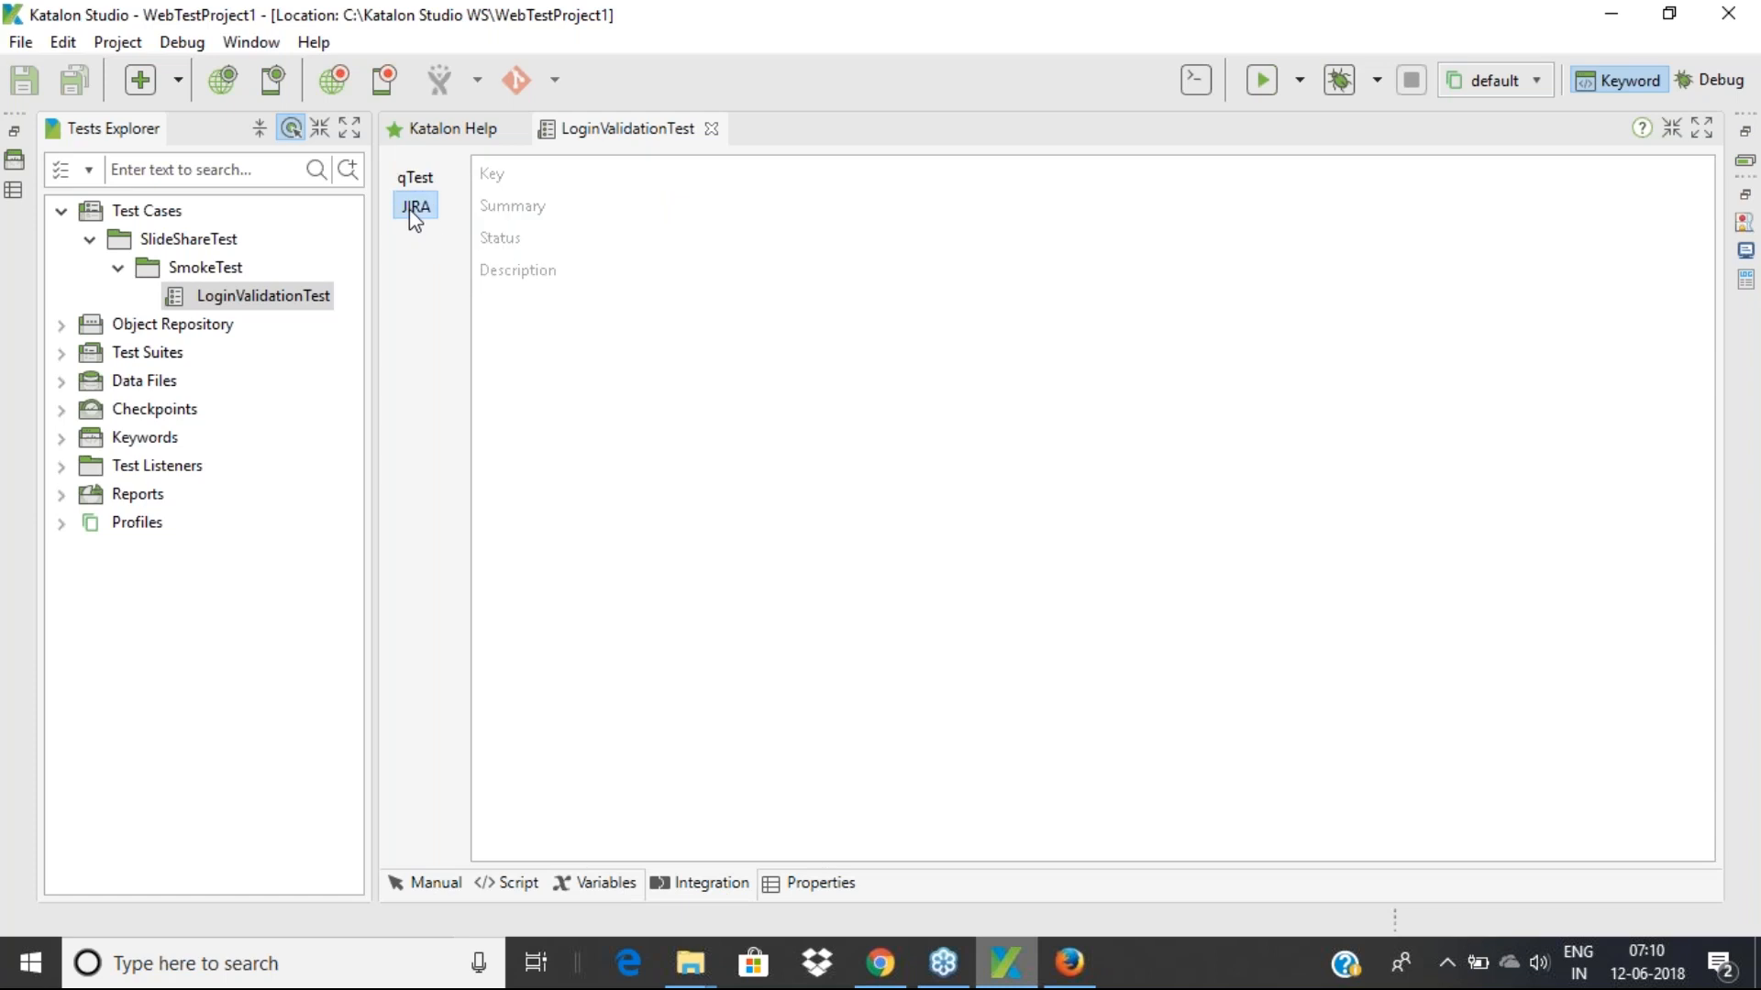
pyautogui.click(409, 178)
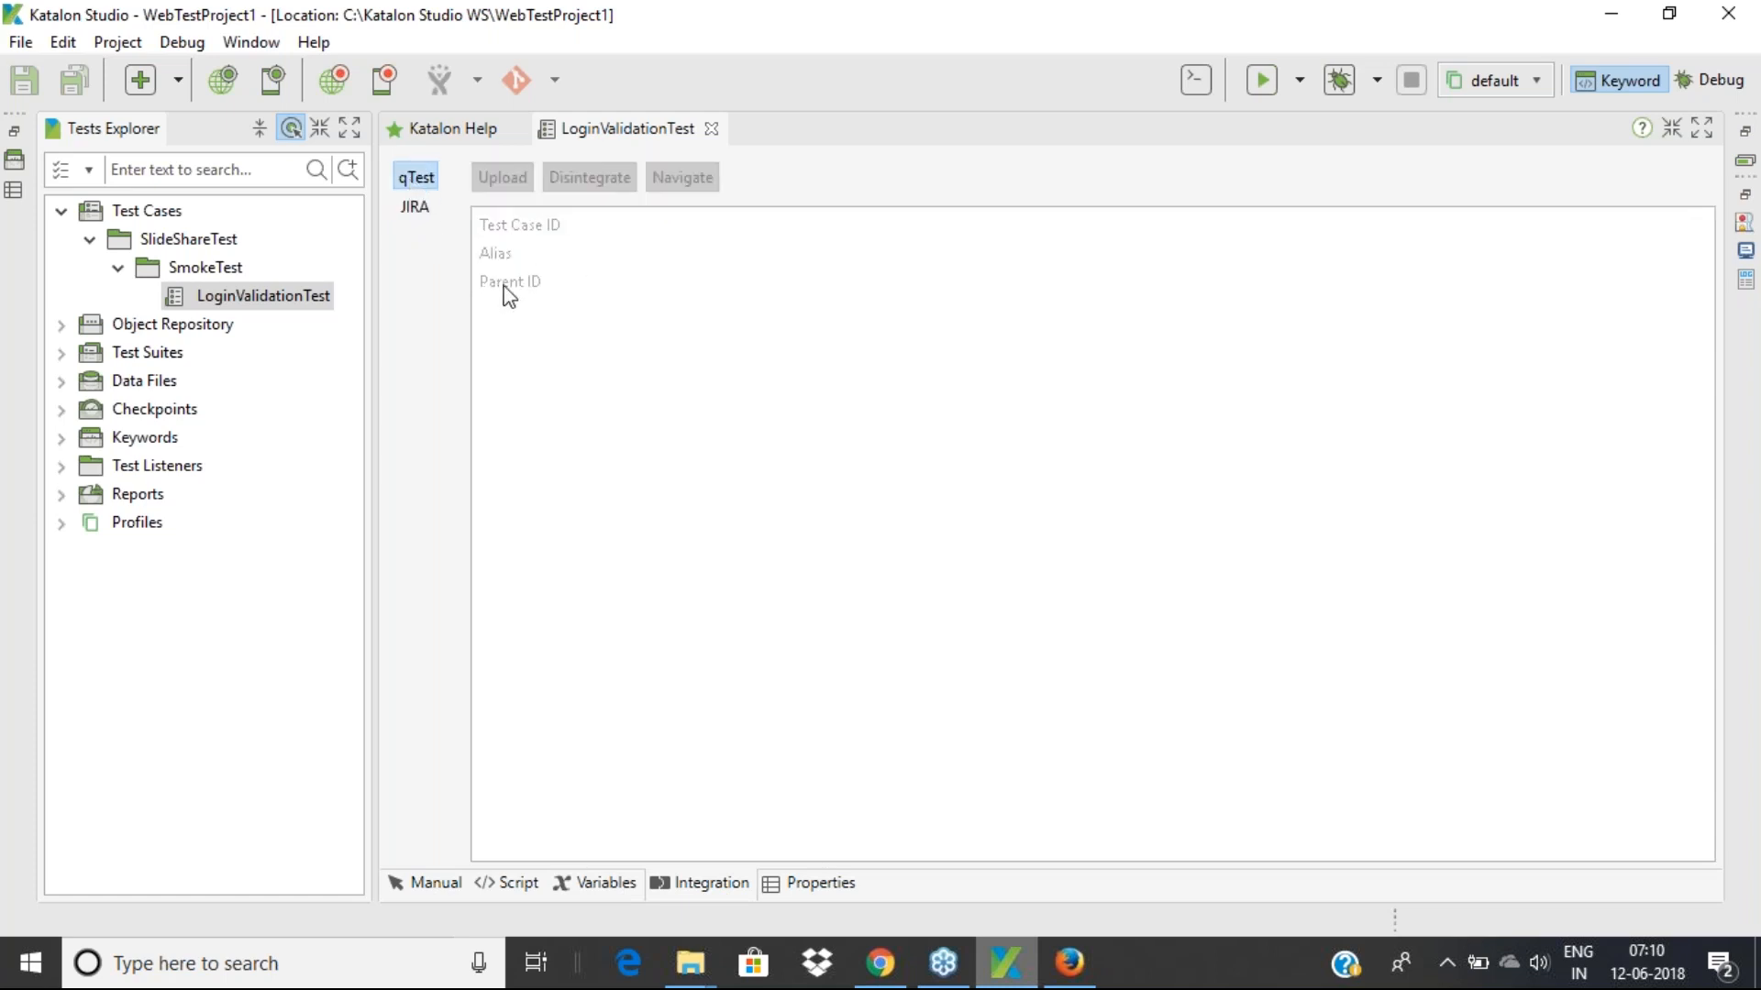
pyautogui.click(420, 210)
pyautogui.click(416, 181)
pyautogui.click(806, 891)
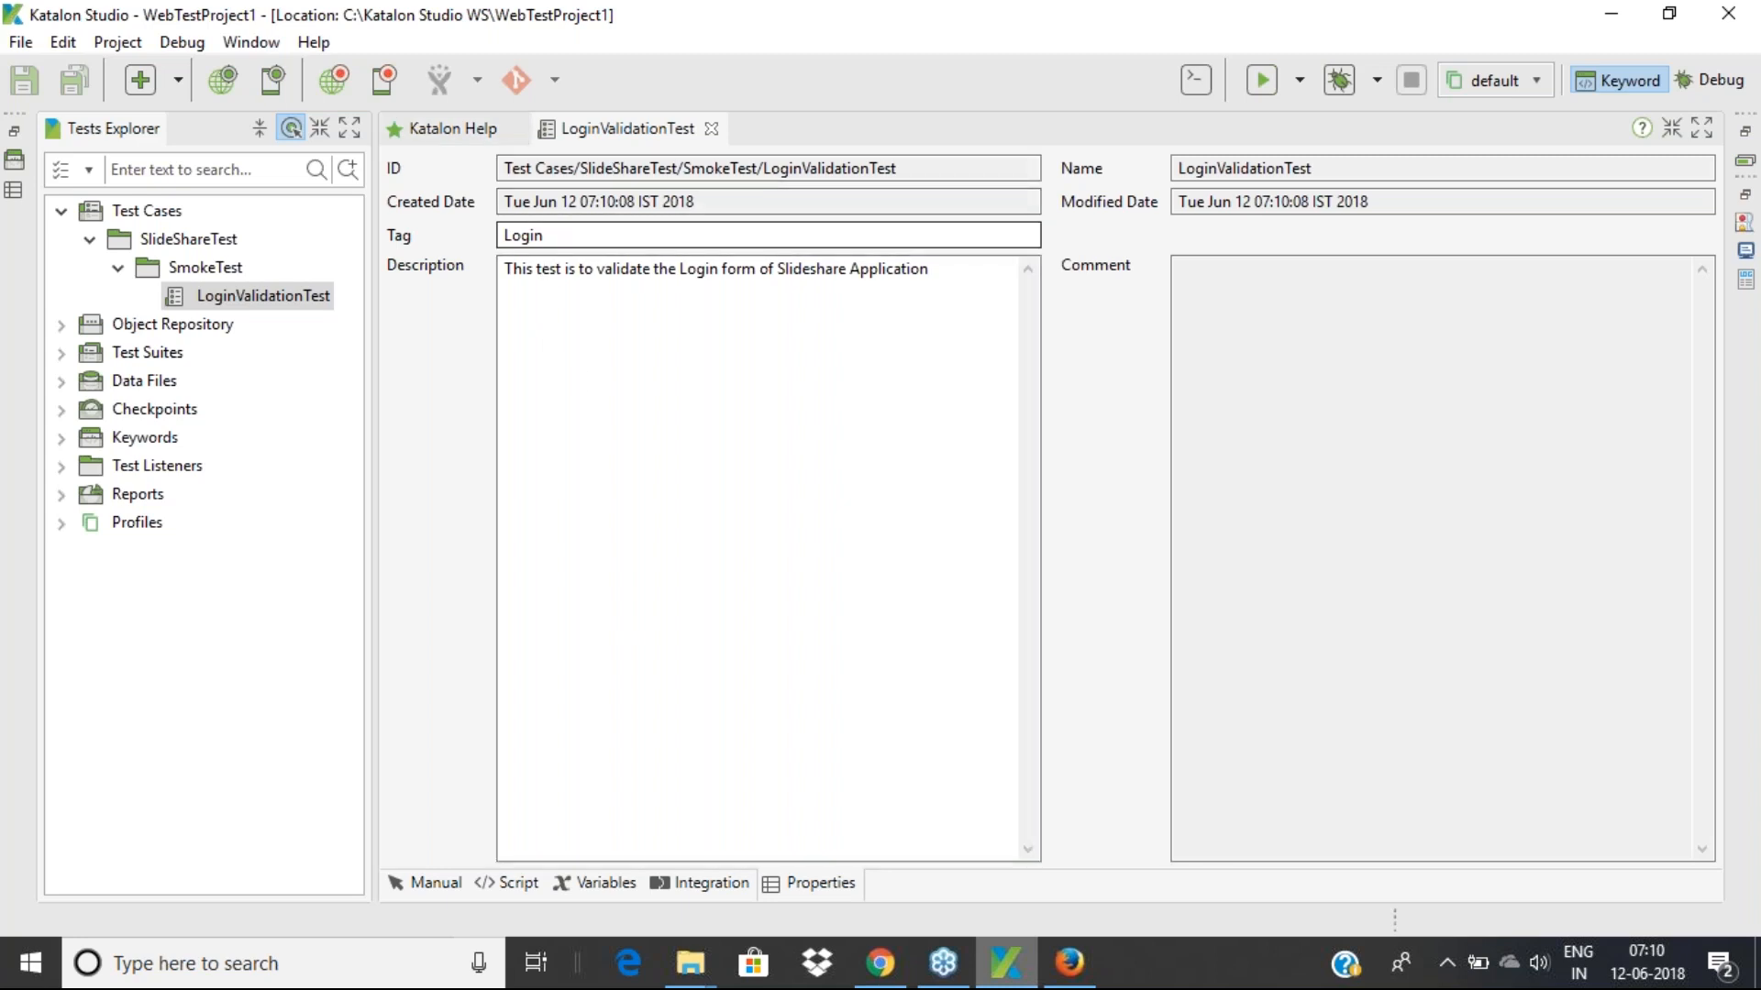
# Inspect the script, which holds only the import line, then return to the Manual view
pyautogui.click(438, 882)
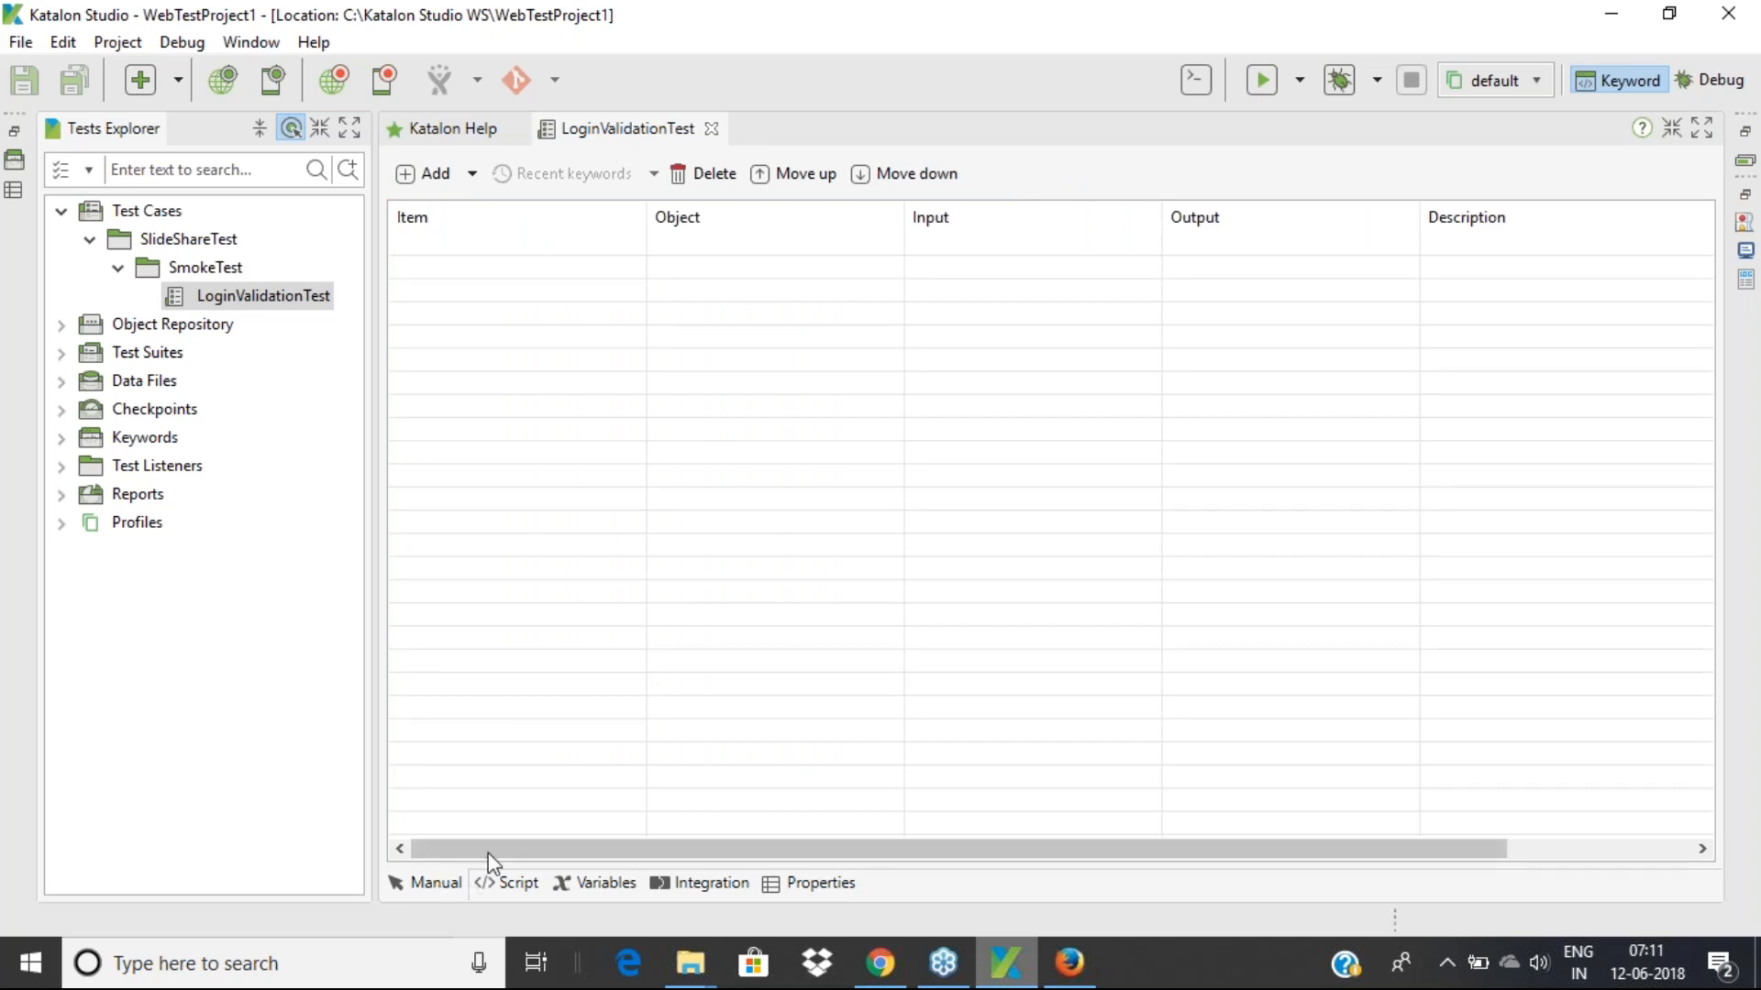
pyautogui.click(515, 885)
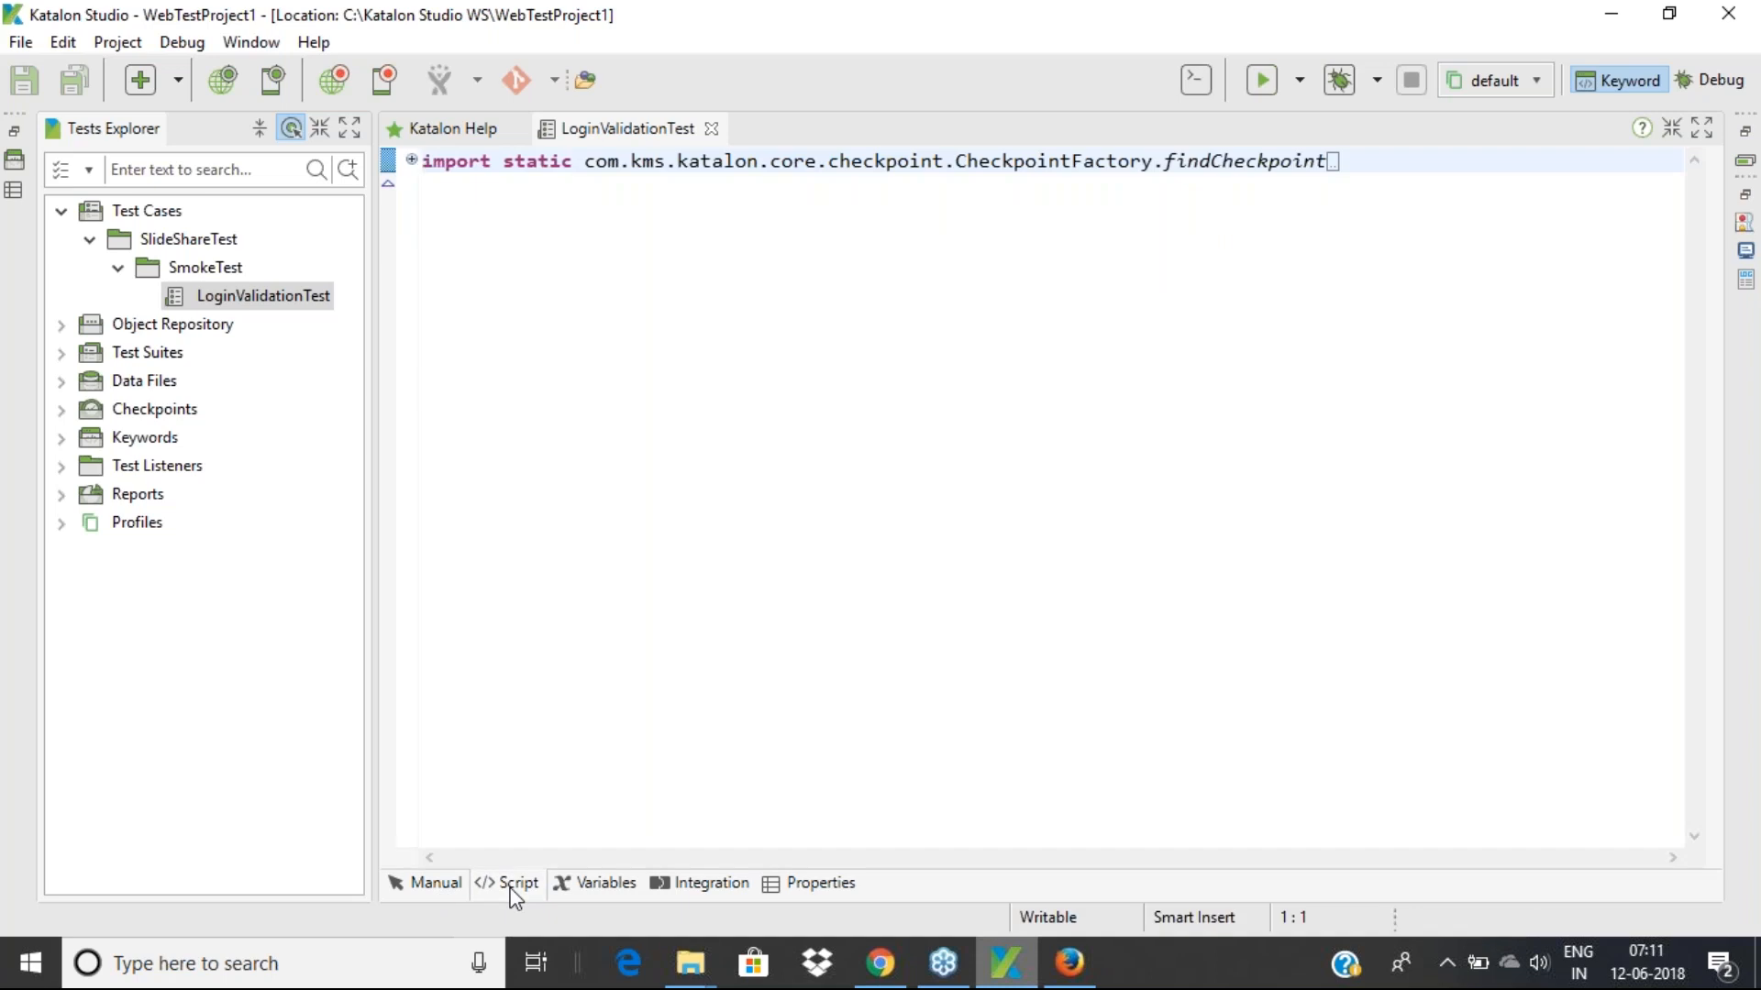
pyautogui.click(453, 210)
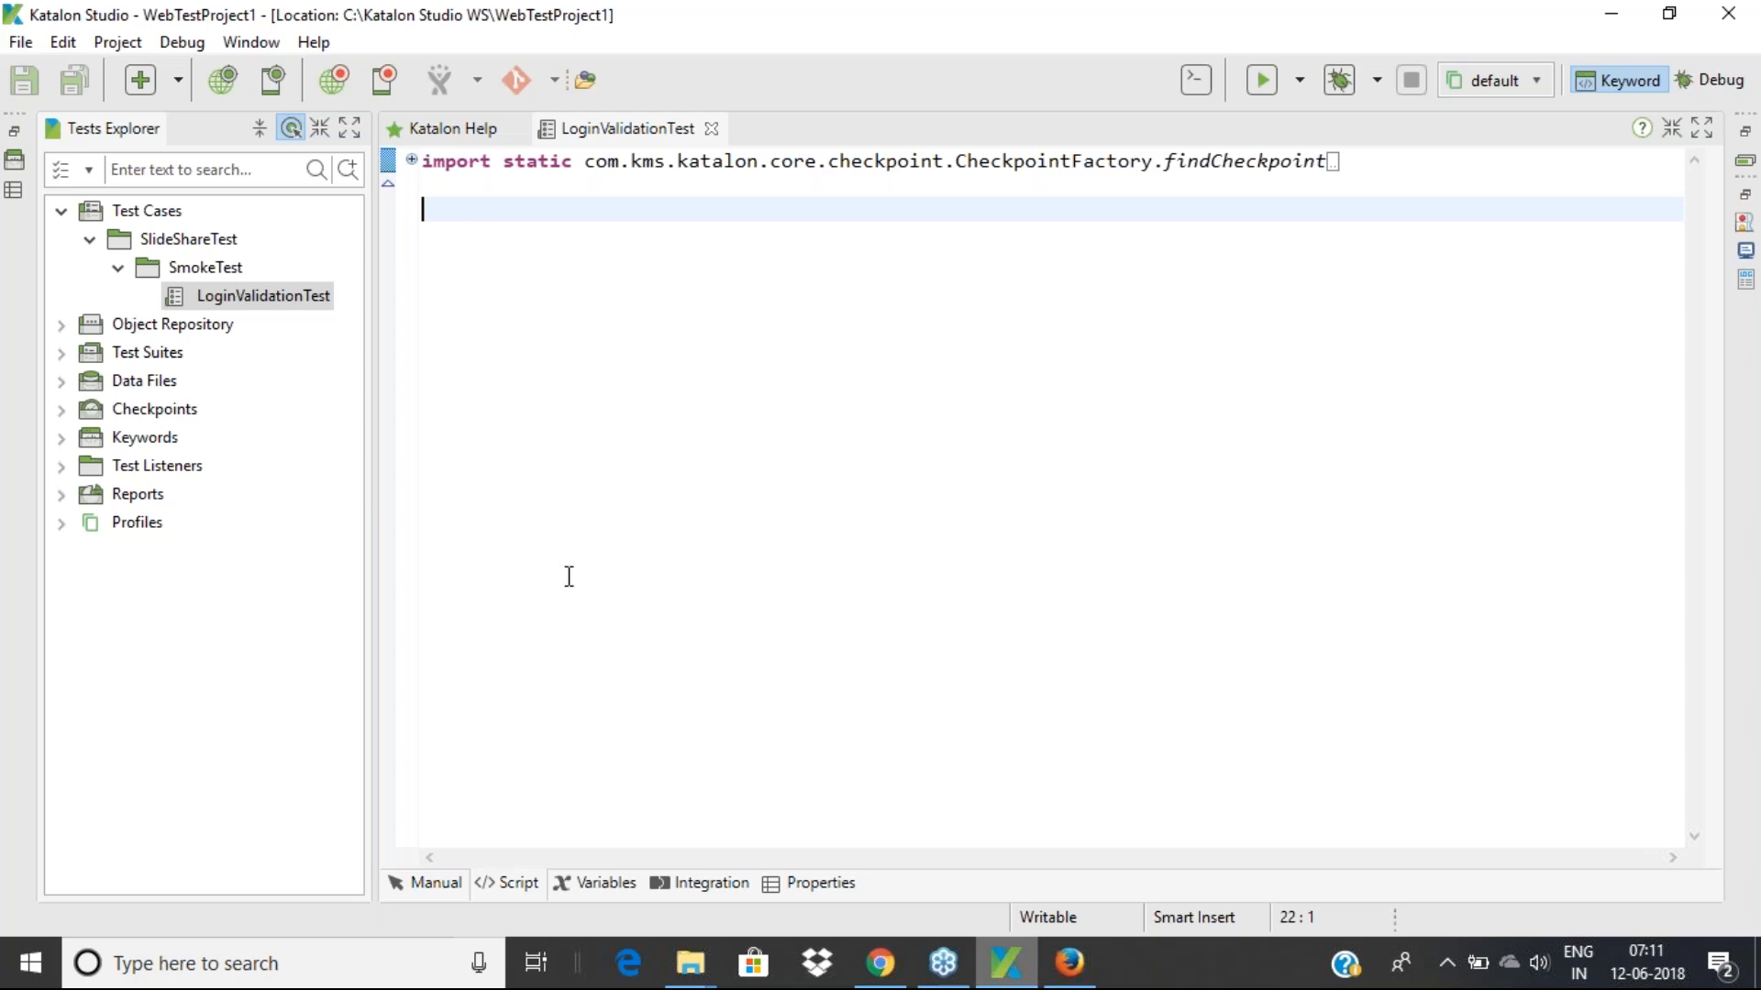
pyautogui.click(427, 884)
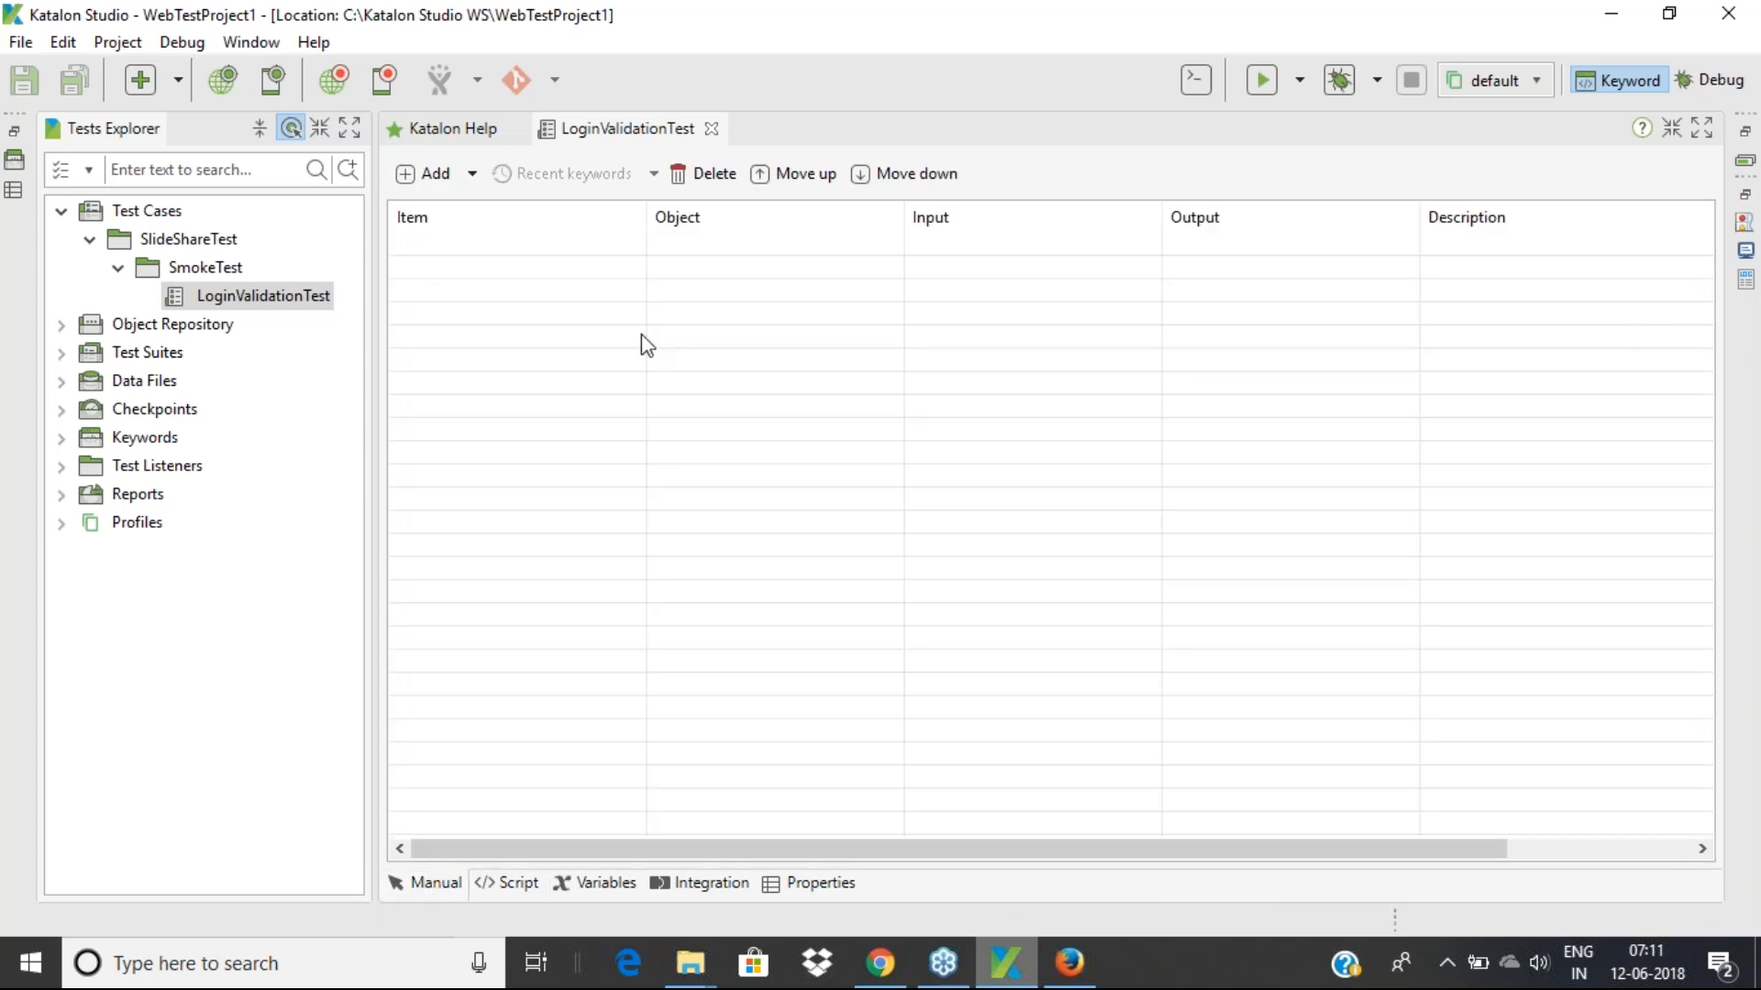
# Un-maximize the Katalon window so the Firefox window shows beside it
pyautogui.moveTo(781, 16); pyautogui.dragTo(654, 34)
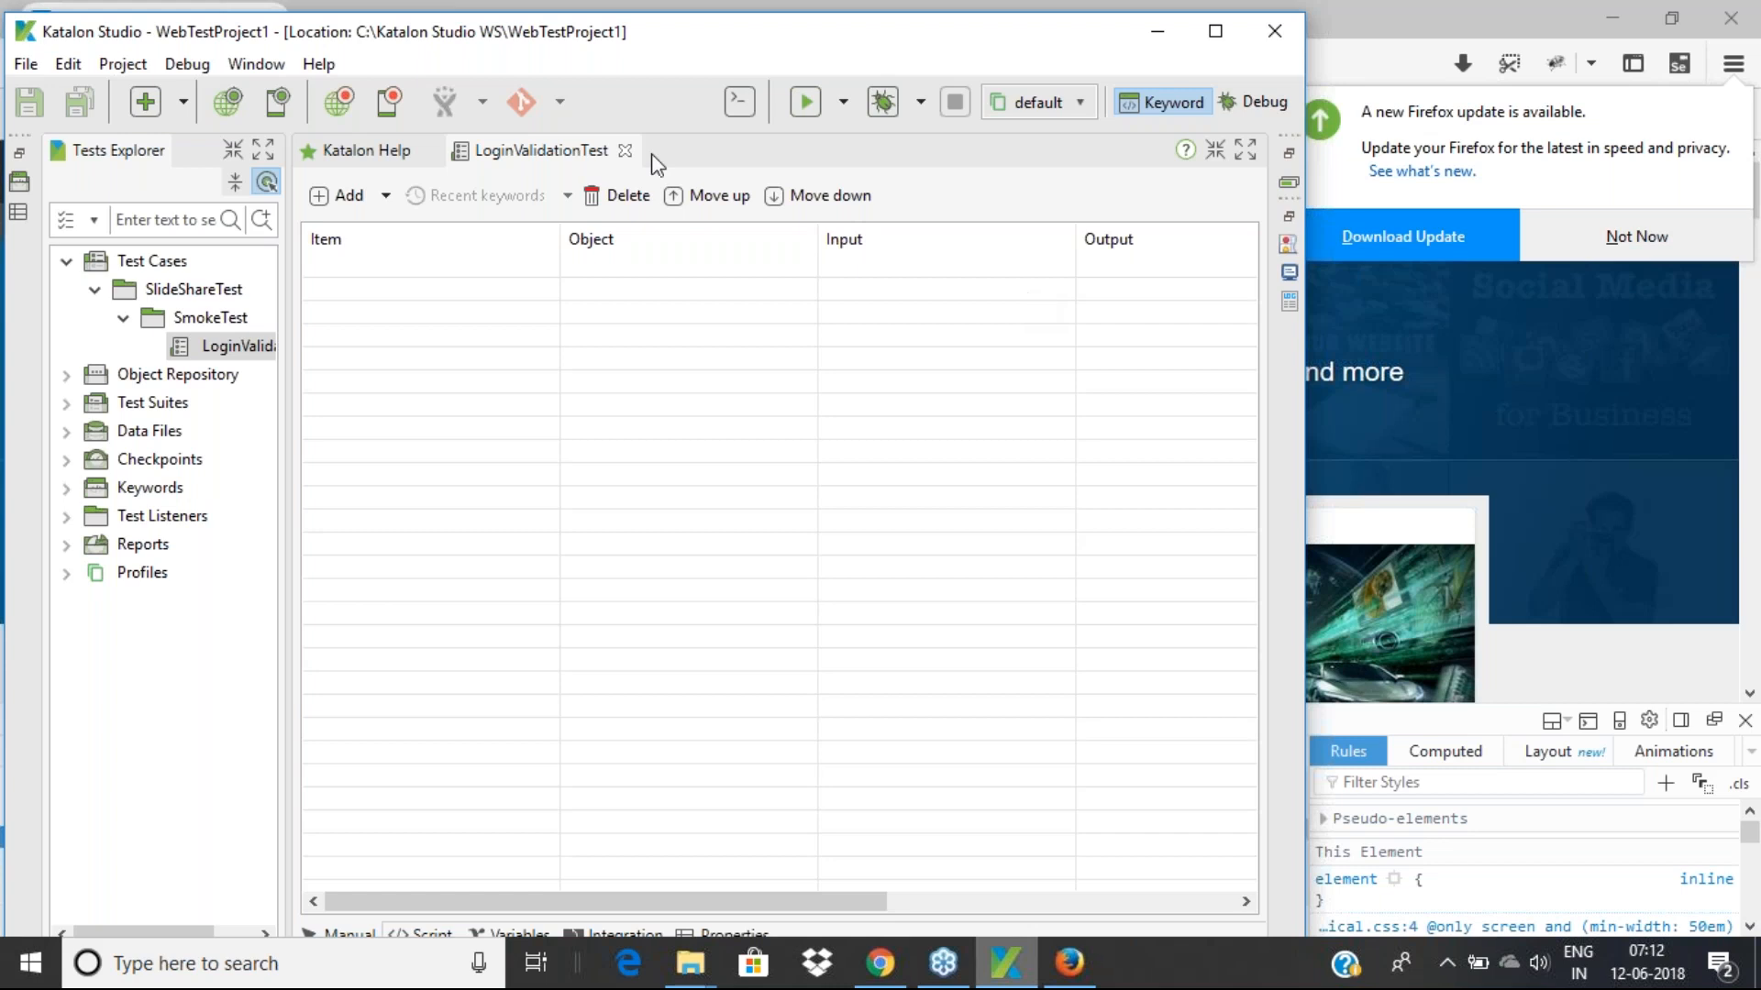
pyautogui.click(341, 103)
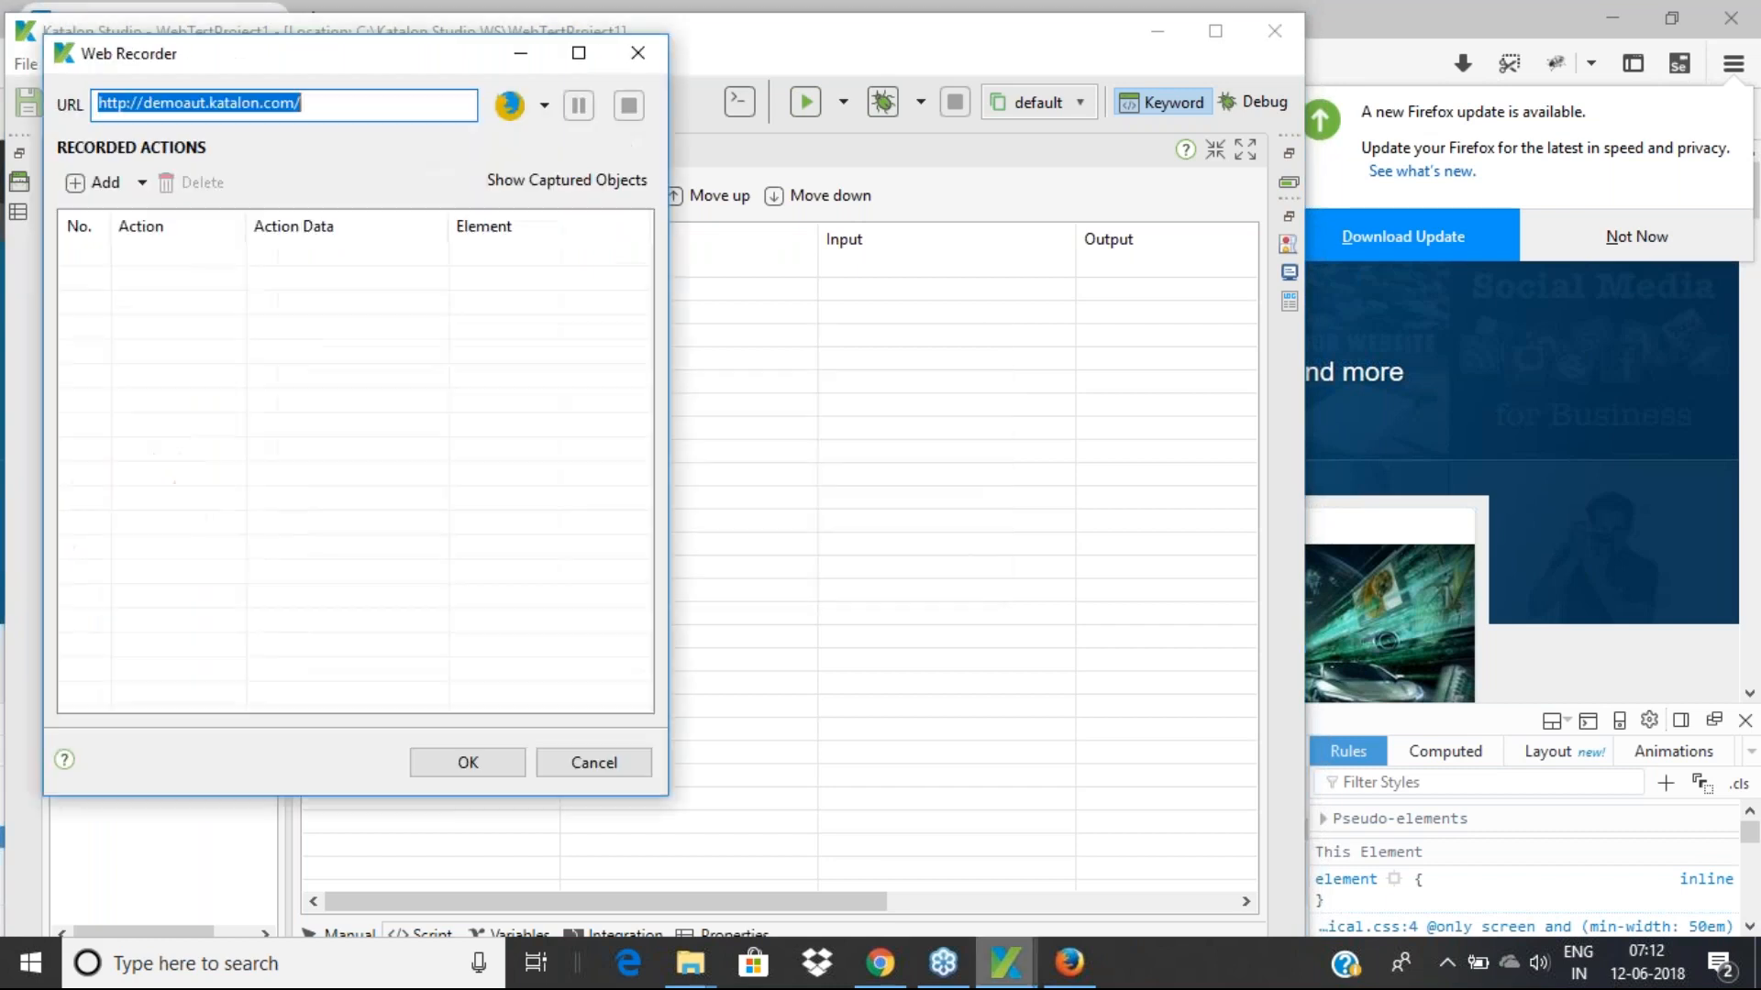
pyautogui.moveTo(369, 55); pyautogui.dragTo(639, 120)
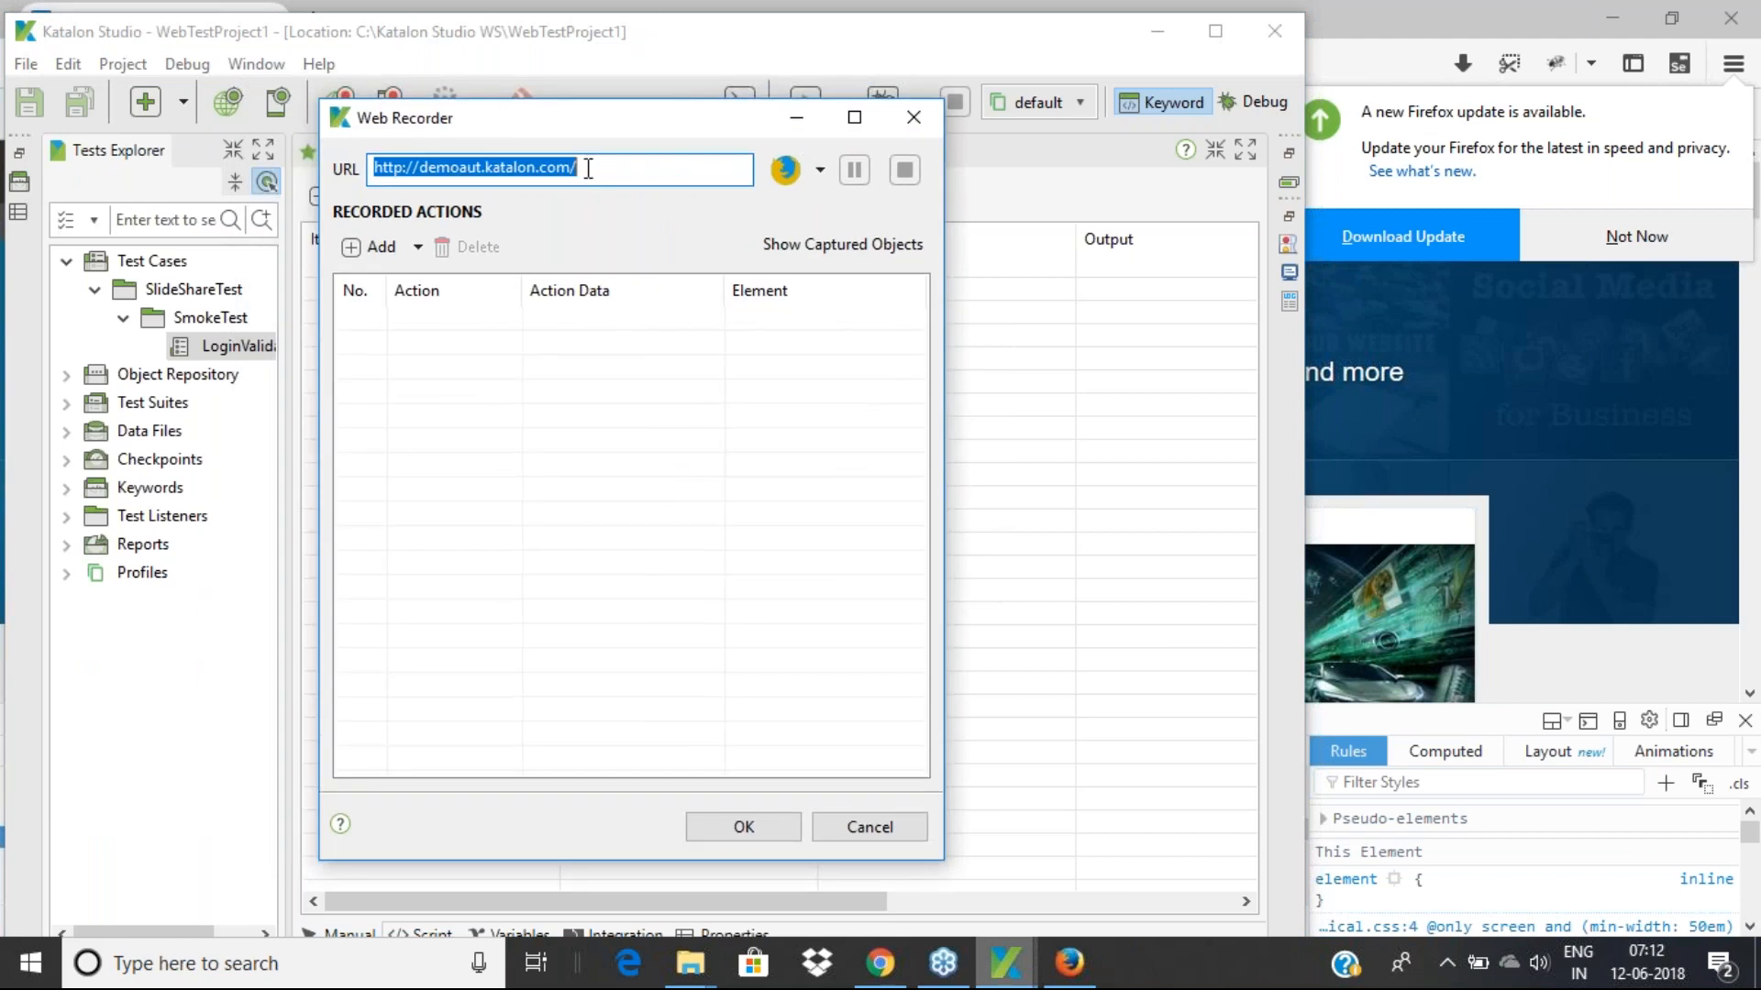
pyautogui.click(881, 964)
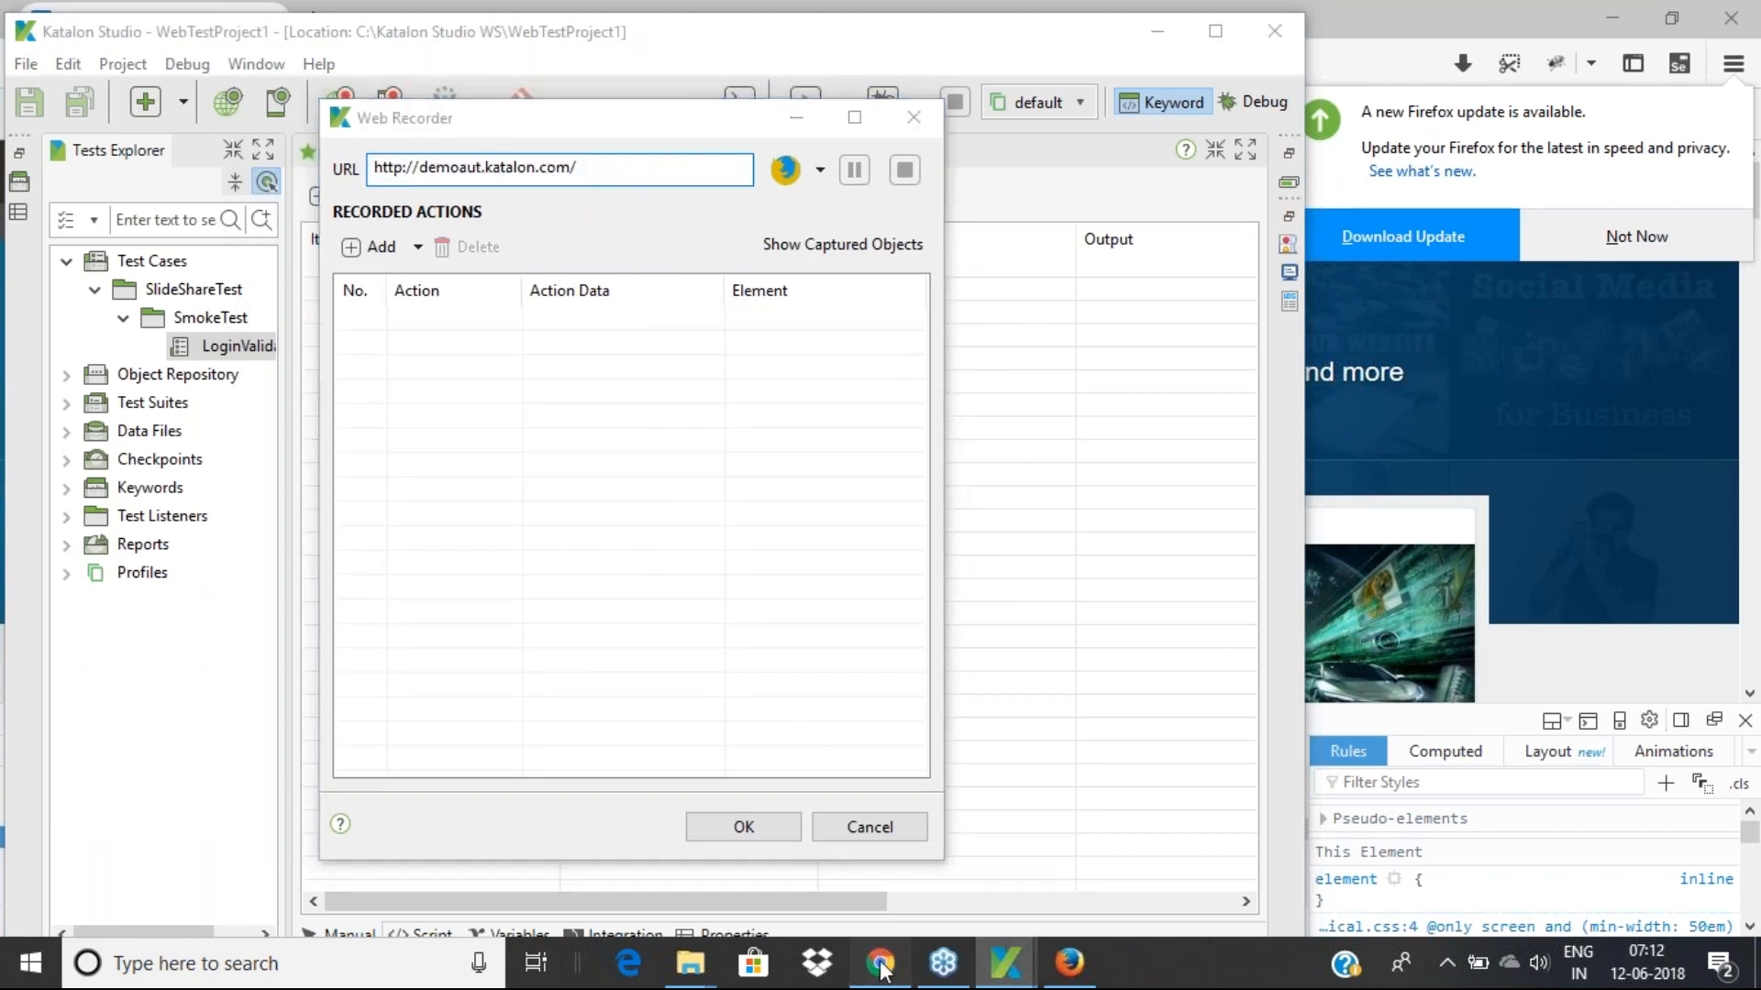
pyautogui.click(1085, 980)
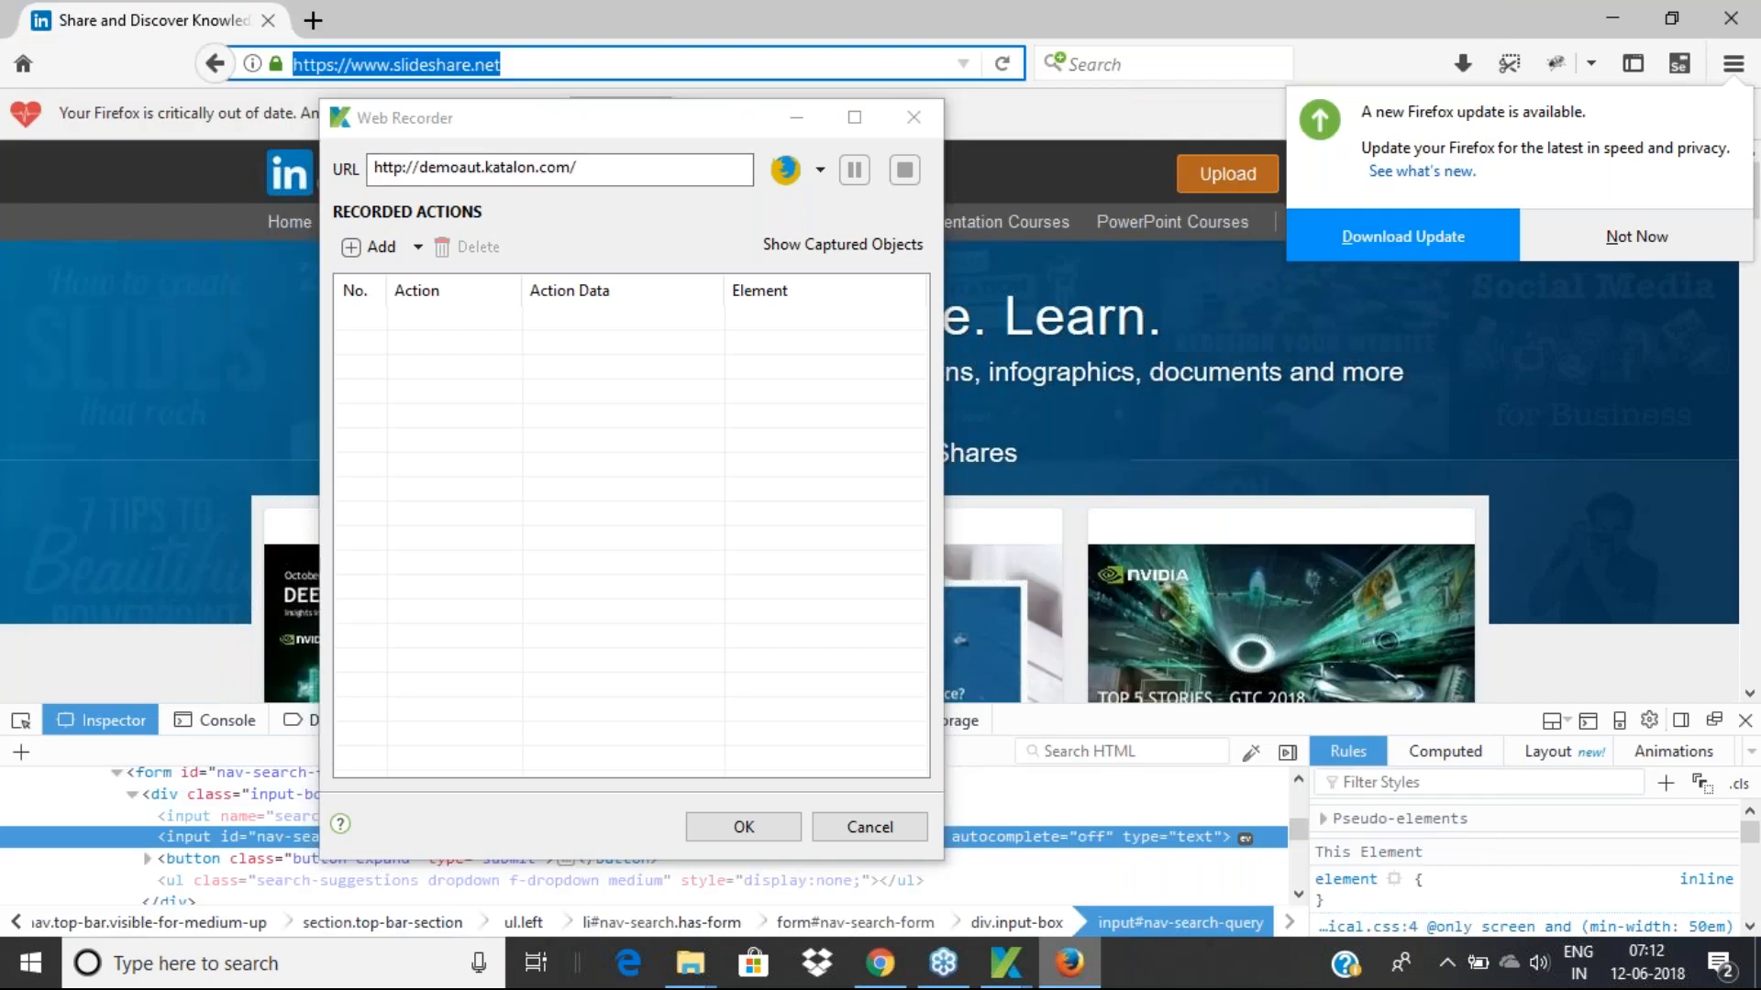
pyautogui.click(601, 173)
pyautogui.moveTo(601, 172); pyautogui.dragTo(353, 168)
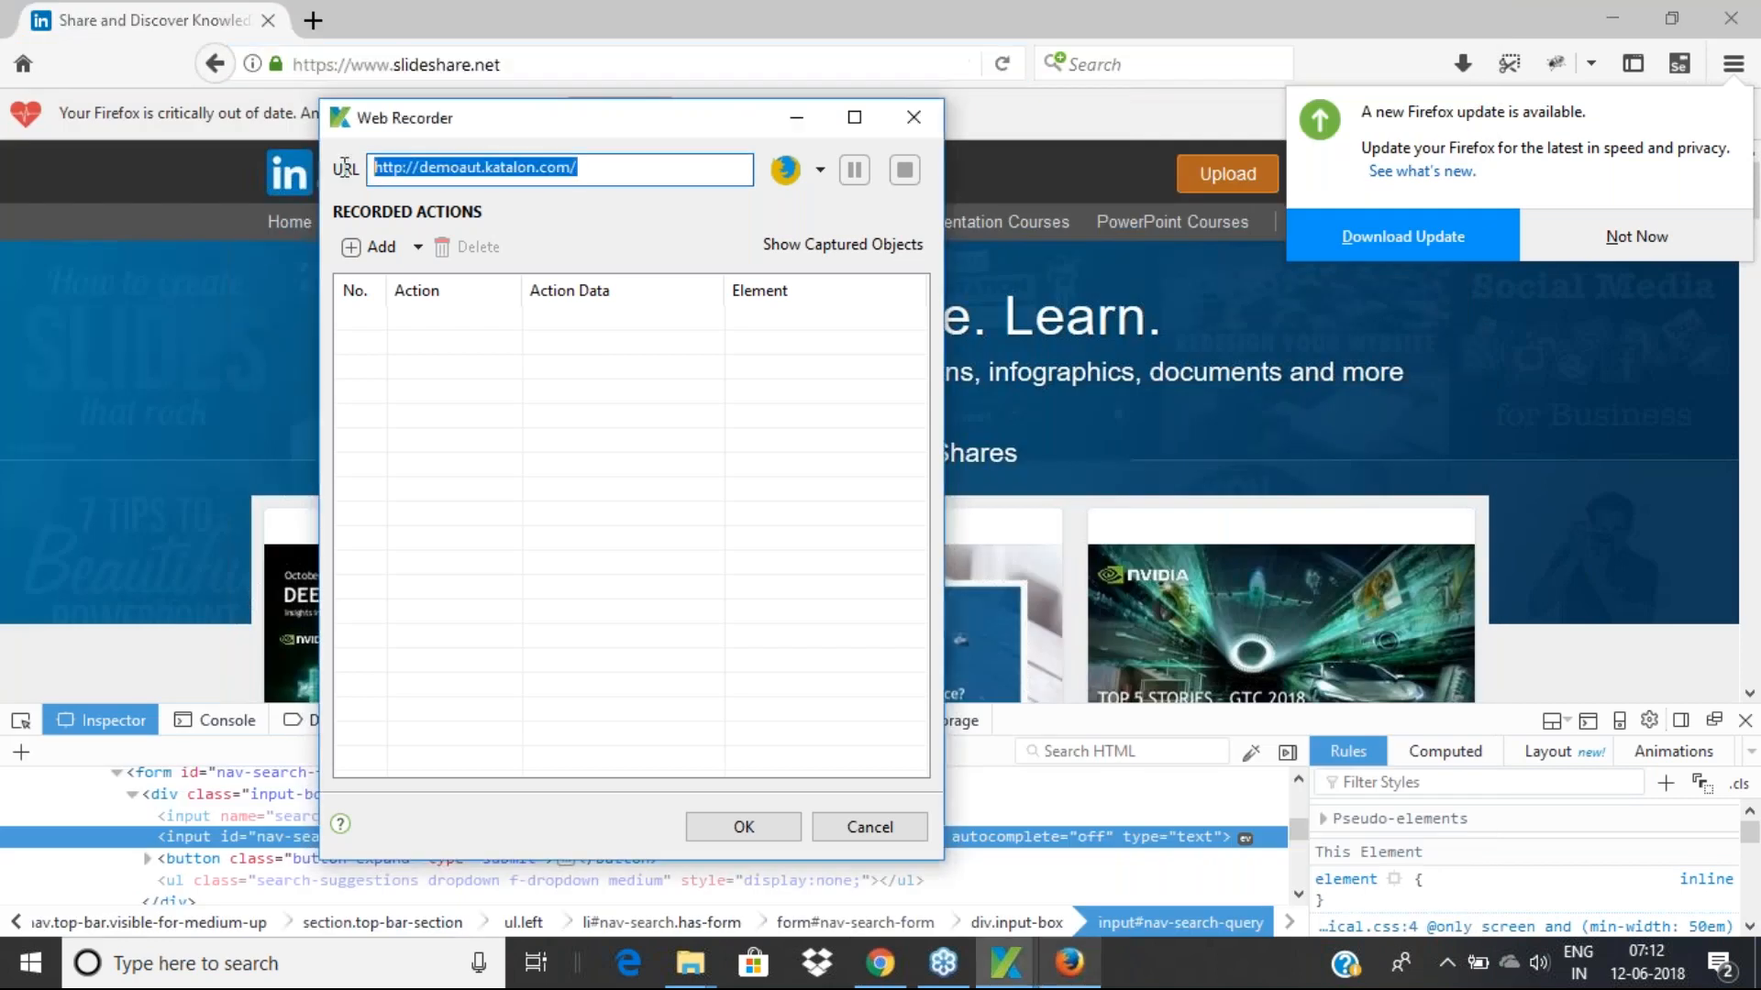
pyautogui.write('https://www.slideshare.net/')
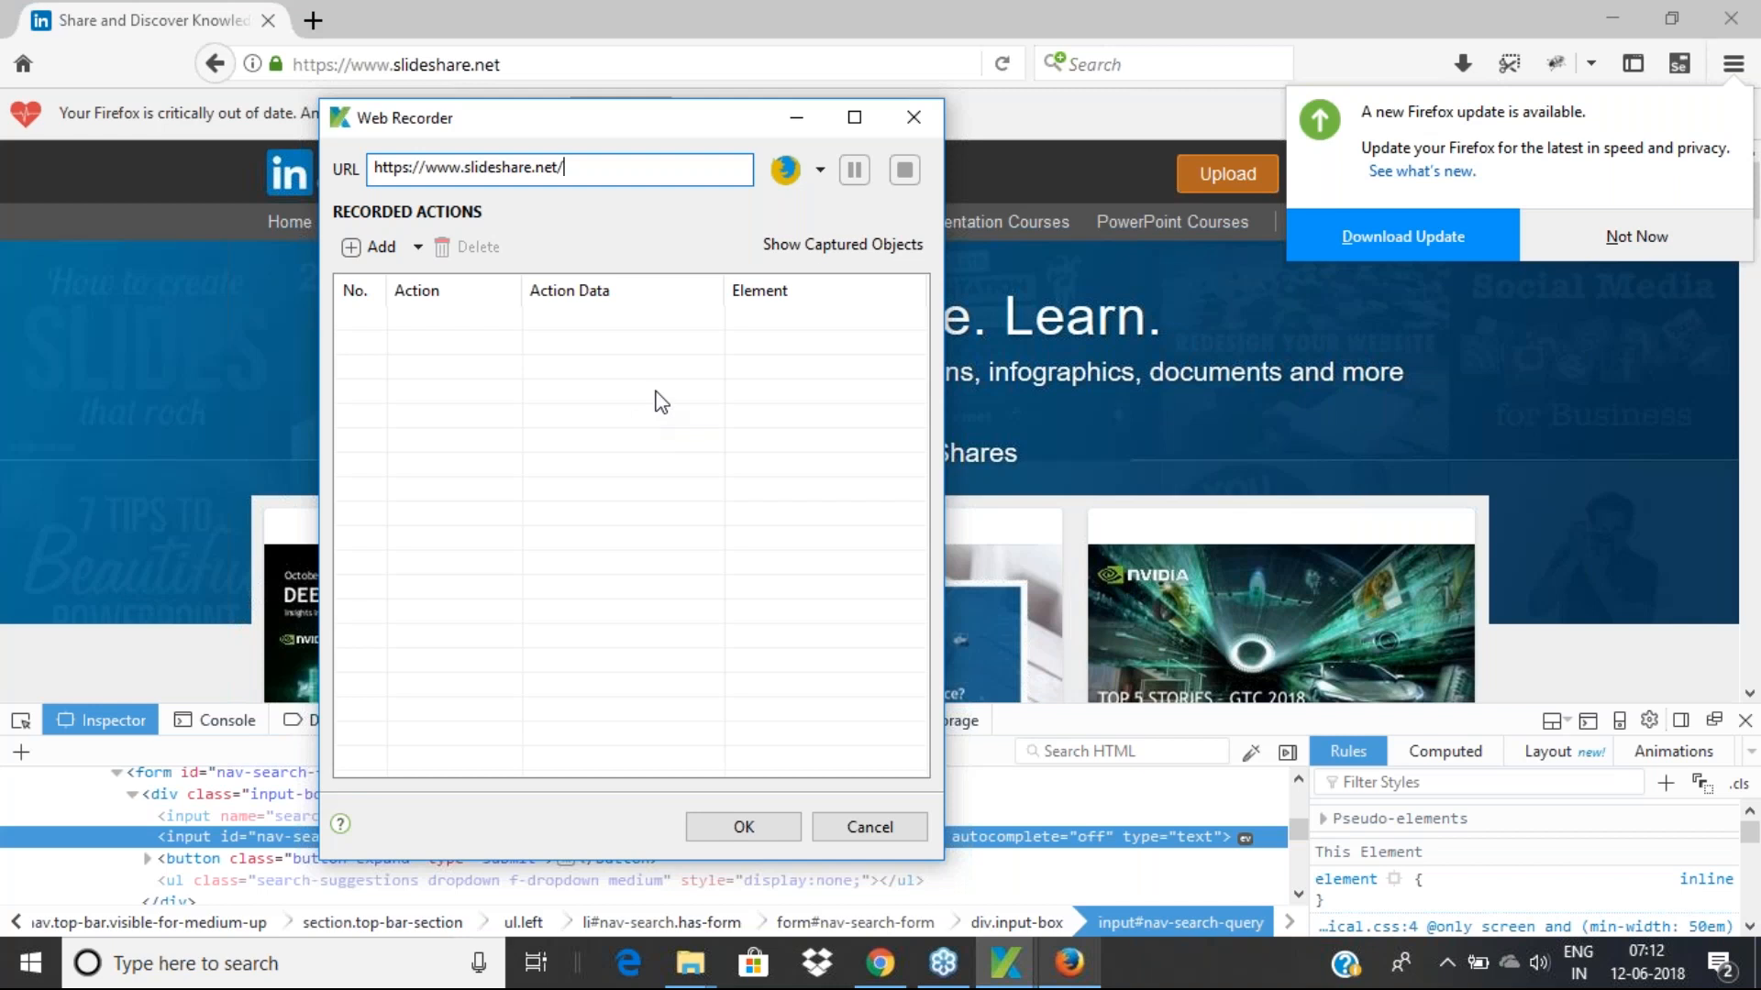
pyautogui.click(821, 172)
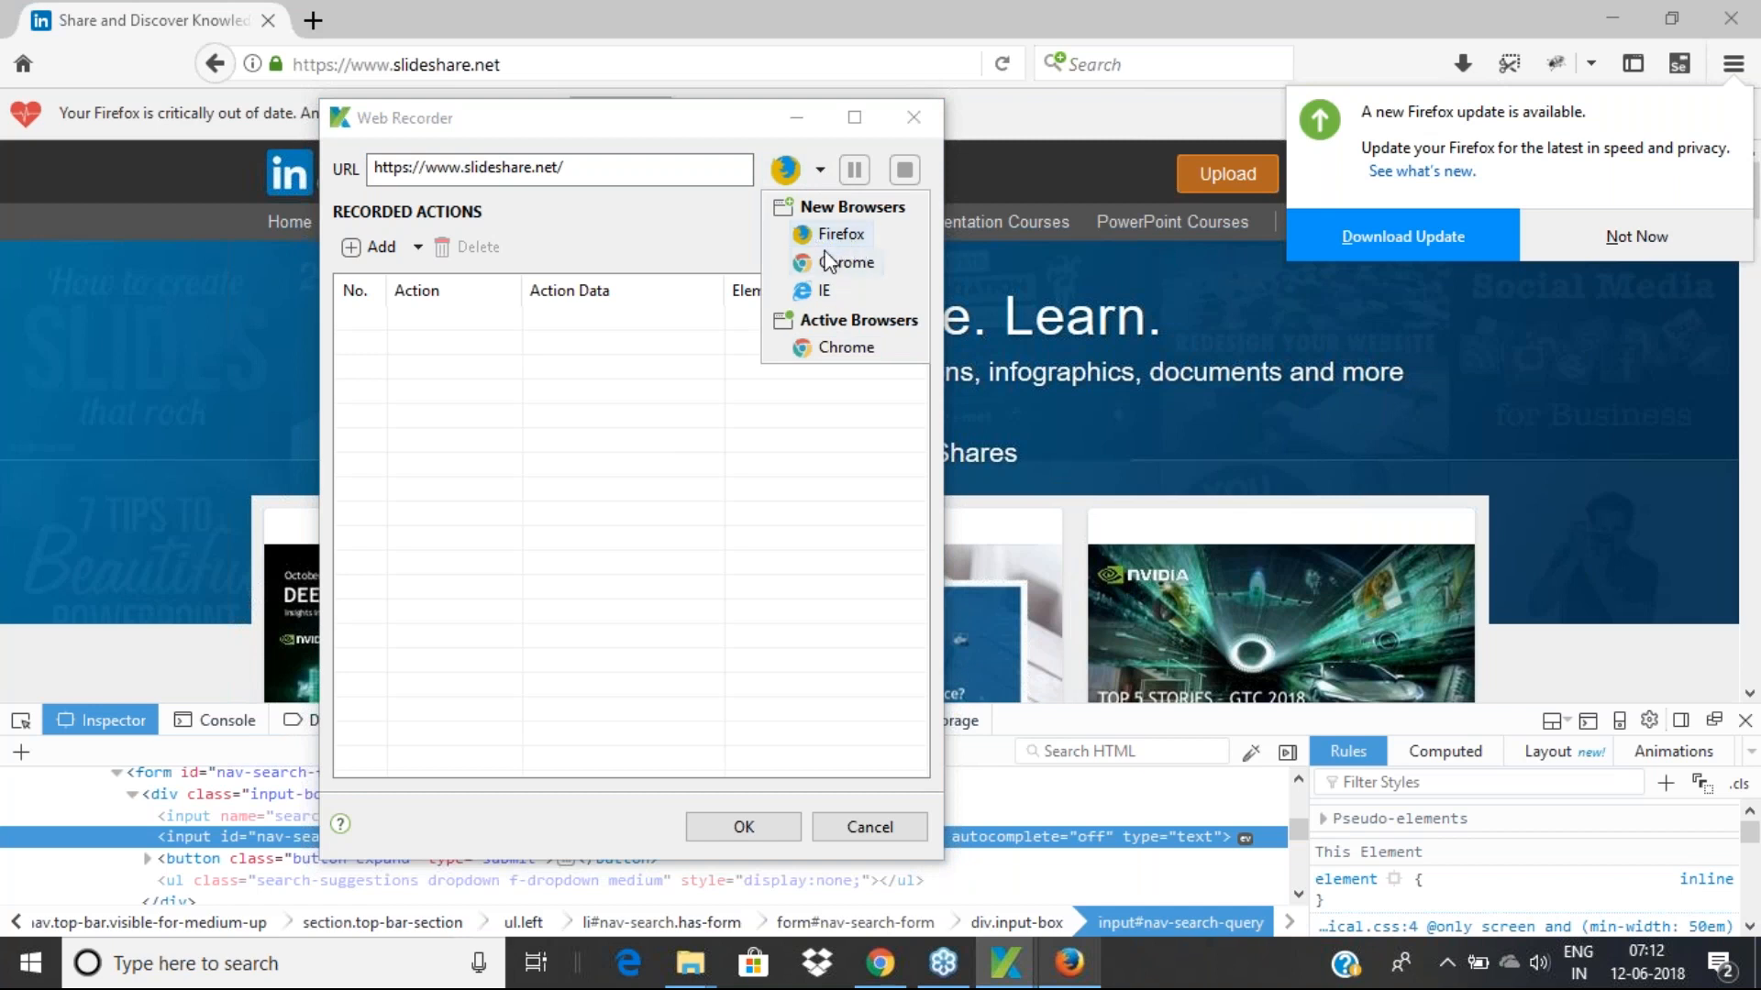
# Pick the active Chrome browser, dismiss the extension notice, cancel the recorder and return to Katalon
pyautogui.click(838, 348)
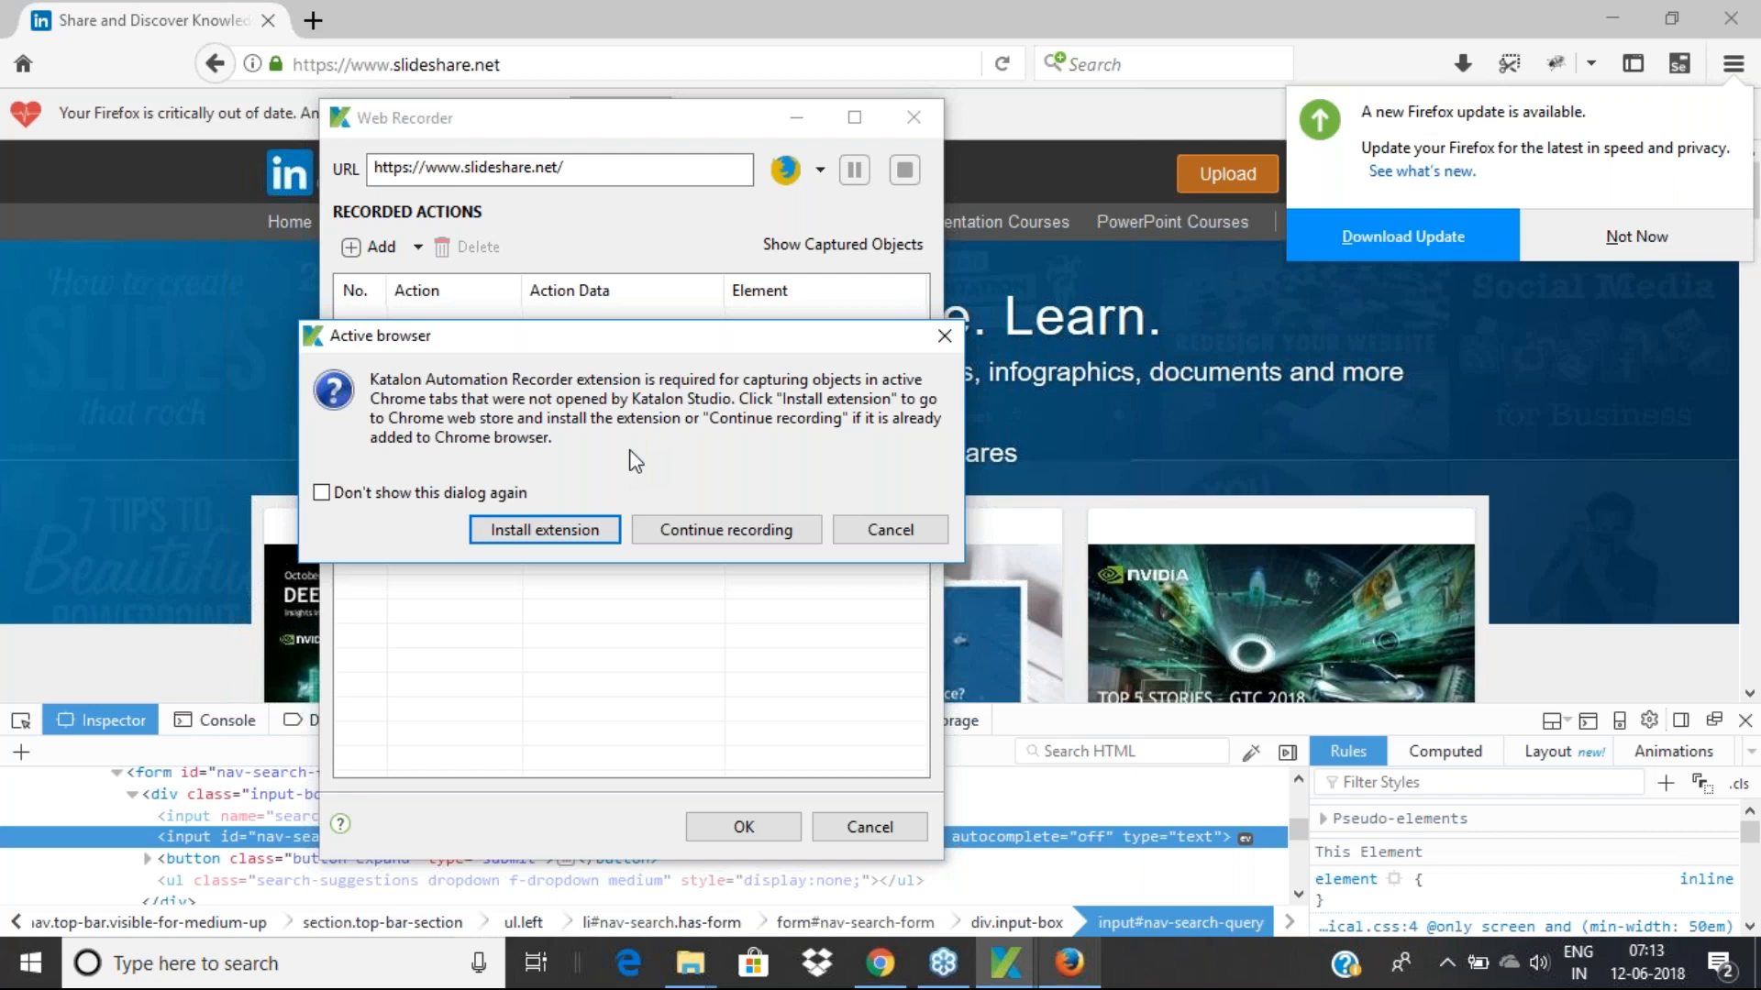
pyautogui.click(867, 529)
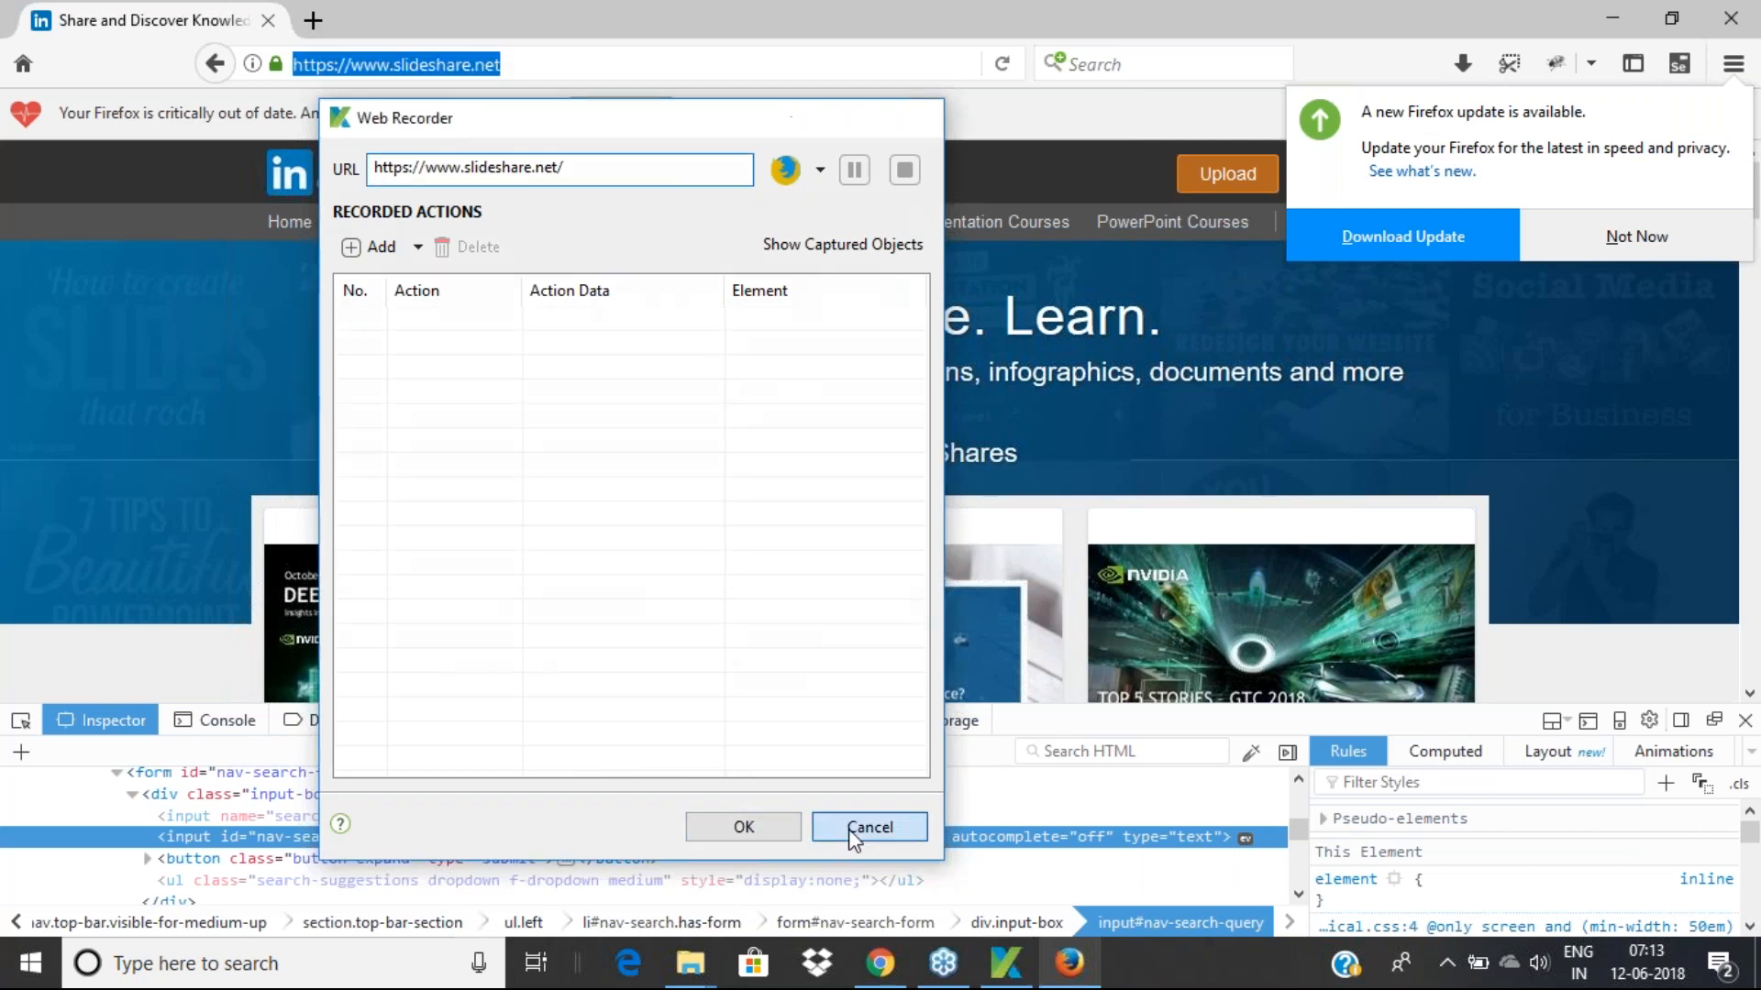
pyautogui.click(853, 830)
pyautogui.click(1009, 970)
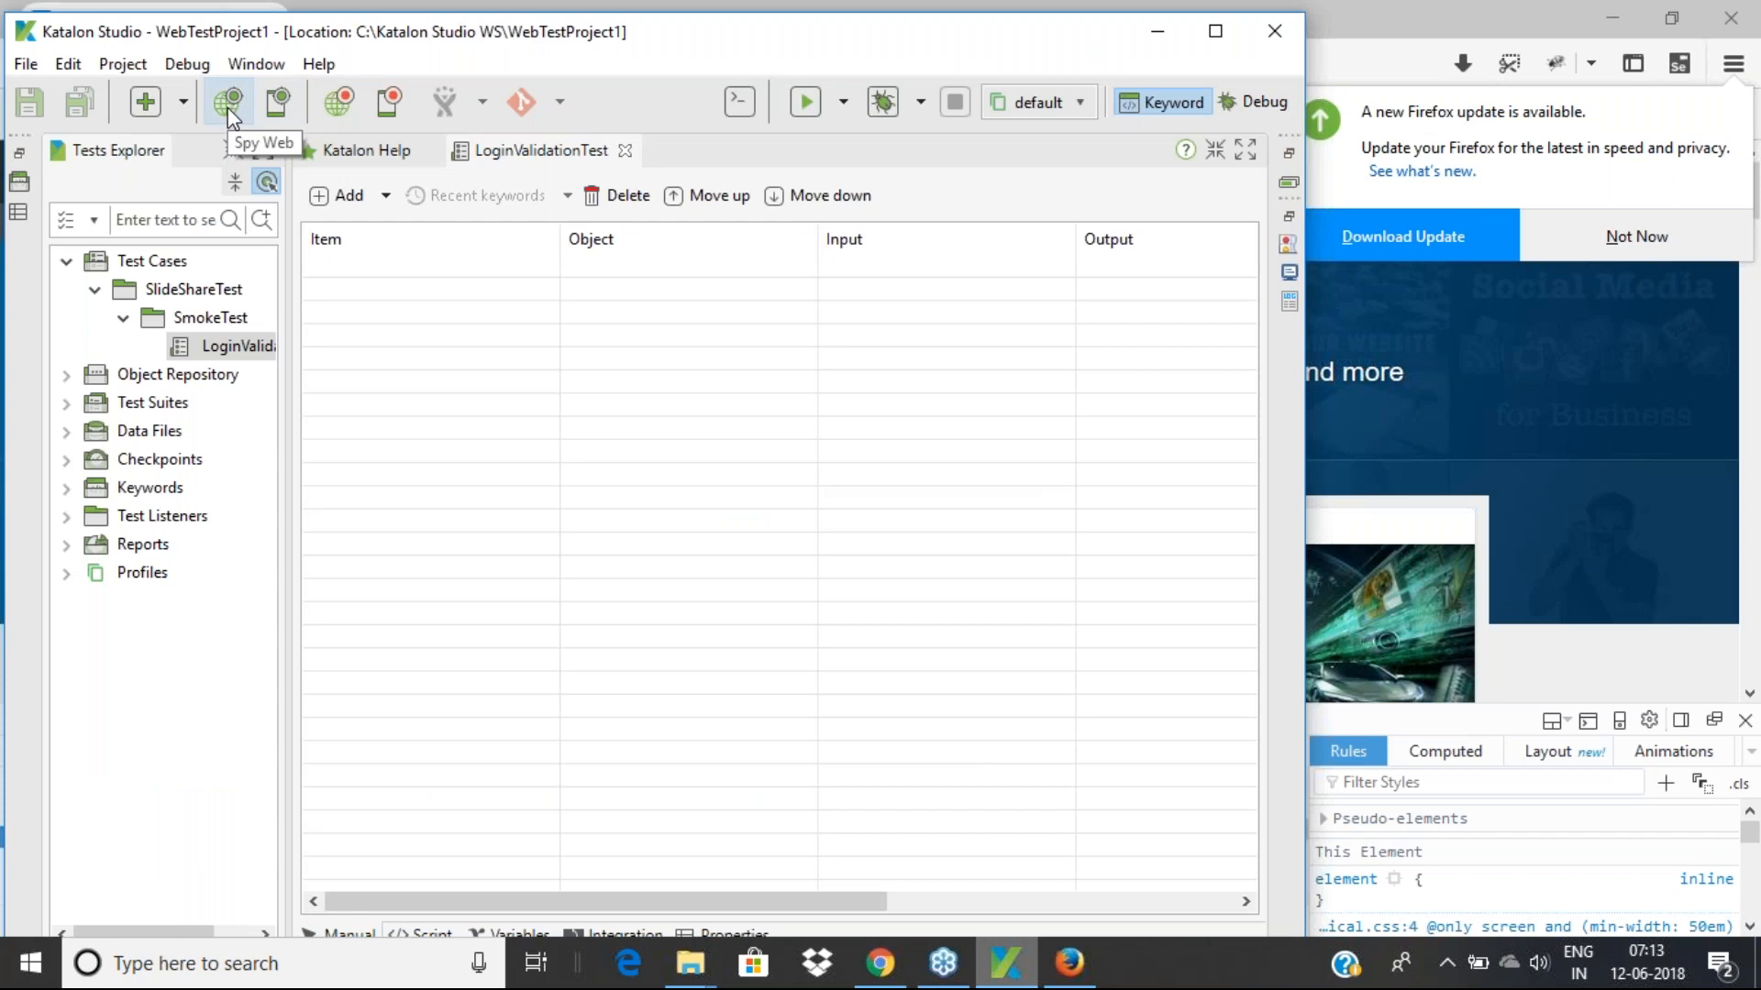
# Reopen the Web Recorder and choose Active Browsers > Chrome as the recording target
pyautogui.click(339, 106)
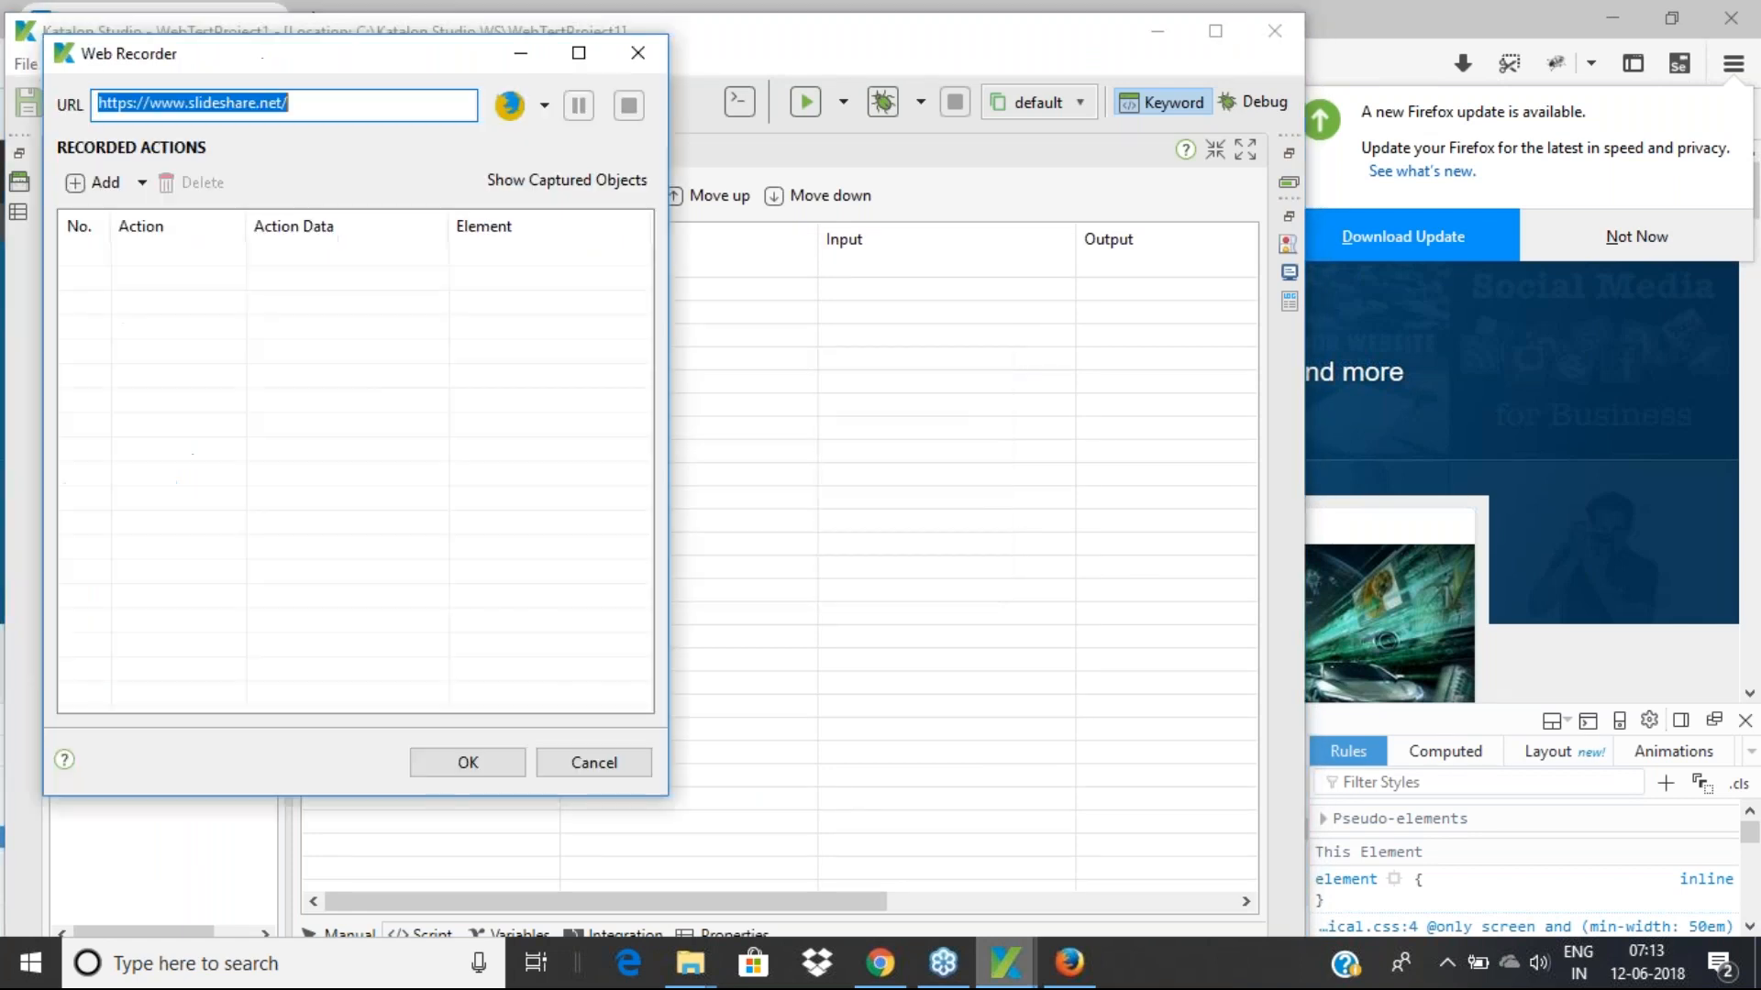
pyautogui.moveTo(346, 55); pyautogui.dragTo(662, 147)
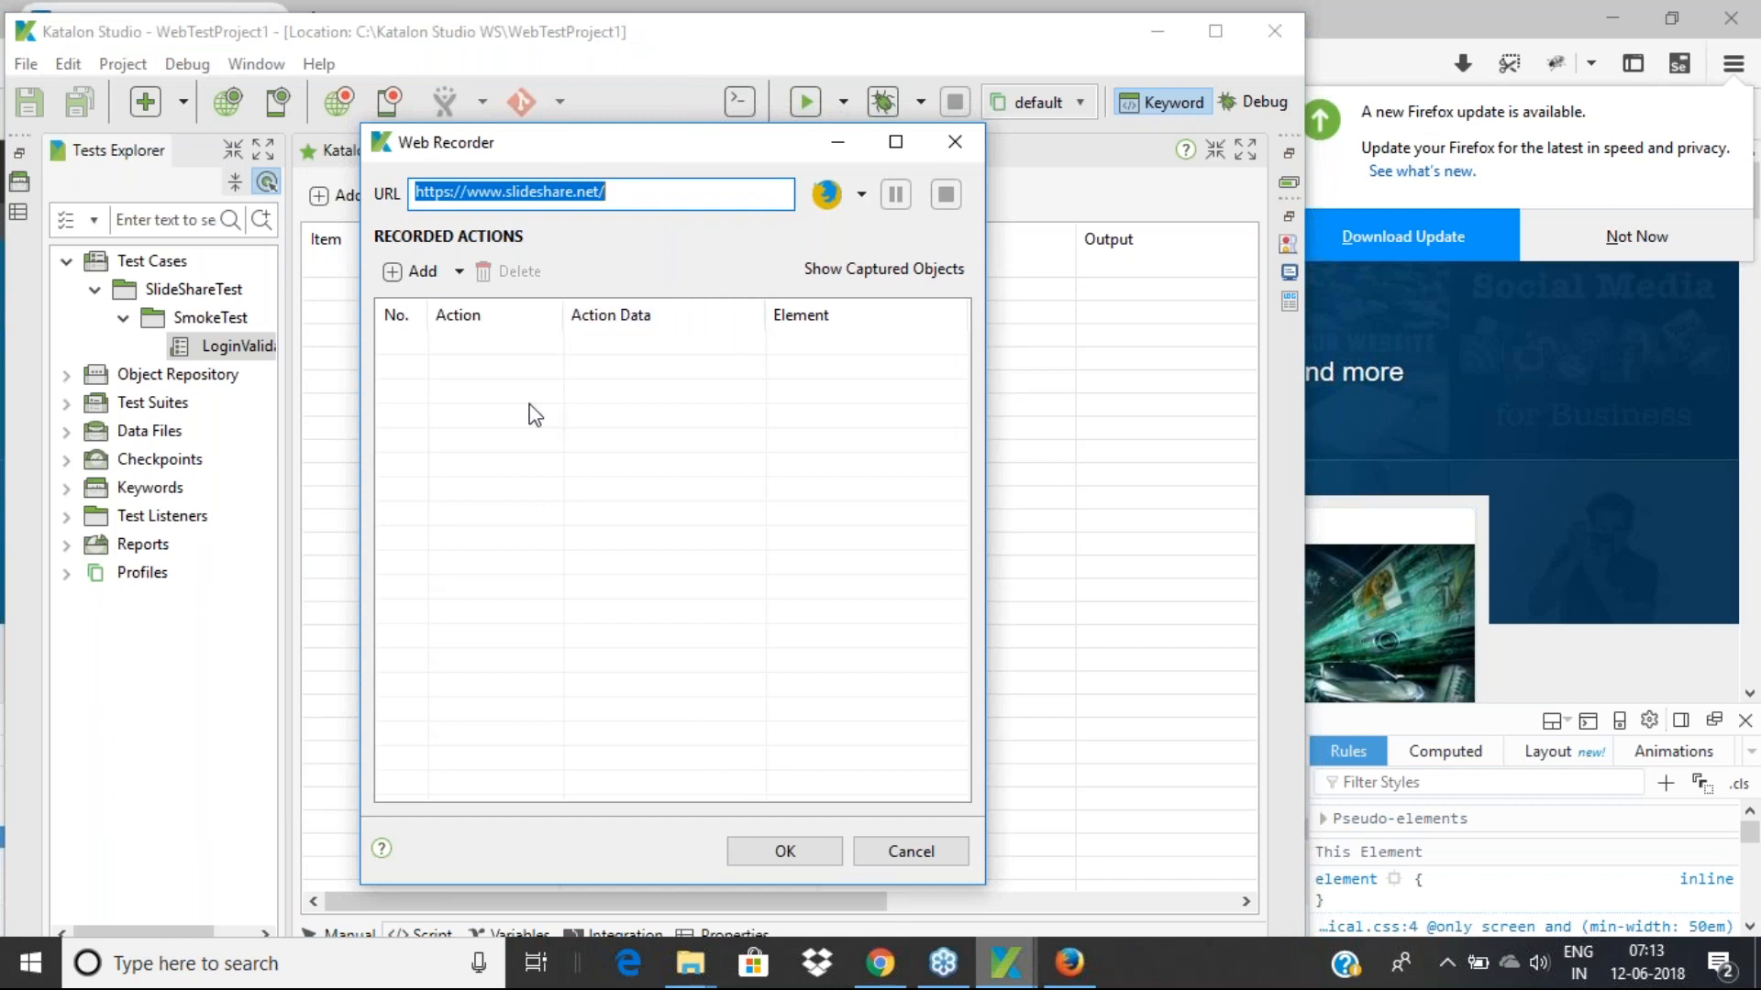
pyautogui.moveTo(615, 191); pyautogui.dragTo(396, 220)
pyautogui.click(862, 197)
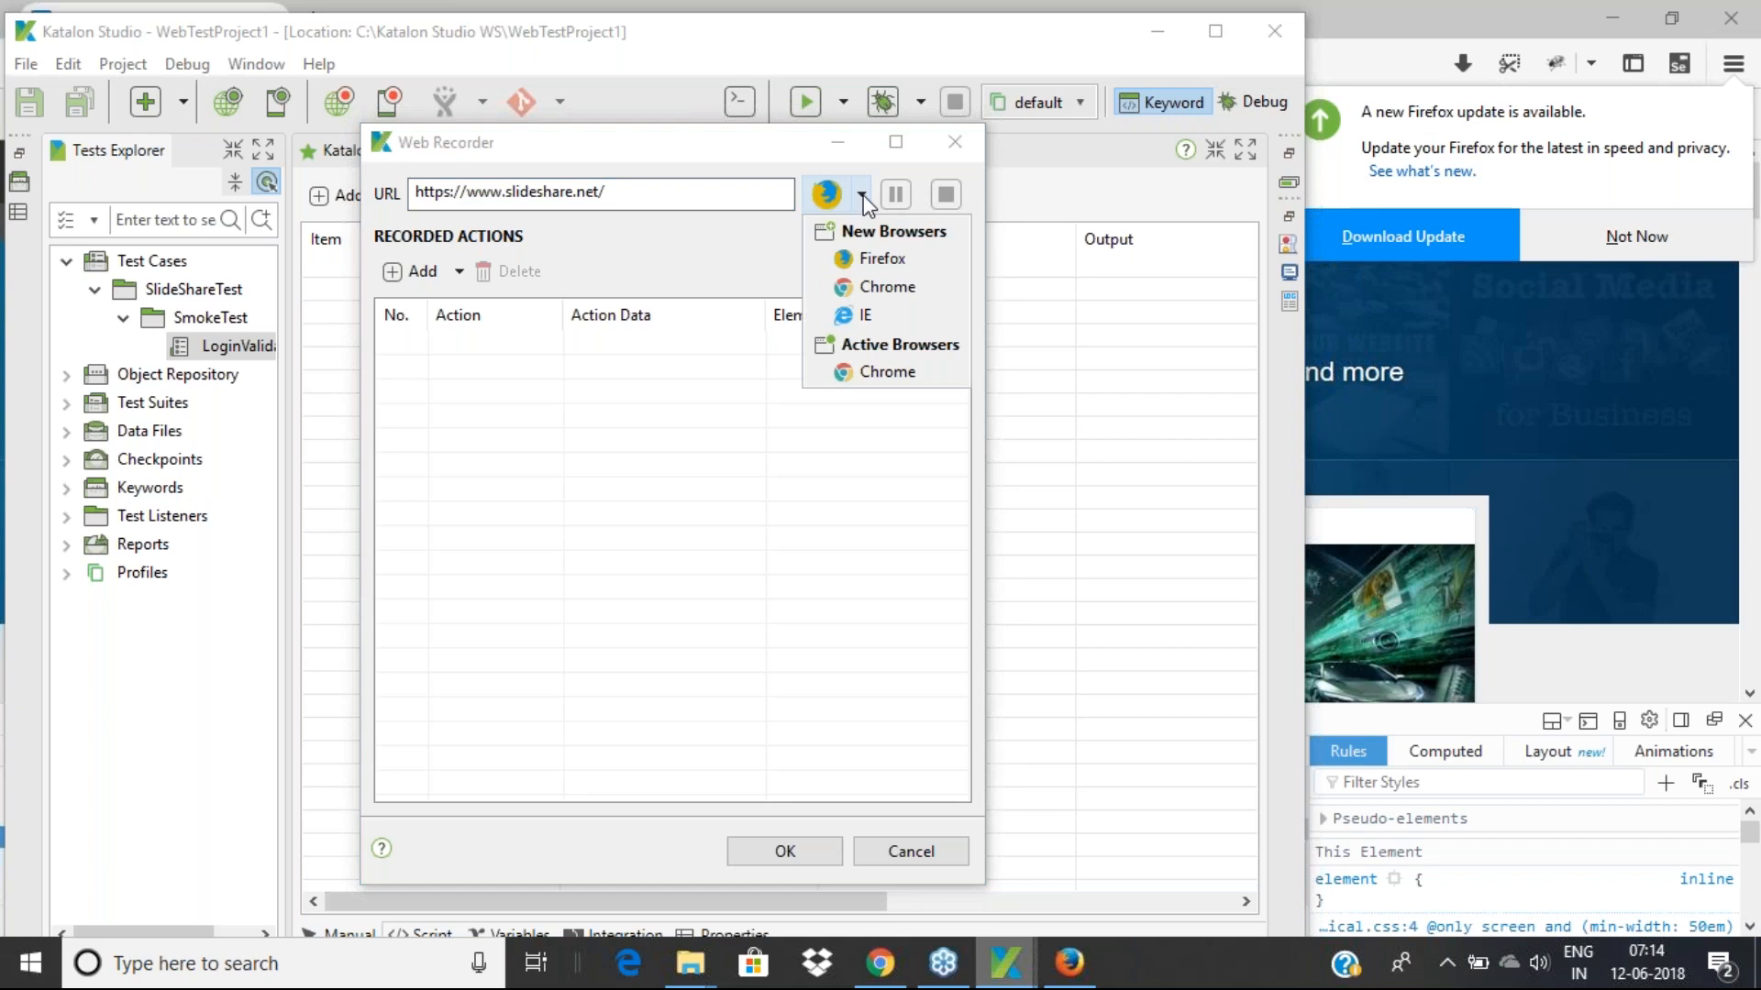
pyautogui.click(890, 372)
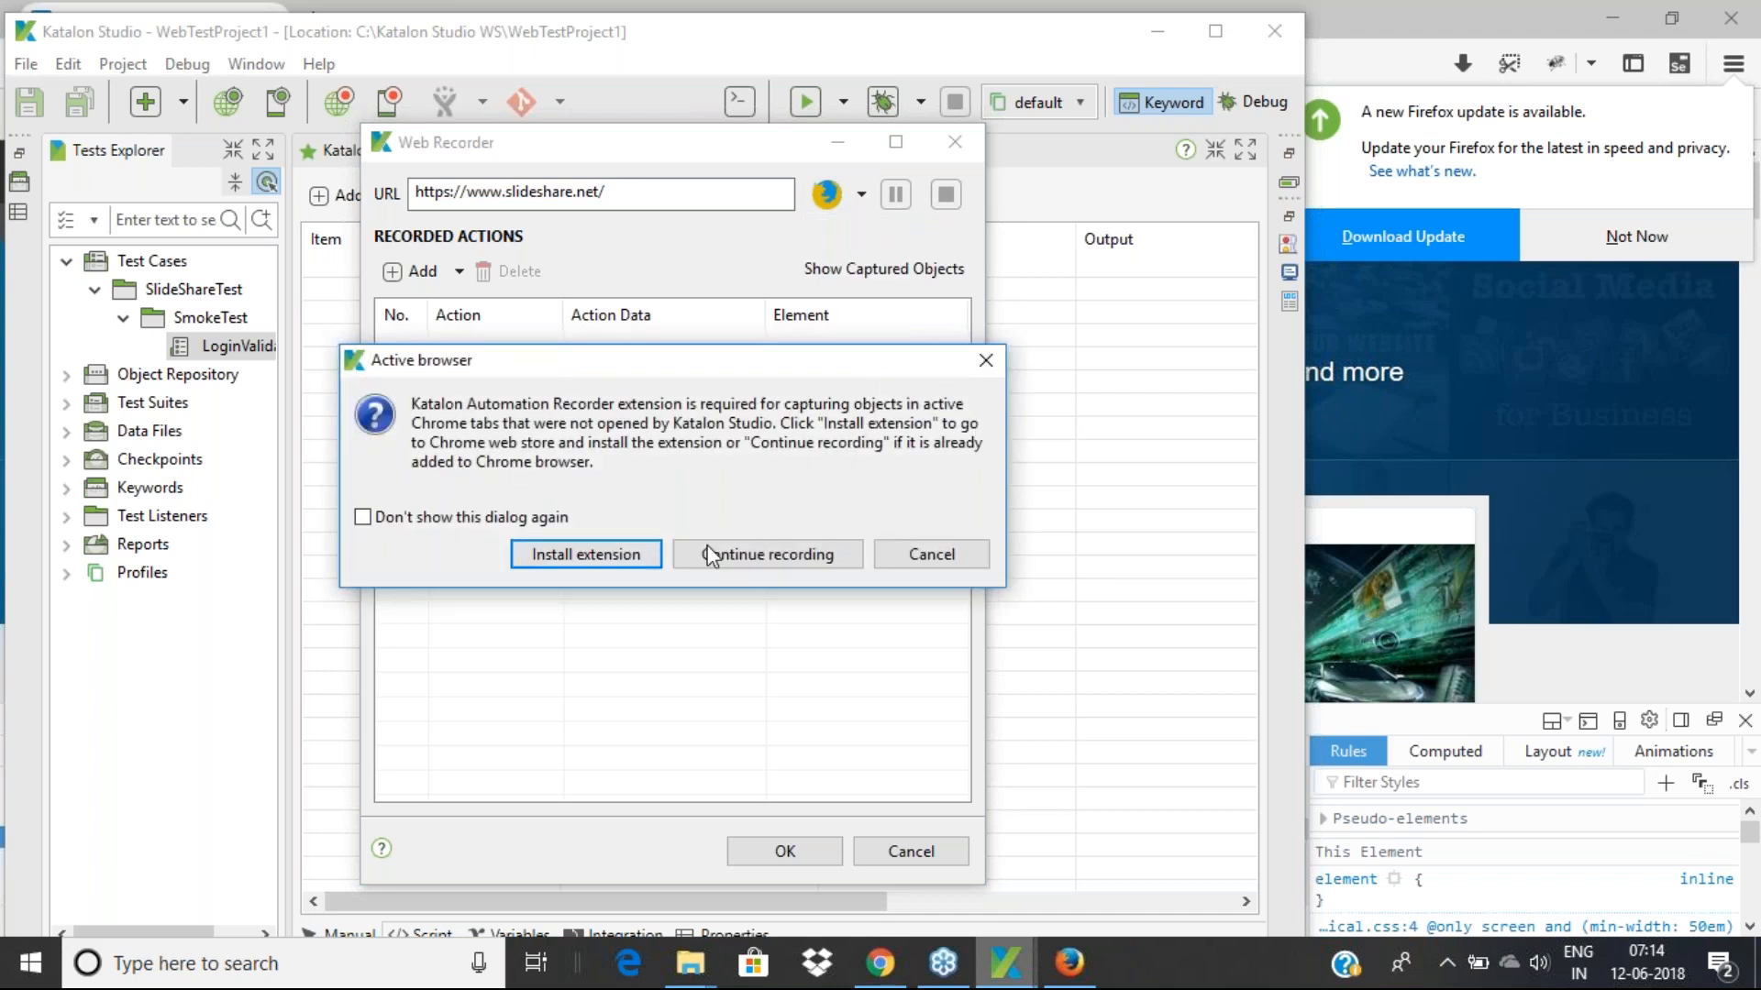
# Open the recorder extension's web store page in Edge and select its address
pyautogui.click(607, 561)
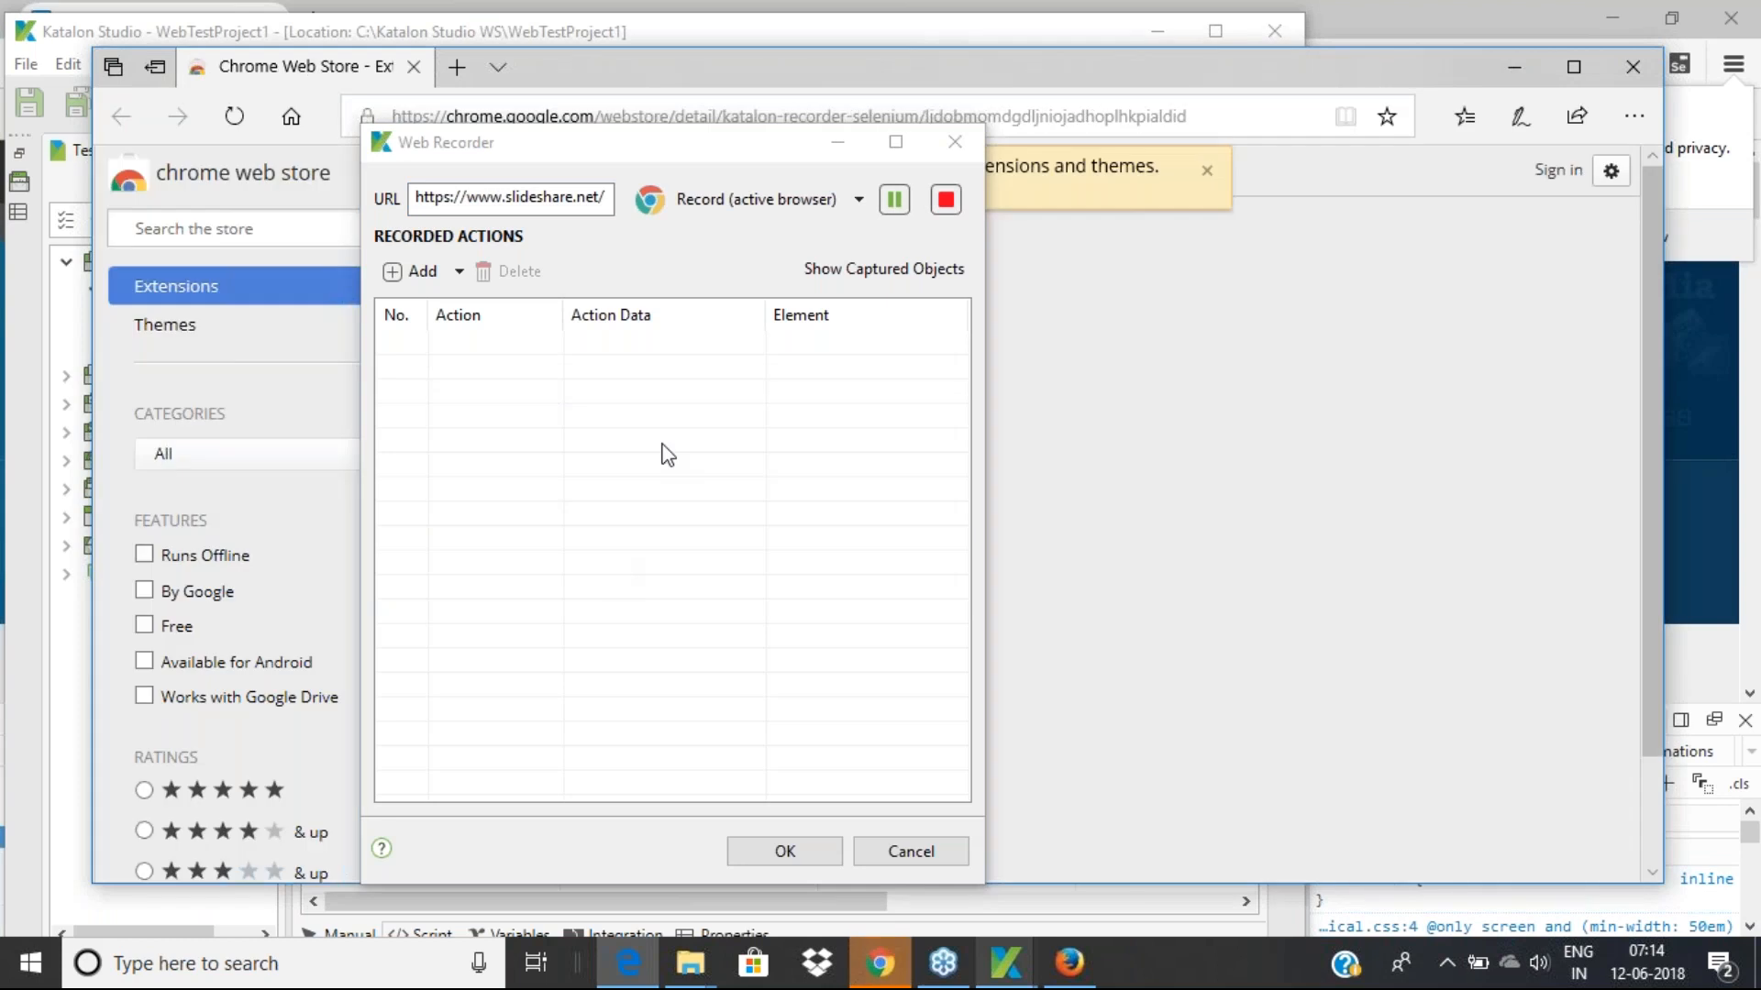
pyautogui.click(735, 143)
pyautogui.moveTo(733, 142); pyautogui.dragTo(737, 415)
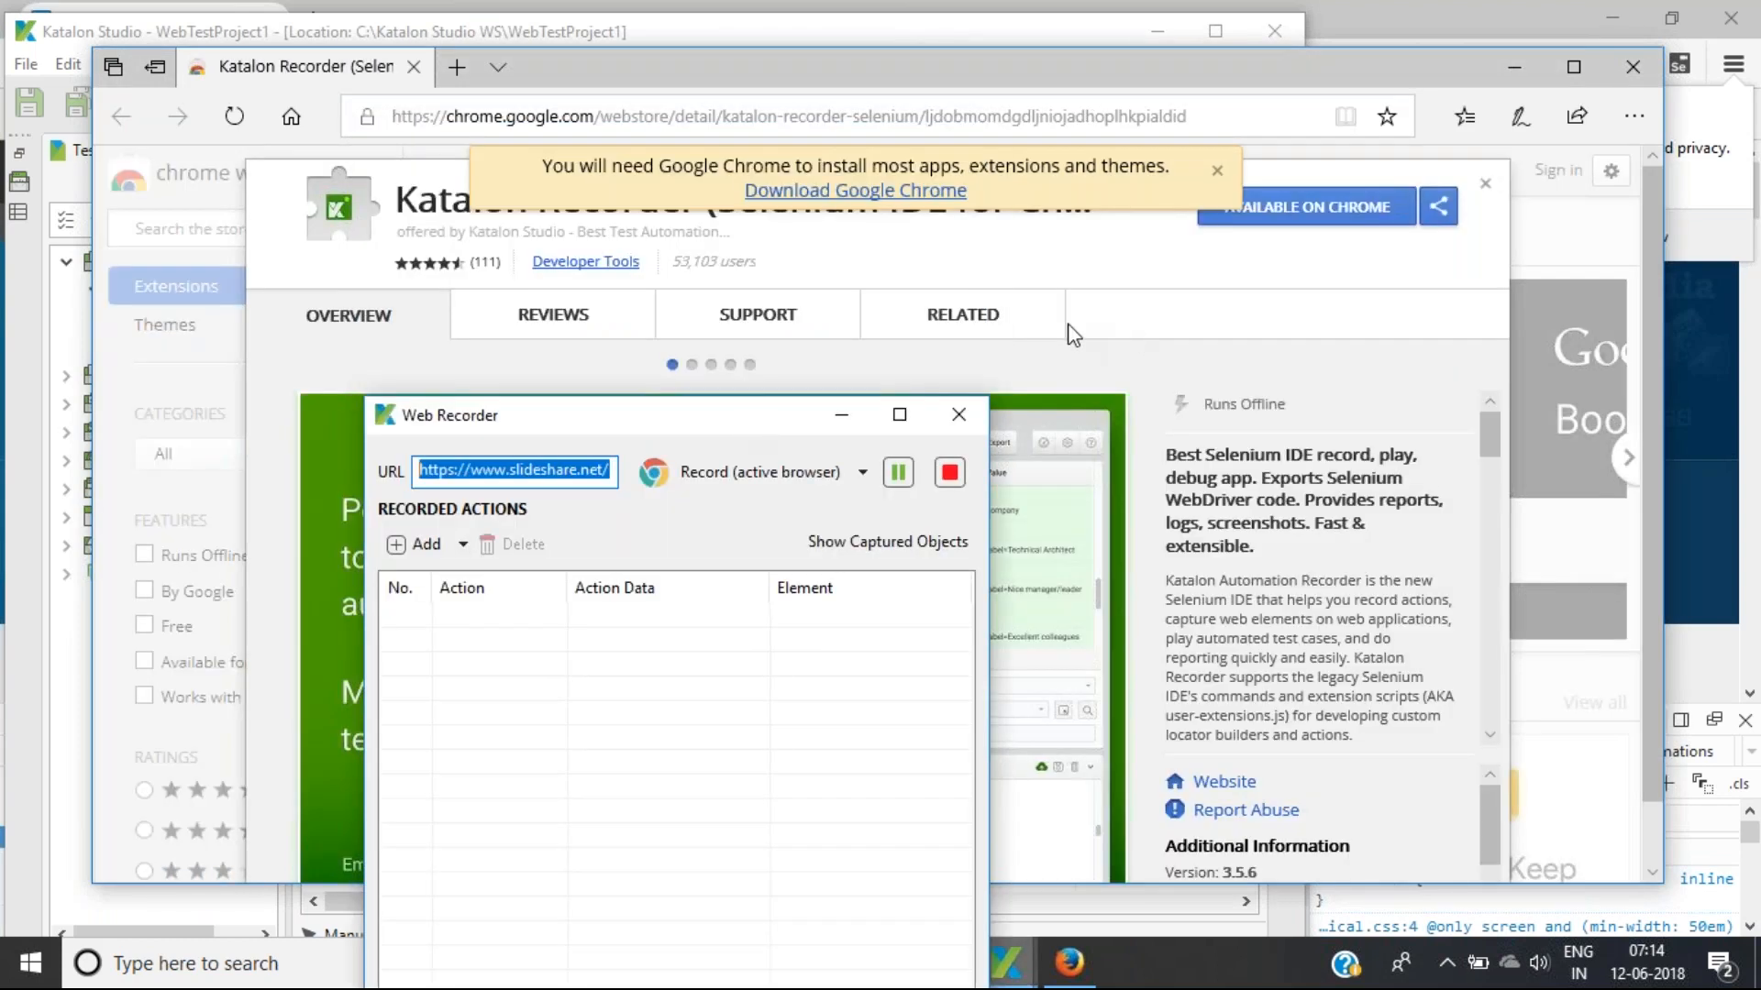
pyautogui.click(1214, 118)
pyautogui.moveTo(1215, 117); pyautogui.dragTo(390, 118)
pyautogui.hotkey('ctrl', 'c')
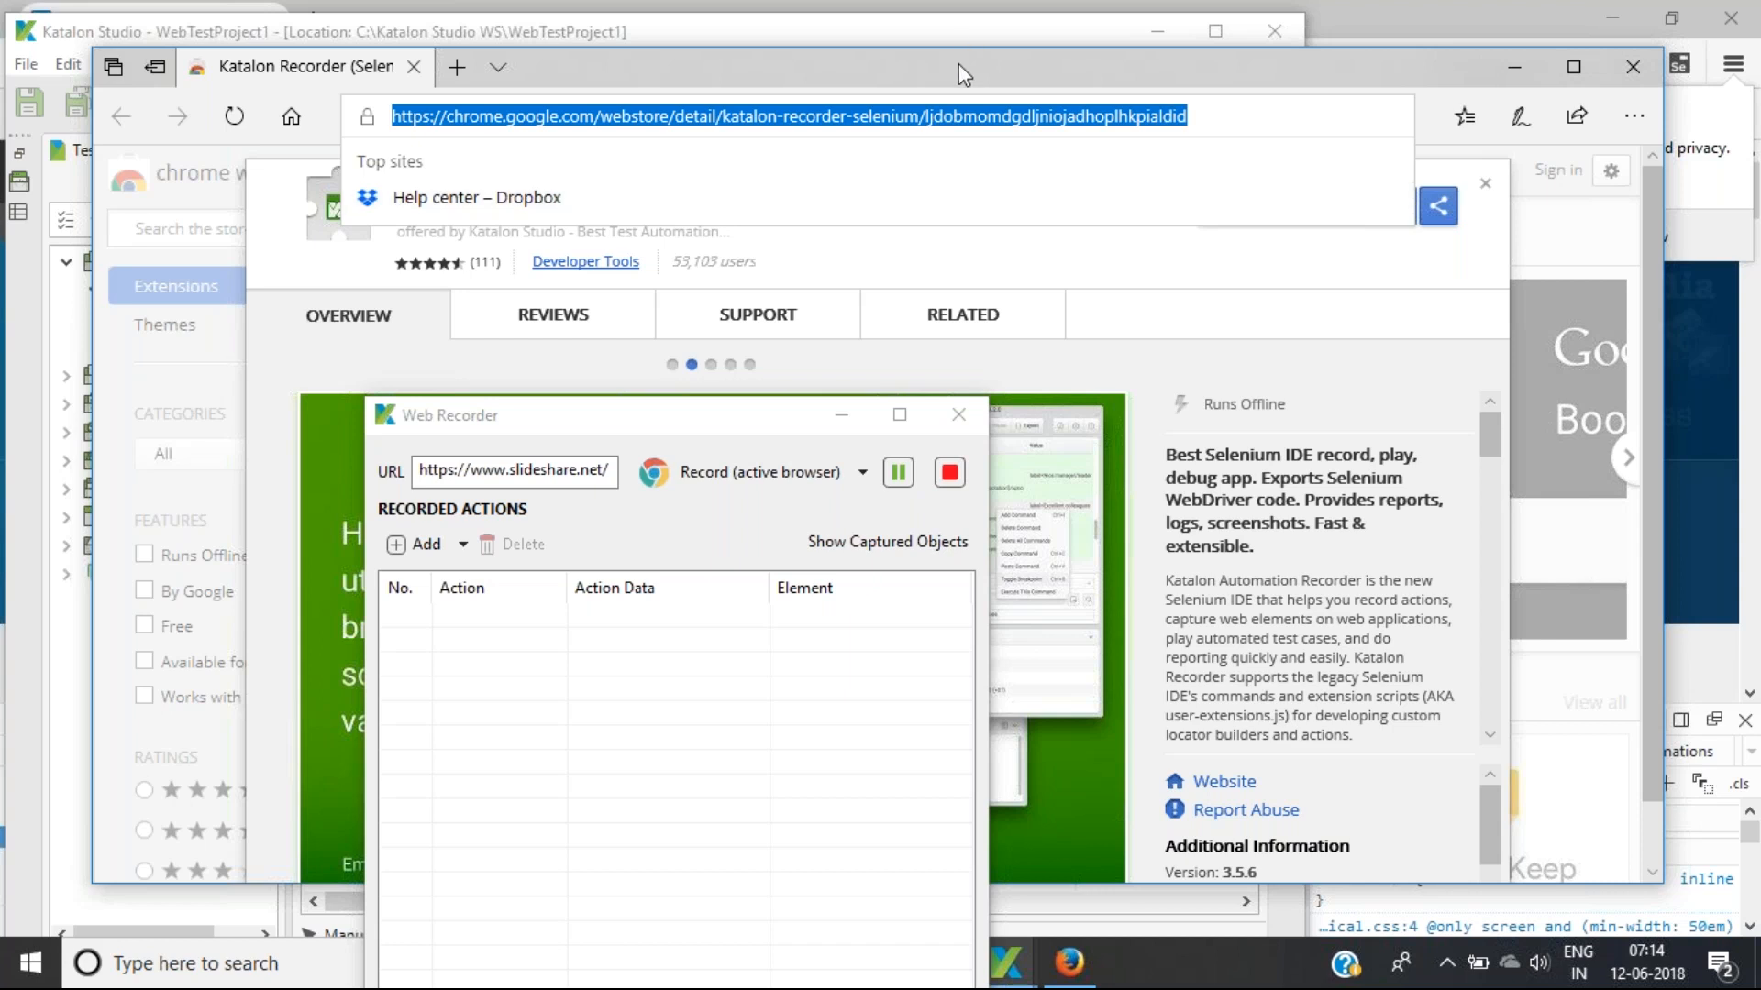
# Close Edge and stop the Web Recorder's active-browser recording
pyautogui.moveTo(963, 74); pyautogui.dragTo(527, 95)
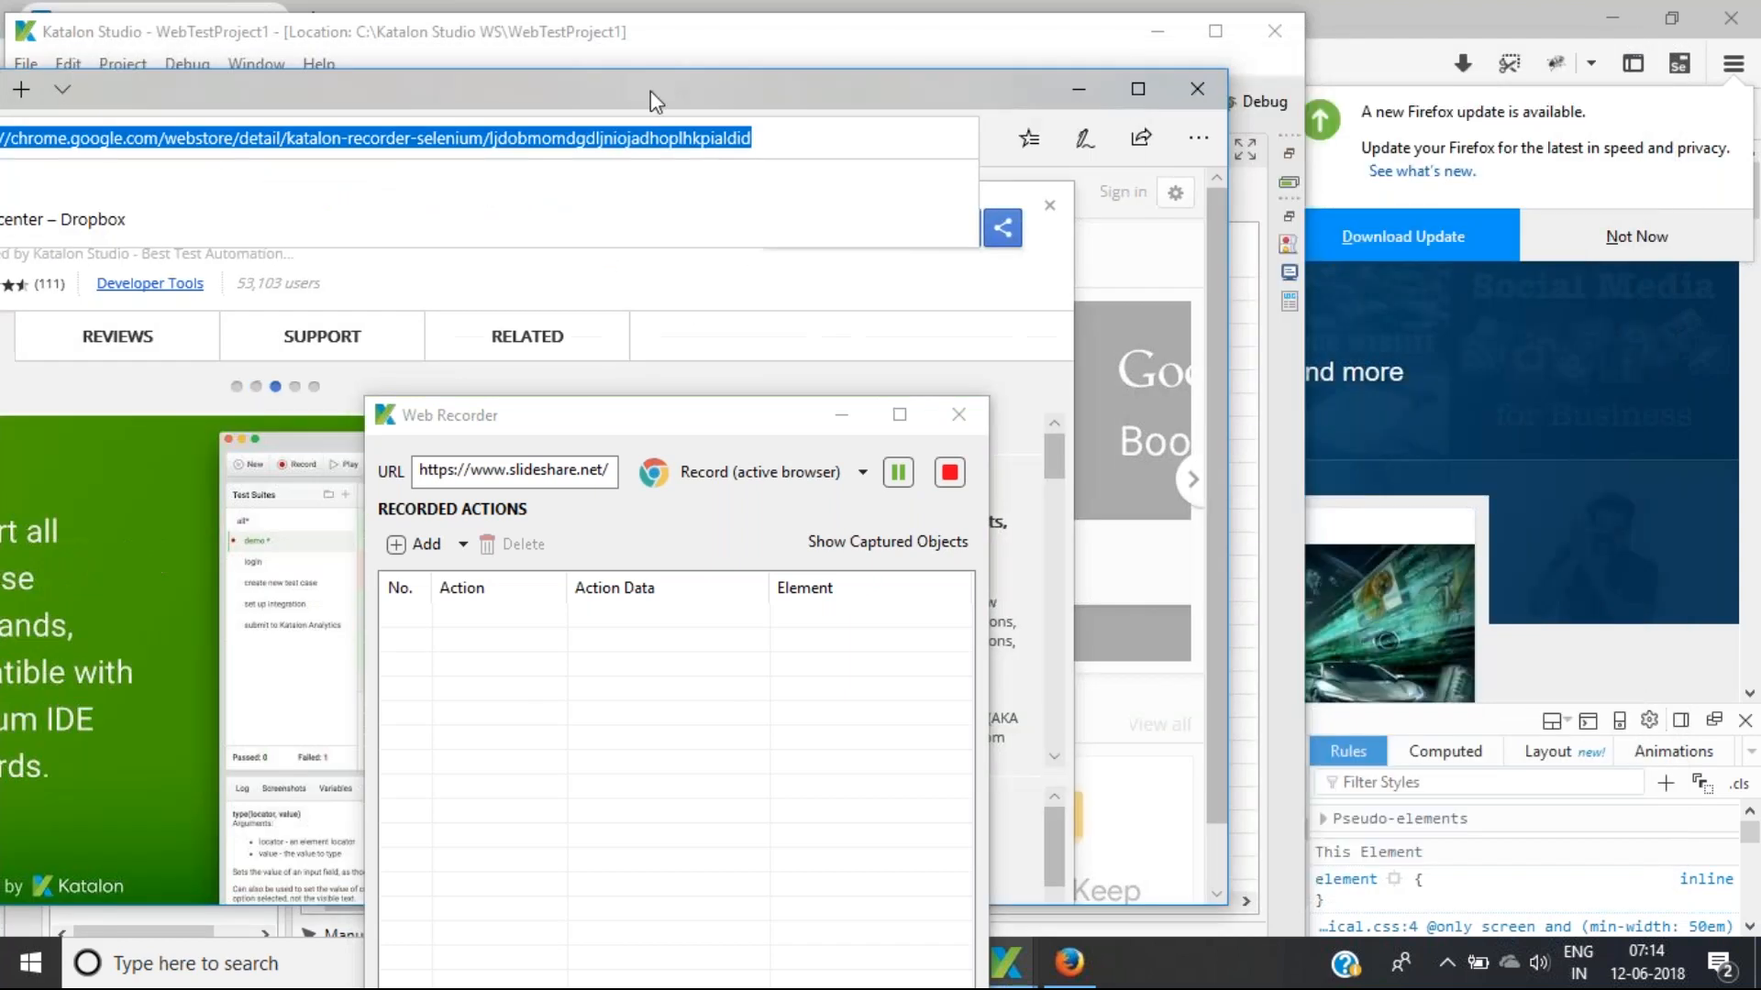
pyautogui.click(1194, 94)
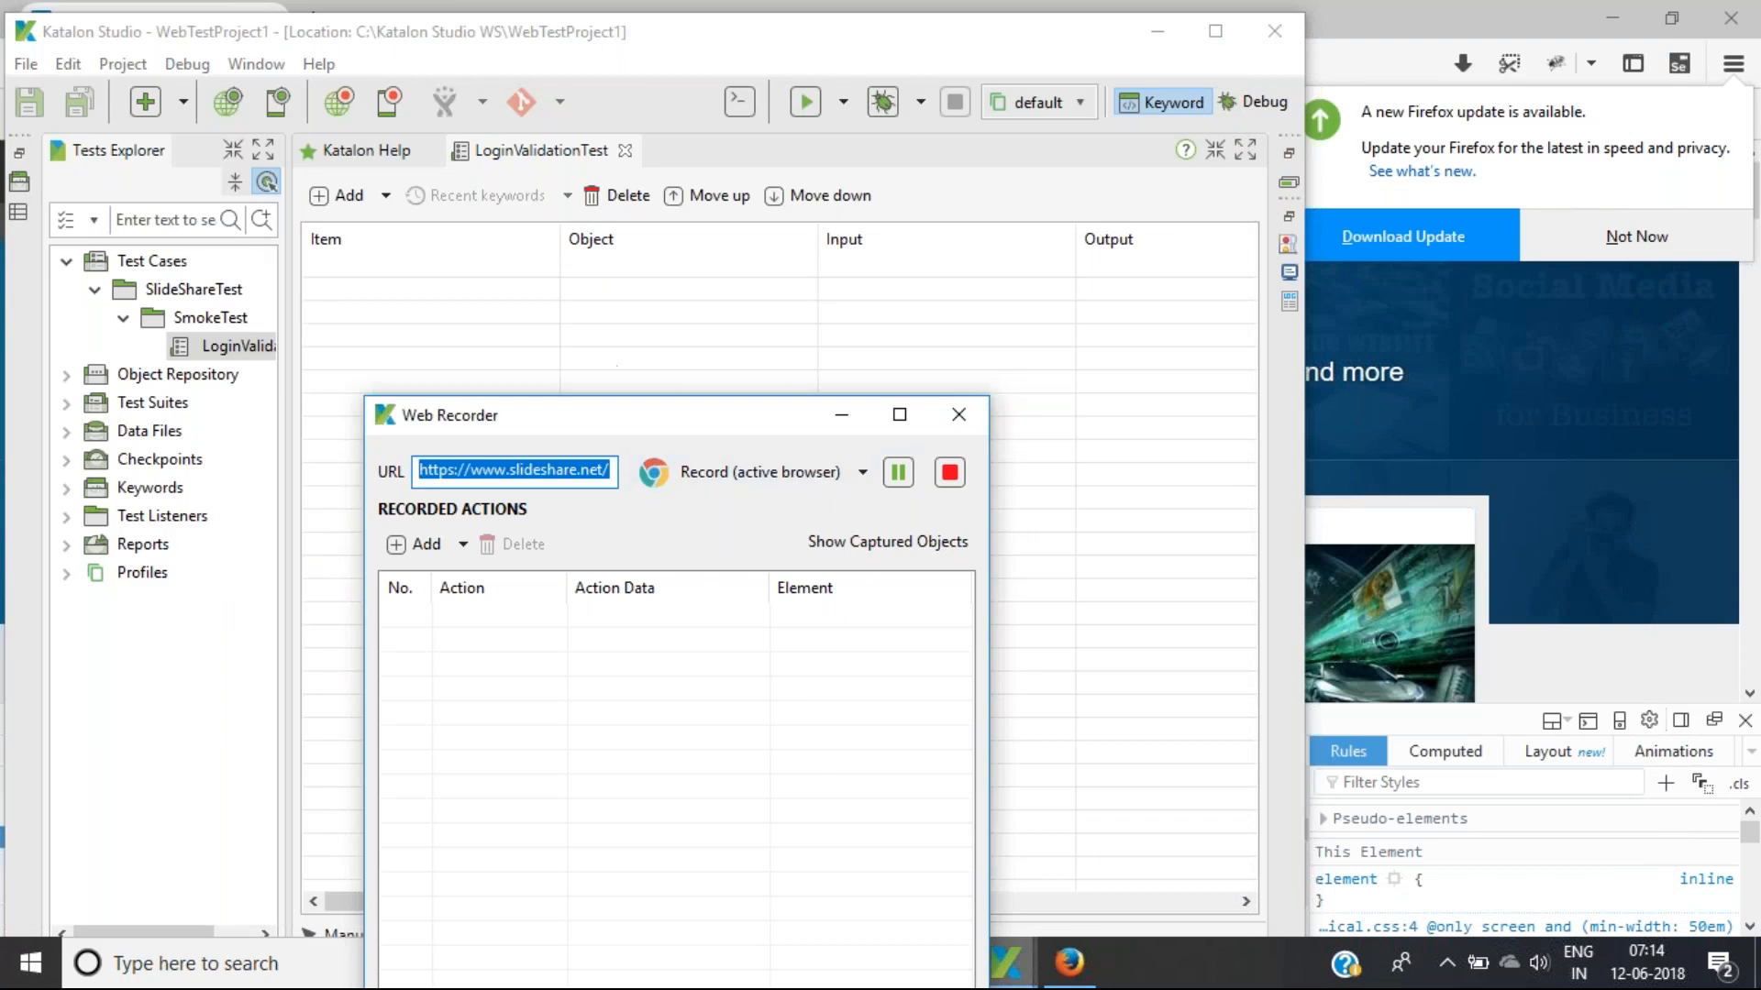
pyautogui.click(951, 475)
pyautogui.moveTo(771, 424); pyautogui.dragTo(914, 104)
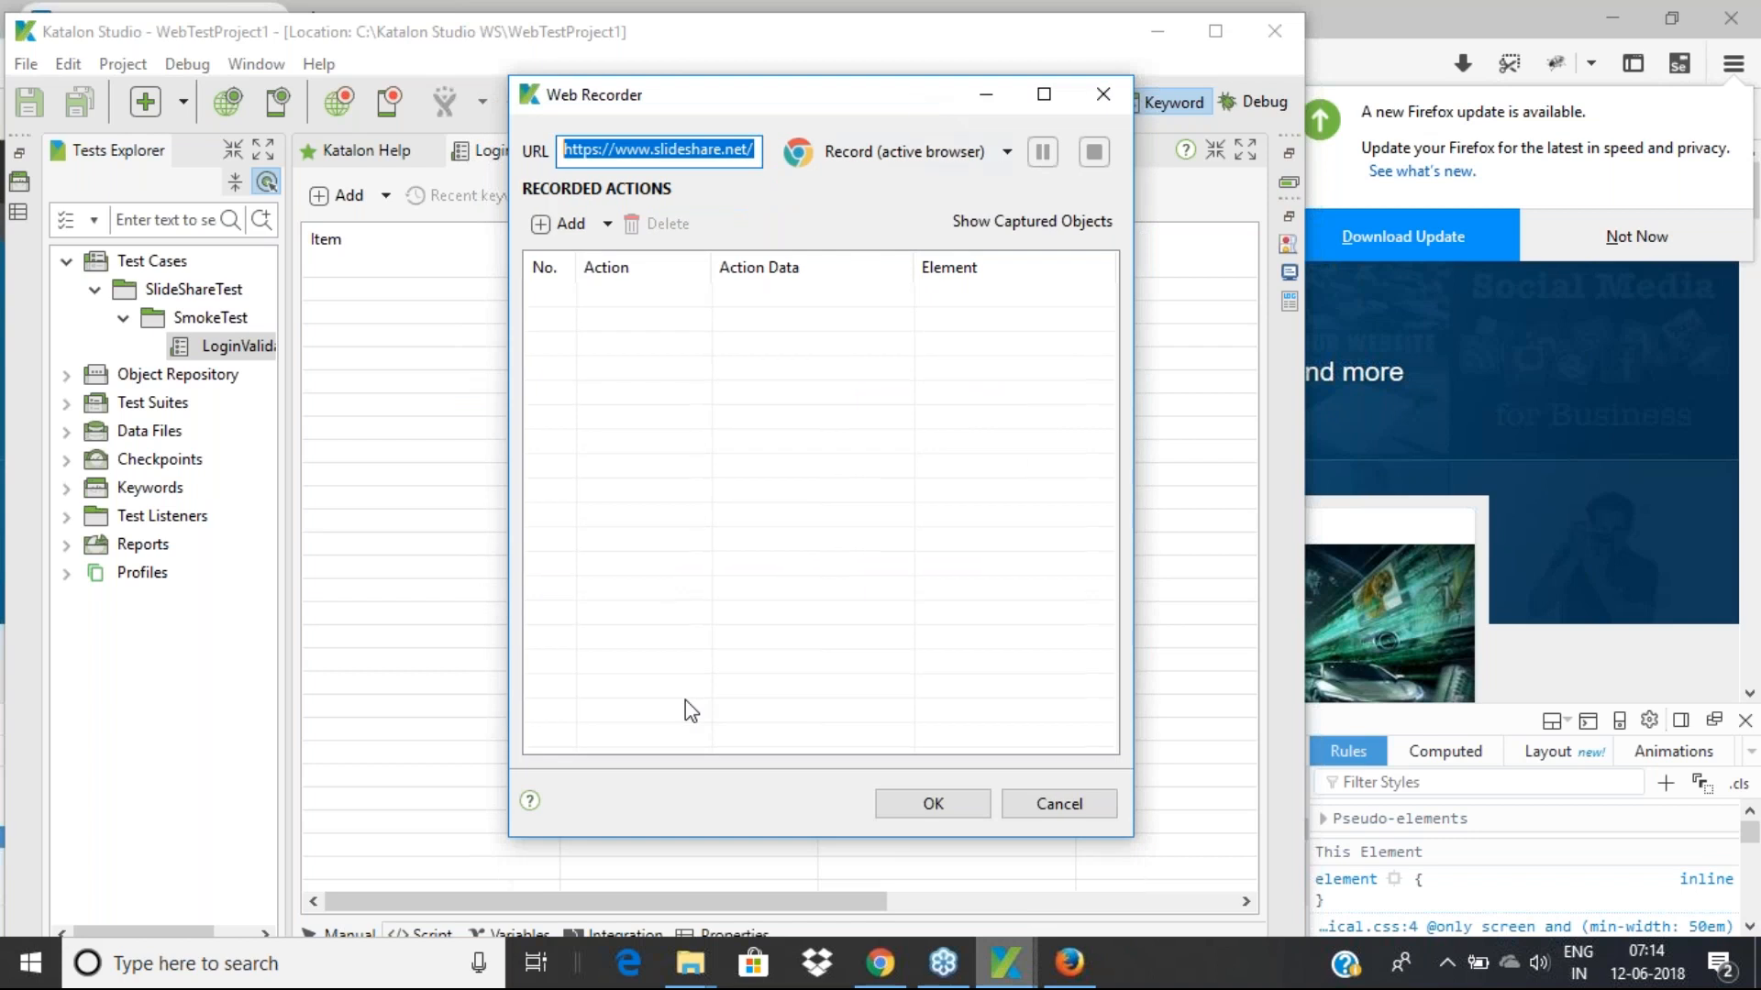
# Load the pasted Katalon Recorder web store page in a new Chrome tab, cancelling Web Recorder
pyautogui.click(880, 963)
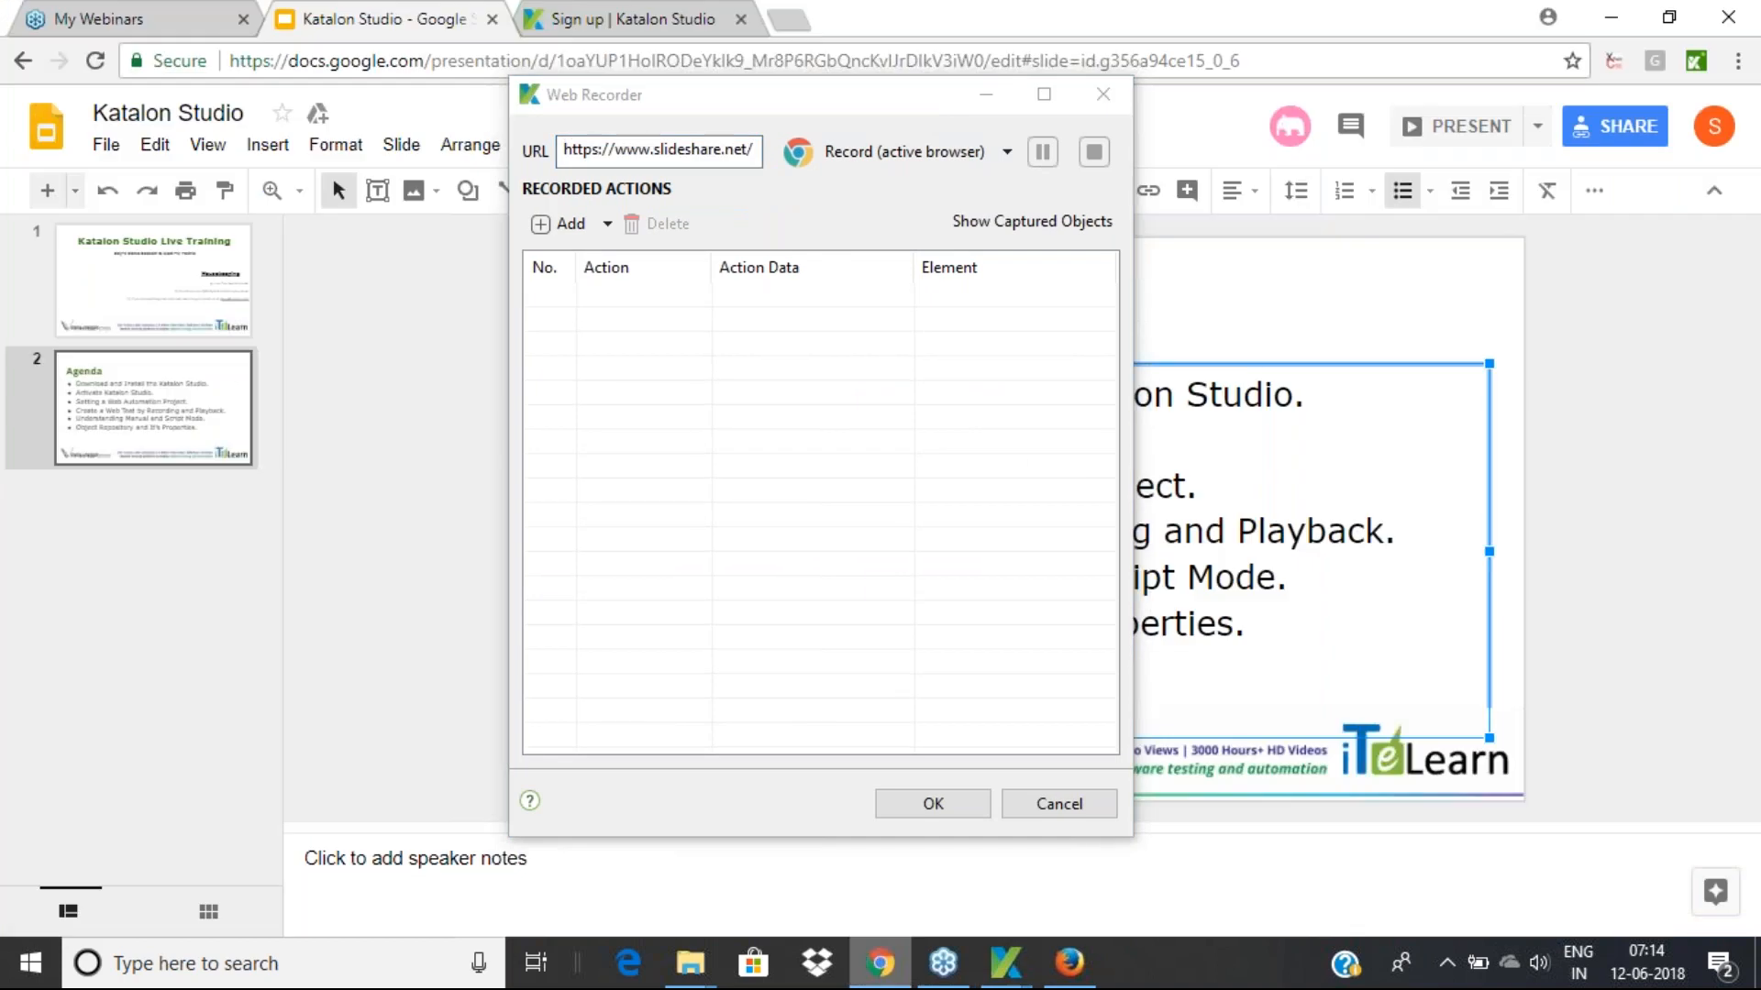
pyautogui.click(787, 19)
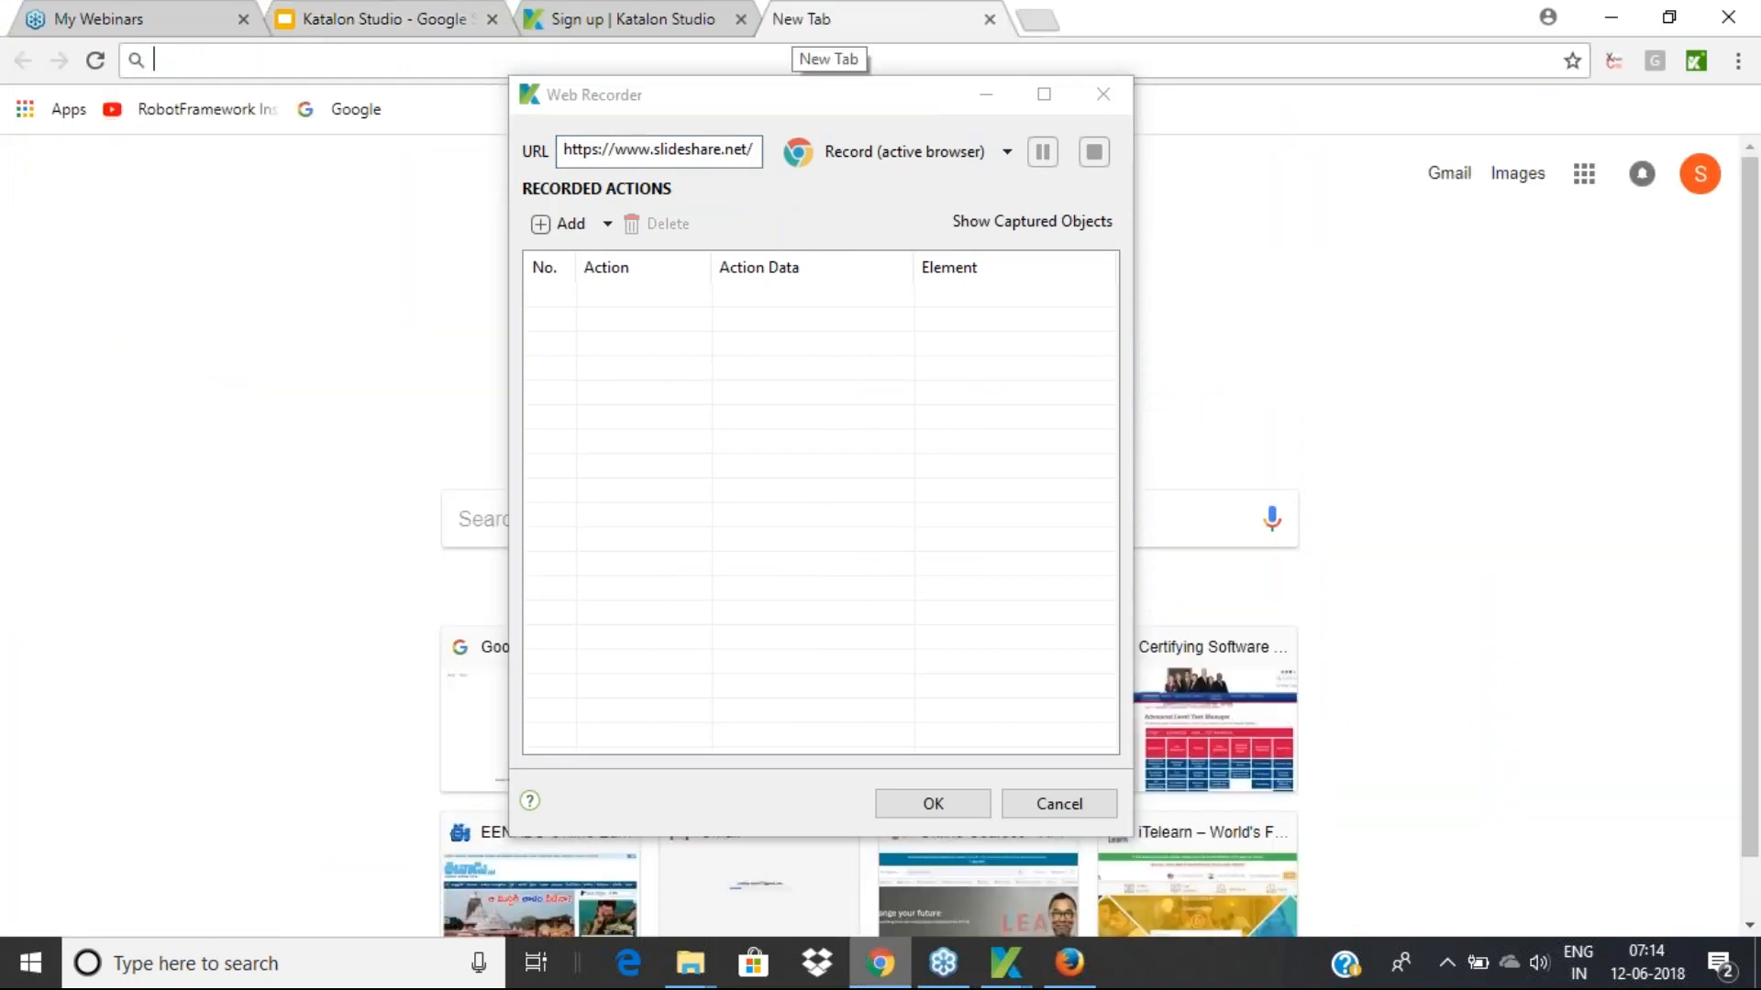
pyautogui.hotkey('ctrl', 'v')
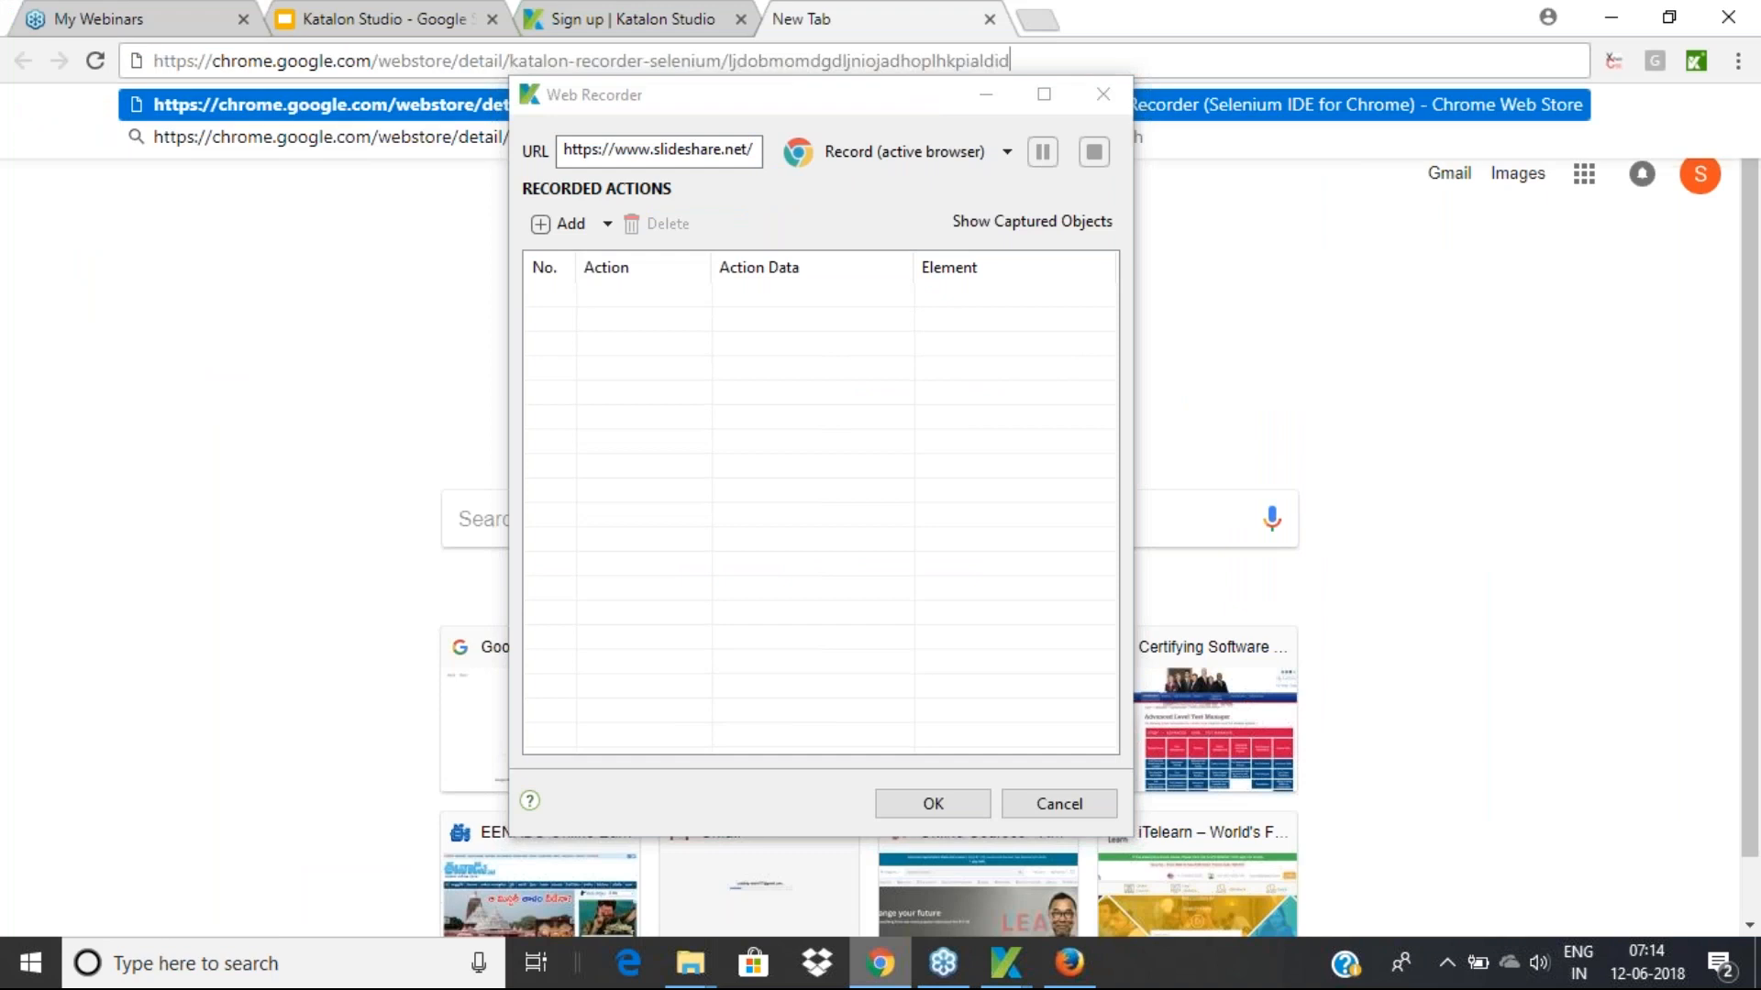
pyautogui.click(1045, 812)
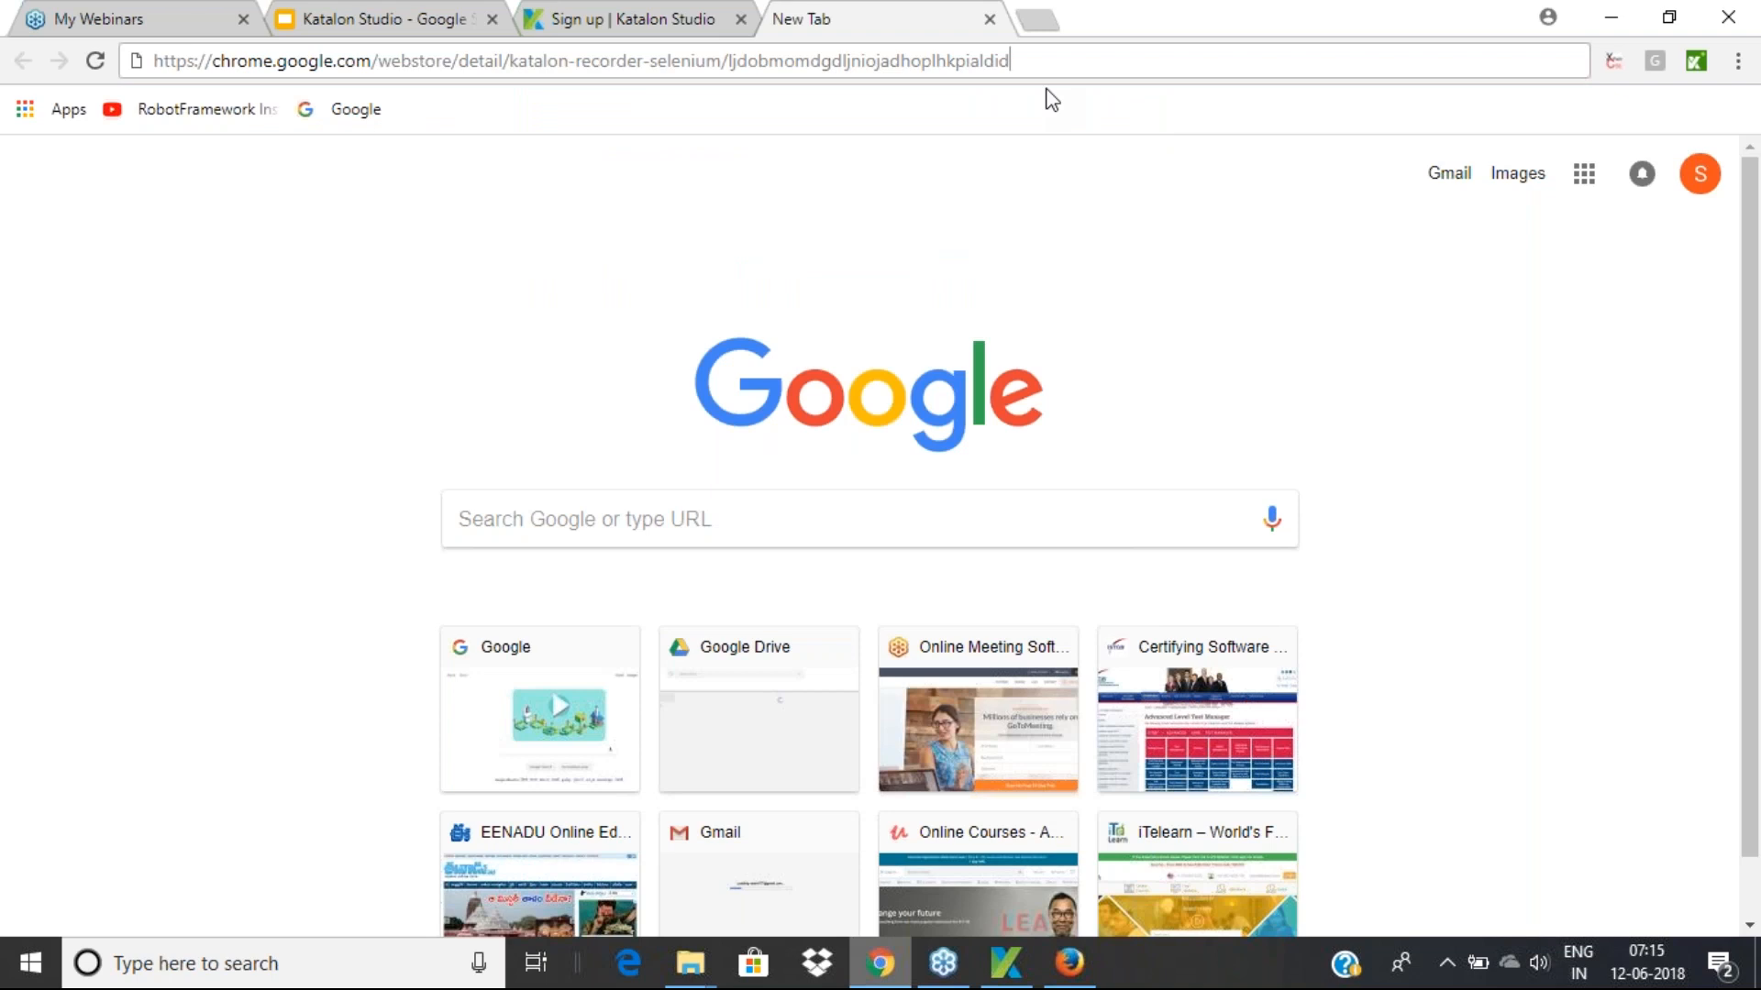
pyautogui.press('Return')
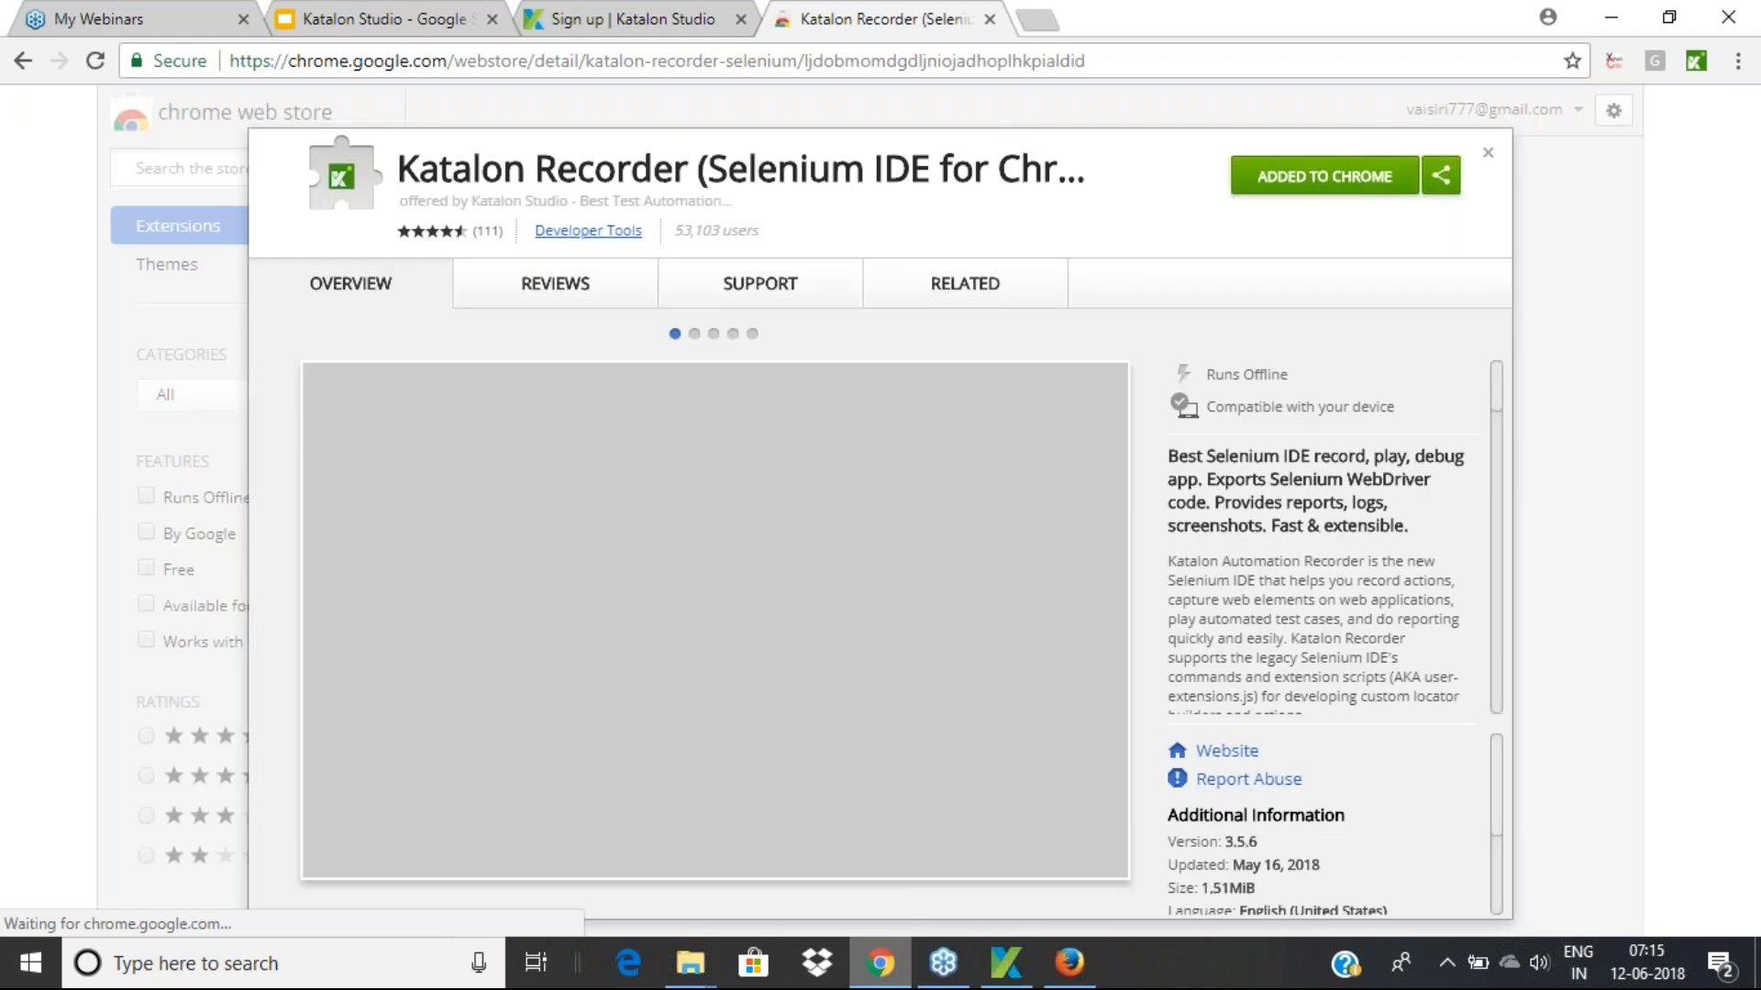
# Detach the web store tab into its own window and launch the Katalon Automation Recorder extension
pyautogui.moveTo(878, 19); pyautogui.dragTo(809, 172)
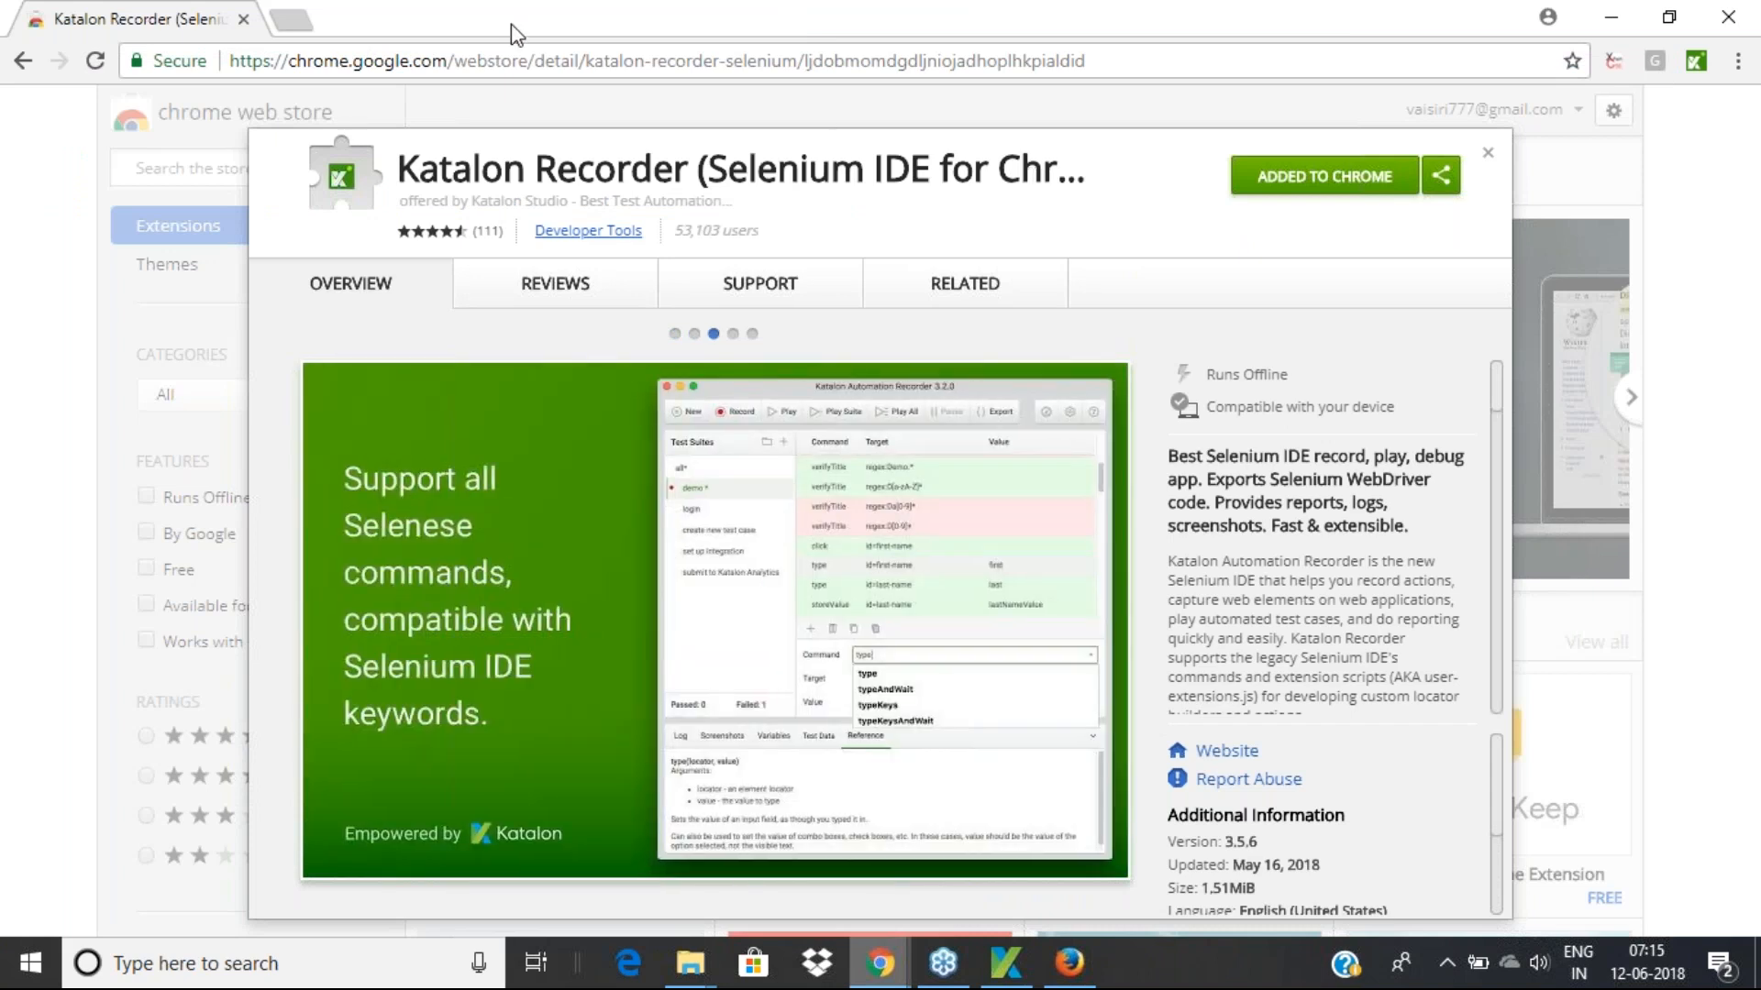
pyautogui.moveTo(497, 34); pyautogui.dragTo(349, 87)
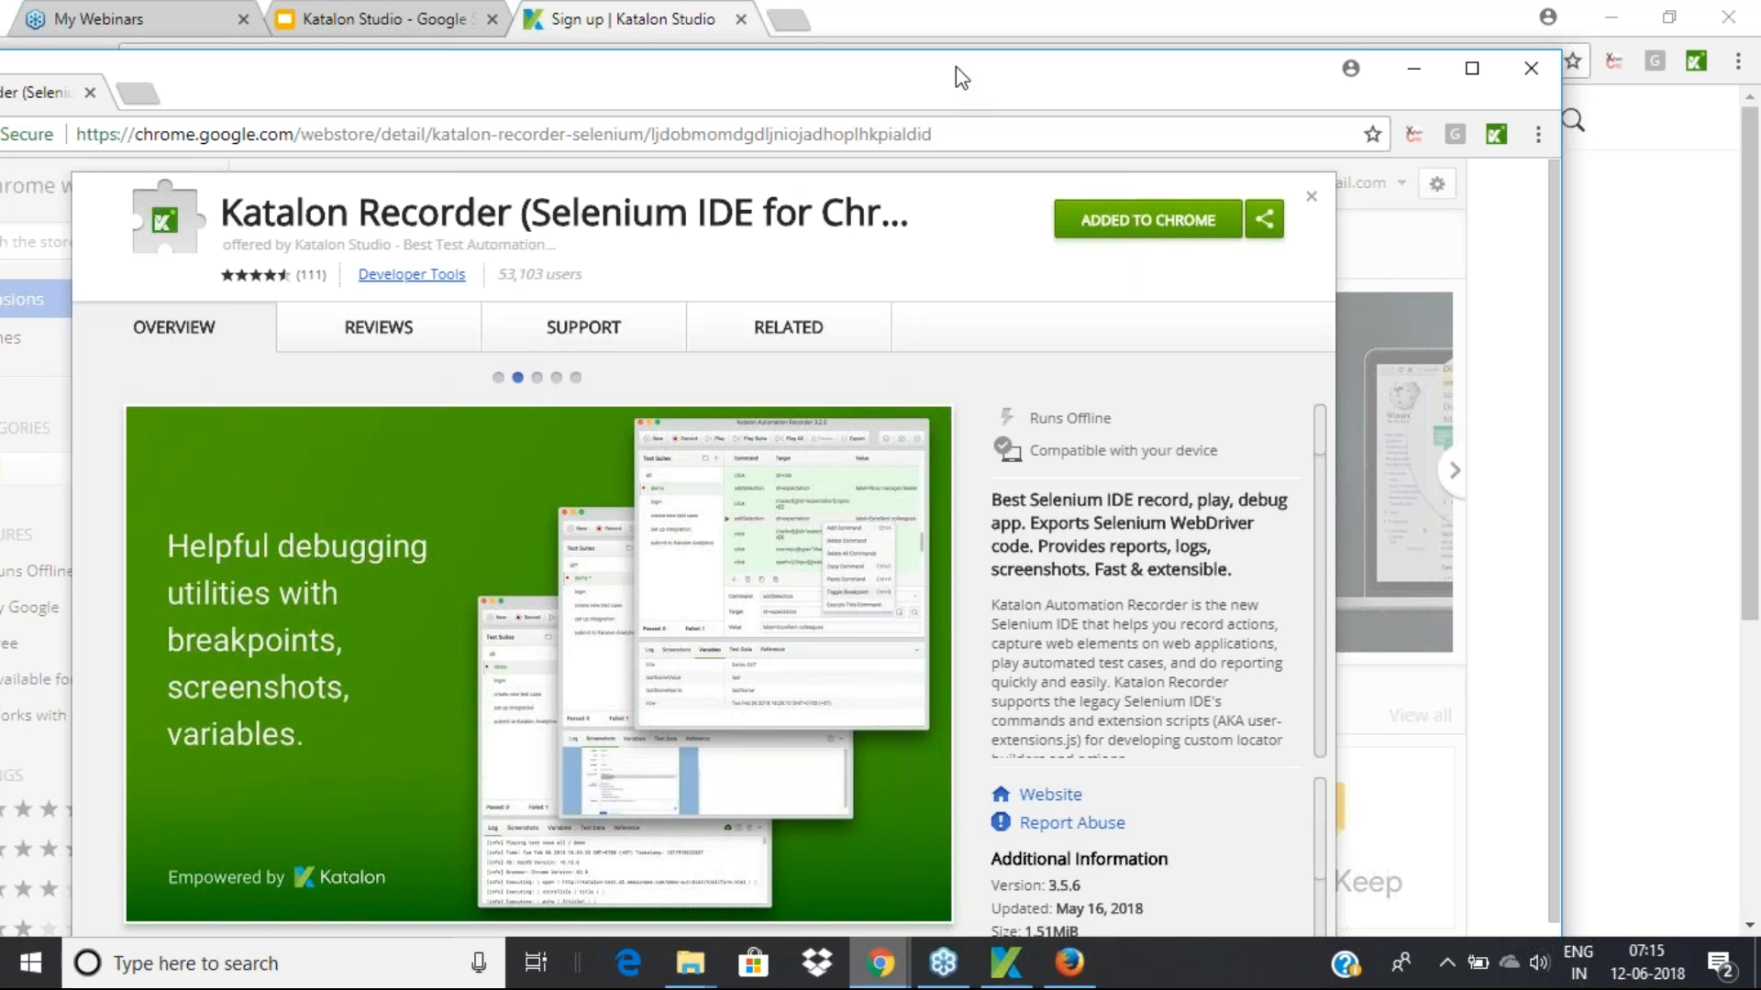
pyautogui.moveTo(952, 66); pyautogui.dragTo(619, 85)
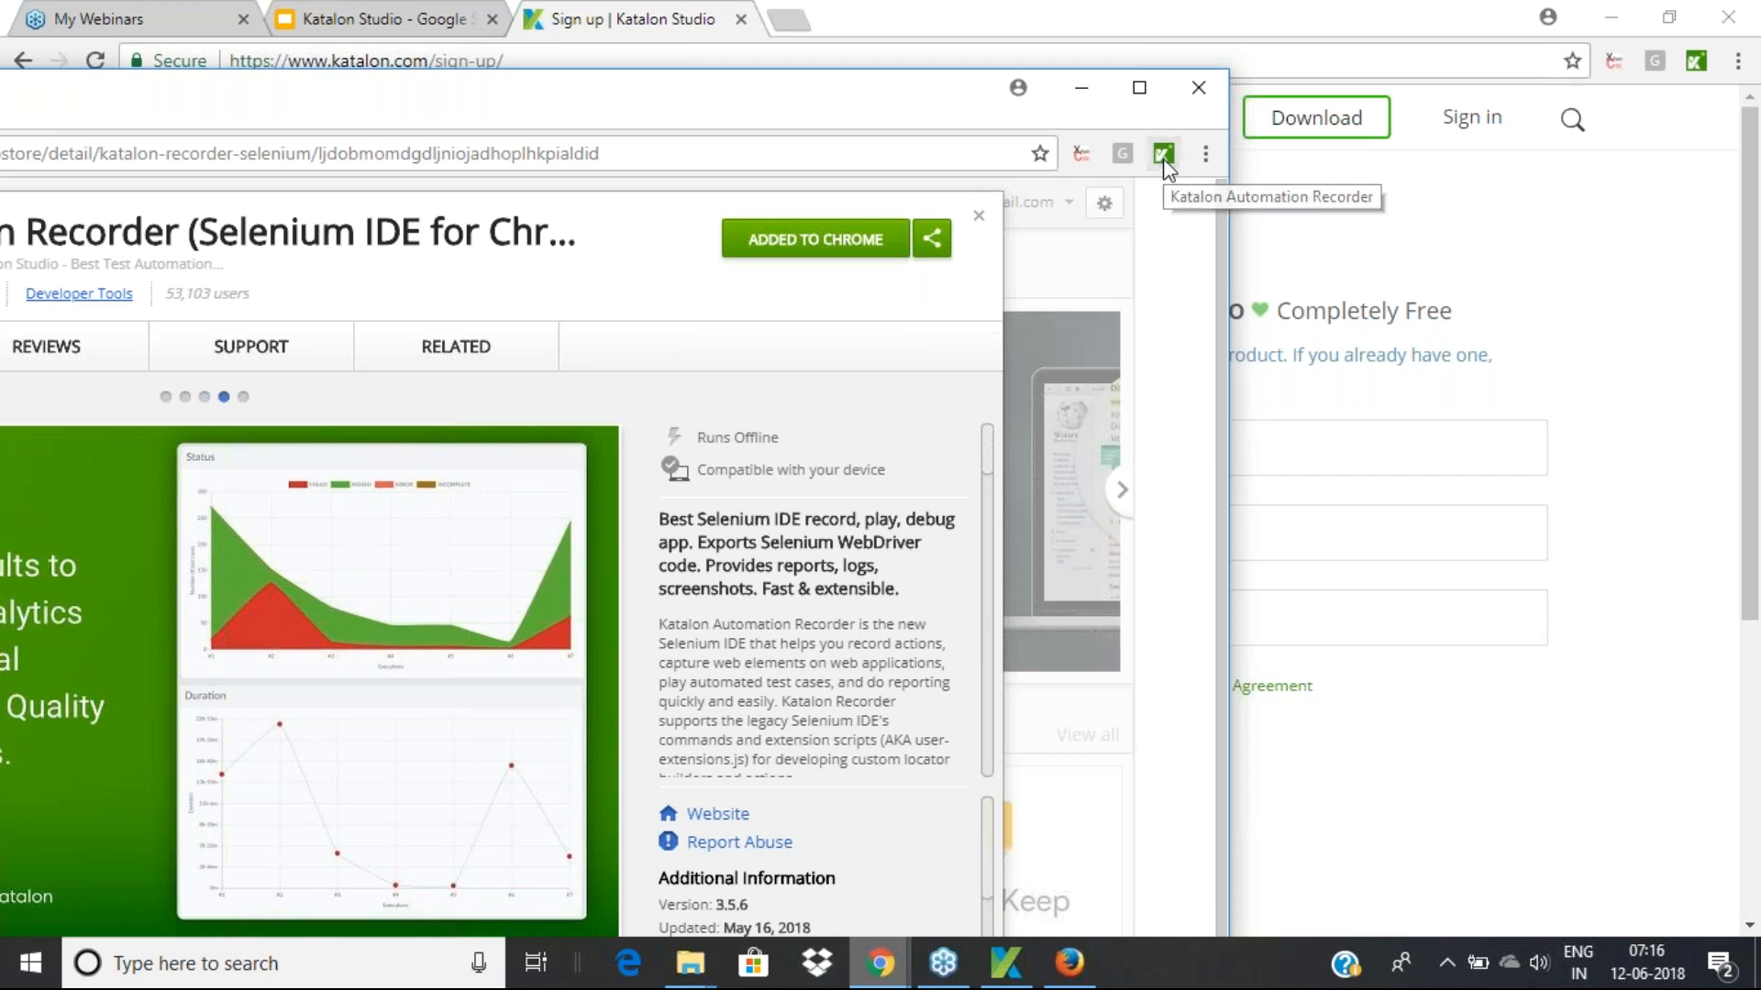
pyautogui.click(1164, 156)
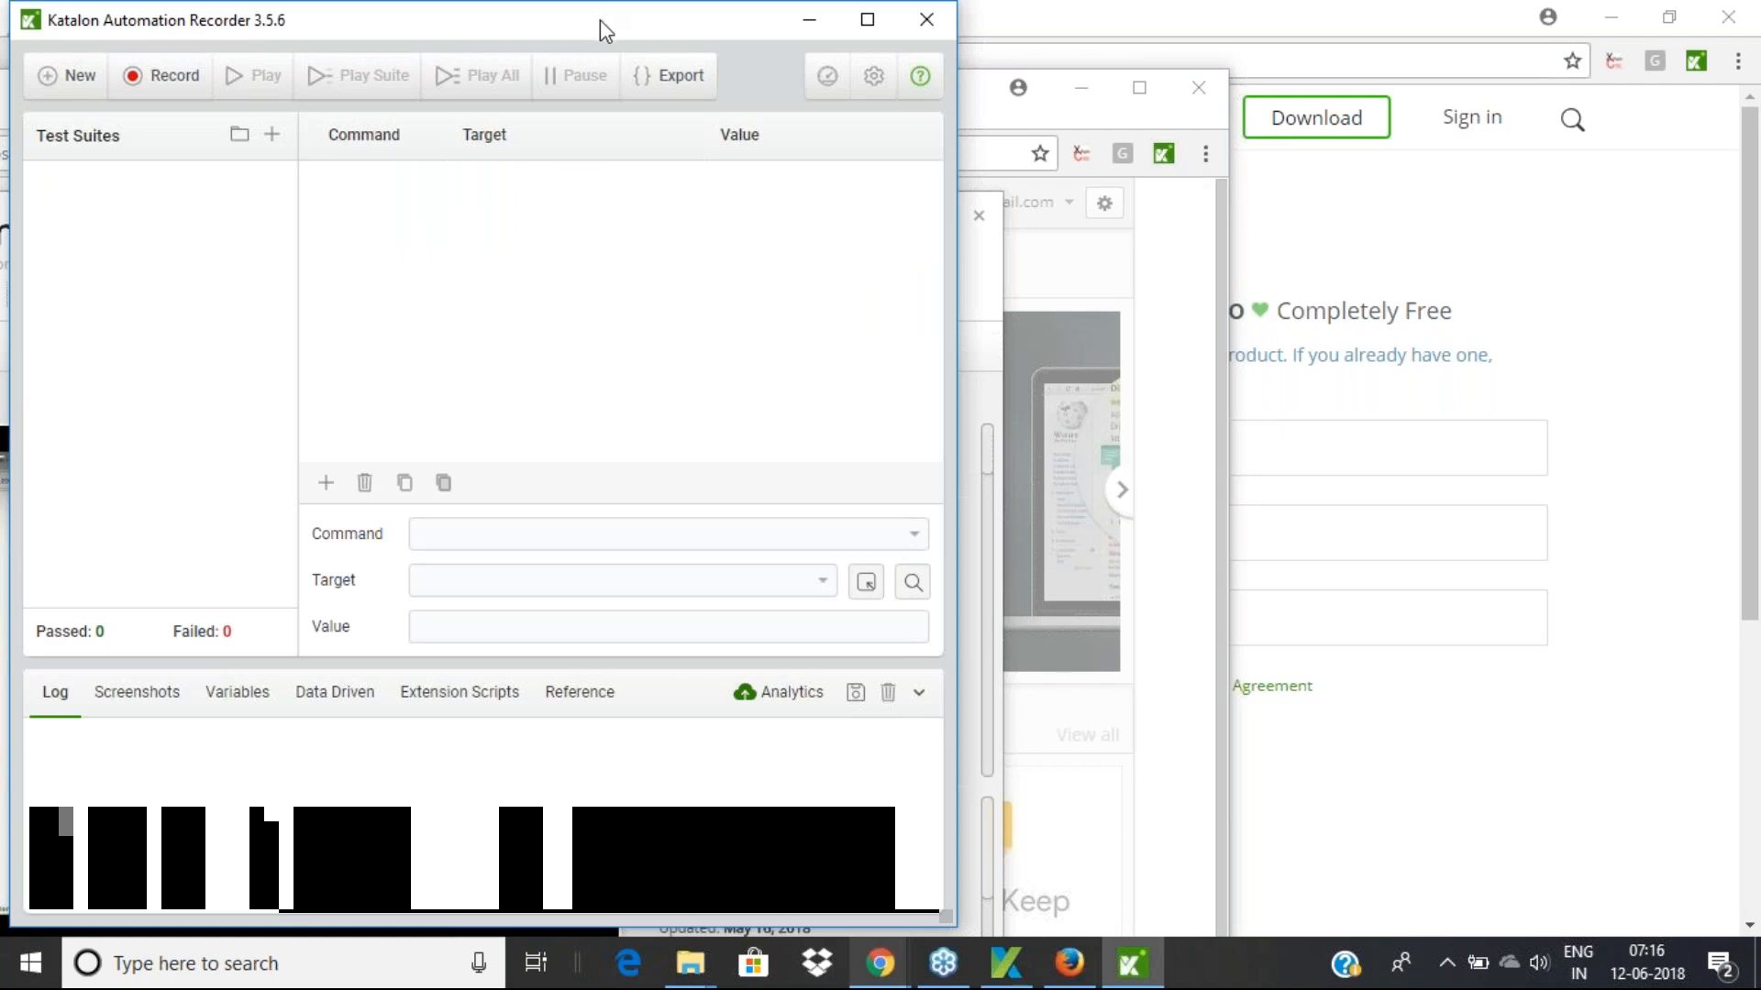
# Rearrange the recorder and sign-up windows so the Katalon Recorder web store page is fully in front
pyautogui.moveTo(604, 33); pyautogui.dragTo(747, 112)
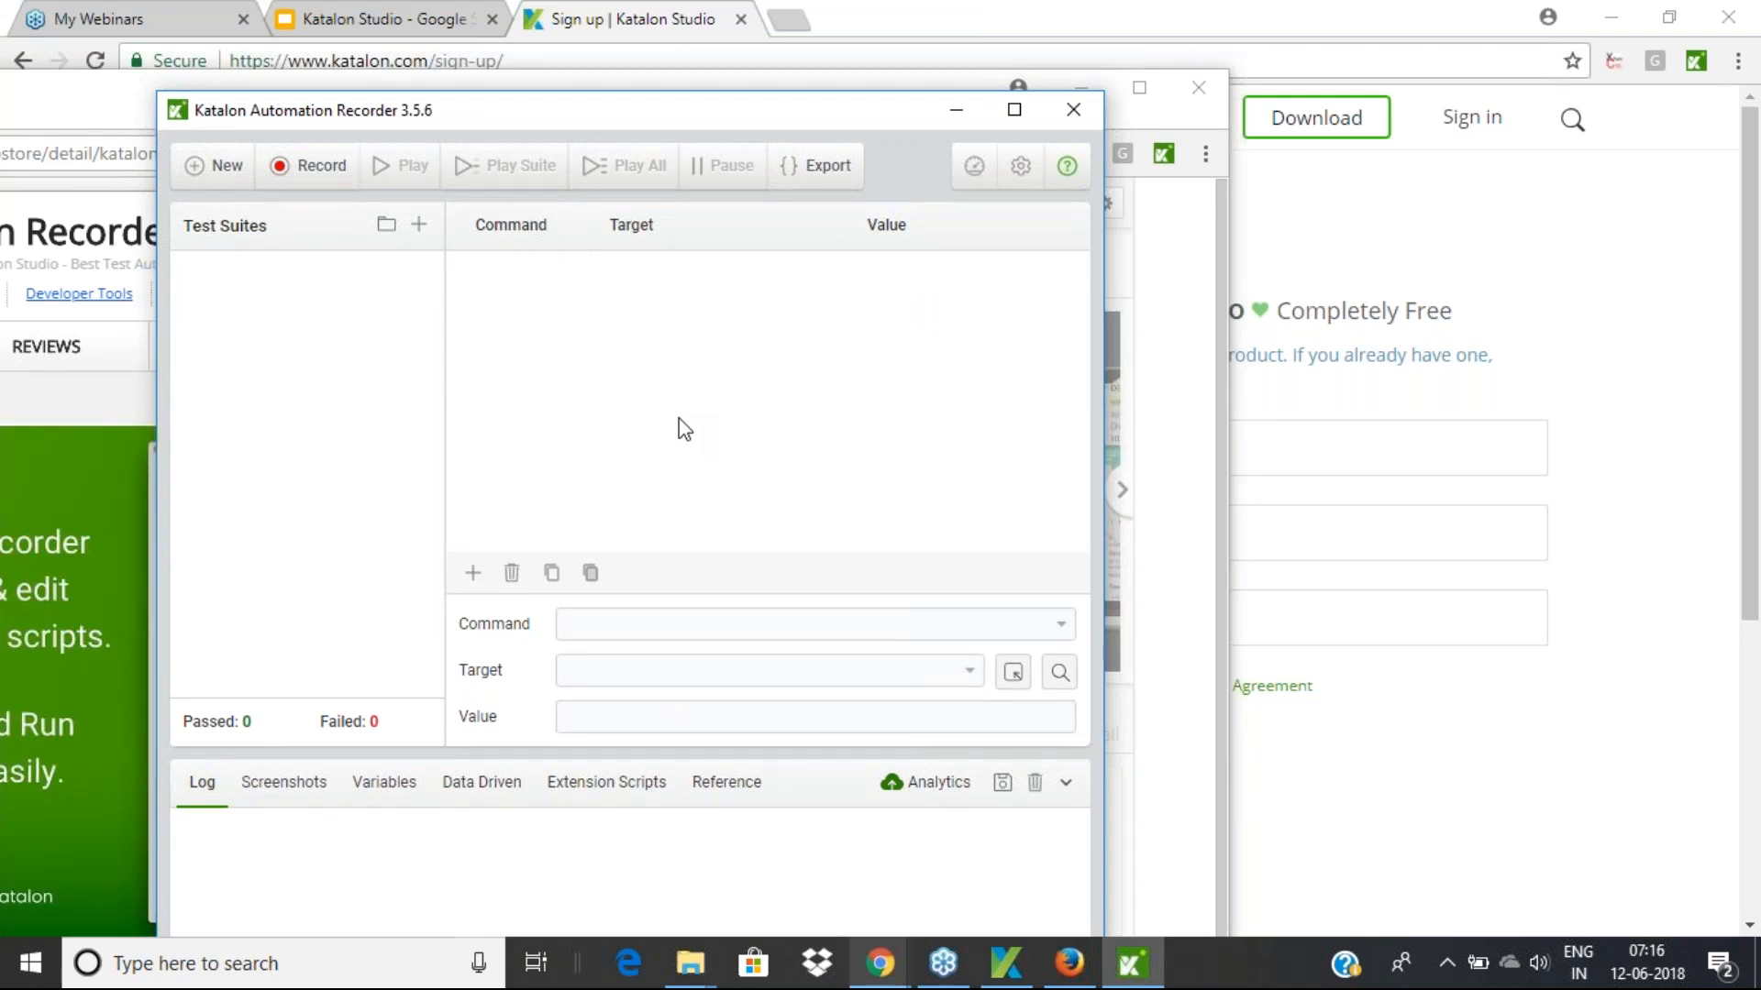
pyautogui.moveTo(1008, 974)
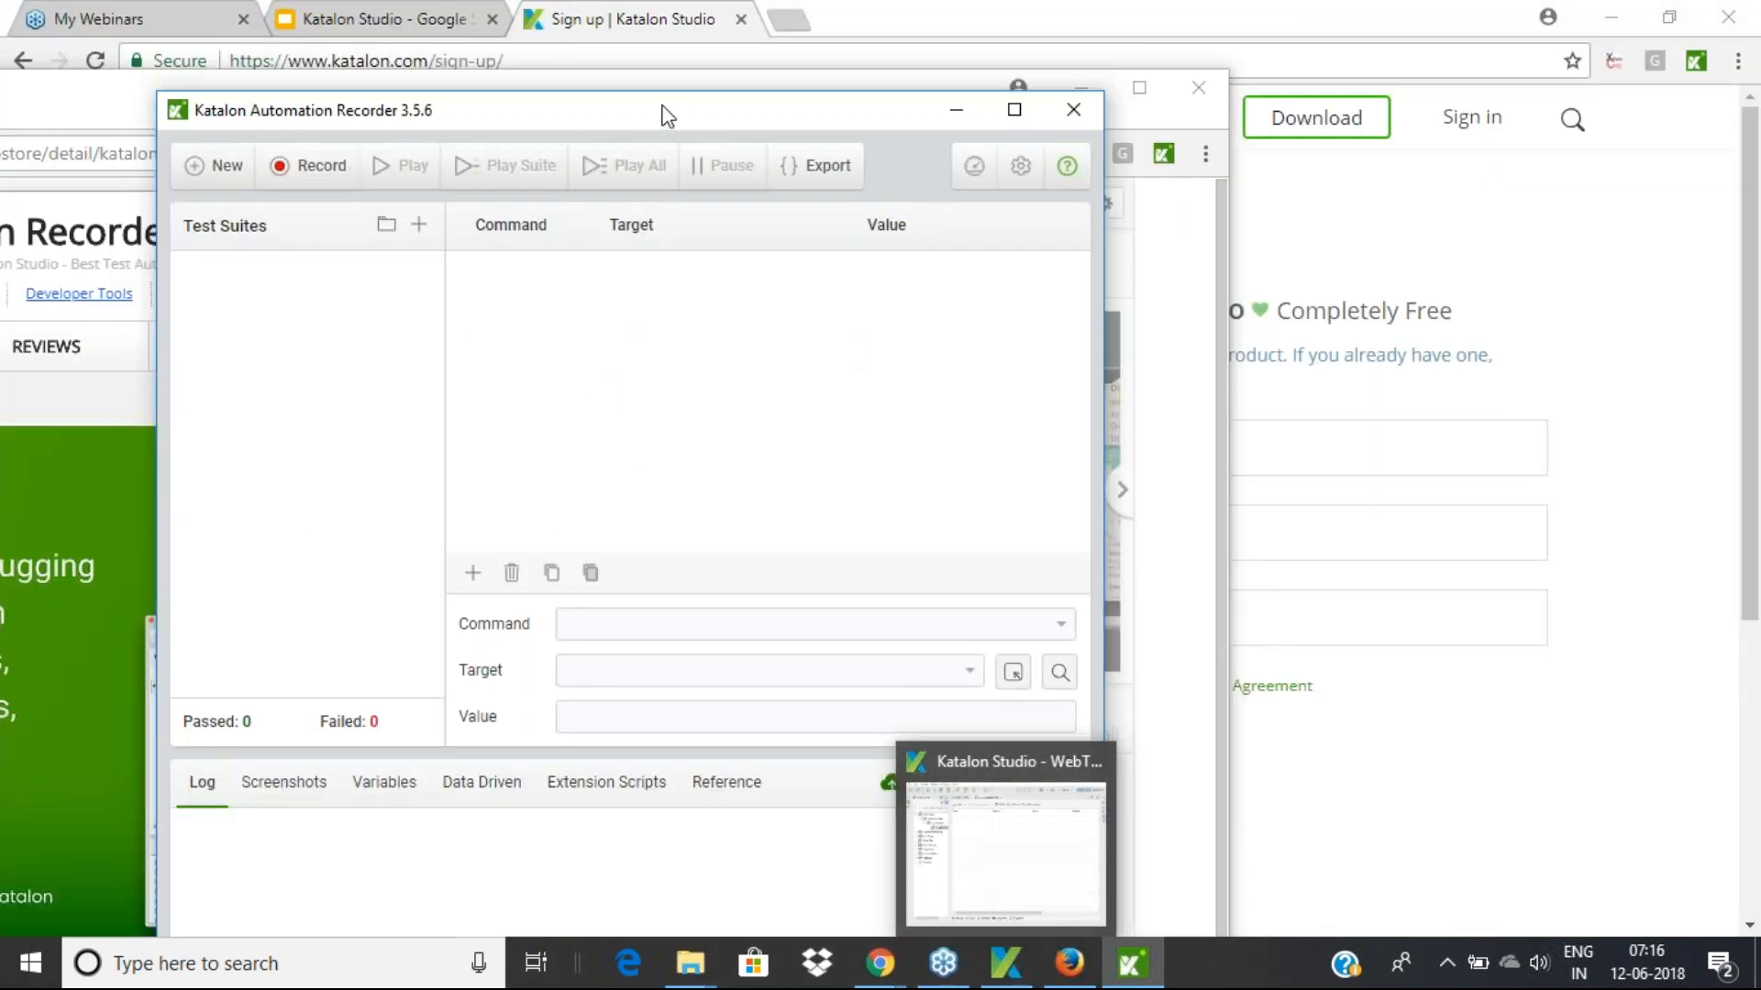
pyautogui.click(1248, 766)
pyautogui.click(1132, 963)
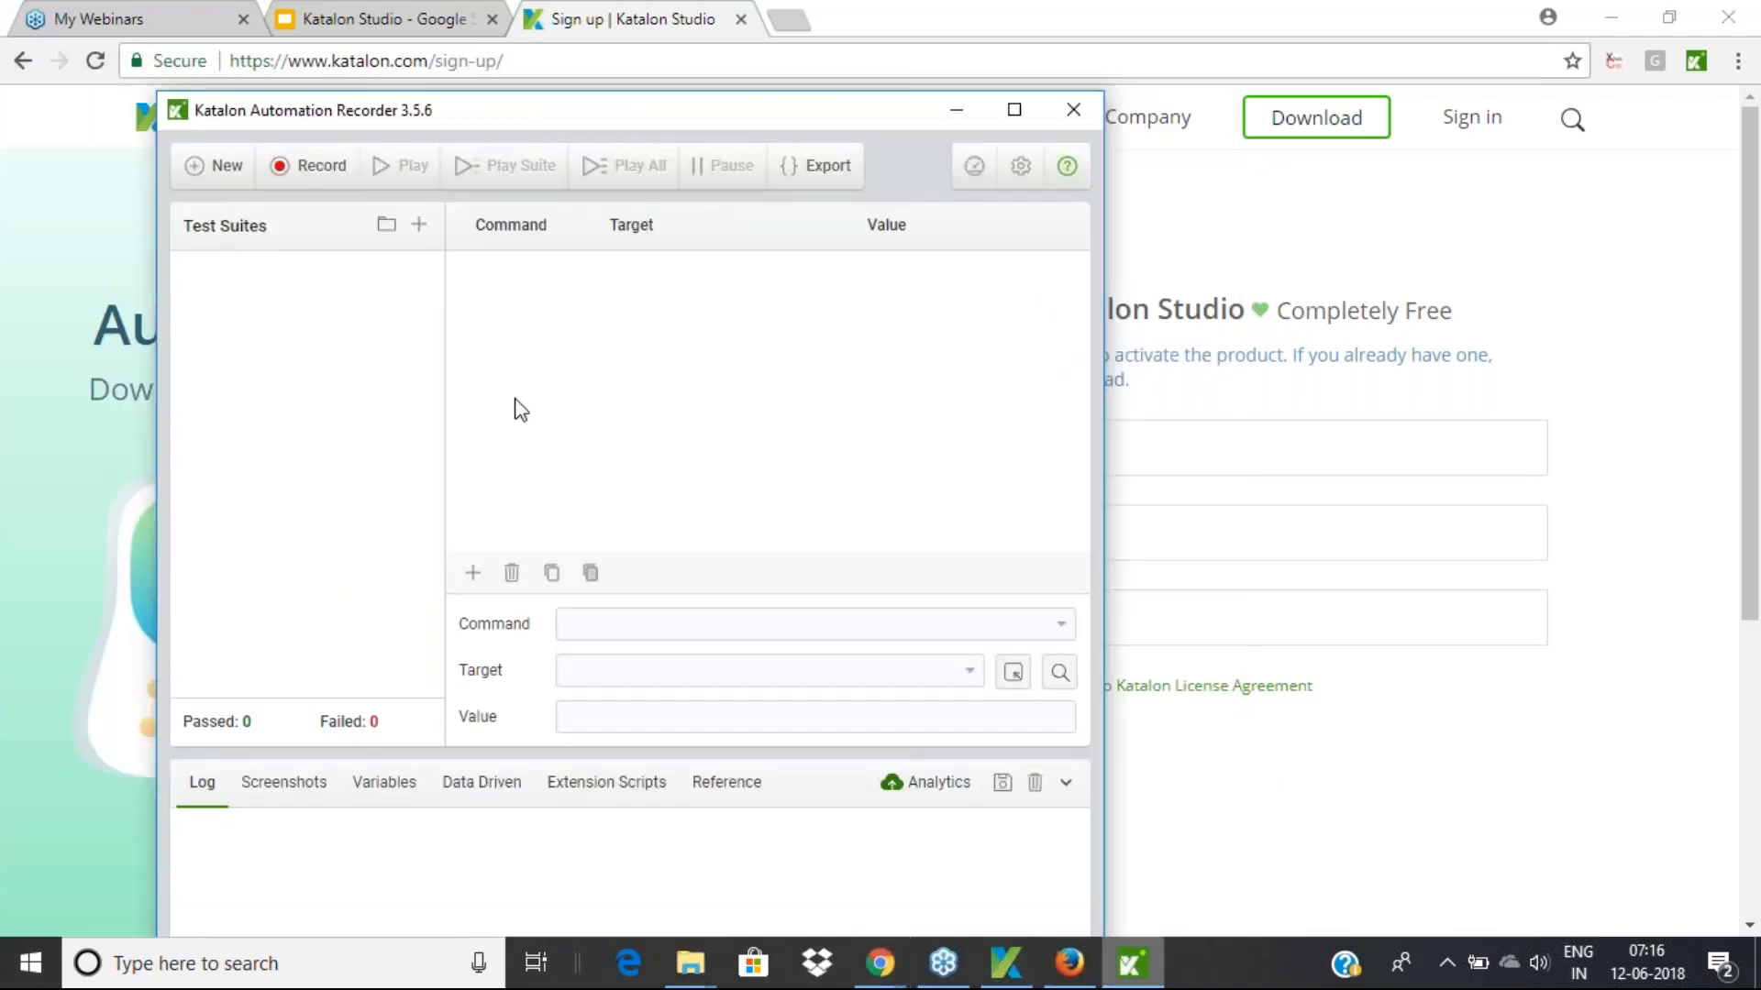
pyautogui.click(315, 167)
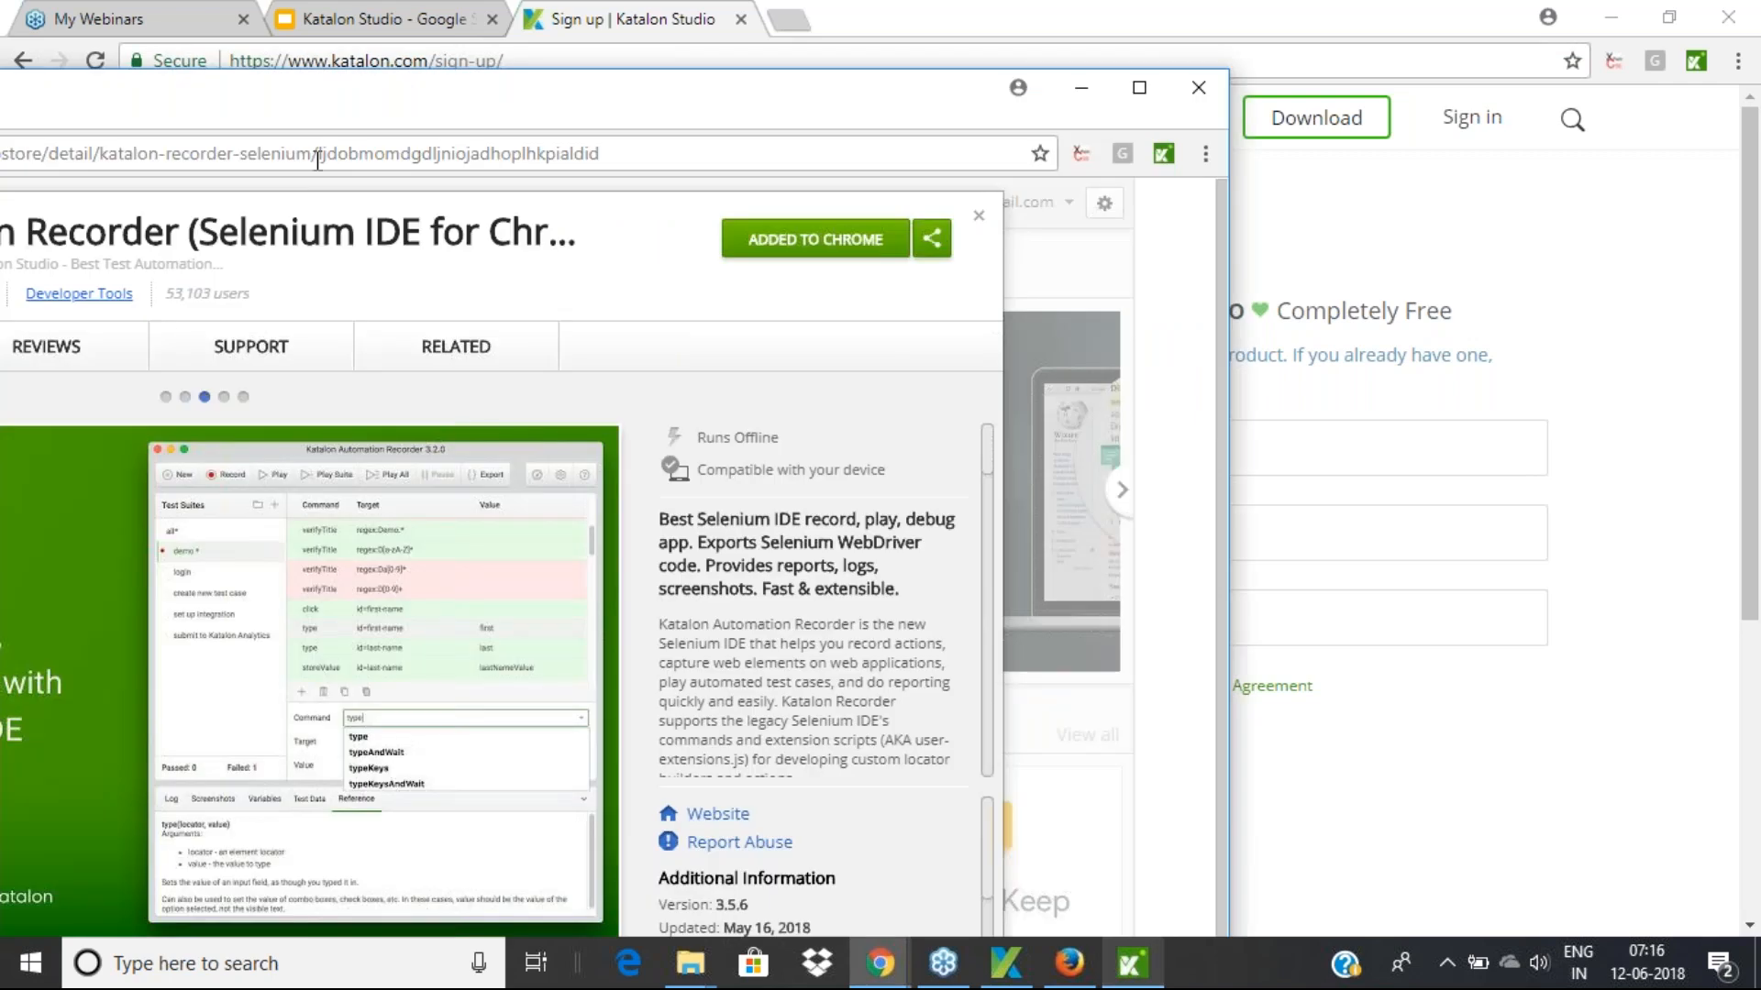
pyautogui.moveTo(392, 87); pyautogui.dragTo(873, 75)
# Load slideshare.net and click Login, recording the open and click id=login steps
pyautogui.click(1102, 140)
pyautogui.write('slideshare.net')
pyautogui.press('Return')
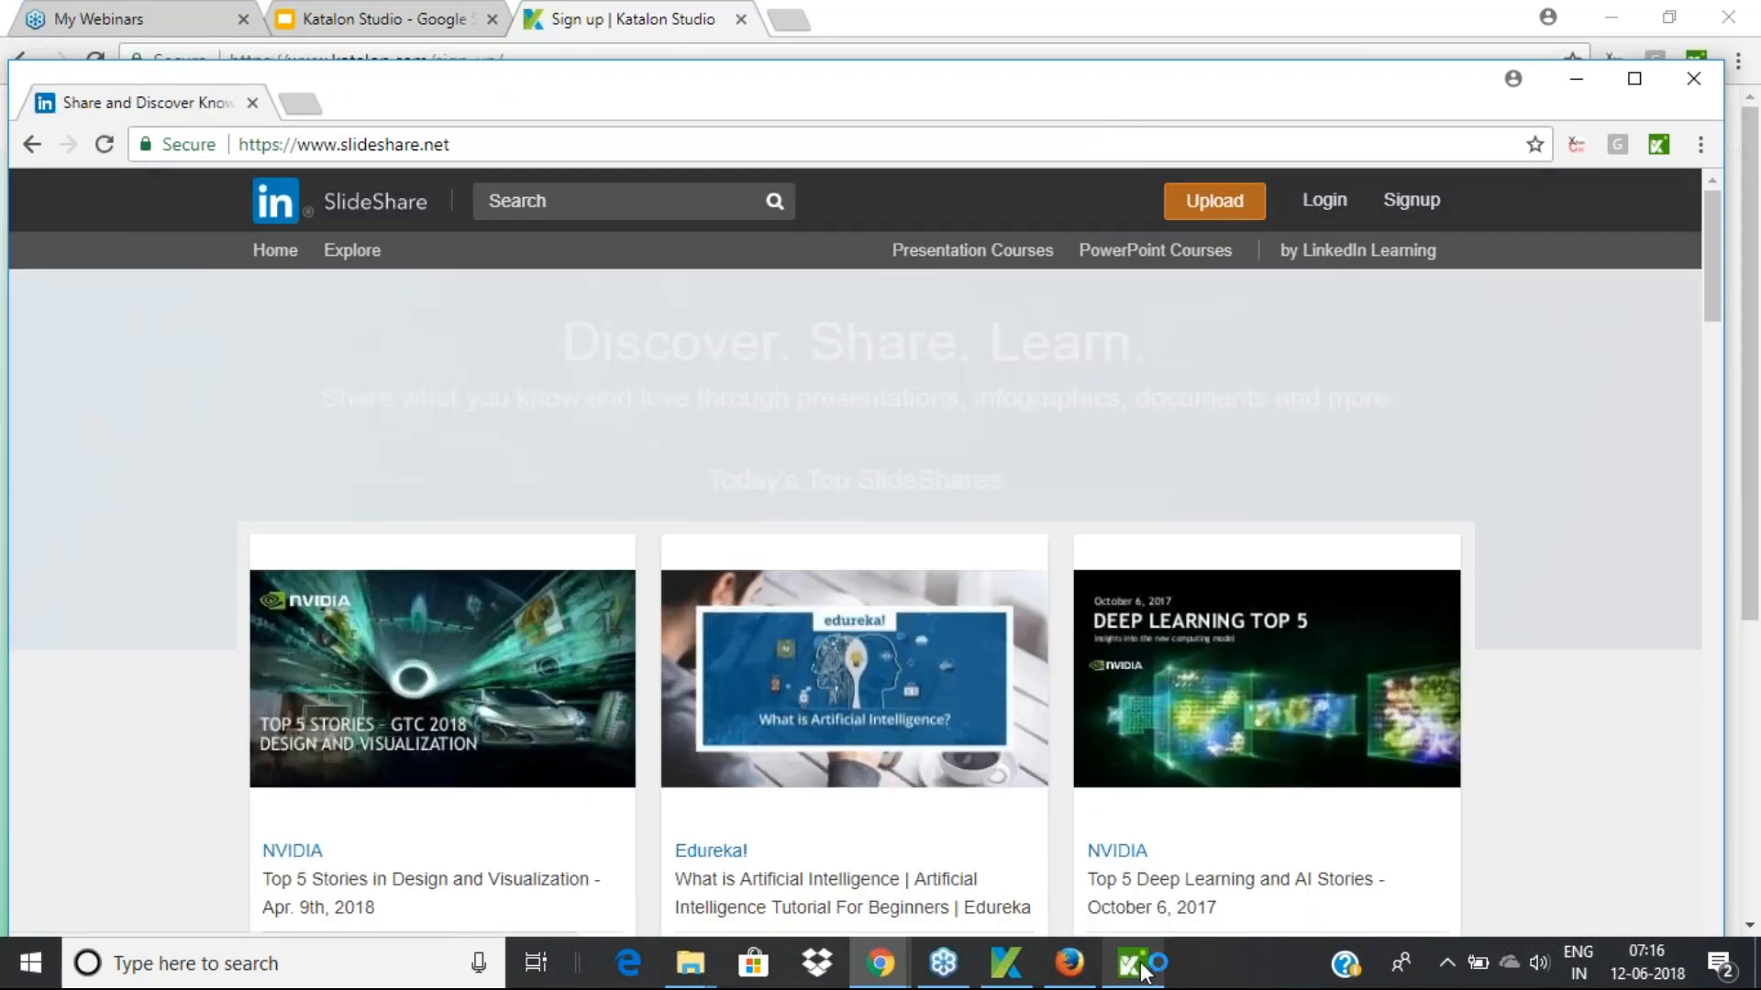
pyautogui.click(1132, 963)
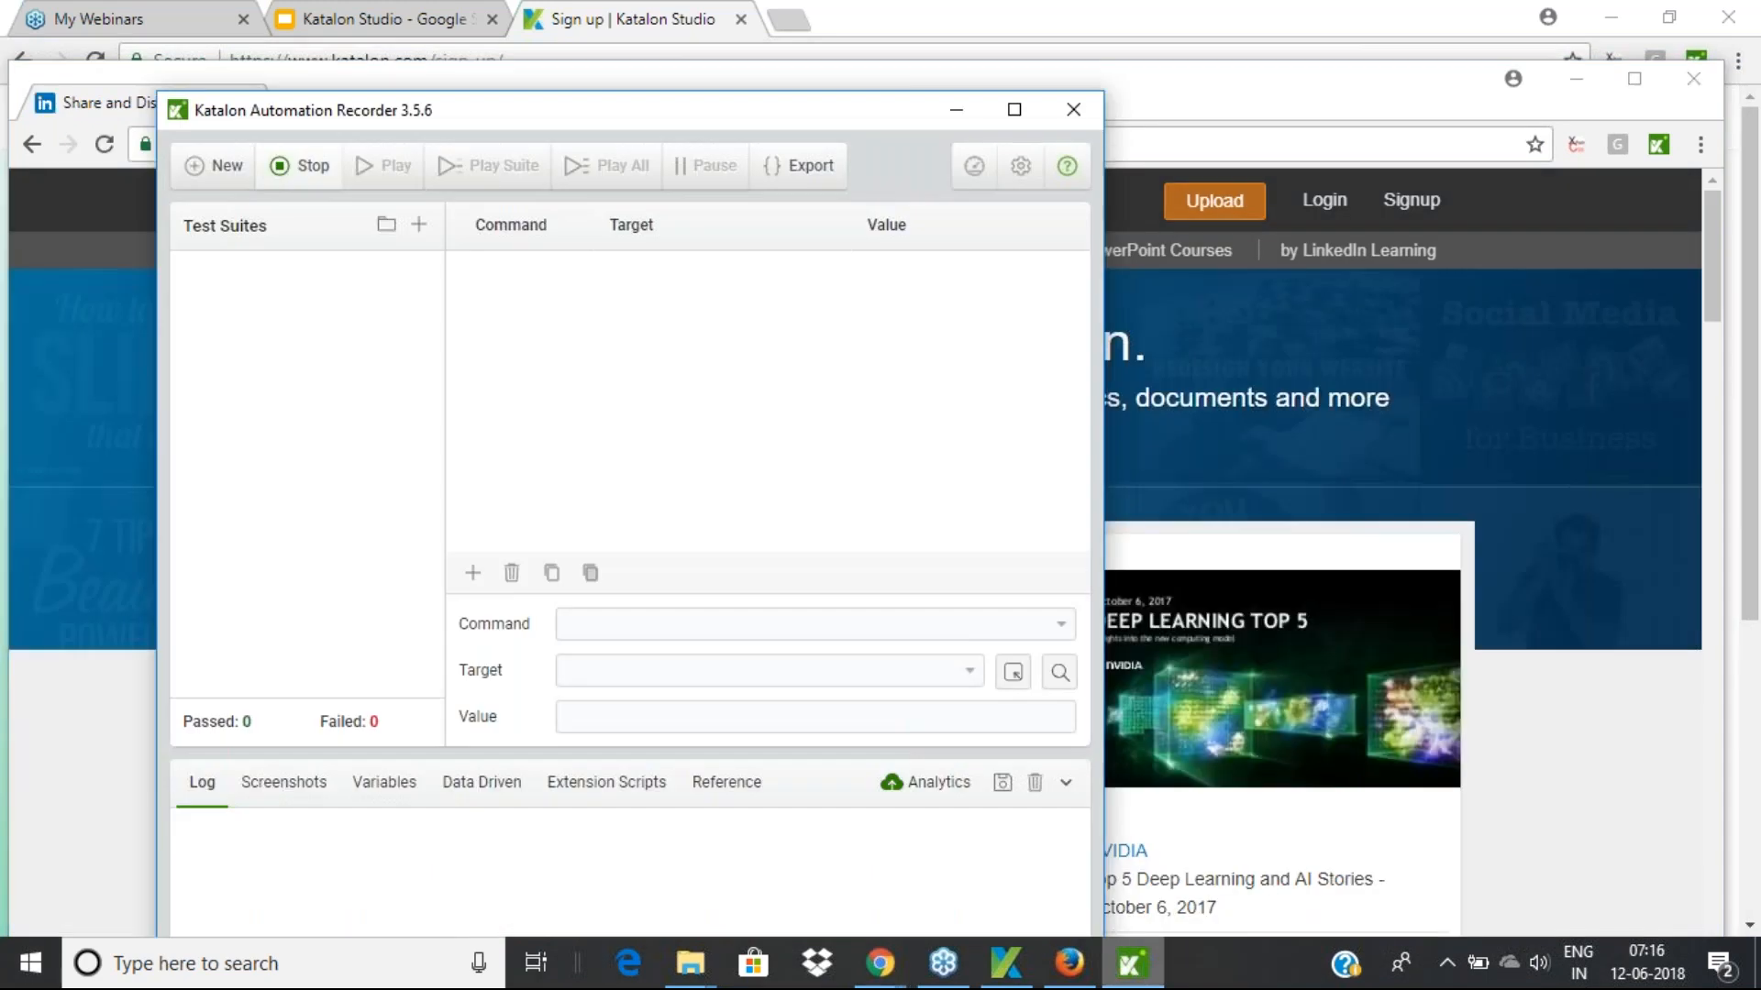
pyautogui.click(1316, 213)
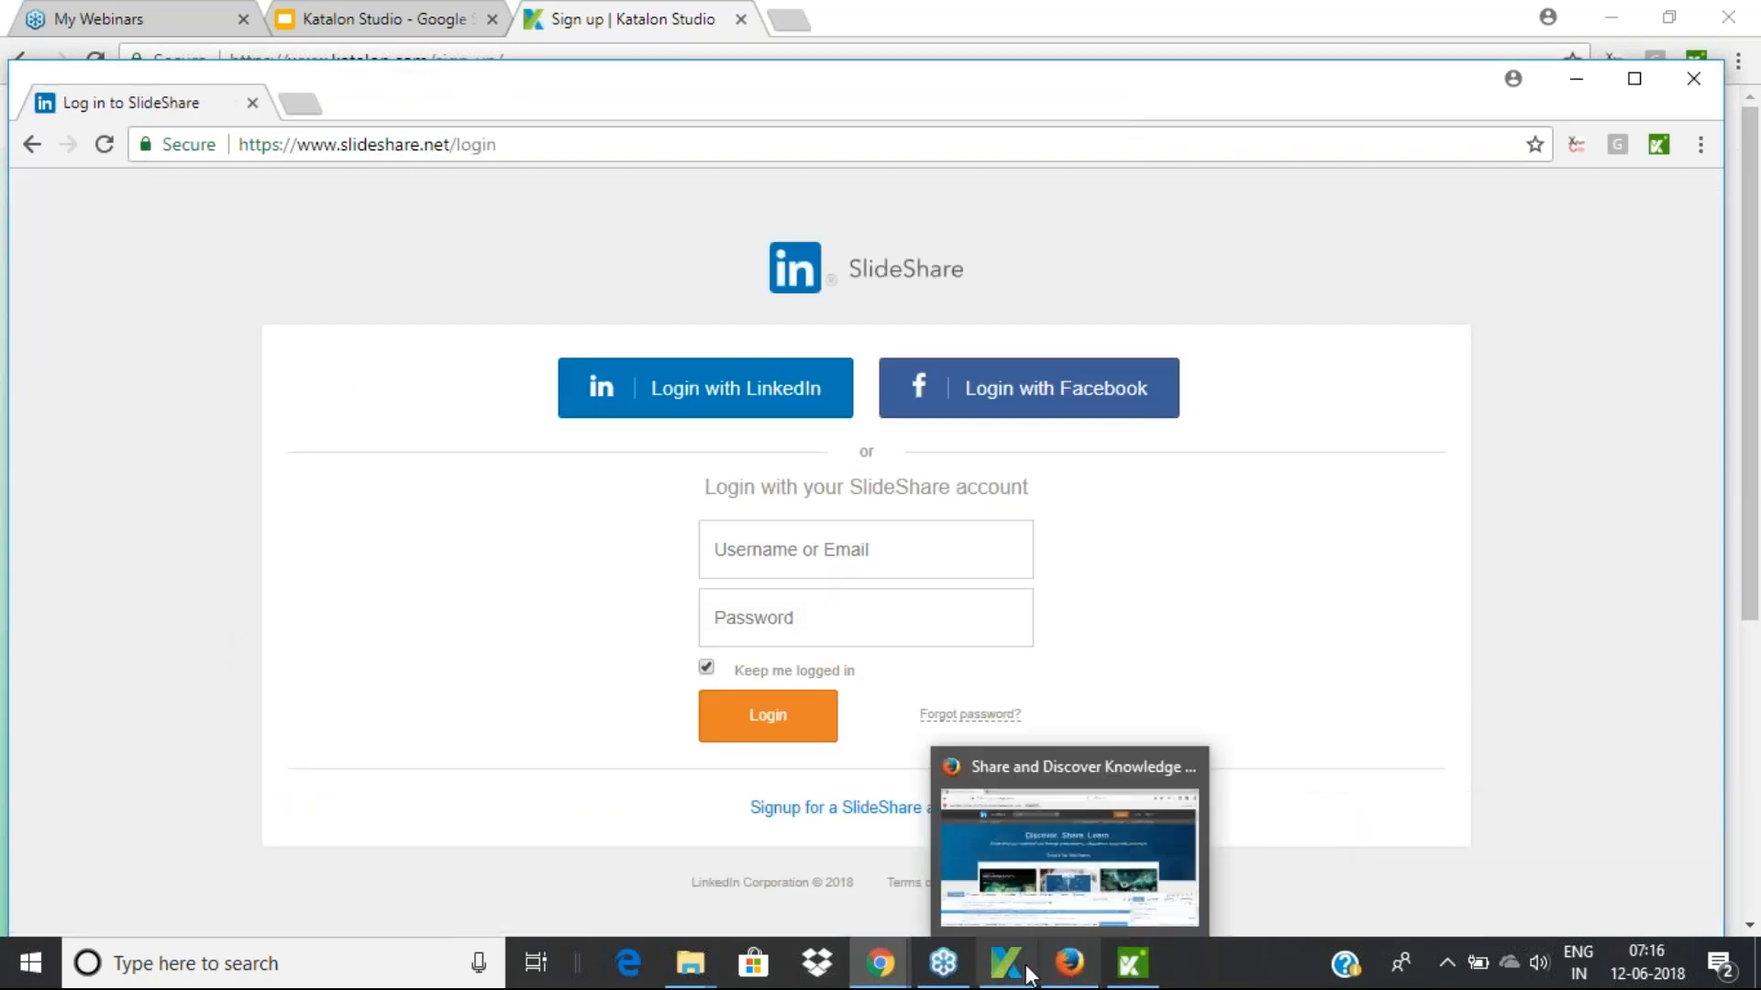
pyautogui.click(1130, 970)
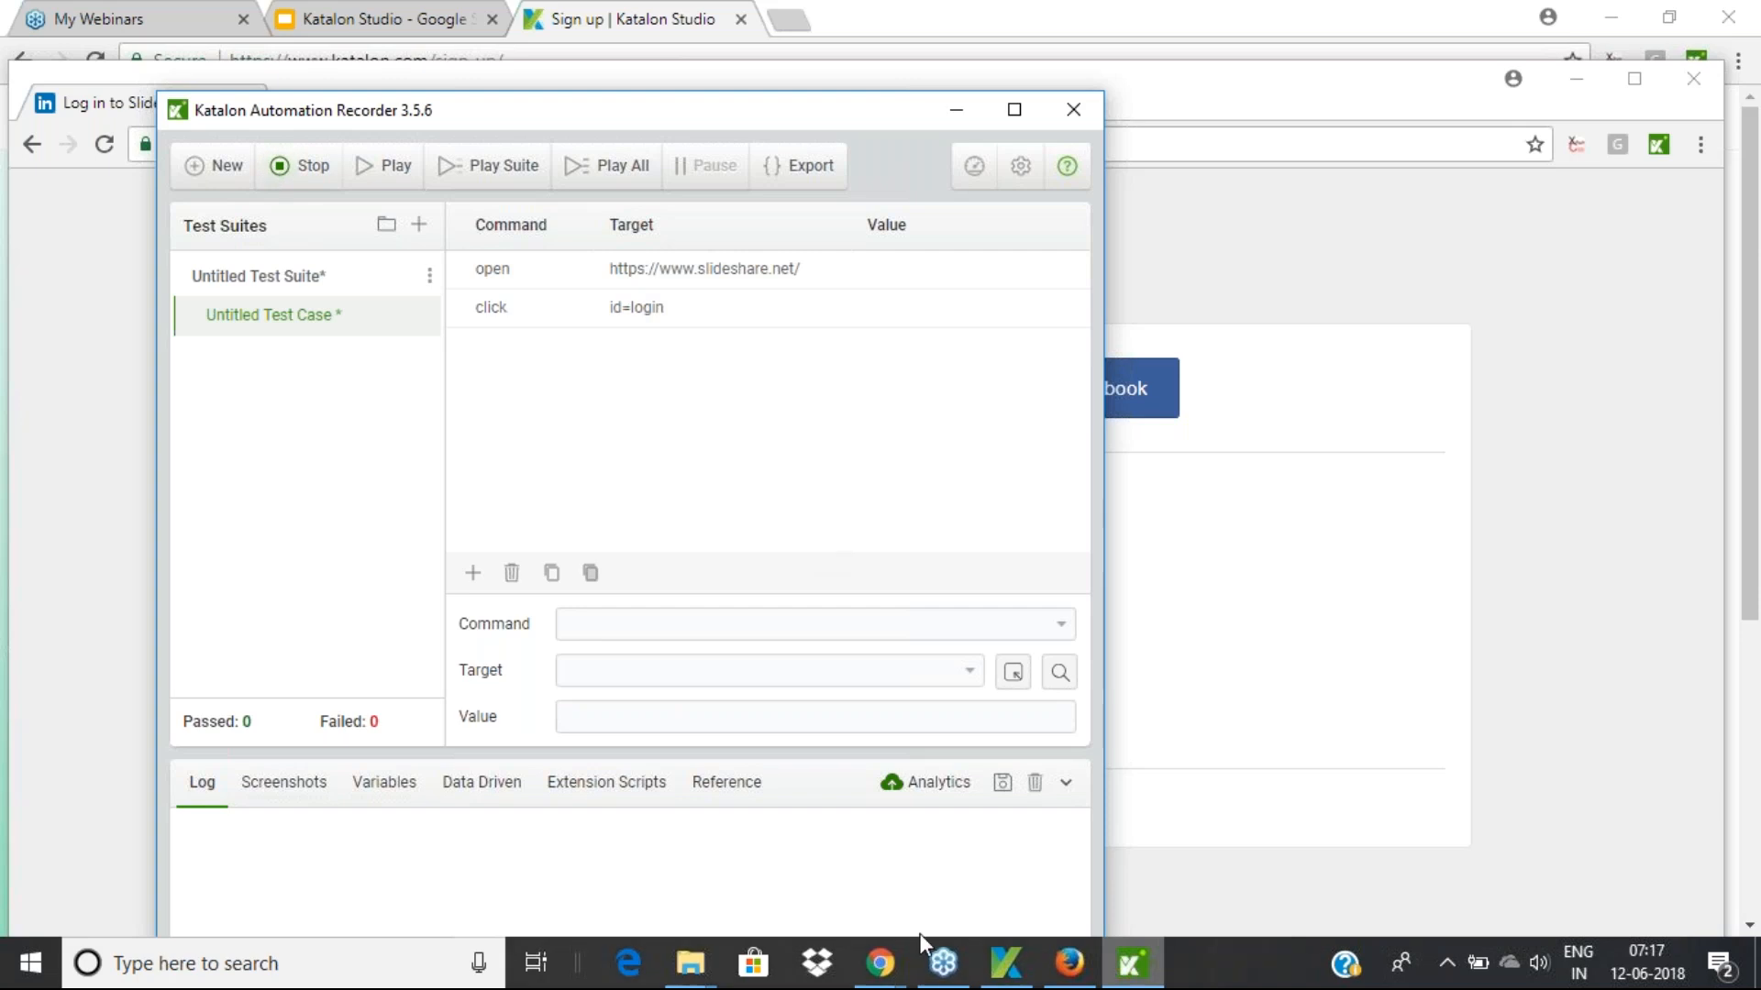
pyautogui.click(1009, 958)
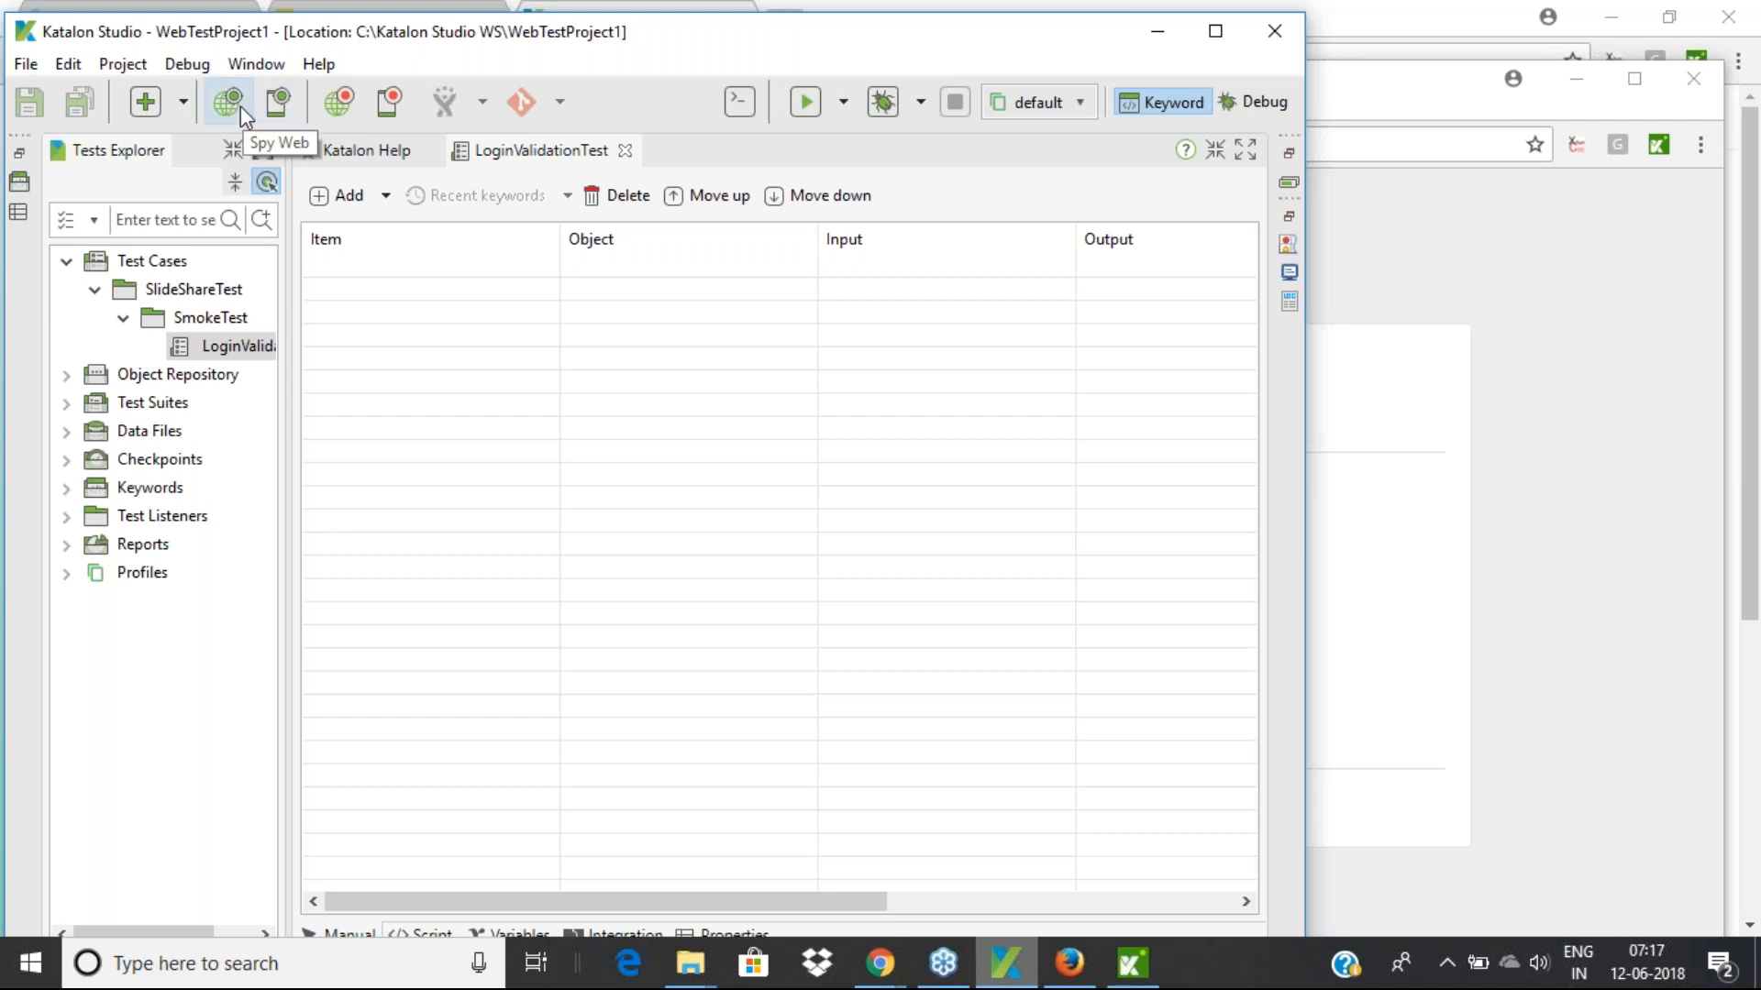
pyautogui.click(1155, 33)
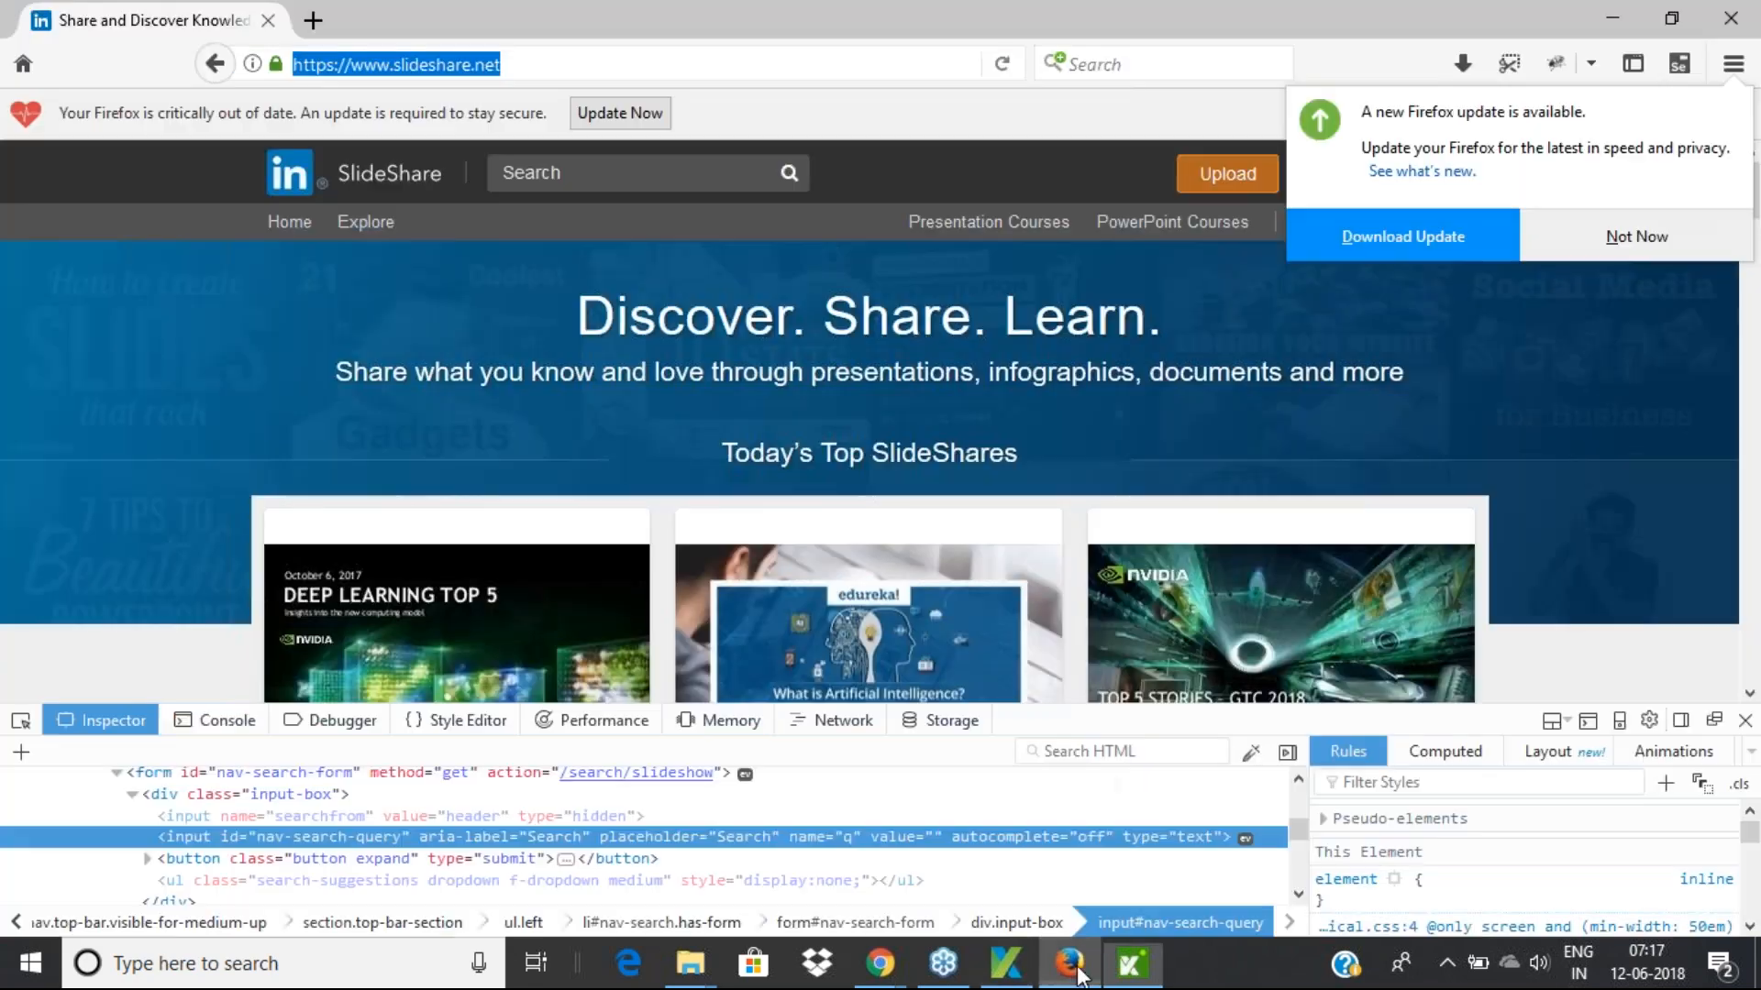
# Inspect the SlideShare Login link in maximized Firefox to reveal its id="login" markup
pyautogui.click(1069, 963)
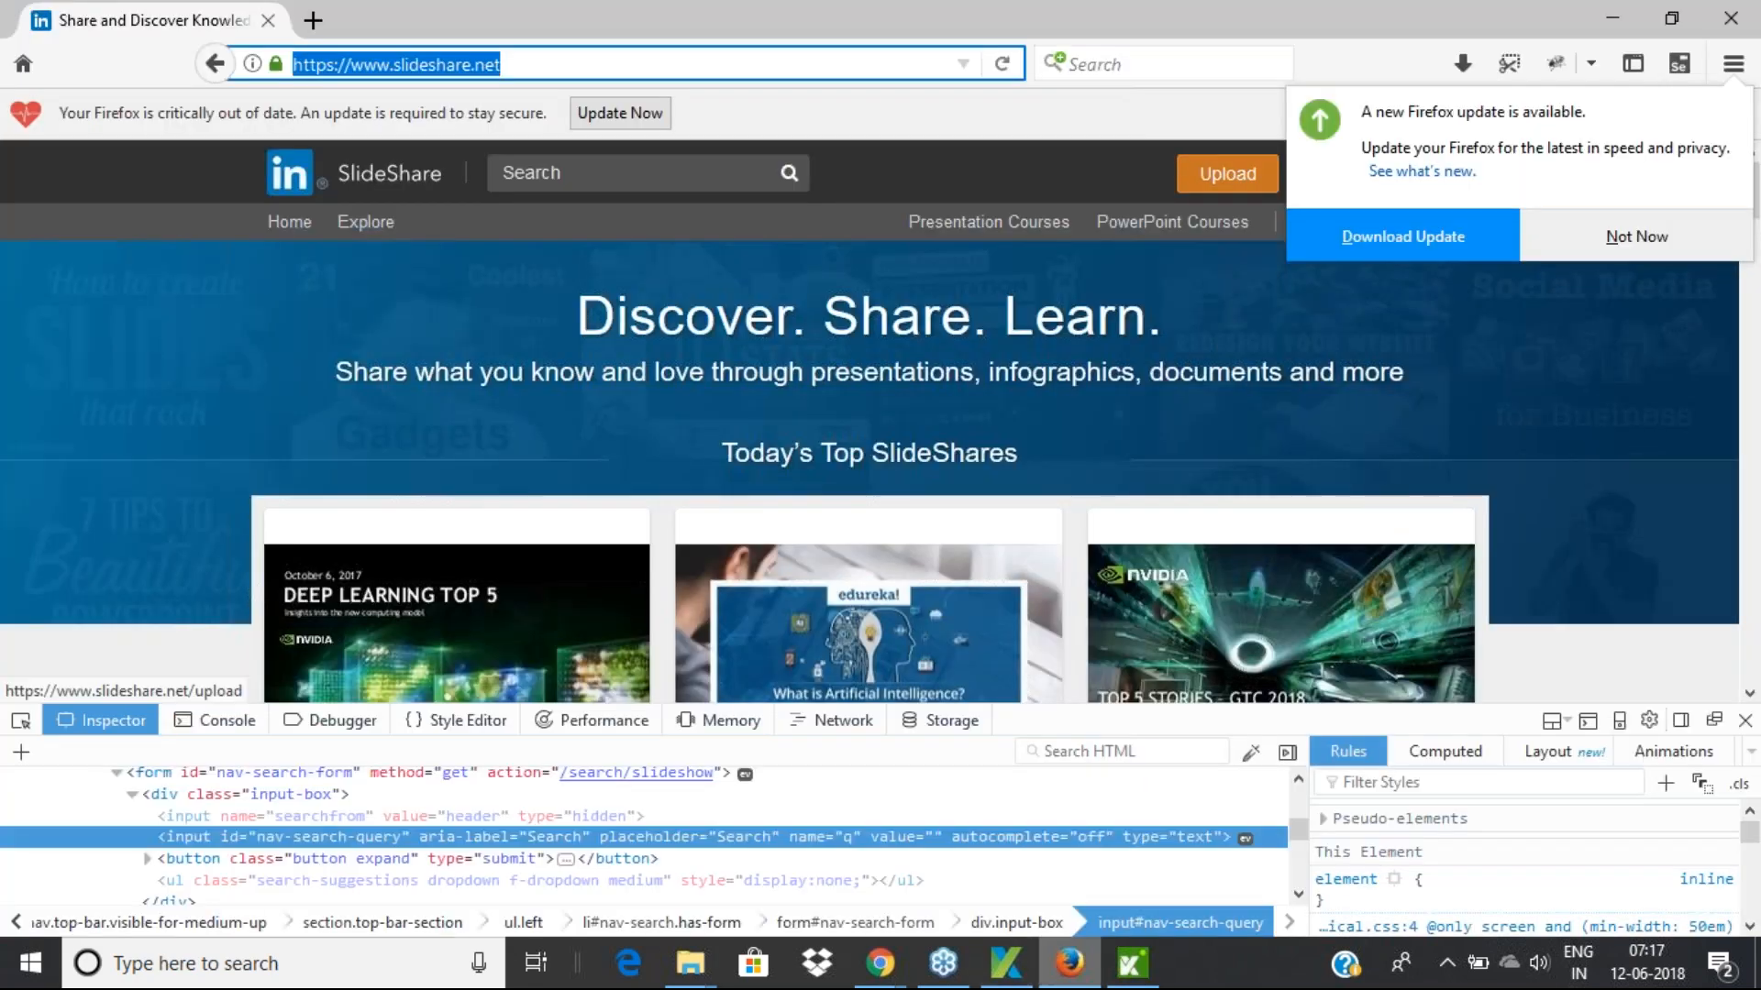
pyautogui.moveTo(1061, 30); pyautogui.dragTo(562, 43)
pyautogui.click(1176, 267)
pyautogui.rightClick(850, 204)
pyautogui.click(946, 460)
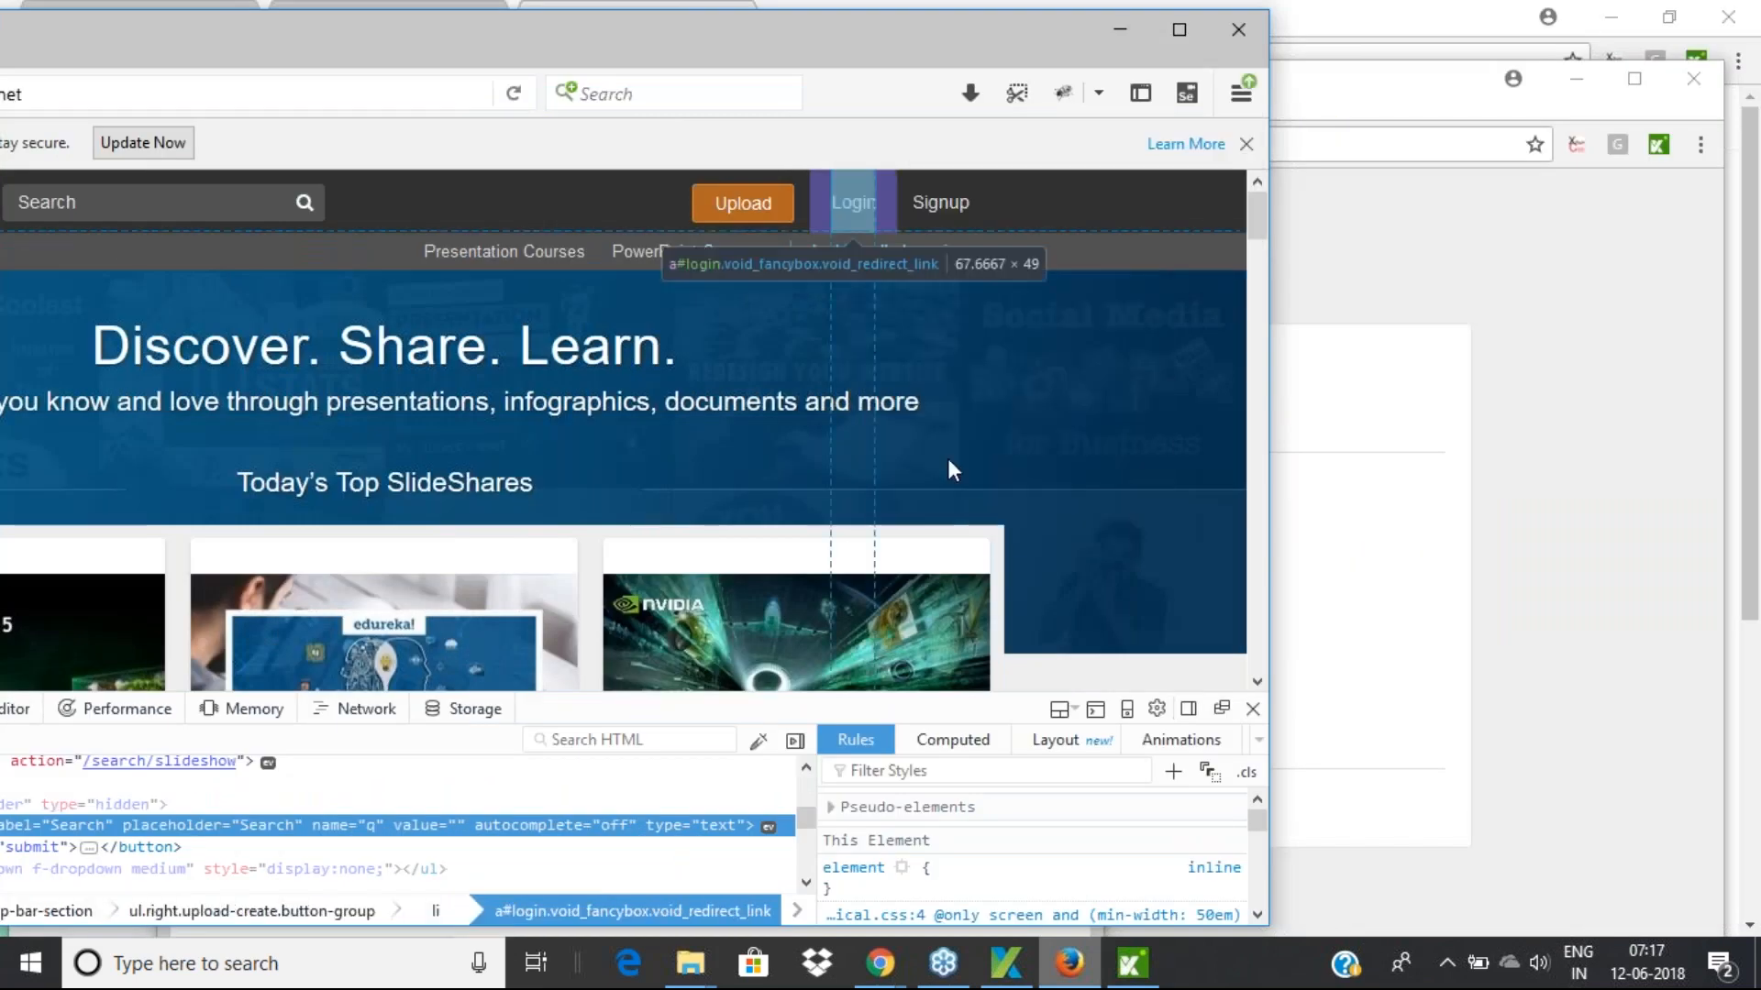
pyautogui.click(1182, 33)
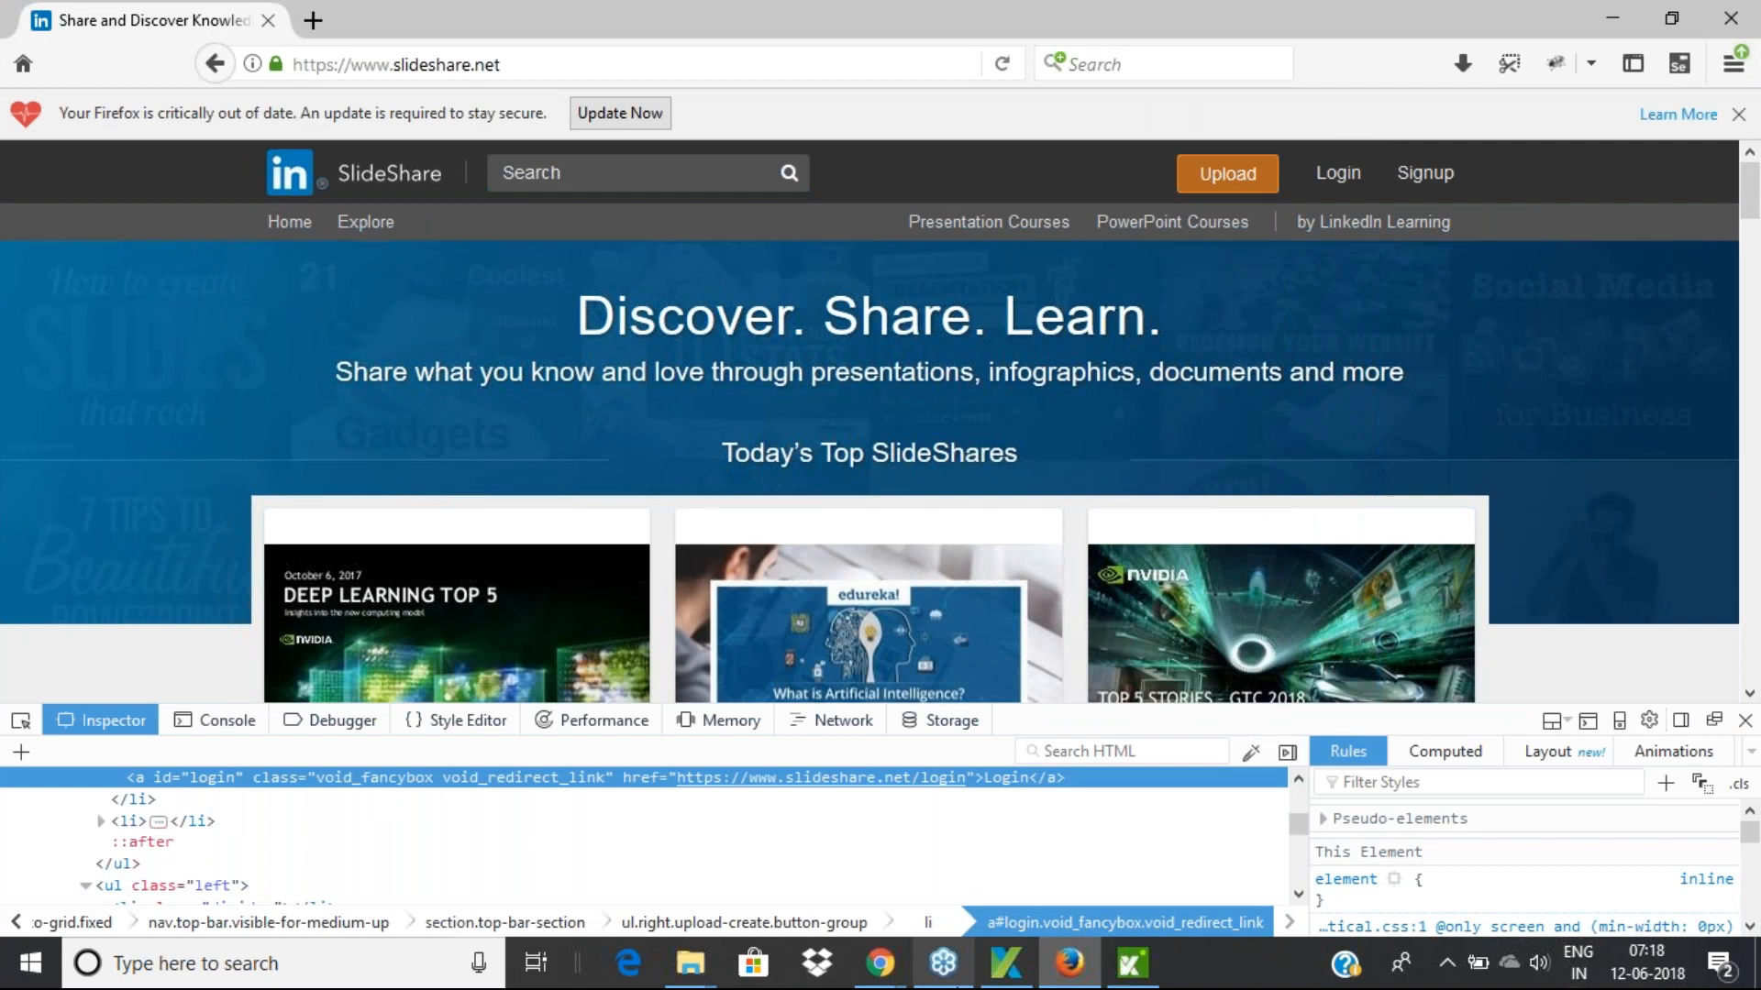
pyautogui.click(1137, 971)
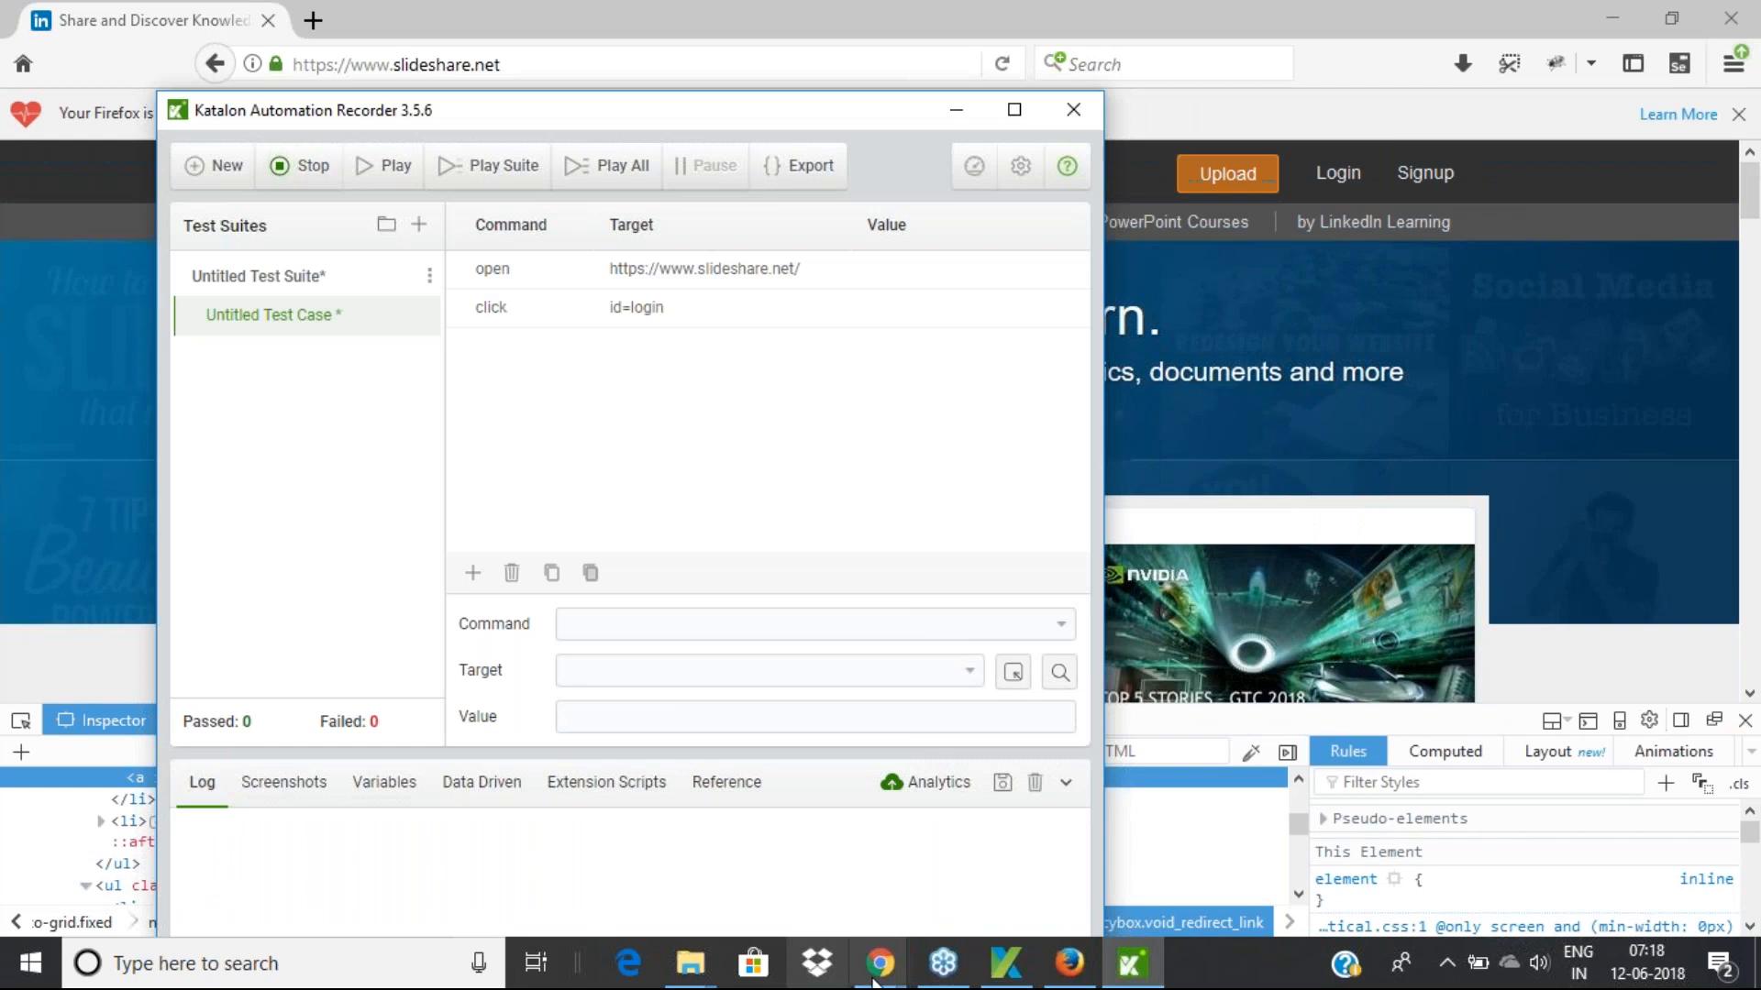
# Enter the username in the SlideShare login form and check the recorder's captured steps
pyautogui.moveTo(876, 981)
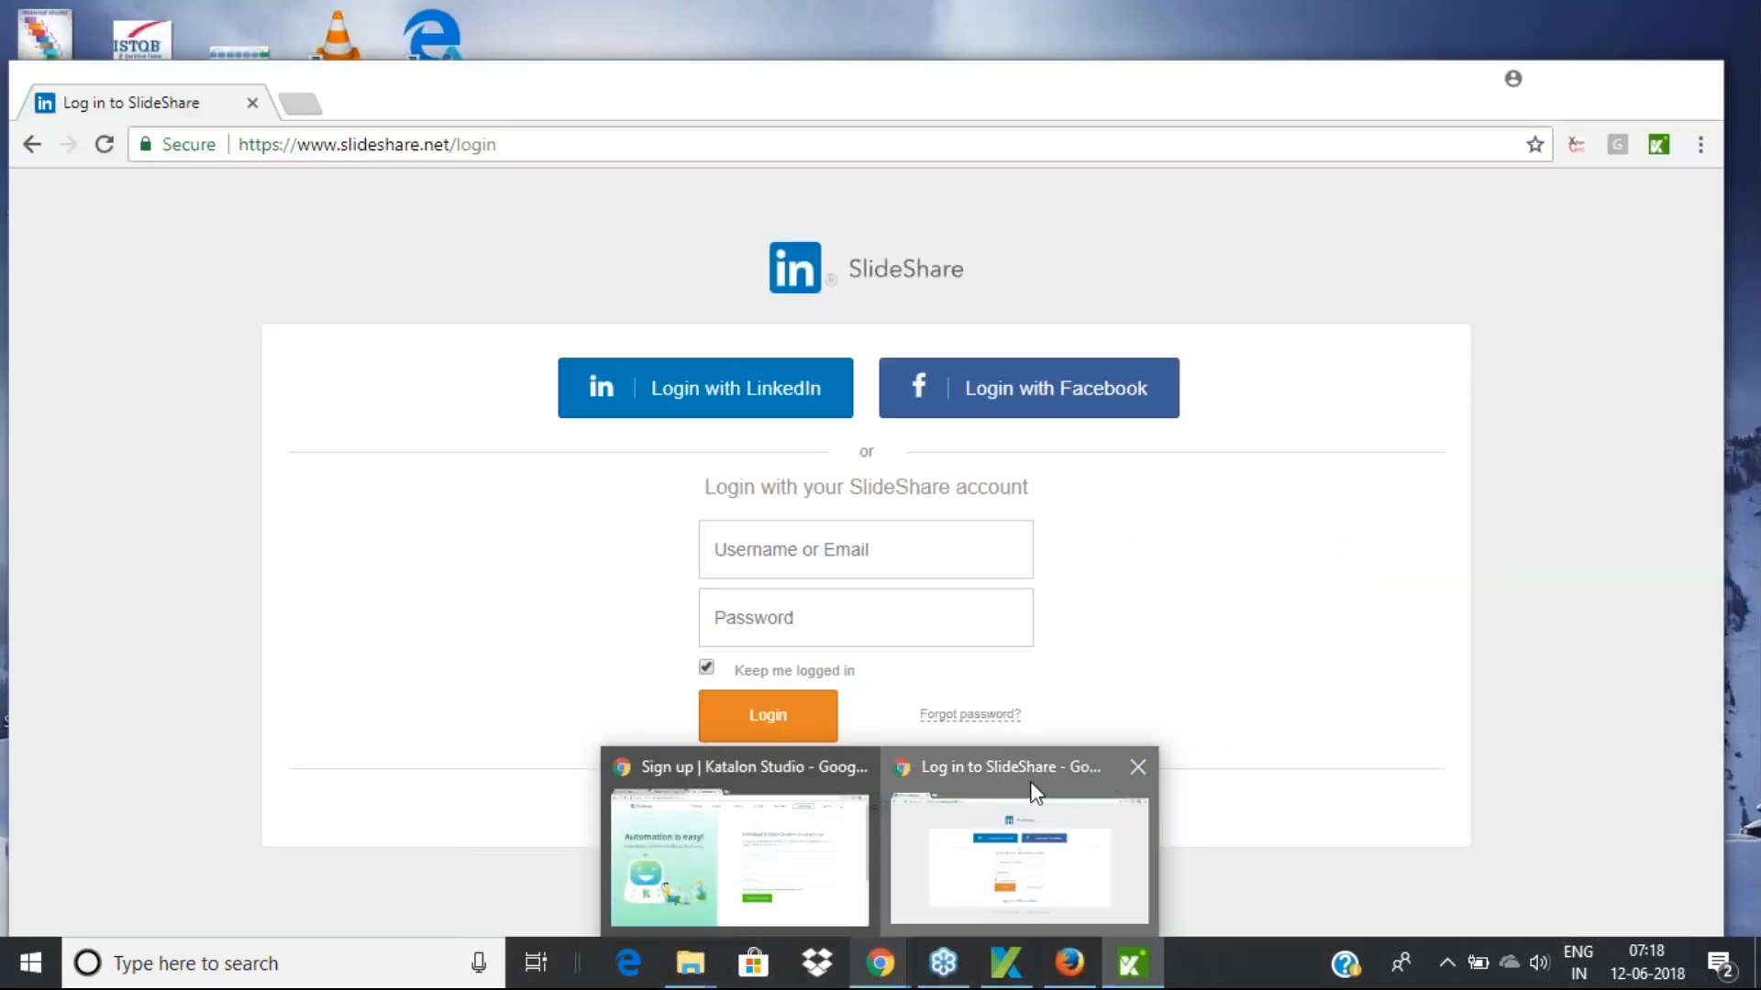
pyautogui.click(1035, 796)
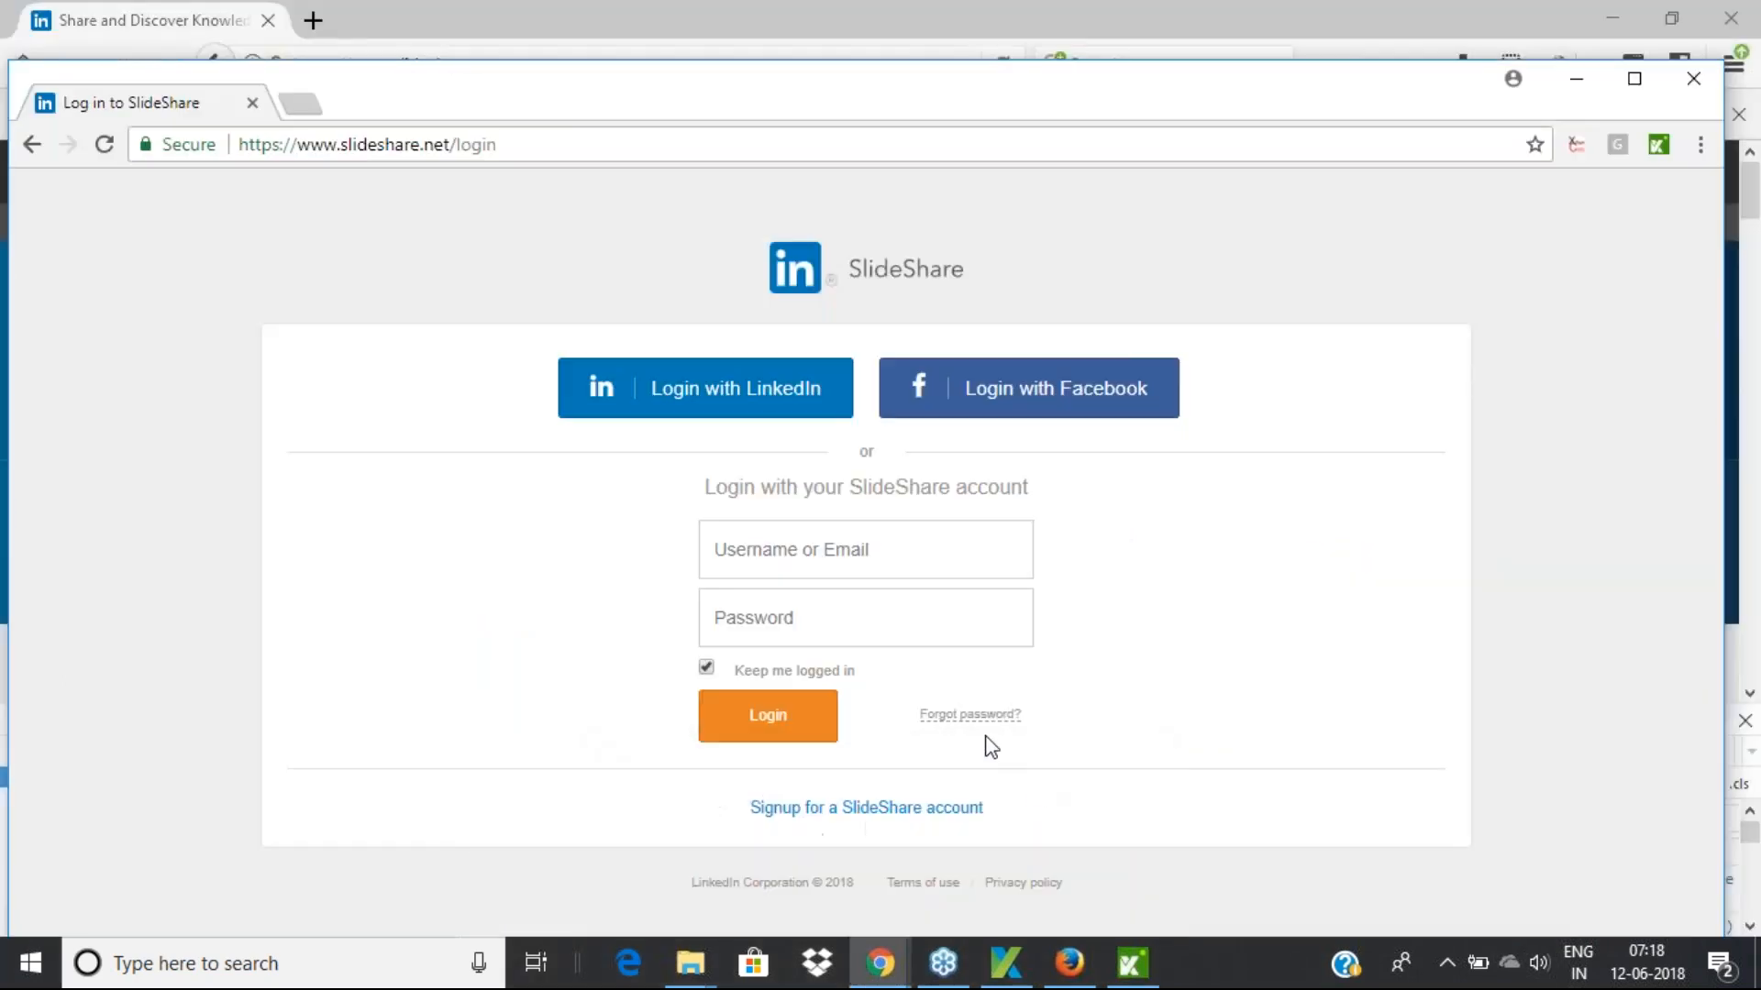
pyautogui.click(763, 548)
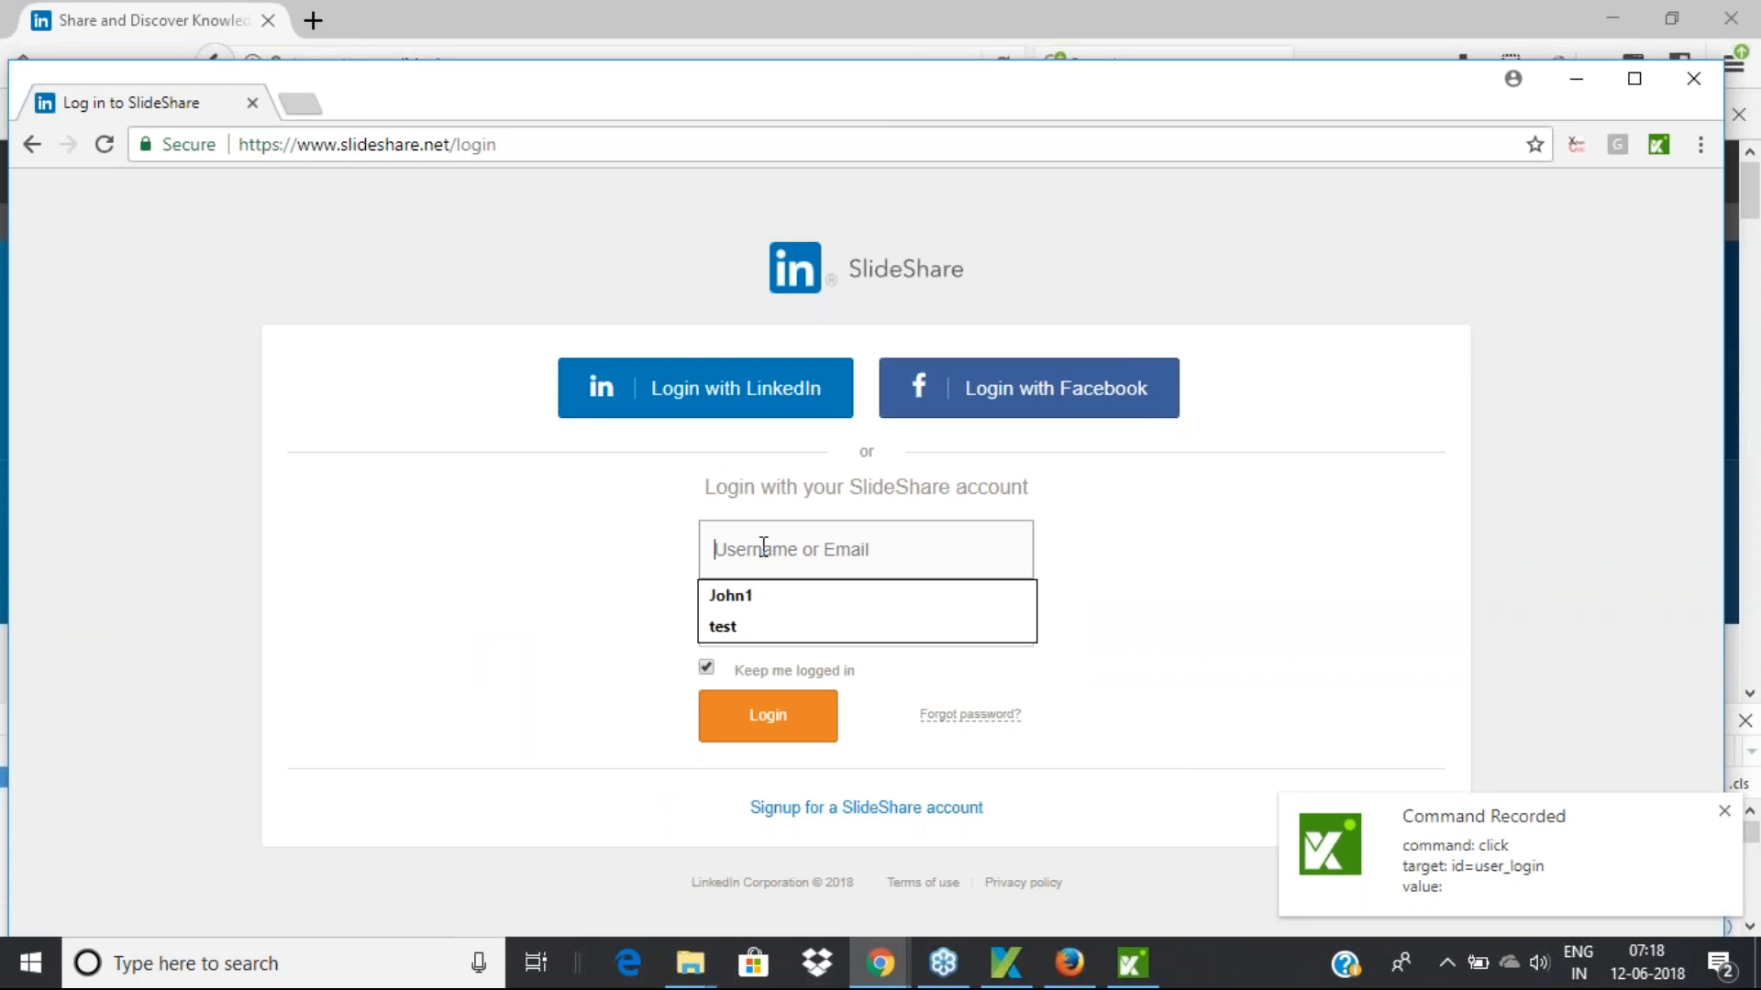
pyautogui.write('shanker')
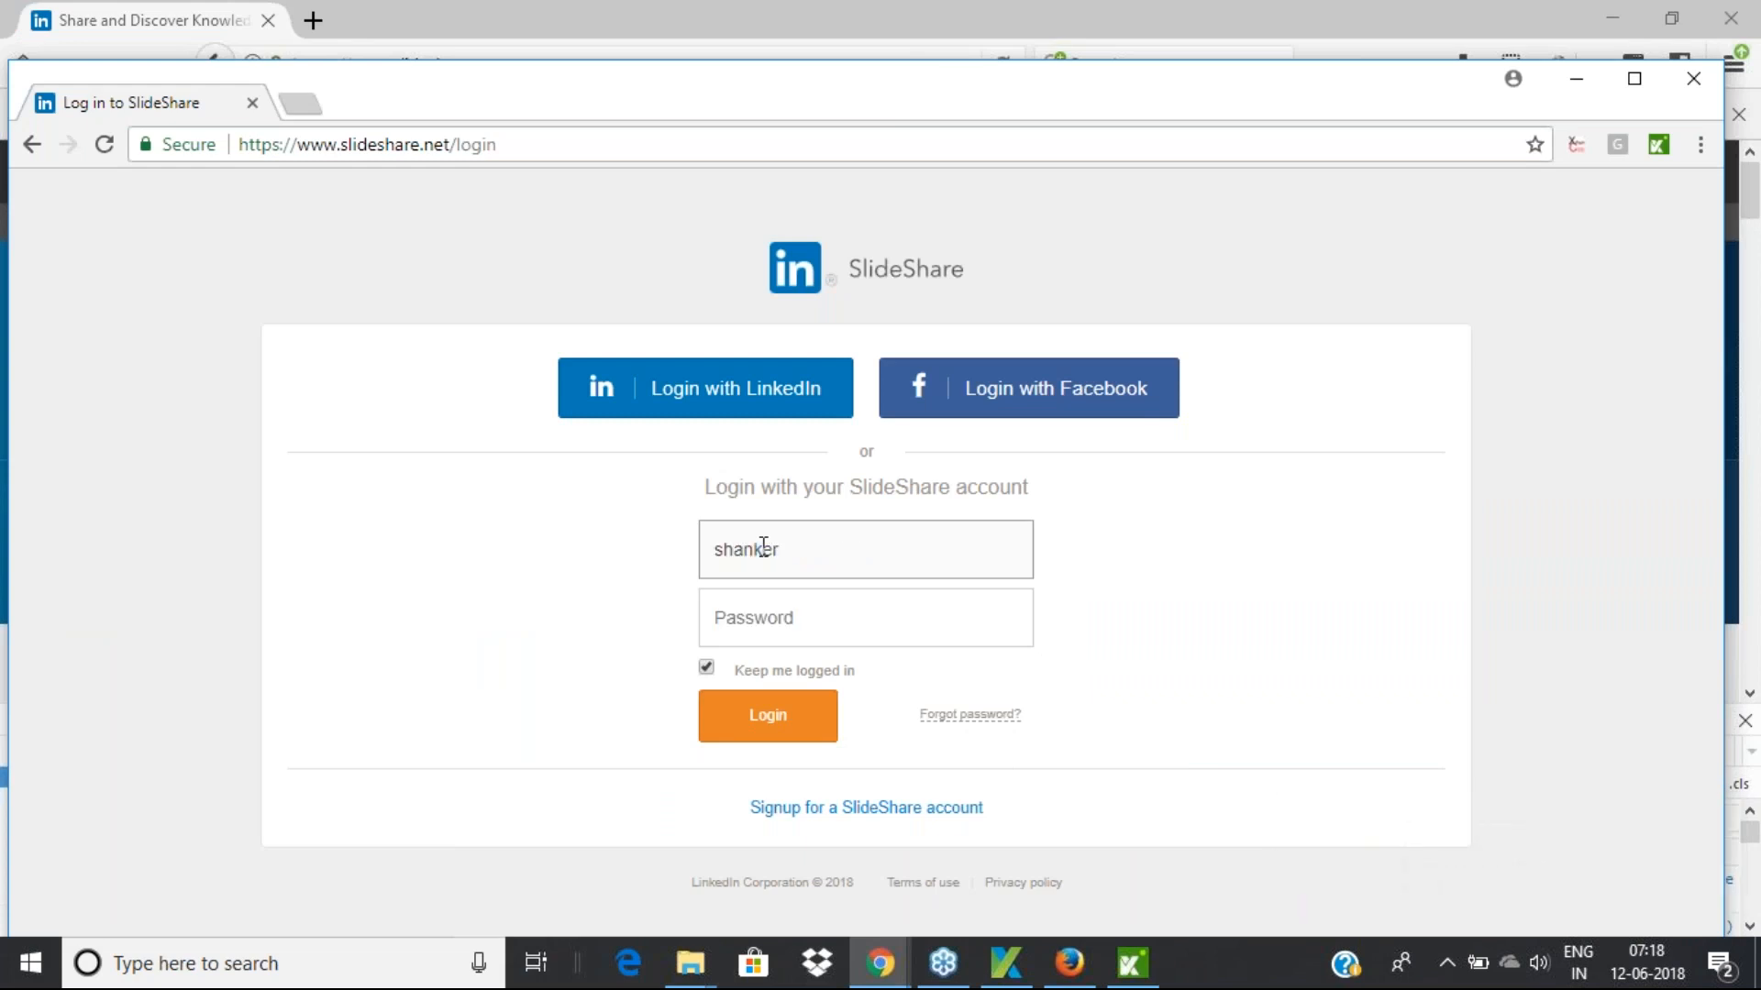
pyautogui.click(1131, 963)
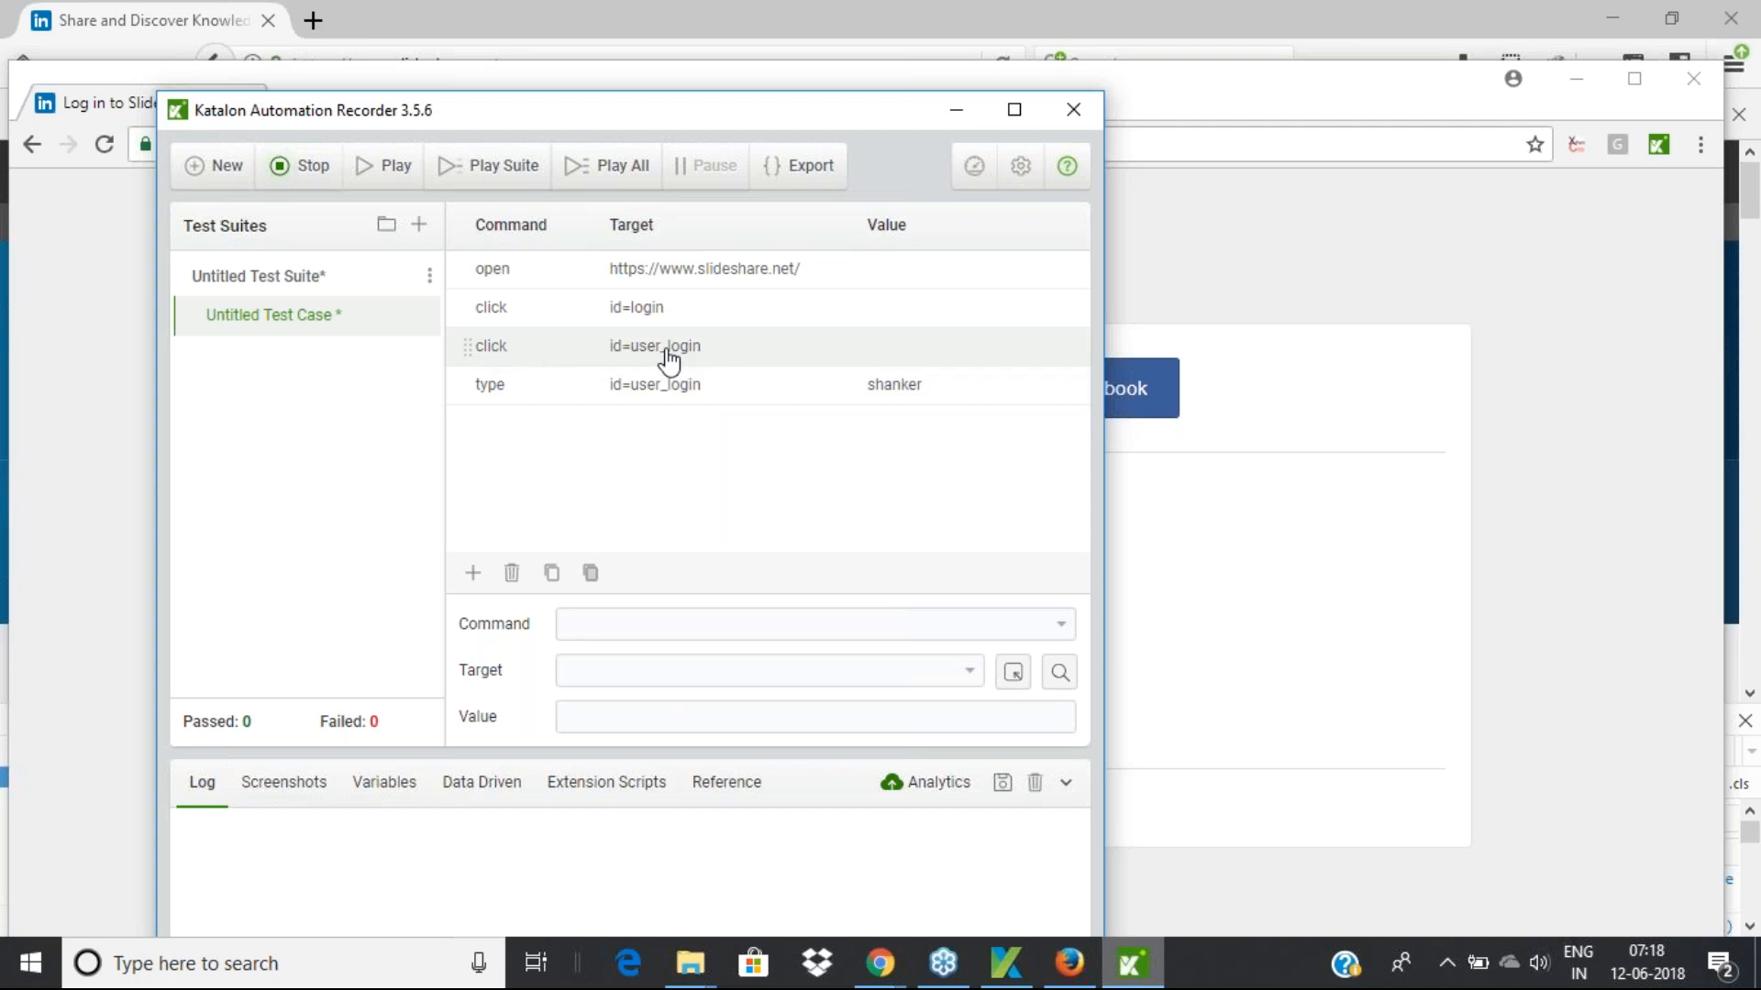
# Enter the password, untick Keep me logged in, and submit the login, which is rejected
pyautogui.click(1146, 87)
pyautogui.click(763, 633)
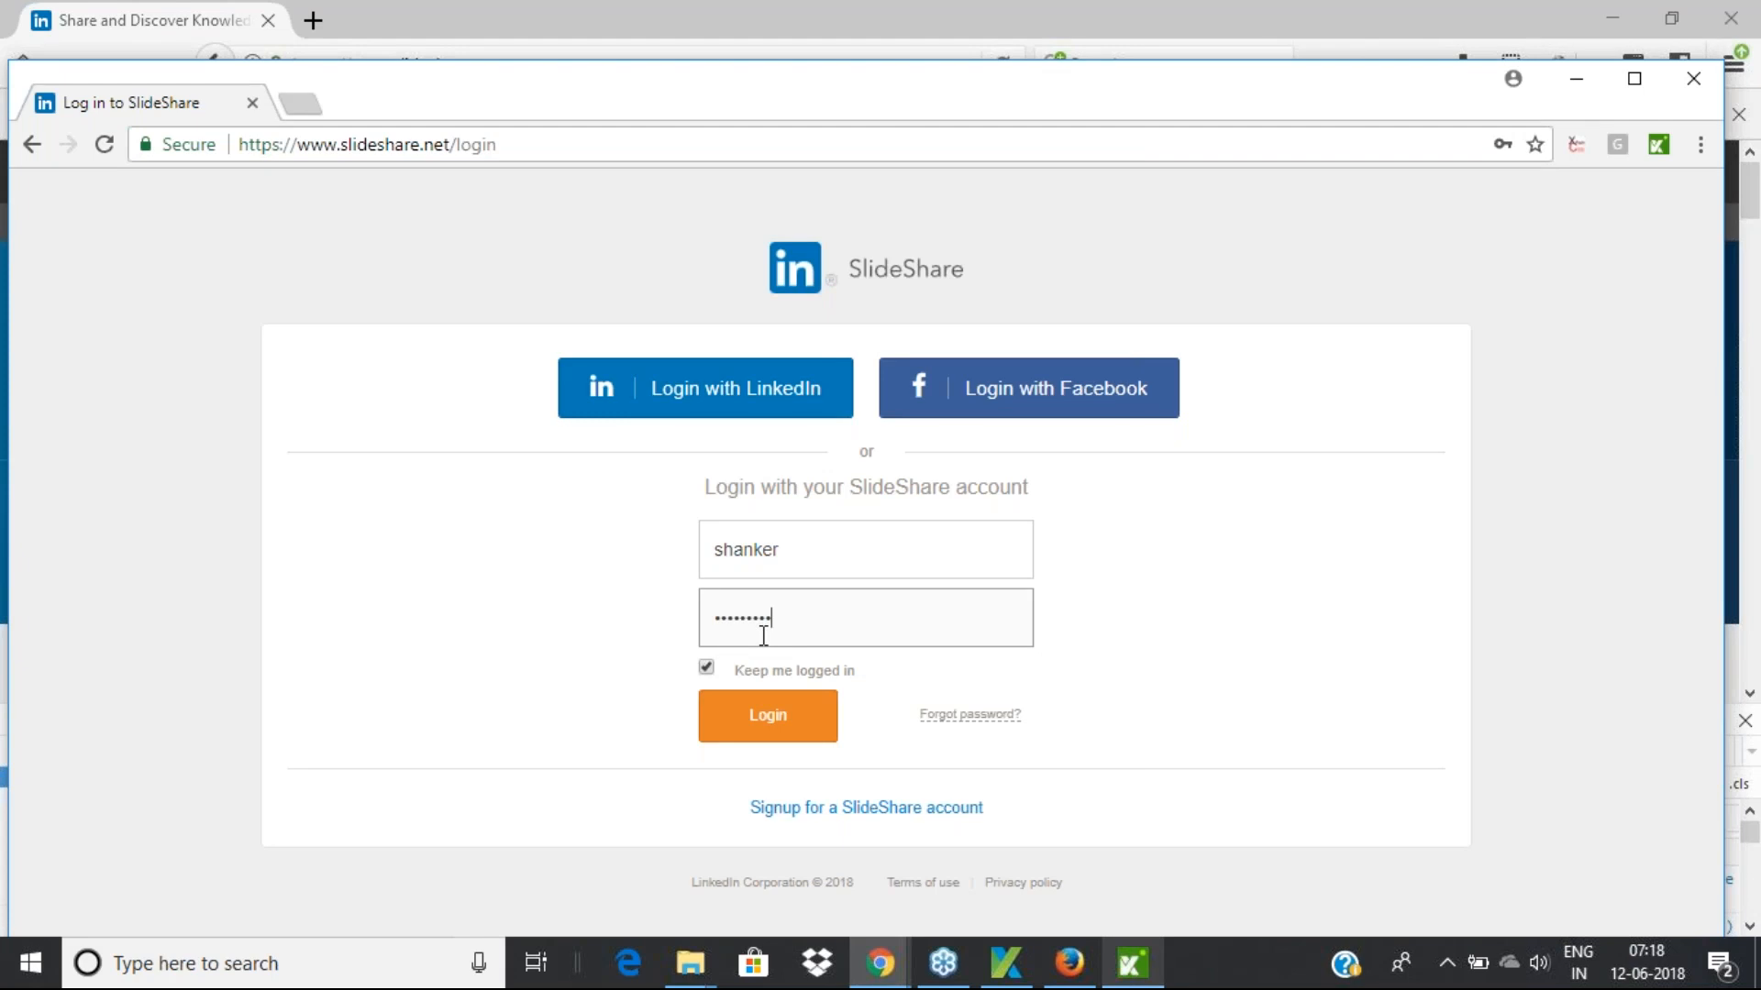
pyautogui.click(705, 667)
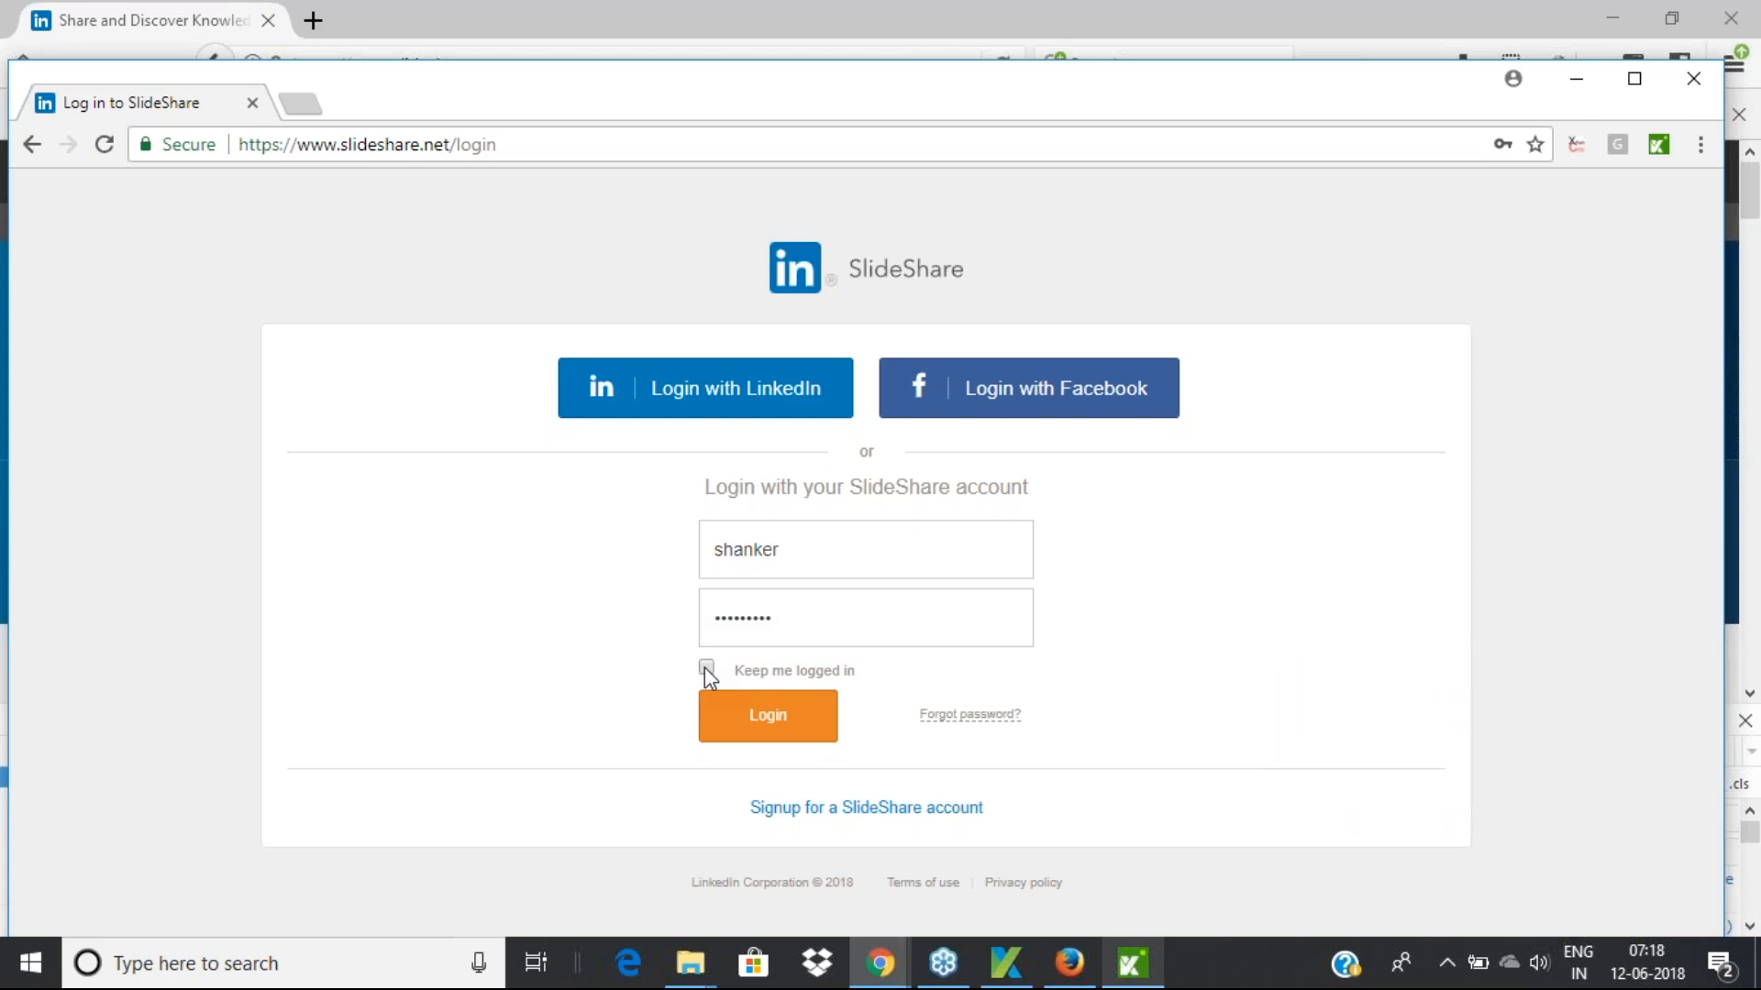
pyautogui.click(781, 725)
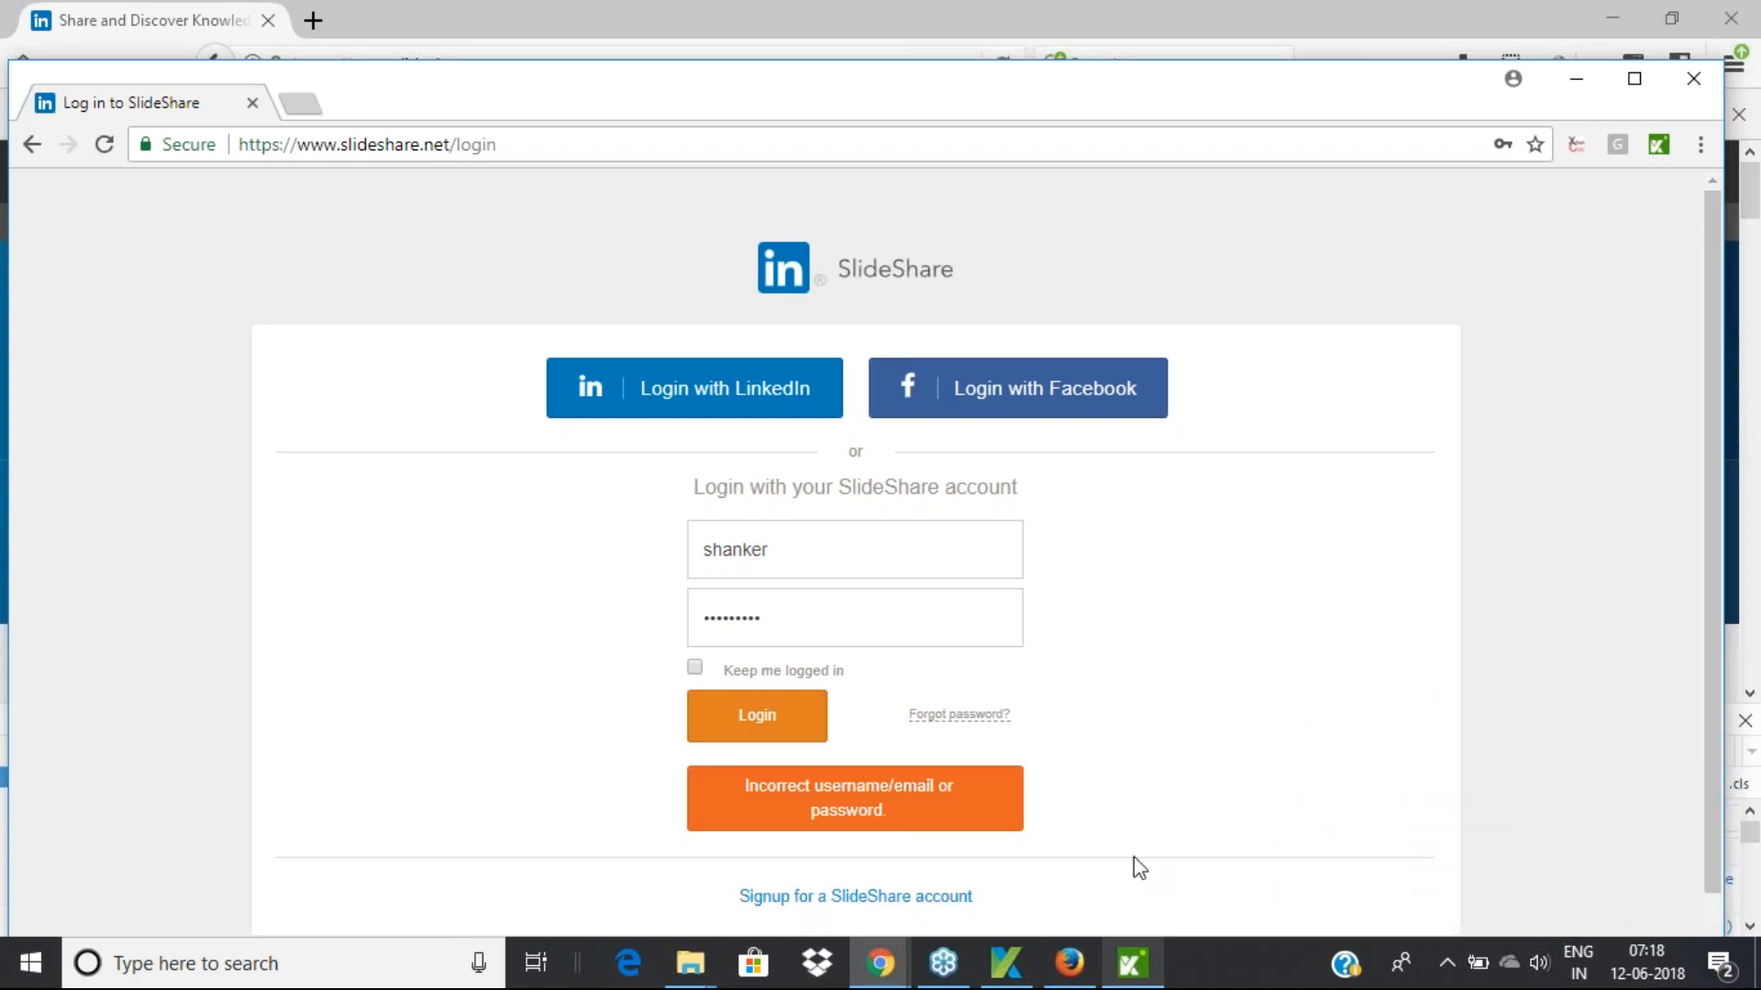
pyautogui.click(1131, 963)
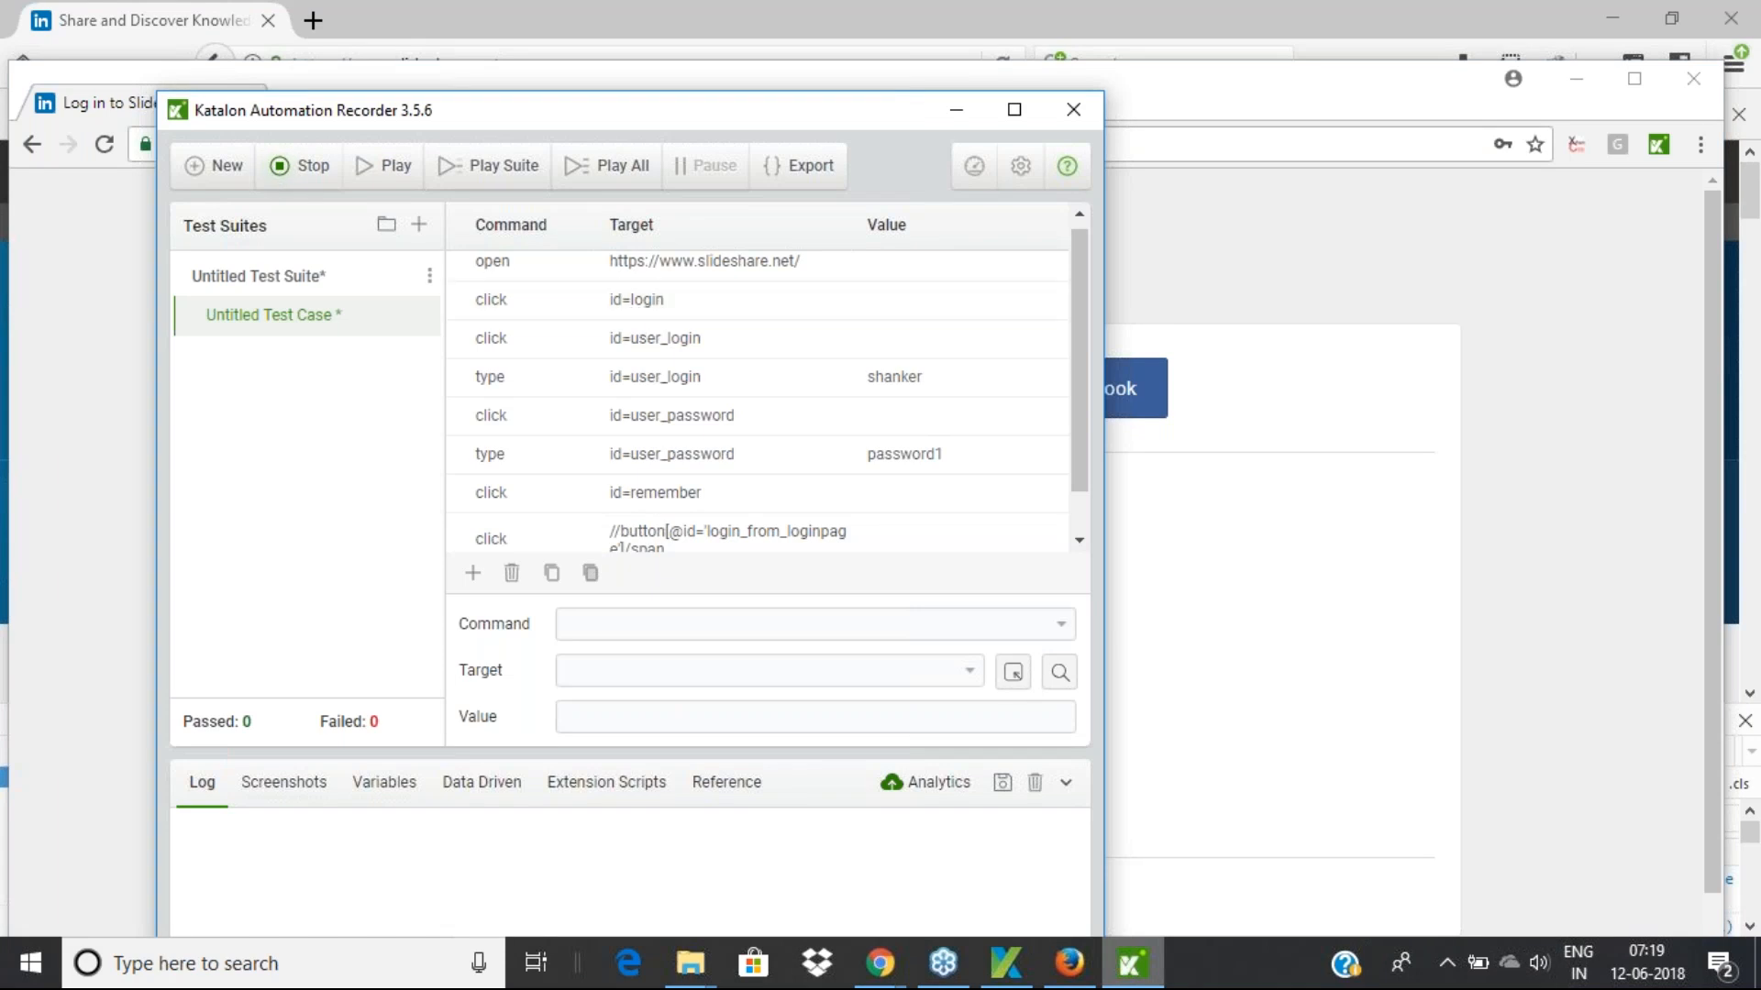
pyautogui.click(307, 172)
pyautogui.click(1018, 114)
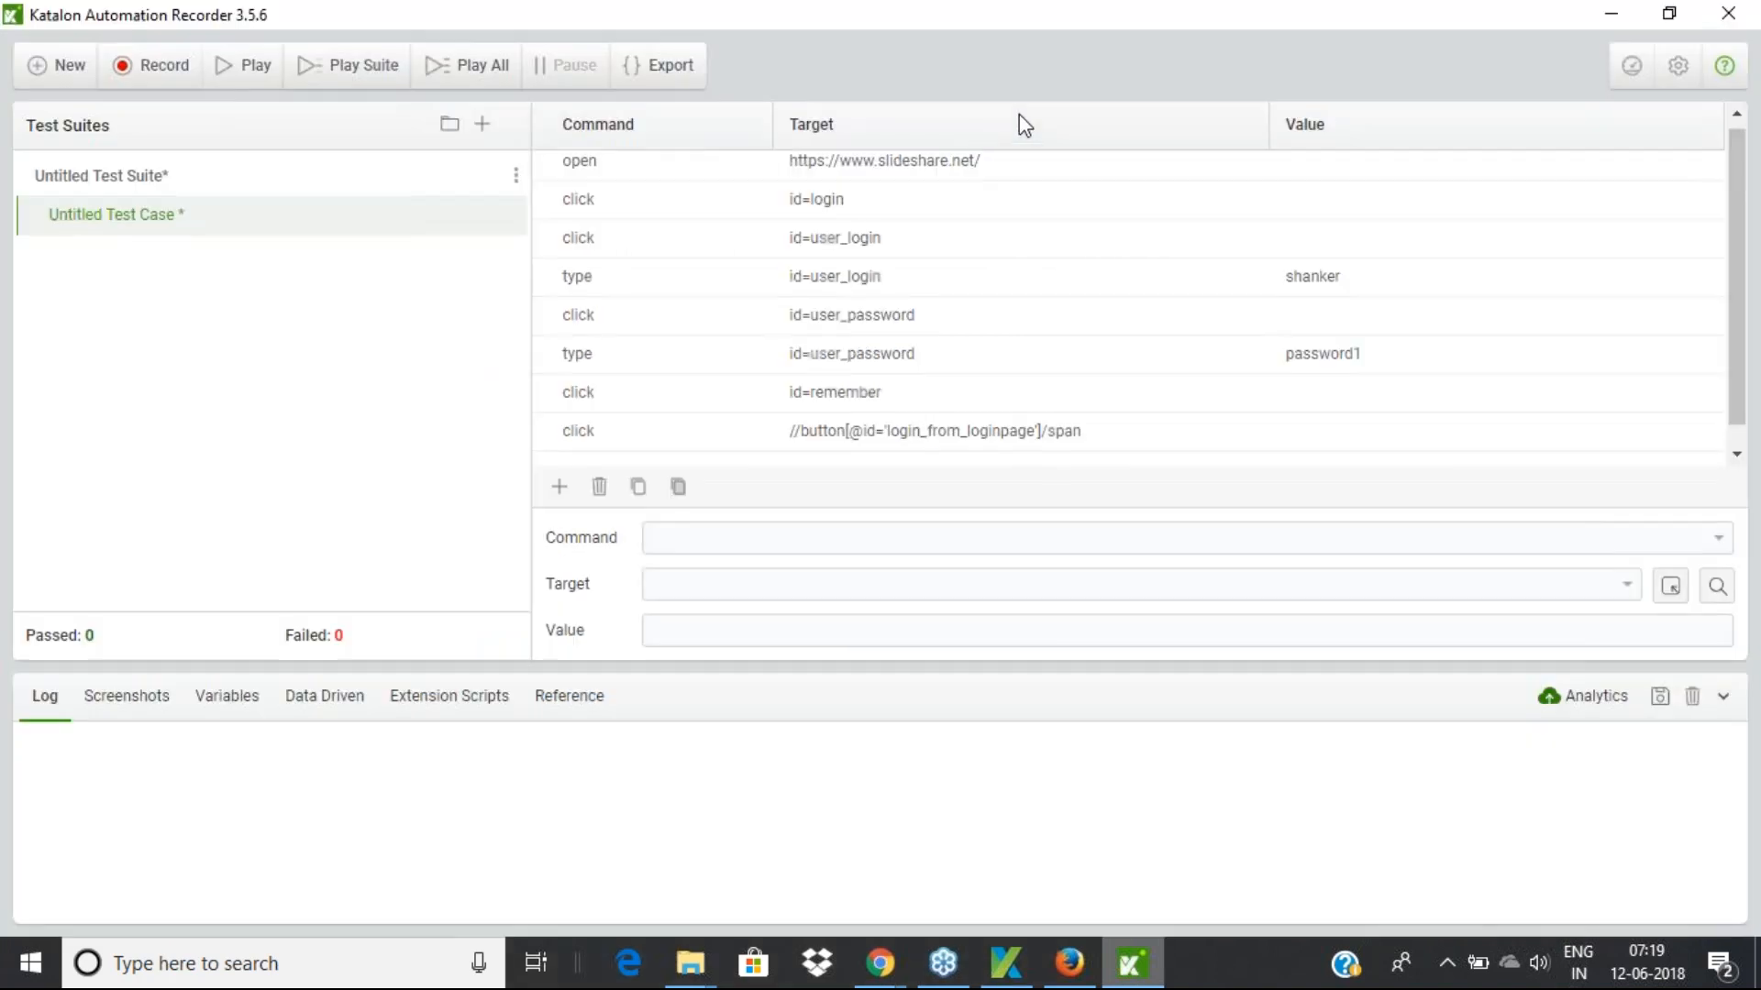
pyautogui.click(896, 179)
pyautogui.click(689, 533)
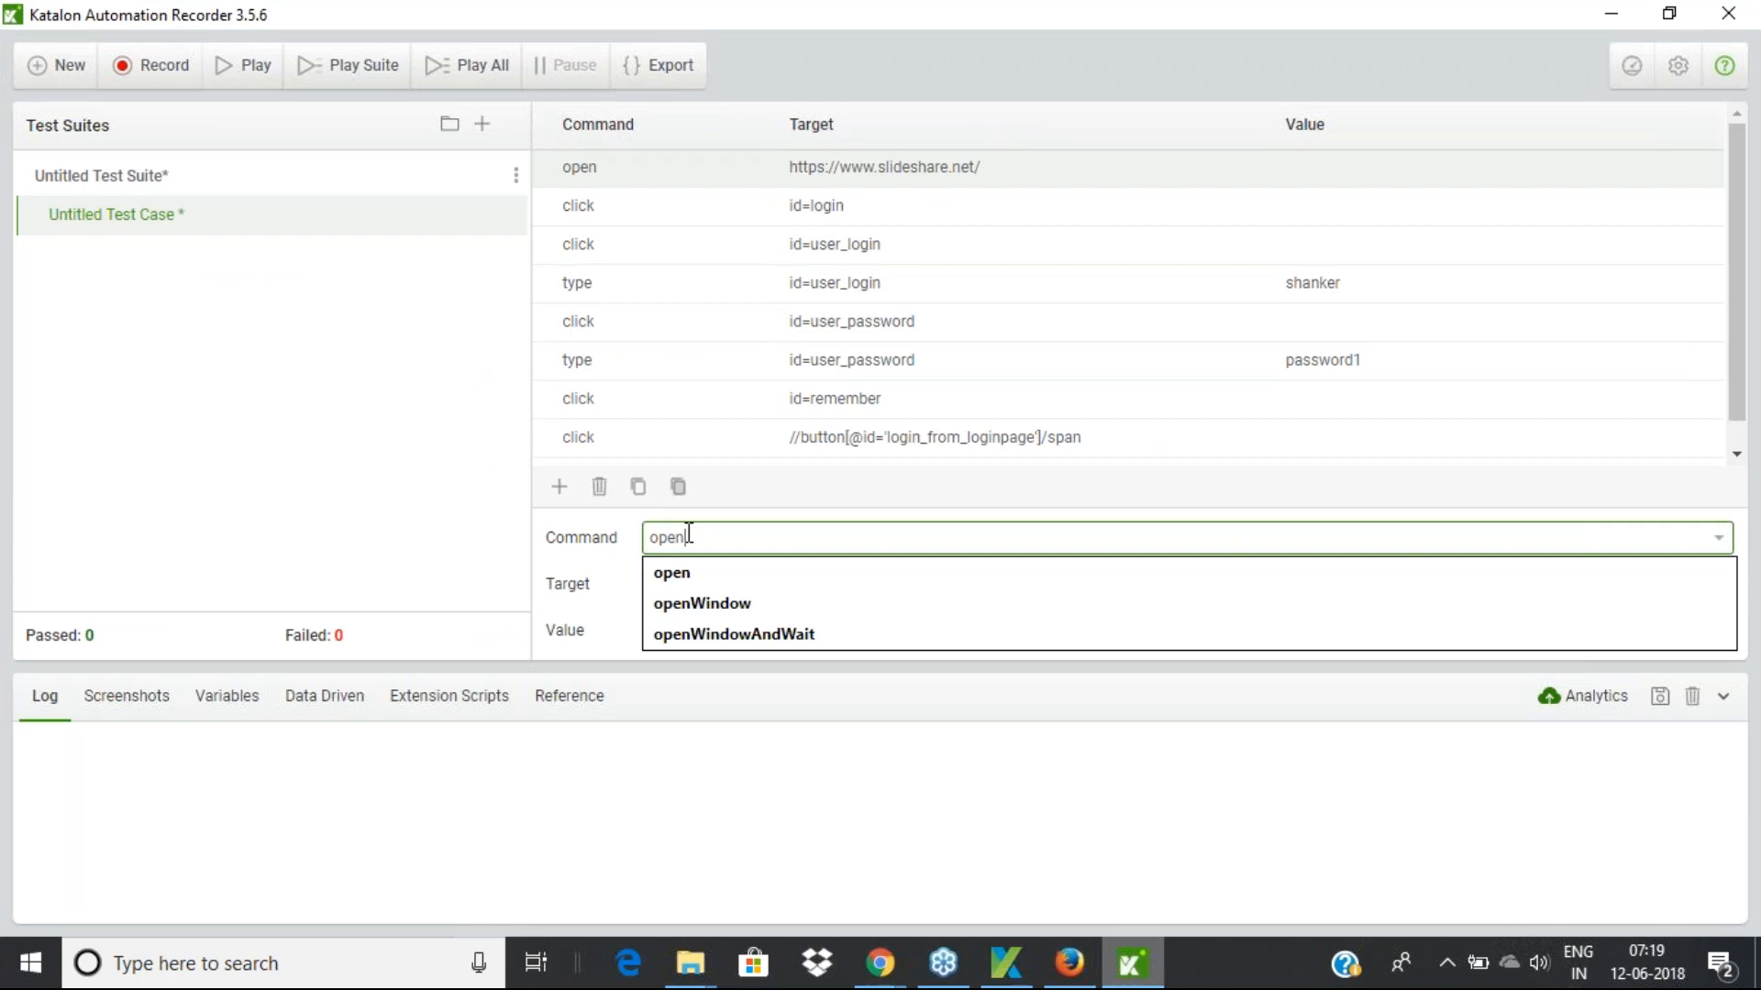
pyautogui.moveTo(688, 534); pyautogui.dragTo(411, 518)
pyautogui.click(411, 518)
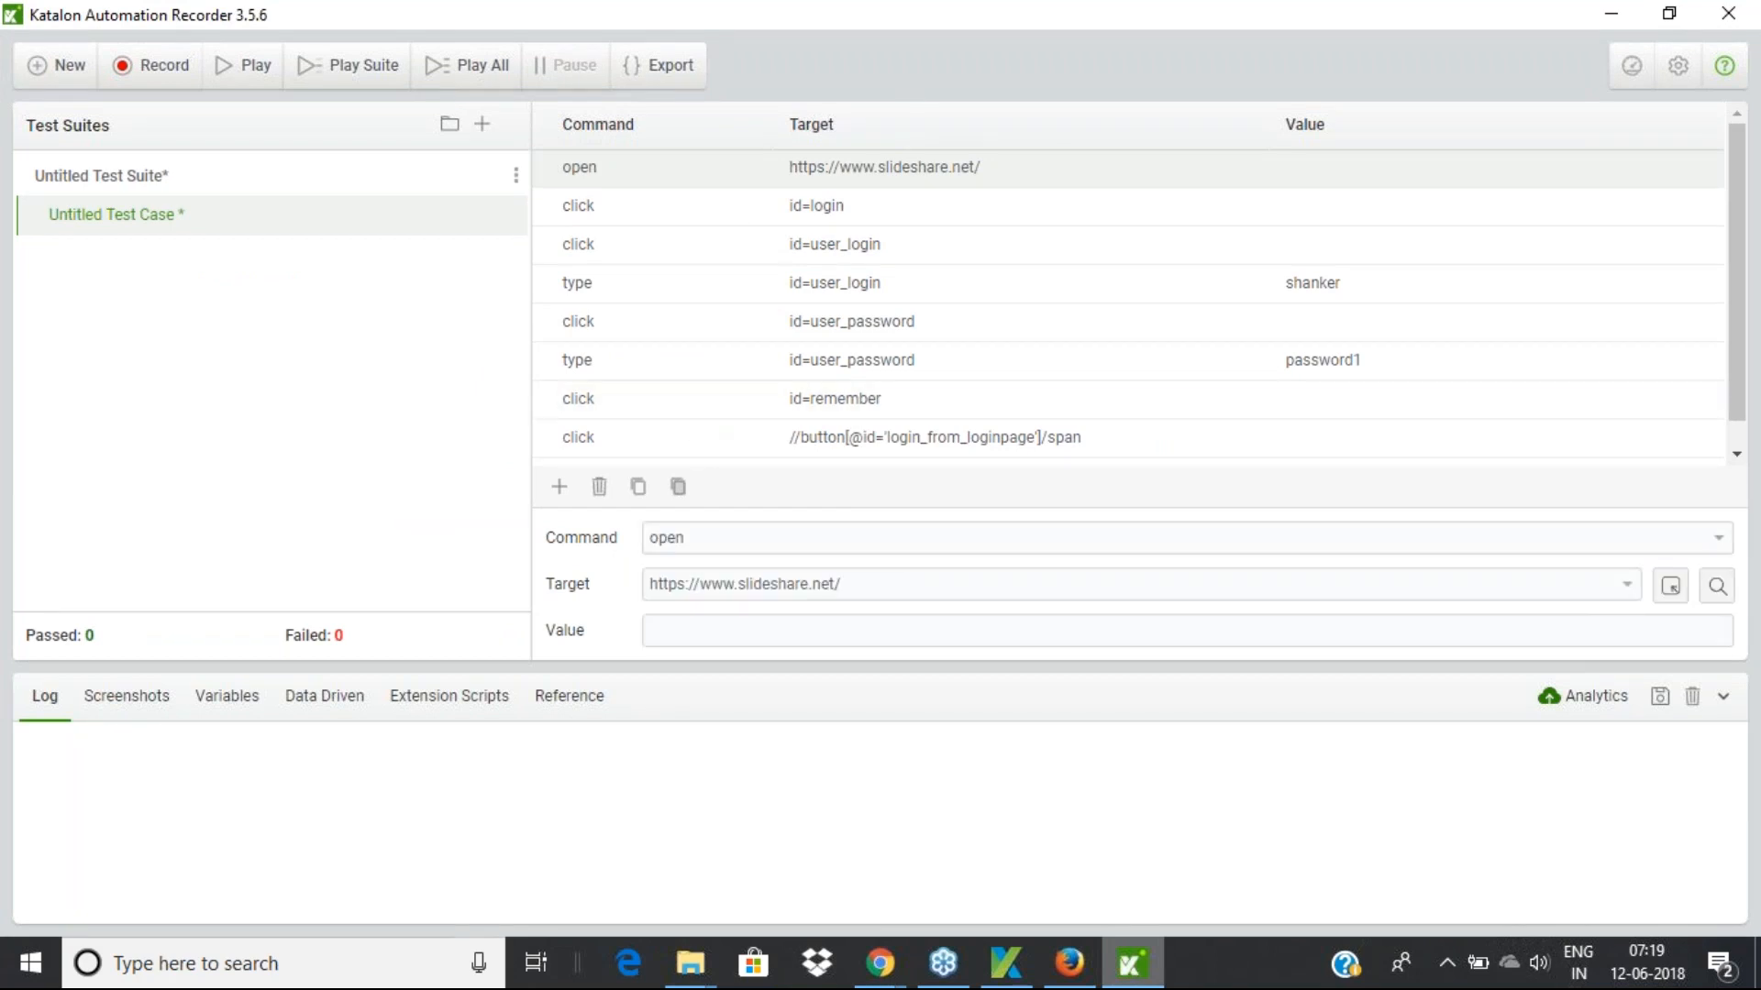
pyautogui.doubleClick(698, 537)
pyautogui.click(562, 541)
pyautogui.moveTo(862, 583); pyautogui.dragTo(618, 597)
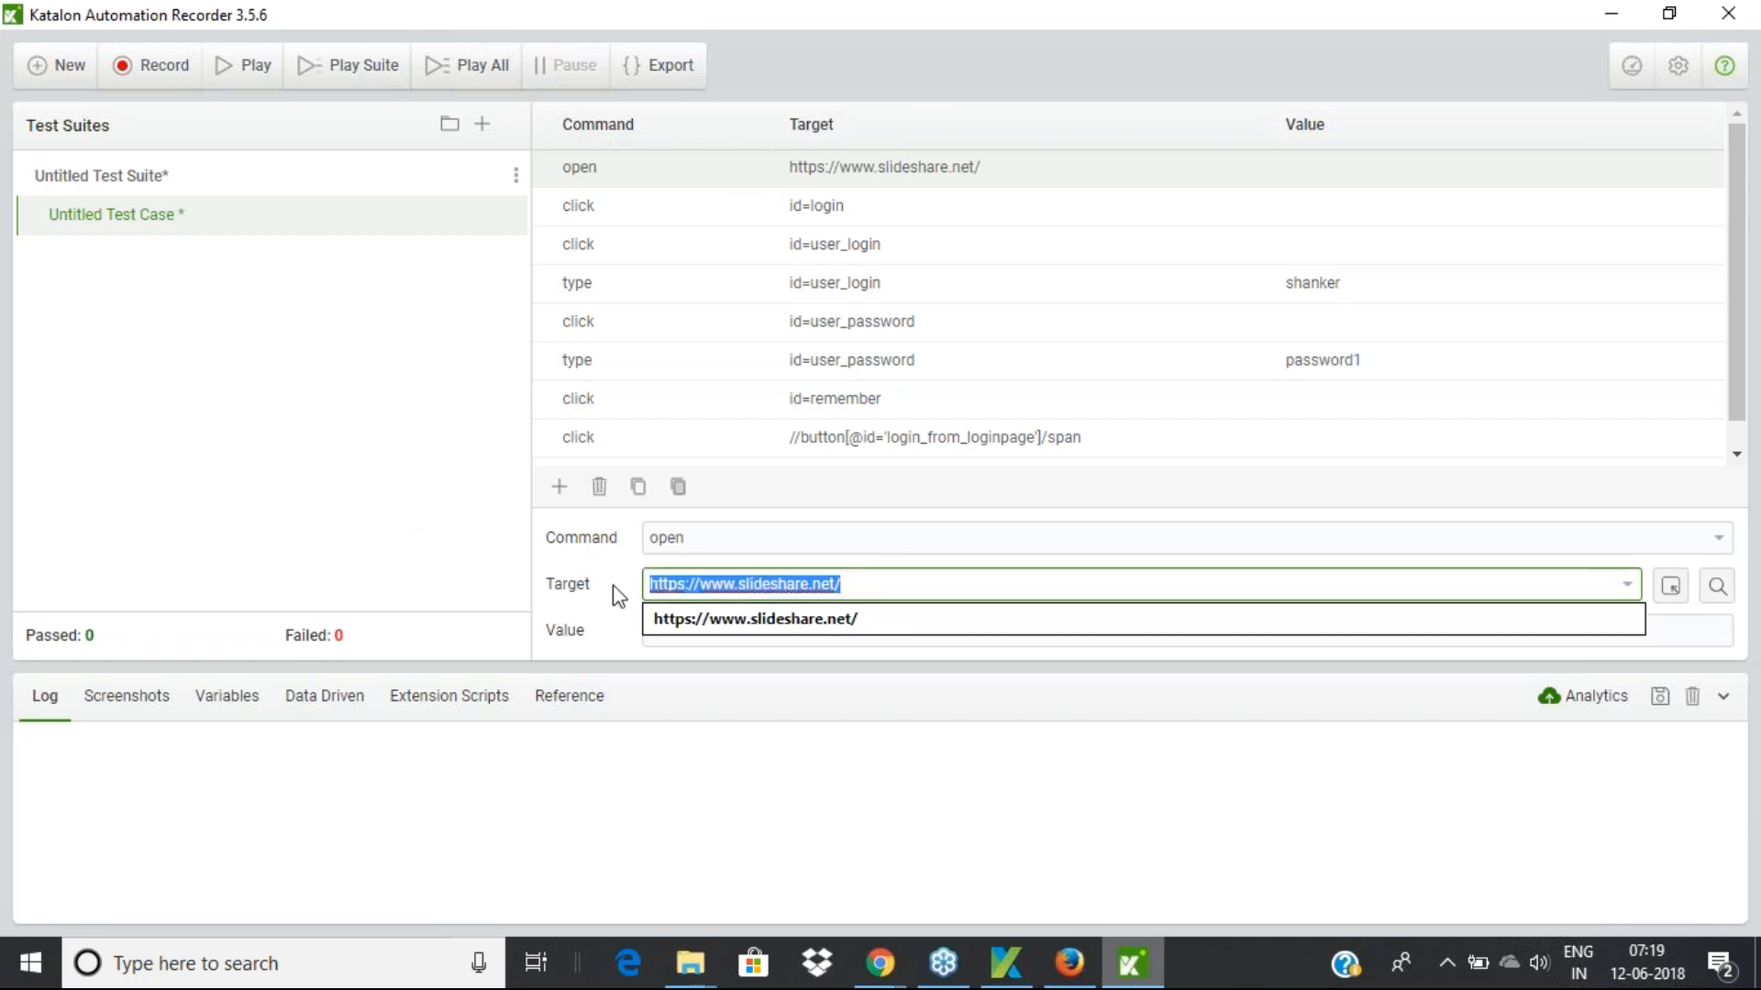
pyautogui.click(349, 293)
# Review the click id=login step's command and target, then select the click id=user_login row
pyautogui.click(917, 206)
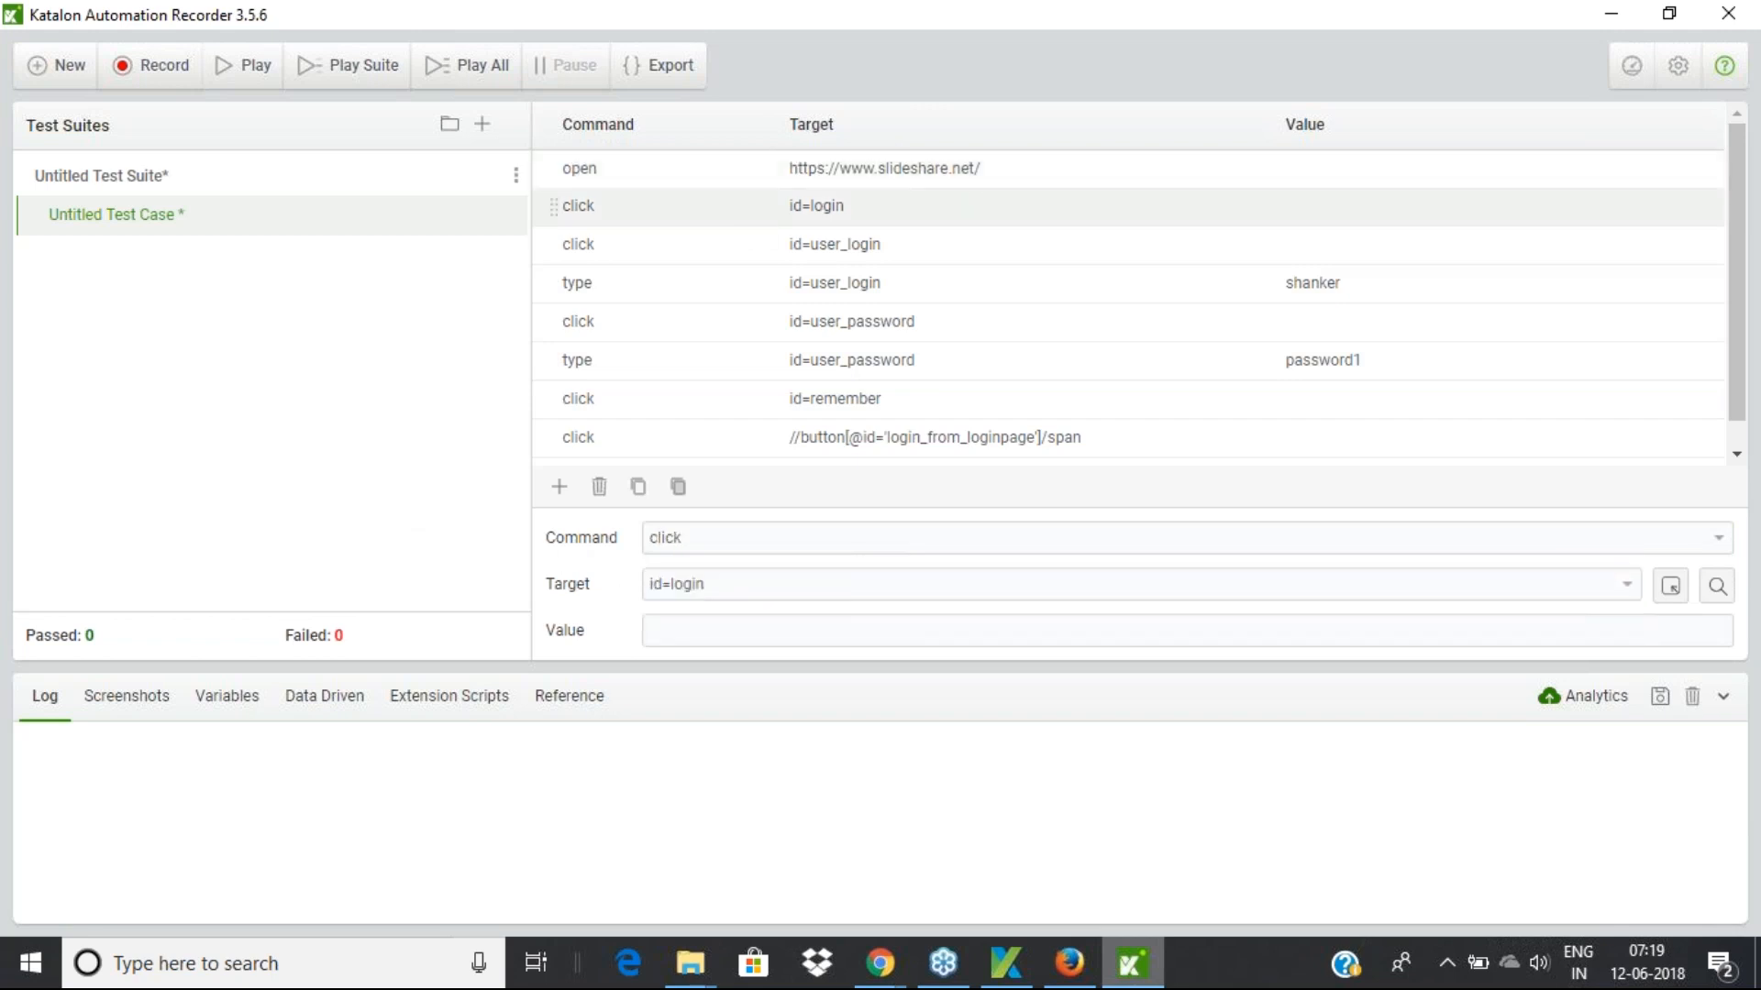
pyautogui.doubleClick(695, 539)
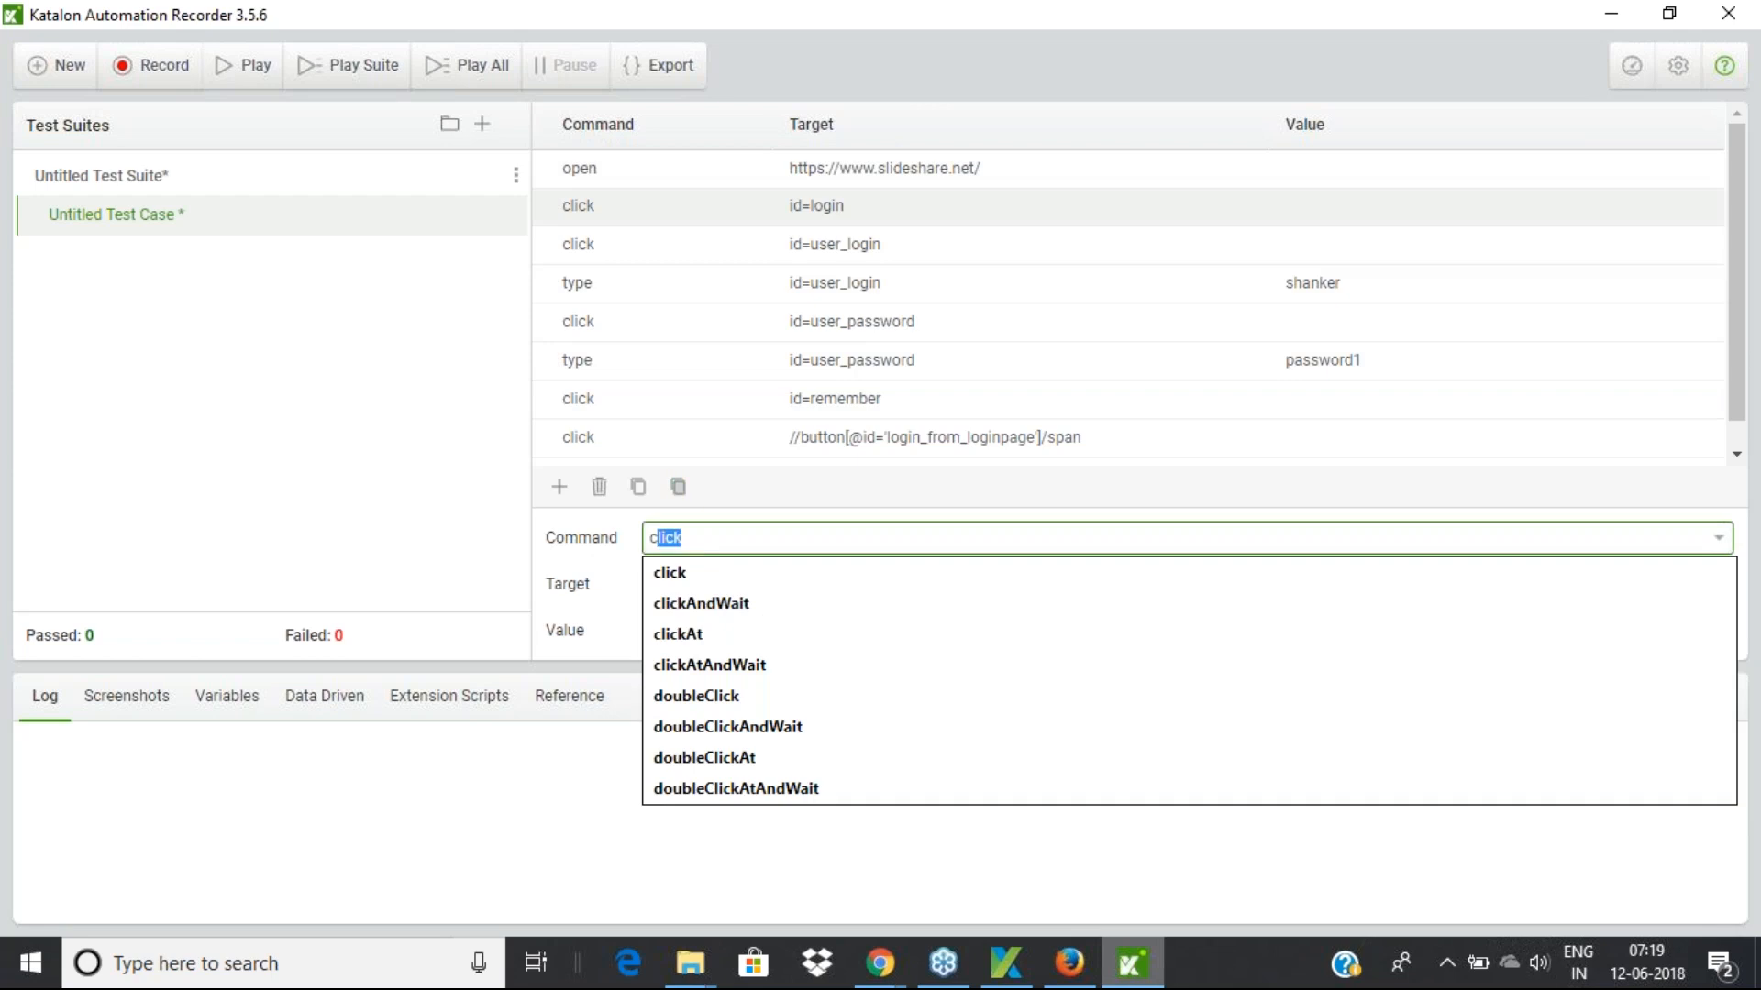
pyautogui.click(601, 547)
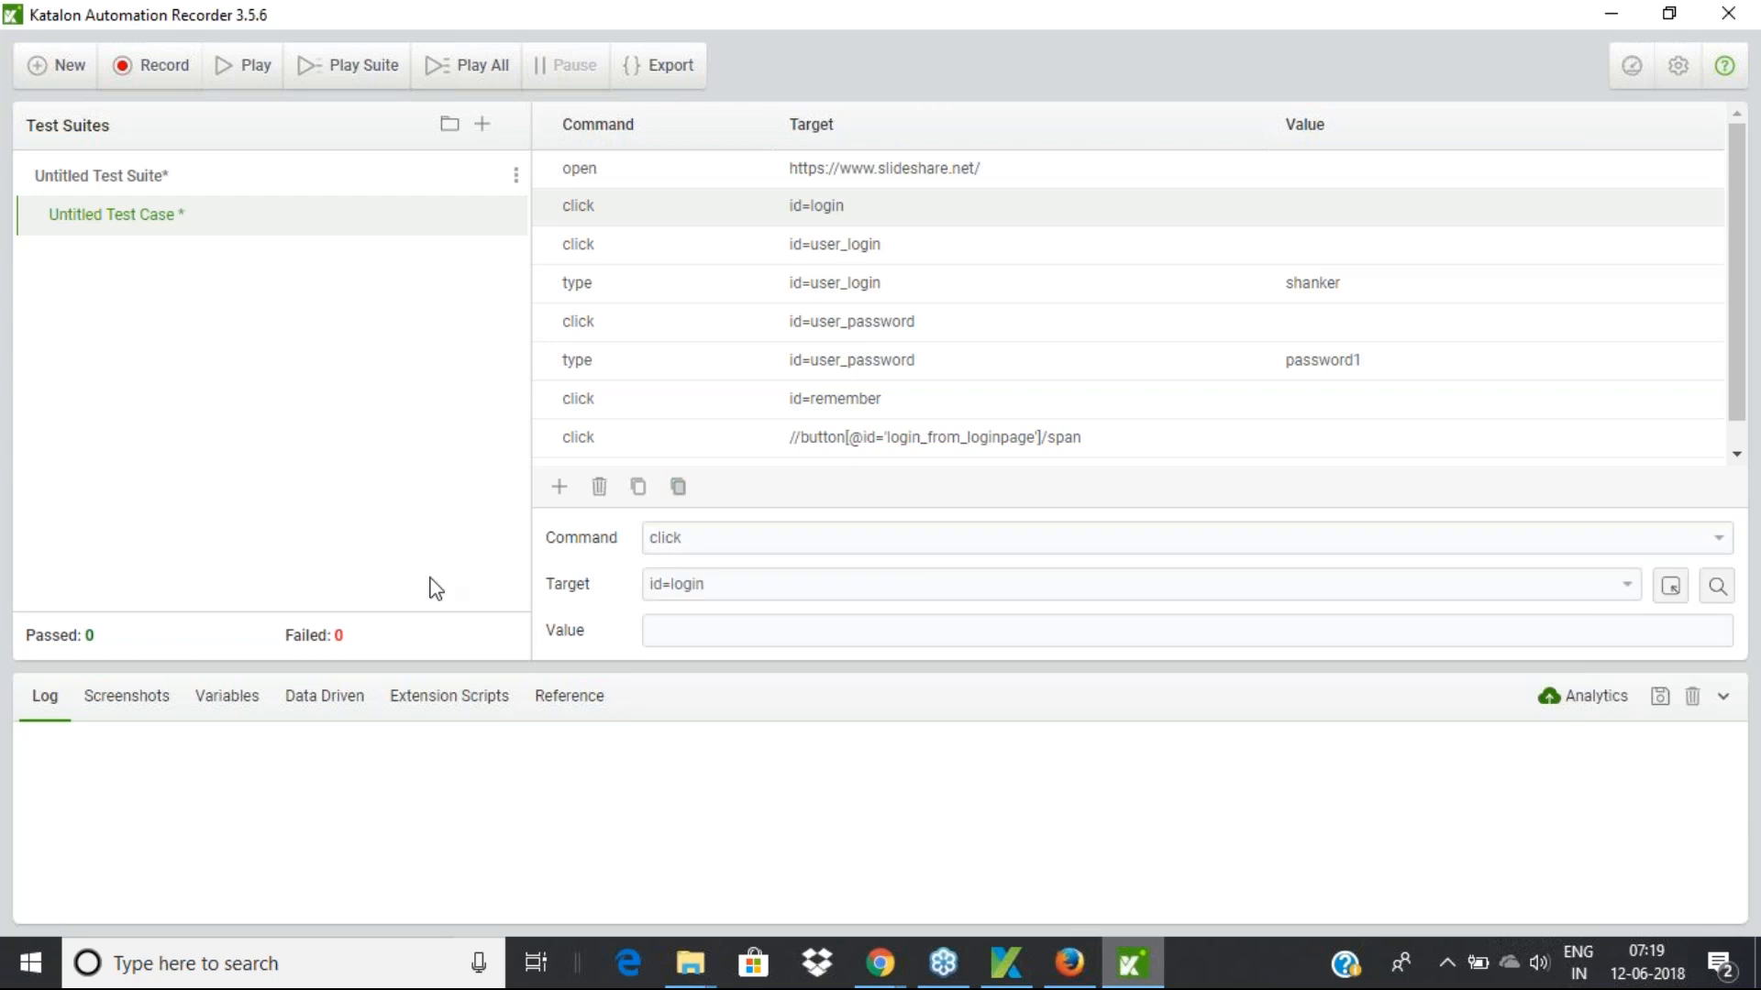
pyautogui.doubleClick(711, 583)
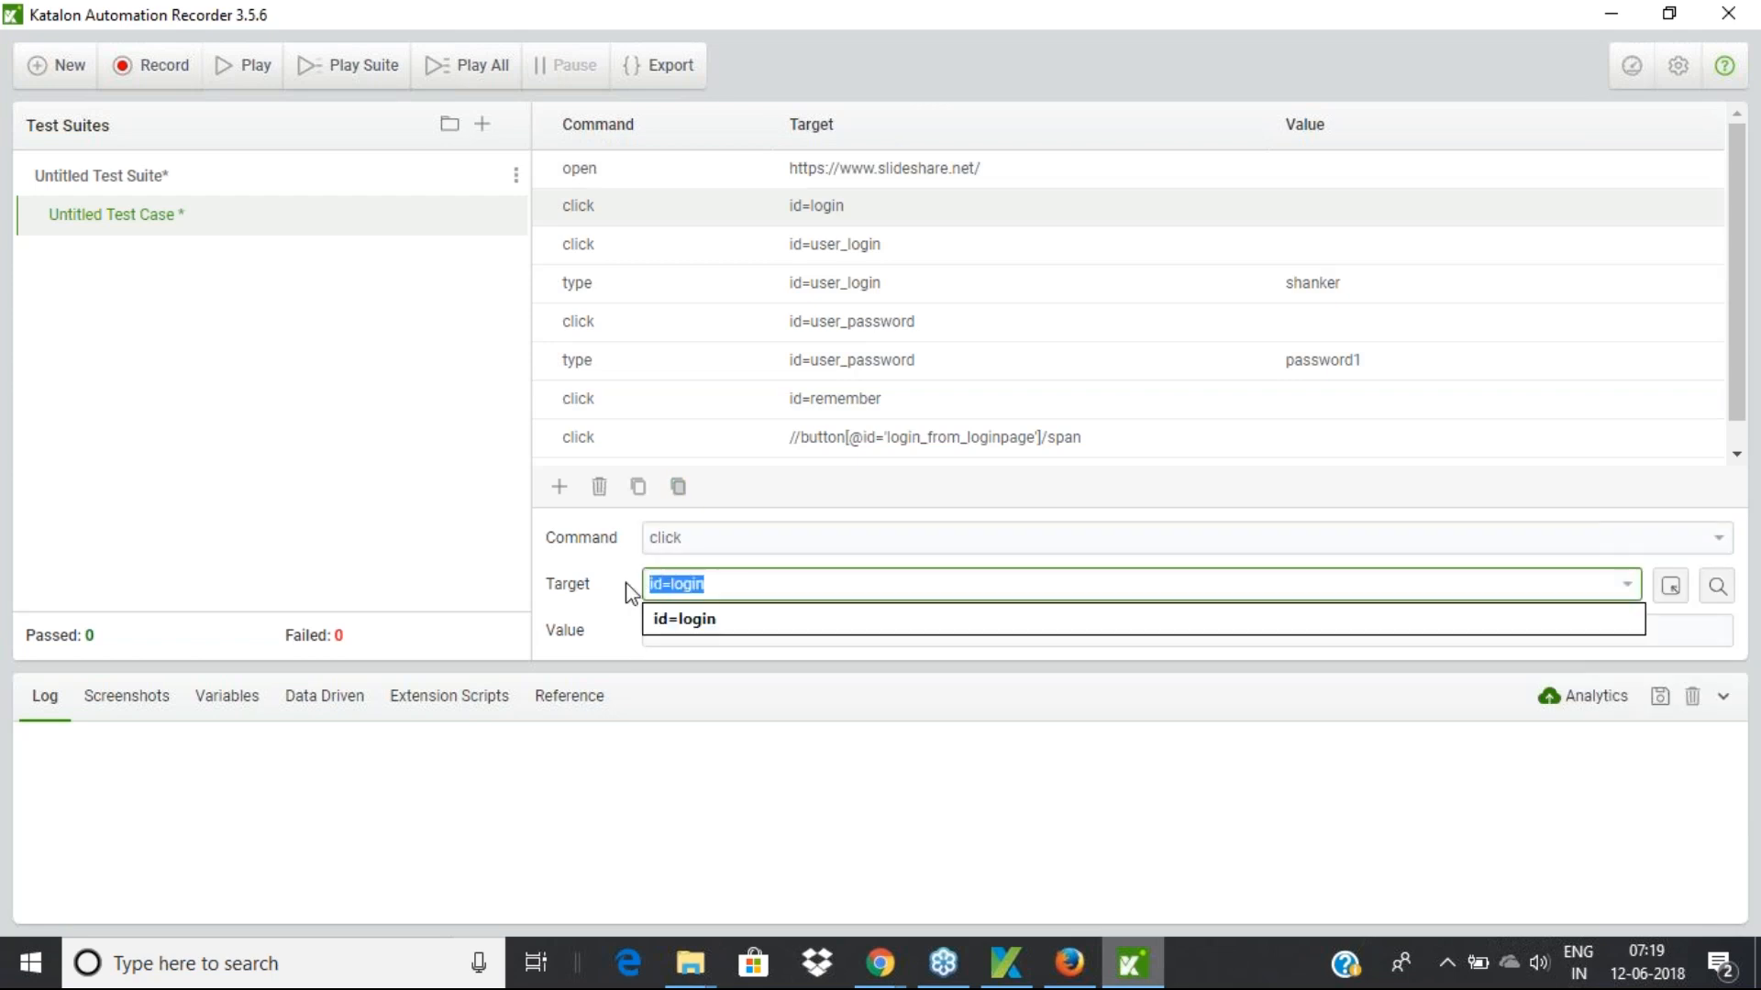
pyautogui.click(331, 534)
pyautogui.click(838, 256)
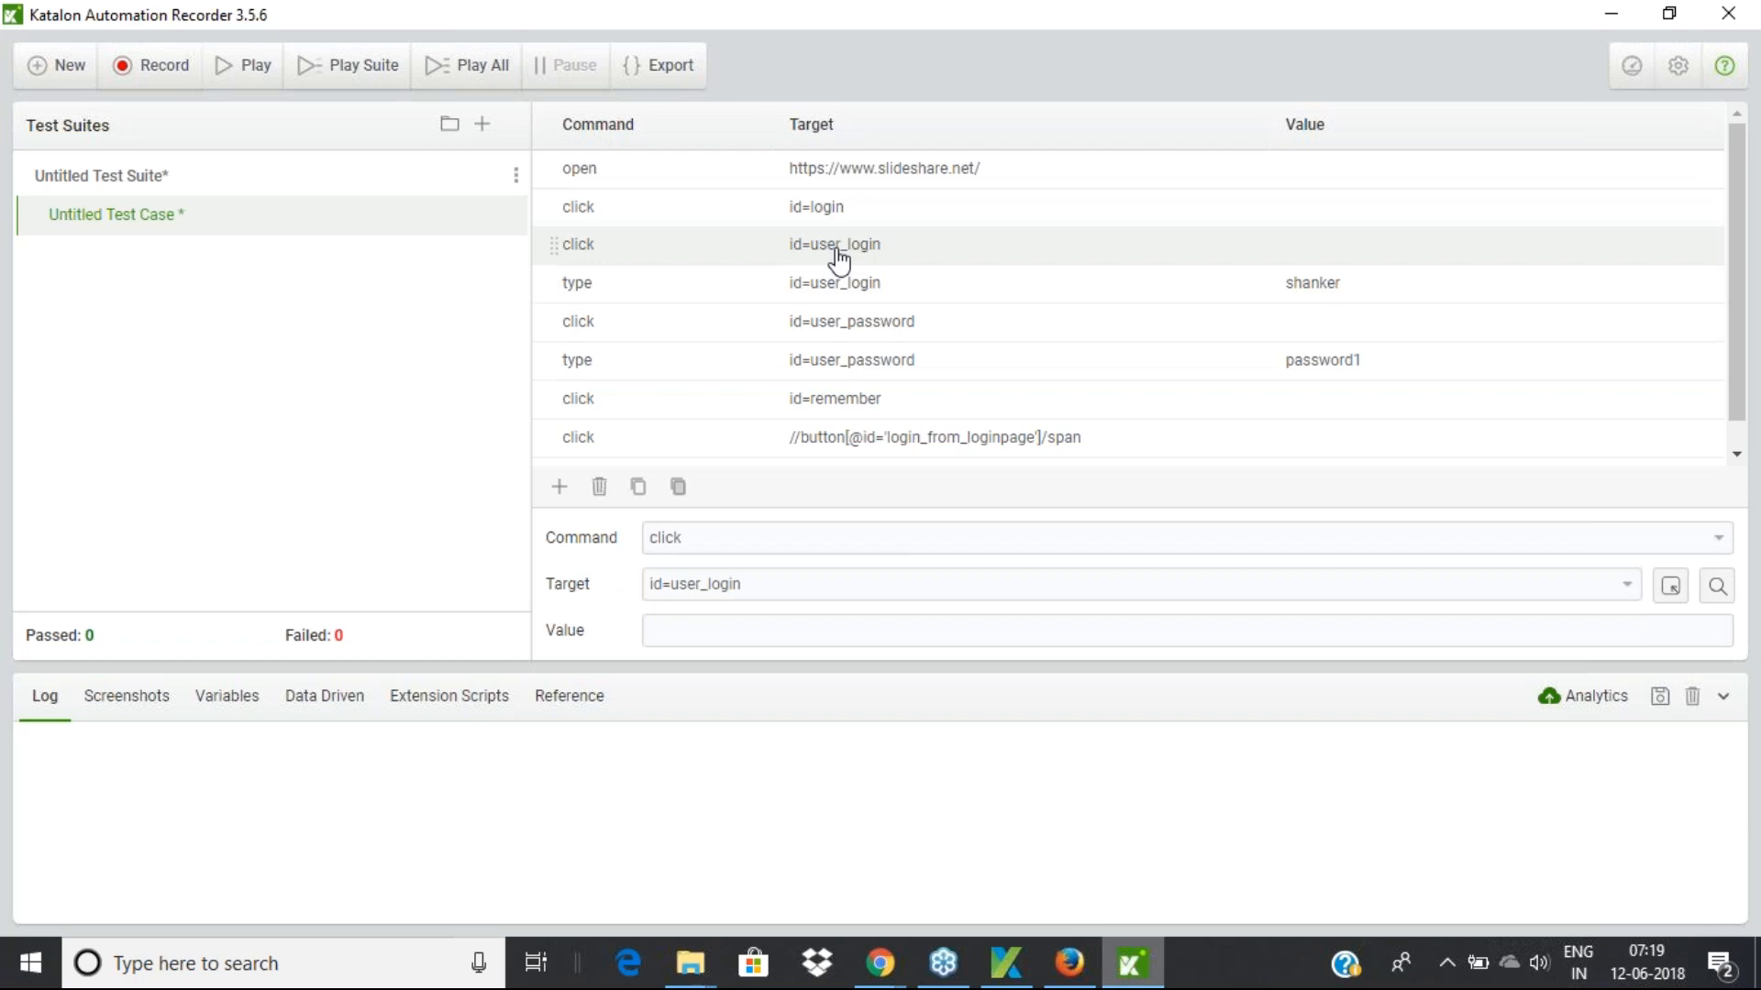
# Delete the redundant click id=user_login command and review the type id=user_login username step
pyautogui.rightClick(612, 259)
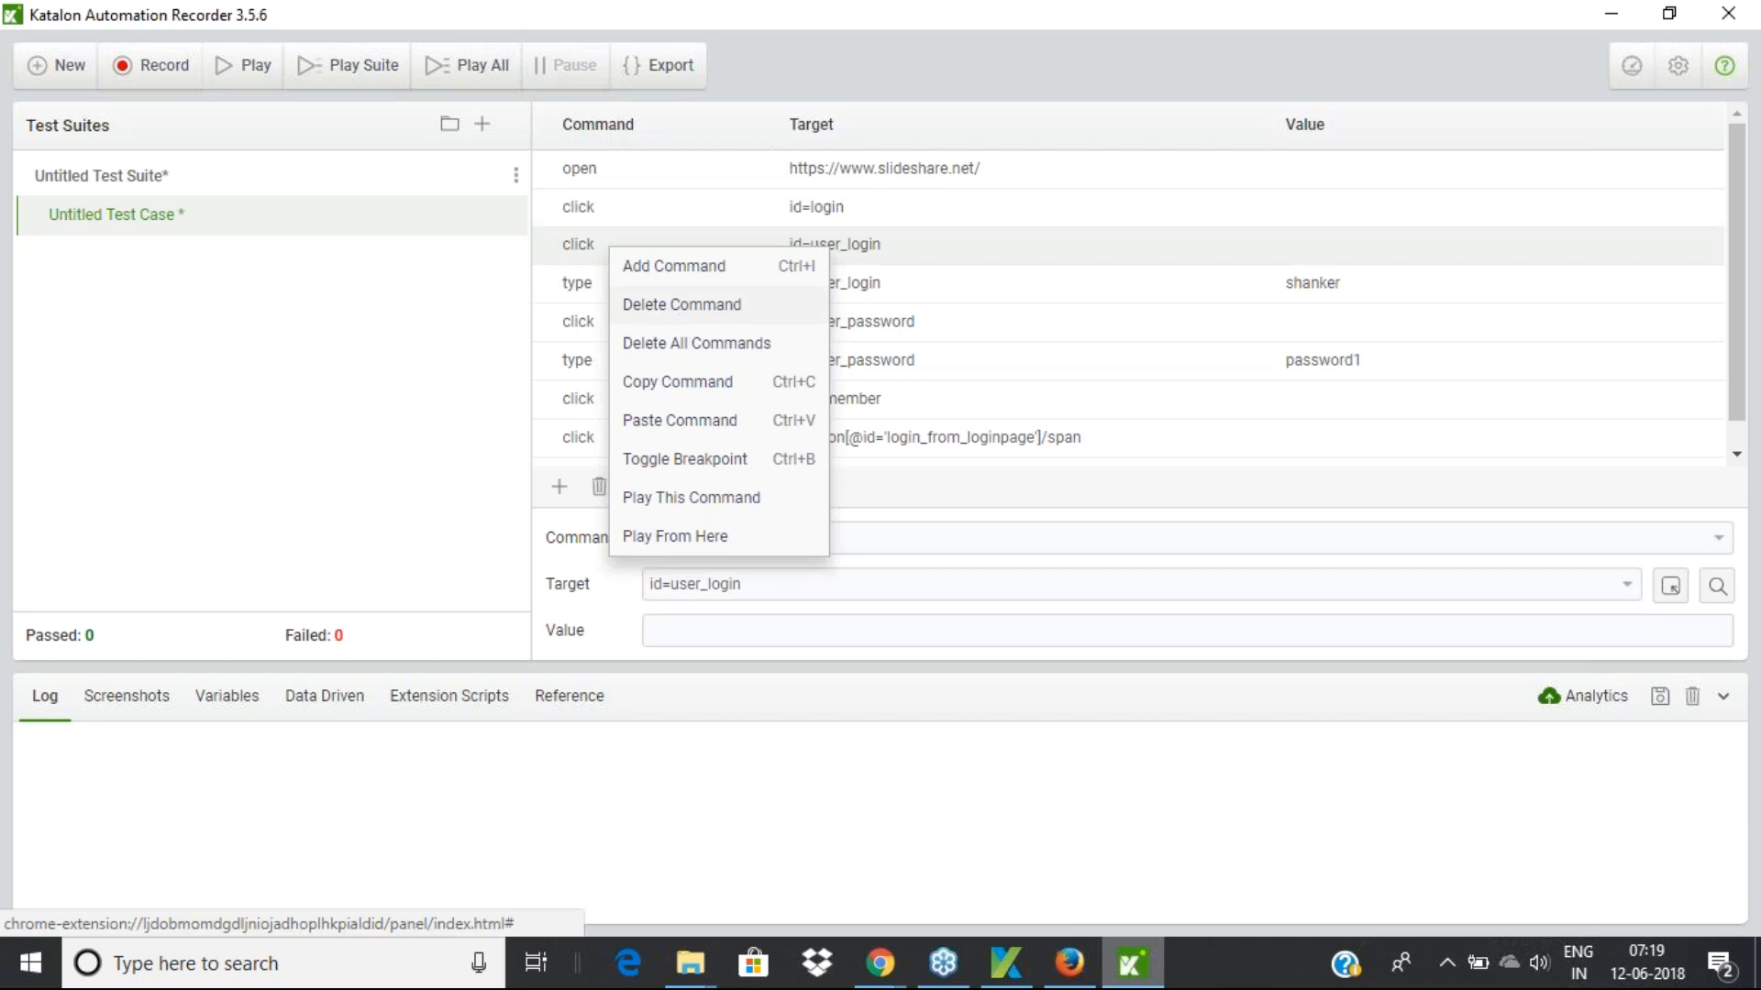
pyautogui.click(712, 309)
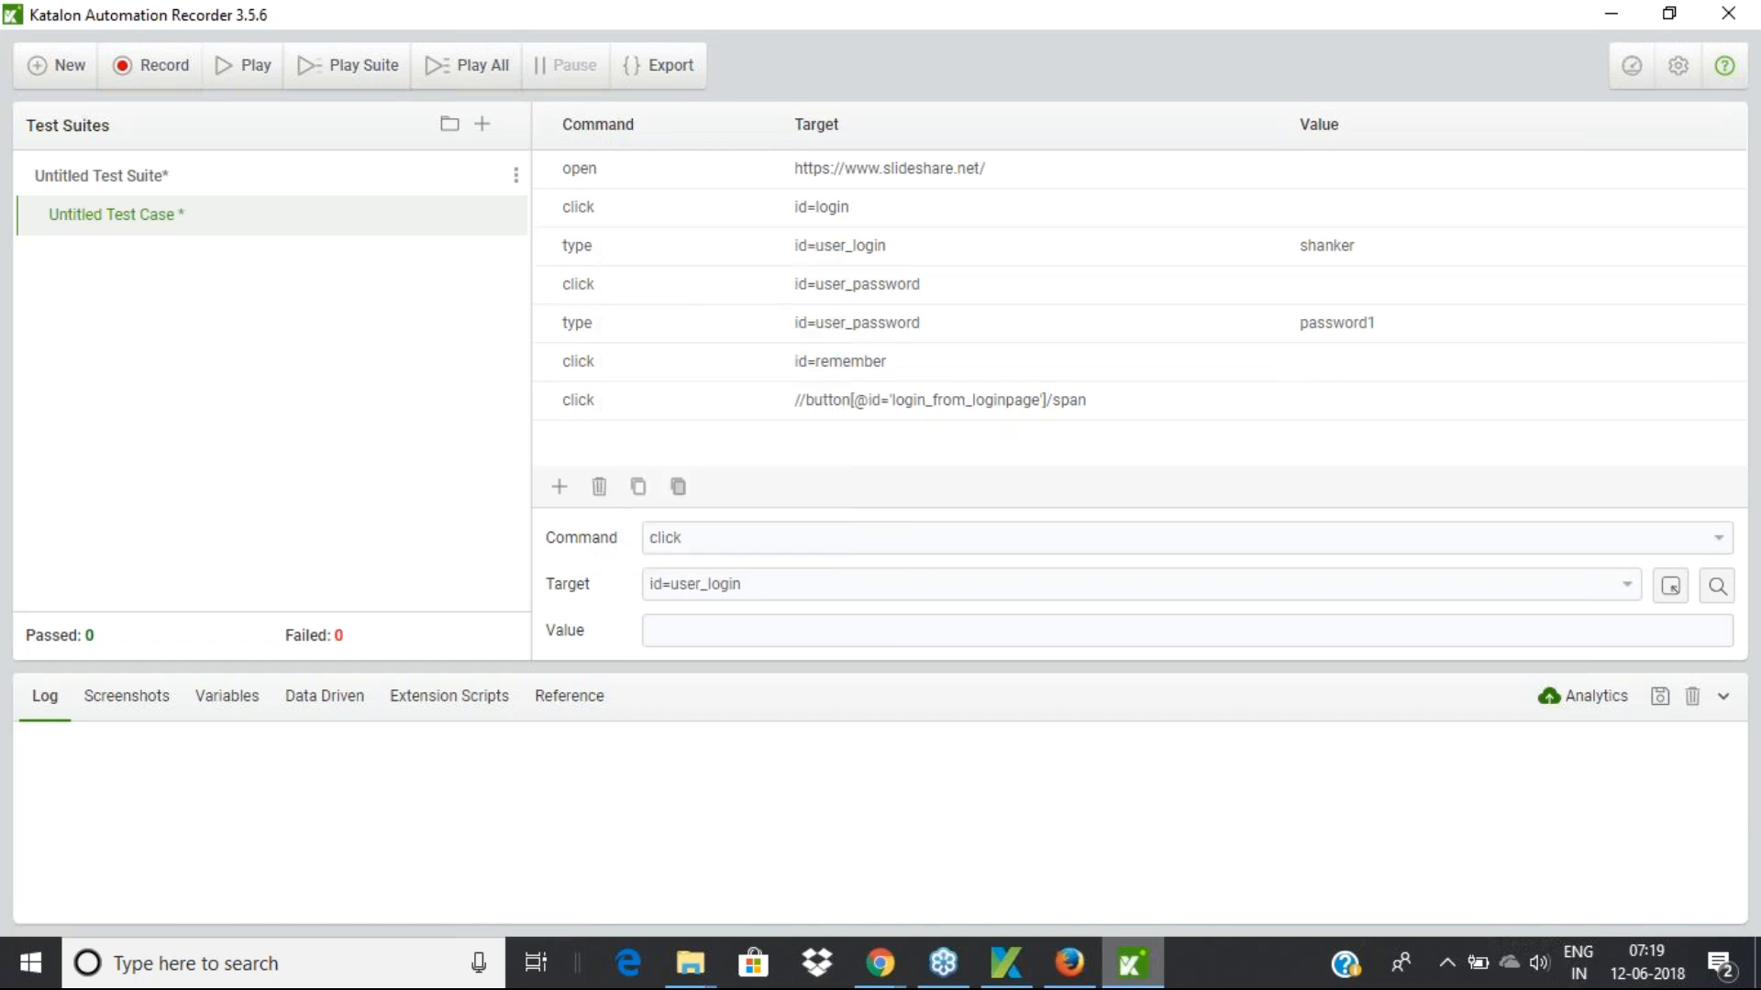
pyautogui.click(835, 257)
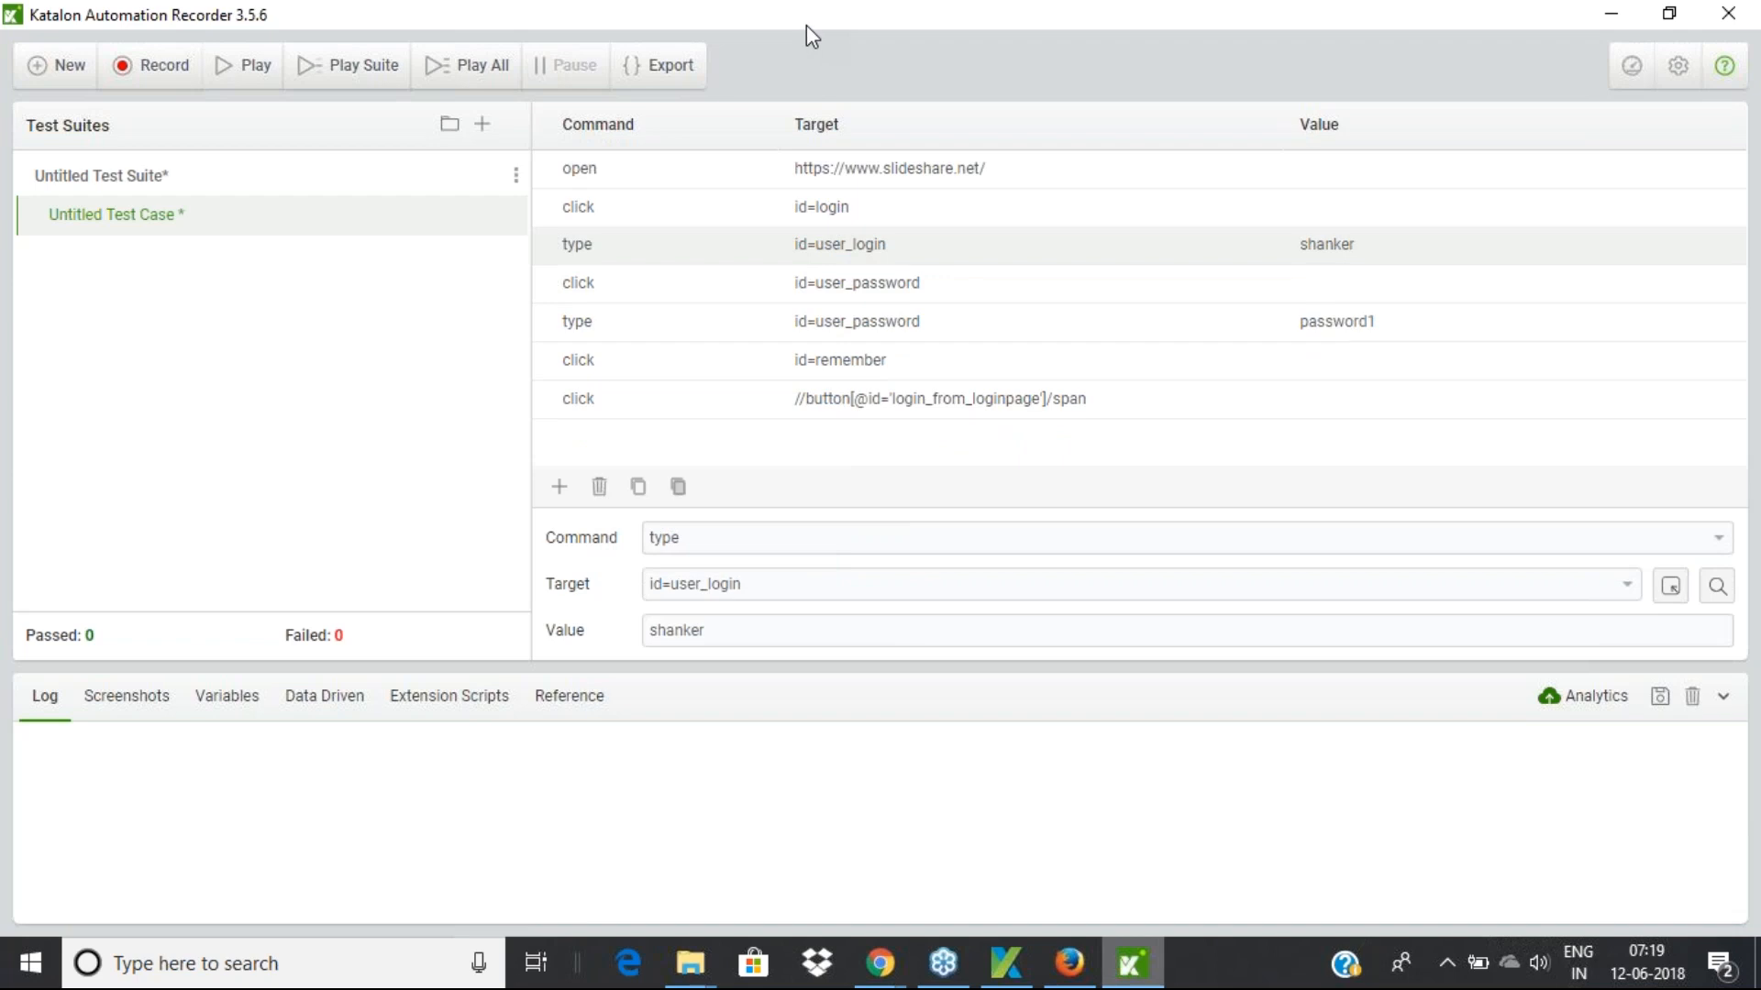
pyautogui.moveTo(800, 25); pyautogui.dragTo(558, 31)
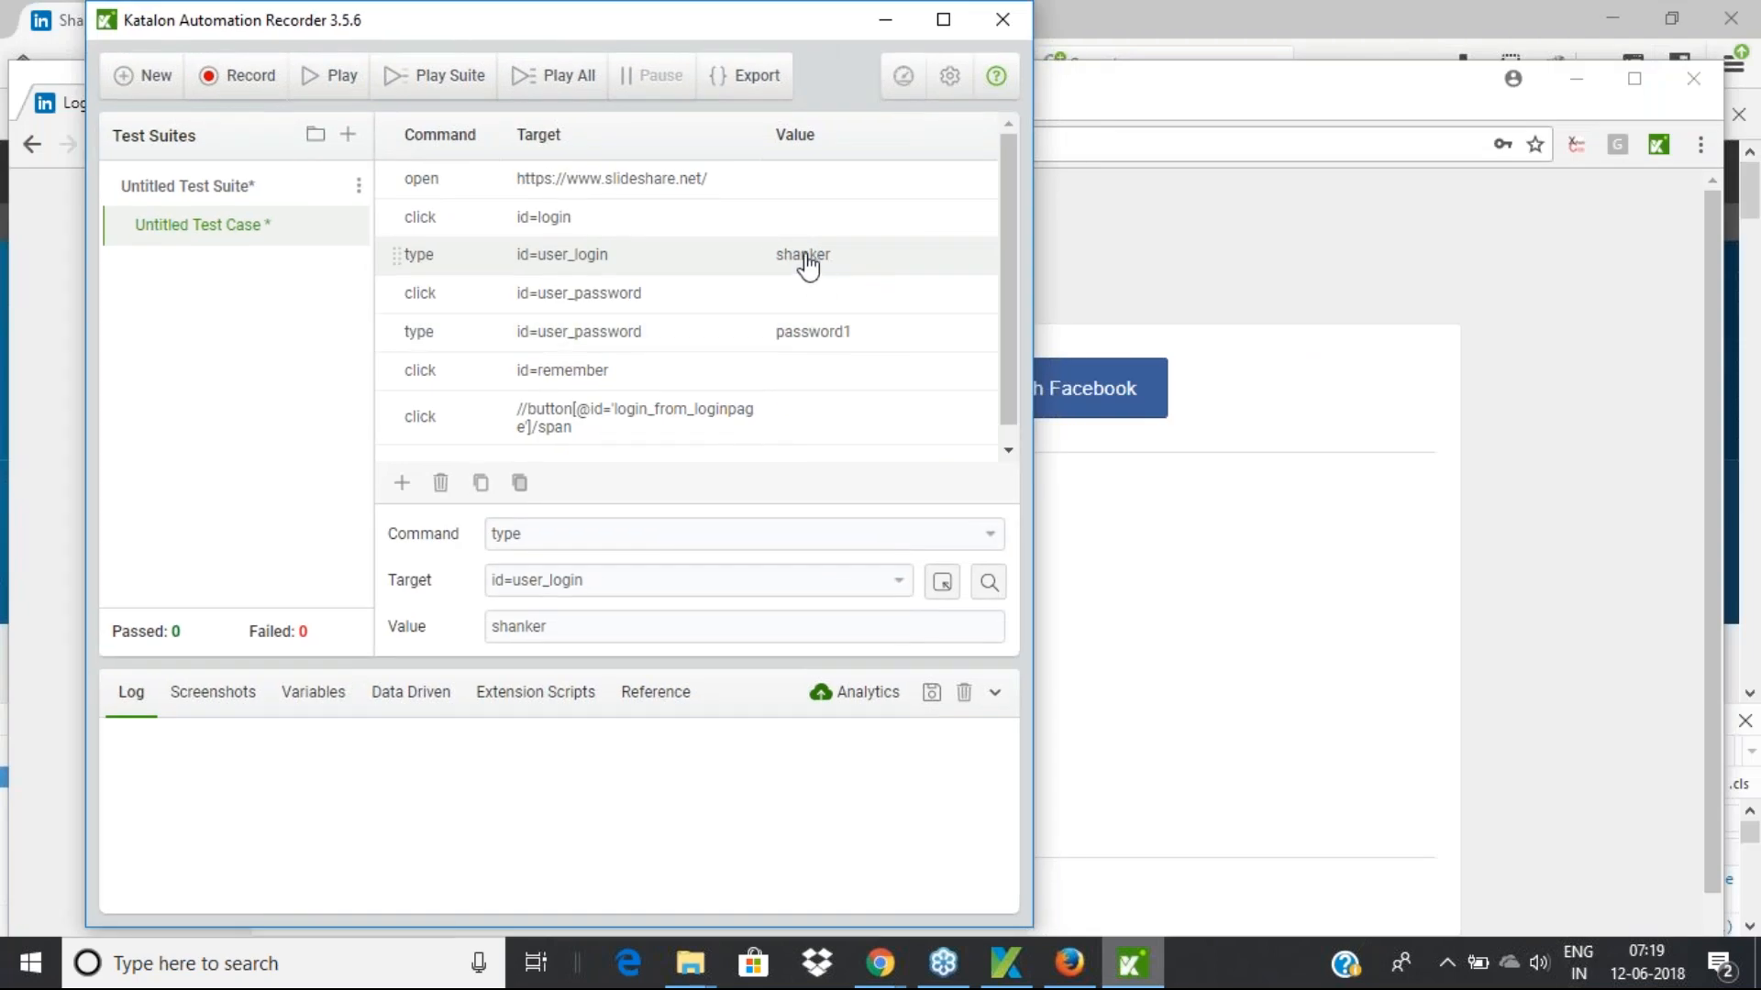
pyautogui.doubleClick(548, 627)
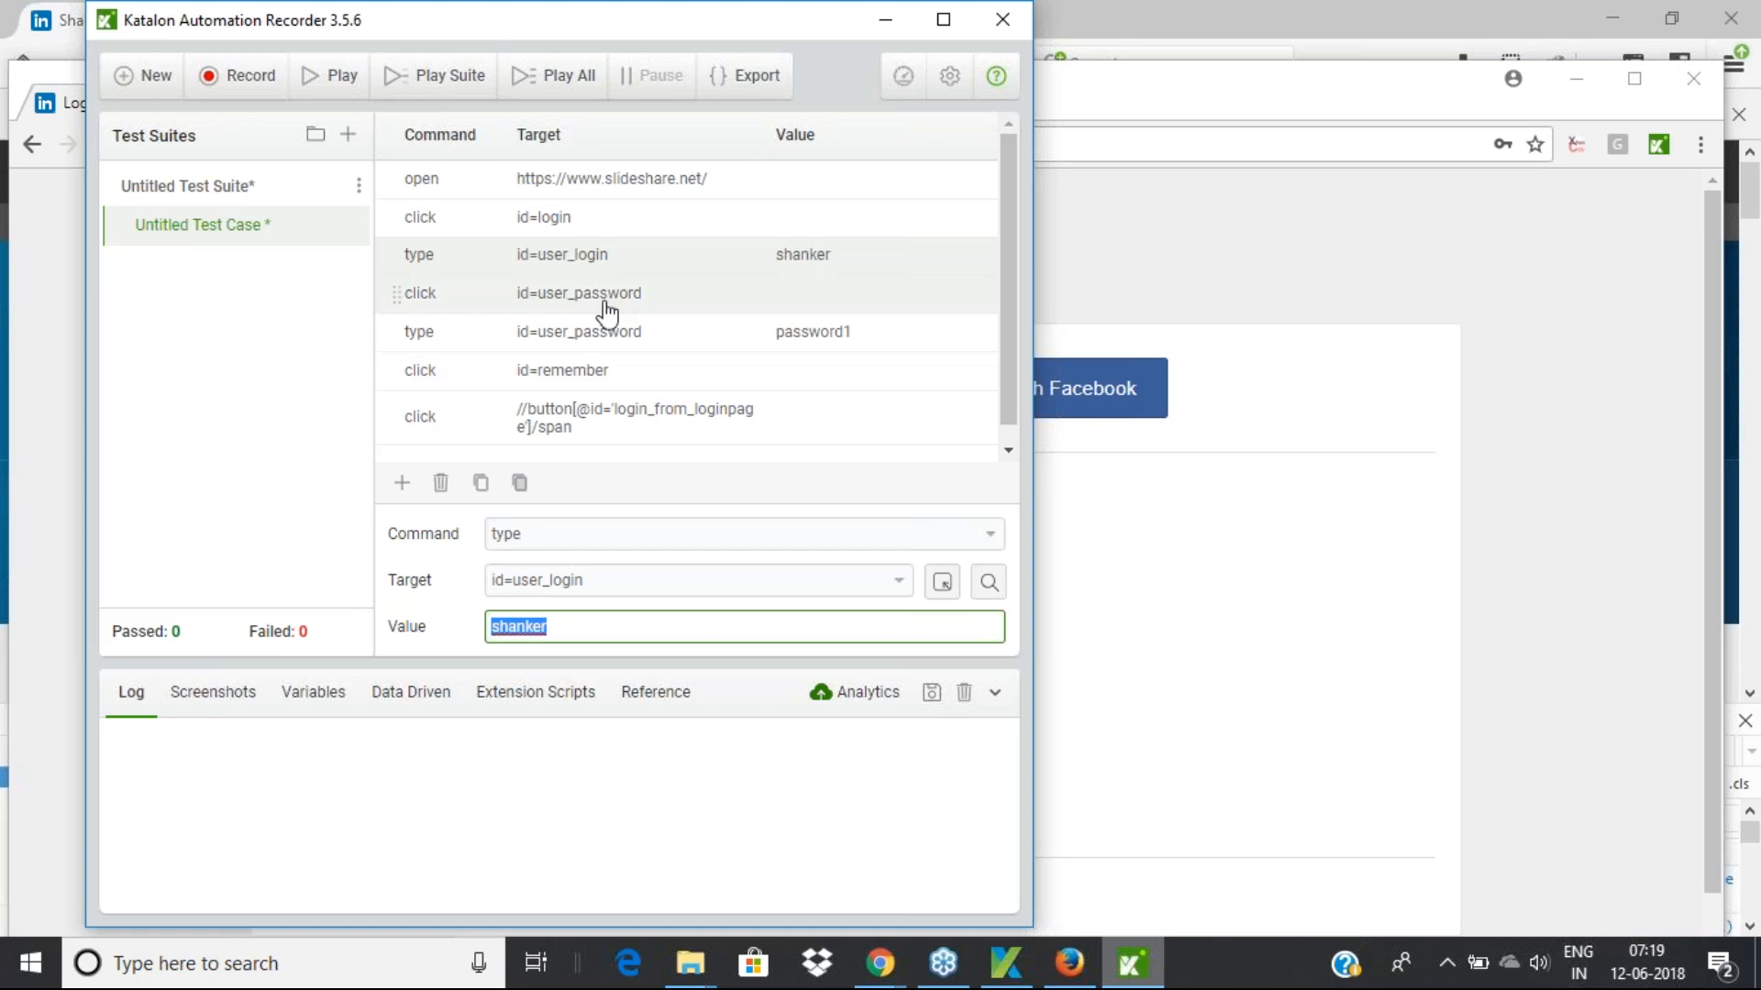
pyautogui.click(525, 299)
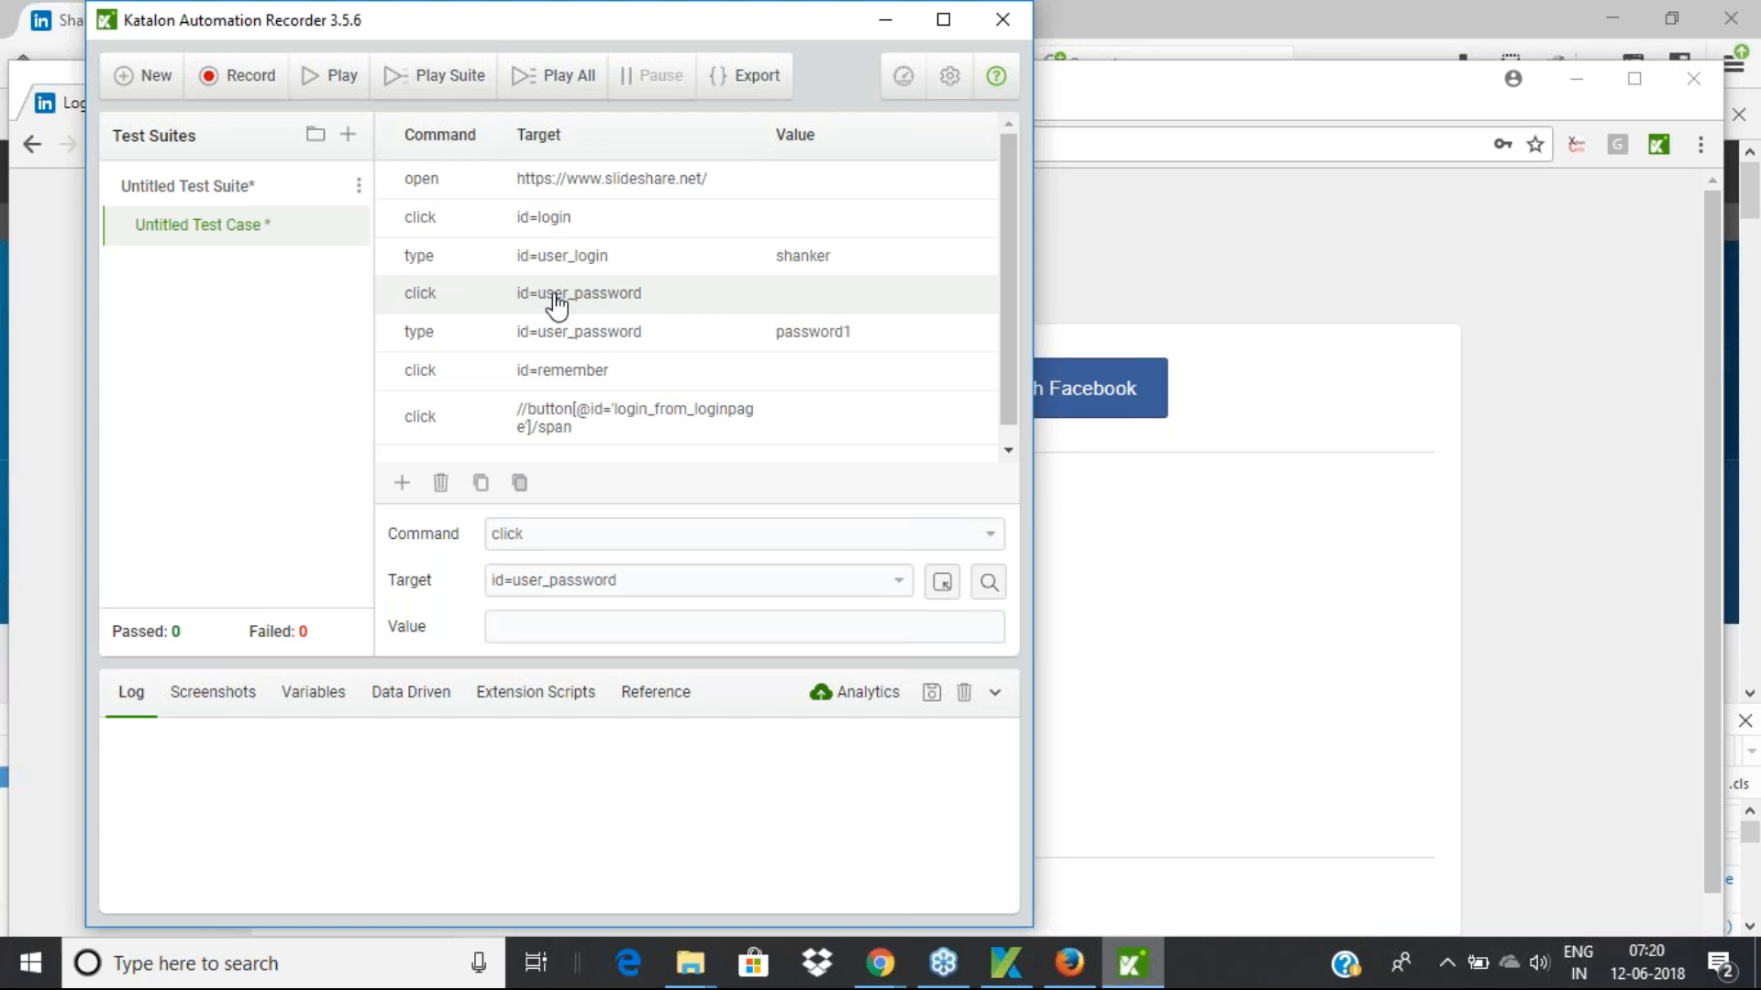
pyautogui.click(556, 342)
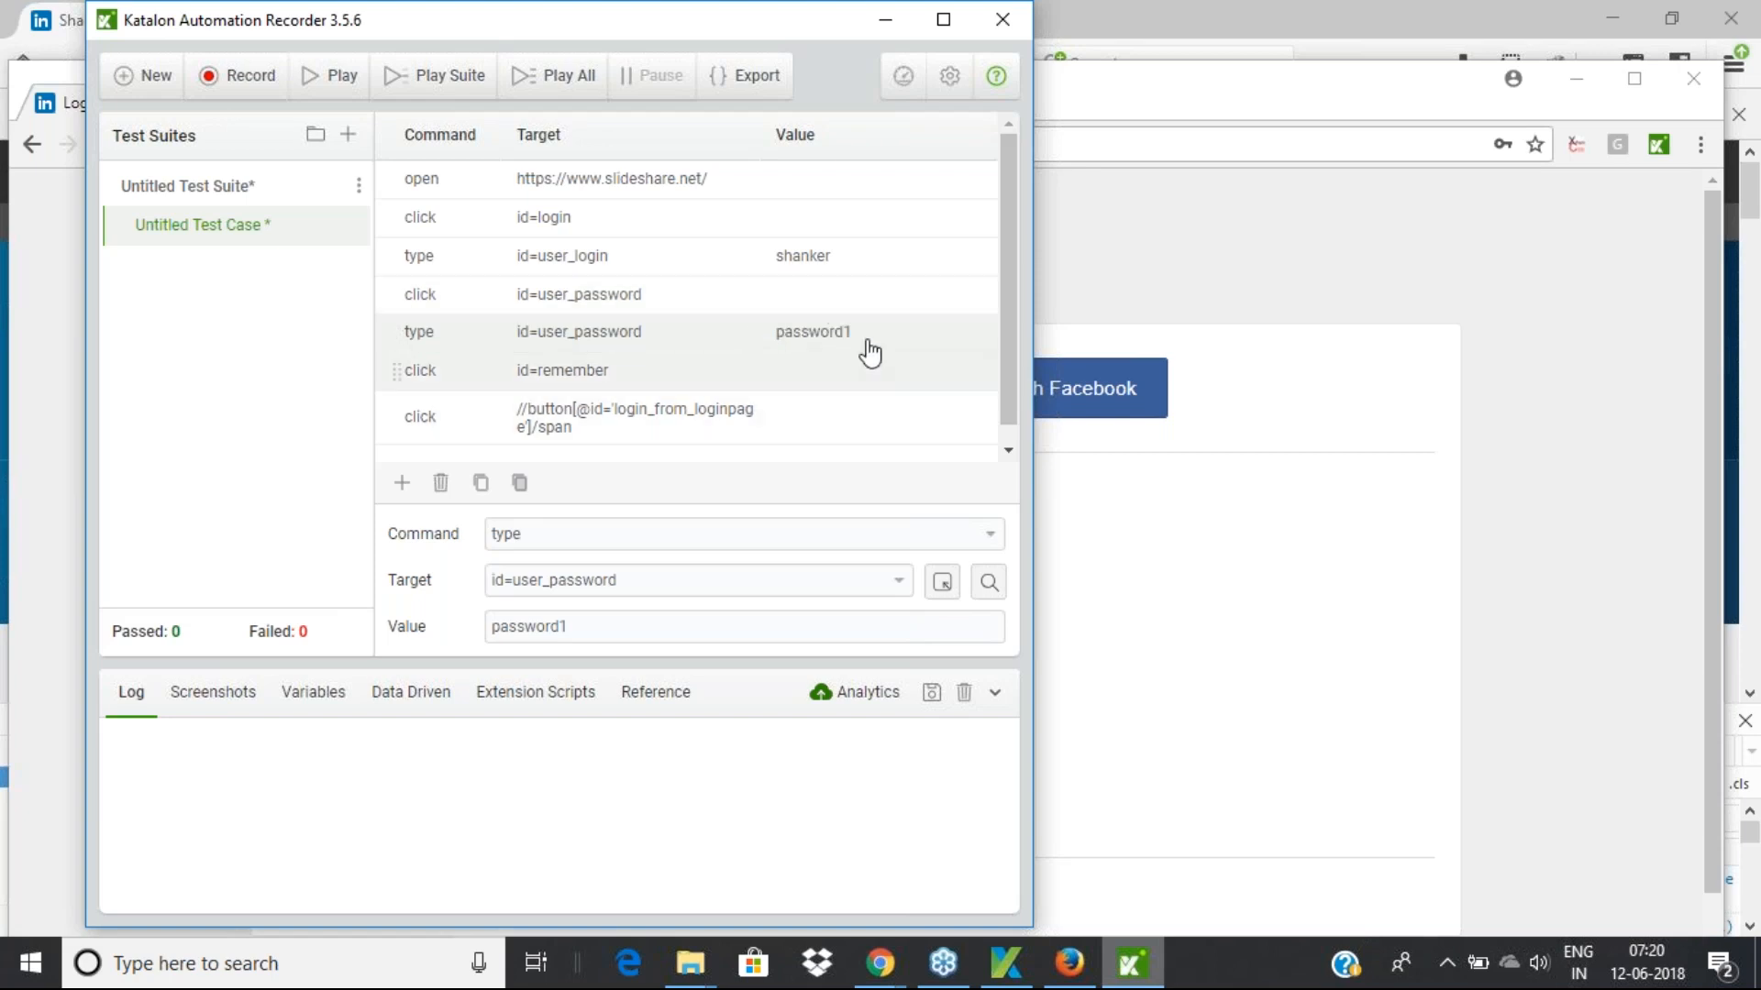
pyautogui.click(519, 373)
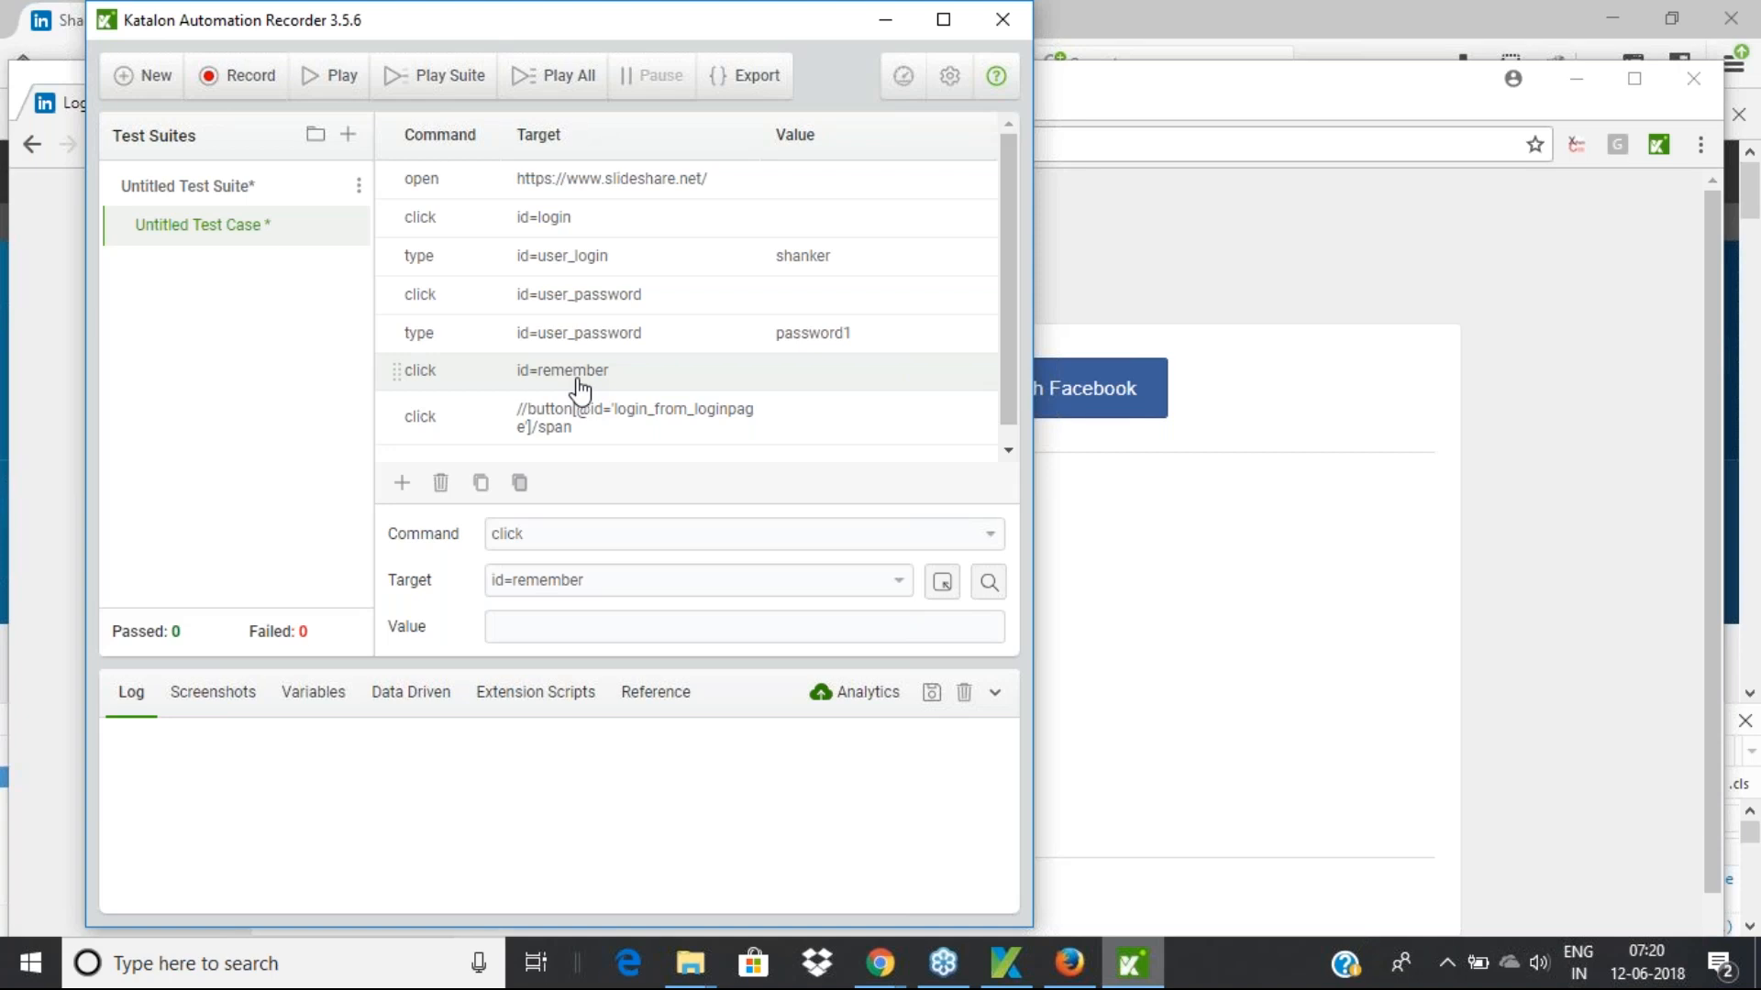
pyautogui.click(585, 424)
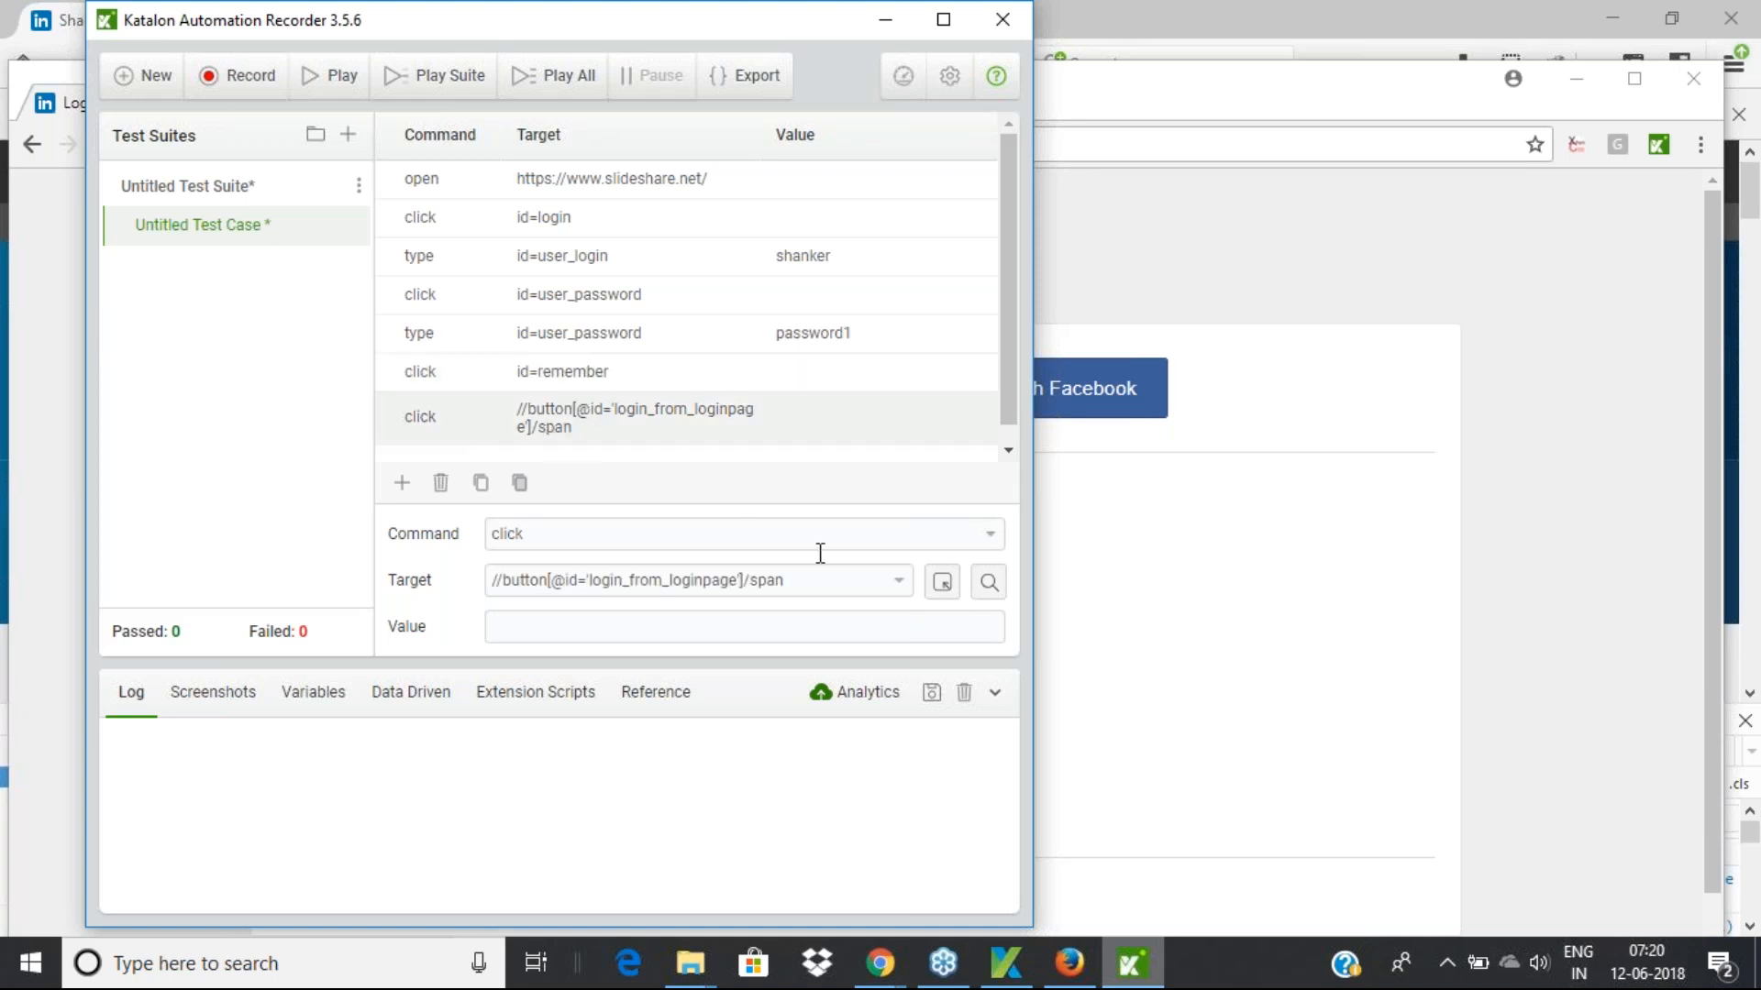
pyautogui.moveTo(793, 584); pyautogui.dragTo(452, 562)
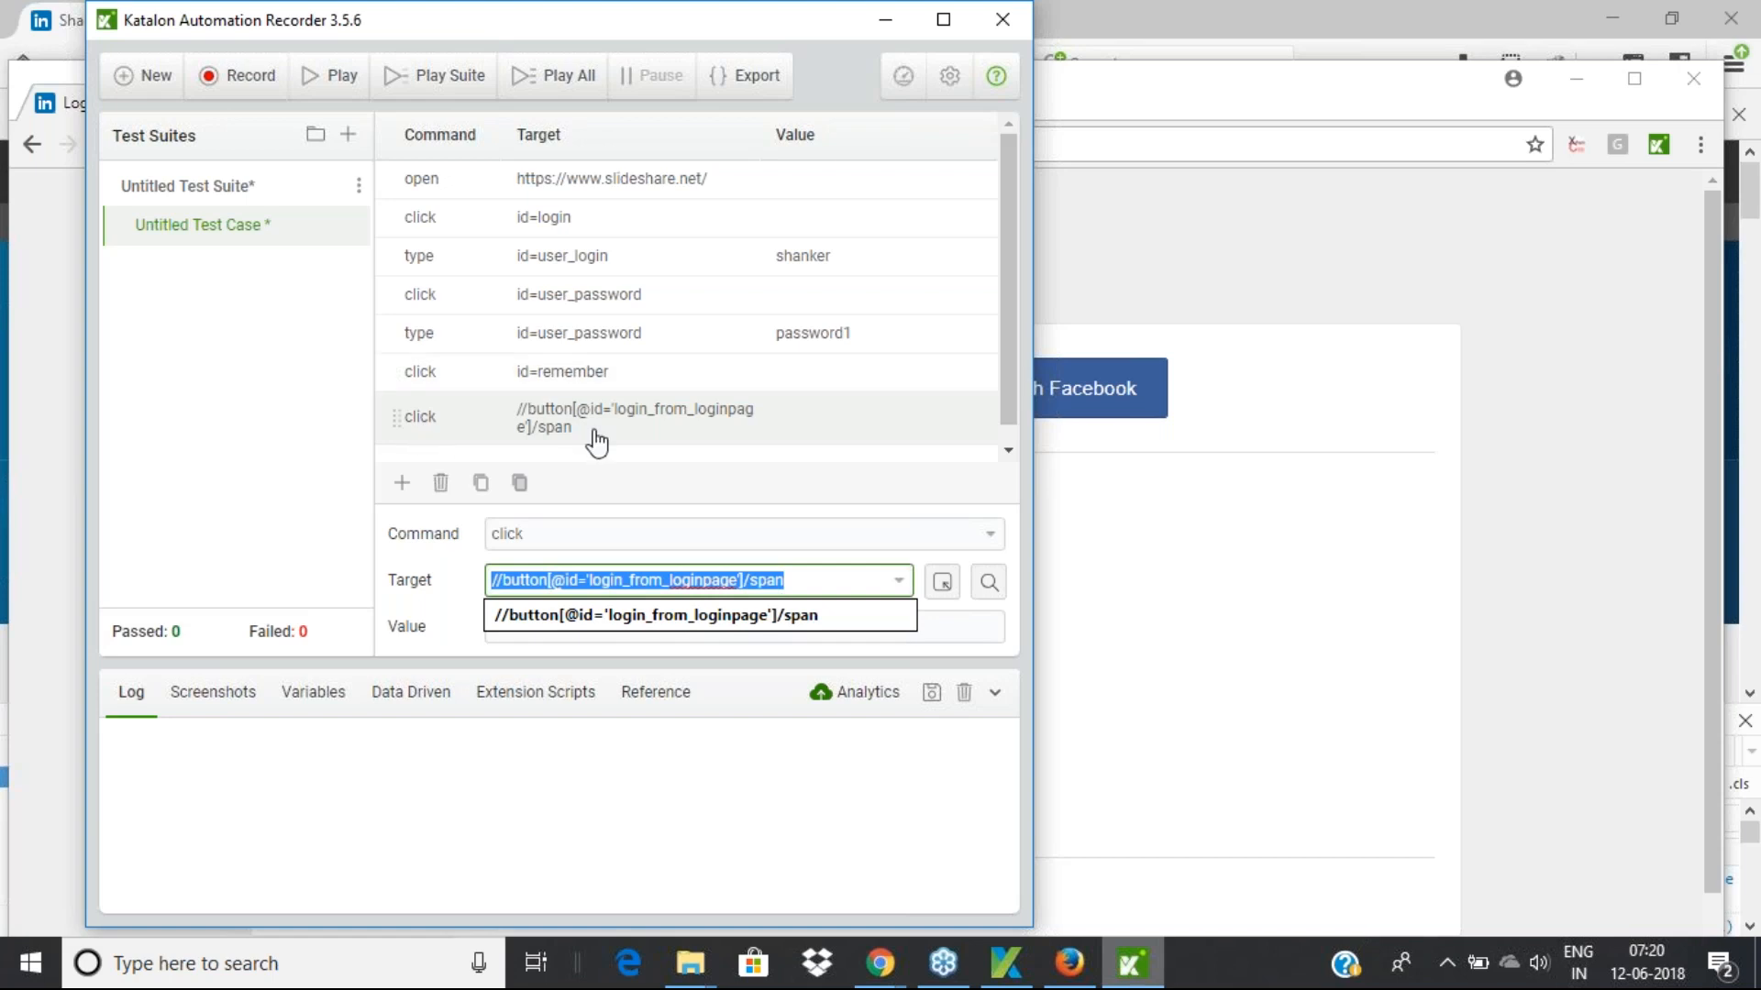
# Inspect Chrome's SlideShare Login button, confirming its span inside login_from_loginpage
pyautogui.click(1087, 970)
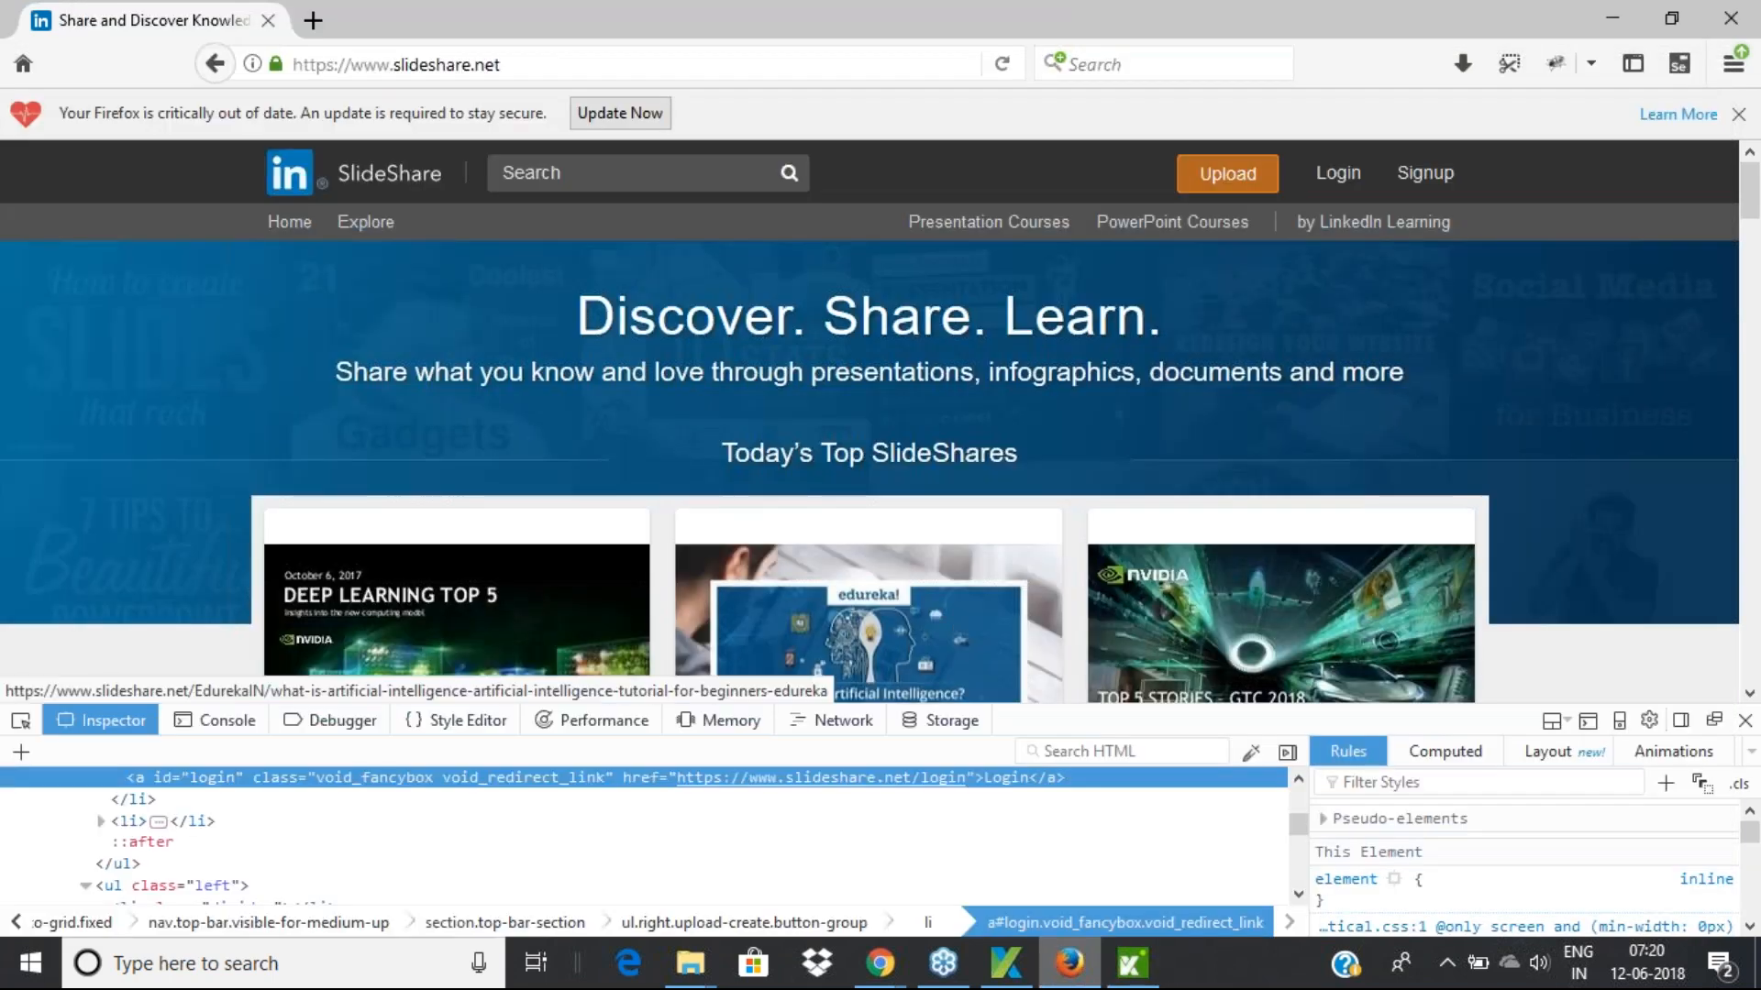
pyautogui.moveTo(880, 963)
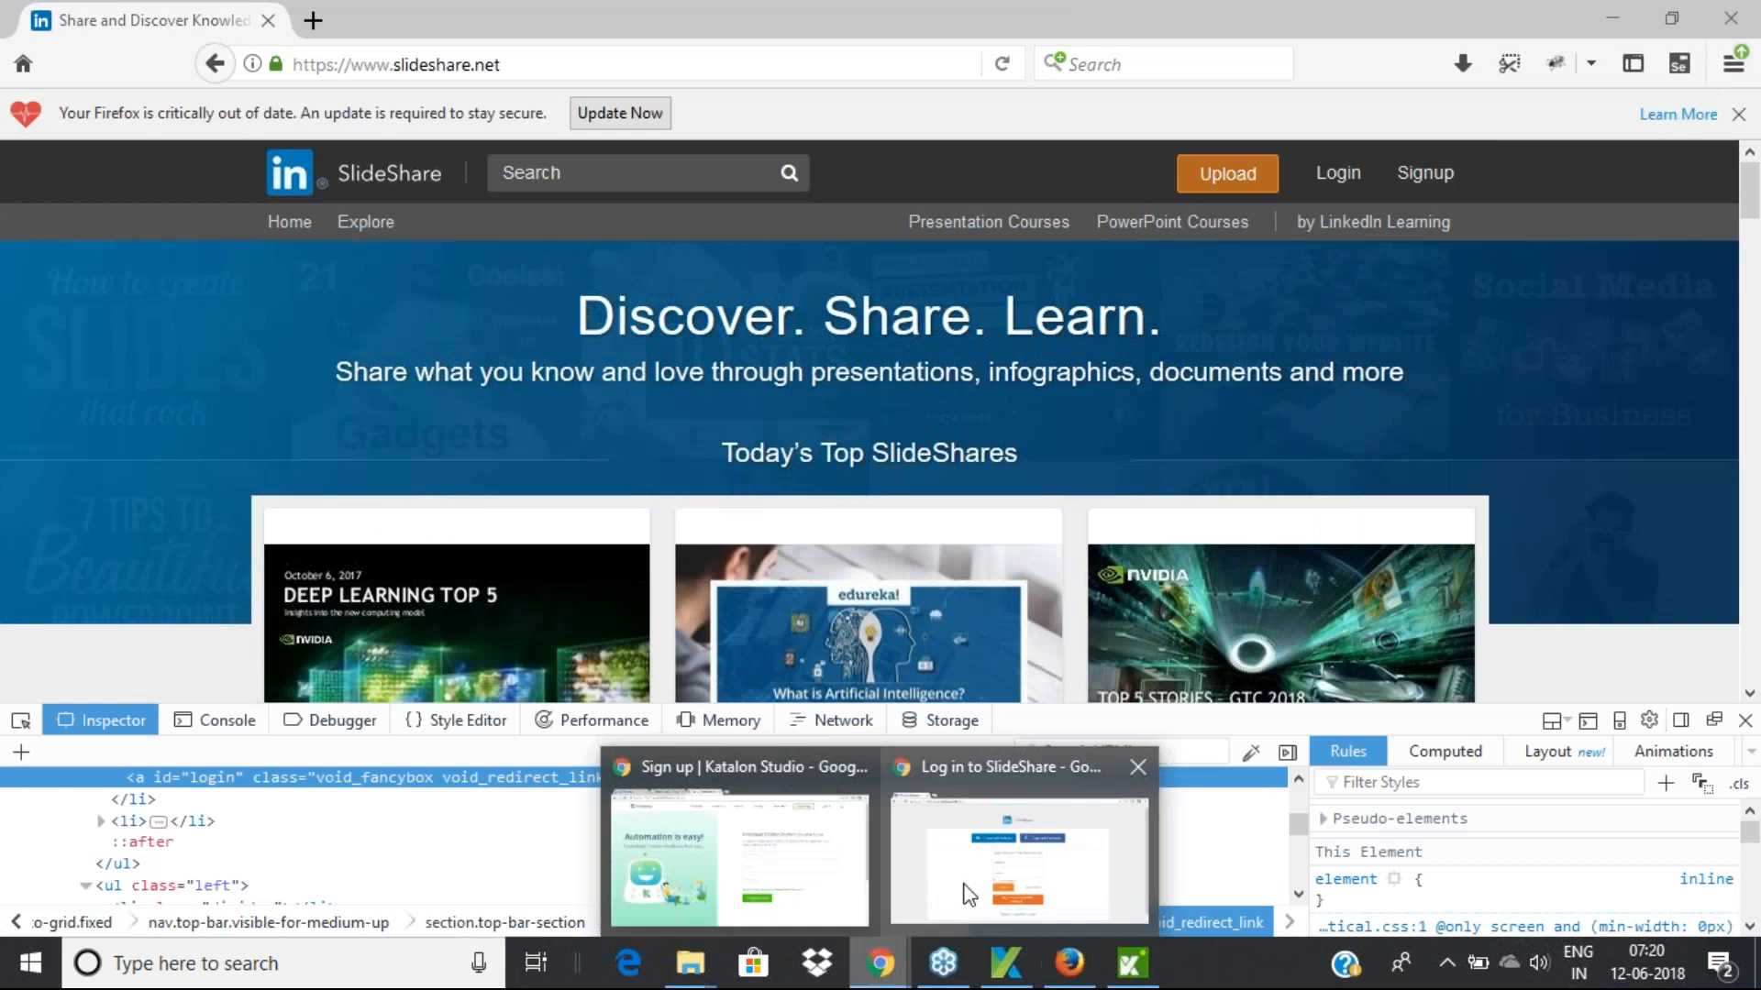
pyautogui.click(965, 895)
pyautogui.rightClick(778, 714)
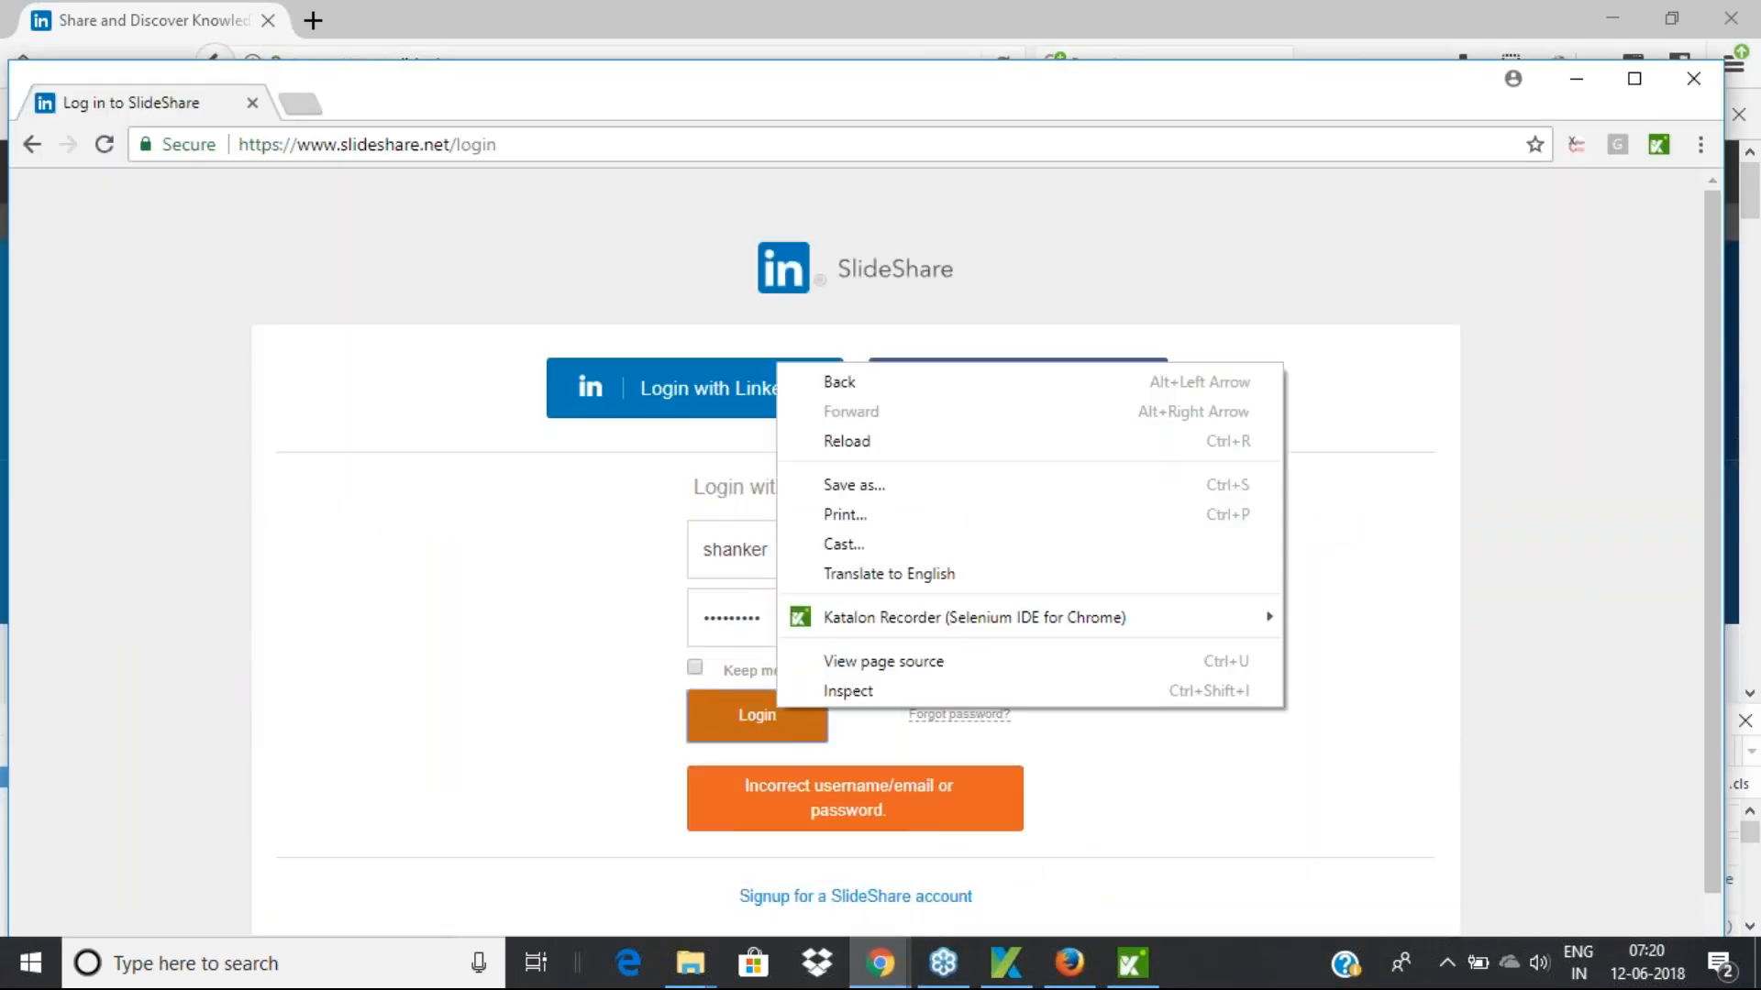
pyautogui.click(857, 699)
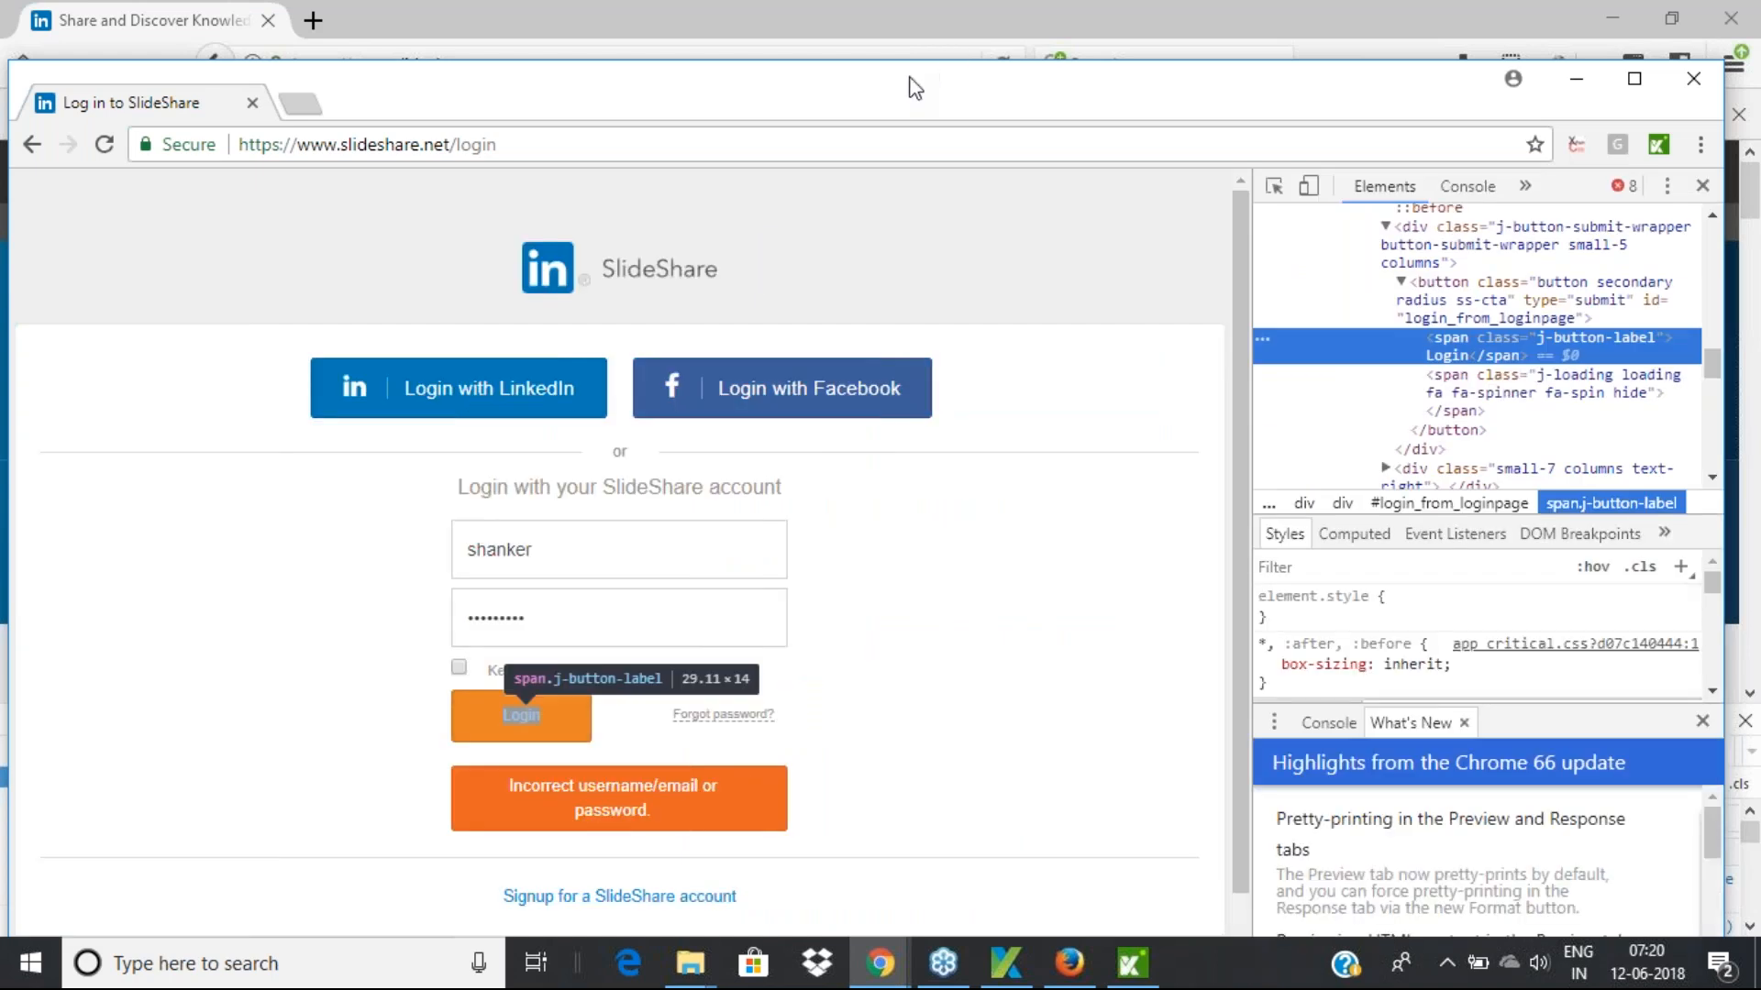
pyautogui.moveTo(908, 81); pyautogui.dragTo(470, 86)
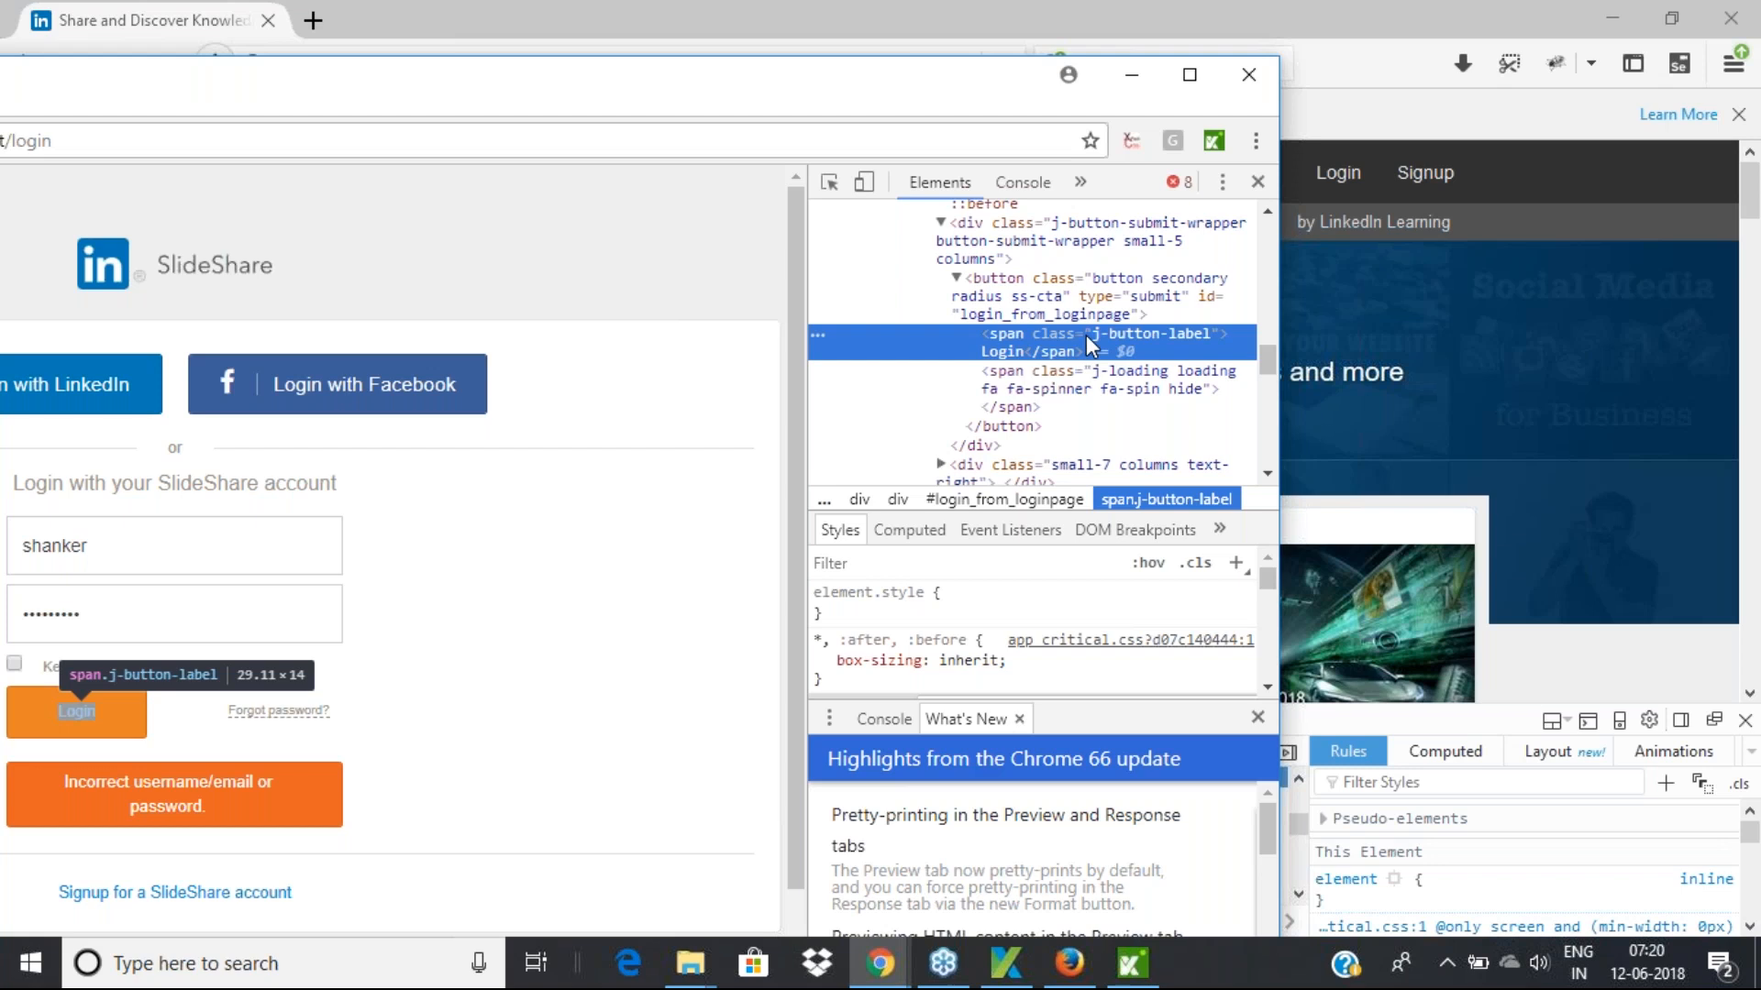
pyautogui.click(1025, 13)
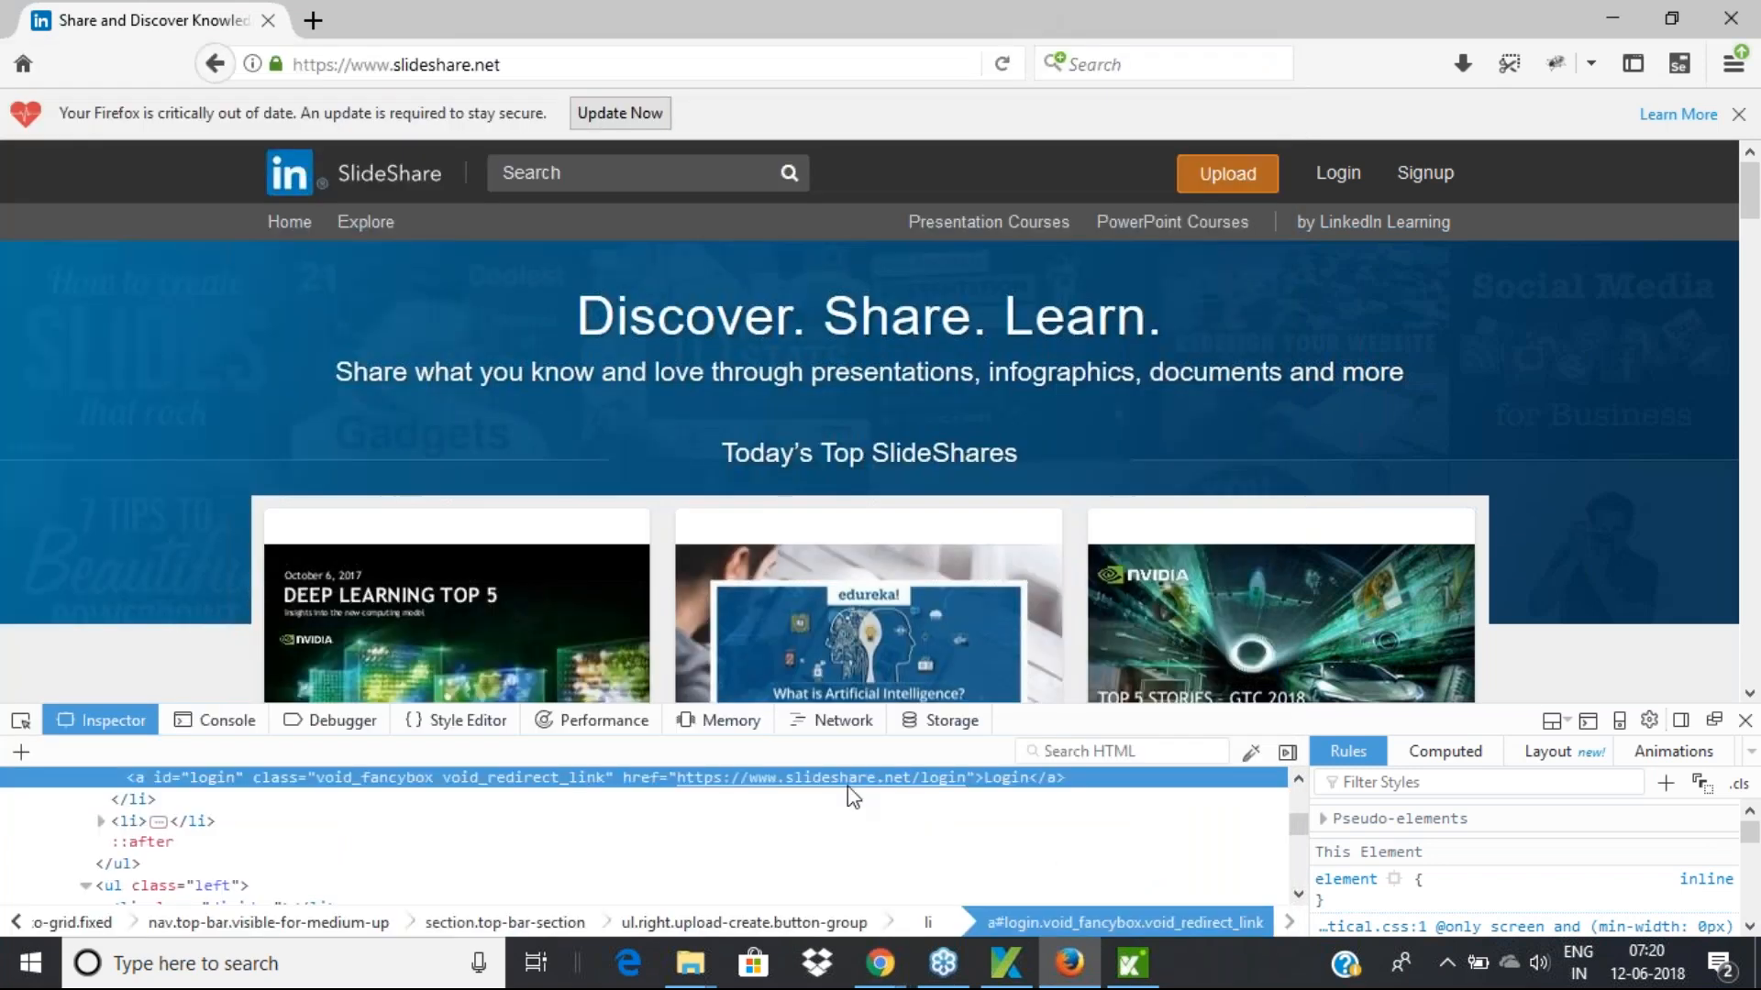
pyautogui.moveTo(880, 963)
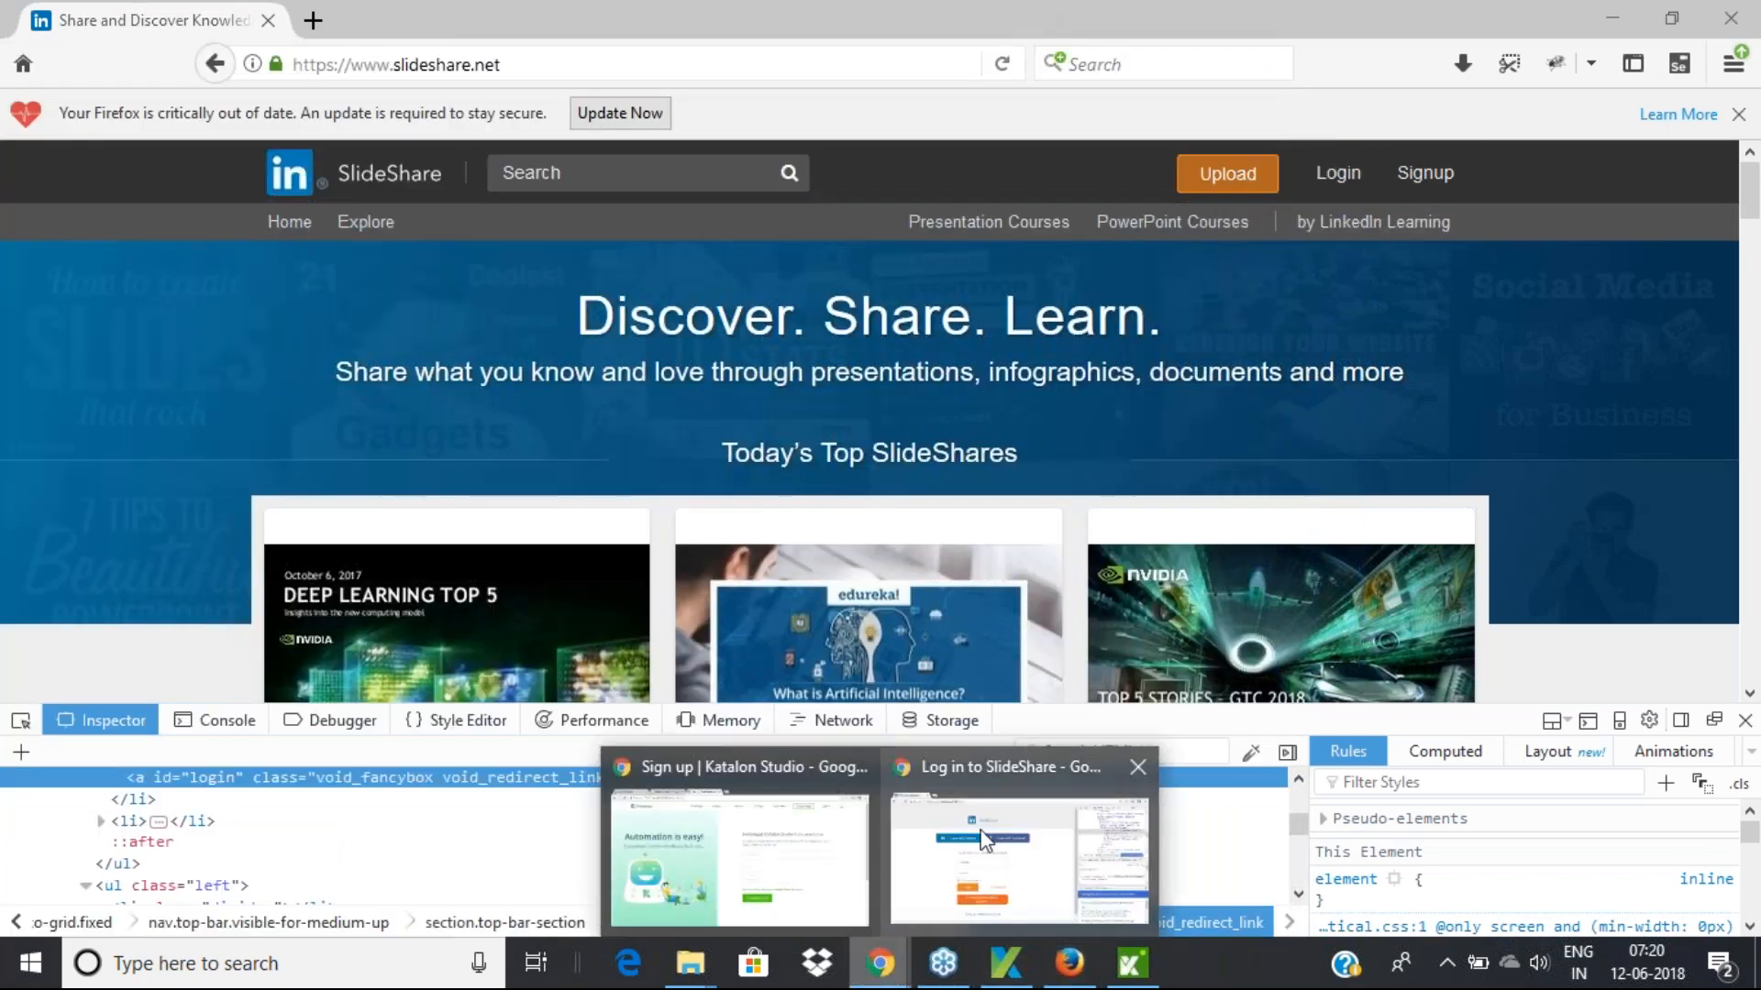
pyautogui.moveTo(938, 856)
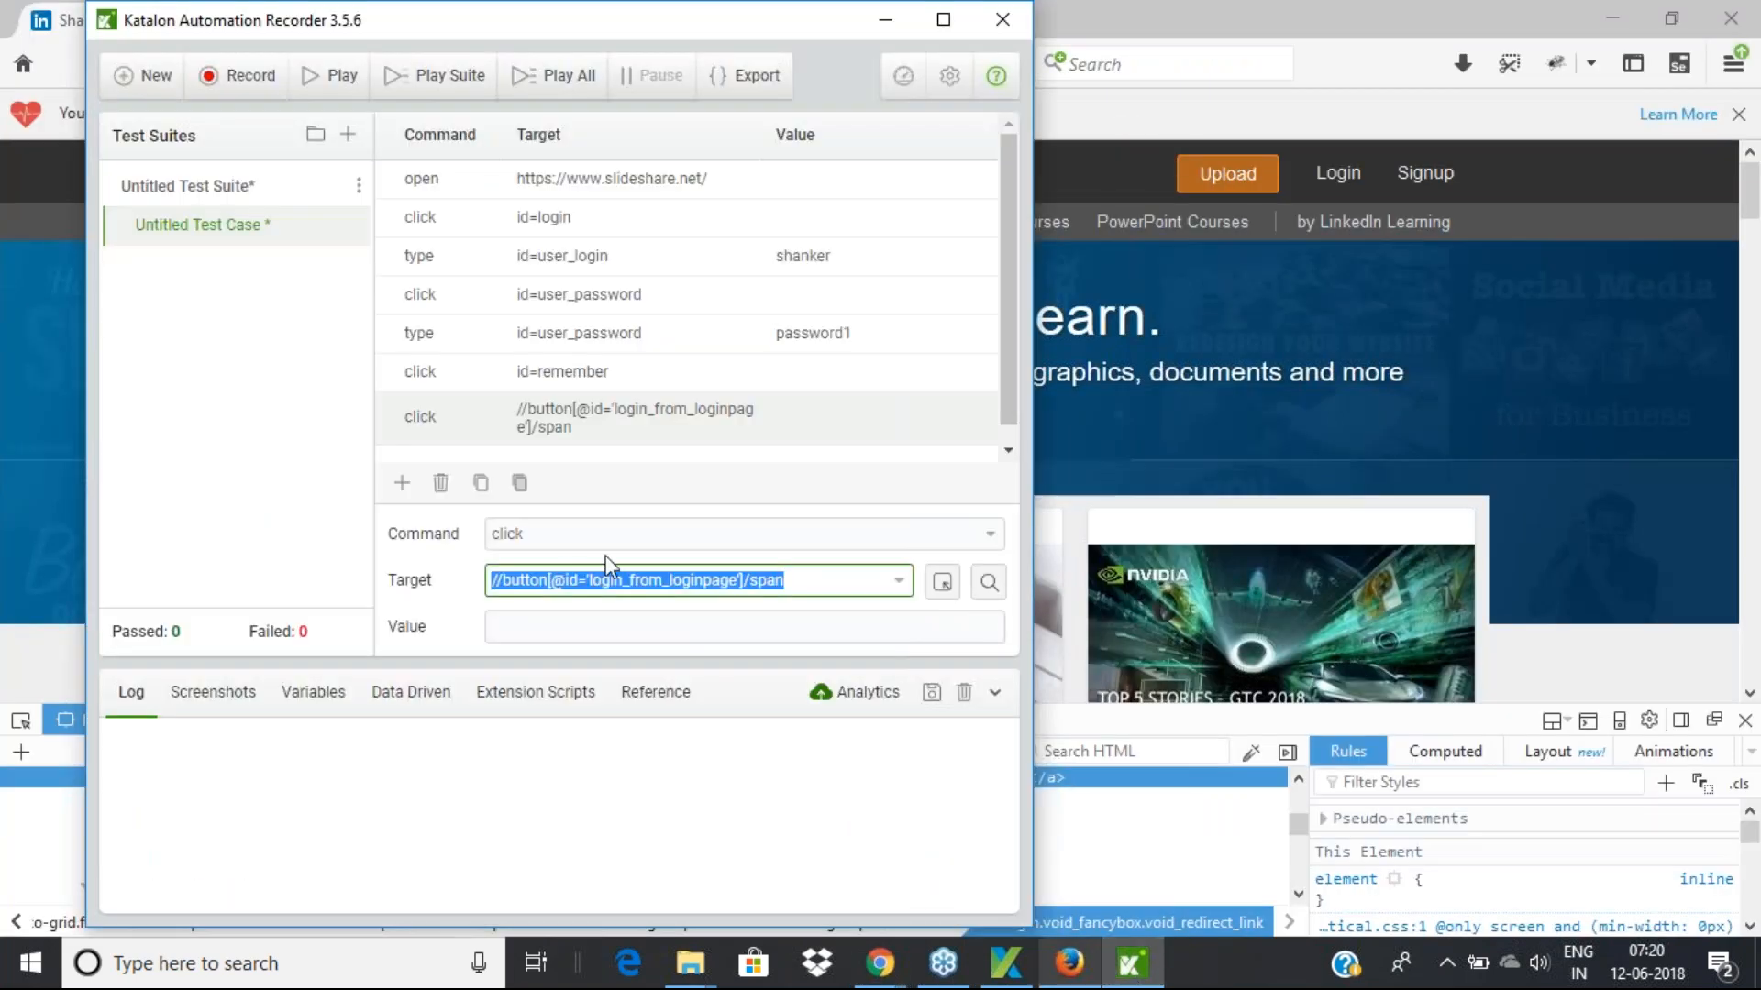
pyautogui.click(789, 579)
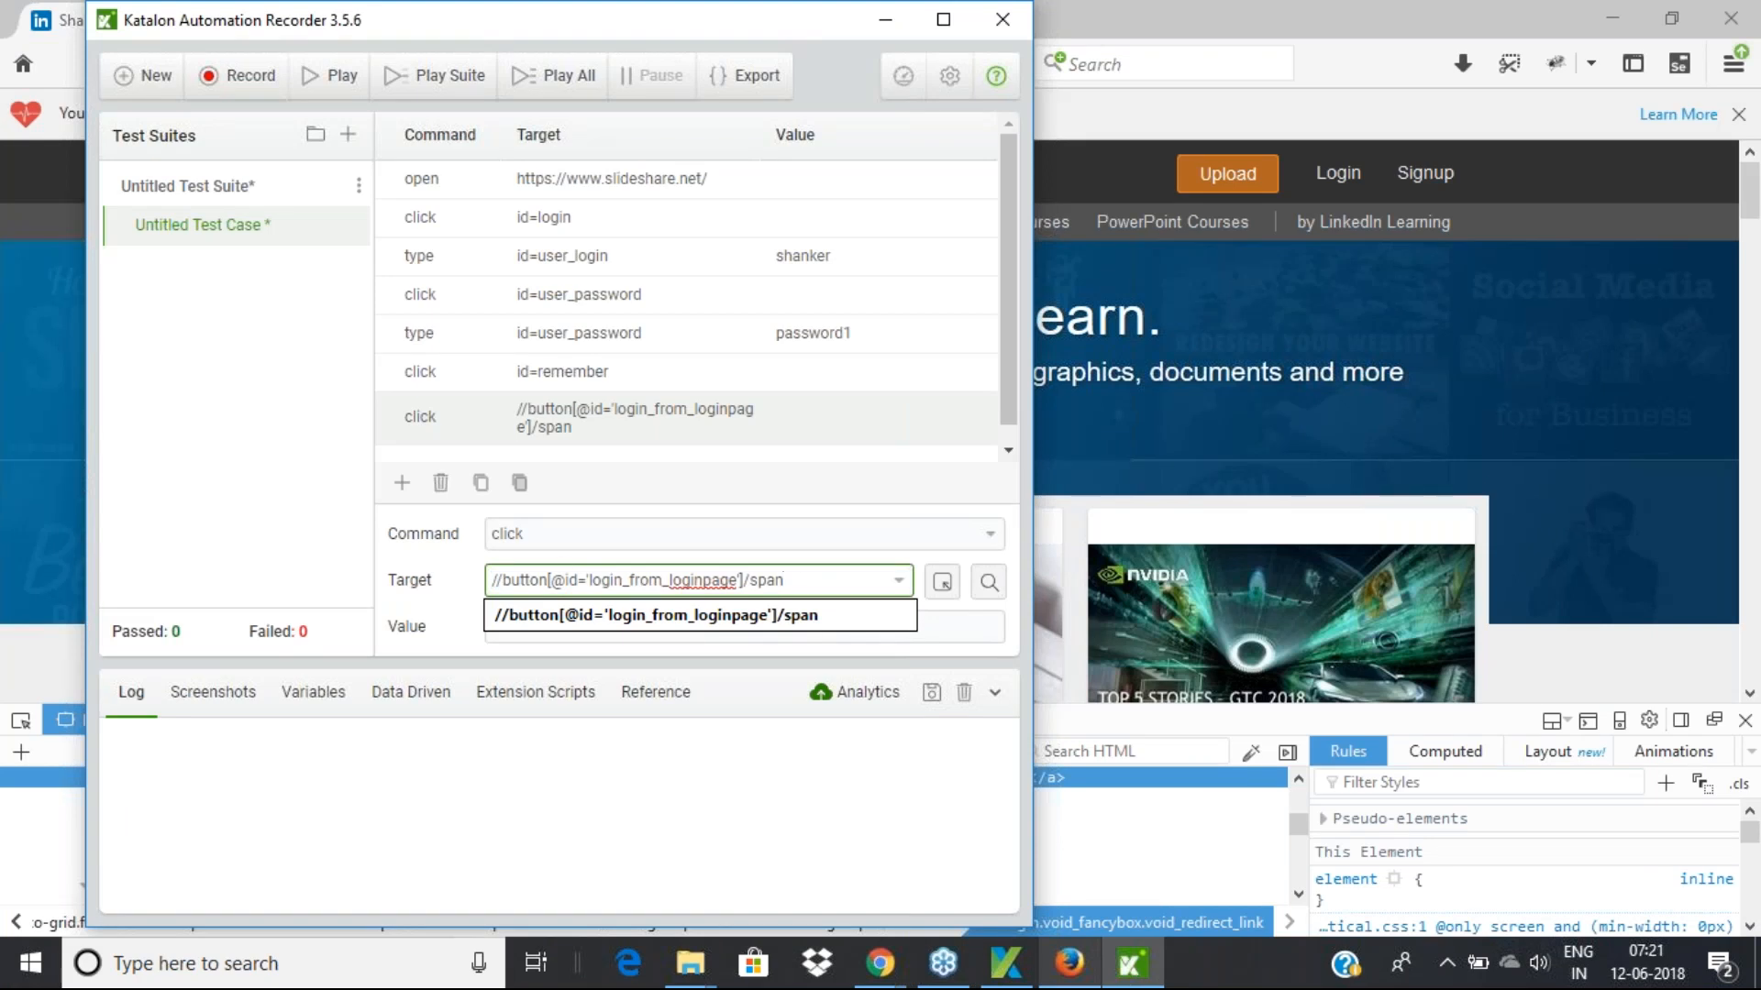
pyautogui.moveTo(506, 580); pyautogui.dragTo(747, 572)
pyautogui.doubleClick(752, 578)
pyautogui.click(1008, 450)
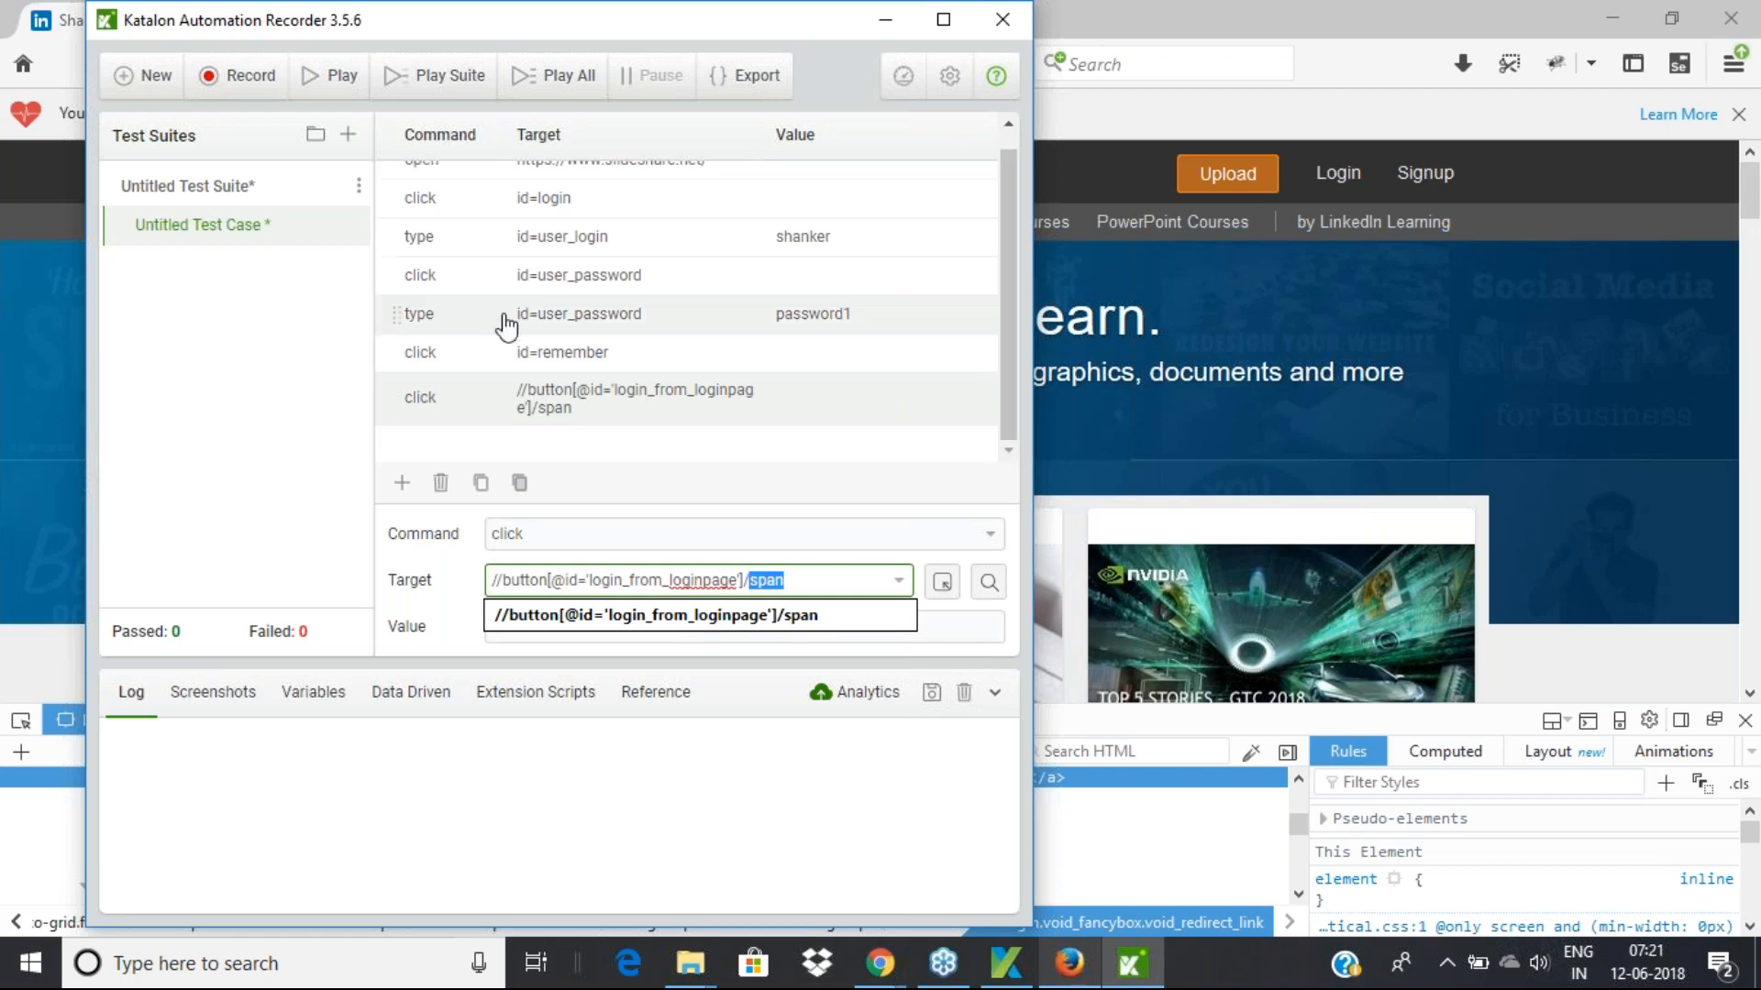
pyautogui.click(272, 330)
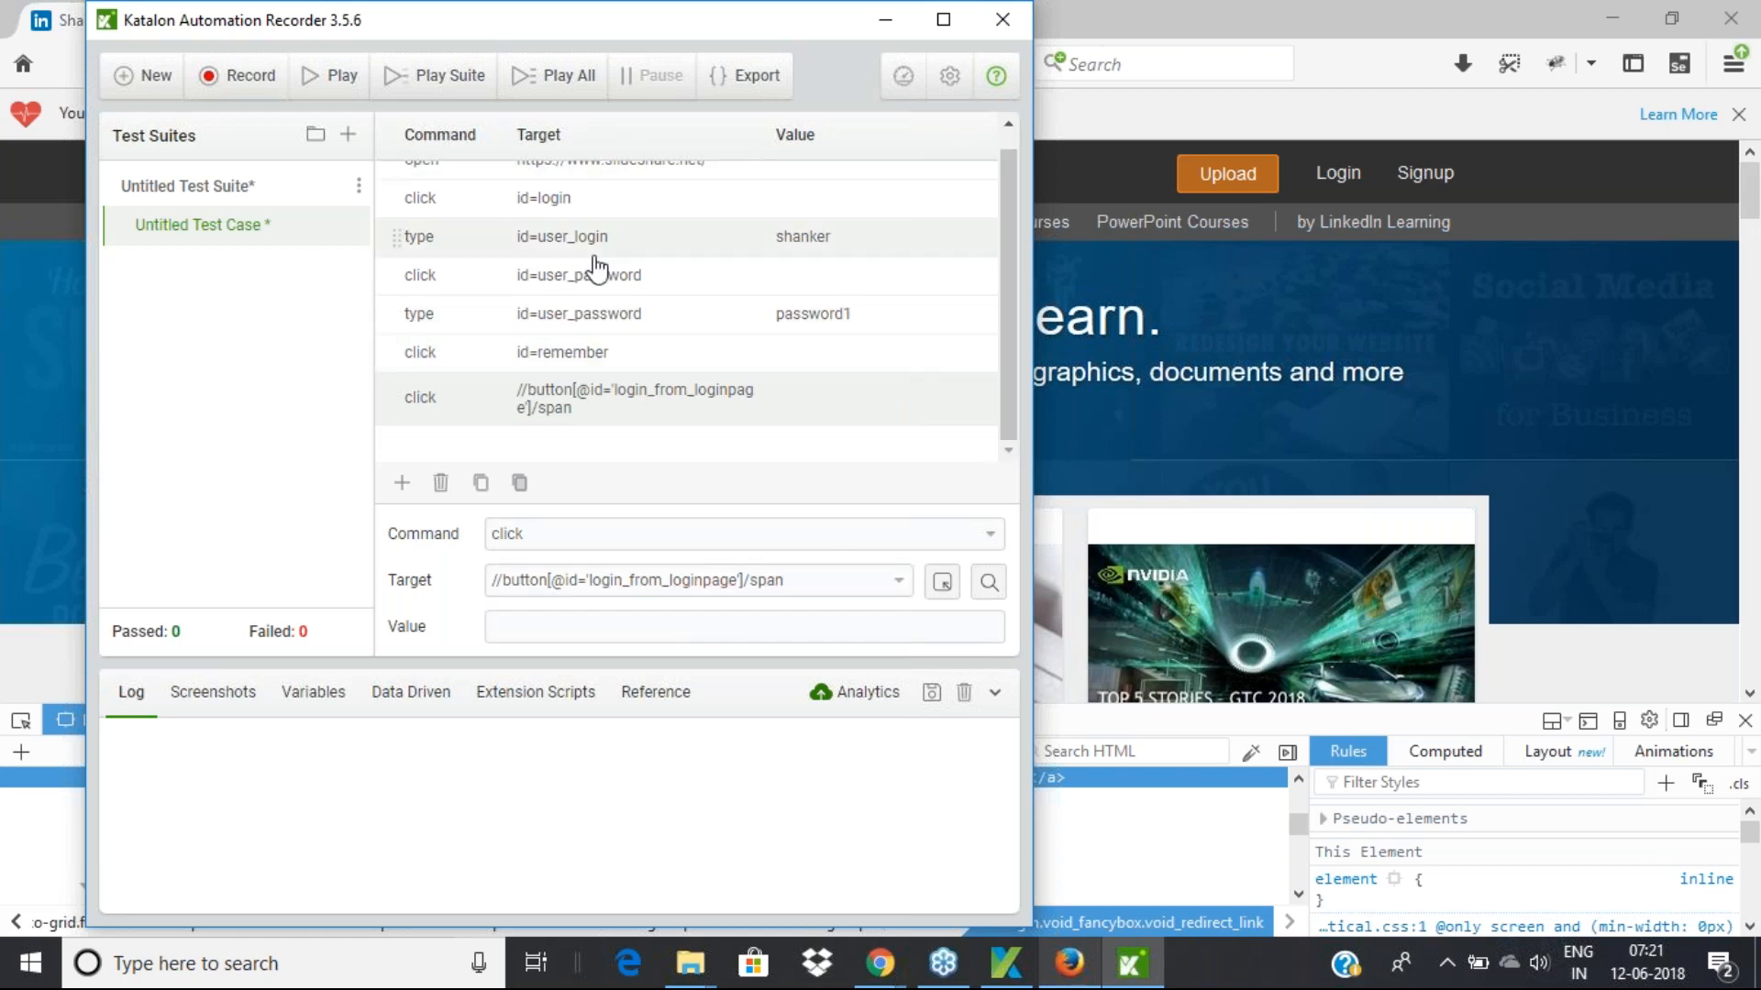
pyautogui.scroll(1, 594, 268)
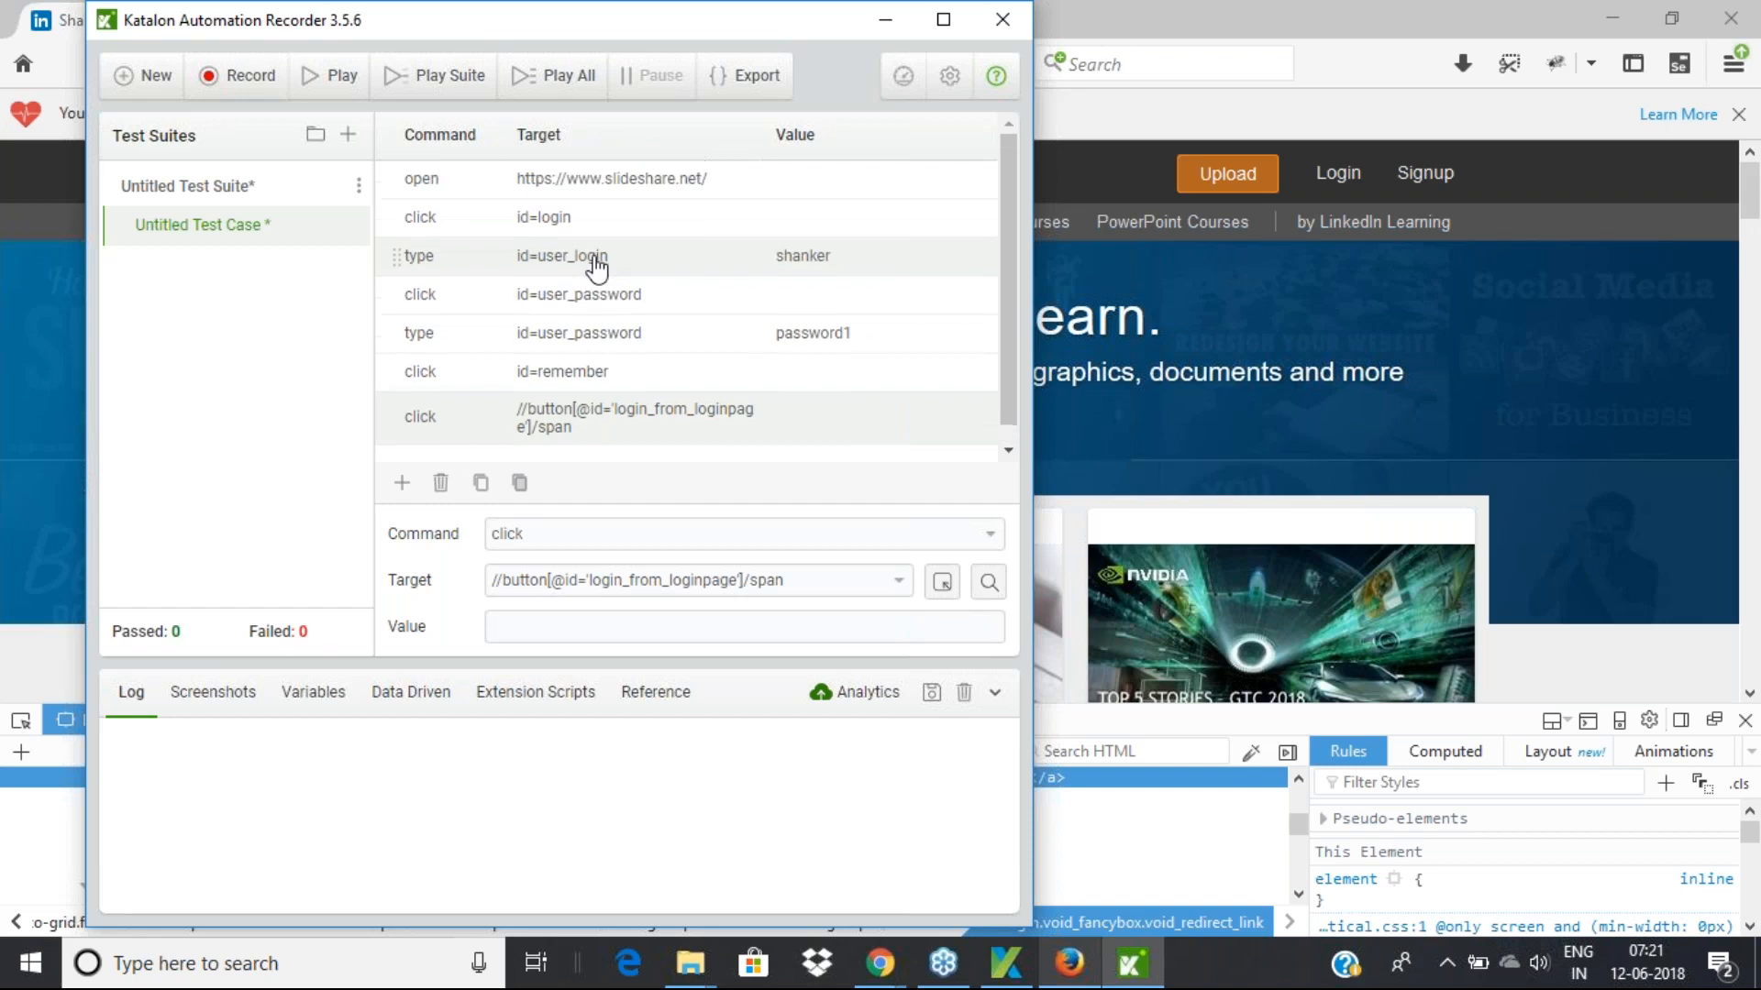
# Play back the seven-step login test, declining password saving and closing DevTools
pyautogui.click(335, 85)
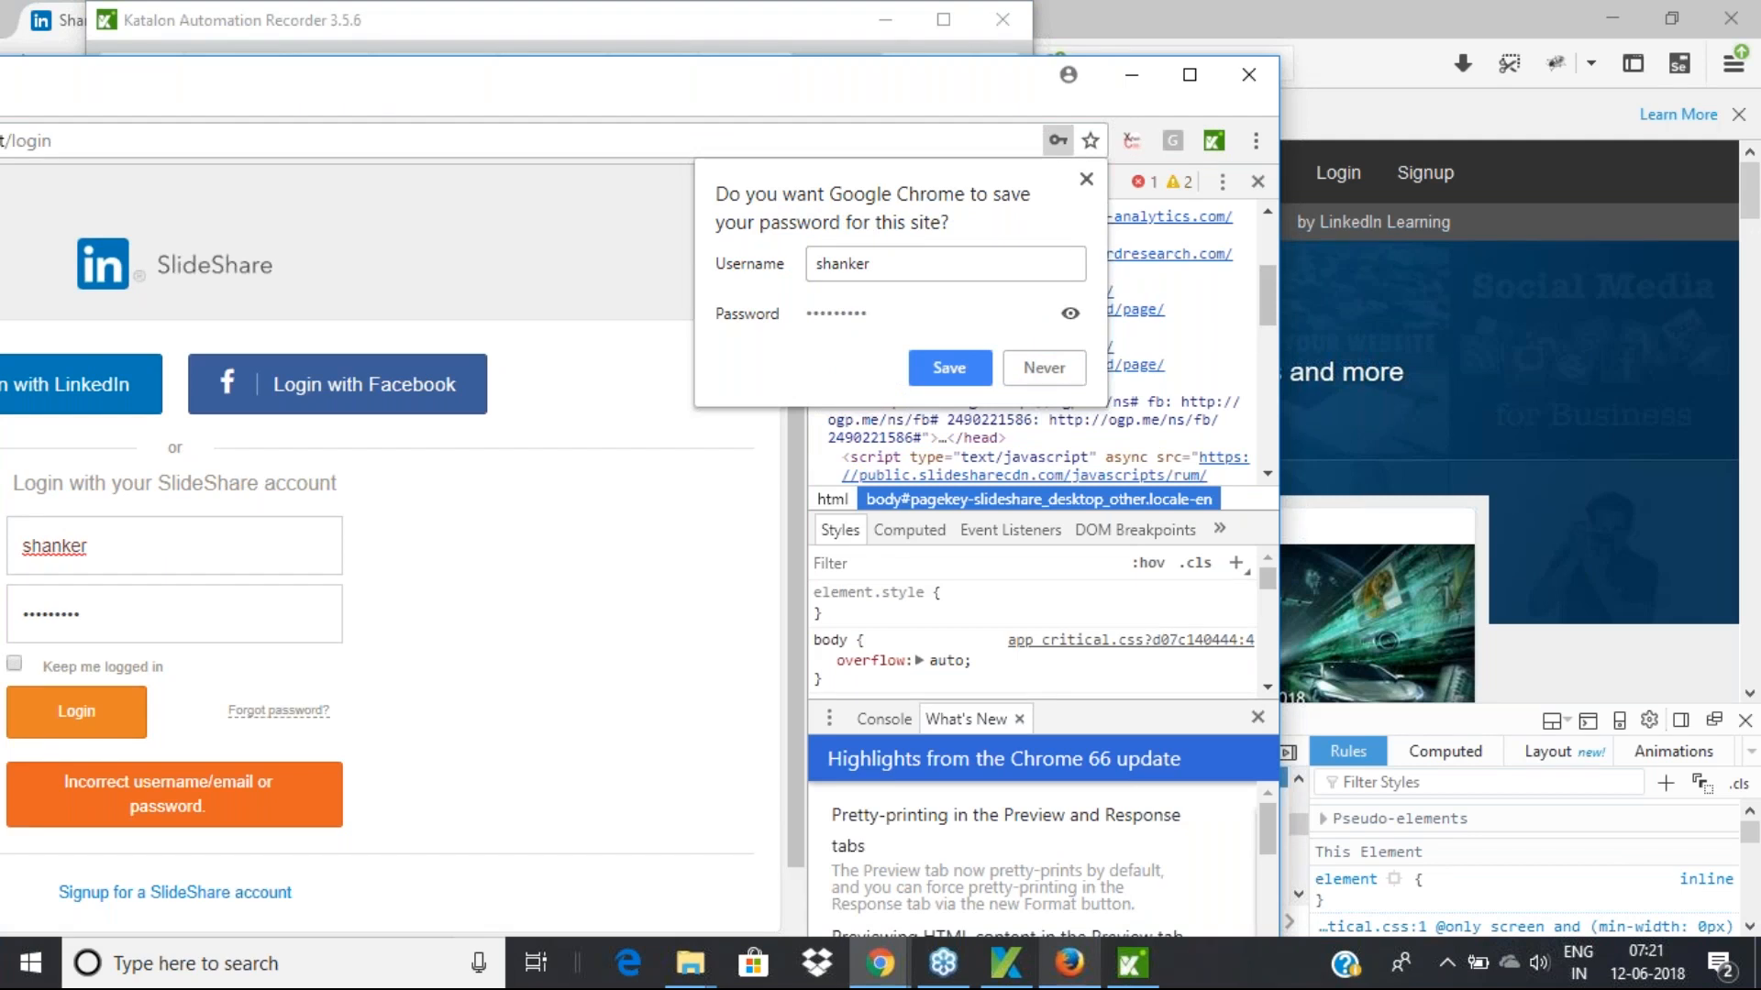
pyautogui.click(1040, 371)
pyautogui.click(1258, 182)
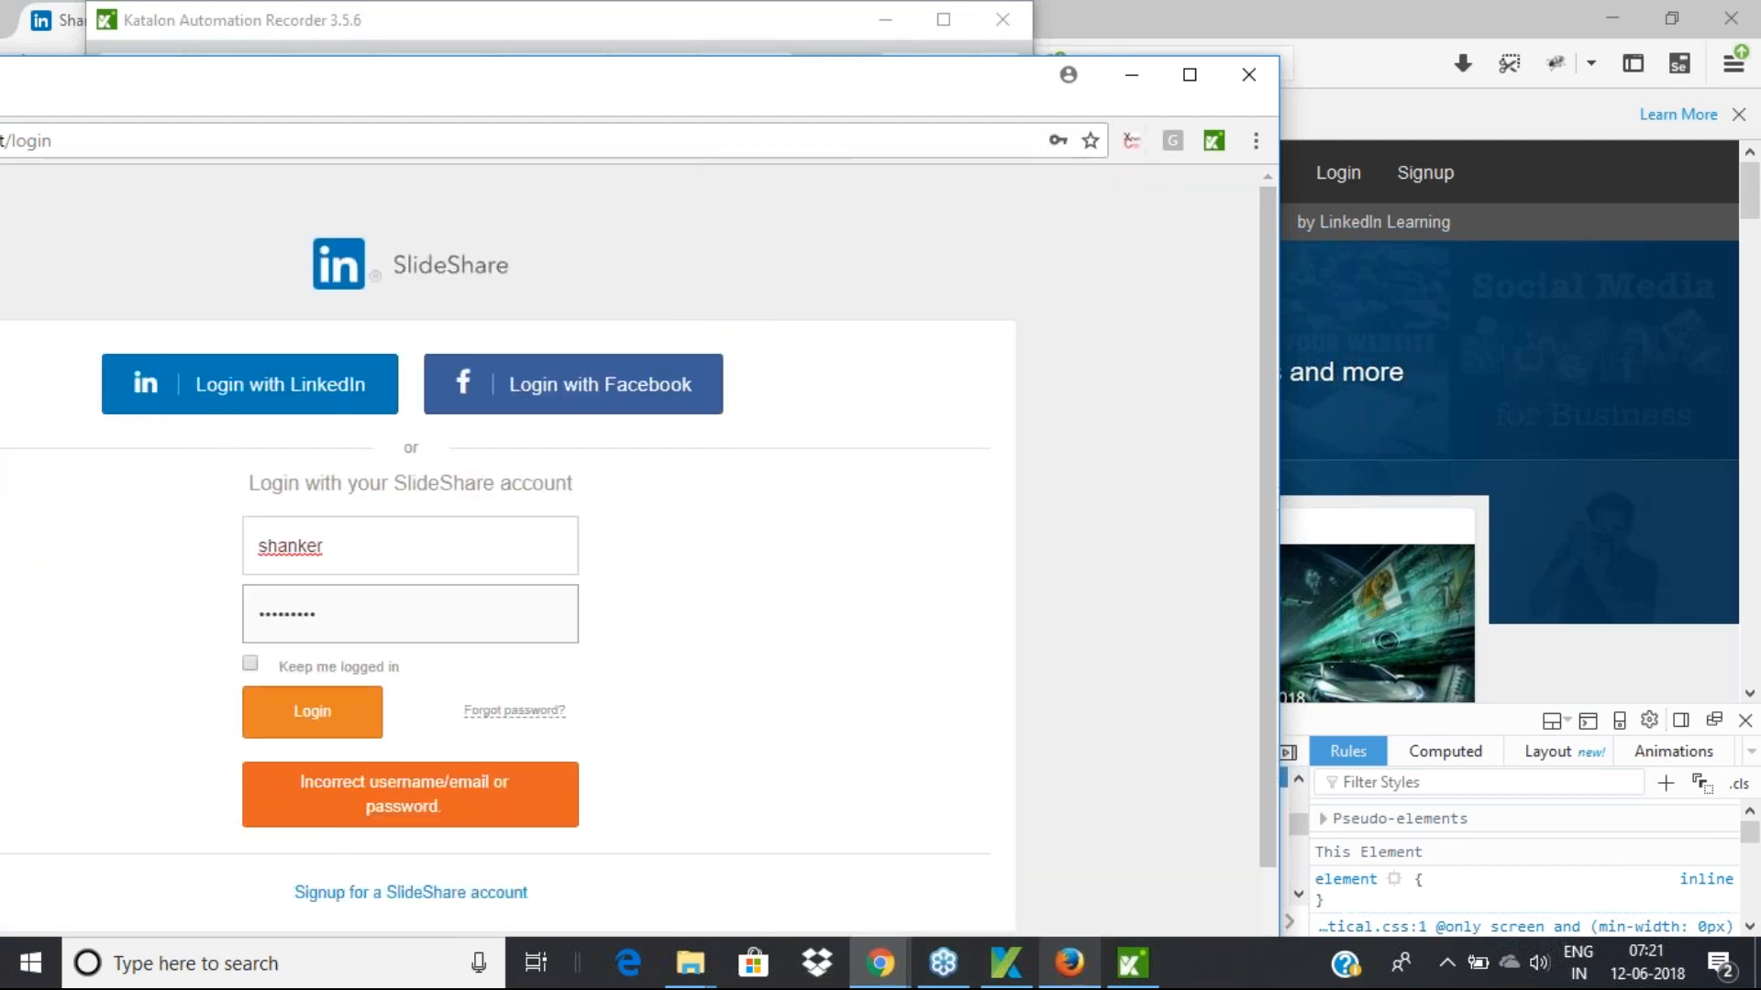
# Navigate Chrome to the Google homepage via the address bar
pyautogui.moveTo(937, 90); pyautogui.dragTo(1164, 94)
pyautogui.click(555, 160)
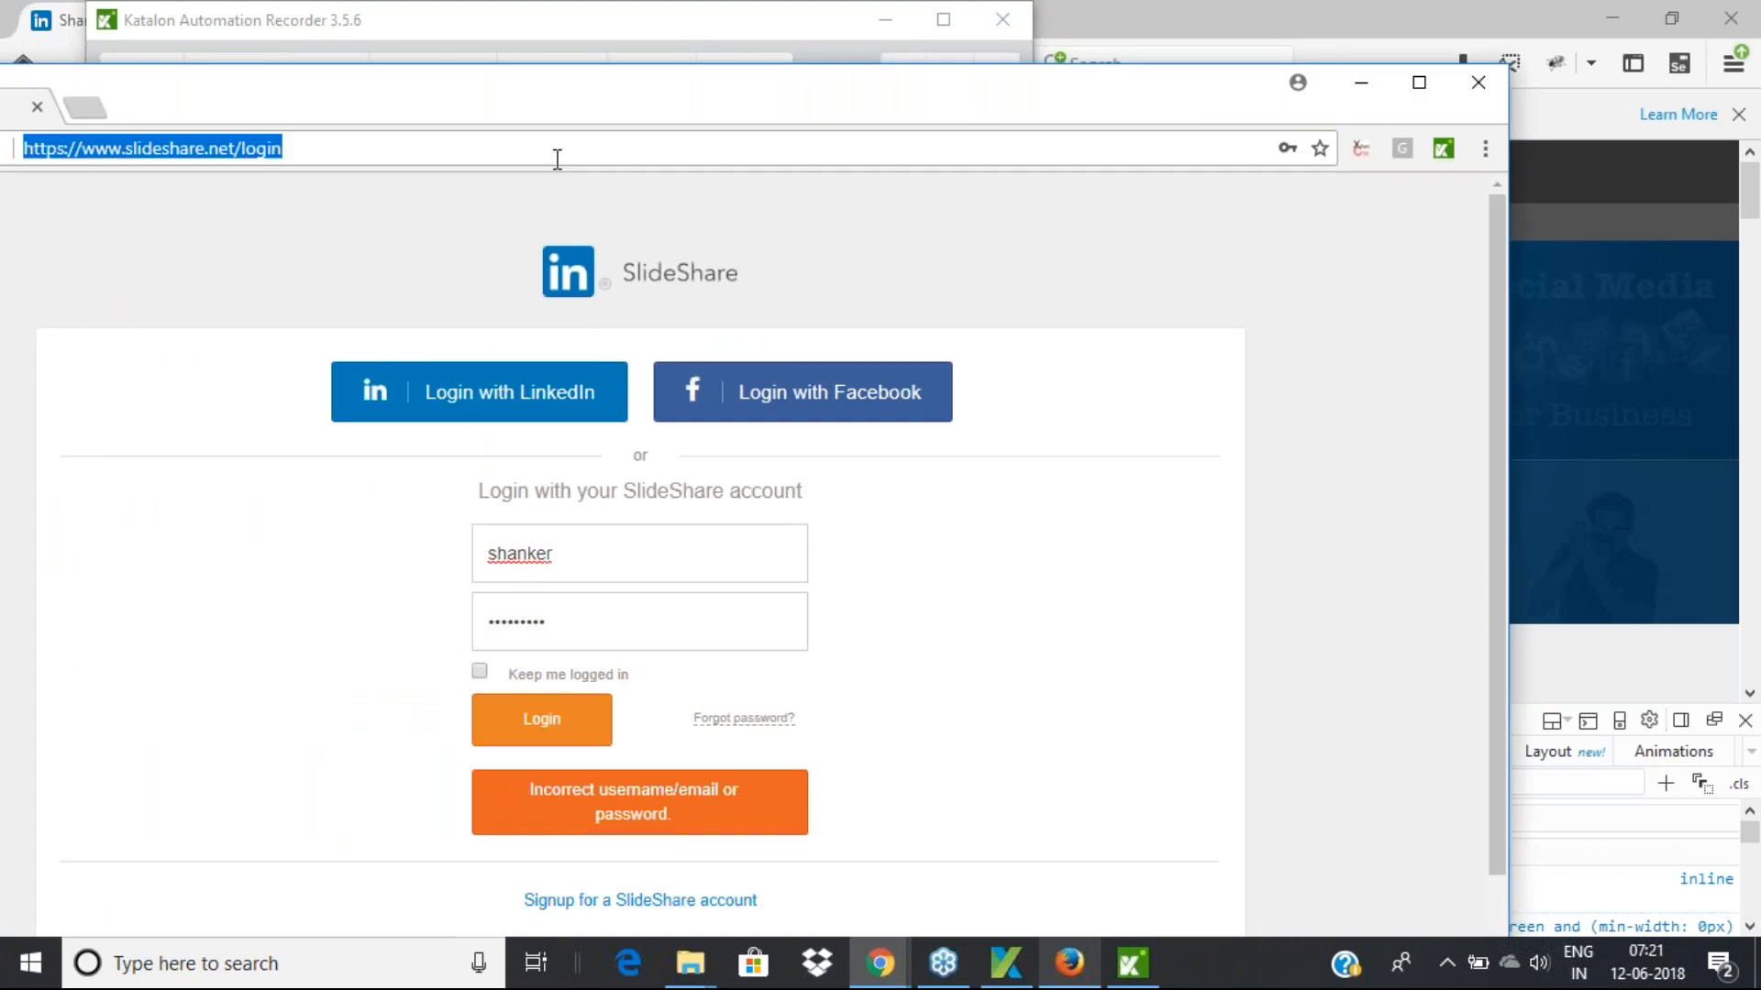
pyautogui.write('g')
pyautogui.press('Return')
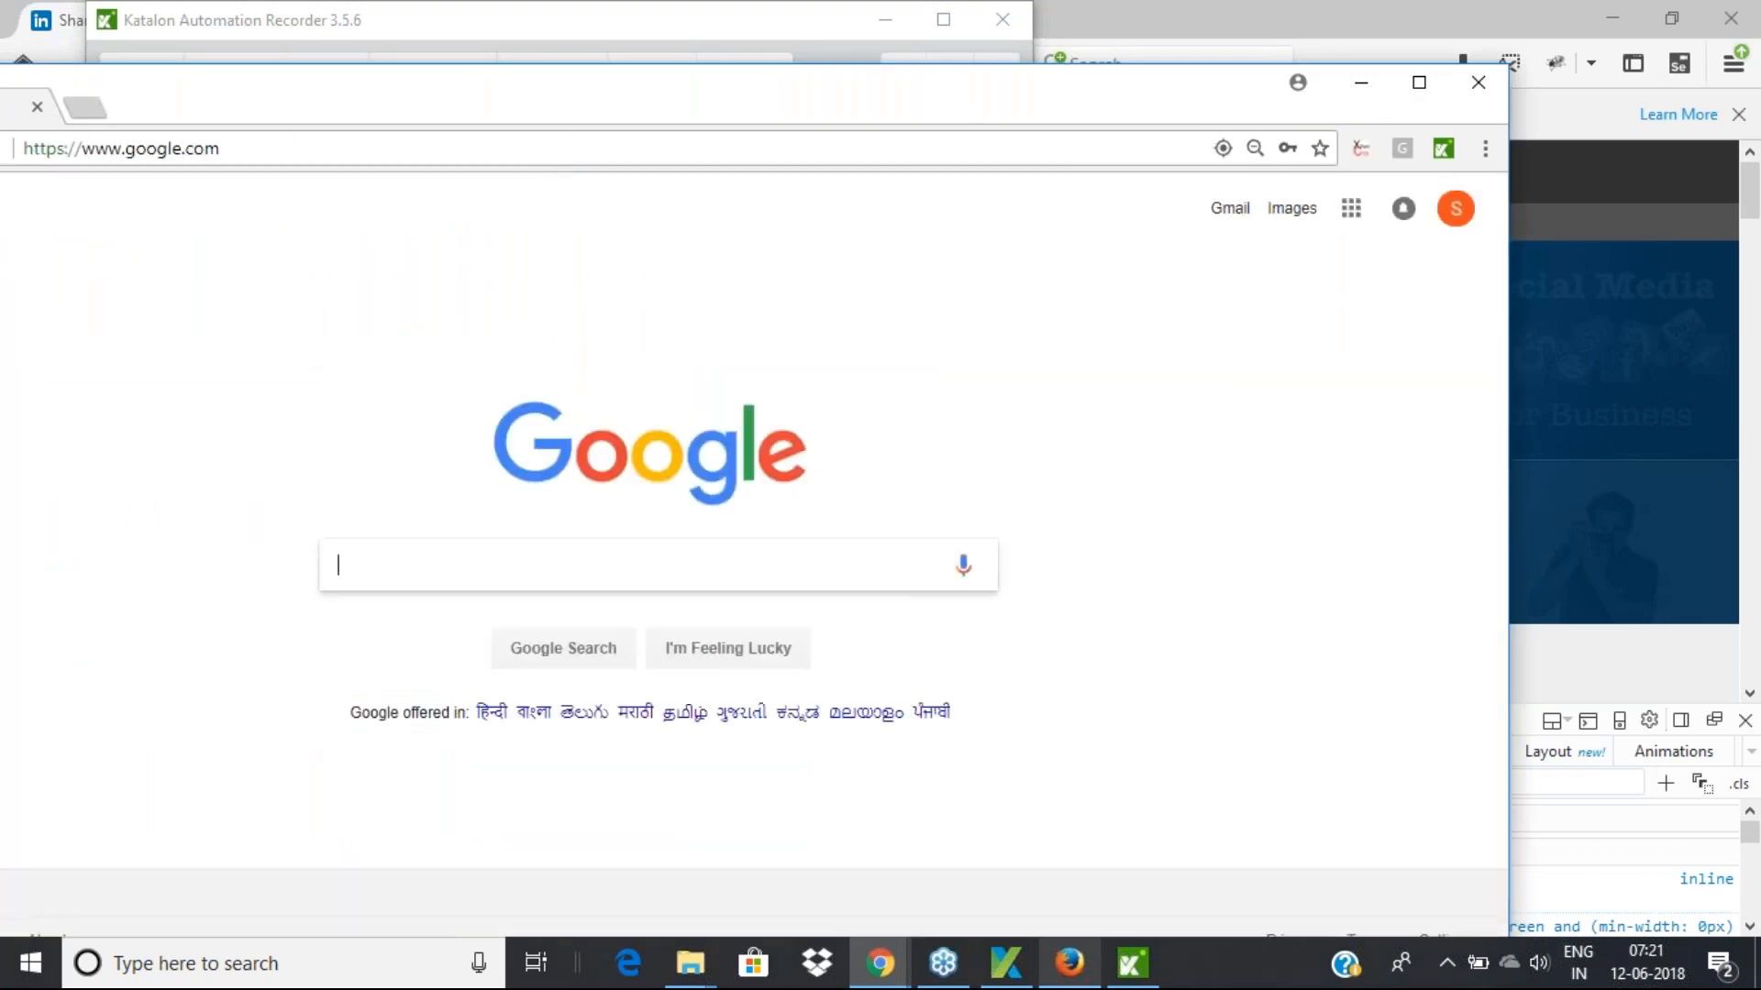
pyautogui.click(589, 20)
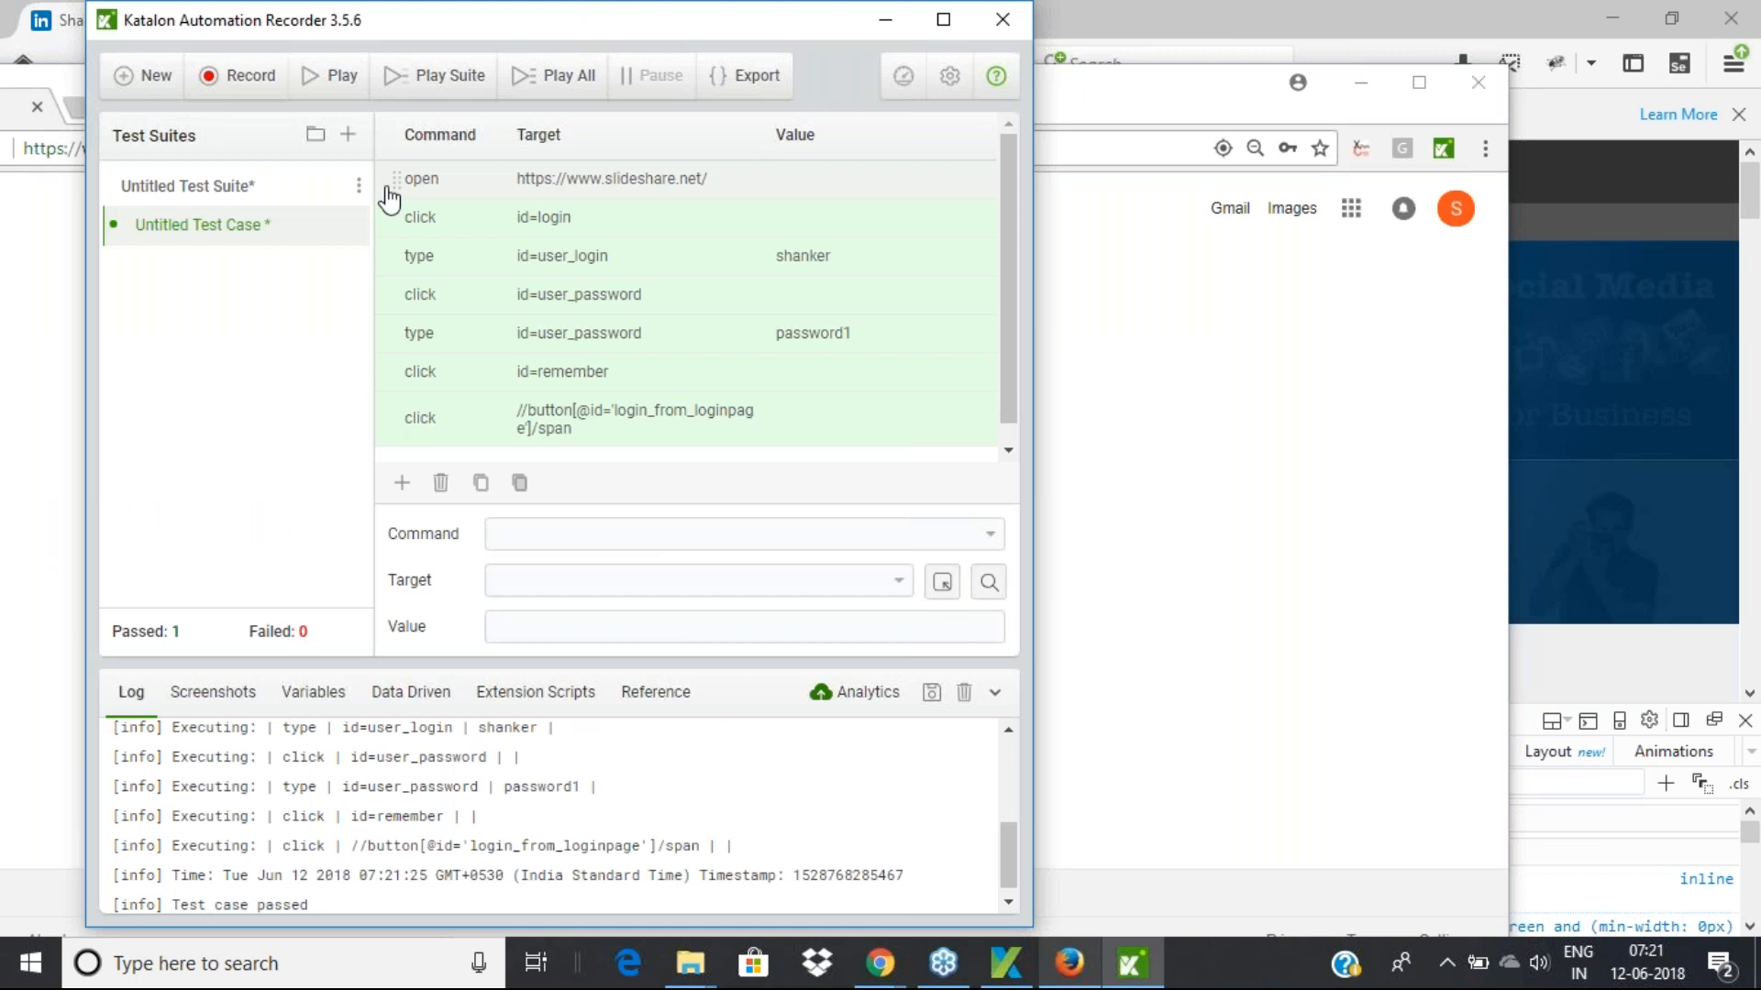
# Rename Untitled Test Case to SlideshareLoginTest
pyautogui.rightClick(232, 235)
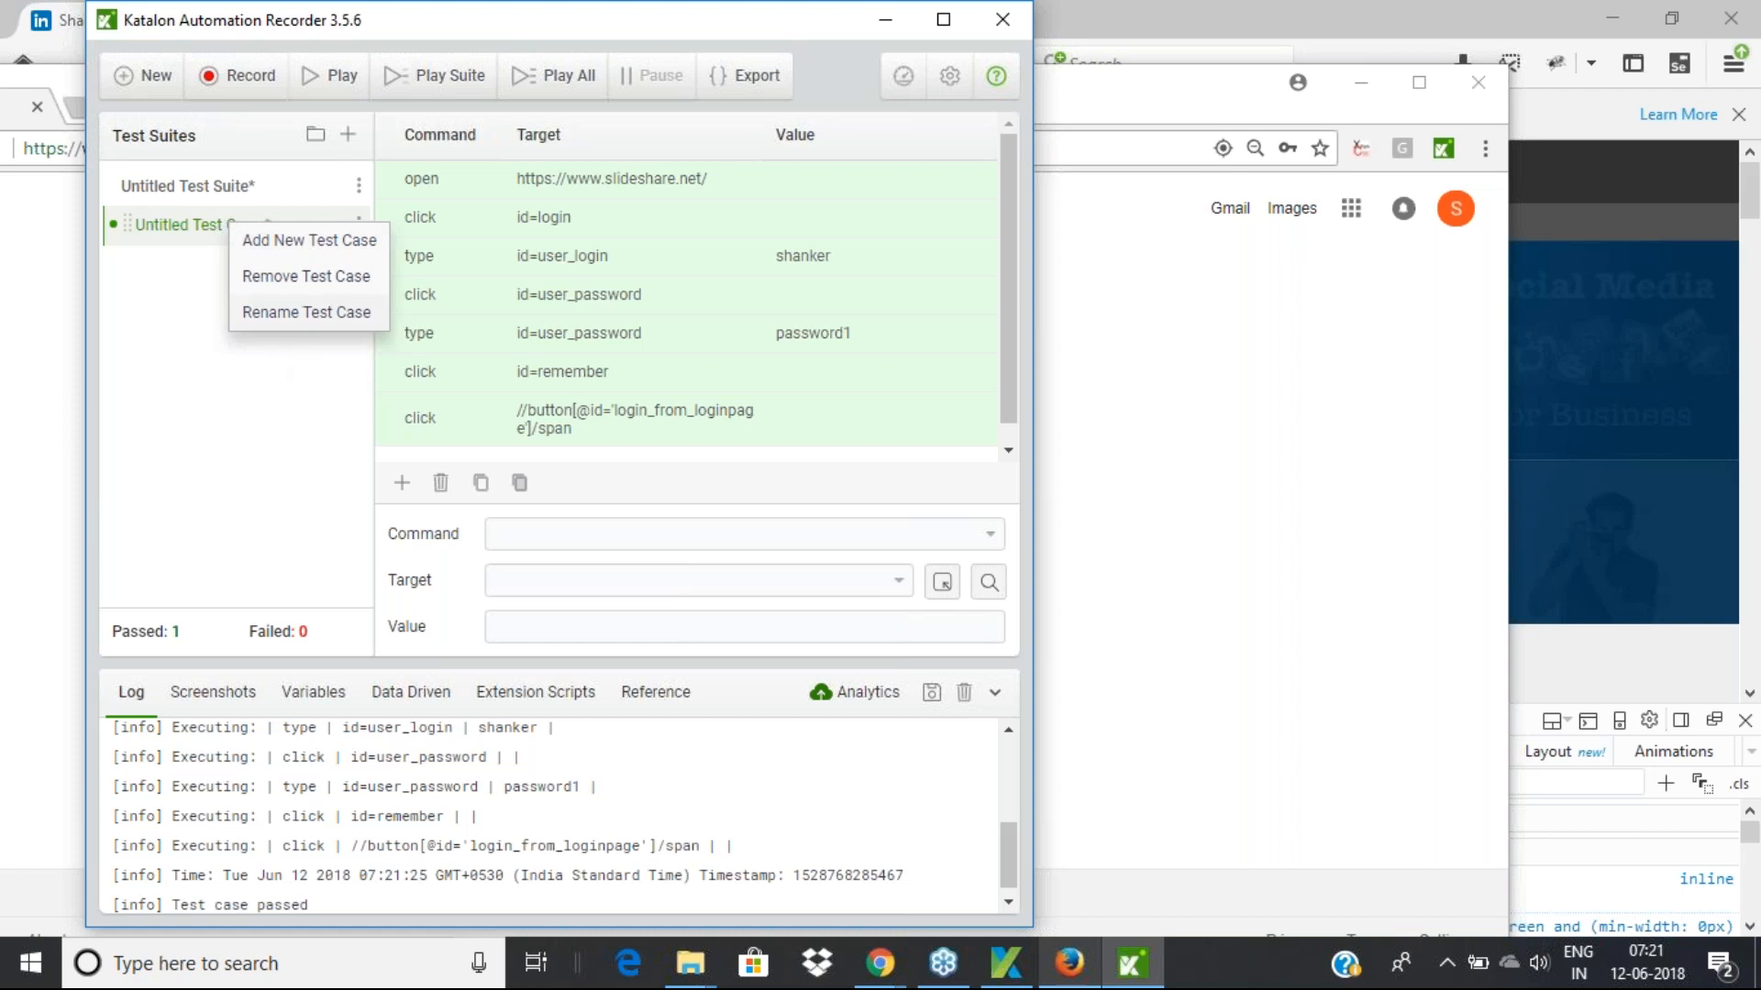
pyautogui.click(307, 312)
pyautogui.write('Sli')
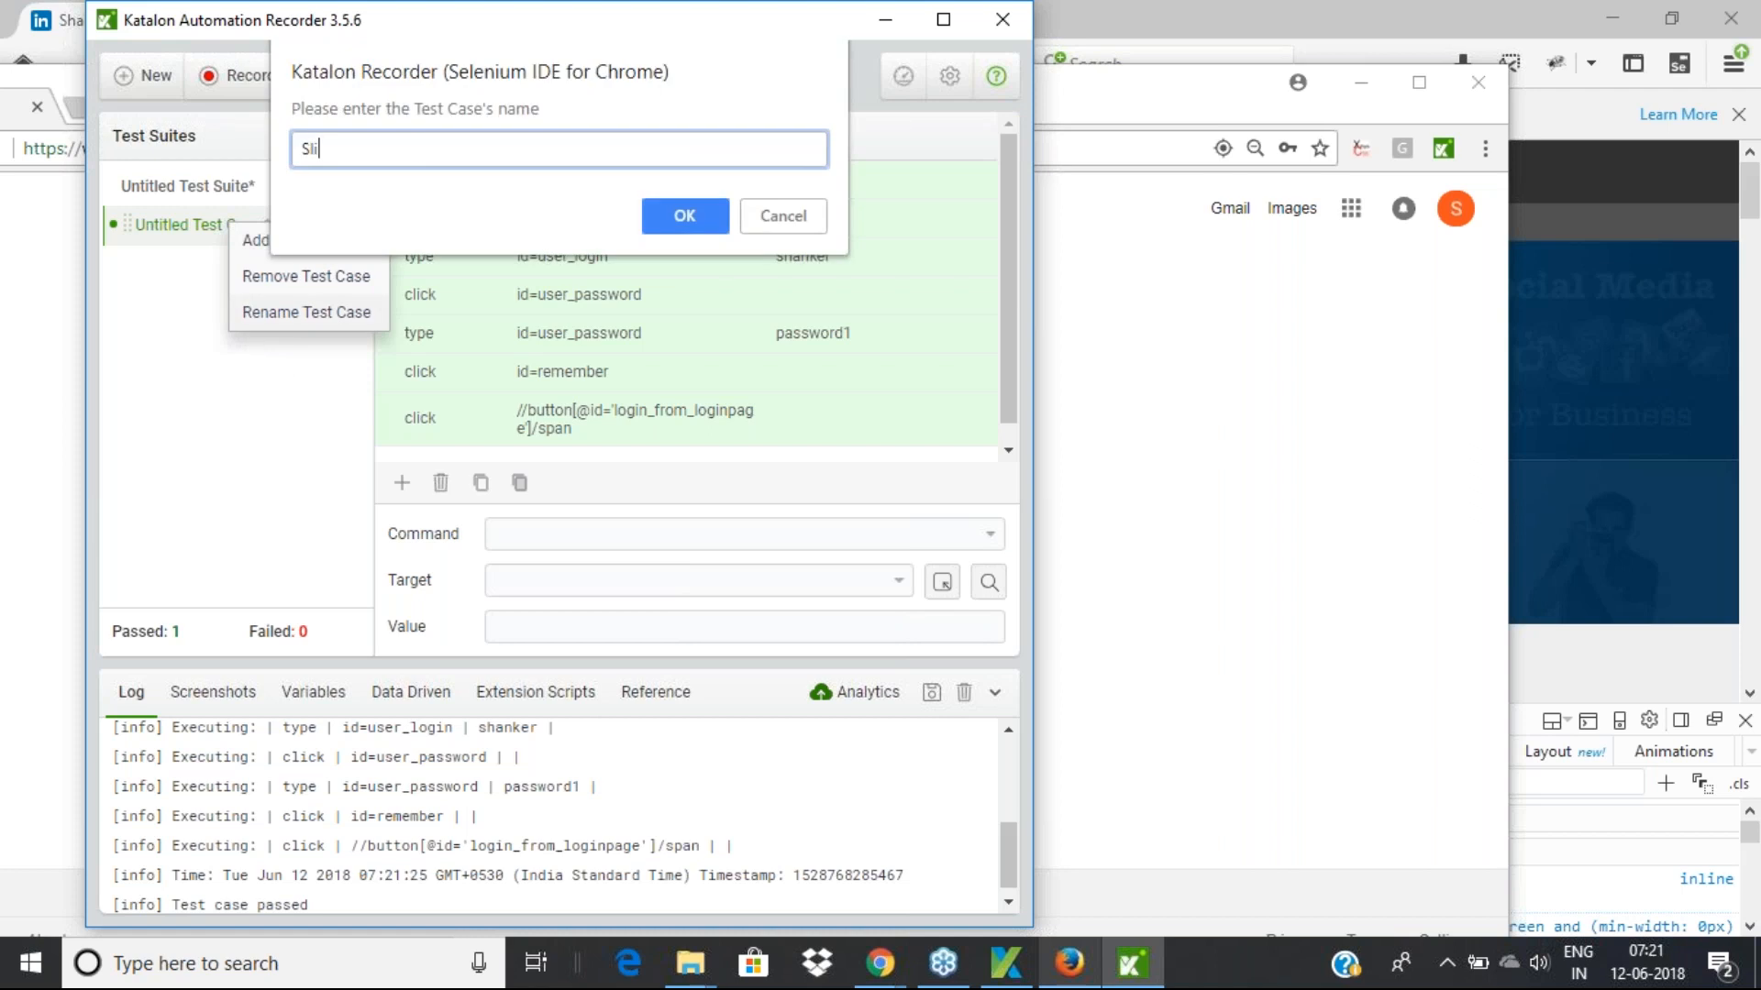
pyautogui.write('deshareLoginTest')
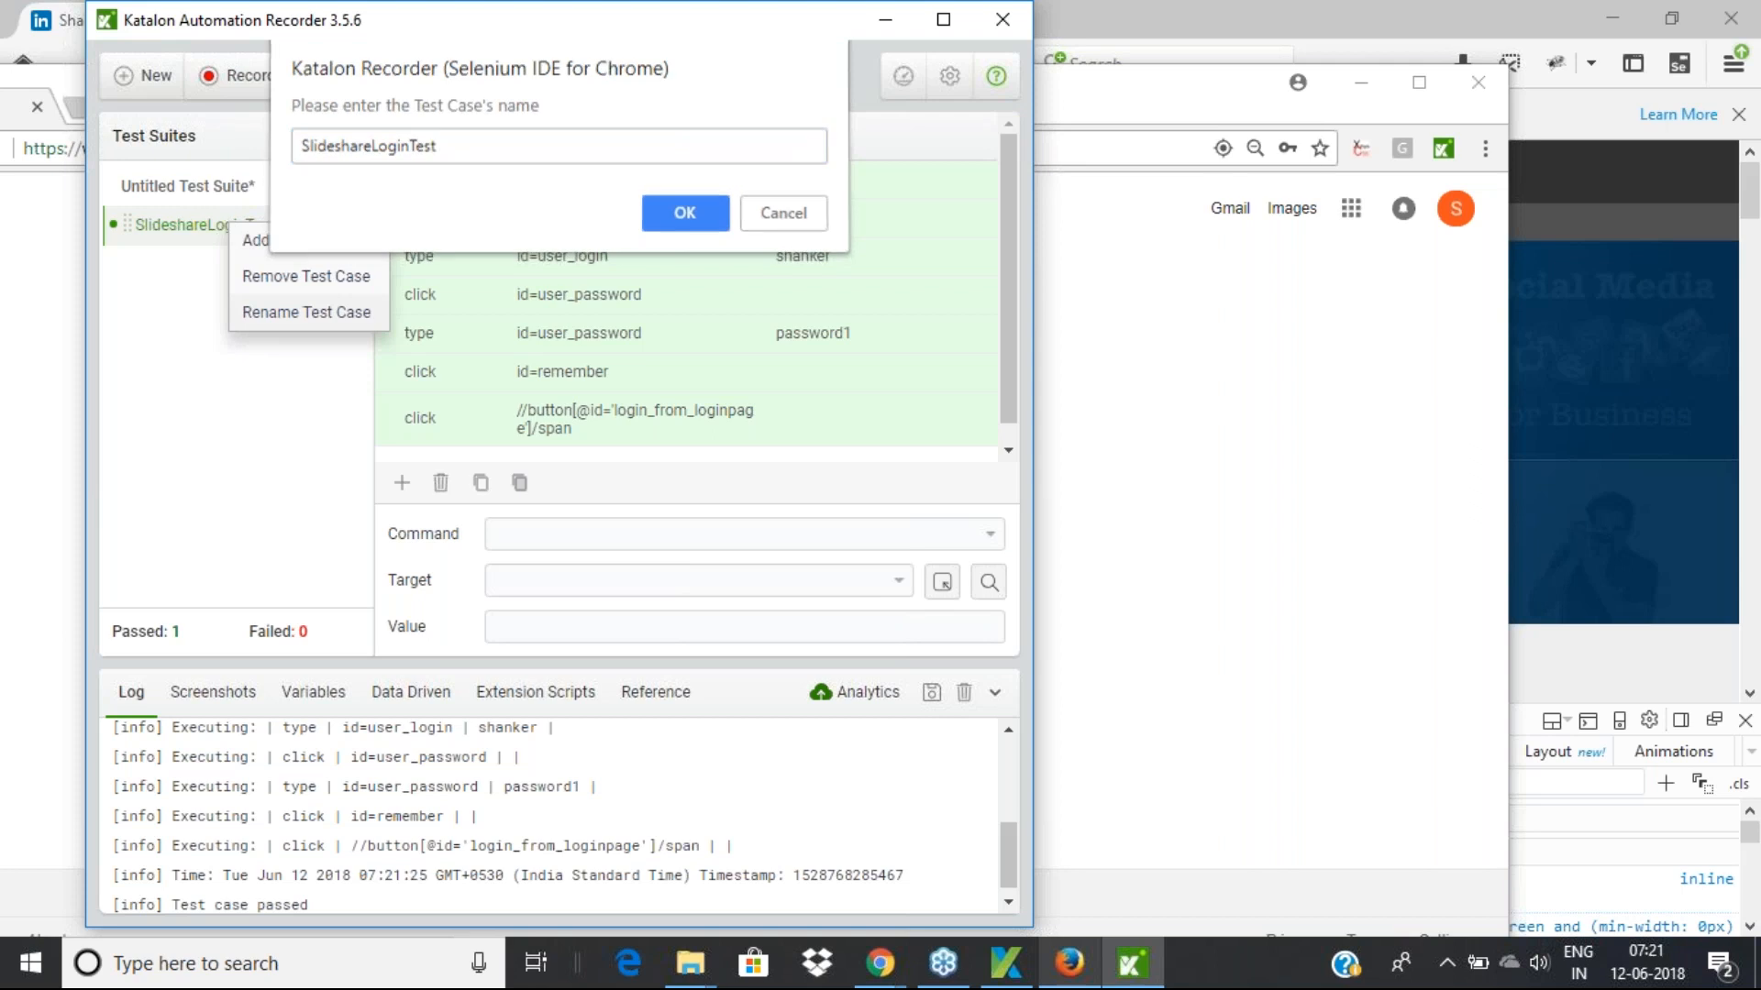
pyautogui.press('Return')
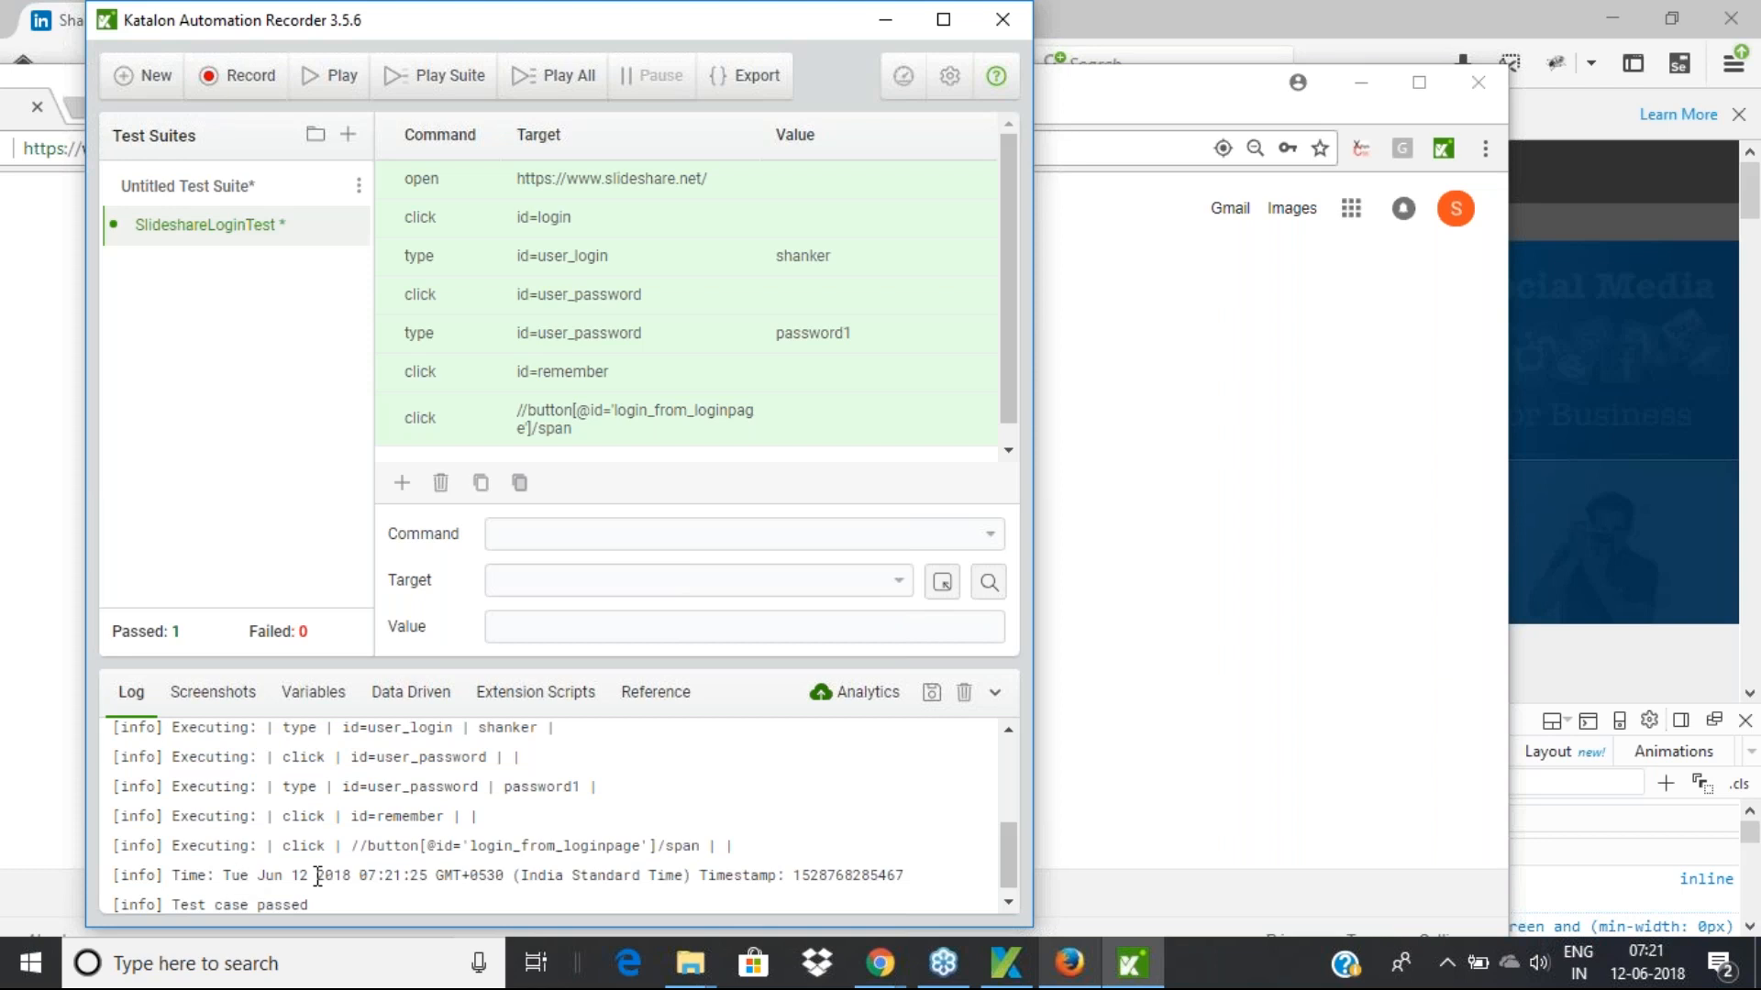
# Rerun SlideshareLoginTest, then rearrange the Chrome and Katalon Recorder windows
pyautogui.scroll(4, 318, 875)
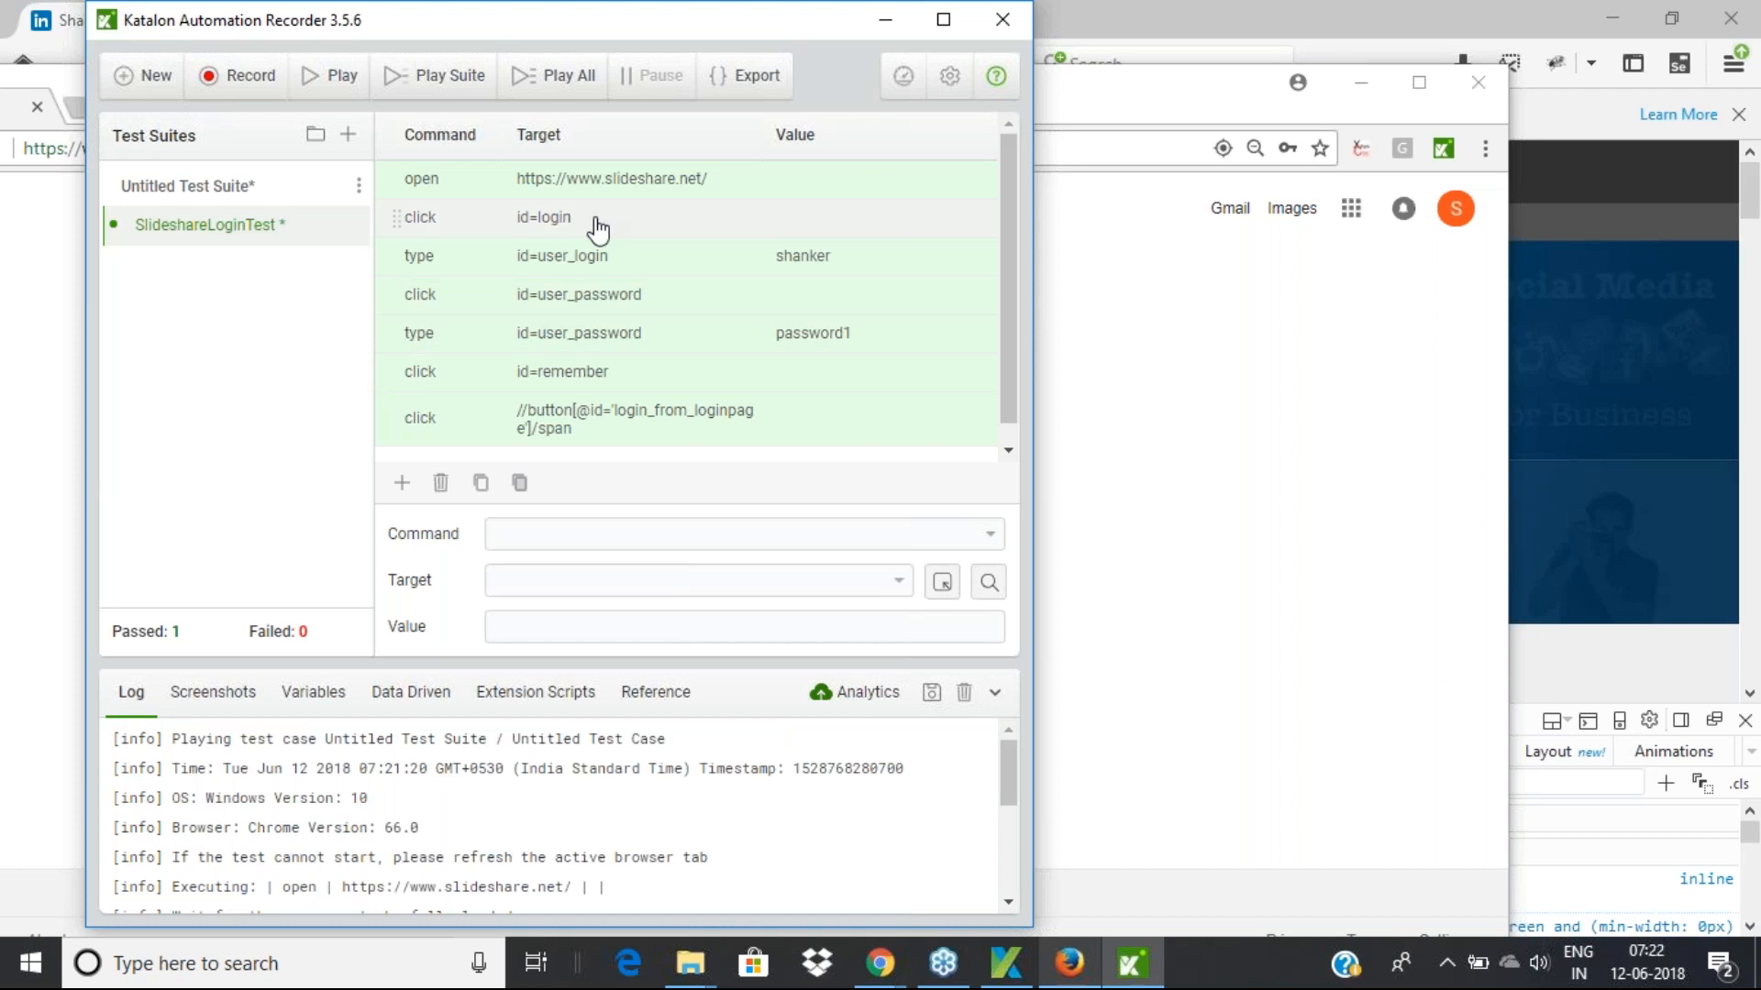
pyautogui.click(330, 75)
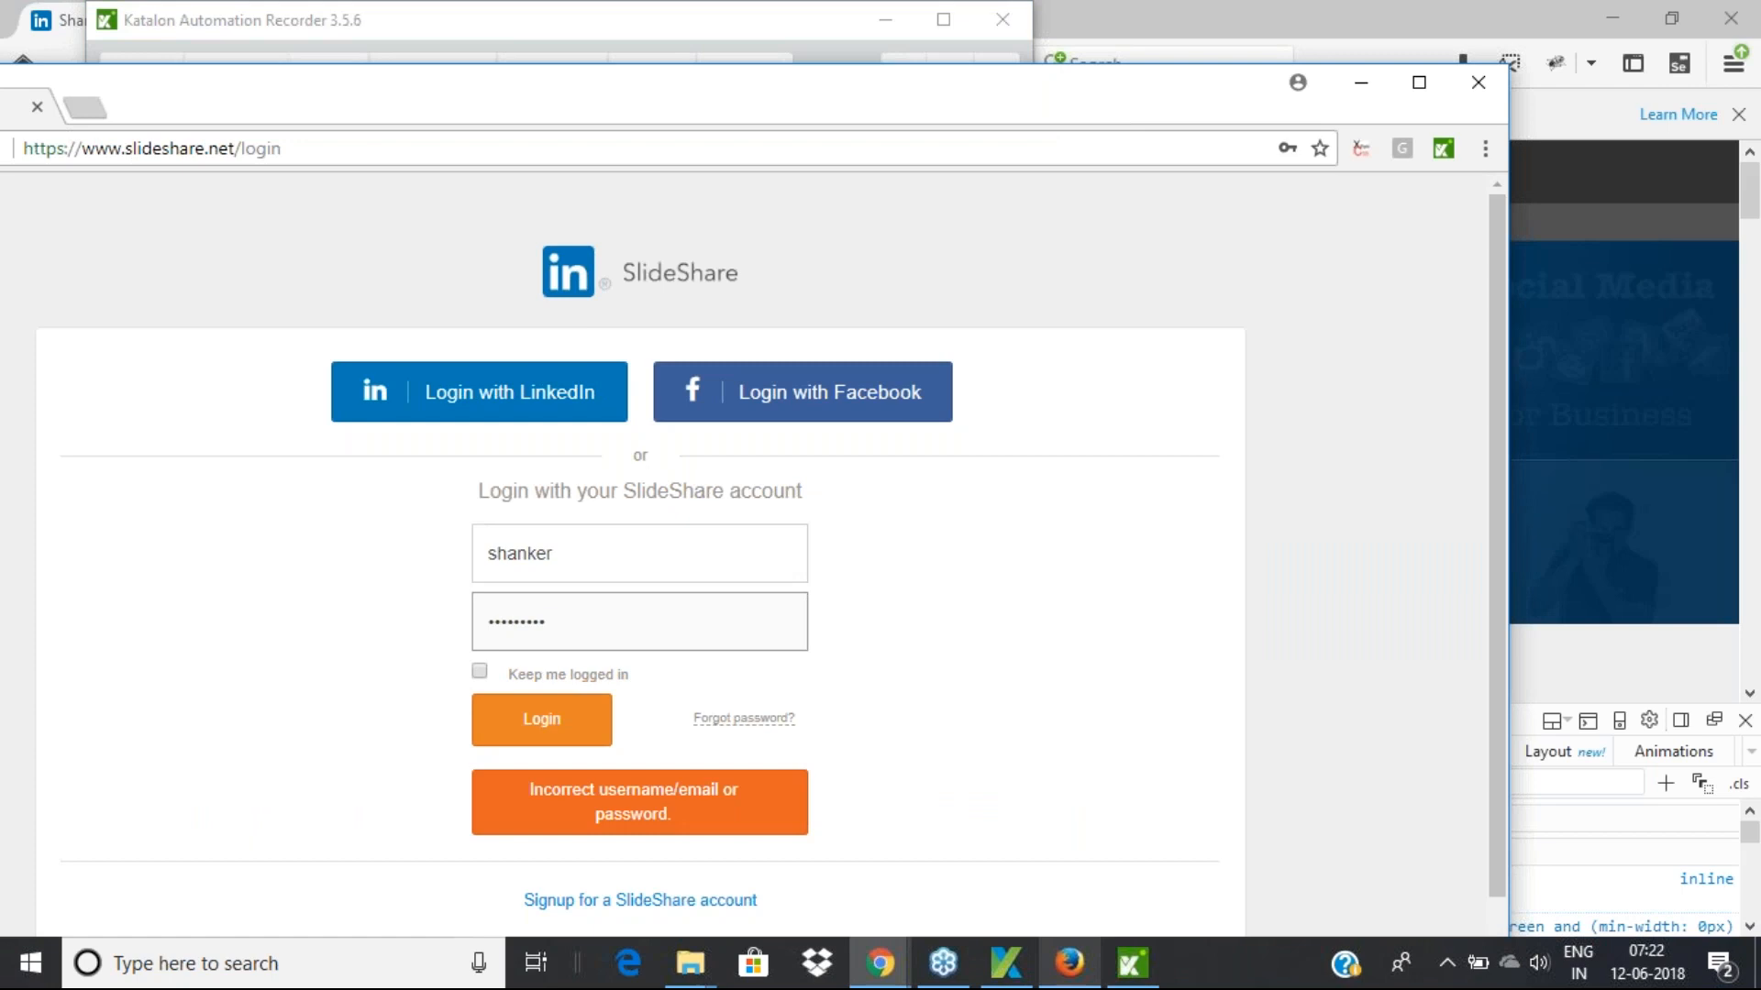
pyautogui.moveTo(376, 79); pyautogui.dragTo(523, 122)
pyautogui.click(459, 23)
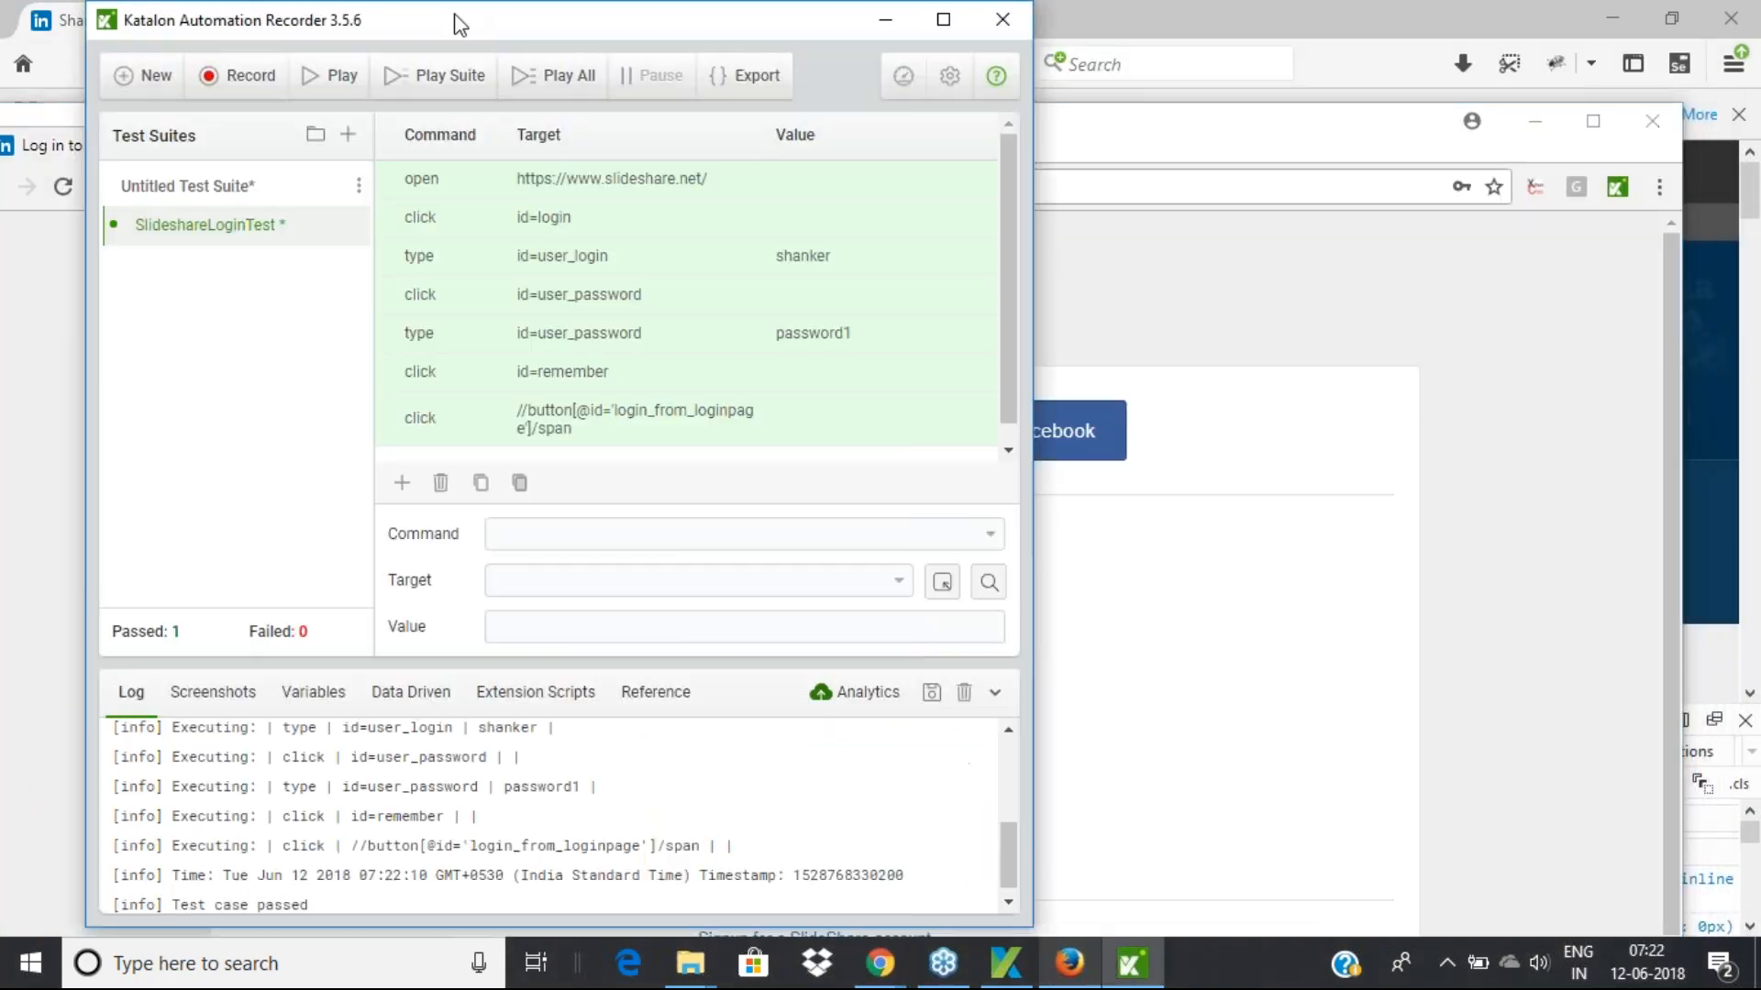
pyautogui.moveTo(741, 25); pyautogui.dragTo(805, 64)
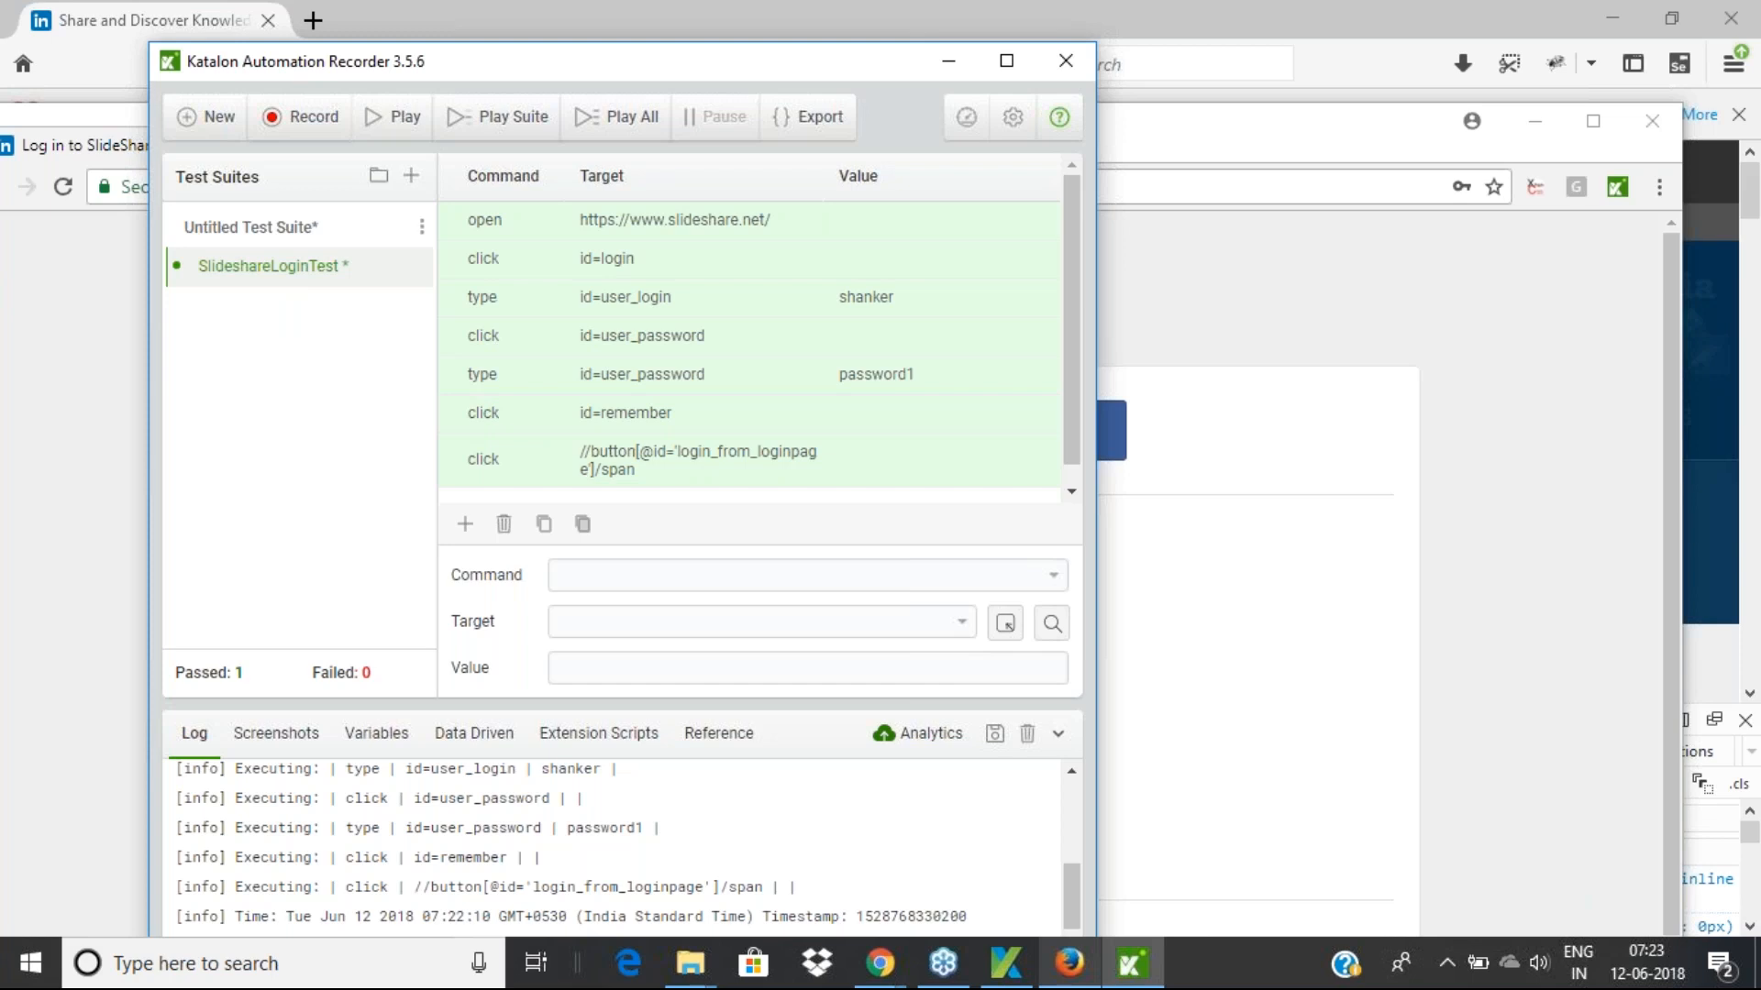
# View the Extension Scripts section, then the empty Data Driven section in the bottom panel
pyautogui.click(575, 734)
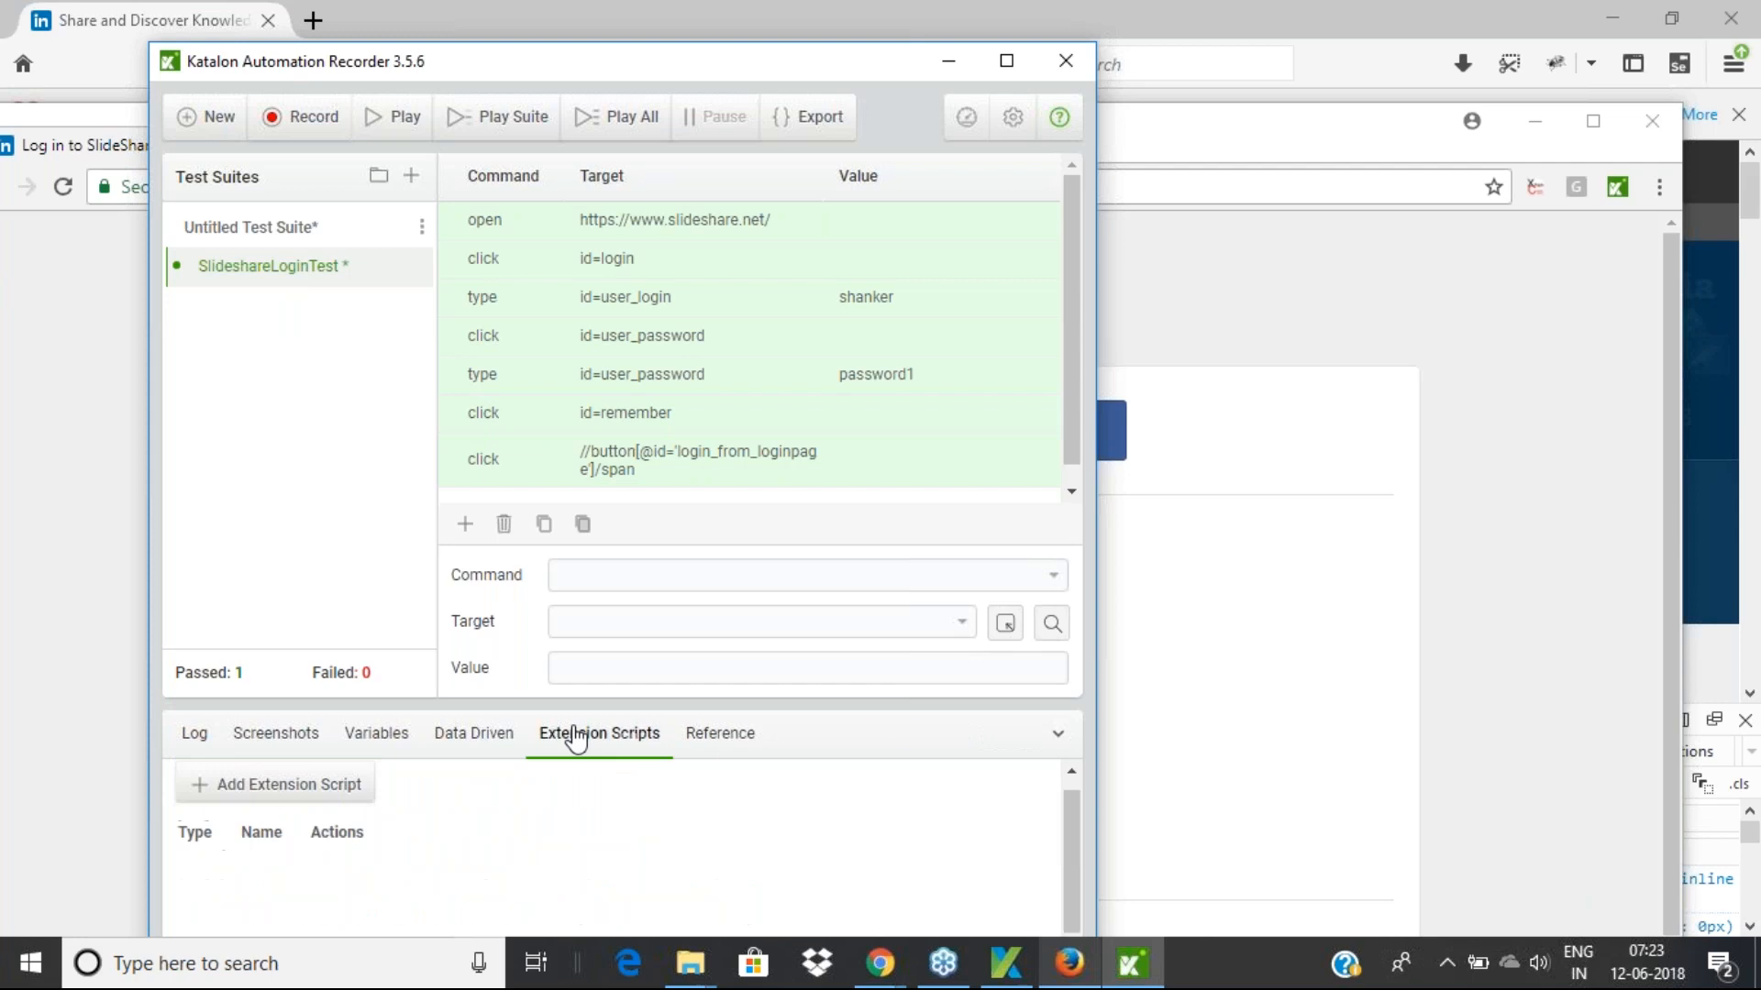
pyautogui.click(458, 737)
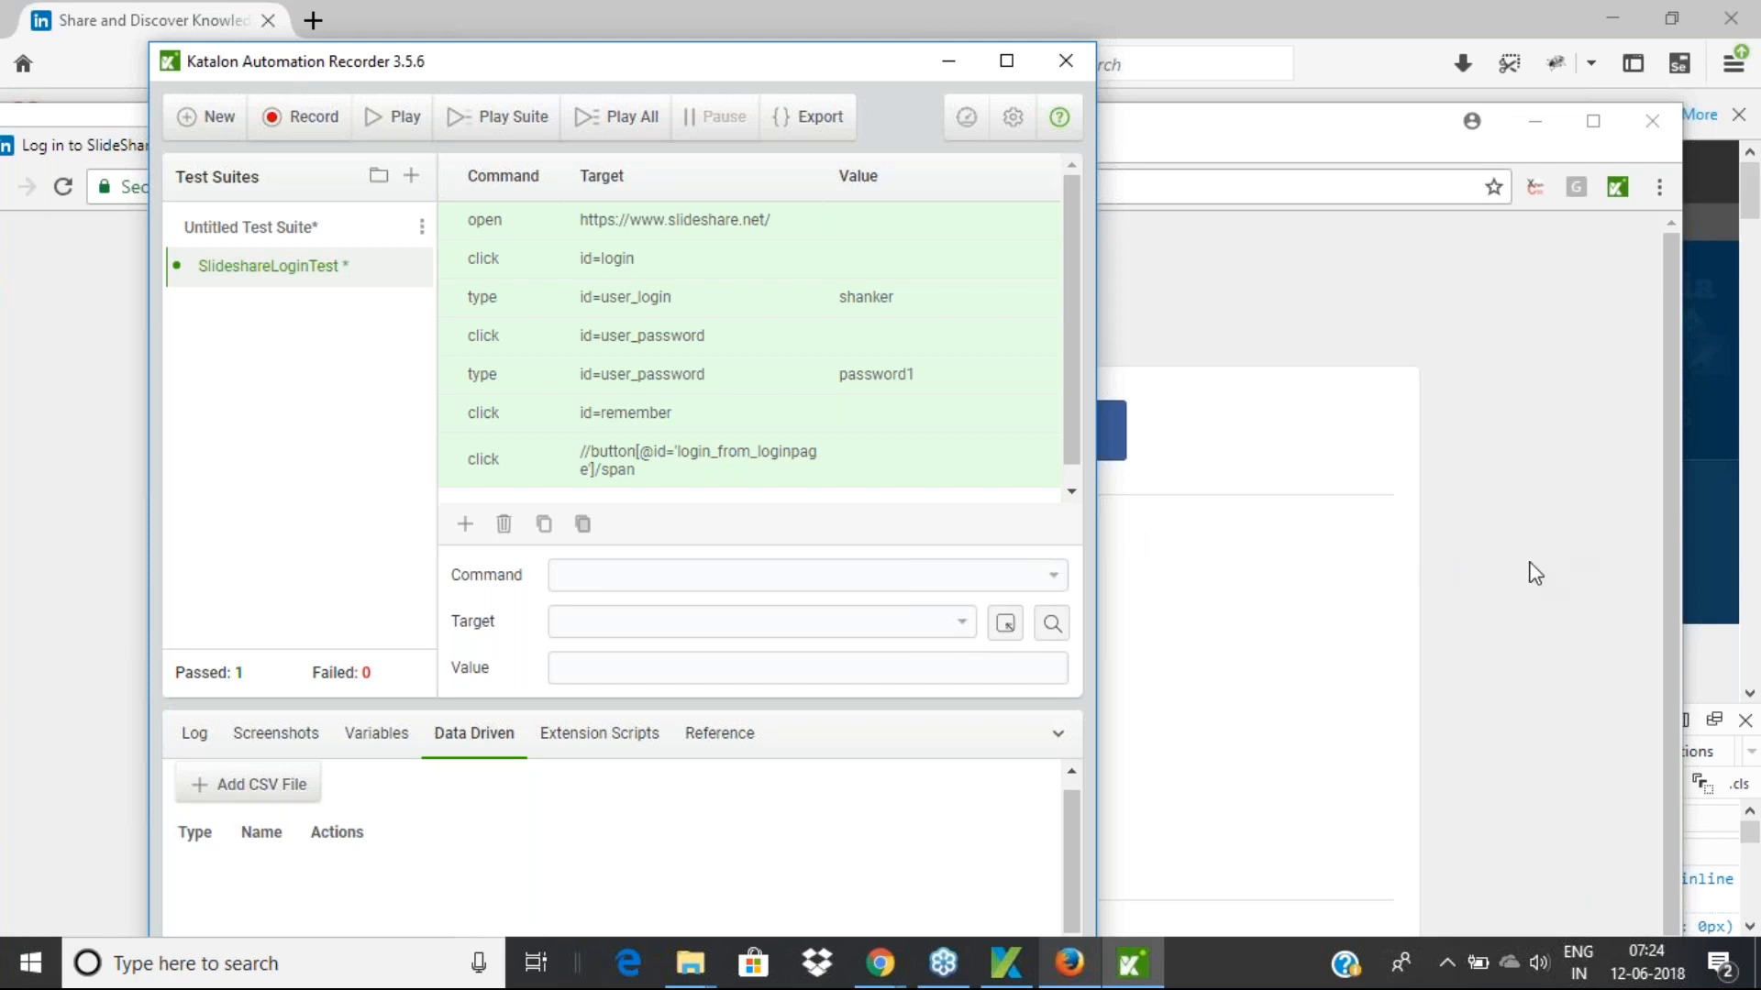
pyautogui.click(1374, 395)
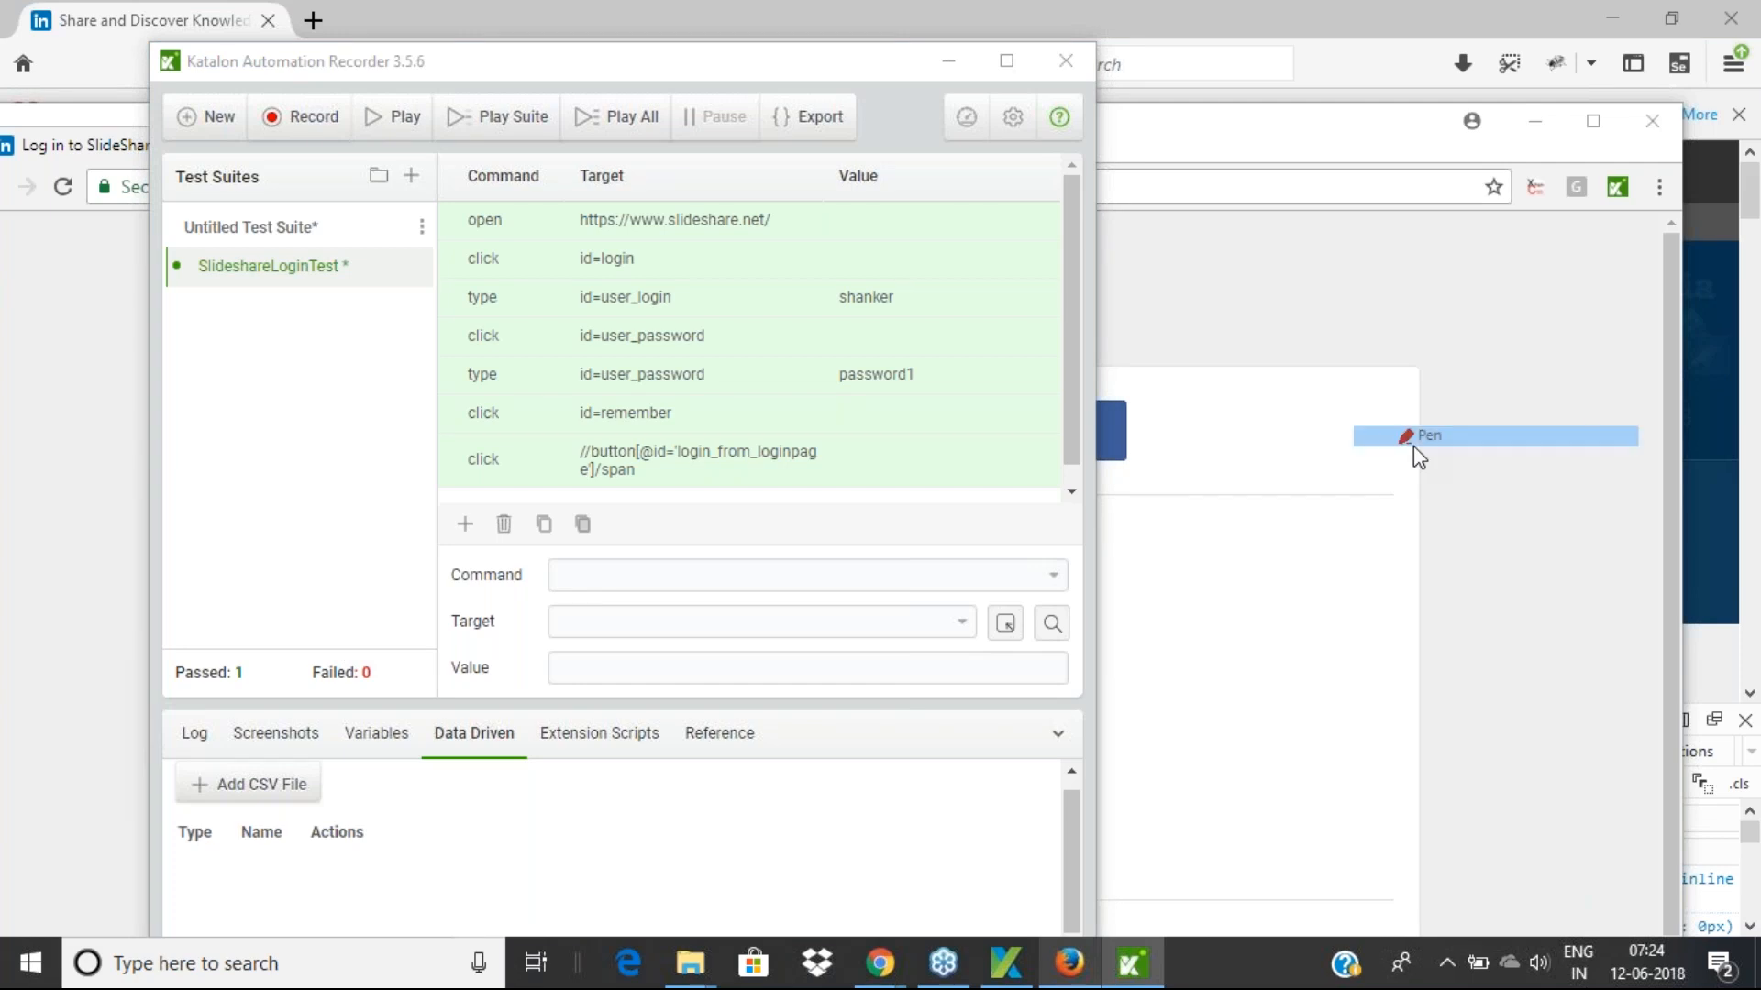
pyautogui.moveTo(1182, 486)
pyautogui.mouseDown()
pyautogui.moveTo(1201, 555)
pyautogui.moveTo(1177, 491)
pyautogui.moveTo(1271, 454)
pyautogui.moveTo(1292, 530)
pyautogui.moveTo(1197, 558)
pyautogui.mouseUp()
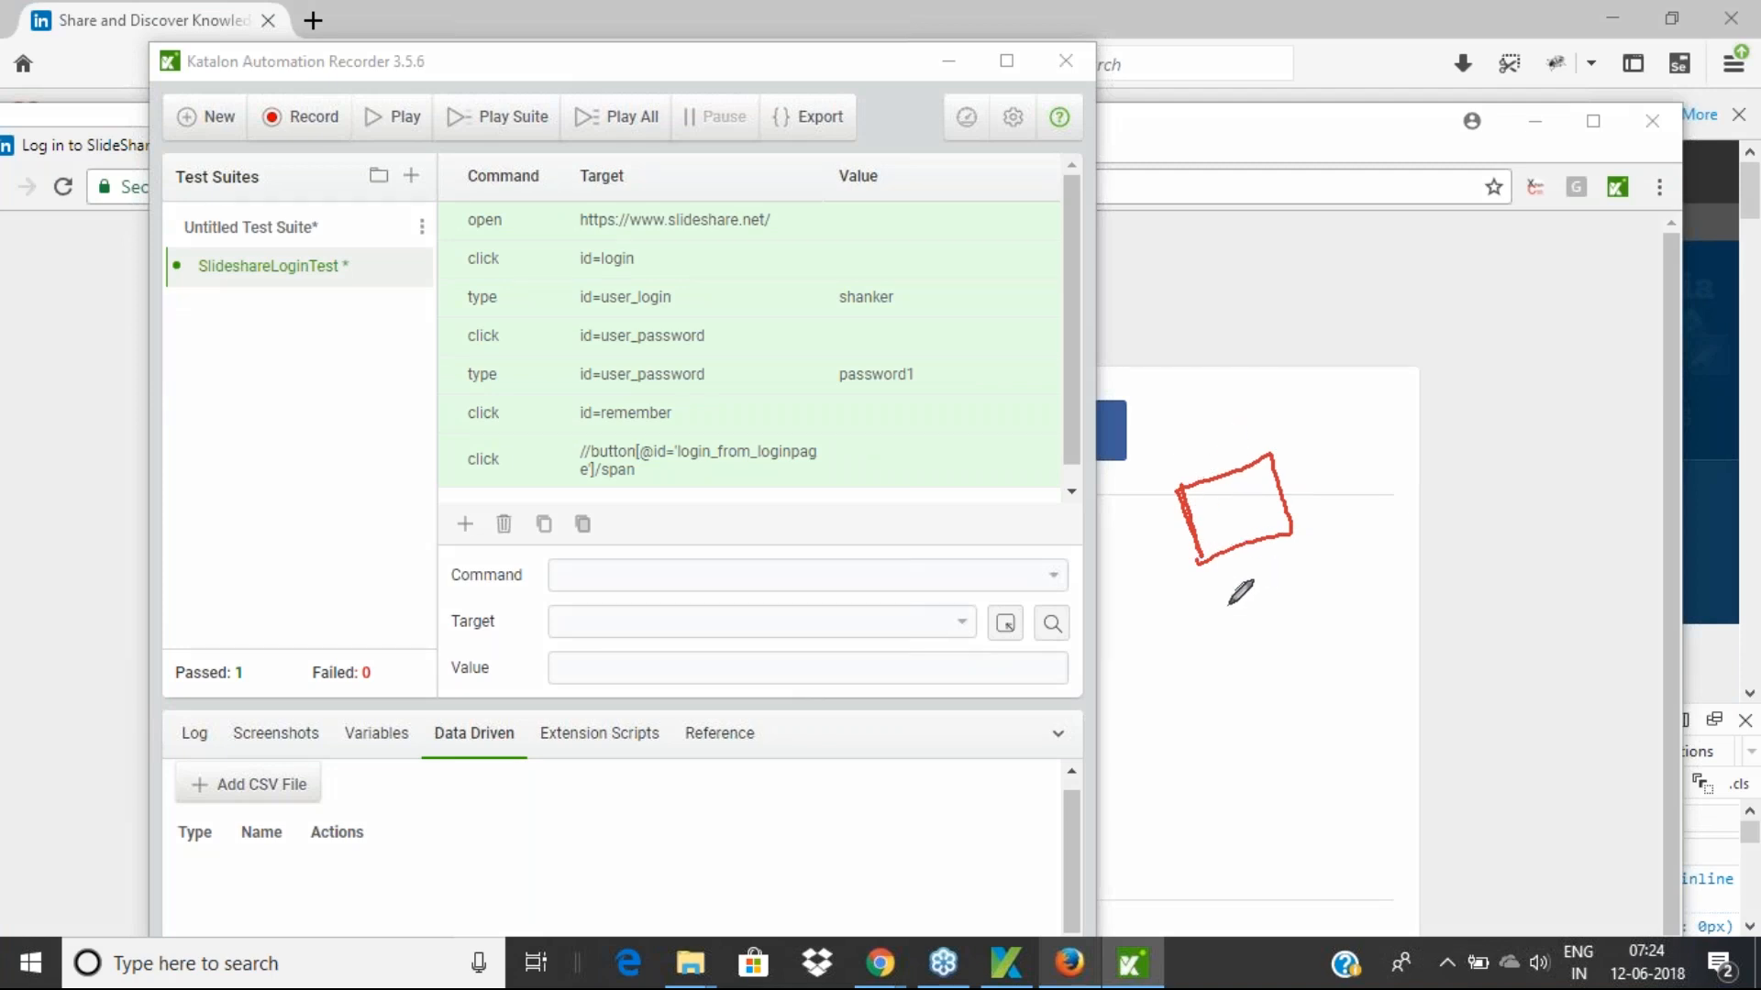
pyautogui.moveTo(1212, 623)
pyautogui.mouseDown()
pyautogui.moveTo(1232, 683)
pyautogui.moveTo(1274, 596)
pyautogui.moveTo(1314, 612)
pyautogui.moveTo(1230, 683)
pyautogui.moveTo(1265, 775)
pyautogui.moveTo(1379, 690)
pyautogui.moveTo(1386, 762)
pyautogui.moveTo(1254, 781)
pyautogui.mouseUp()
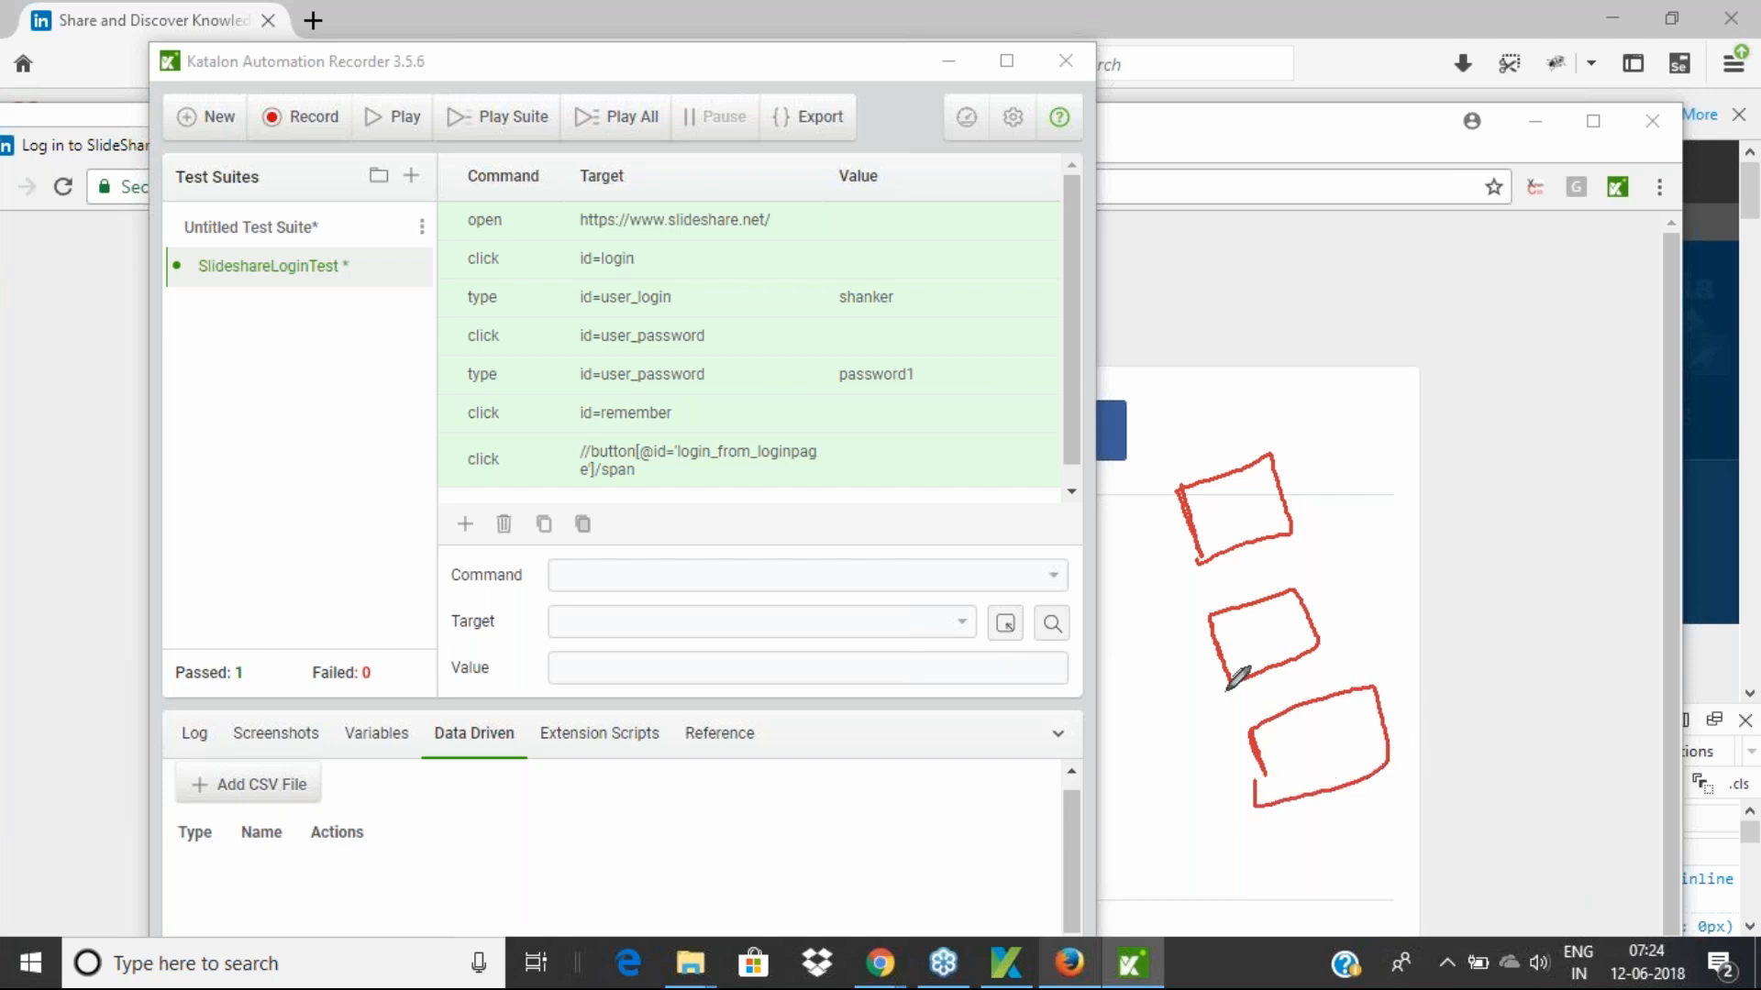
pyautogui.moveTo(1193, 502)
pyautogui.mouseDown()
pyautogui.moveTo(1248, 479)
pyautogui.moveTo(1220, 523)
pyautogui.moveTo(1261, 513)
pyautogui.moveTo(1251, 534)
pyautogui.mouseUp()
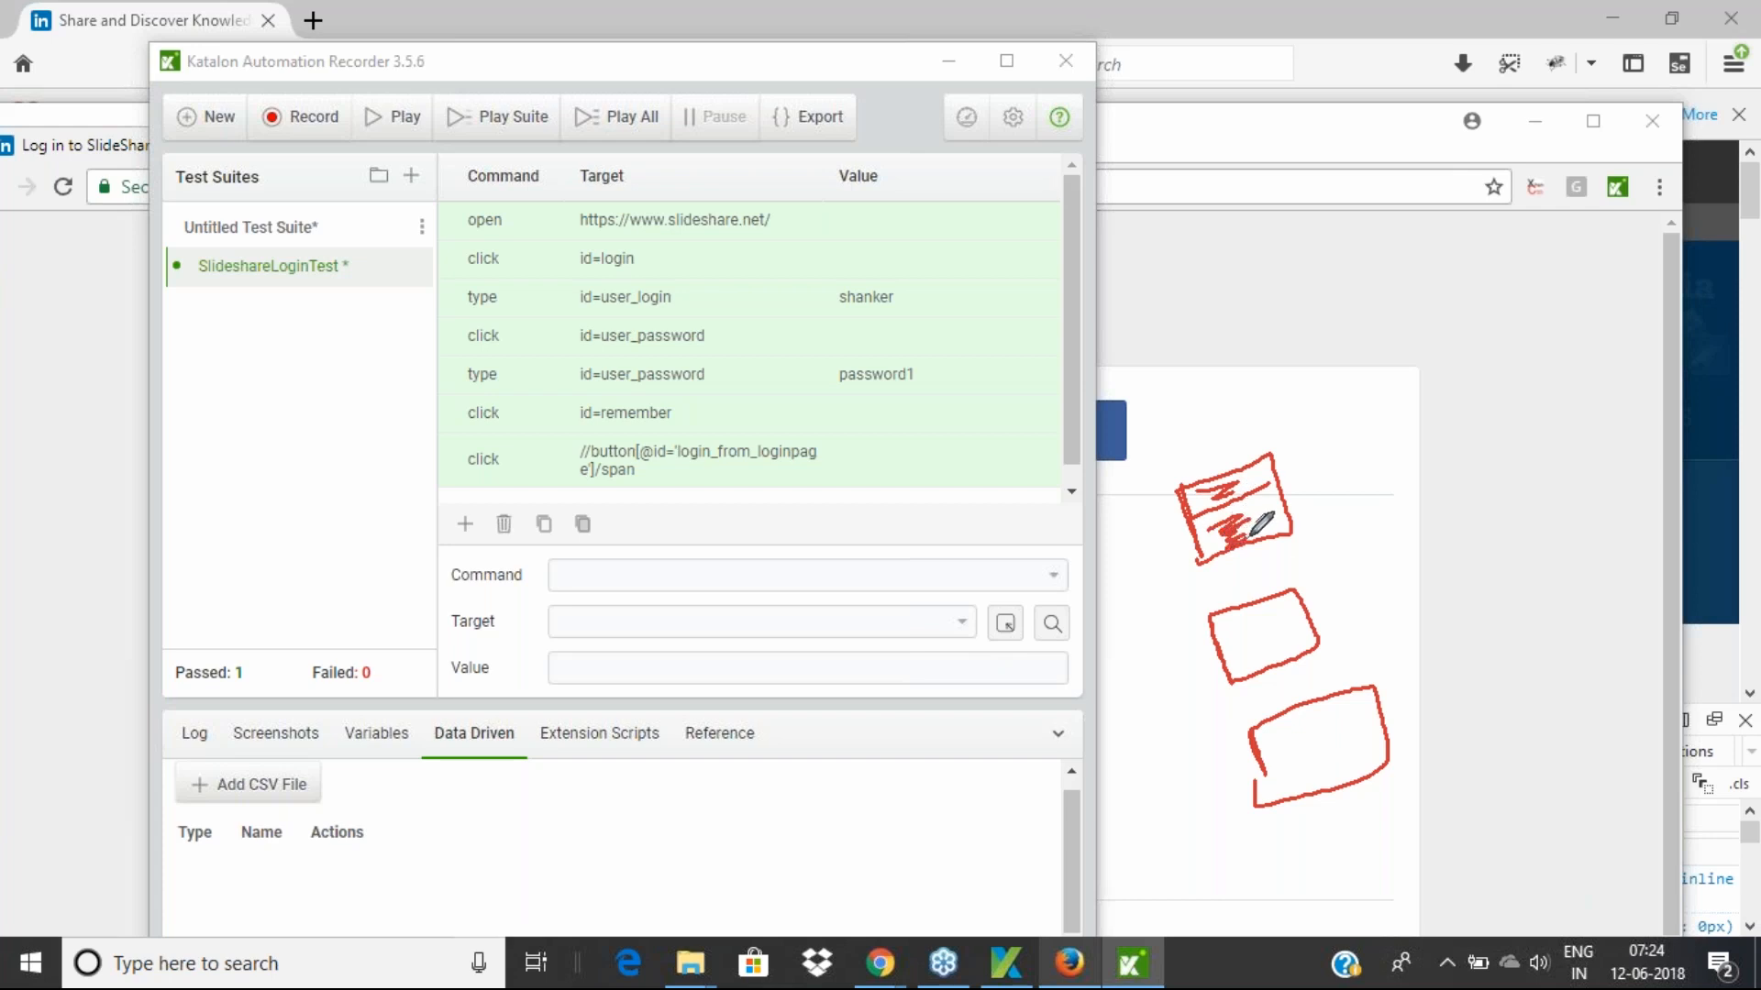
pyautogui.moveTo(1218, 450); pyautogui.dragTo(1211, 475)
pyautogui.moveTo(1242, 597); pyautogui.dragTo(1251, 587)
pyautogui.moveTo(1293, 699); pyautogui.dragTo(1340, 677)
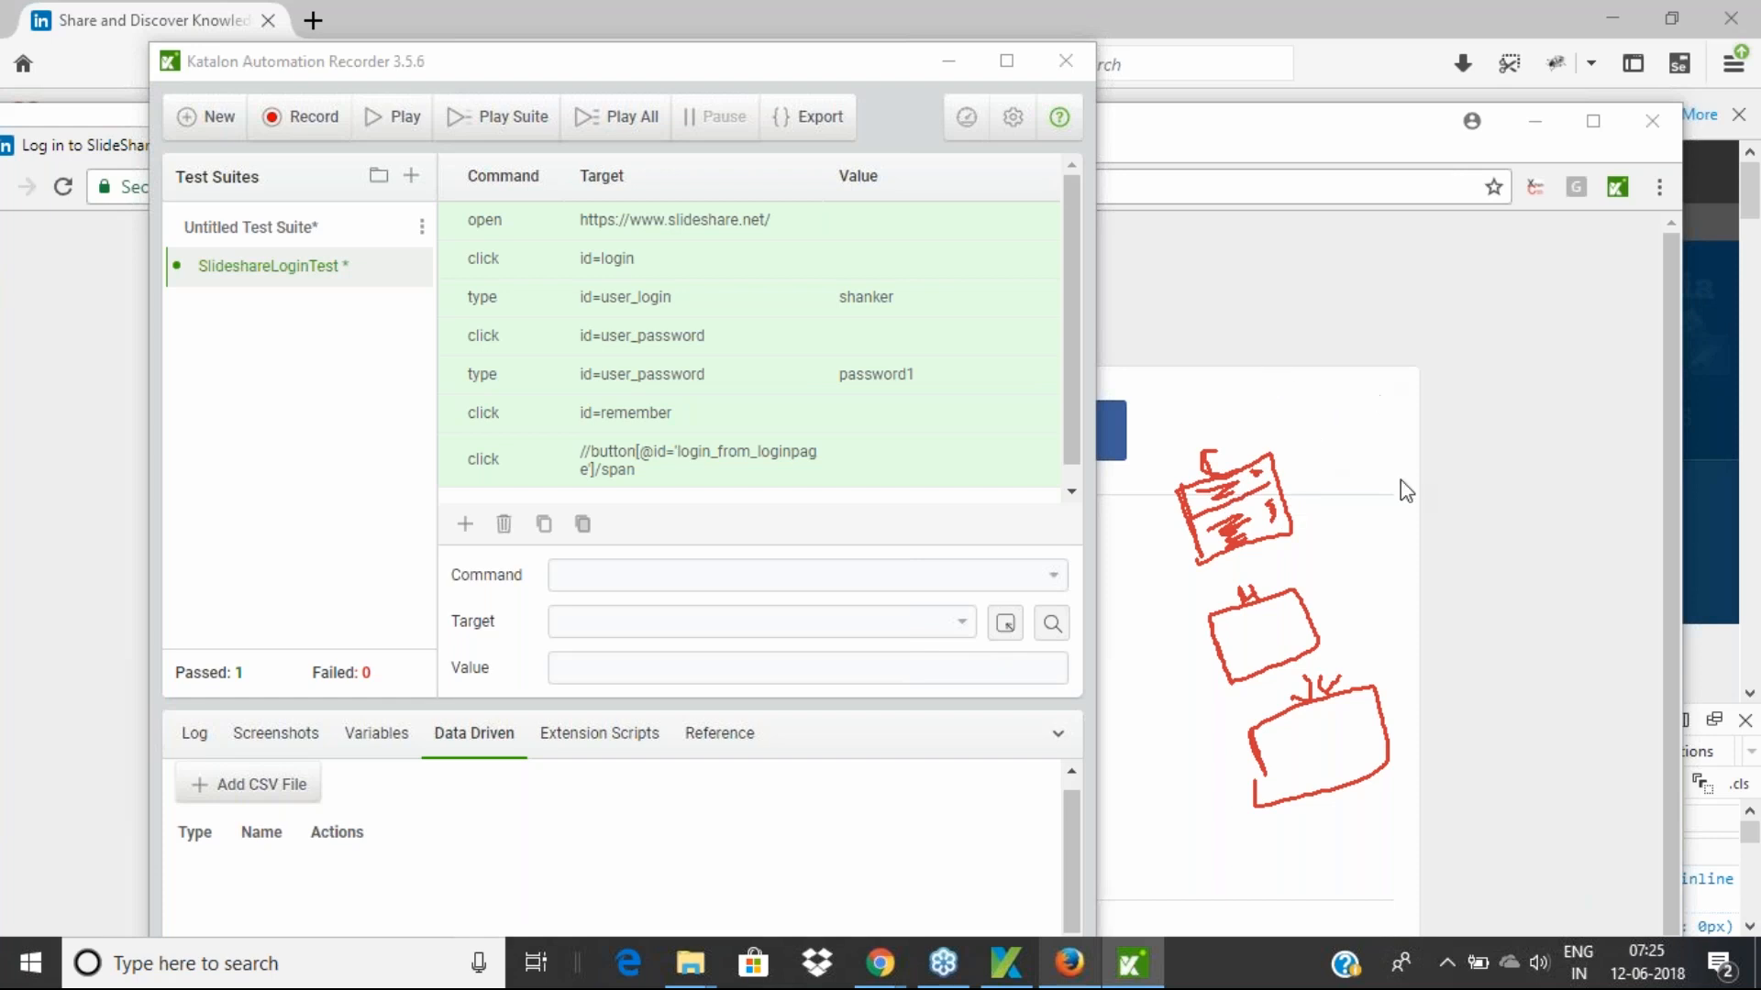
pyautogui.click(1387, 531)
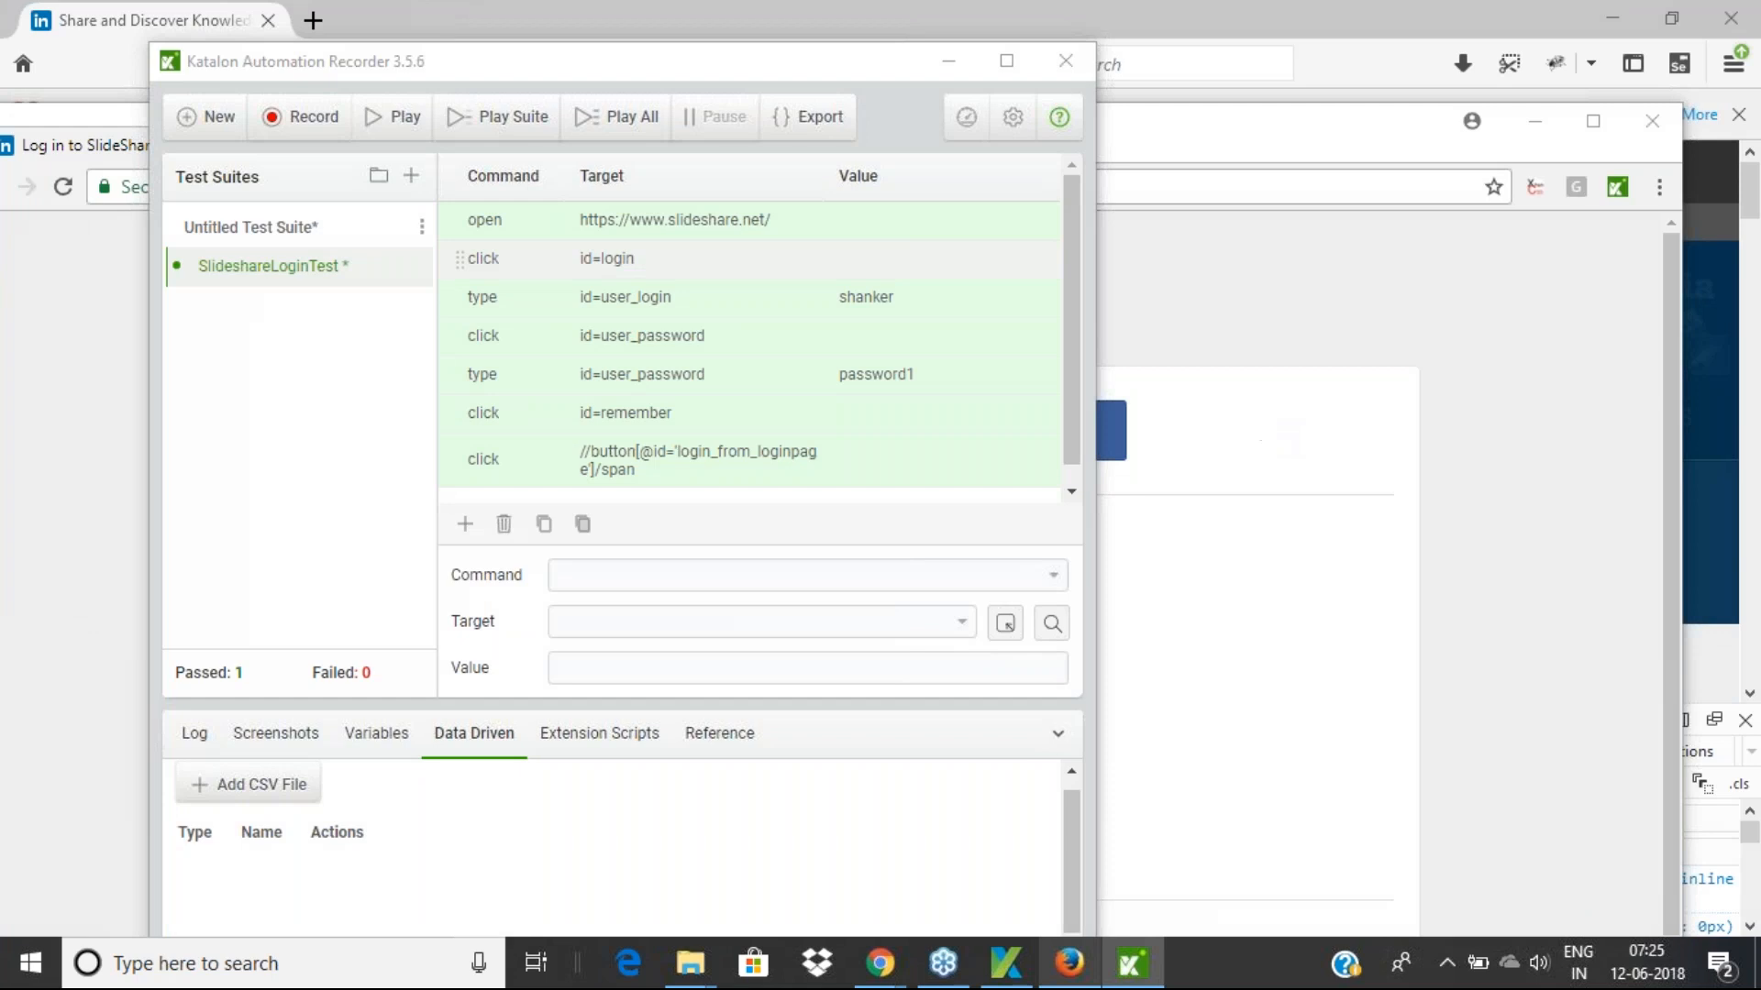
# Close Katalon Recorder without saving and move the SlideShare login window aside
pyautogui.click(1067, 61)
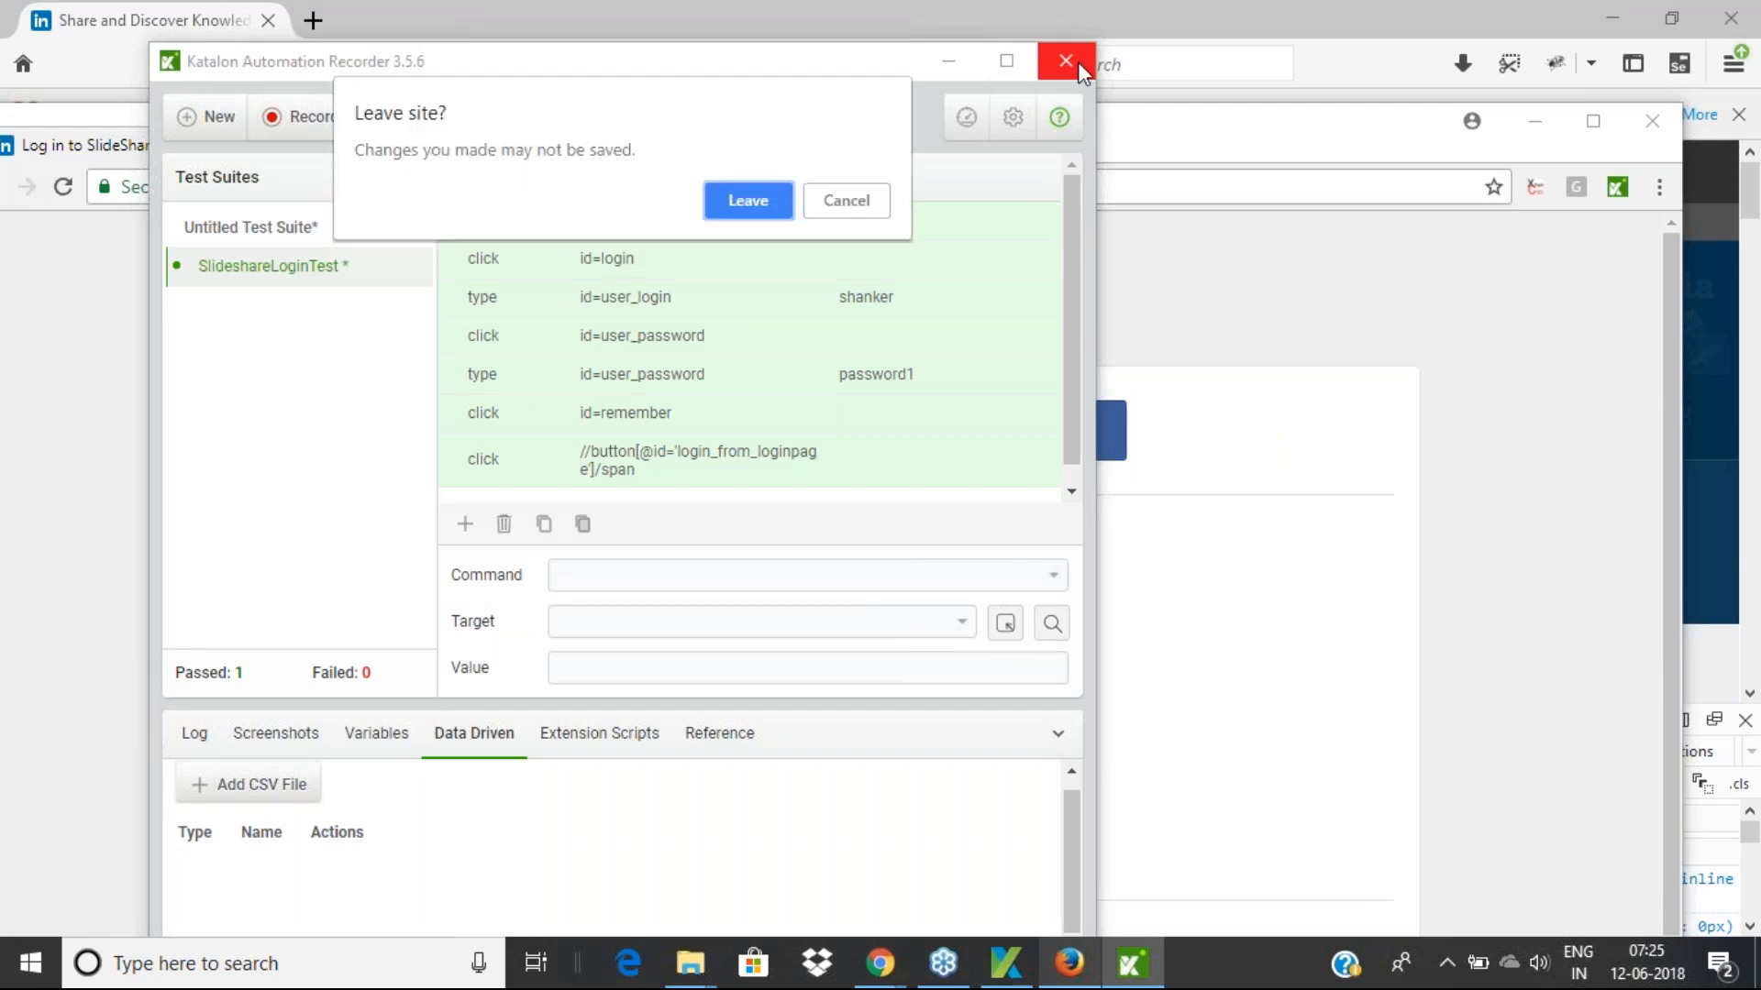
pyautogui.click(747, 201)
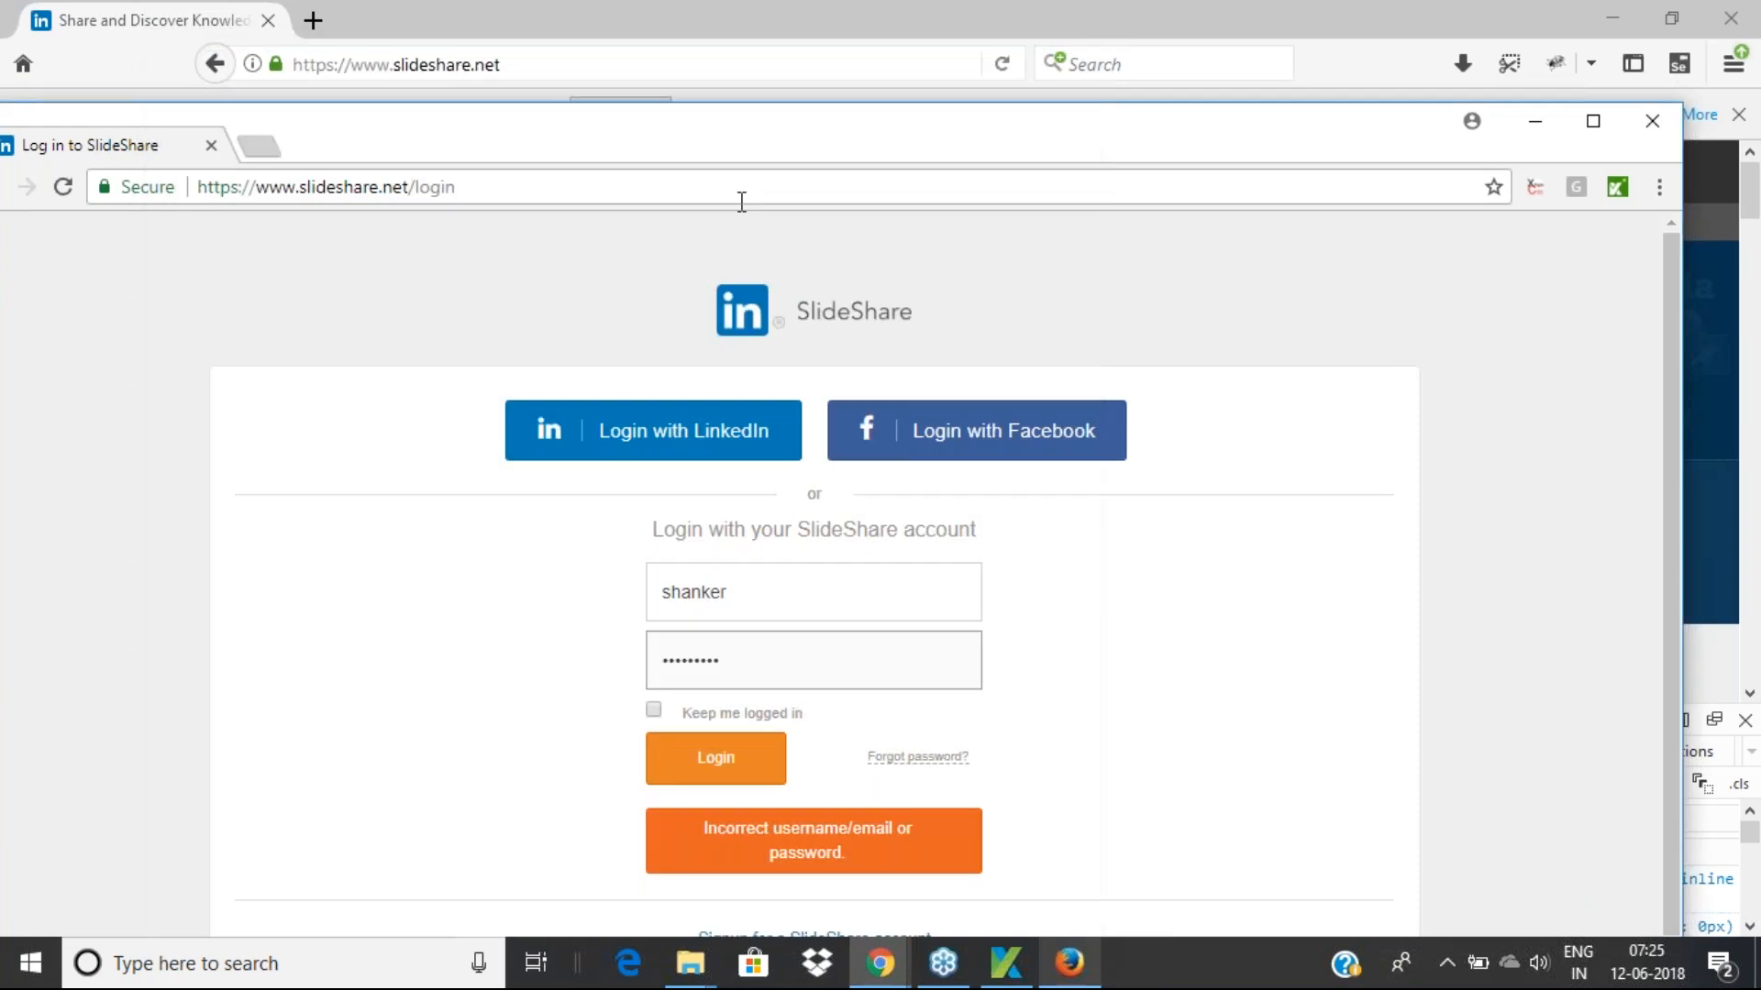
pyautogui.moveTo(758, 129); pyautogui.dragTo(325, 229)
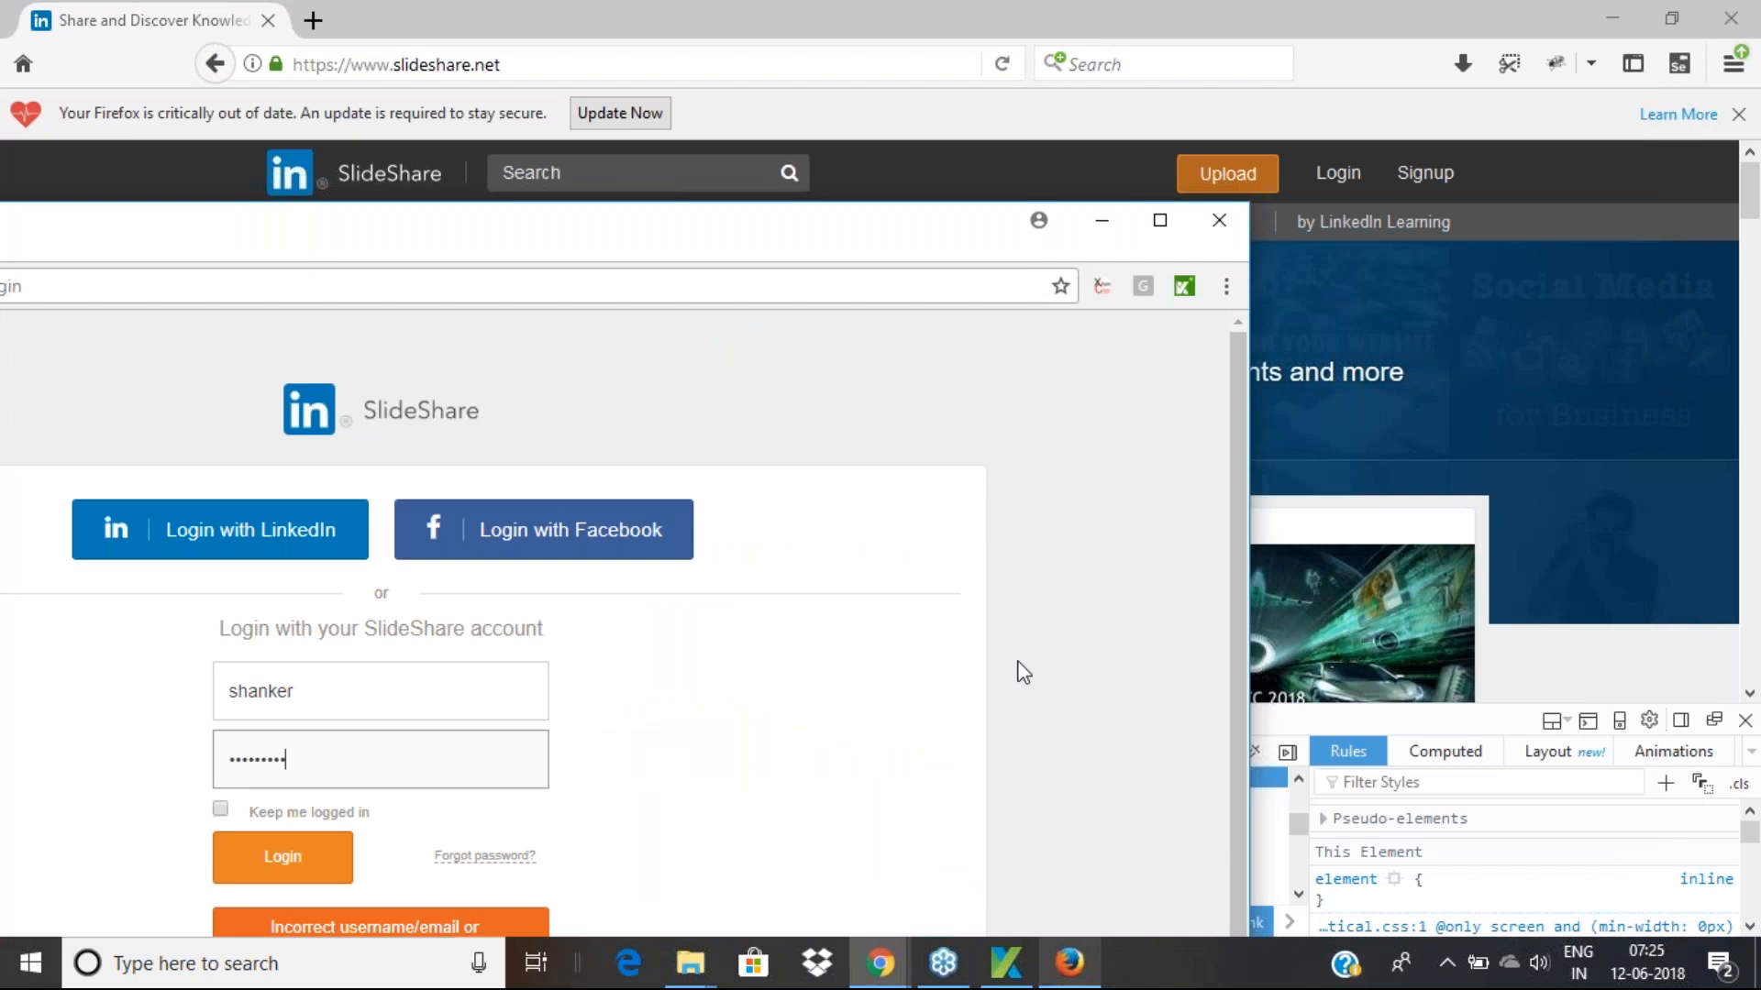
pyautogui.click(1006, 965)
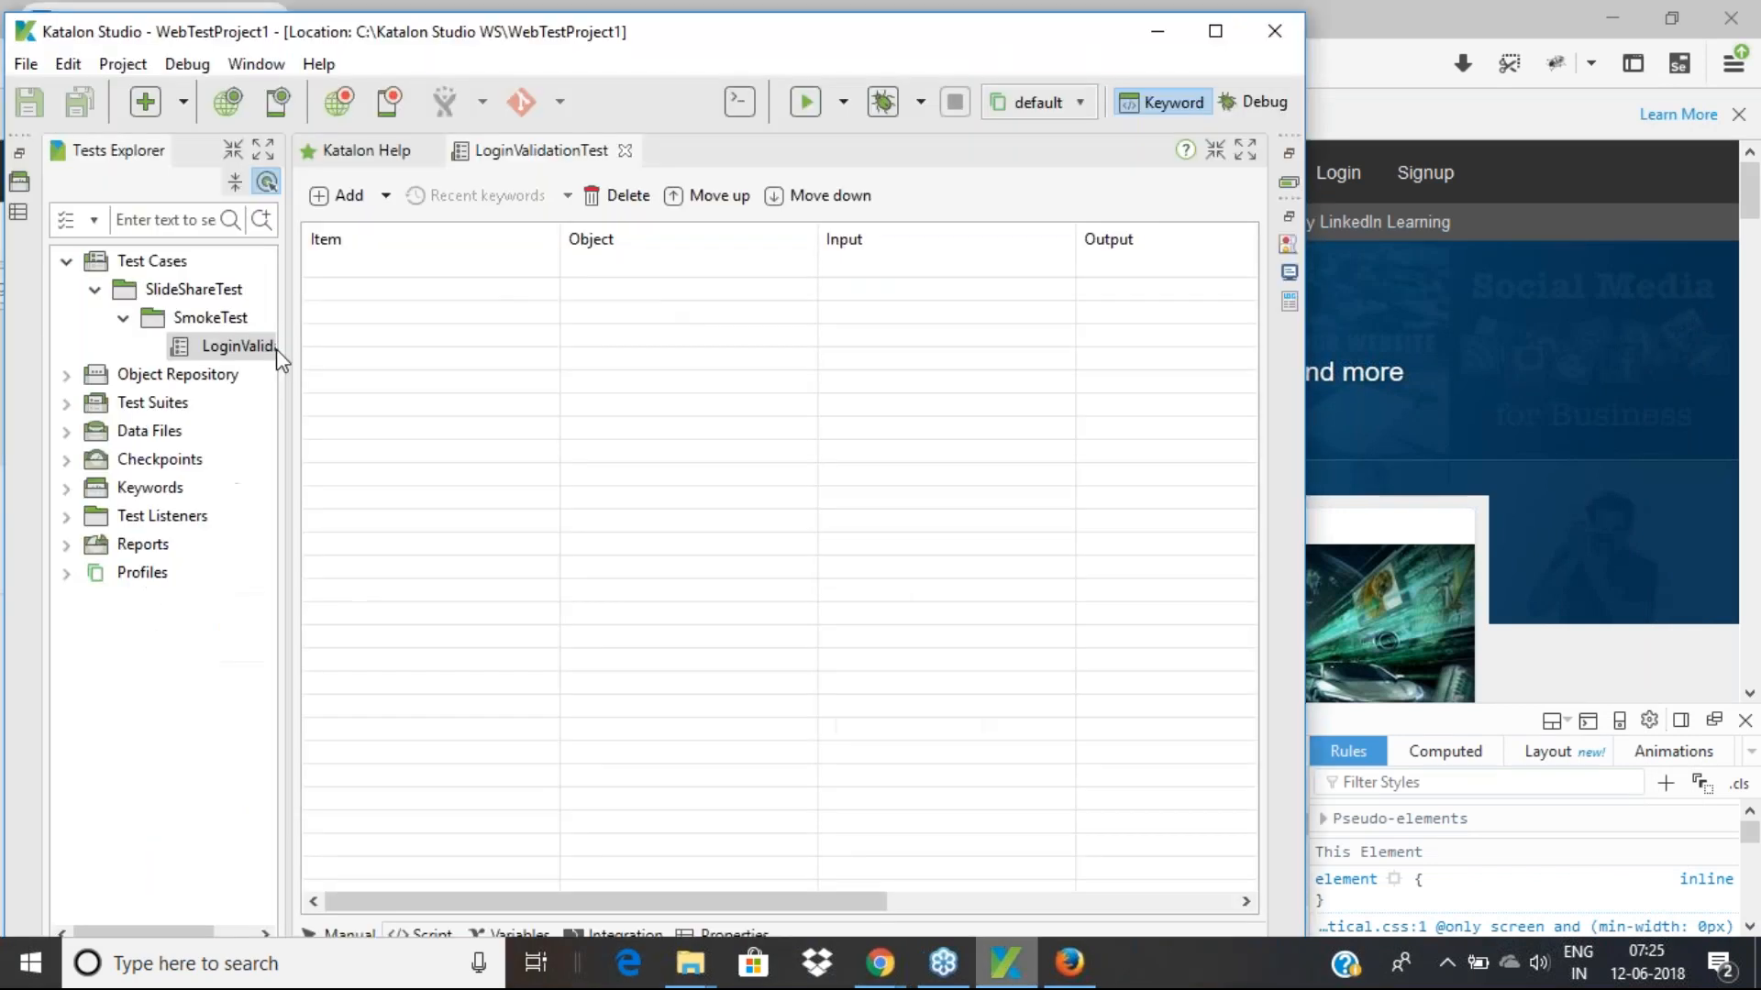
pyautogui.click(346, 108)
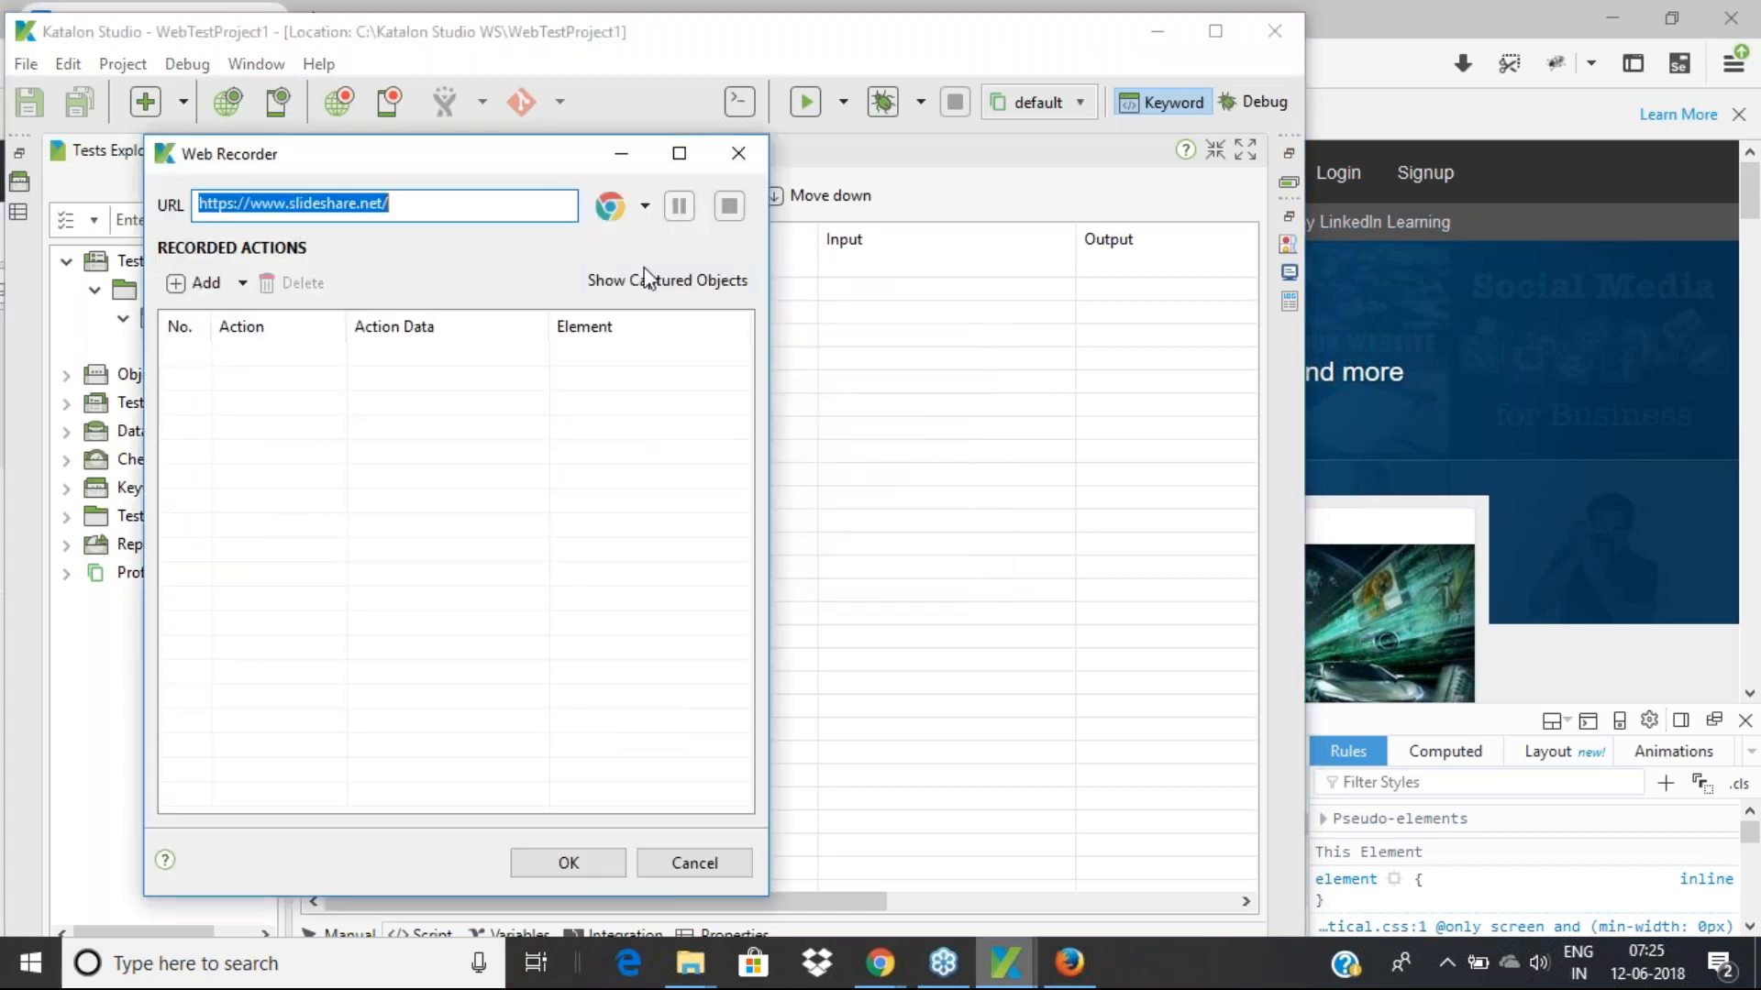
pyautogui.click(644, 205)
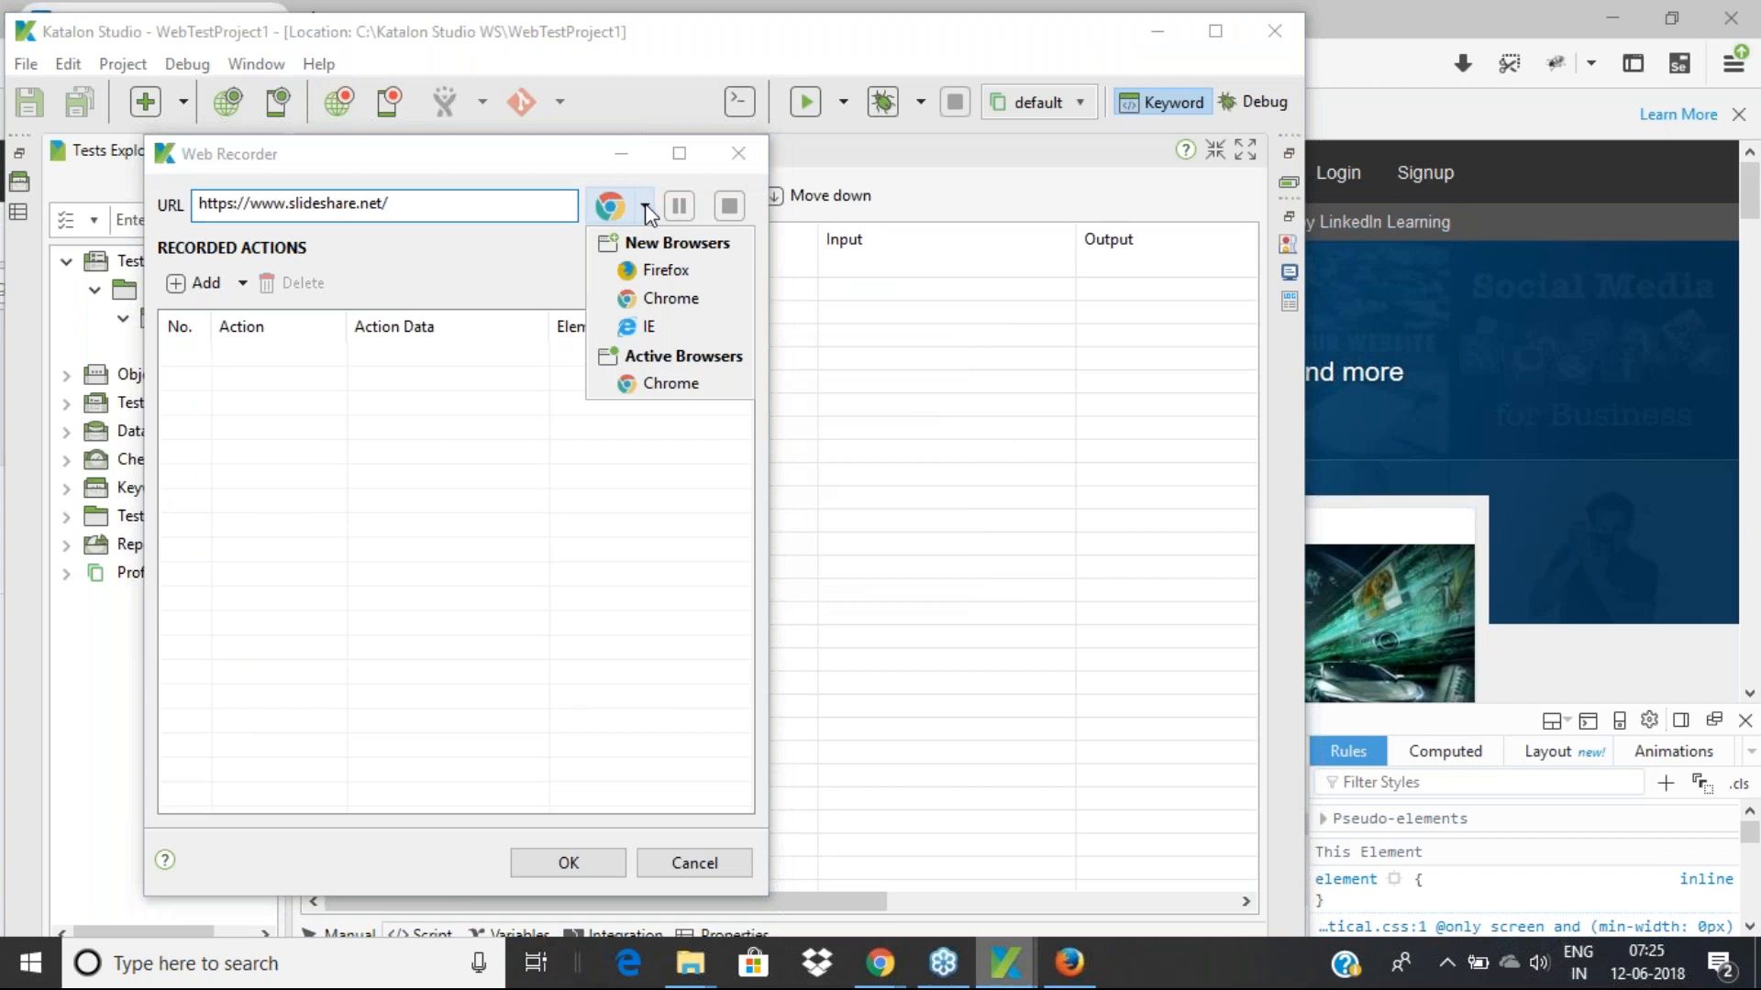
pyautogui.click(675, 383)
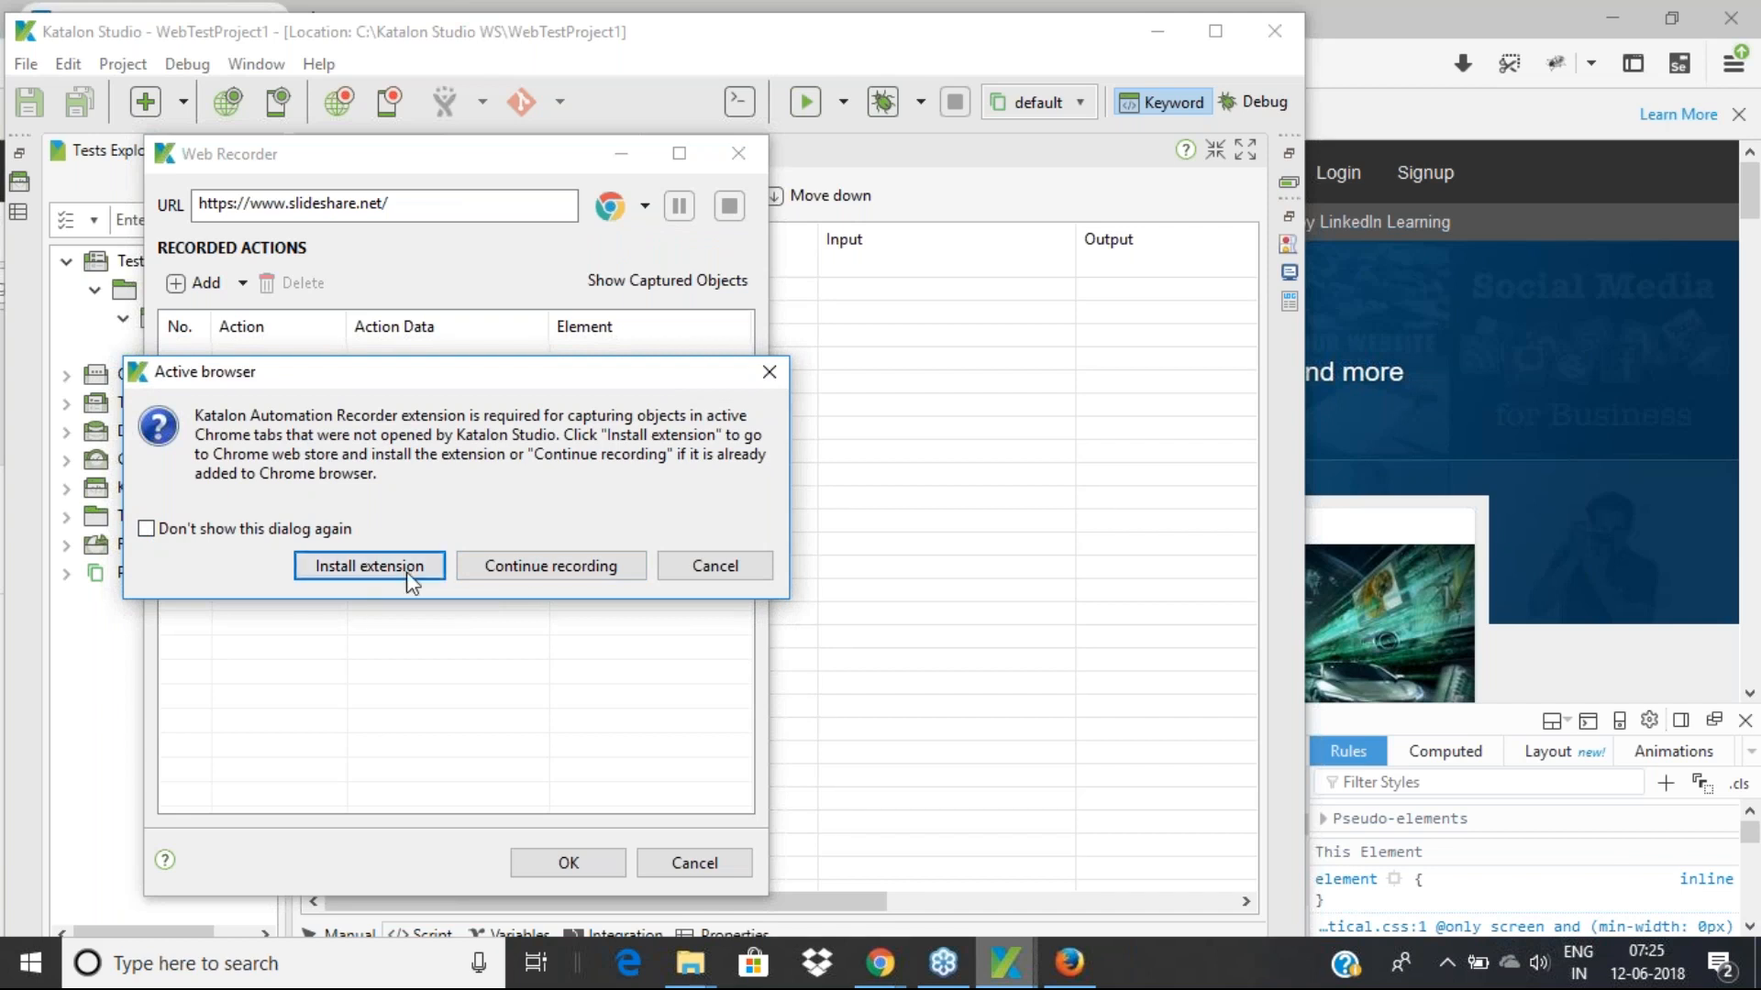
# Continue recording without the extension, navigate maximized Chrome to SlideShare and click Login
pyautogui.click(520, 569)
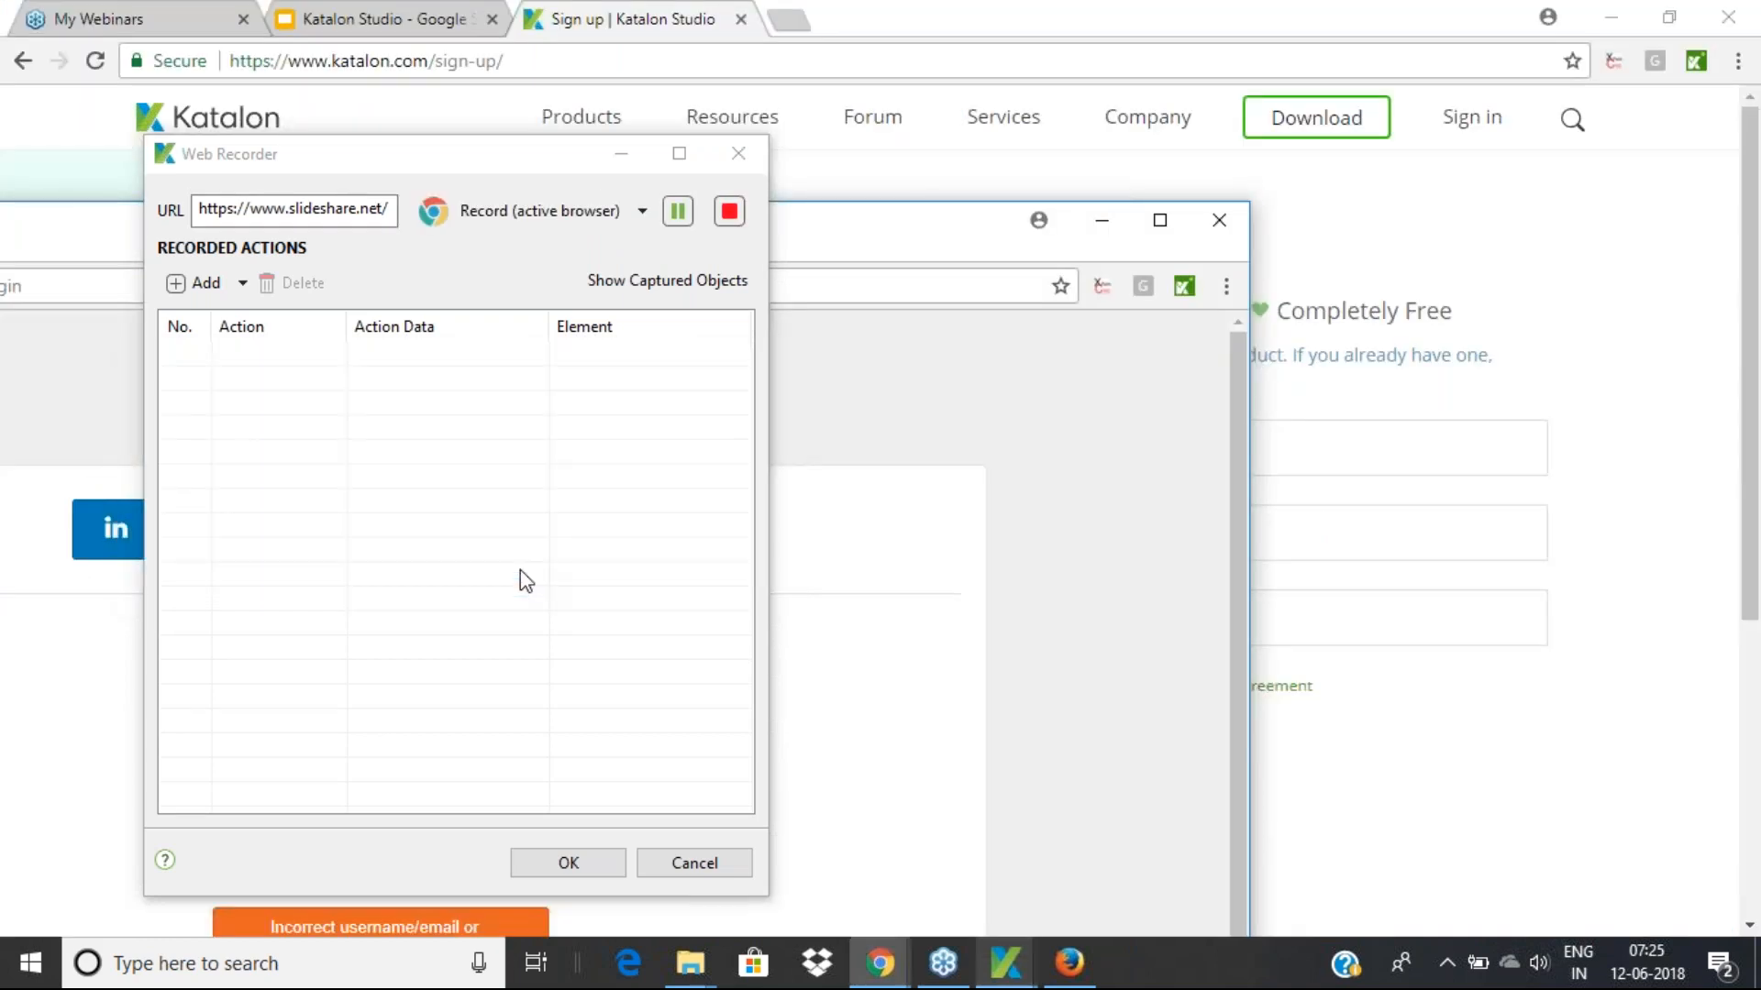
pyautogui.click(1159, 221)
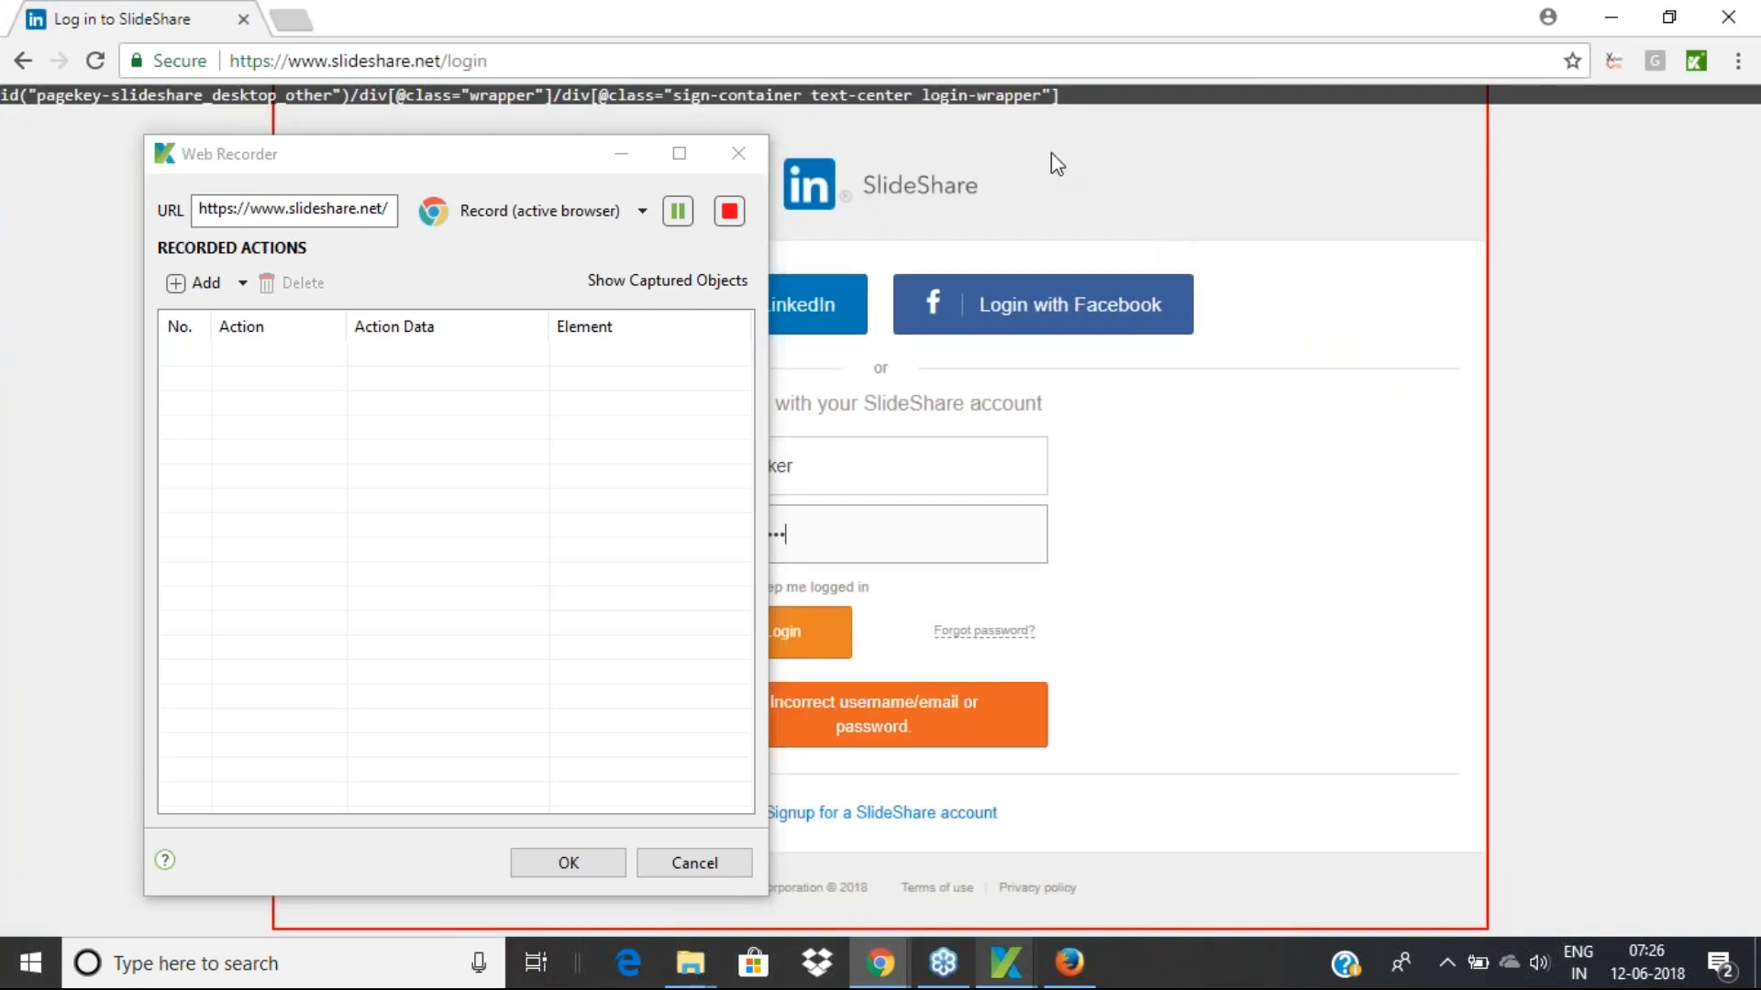
pyautogui.click(594, 55)
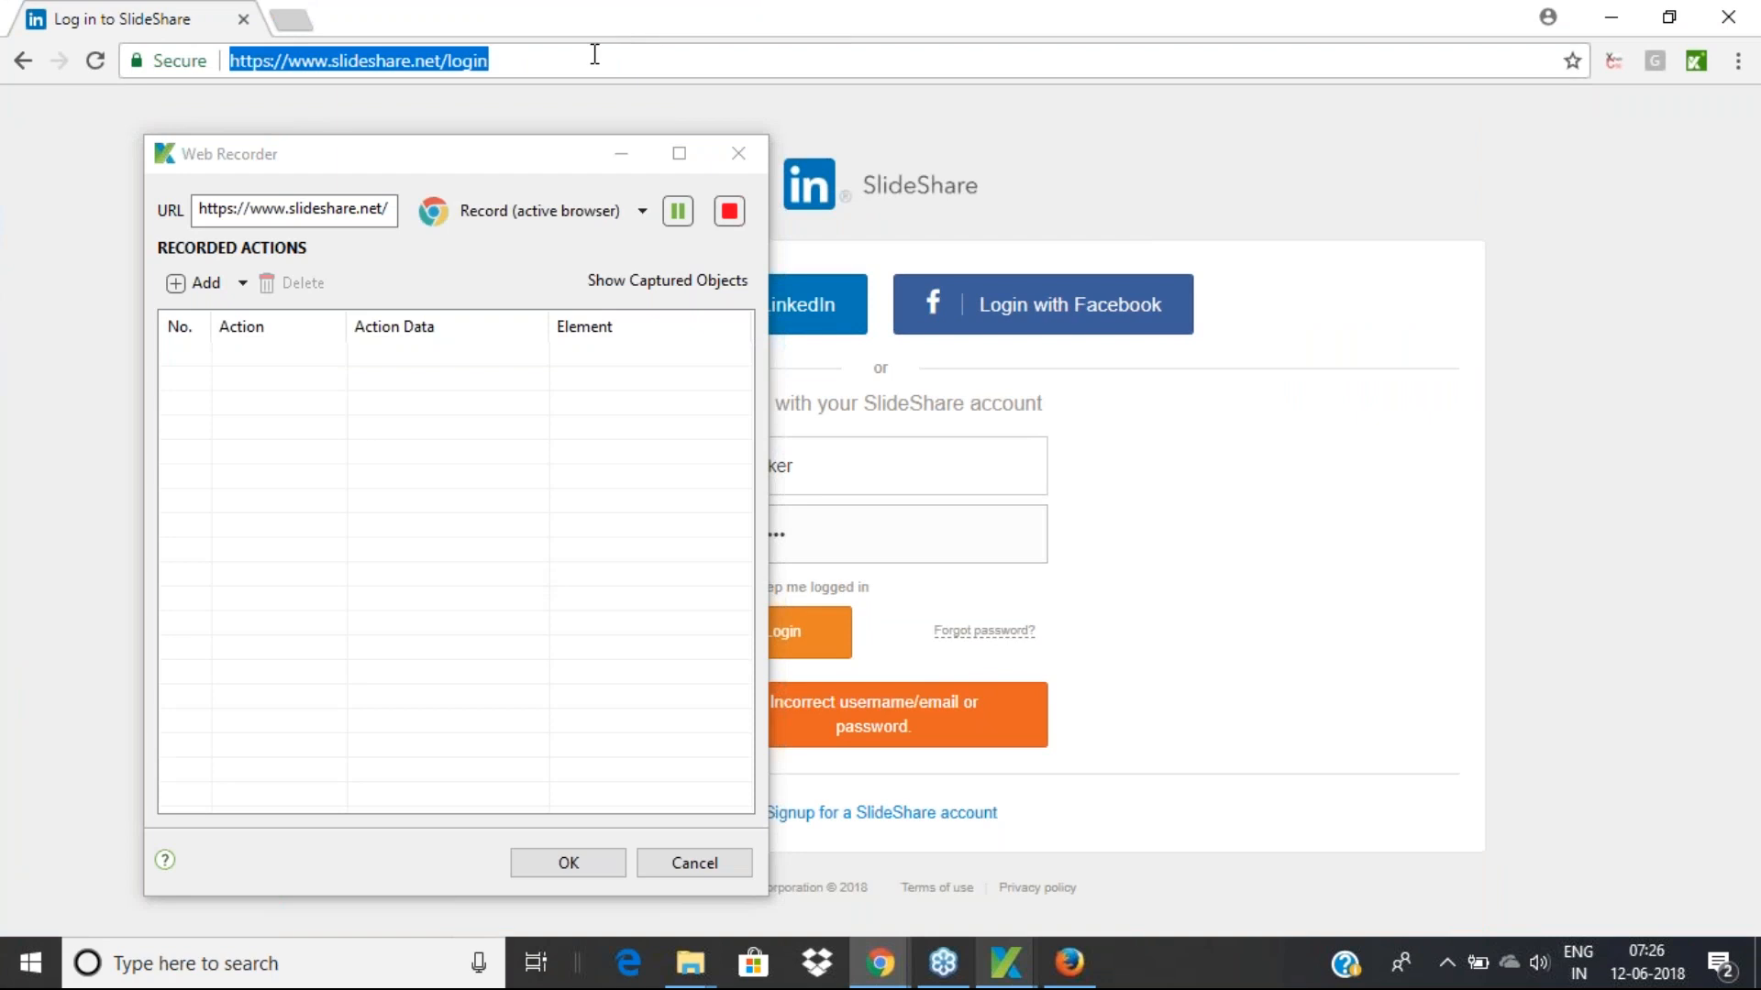
pyautogui.write('slideshare.net')
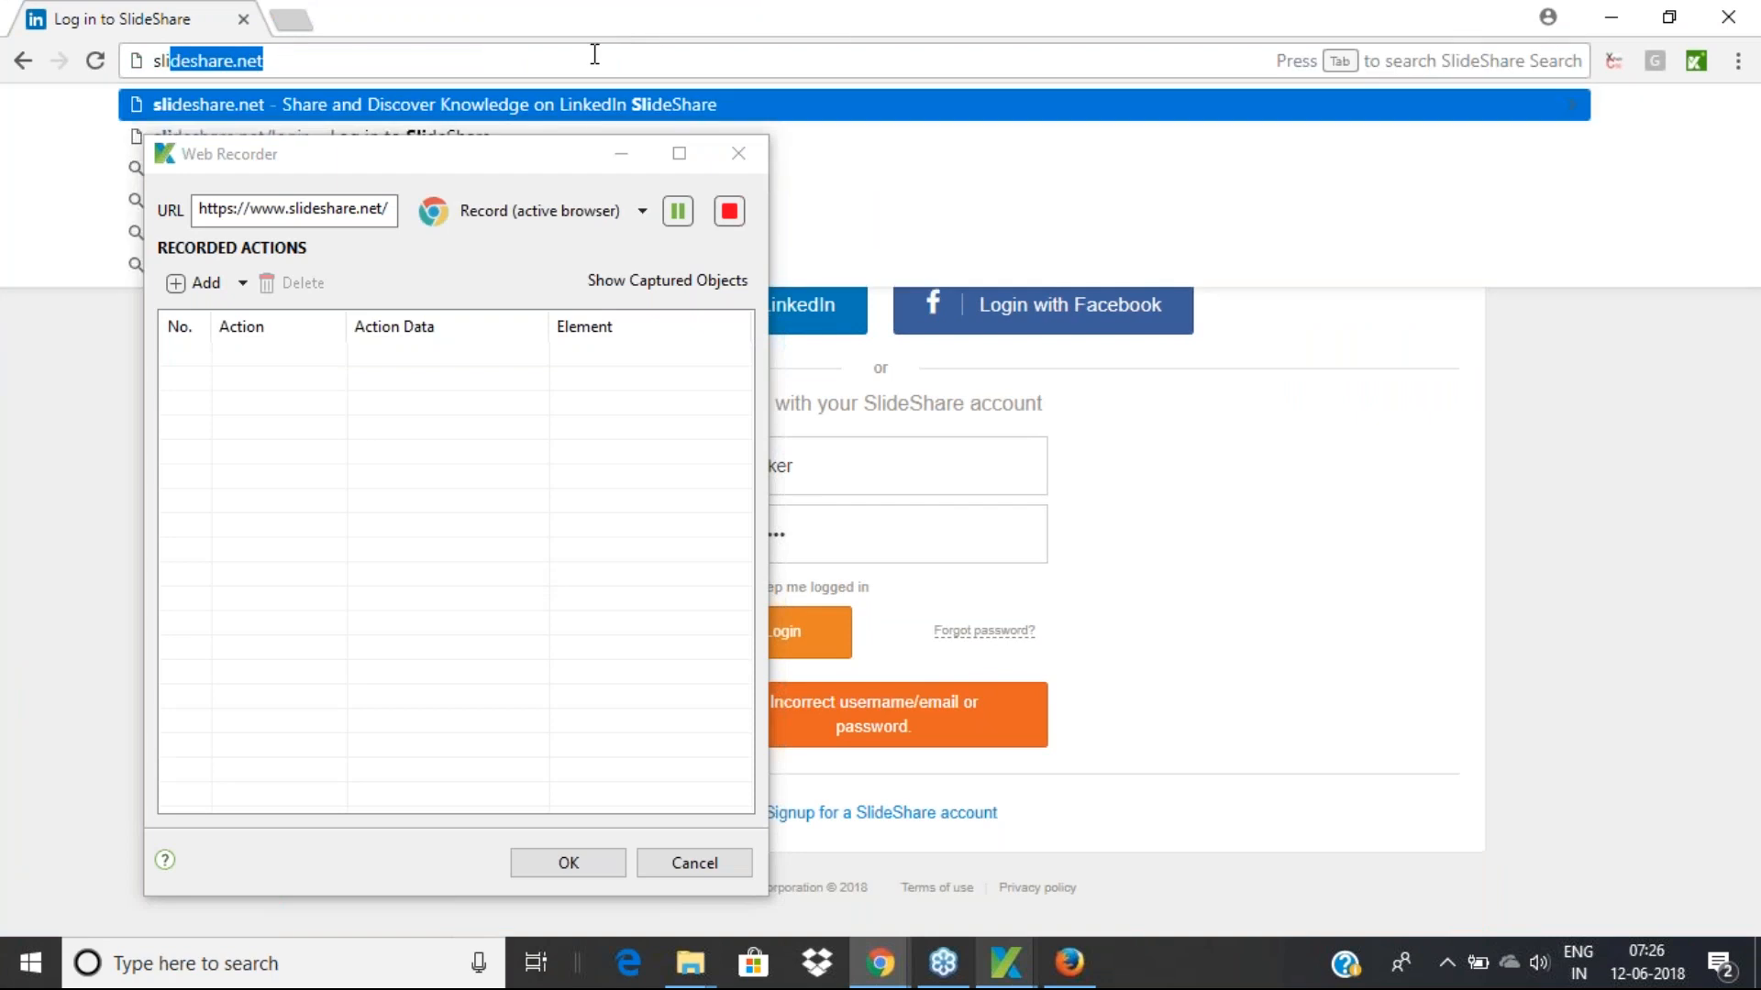
pyautogui.press('Return')
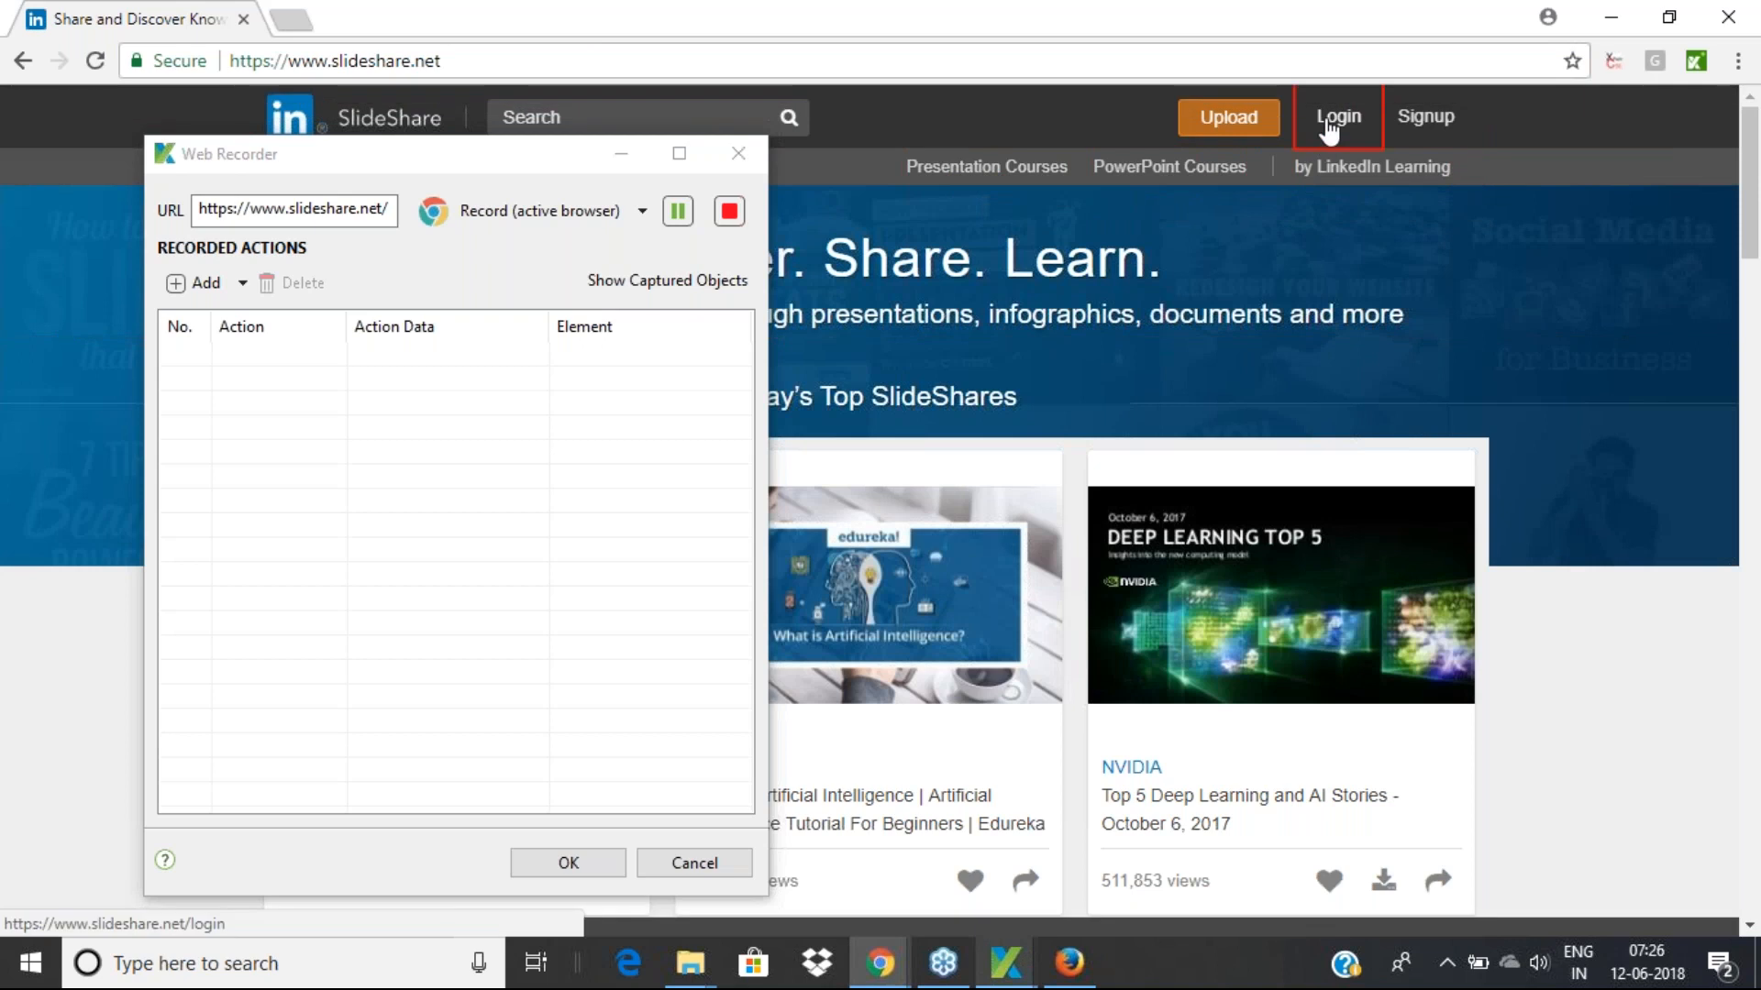
pyautogui.click(1330, 125)
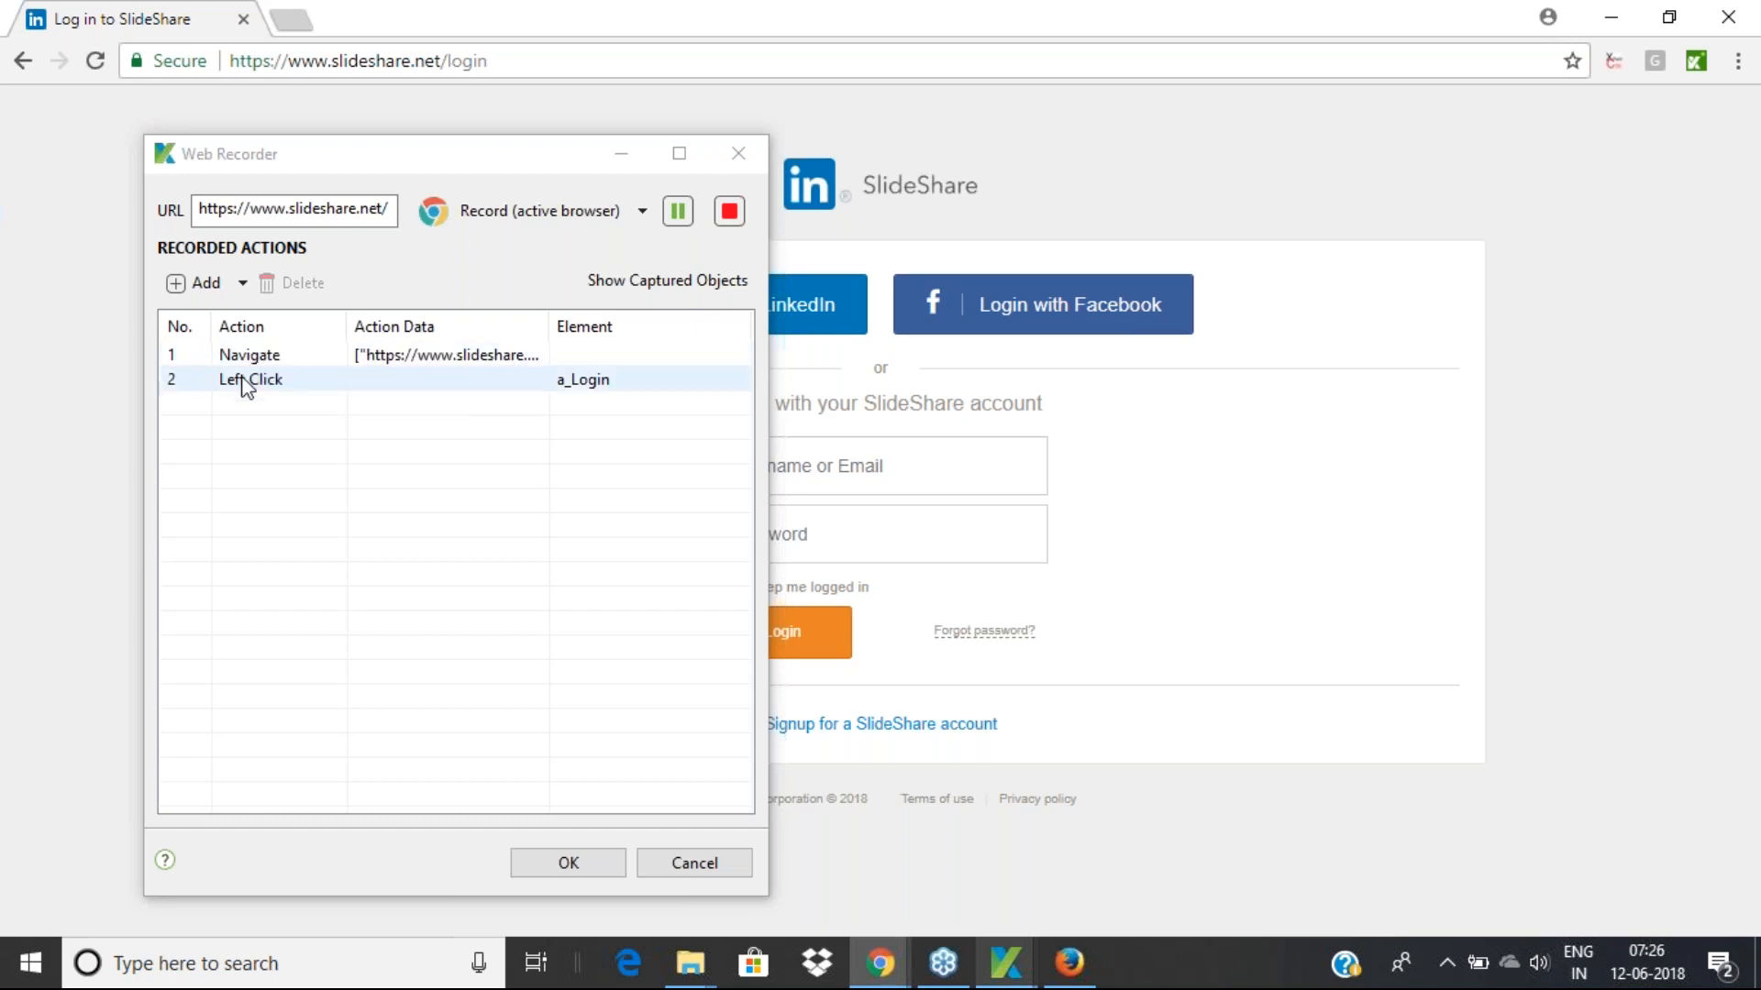
# Fill in the SlideShare username and password fields
pyautogui.click(853, 462)
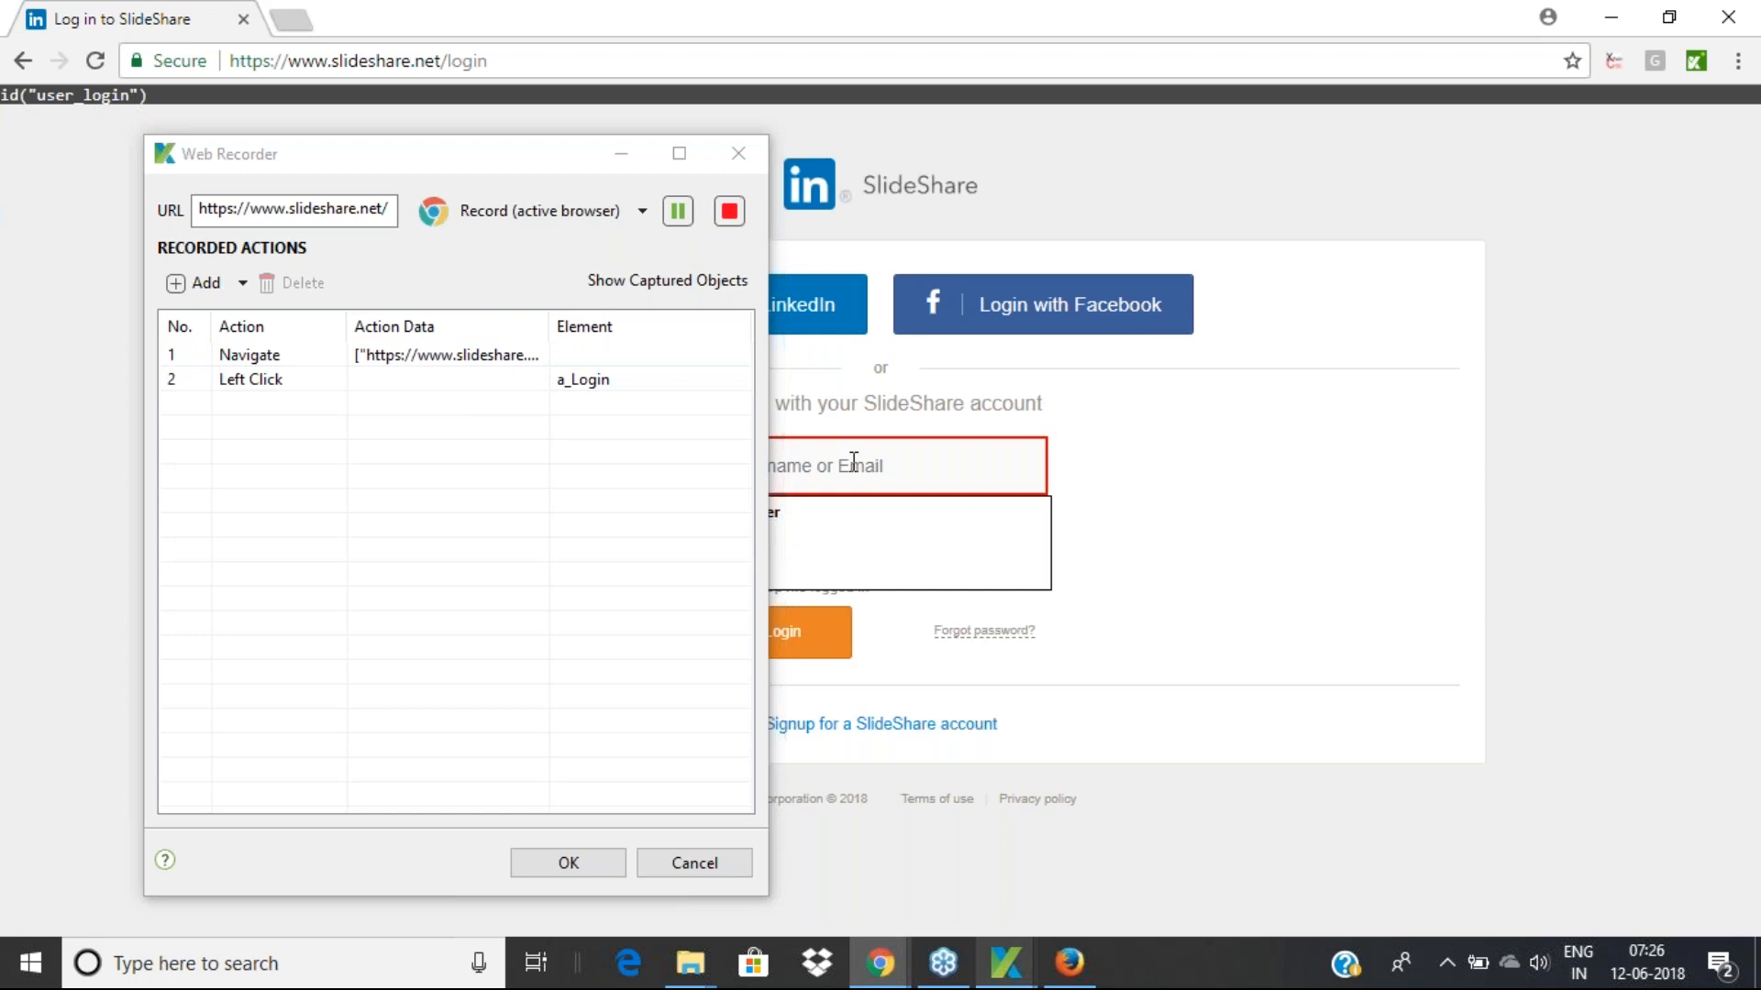
pyautogui.write('Shanker')
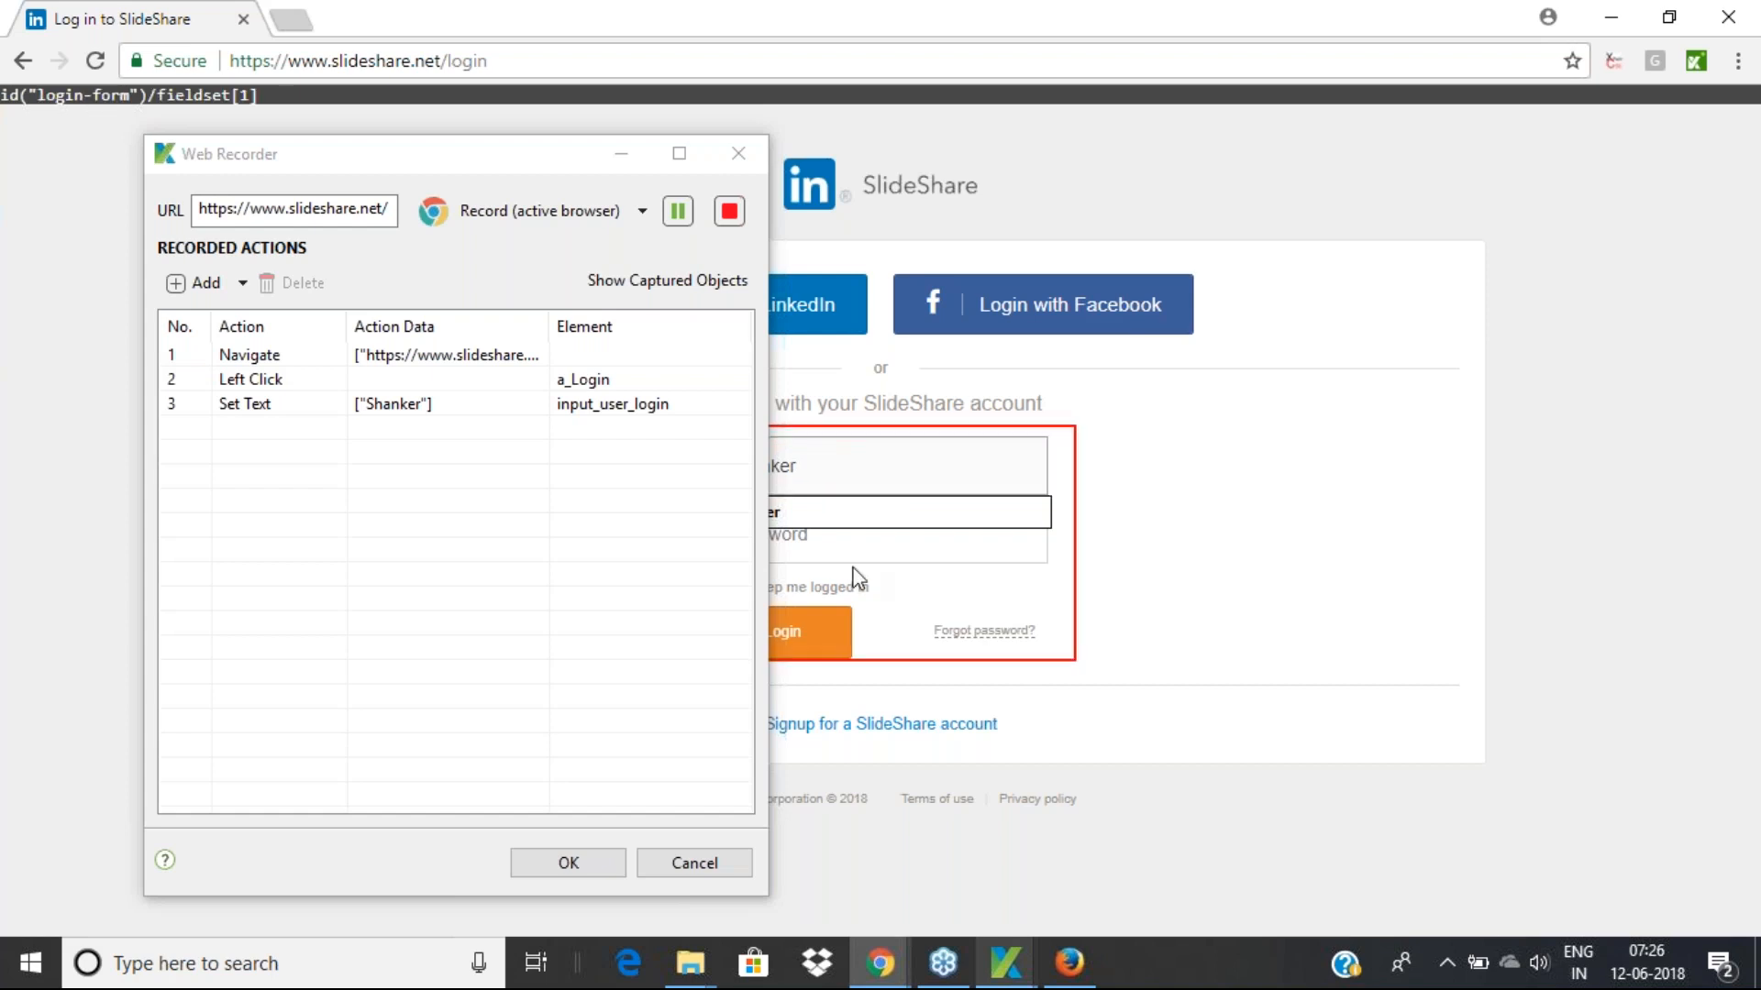
pyautogui.click(837, 543)
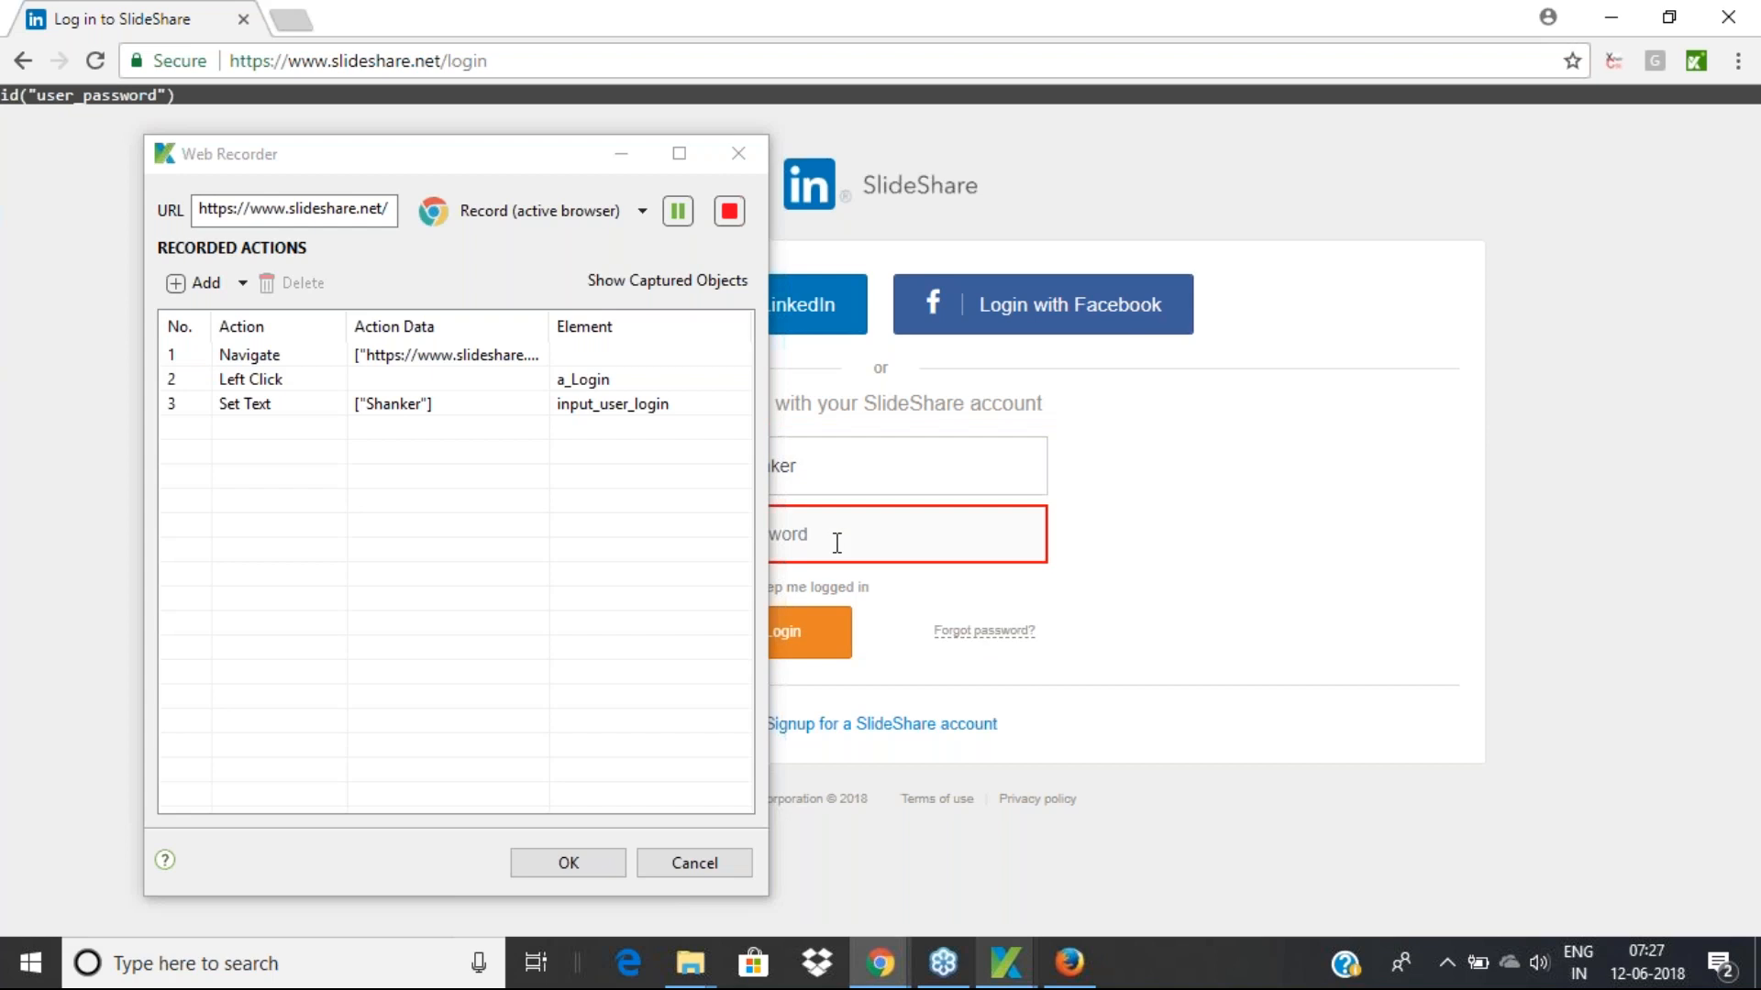
pyautogui.write('****')
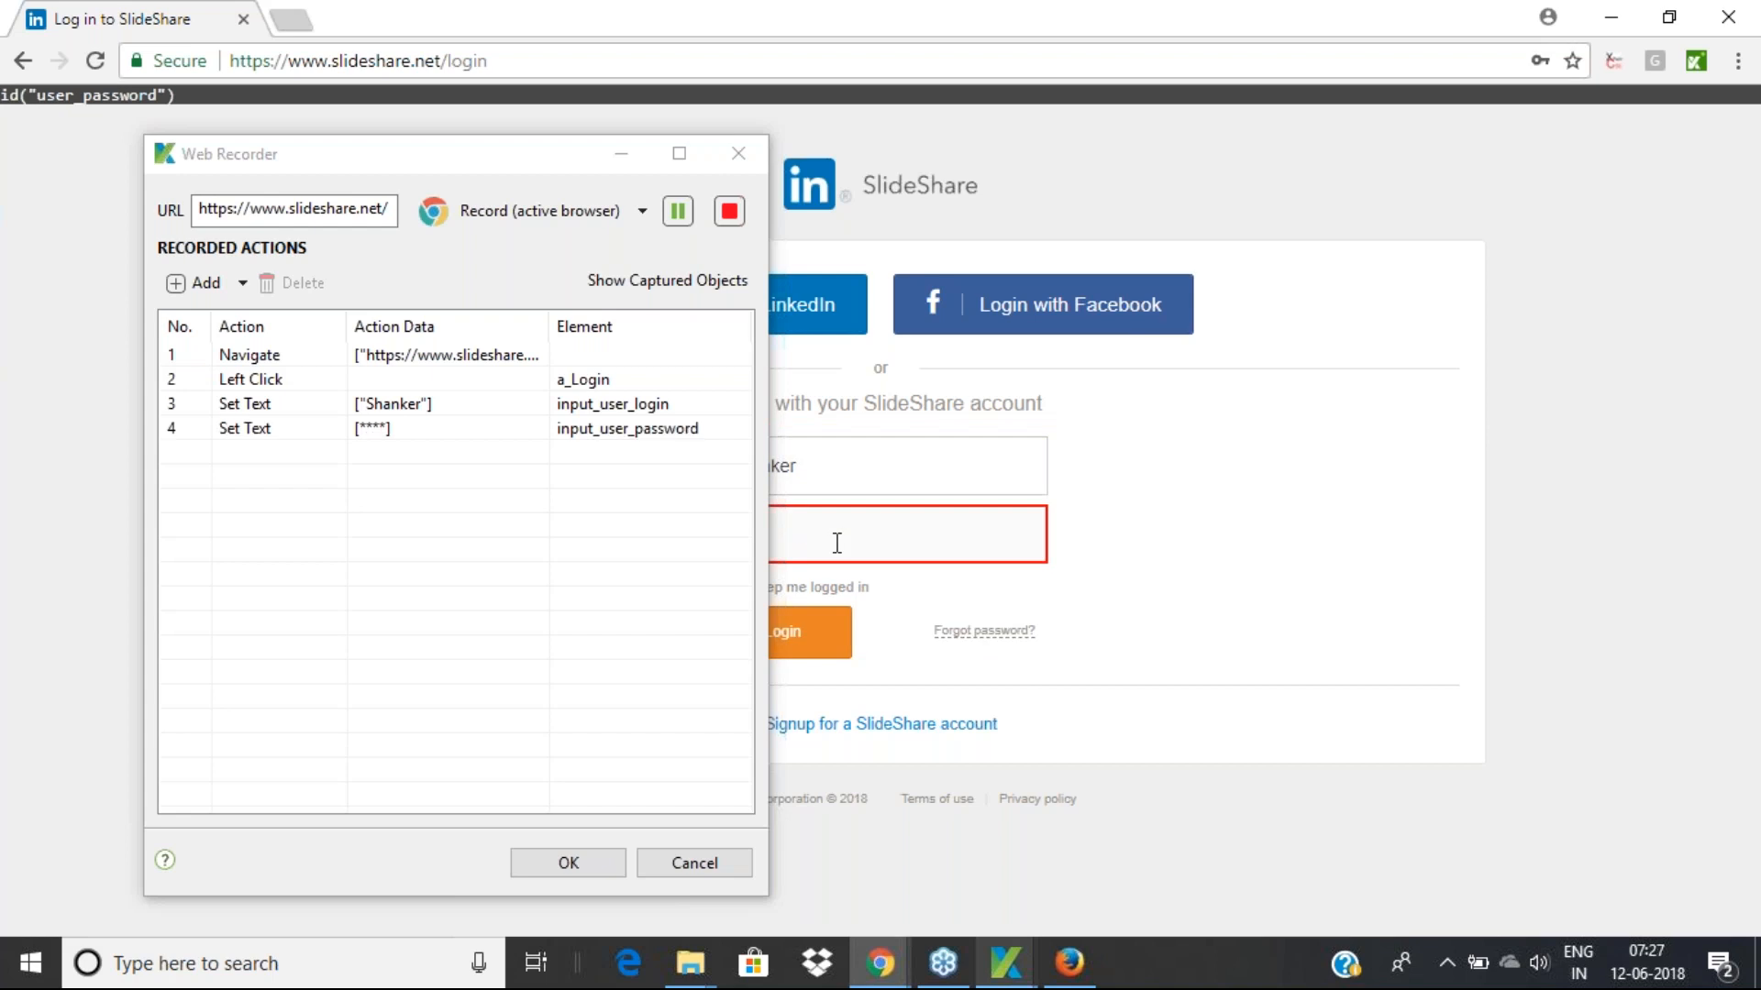
pyautogui.write('*****')
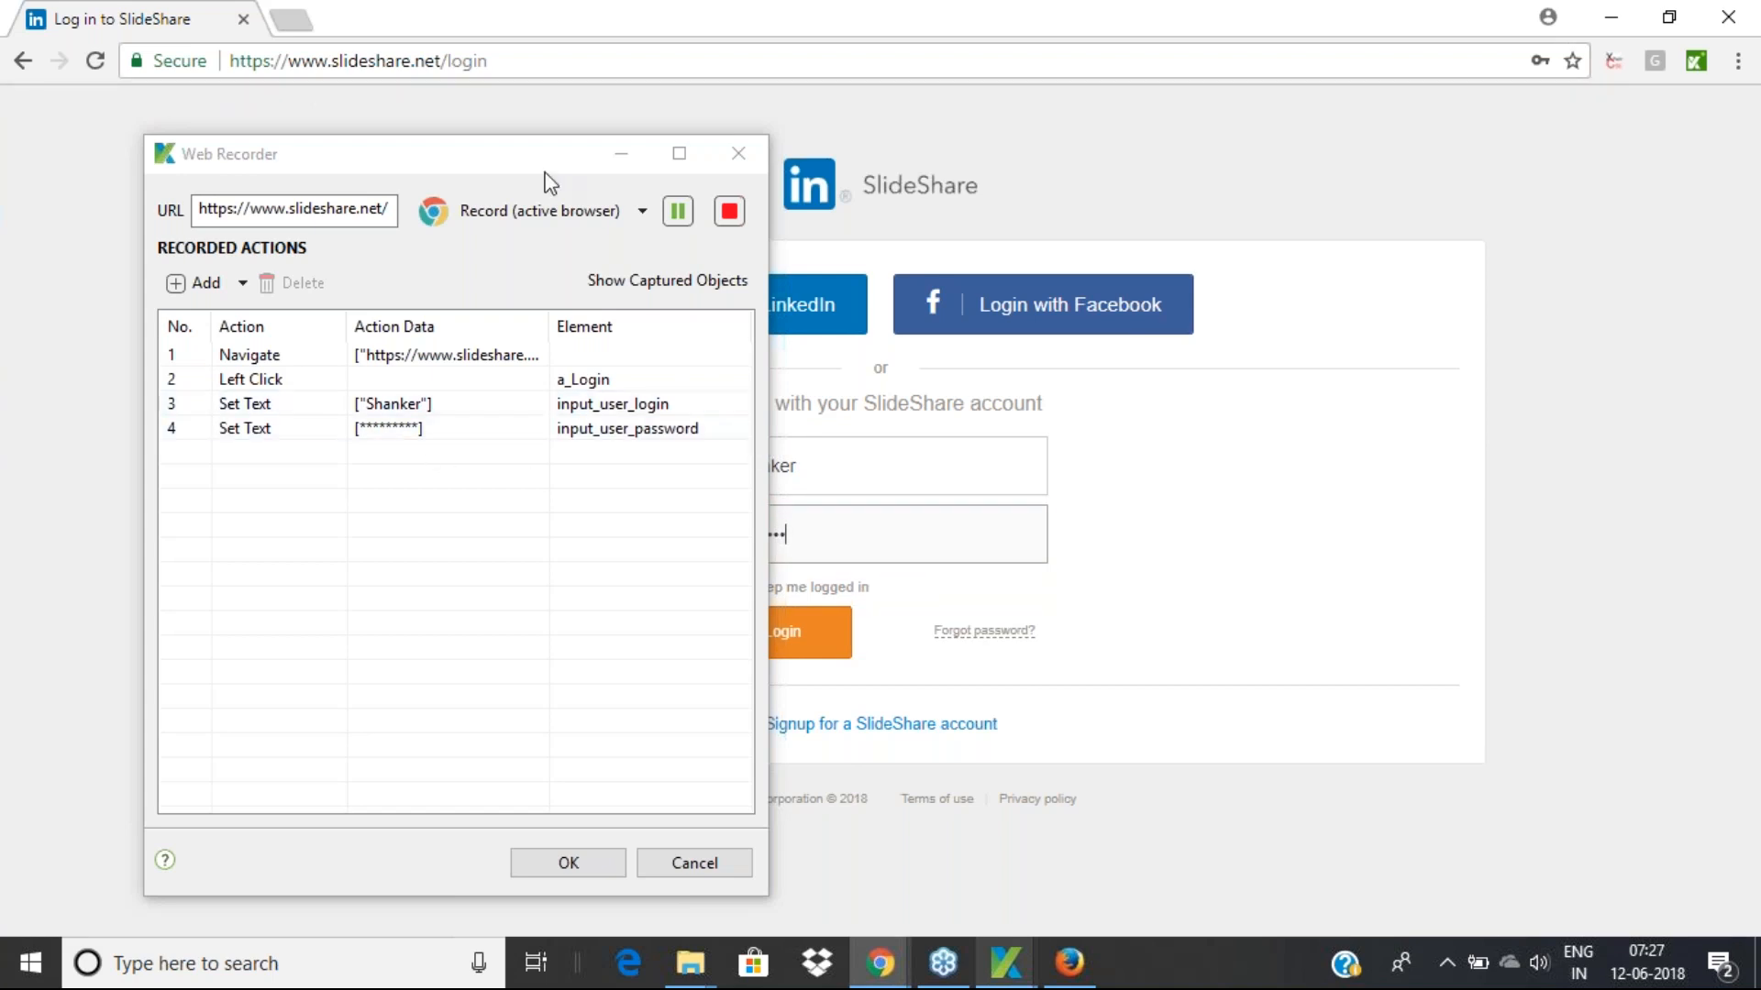
# Toggle Keep me logged in on and off, then submit the login form
pyautogui.moveTo(518, 154); pyautogui.dragTo(294, 142)
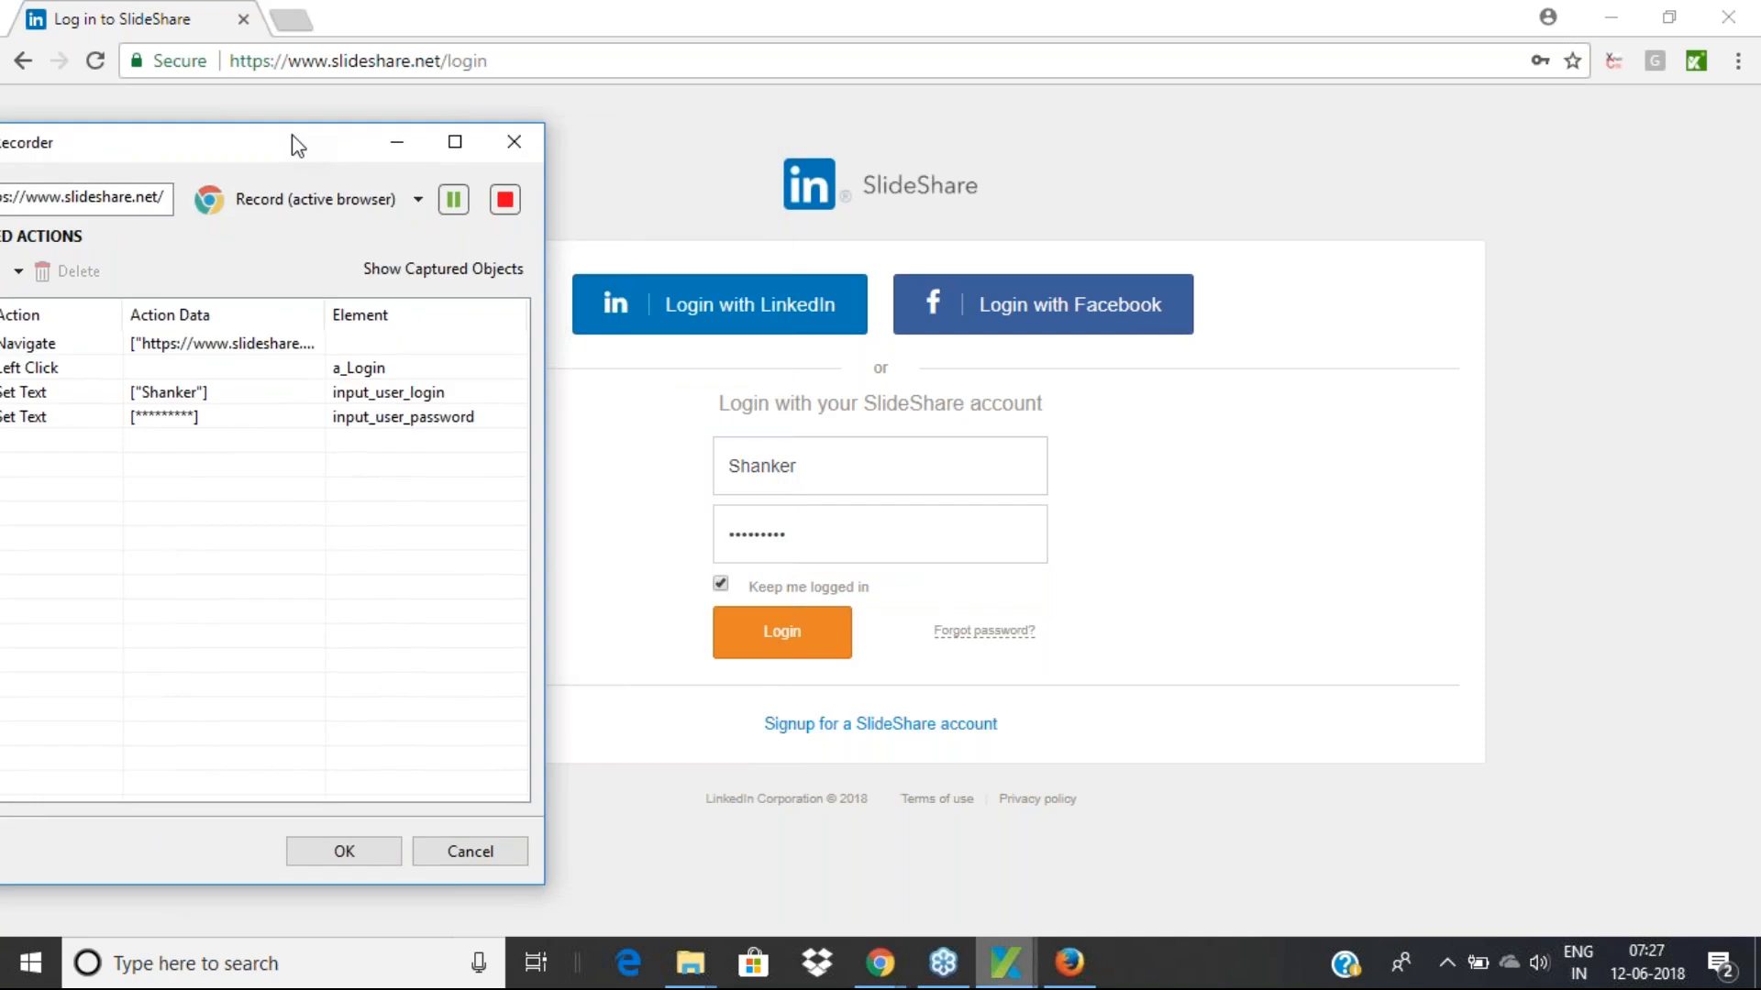
pyautogui.click(721, 585)
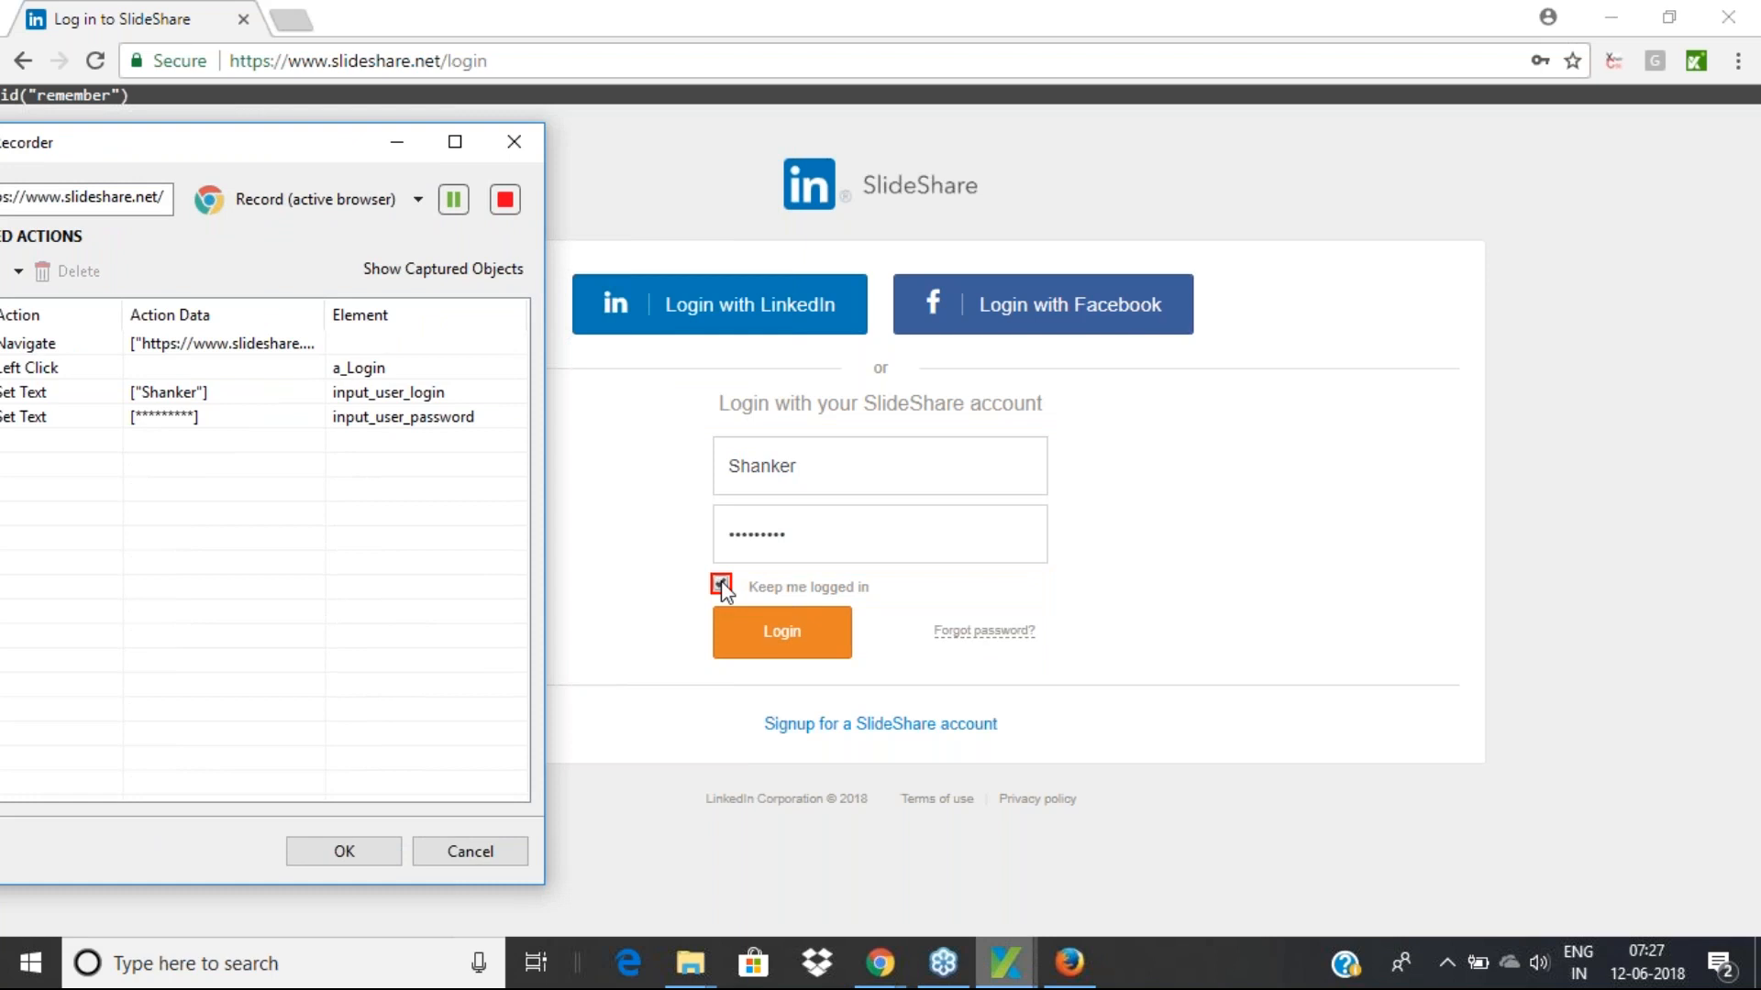
pyautogui.click(722, 586)
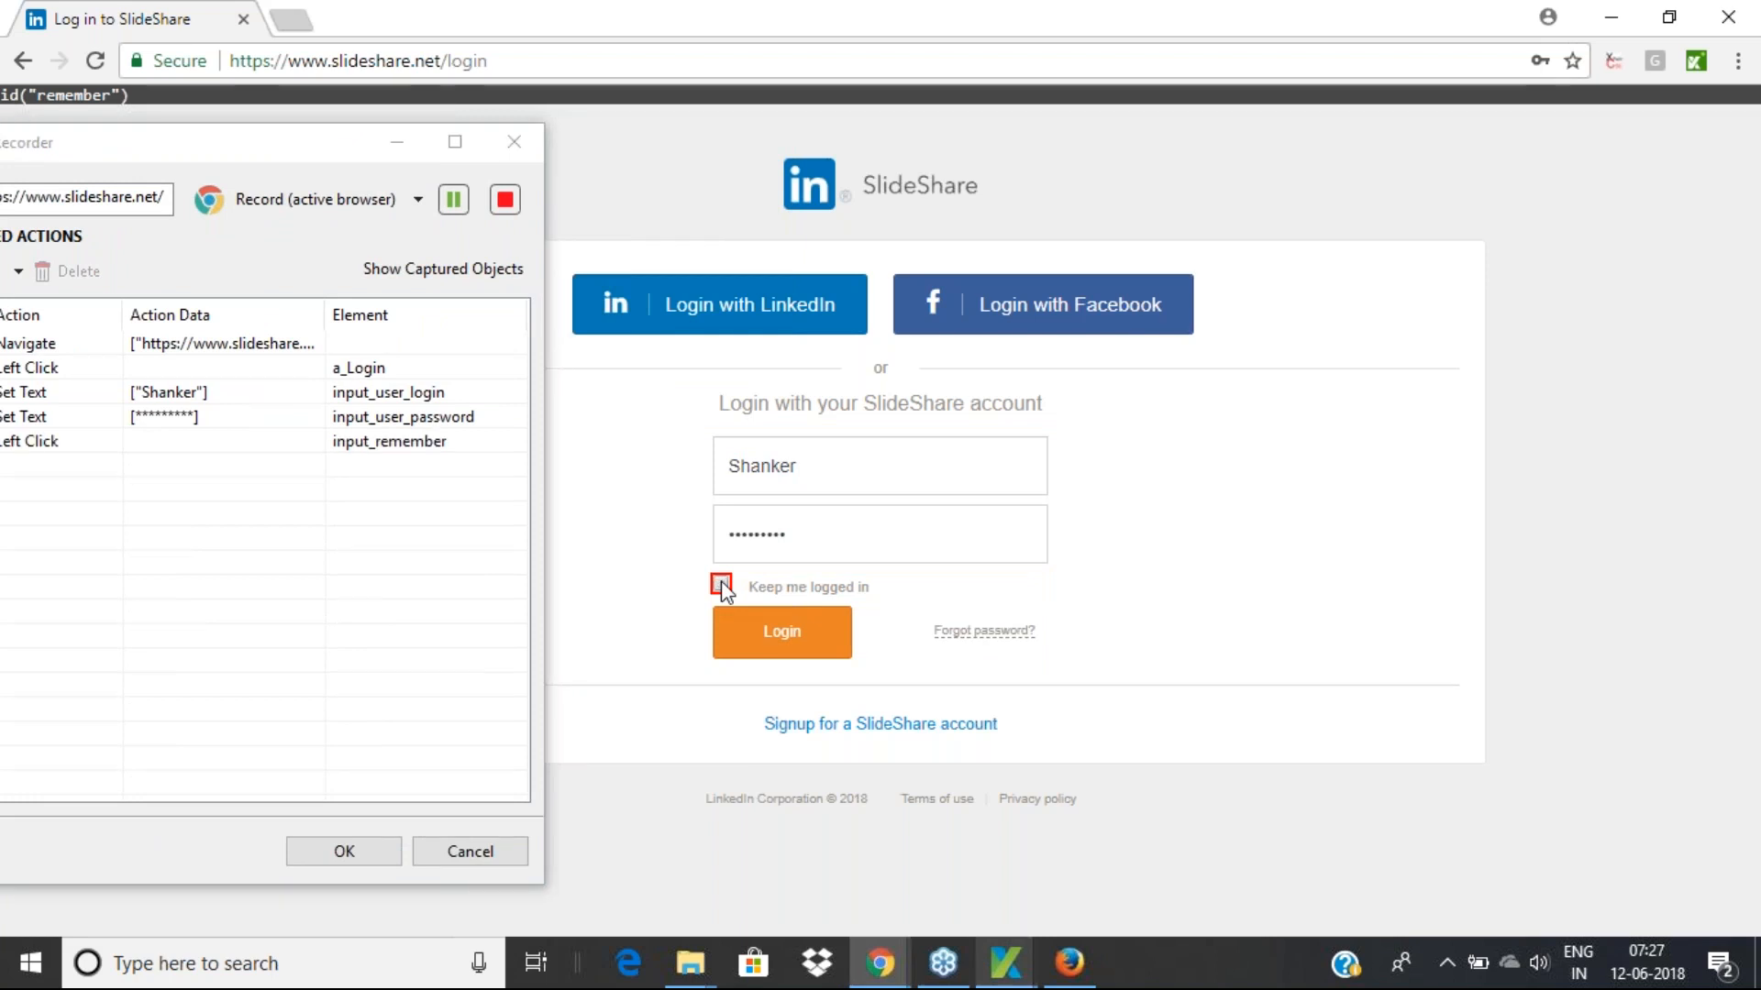
pyautogui.click(784, 638)
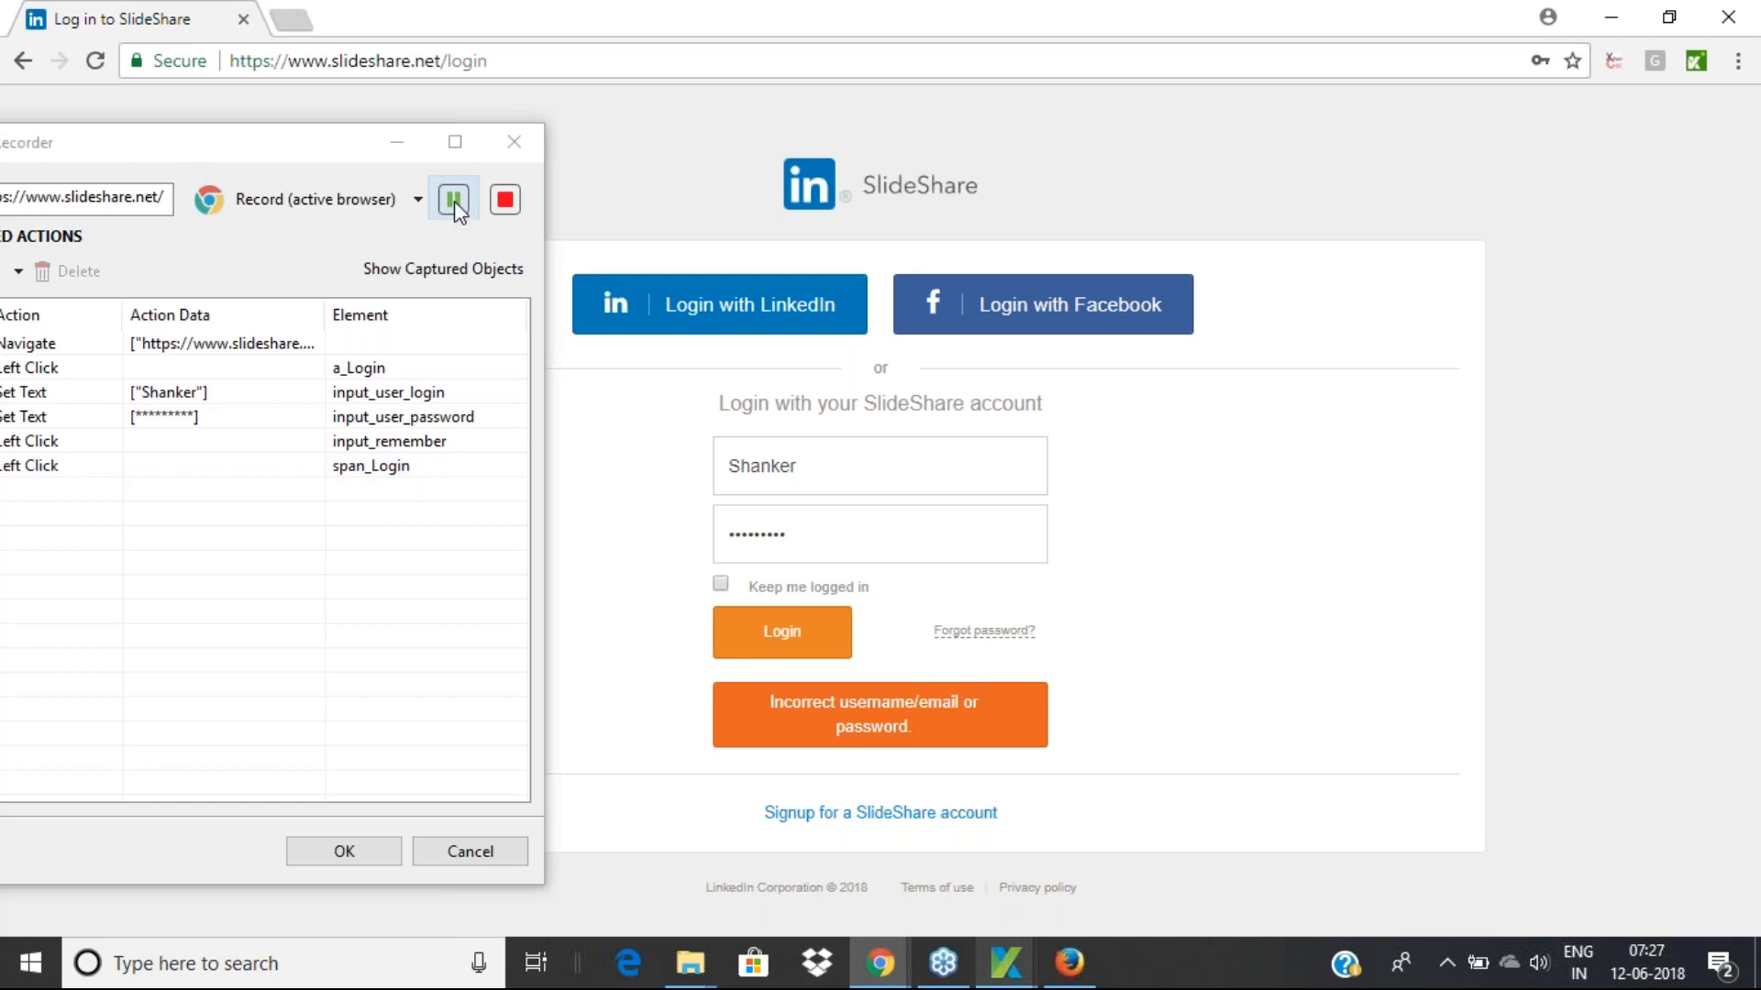
# Stop recording and select through the a_Login, Navigate and Set Text rows
pyautogui.click(503, 198)
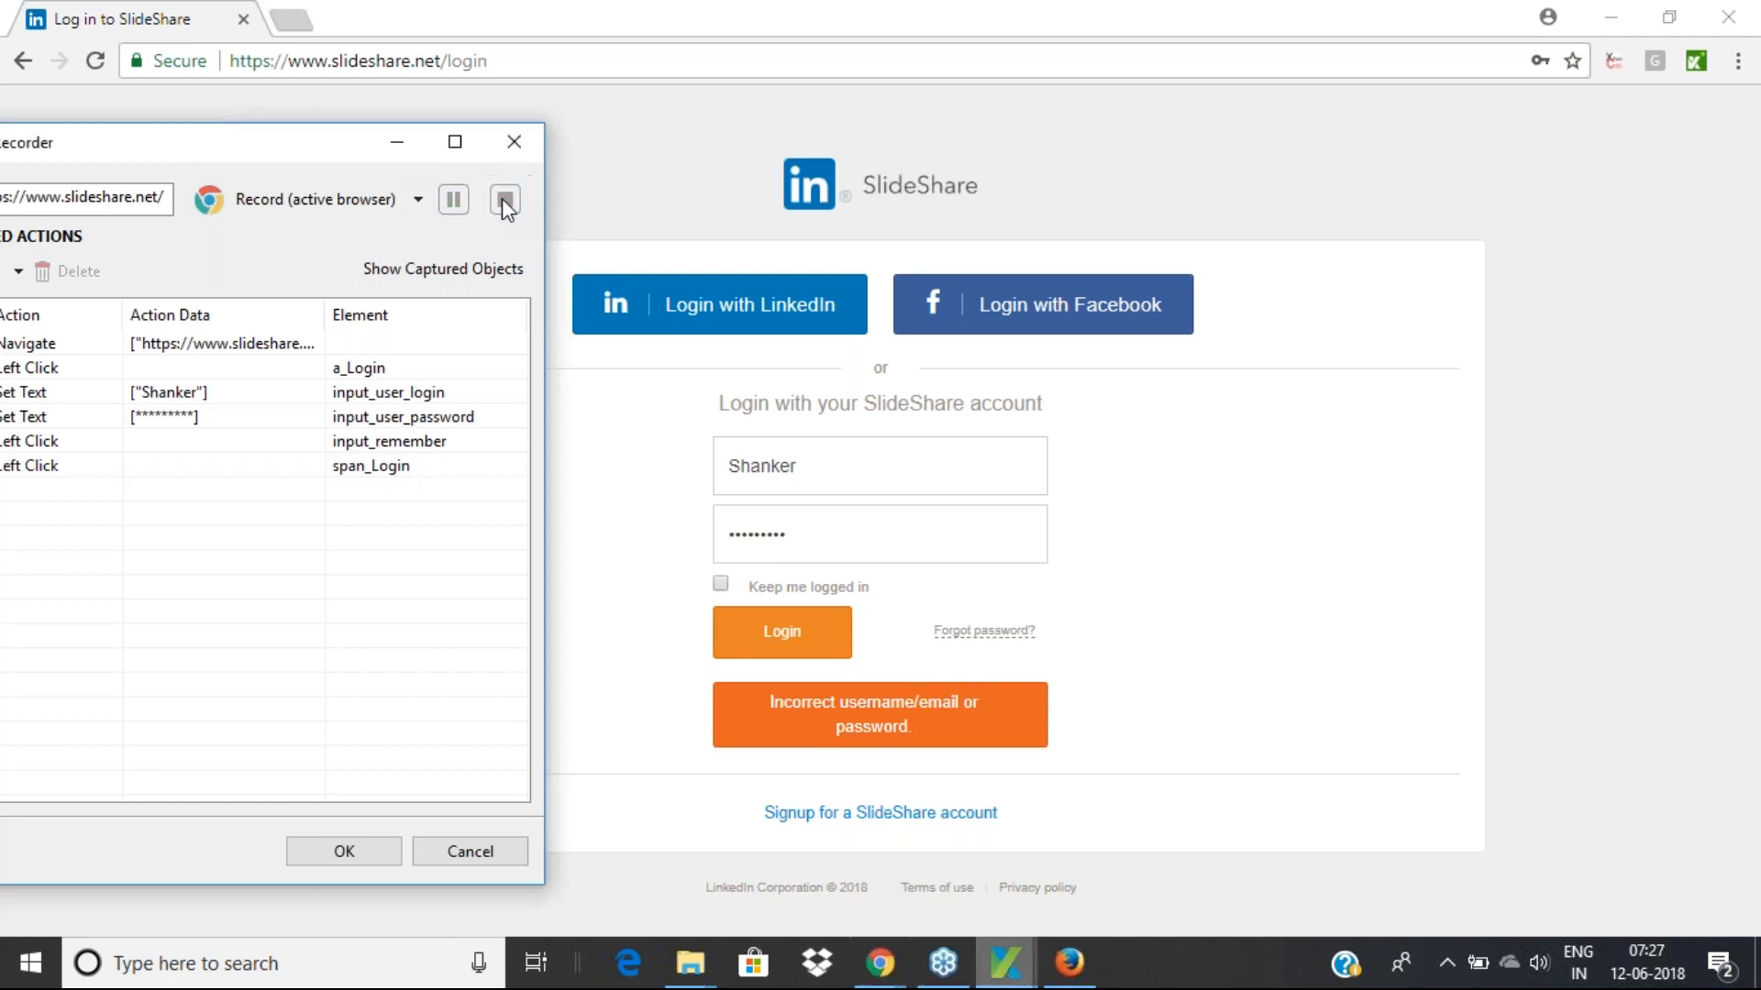
pyautogui.moveTo(313, 143); pyautogui.dragTo(726, 111)
pyautogui.click(444, 338)
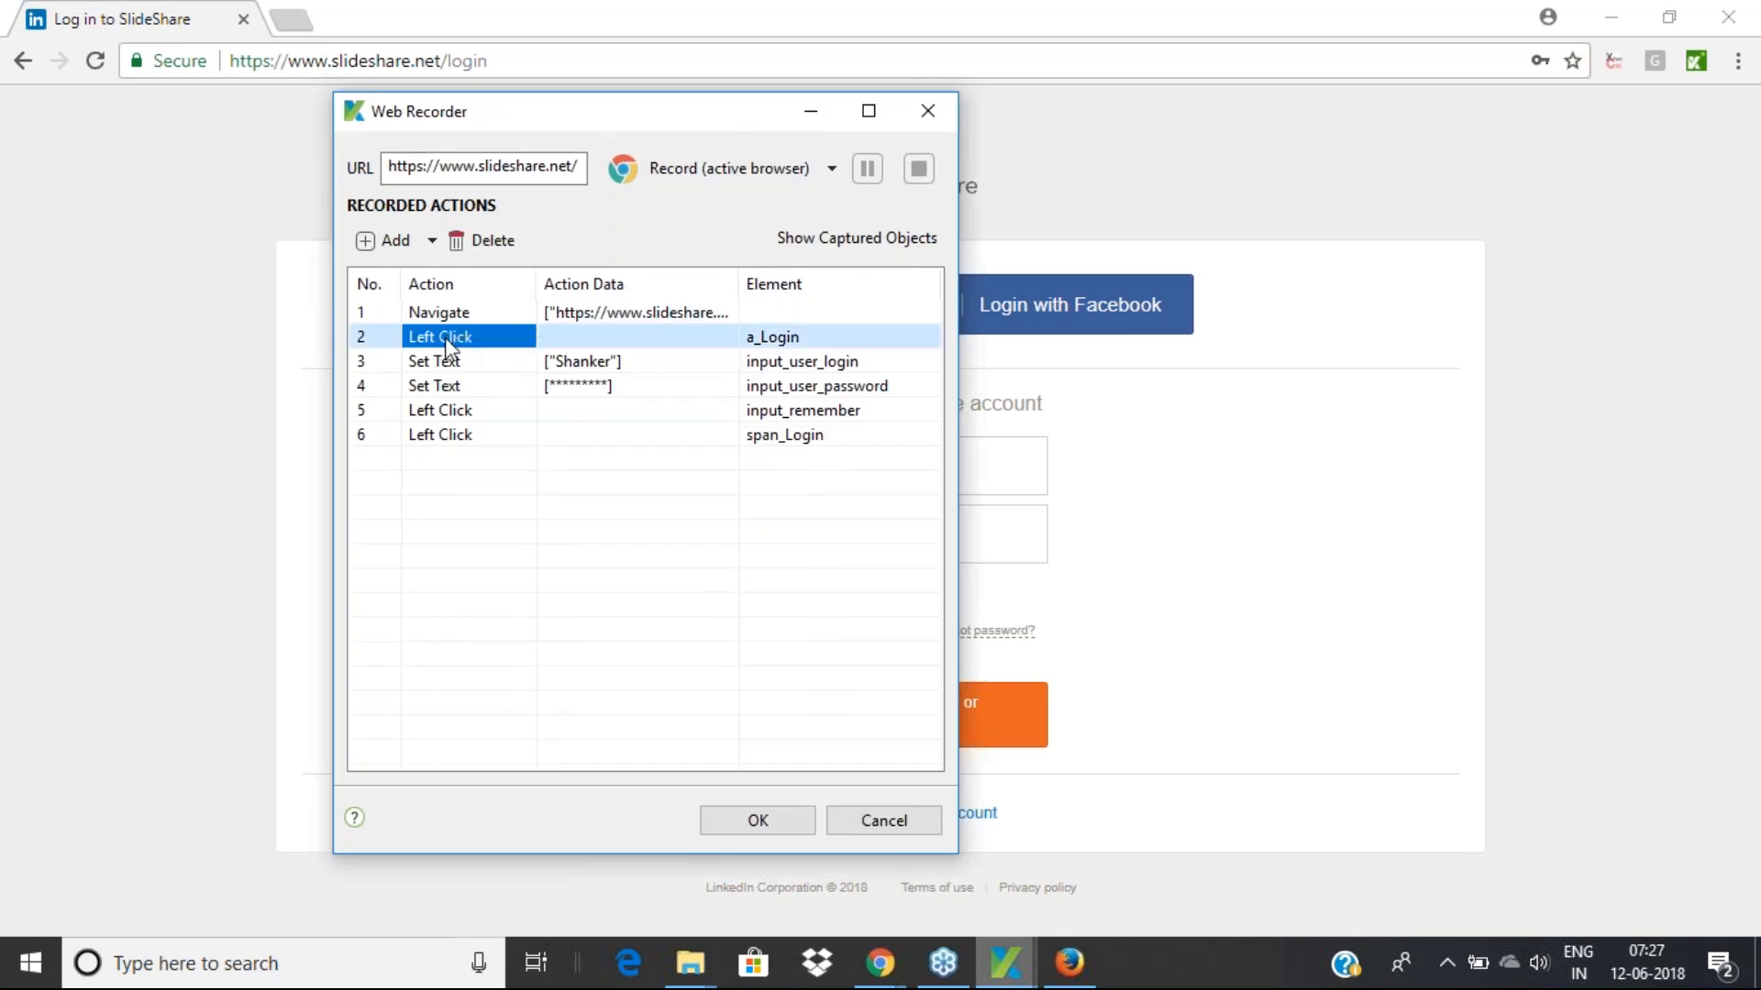
pyautogui.click(447, 311)
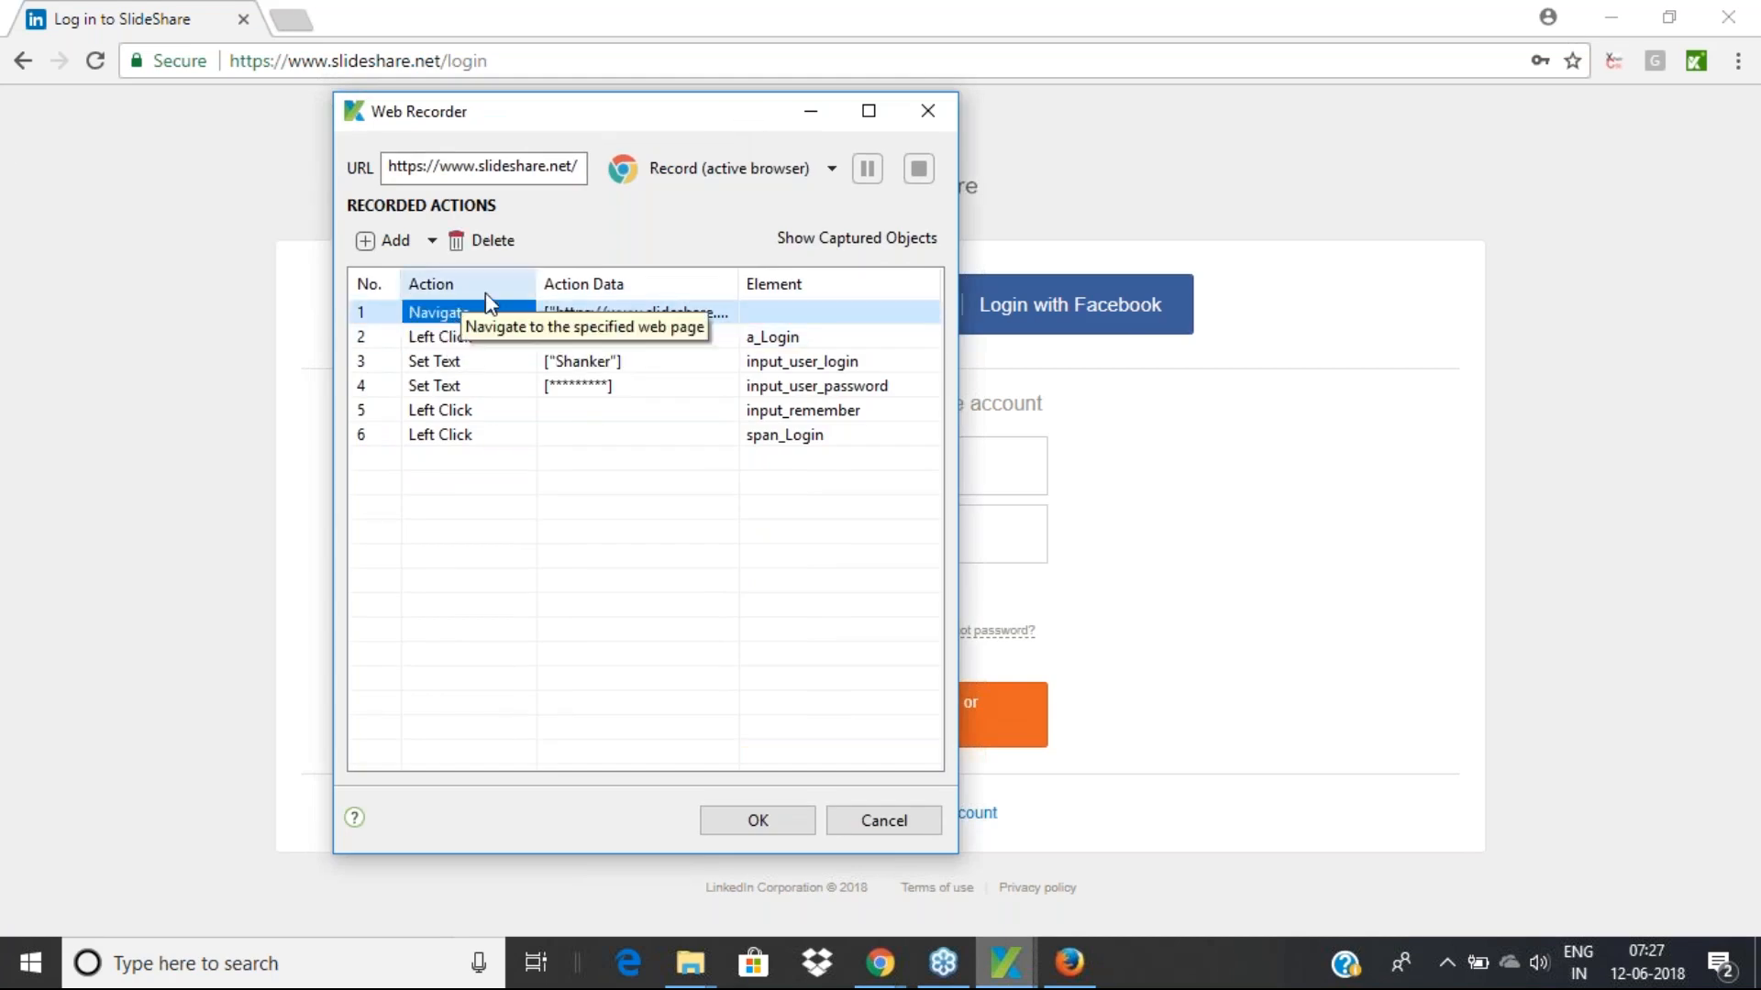
pyautogui.click(449, 340)
pyautogui.click(451, 363)
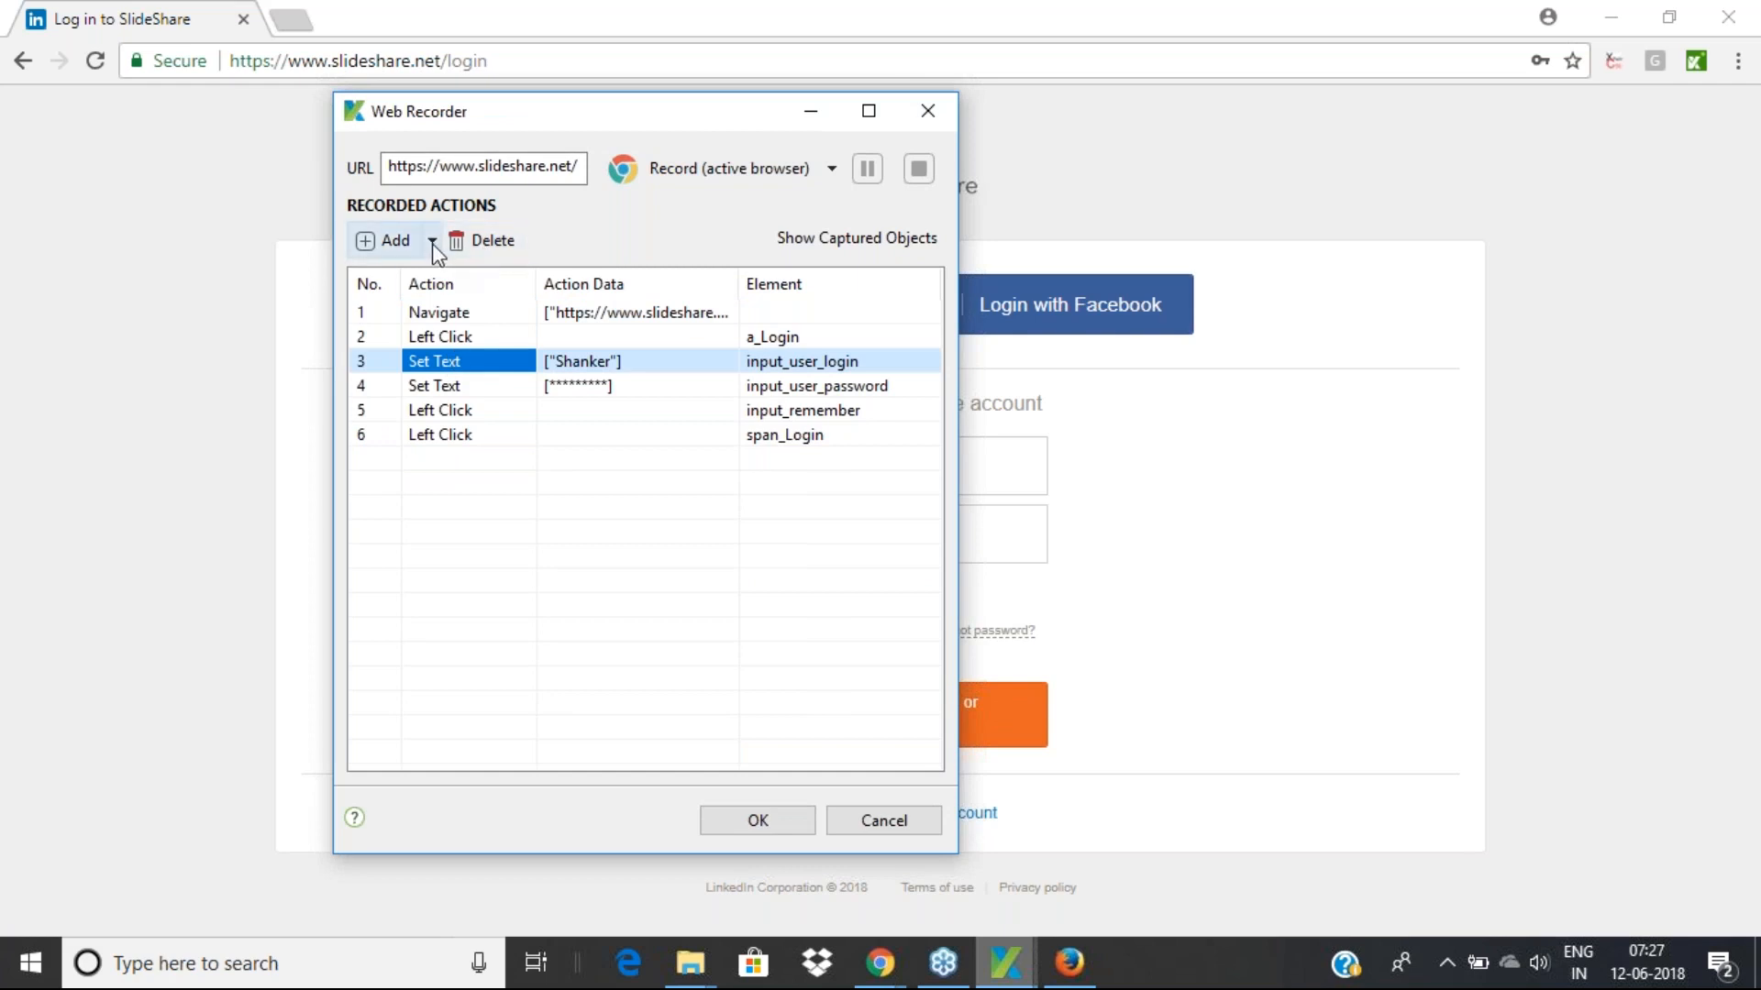
pyautogui.click(449, 337)
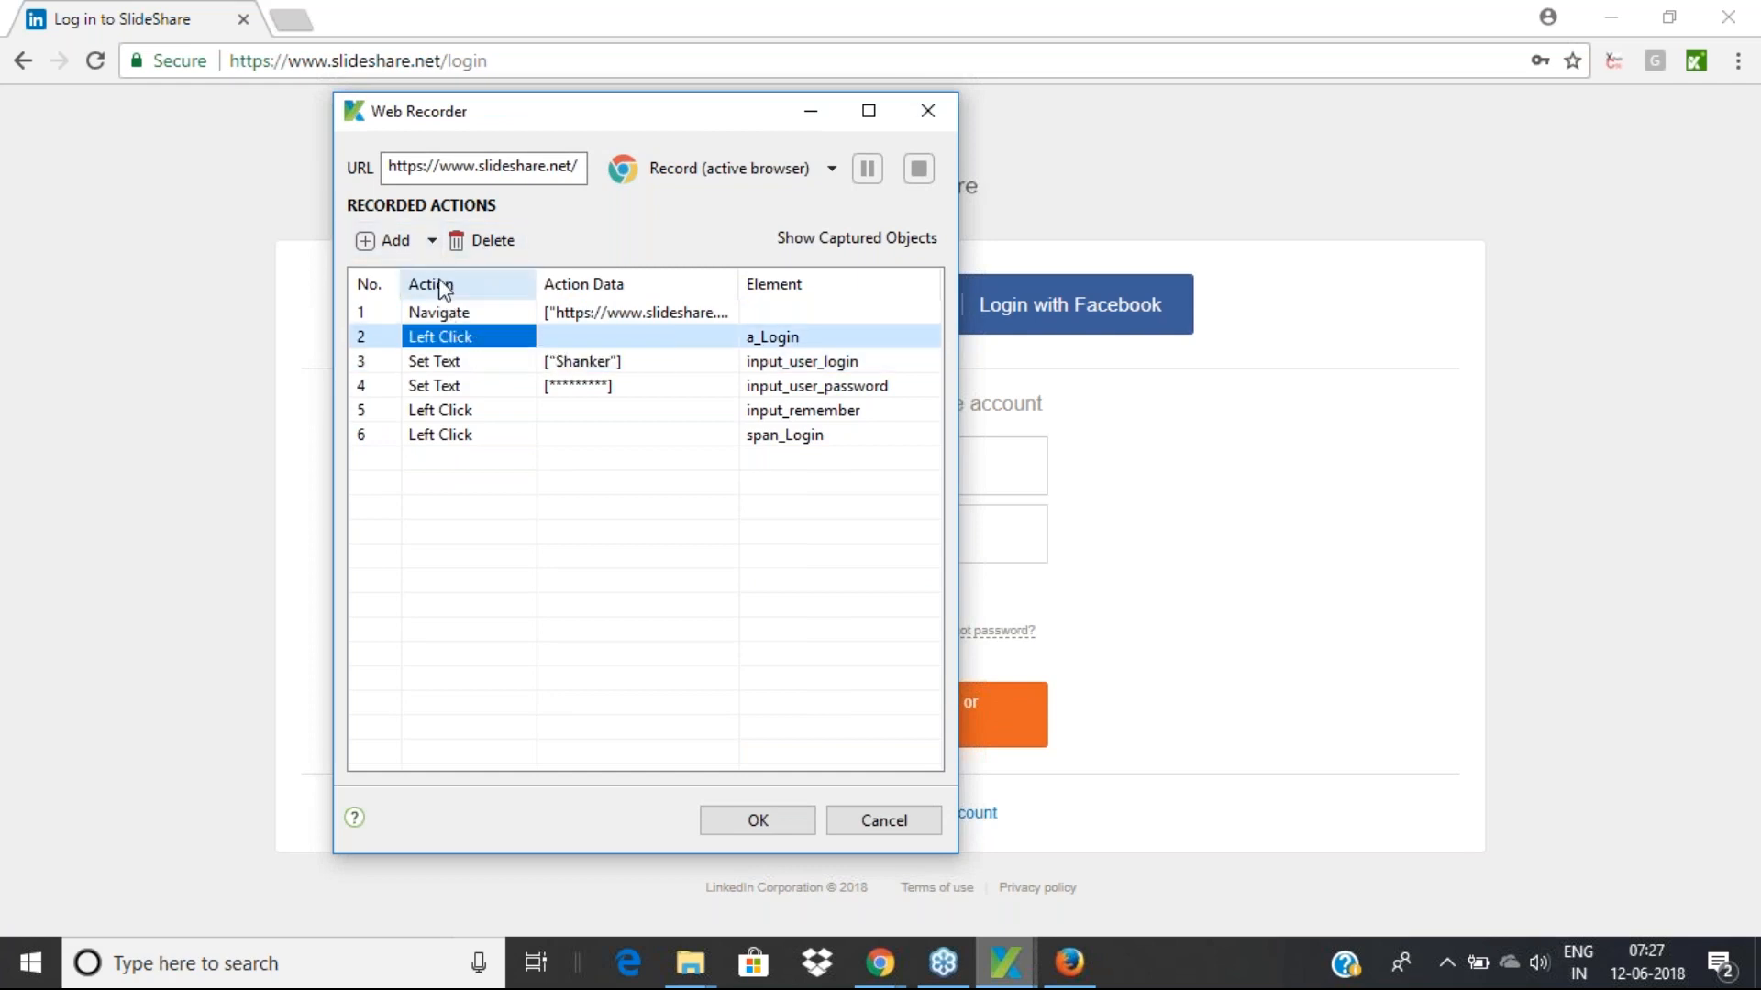
# Move the a_Login click above Navigate and accept the recorded actions
pyautogui.click(432, 242)
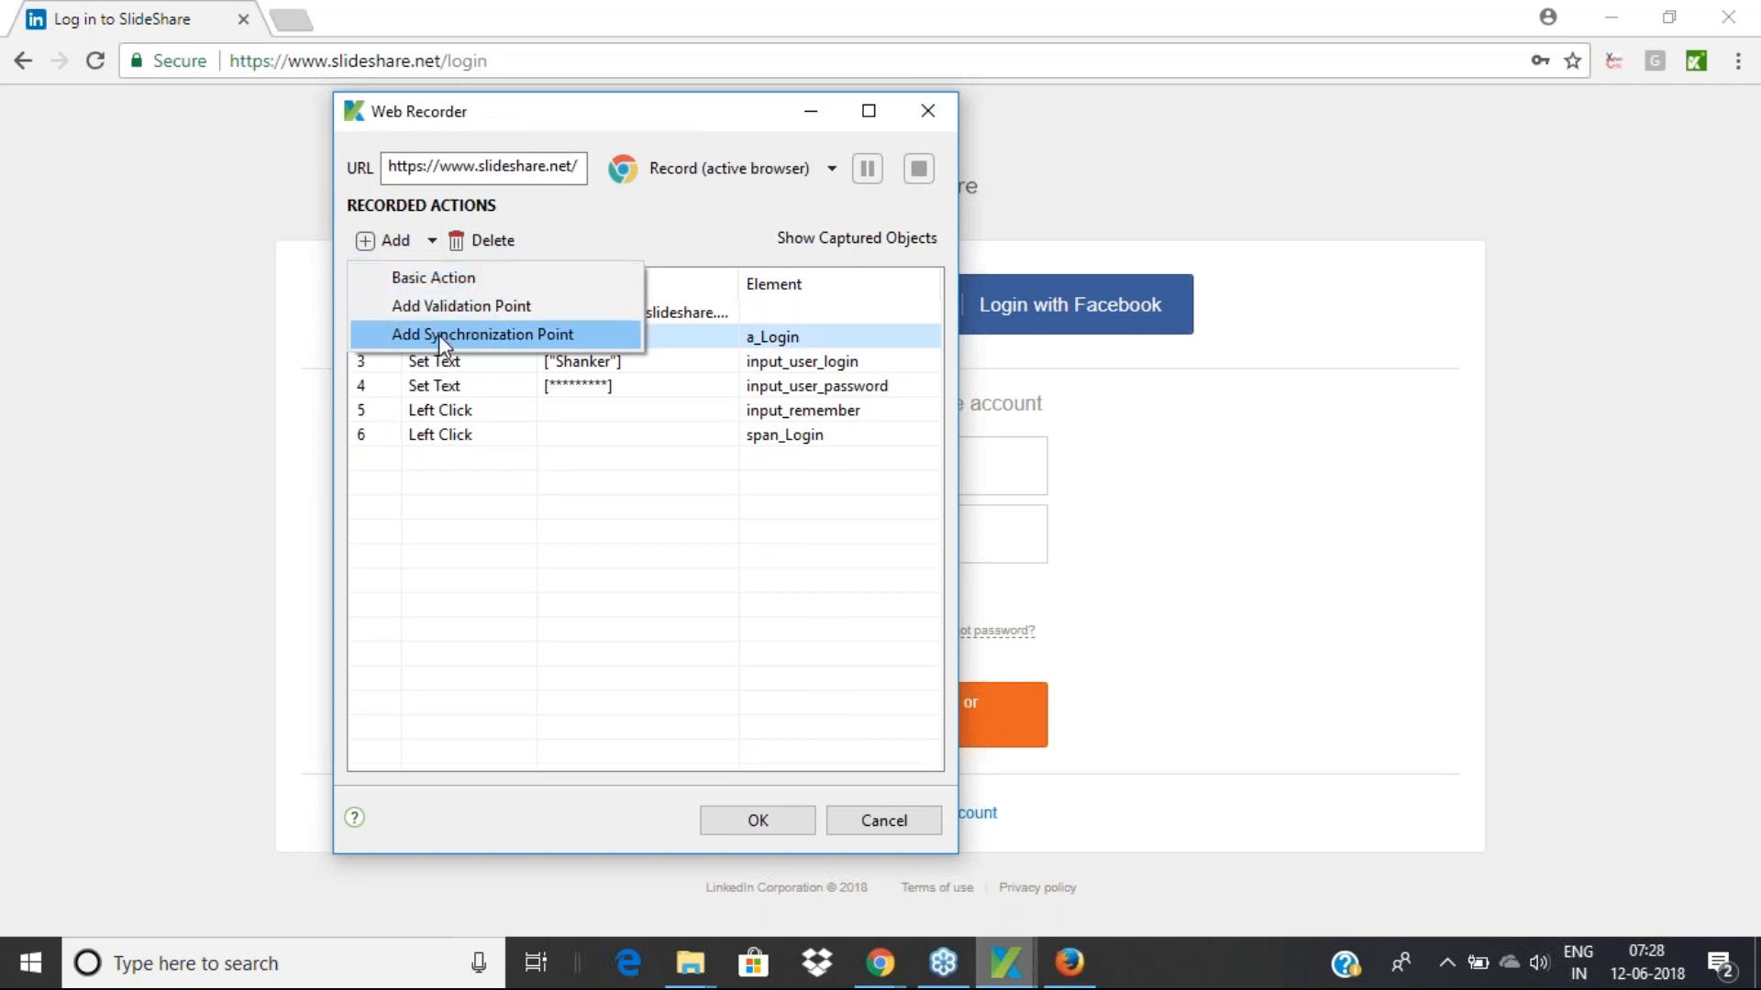
pyautogui.click(441, 372)
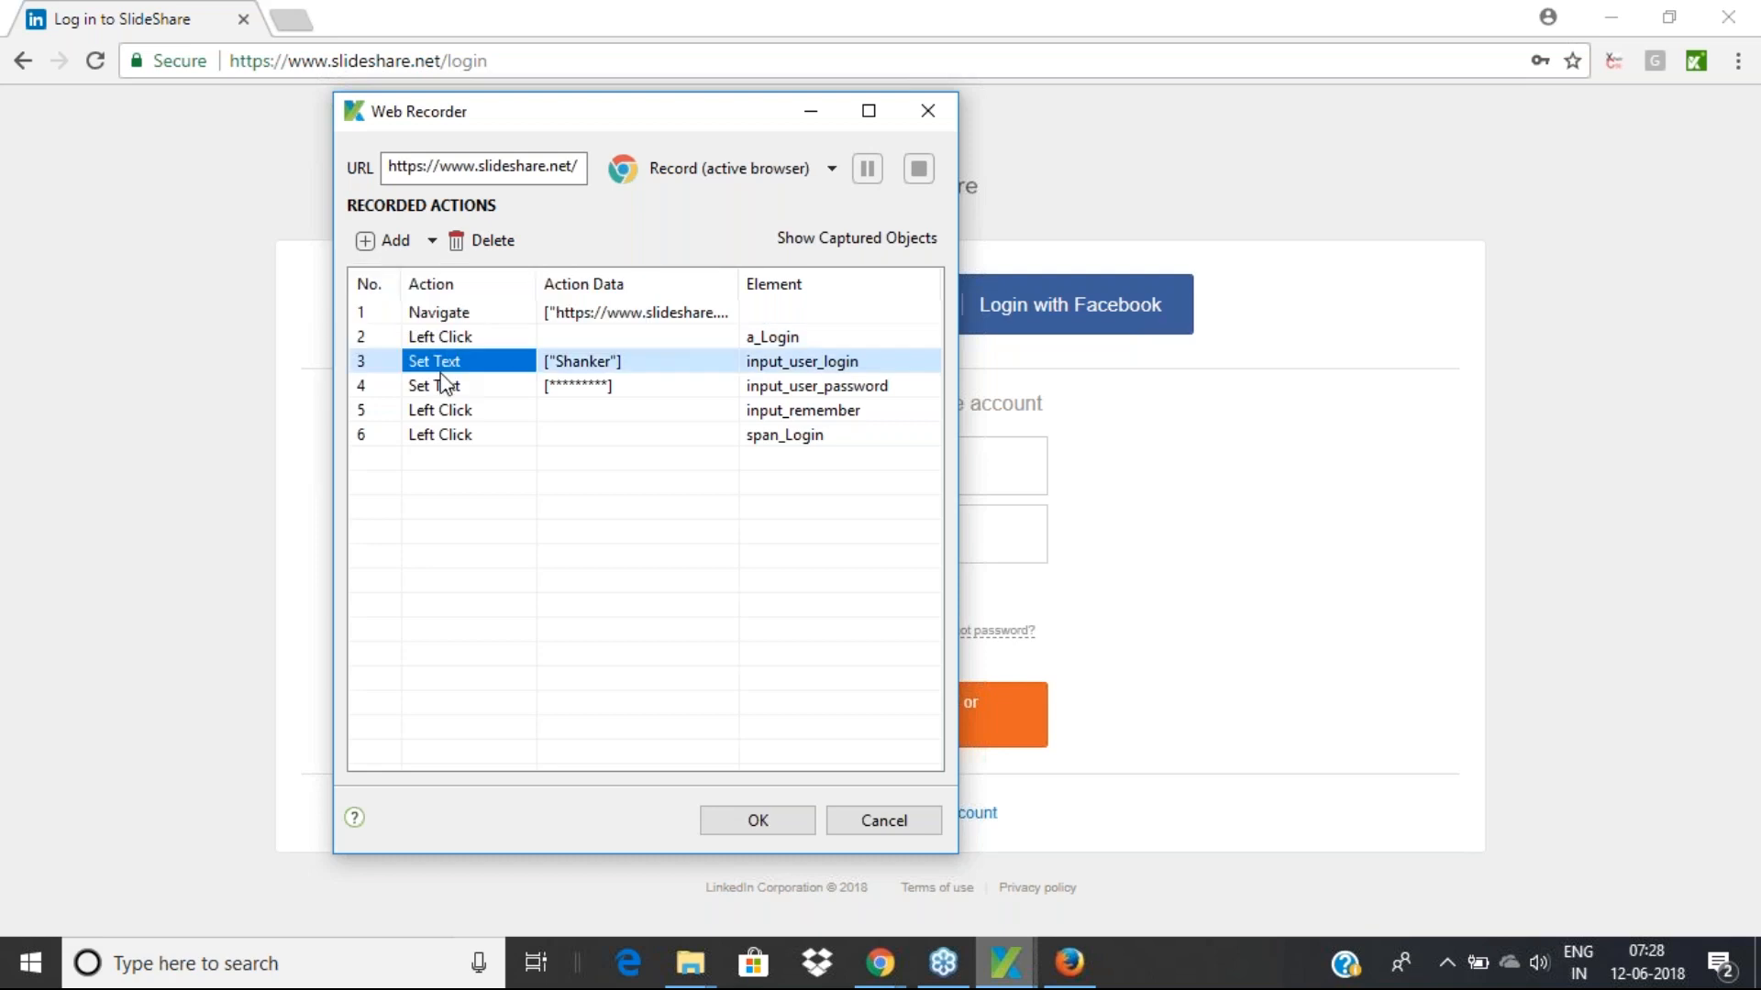
pyautogui.moveTo(447, 333); pyautogui.dragTo(446, 312)
pyautogui.click(442, 413)
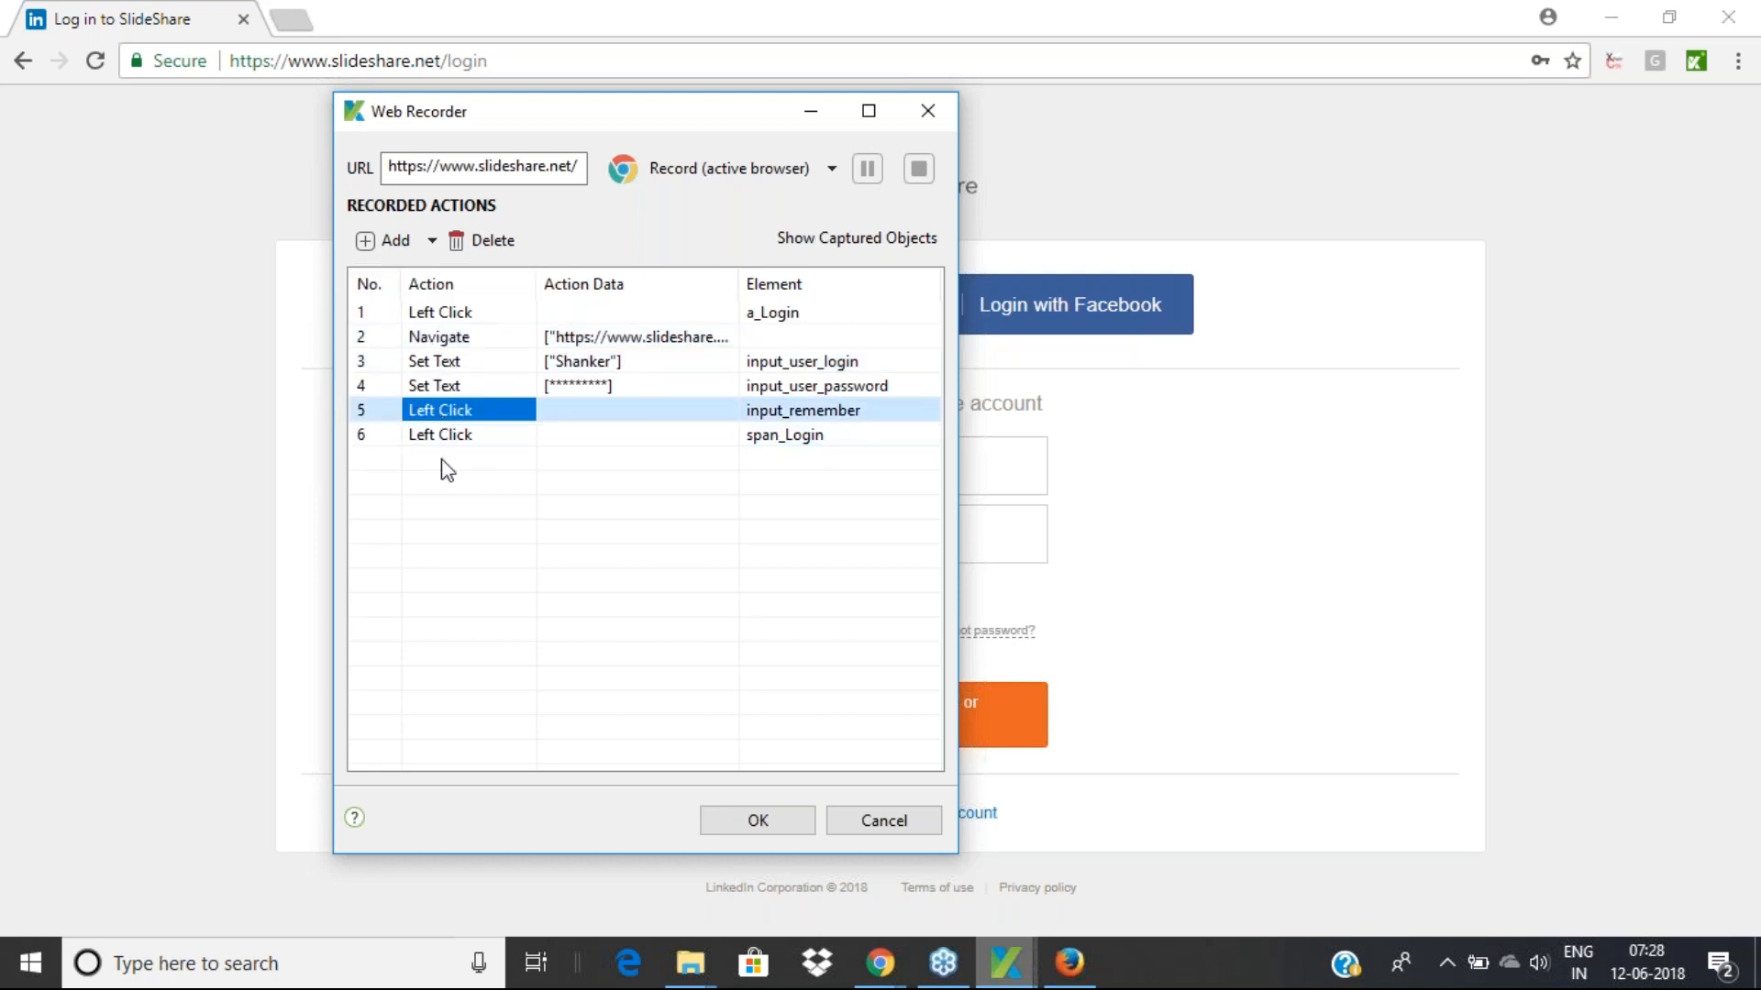
pyautogui.click(741, 821)
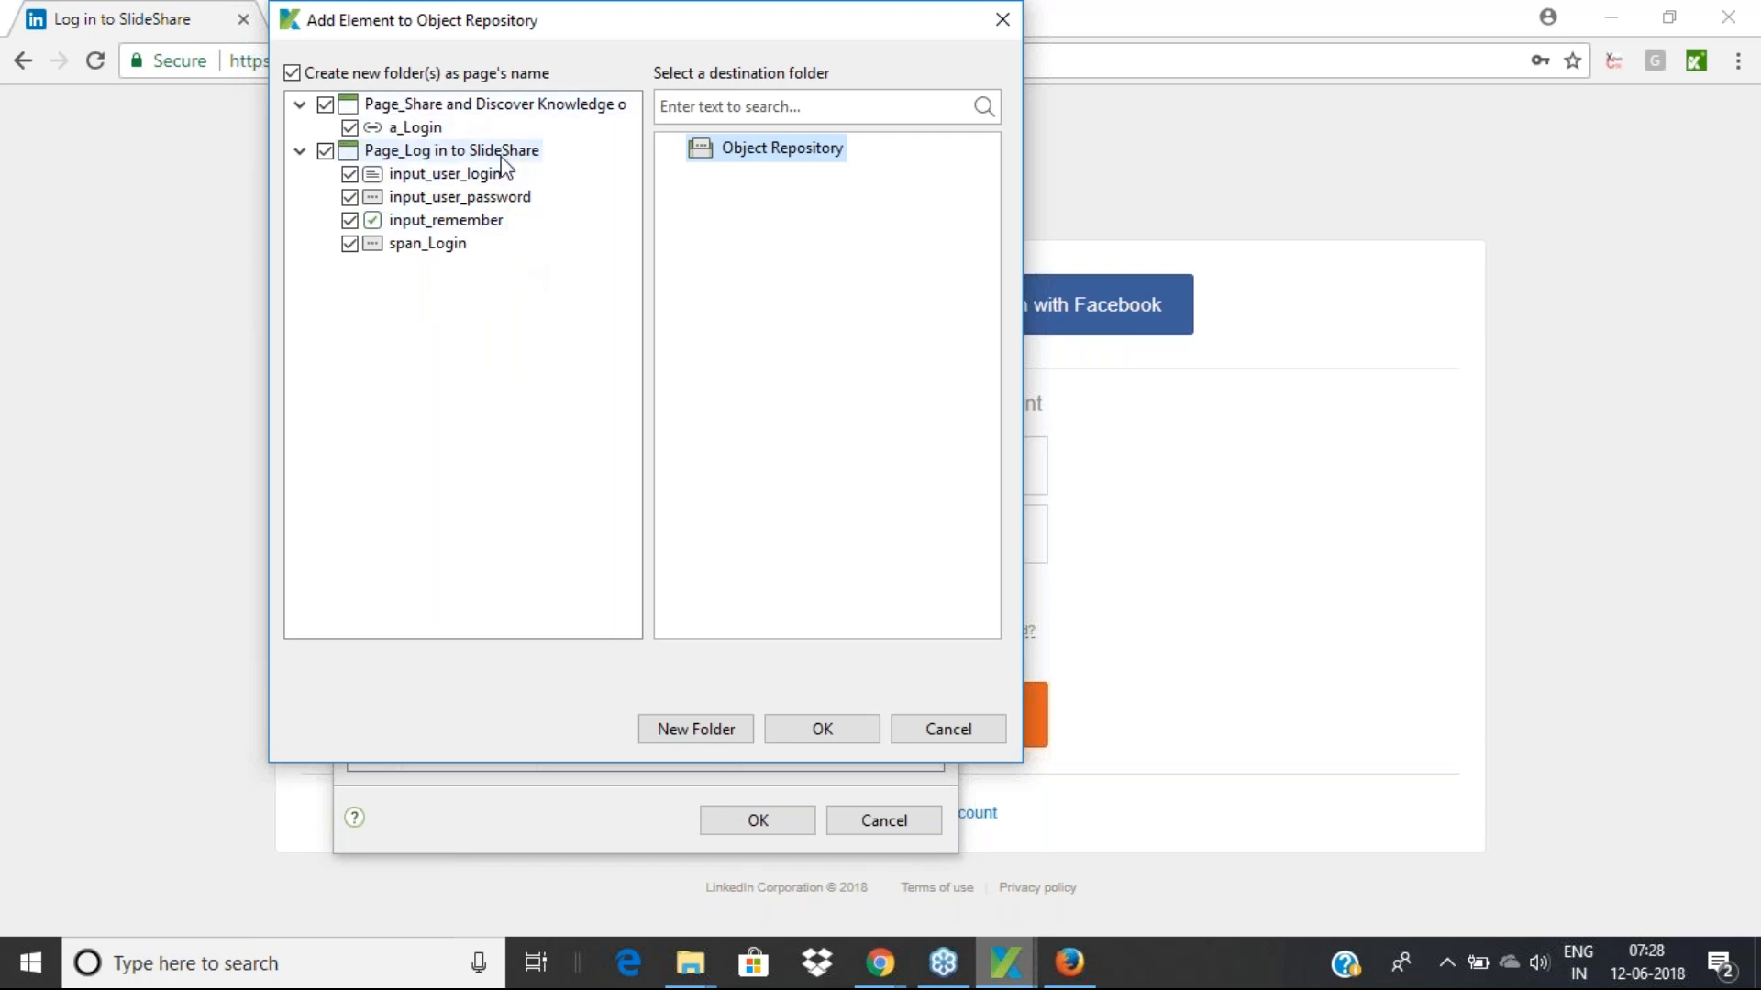
# Review input_user_login and the other elements in the Page_Log in to SlideShare folder
pyautogui.click(462, 154)
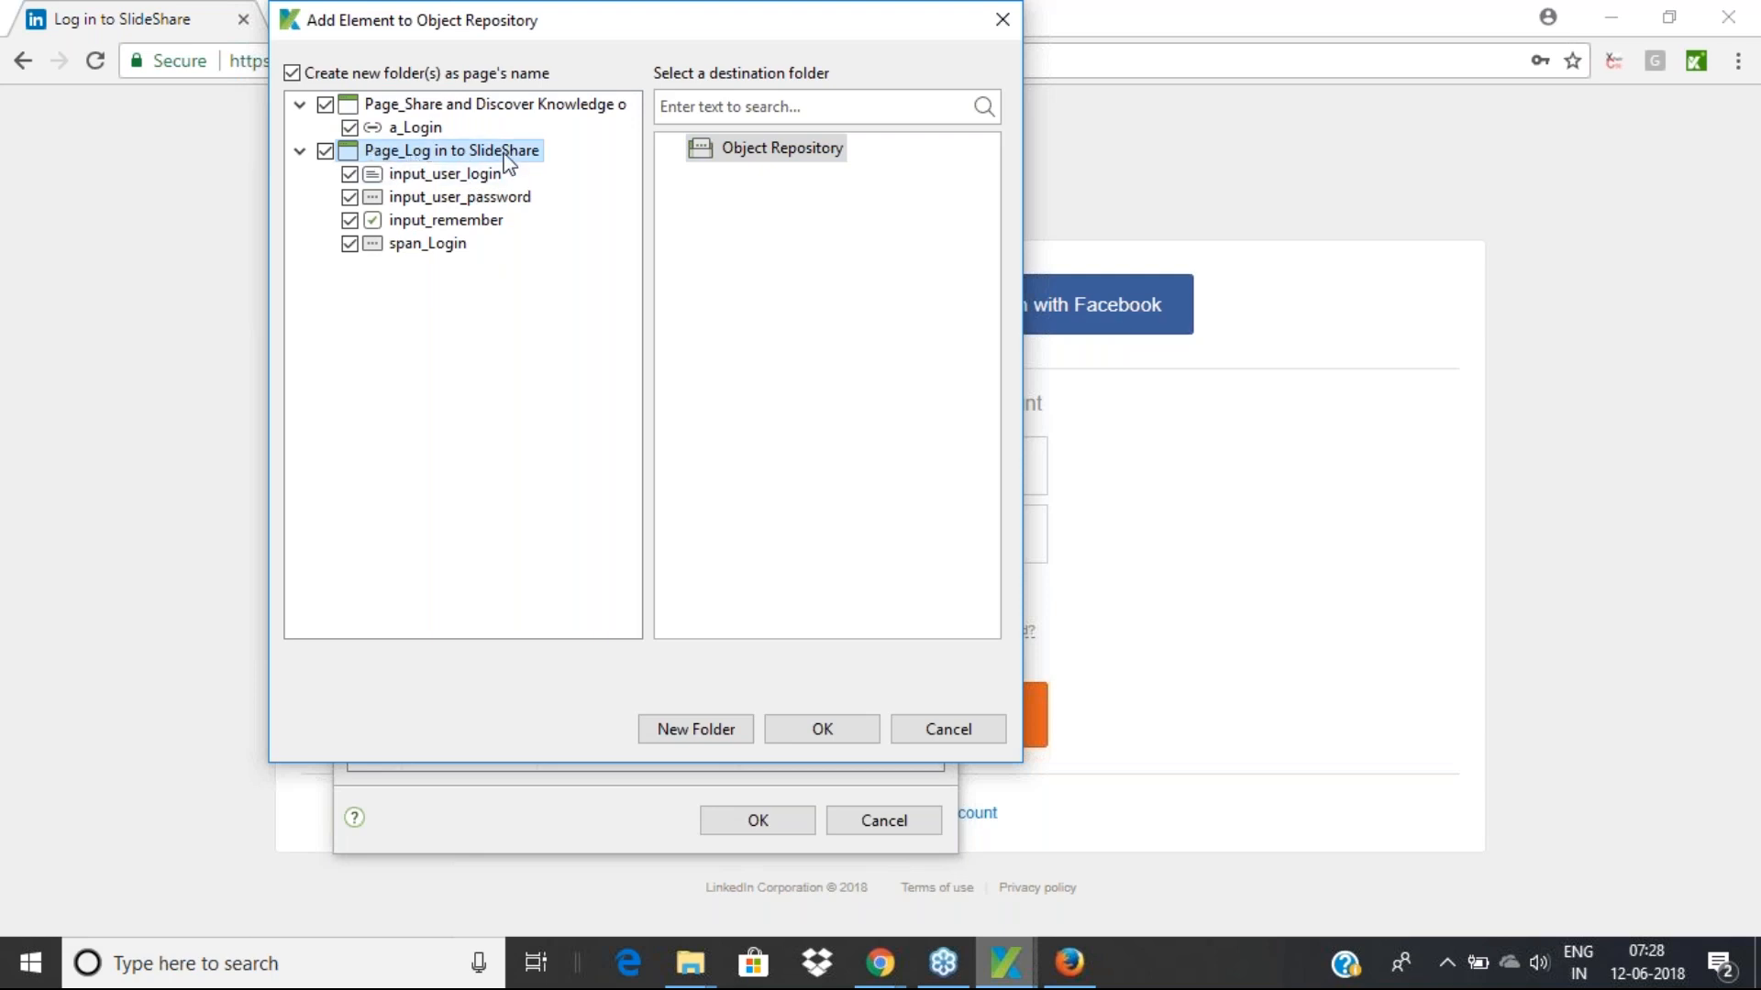
pyautogui.click(444, 177)
pyautogui.click(443, 221)
pyautogui.click(438, 244)
pyautogui.click(447, 220)
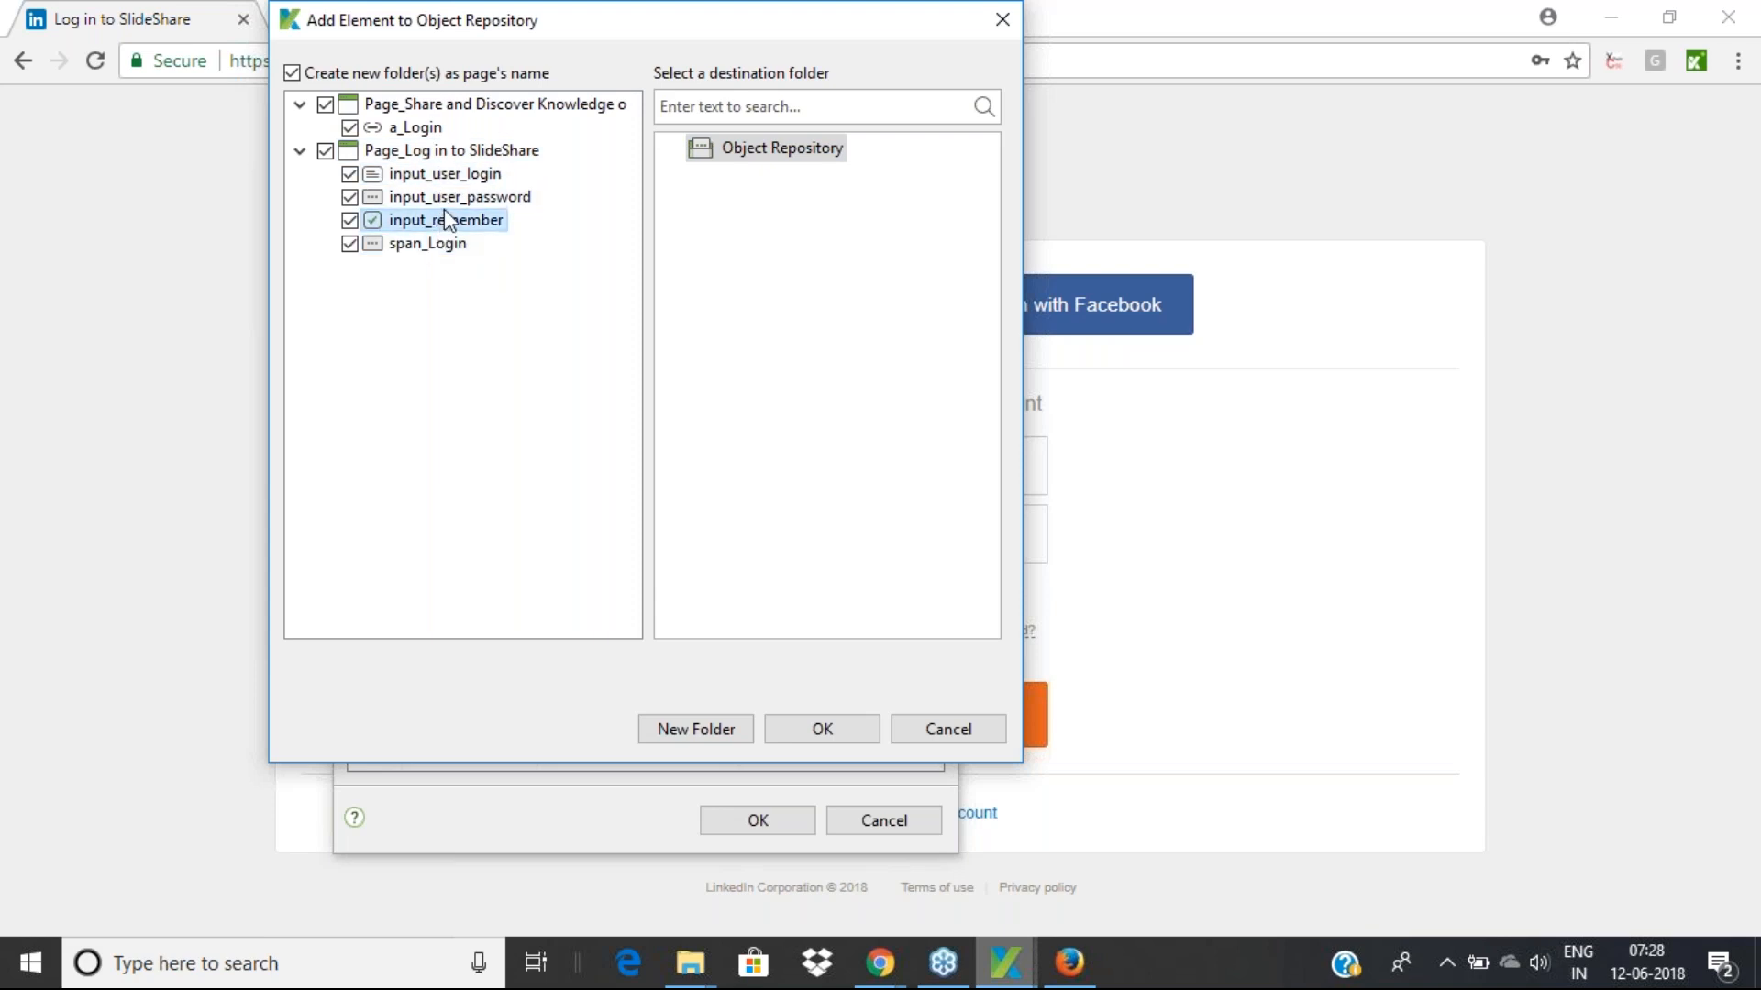
pyautogui.click(459, 197)
pyautogui.click(459, 174)
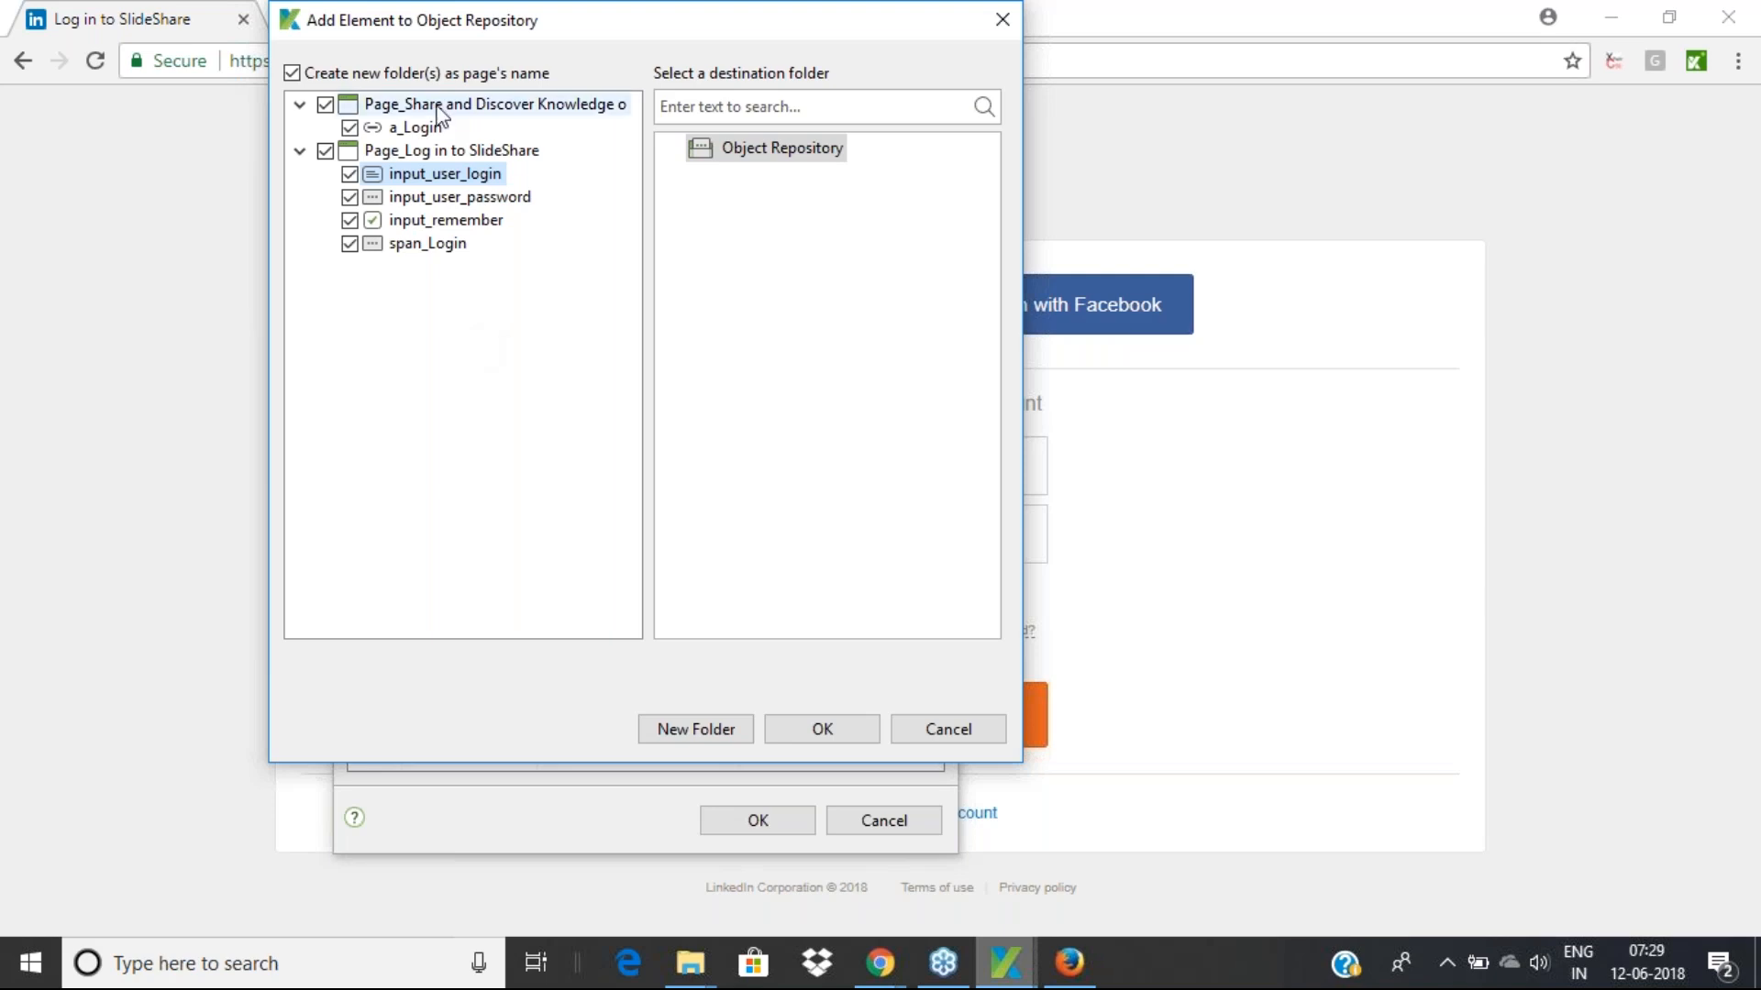
# Check the a_Login page folder, then save all elements into Object Repository
pyautogui.click(483, 103)
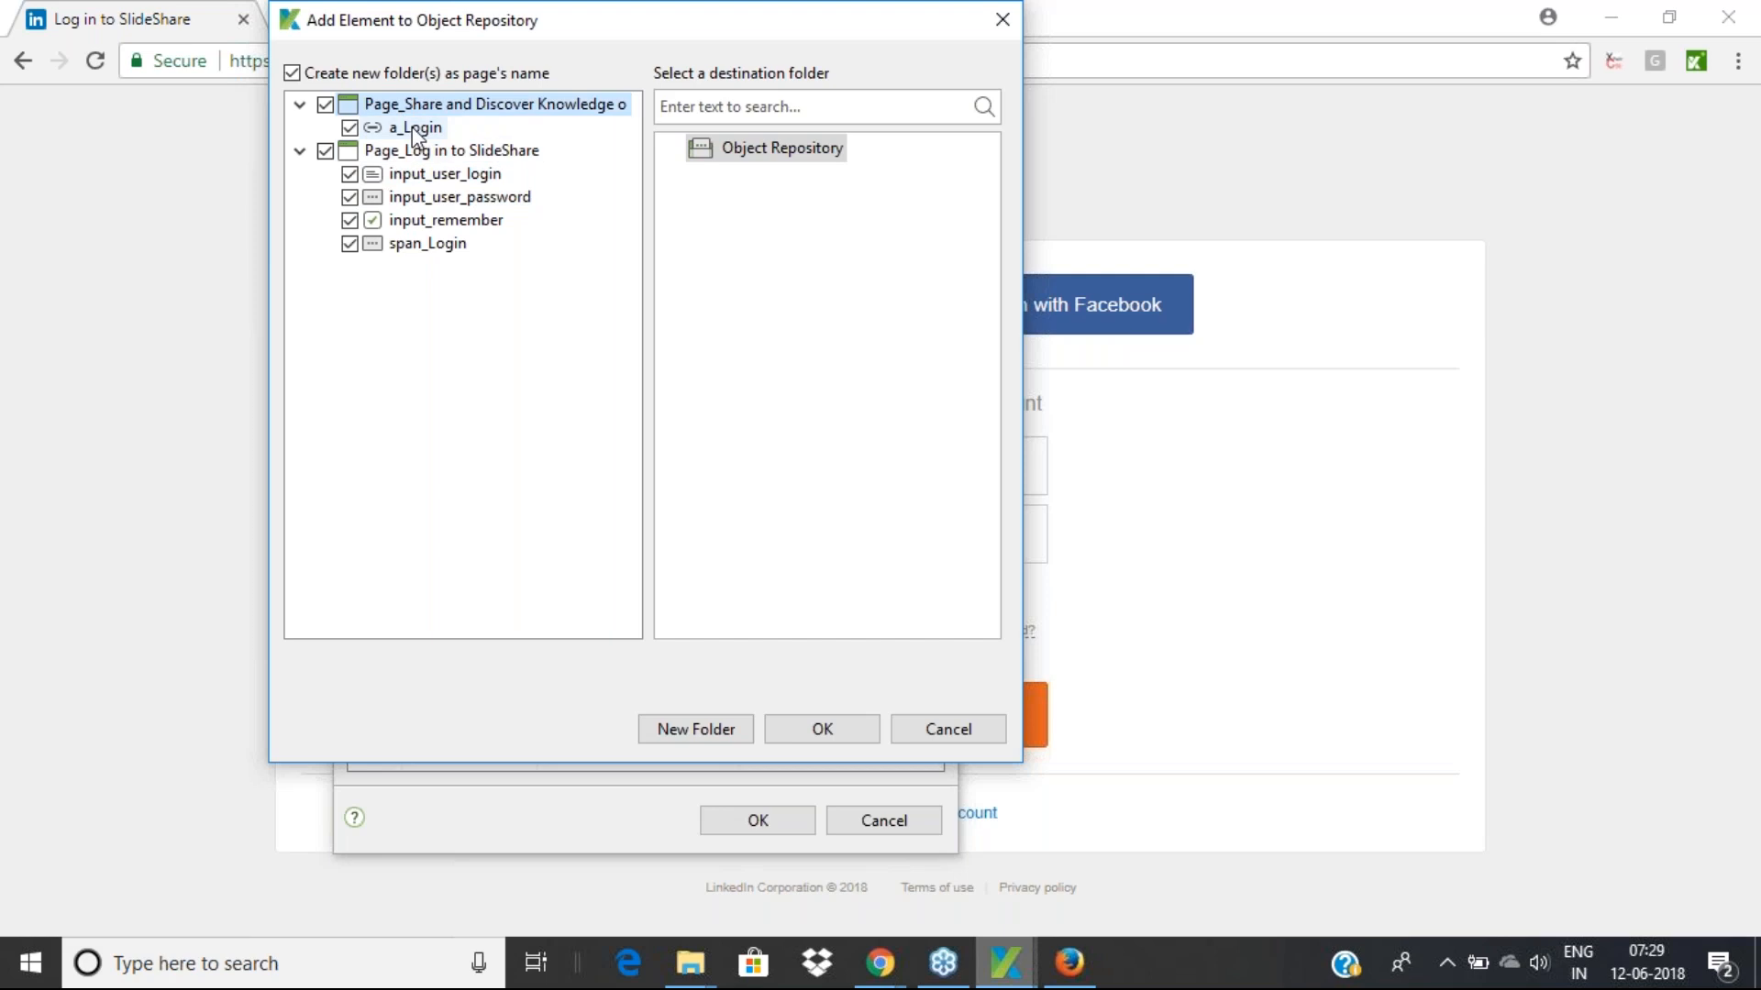
pyautogui.click(413, 128)
pyautogui.click(412, 107)
pyautogui.click(414, 151)
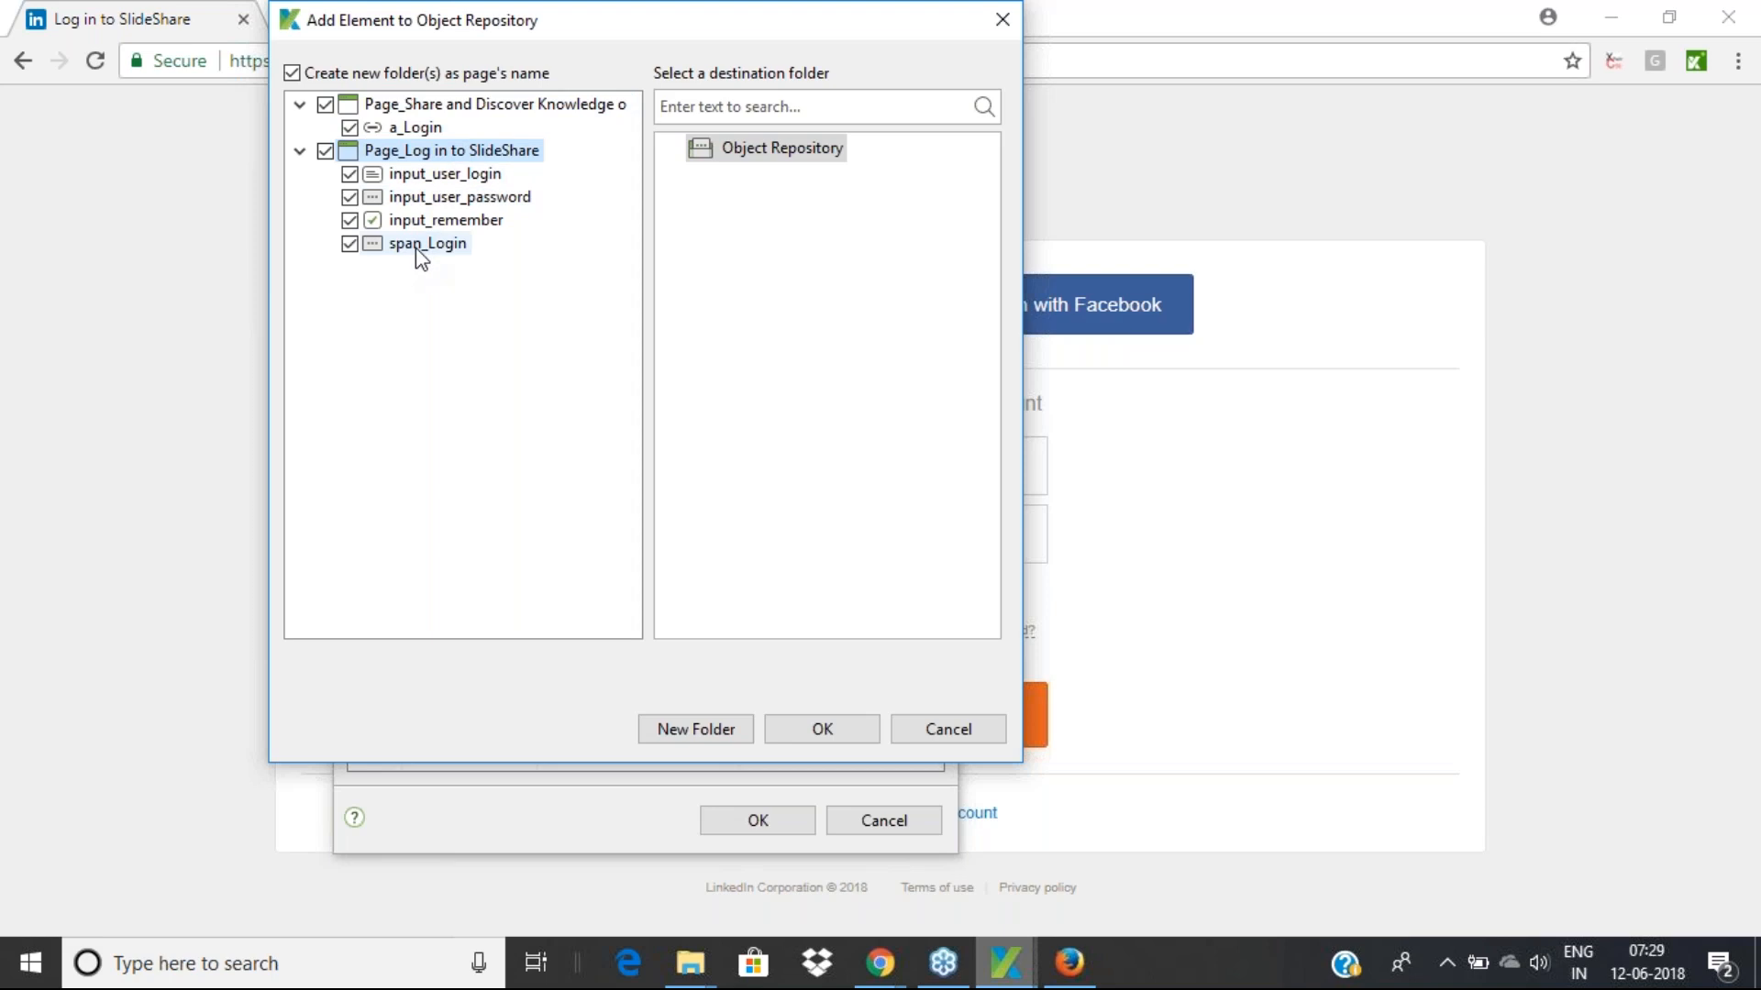
pyautogui.click(756, 151)
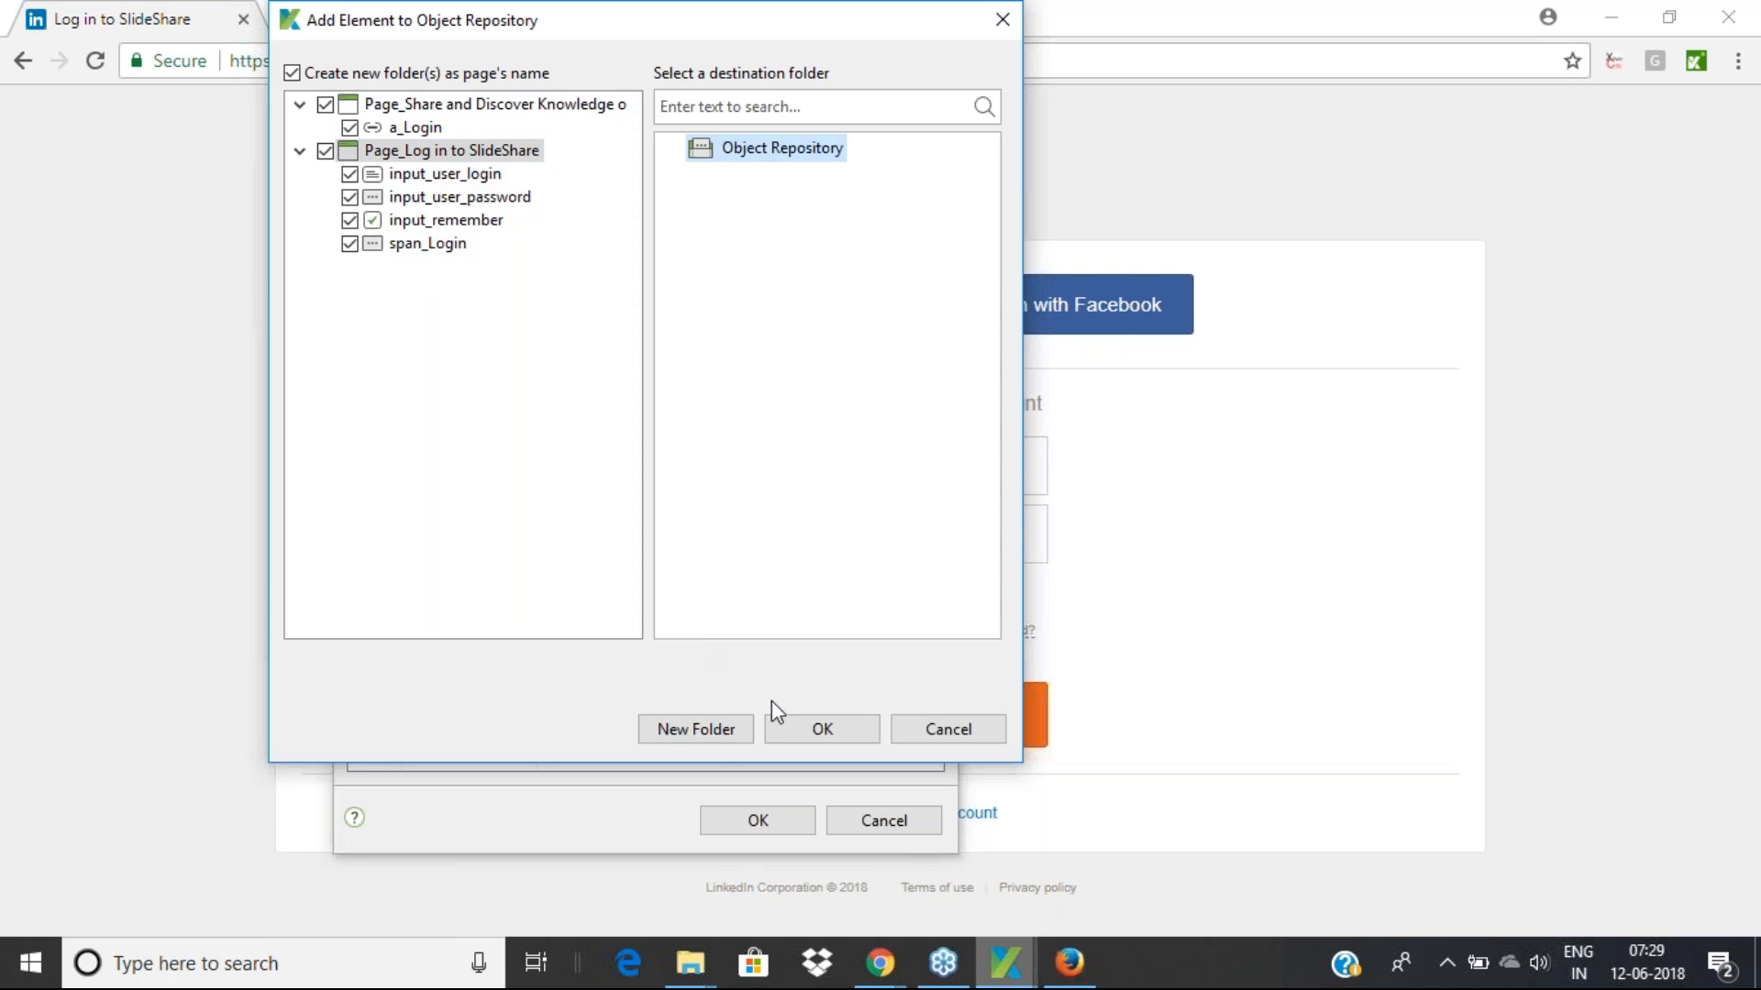
pyautogui.click(812, 719)
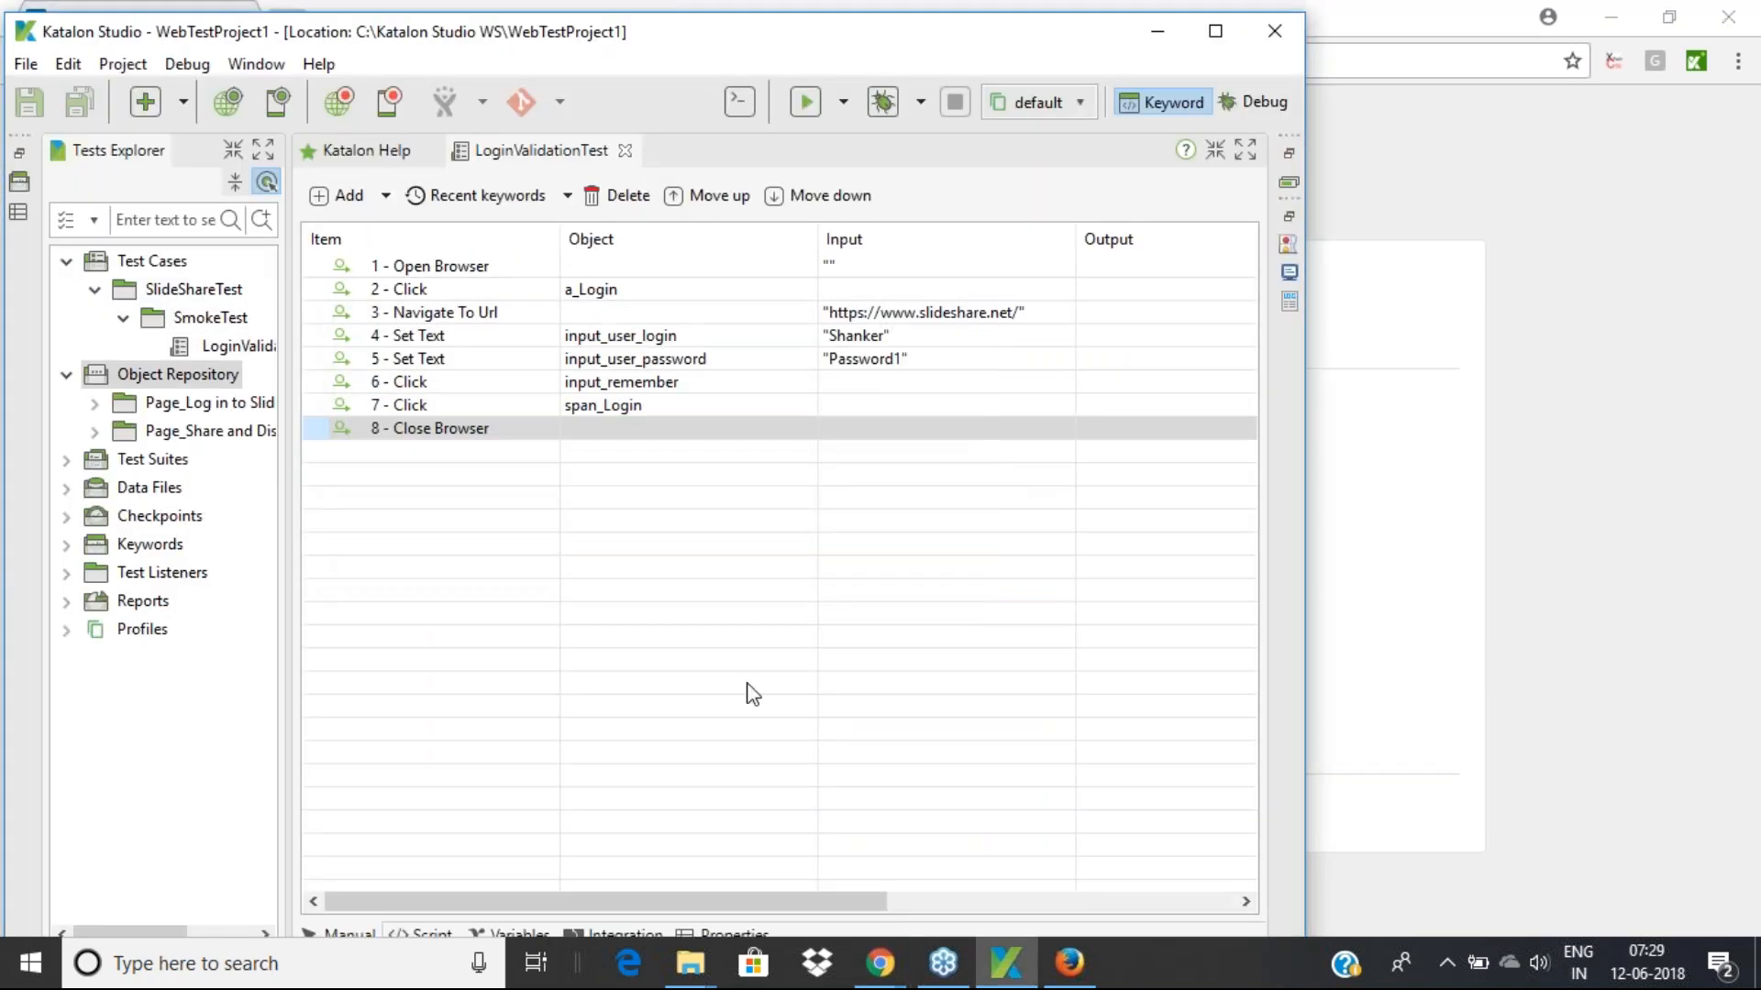
# Expand both Page_ folders under Object Repository and open input_remember's context menu
pyautogui.click(165, 383)
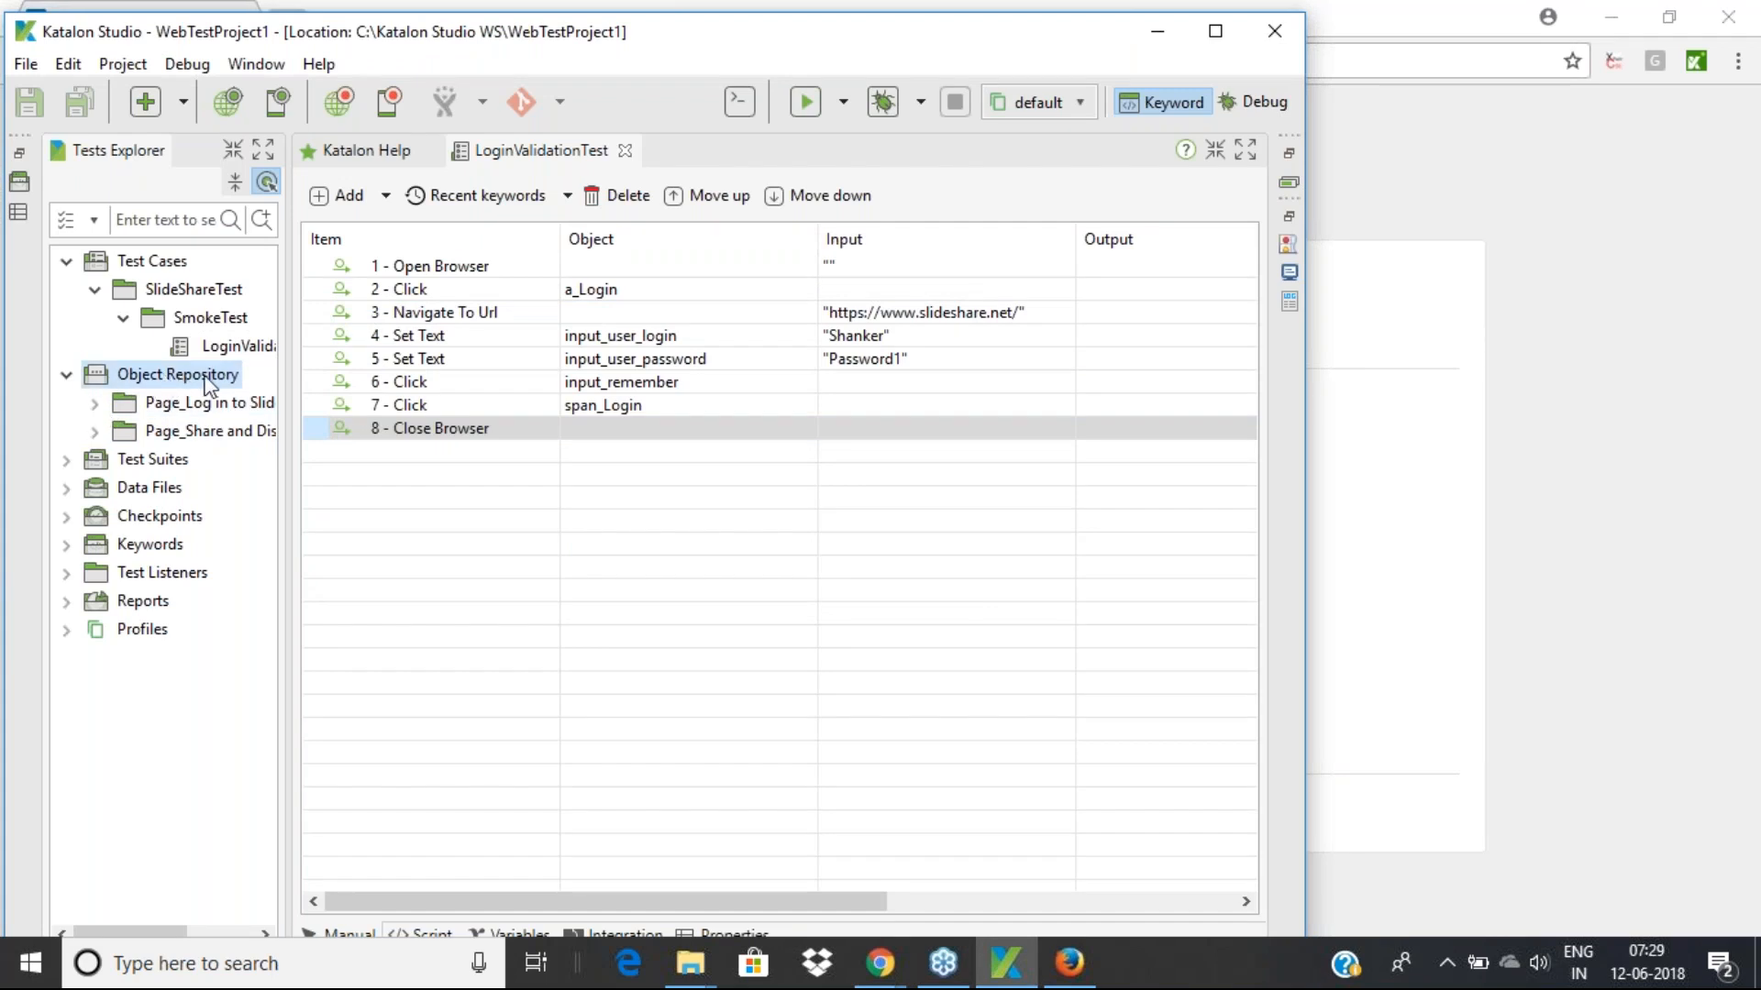
pyautogui.click(94, 403)
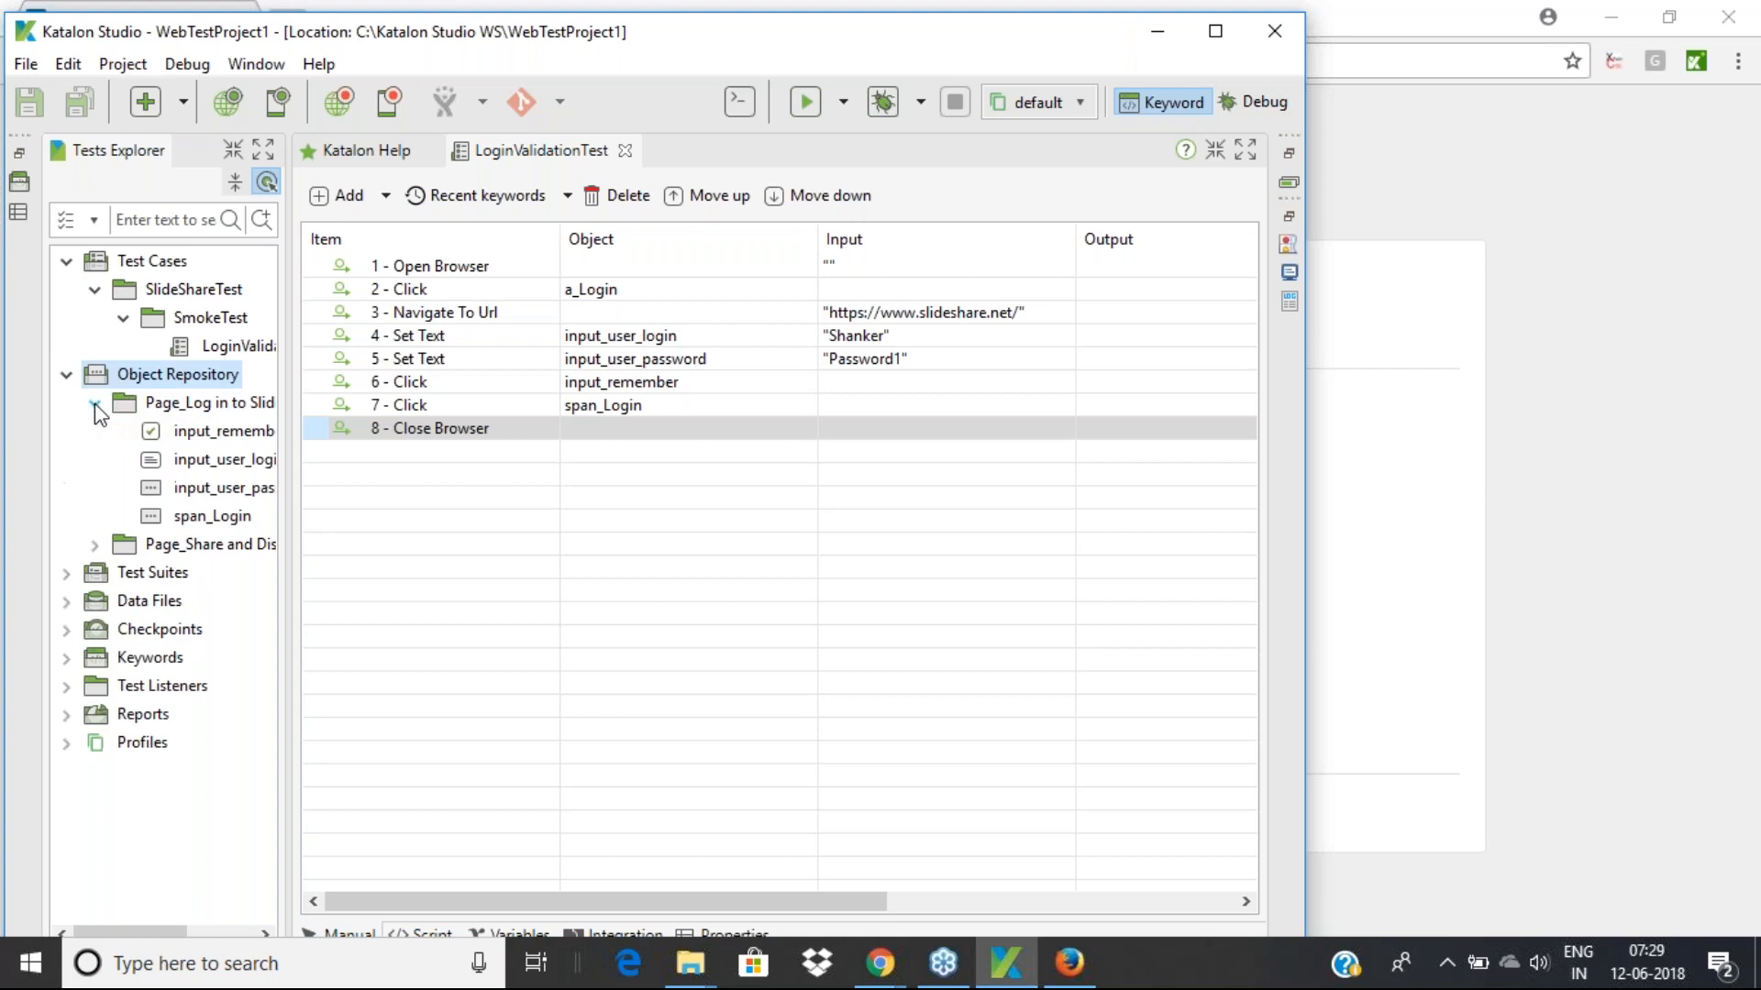
pyautogui.click(95, 546)
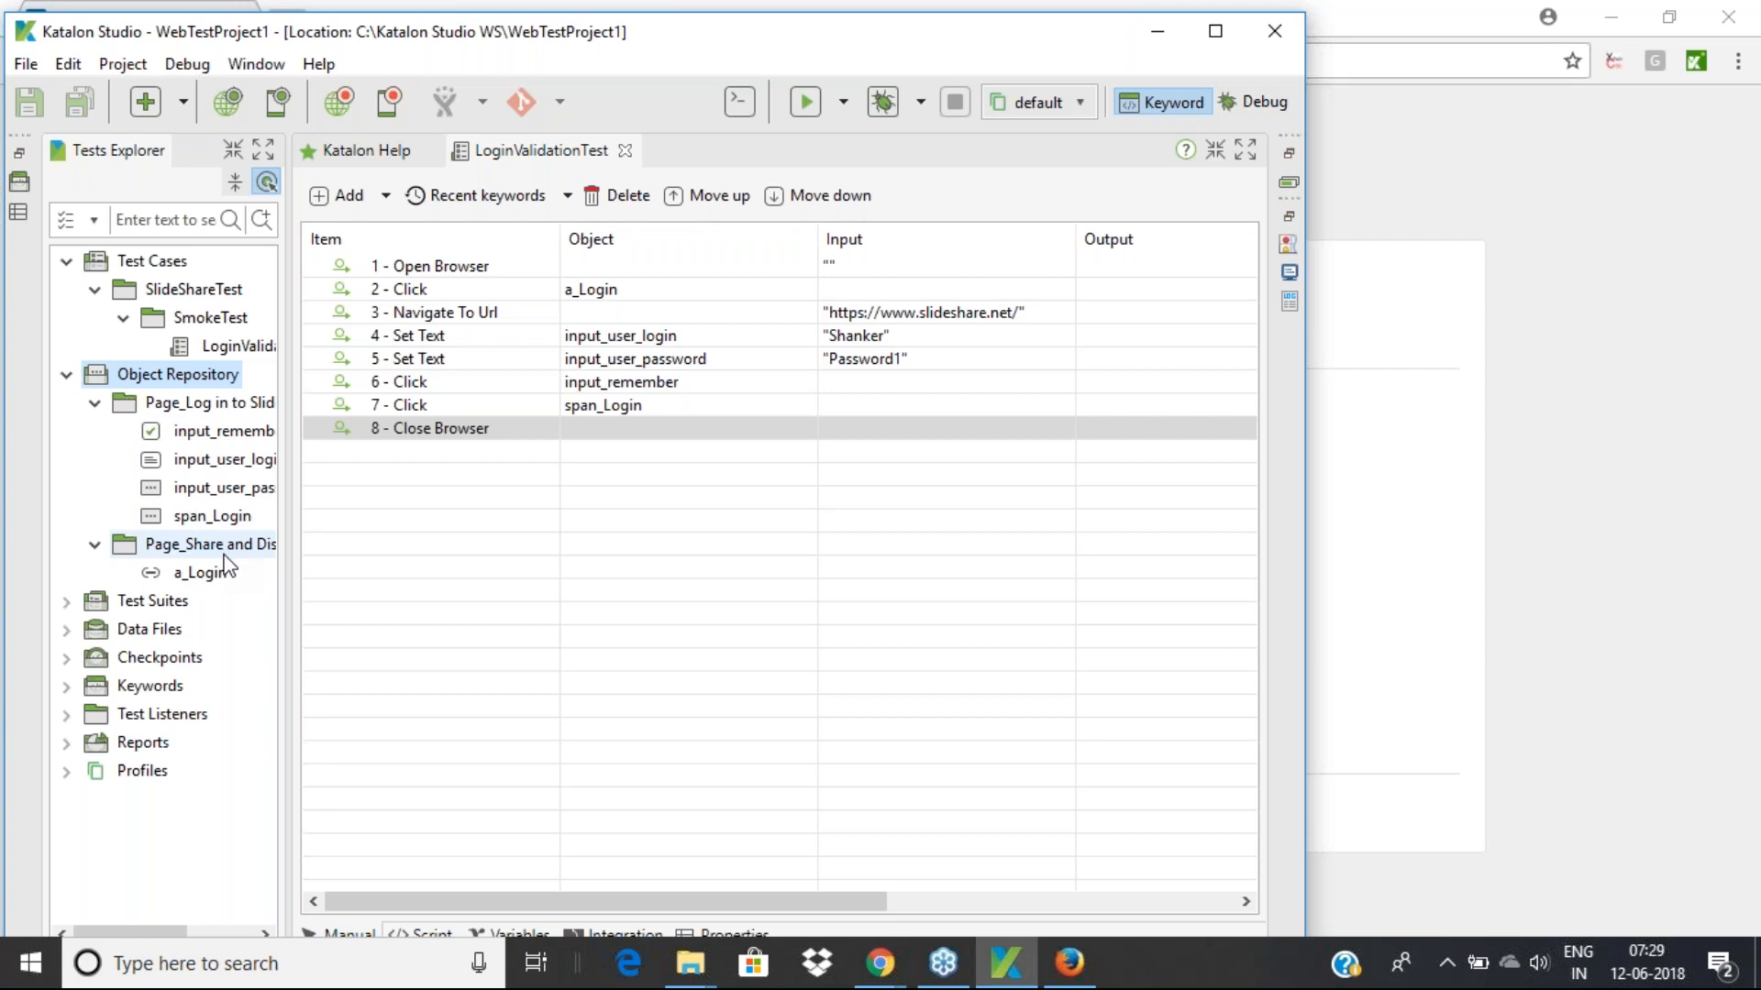
pyautogui.click(225, 433)
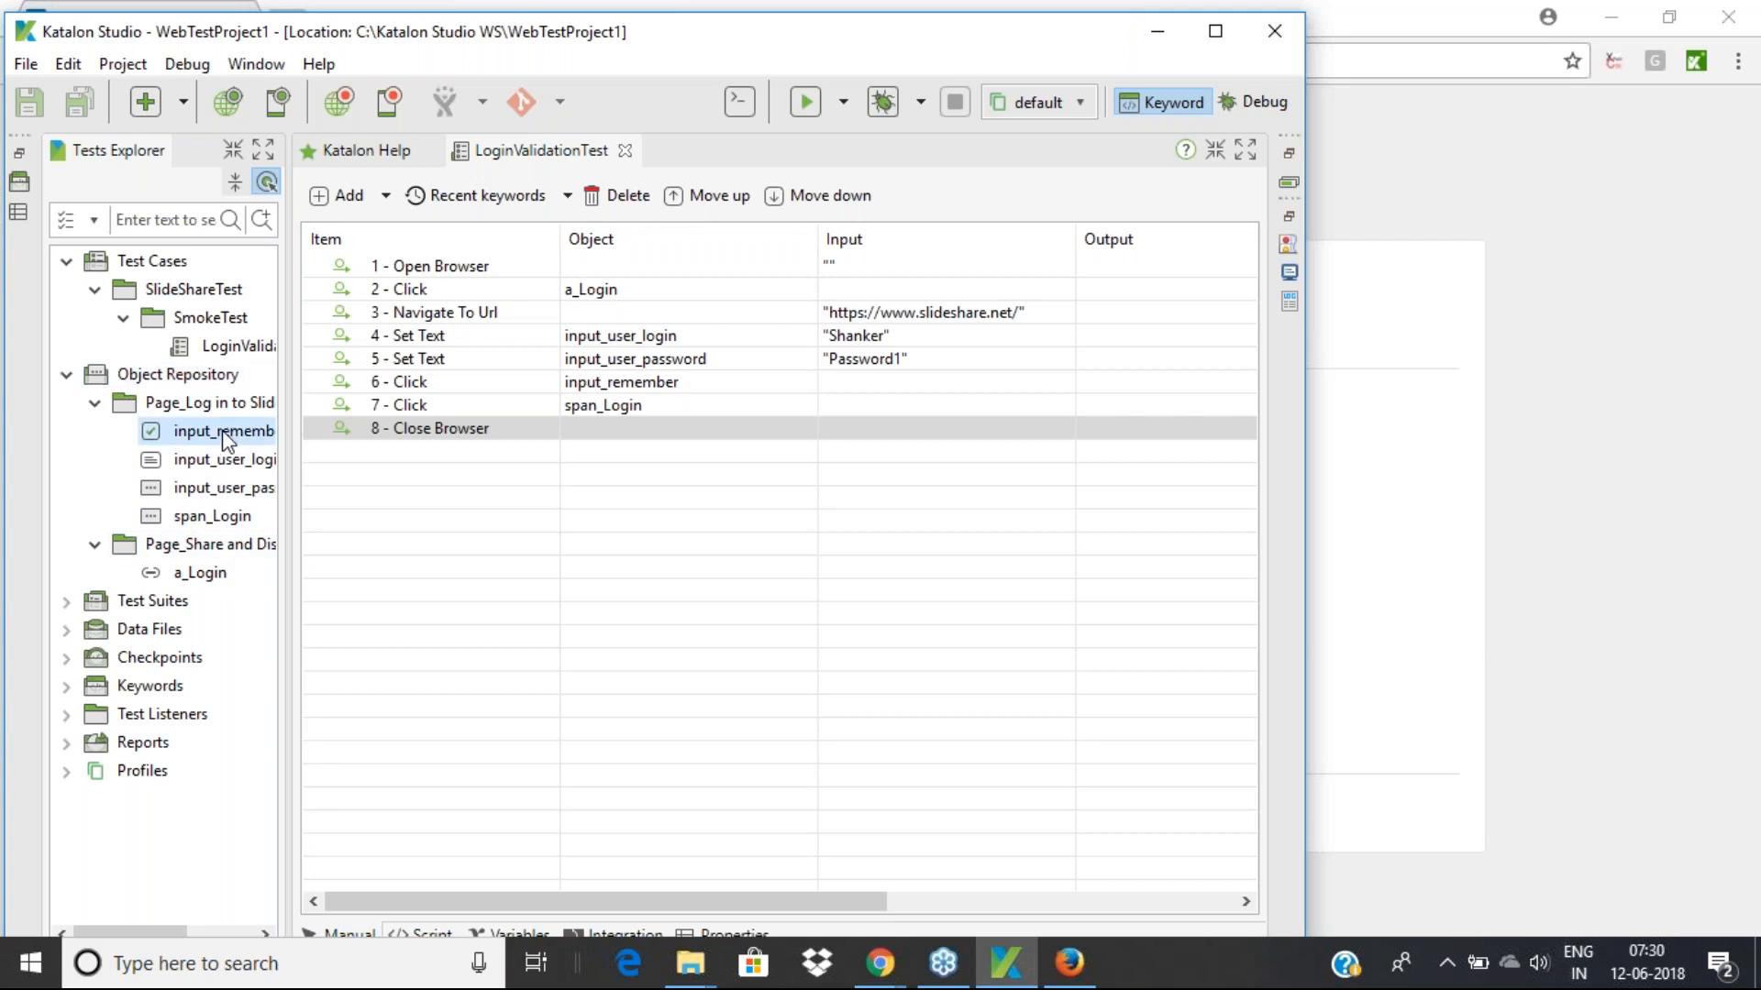
pyautogui.moveTo(757, 33); pyautogui.dragTo(846, 4)
pyautogui.rightClick(228, 393)
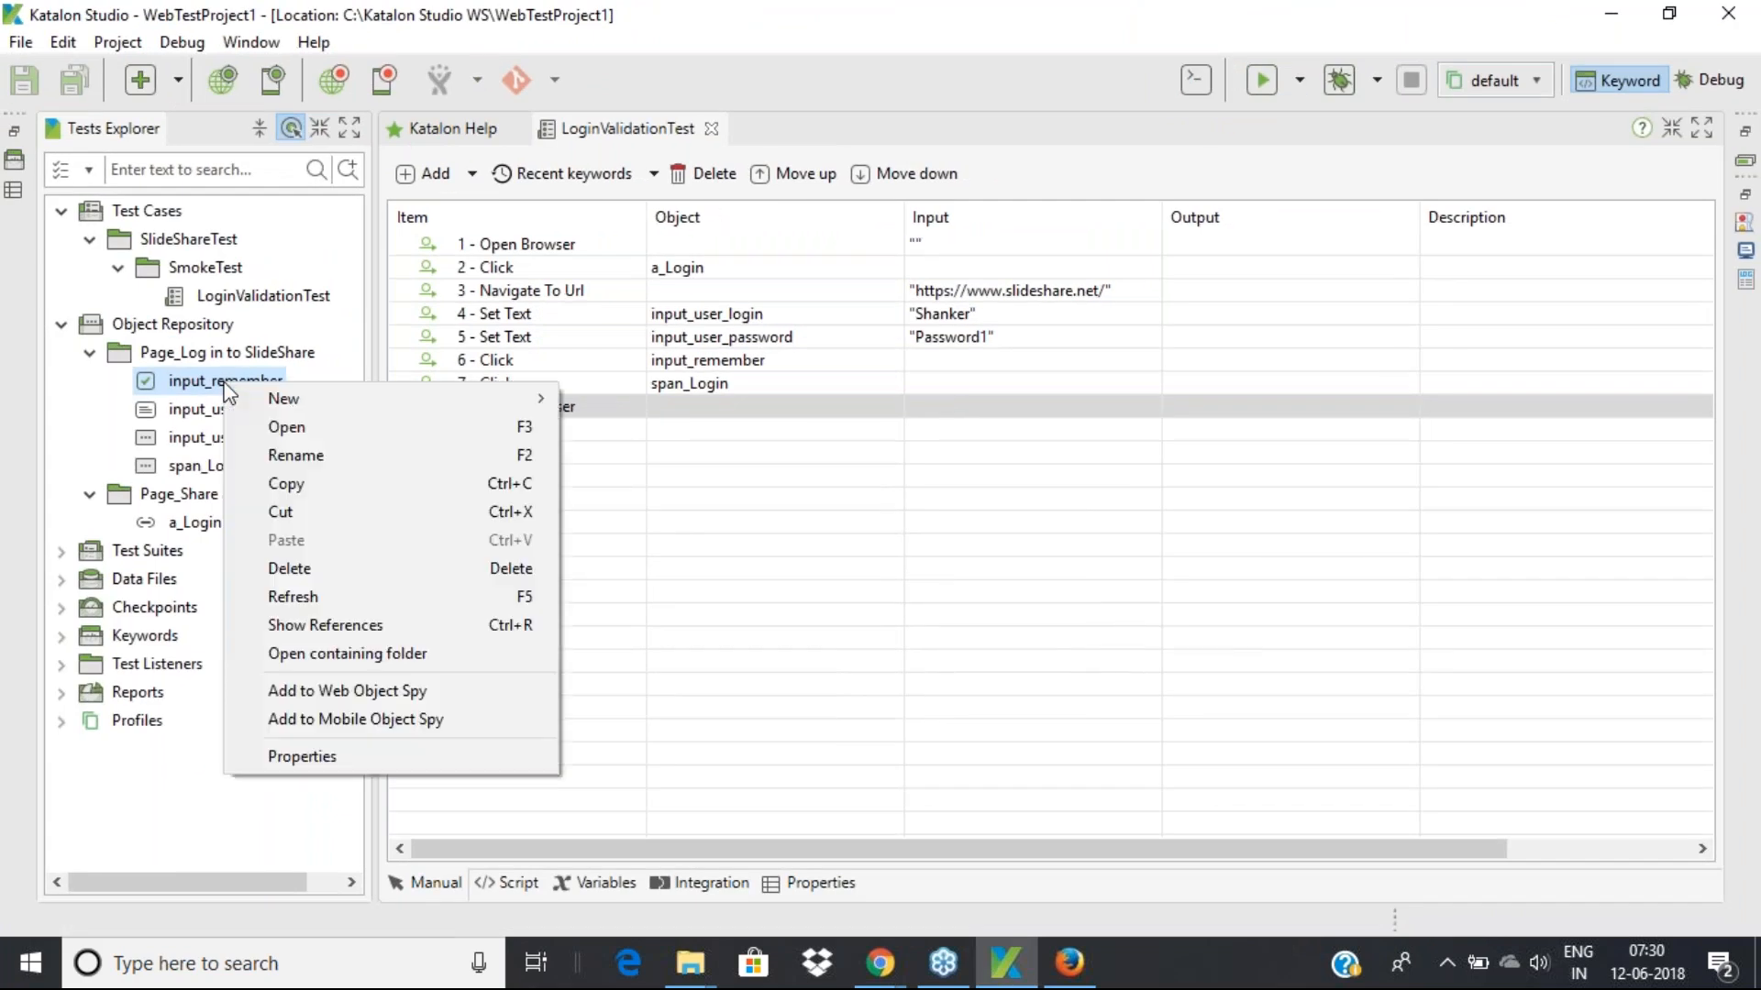
# Inspect input_remember's properties, then restore the Katalon window from maximized to a smaller size
pyautogui.click(300, 757)
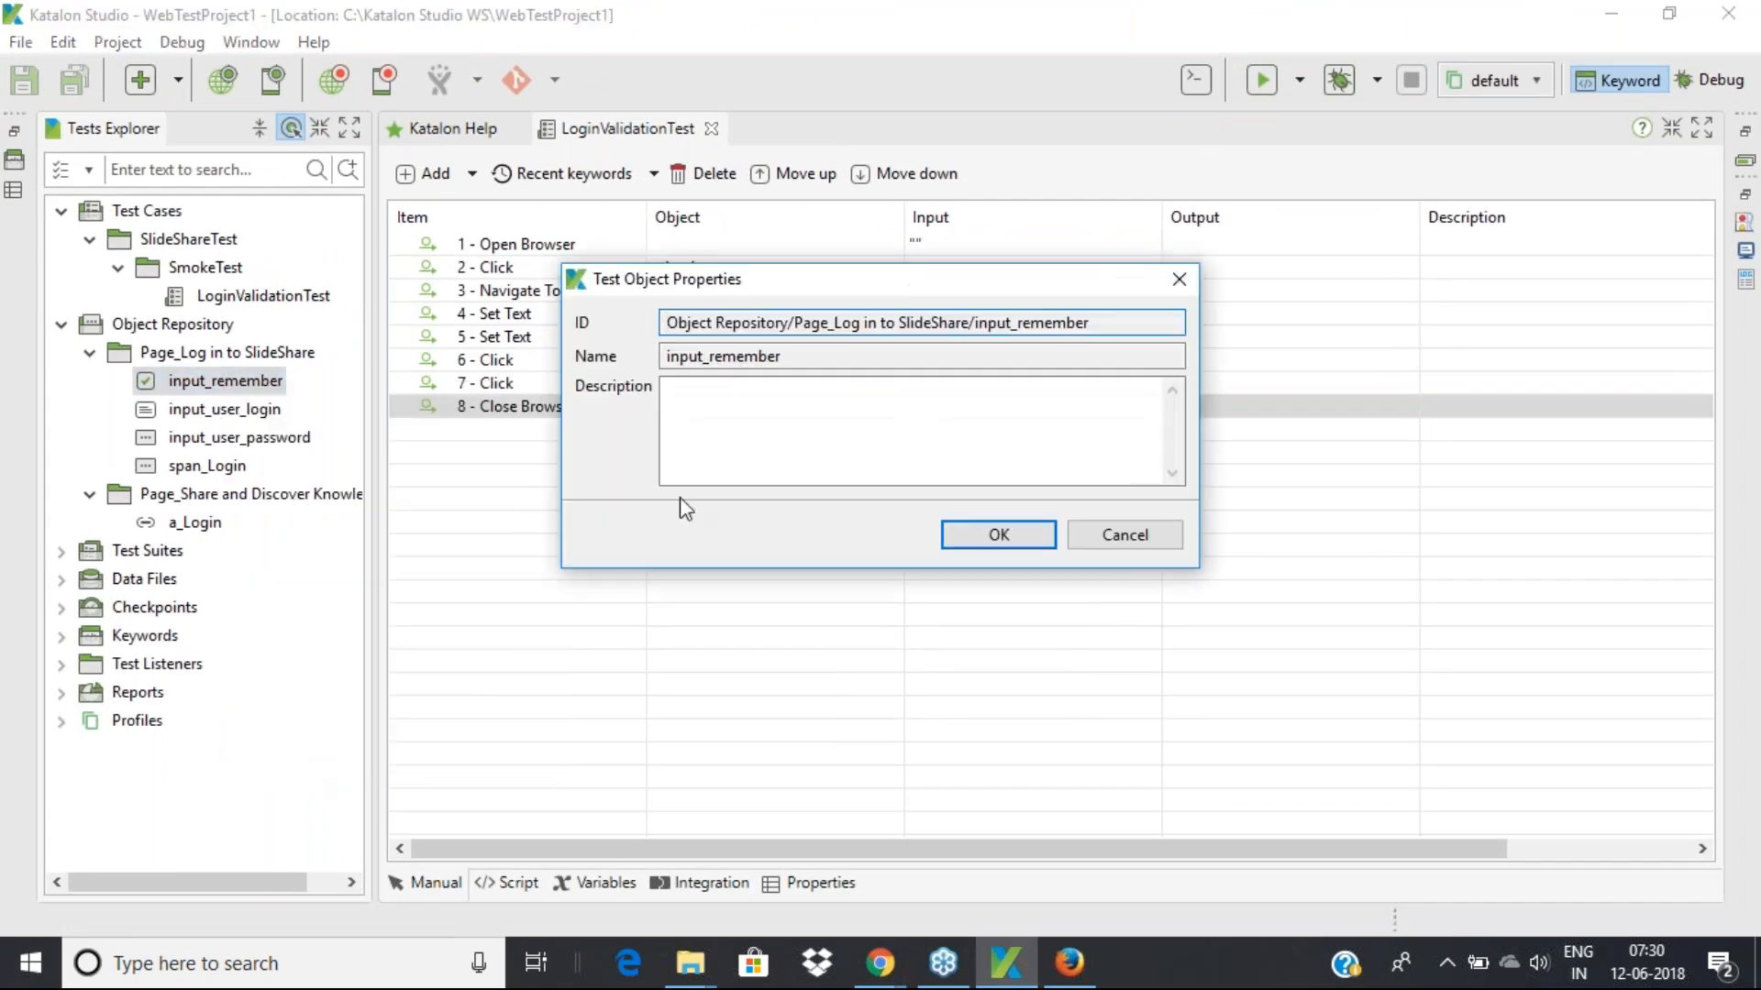
pyautogui.click(978, 541)
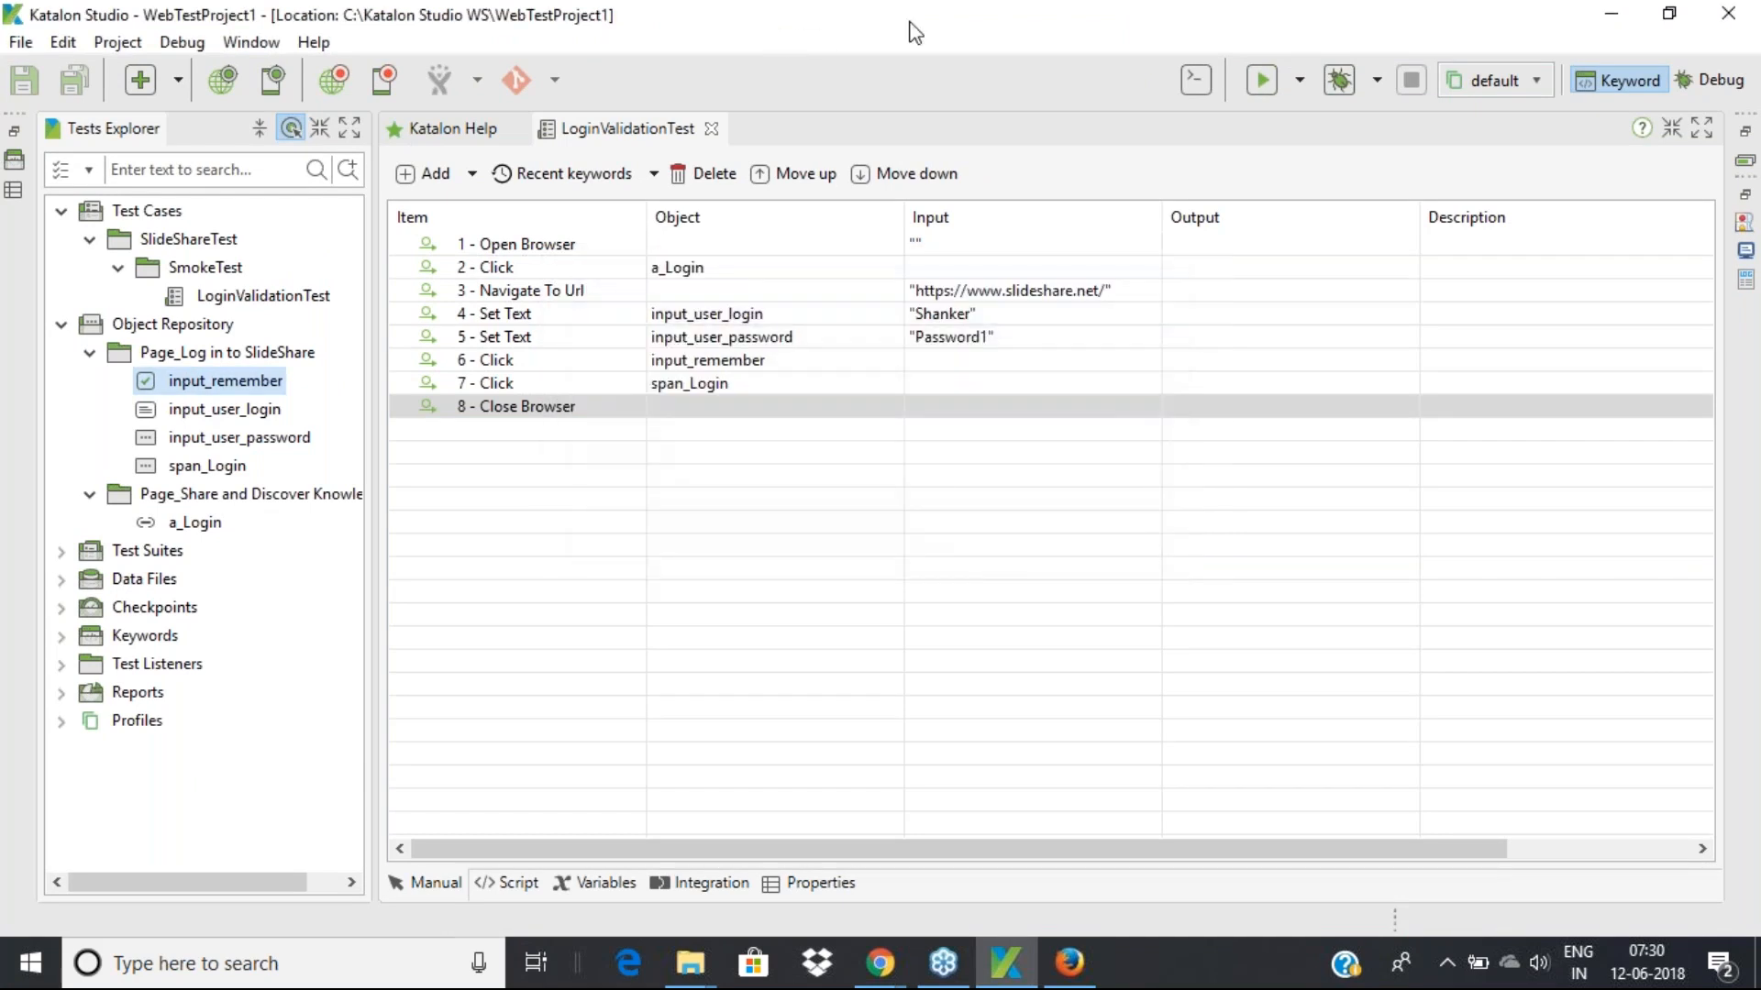
pyautogui.doubleClick(758, 14)
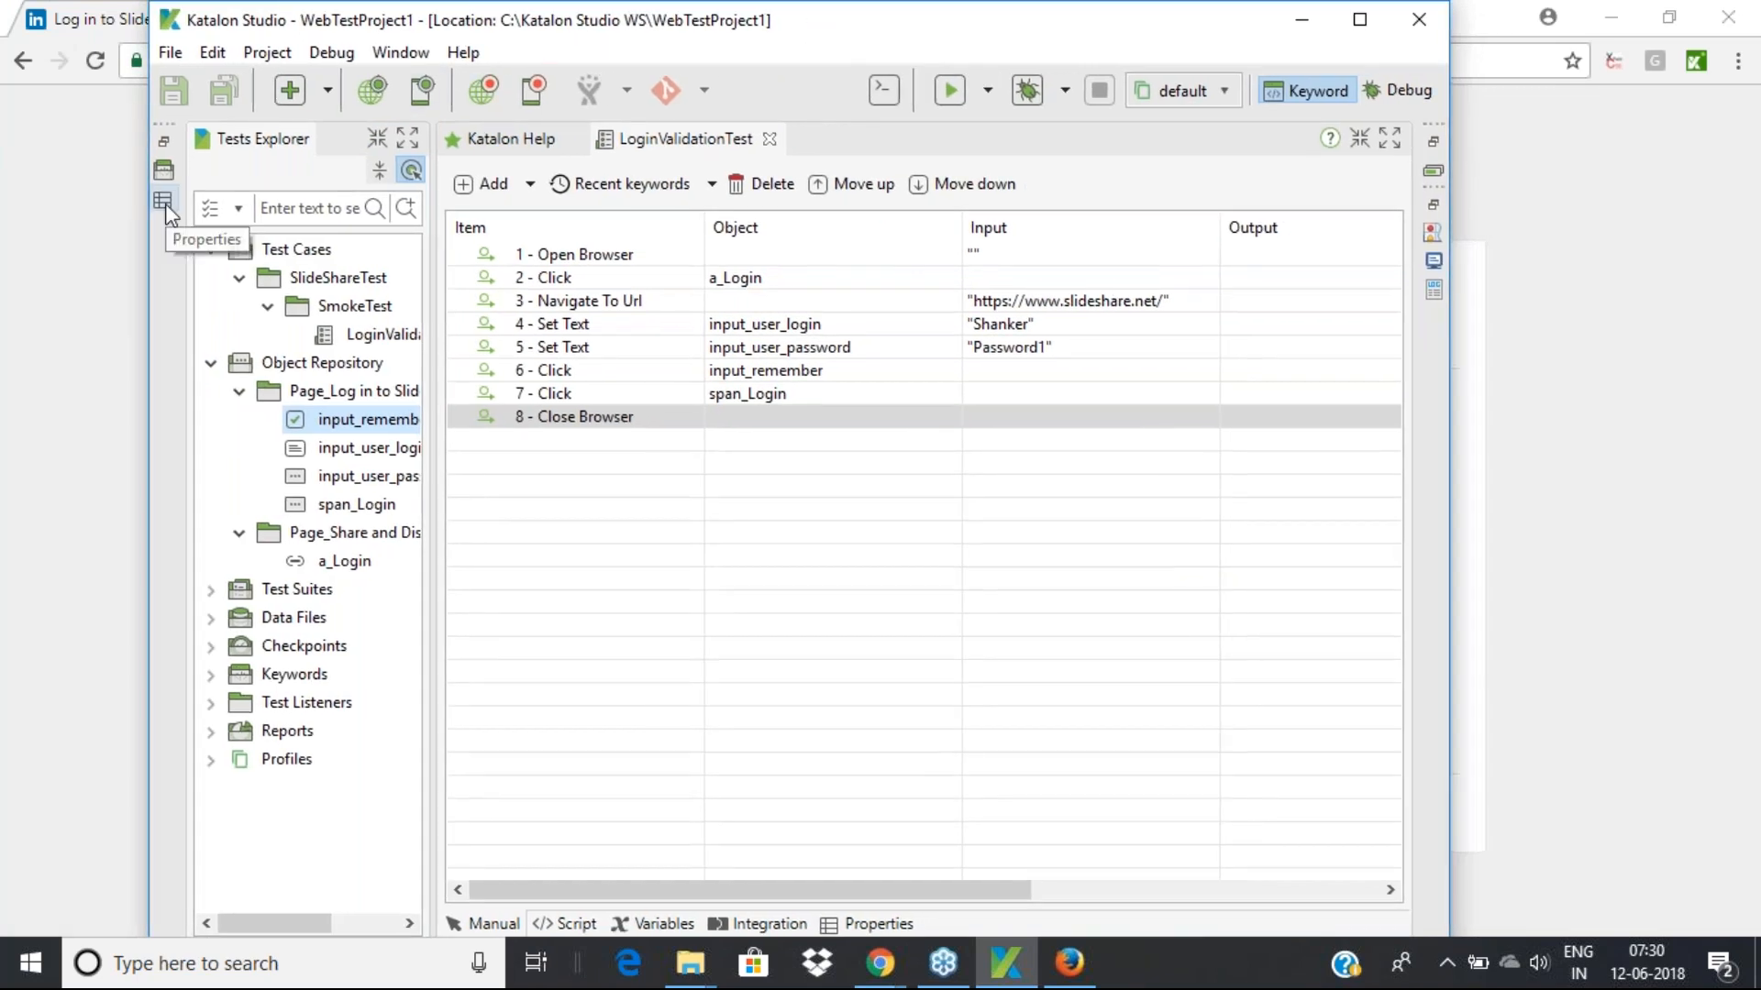
# Toggle the side panel between Keywords Browser and Properties, and shift the window further left
pyautogui.click(165, 202)
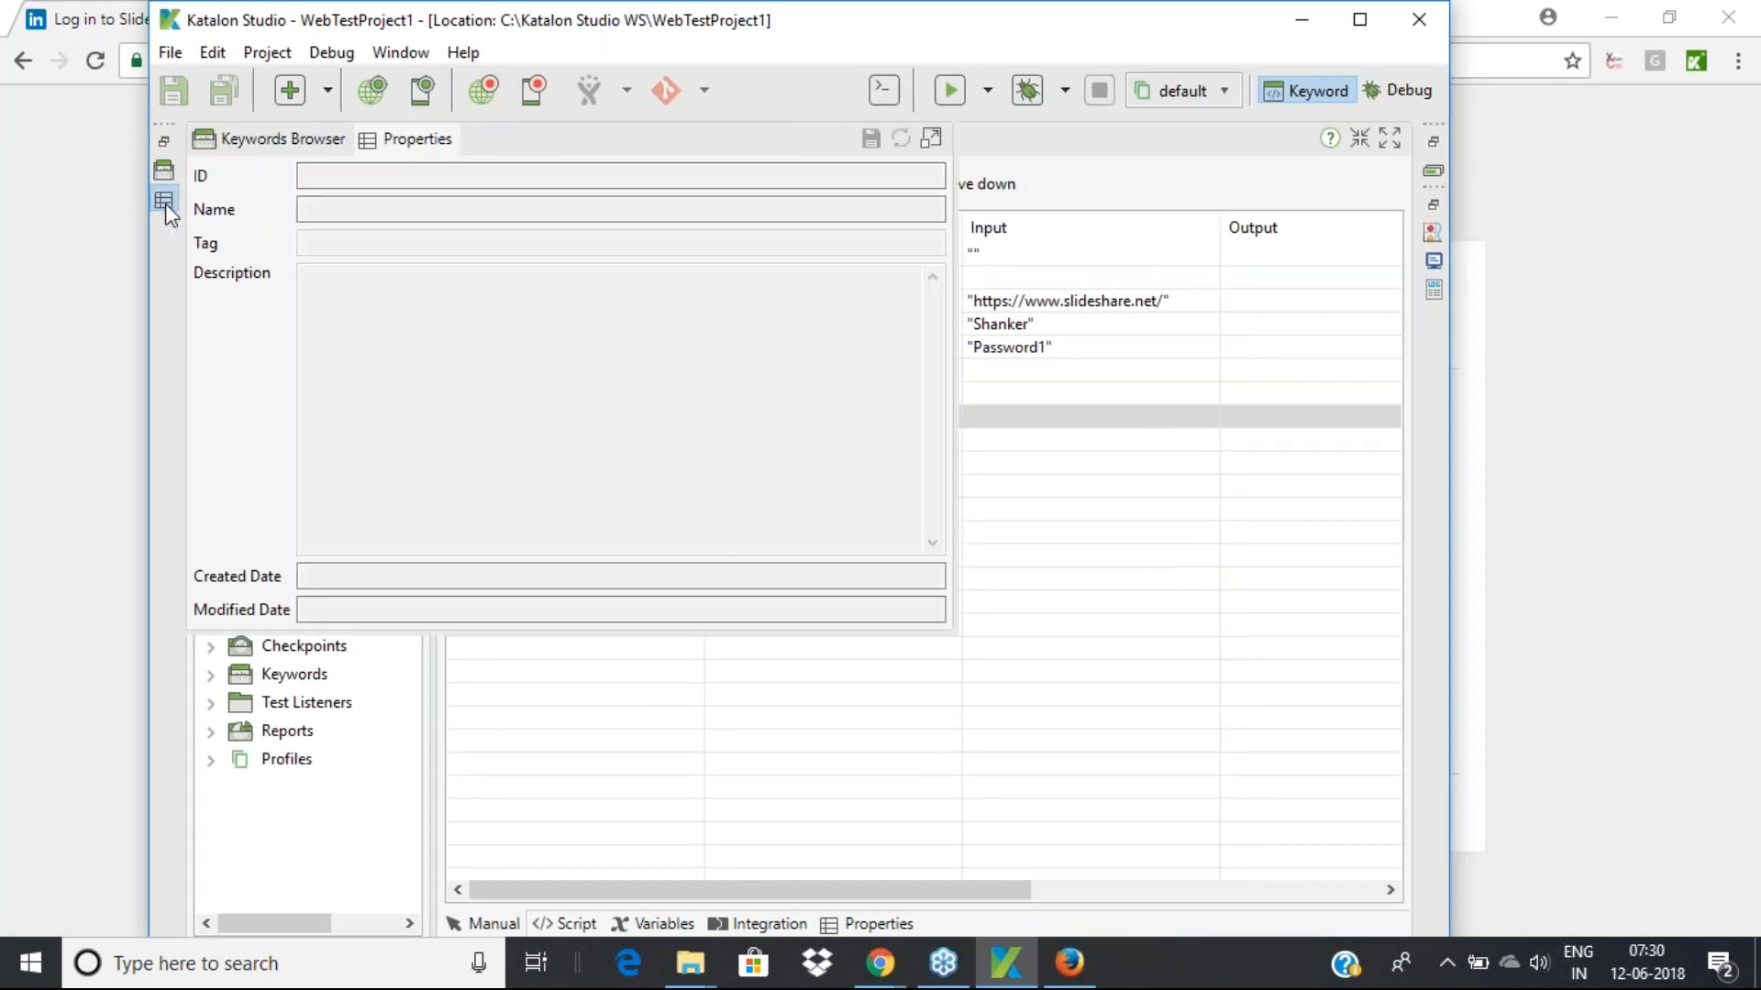
pyautogui.click(301, 138)
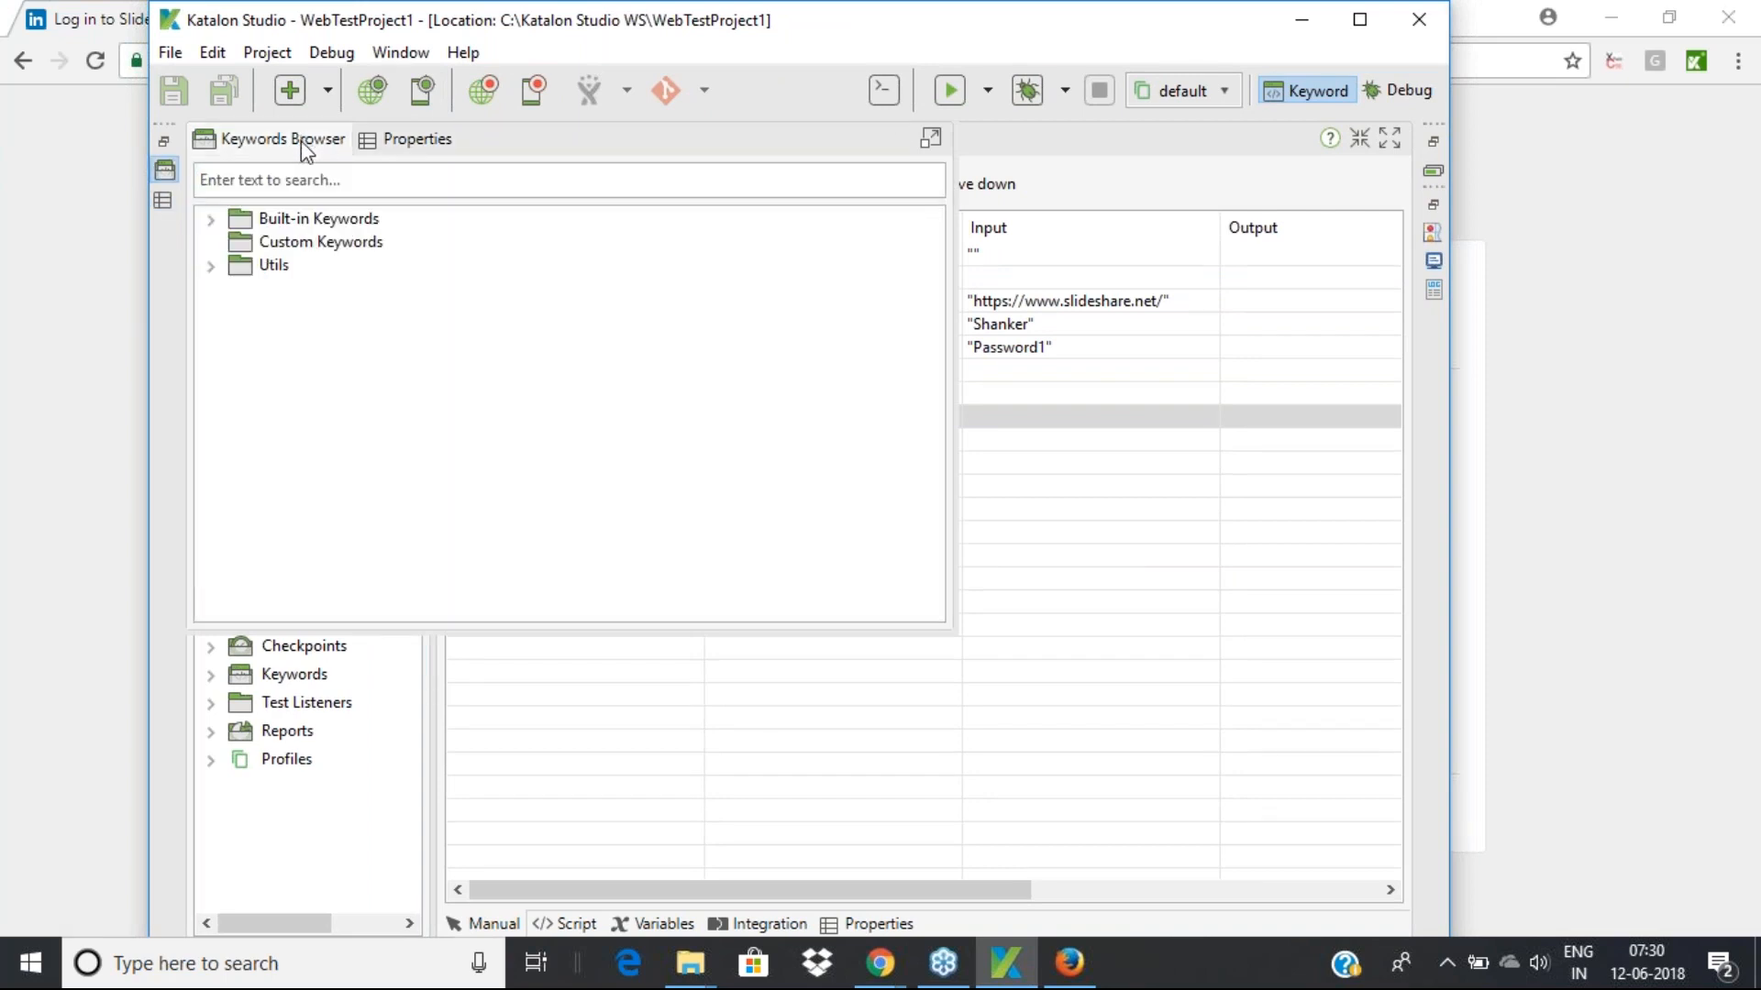
pyautogui.click(395, 143)
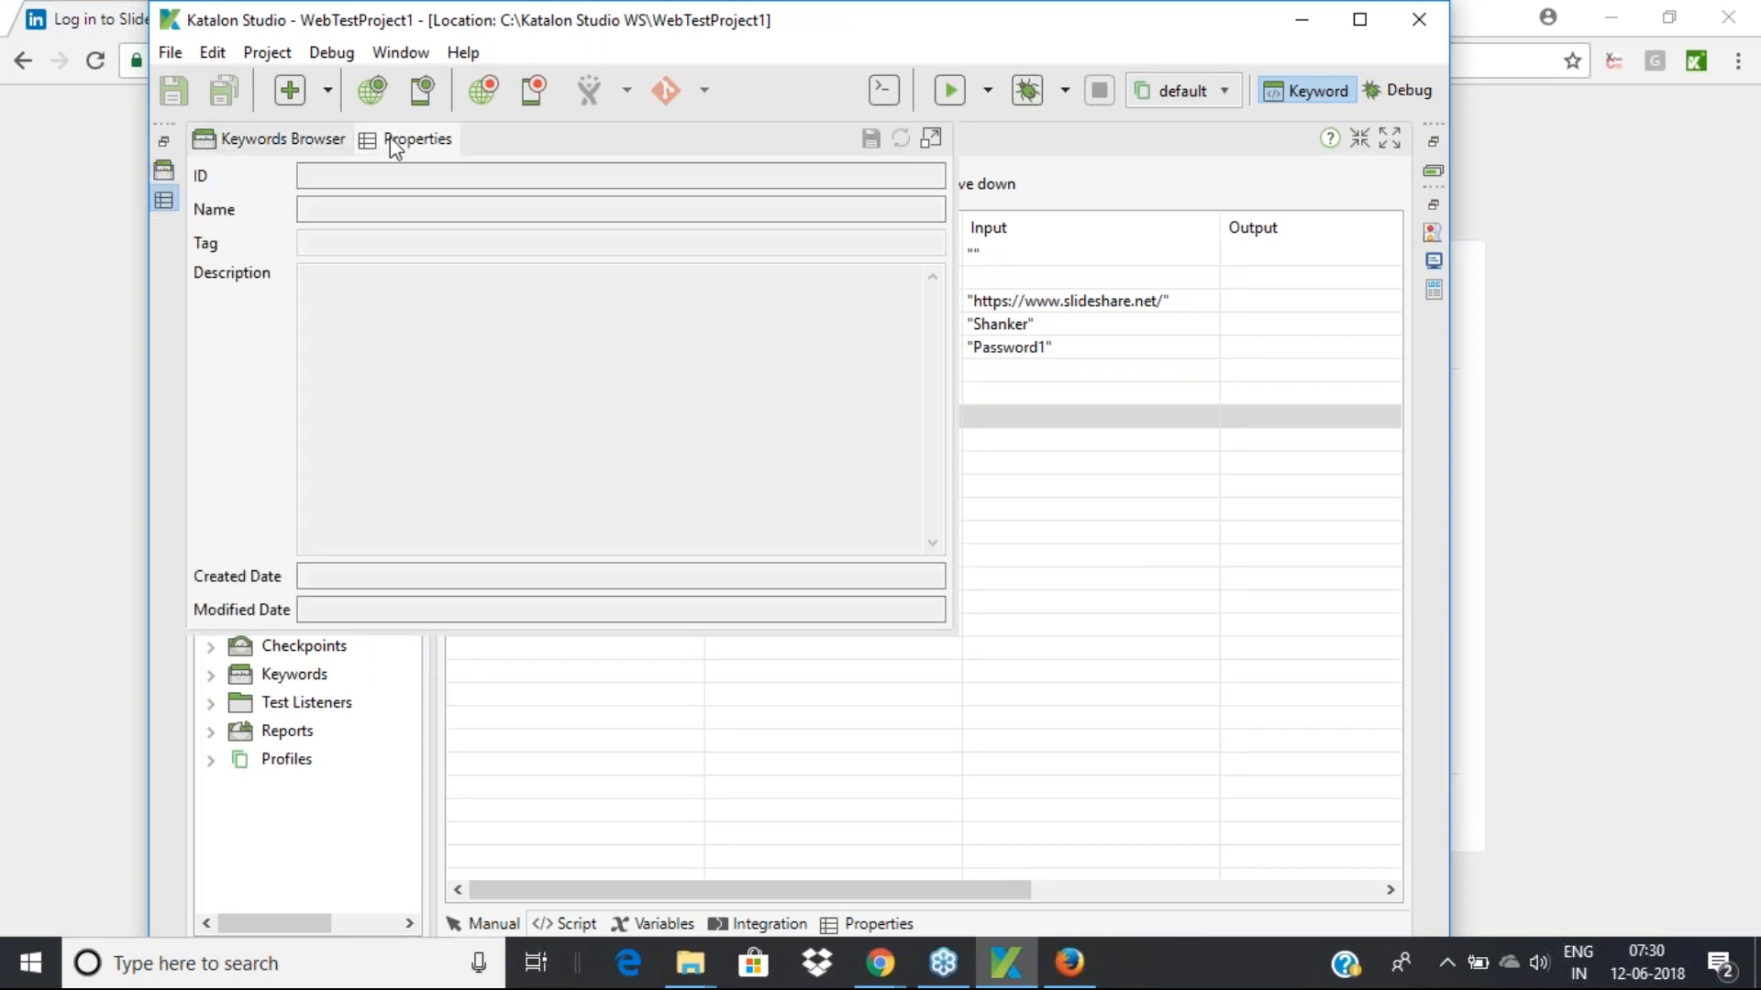
pyautogui.click(165, 175)
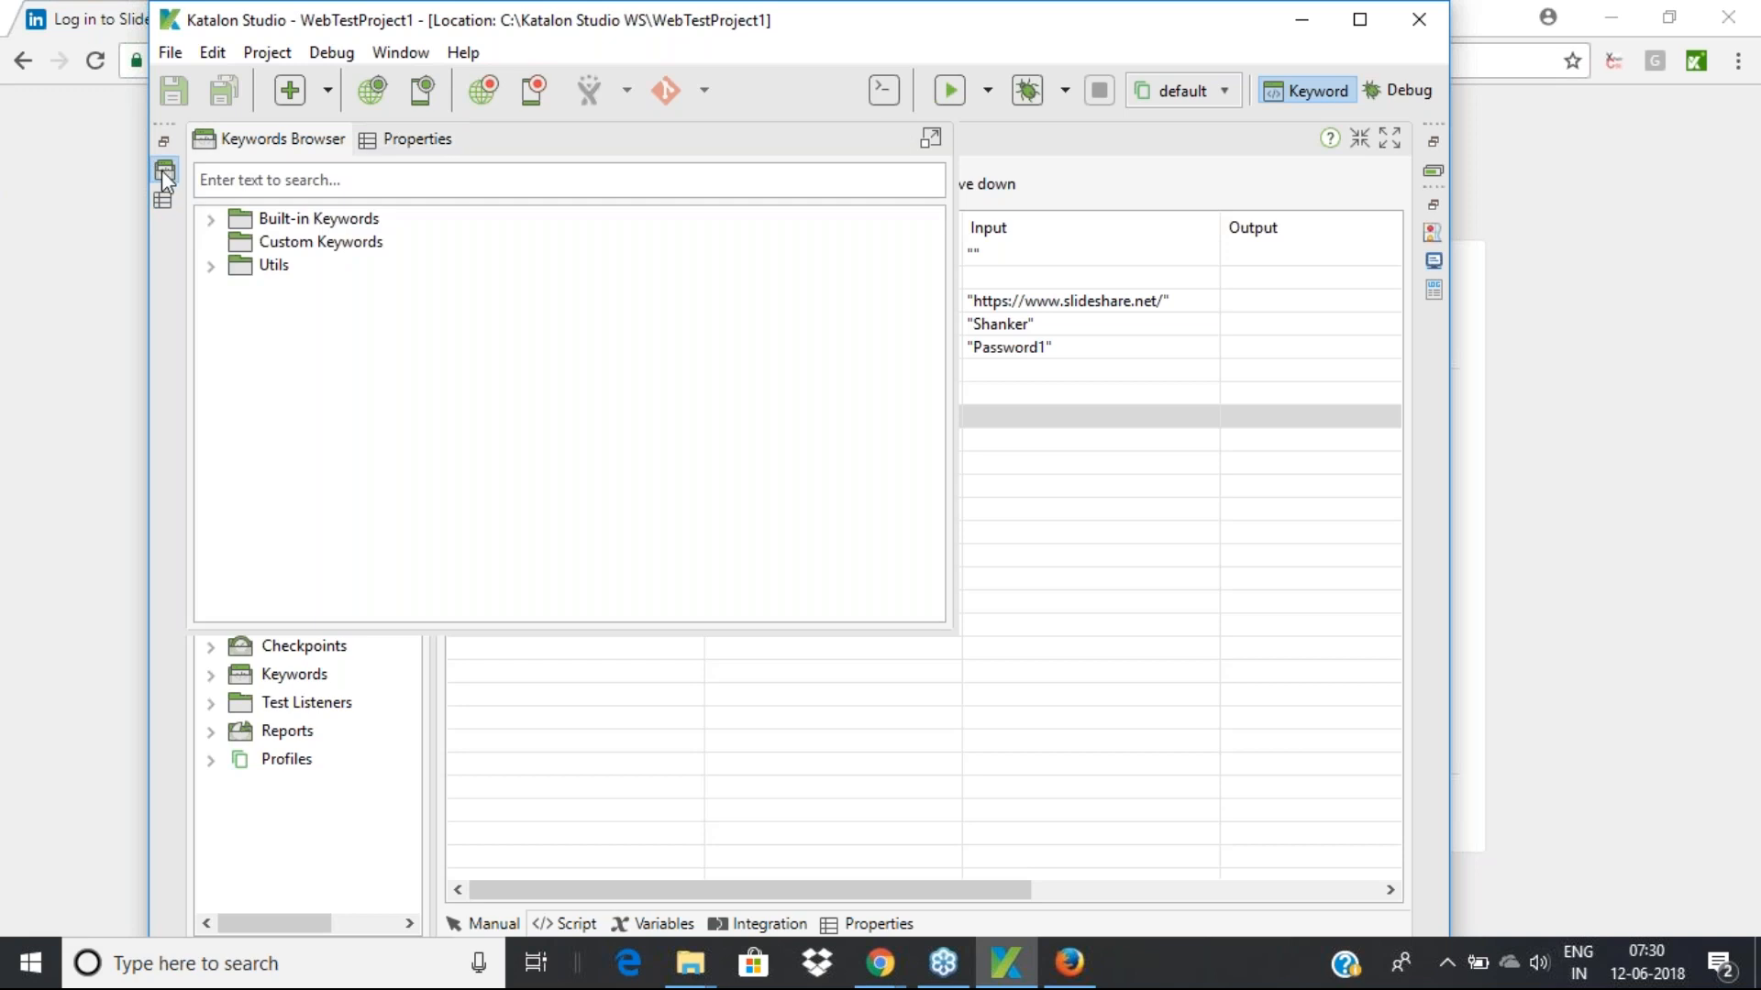
pyautogui.click(164, 199)
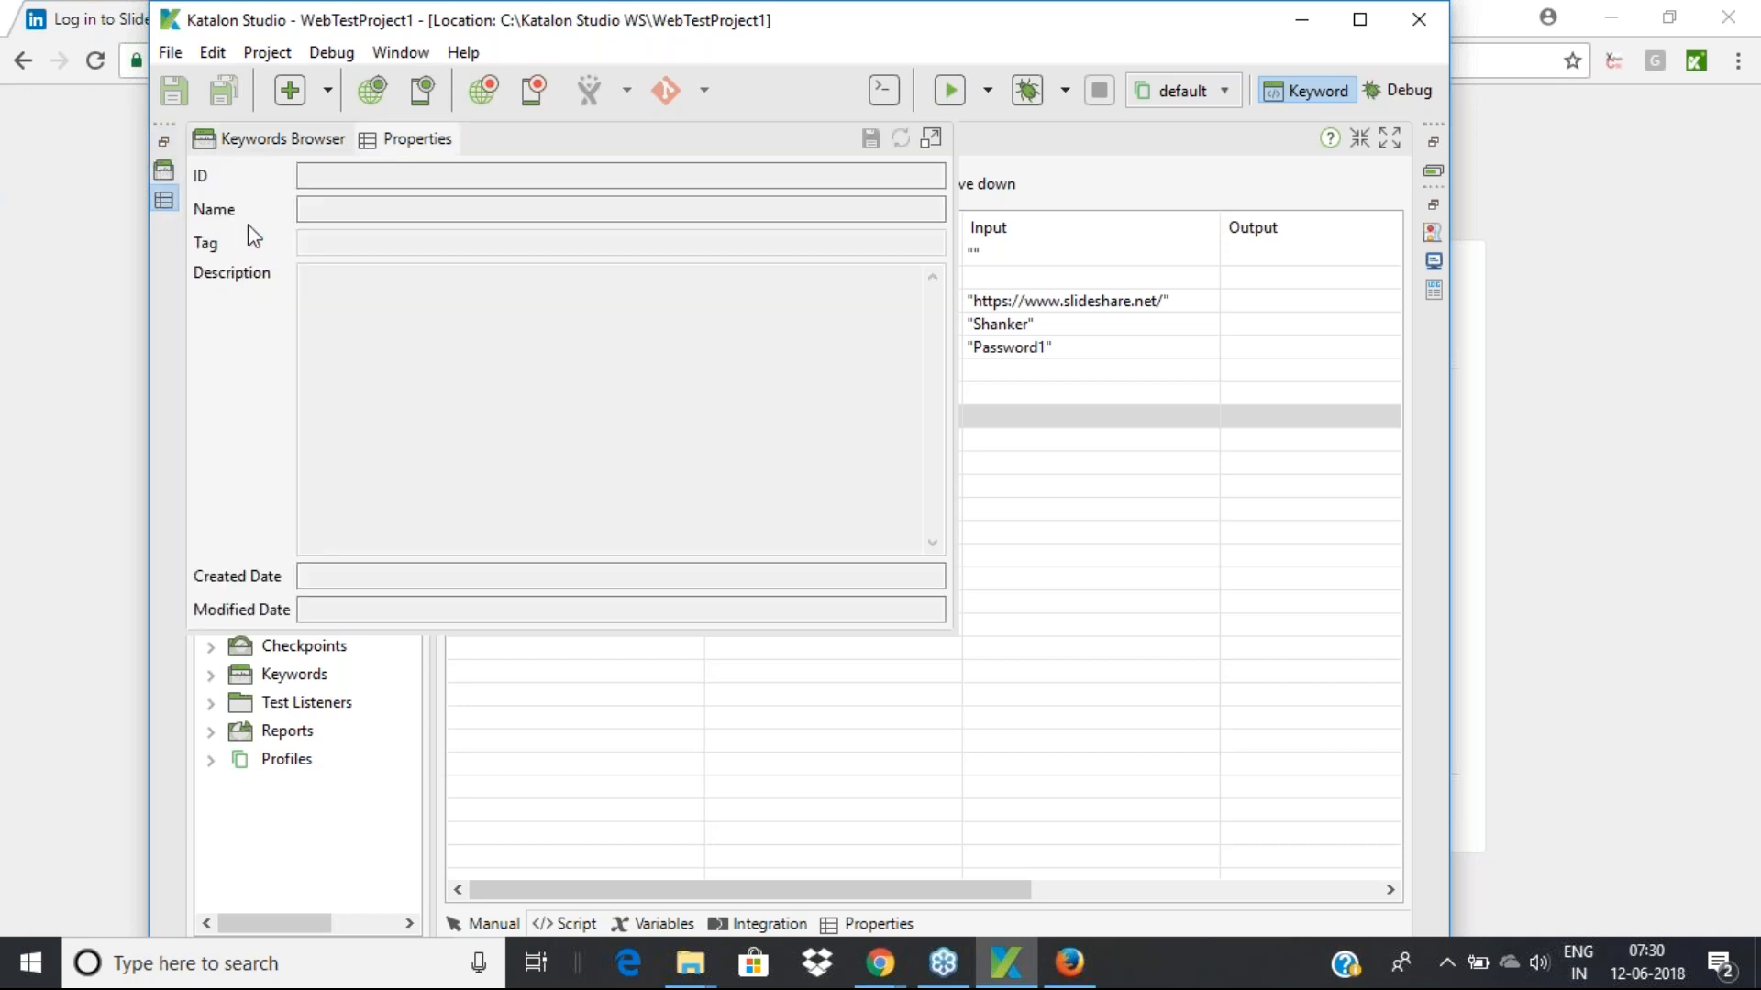
pyautogui.moveTo(960, 27); pyautogui.dragTo(884, 19)
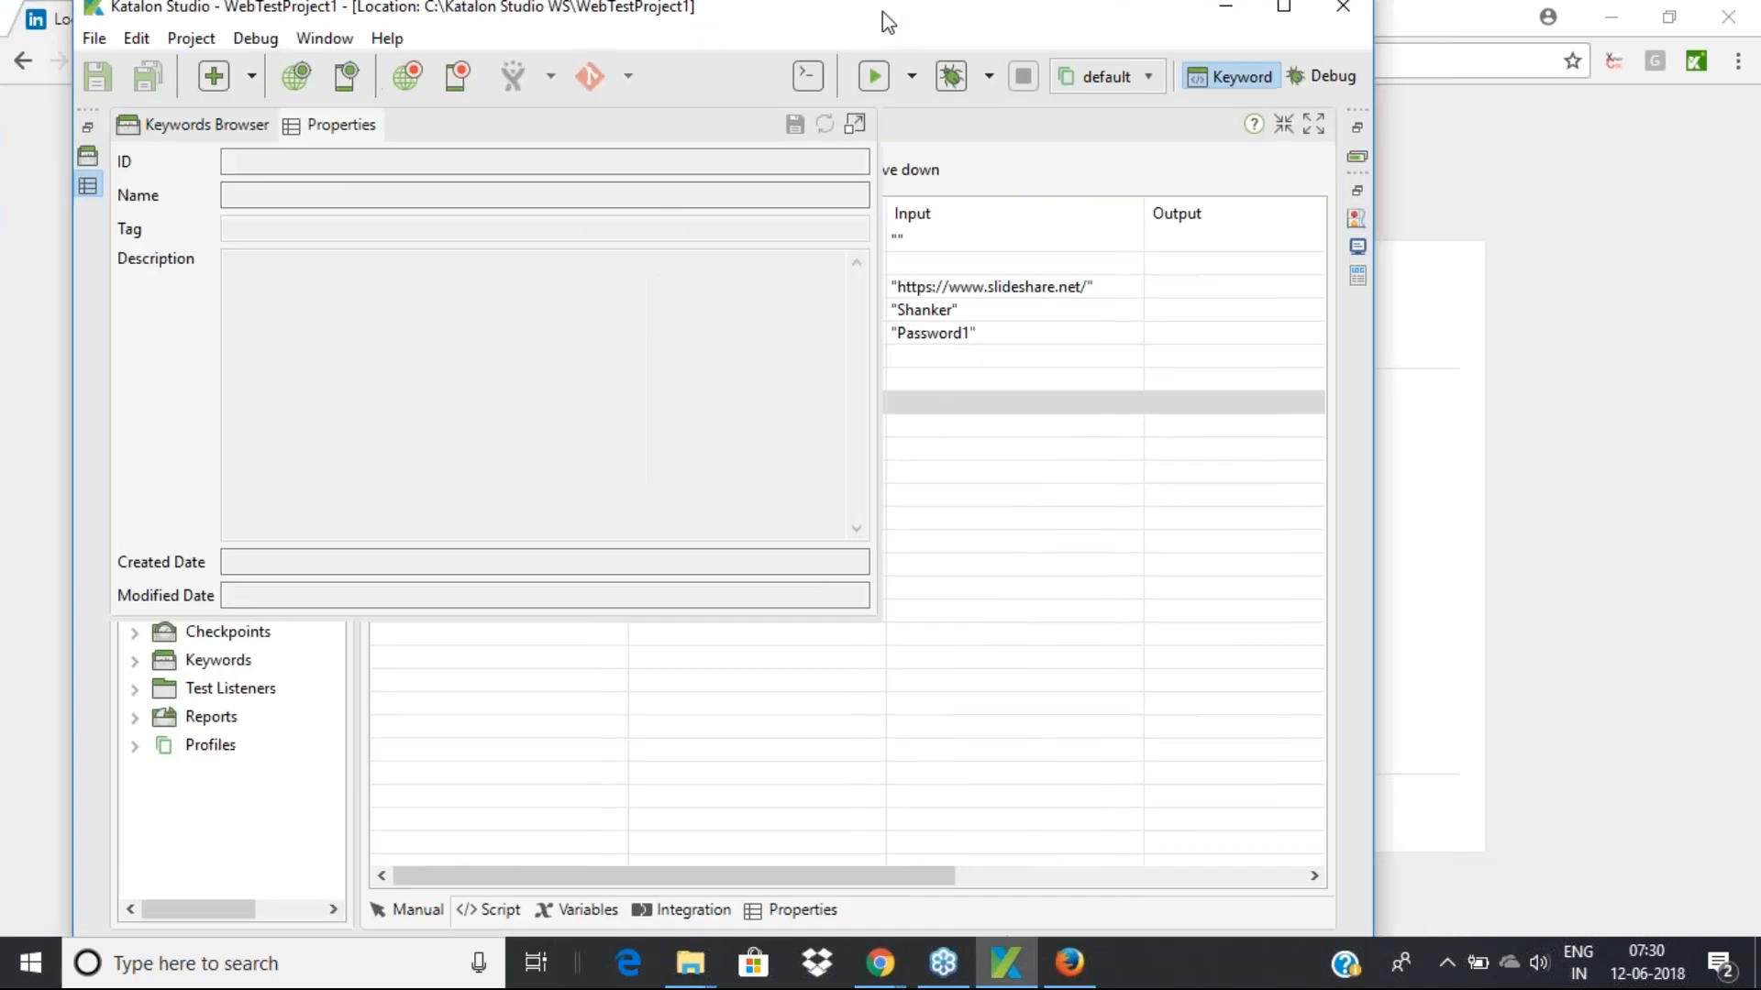
pyautogui.click(283, 795)
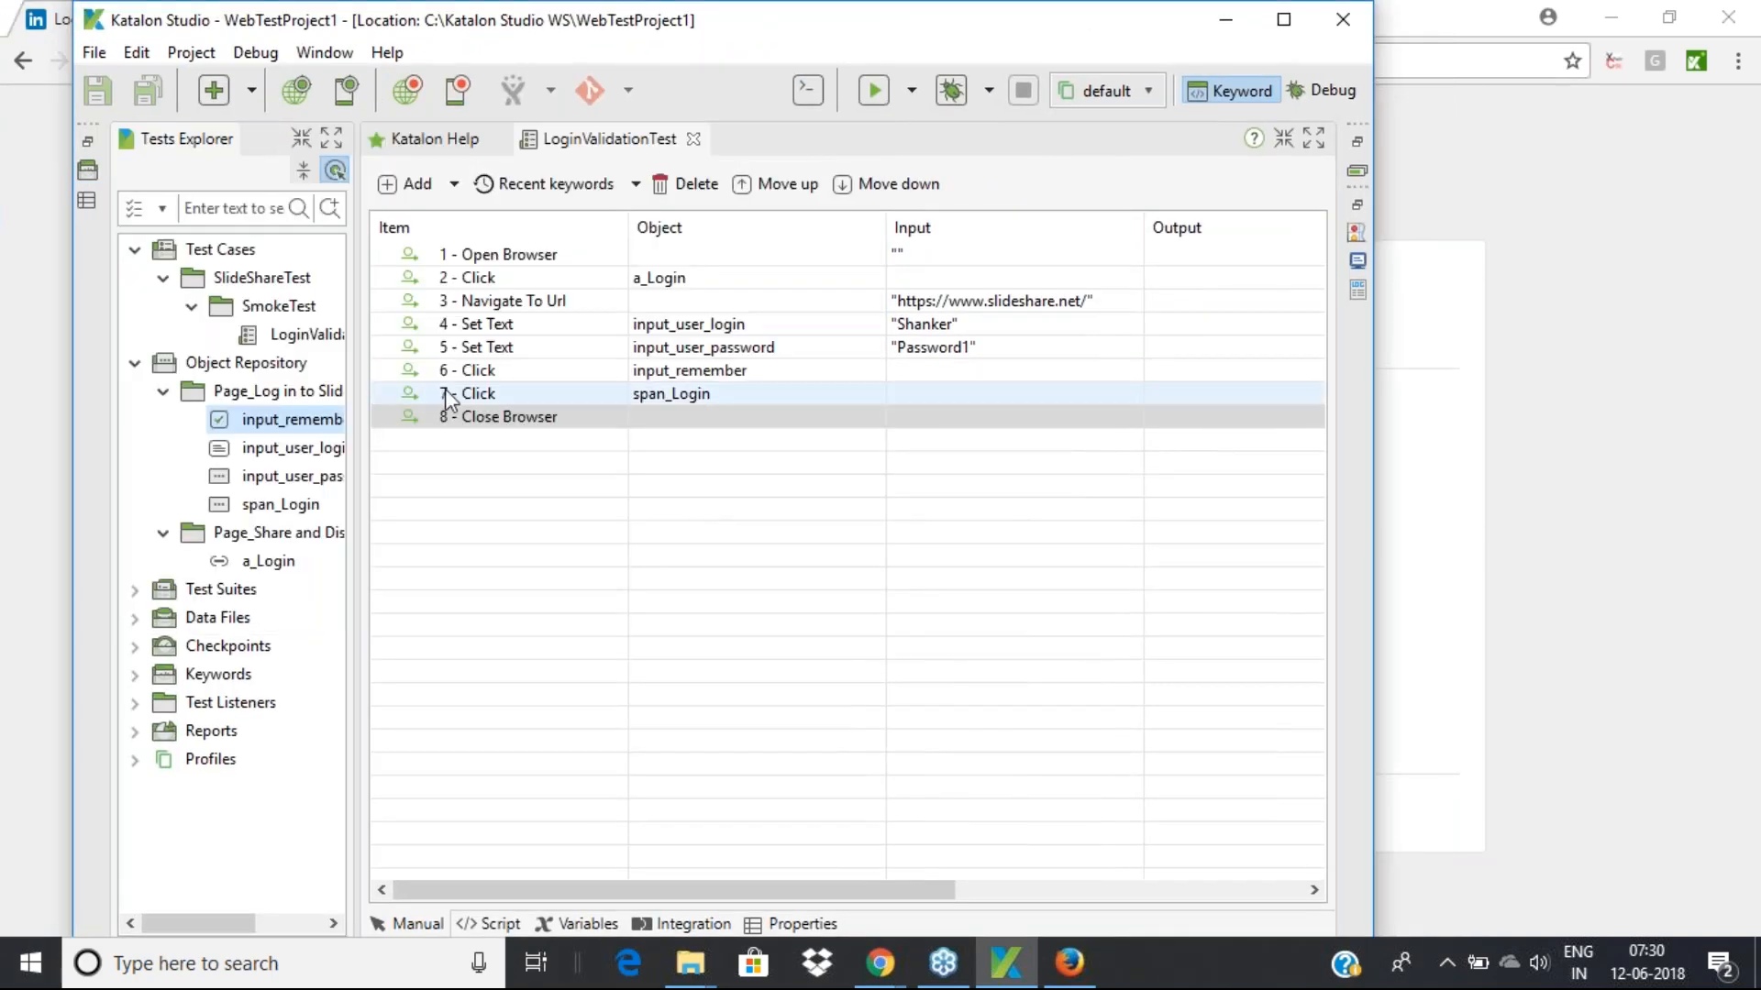
# Inspect the a_Login test object's properties and close them without changes
pyautogui.click(276, 563)
pyautogui.rightClick(275, 563)
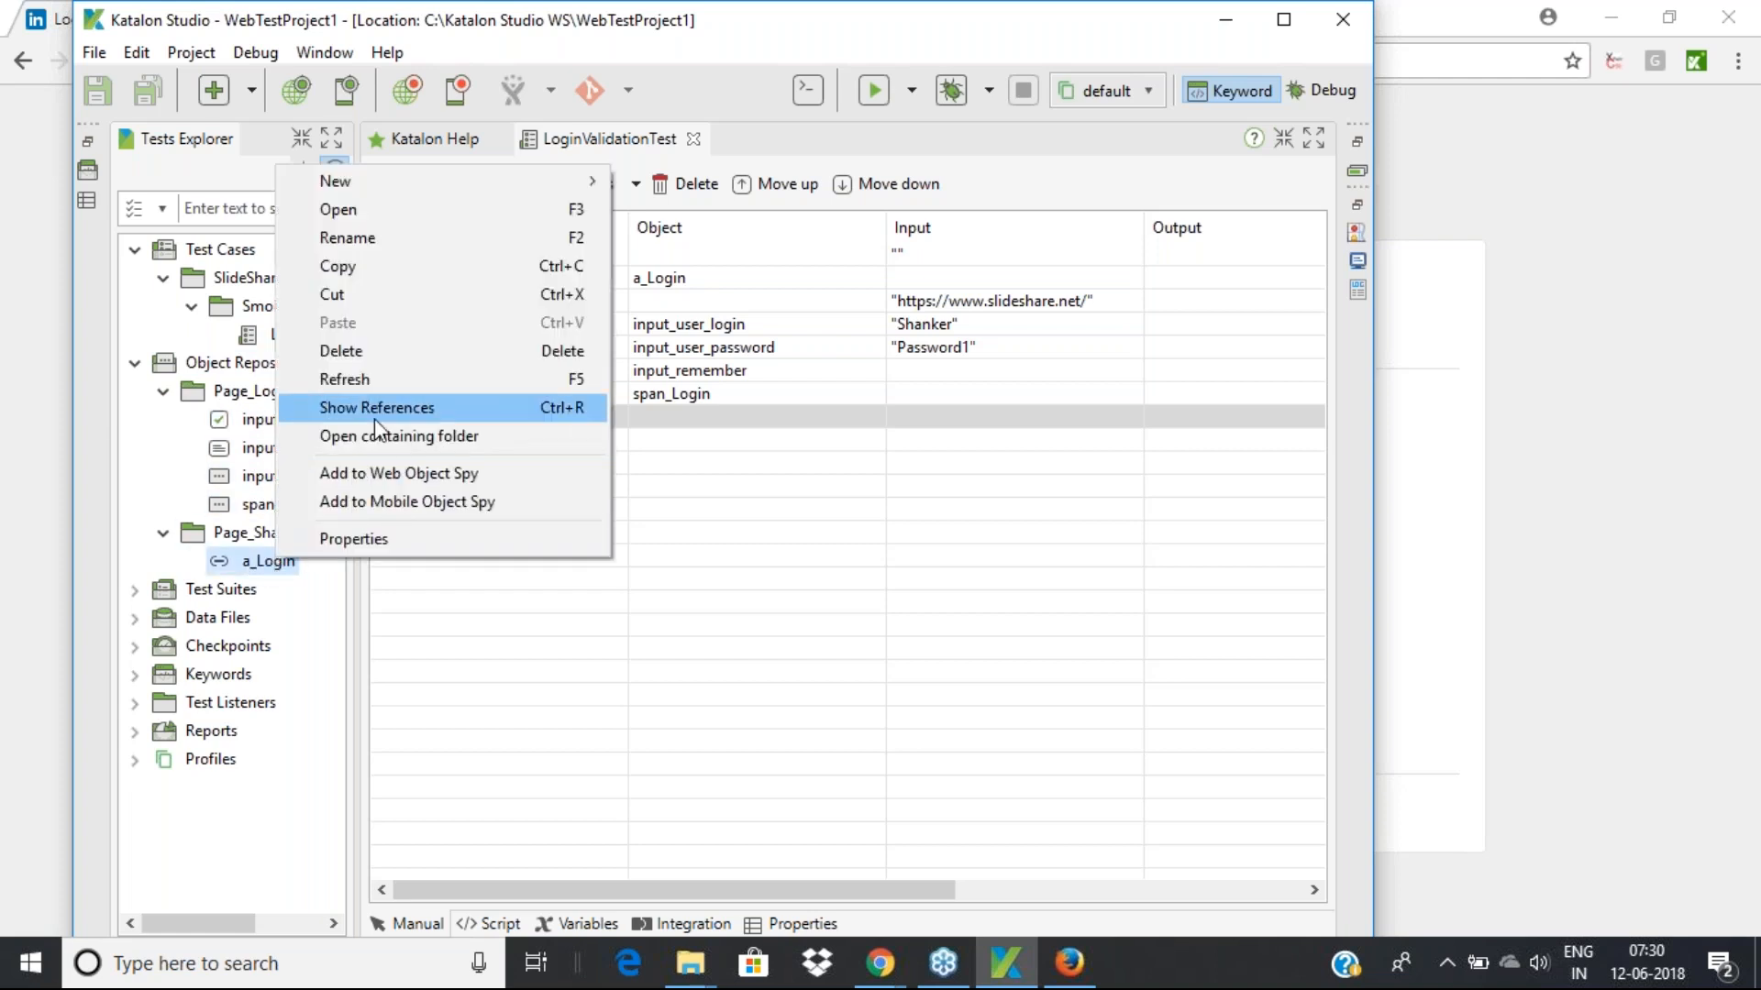
pyautogui.click(354, 541)
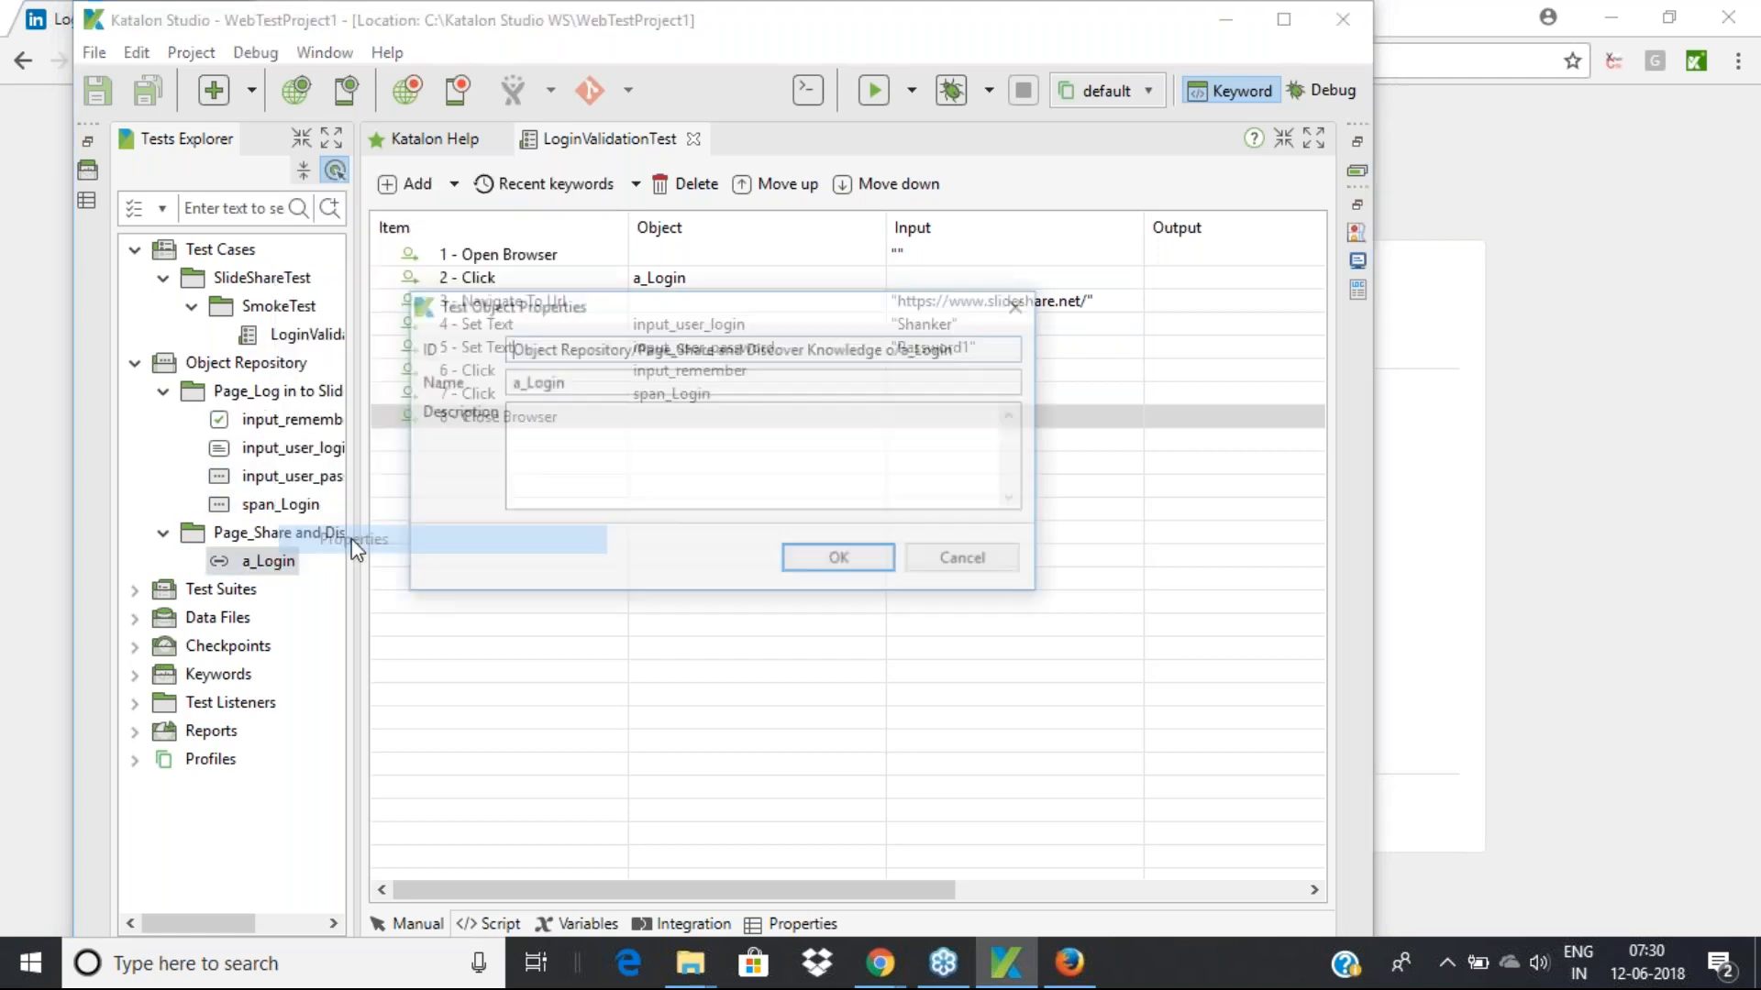
pyautogui.click(969, 555)
pyautogui.click(142, 209)
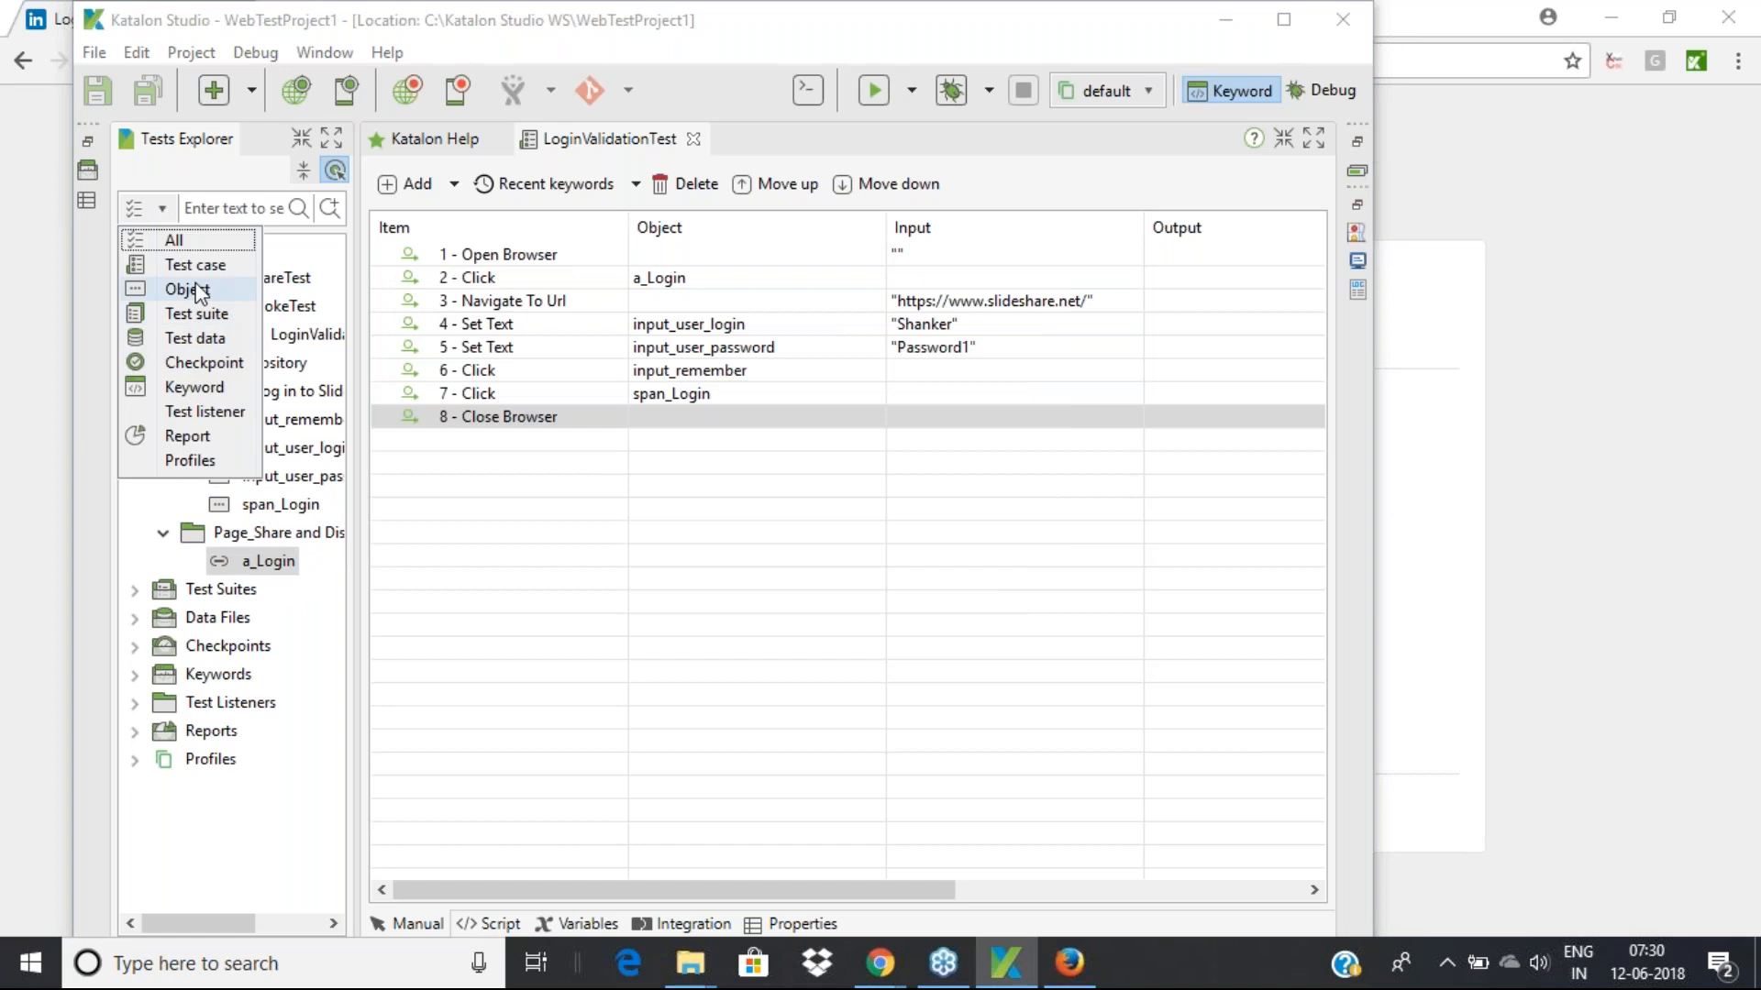
pyautogui.click(56, 363)
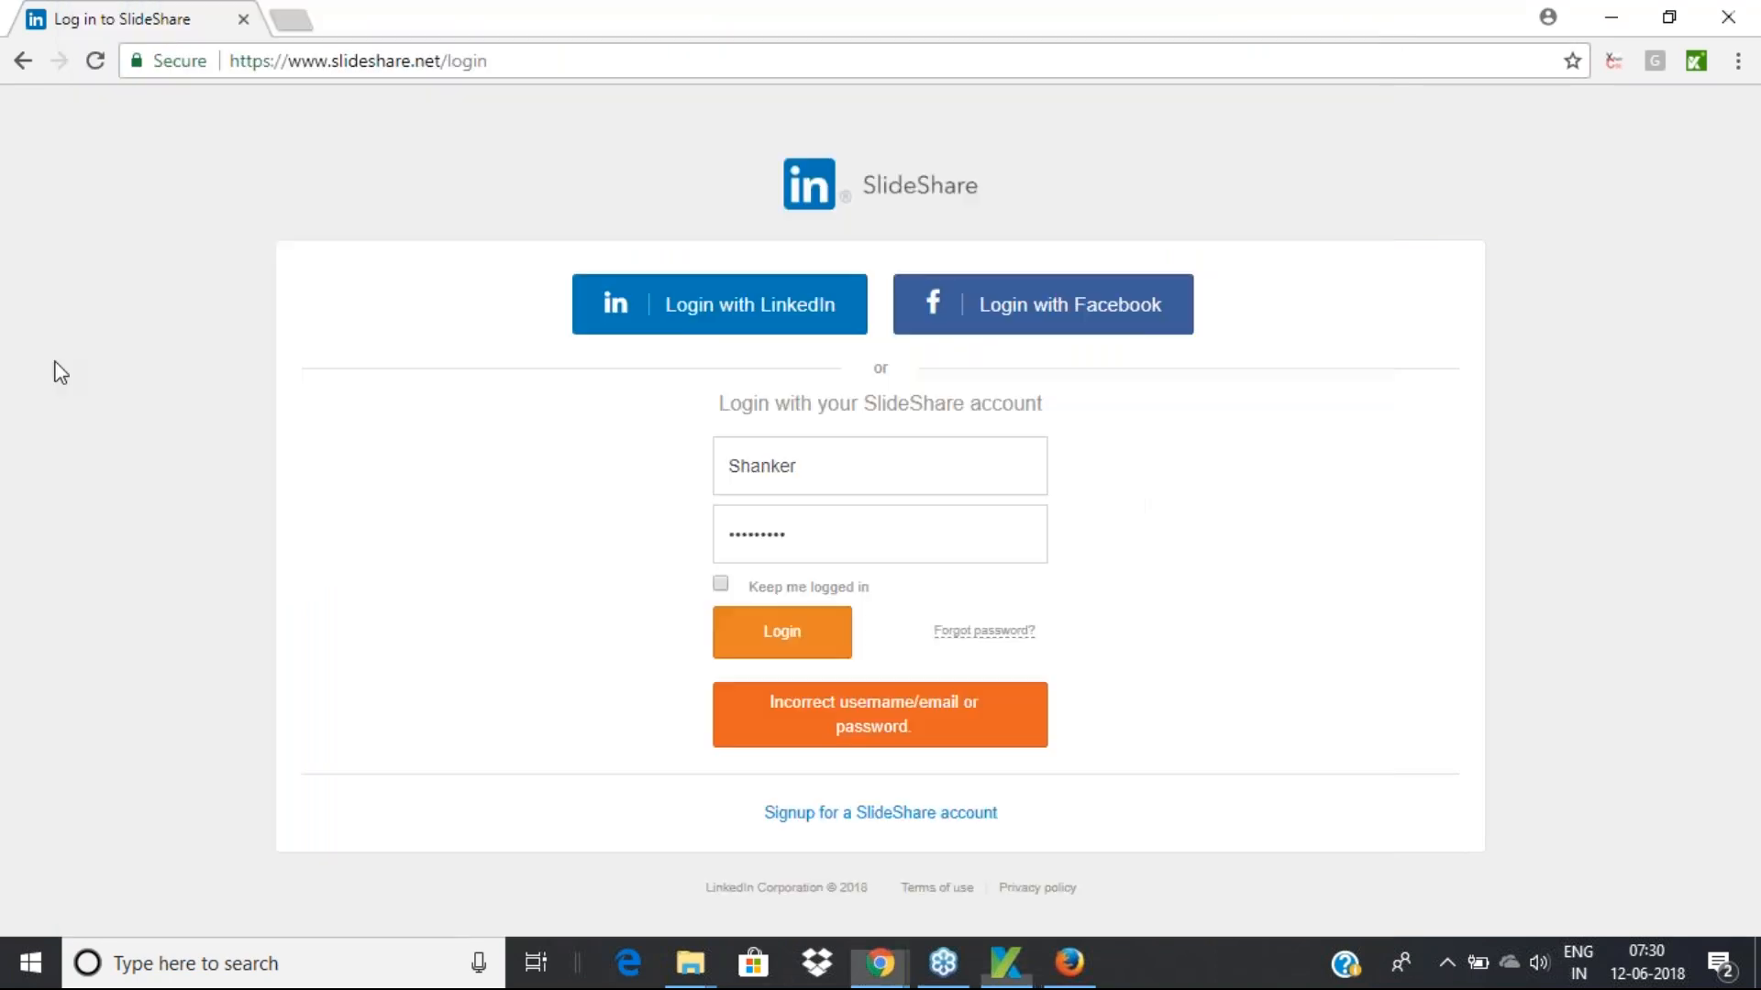
pyautogui.click(1006, 961)
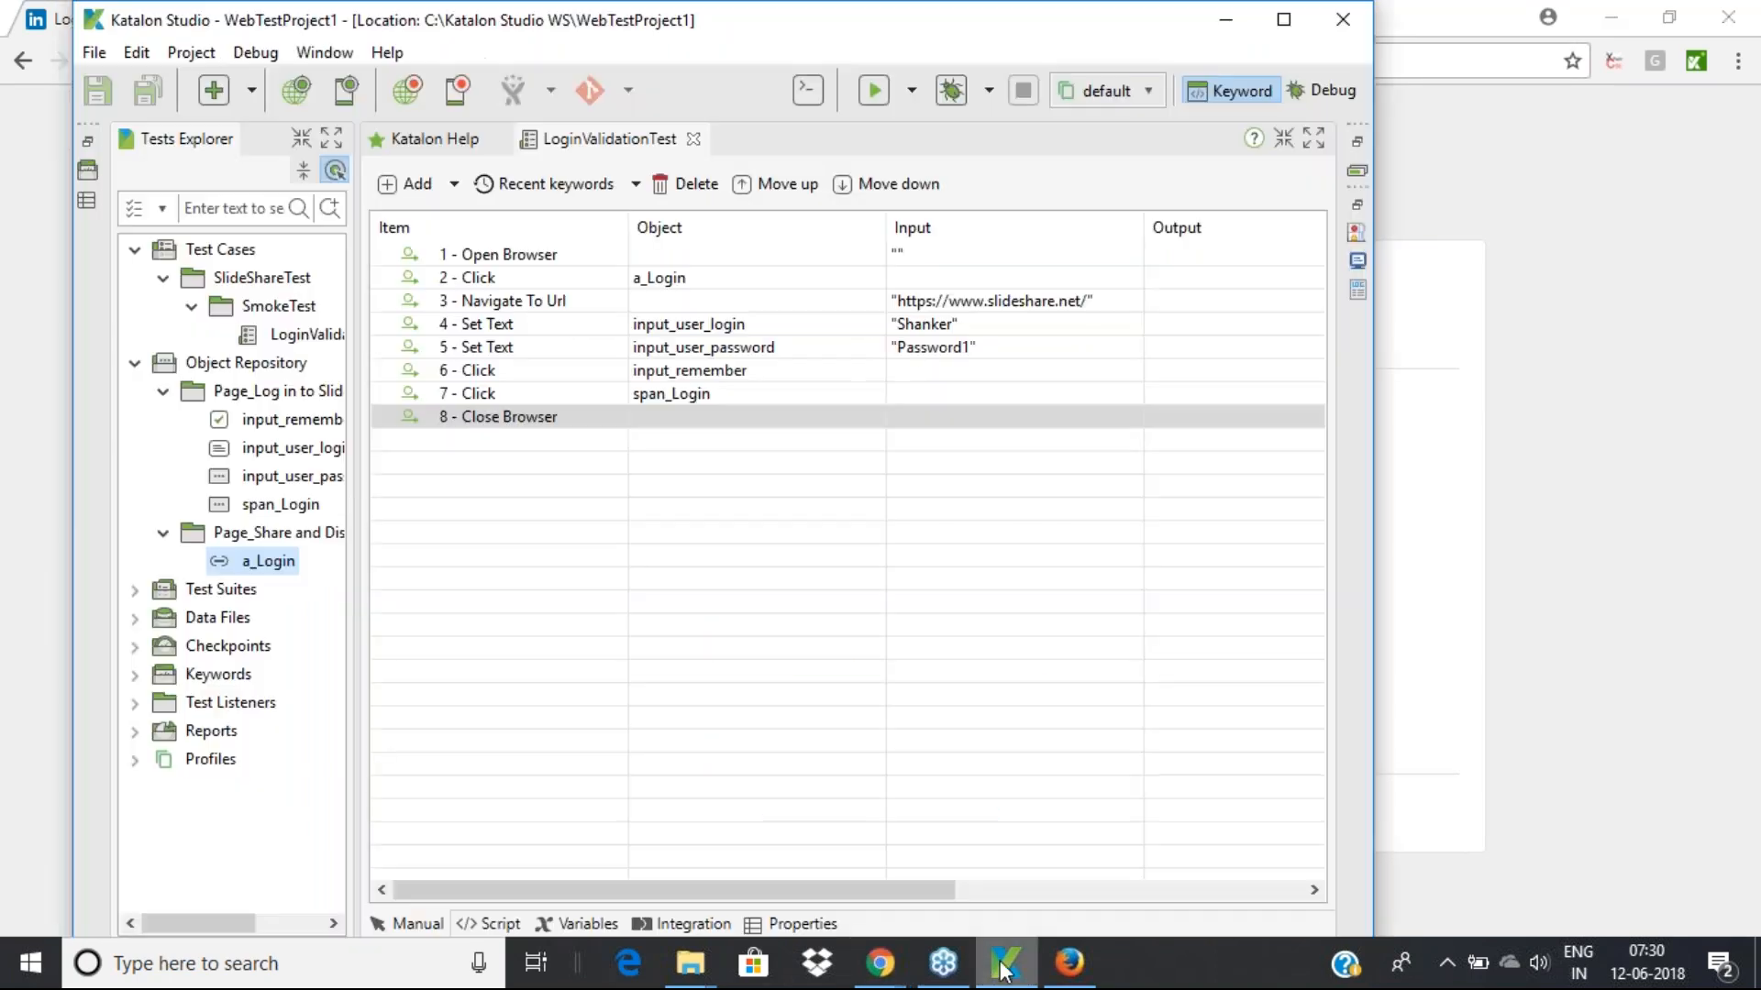
# Filter the Tests Explorer to Object, then expand Object Repository and the Page_Log in folder
pyautogui.click(209, 365)
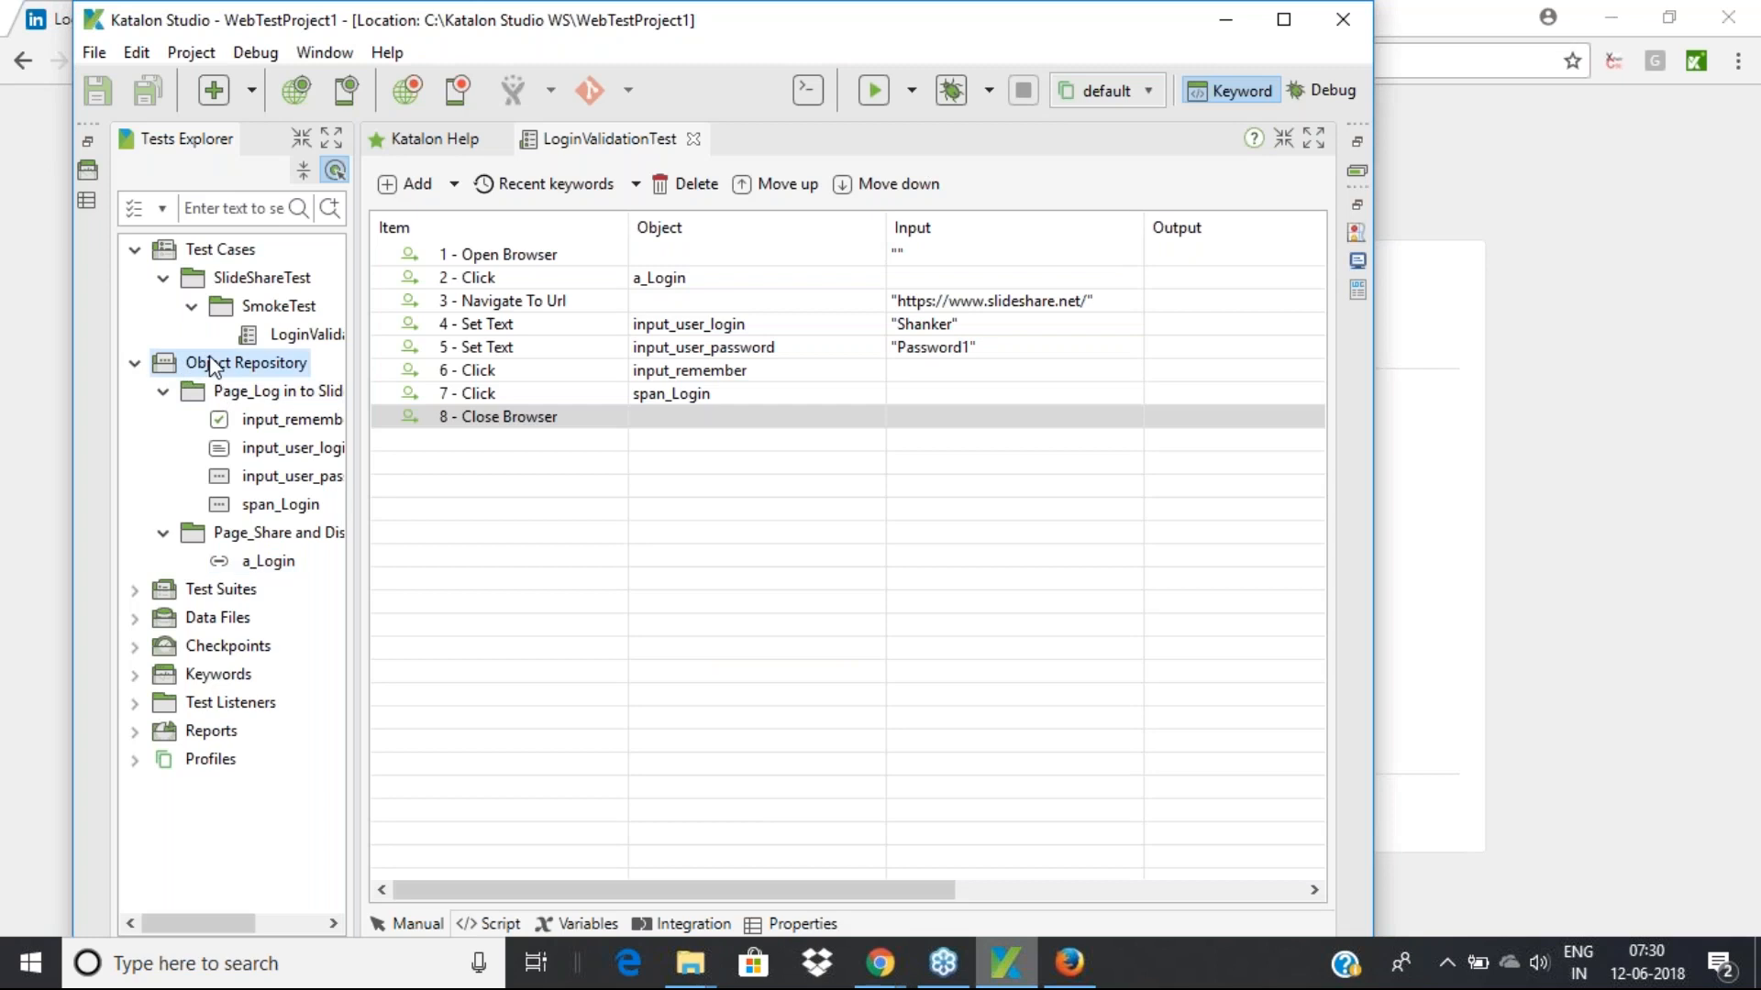
pyautogui.click(164, 209)
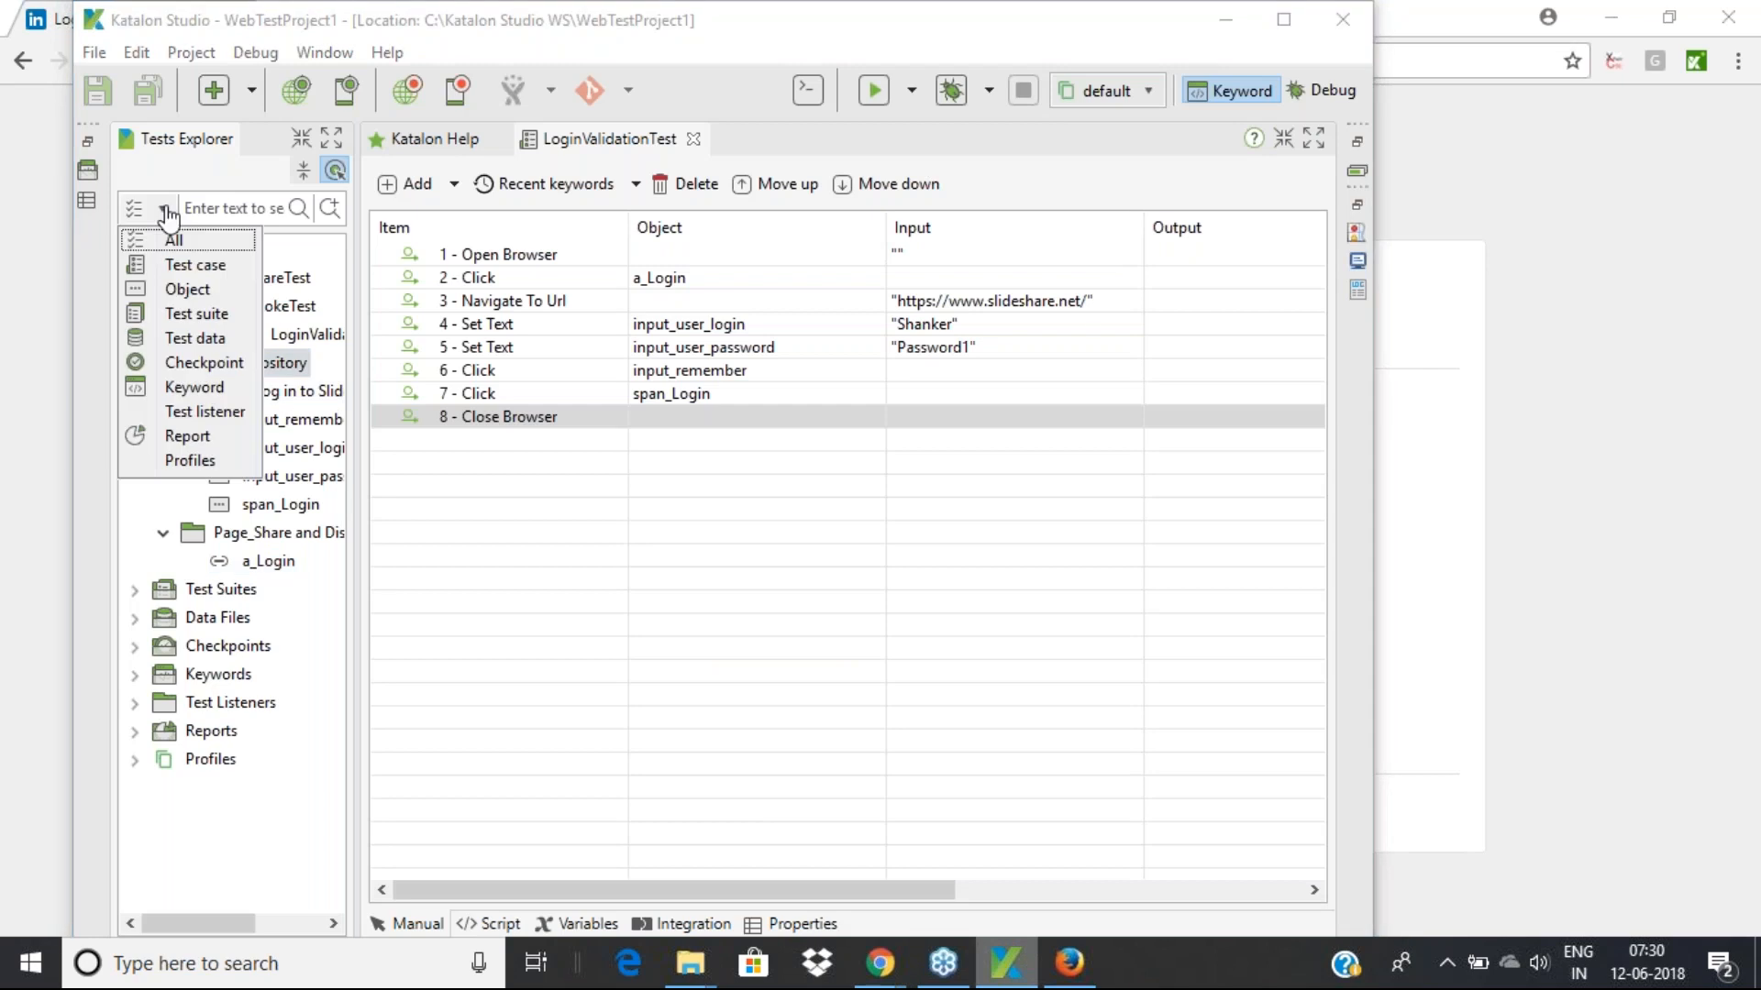
pyautogui.click(243, 289)
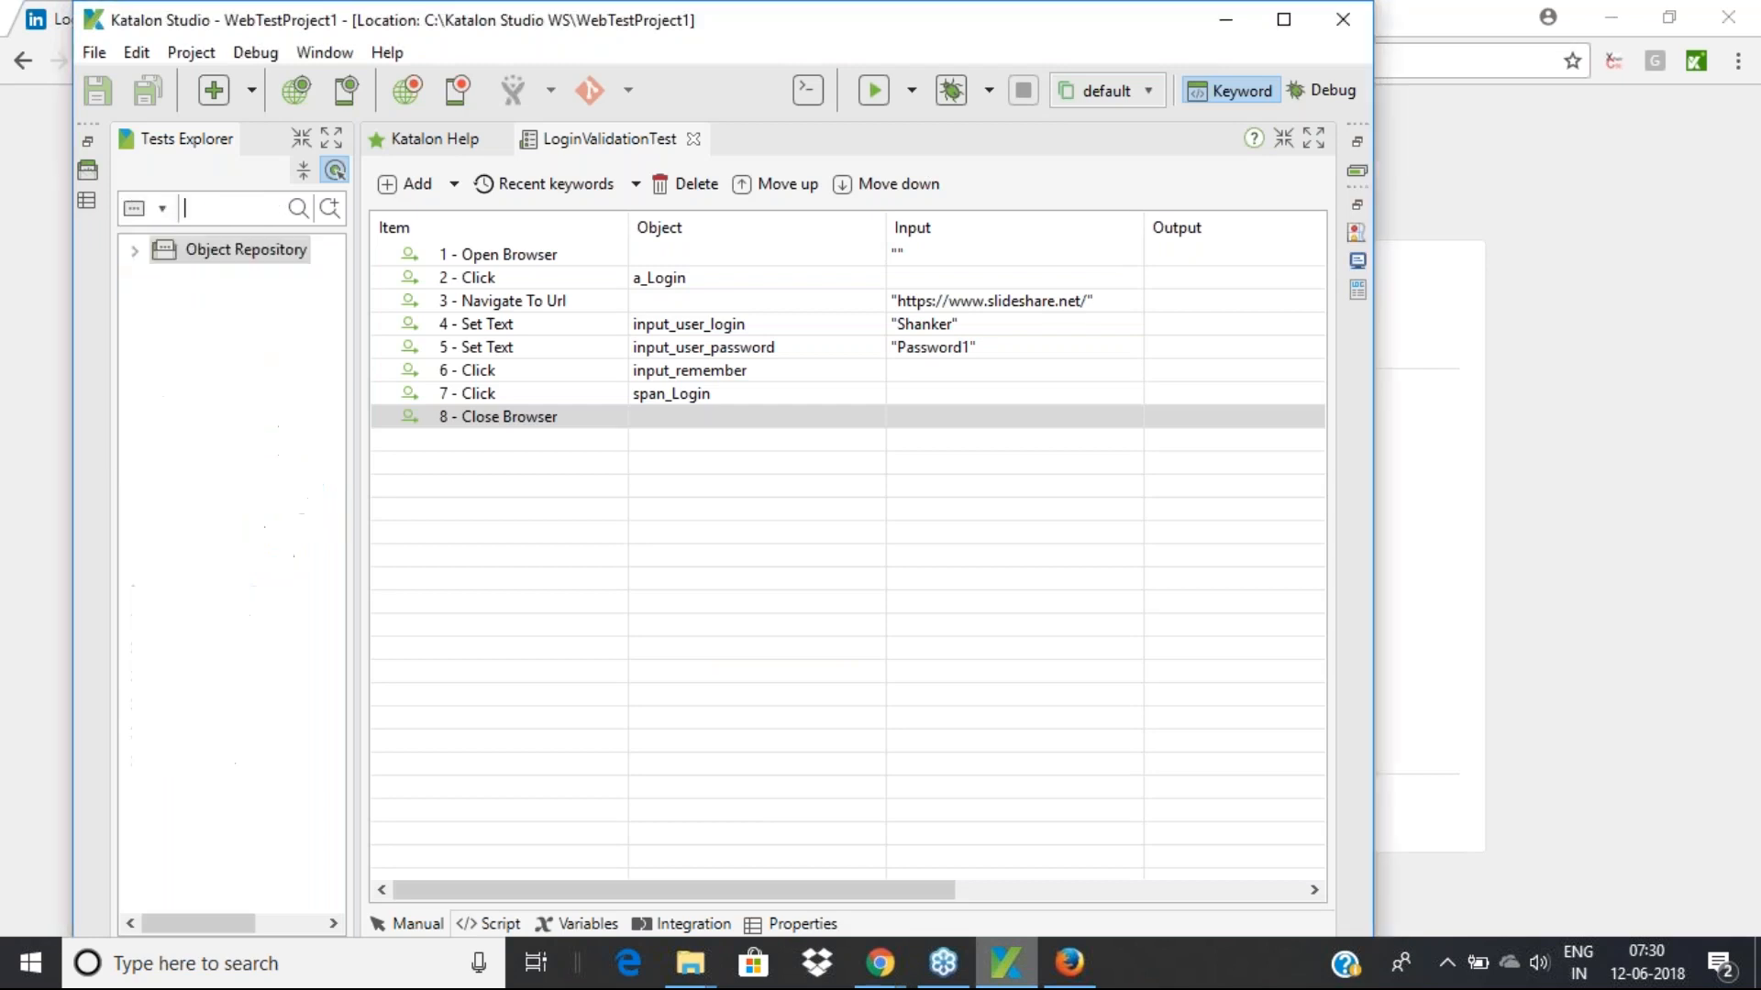
pyautogui.click(137, 250)
pyautogui.click(163, 278)
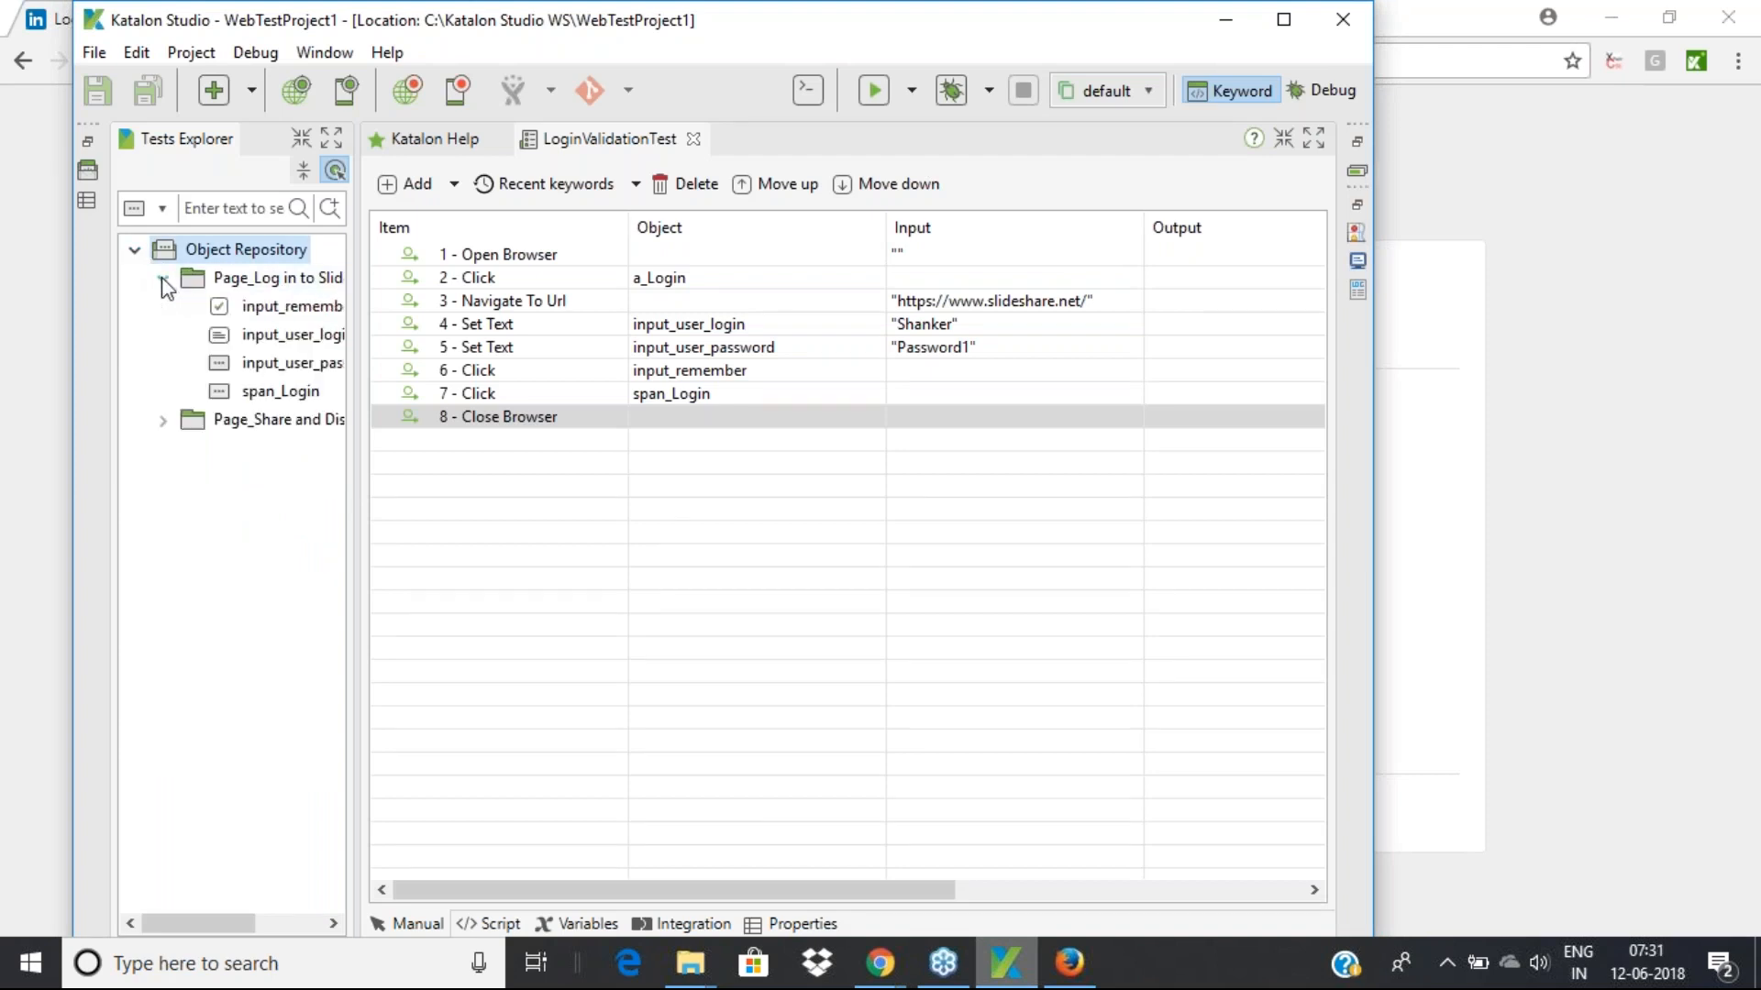
pyautogui.click(257, 314)
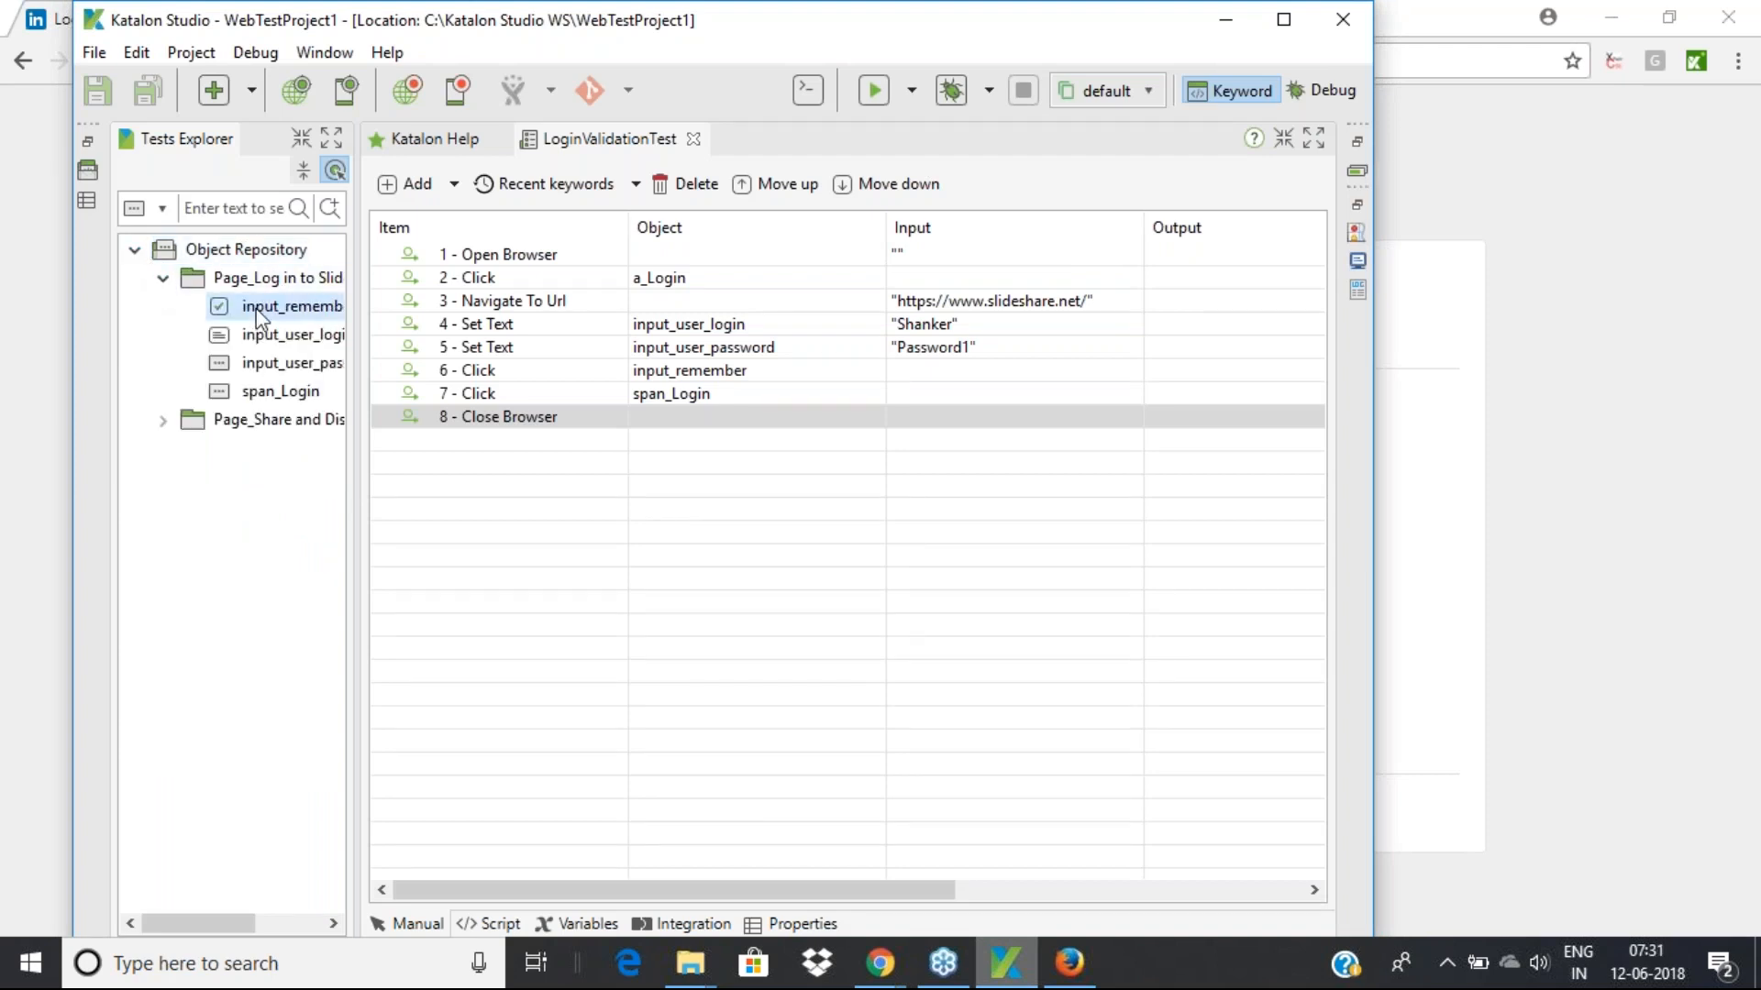
pyautogui.click(86, 201)
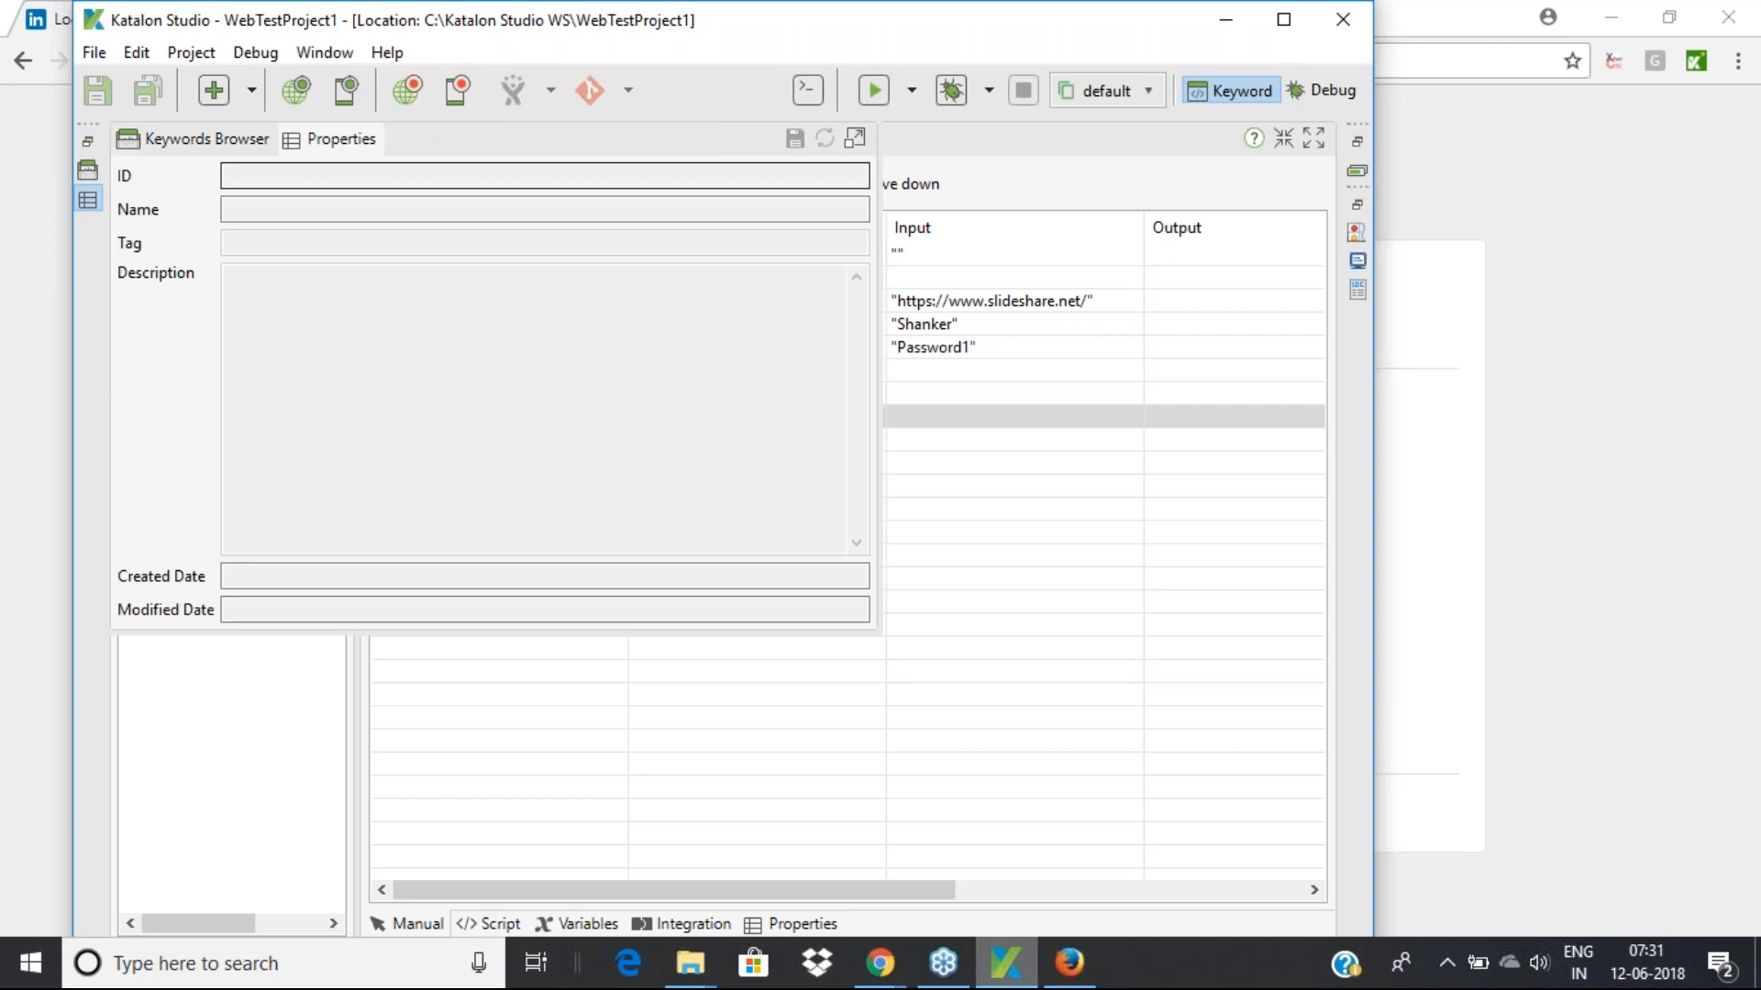
pyautogui.click(999, 524)
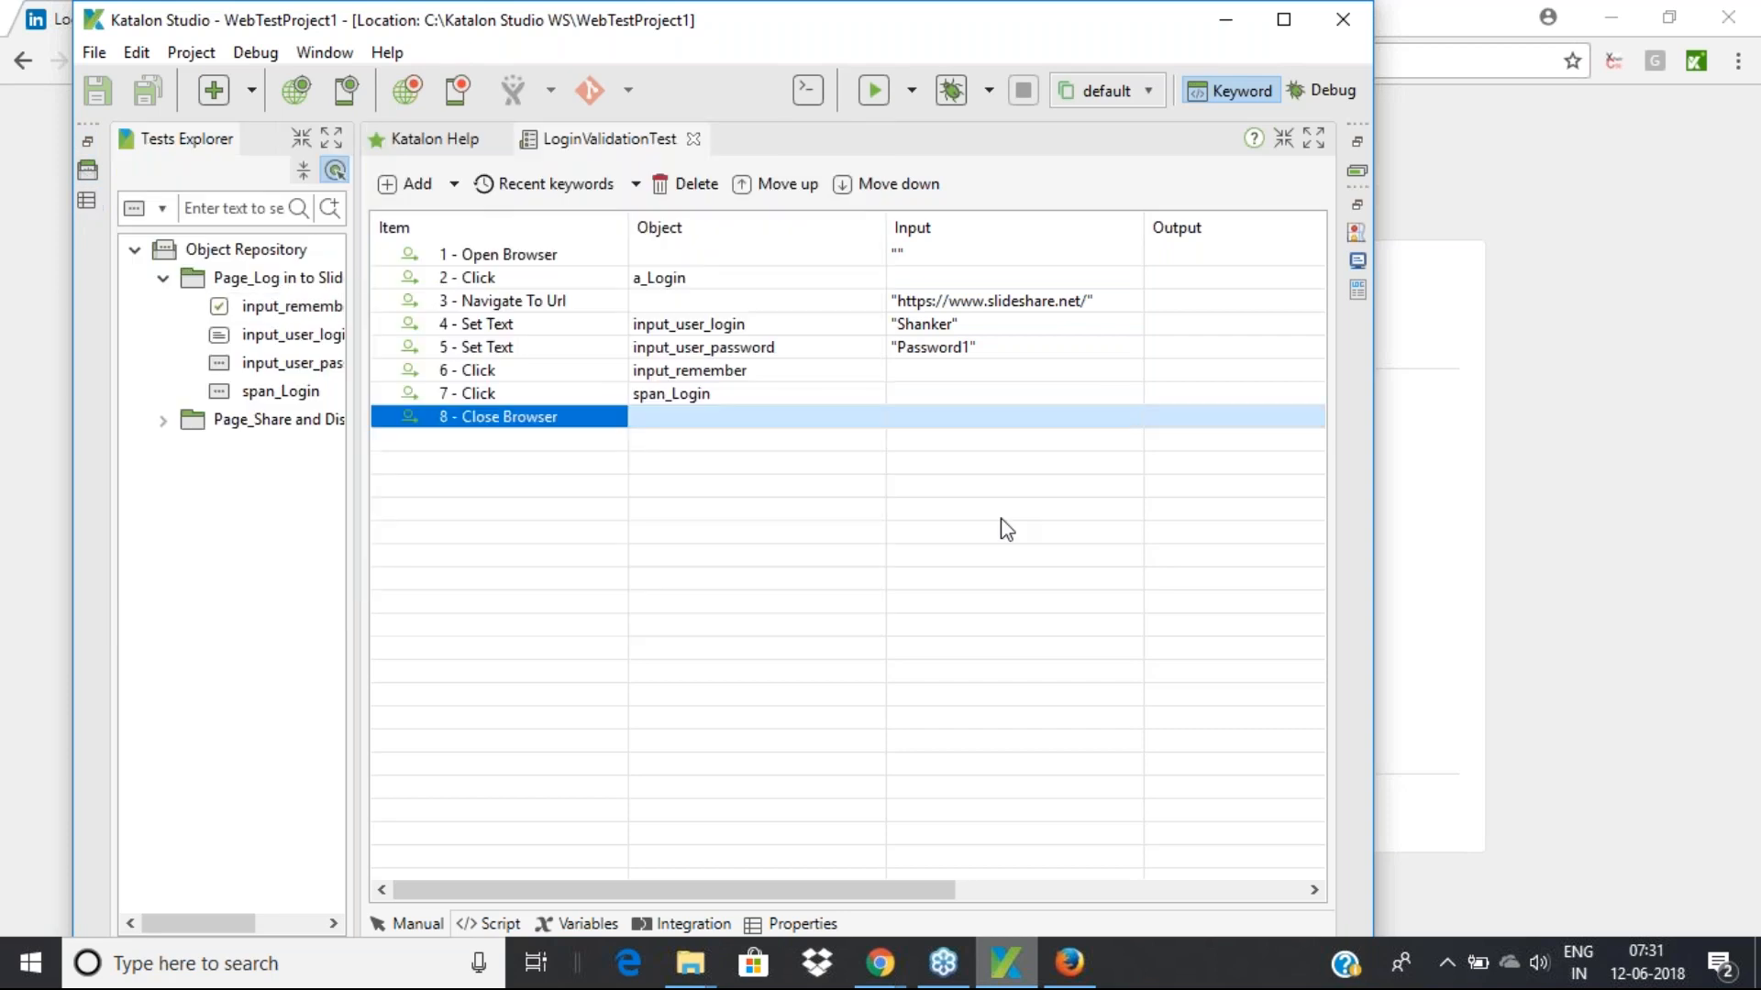
# Check the test case's ID, name, tag and description, then return to the step table
pyautogui.moveTo(544, 425)
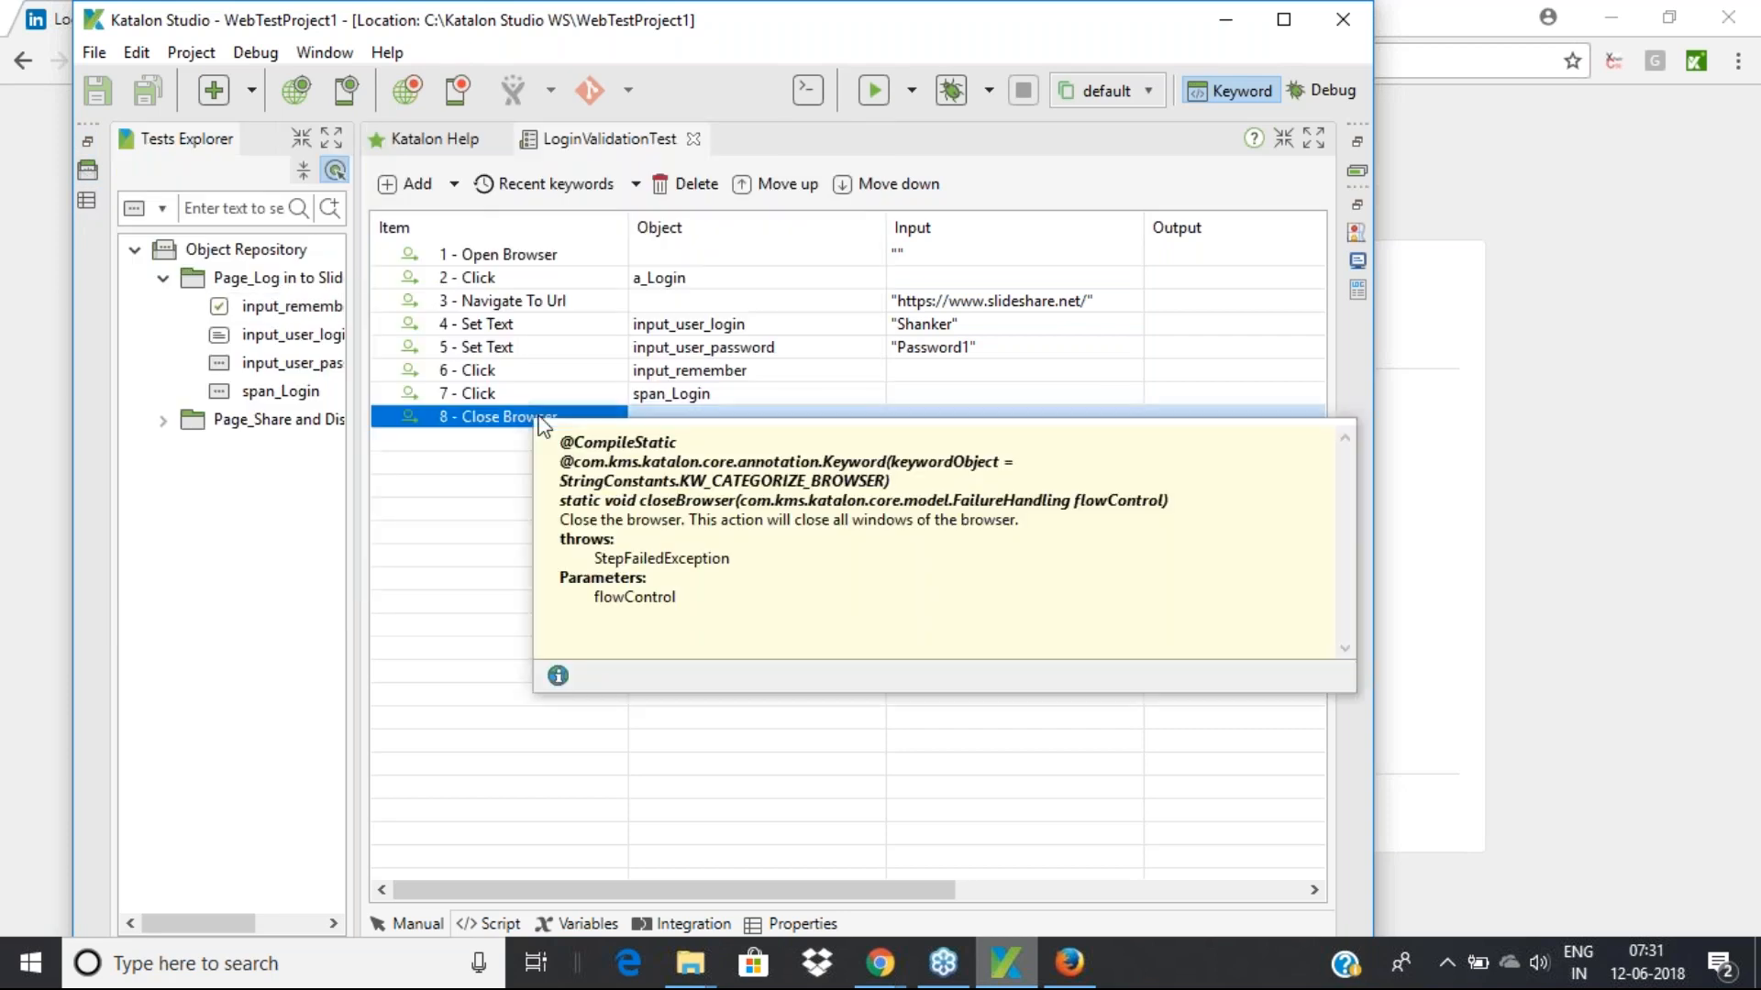
pyautogui.click(811, 923)
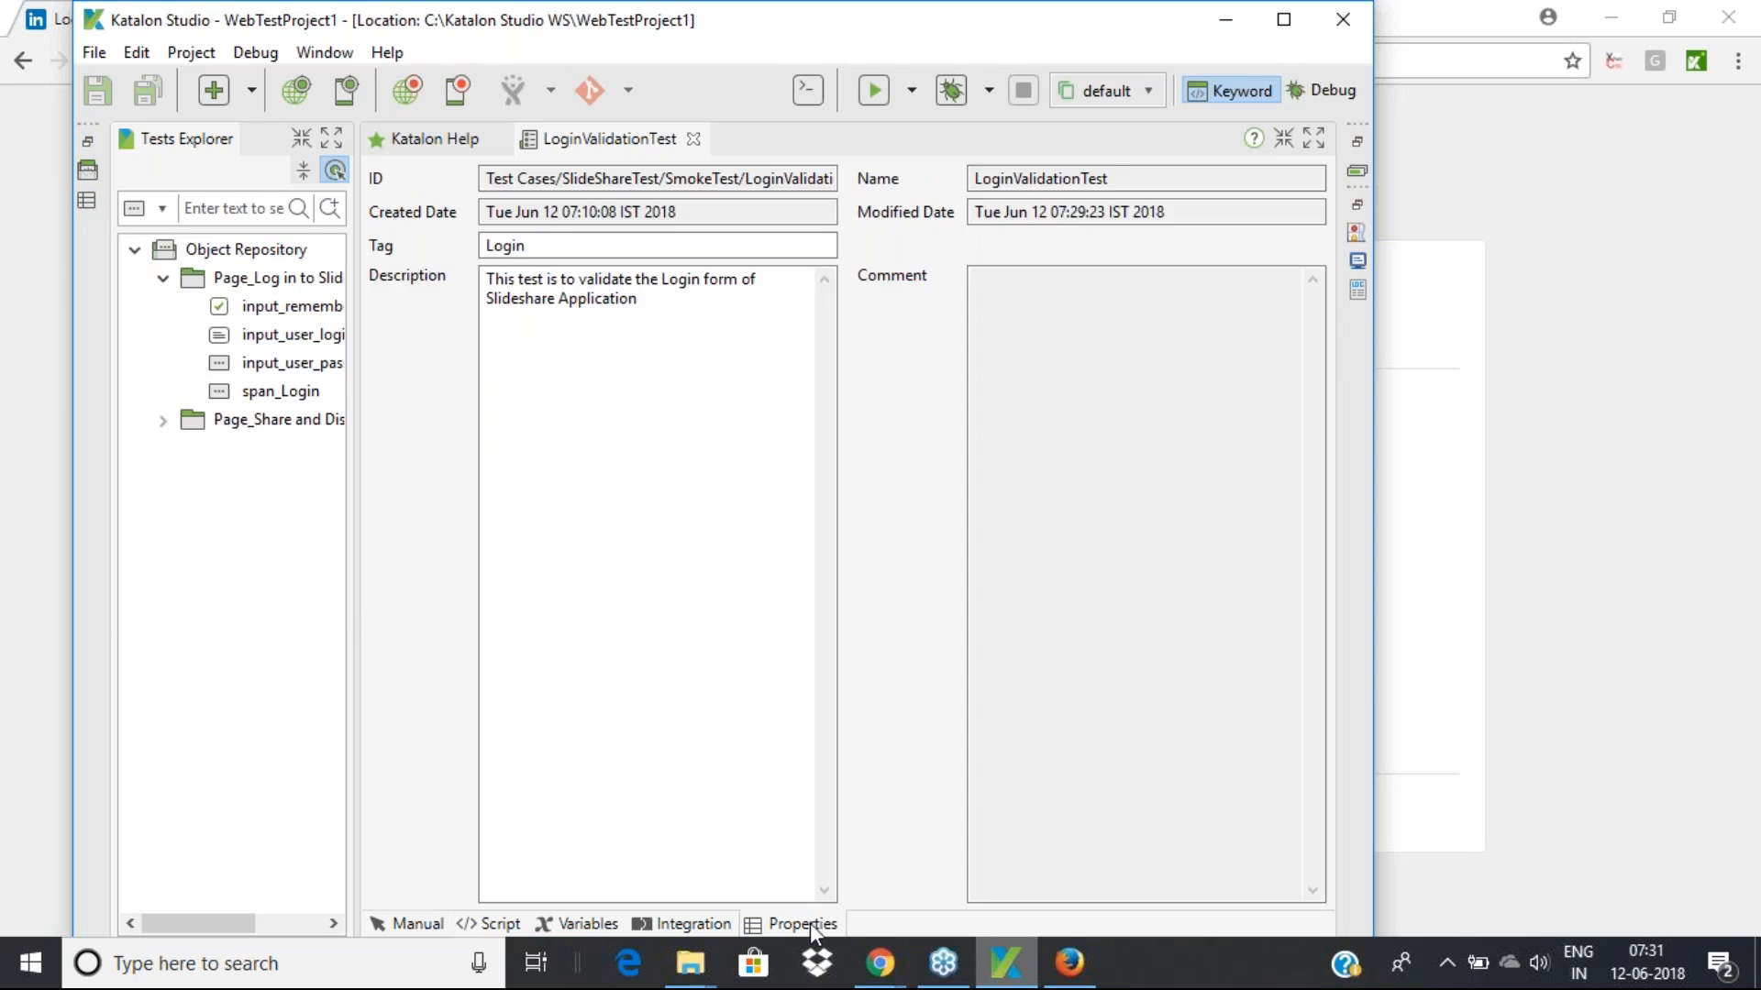
pyautogui.click(411, 928)
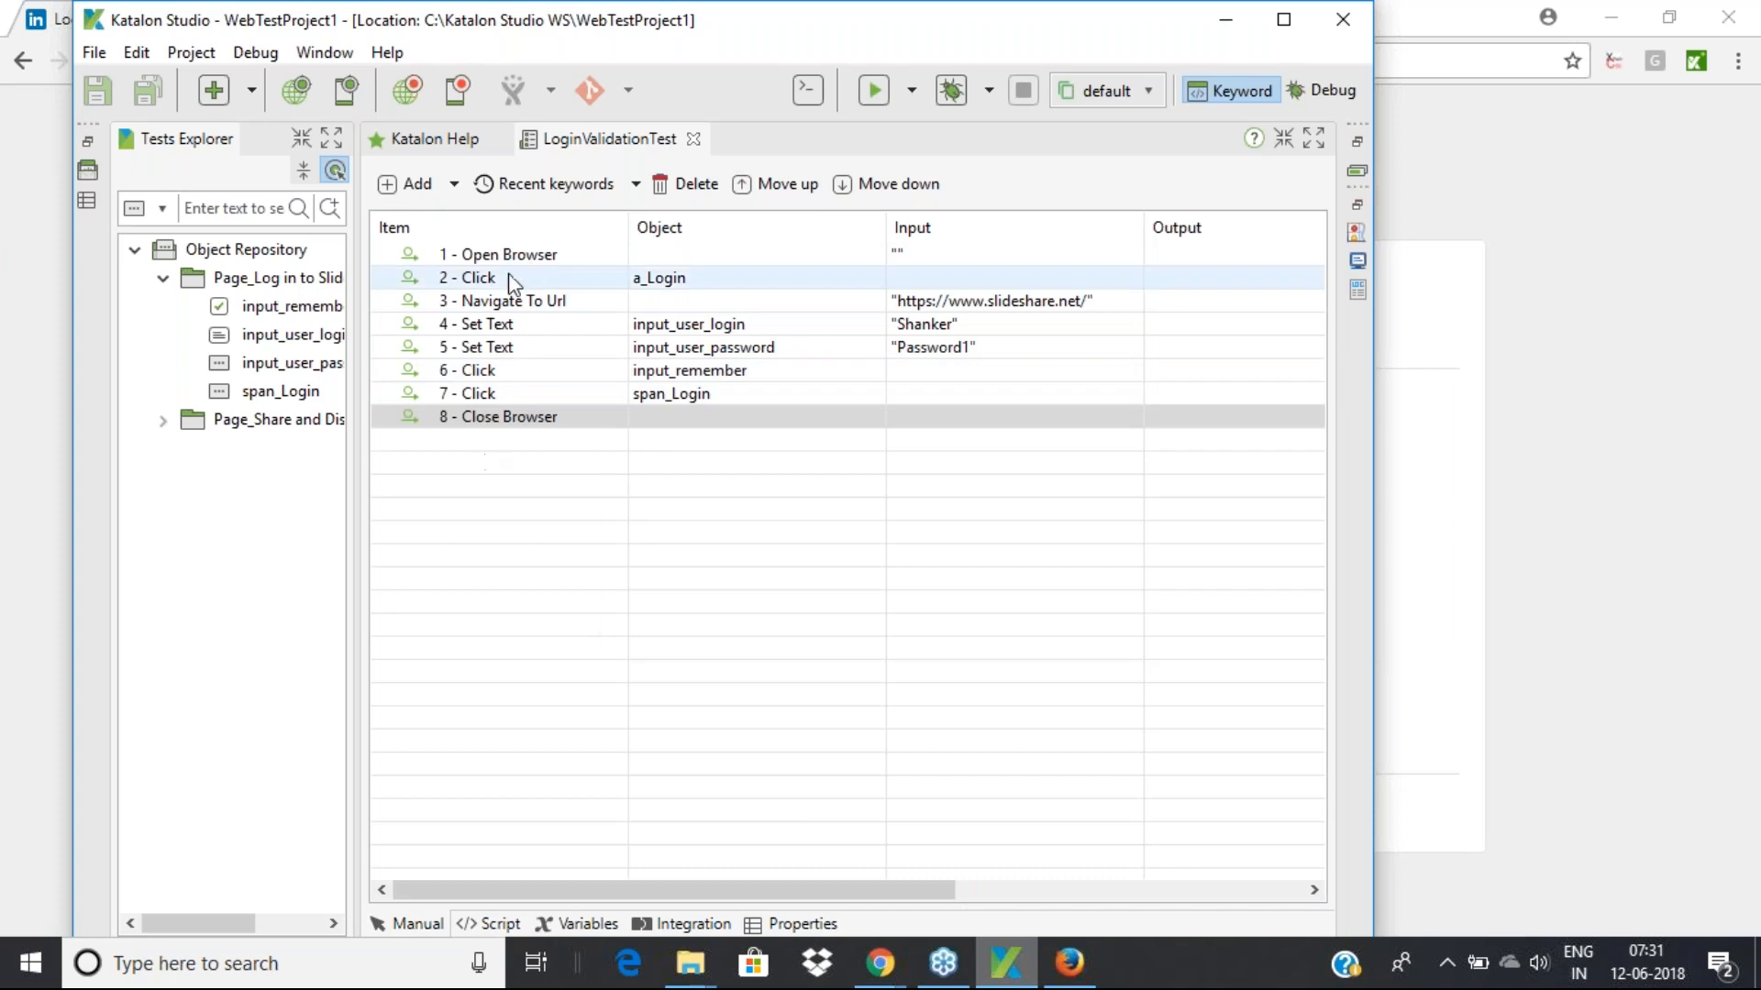
# Click through the steps and choose Navigate To Url as the insertion point for the Add list
pyautogui.moveTo(480, 265)
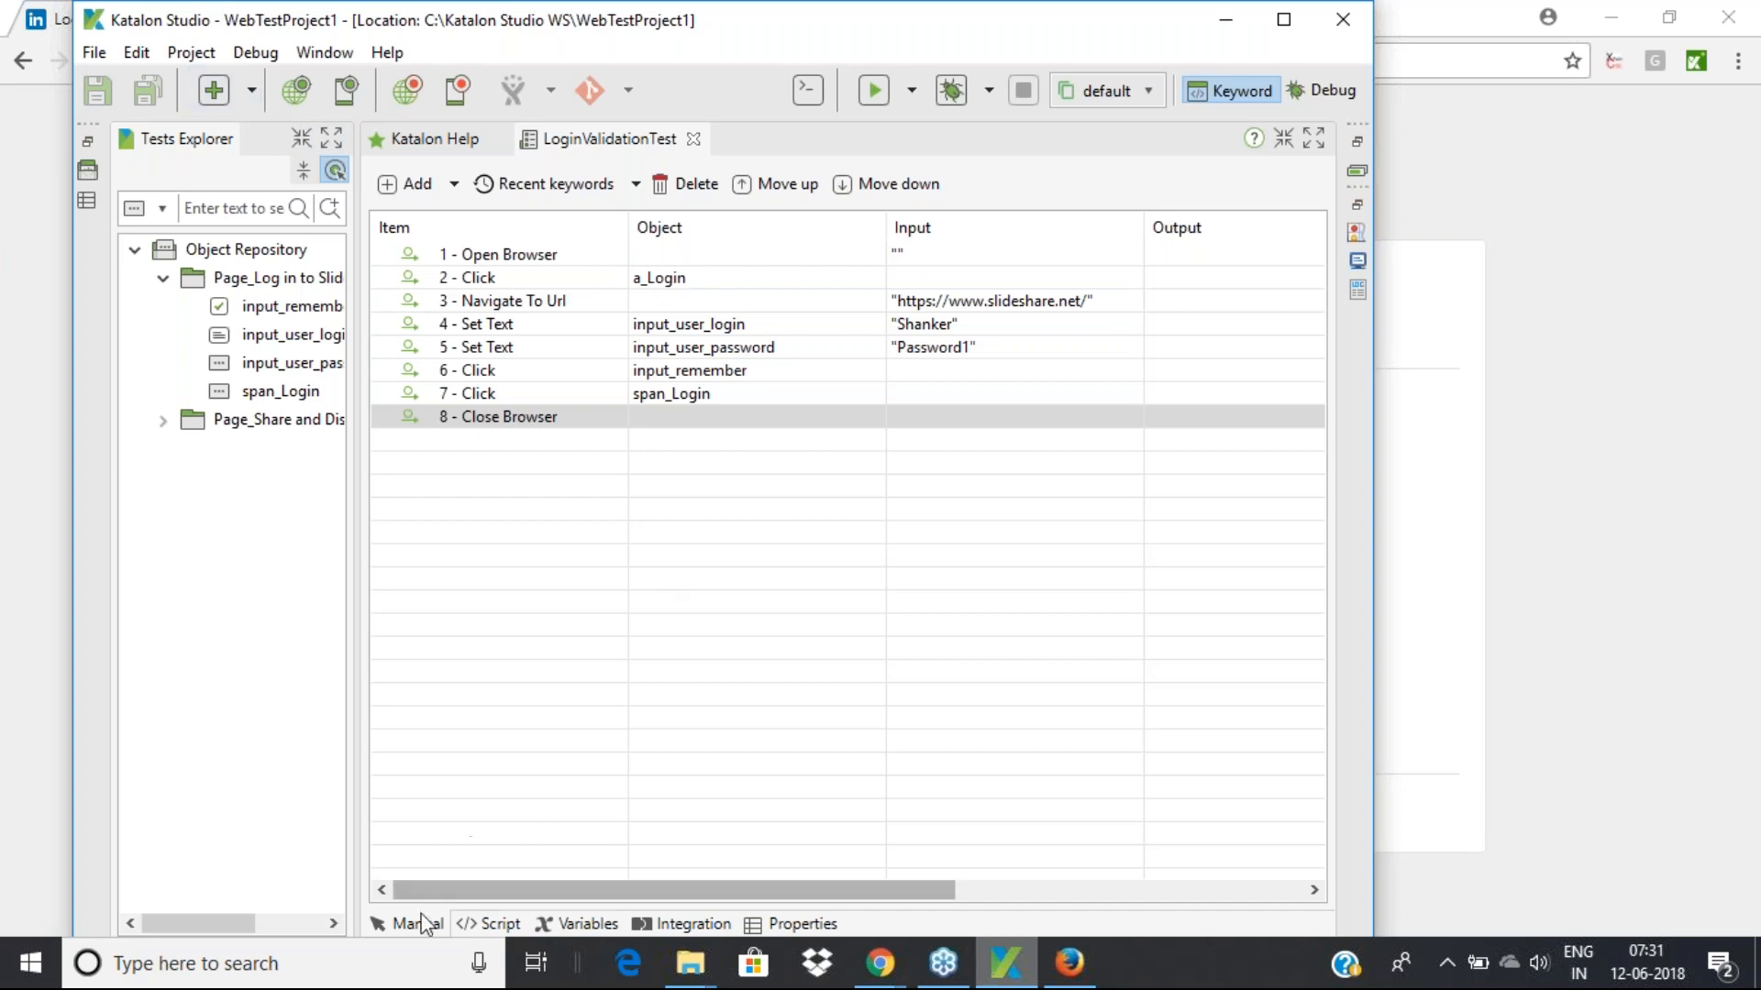
pyautogui.click(522, 258)
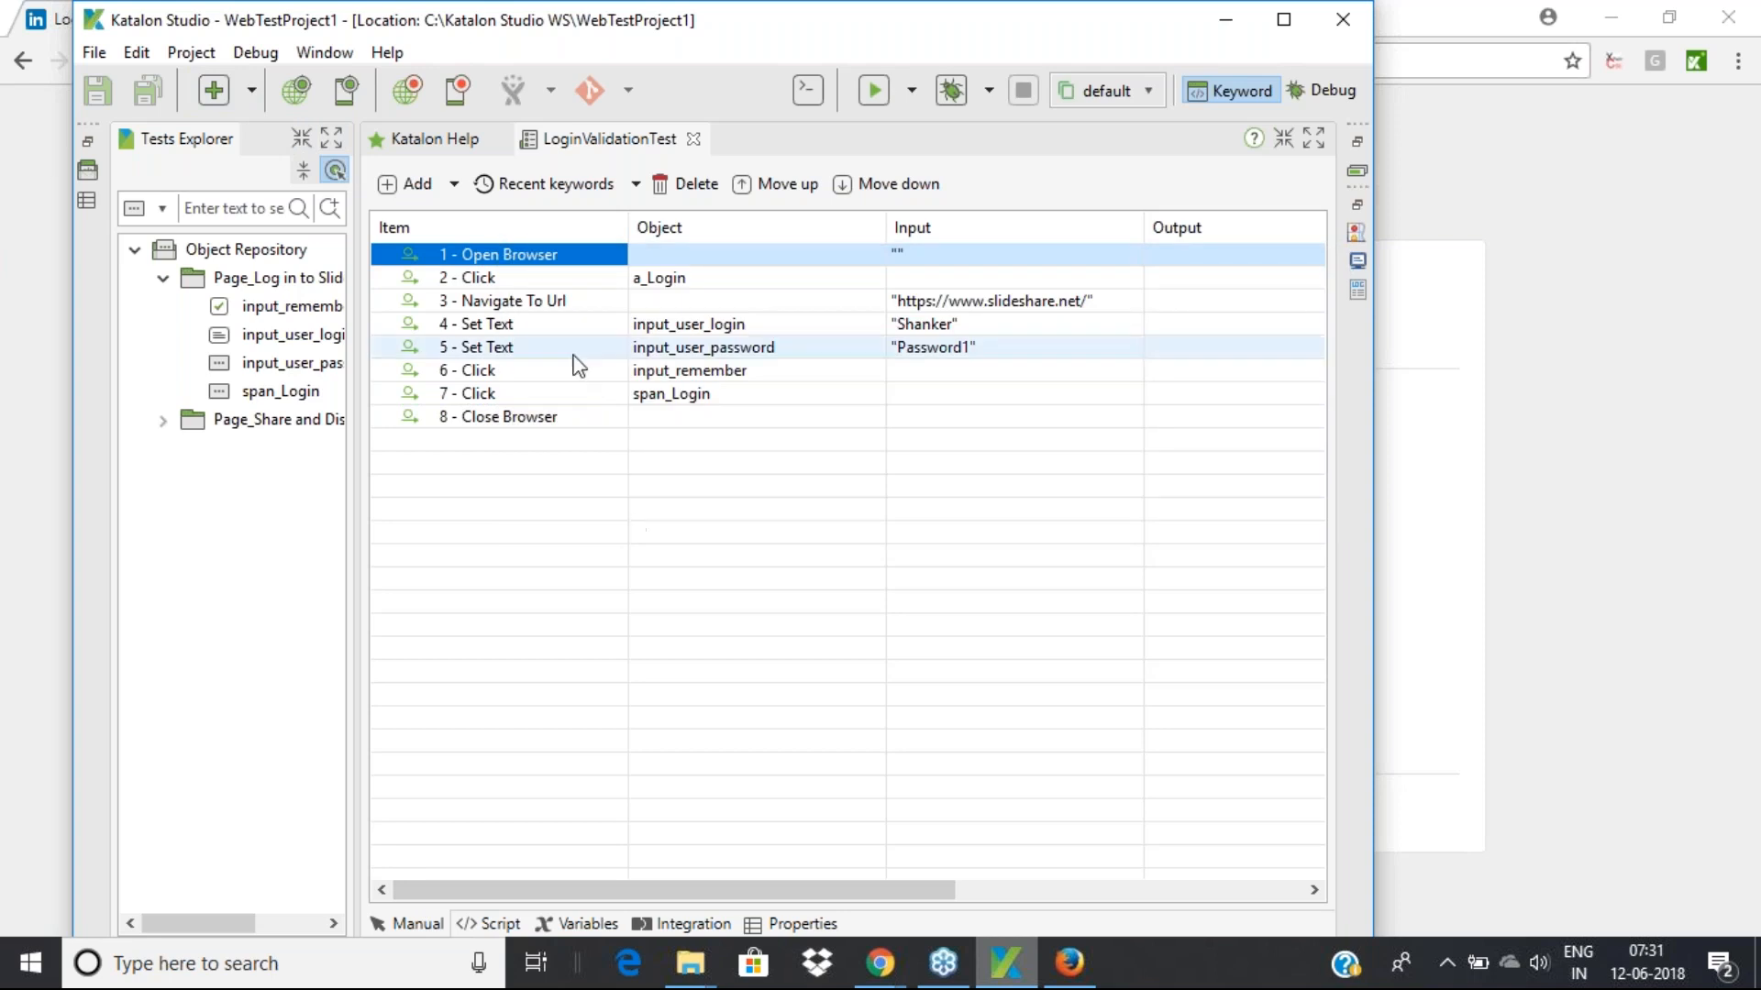
pyautogui.moveTo(516, 328)
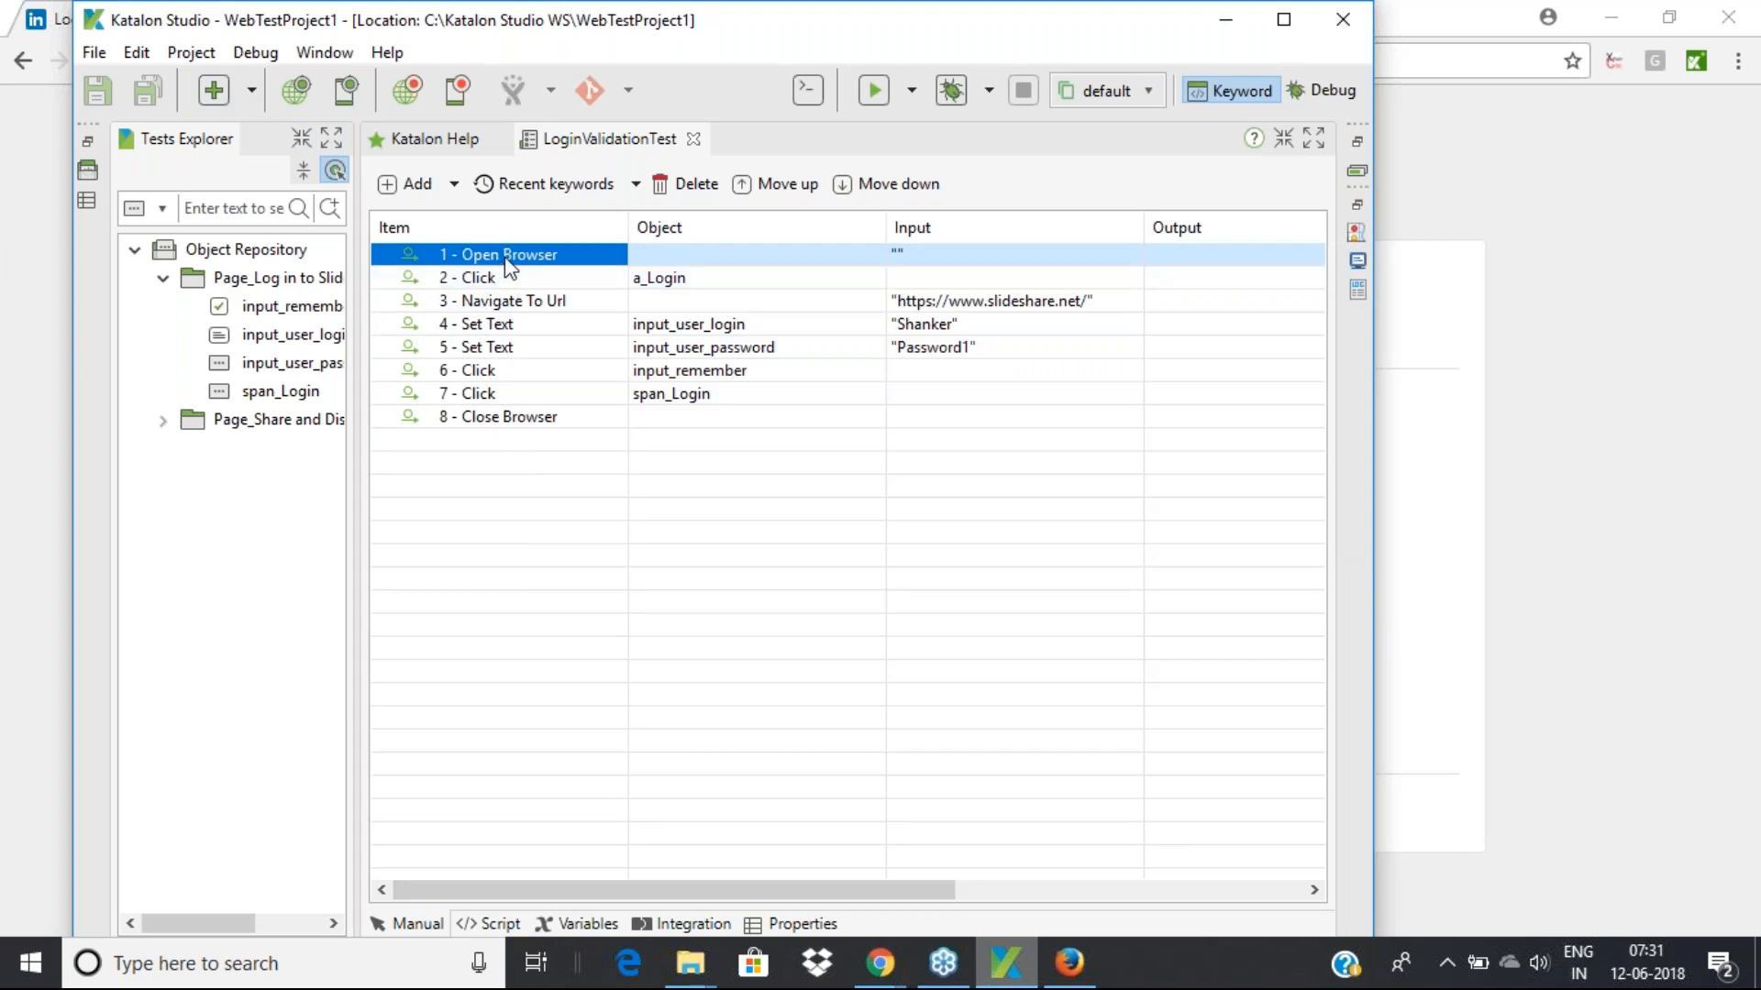
pyautogui.click(658, 255)
pyautogui.click(571, 277)
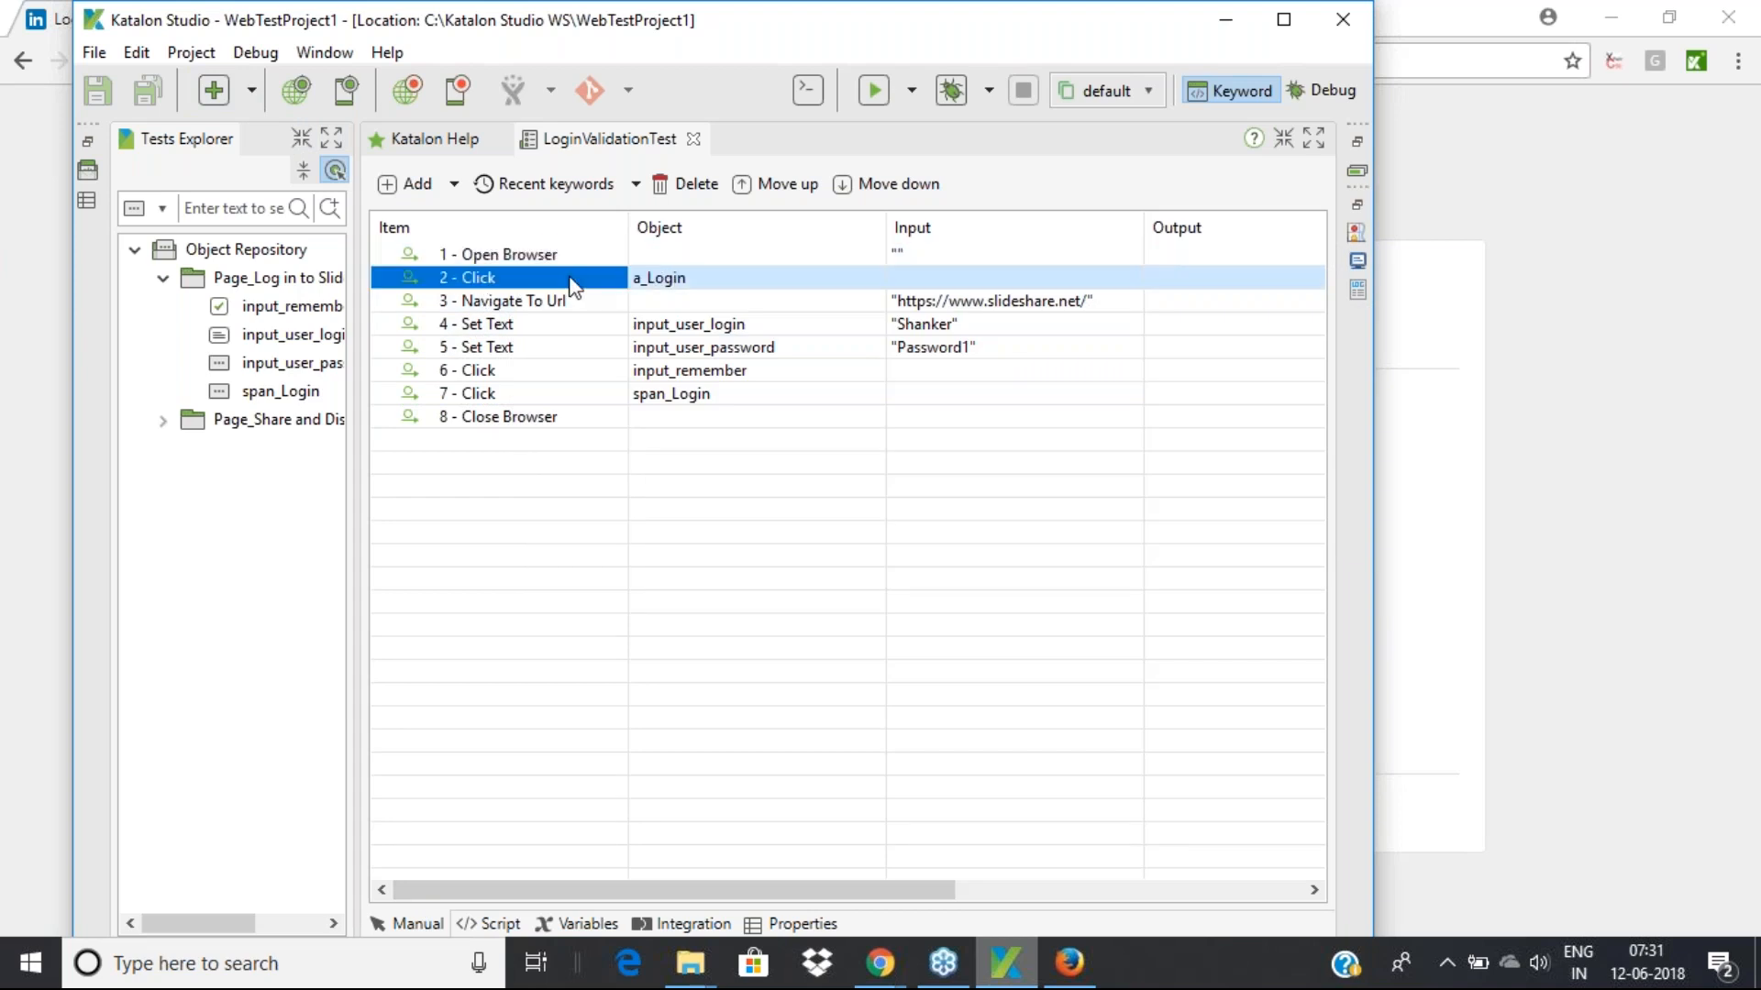
pyautogui.click(516, 307)
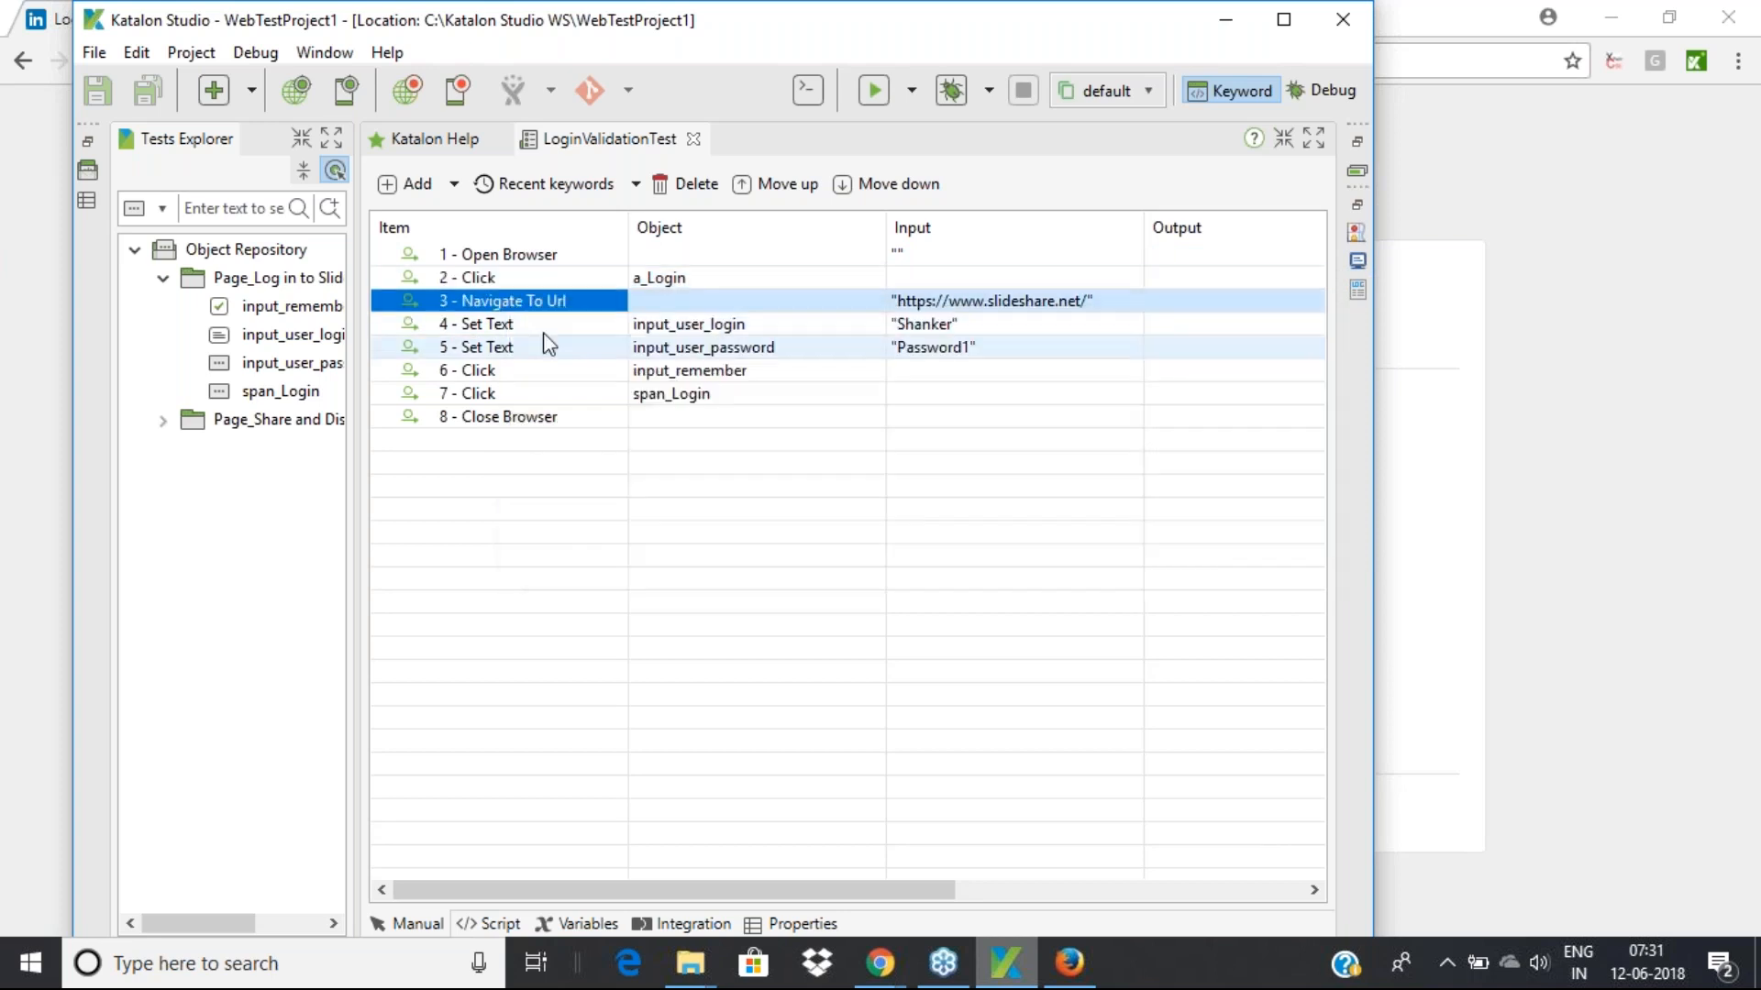
pyautogui.click(520, 258)
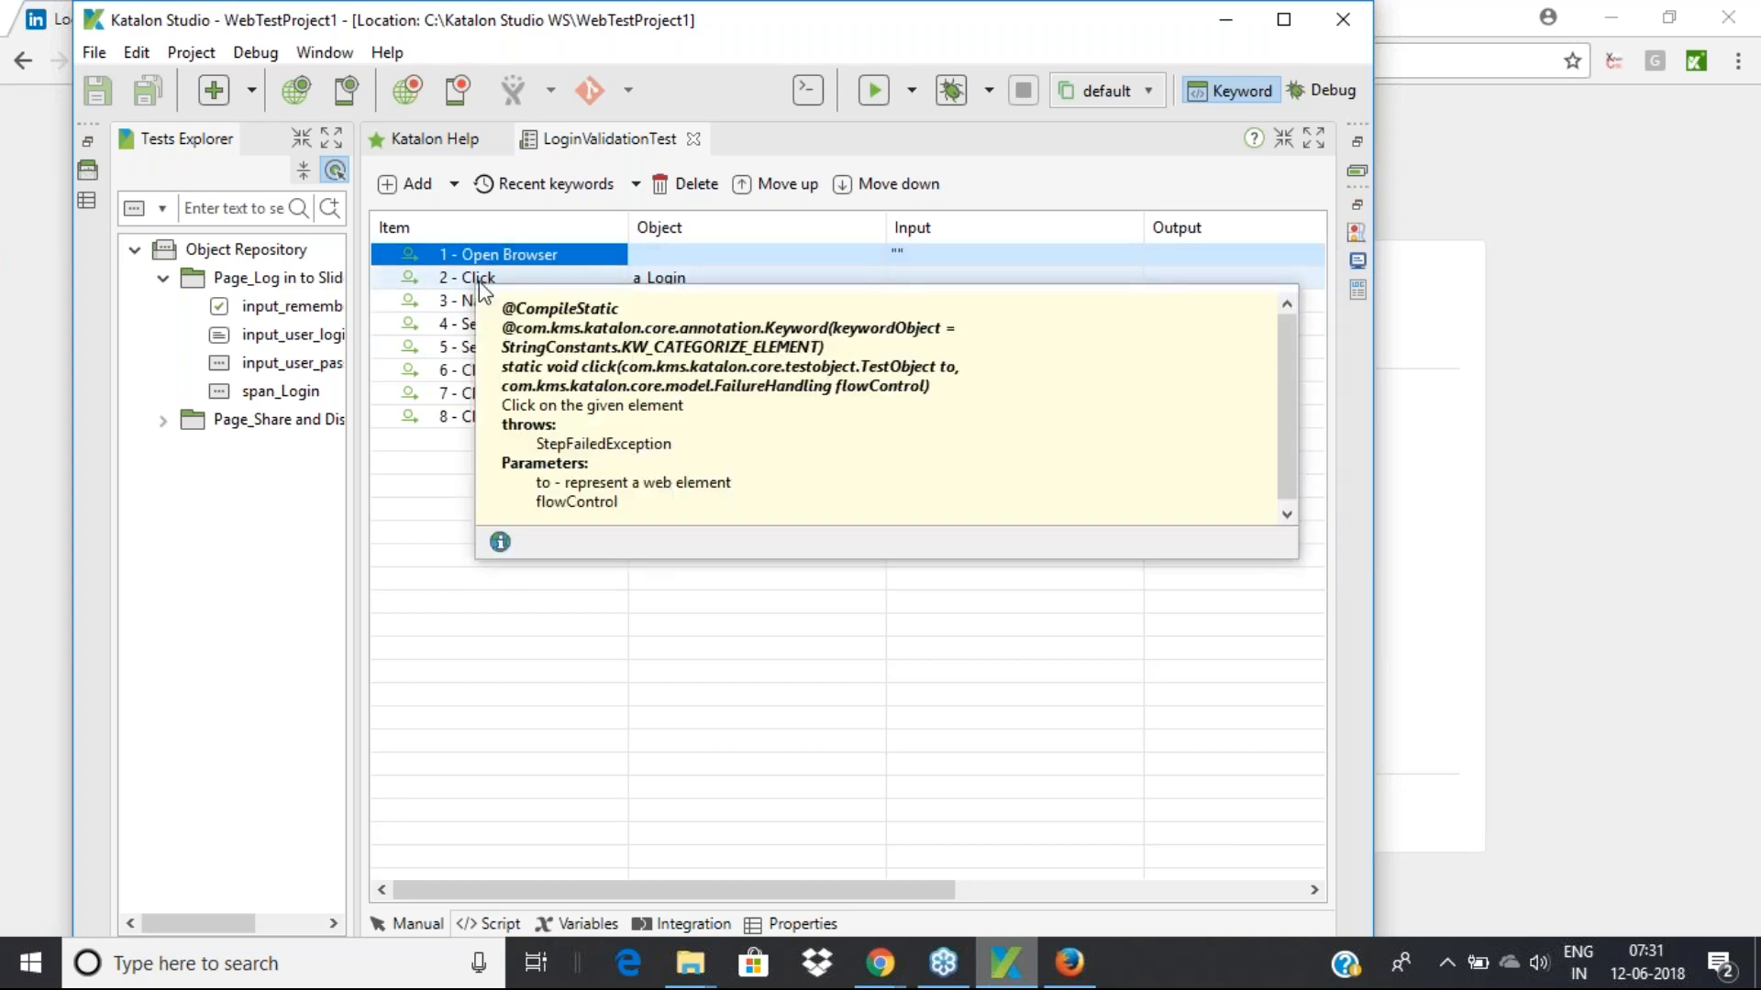
pyautogui.click(479, 279)
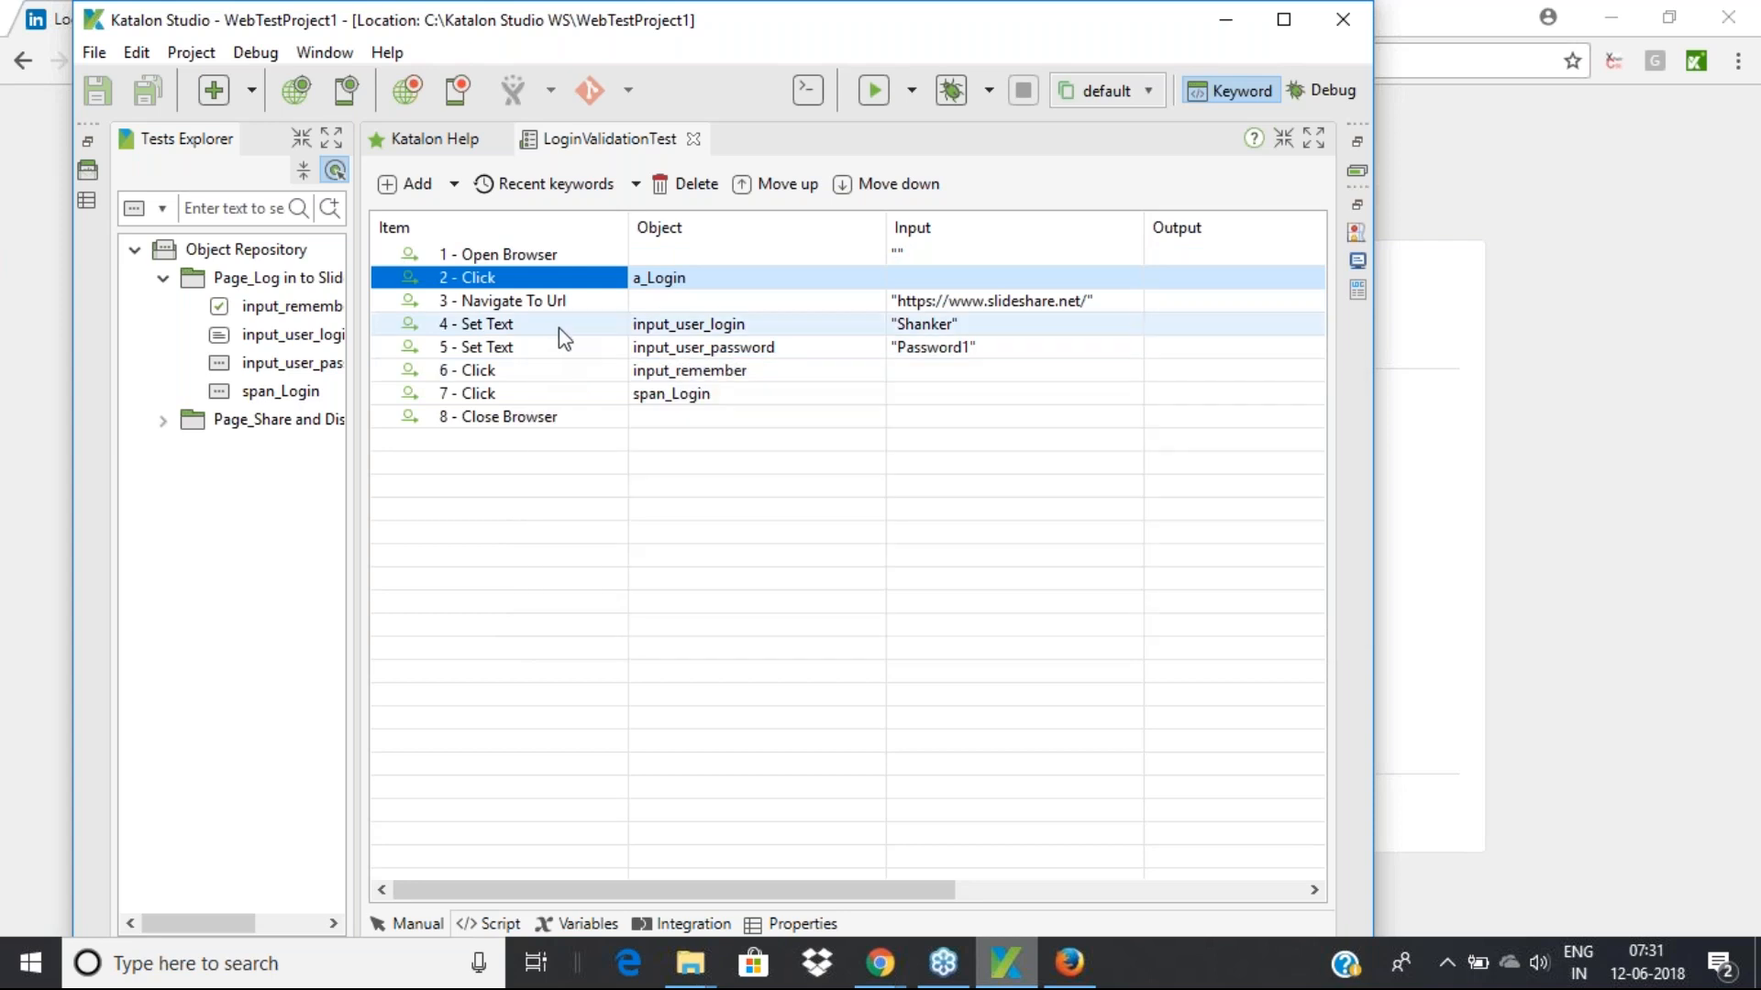
pyautogui.click(539, 302)
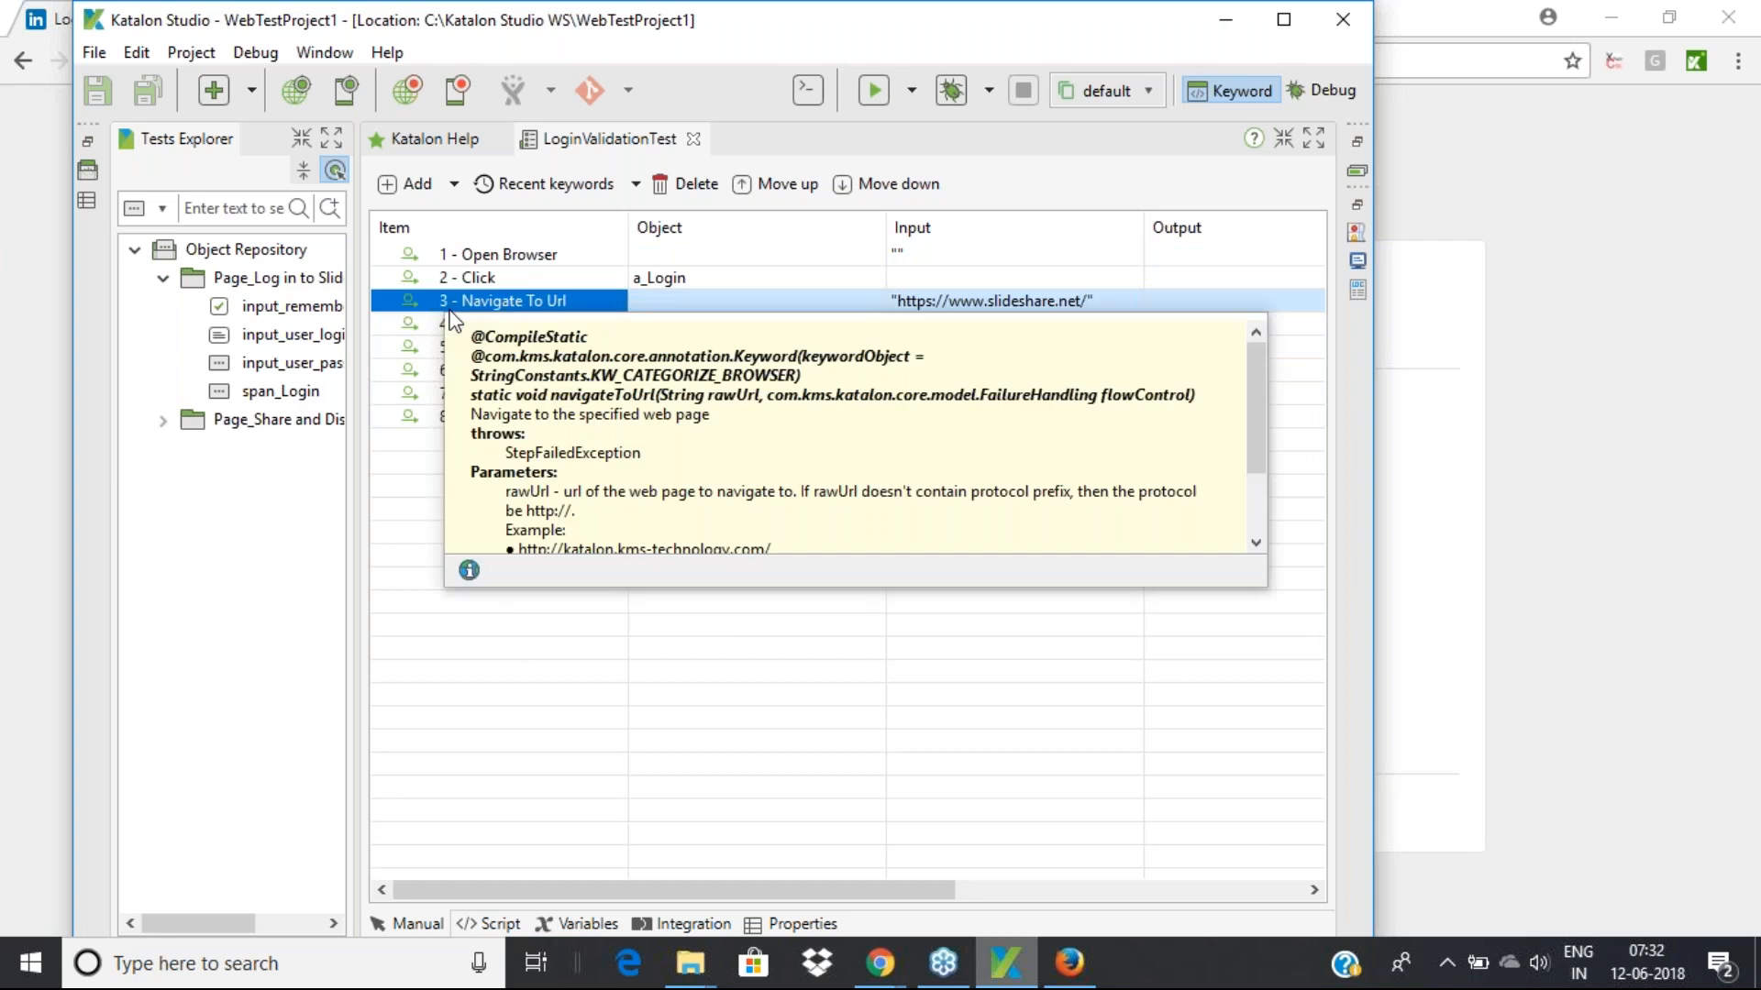
pyautogui.click(454, 187)
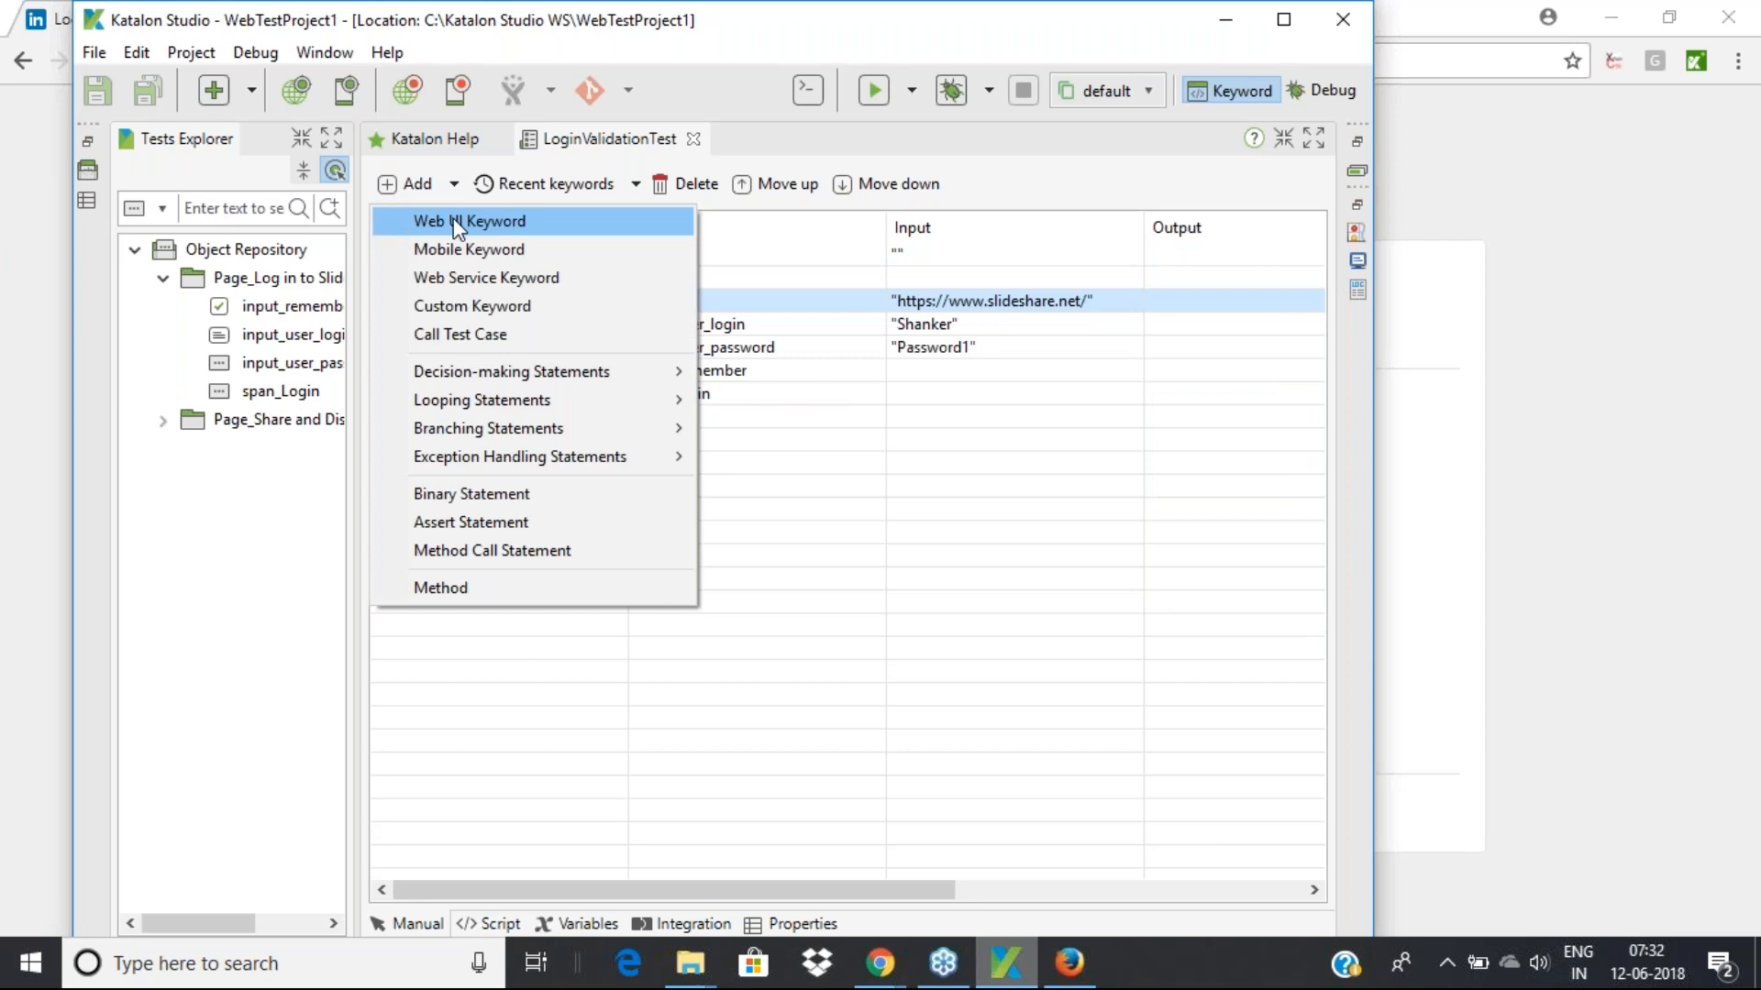
# Add a Web UI Keyword step, Get Url, as step 4 after Navigate To Url
pyautogui.click(456, 223)
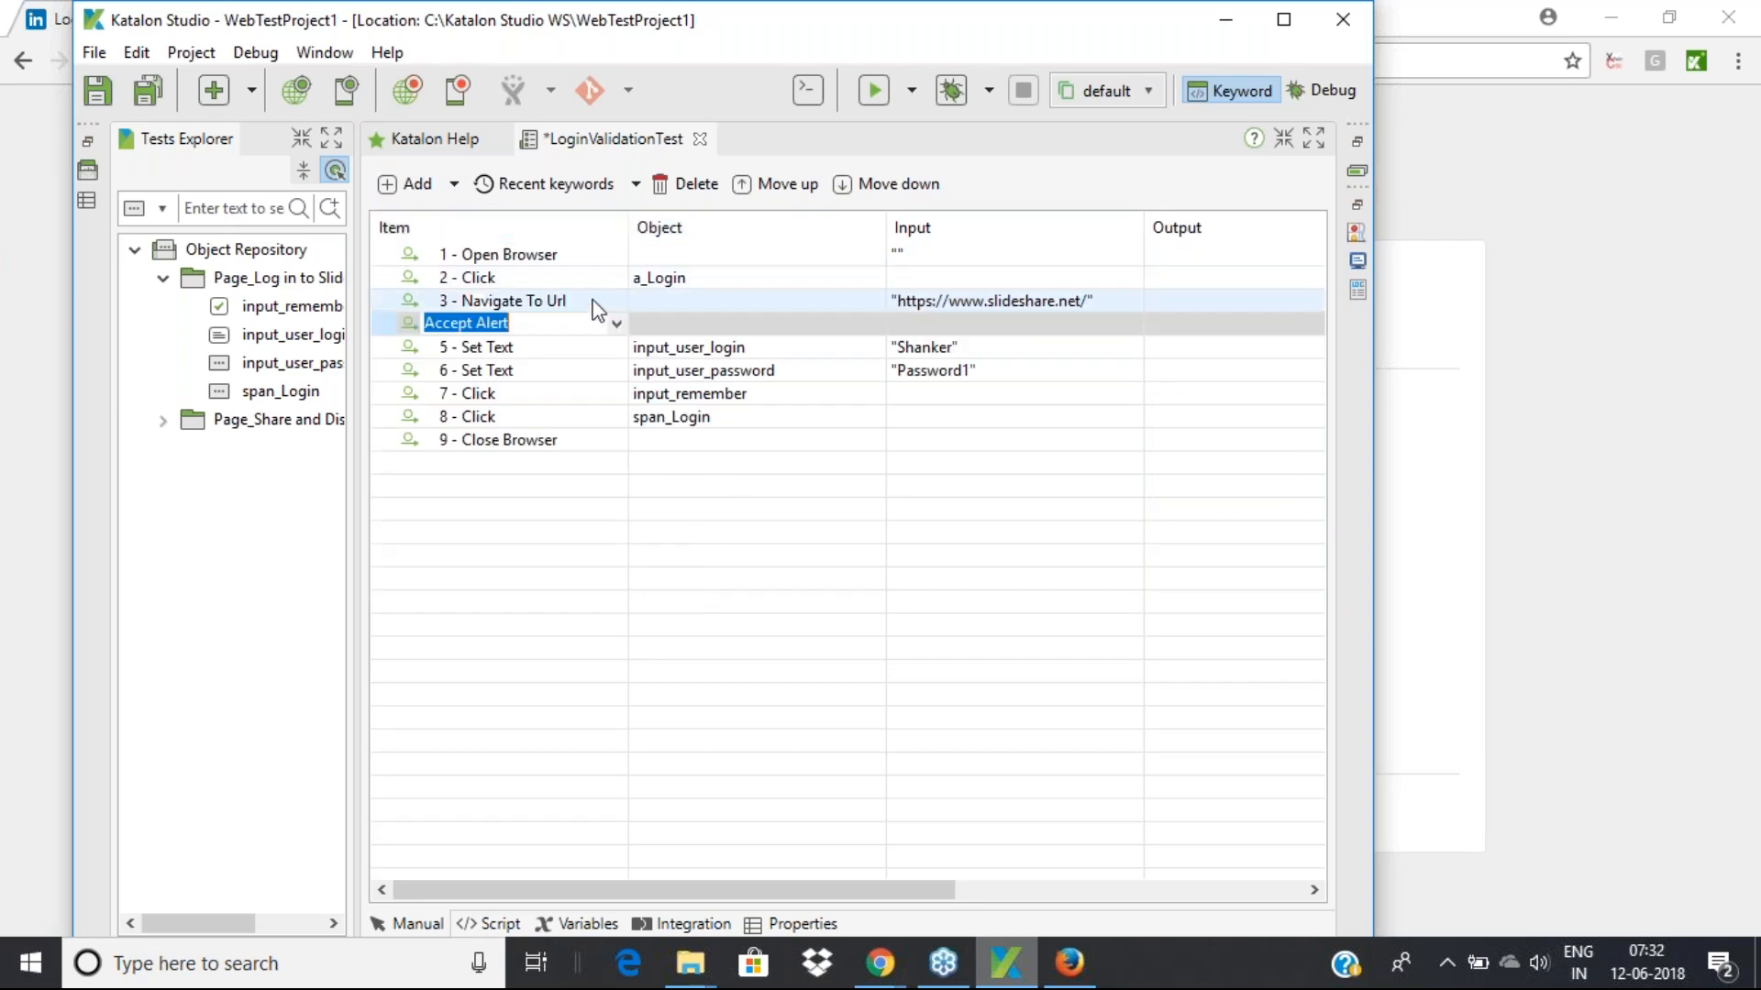
pyautogui.click(616, 324)
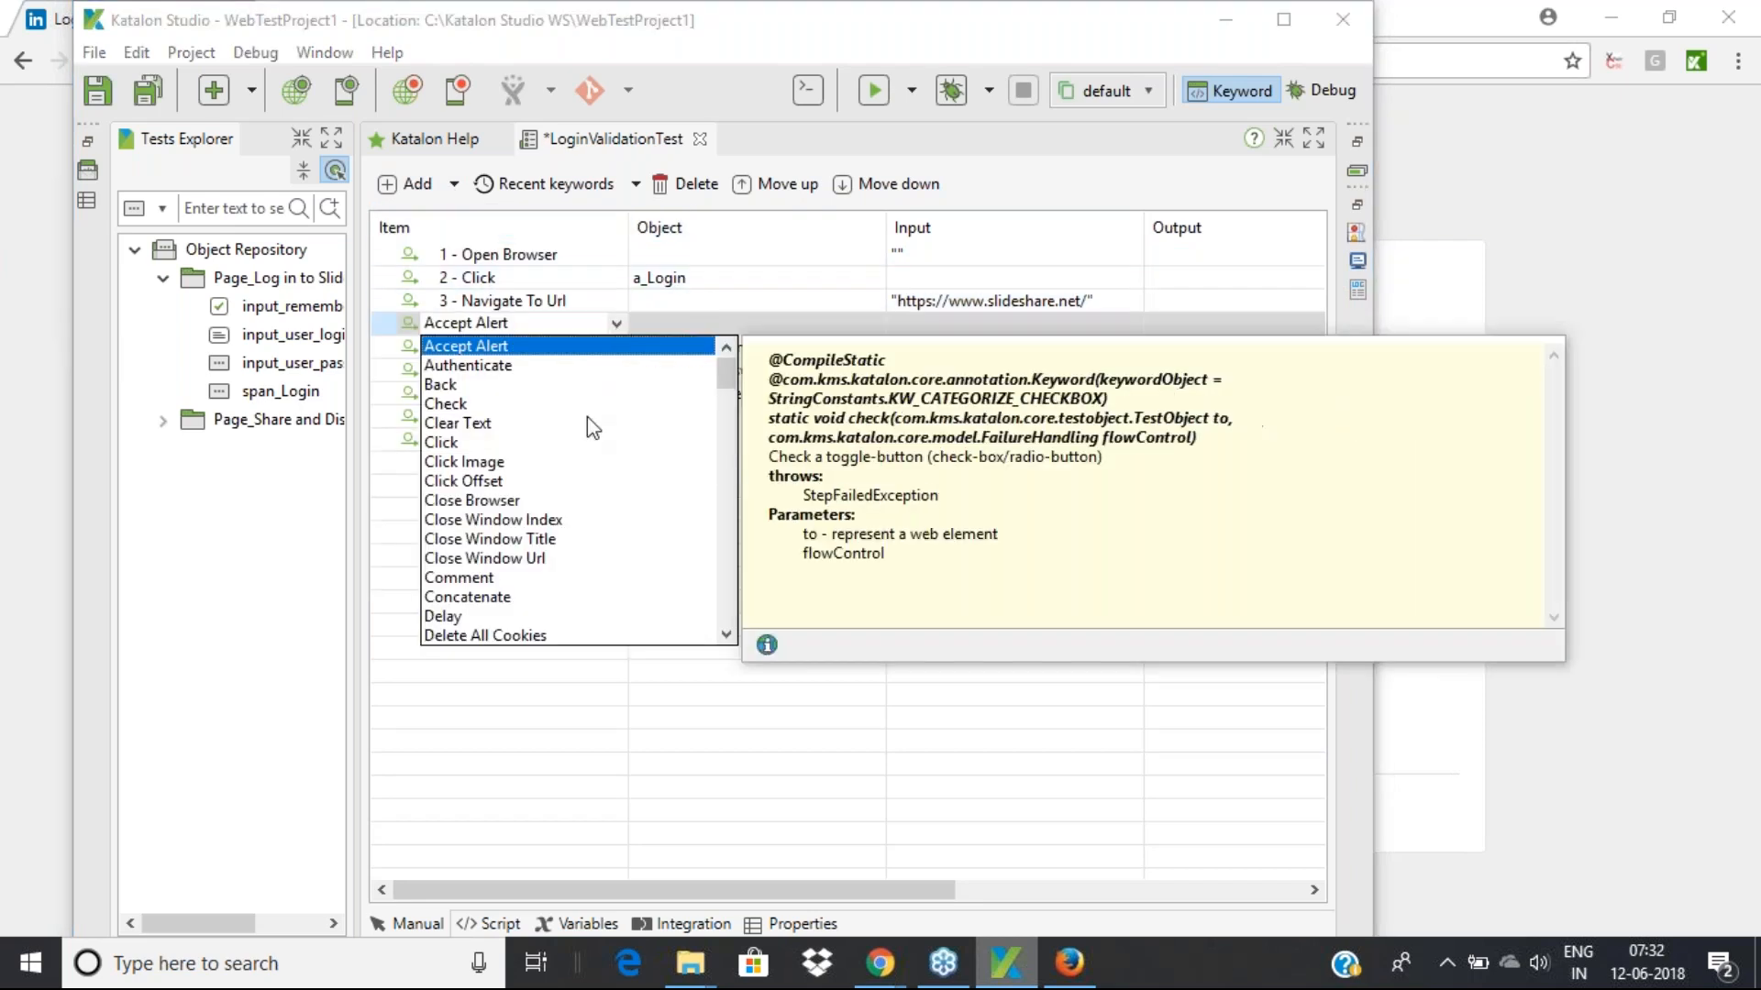
pyautogui.press('t')
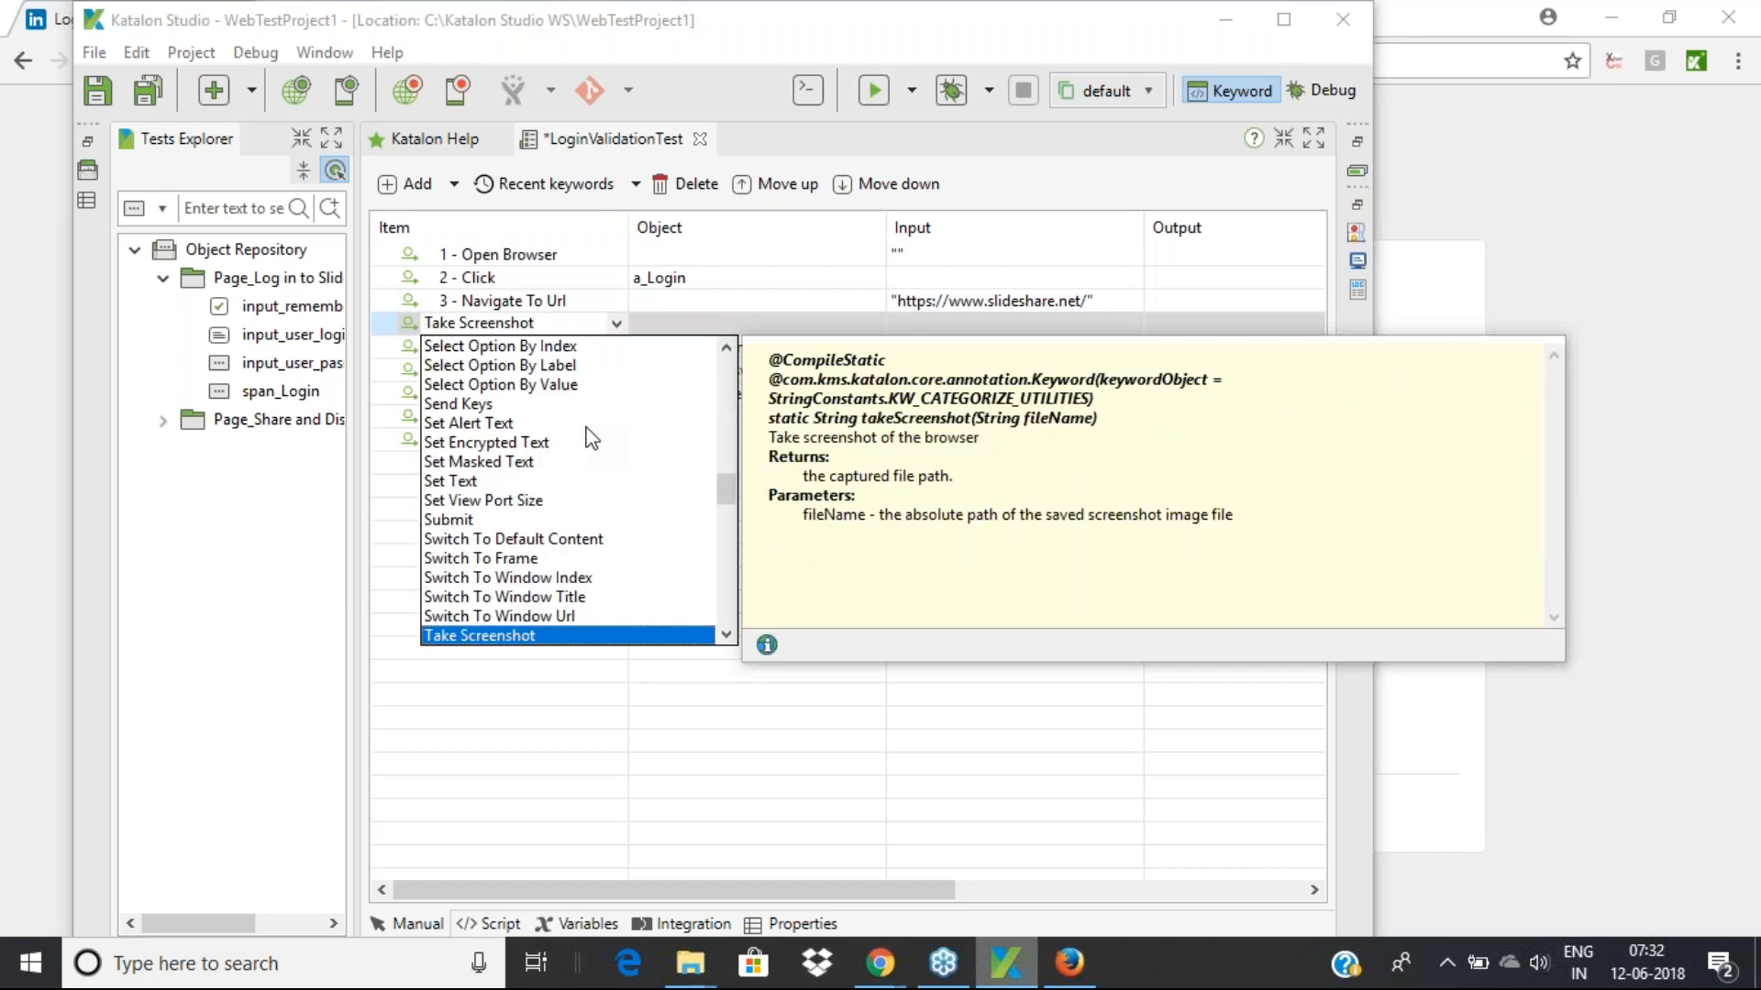
pyautogui.press('g')
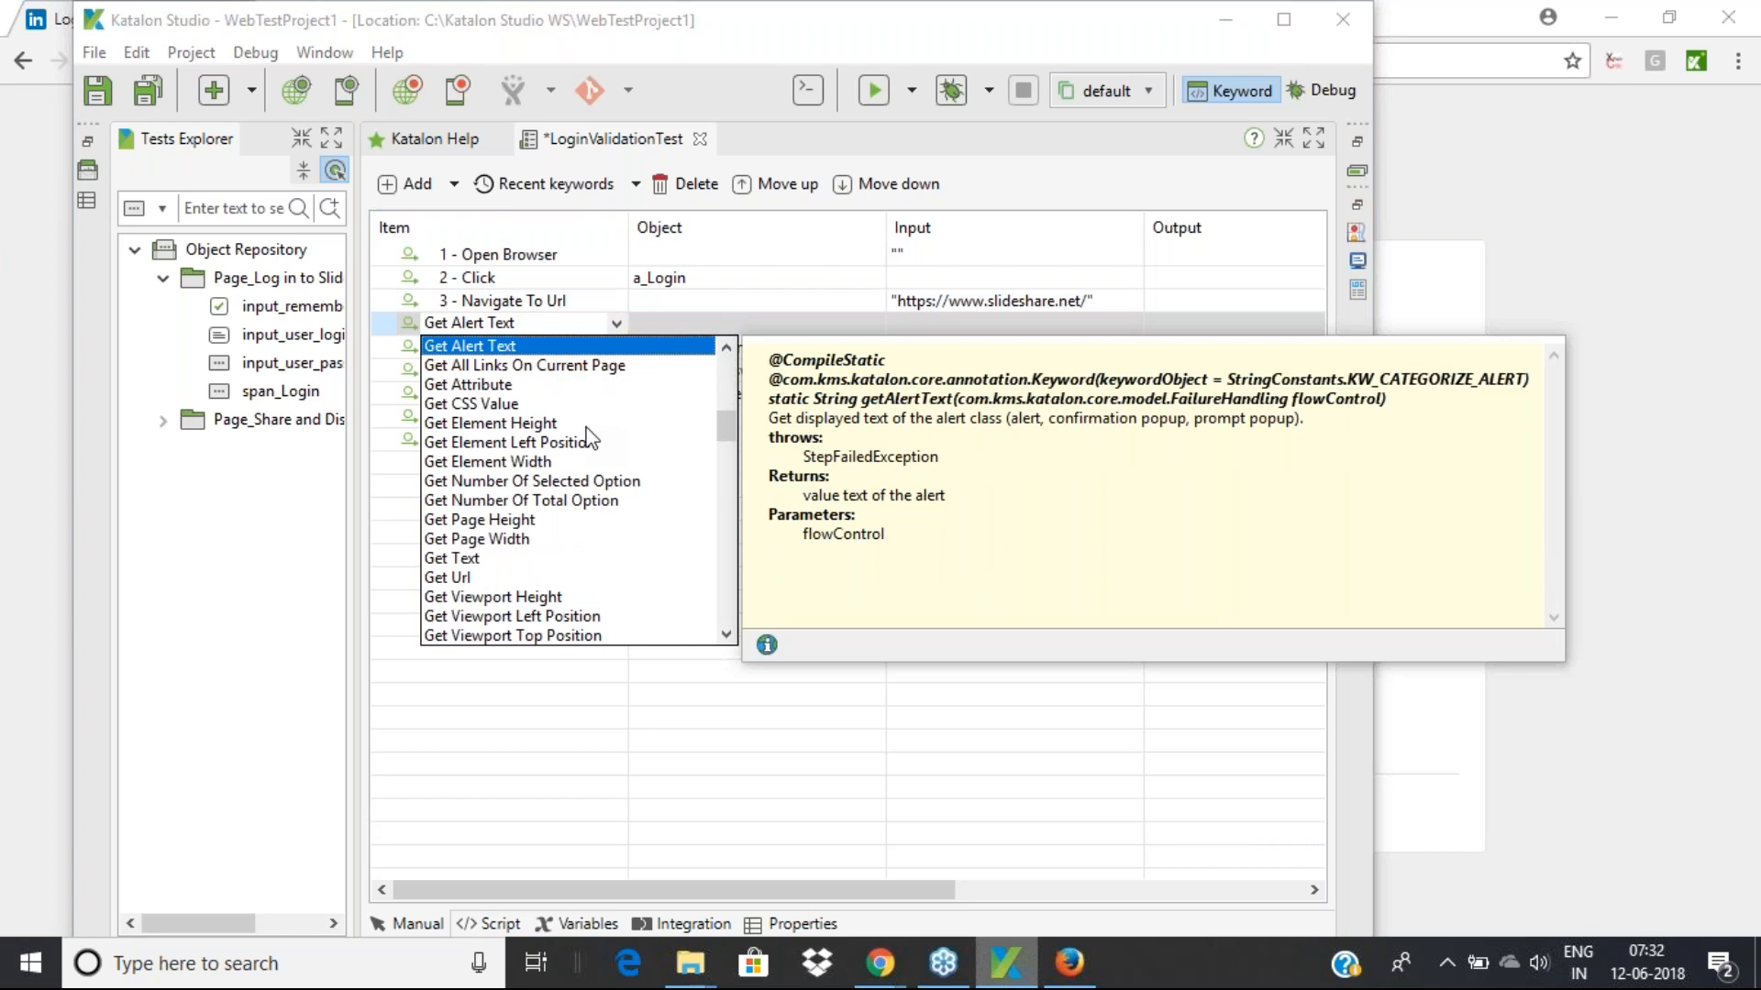
pyautogui.press('Down')
pyautogui.press('Down')
pyautogui.press('Down')
pyautogui.press('Down')
pyautogui.press('Down')
pyautogui.press('Down')
pyautogui.press('Down')
pyautogui.press('Down')
pyautogui.press('Down')
pyautogui.press('Down')
pyautogui.press('Down')
pyautogui.press('Down')
pyautogui.press('Return')
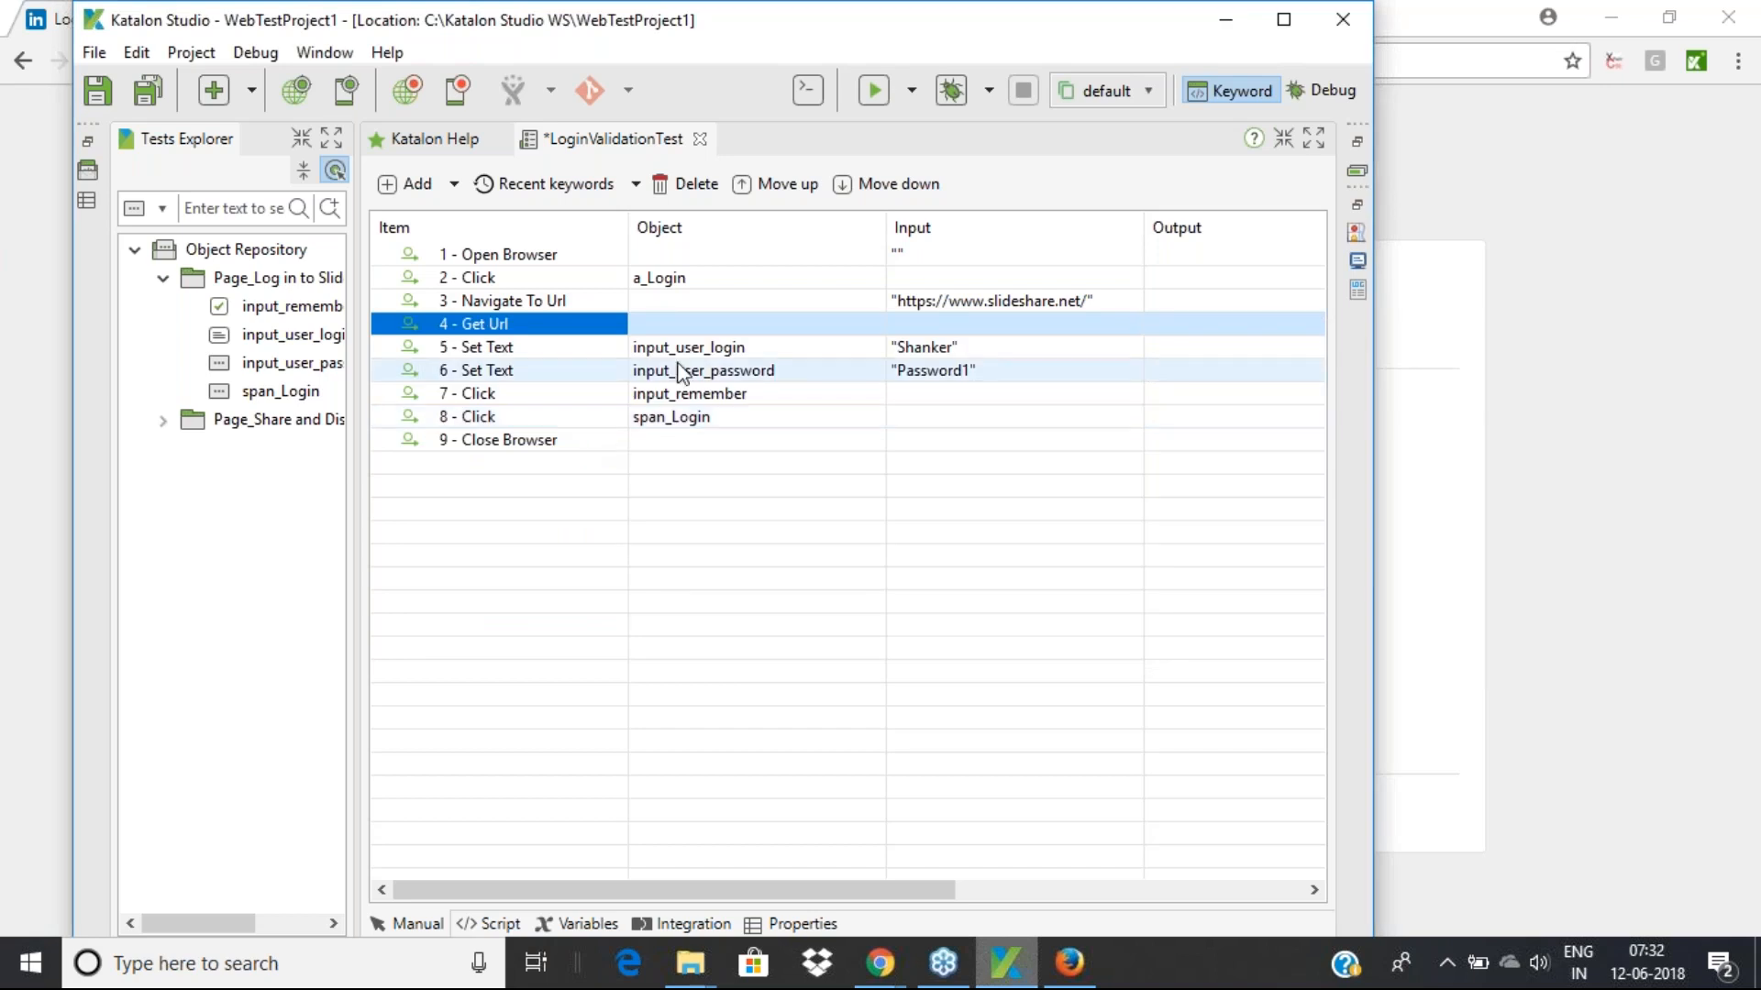
# Highlight the new WebUI.getUrl() line in the Script view
pyautogui.click(490, 922)
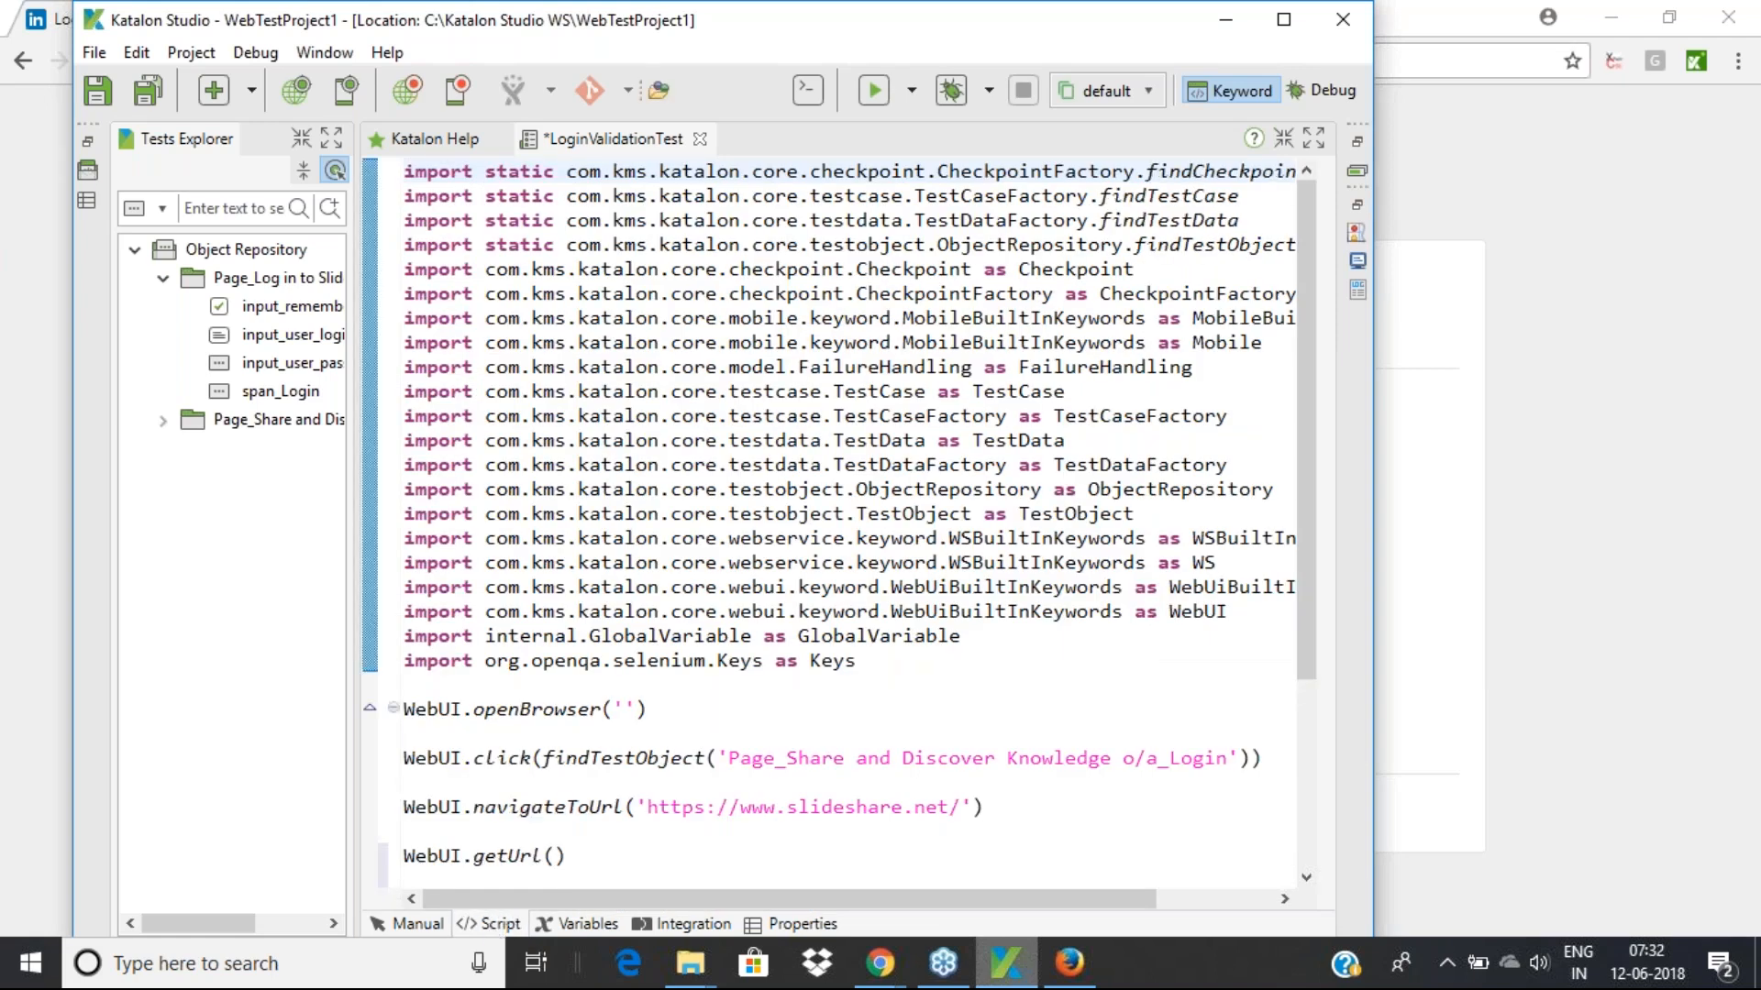
pyautogui.scroll(-1, 577, 768)
pyautogui.moveTo(577, 768); pyautogui.dragTo(406, 767)
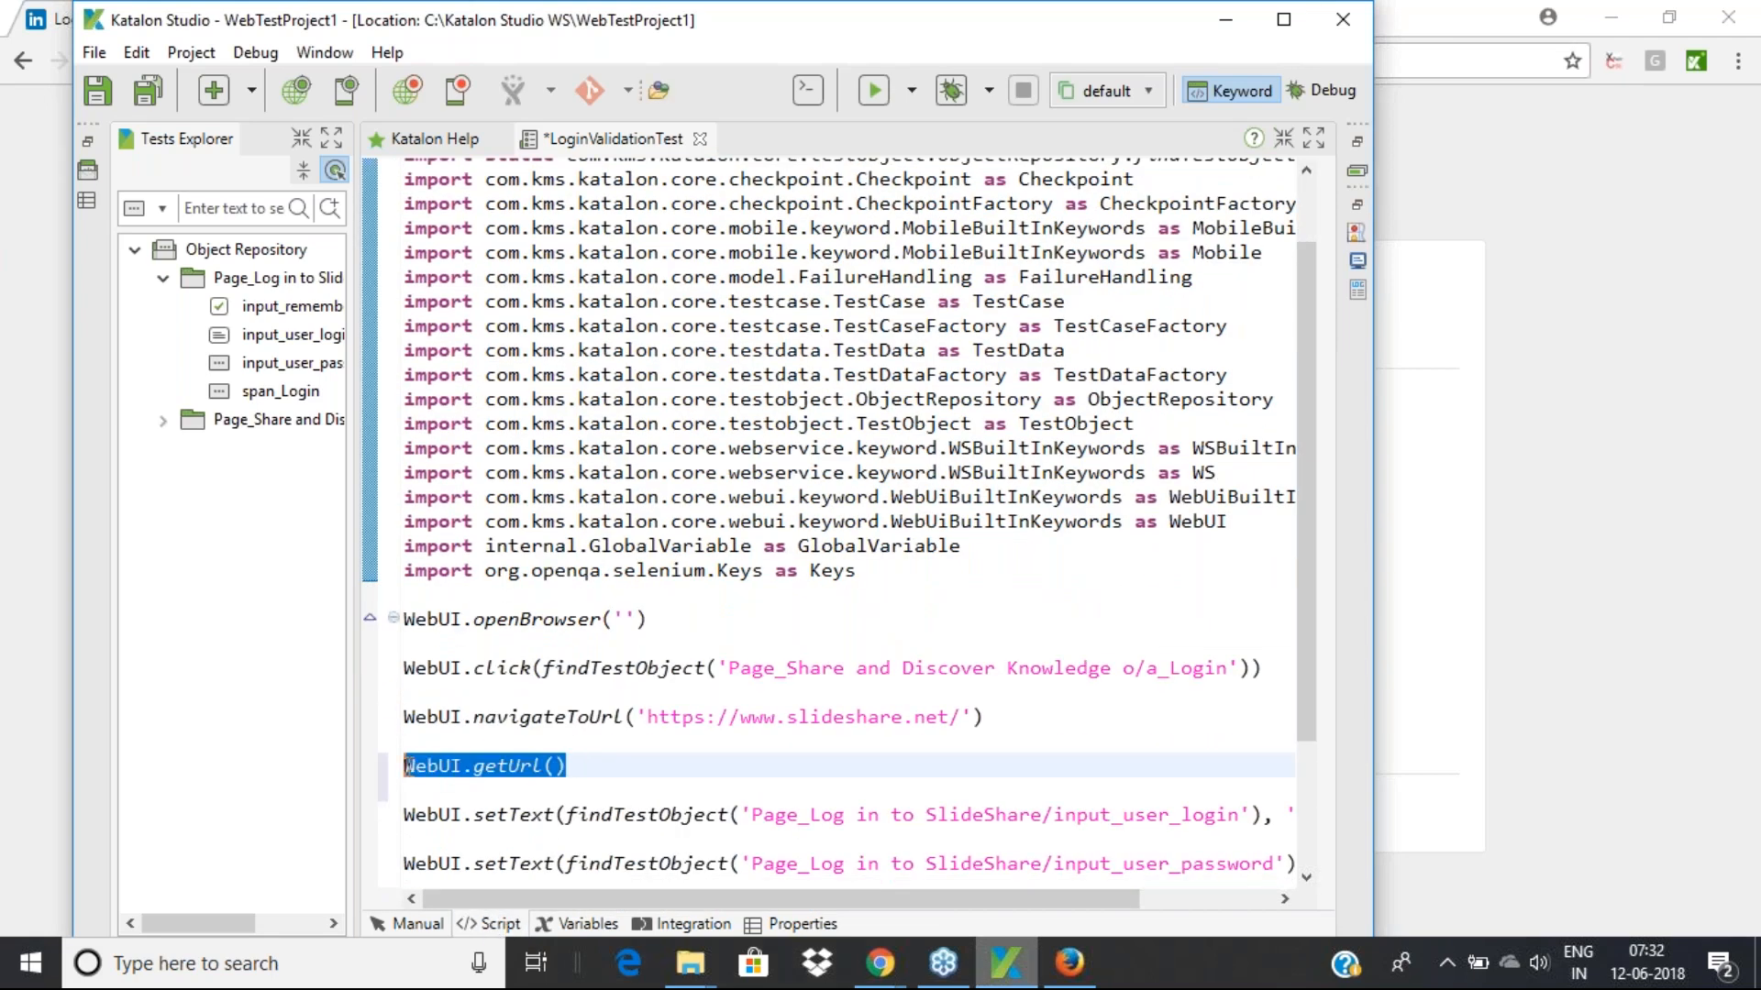
pyautogui.click(613, 763)
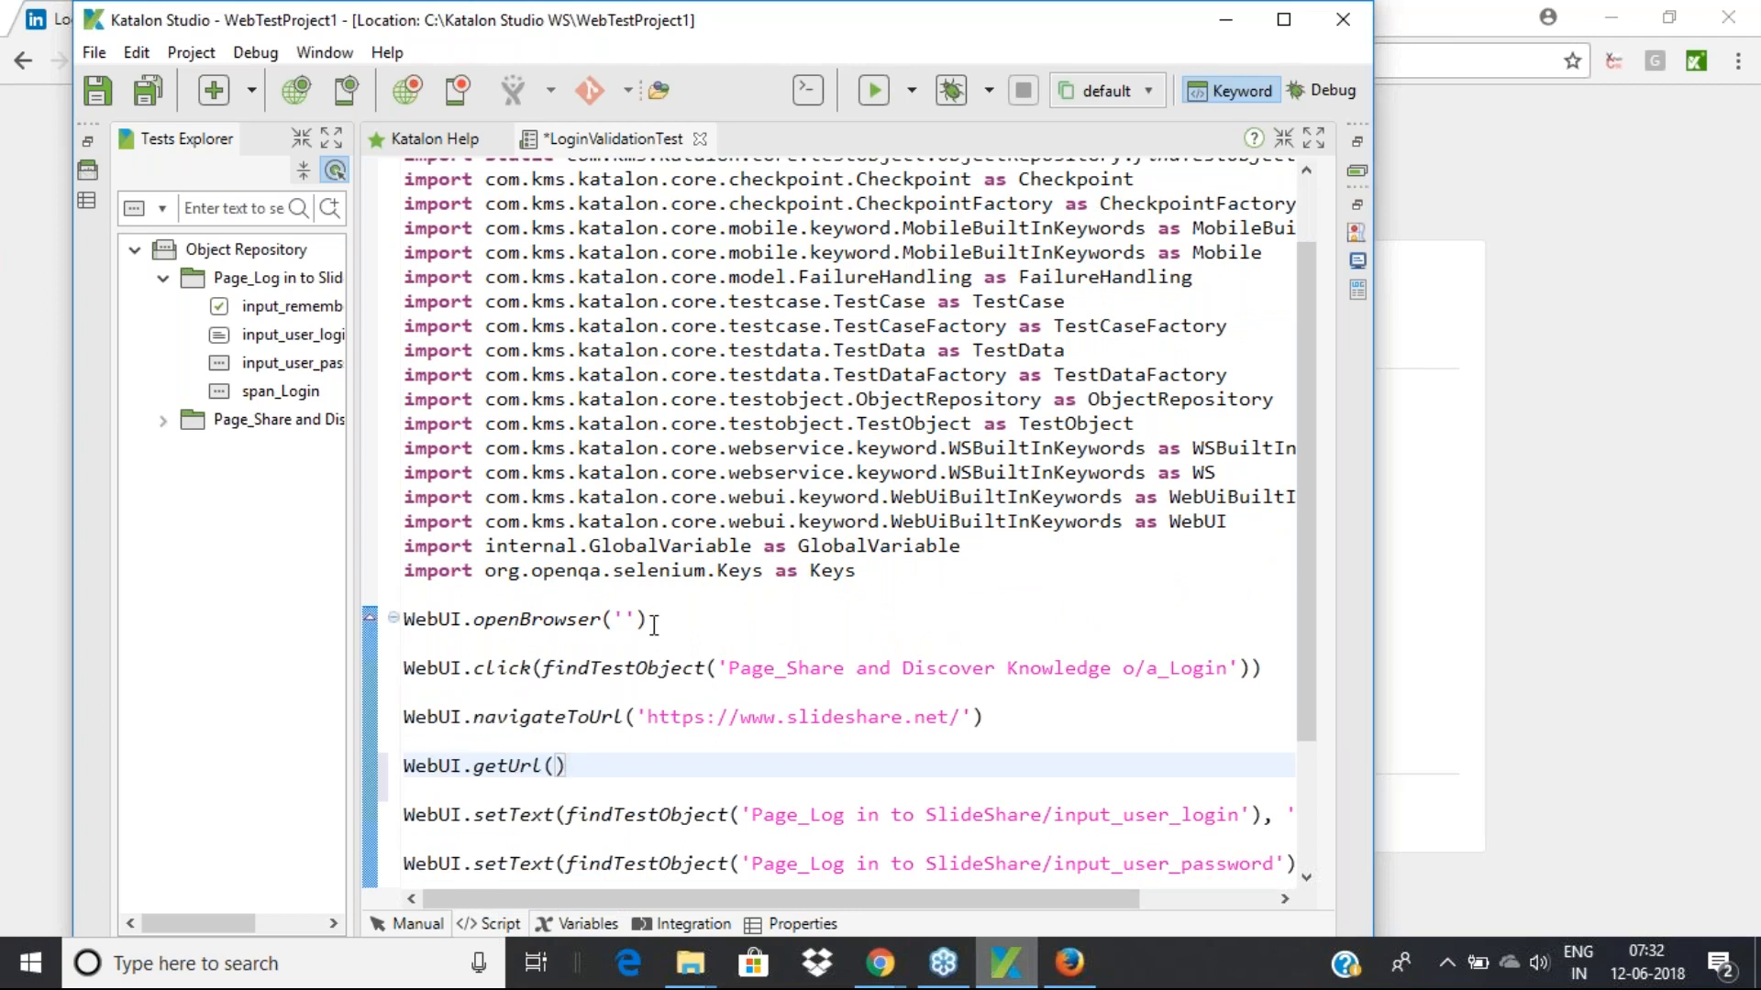
pyautogui.moveTo(651, 619); pyautogui.dragTo(404, 621)
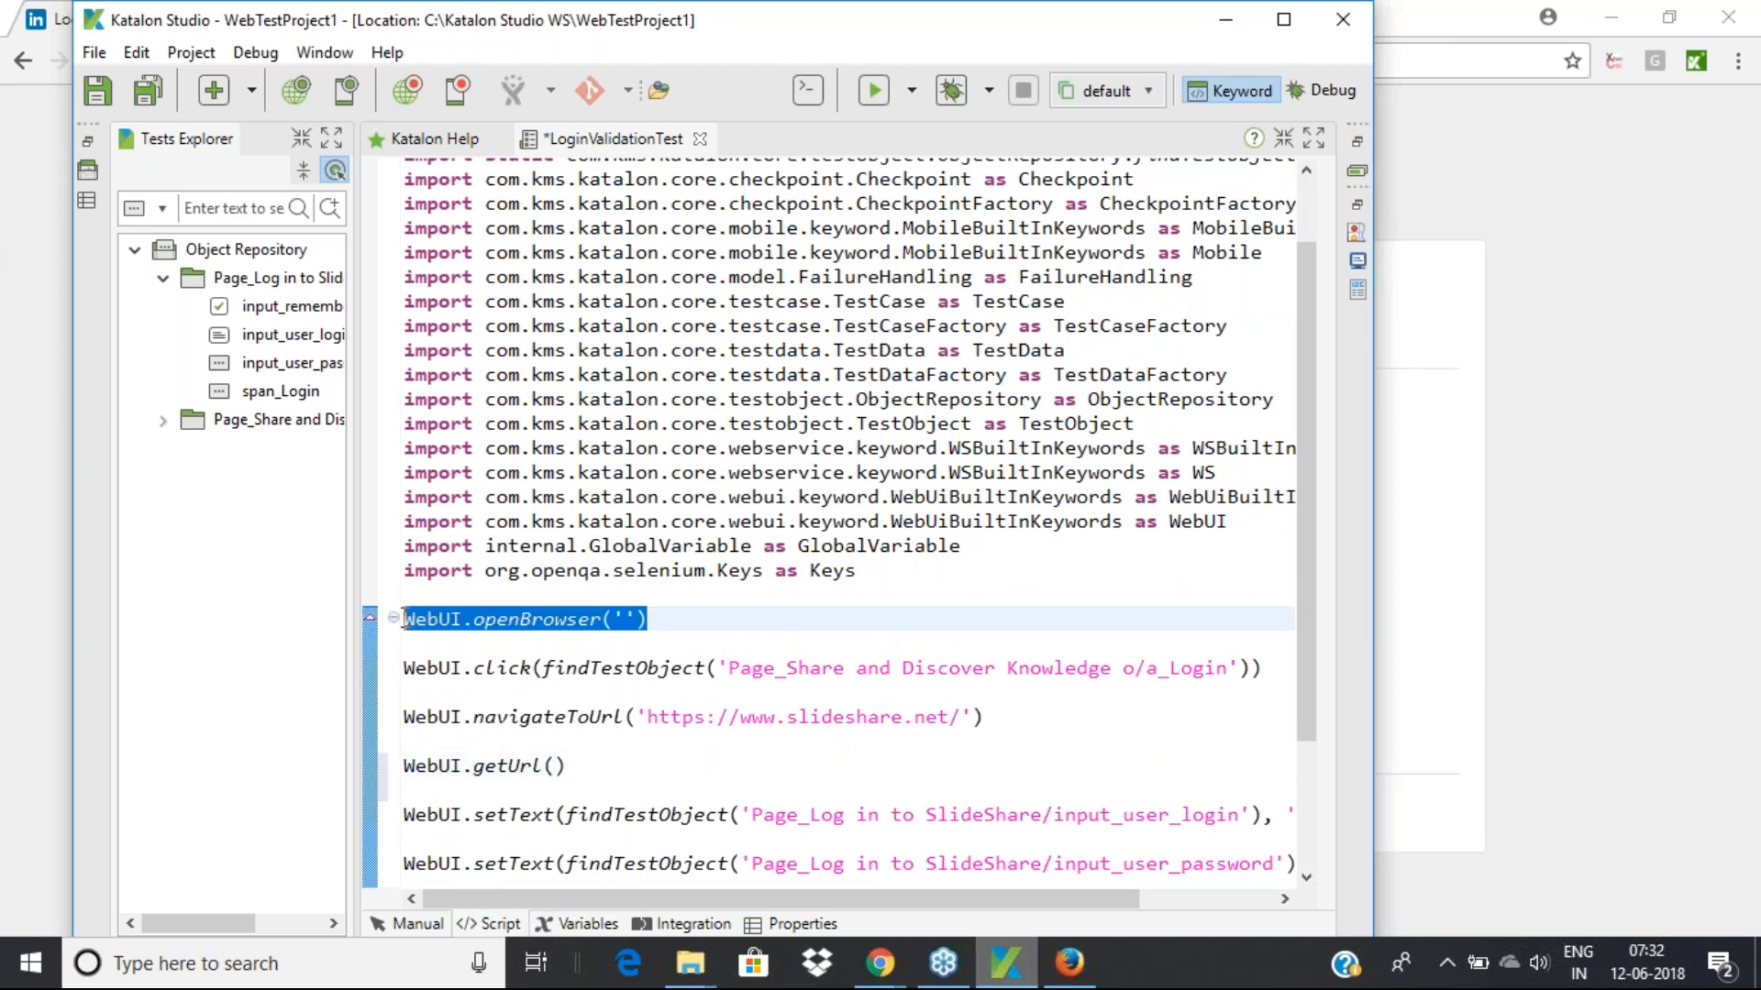
pyautogui.moveTo(1264, 669); pyautogui.dragTo(401, 666)
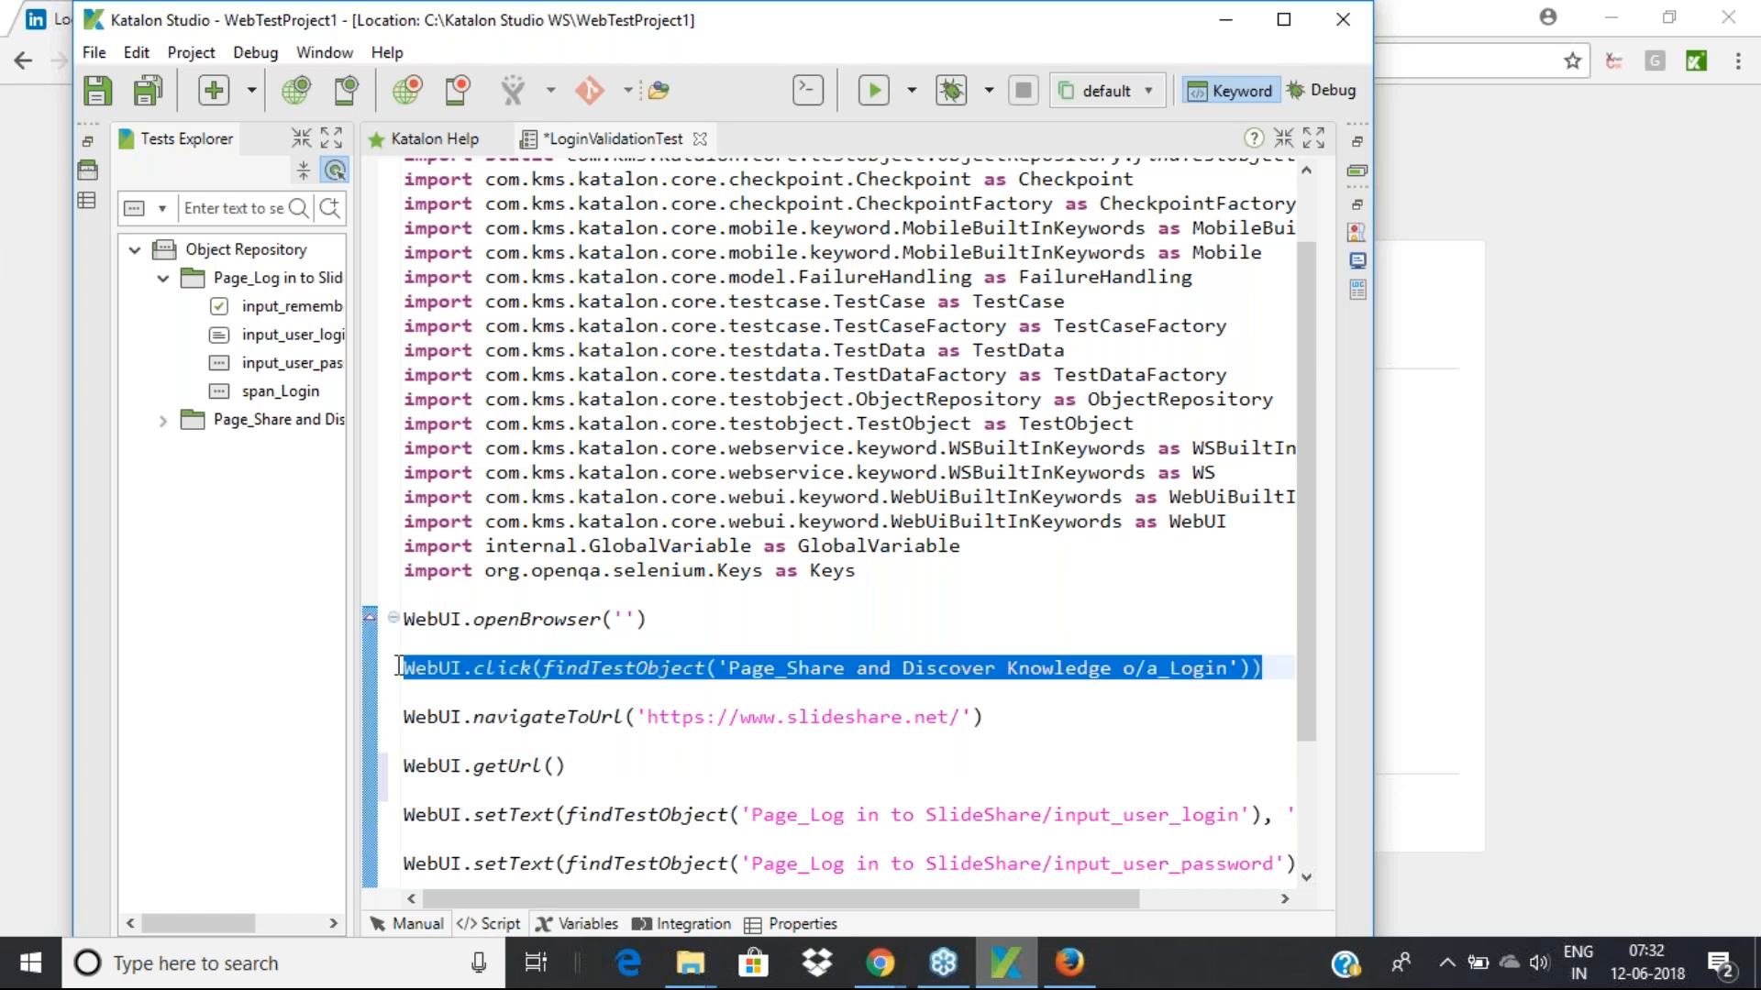
pyautogui.moveTo(990, 717); pyautogui.dragTo(385, 718)
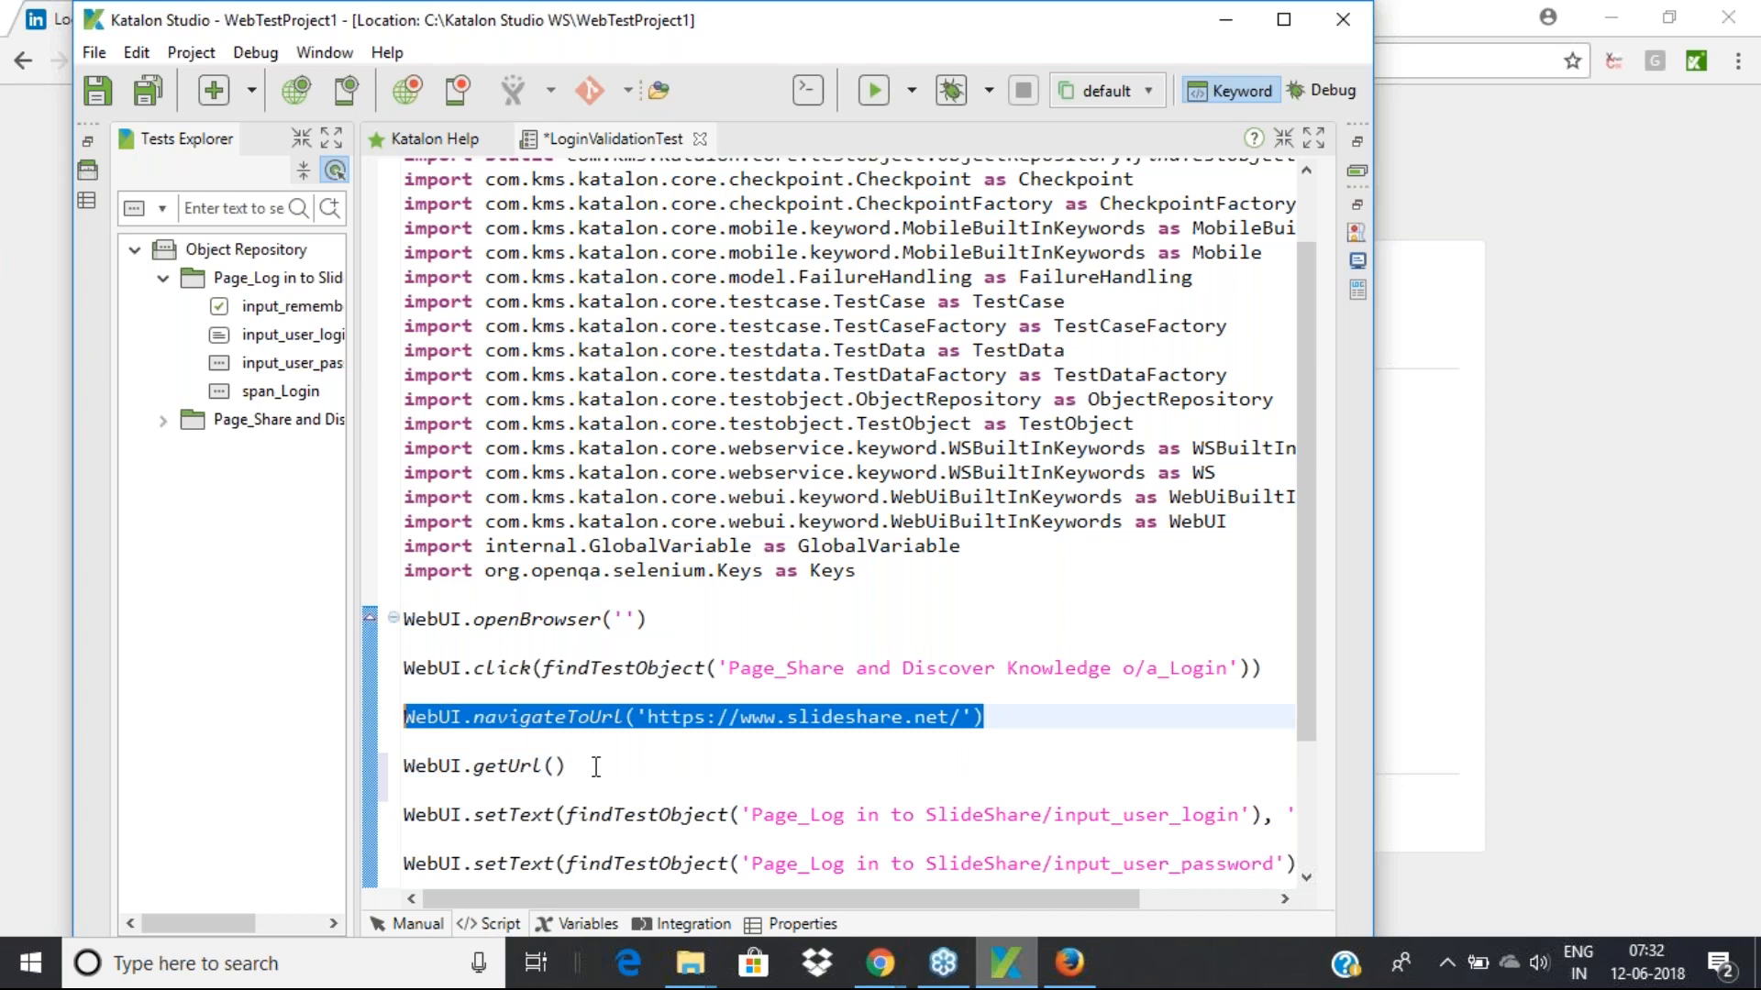
pyautogui.scroll(-1, 596, 767)
pyautogui.moveTo(569, 703); pyautogui.dragTo(404, 704)
pyautogui.moveTo(984, 655); pyautogui.dragTo(403, 655)
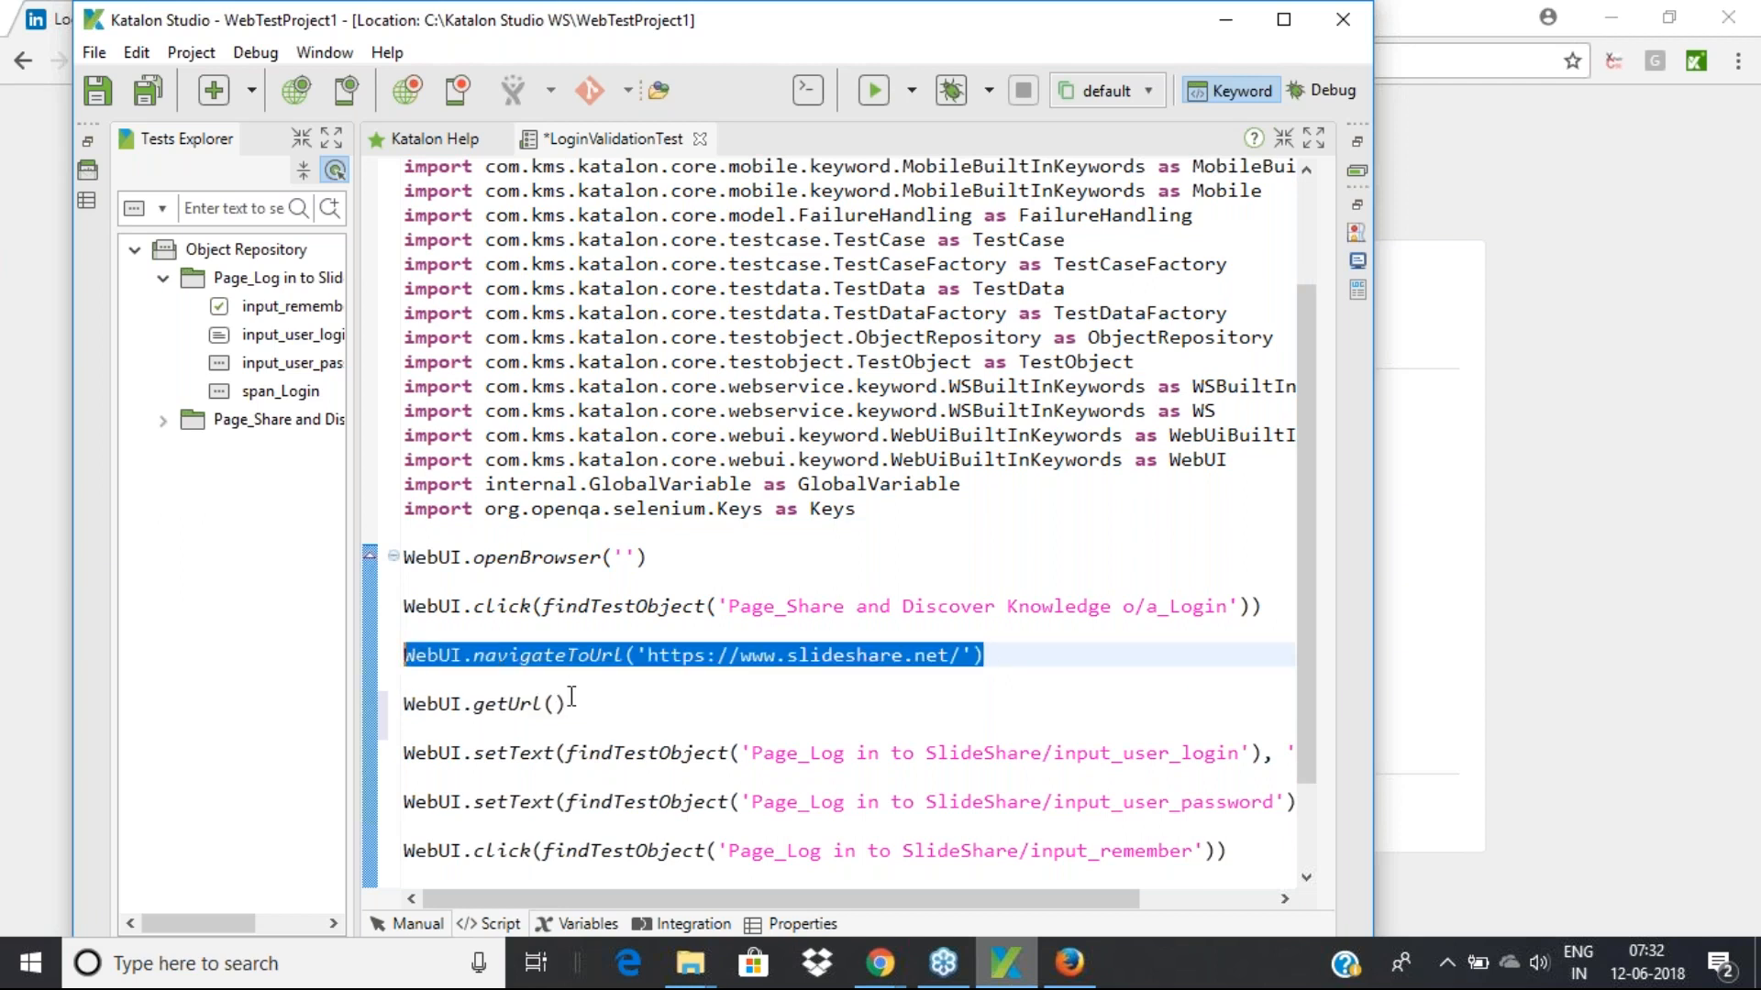
pyautogui.moveTo(568, 703); pyautogui.dragTo(396, 705)
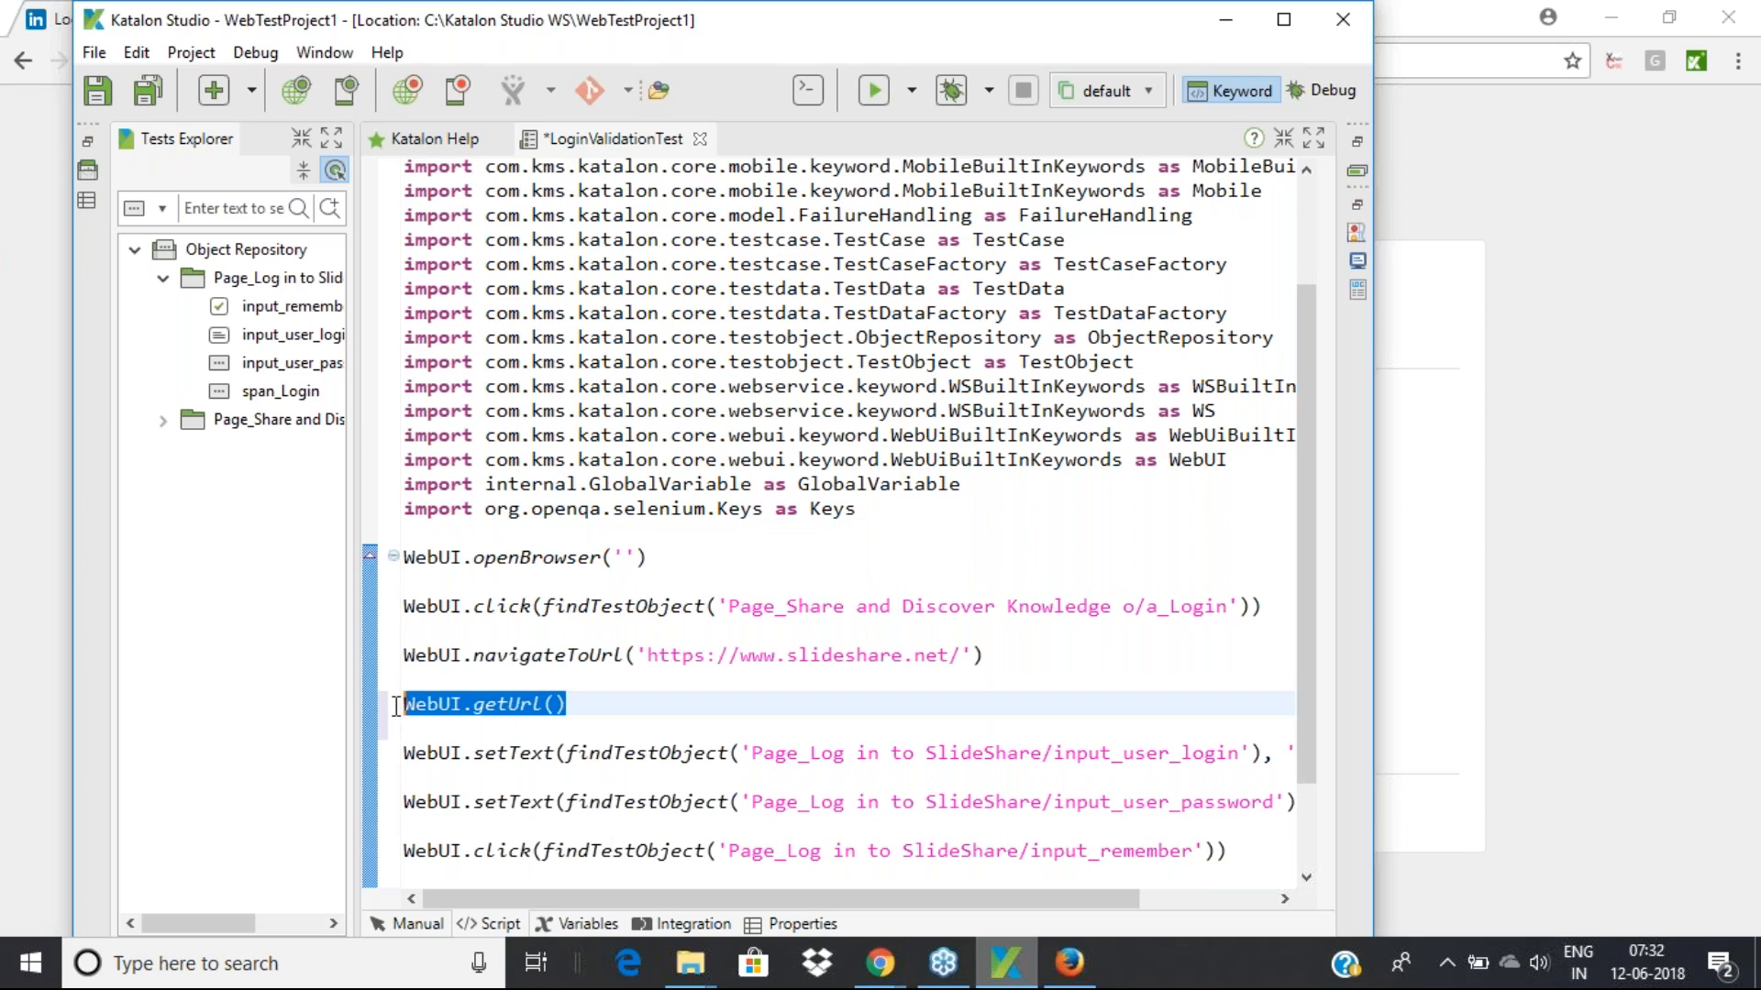
pyautogui.click(589, 706)
pyautogui.scroll(-2, 587, 711)
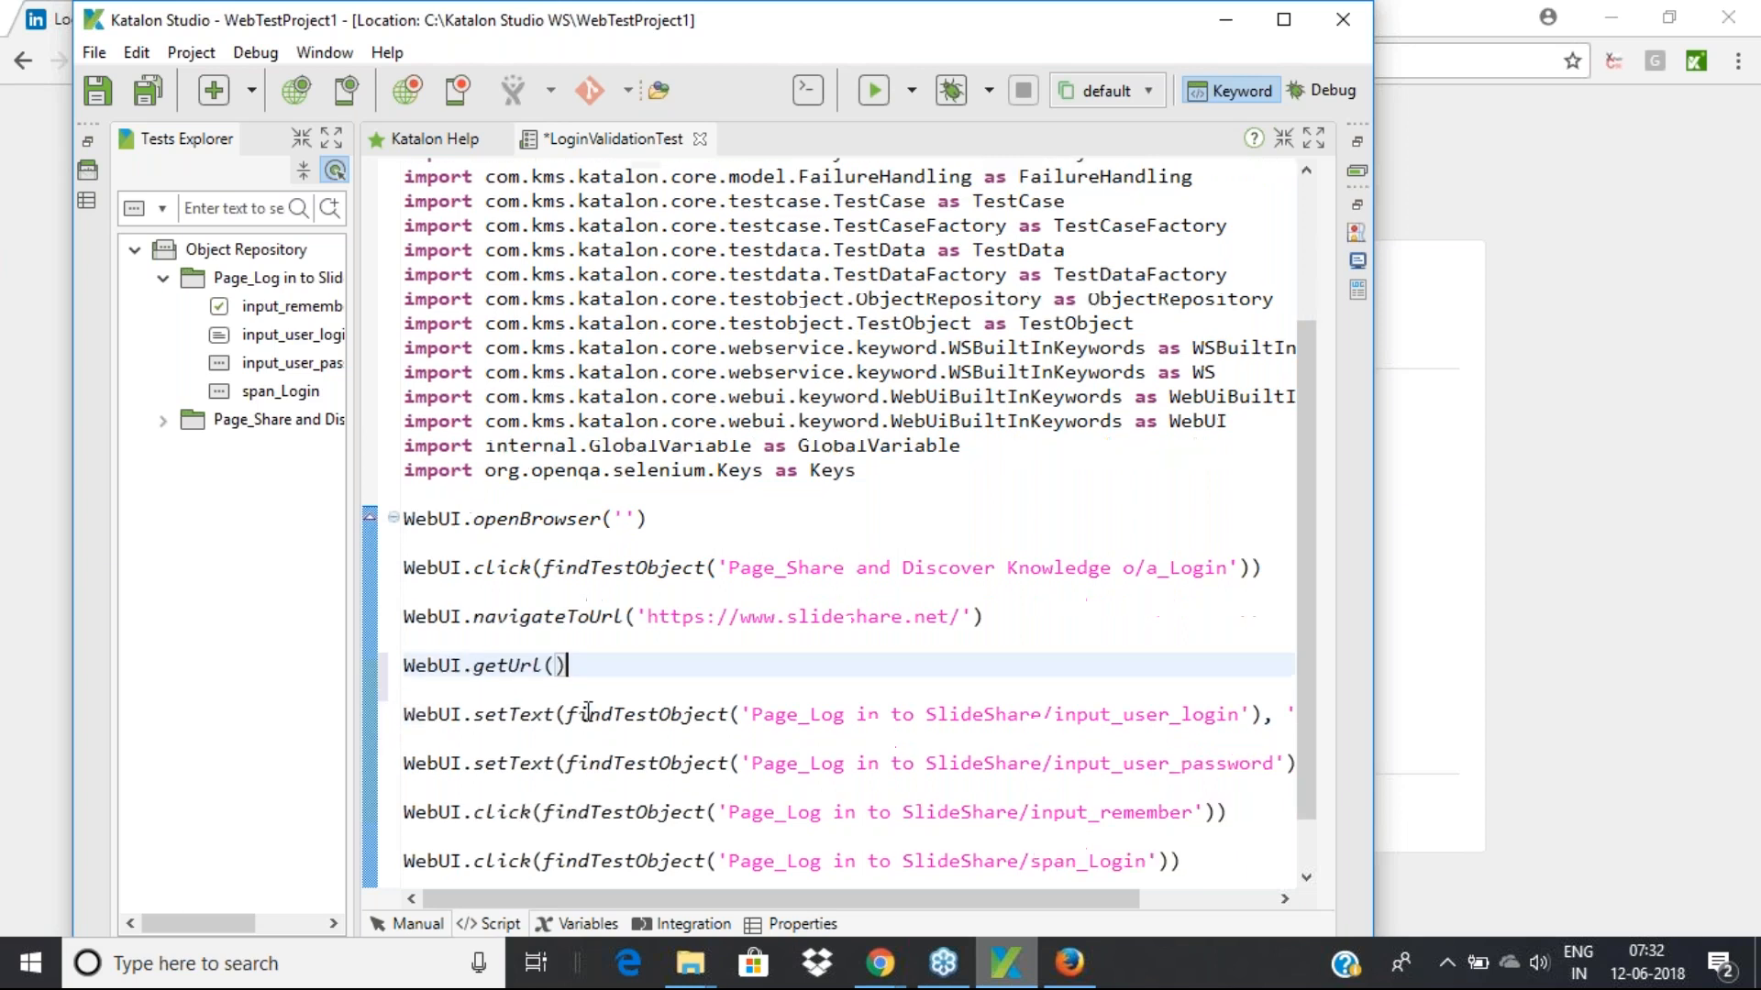
pyautogui.click(1272, 649)
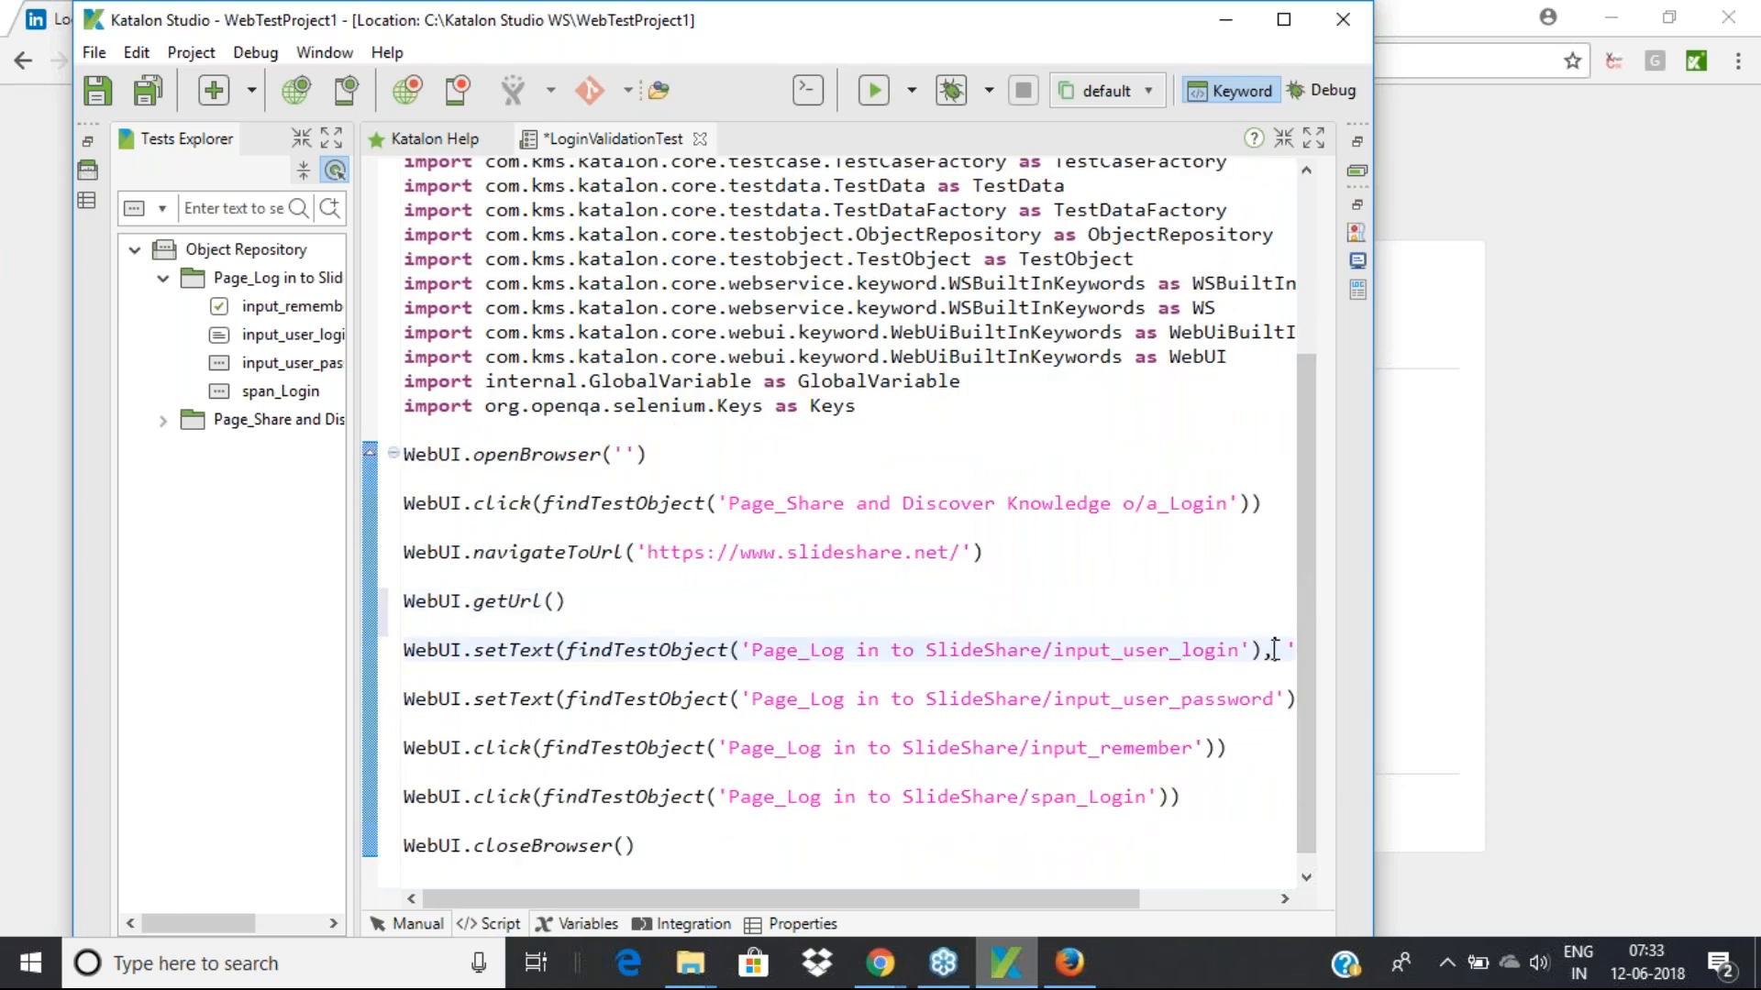
pyautogui.moveTo(624, 899); pyautogui.dragTo(758, 899)
pyautogui.doubleClick(1055, 651)
pyautogui.doubleClick(1169, 652)
pyautogui.doubleClick(1018, 699)
pyautogui.click(1212, 699)
pyautogui.doubleClick(1213, 699)
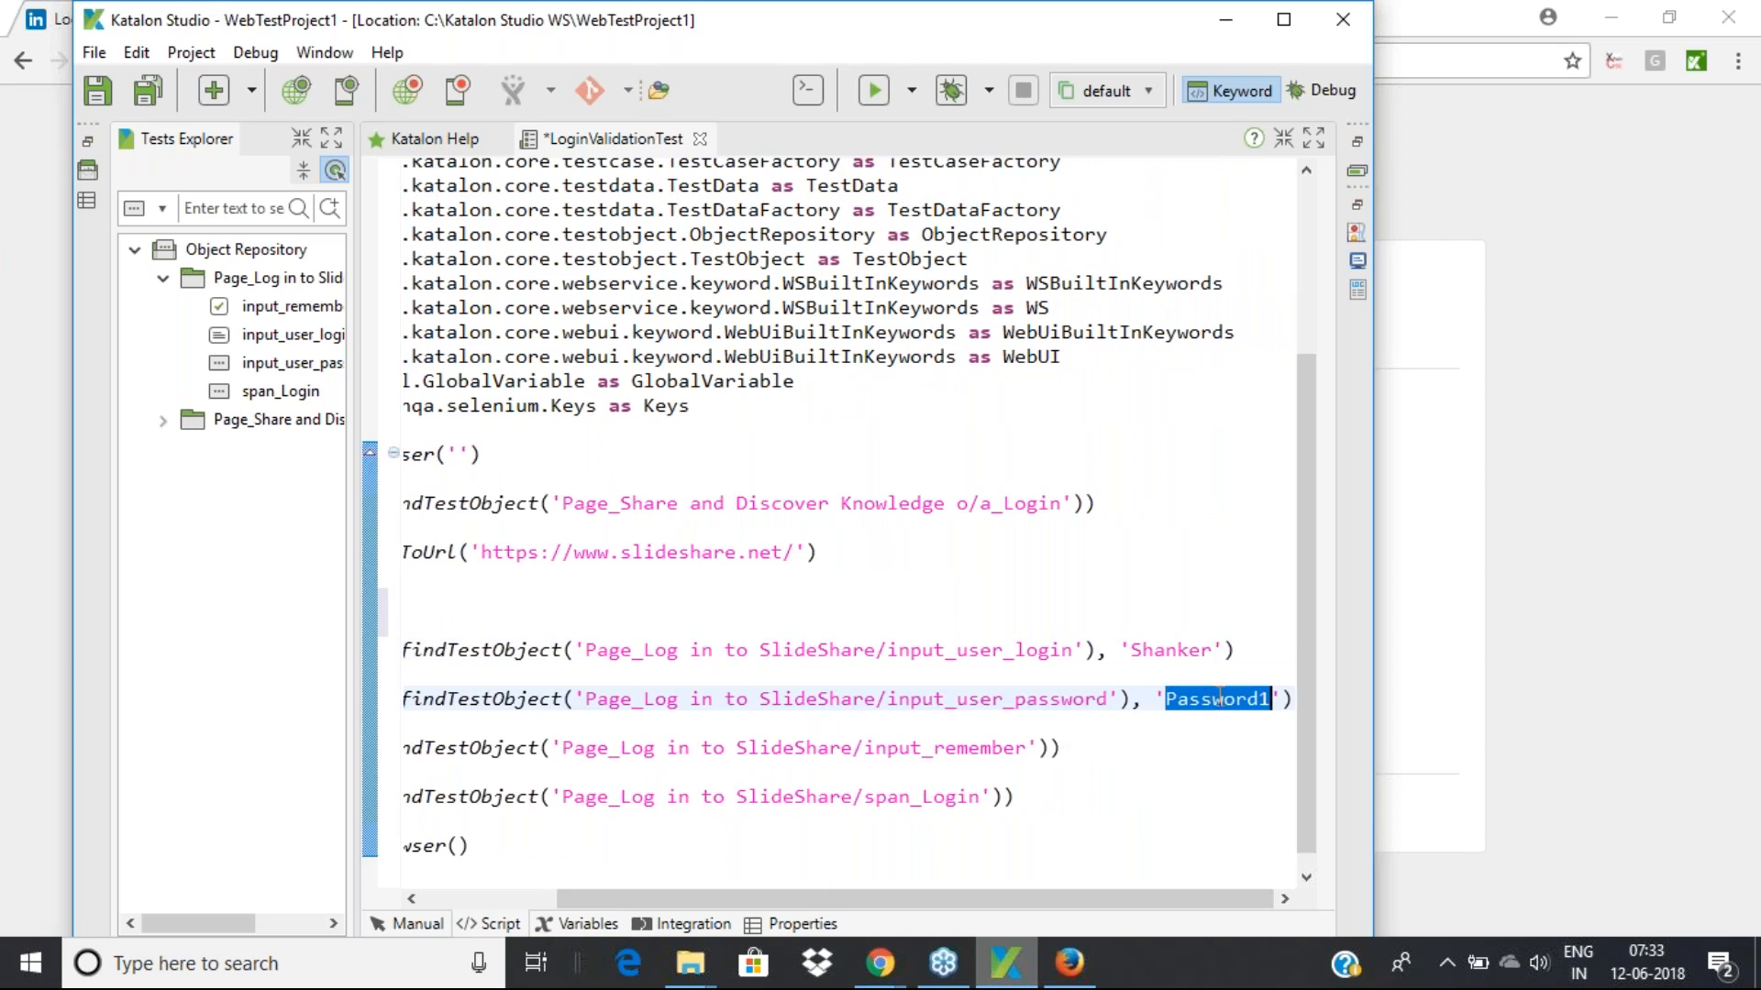
pyautogui.click(387, 53)
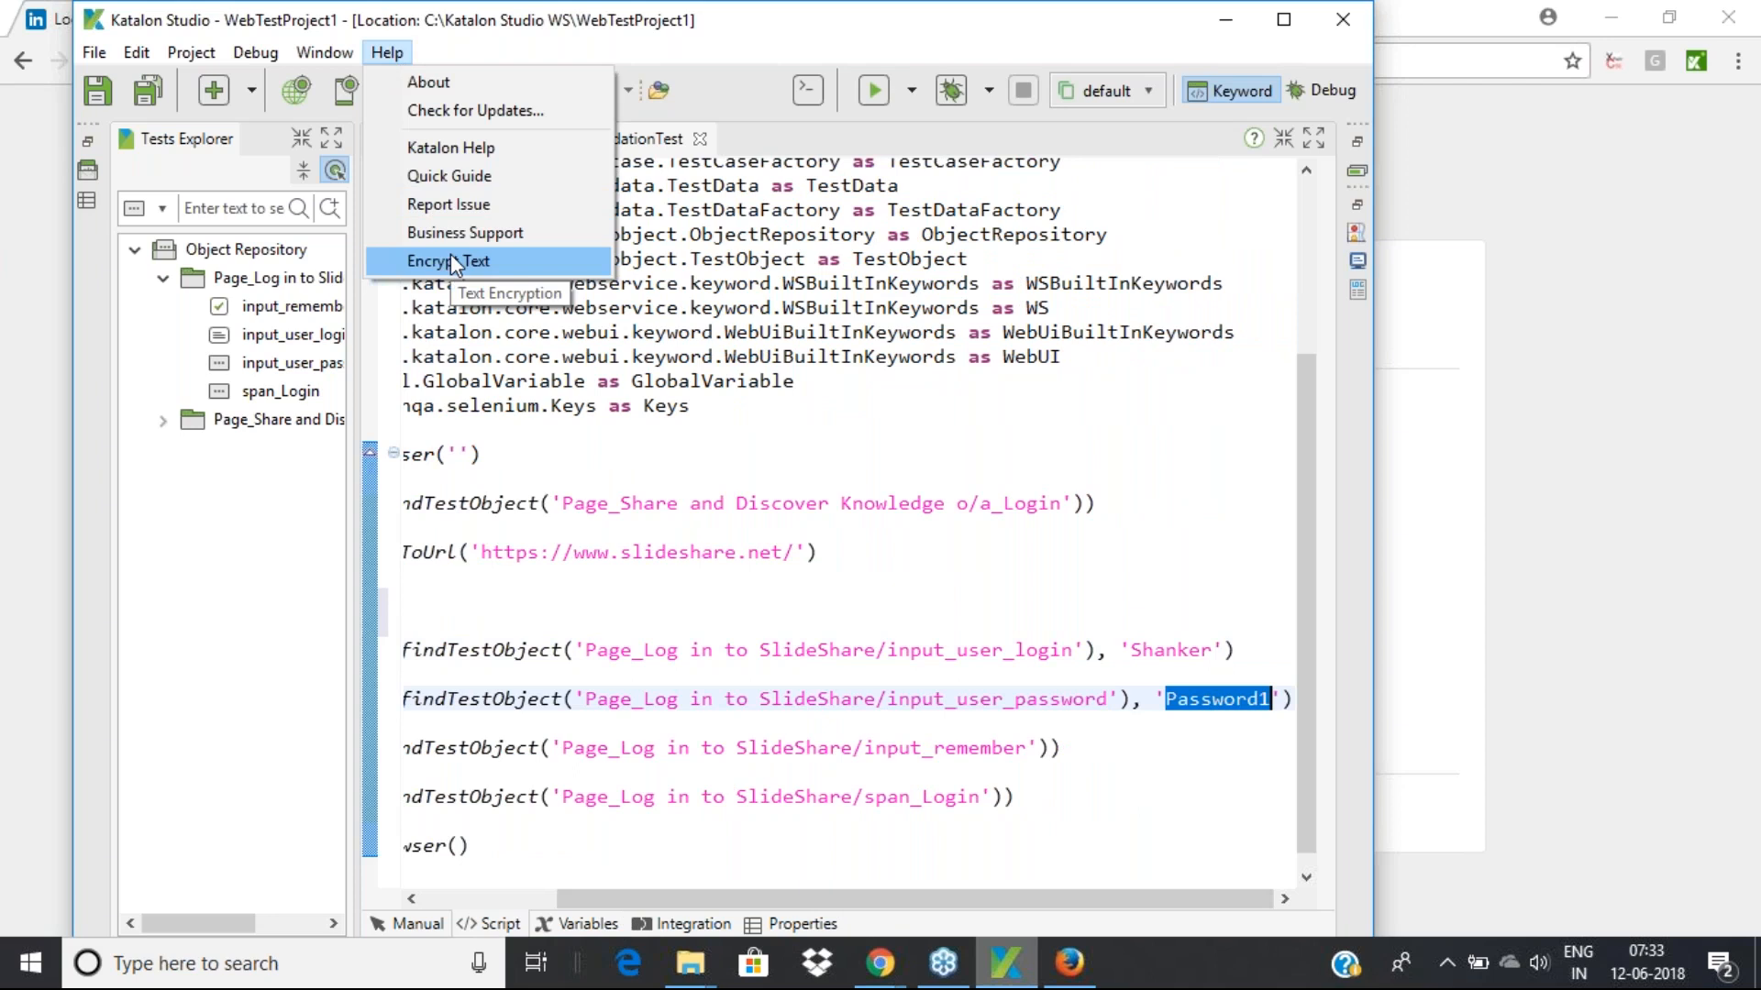
pyautogui.click(1224, 700)
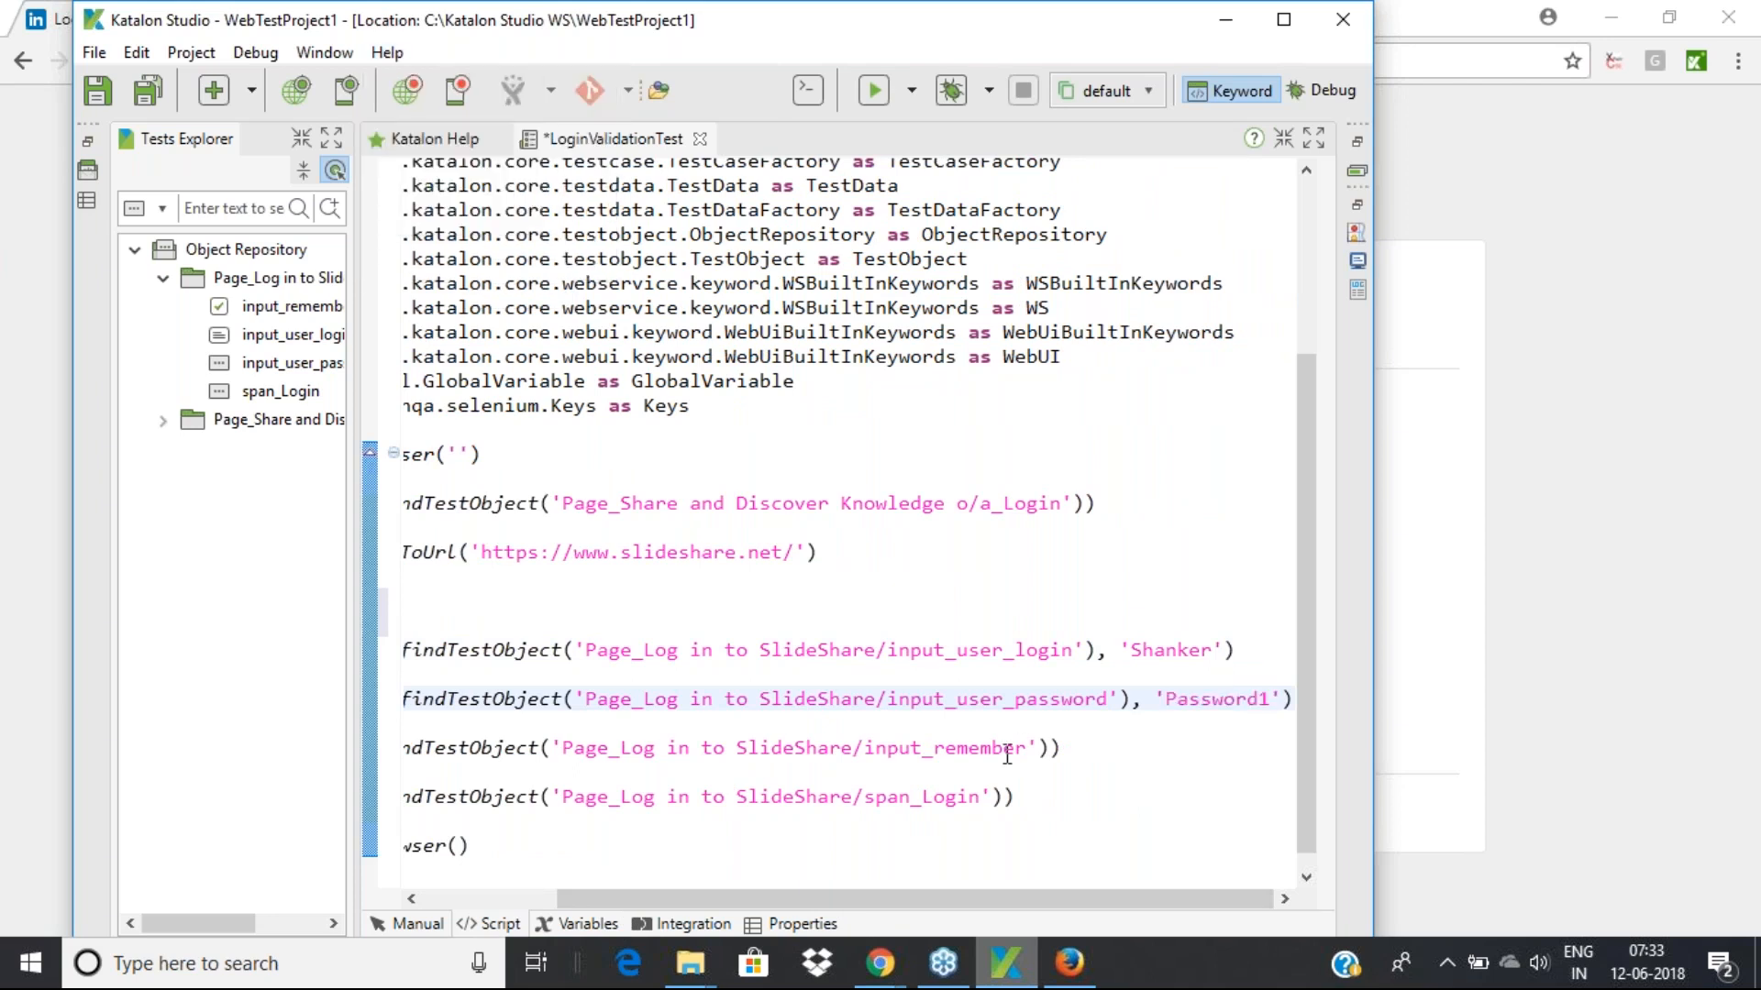
pyautogui.moveTo(1044, 748); pyautogui.dragTo(761, 761)
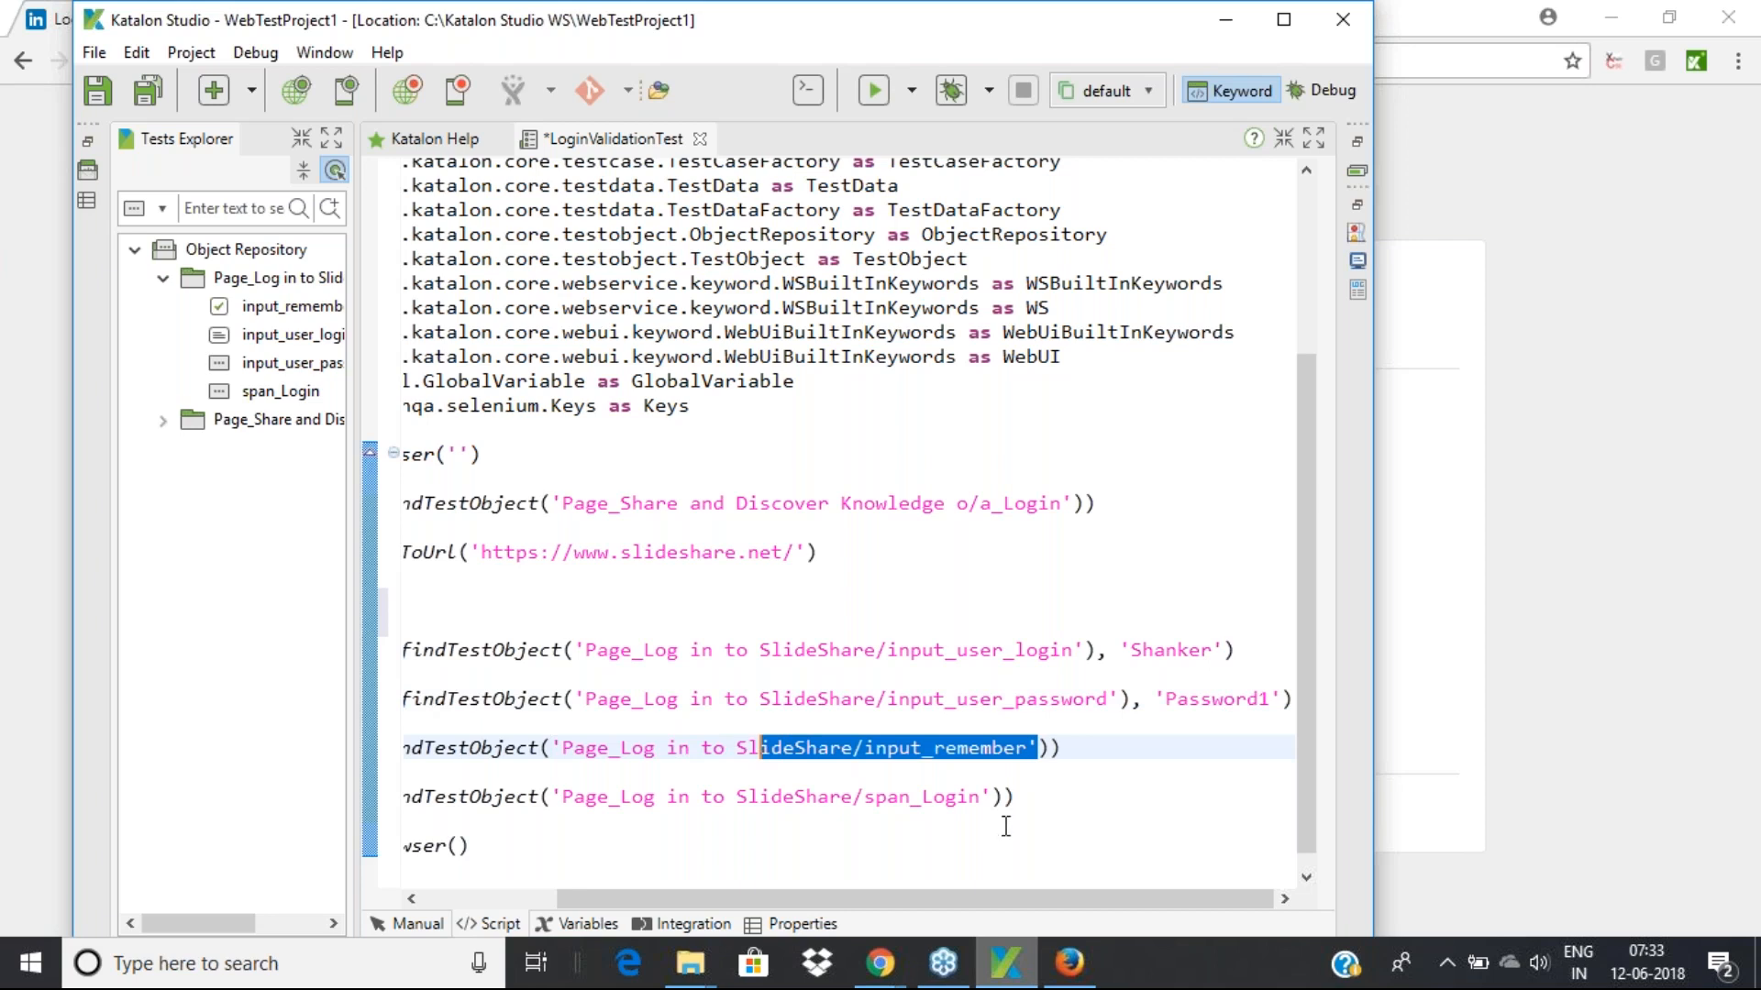
pyautogui.moveTo(1004, 797); pyautogui.dragTo(482, 777)
pyautogui.moveTo(638, 844); pyautogui.dragTo(391, 845)
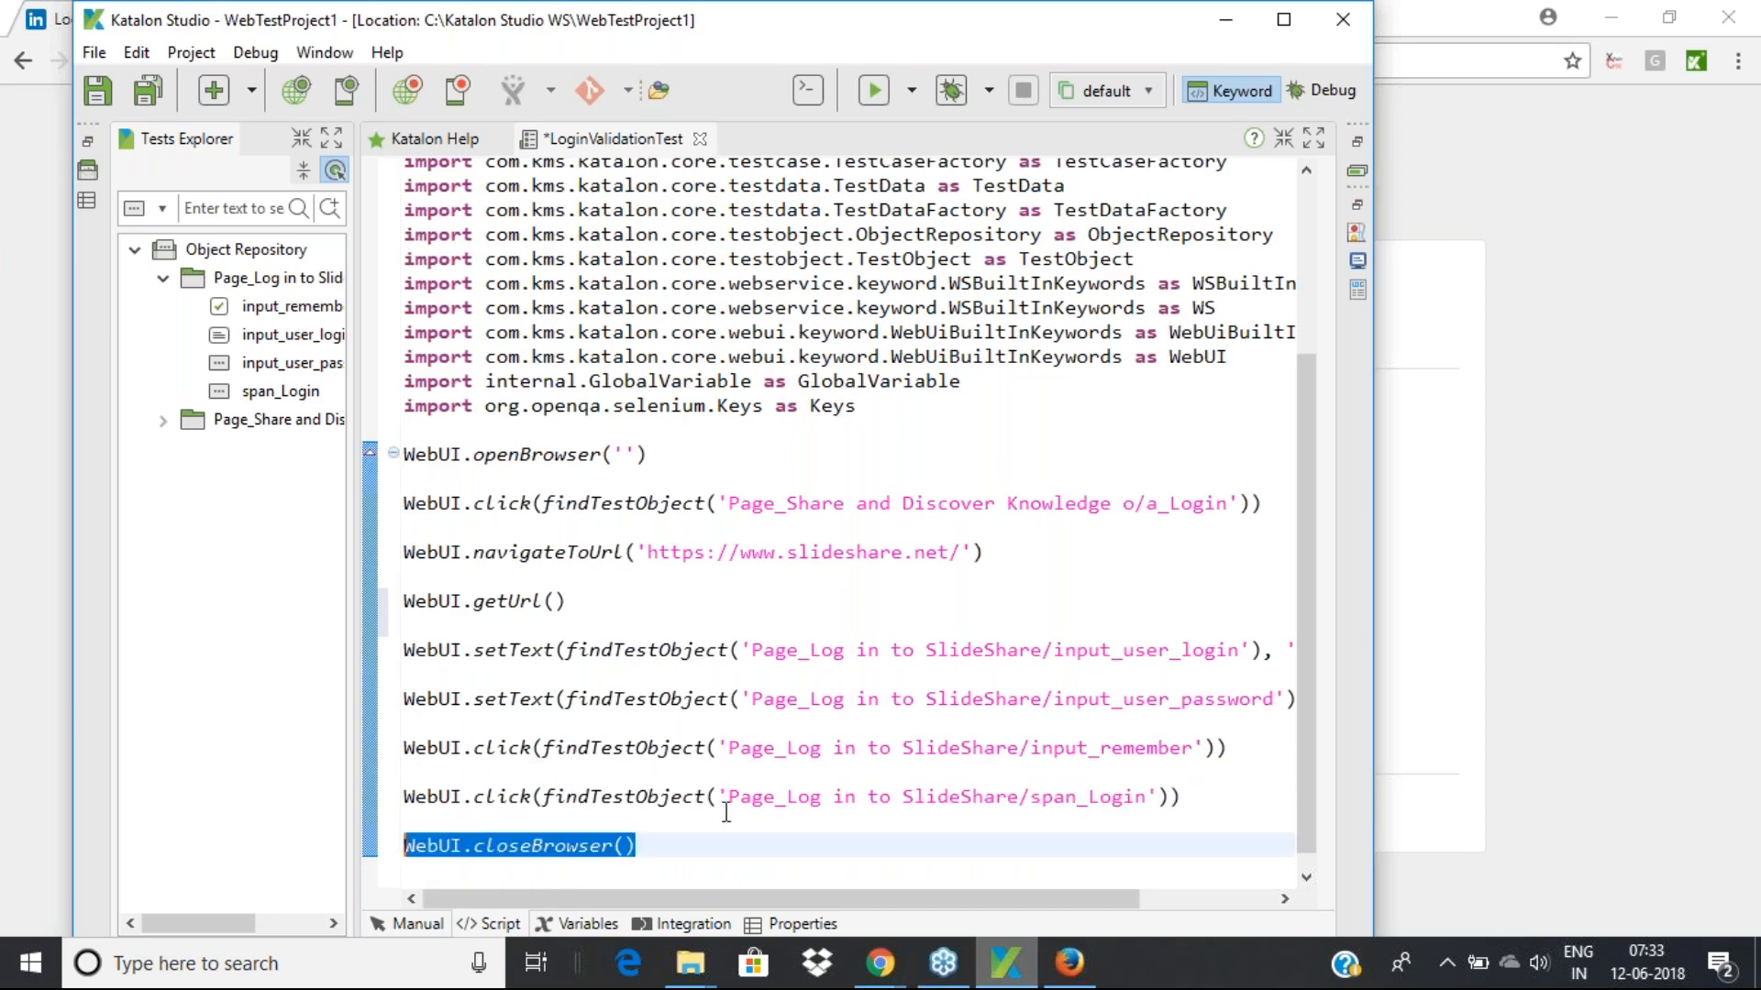
pyautogui.scroll(-1, 731, 803)
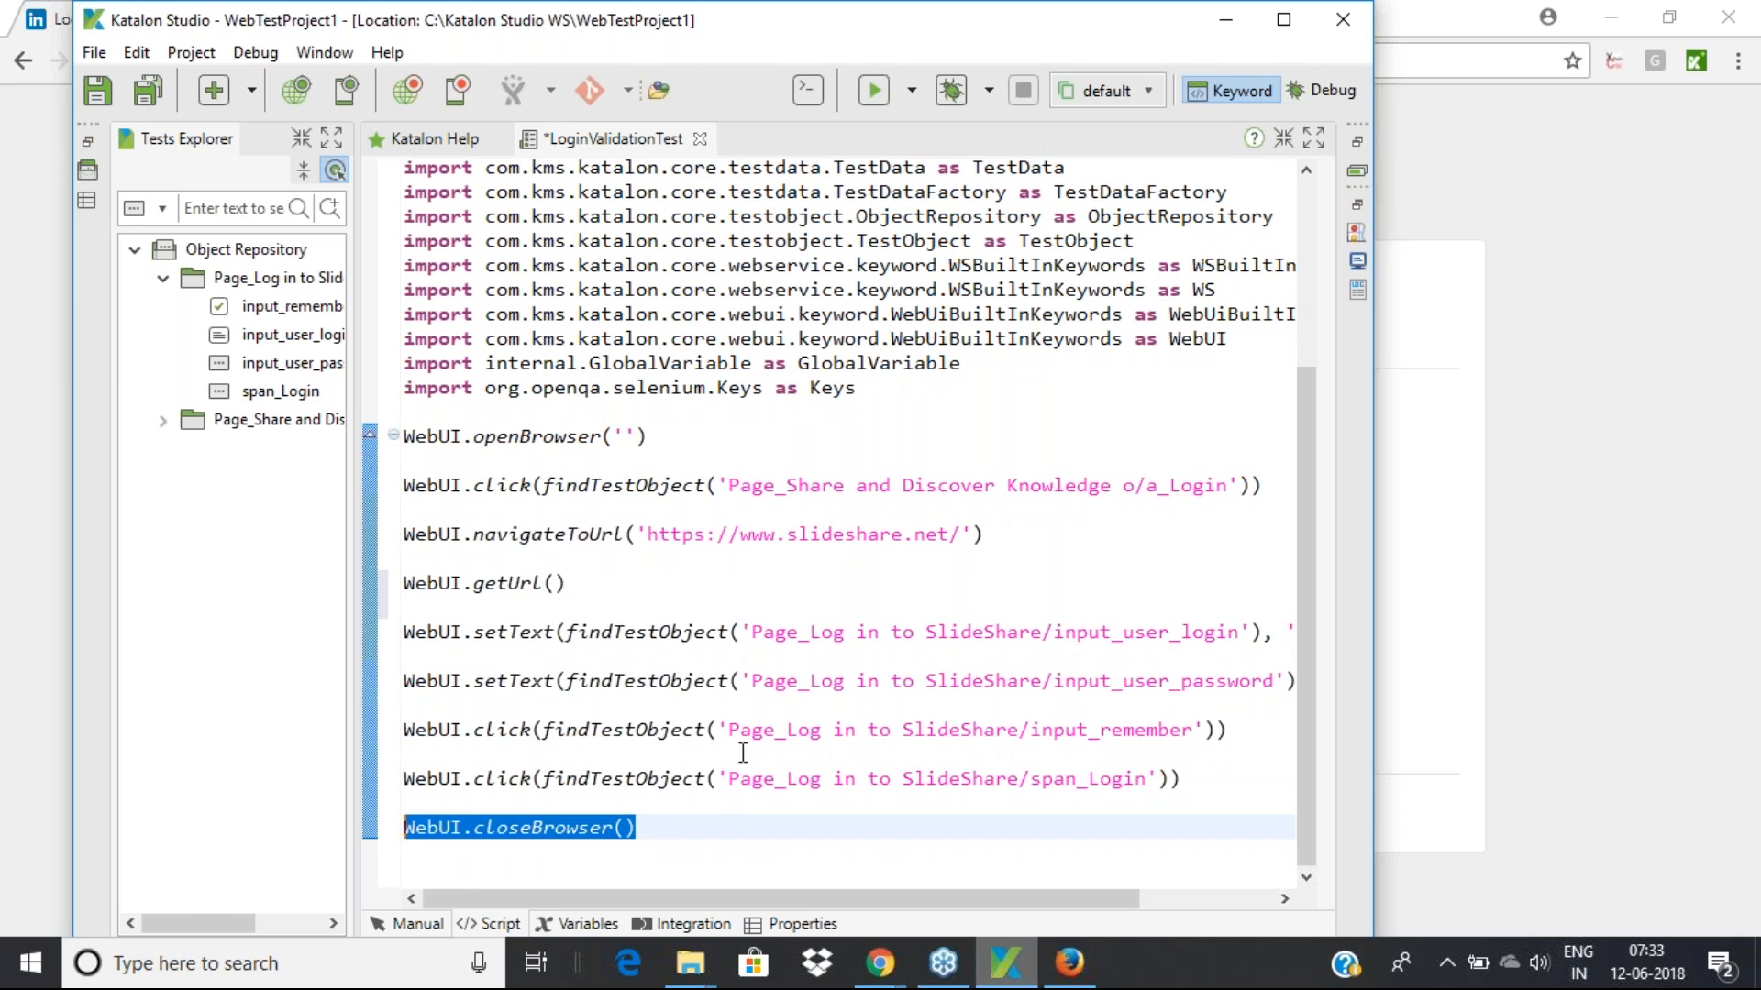
pyautogui.click(641, 830)
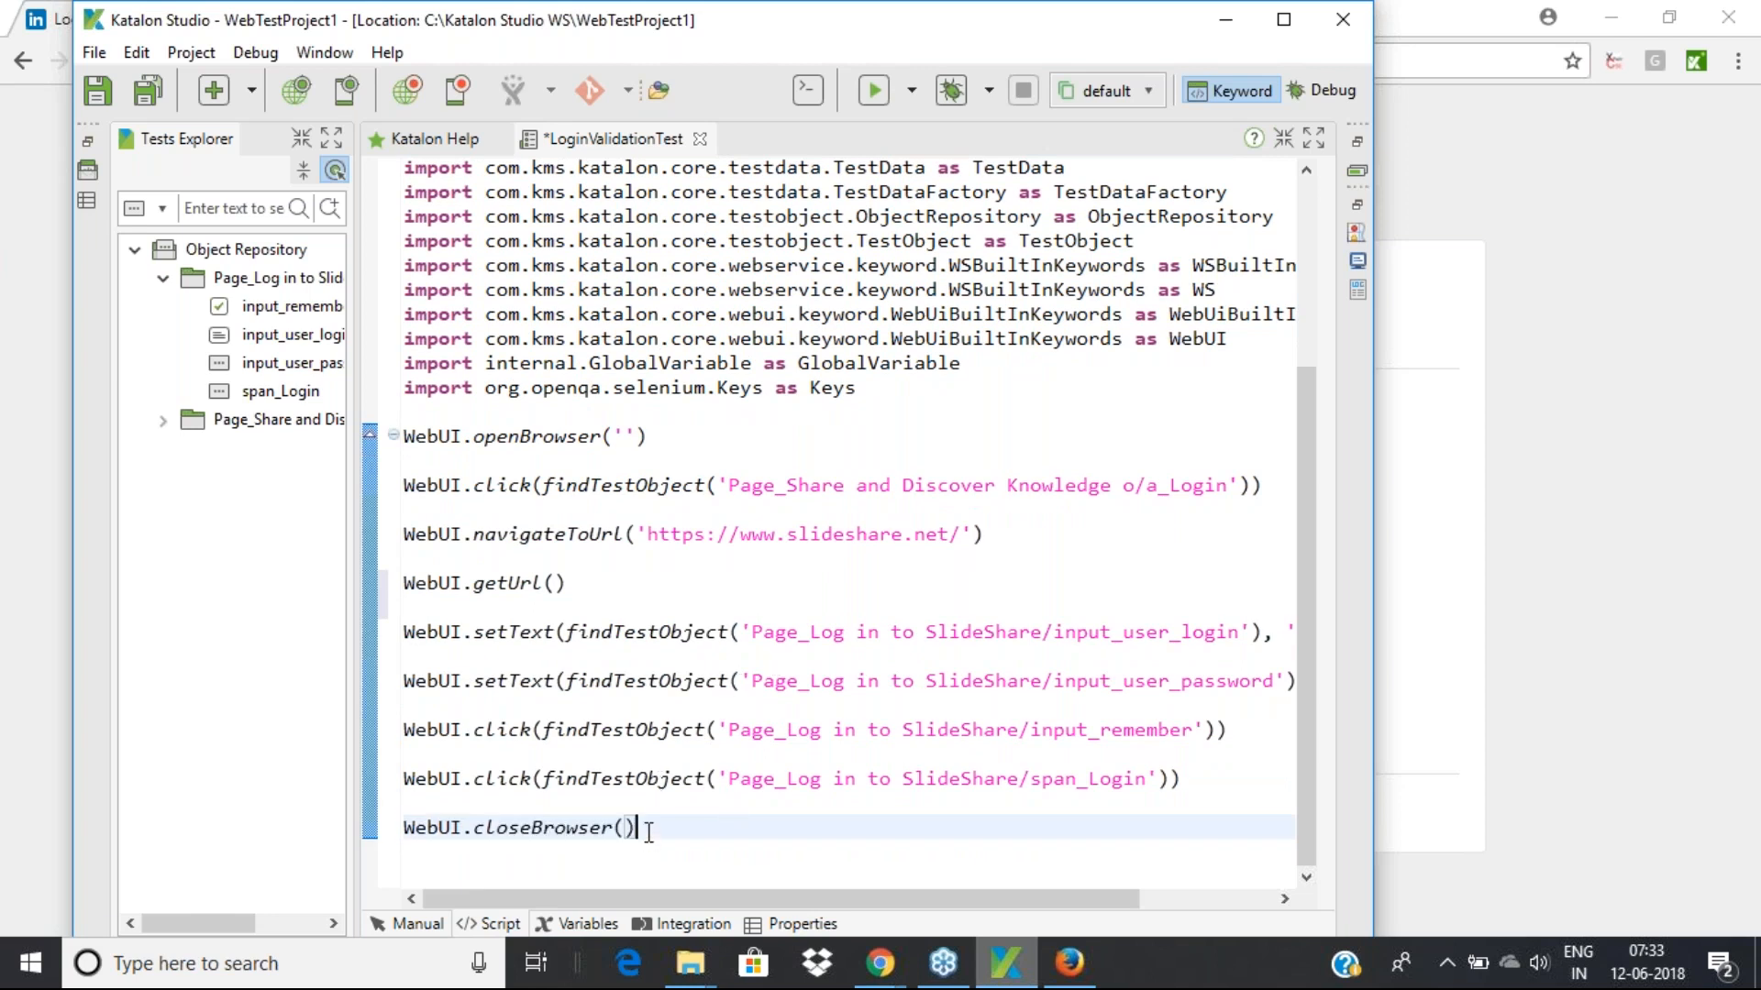
pyautogui.moveTo(641, 830); pyautogui.dragTo(375, 838)
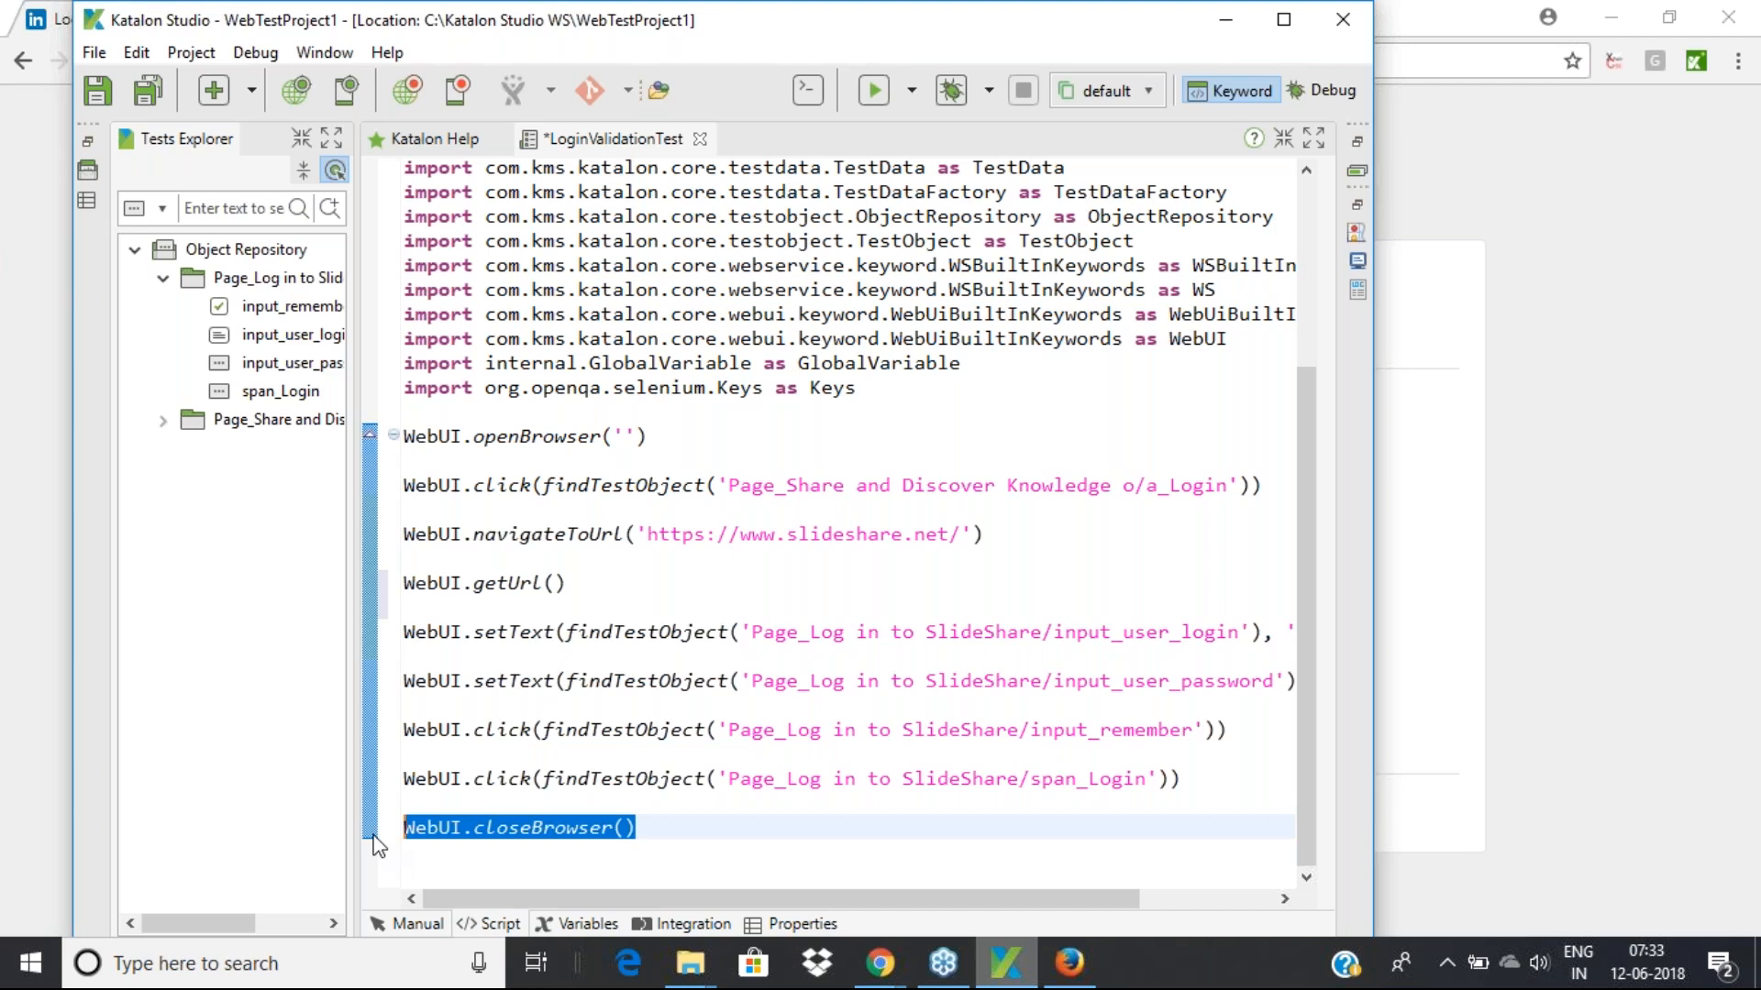
pyautogui.click(661, 828)
pyautogui.moveTo(662, 828); pyautogui.dragTo(398, 829)
pyautogui.click(510, 584)
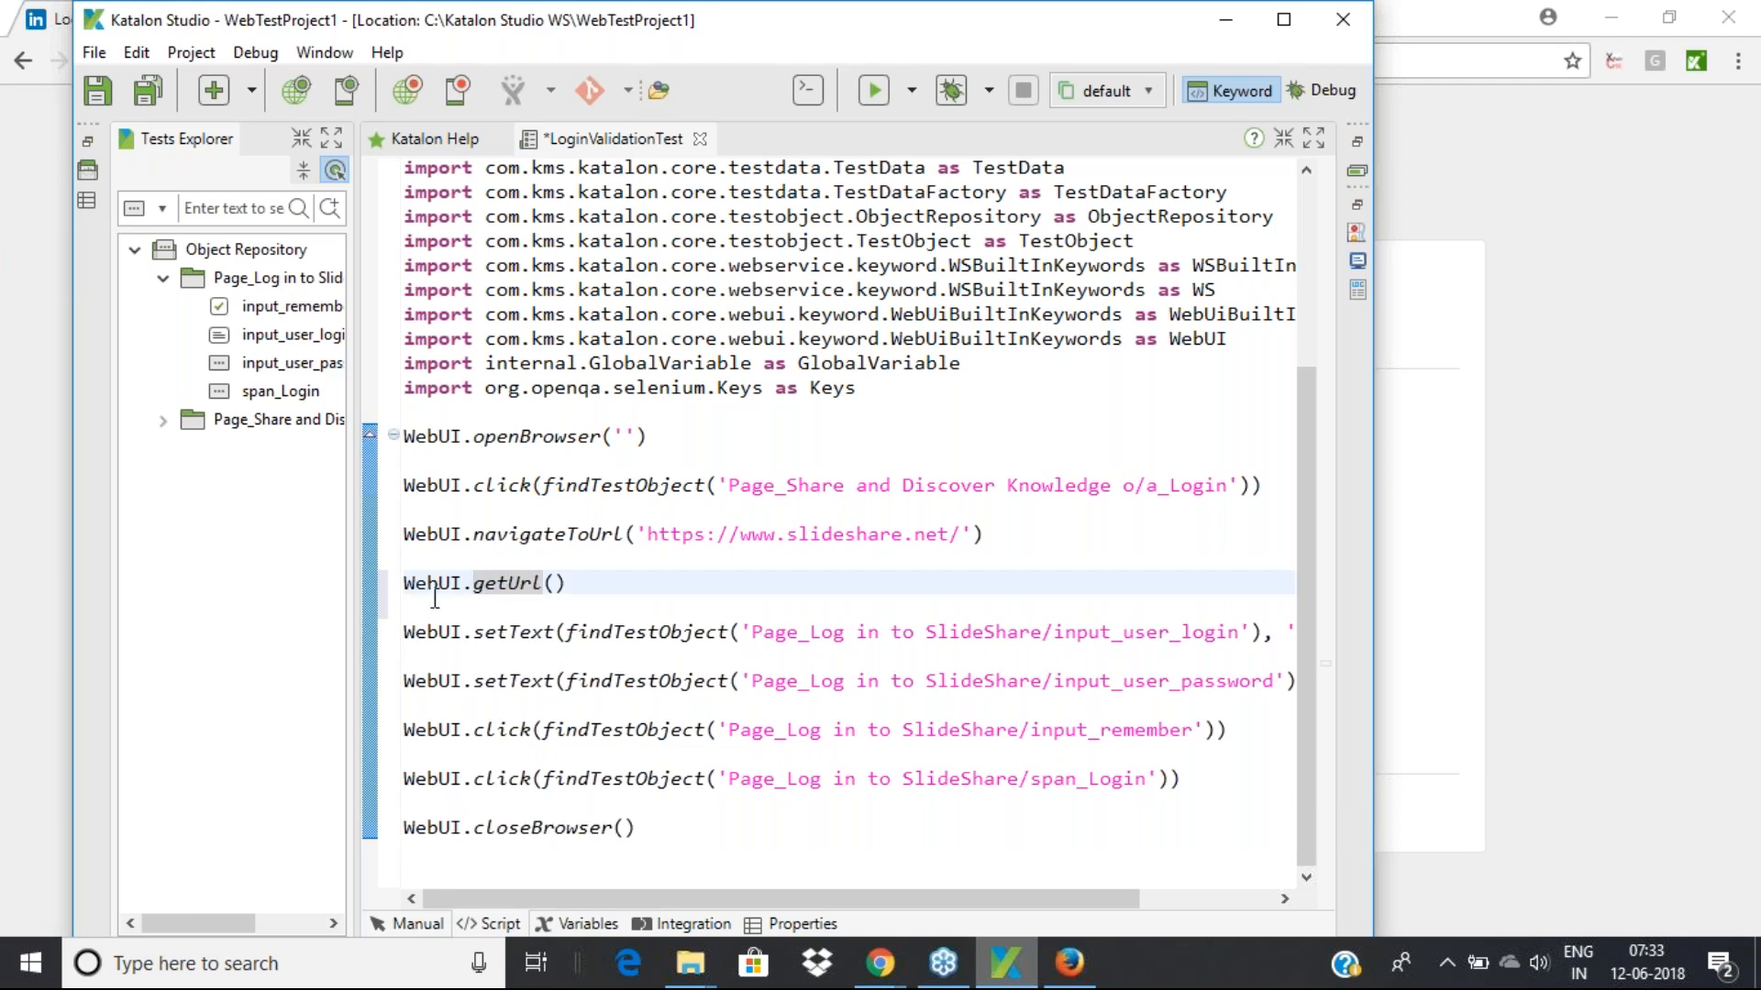
pyautogui.moveTo(517, 586)
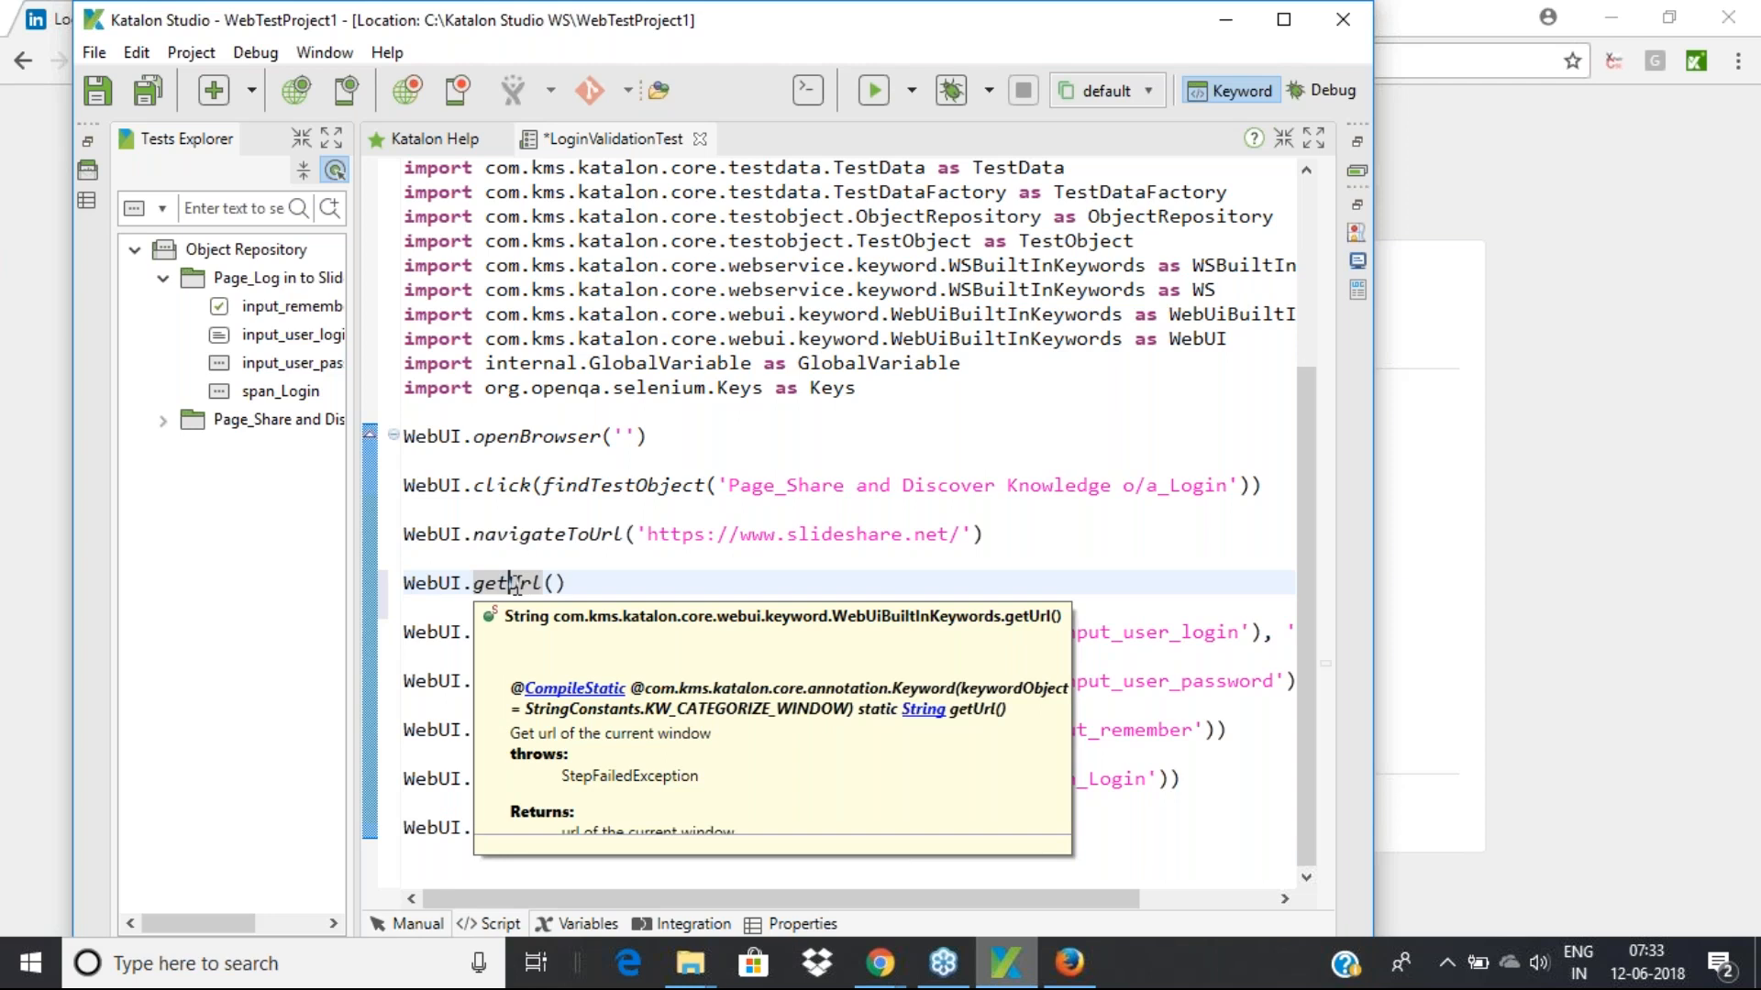
# Prefix the getUrl line with 'String AppURL = ' and add an empty line below it
pyautogui.click(404, 583)
pyautogui.write('String')
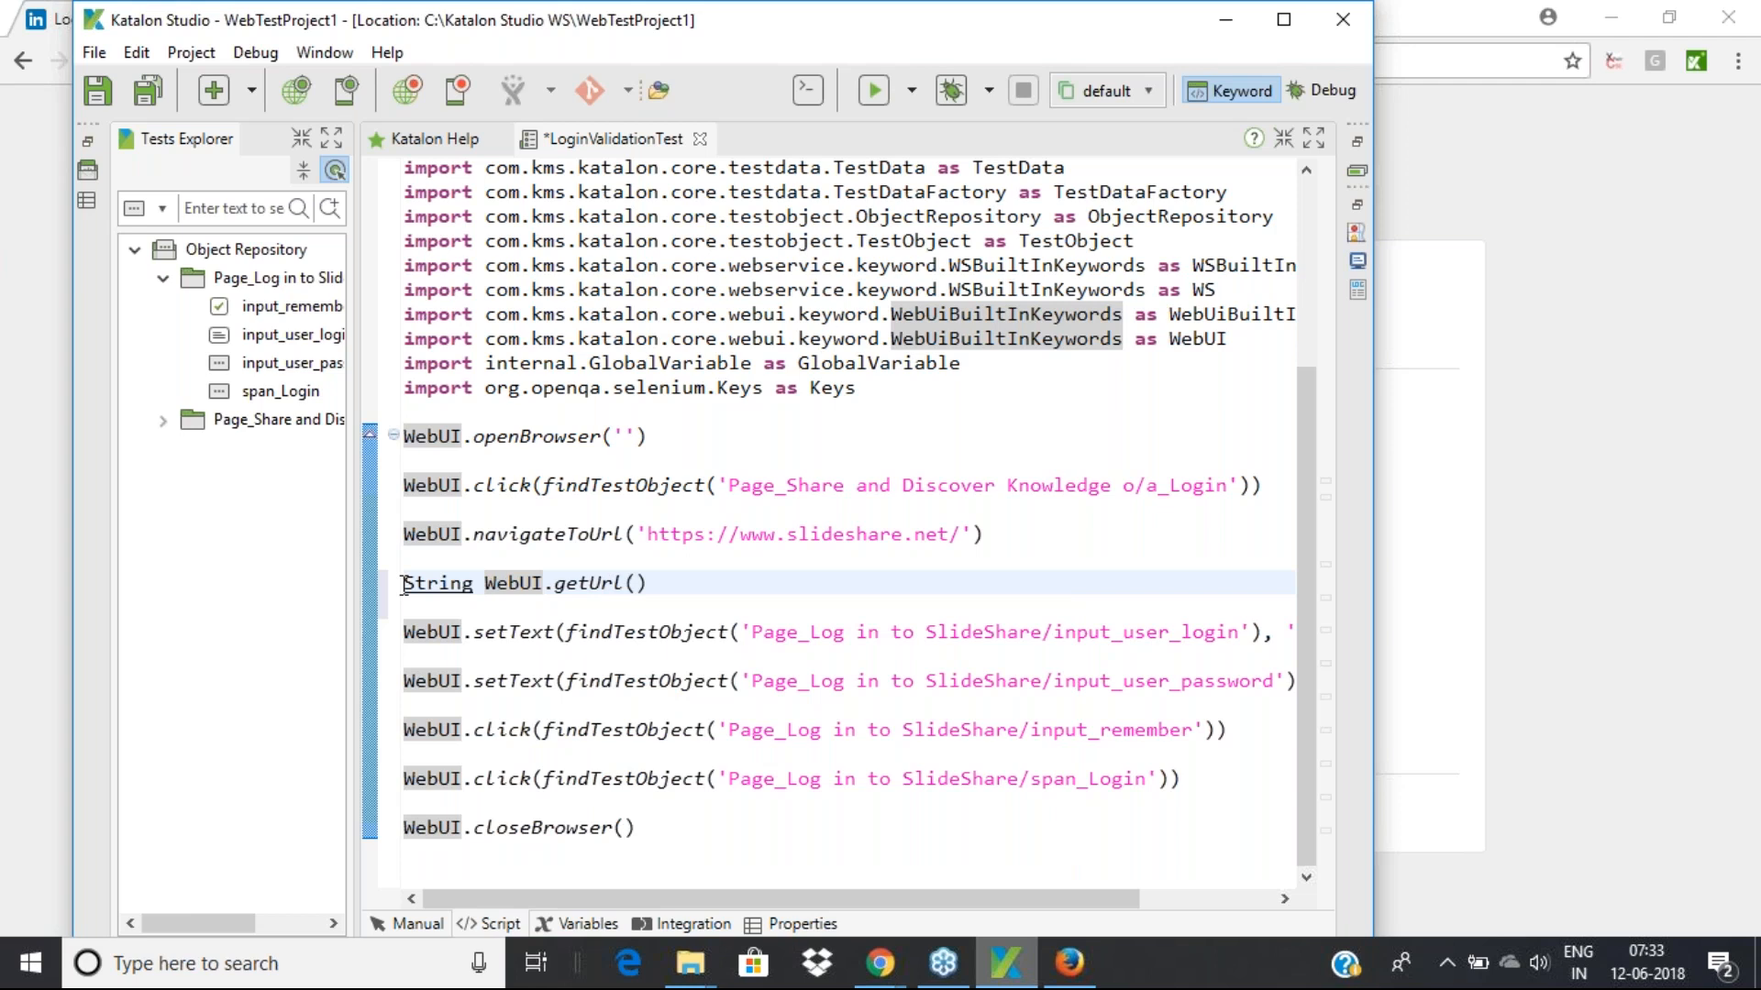
pyautogui.write('AppUR')
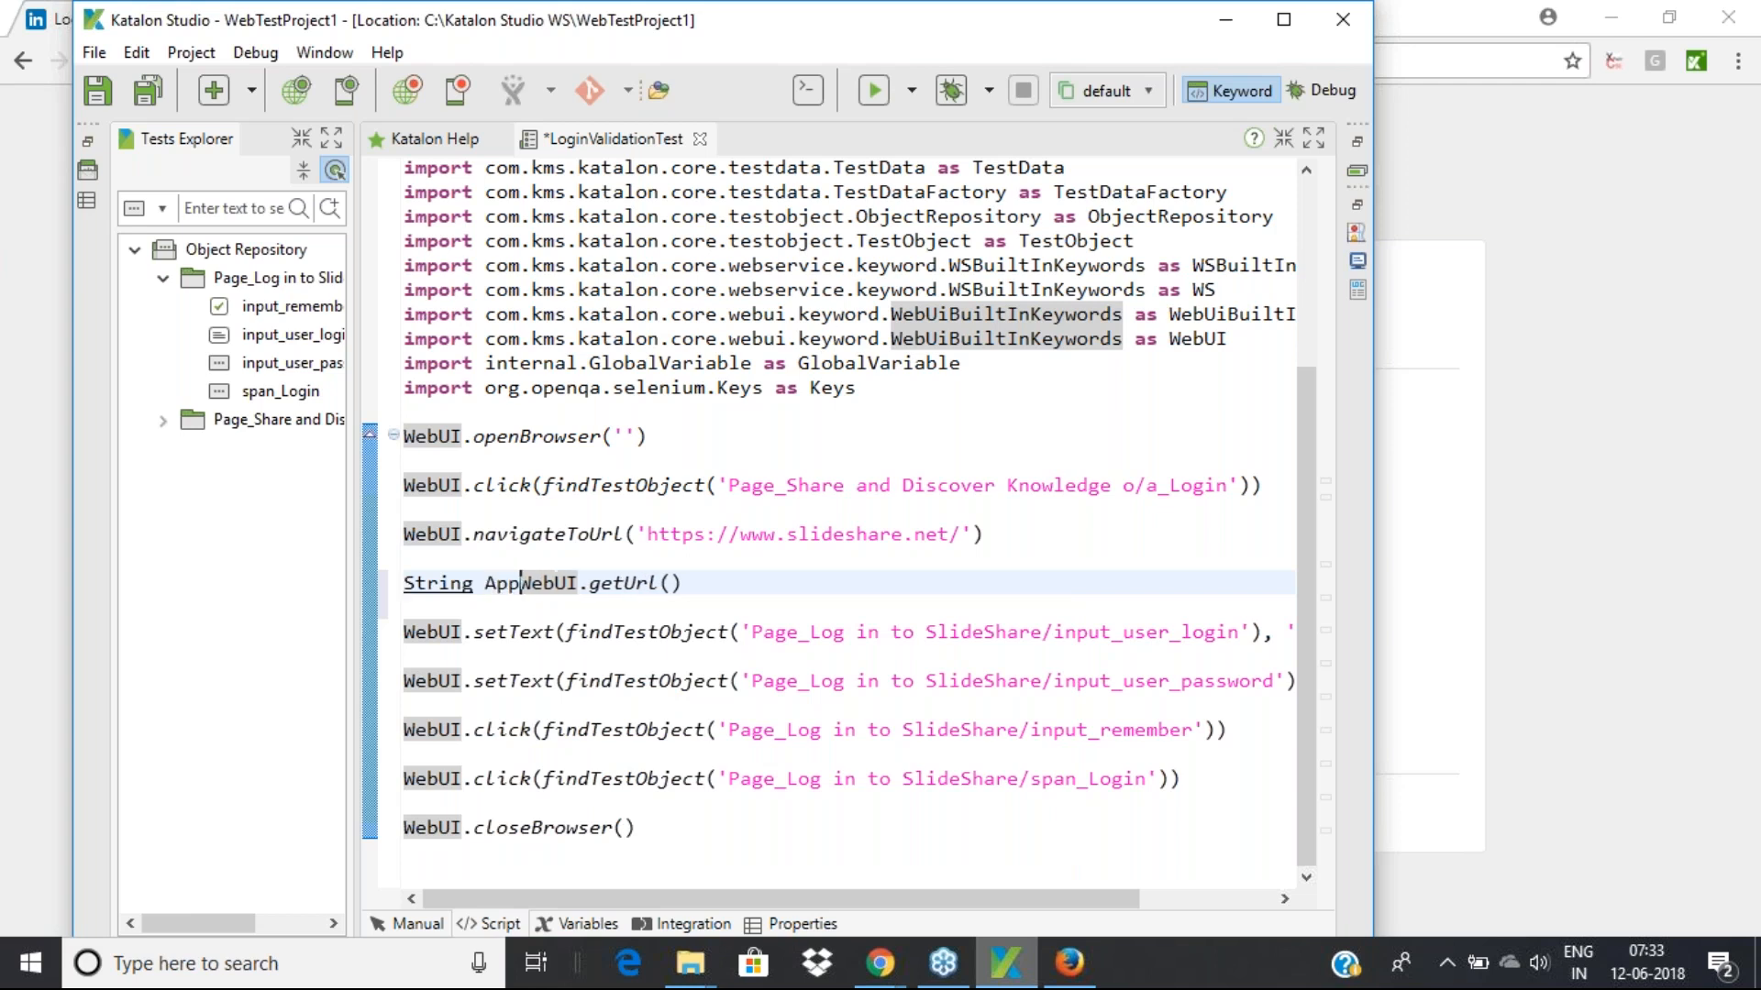
pyautogui.write('L =')
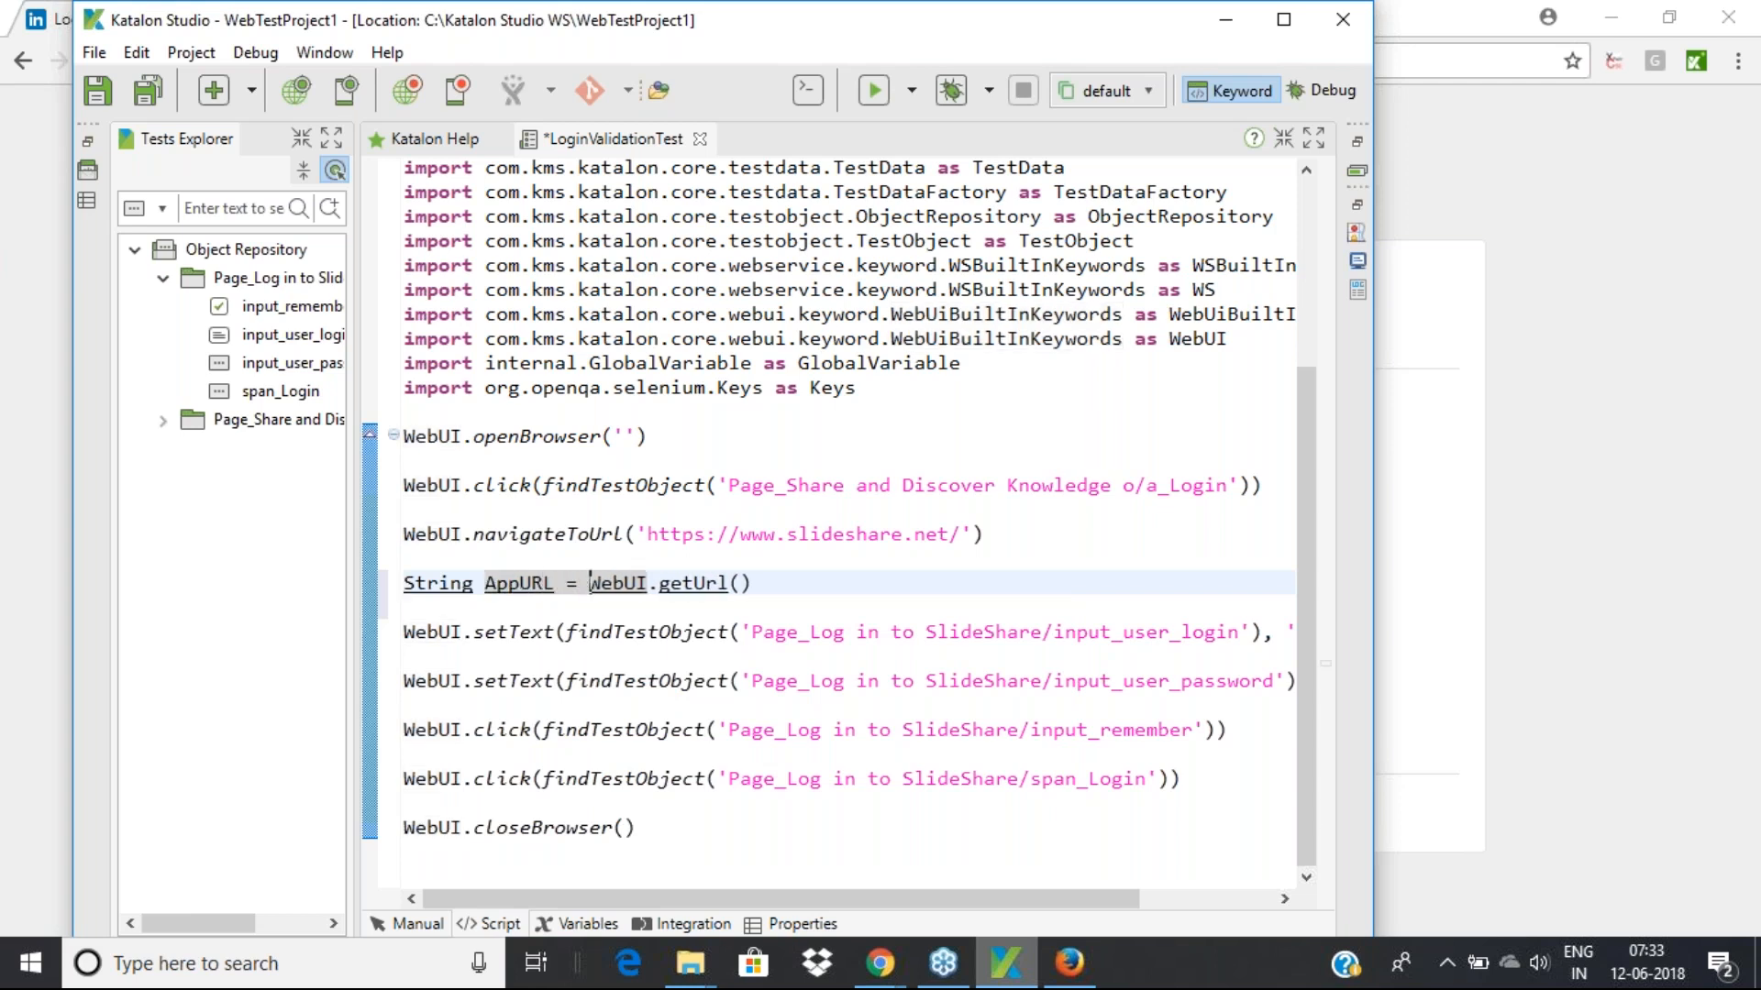
pyautogui.click(769, 587)
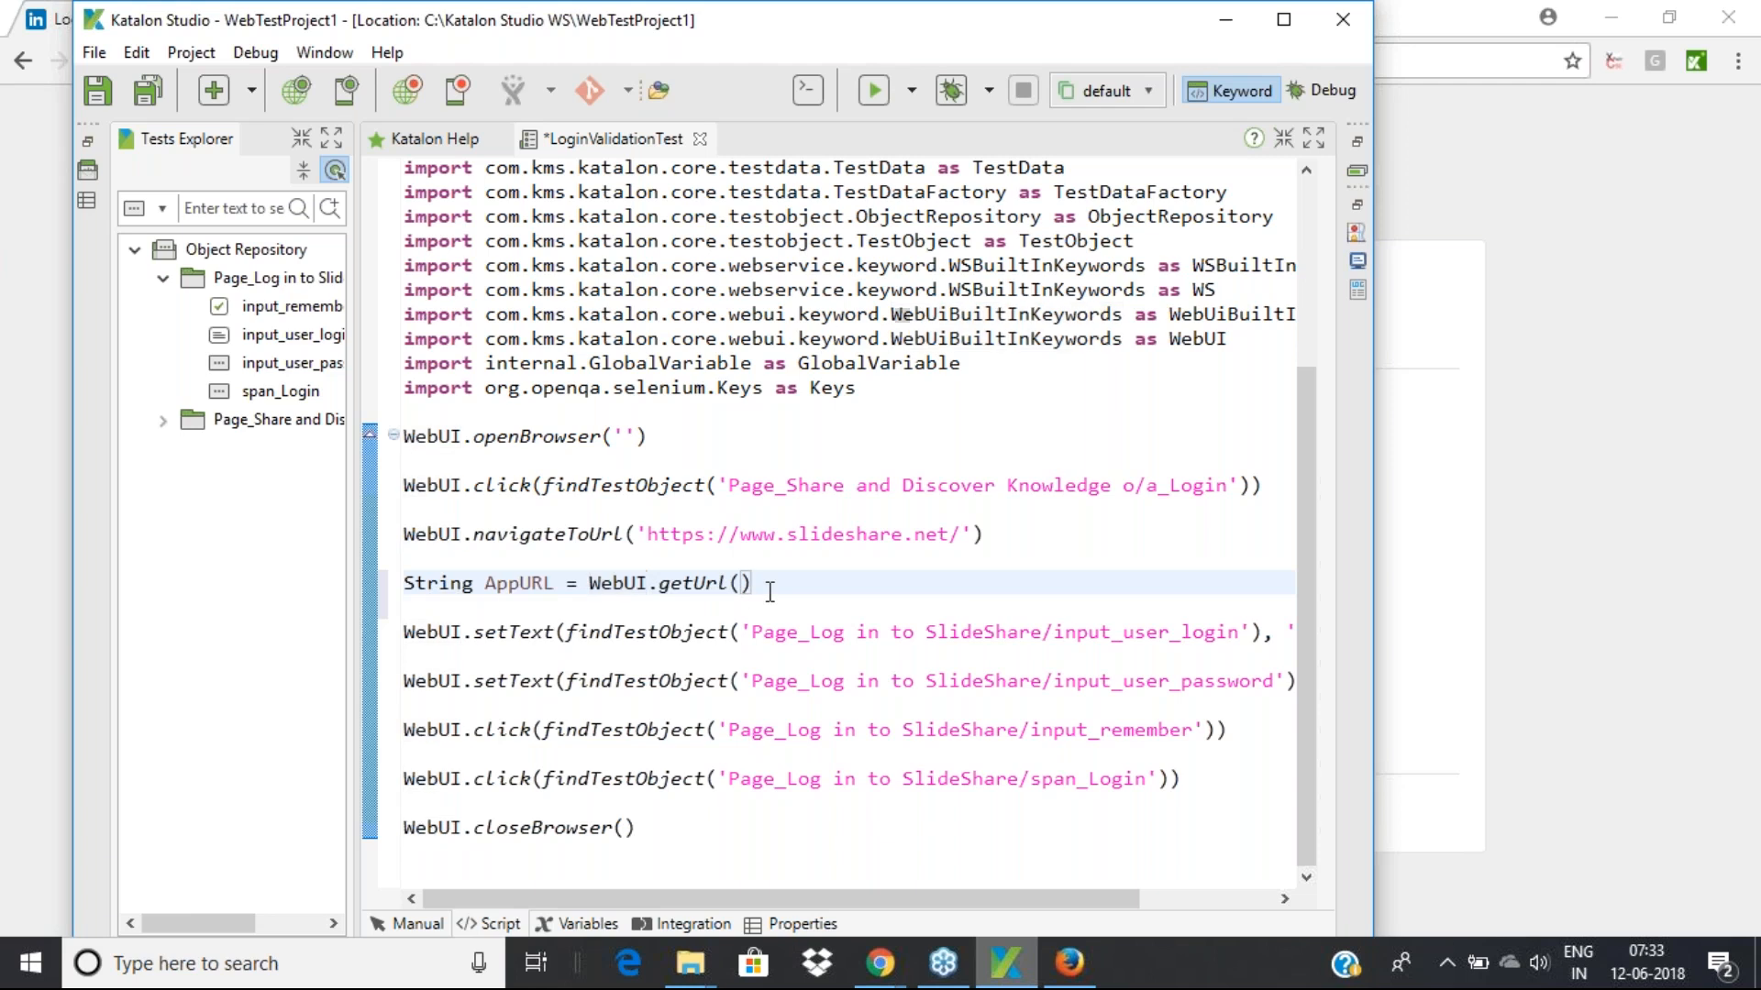
pyautogui.press('Return')
pyautogui.press('Return')
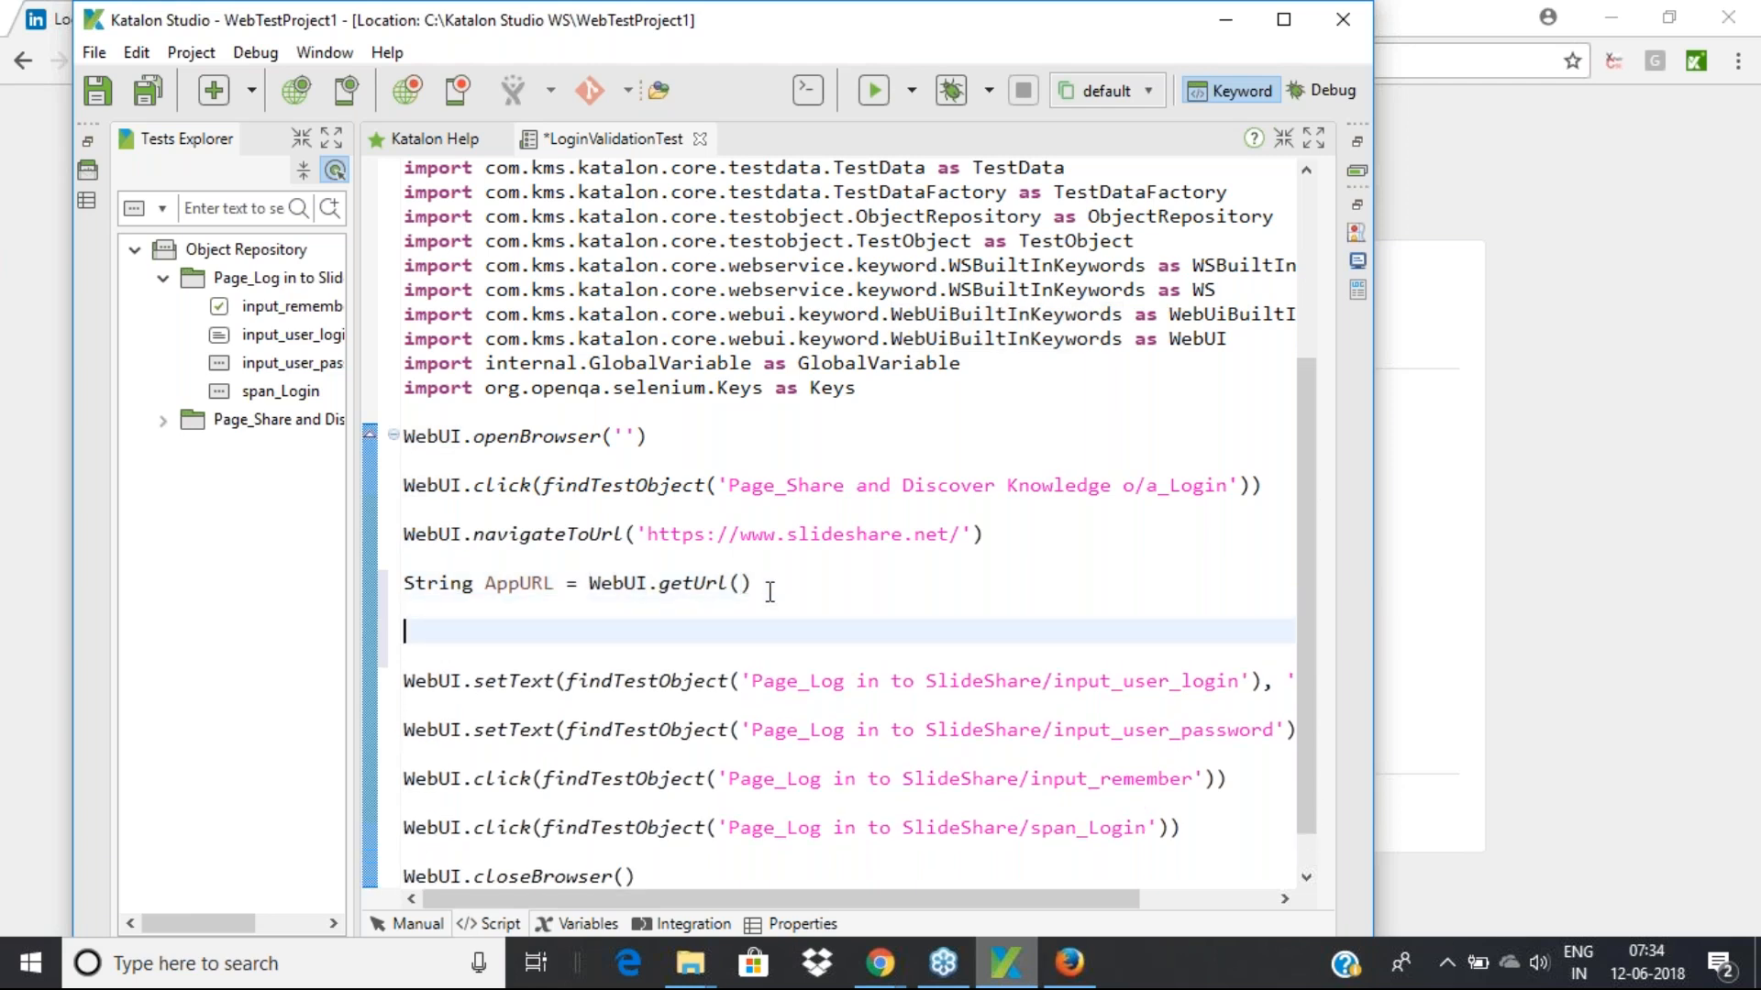
# Use the syso template to insert println AppURL below the getUrl line
pyautogui.write('syso')
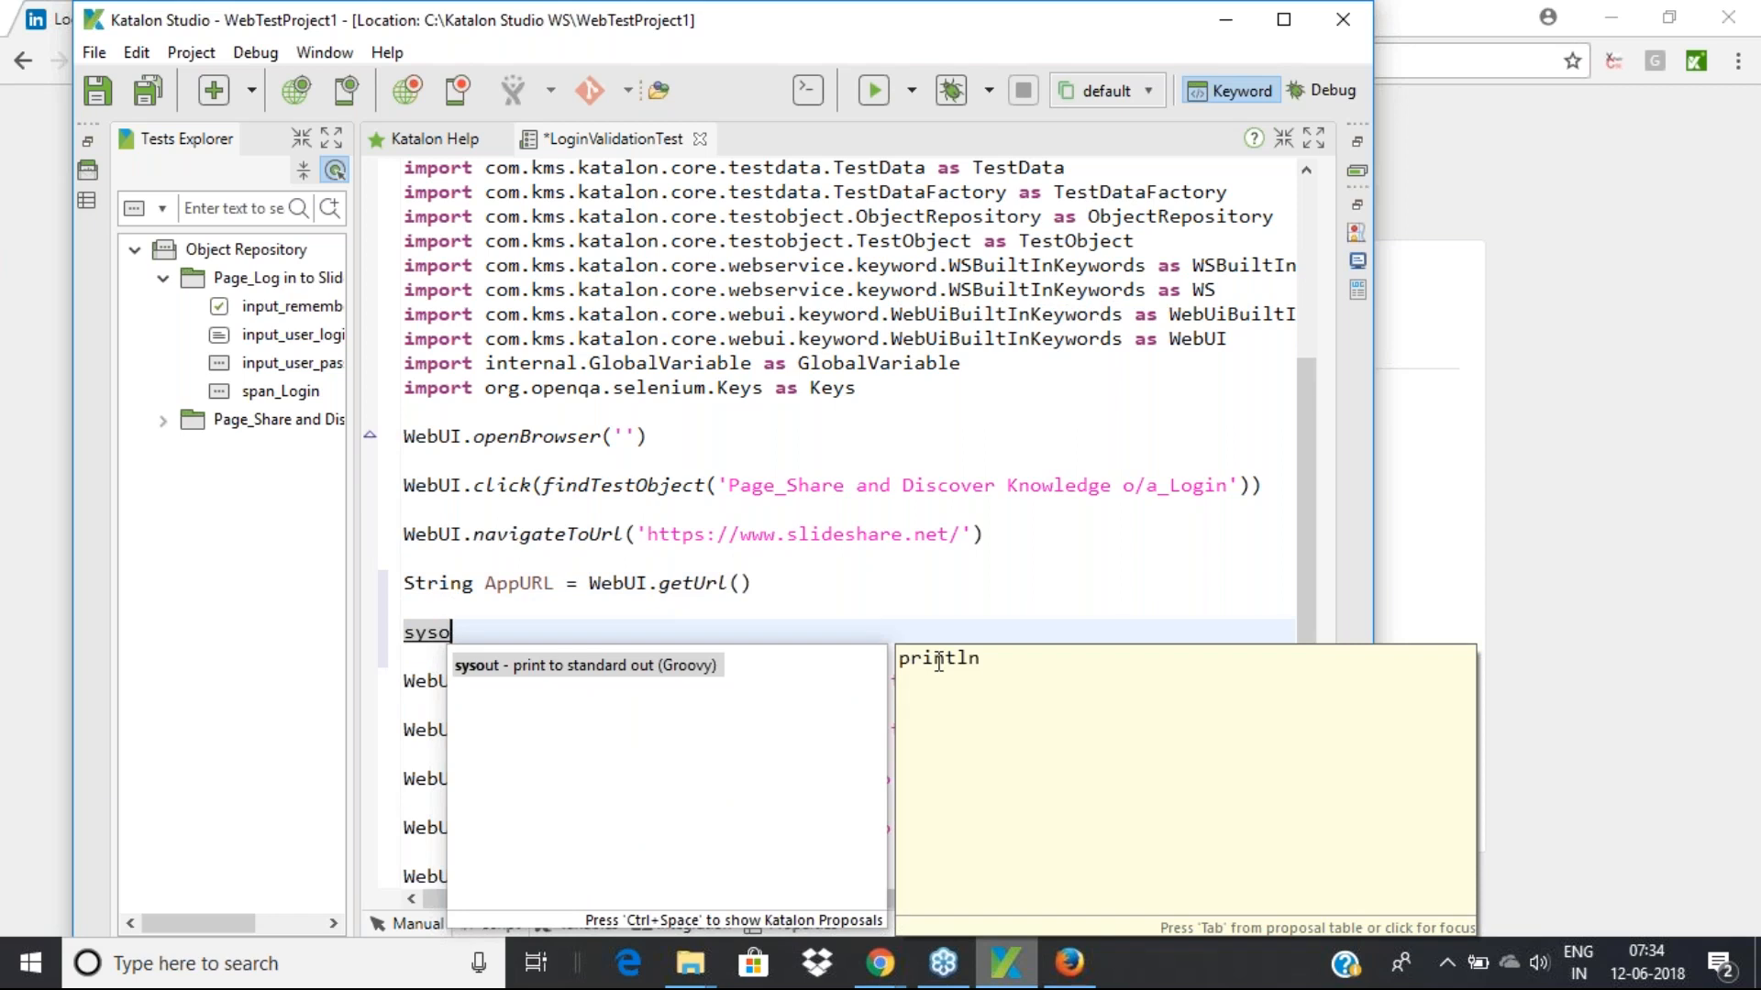
pyautogui.click(495, 677)
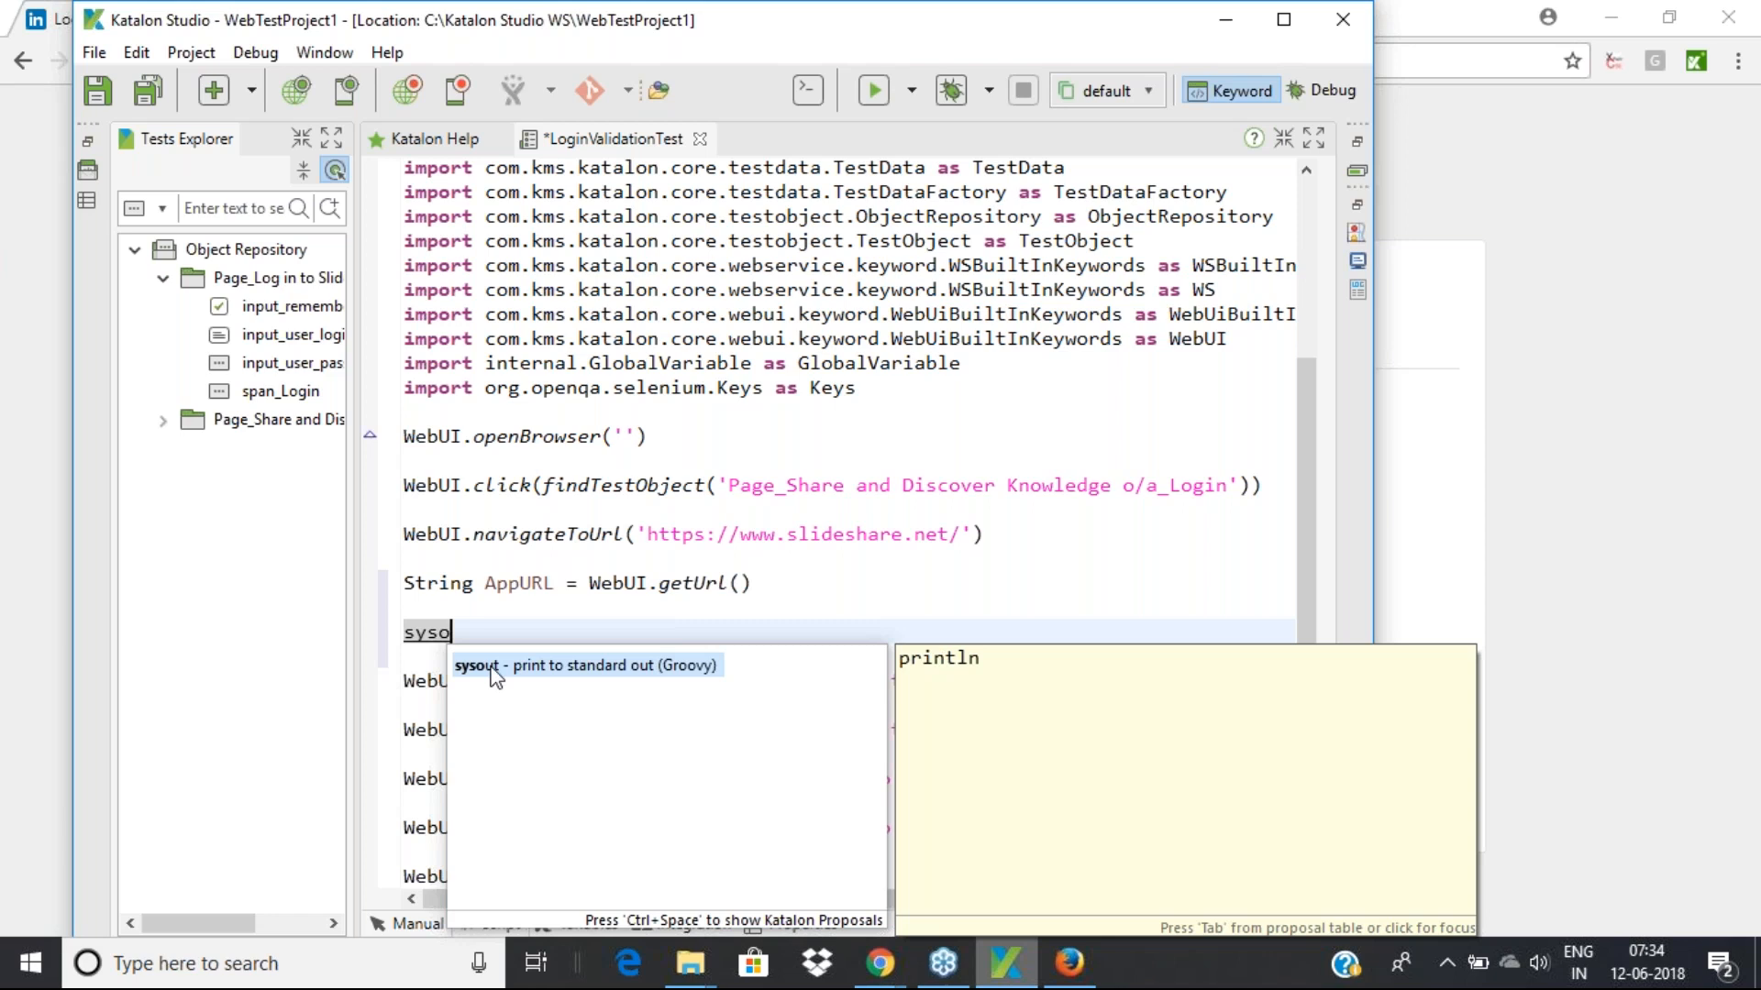
pyautogui.press('Return')
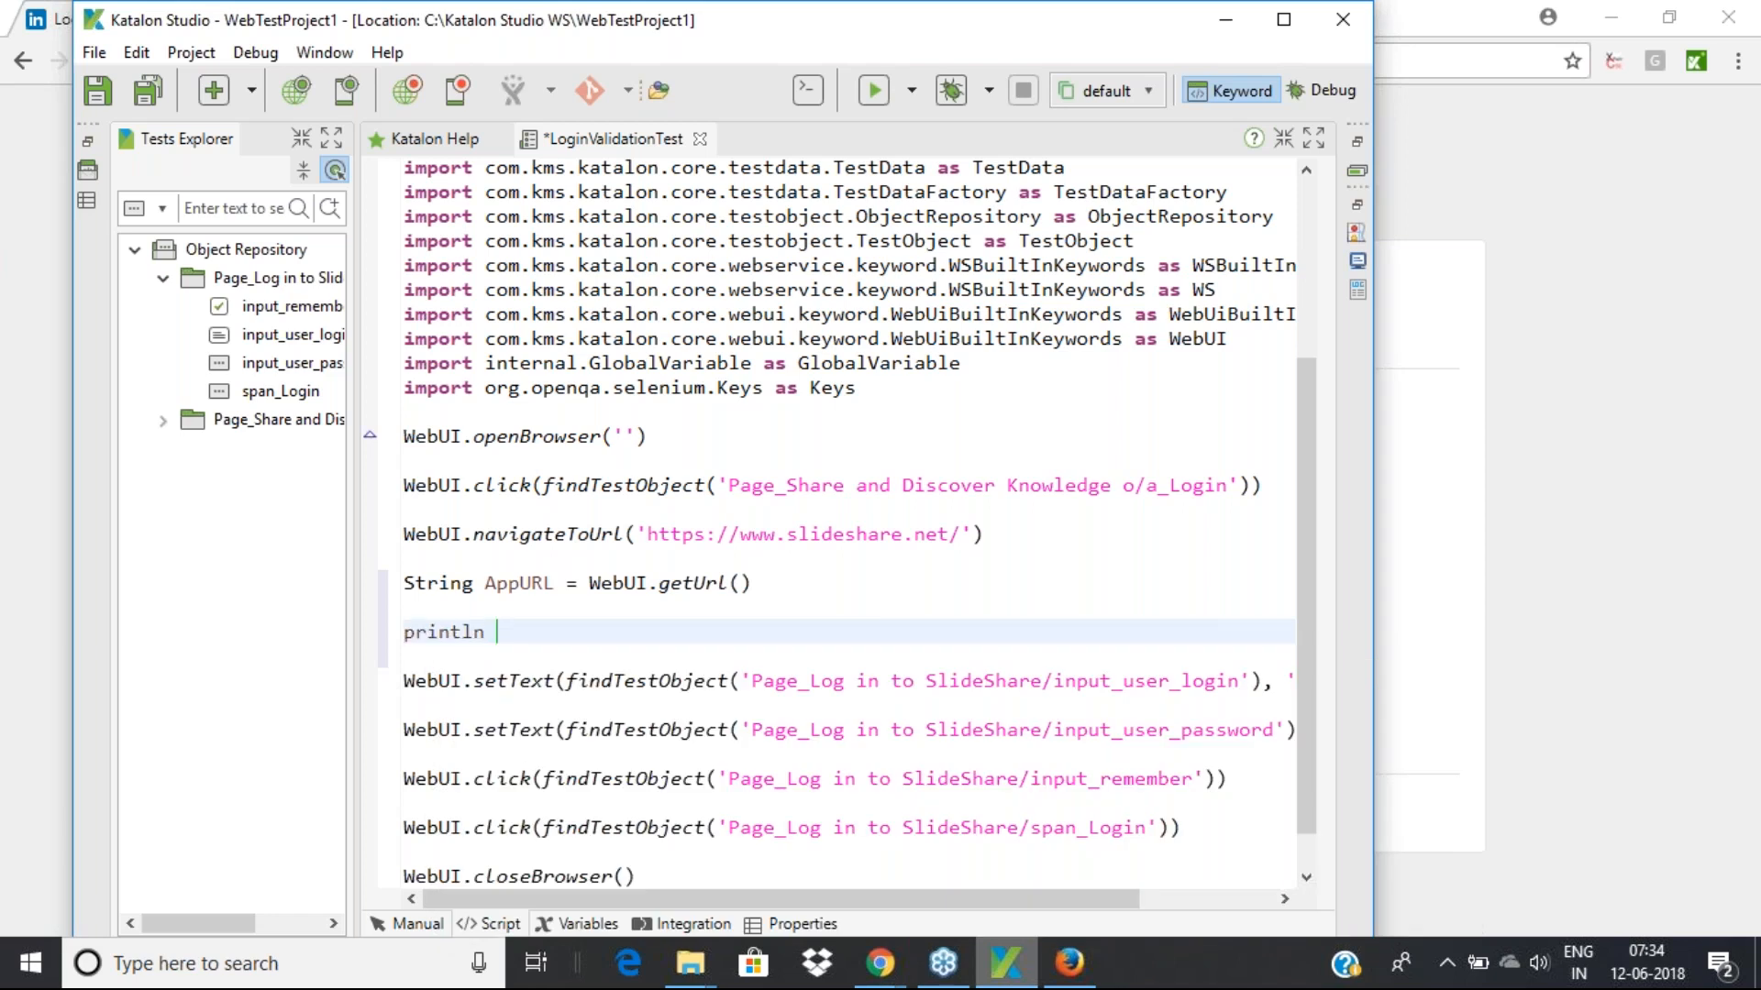
pyautogui.write('AppURL')
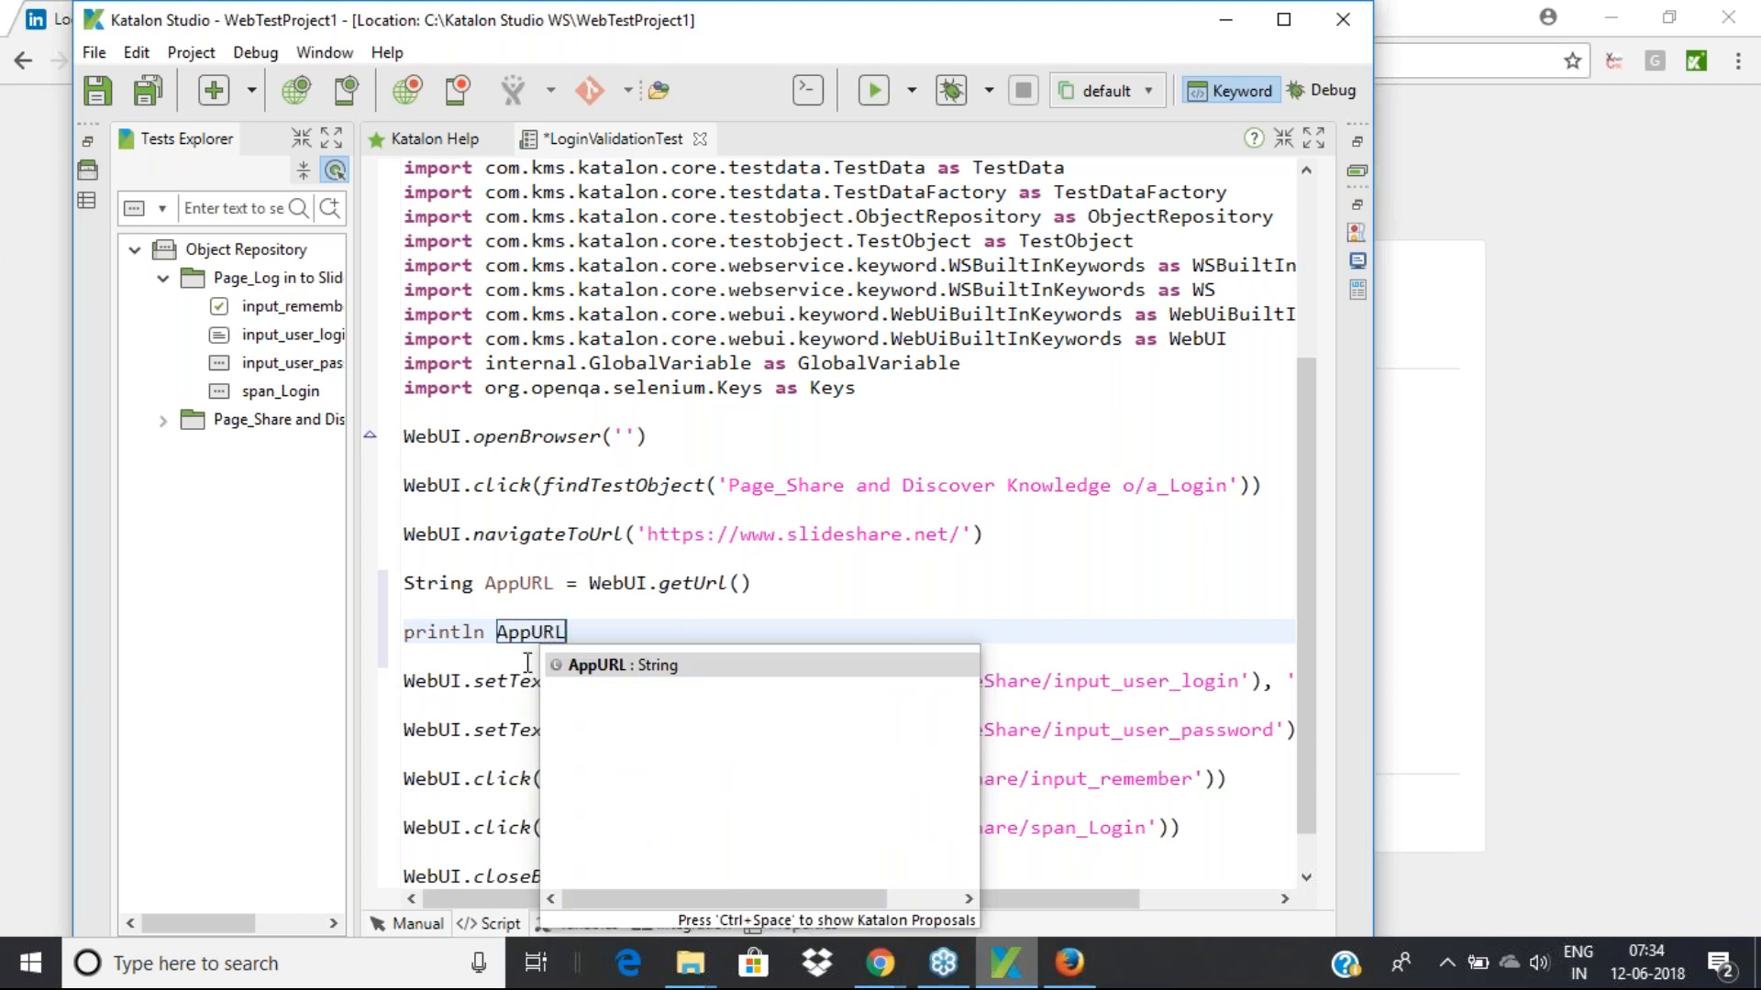
pyautogui.click(646, 623)
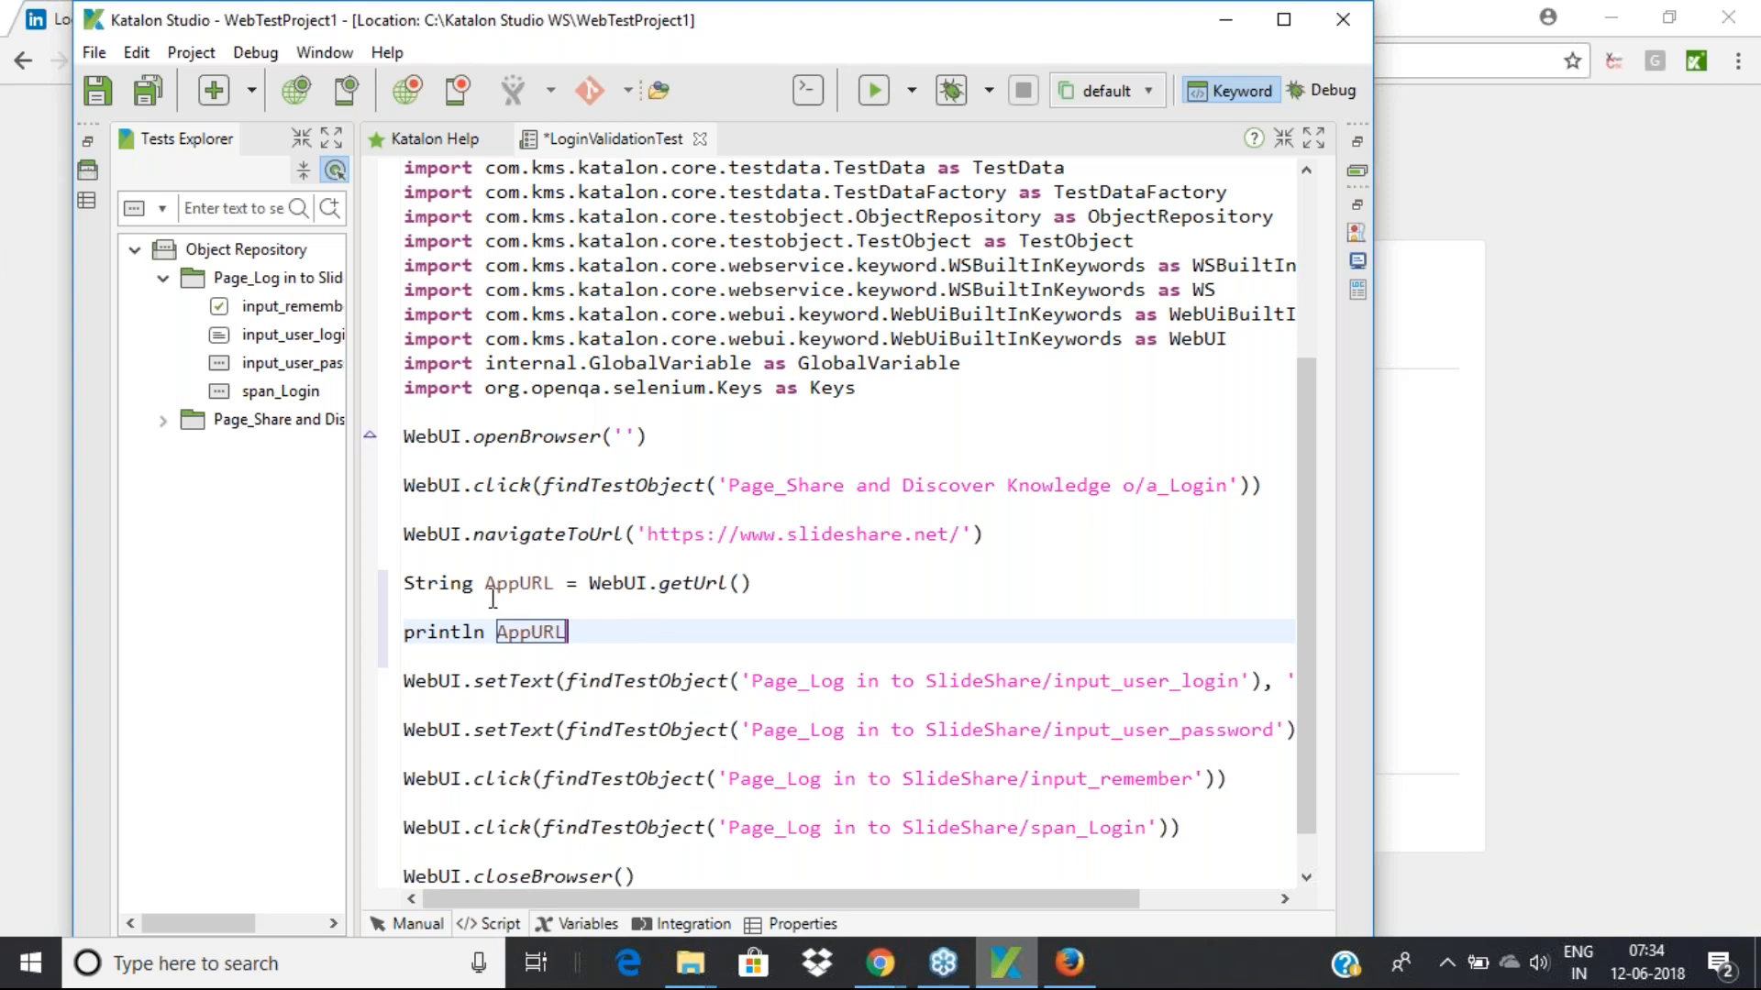
# Review the AppURL declaration and switch the test case to Manual view
pyautogui.doubleClick(525, 588)
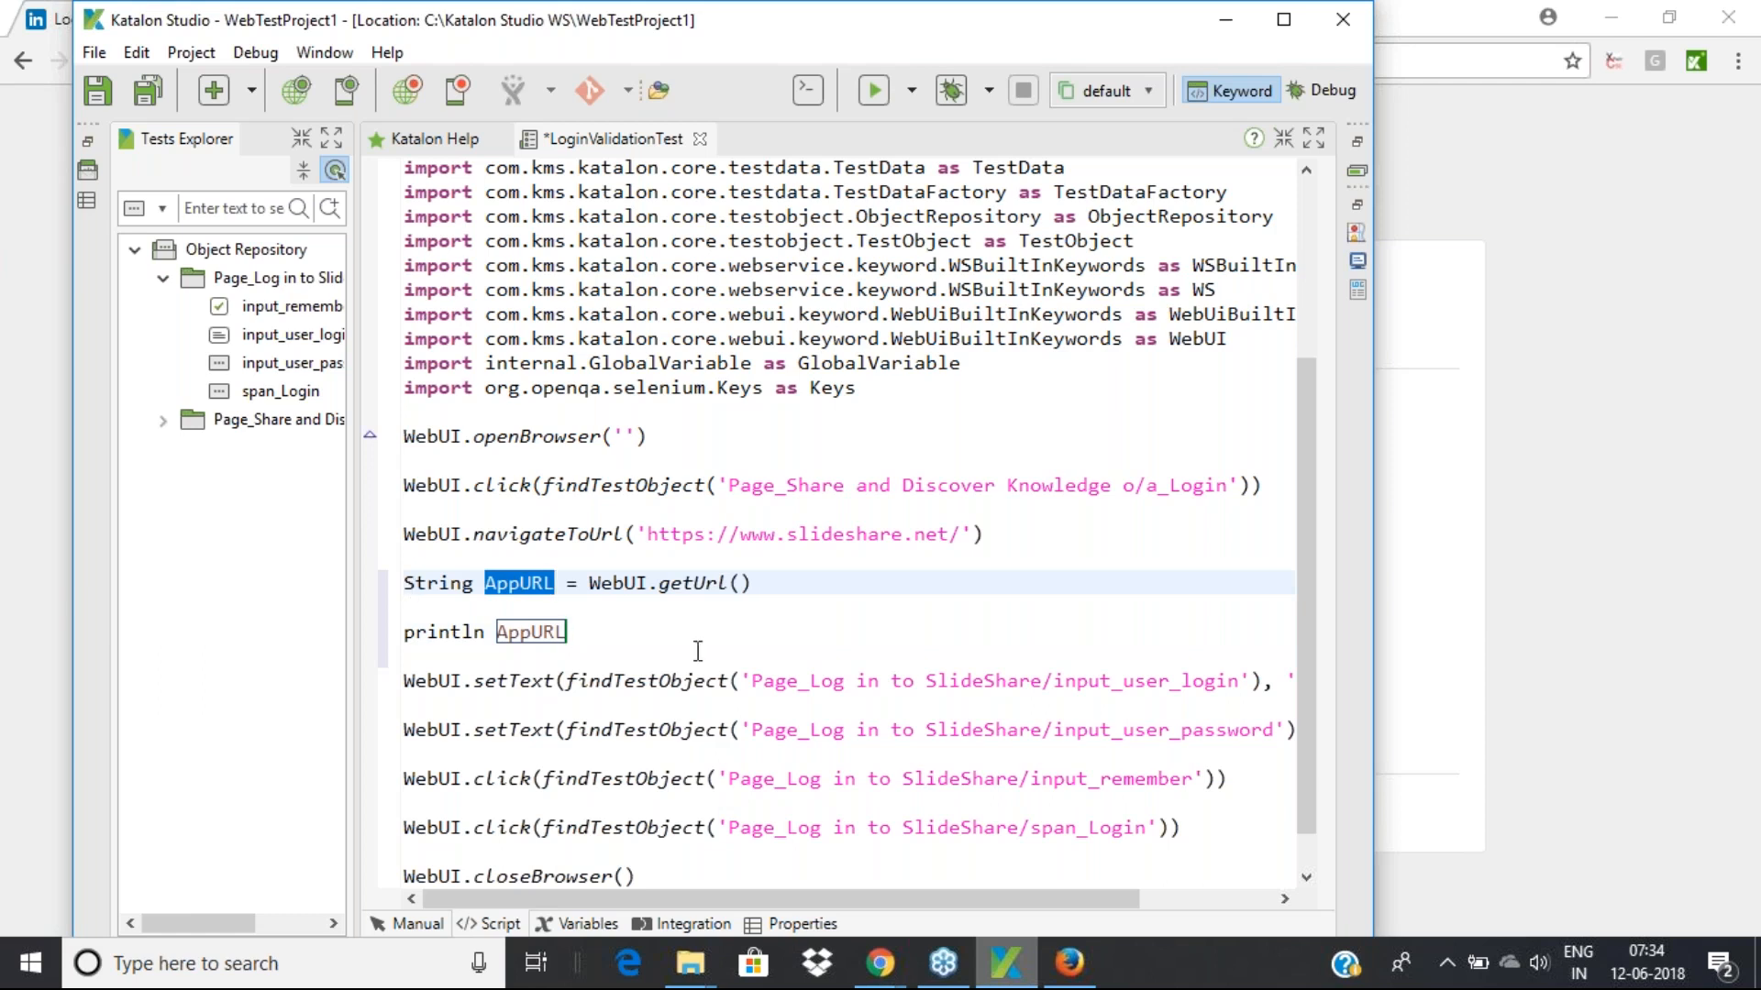
pyautogui.click(649, 651)
pyautogui.scroll(-1, 648, 651)
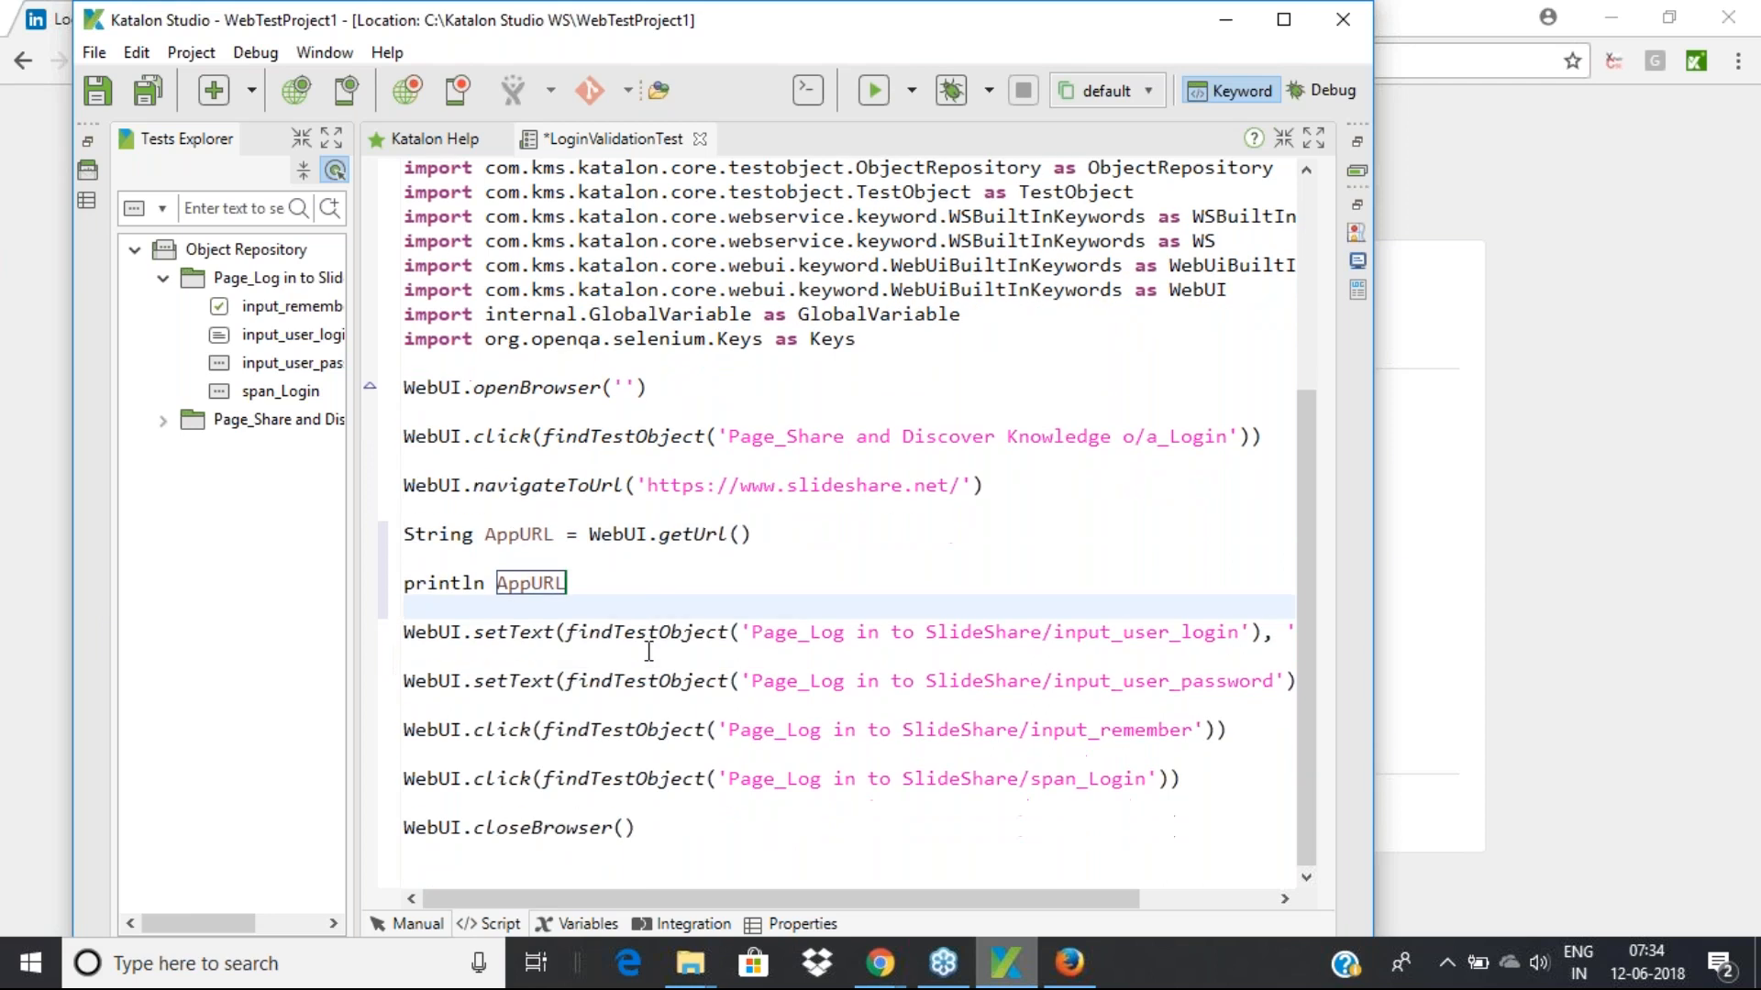
pyautogui.click(419, 926)
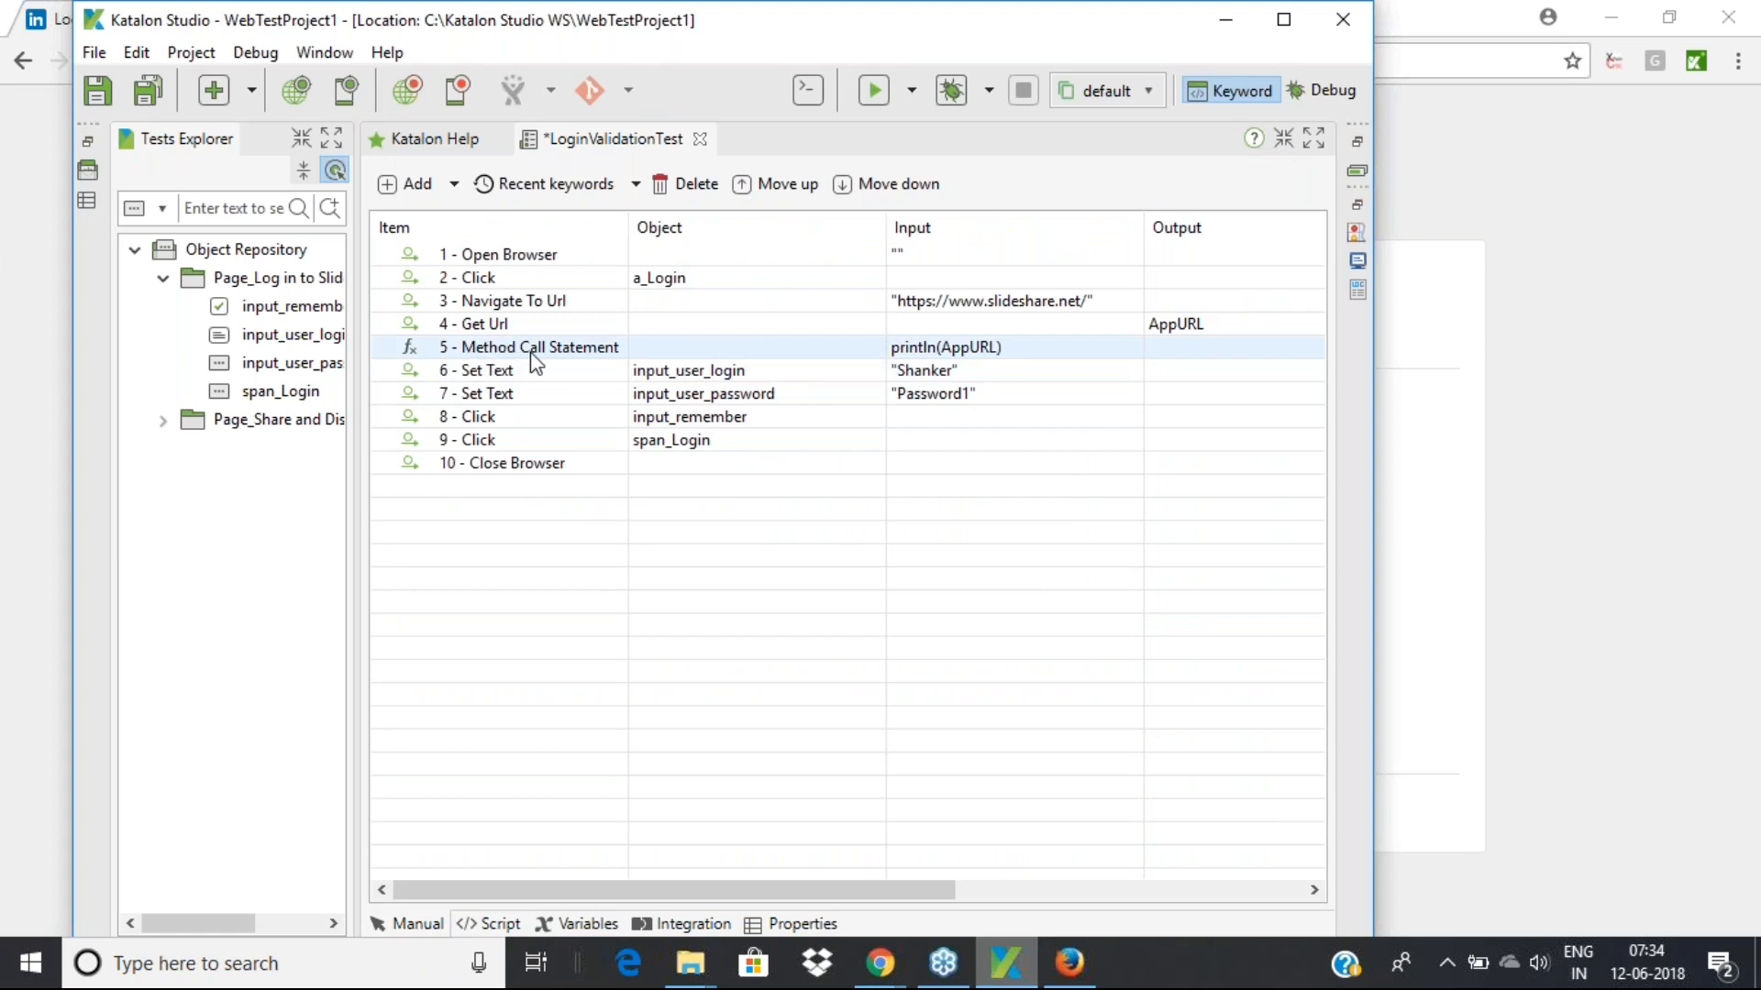
# Check step 5's println(AppURL) input and step 4's AppURL output, then list the browsers for running
pyautogui.click(483, 350)
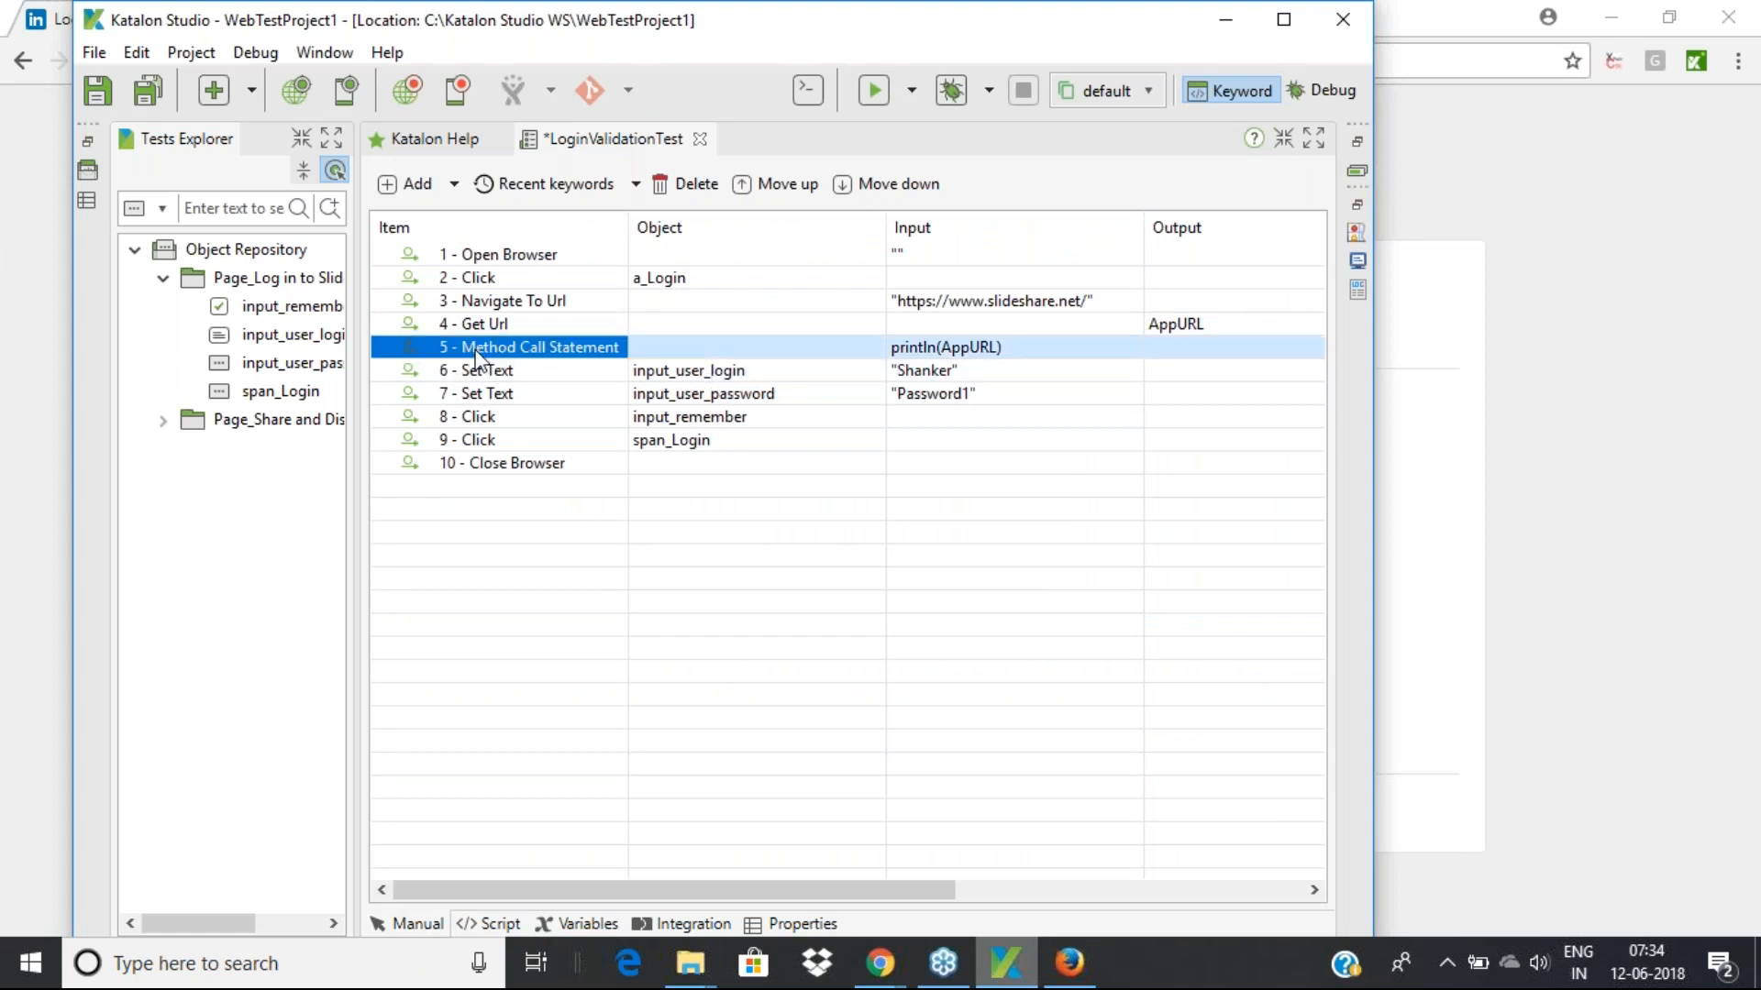
pyautogui.click(959, 349)
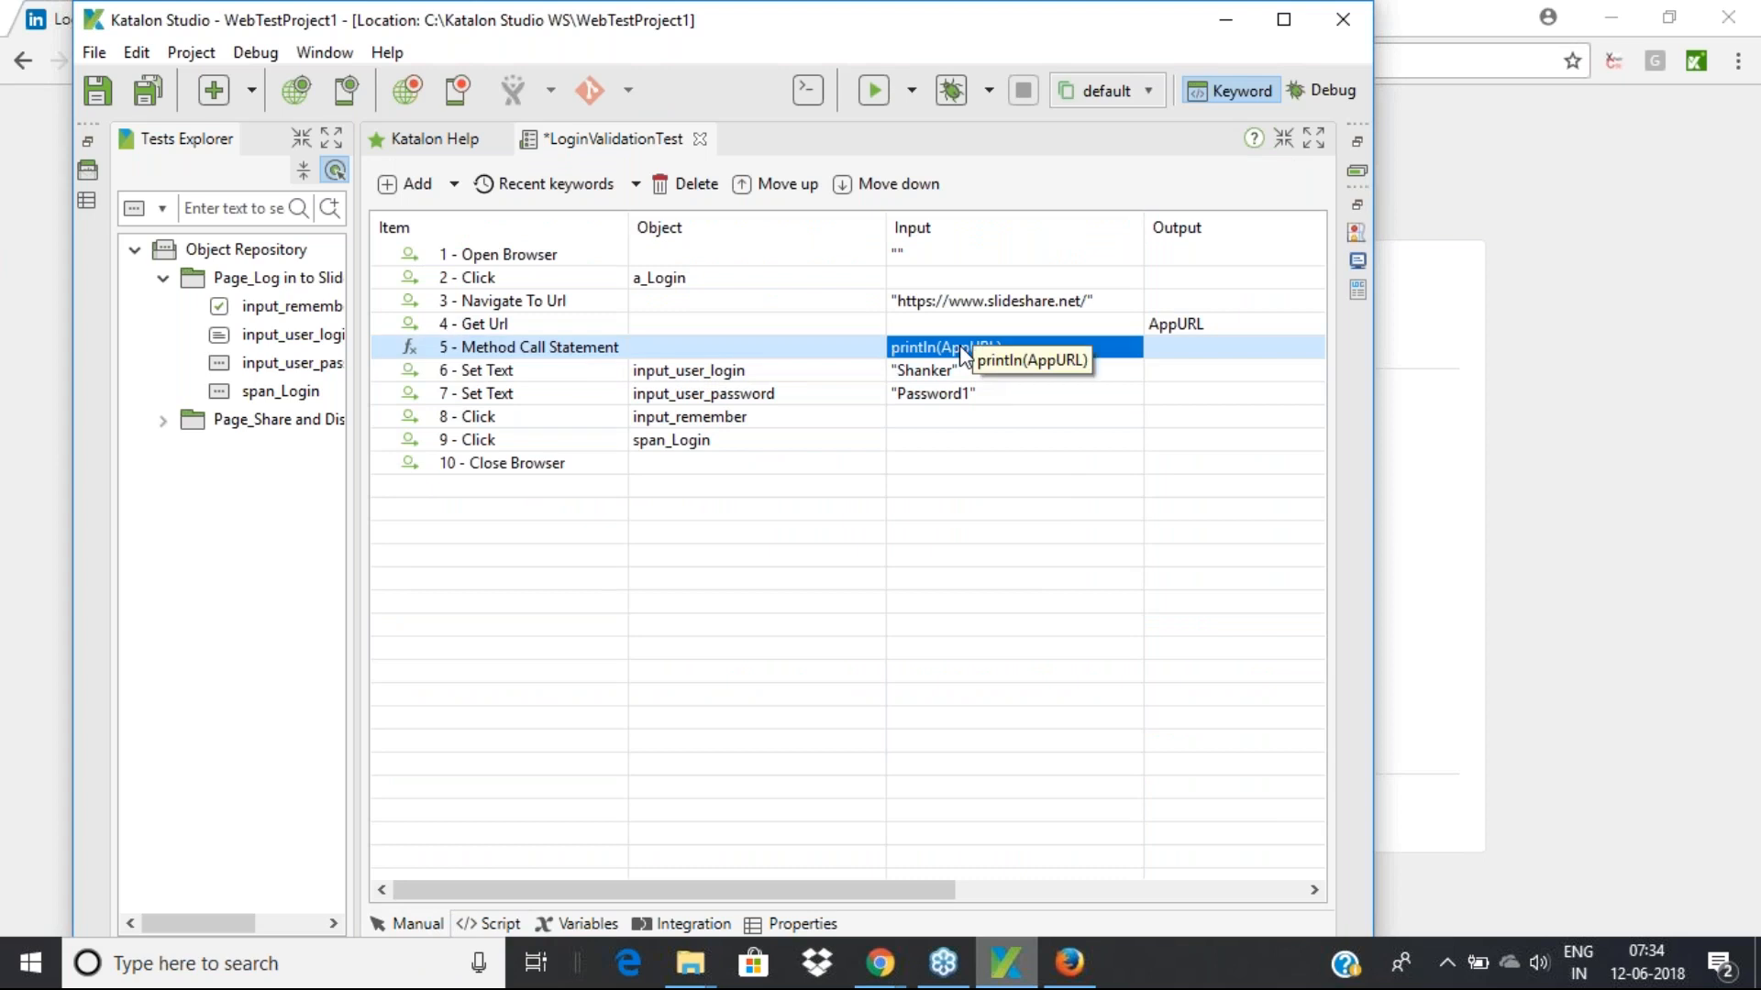
pyautogui.click(507, 325)
pyautogui.click(1202, 332)
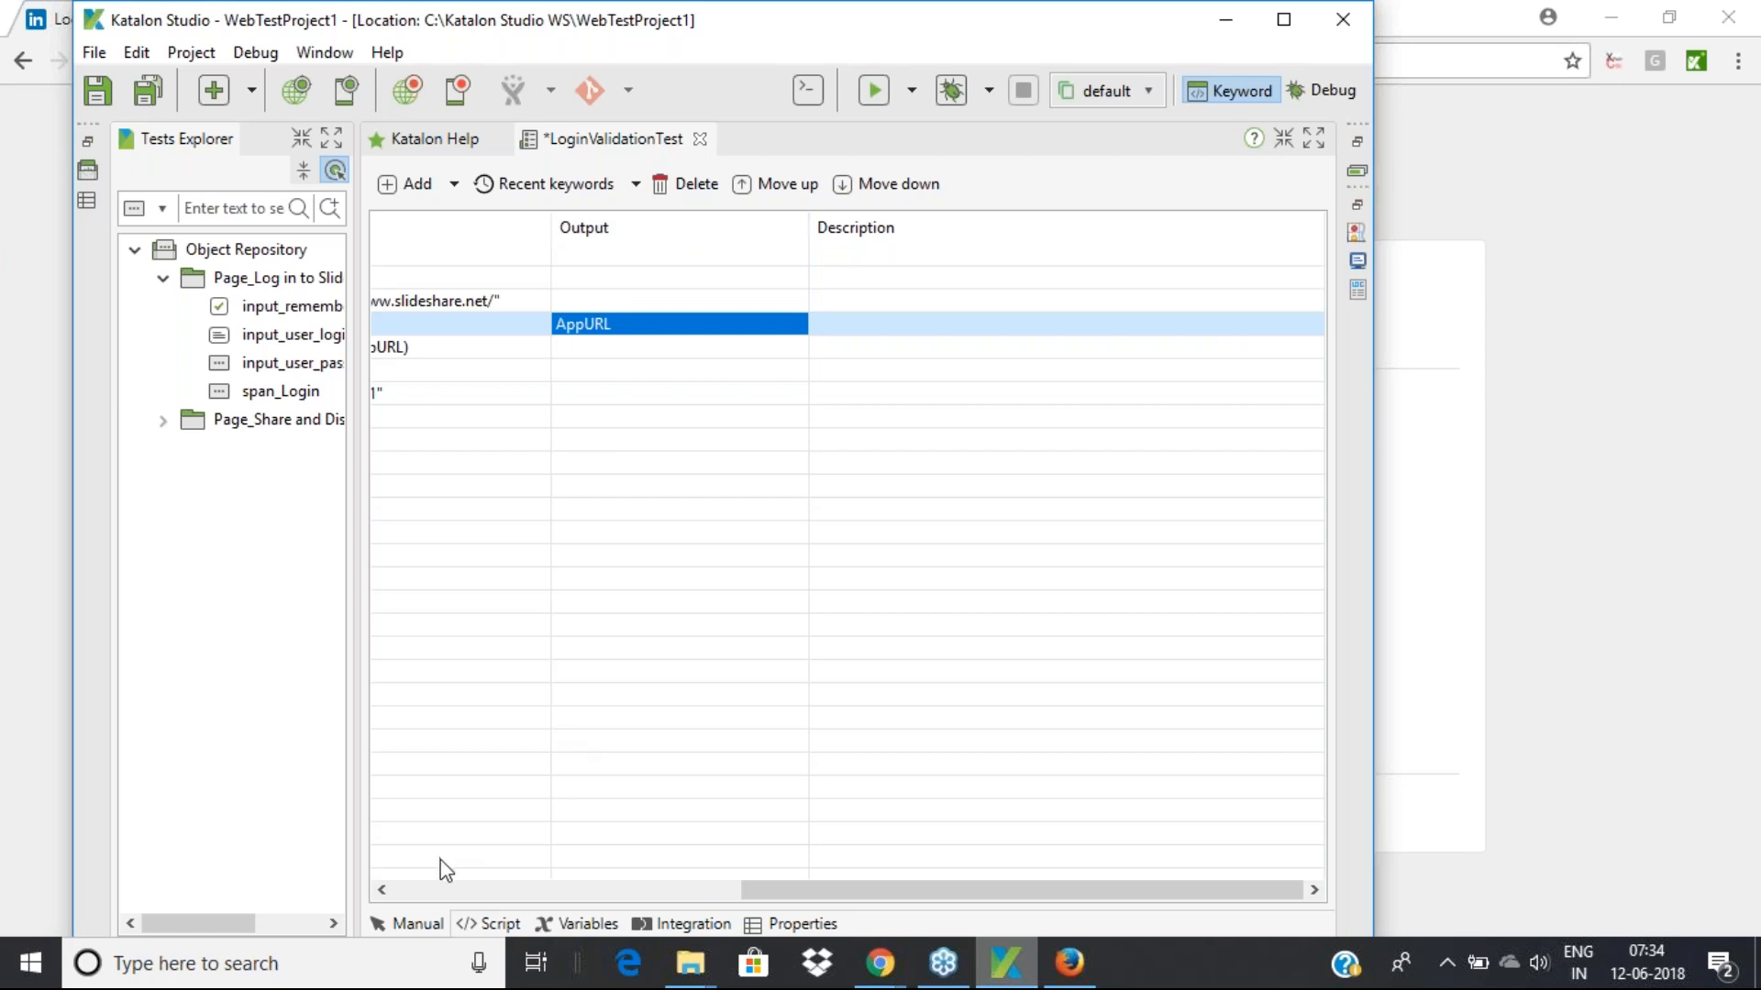
pyautogui.click(410, 925)
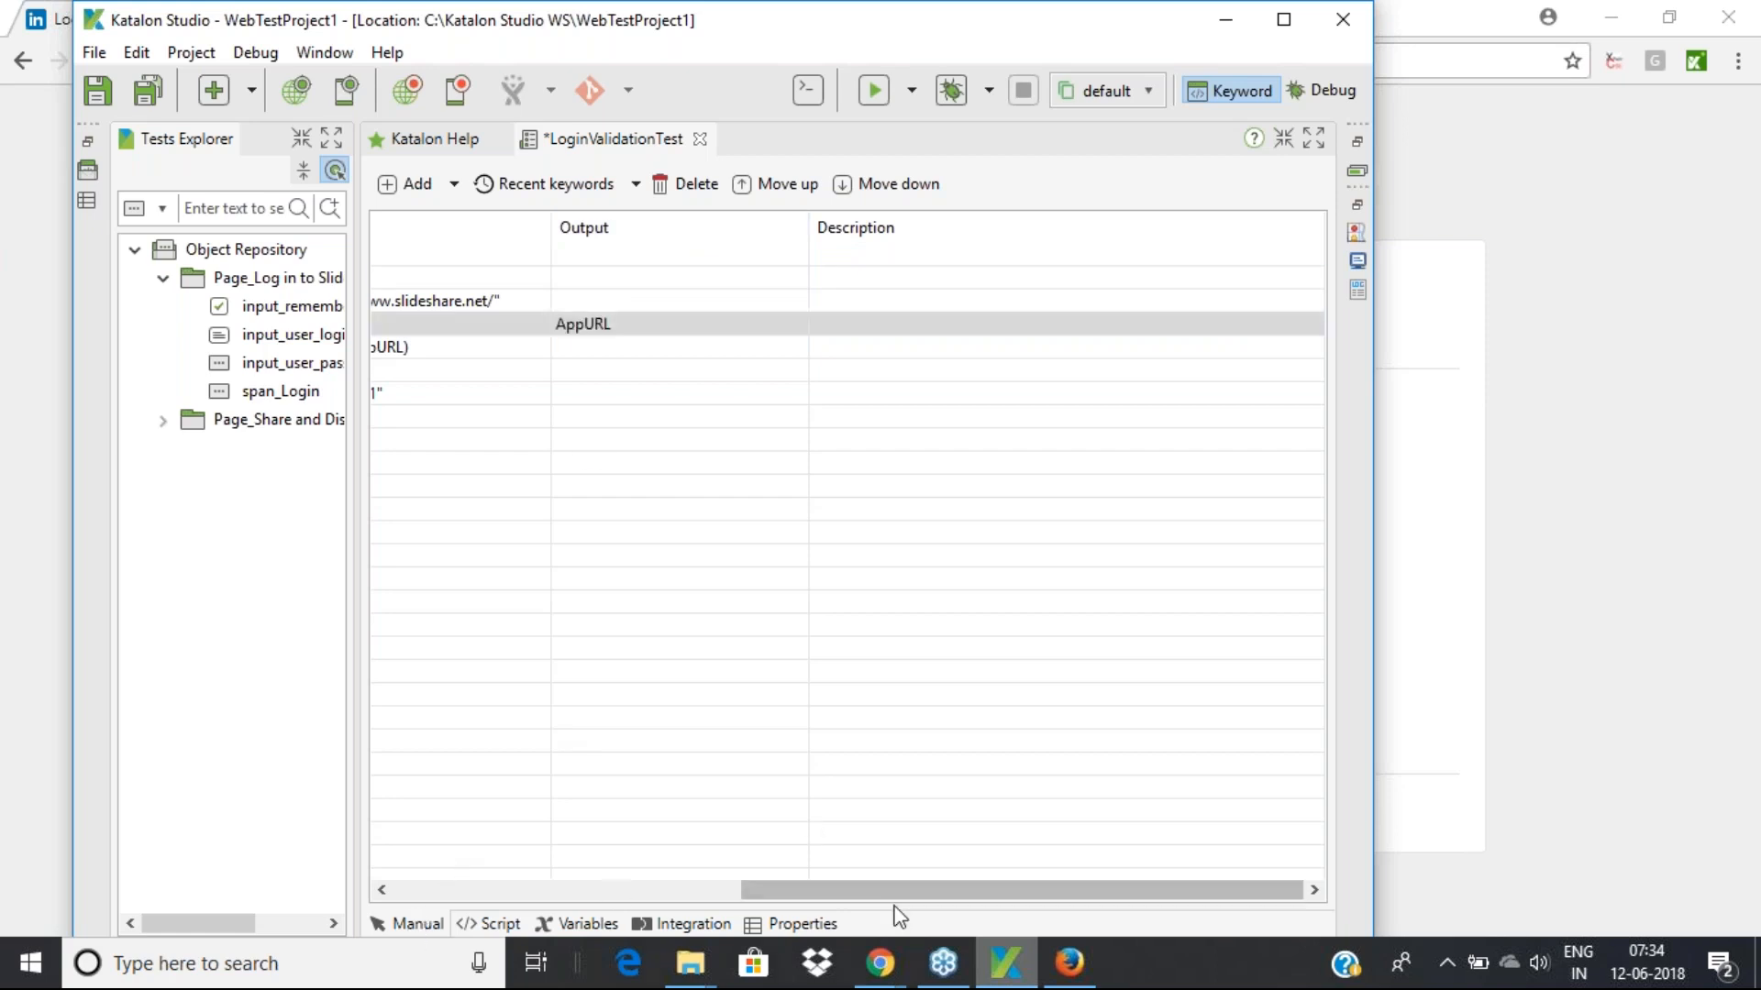
pyautogui.moveTo(899, 890); pyautogui.dragTo(390, 913)
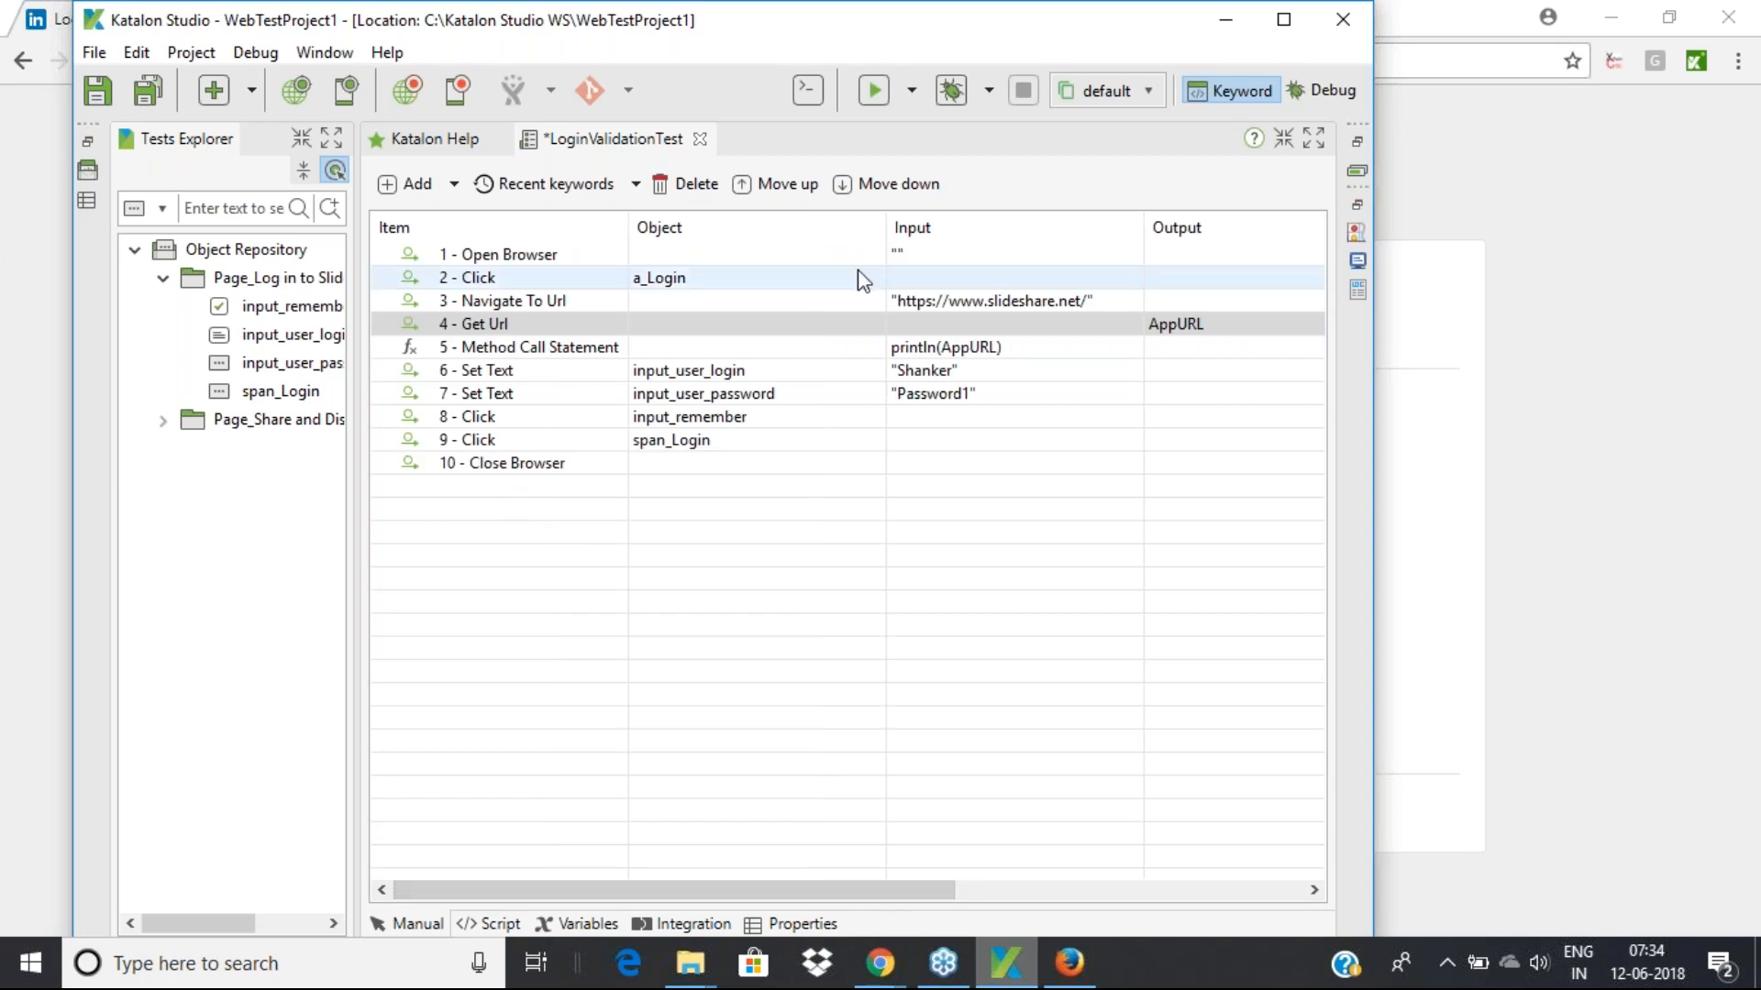
pyautogui.click(912, 91)
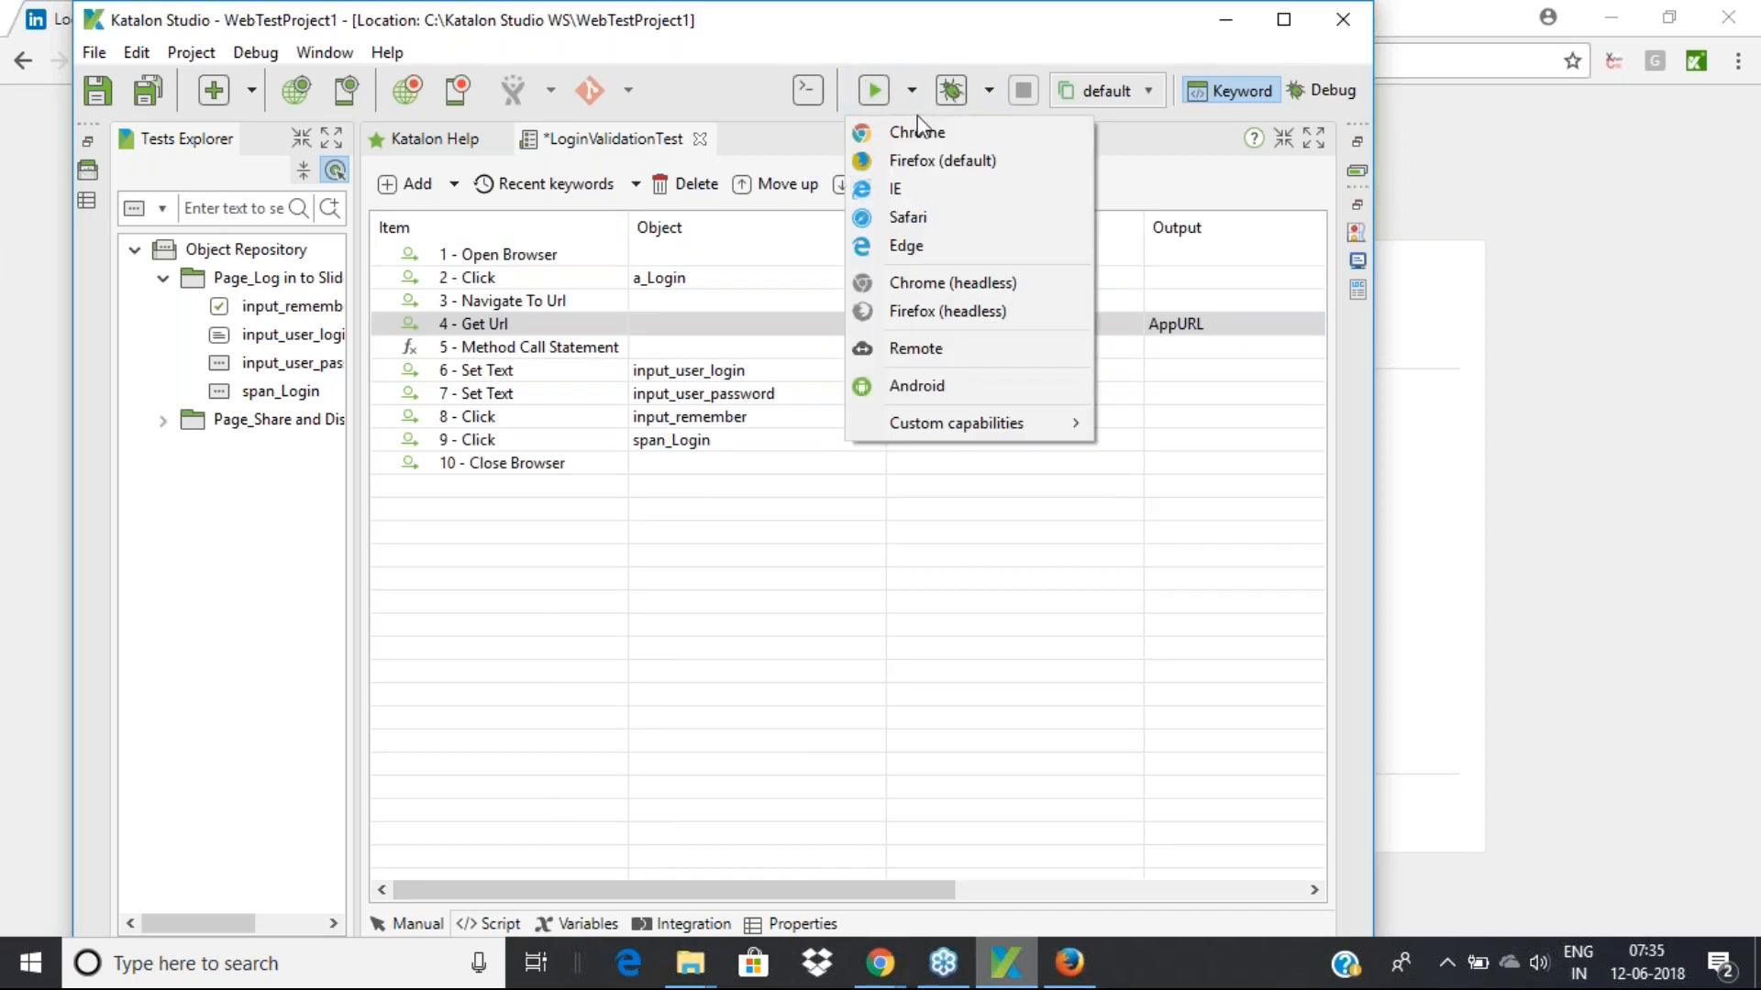
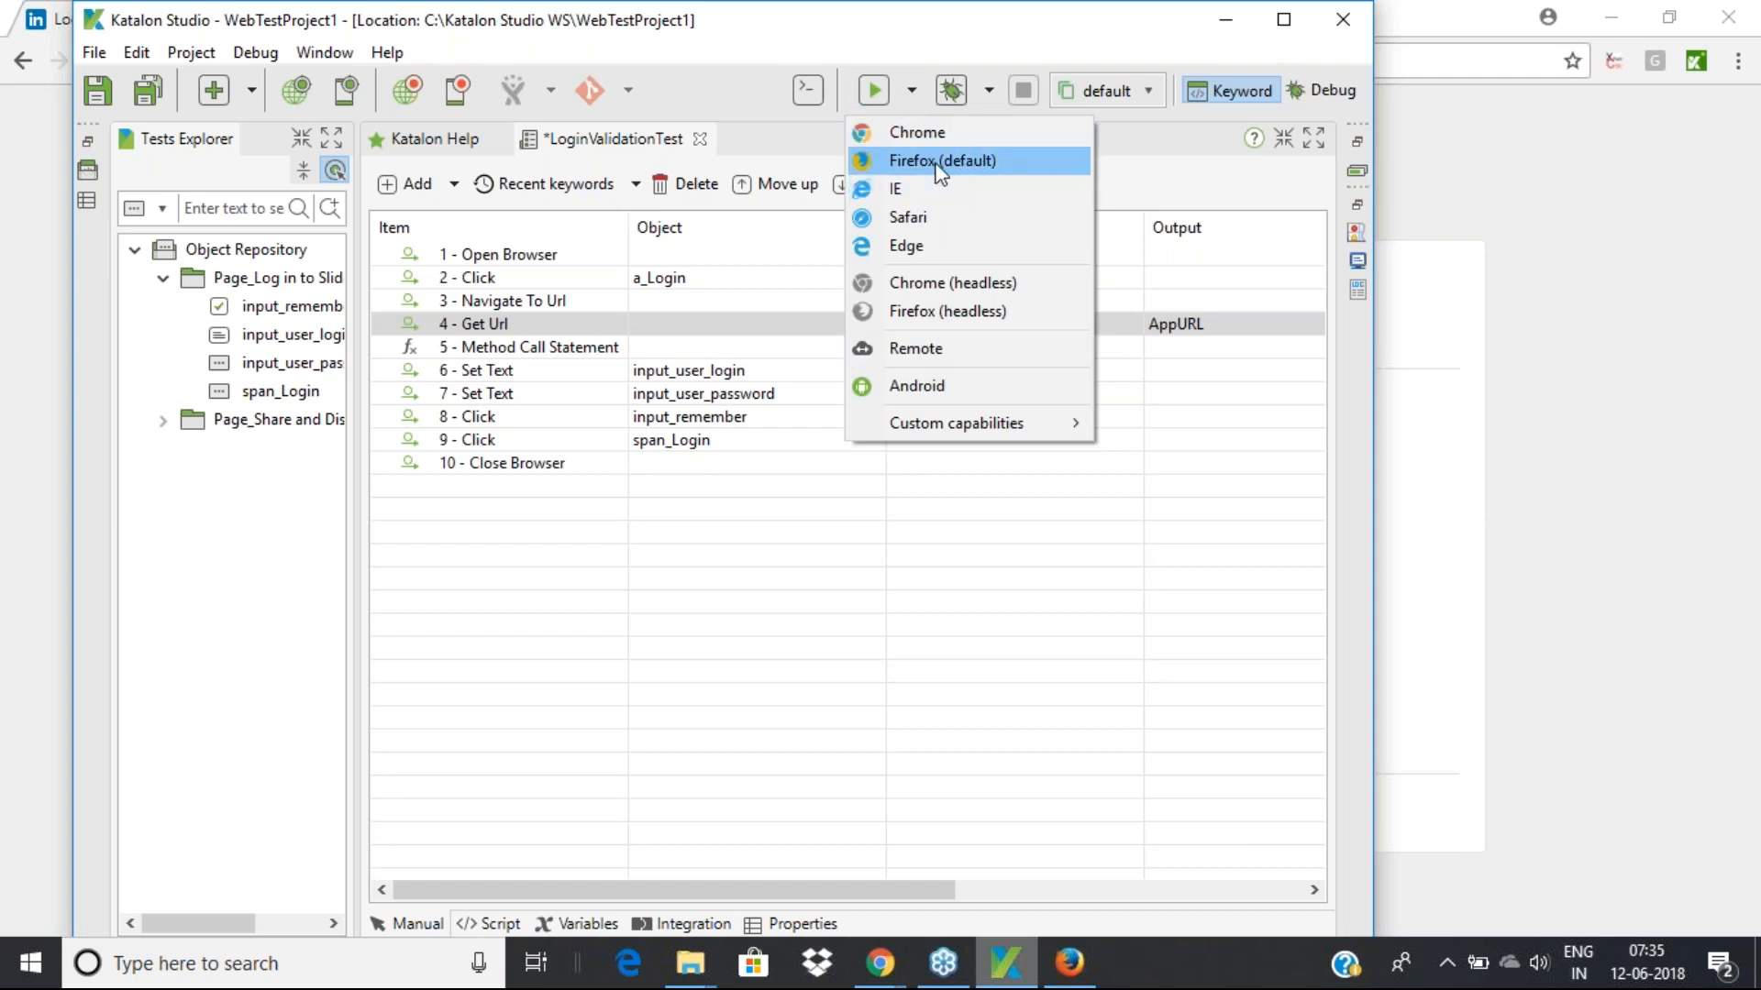
# Run LoginValidationTest in Firefox (default) from the Run dropdown
pyautogui.click(939, 163)
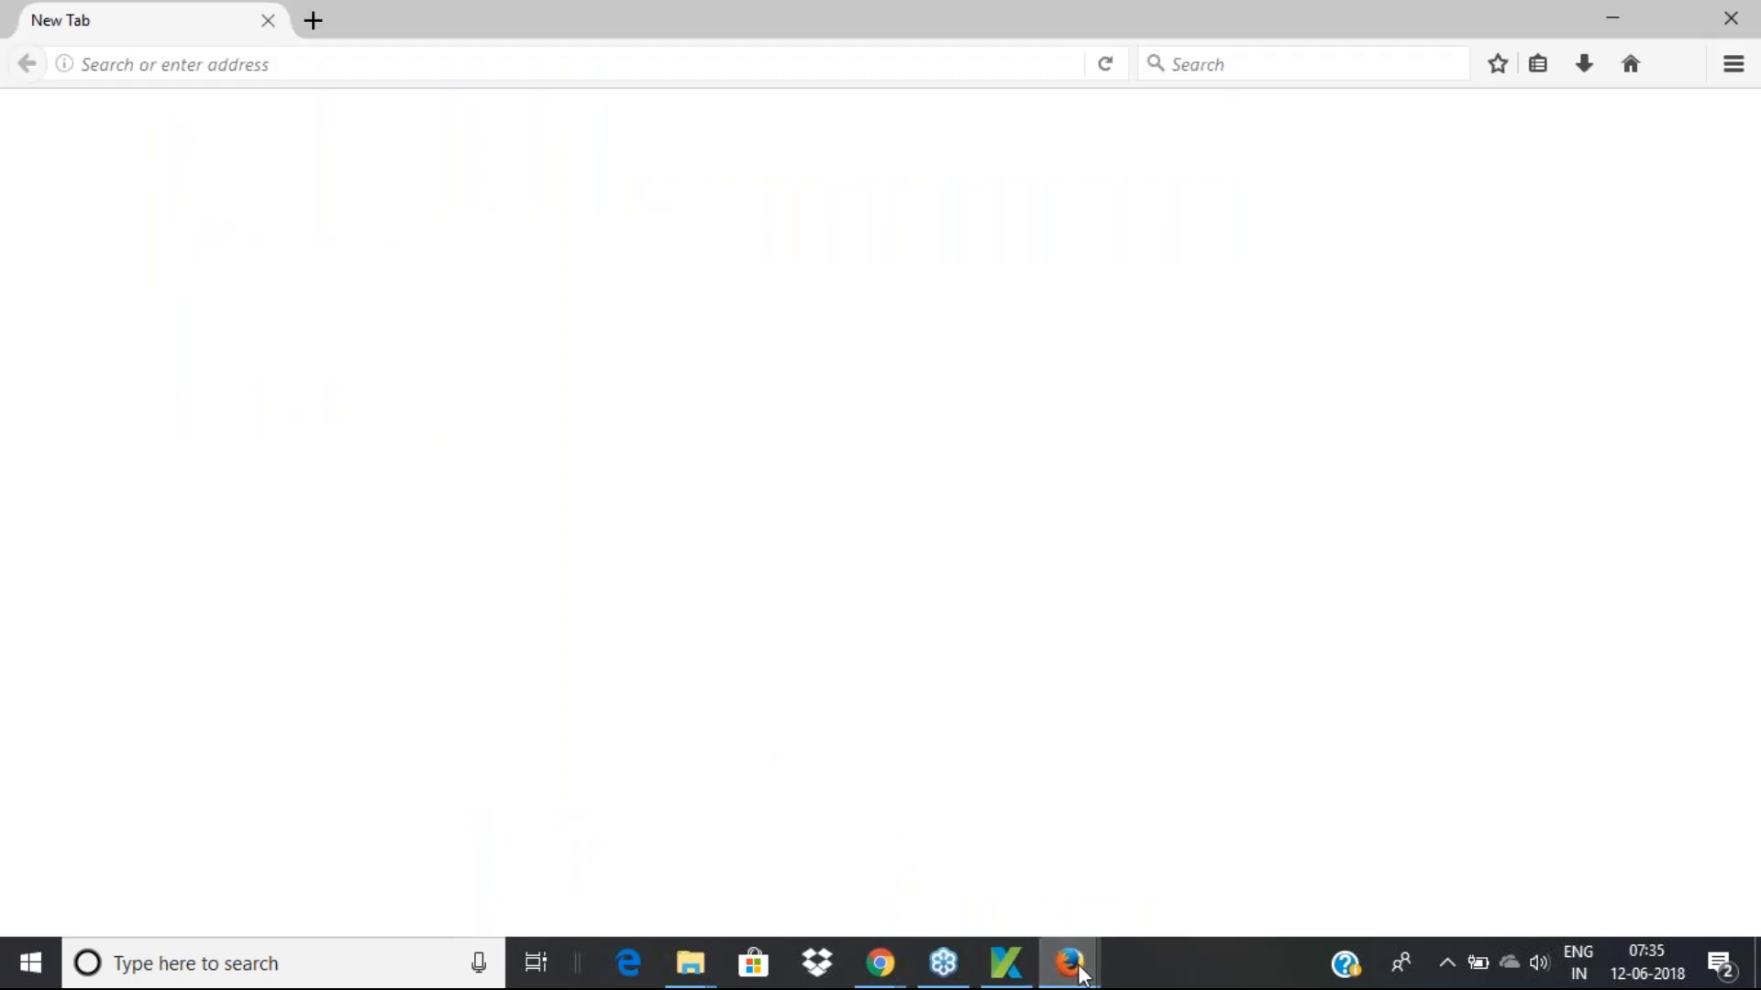
# Check the Firefox browser window from the taskbar while the test runs
pyautogui.moveTo(1069, 963)
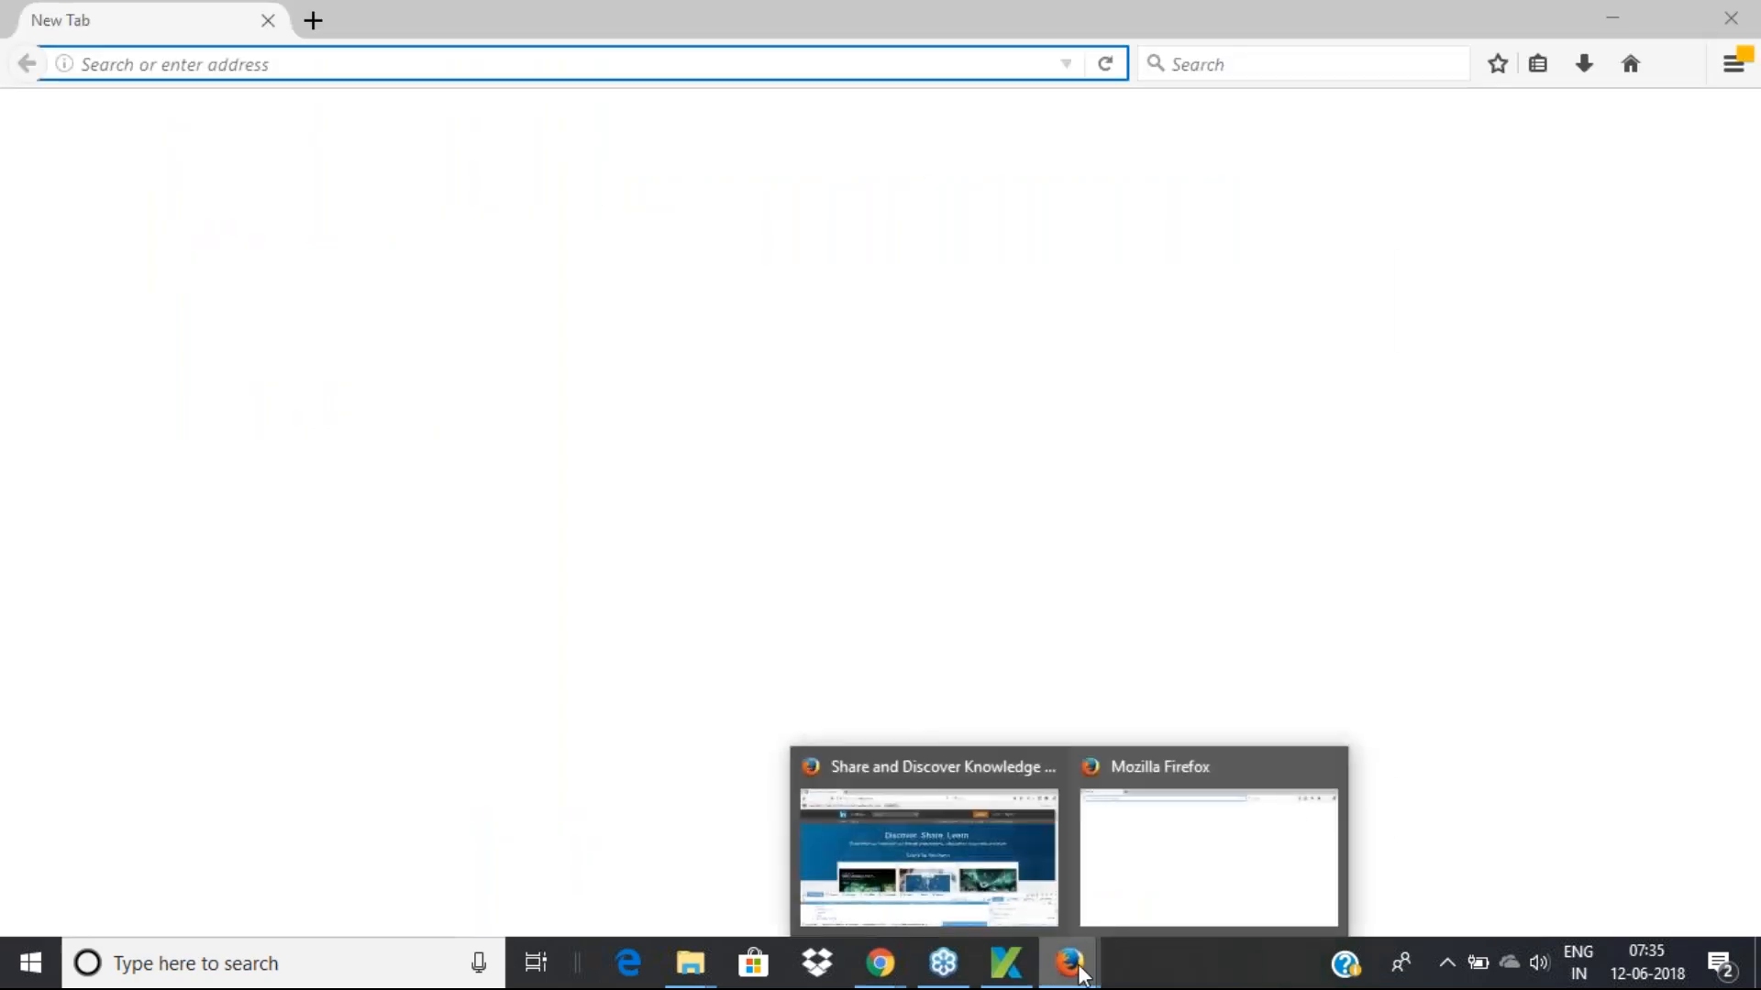
pyautogui.click(1144, 876)
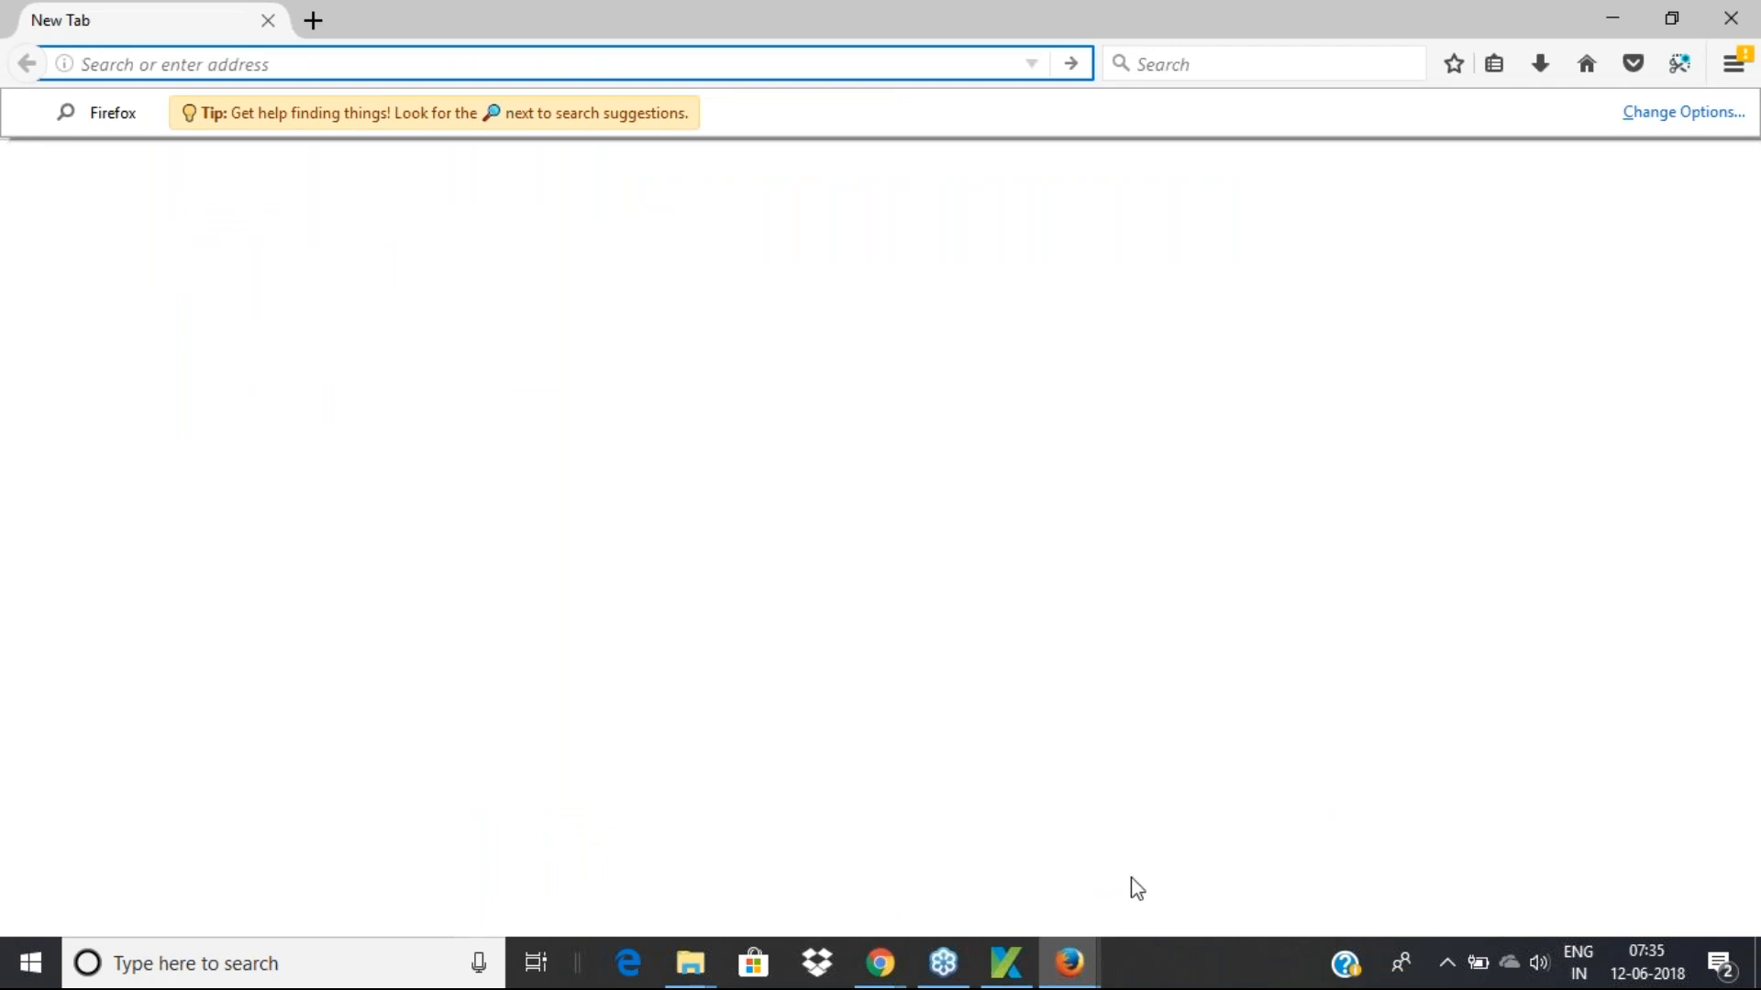
pyautogui.click(1006, 979)
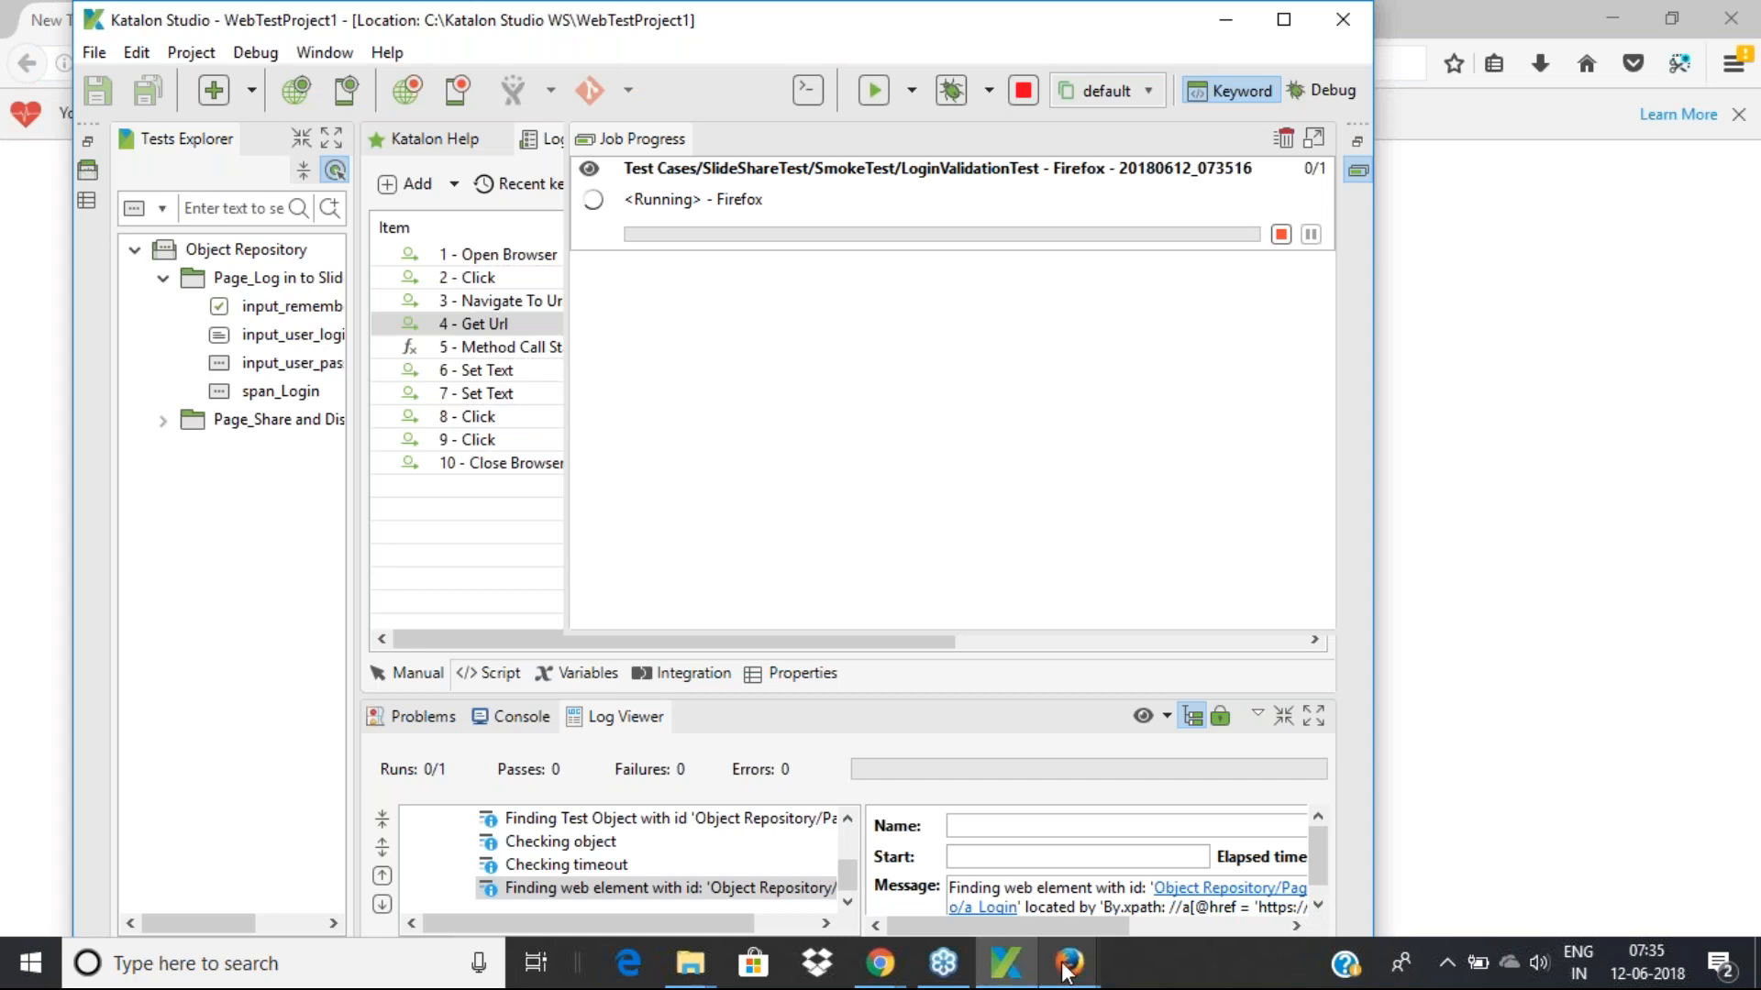
pyautogui.moveTo(1066, 972)
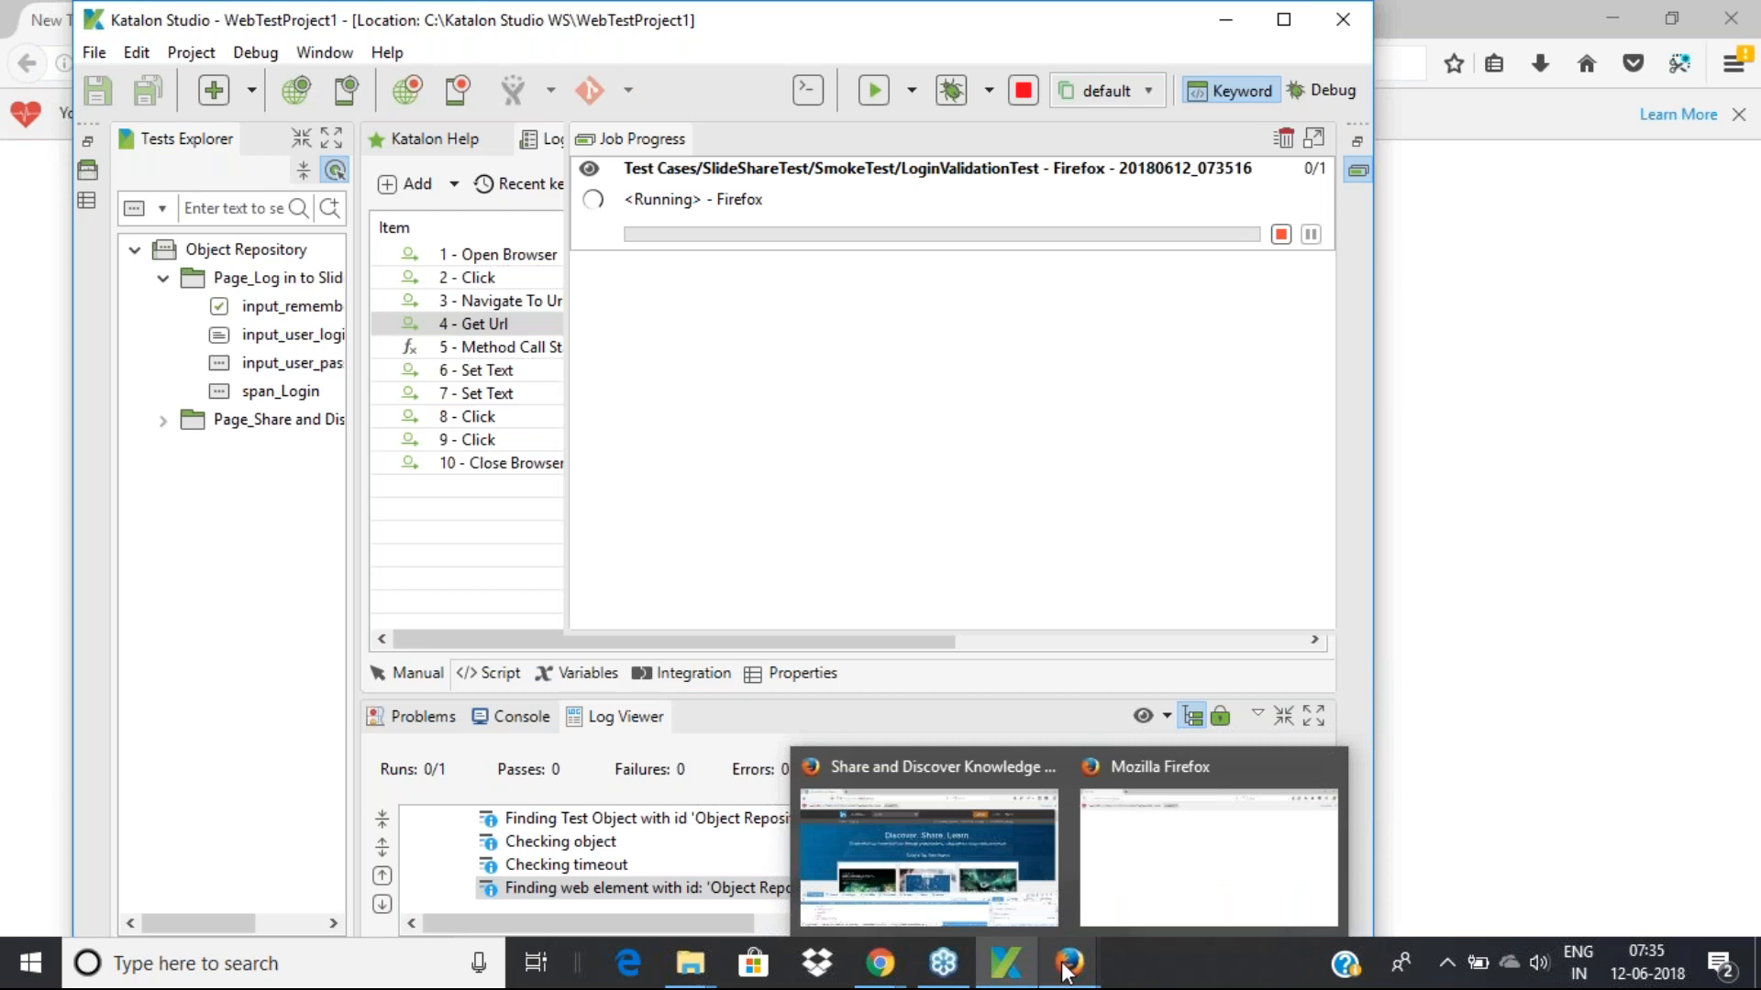
pyautogui.click(1065, 972)
# Return to Katalon Studio and drag its title bar to maximize the window
pyautogui.click(920, 333)
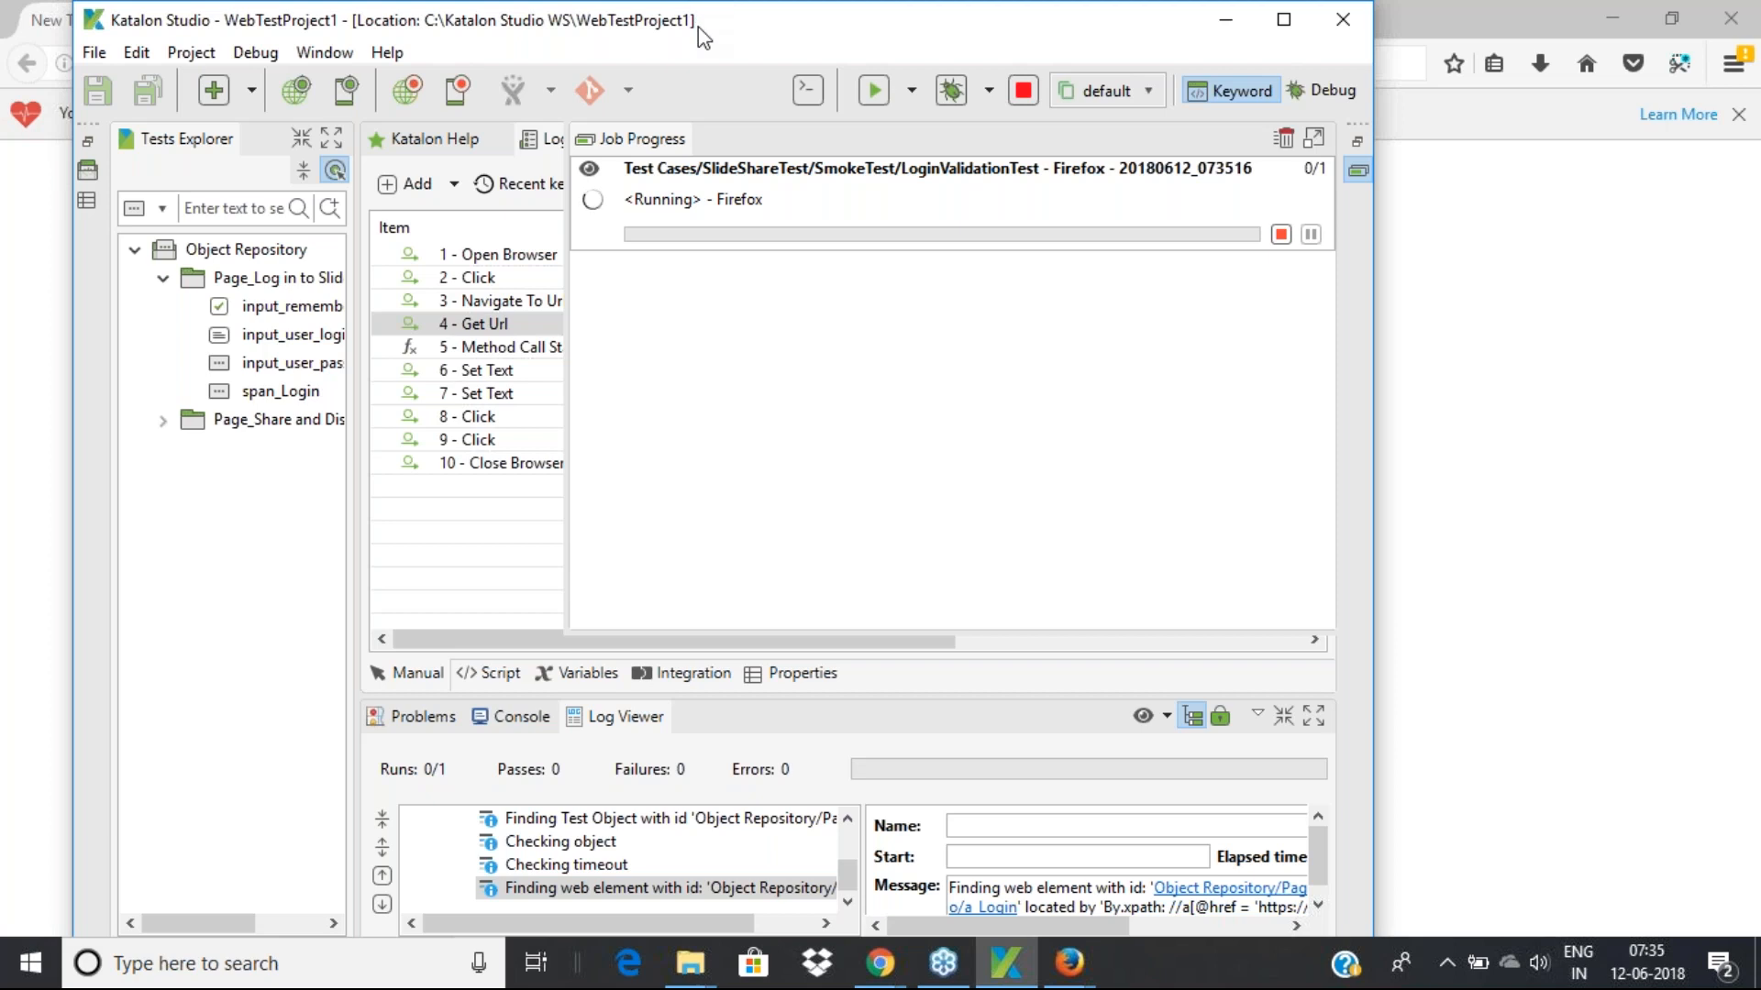
pyautogui.moveTo(696, 9); pyautogui.dragTo(587, 1)
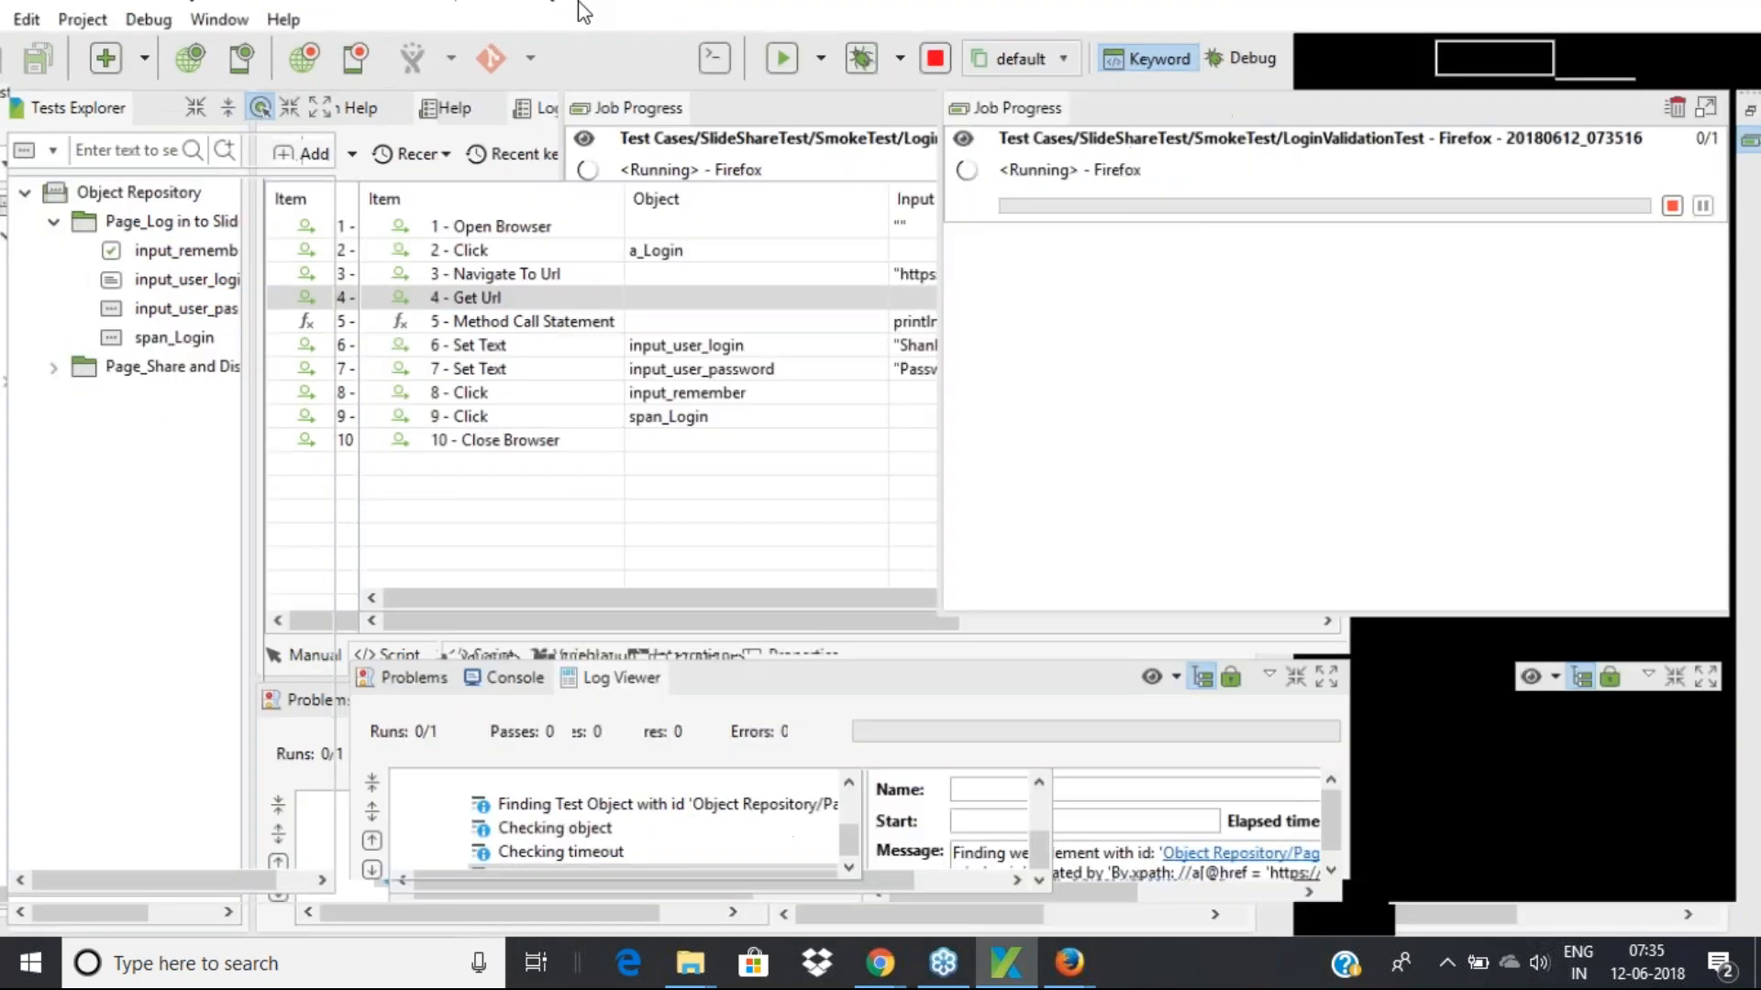
pyautogui.moveTo(807, 16); pyautogui.dragTo(459, 1)
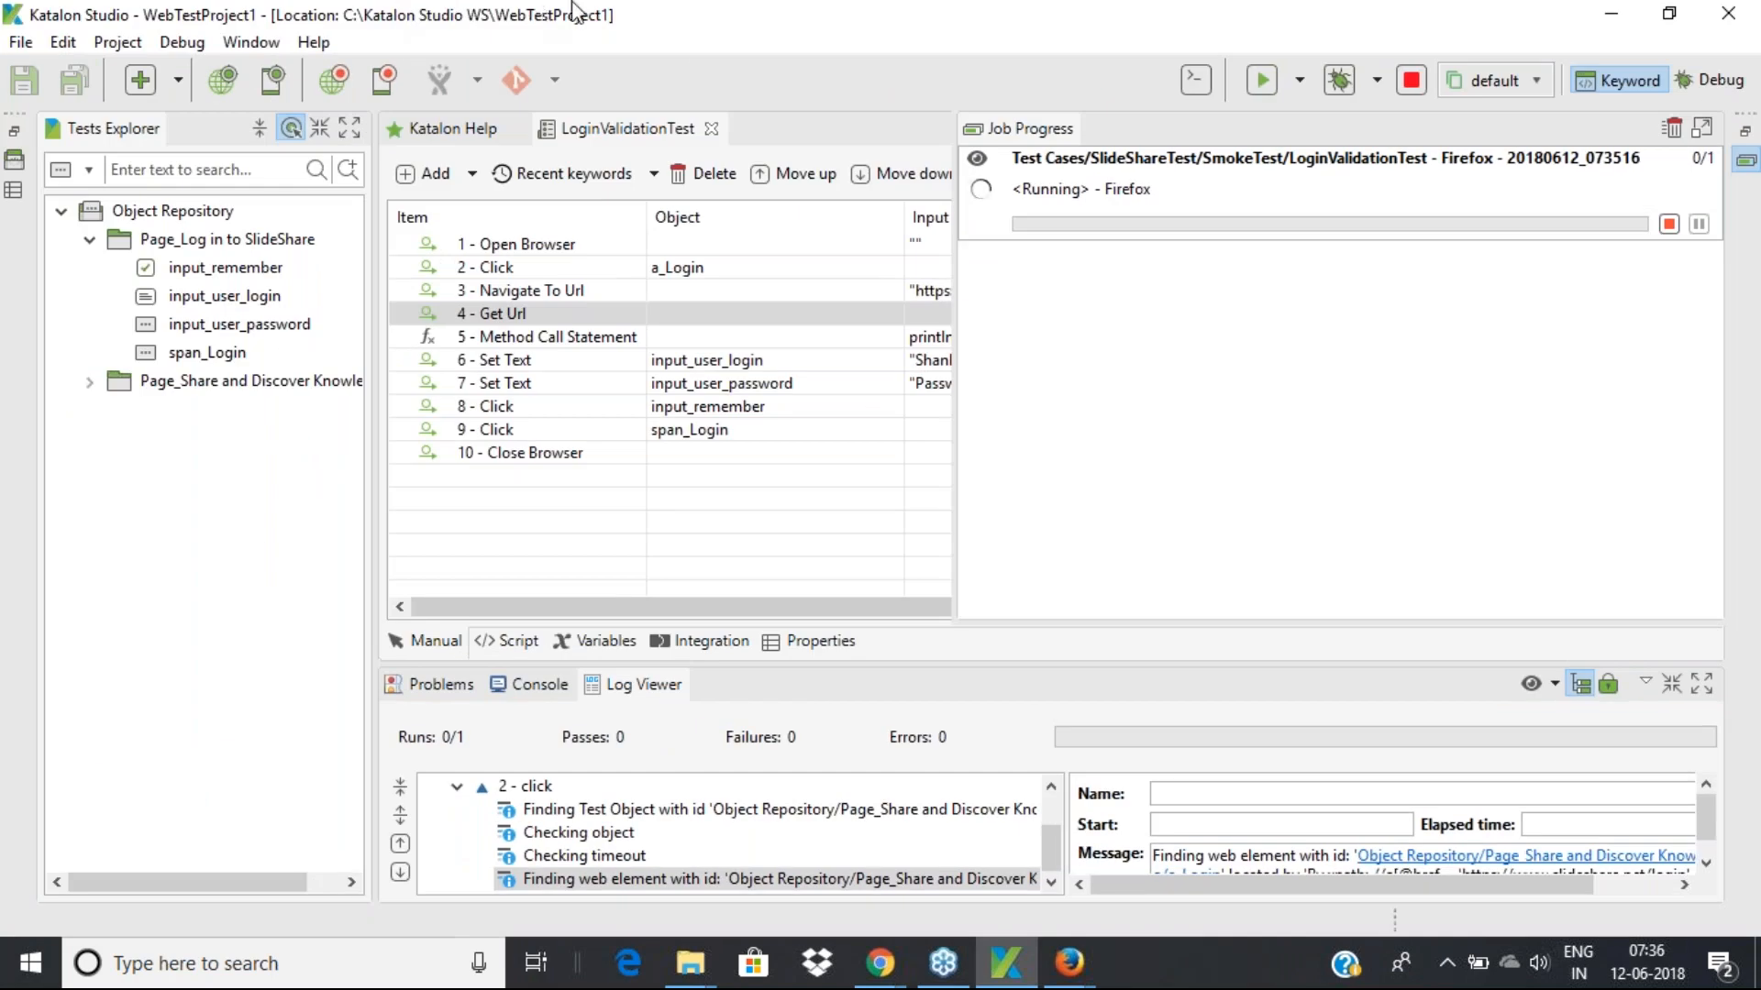
# Close the Job Progress view and glance at the SlideShare page in Firefox
pyautogui.moveTo(645, 15); pyautogui.dragTo(339, 1)
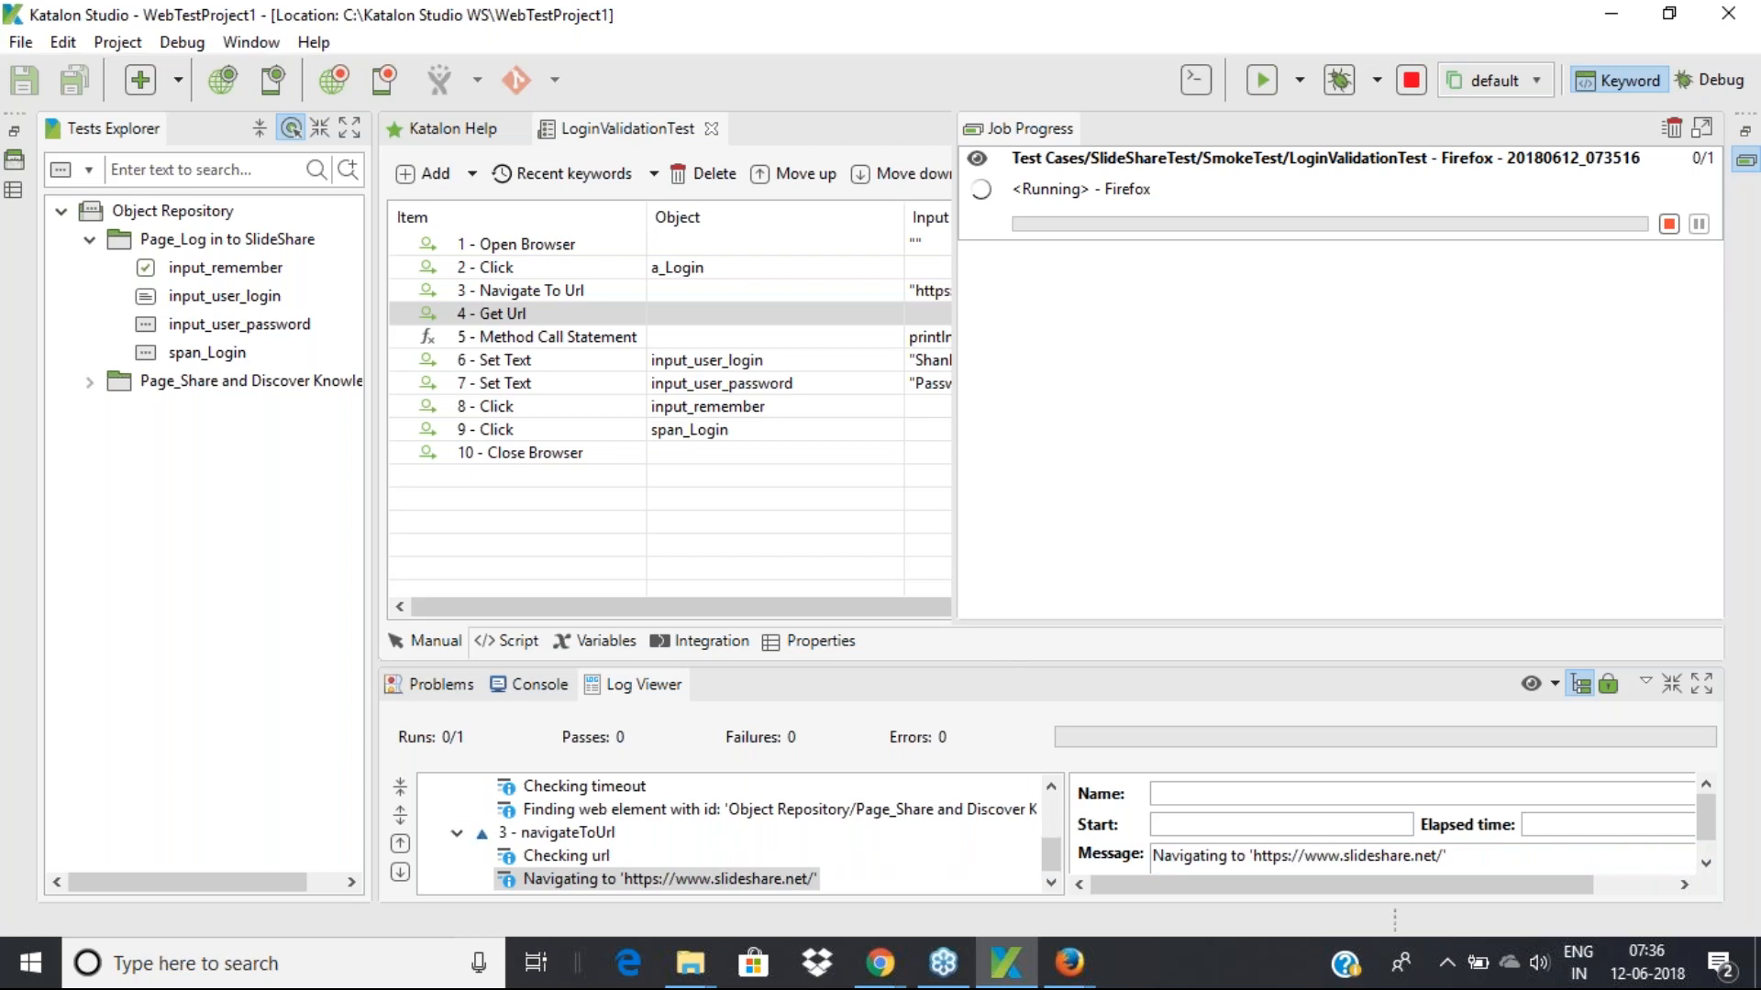
pyautogui.click(947, 519)
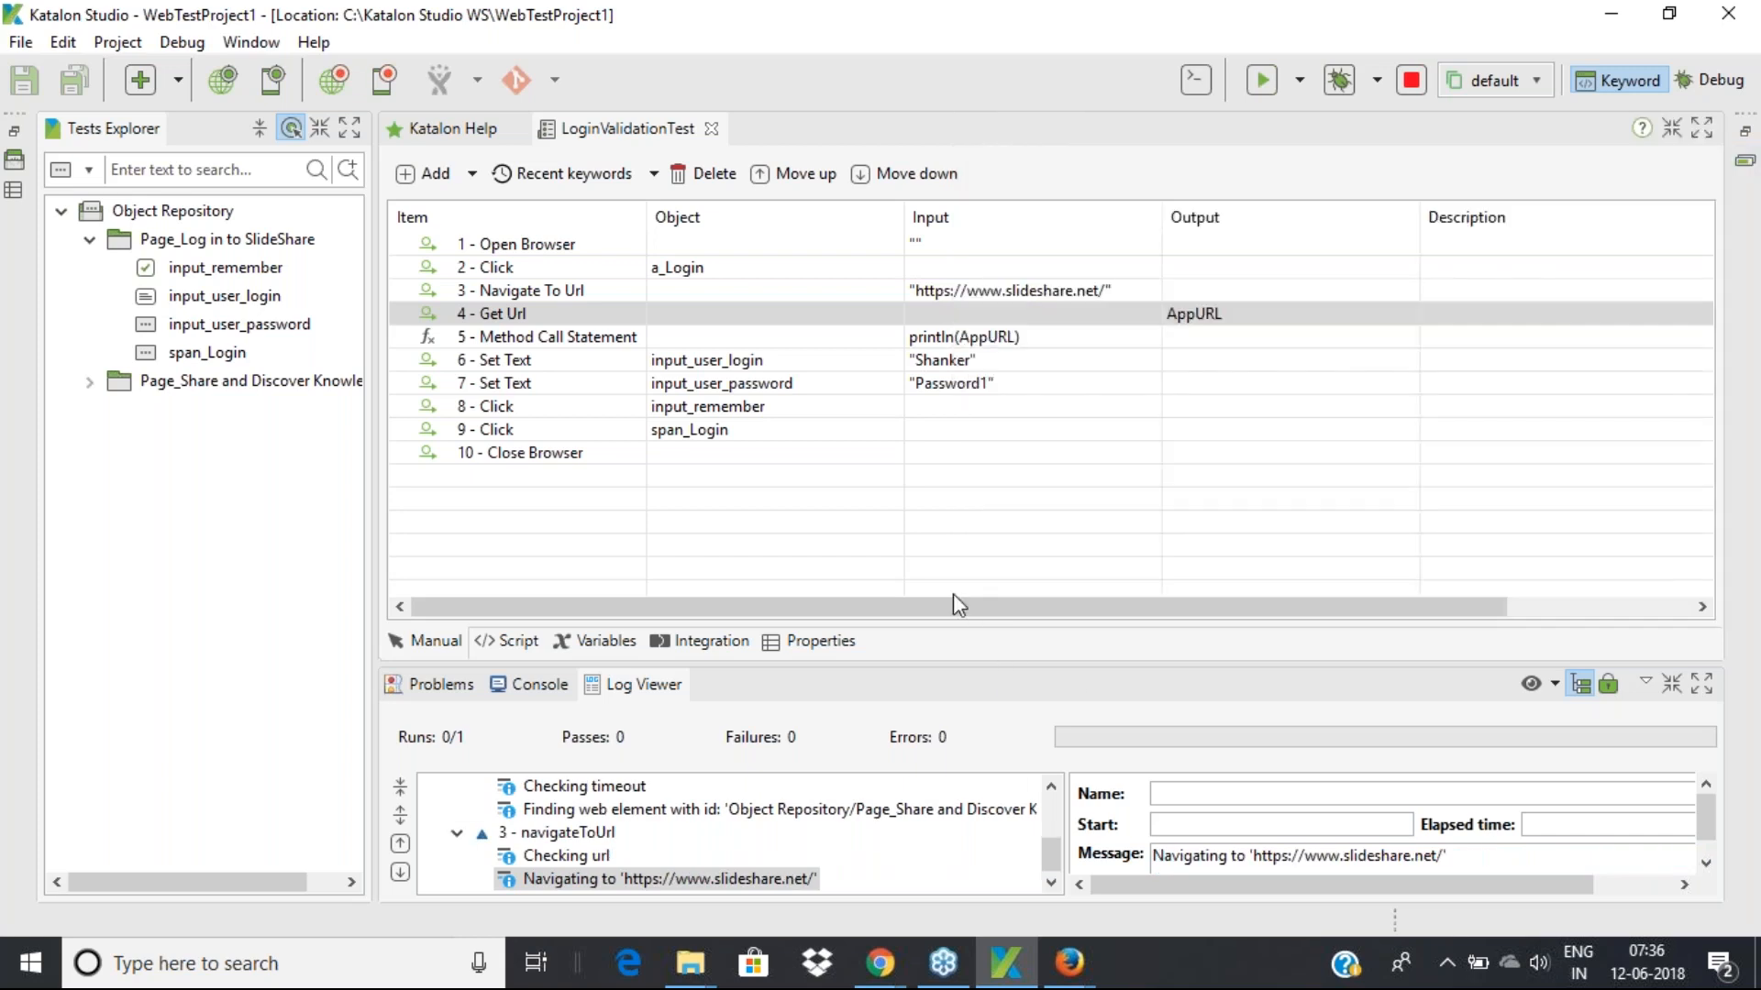
pyautogui.moveTo(1083, 975)
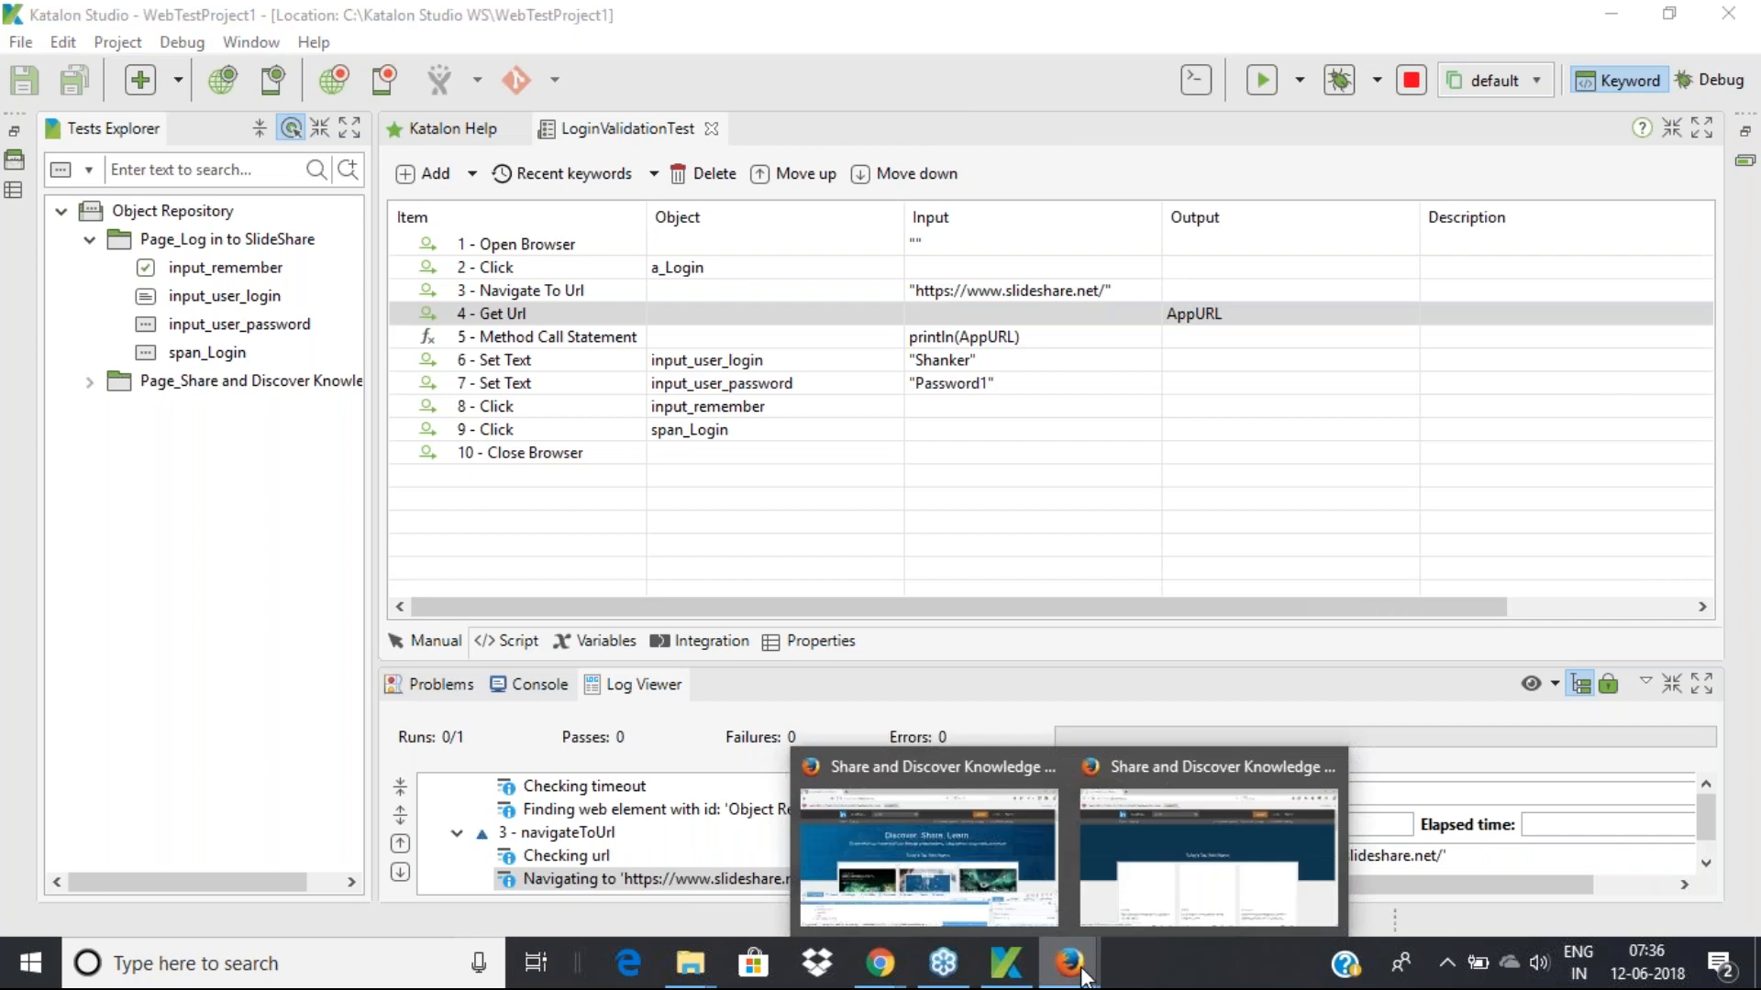
pyautogui.click(1142, 911)
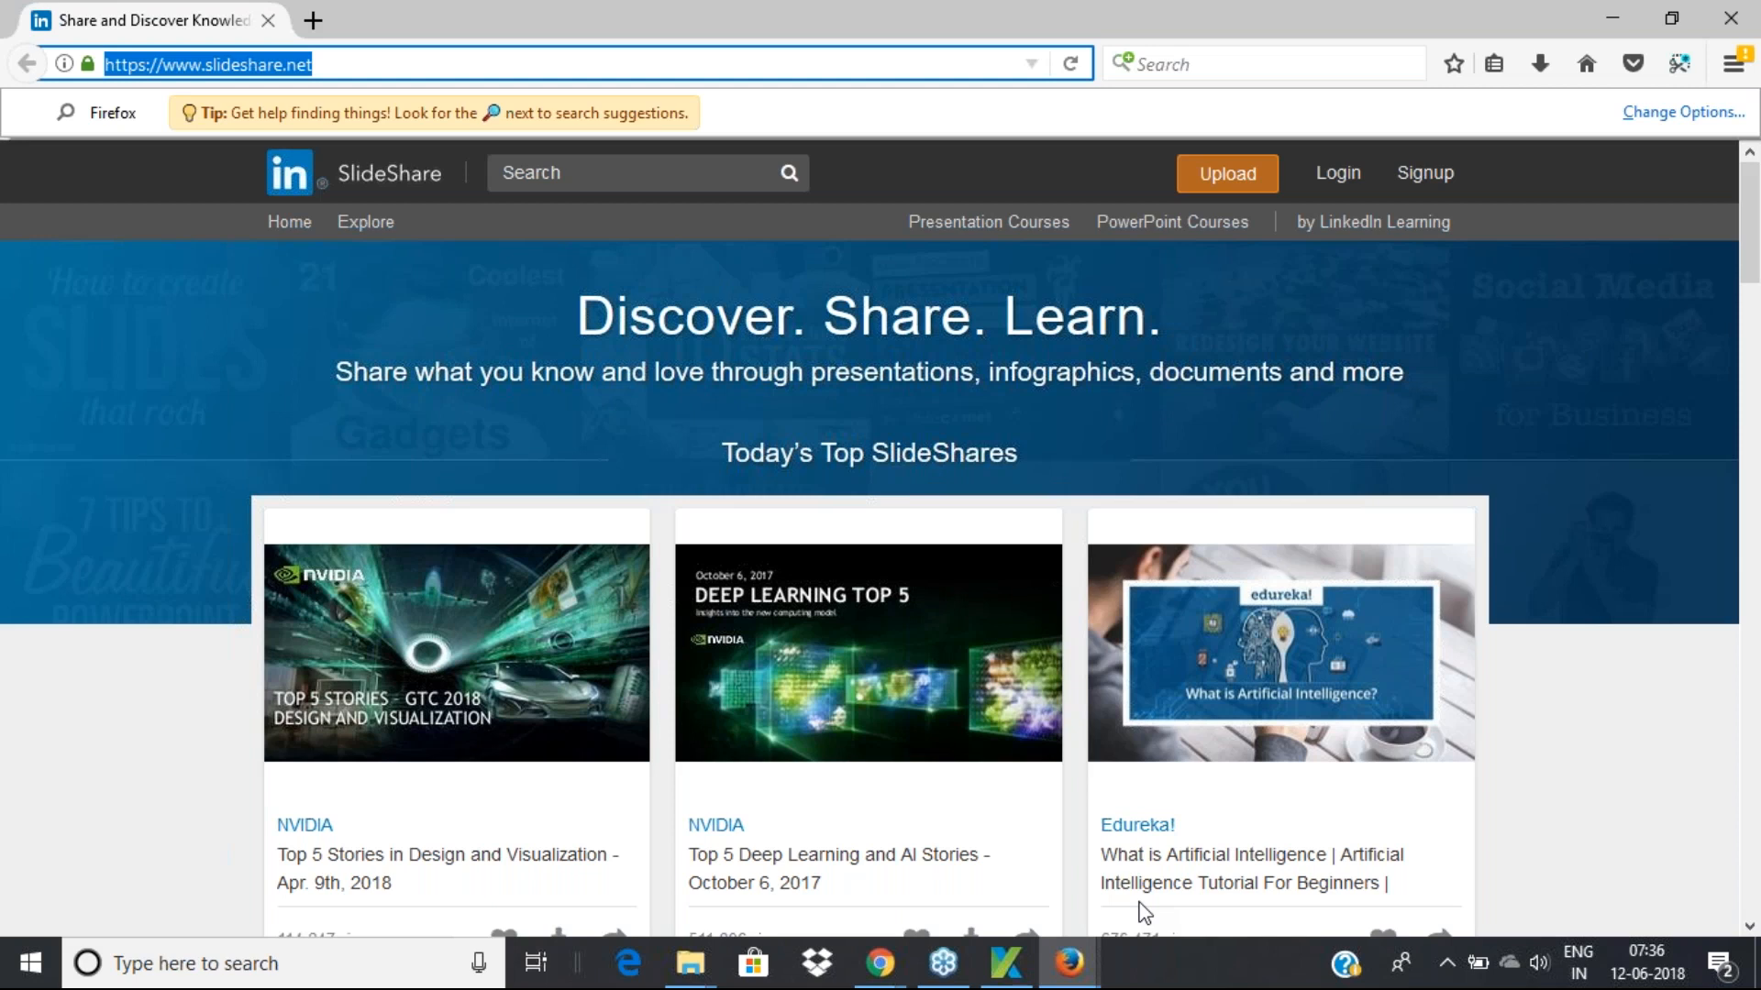
pyautogui.click(984, 985)
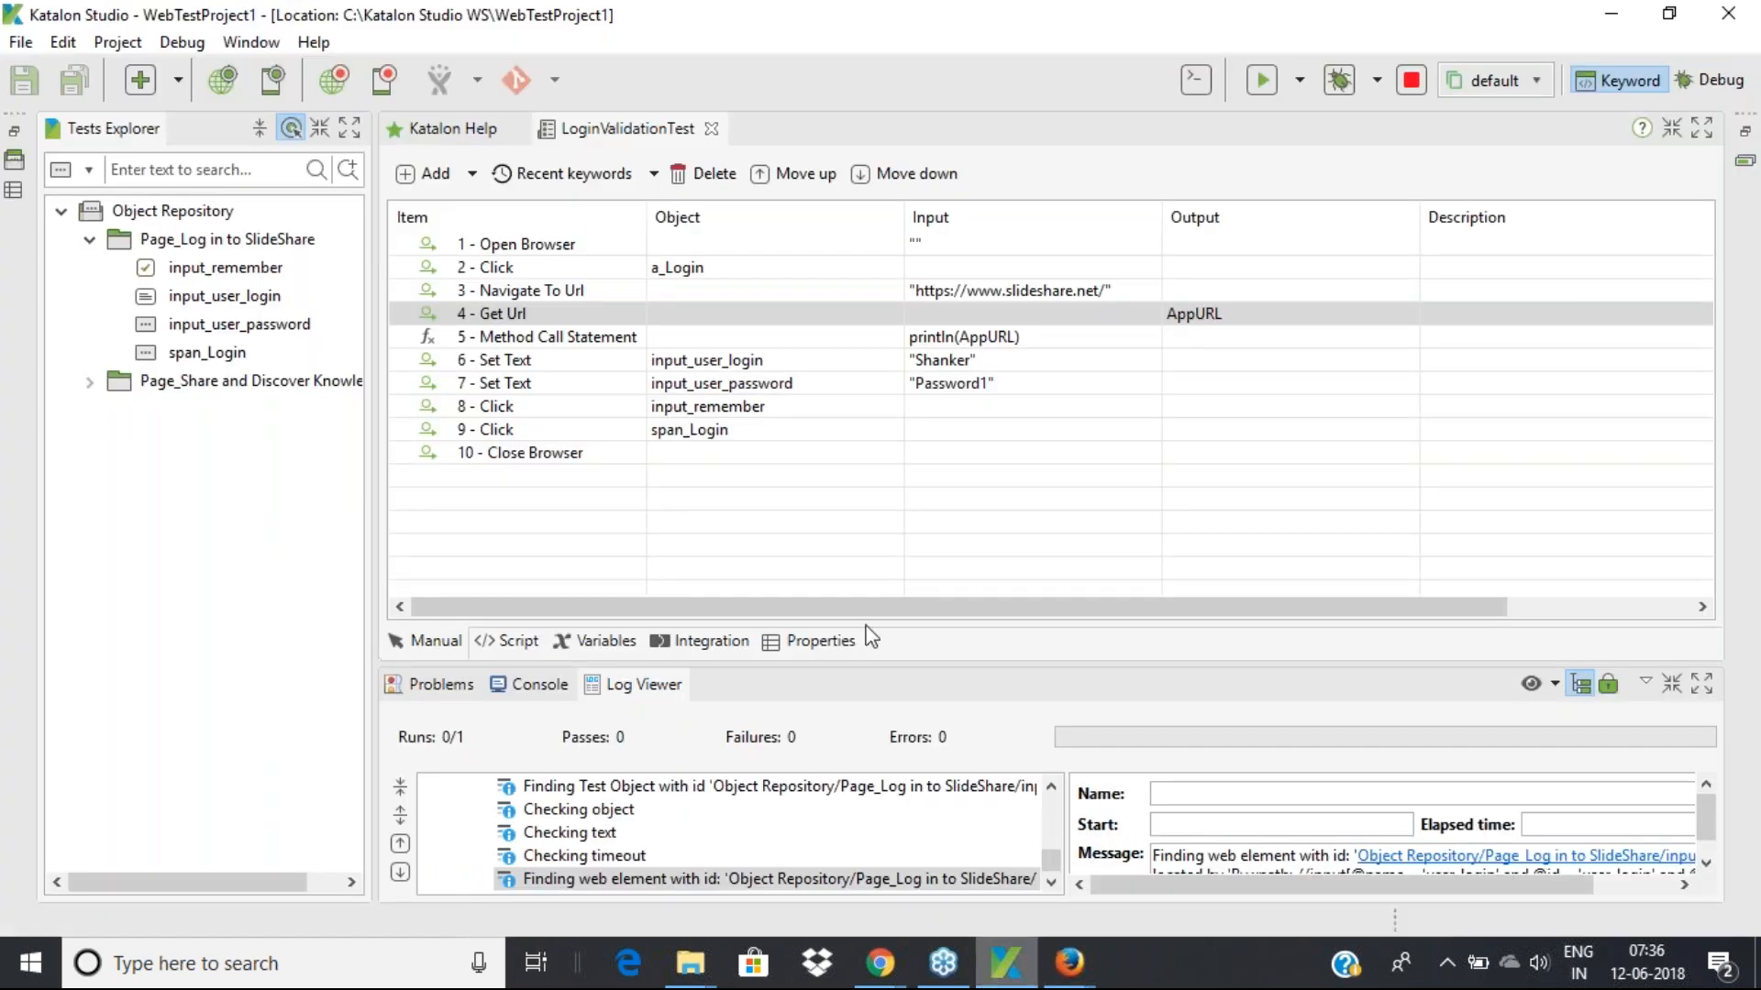
# Enlarge the Log Viewer panel and select the 7 - setText log entry
pyautogui.moveTo(843, 666); pyautogui.dragTo(817, 538)
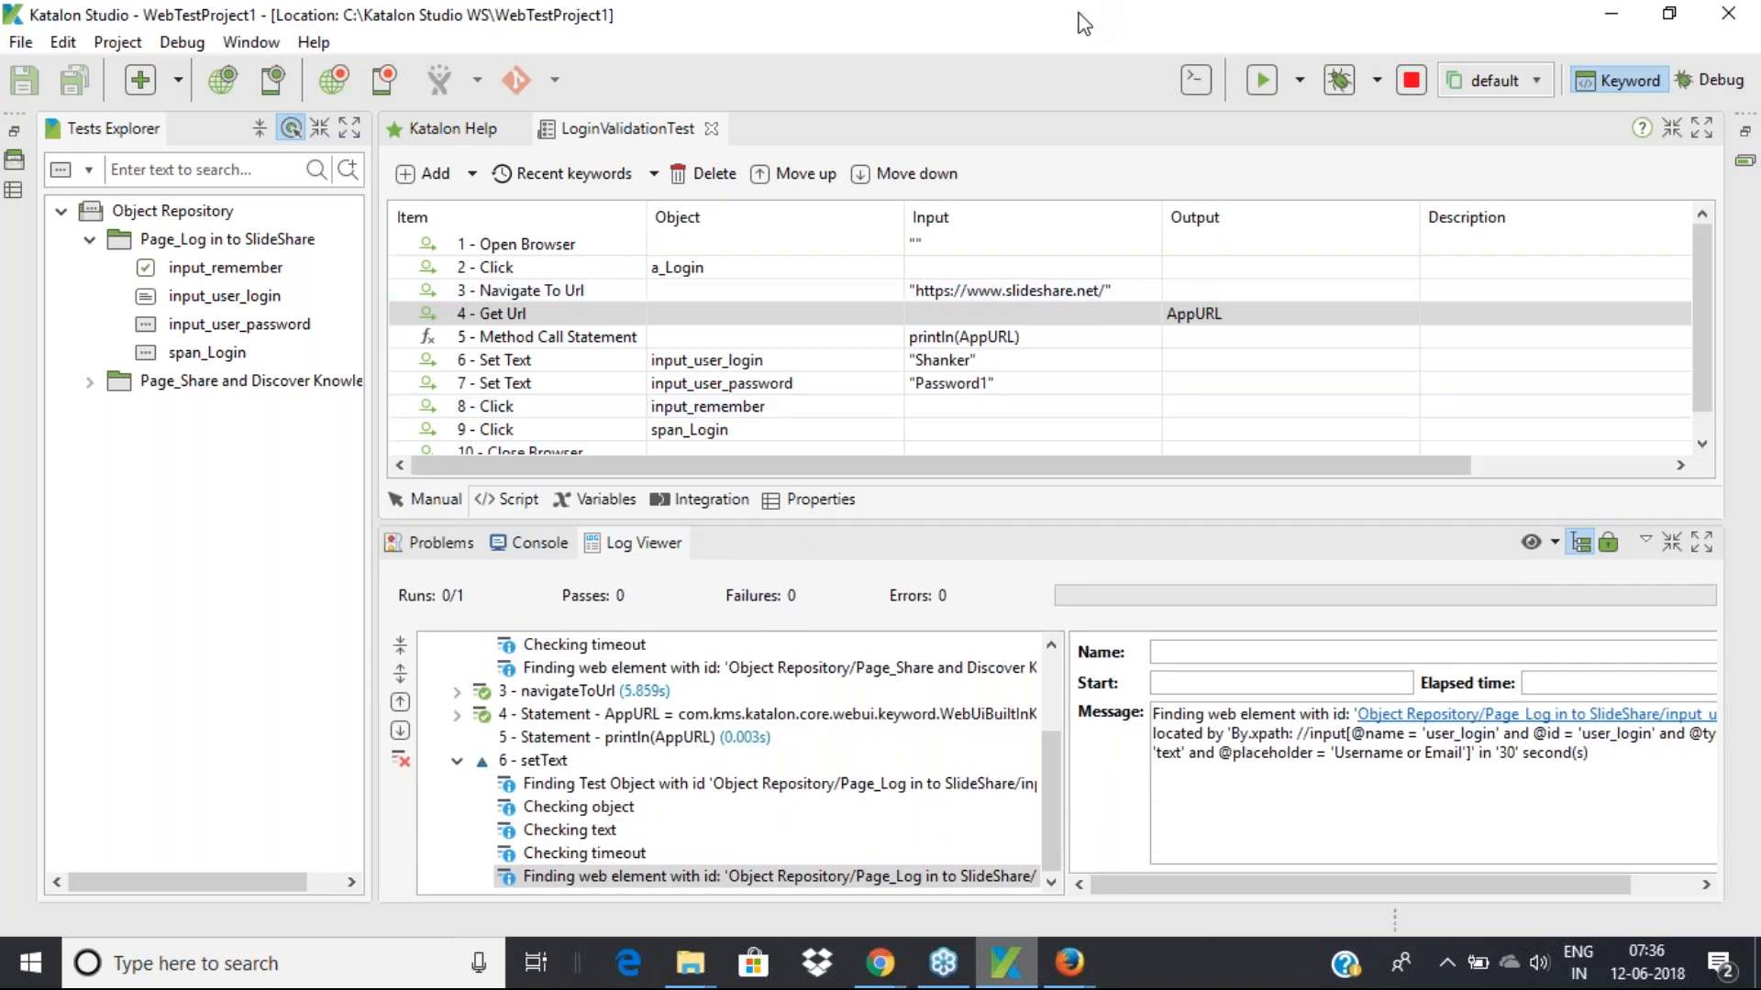
pyautogui.moveTo(1070, 13); pyautogui.dragTo(547, 67)
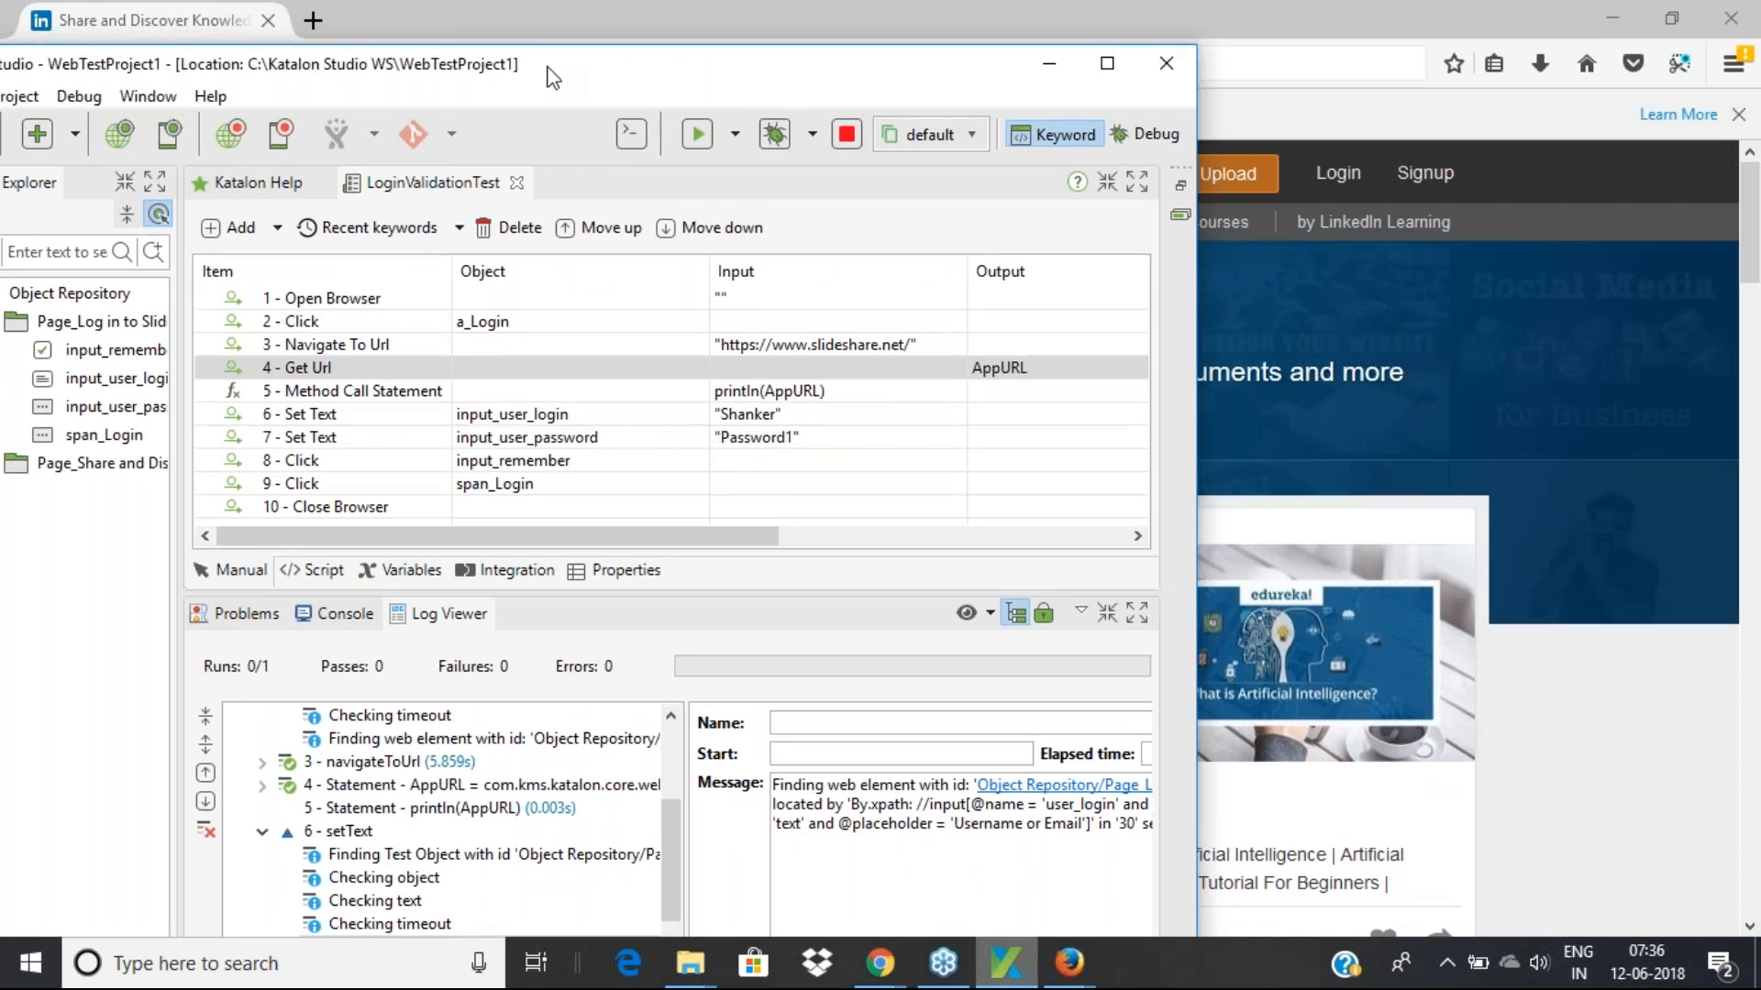
pyautogui.click(1107, 66)
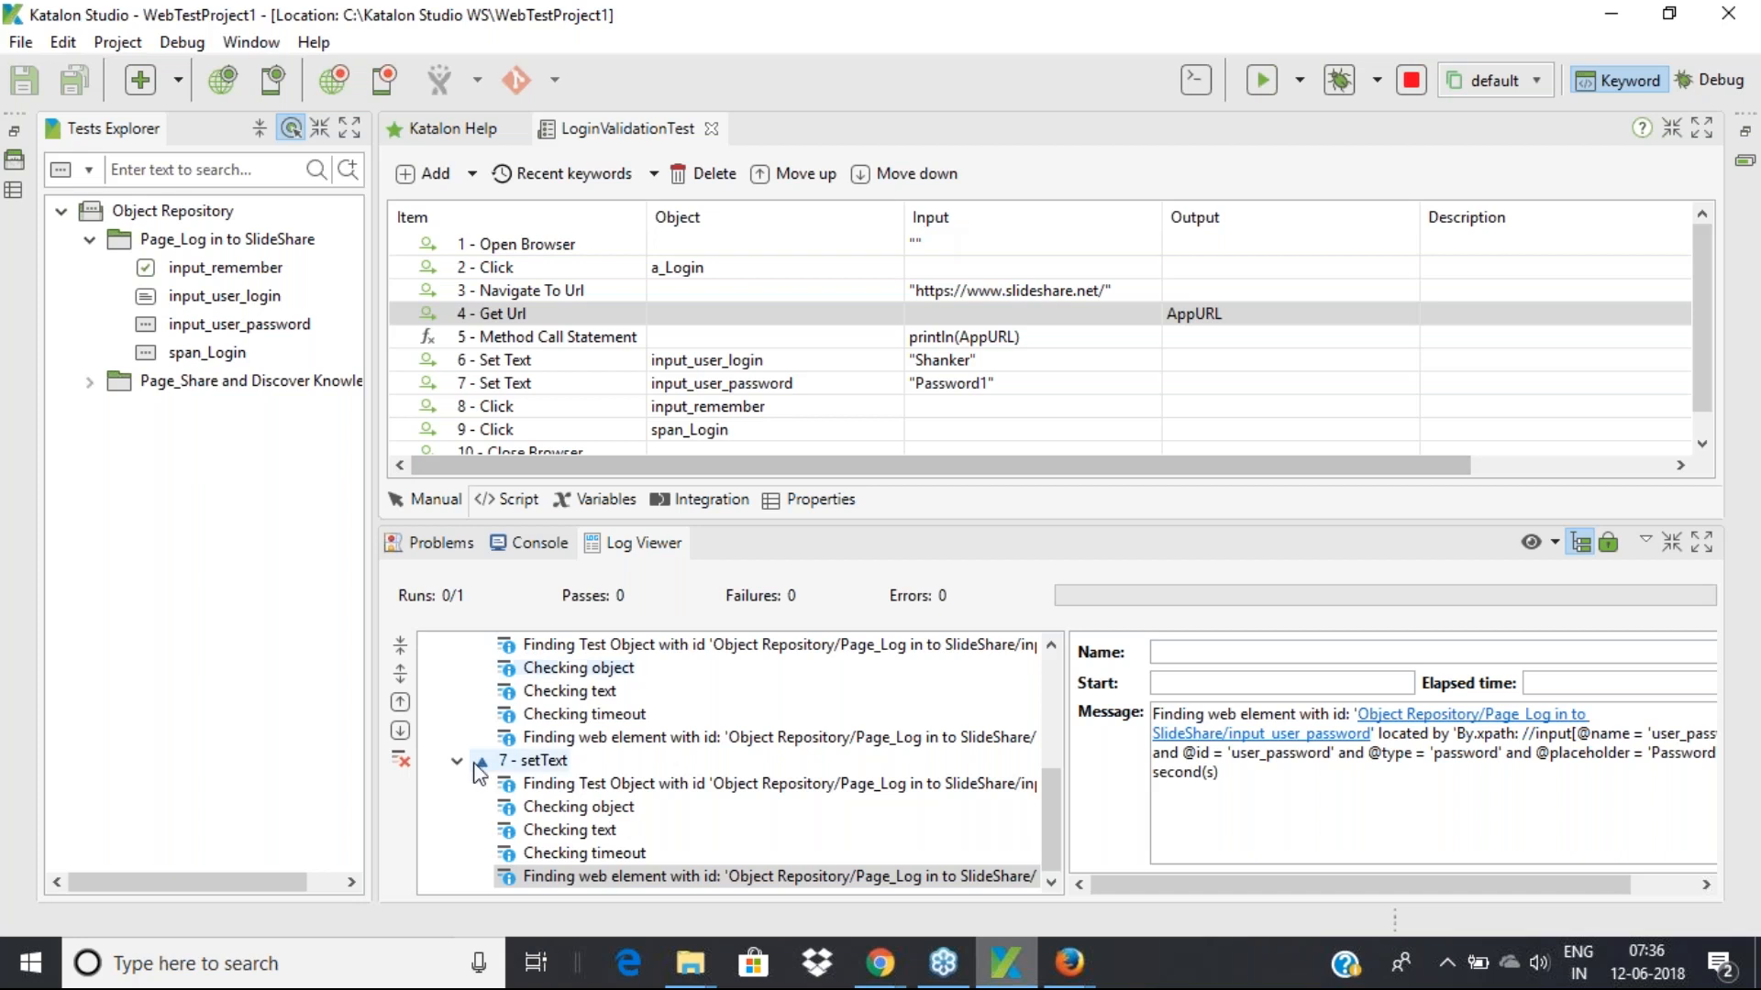
pyautogui.click(551, 762)
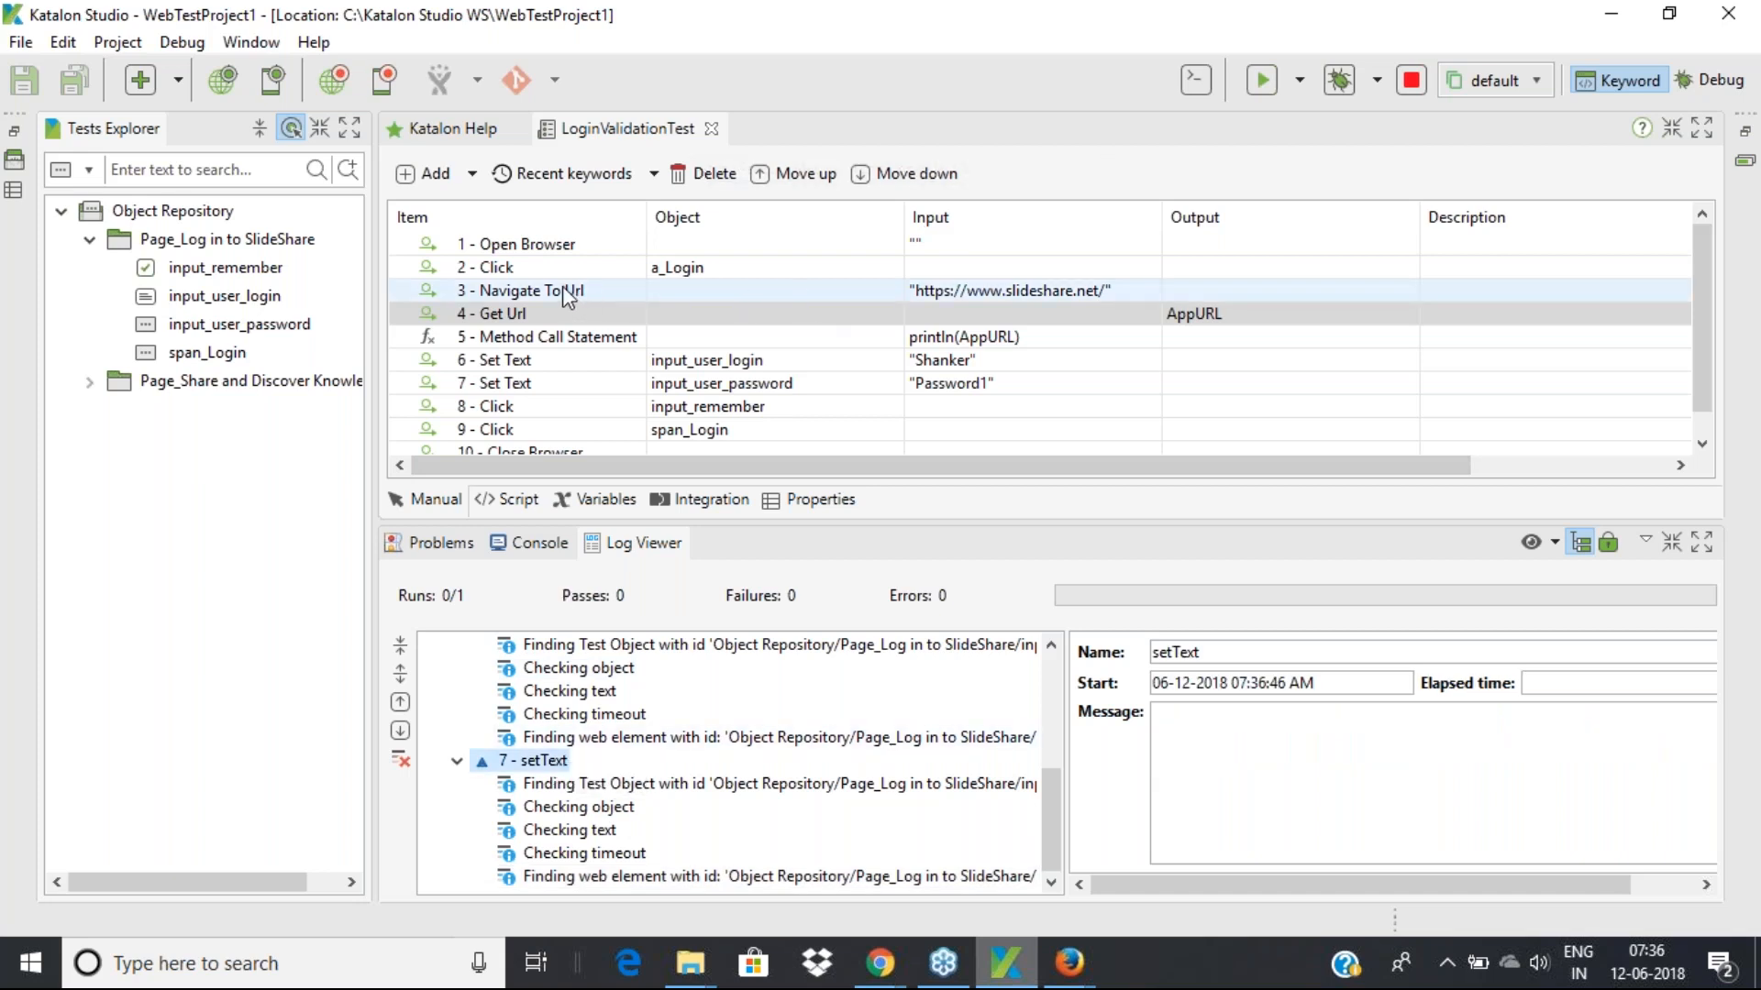
pyautogui.moveTo(578, 299)
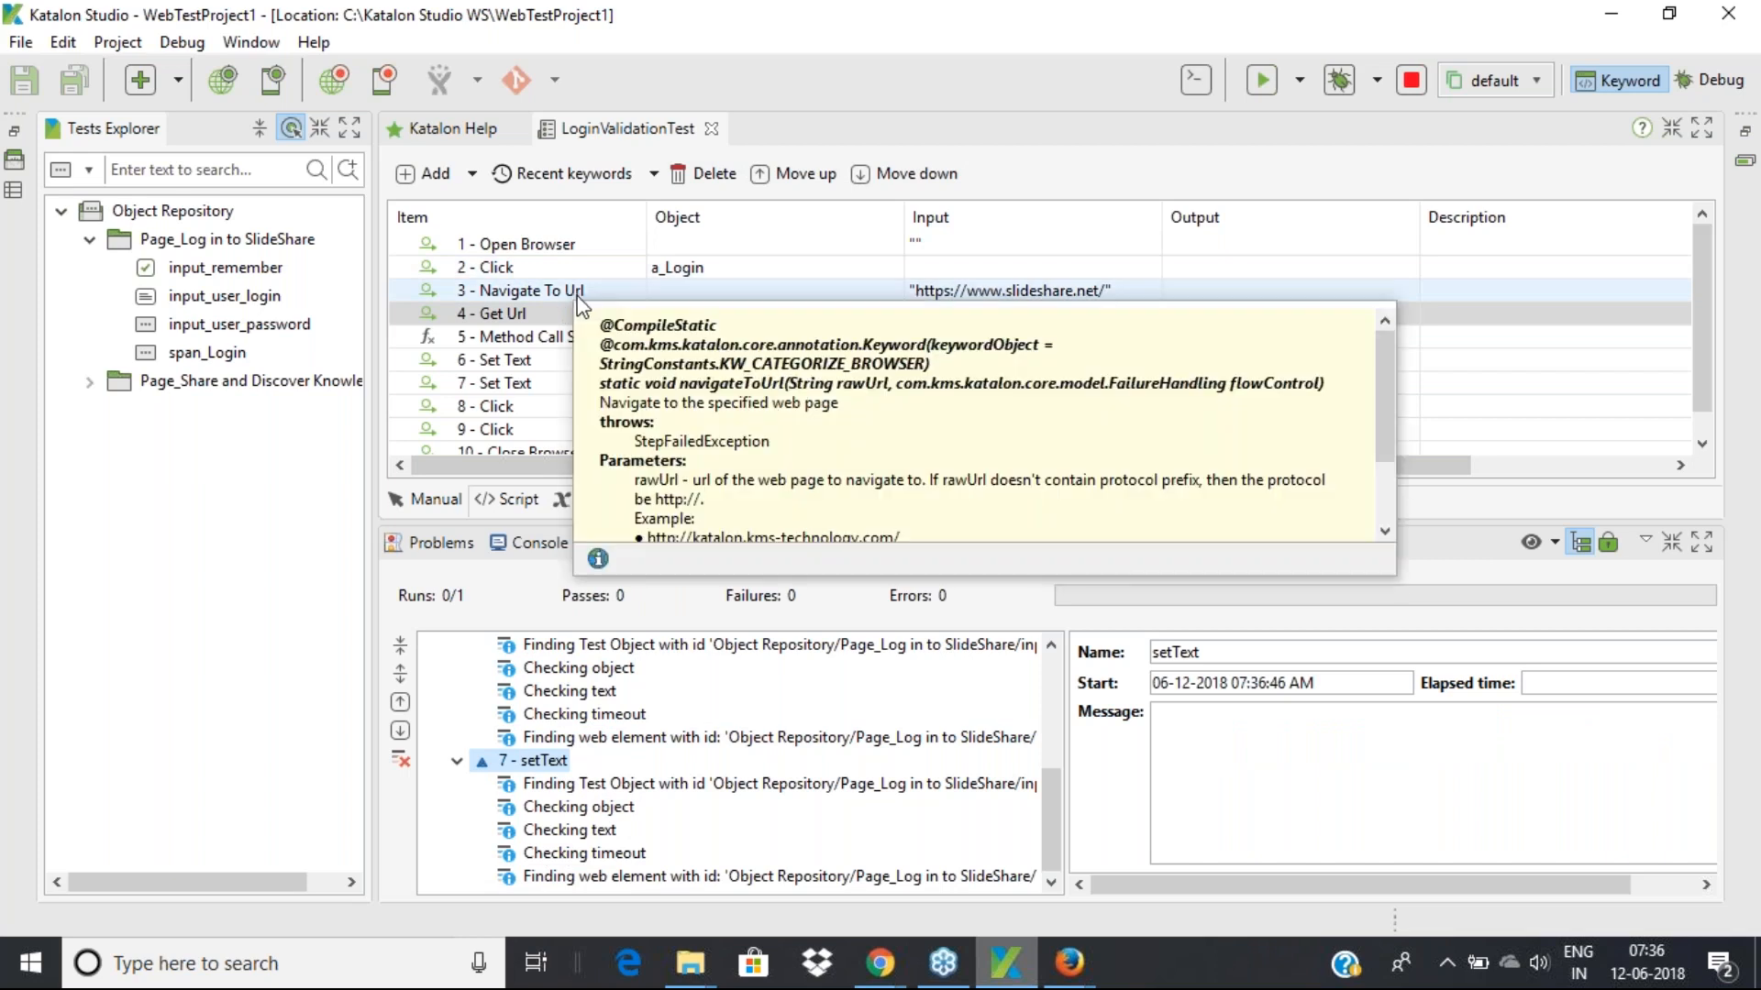
# Move Navigate To Url up to step 2 and Get Url up to step 3
pyautogui.click(557, 300)
pyautogui.click(819, 177)
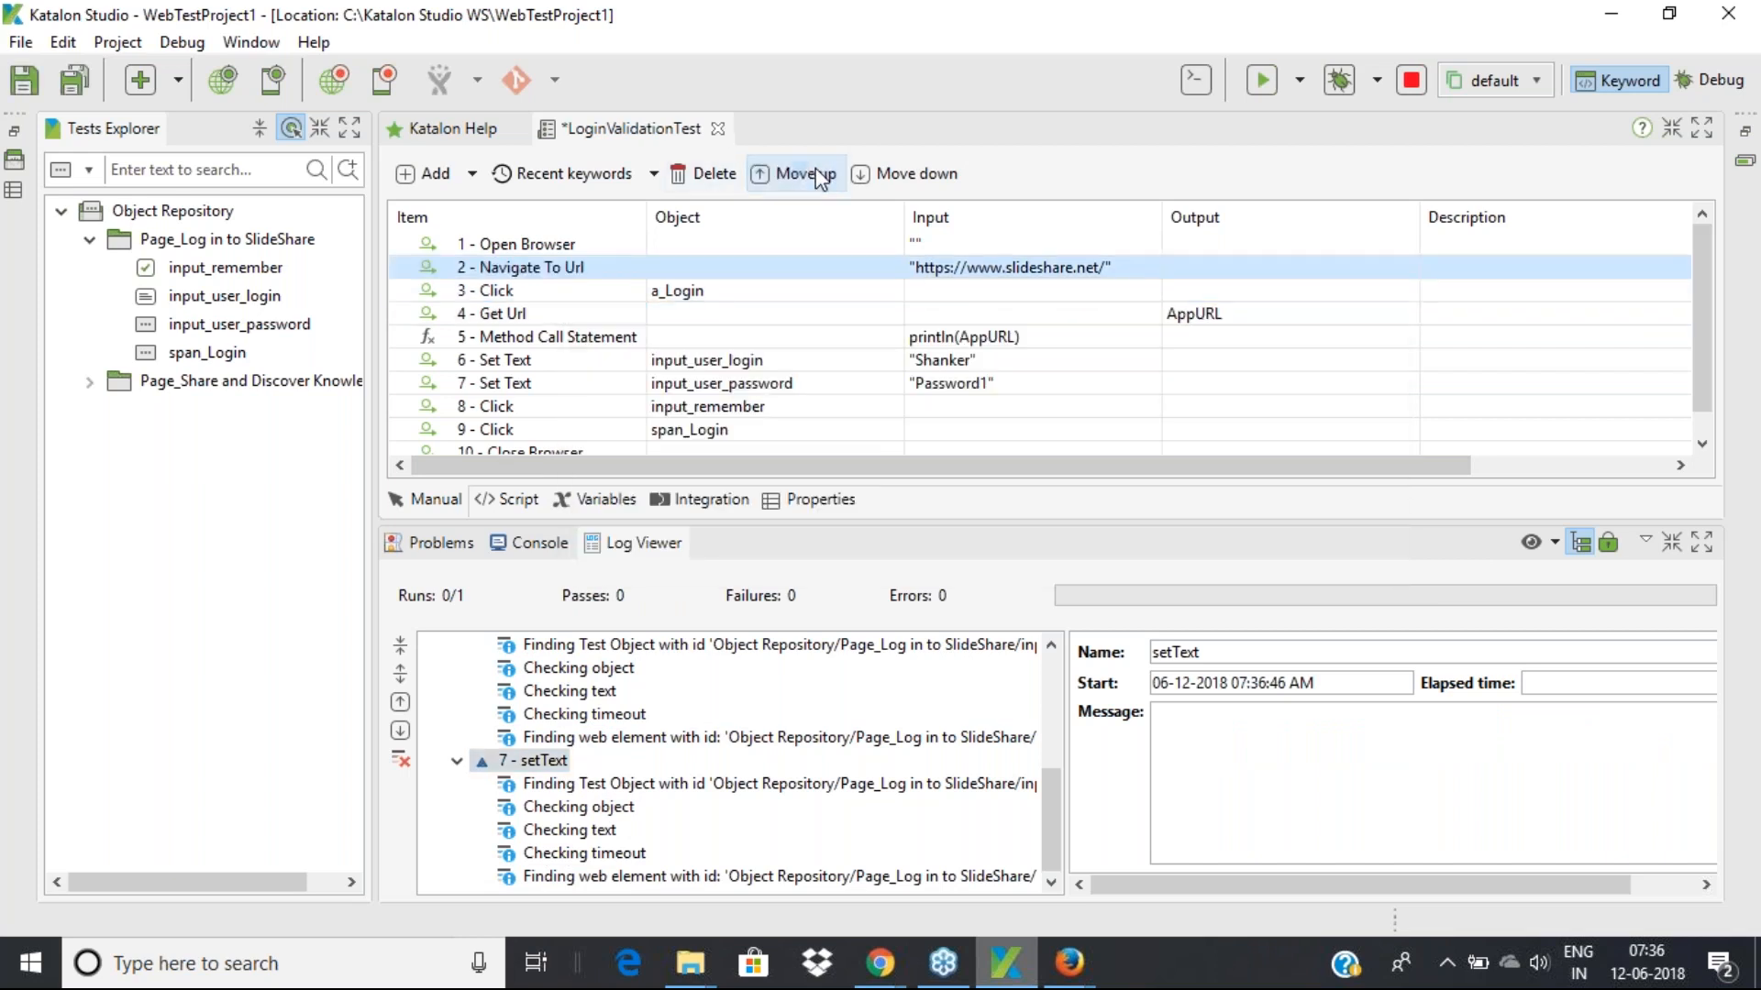
pyautogui.click(546, 246)
pyautogui.click(541, 267)
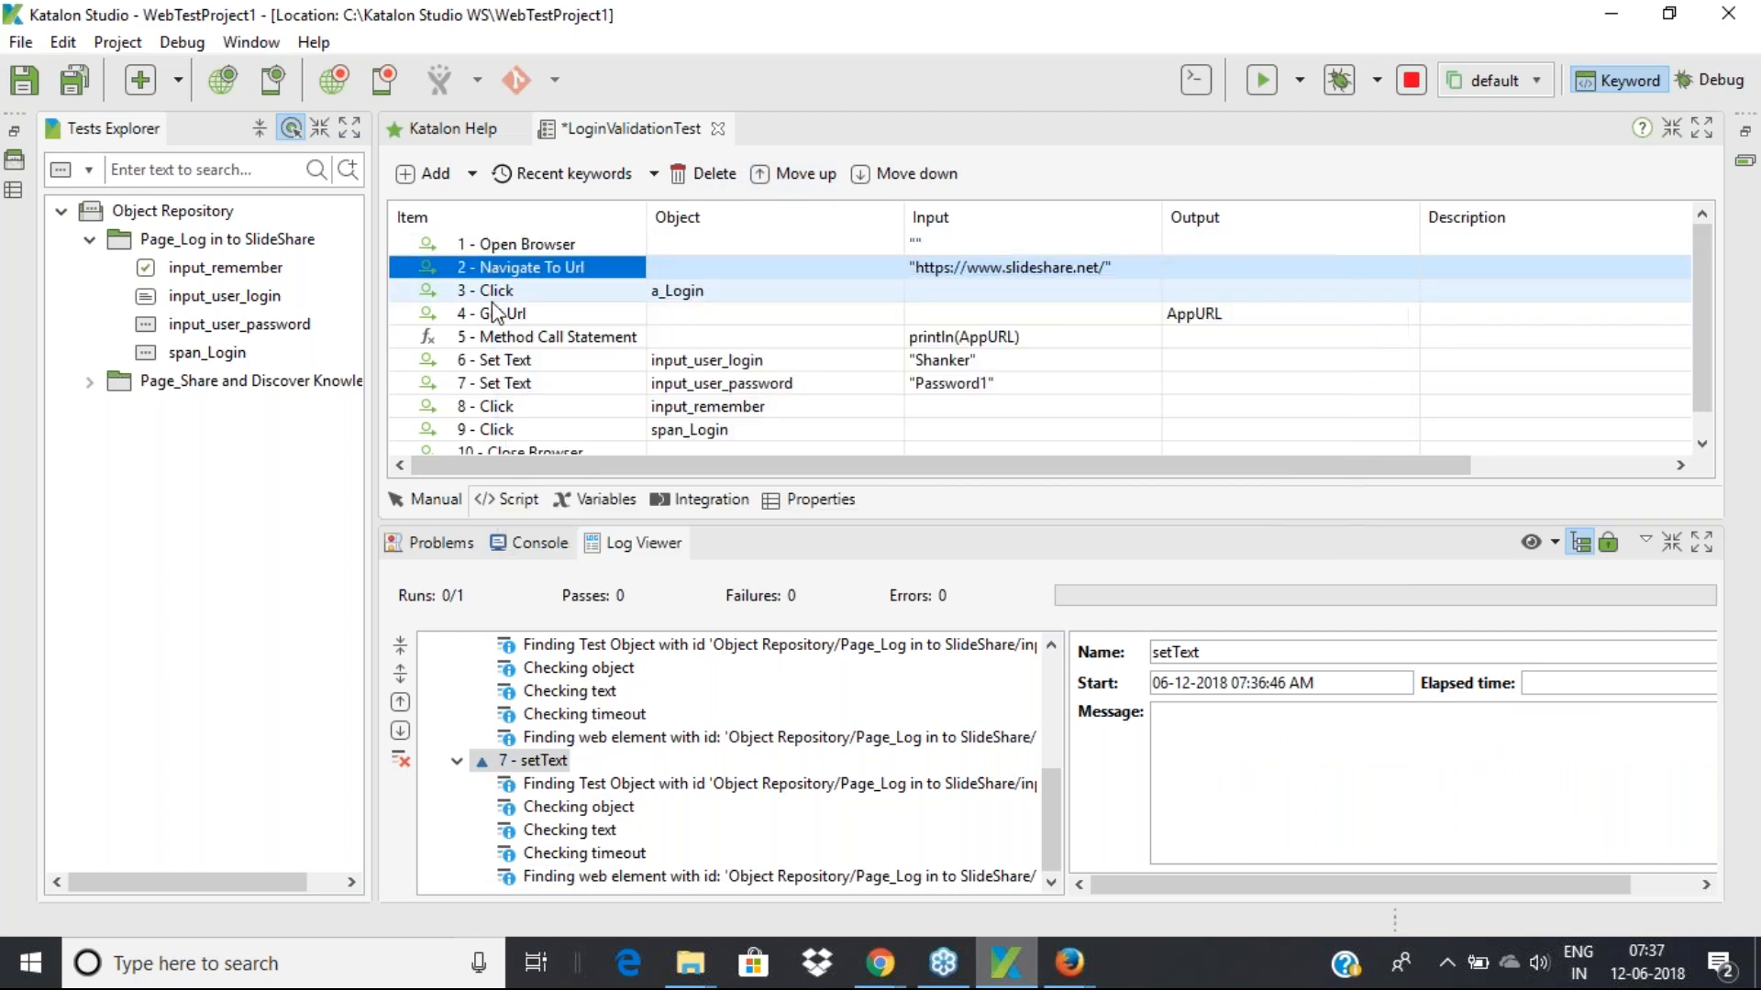
pyautogui.click(503, 299)
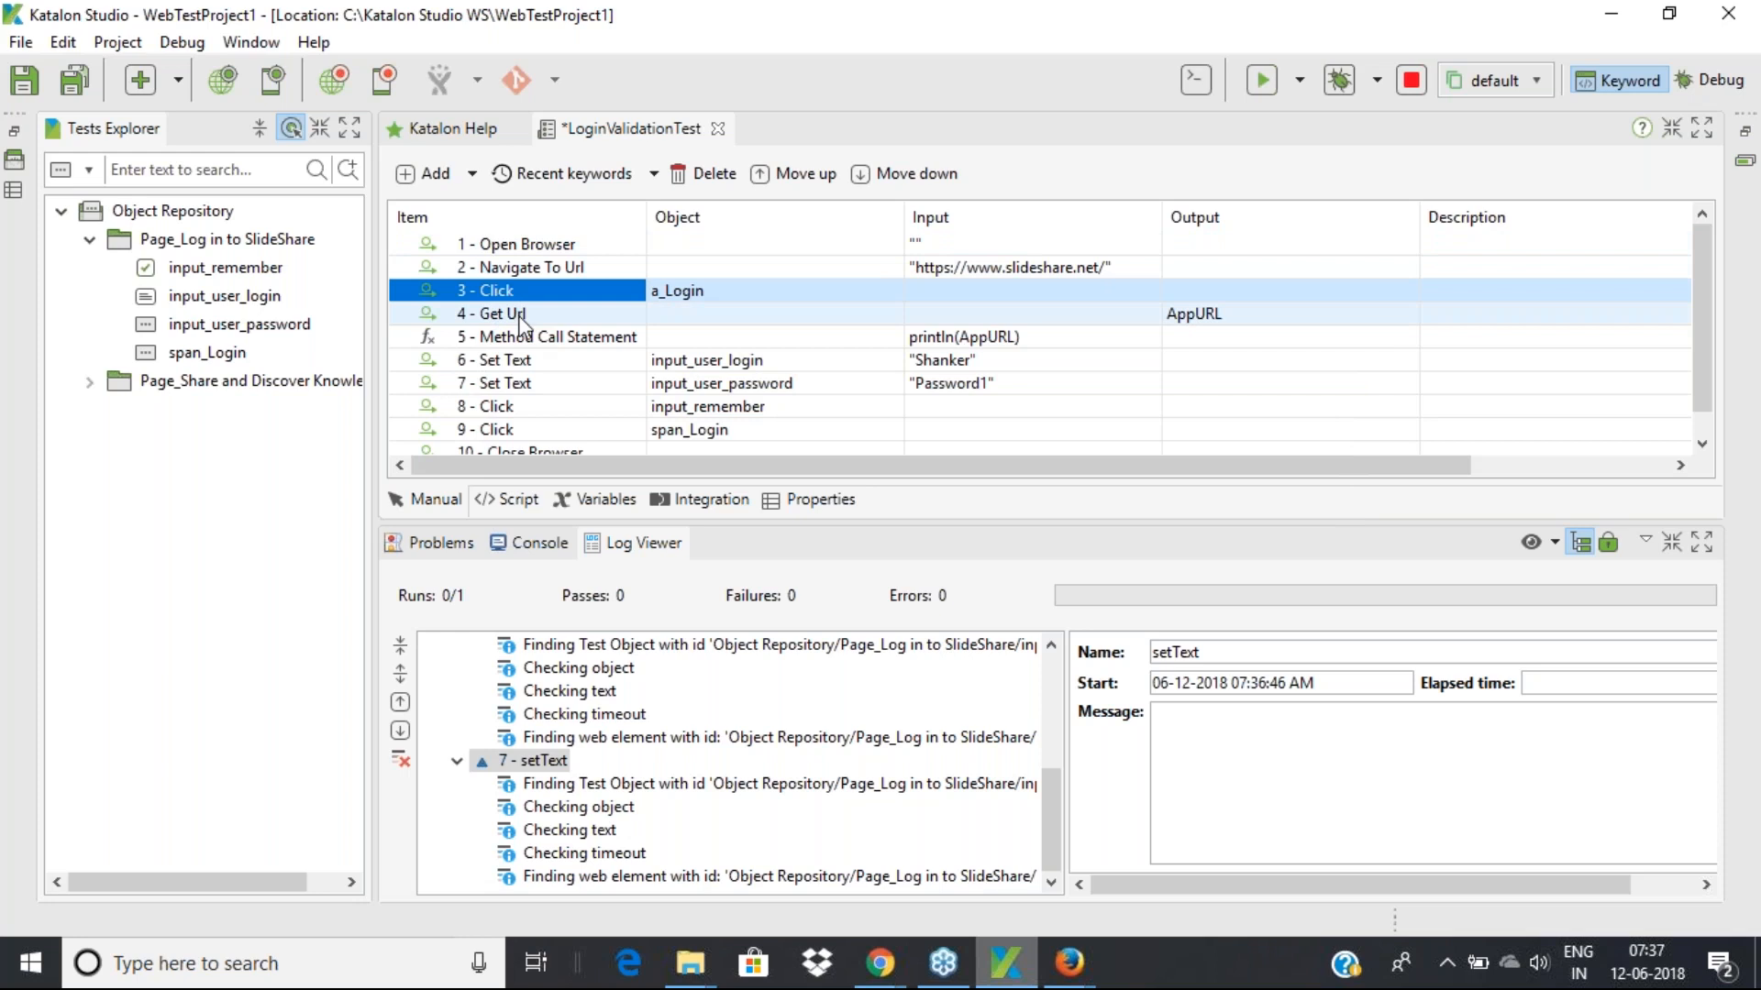
pyautogui.click(524, 316)
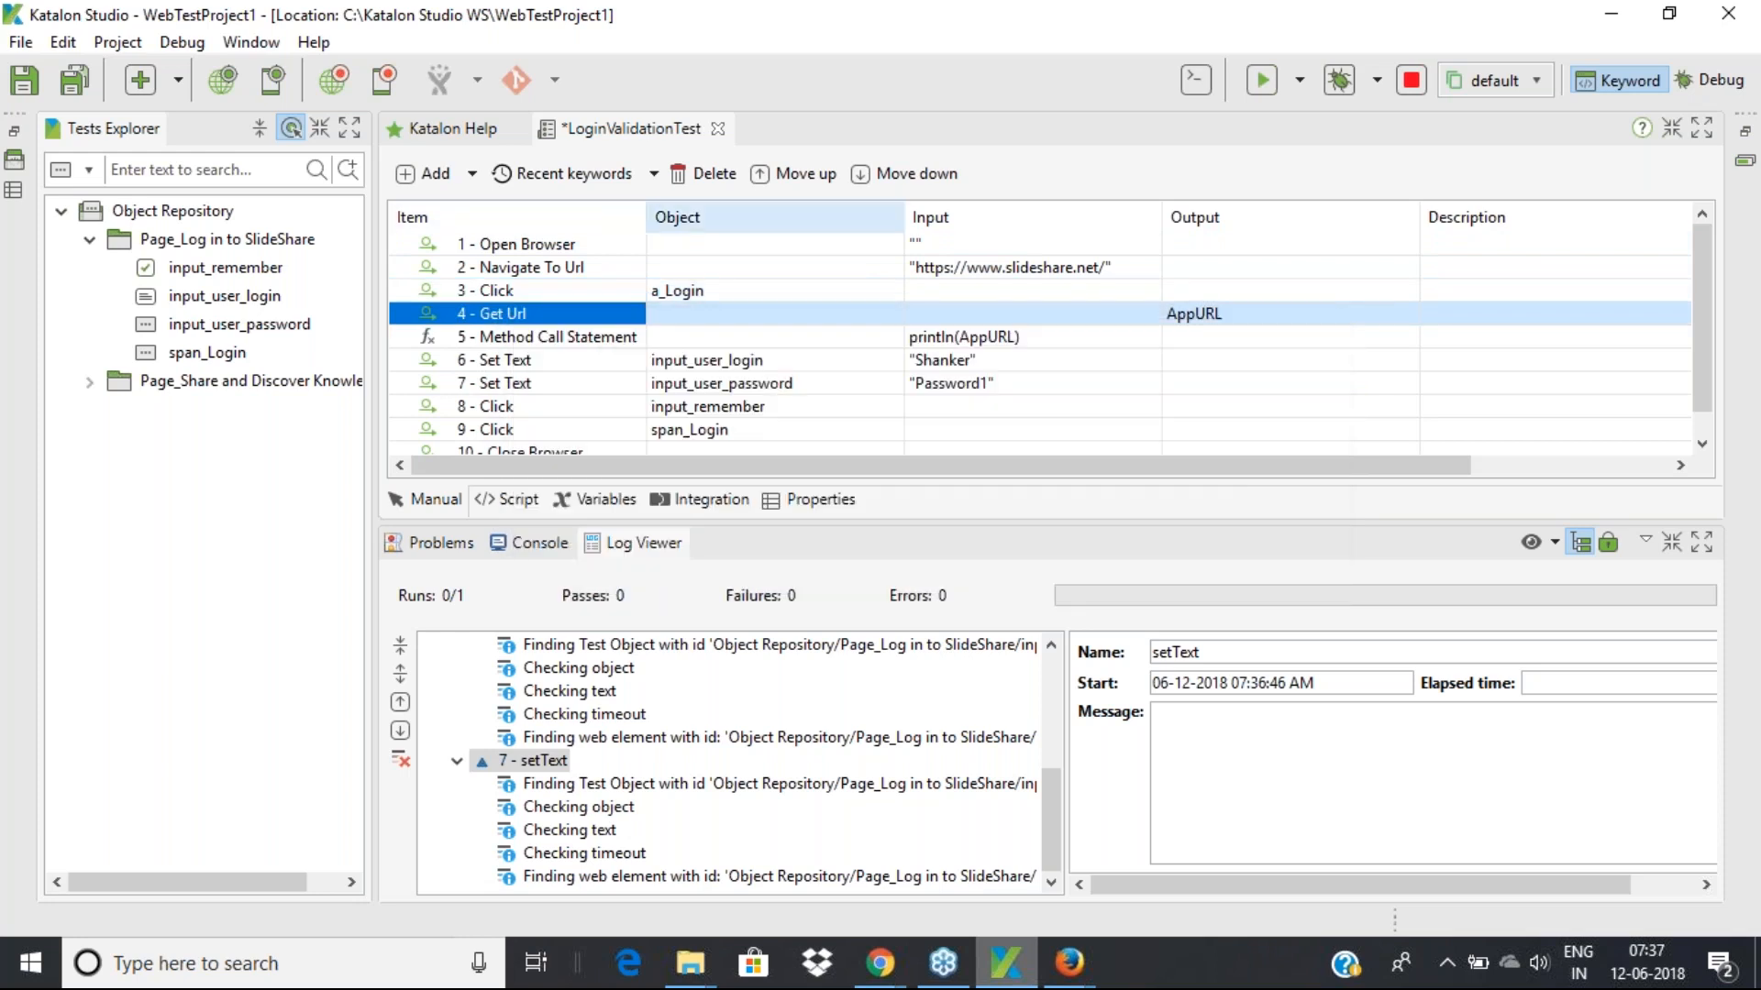
pyautogui.click(806, 174)
# Move the println Method Call Statement up to step 4, above Click a_Login
pyautogui.click(507, 314)
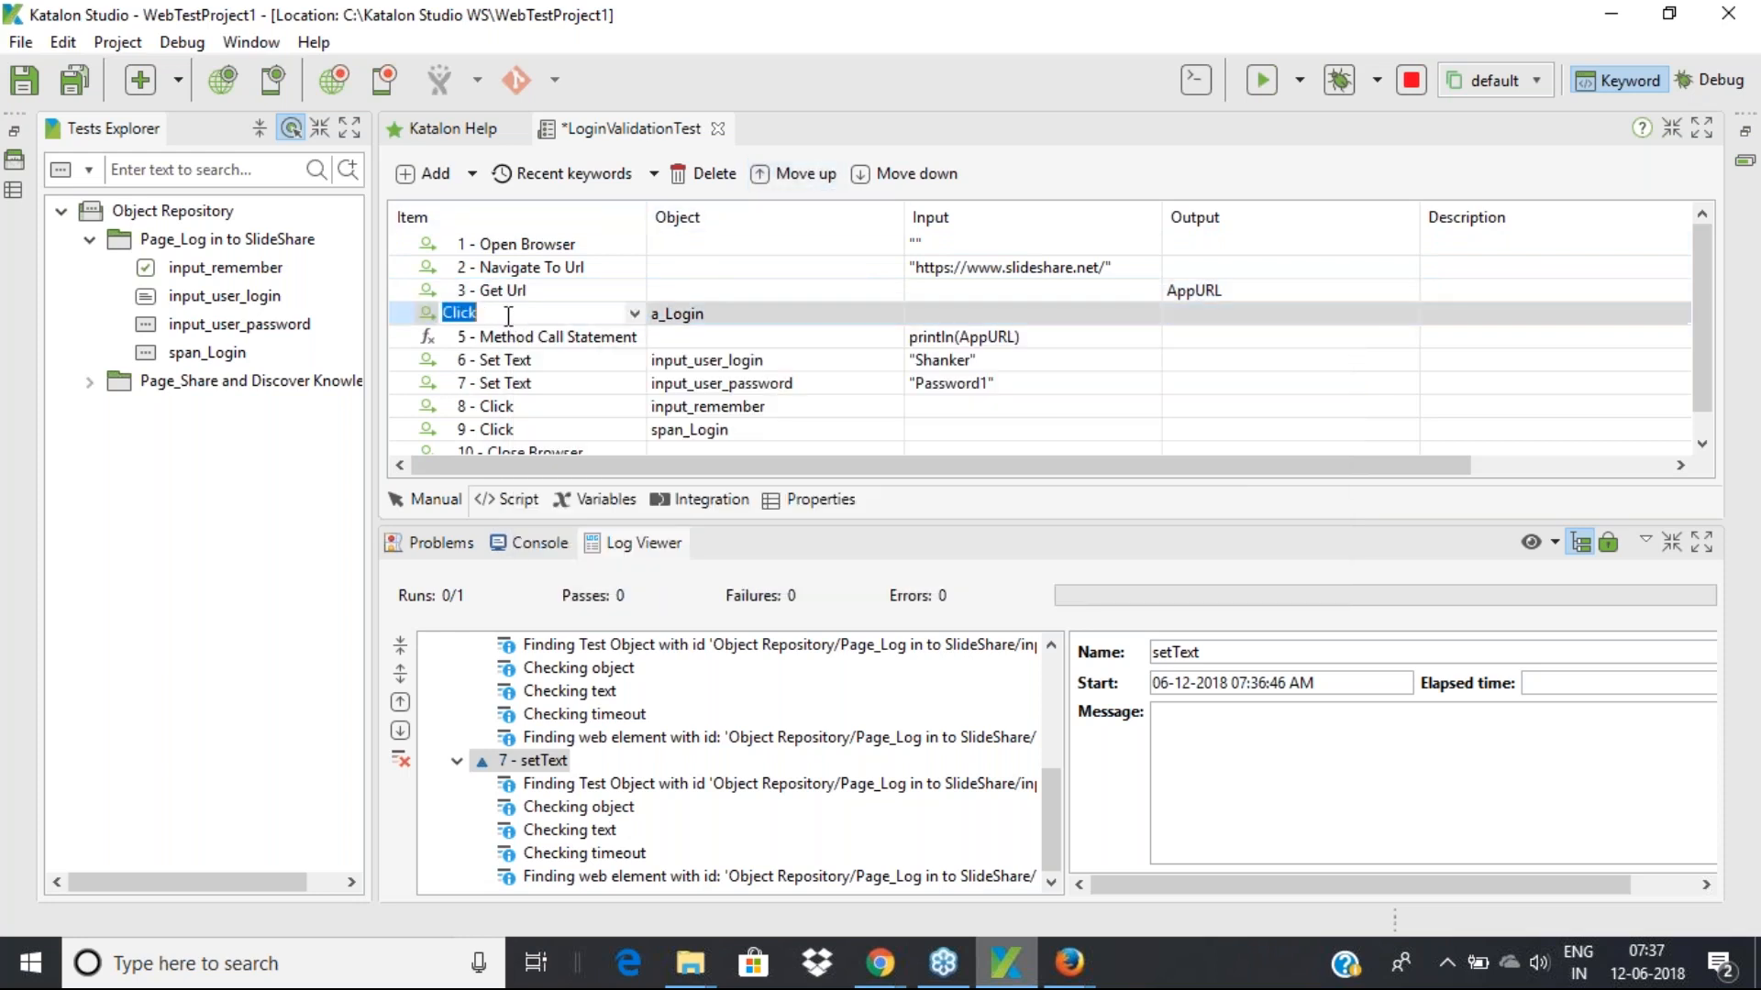
pyautogui.click(561, 341)
pyautogui.click(776, 176)
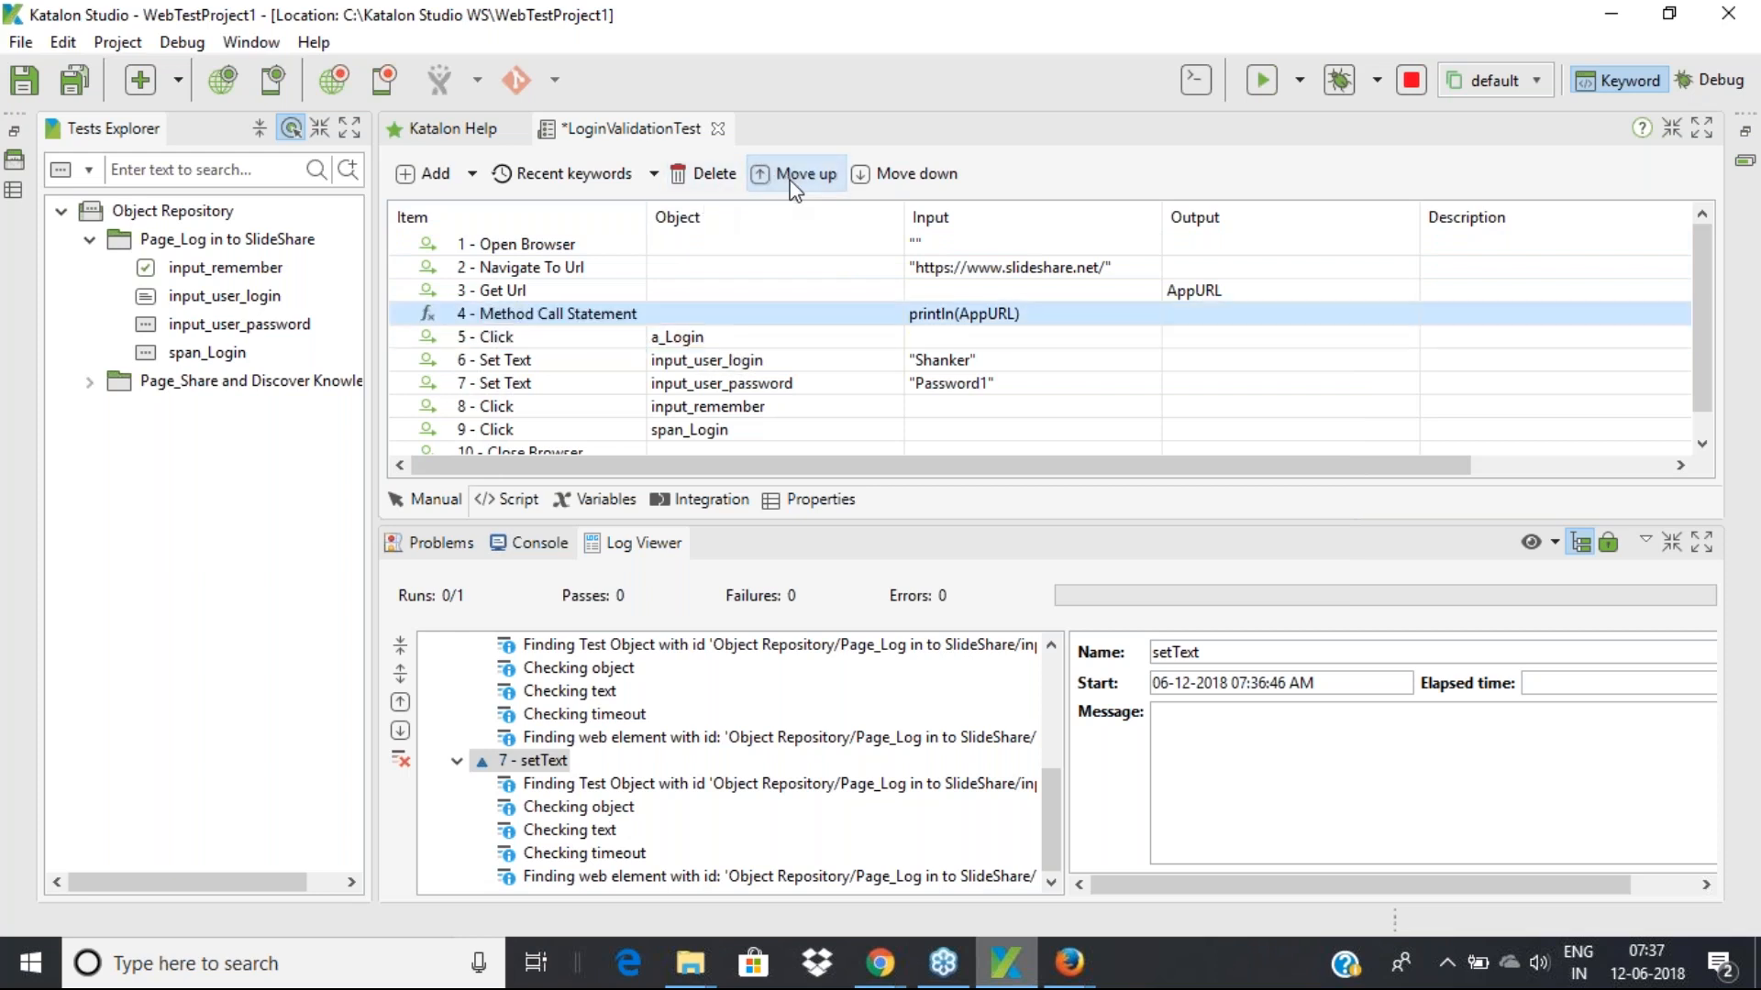
pyautogui.click(683, 337)
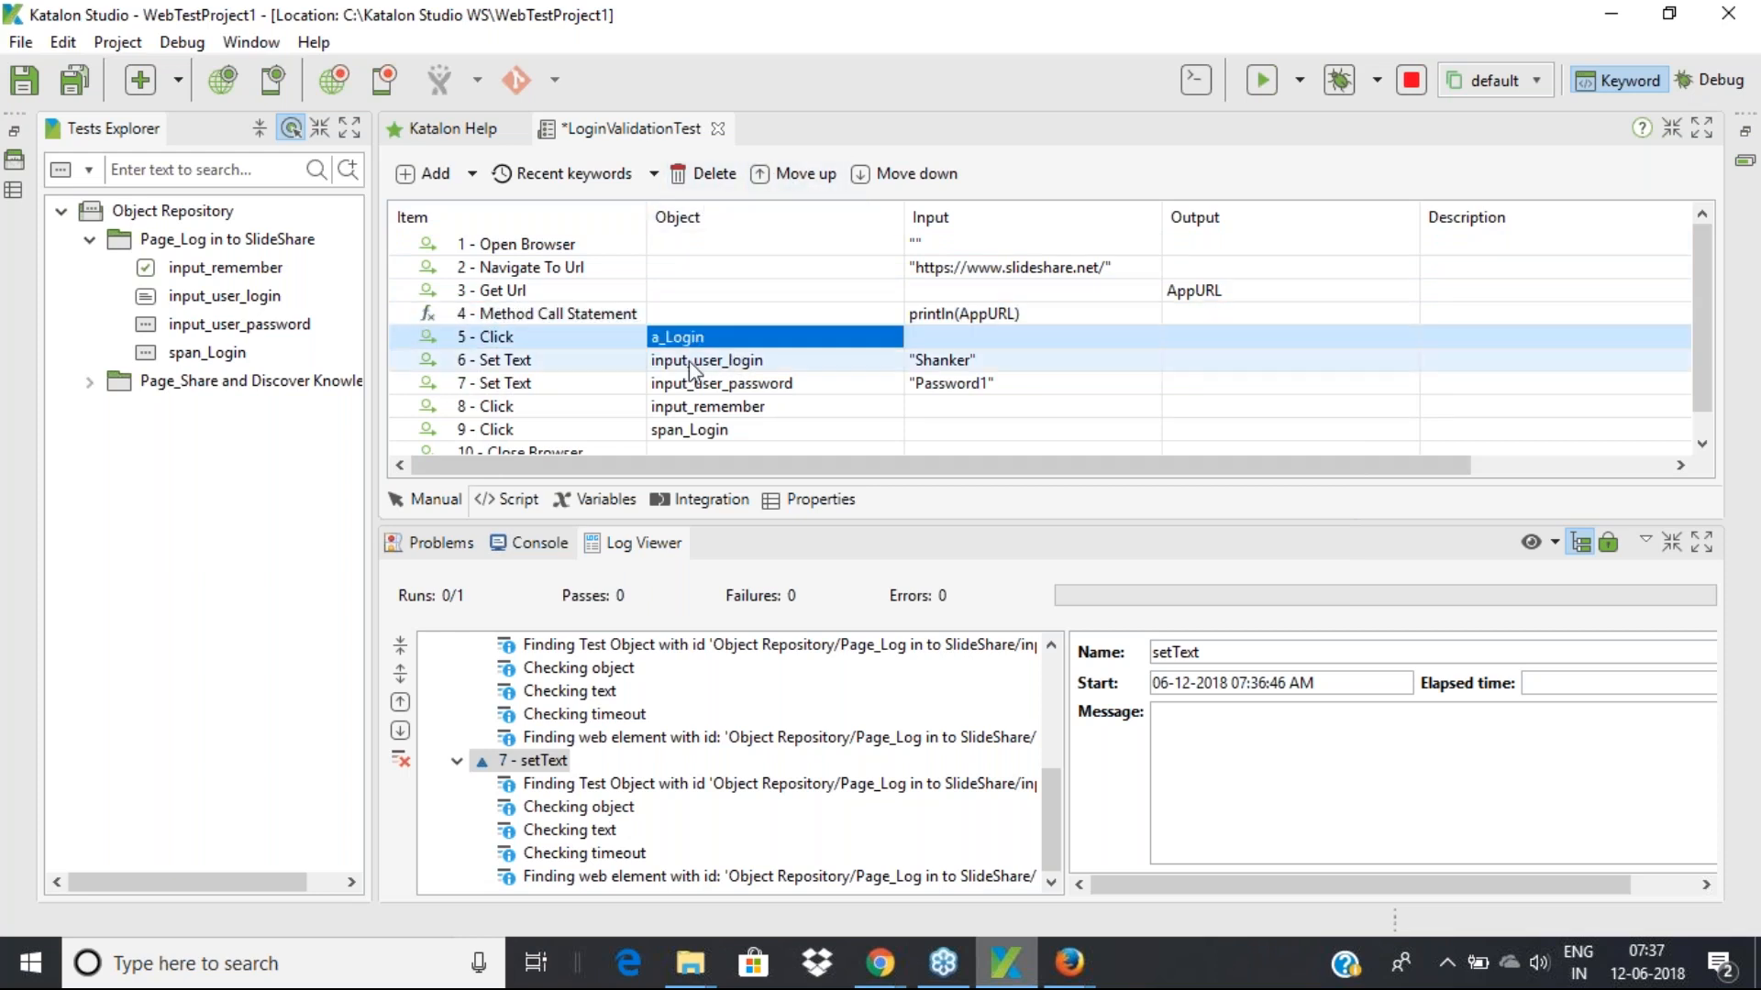
pyautogui.click(689, 360)
pyautogui.click(706, 409)
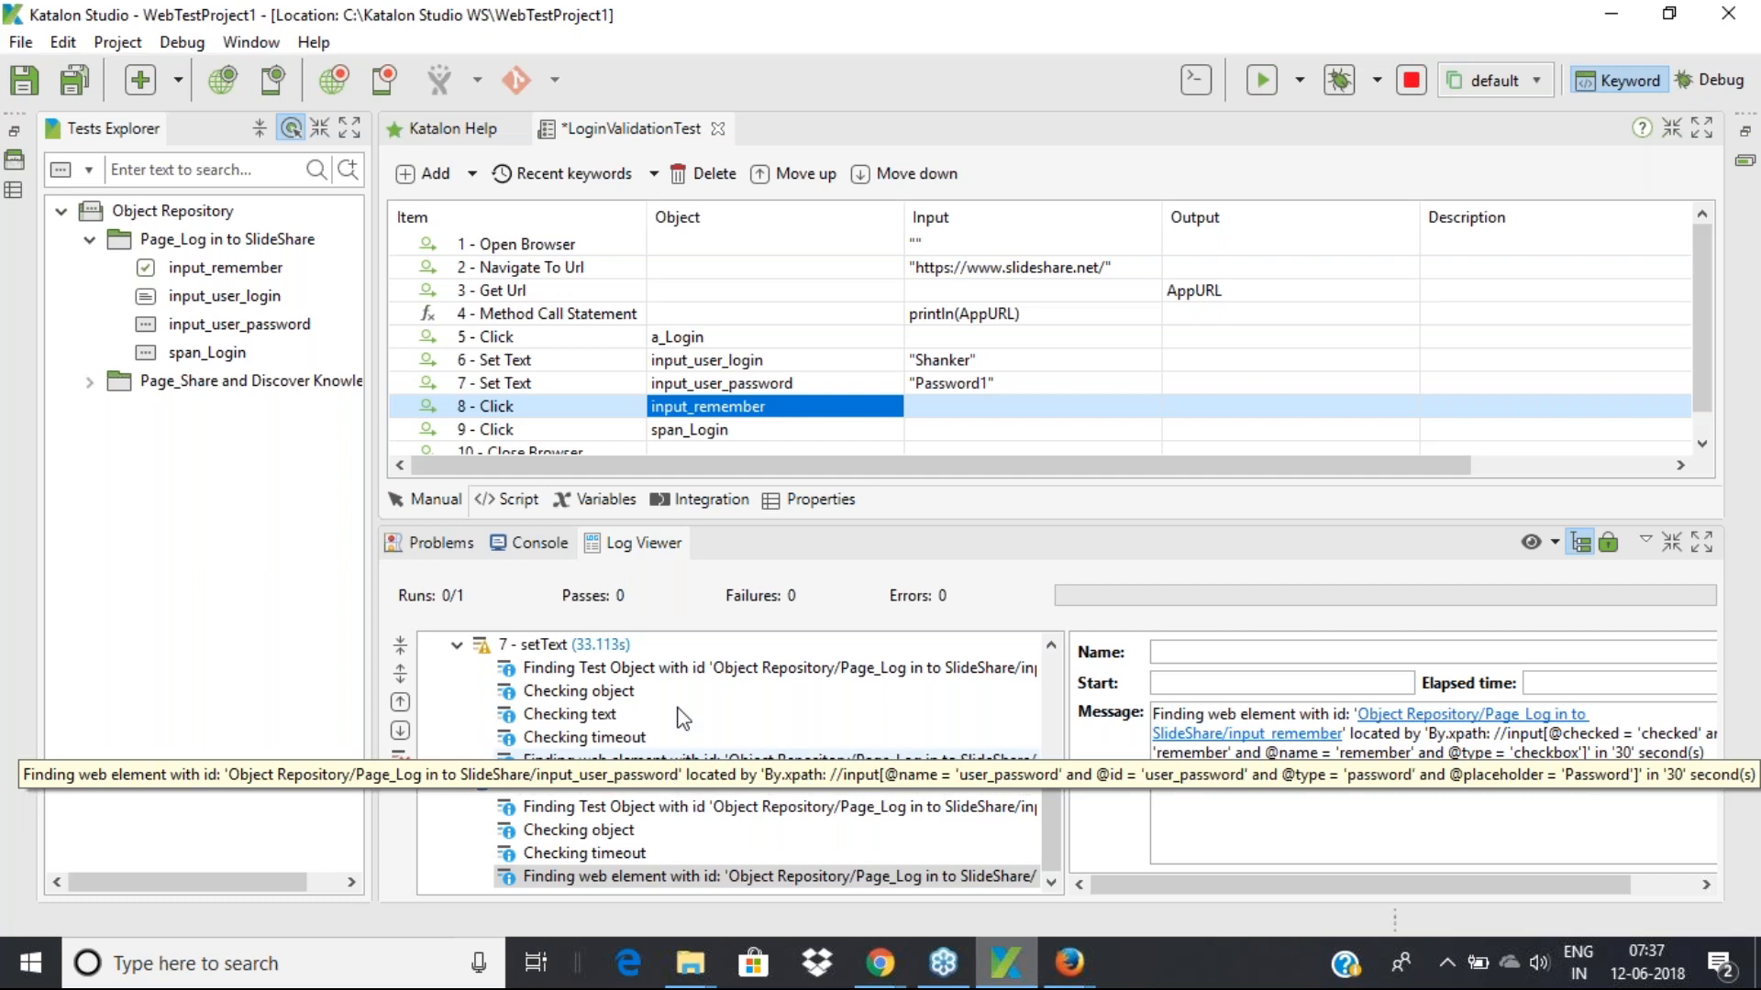
# Stop the running Firefox execution and re-run LoginValidationTest in Chrome
pyautogui.moveTo(891, 20); pyautogui.dragTo(689, 74)
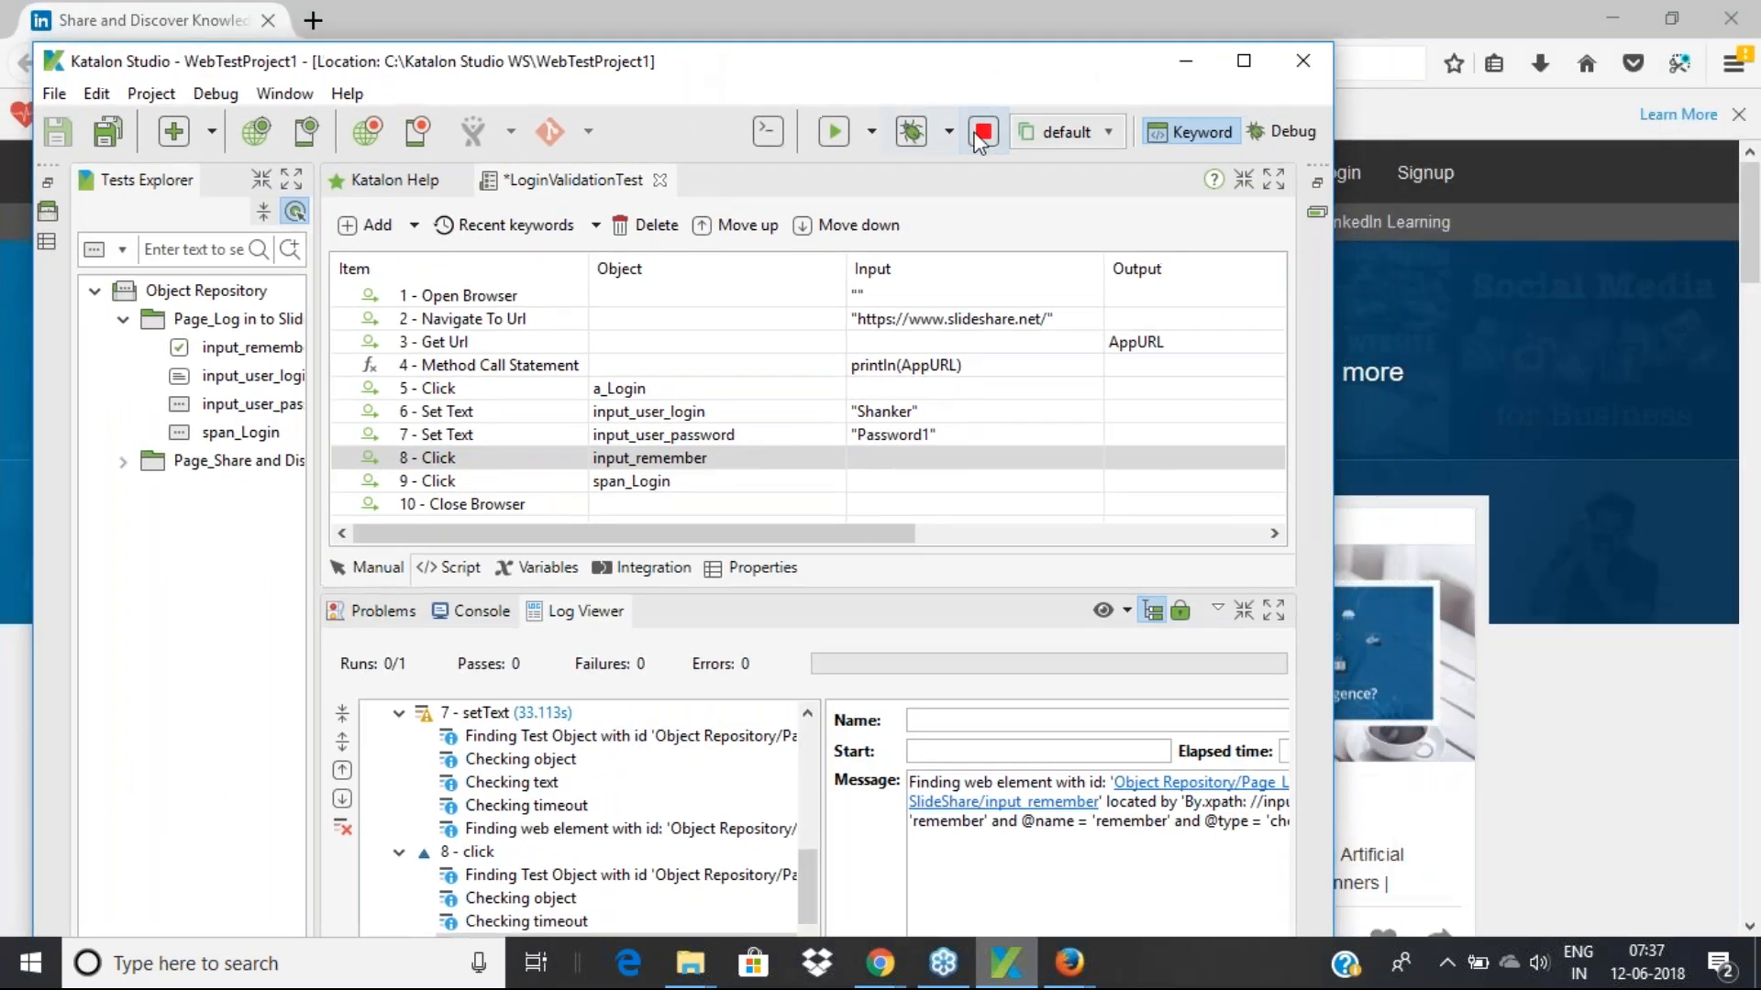
pyautogui.click(984, 138)
pyautogui.click(872, 134)
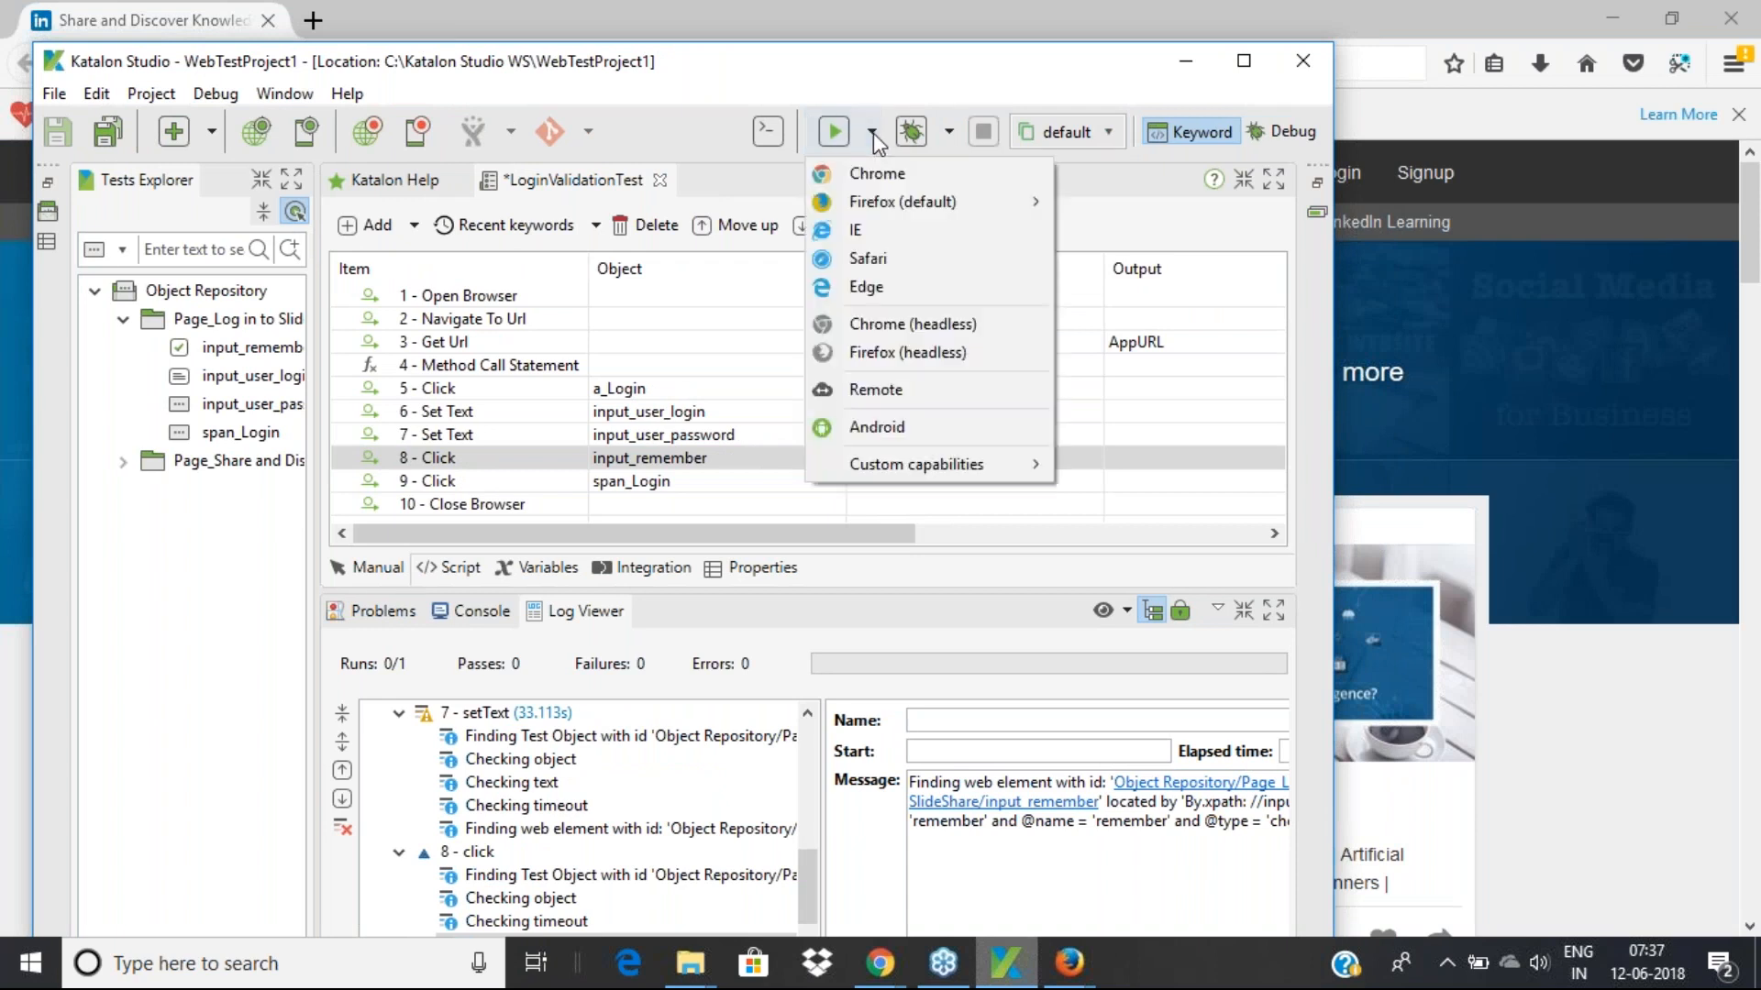
pyautogui.moveTo(874, 205)
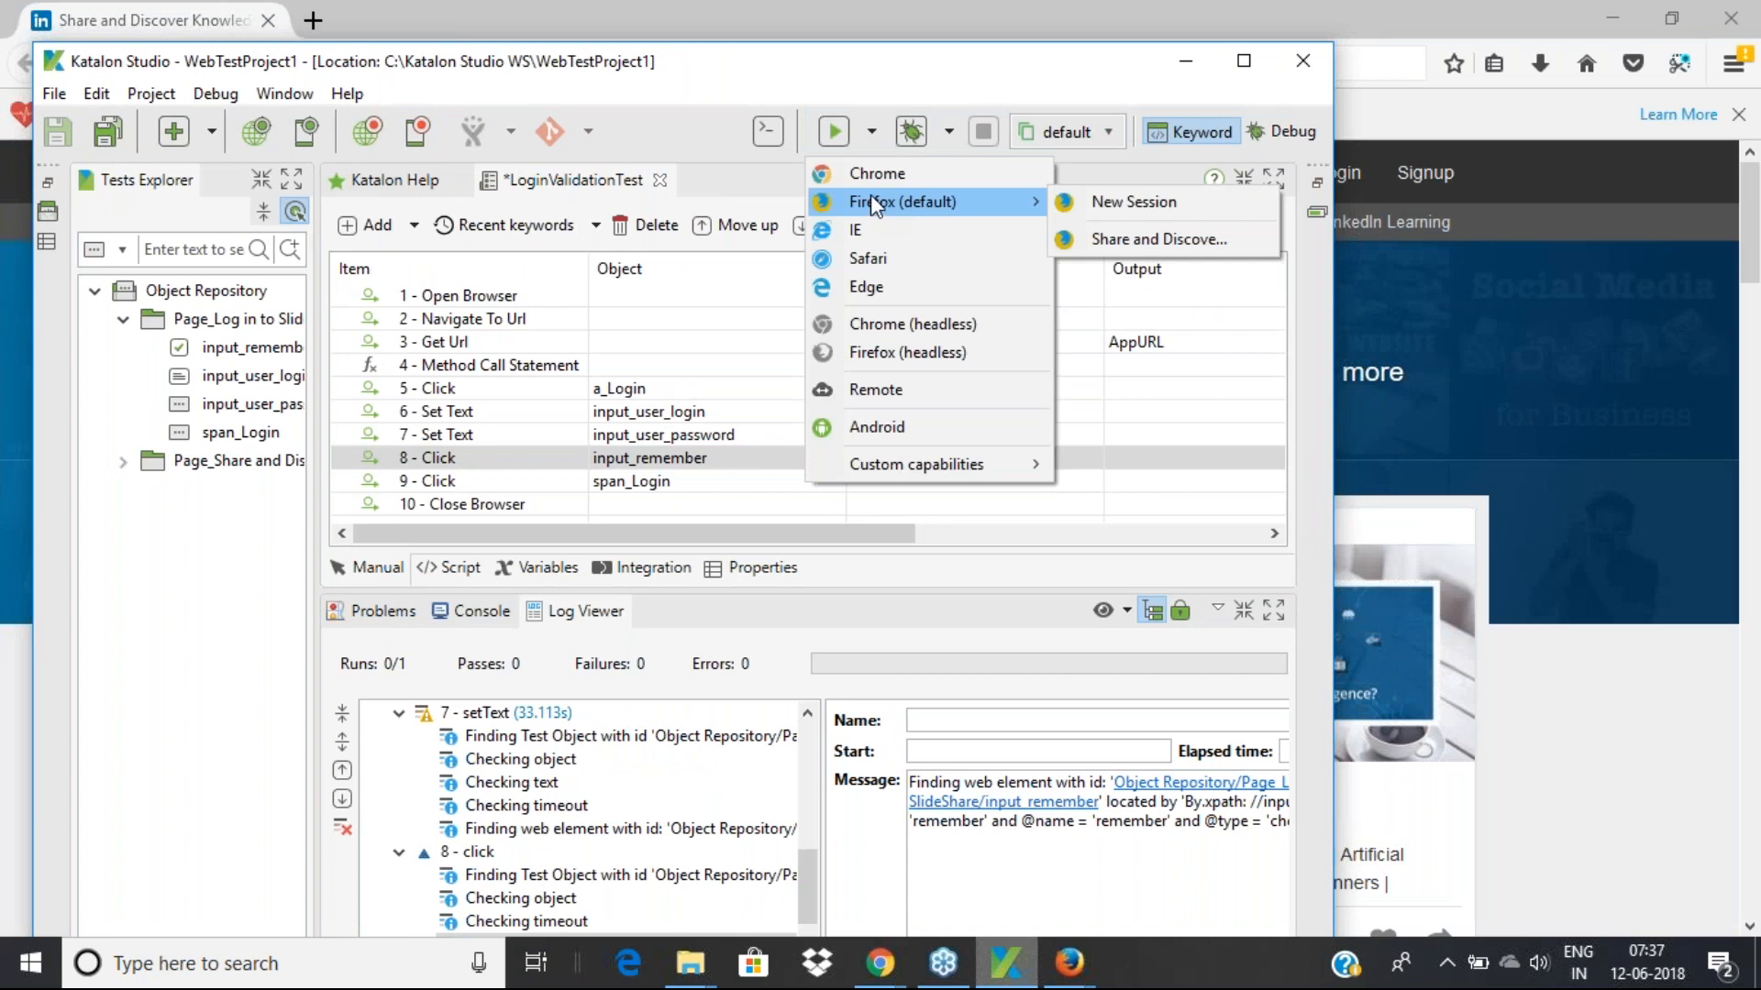
pyautogui.click(877, 176)
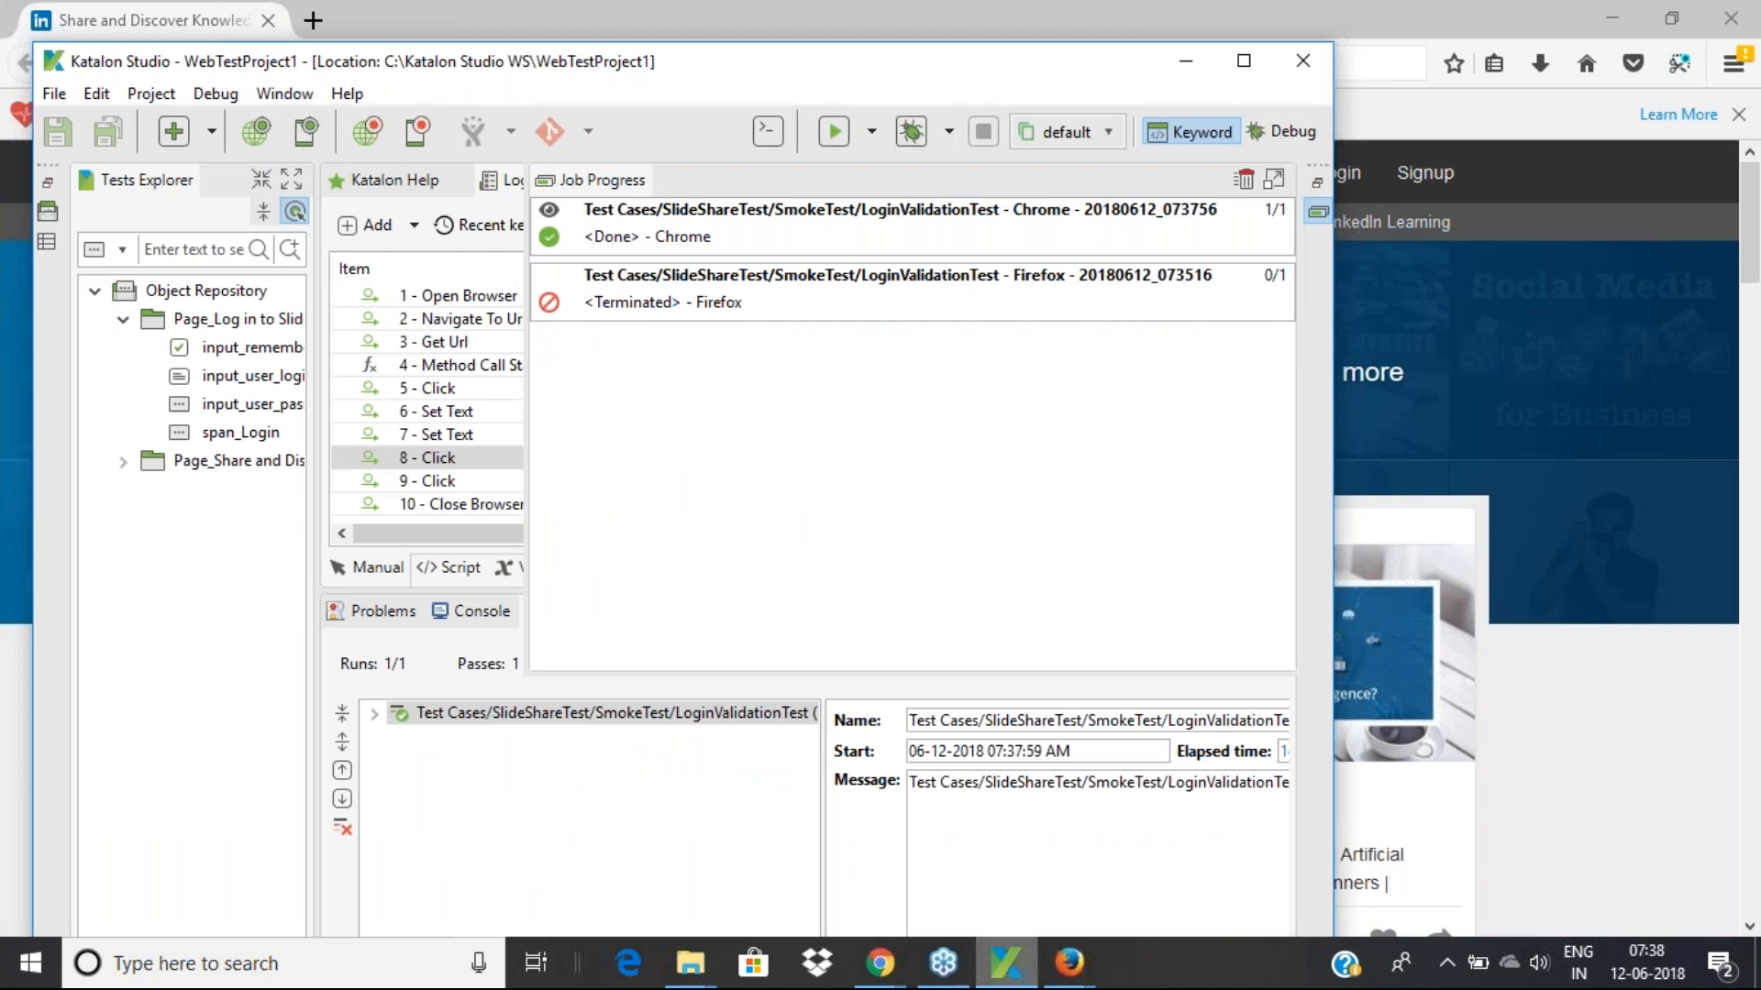
# Expand the Chrome run in Log Viewer and scroll through its passed steps
pyautogui.click(374, 715)
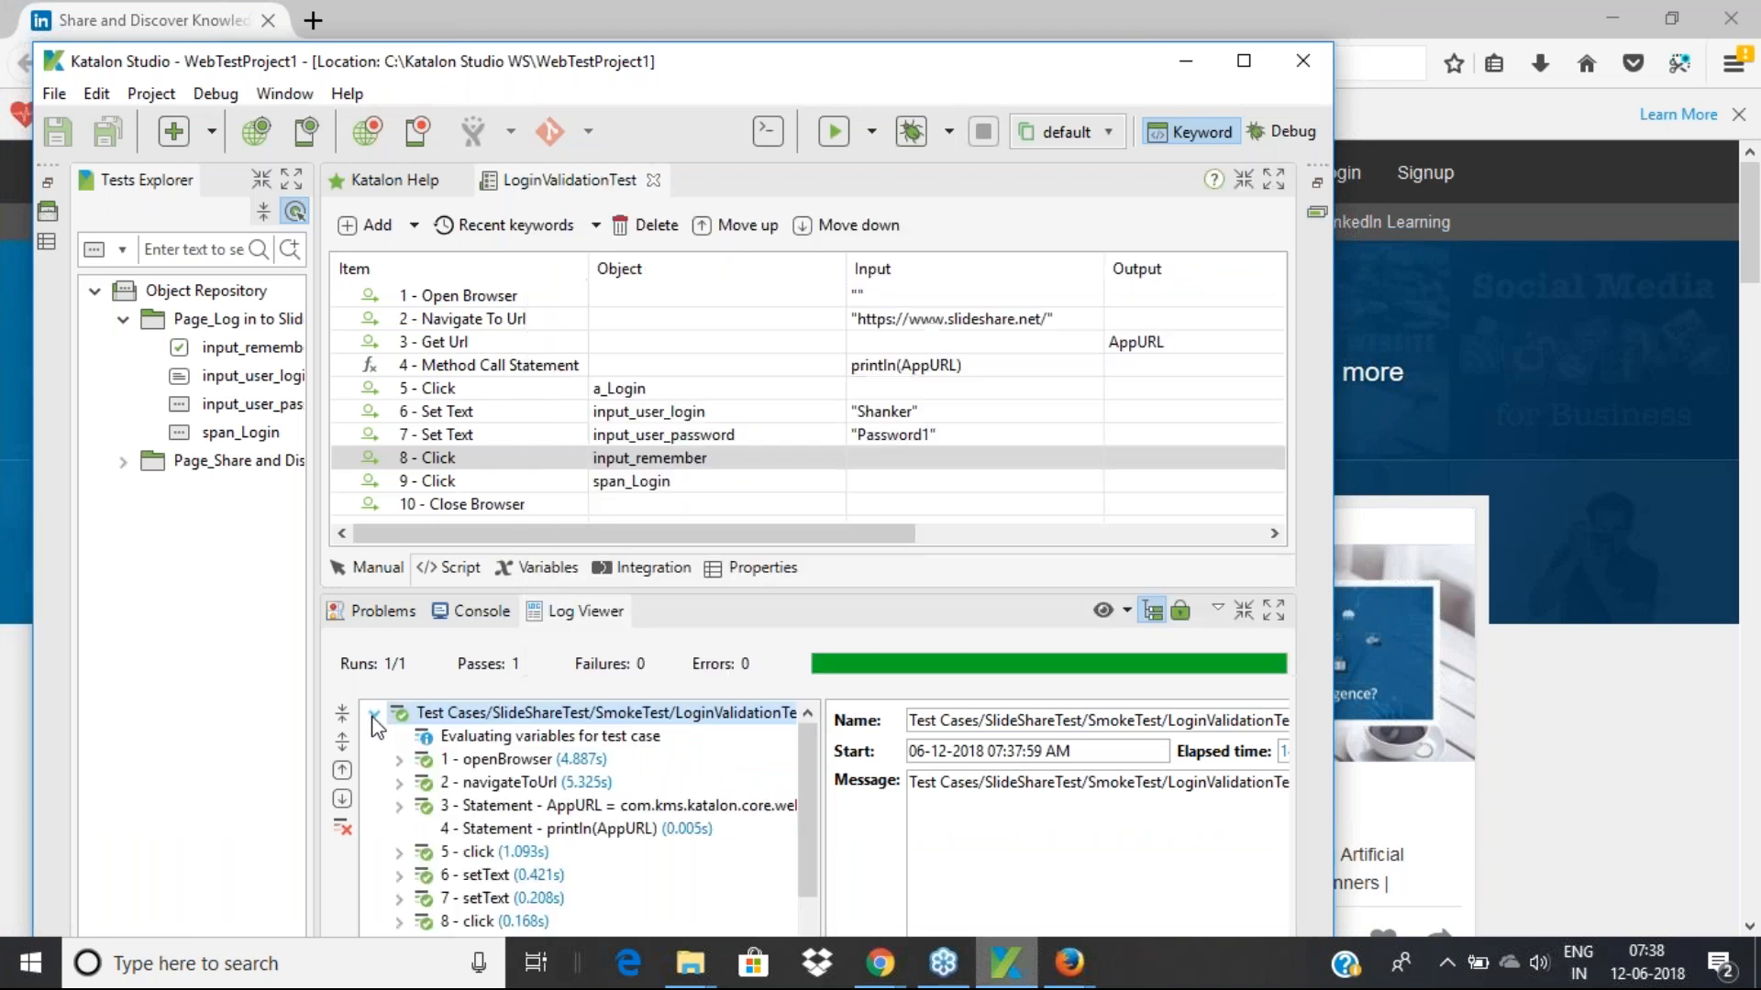
pyautogui.scroll(-1, 568, 825)
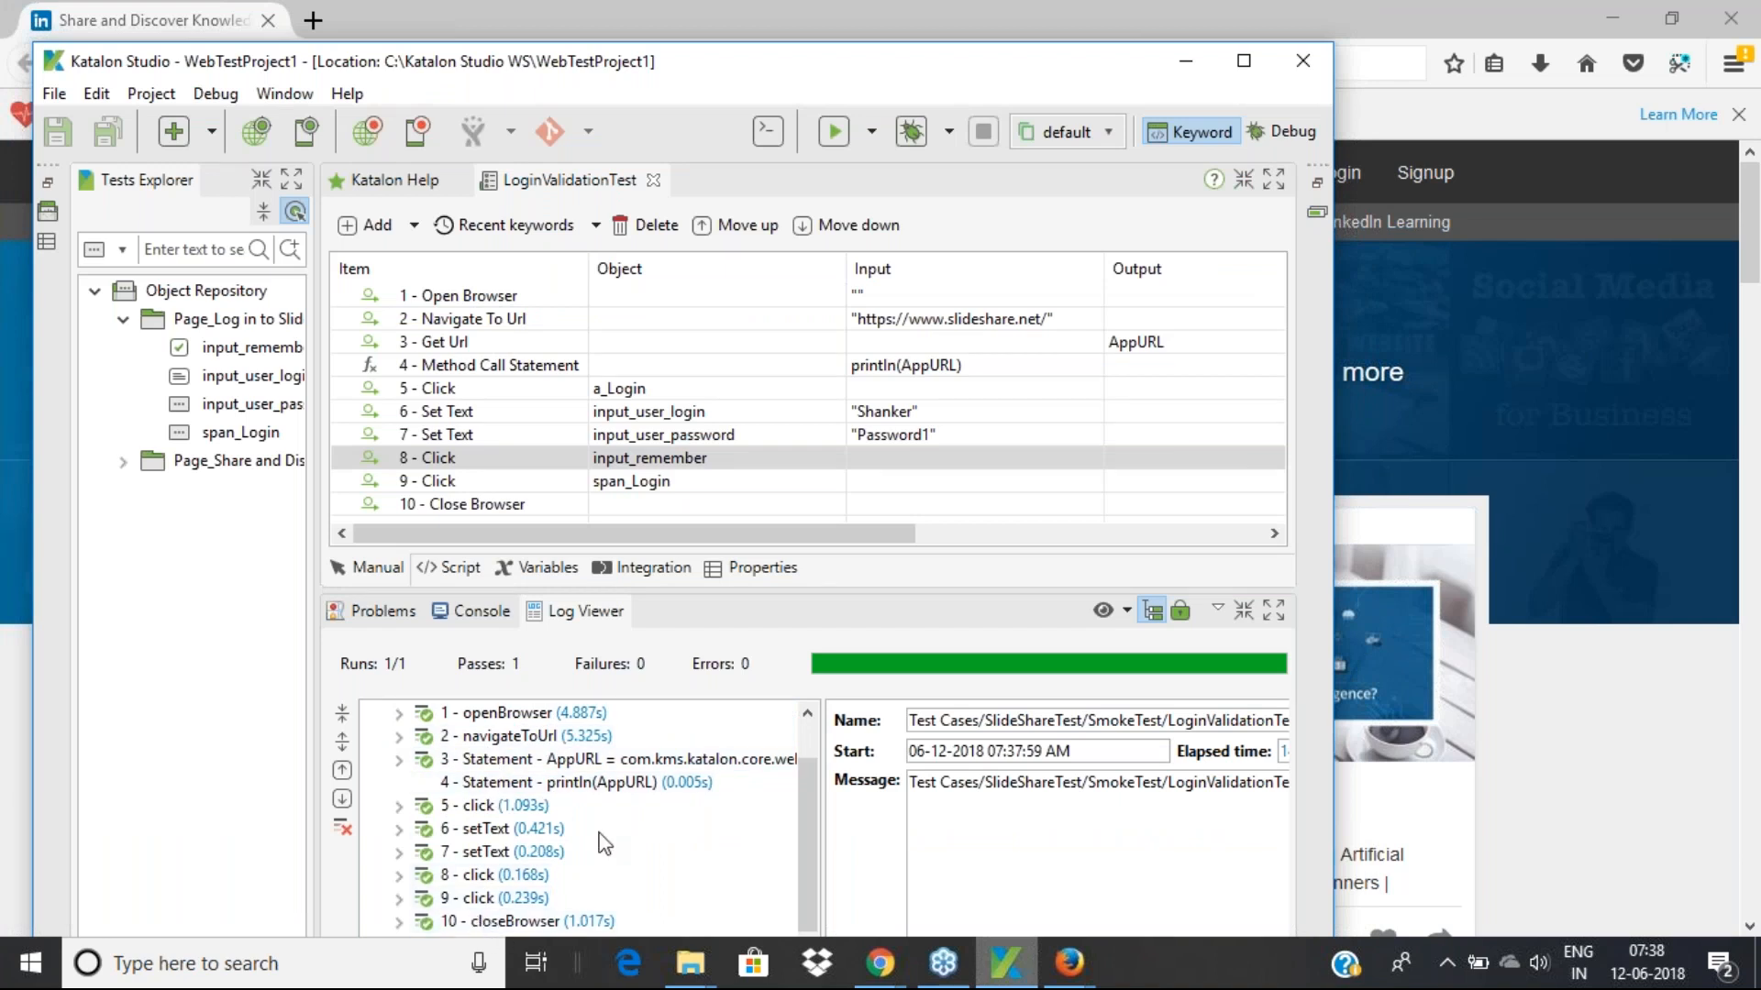
pyautogui.scroll(1, 603, 842)
pyautogui.scroll(-1, 603, 842)
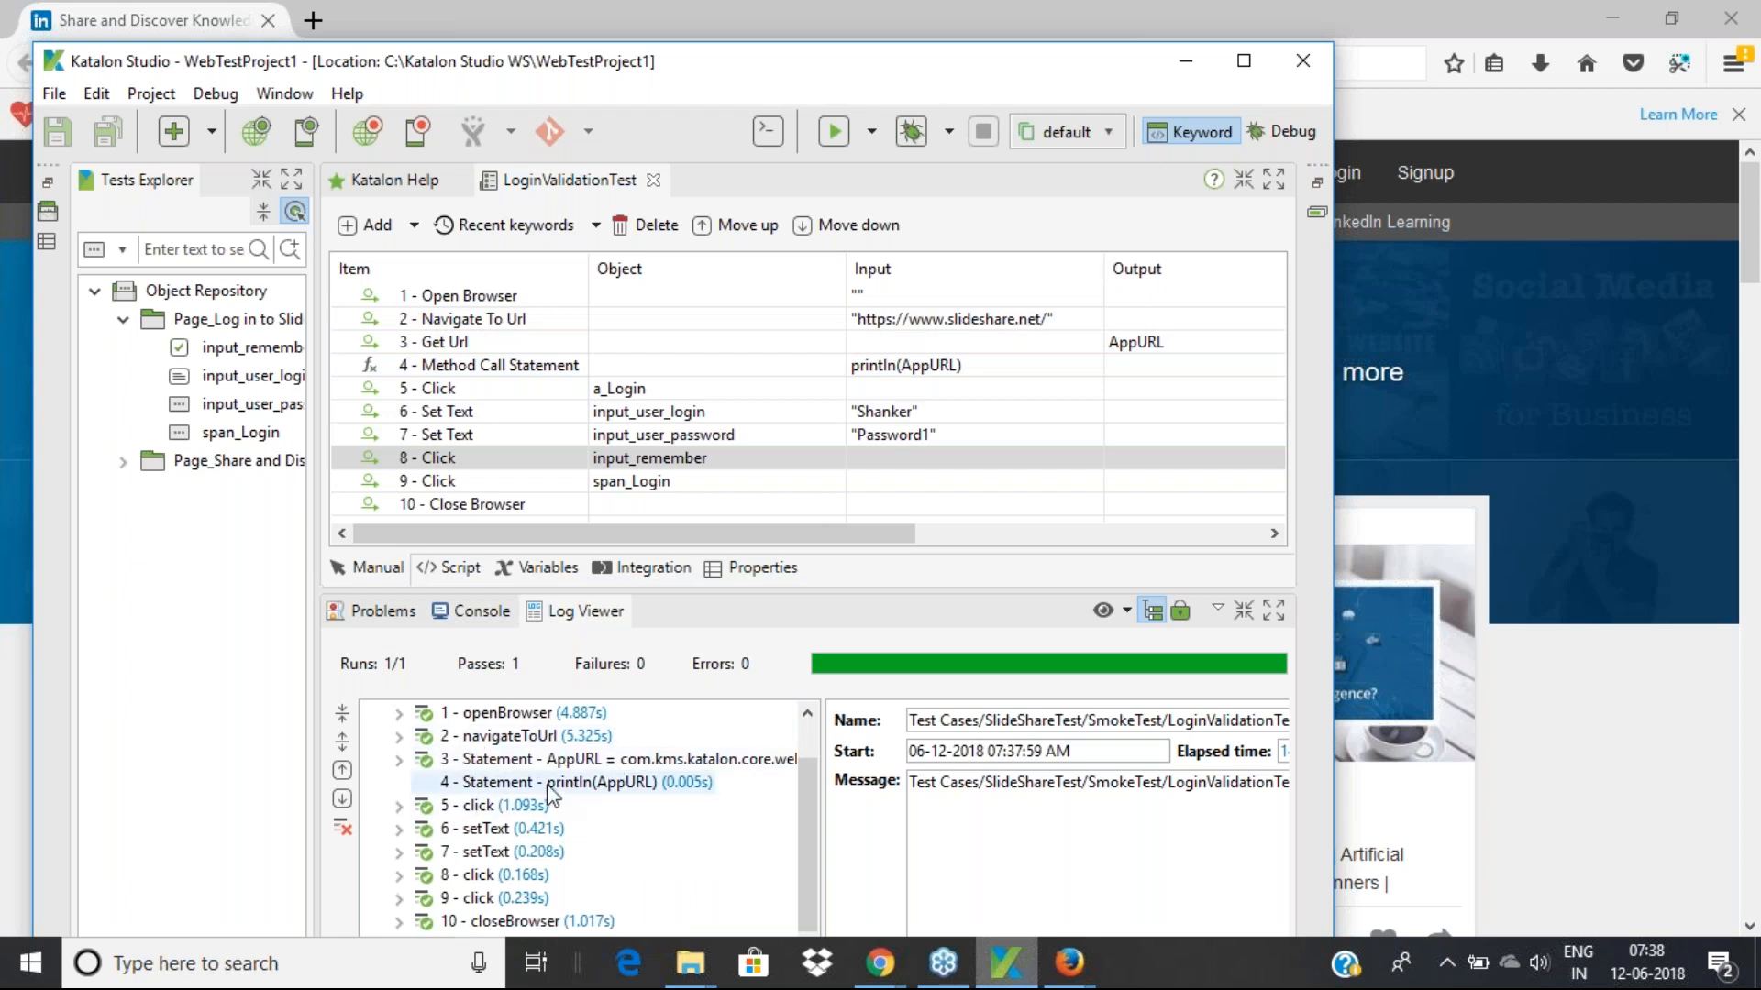
# Show the Console tab and scroll up through the Chrome run's output
pyautogui.click(473, 613)
pyautogui.scroll(1, 535, 803)
pyautogui.scroll(6, 587, 743)
pyautogui.scroll(10, 595, 738)
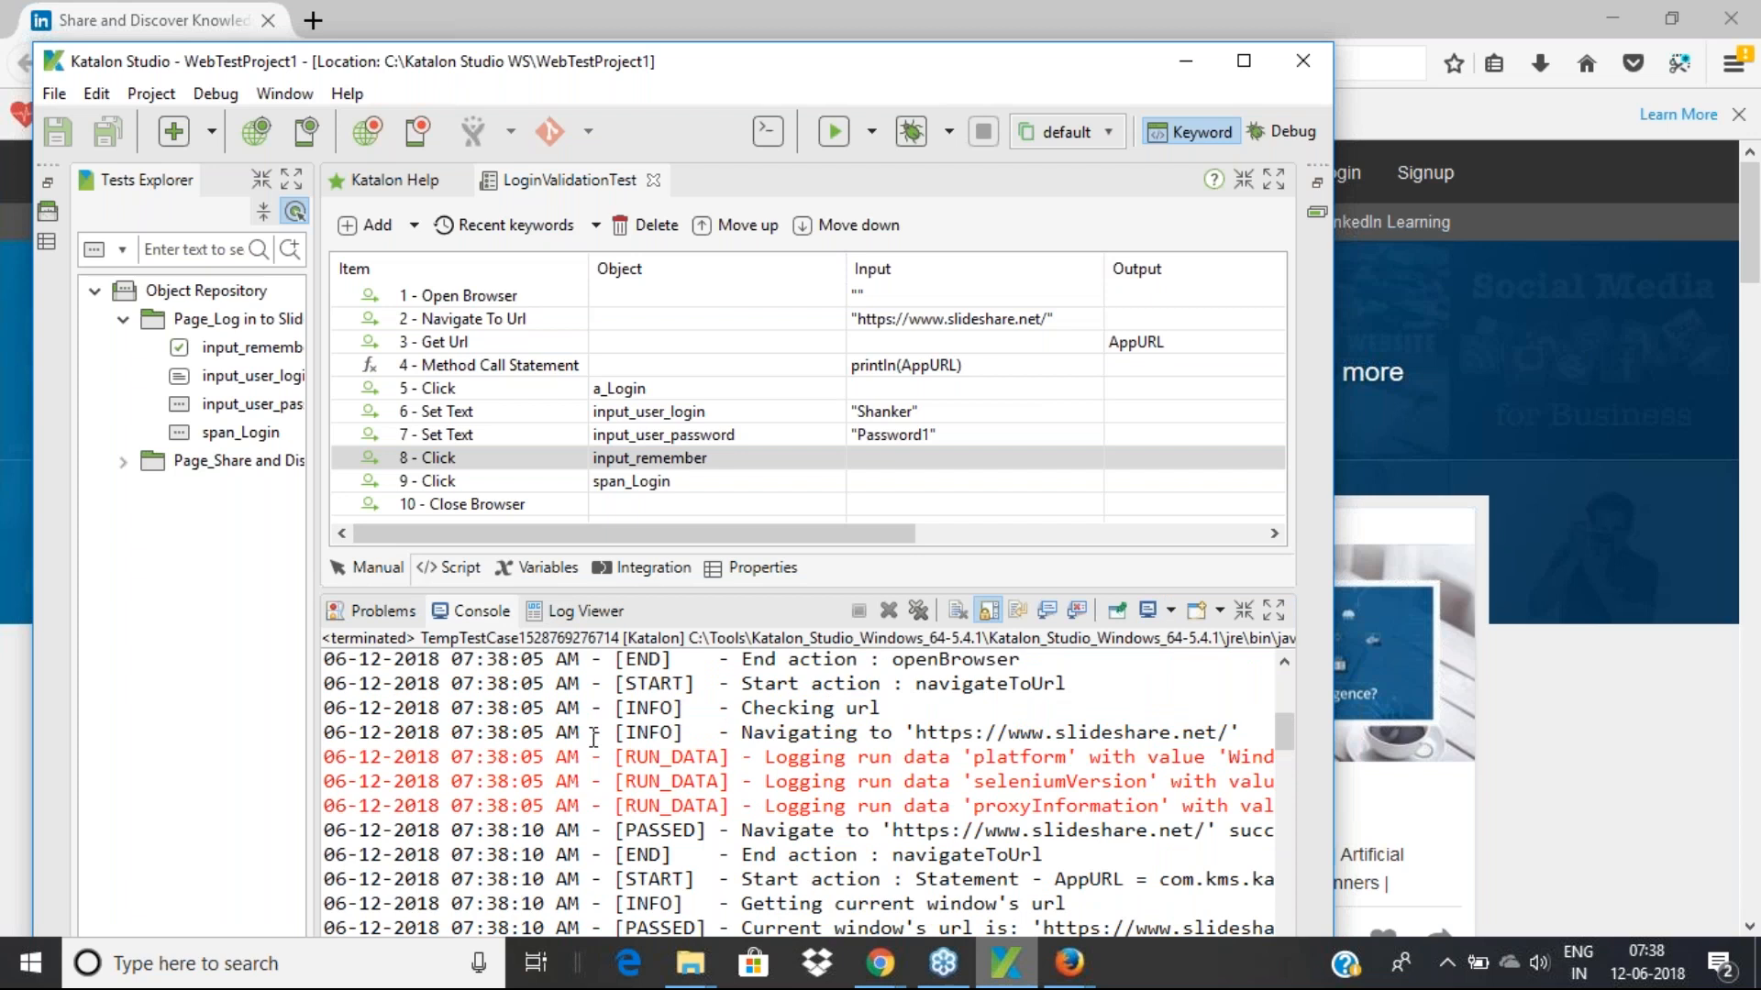
pyautogui.scroll(-2, 594, 737)
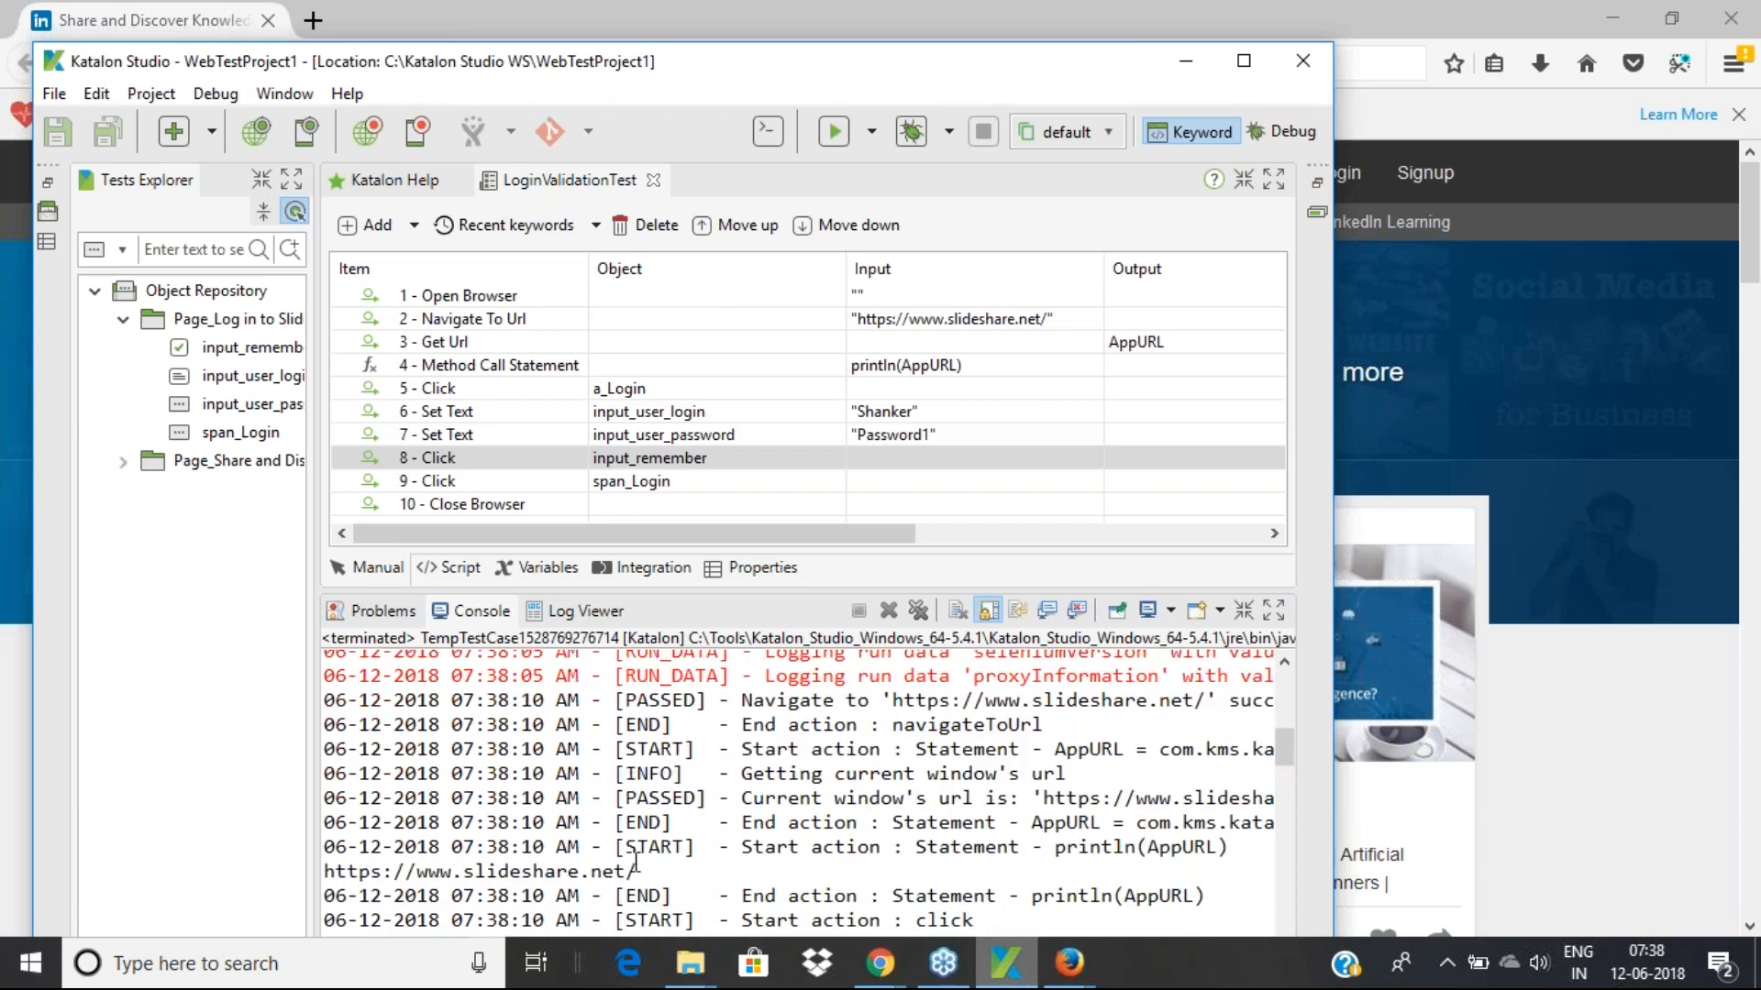
pyautogui.moveTo(641, 871); pyautogui.dragTo(323, 870)
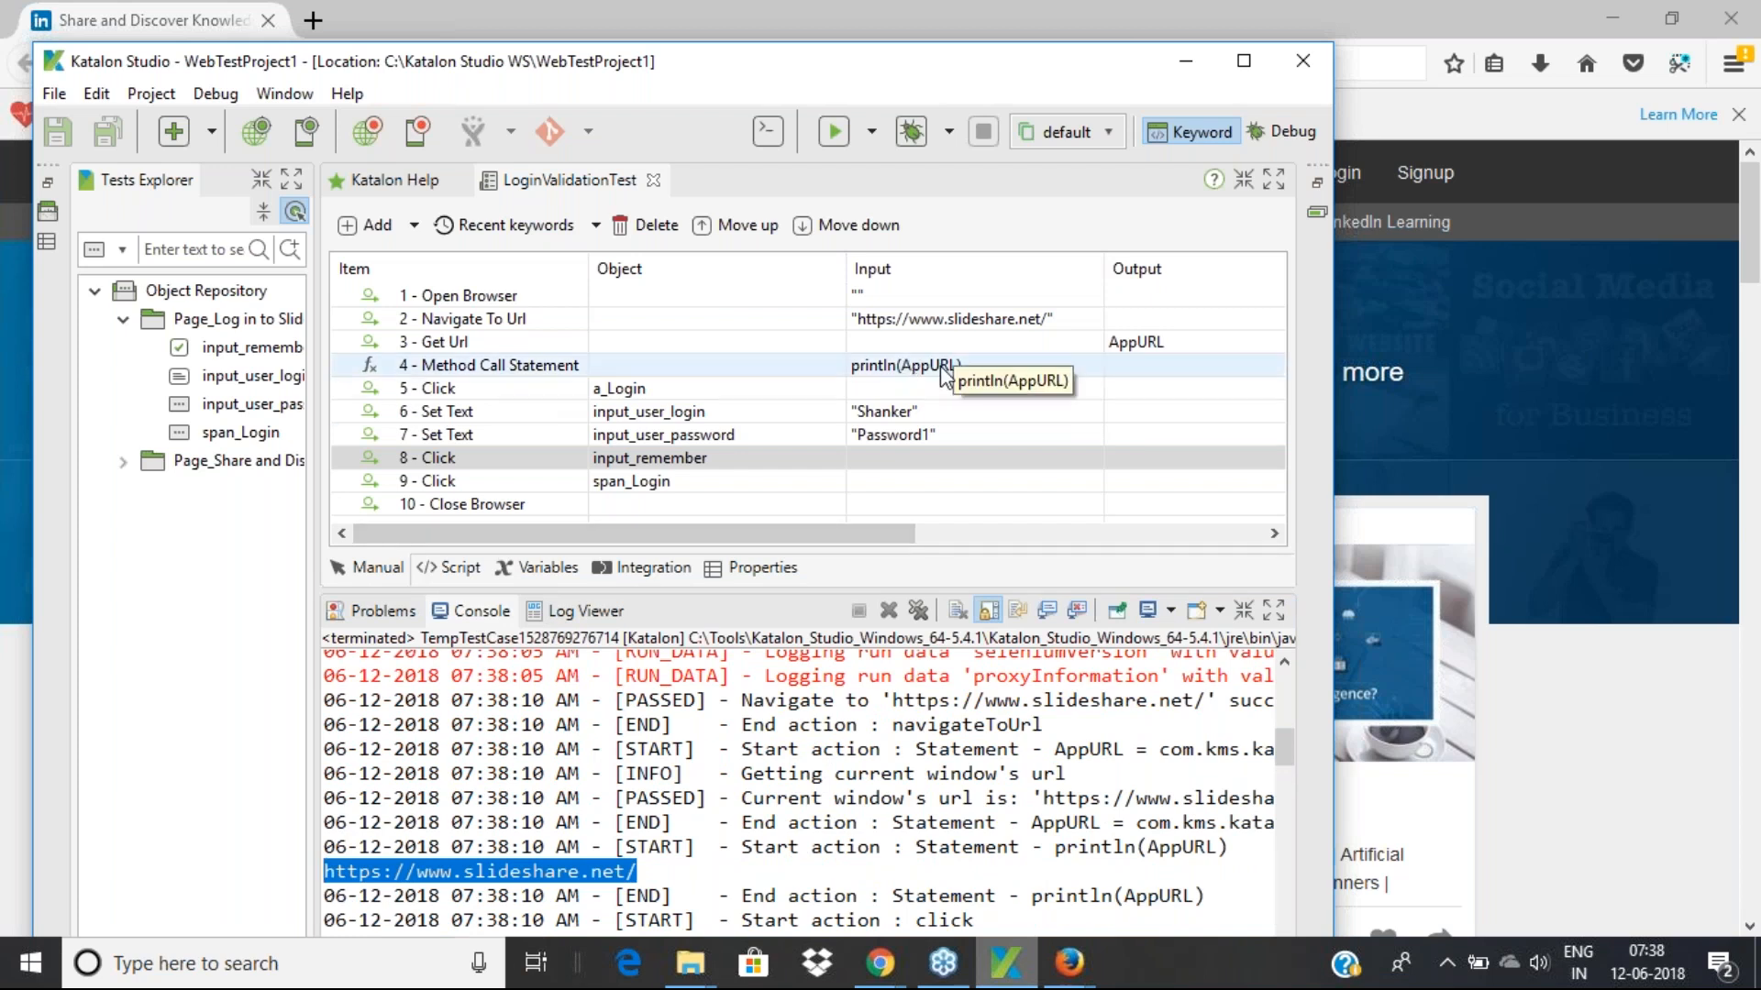
pyautogui.click(654, 869)
pyautogui.moveTo(654, 869); pyautogui.dragTo(322, 870)
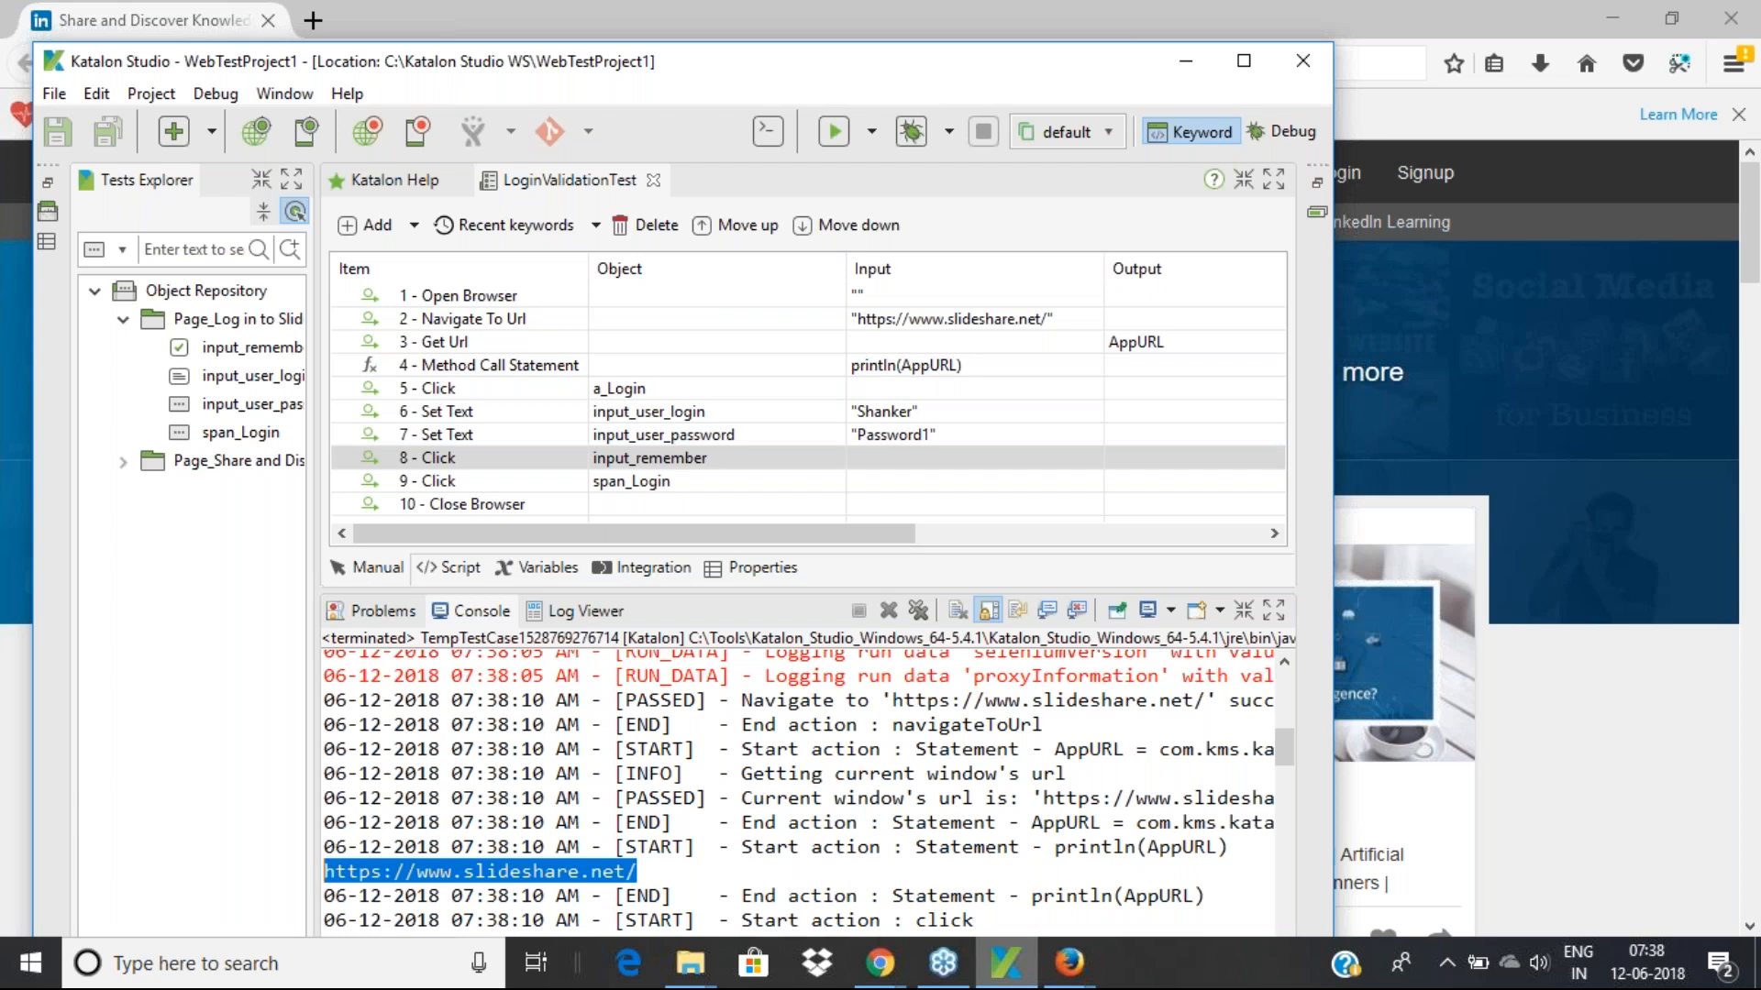
pyautogui.scroll(-1, 725, 804)
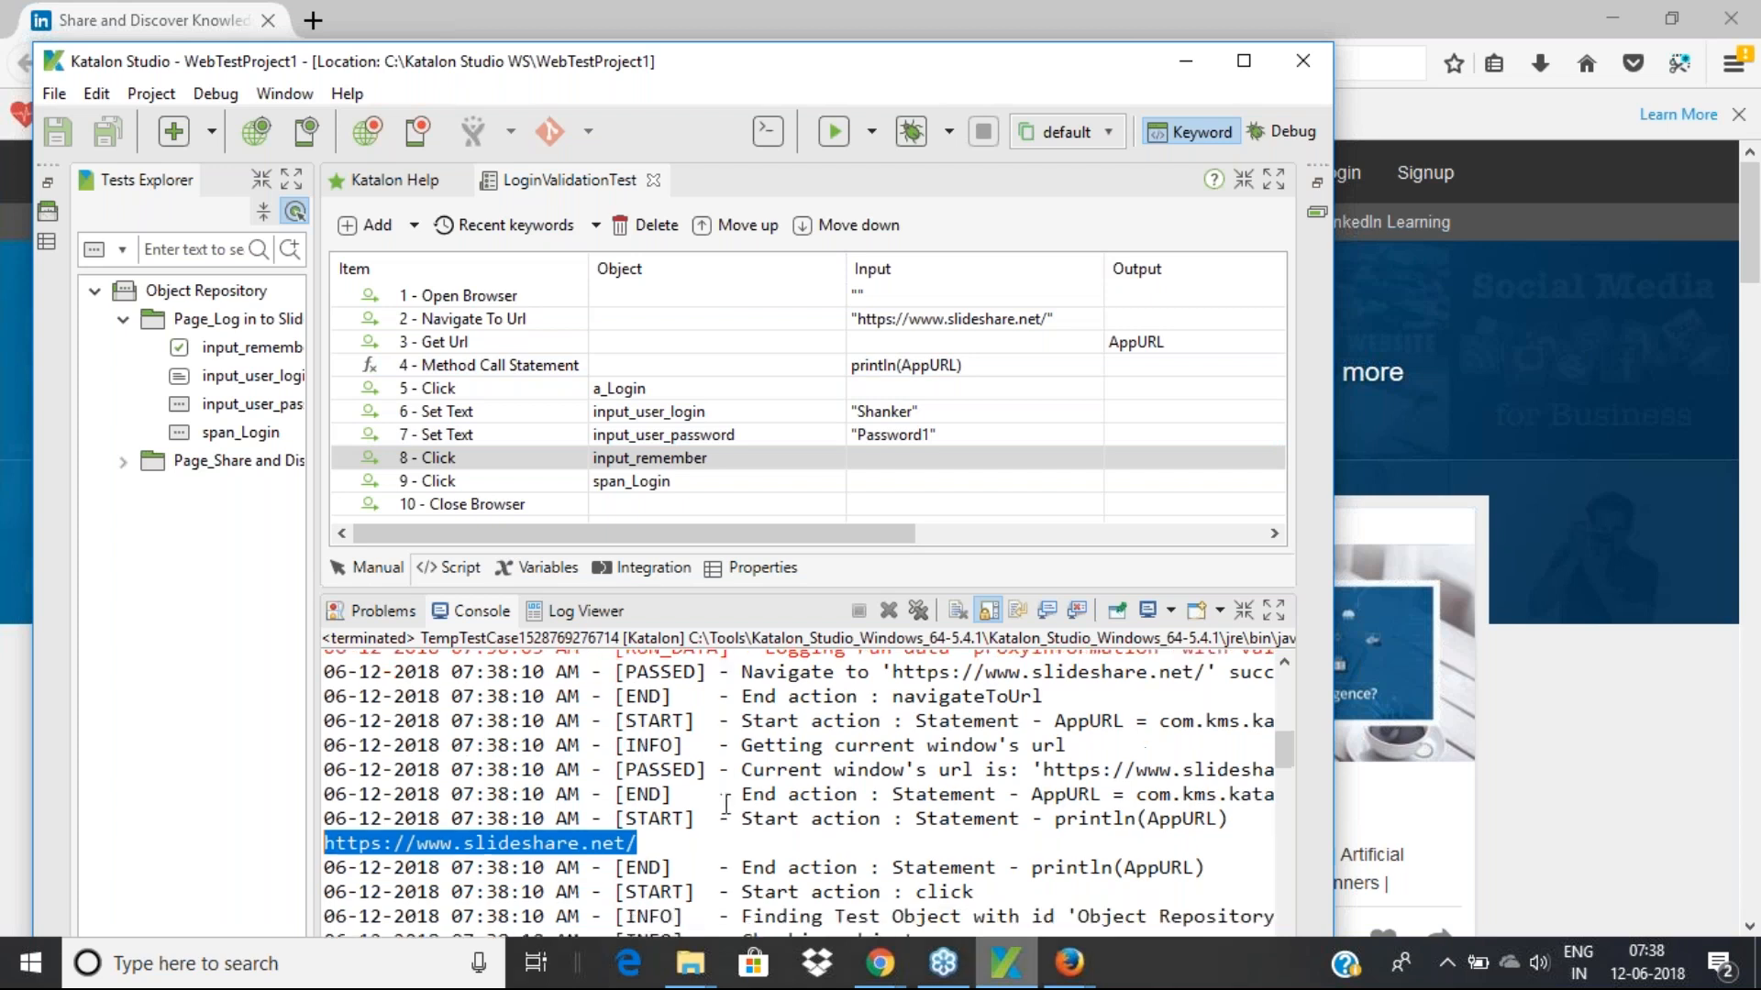
pyautogui.scroll(-3, 725, 804)
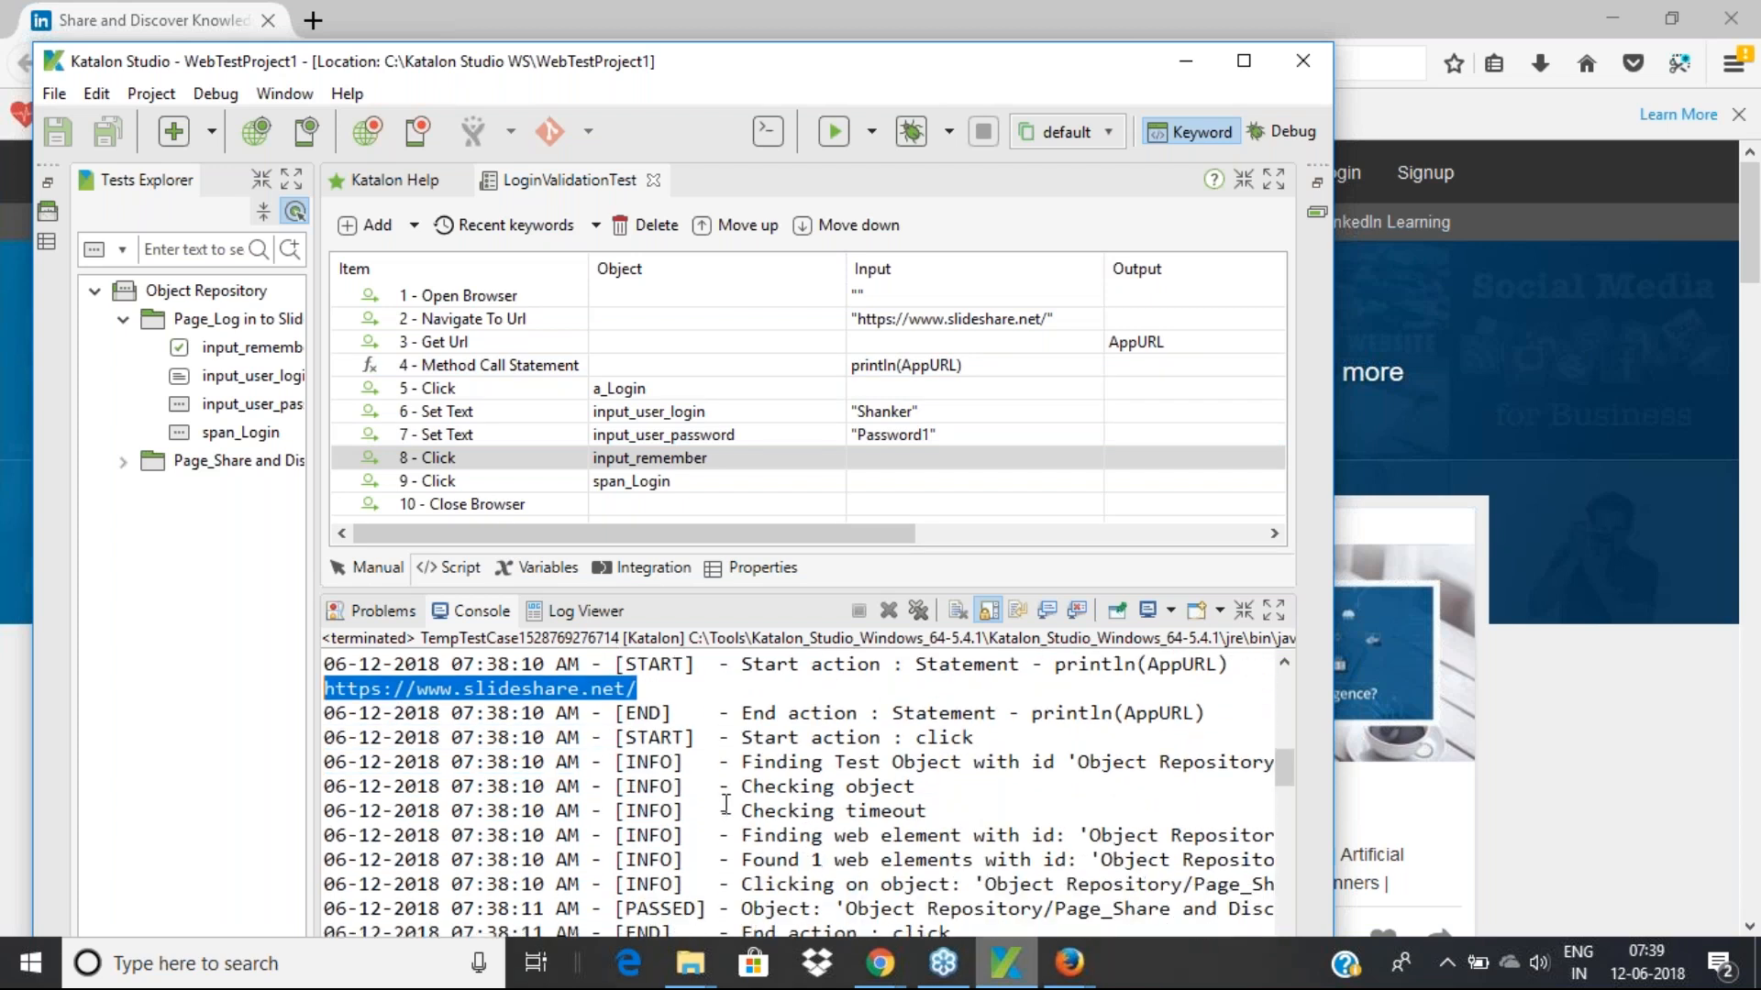
pyautogui.scroll(1, 726, 804)
pyautogui.scroll(10, 726, 804)
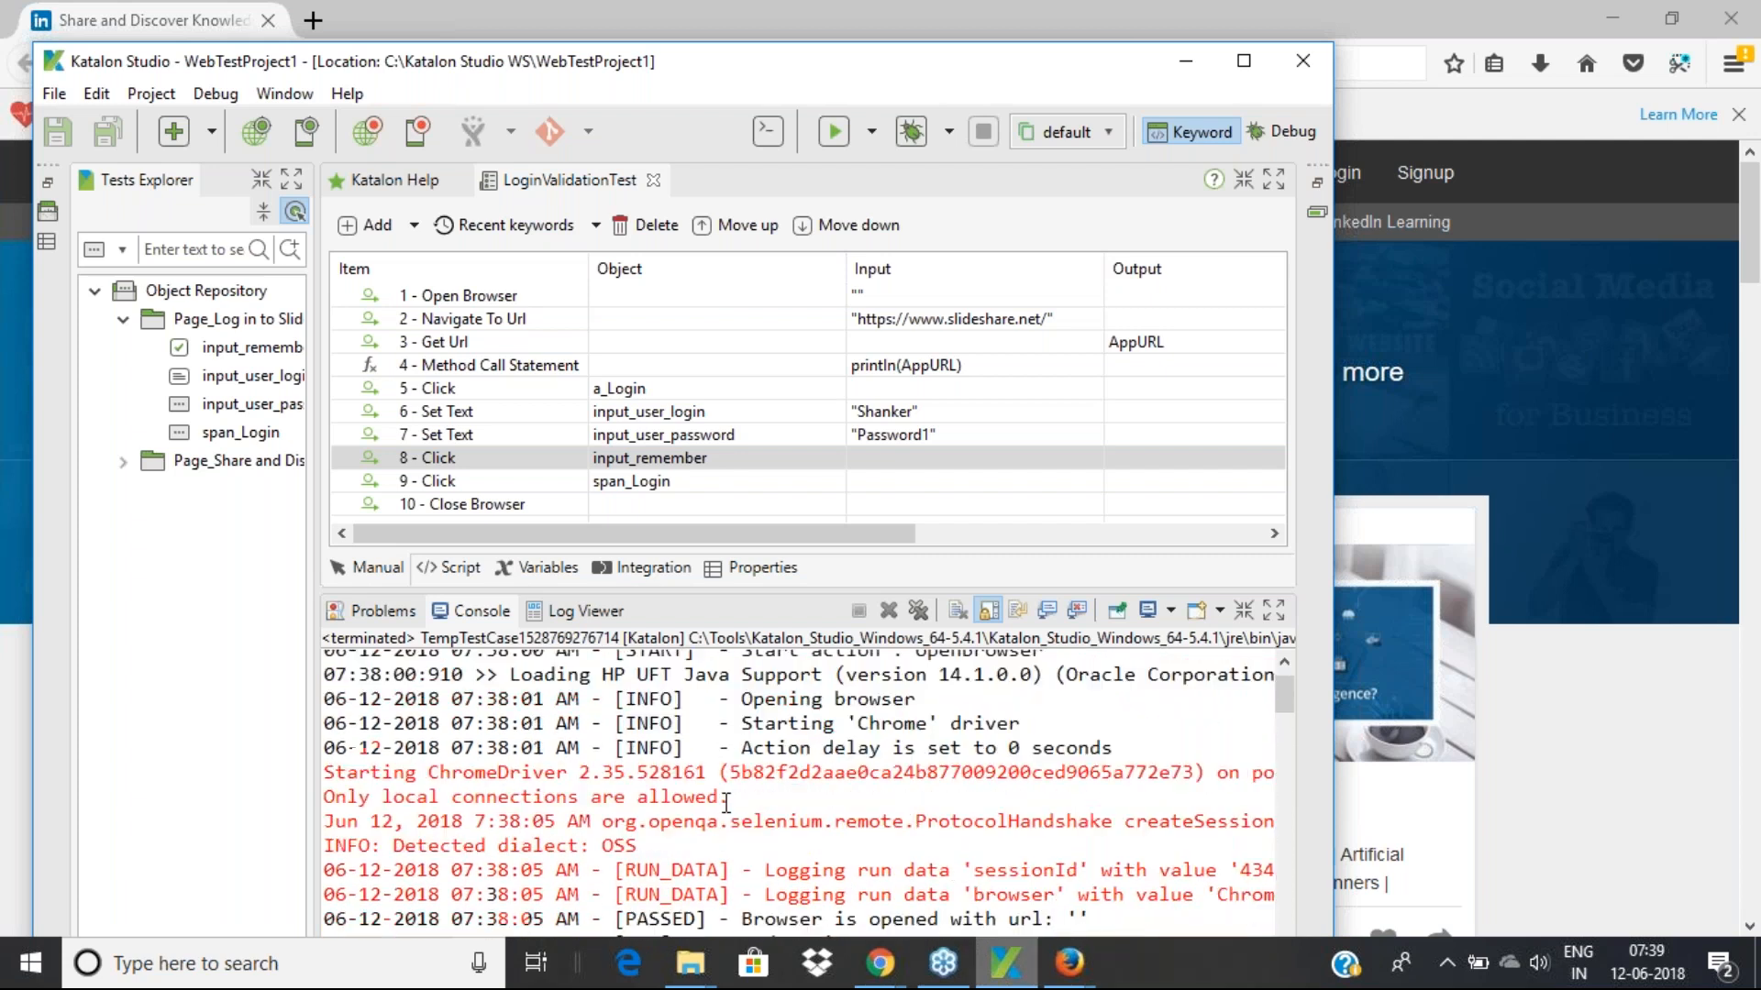
pyautogui.scroll(-2, 652, 789)
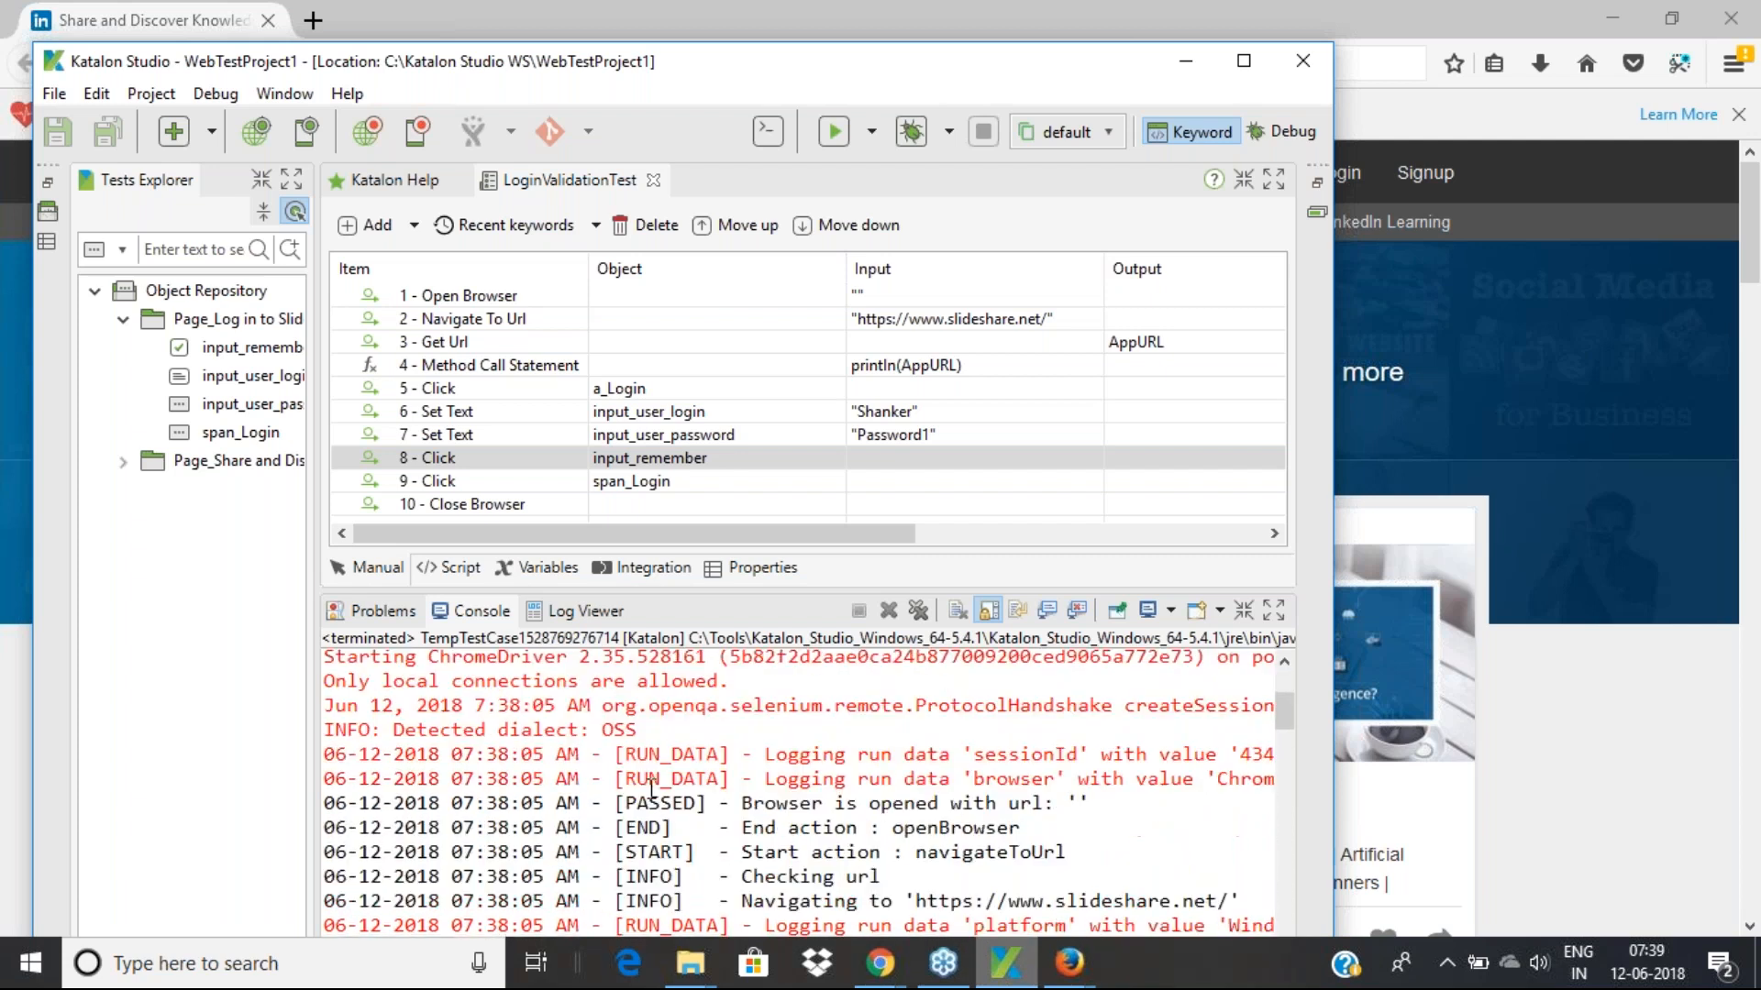
pyautogui.scroll(-1, 652, 789)
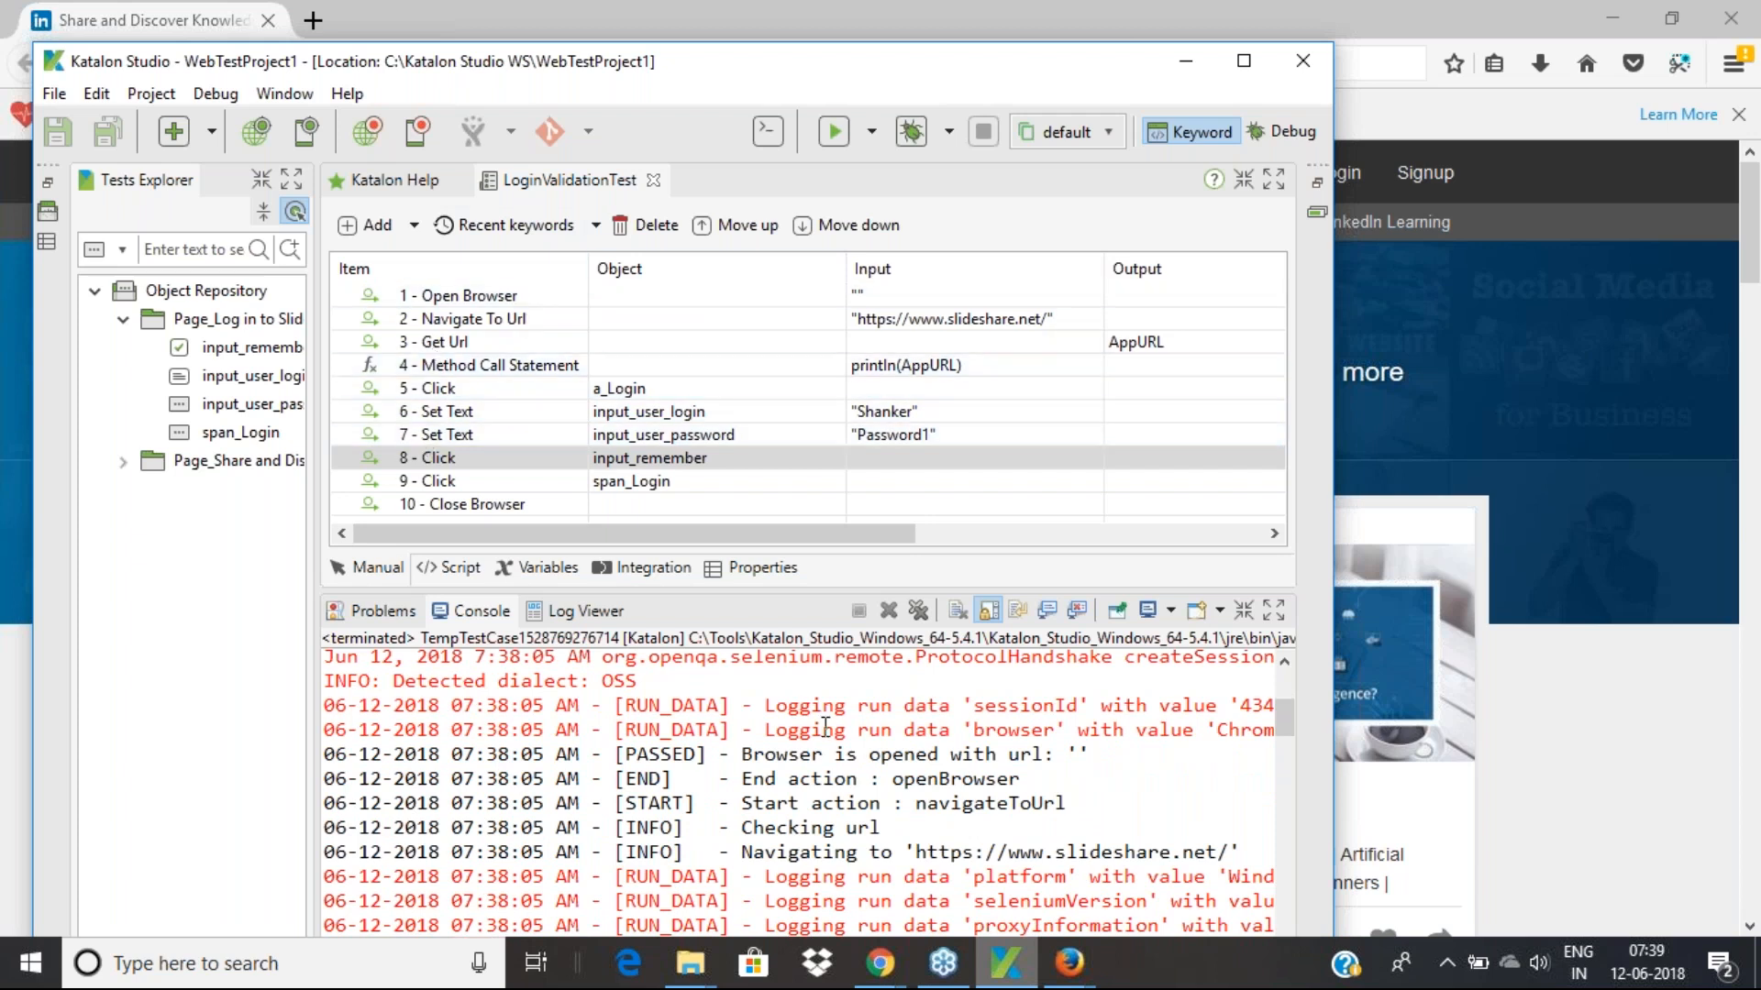
# Select the six Agenda bullets in the Google Slides deck, then return to Katalon
pyautogui.click(884, 965)
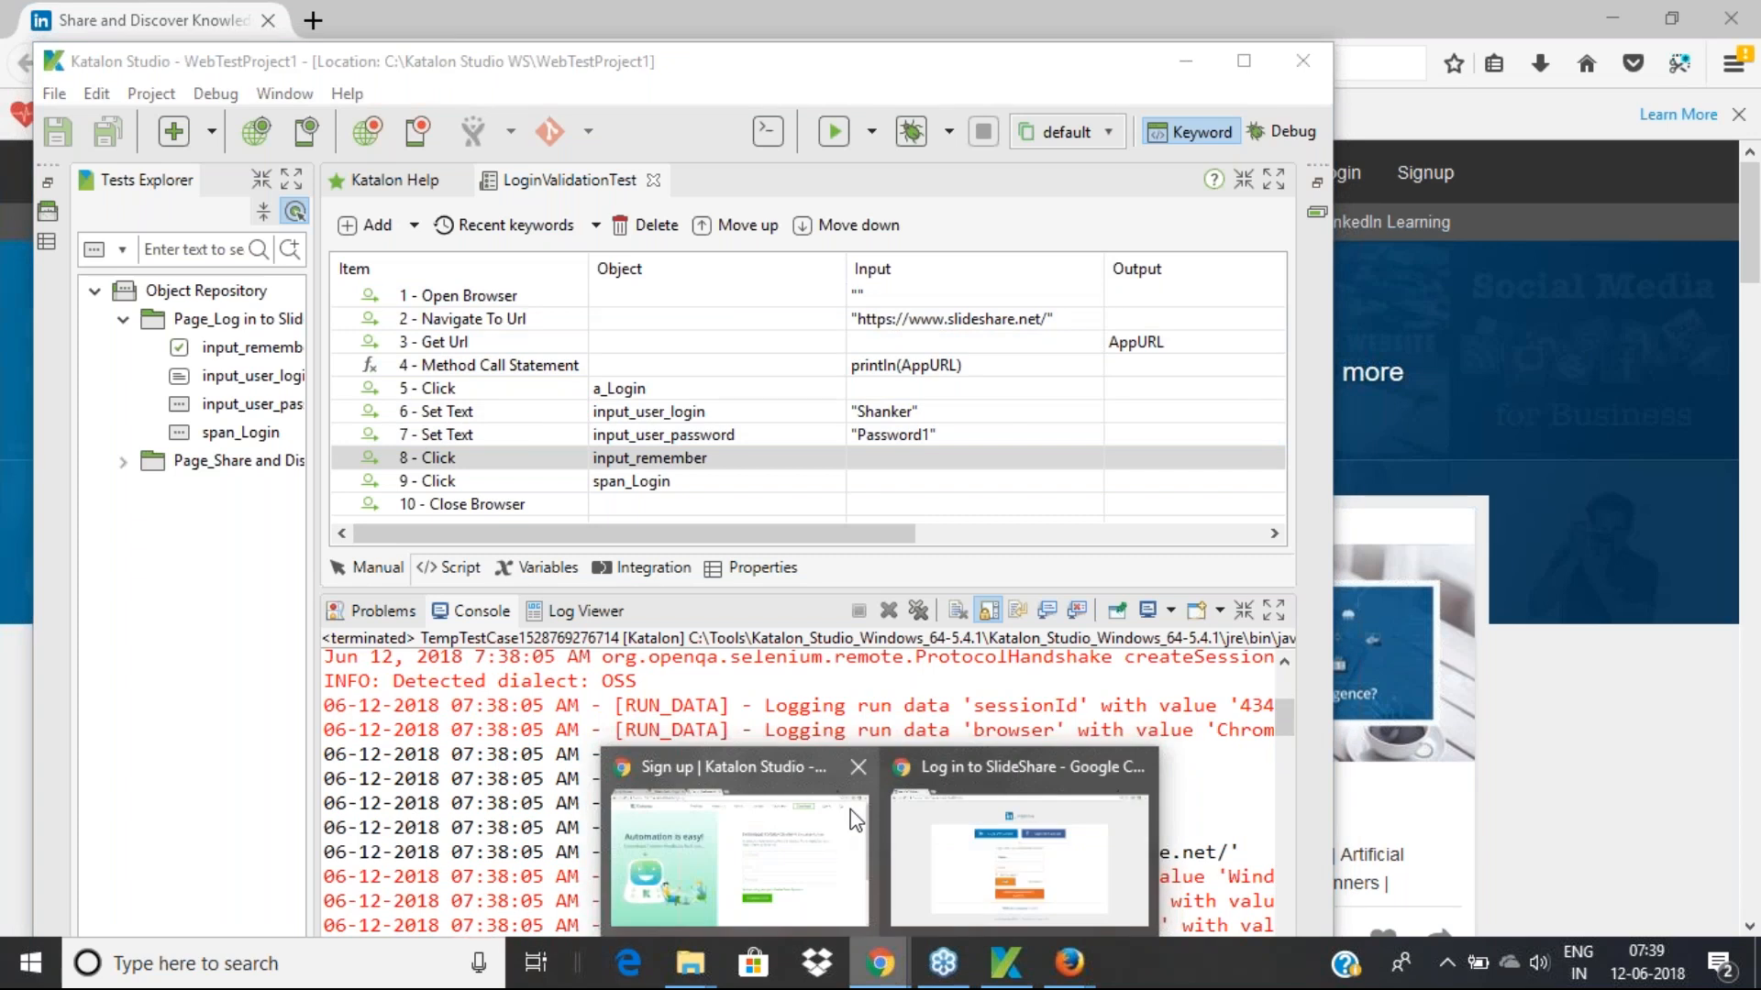
pyautogui.click(803, 871)
pyautogui.click(382, 11)
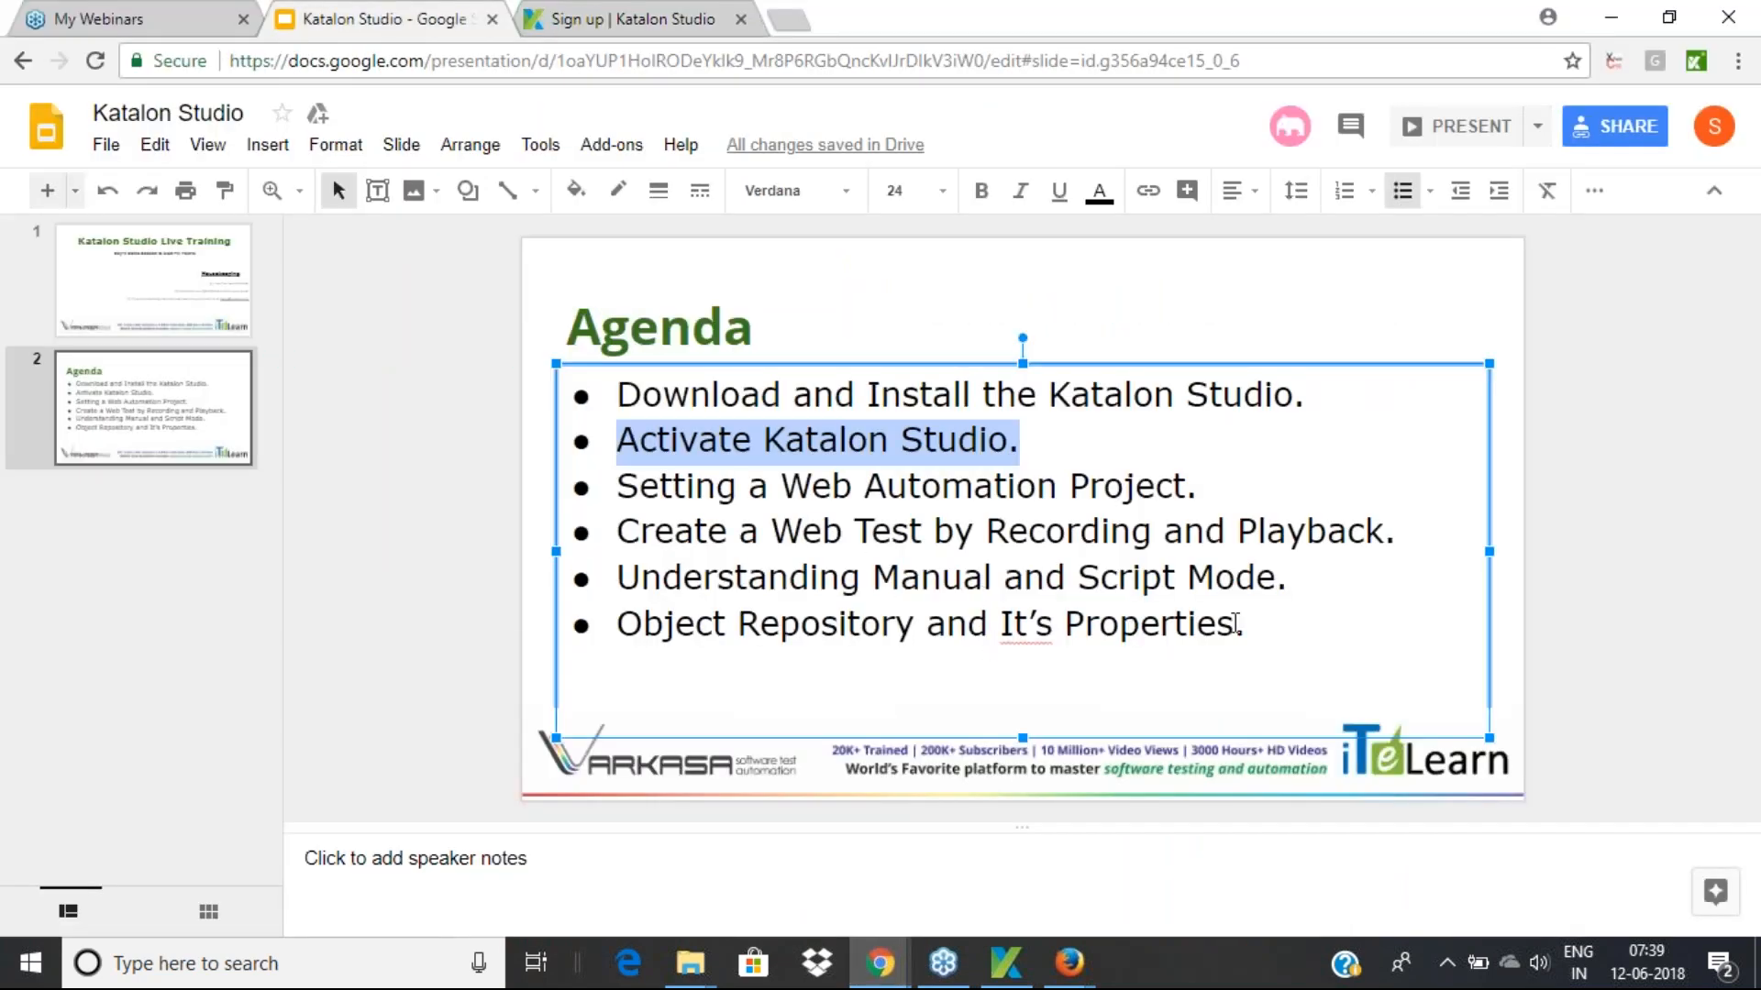
pyautogui.moveTo(1279, 615); pyautogui.dragTo(609, 418)
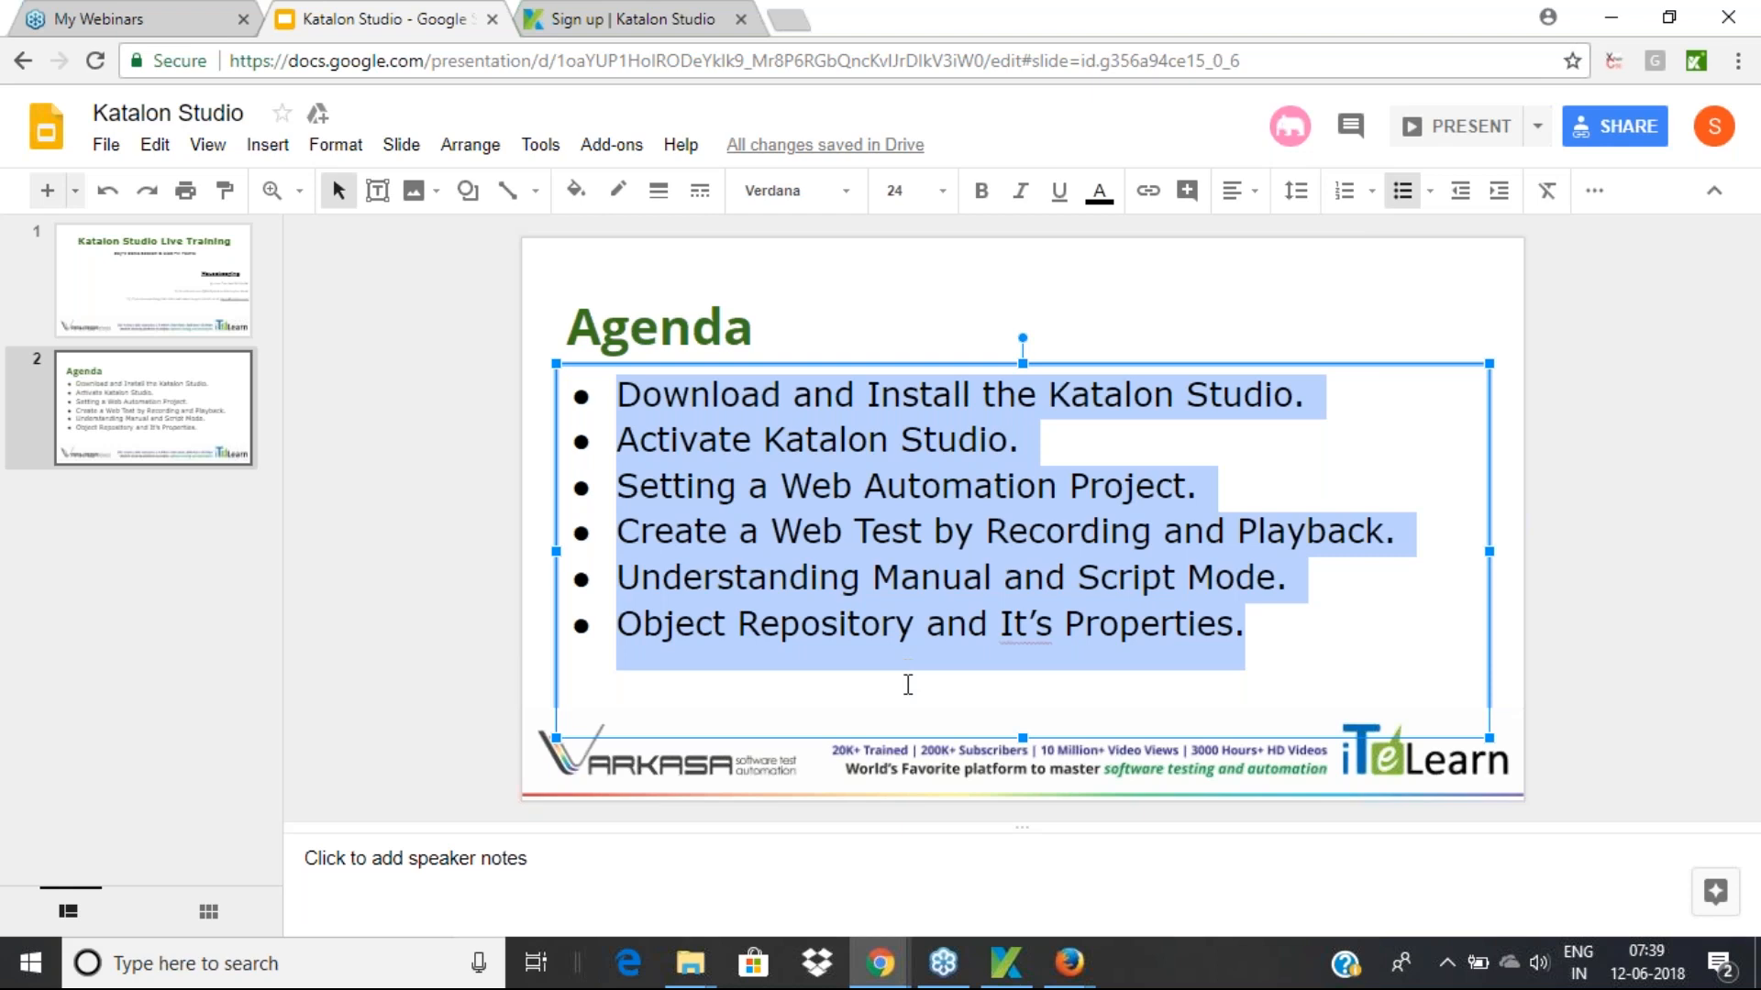
pyautogui.click(1005, 964)
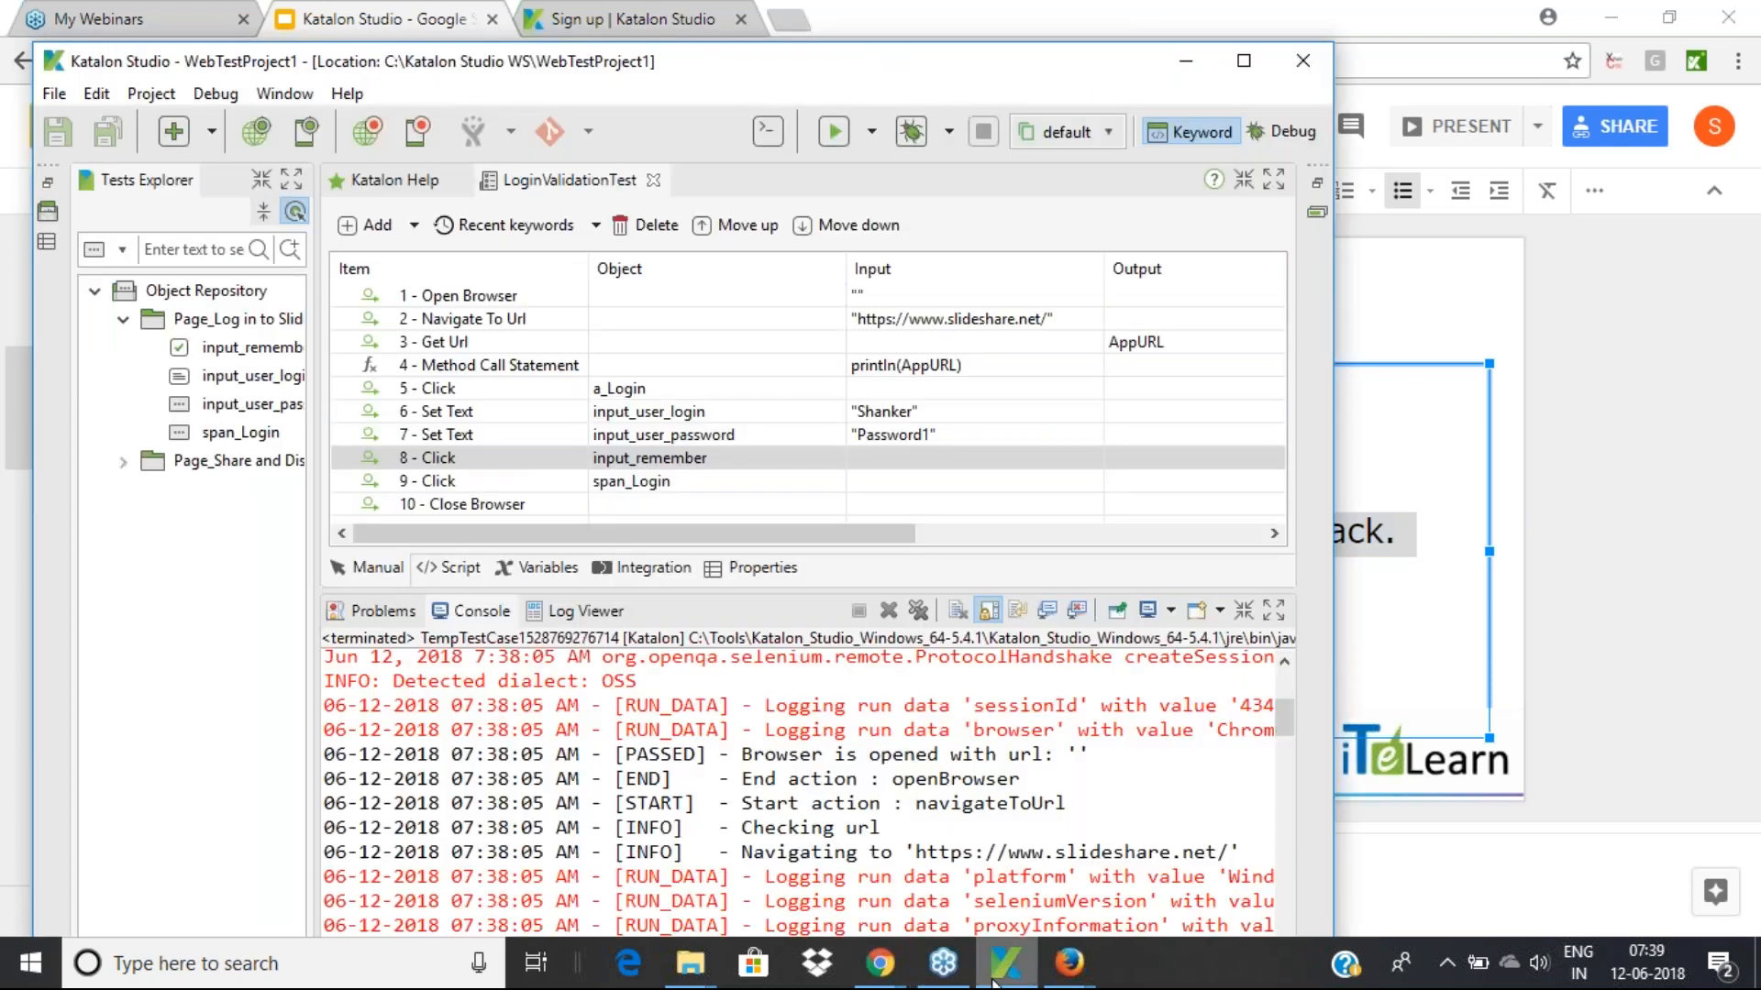
# Show LoginValidationTest's Groovy script and scroll through its WebUI calls to WebUI.closeBrowser()
pyautogui.click(446, 569)
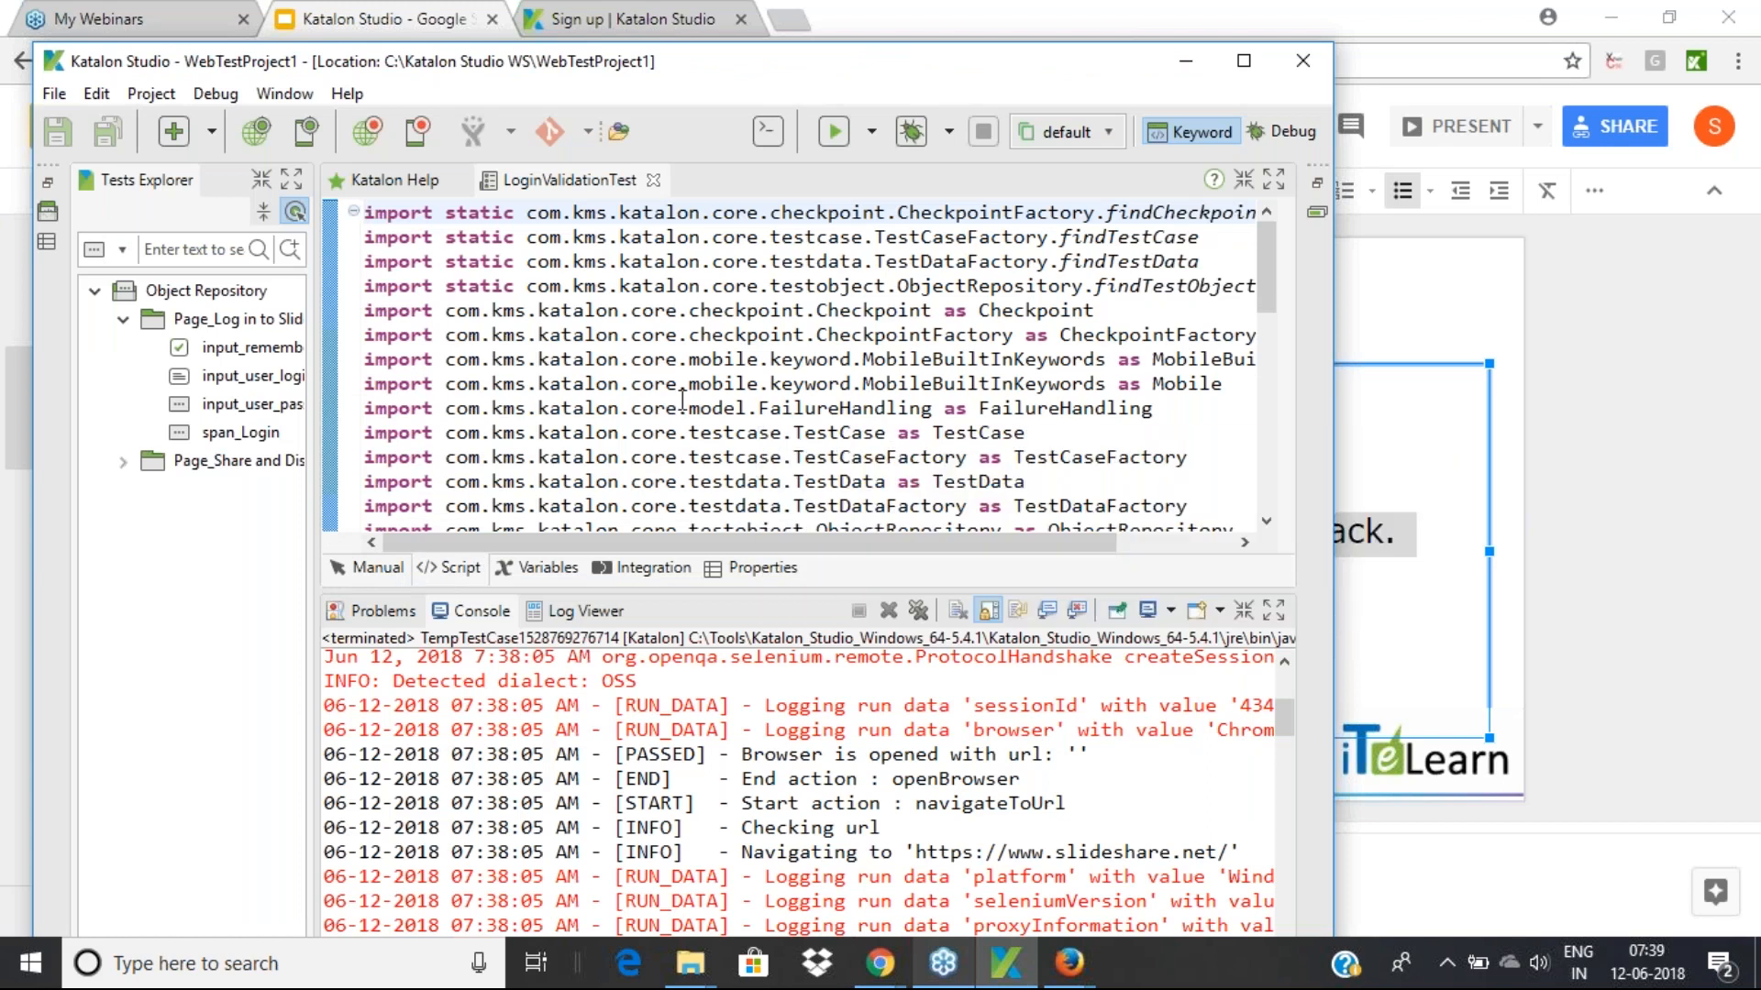
pyautogui.scroll(-6, 681, 401)
pyautogui.scroll(-3, 682, 400)
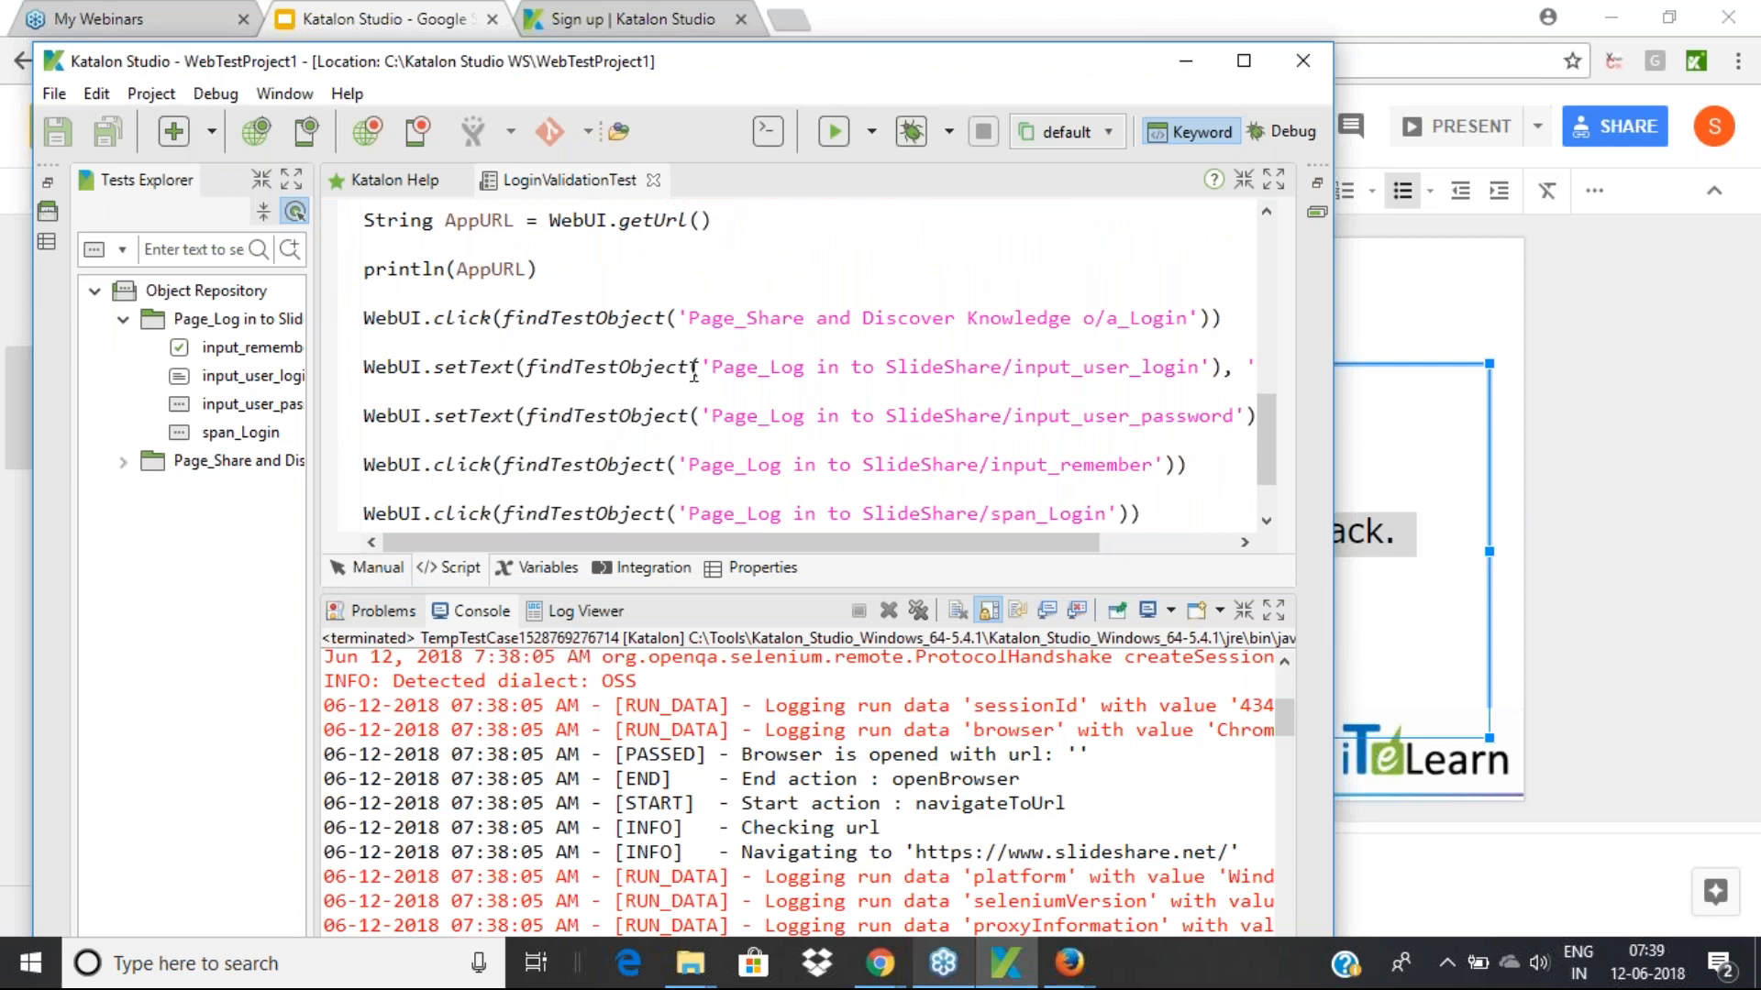
pyautogui.scroll(-1, 694, 376)
pyautogui.scroll(-1, 694, 372)
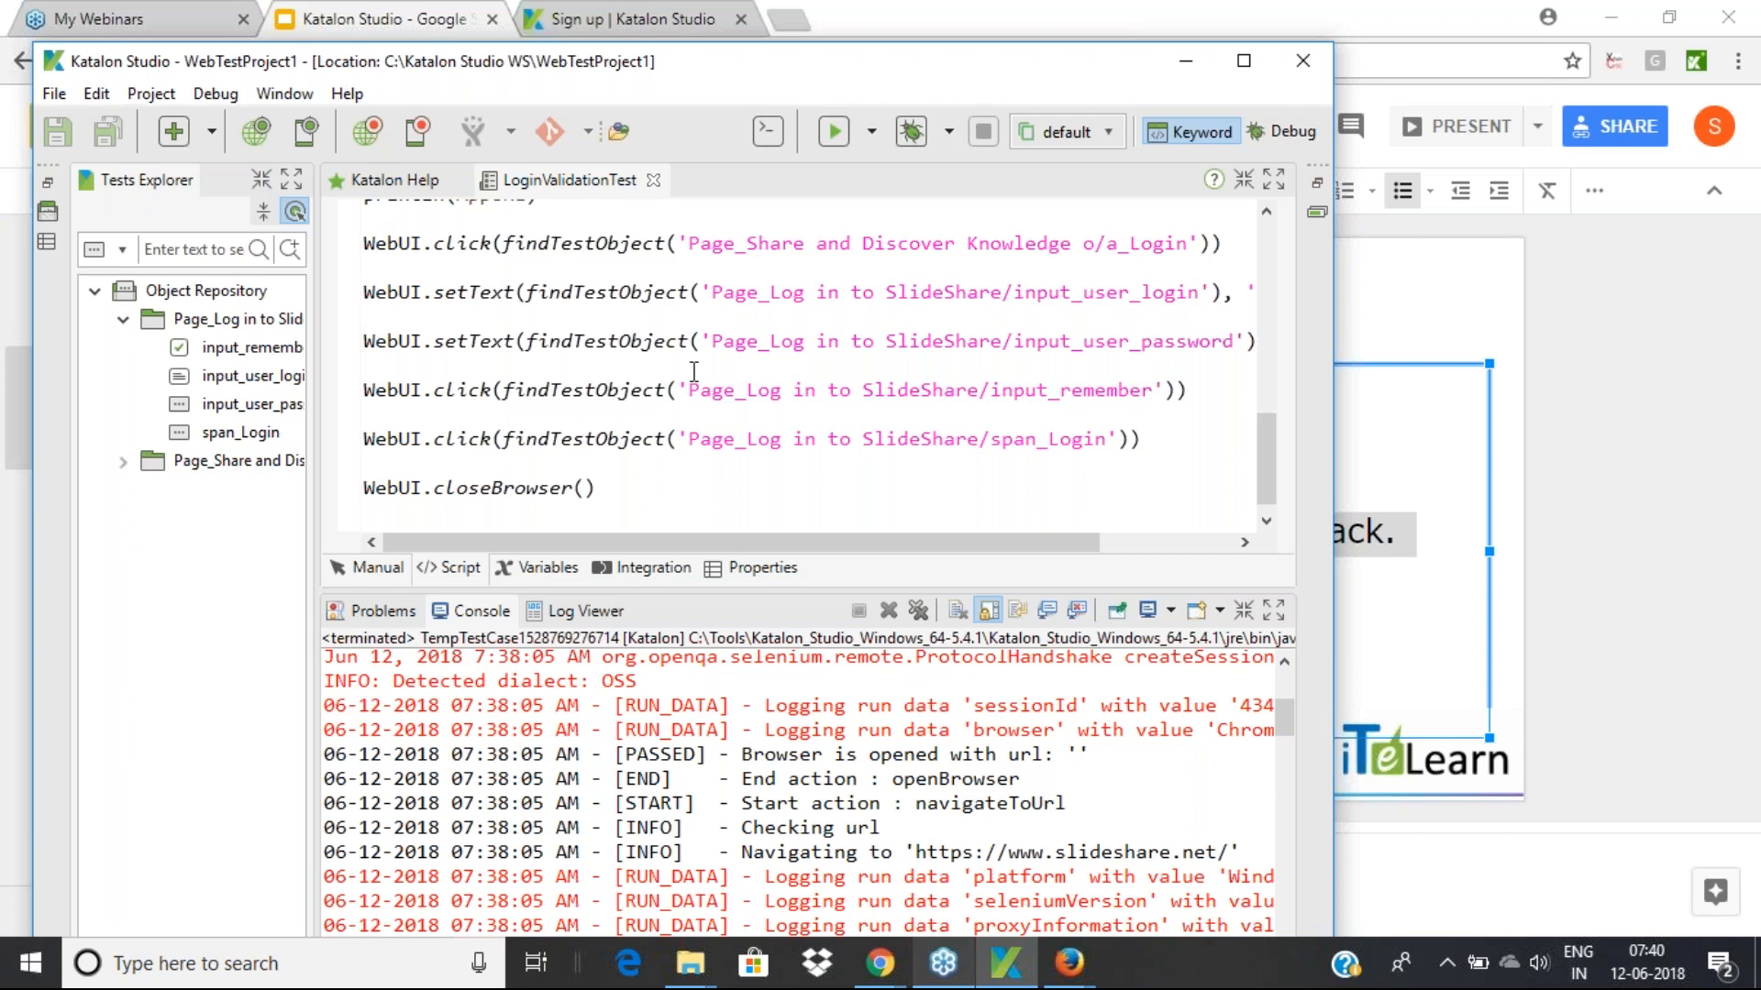
pyautogui.click(152, 94)
pyautogui.moveTo(55, 99)
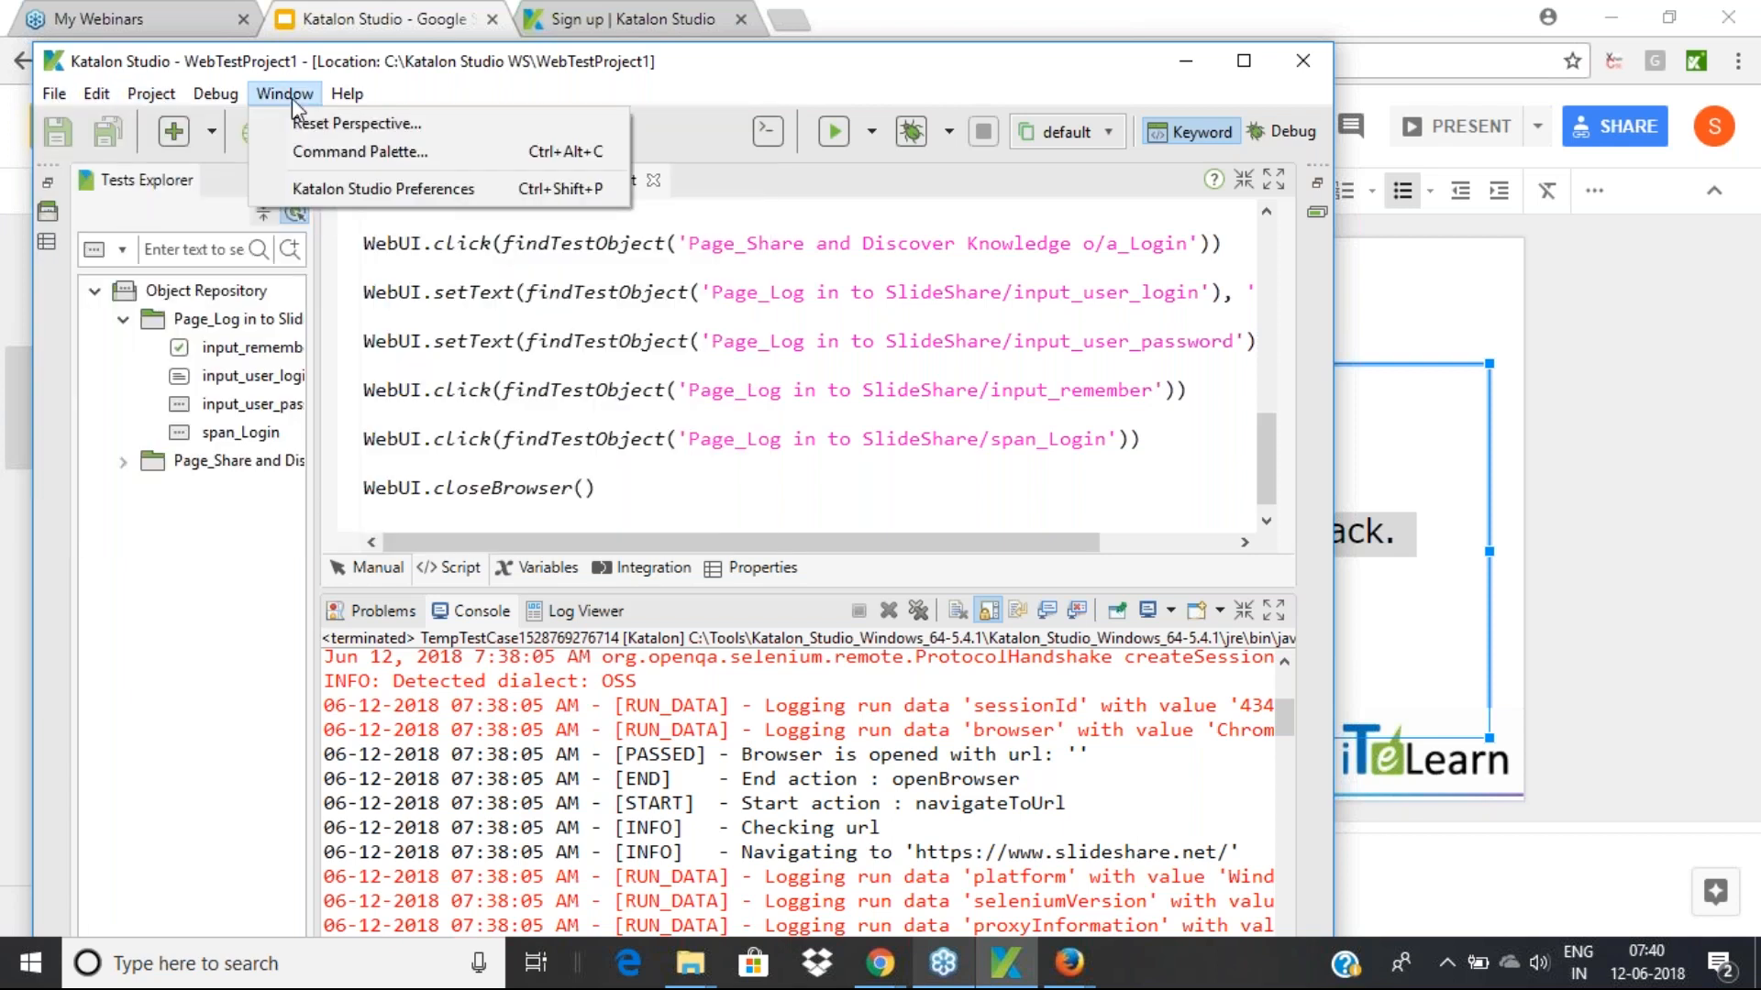
pyautogui.moveTo(220, 108)
pyautogui.moveTo(348, 103)
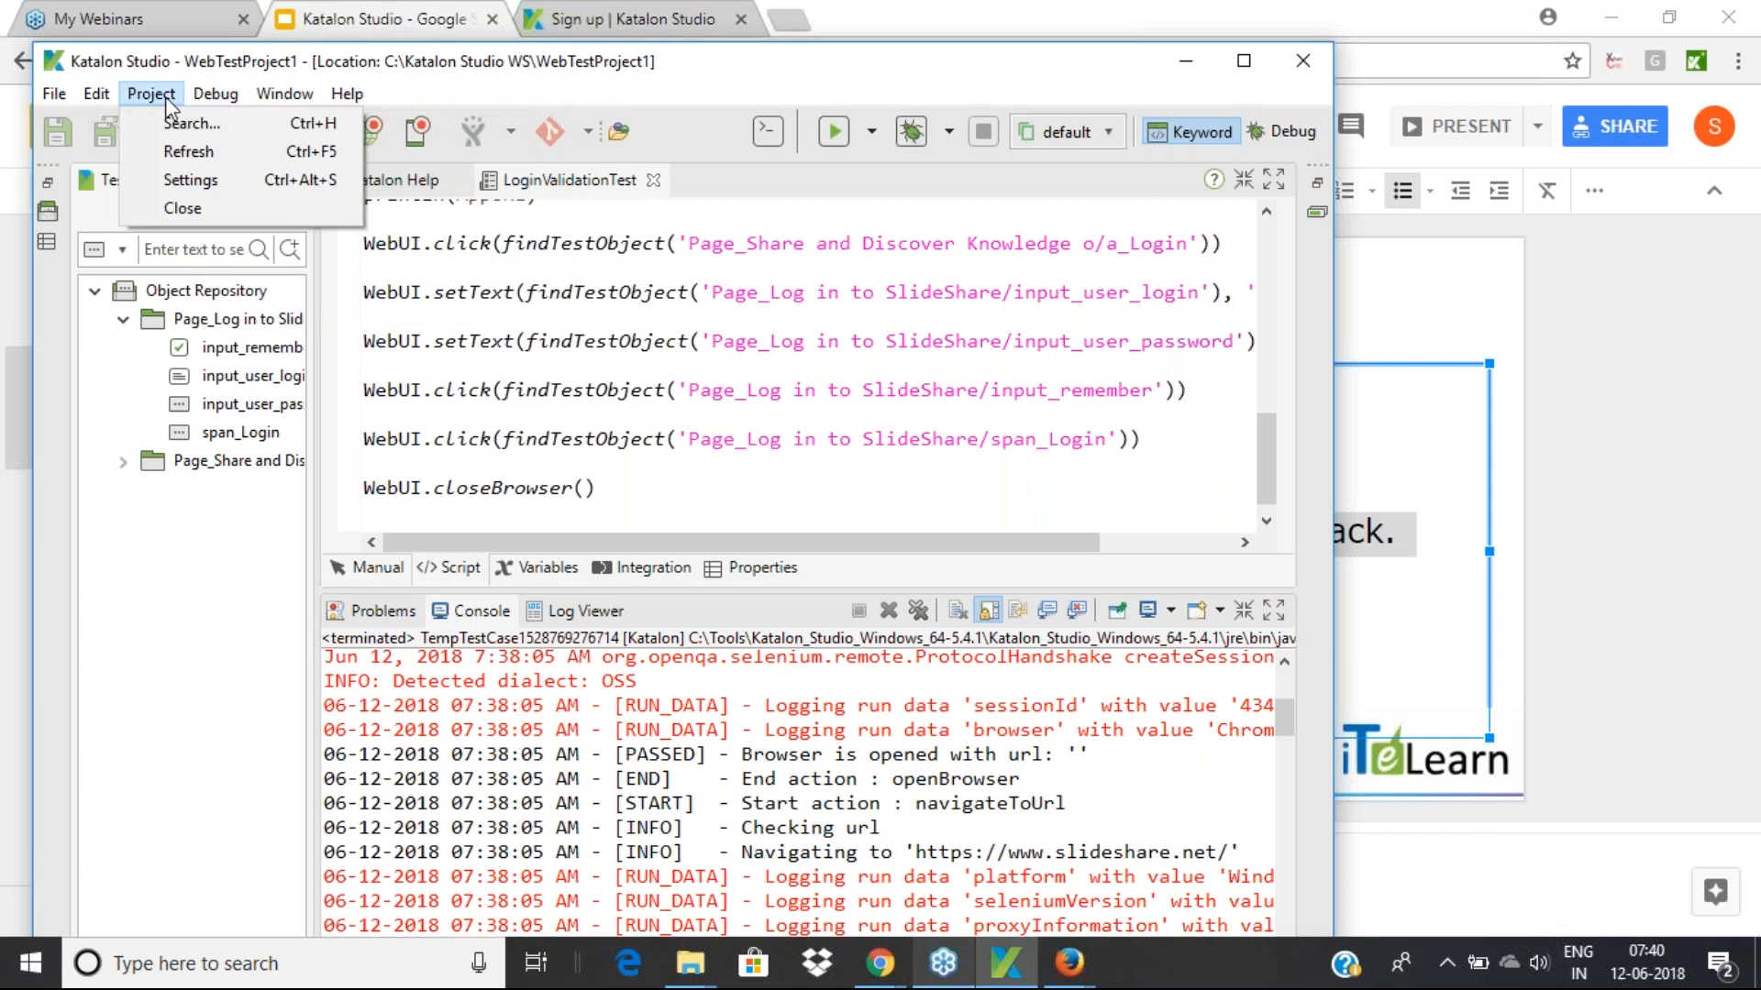
pyautogui.click(906, 376)
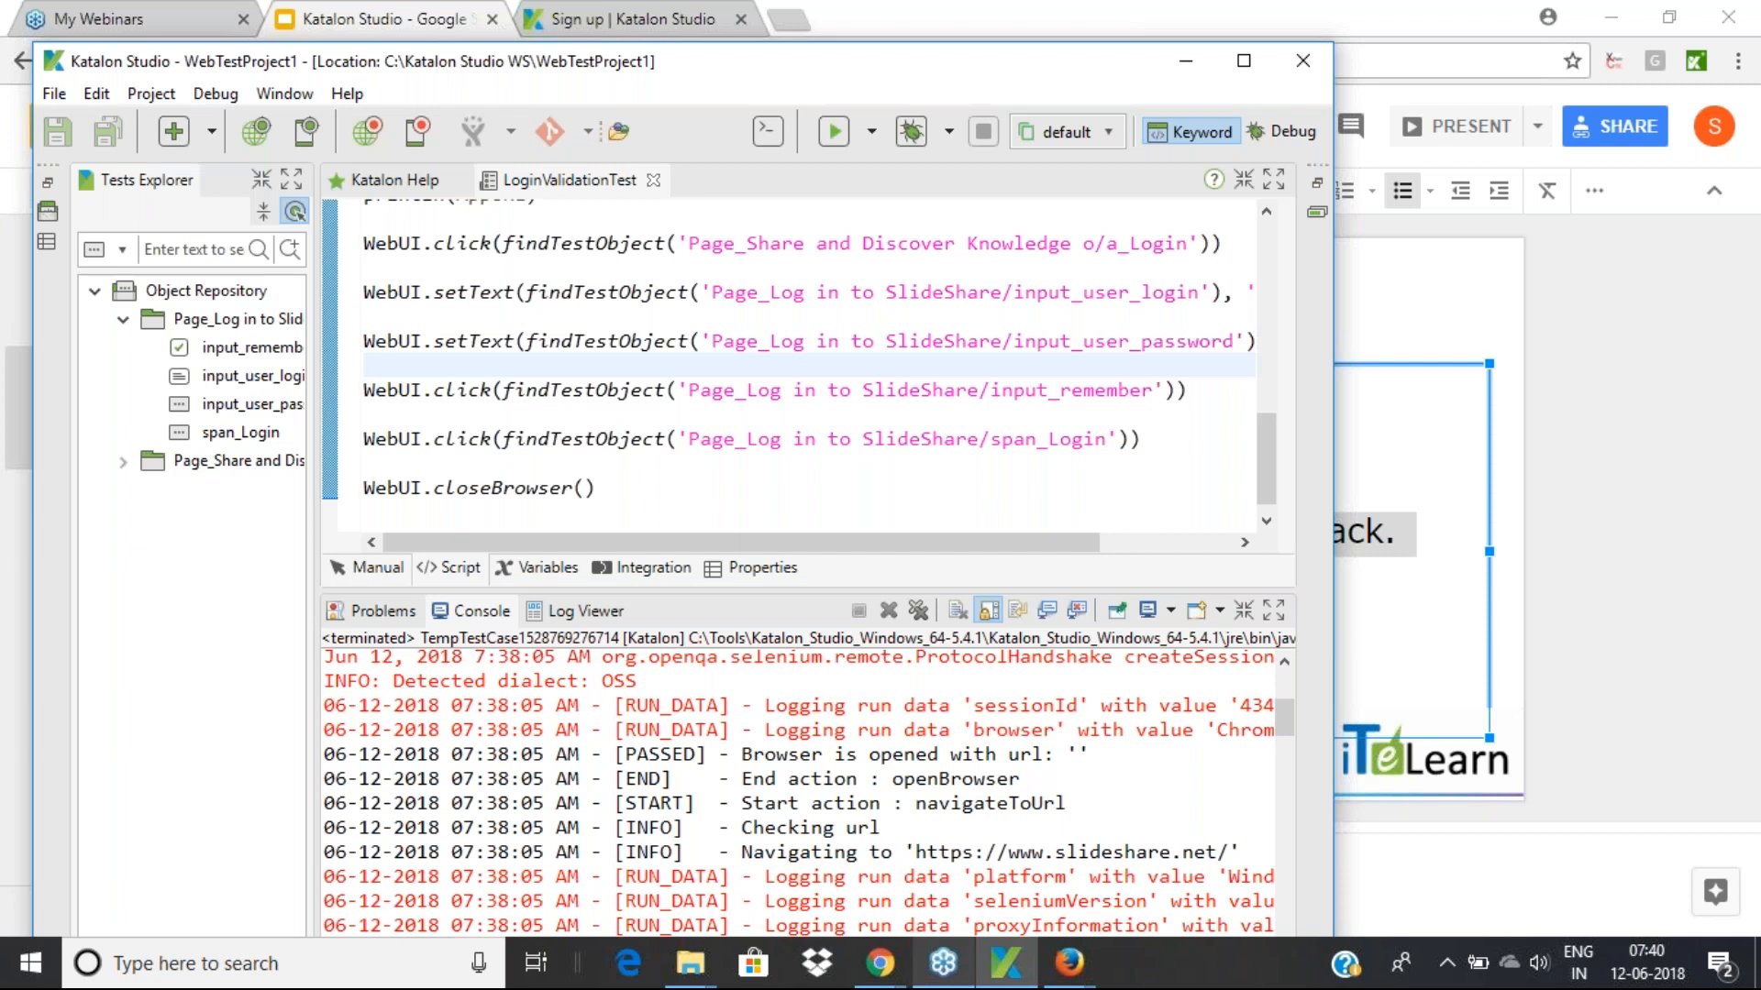
pyautogui.click(1416, 58)
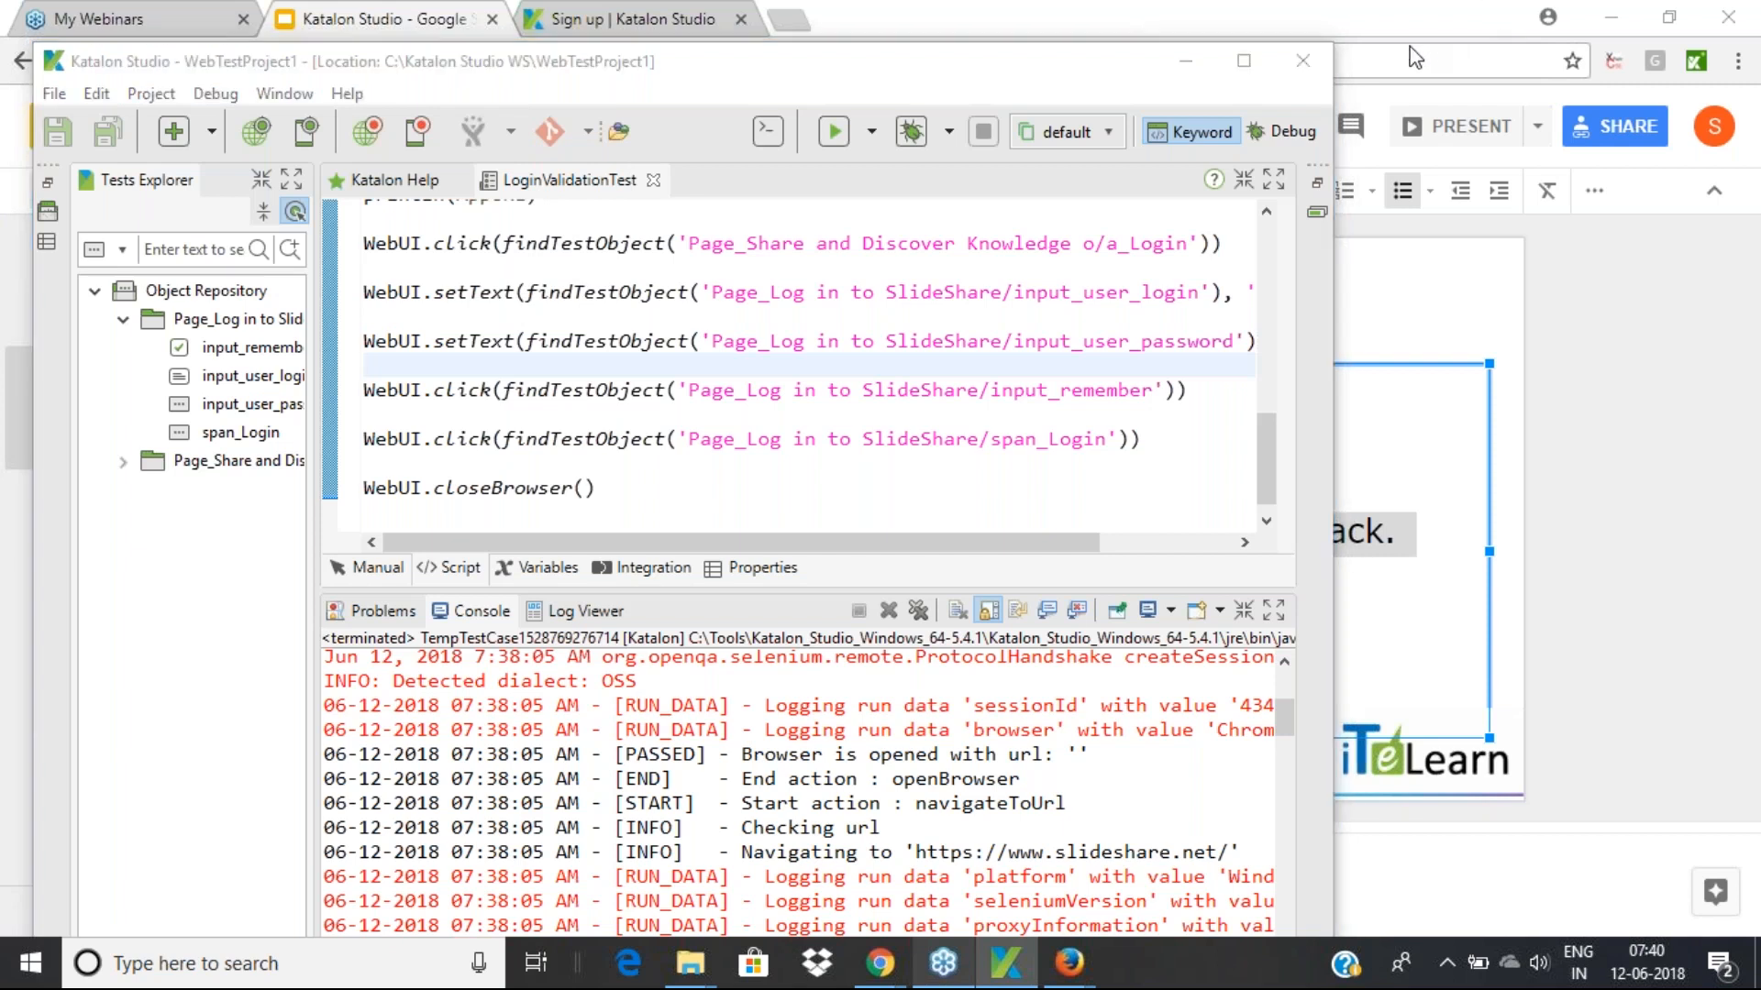